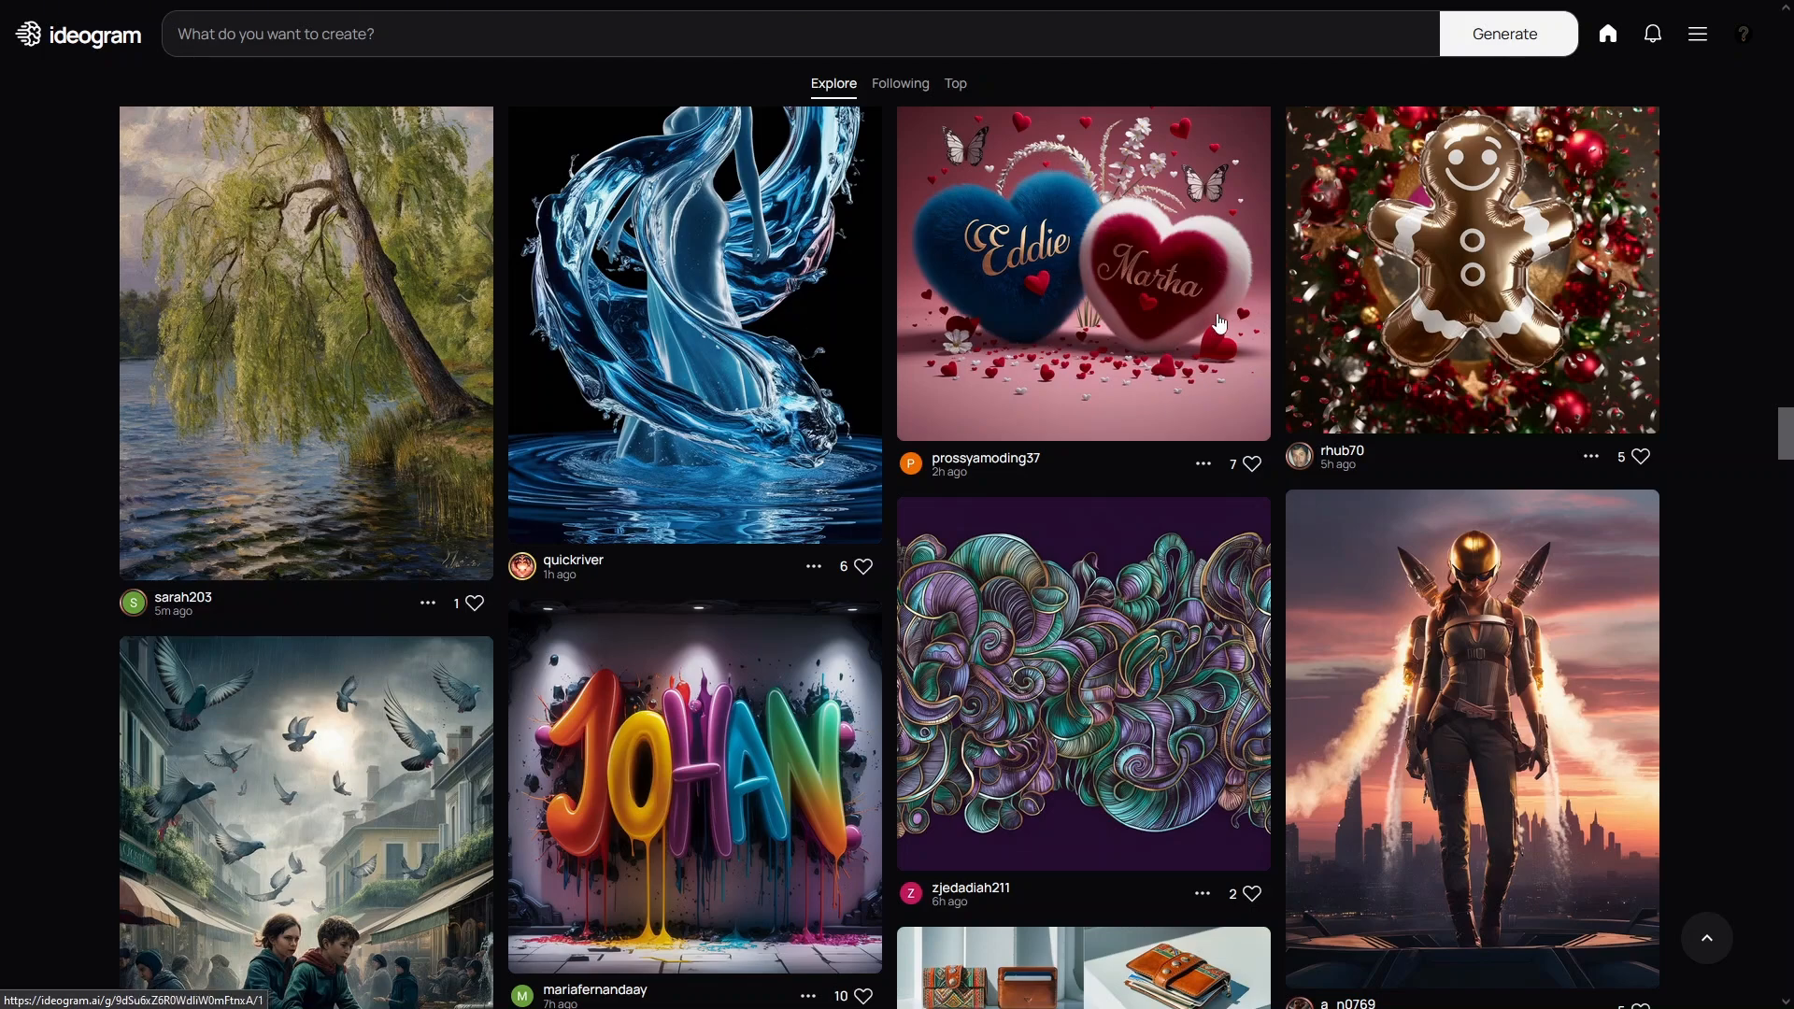
- Open the retro motorbike graphic from the Explore feed and examine the wording of its prompt
scroll(1243, 313, "down", 8)
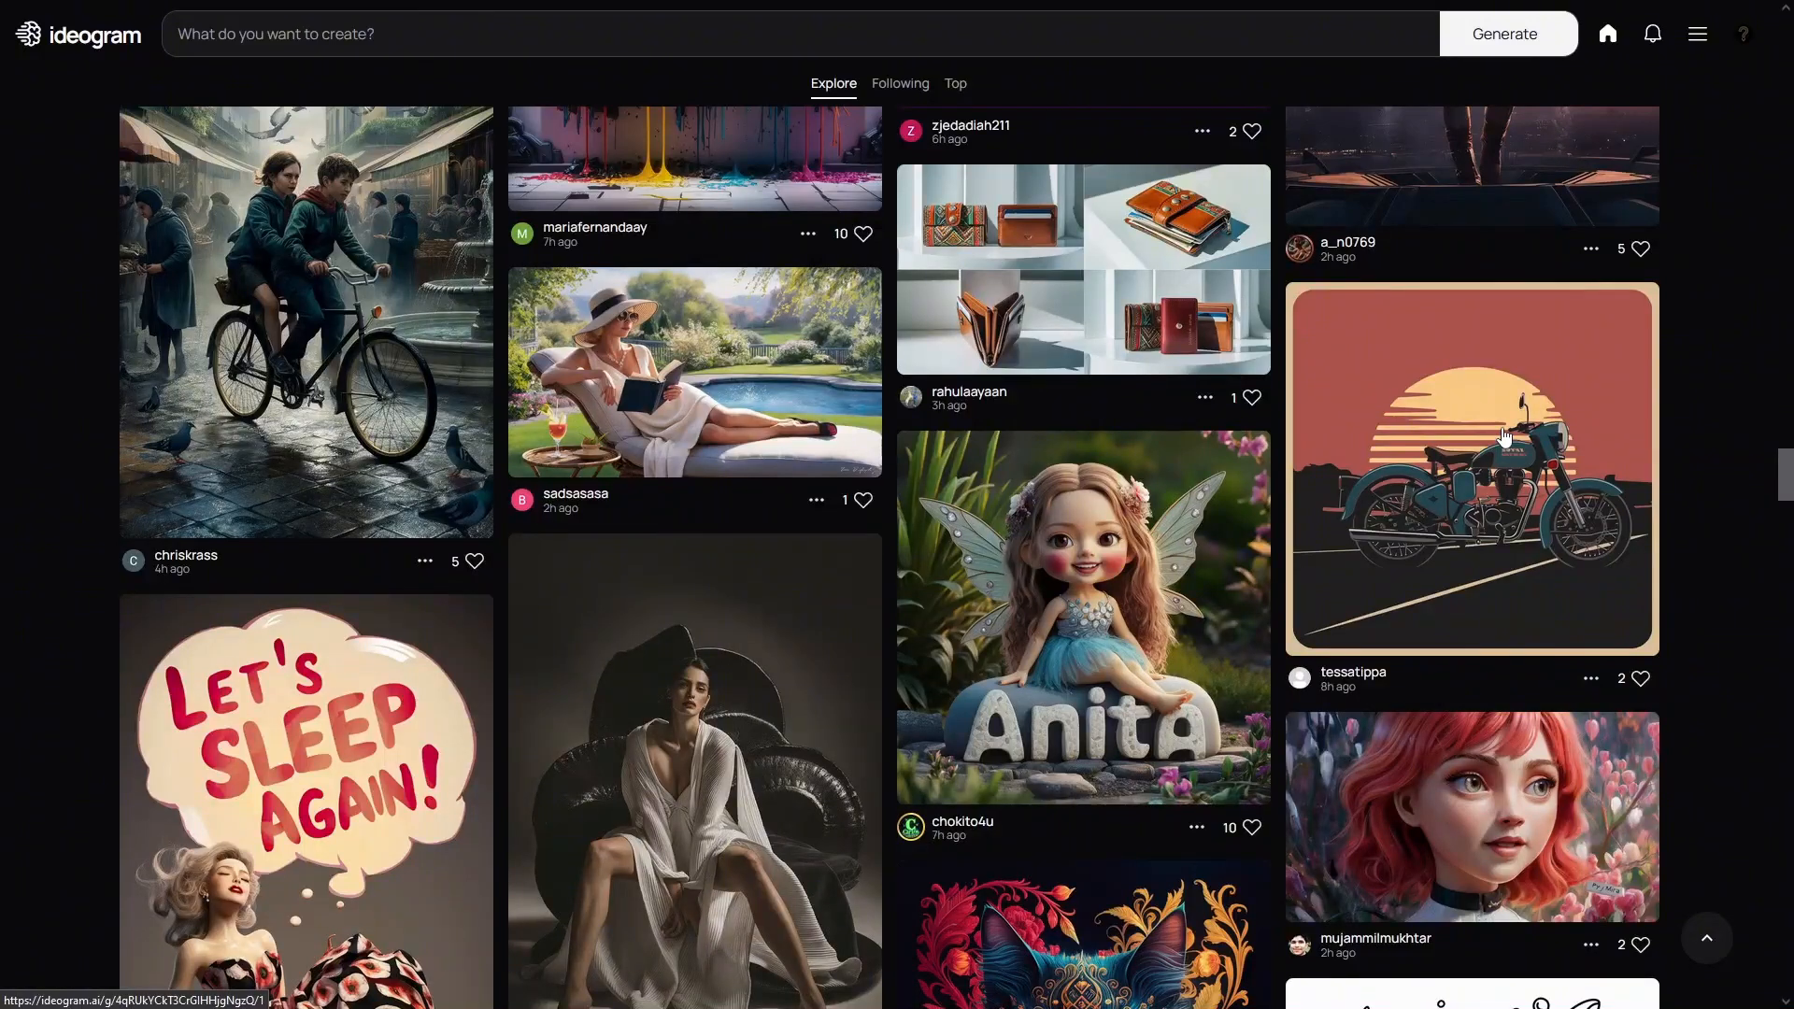
left_click(1500, 547)
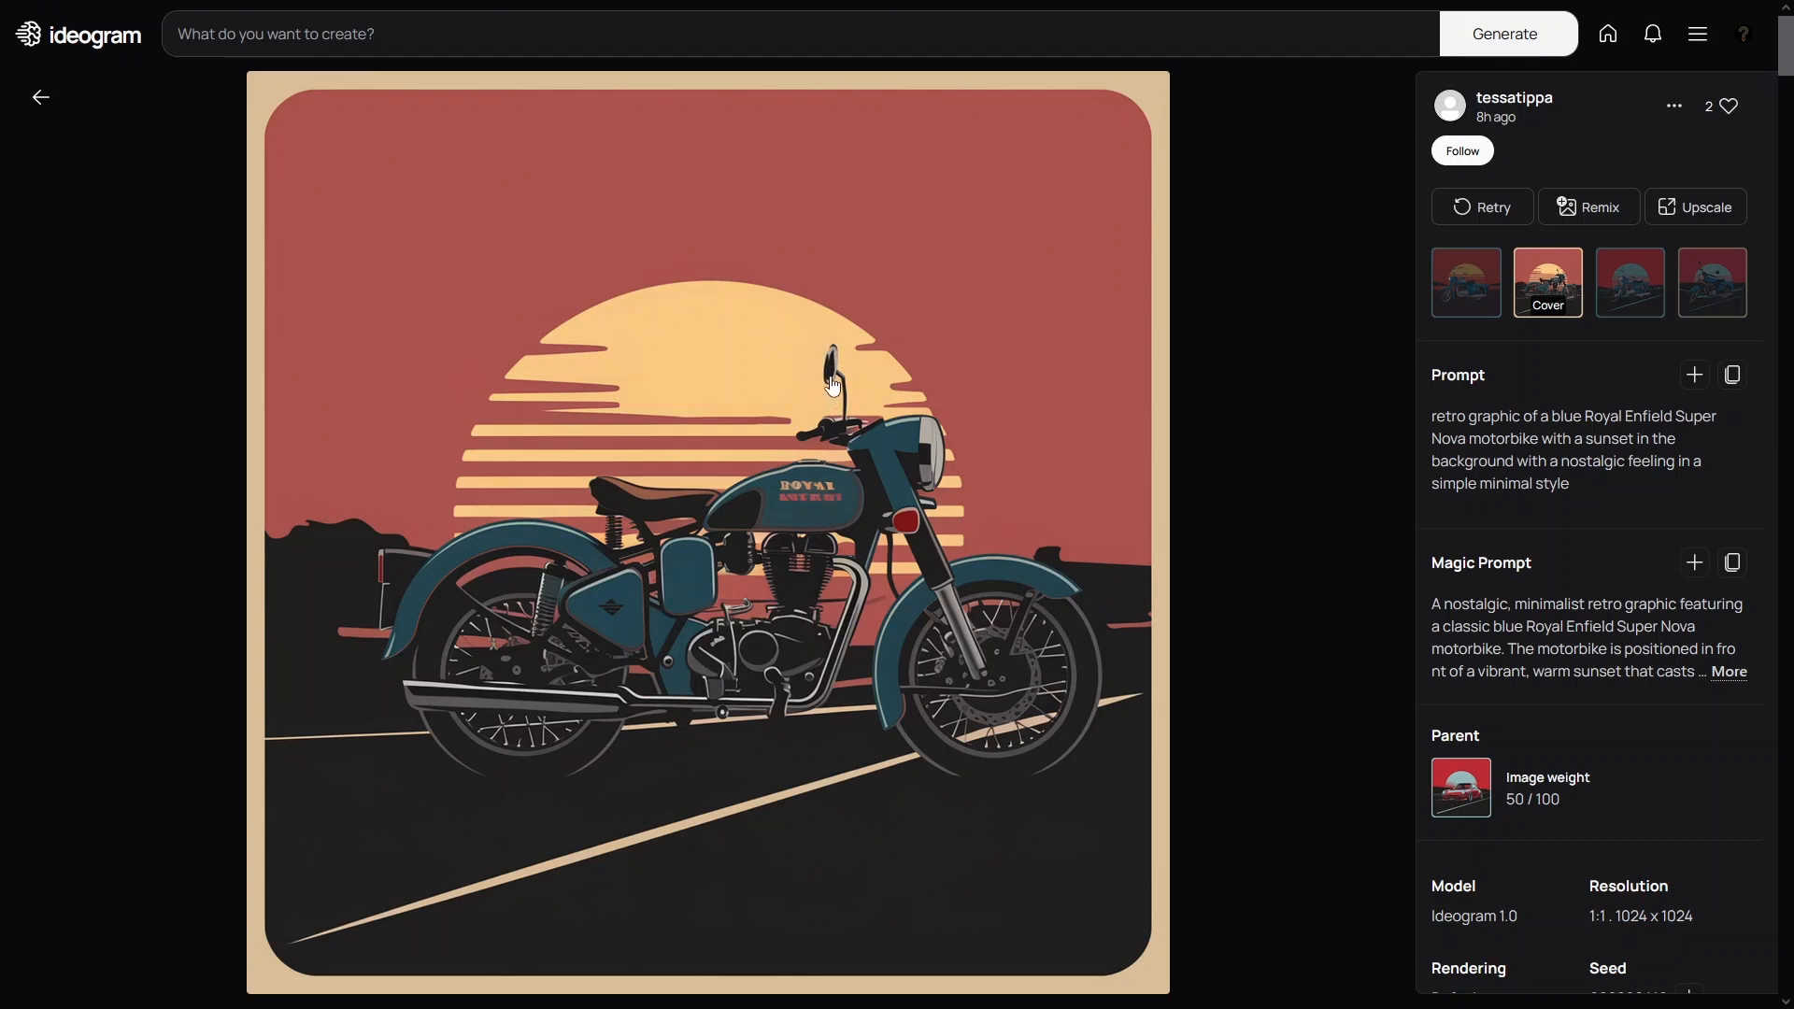
left_click_drag(1435, 422, 1580, 491)
left_click(1579, 492)
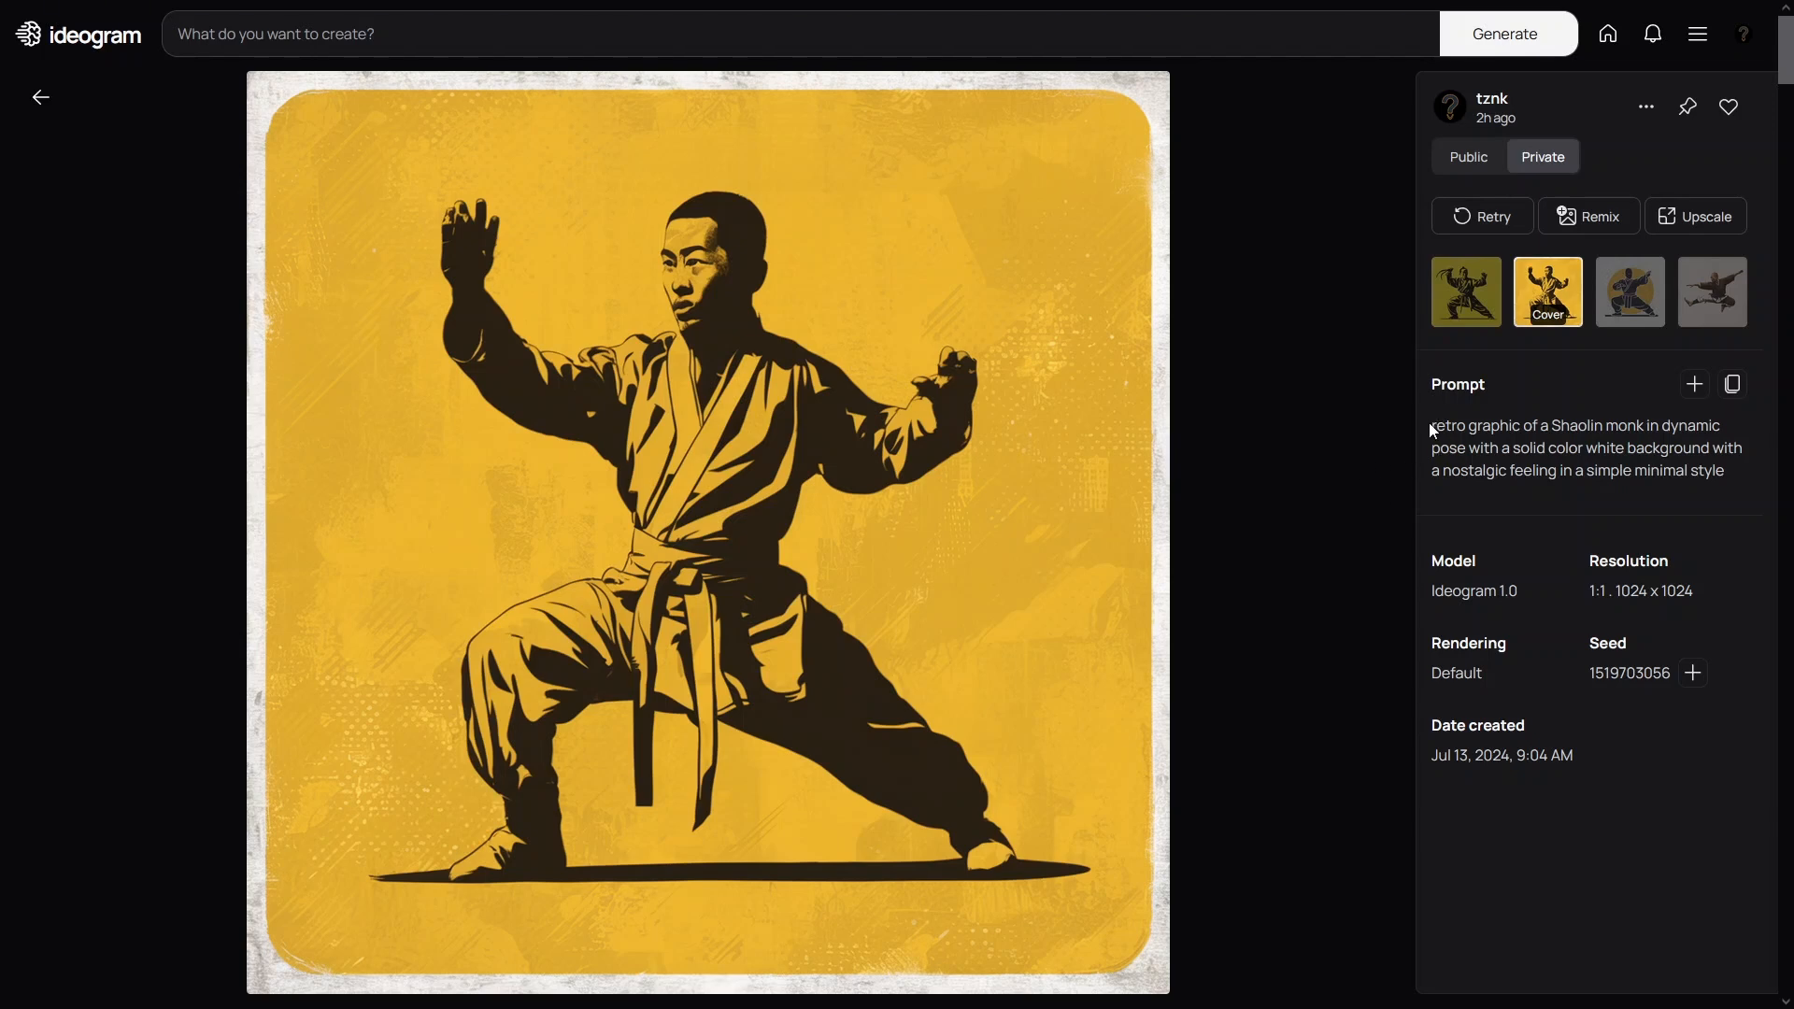
- Examine the Shaolin monk image's prompt phrase by phrase, covering the subject, pose, background and style wording
left_click_drag(1555, 425, 1626, 426)
left_click(1489, 456)
left_click_drag(1499, 443, 1698, 441)
left_click(1584, 444)
left_click_drag(1496, 471, 1661, 473)
left_click(1678, 474)
triple_click(1644, 439)
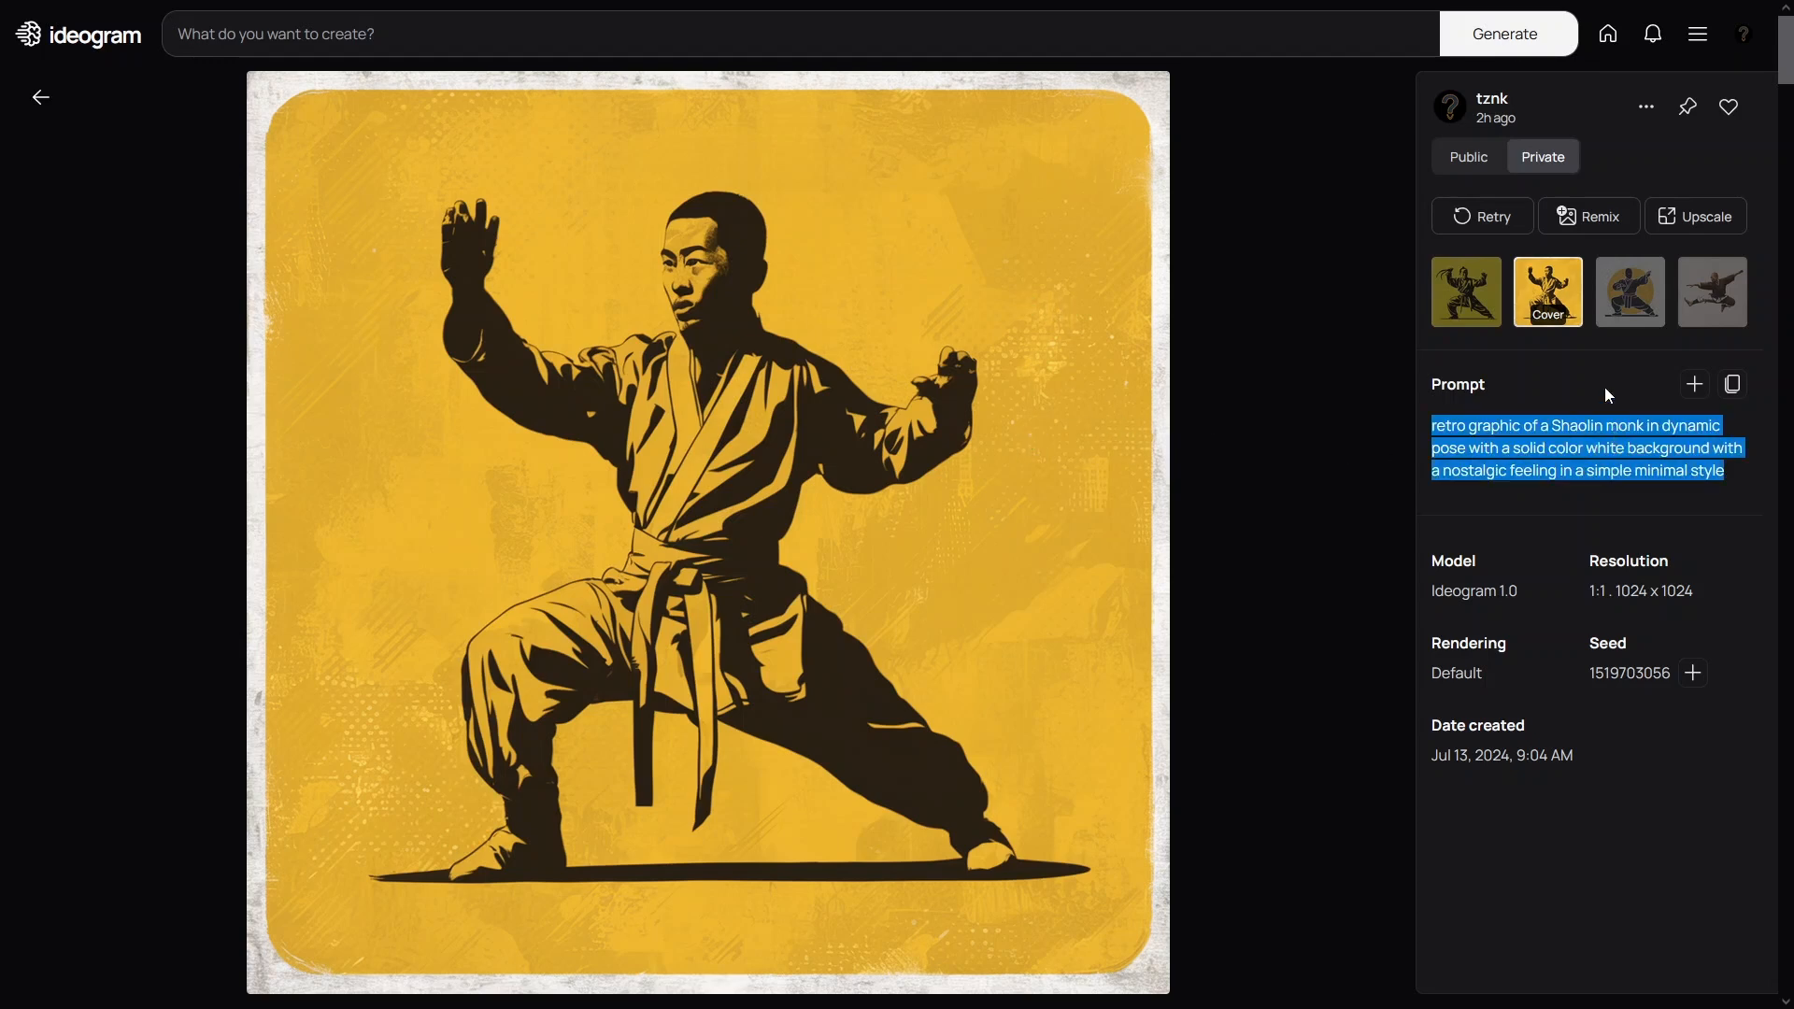
- View the third Shaolin monk variation, then leave this image set
left_click(1624, 304)
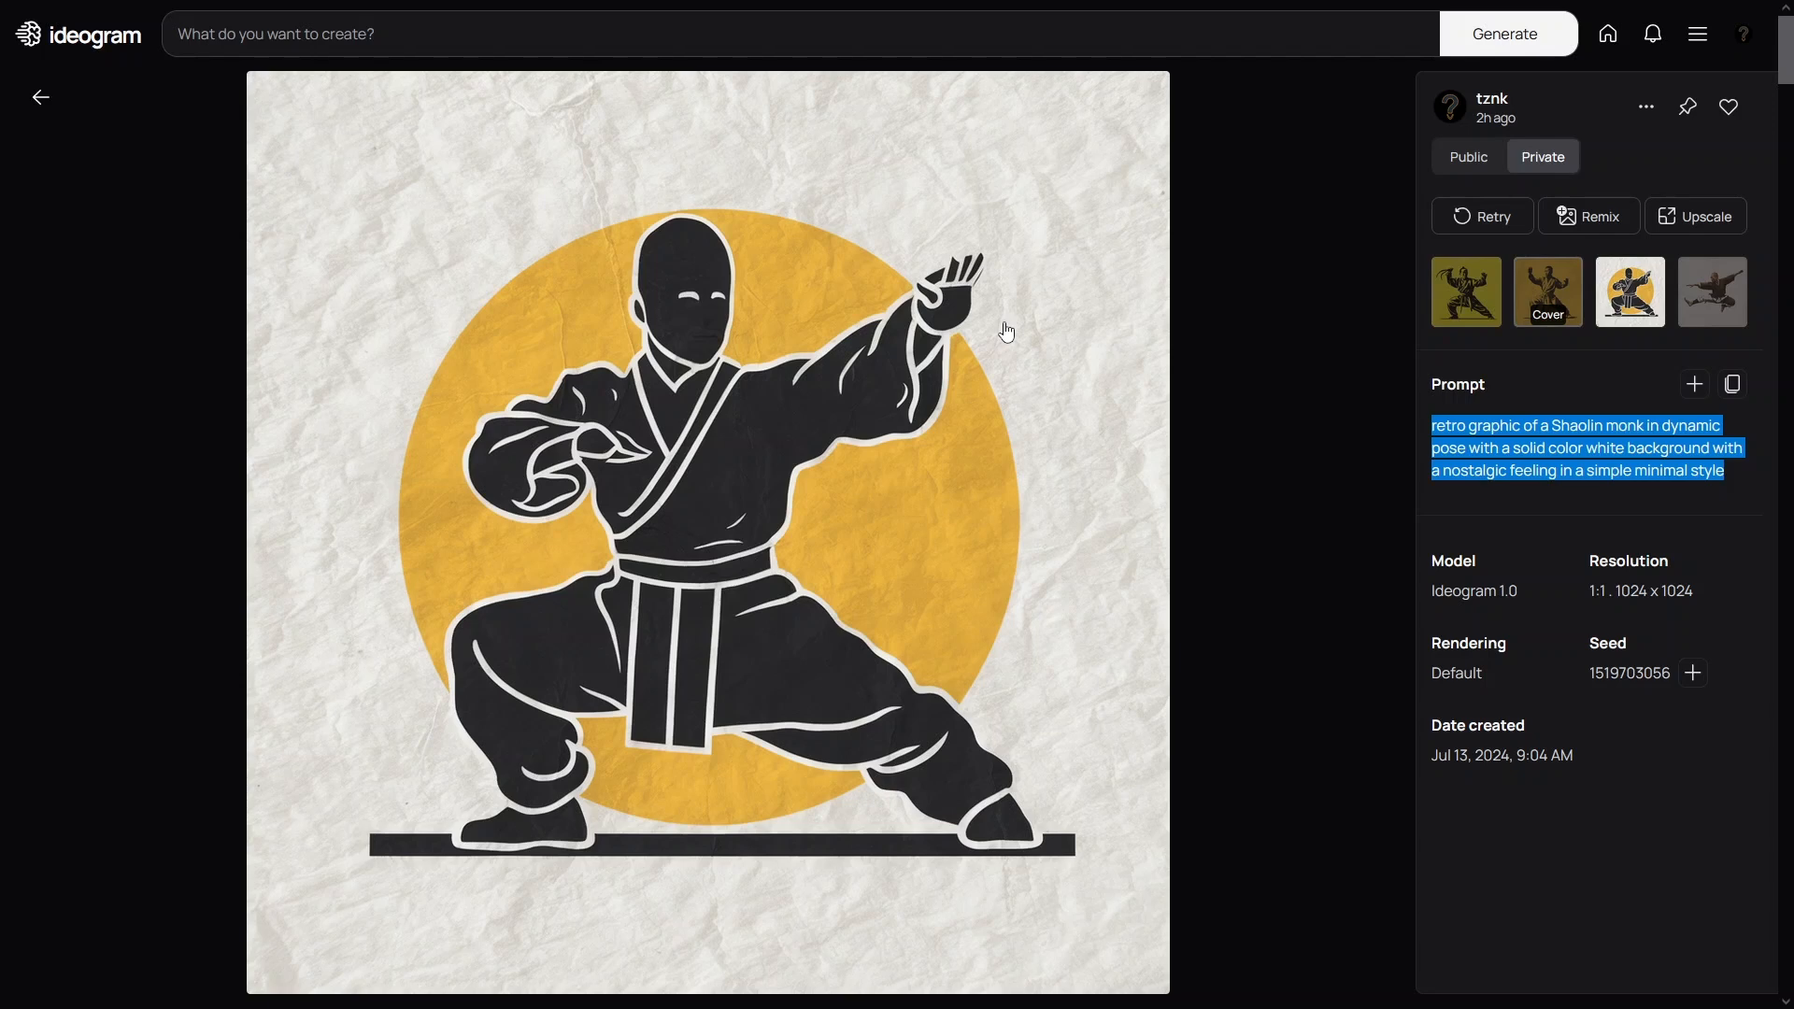
left_click(1516, 460)
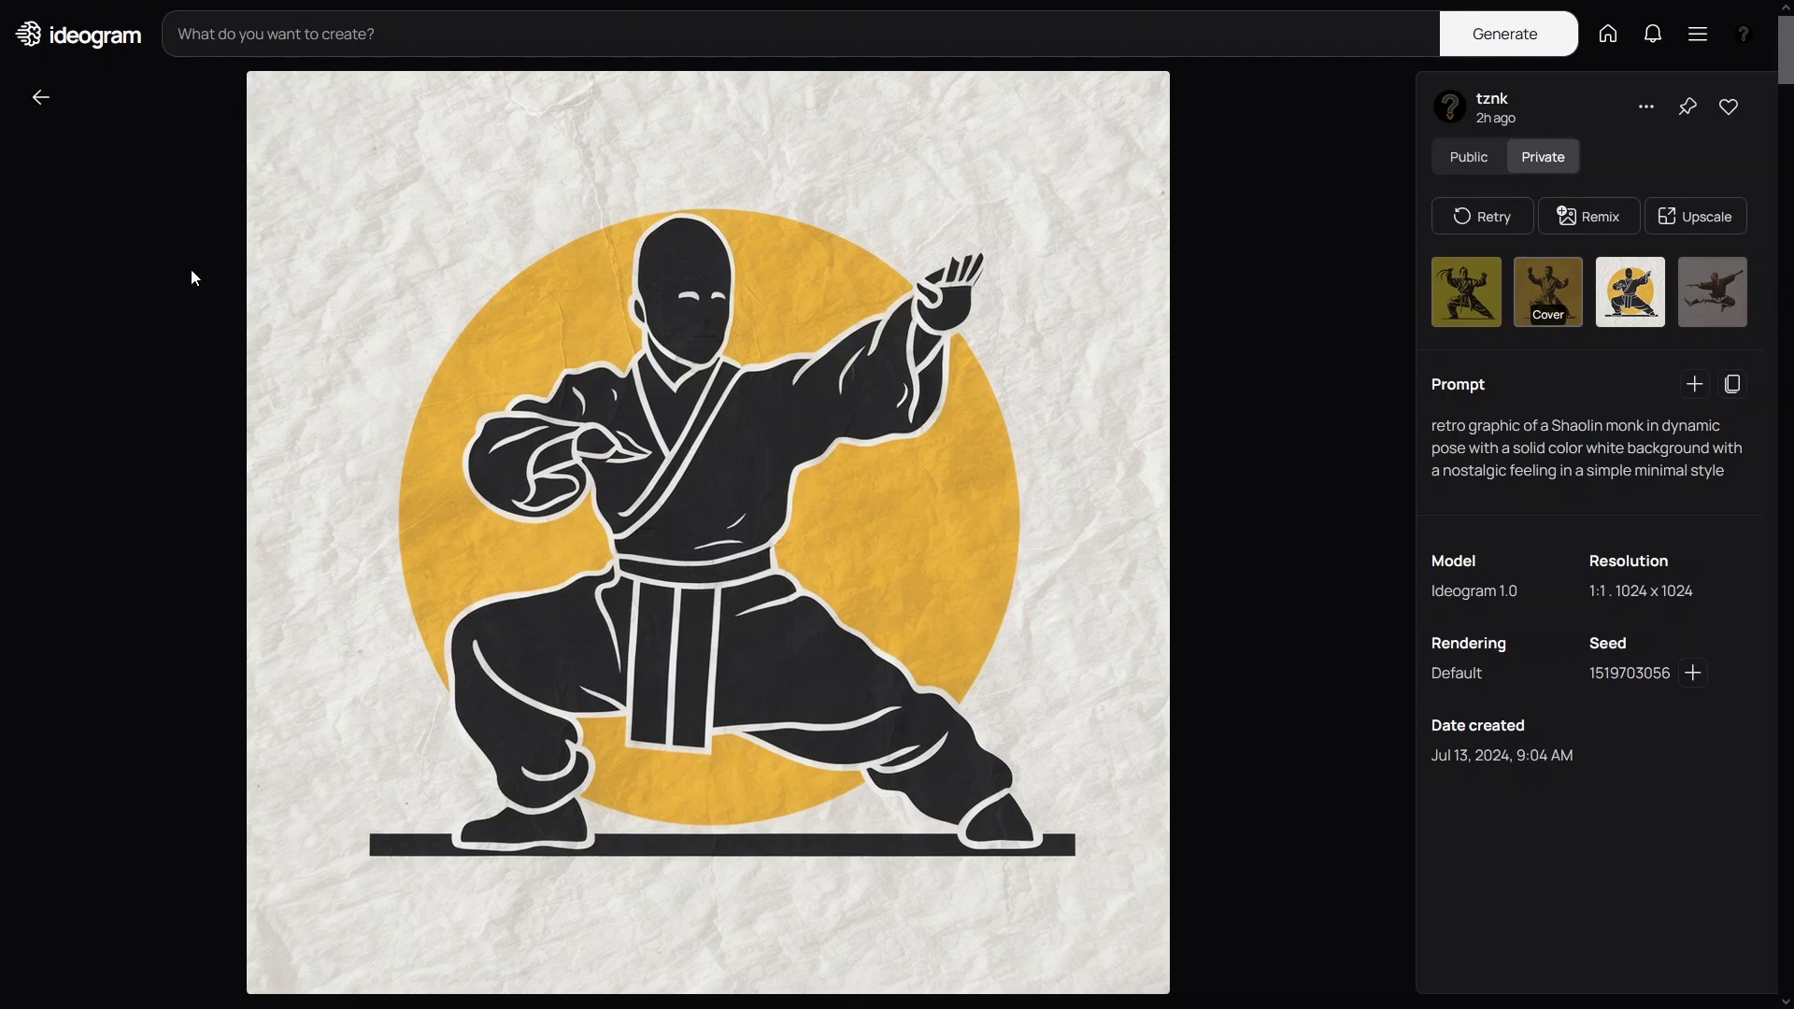
left_click(31, 110)
left_click(1387, 376)
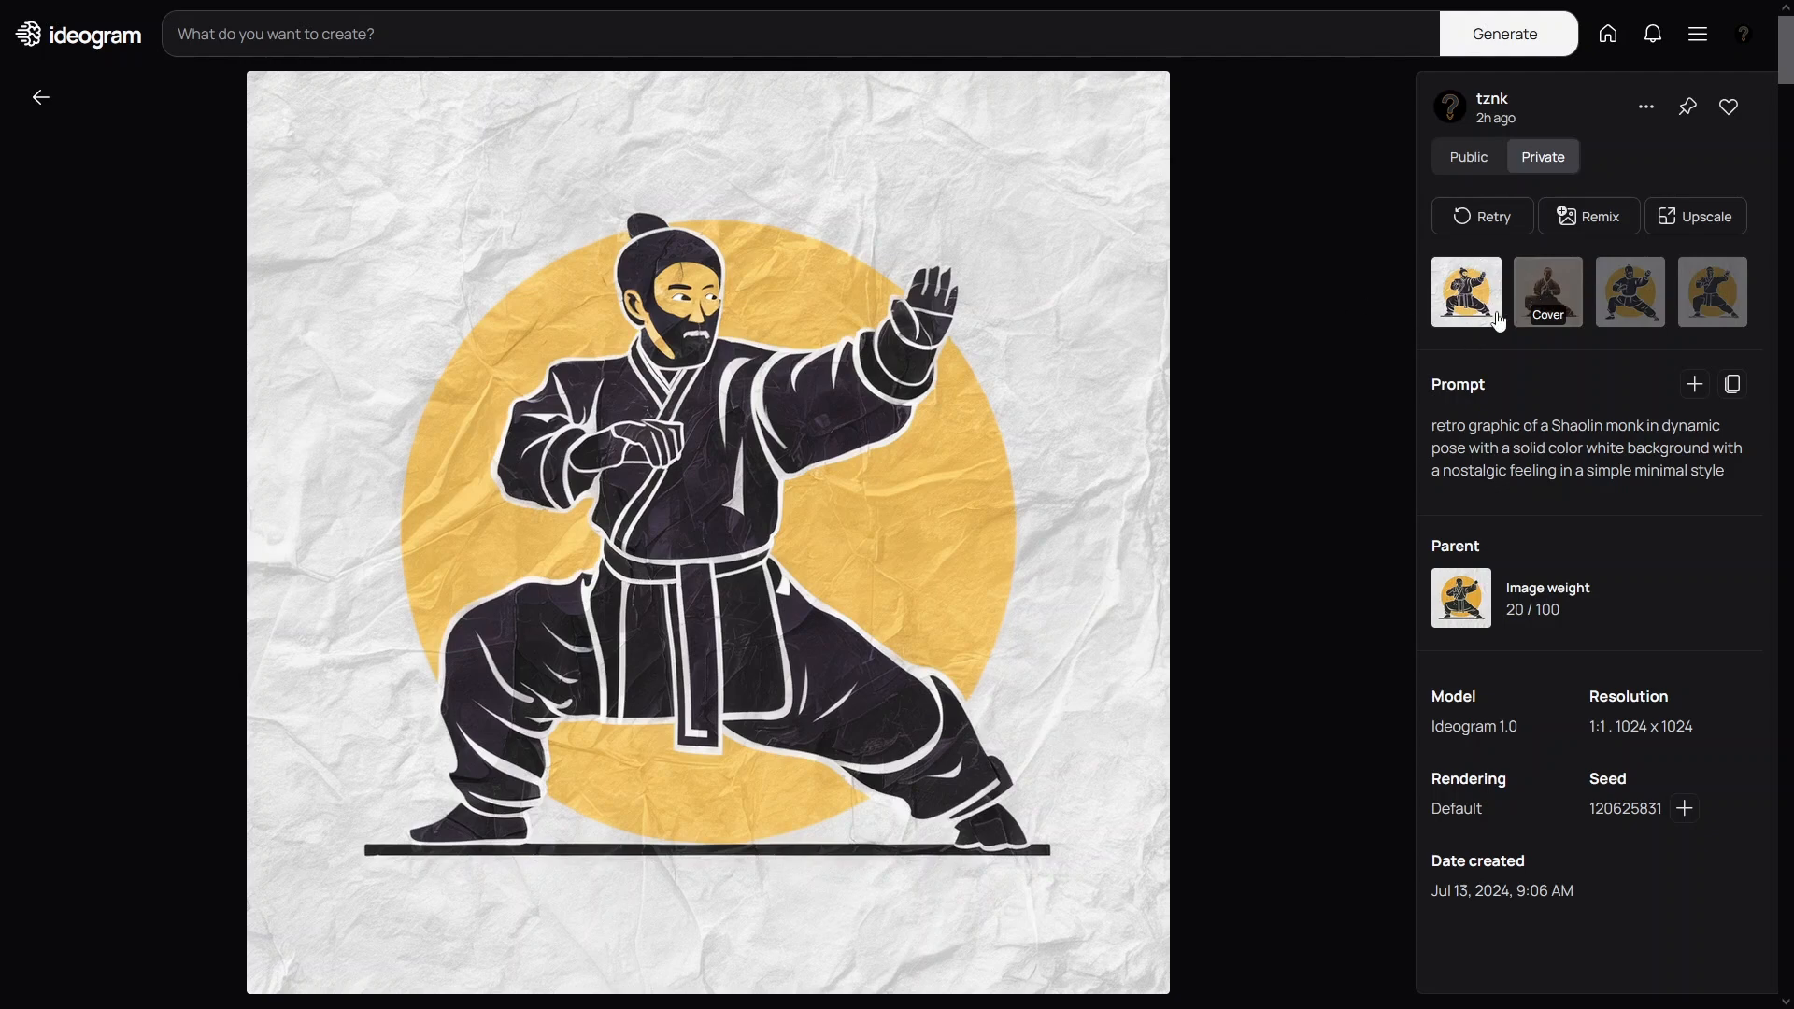
- Compare the four variations in the Shaolin monk remix made with the lower image weight
left_click(1544, 285)
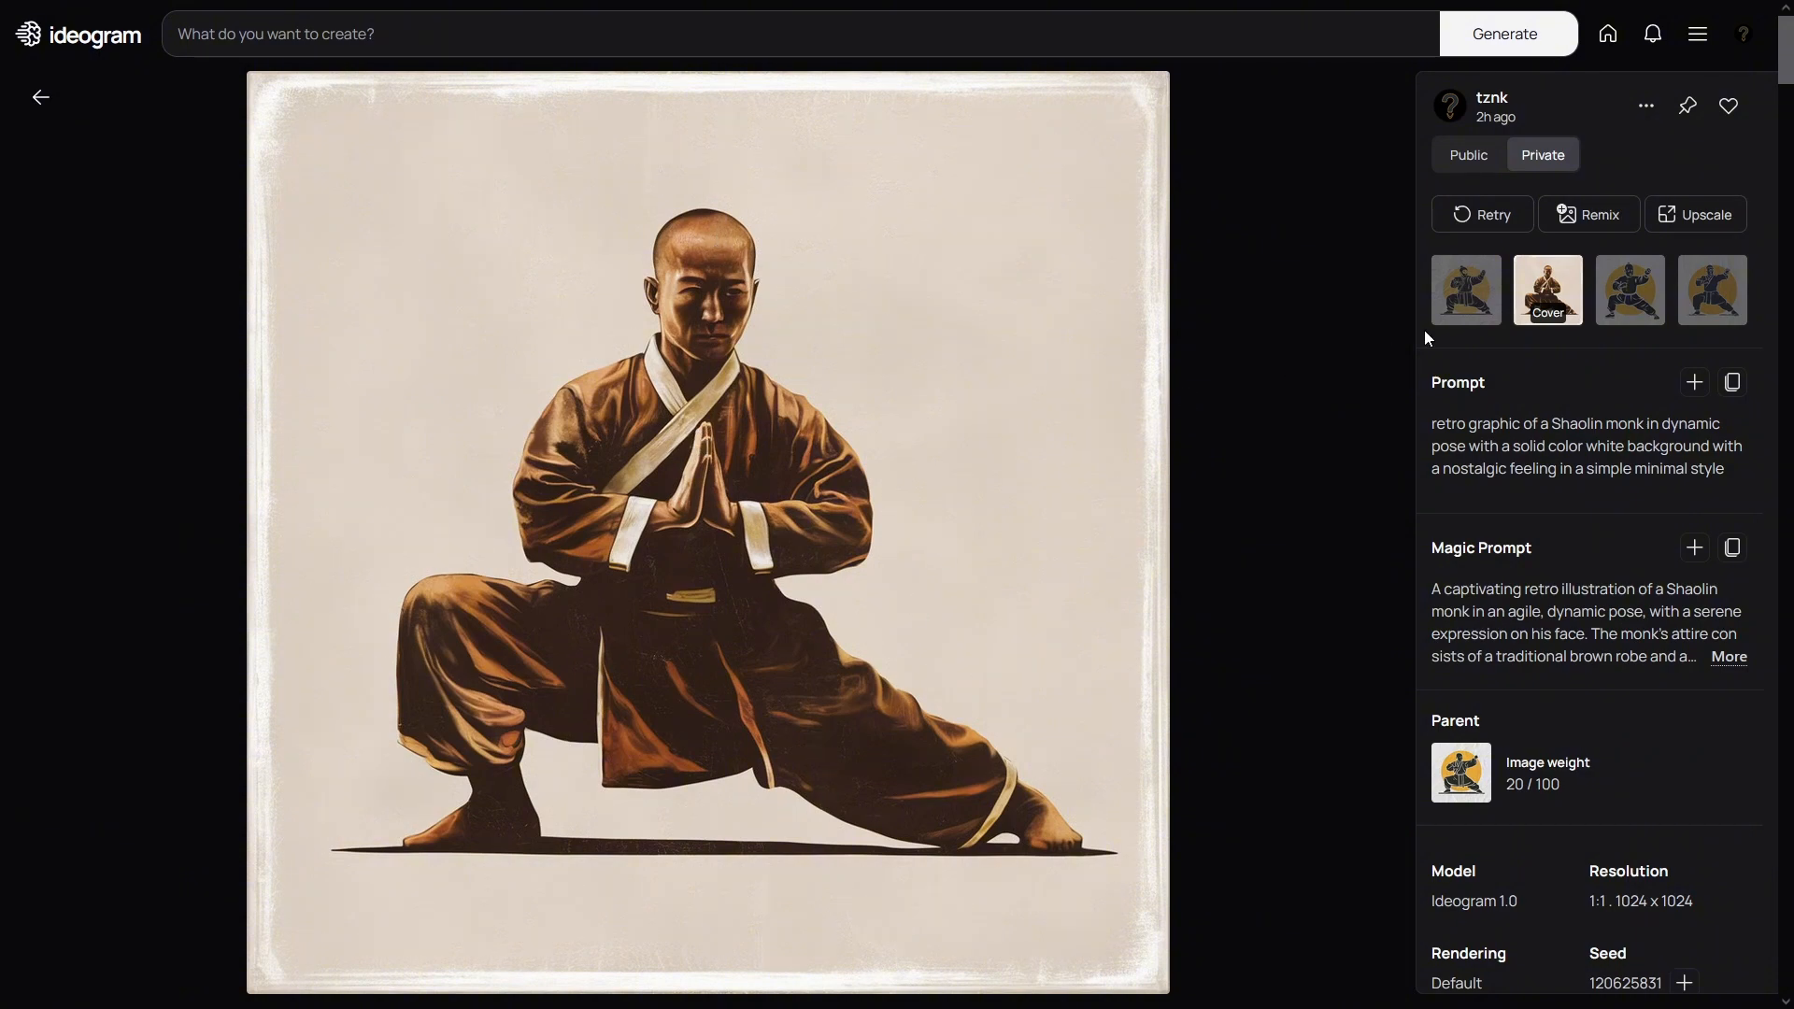
left_click(1450, 311)
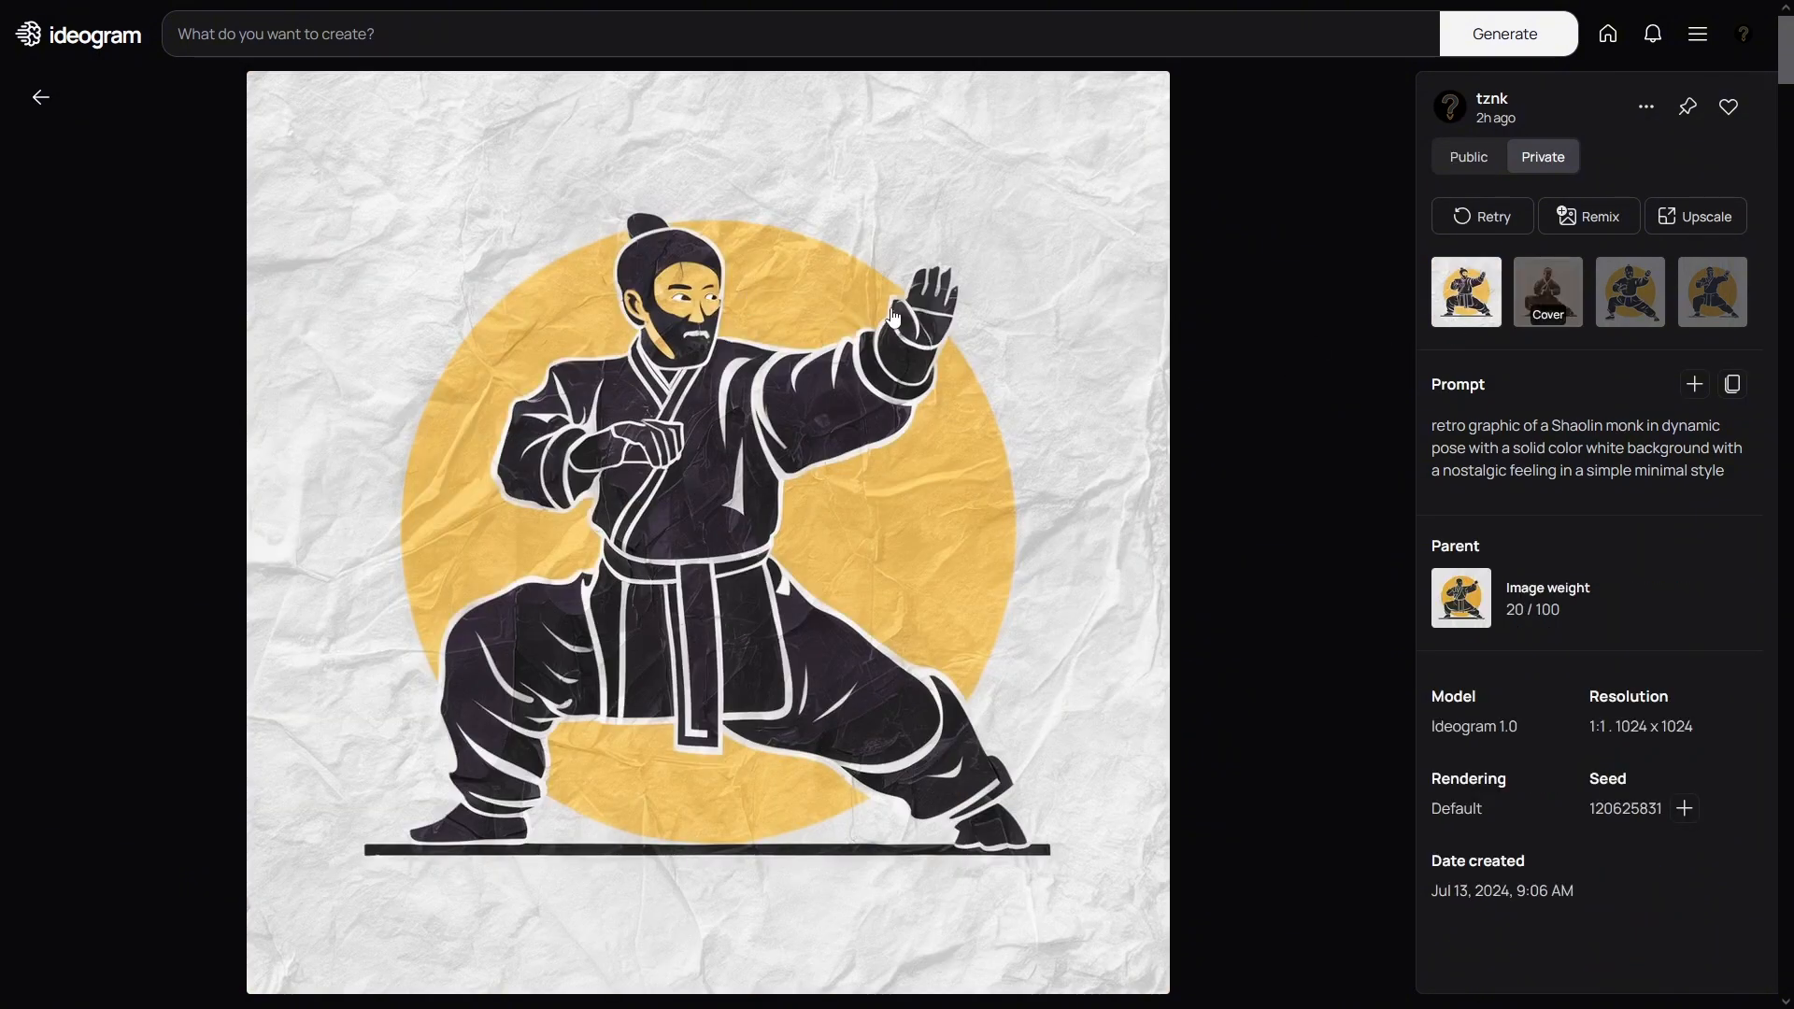
left_click(1623, 299)
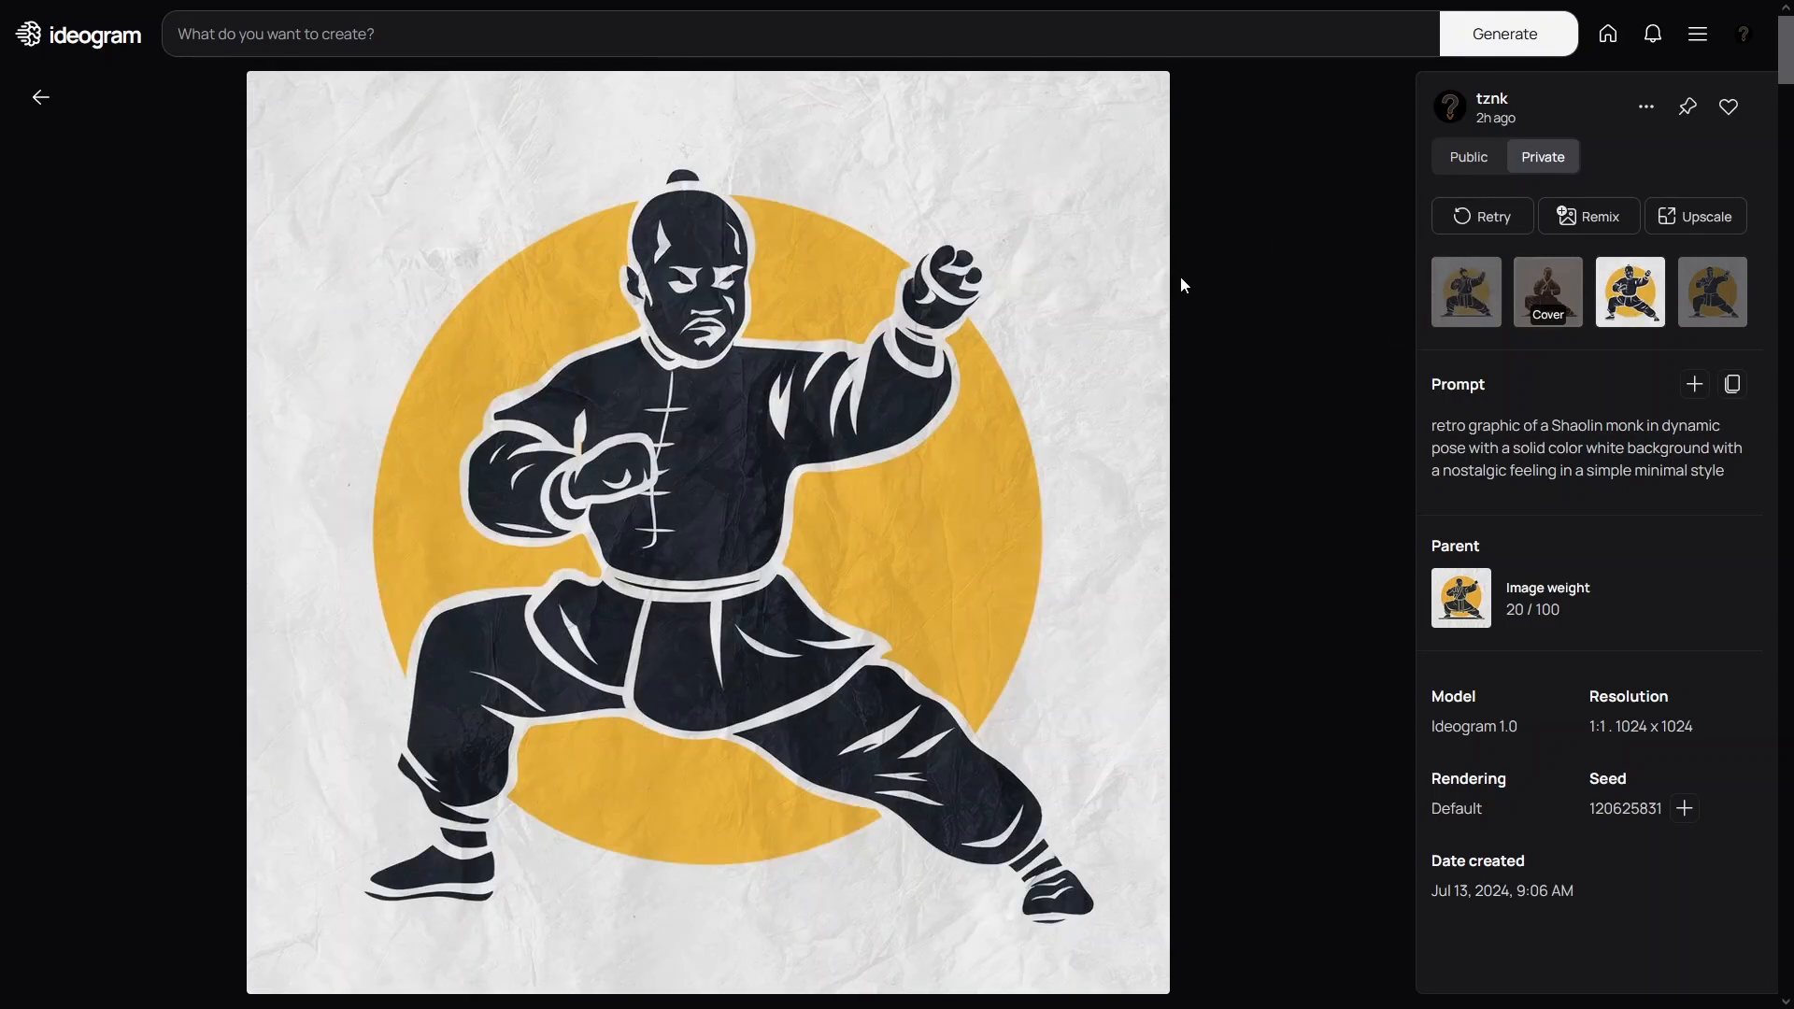
left_click(1686, 277)
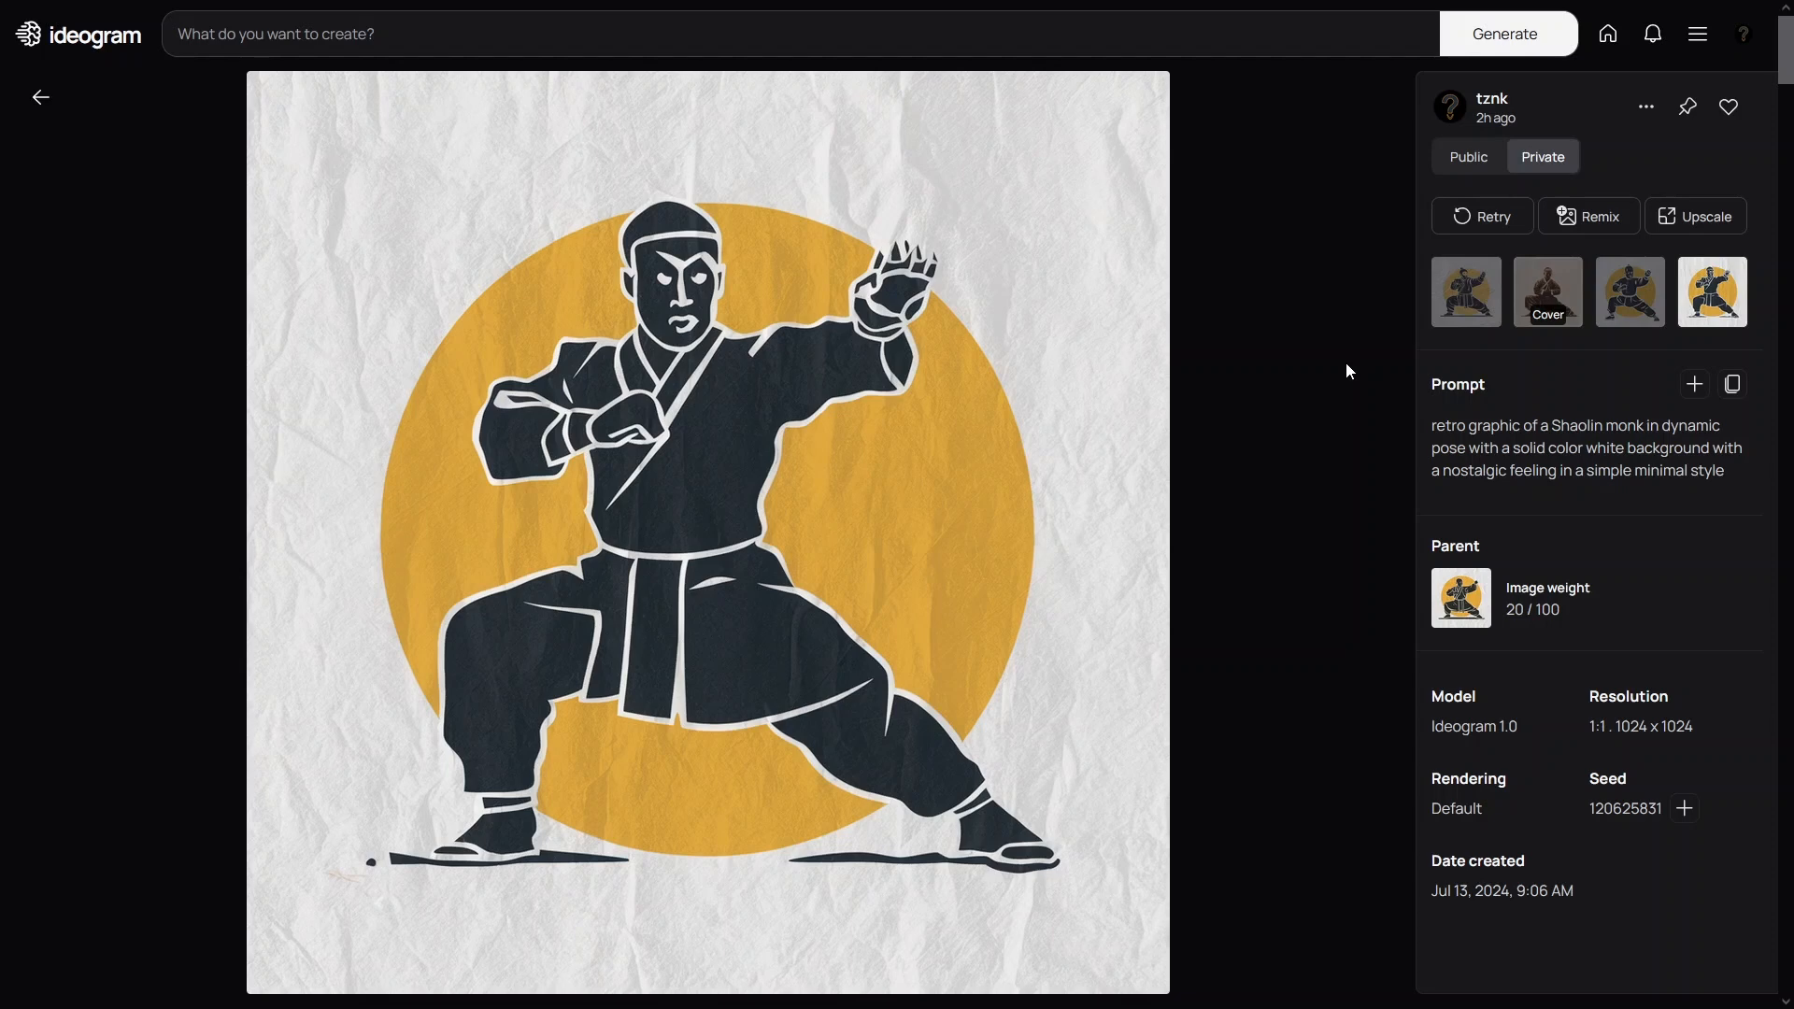
- Check the image weight used for this monk remix and return to the image gallery
left_click_drag(1509, 609, 1553, 606)
left_click(1497, 617)
left_click_drag(1506, 609, 1533, 610)
left_click(1560, 610)
left_click(1545, 614)
left_click(40, 99)
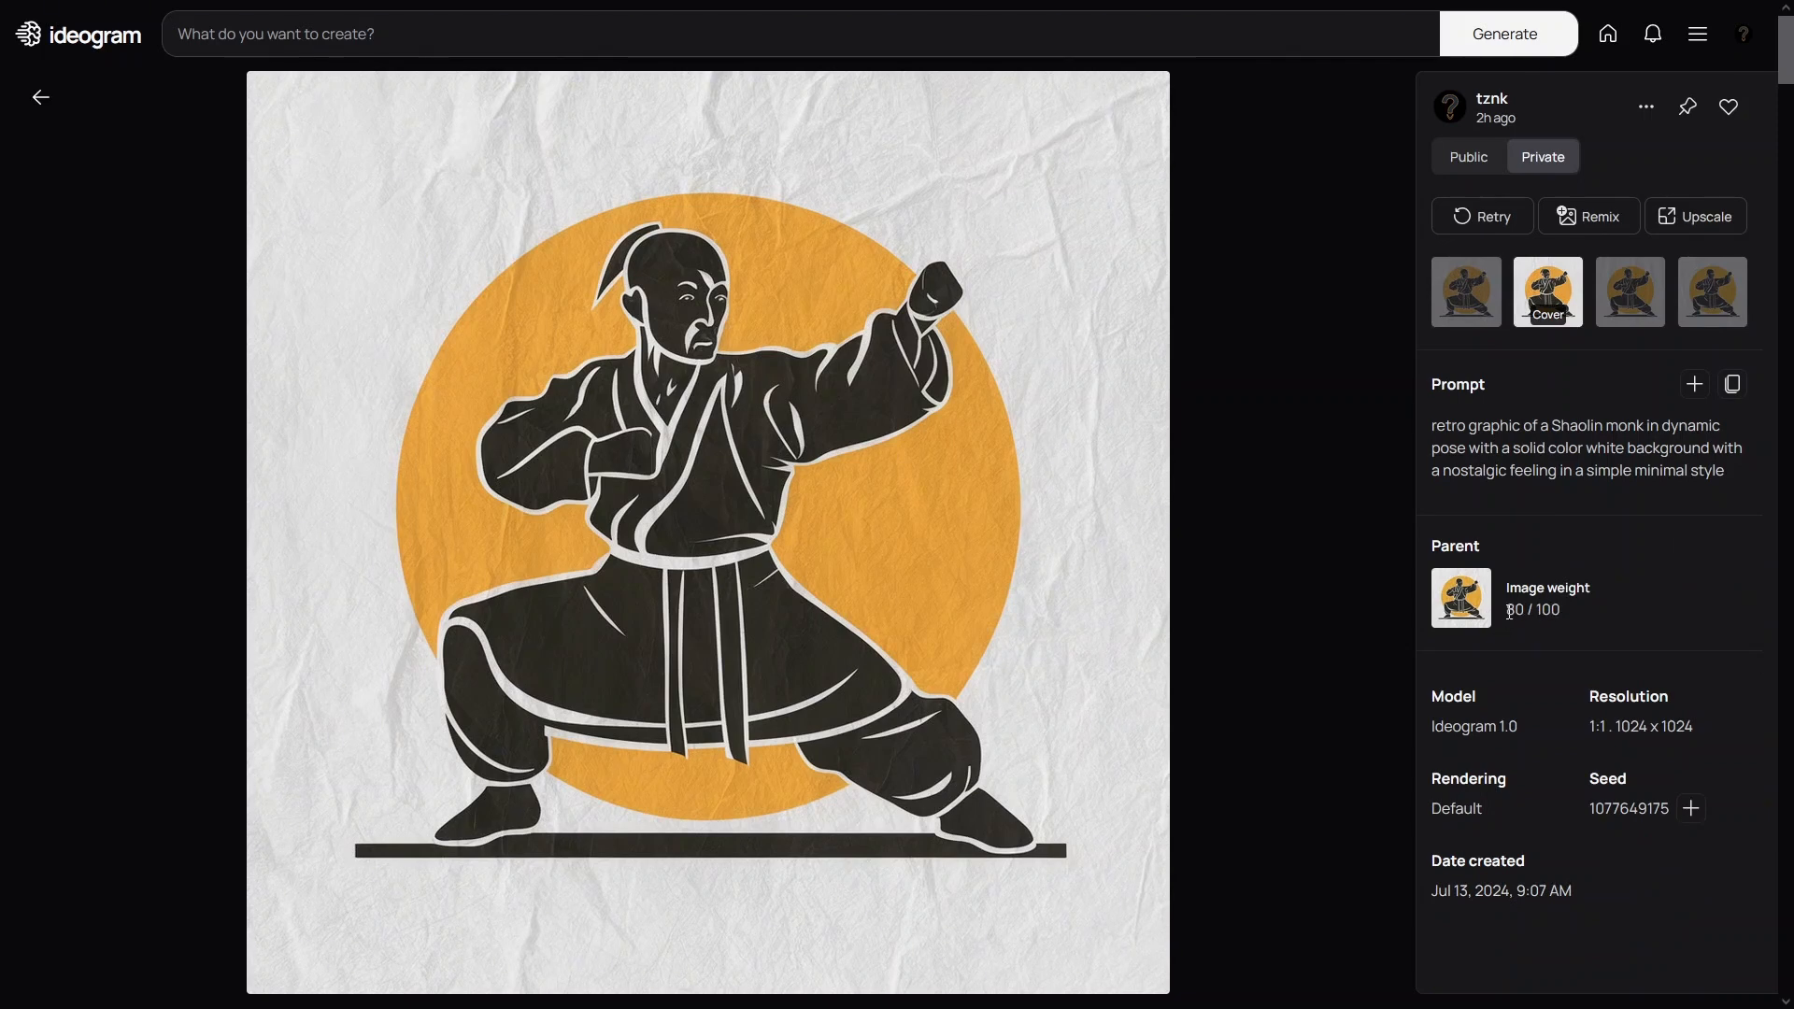
- Check the image weight of the closer monk remix, compare its variations, and return to the gallery
left_click_drag(1509, 613, 1543, 613)
left_click(1557, 613)
left_click(1626, 290)
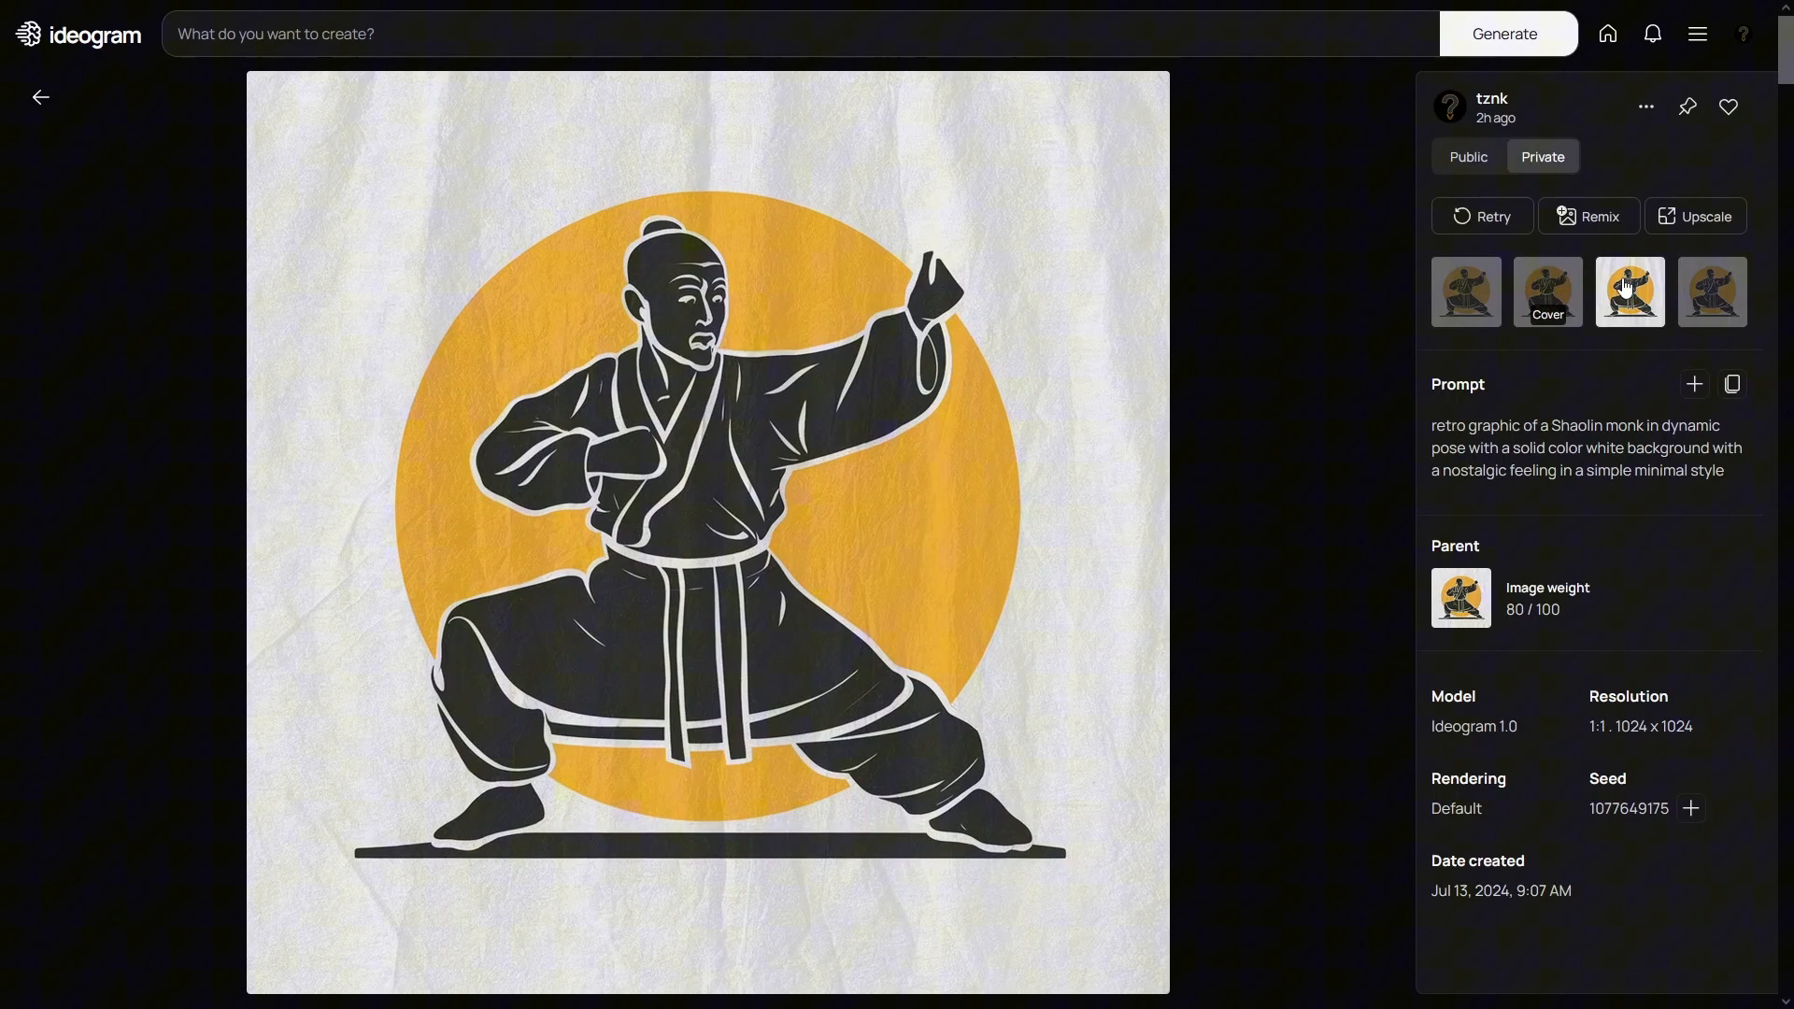
left_click(1724, 299)
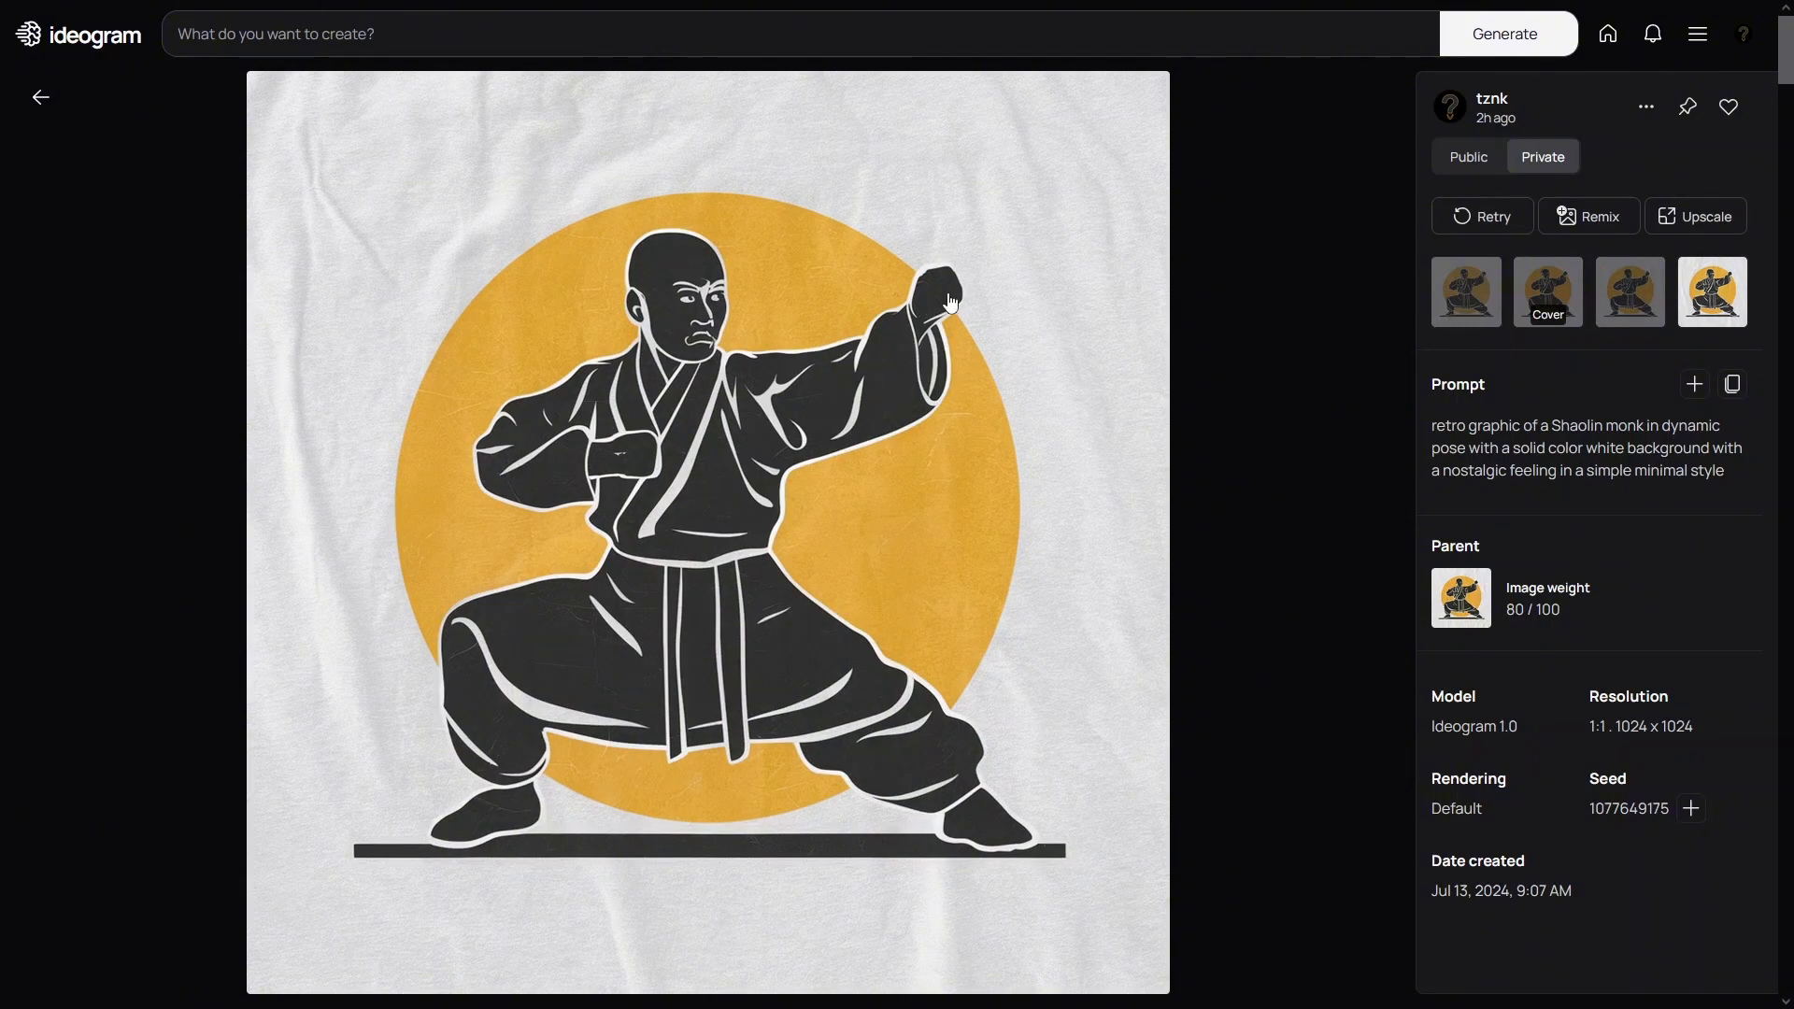
left_click(1451, 304)
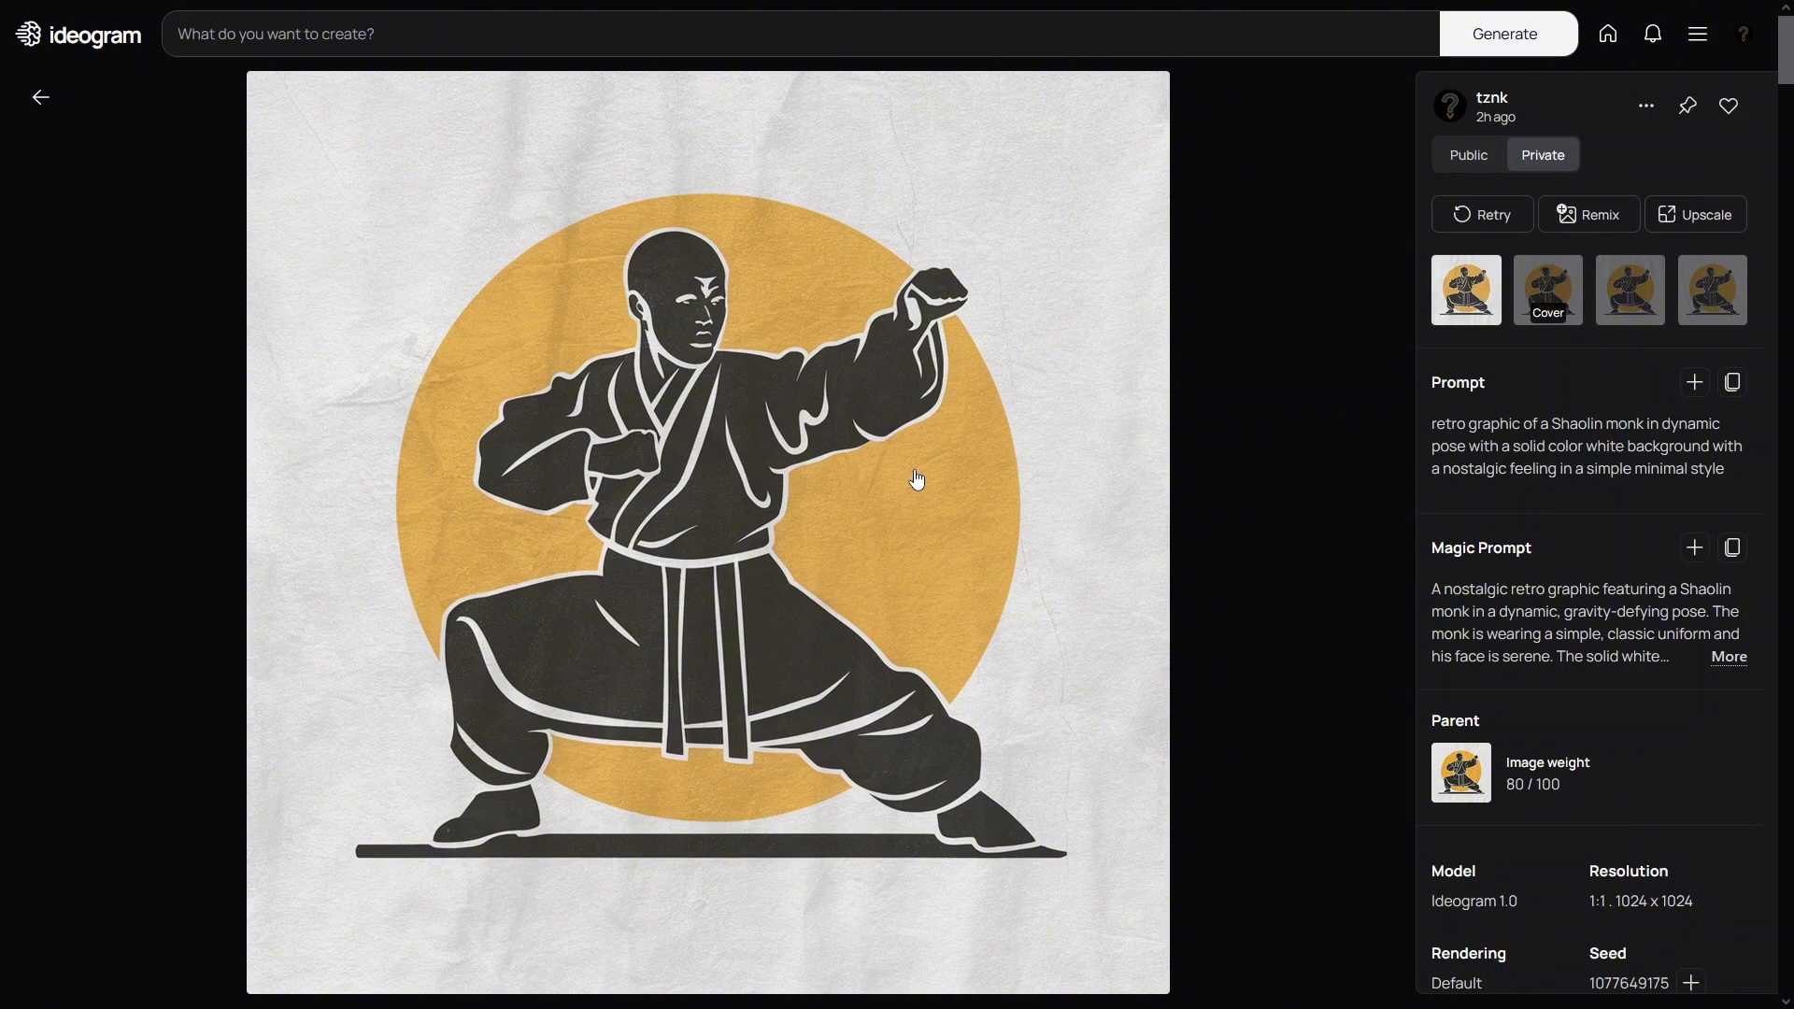
left_click(42, 114)
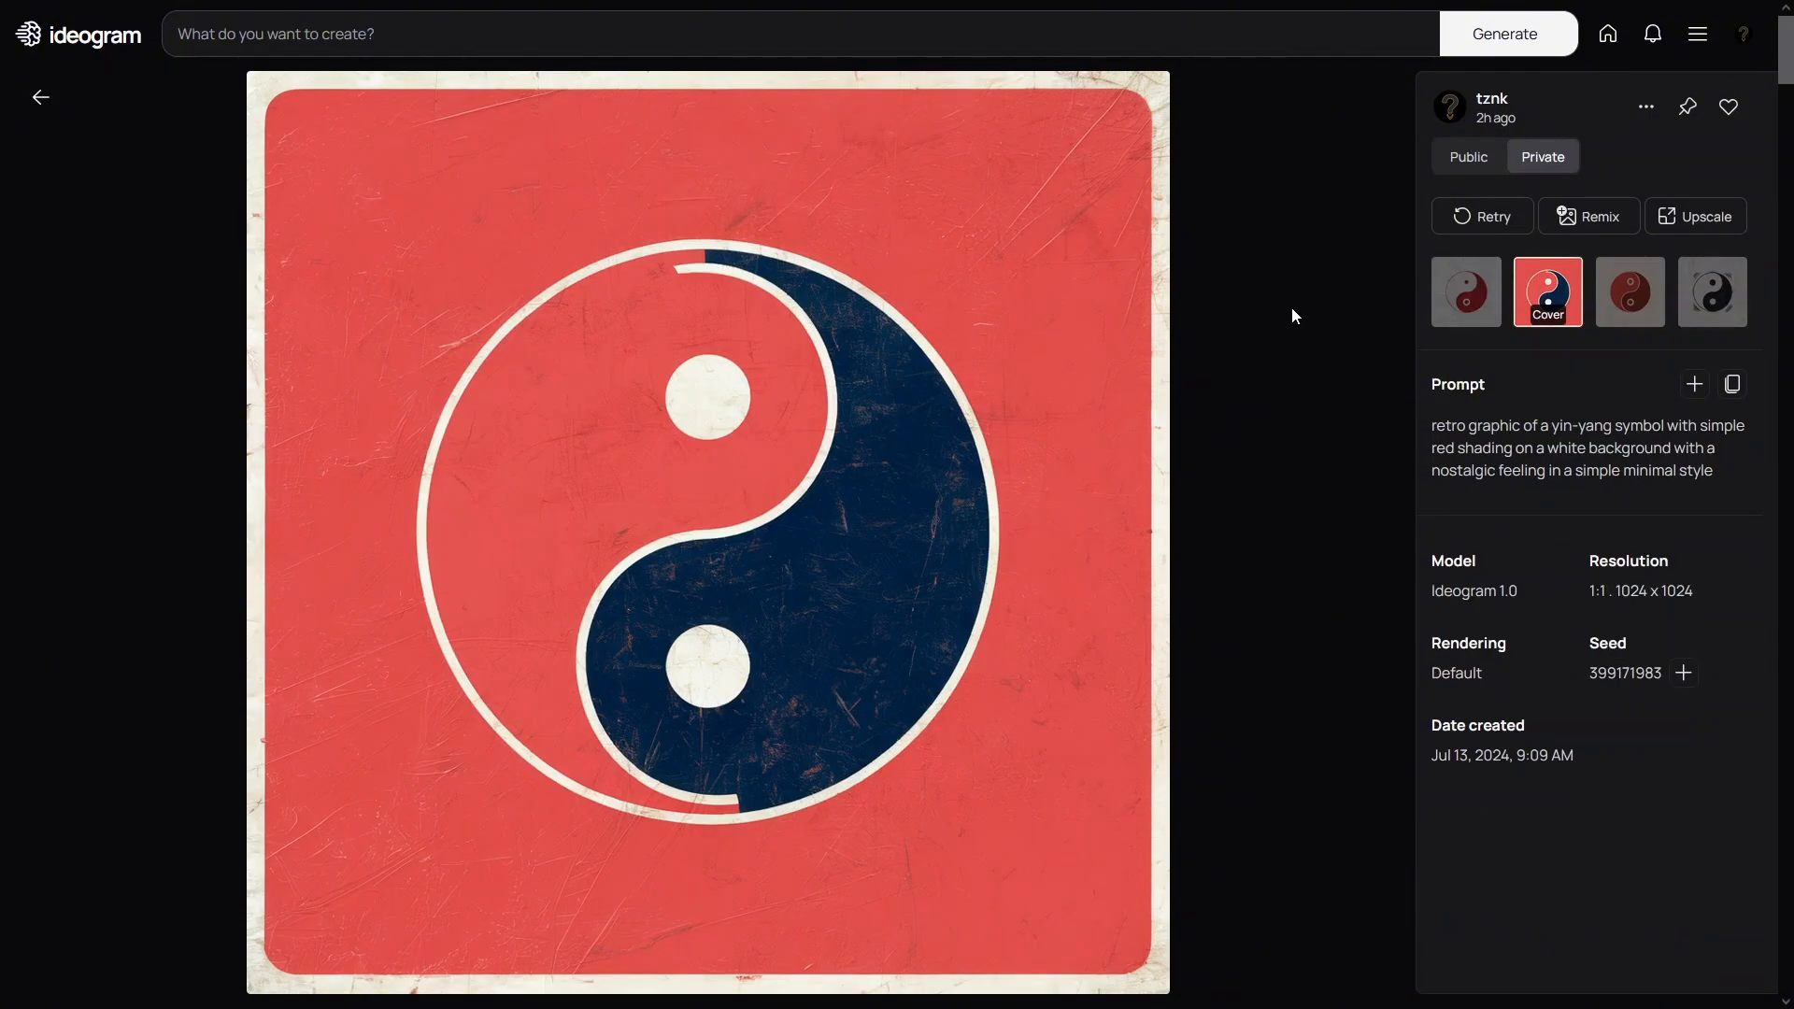
- Examine the yin-yang image's prompt, focusing on the symbol and red shading phrases
left_click_drag(1437, 432, 1725, 470)
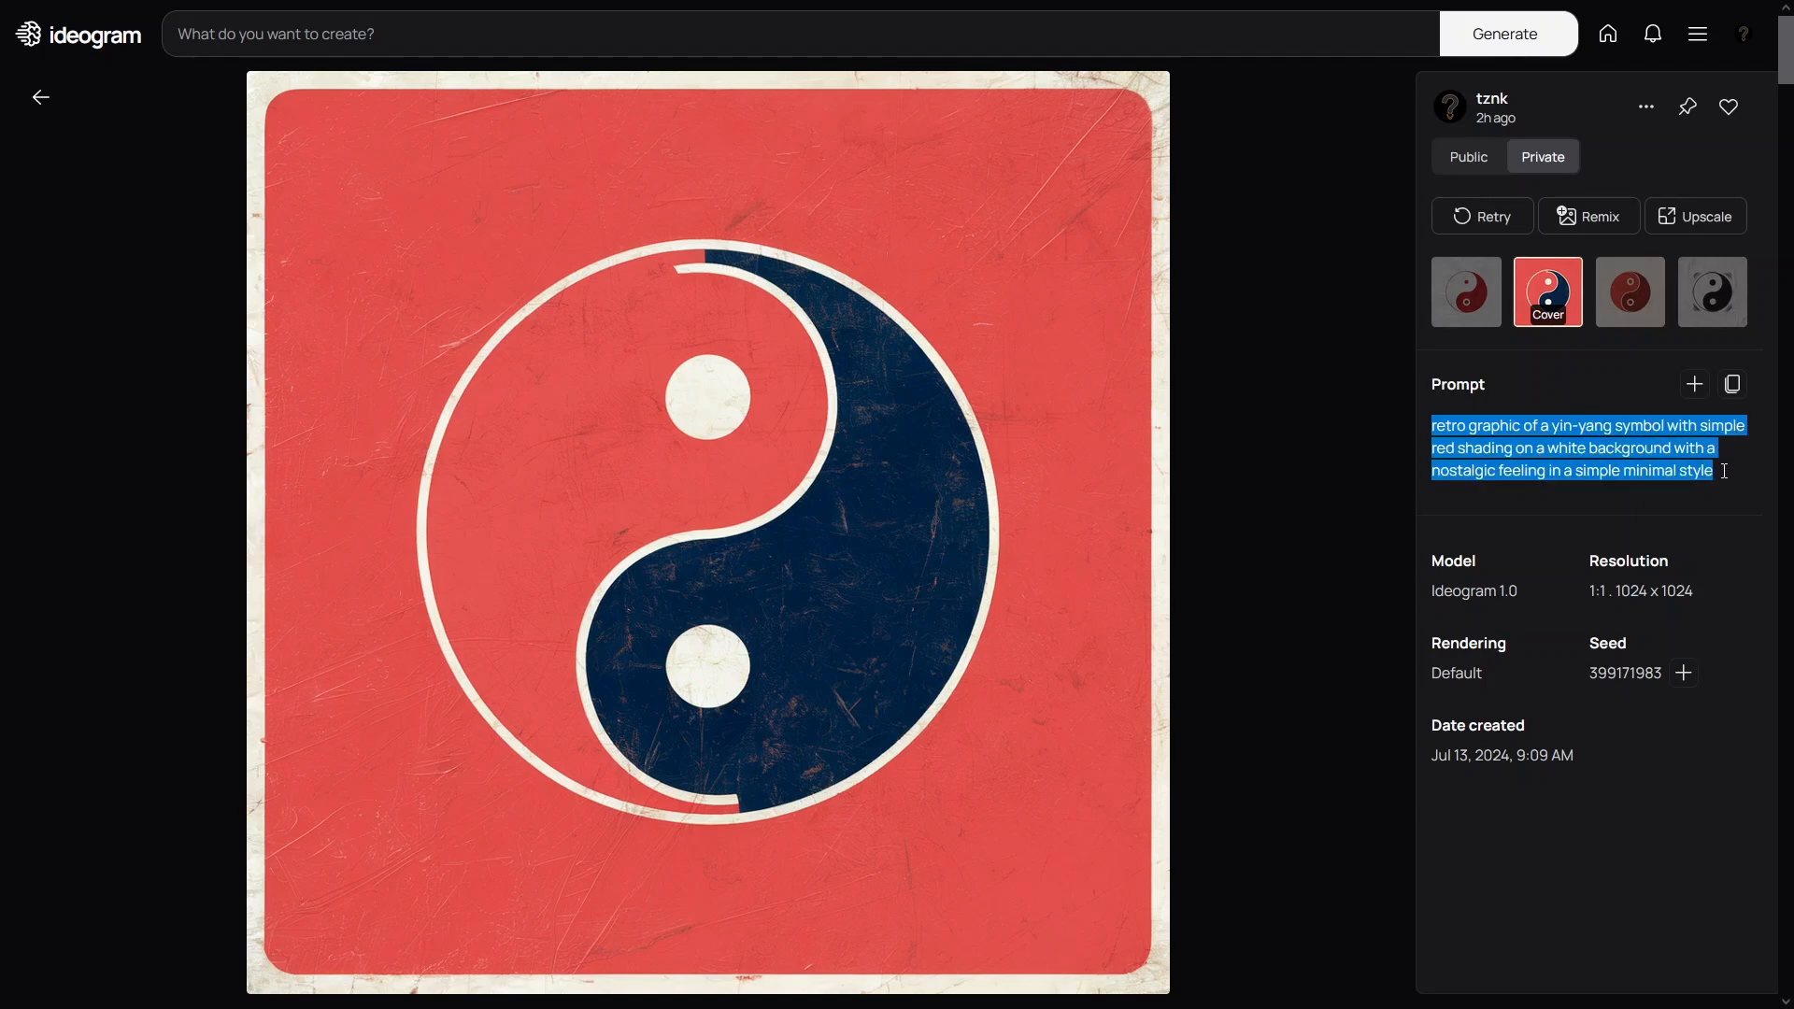
left_click(1640, 458)
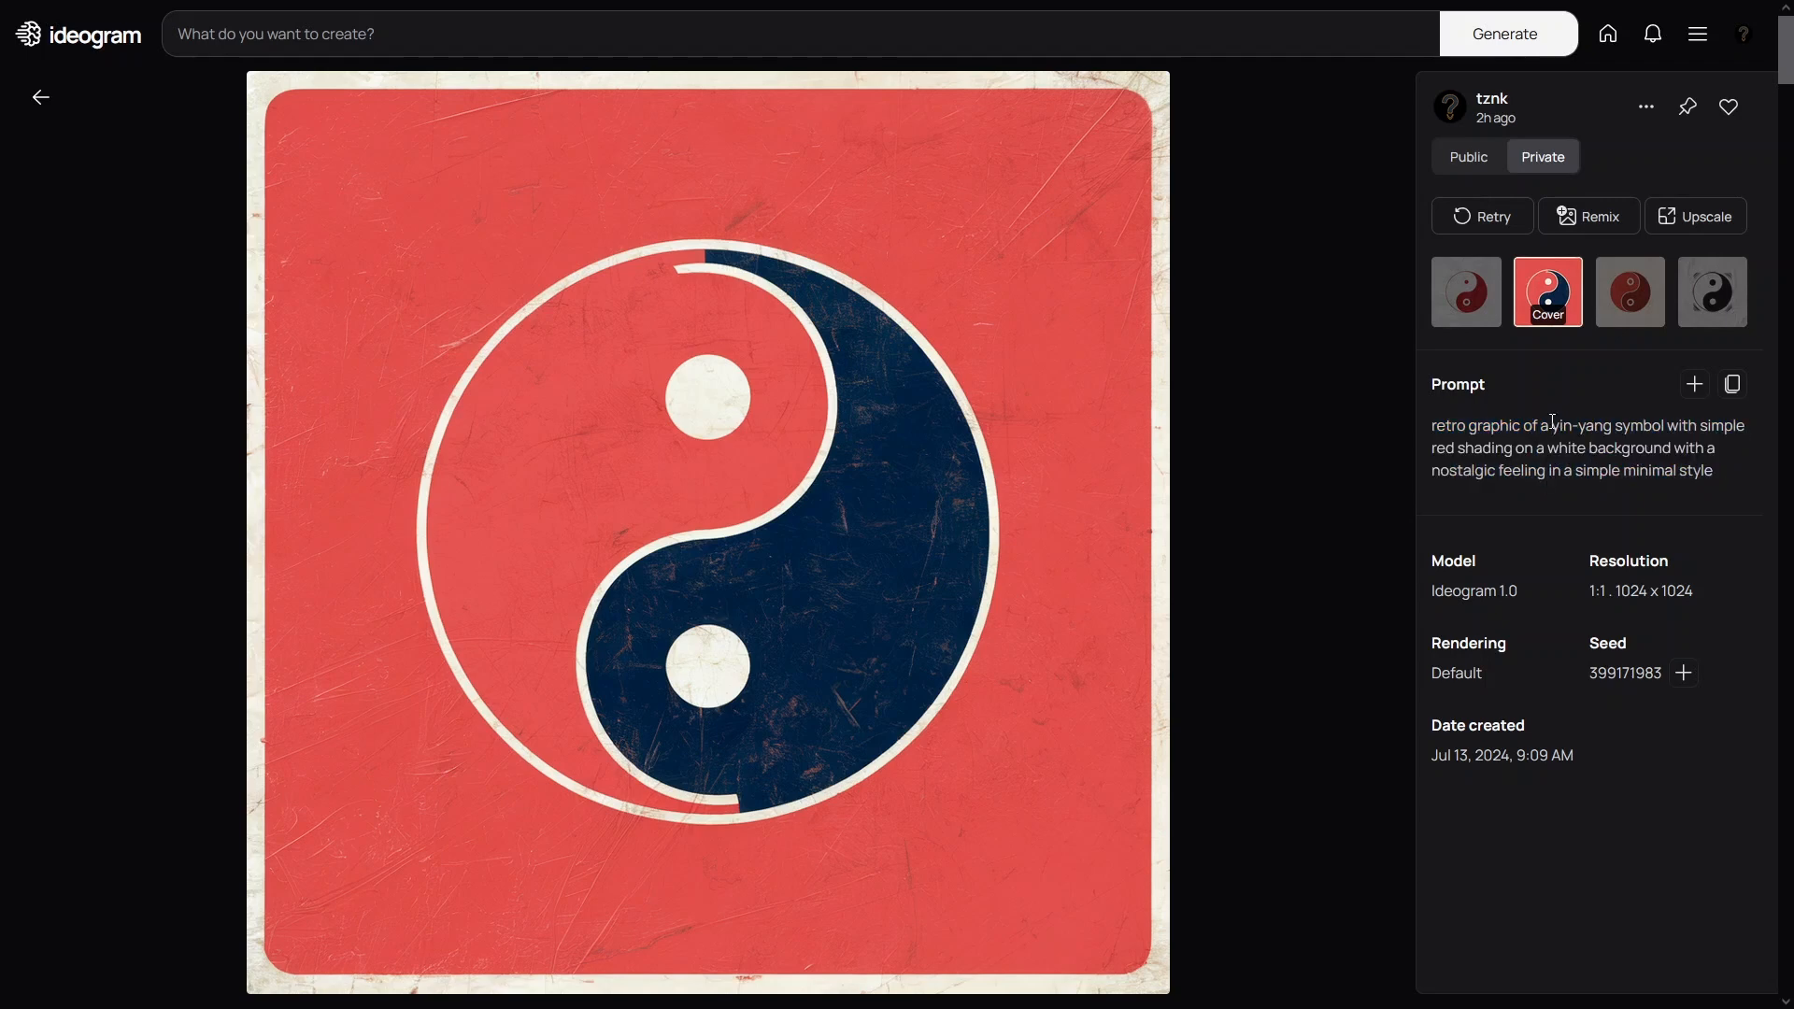
left_click_drag(1554, 427, 1618, 427)
left_click(1616, 426)
left_click_drag(1444, 452, 1536, 452)
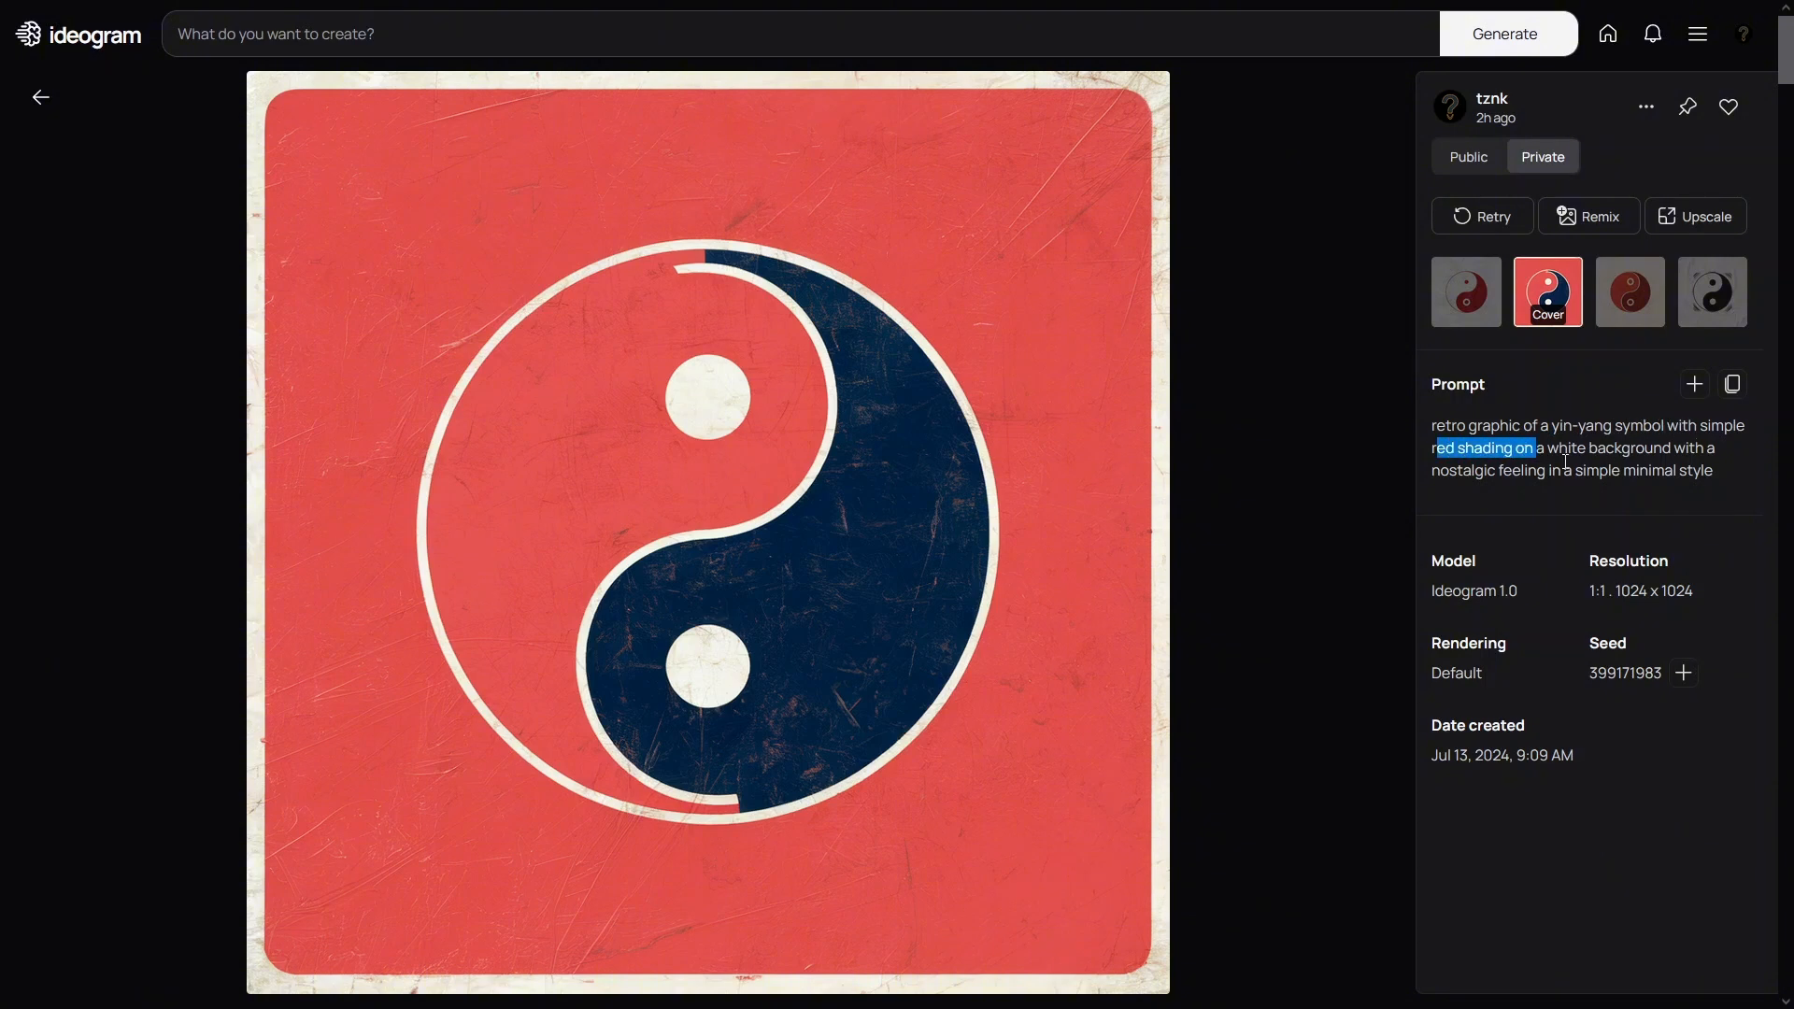
left_click(1511, 455)
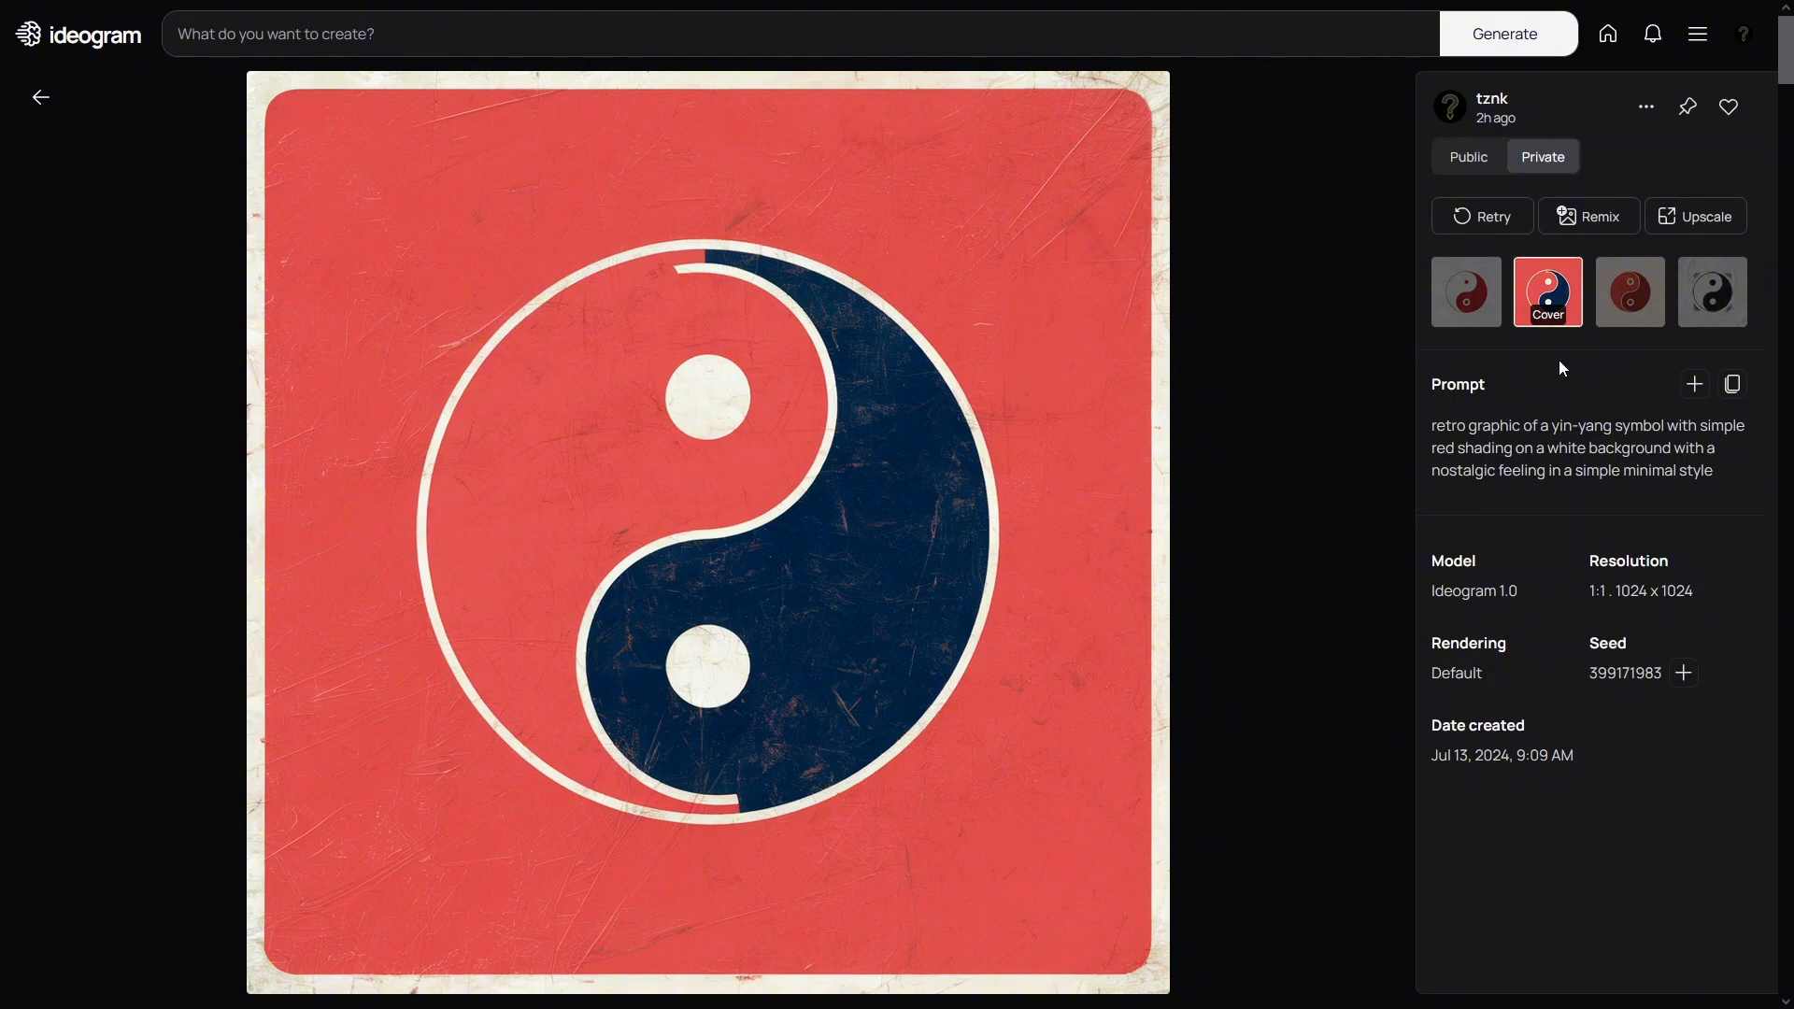
- Compare the other yin-yang variations with the cover image
left_click(1637, 299)
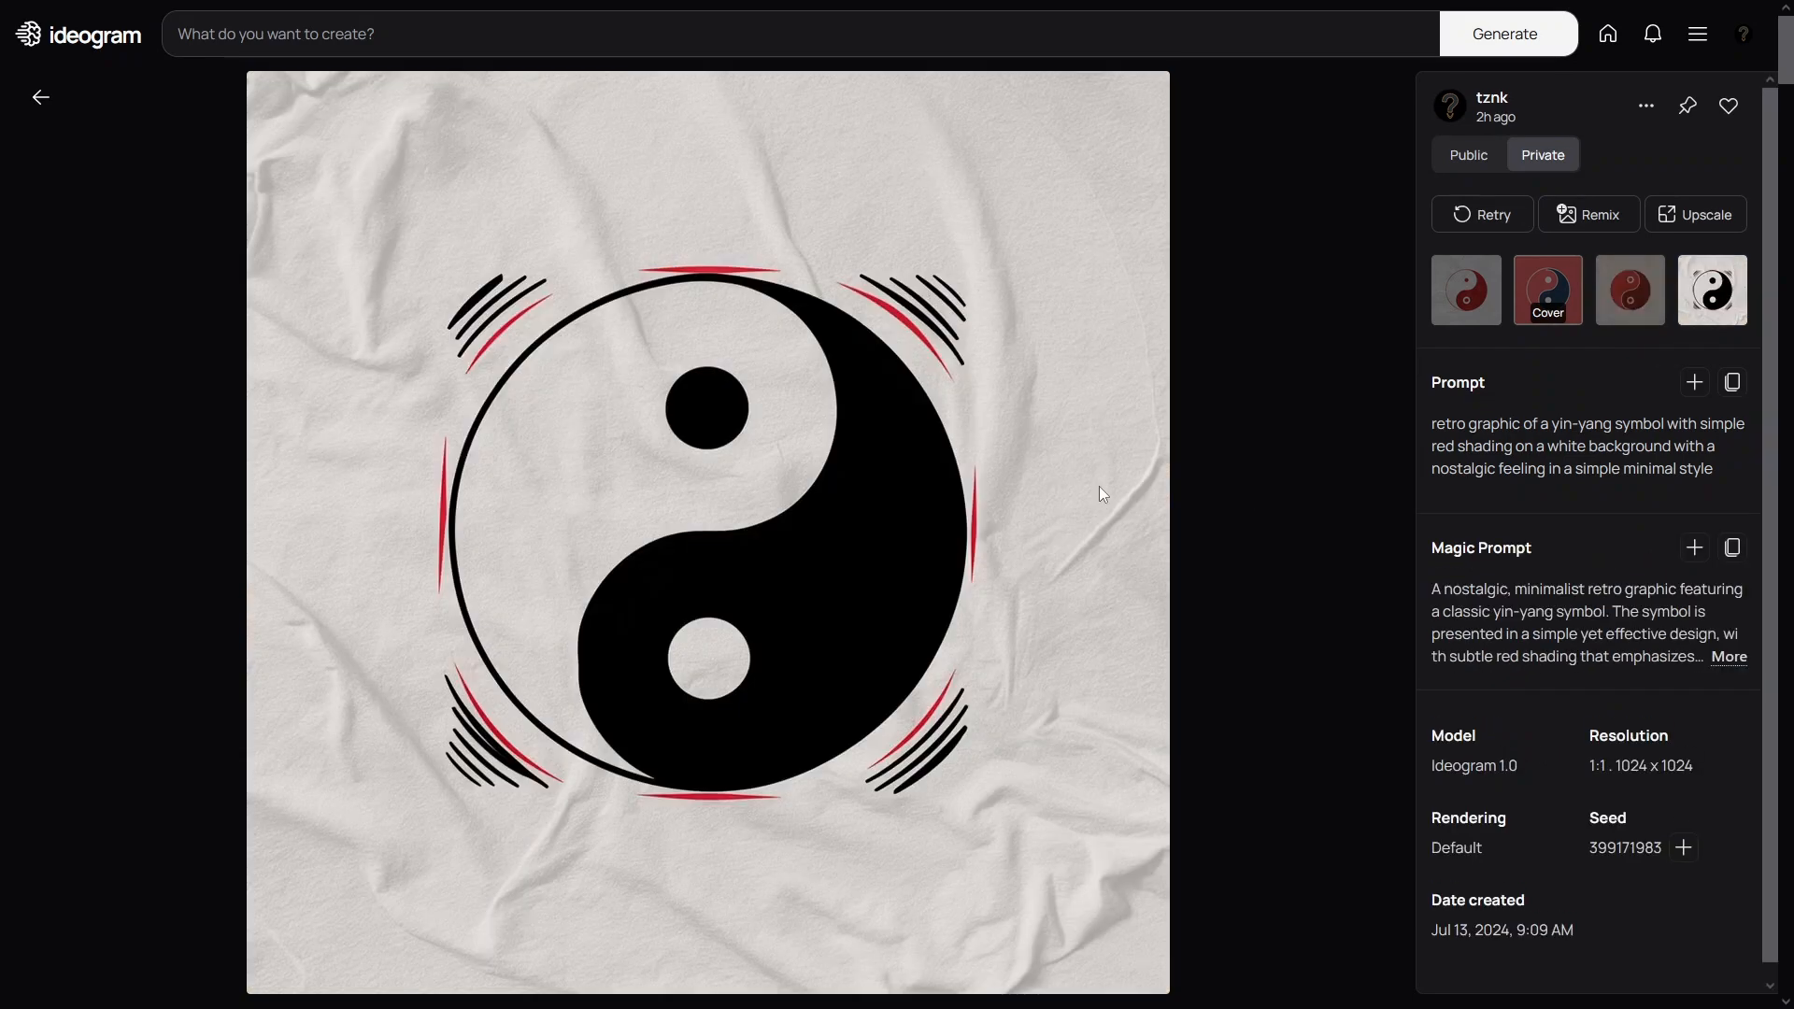
left_click(1722, 304)
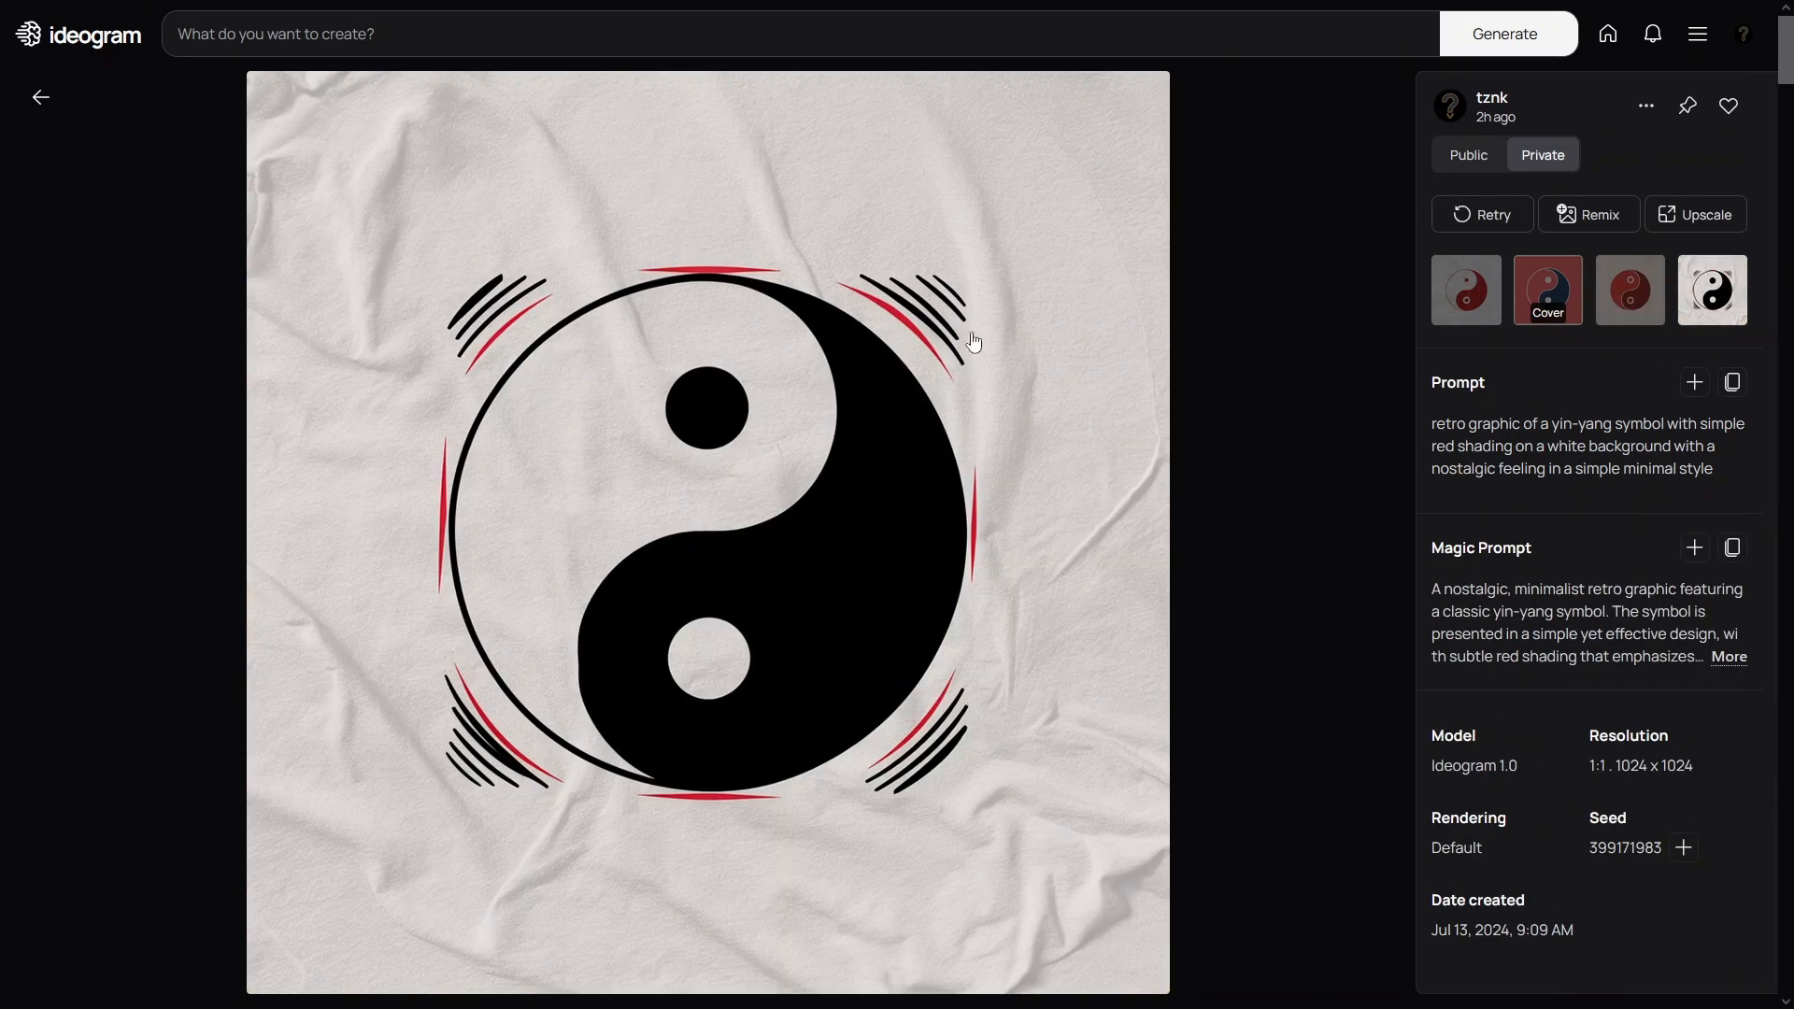
left_click(1467, 297)
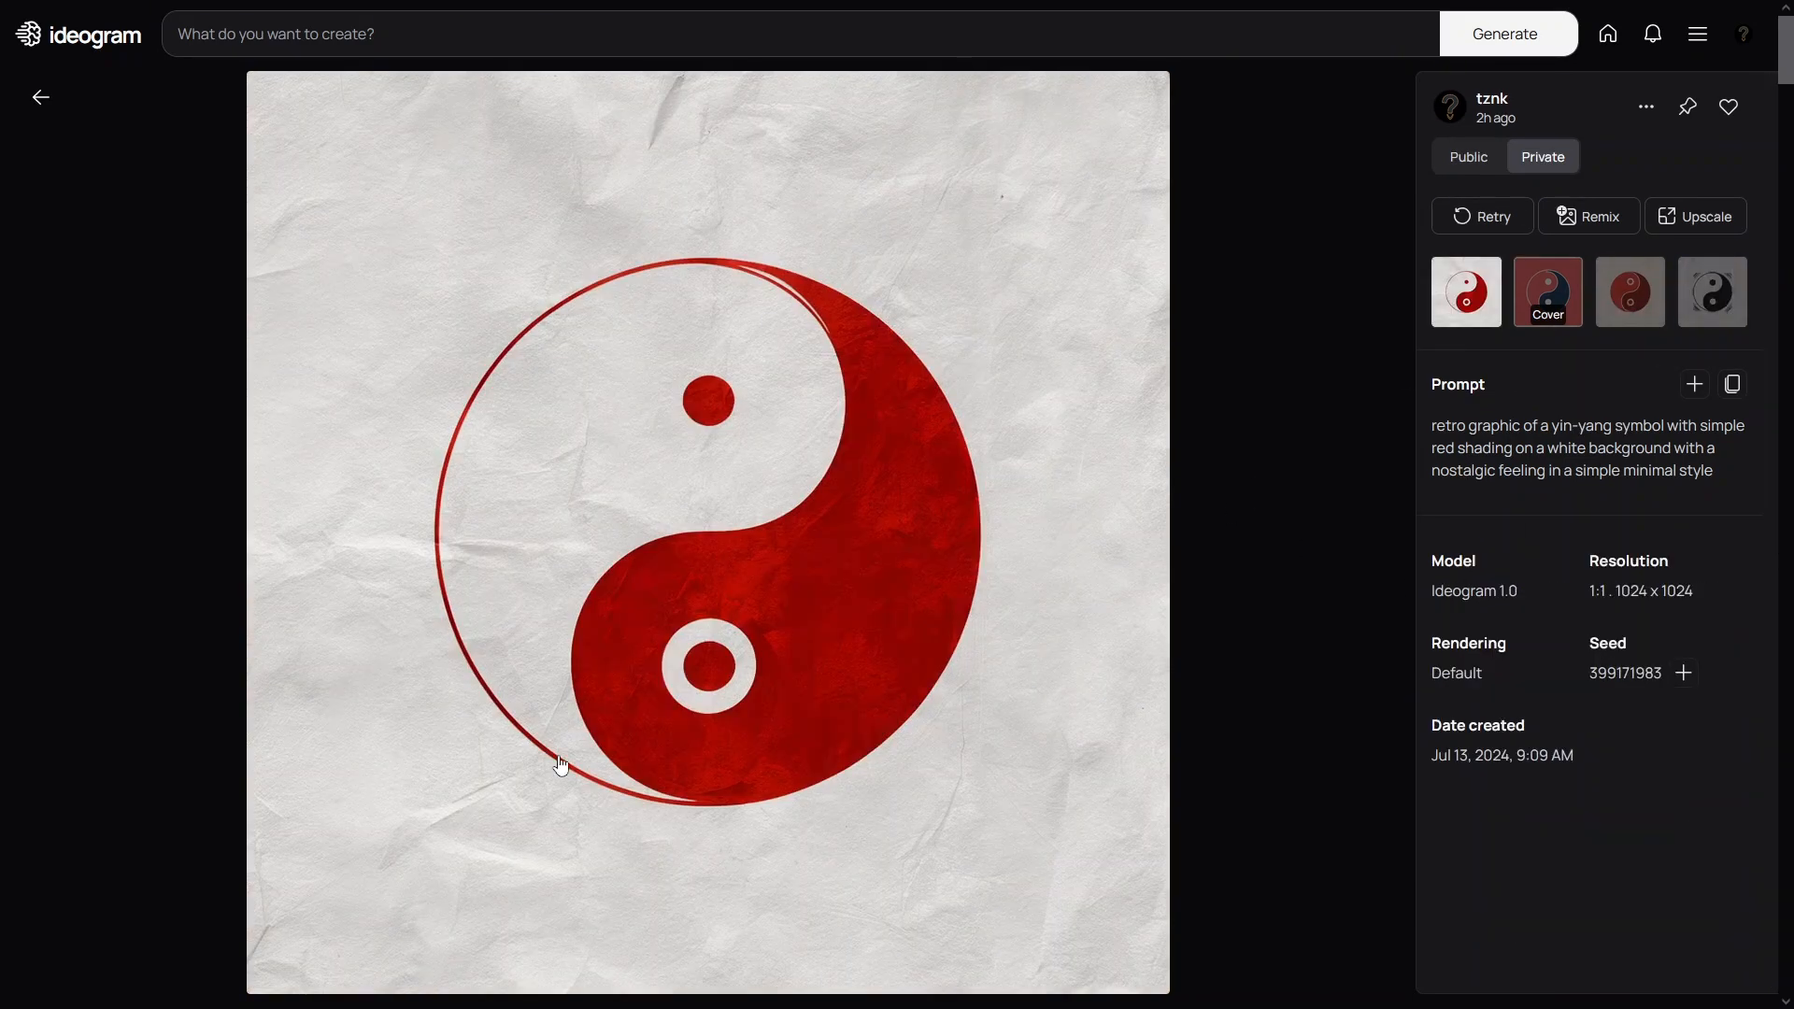
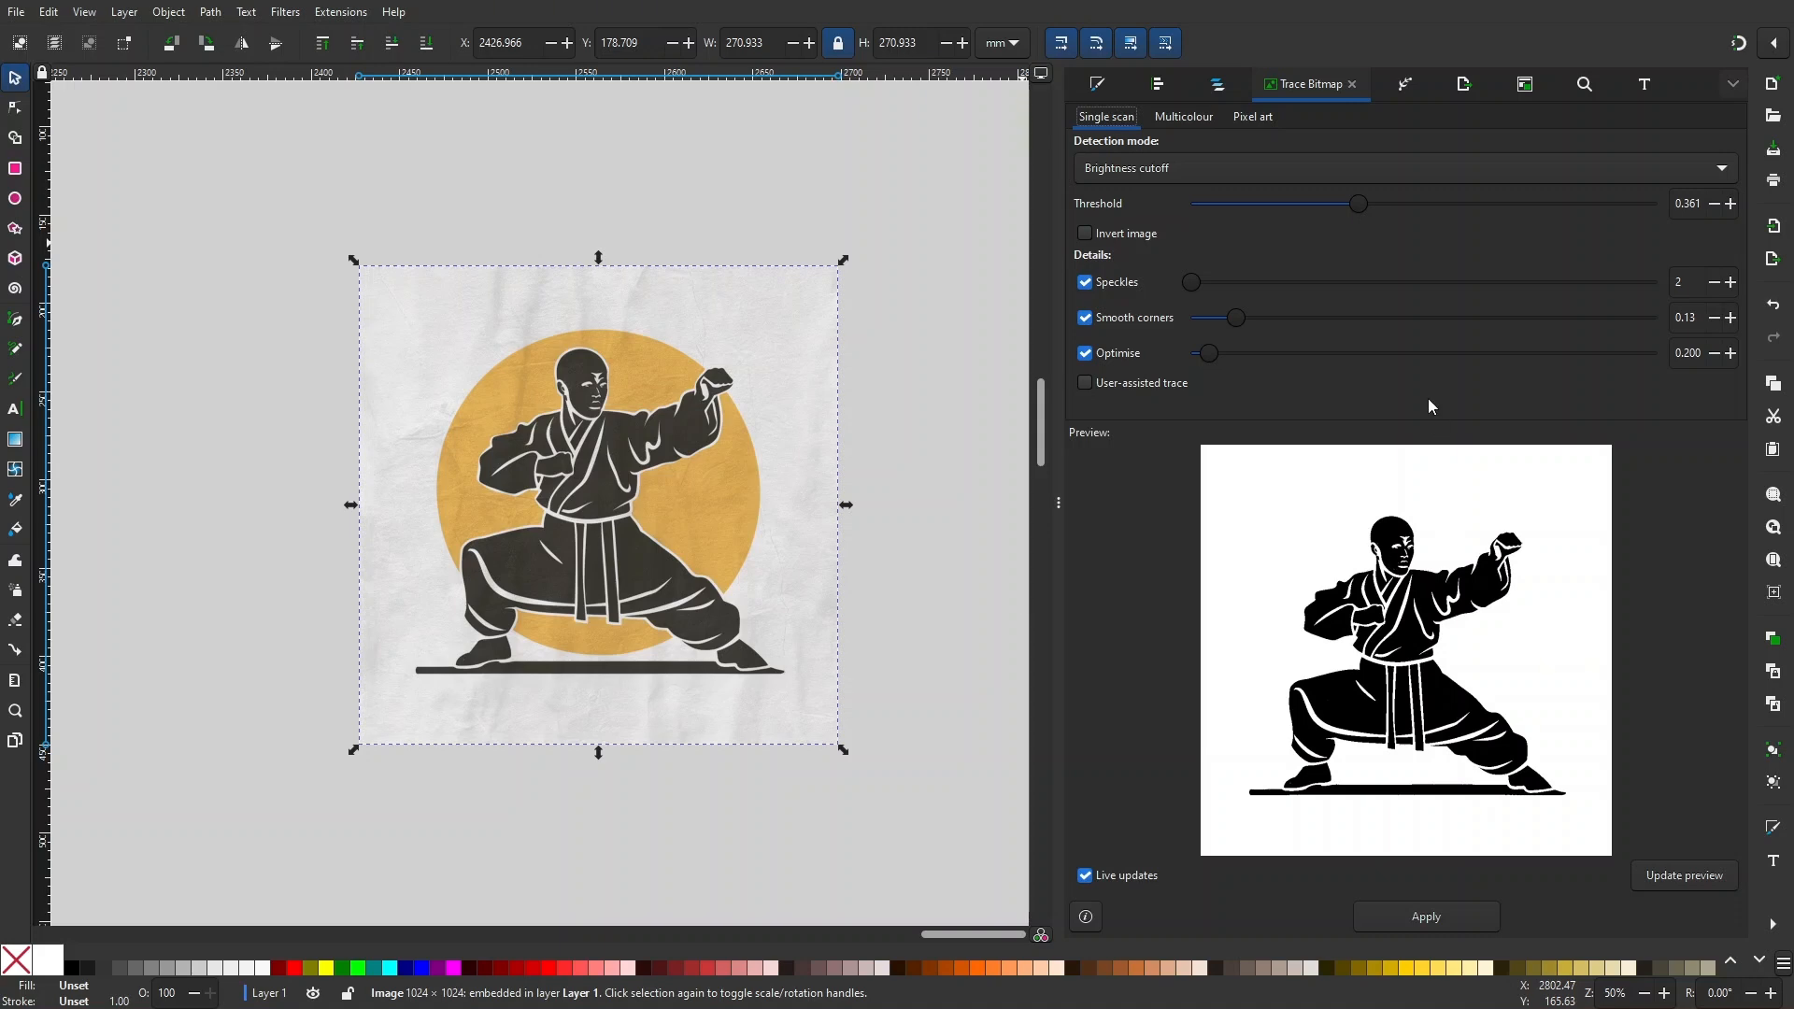
- Set the brightness cutoff threshold to 0.317 and trace the monk bitmap into a vector path
mouse_move(1361, 210)
left_mouse_down()
mouse_move(1304, 209)
mouse_move(1341, 217)
left_mouse_up()
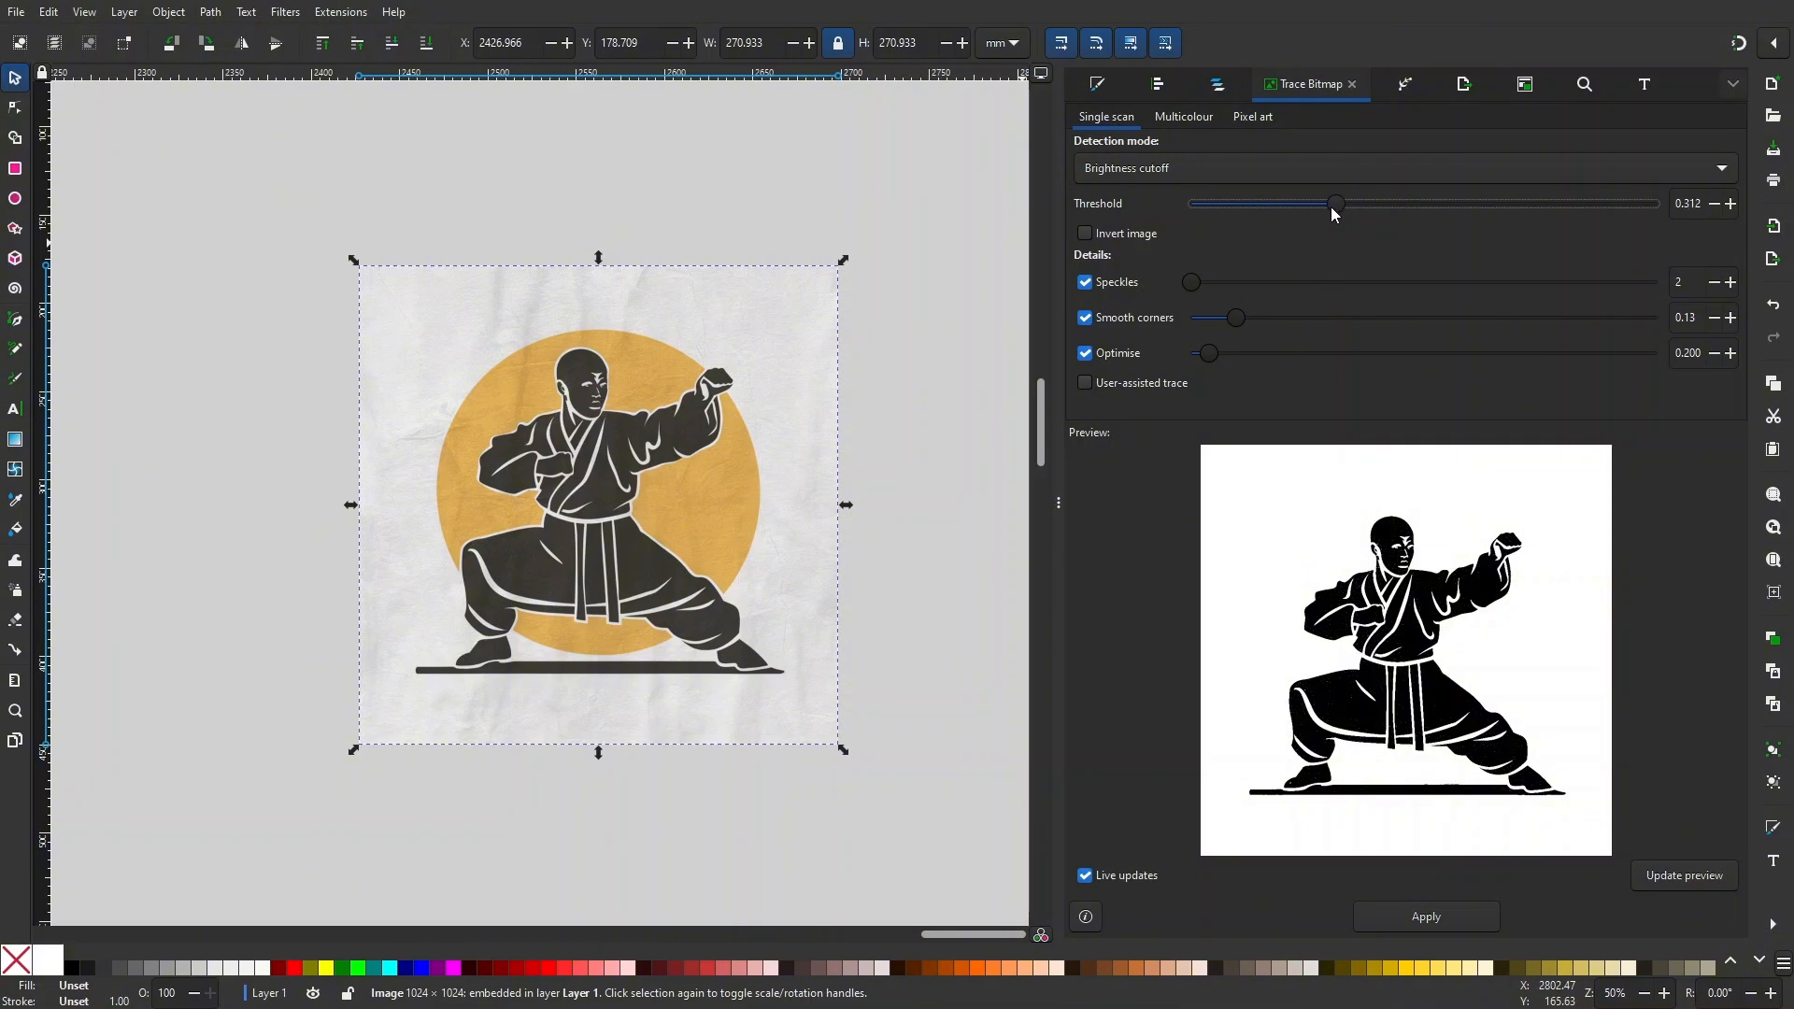
left_click_drag(1344, 213, 1355, 212)
left_click(1446, 928)
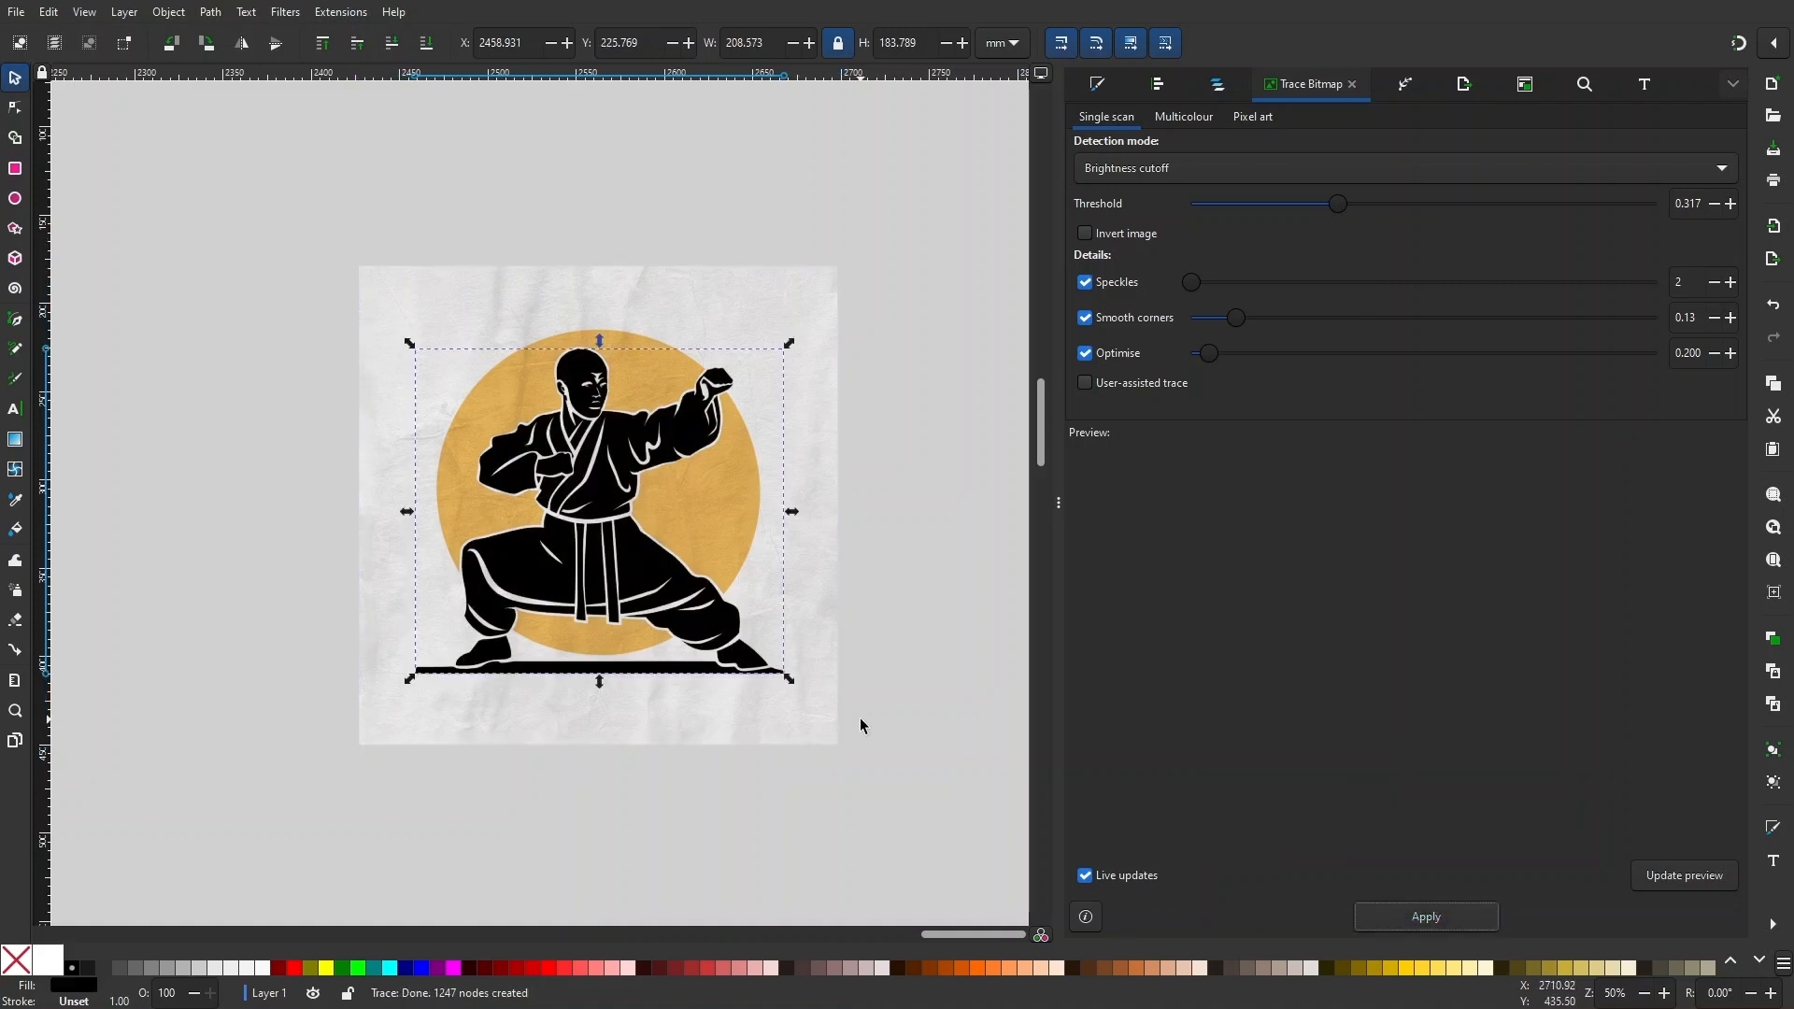
- Move the traced monk path off the source image to its left side and compare the two
mouse_move(651, 497)
left_mouse_down()
mouse_move(233, 511)
mouse_move(319, 515)
left_mouse_up()
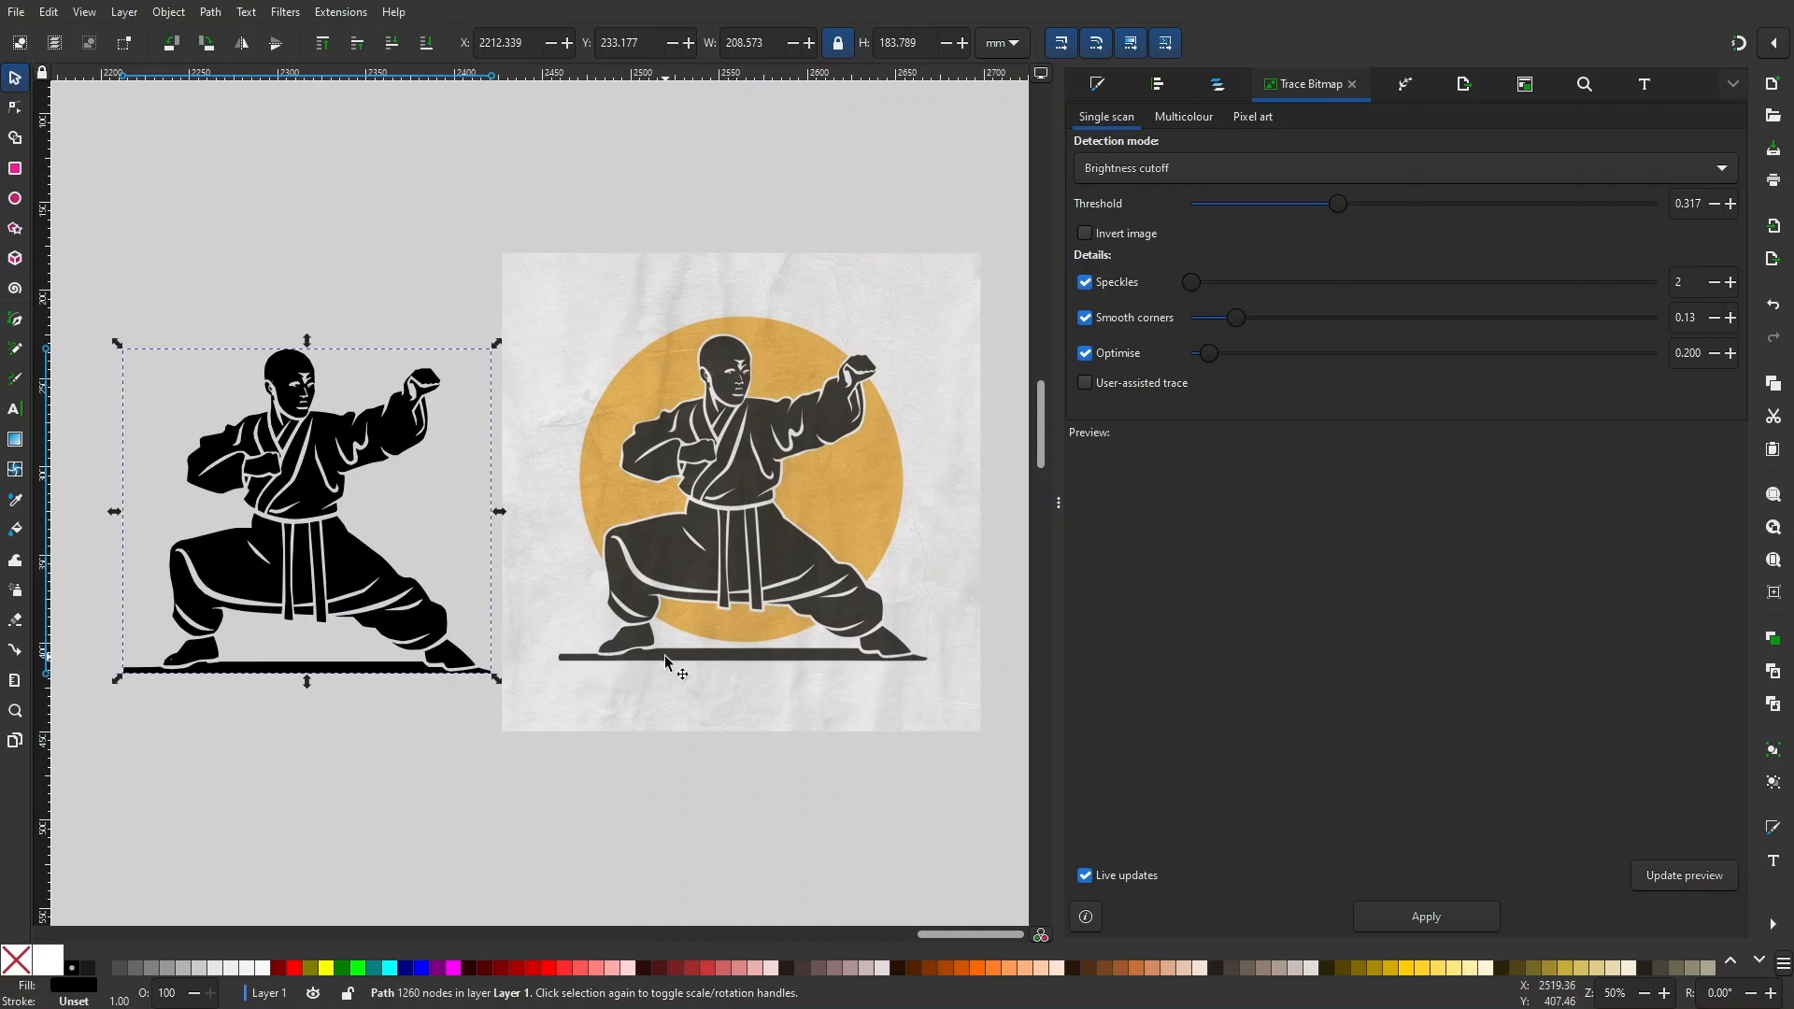
scroll(666, 659, "up", 5)
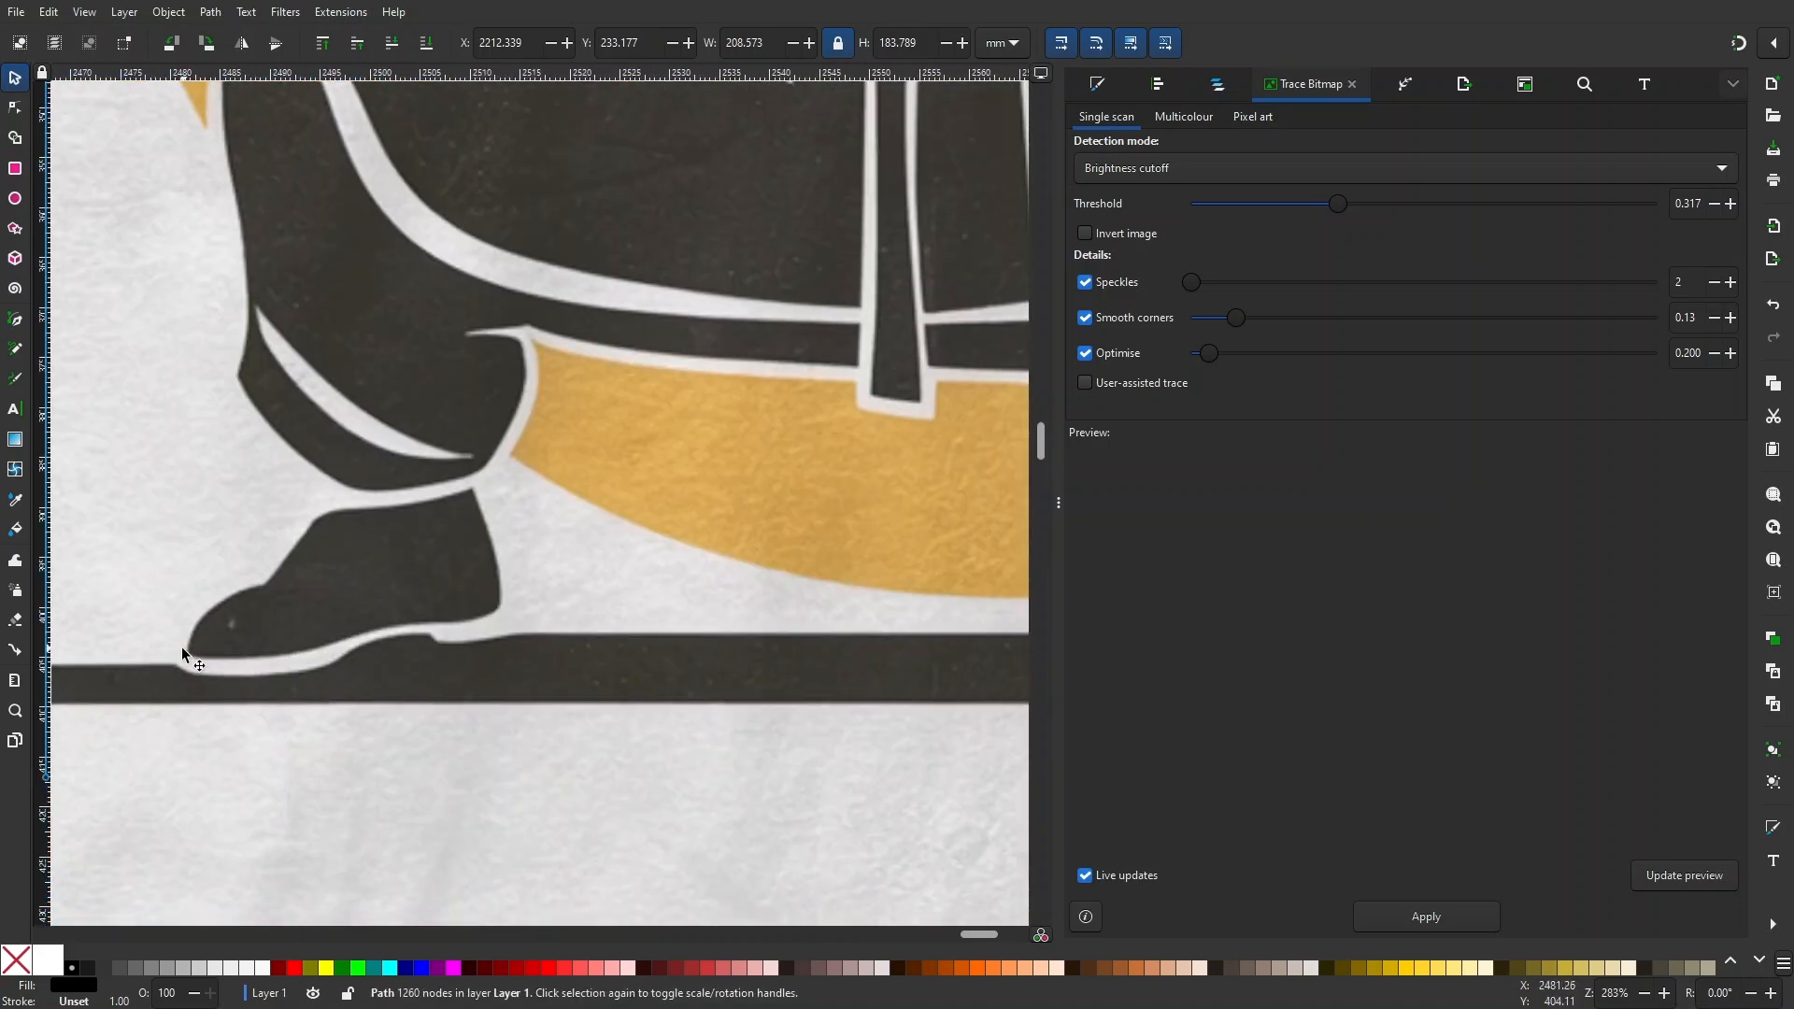
scroll(498, 631, "down", 4)
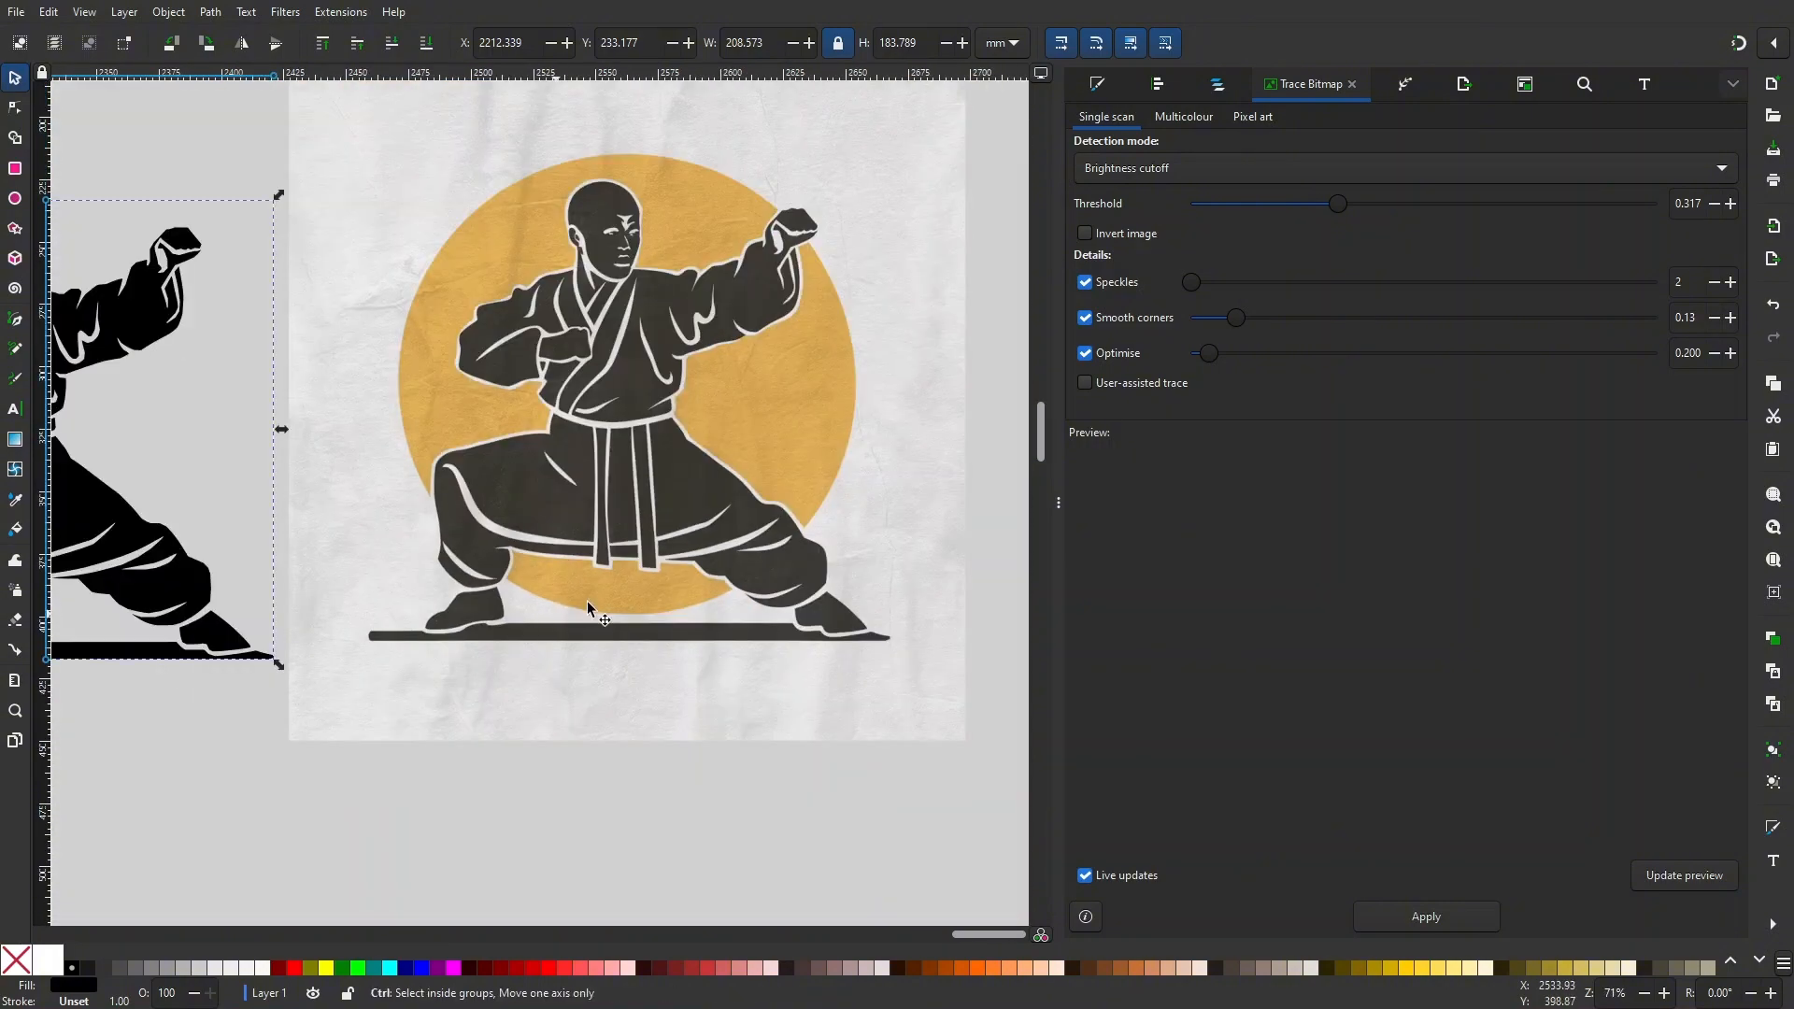
scroll(390, 599, "left", 8)
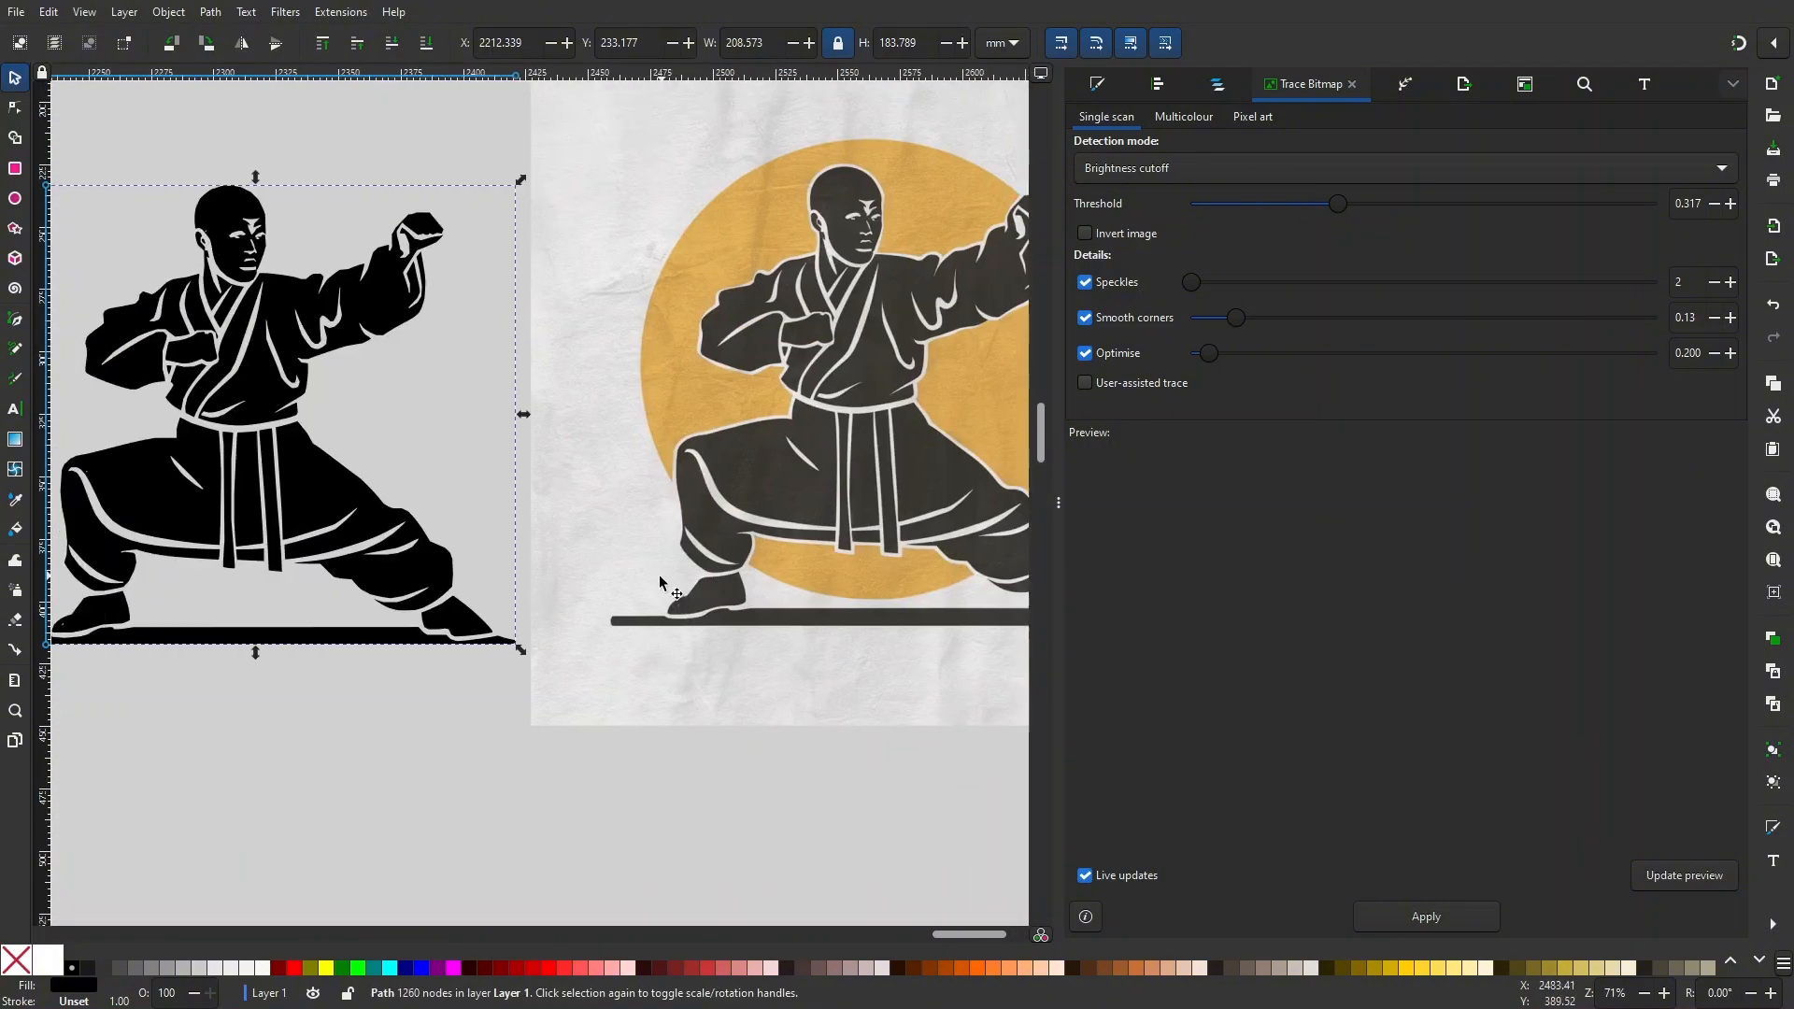
- Delete the path nodes at the left end of the ground bar under the traced monk
scroll(438, 652, "up", 4)
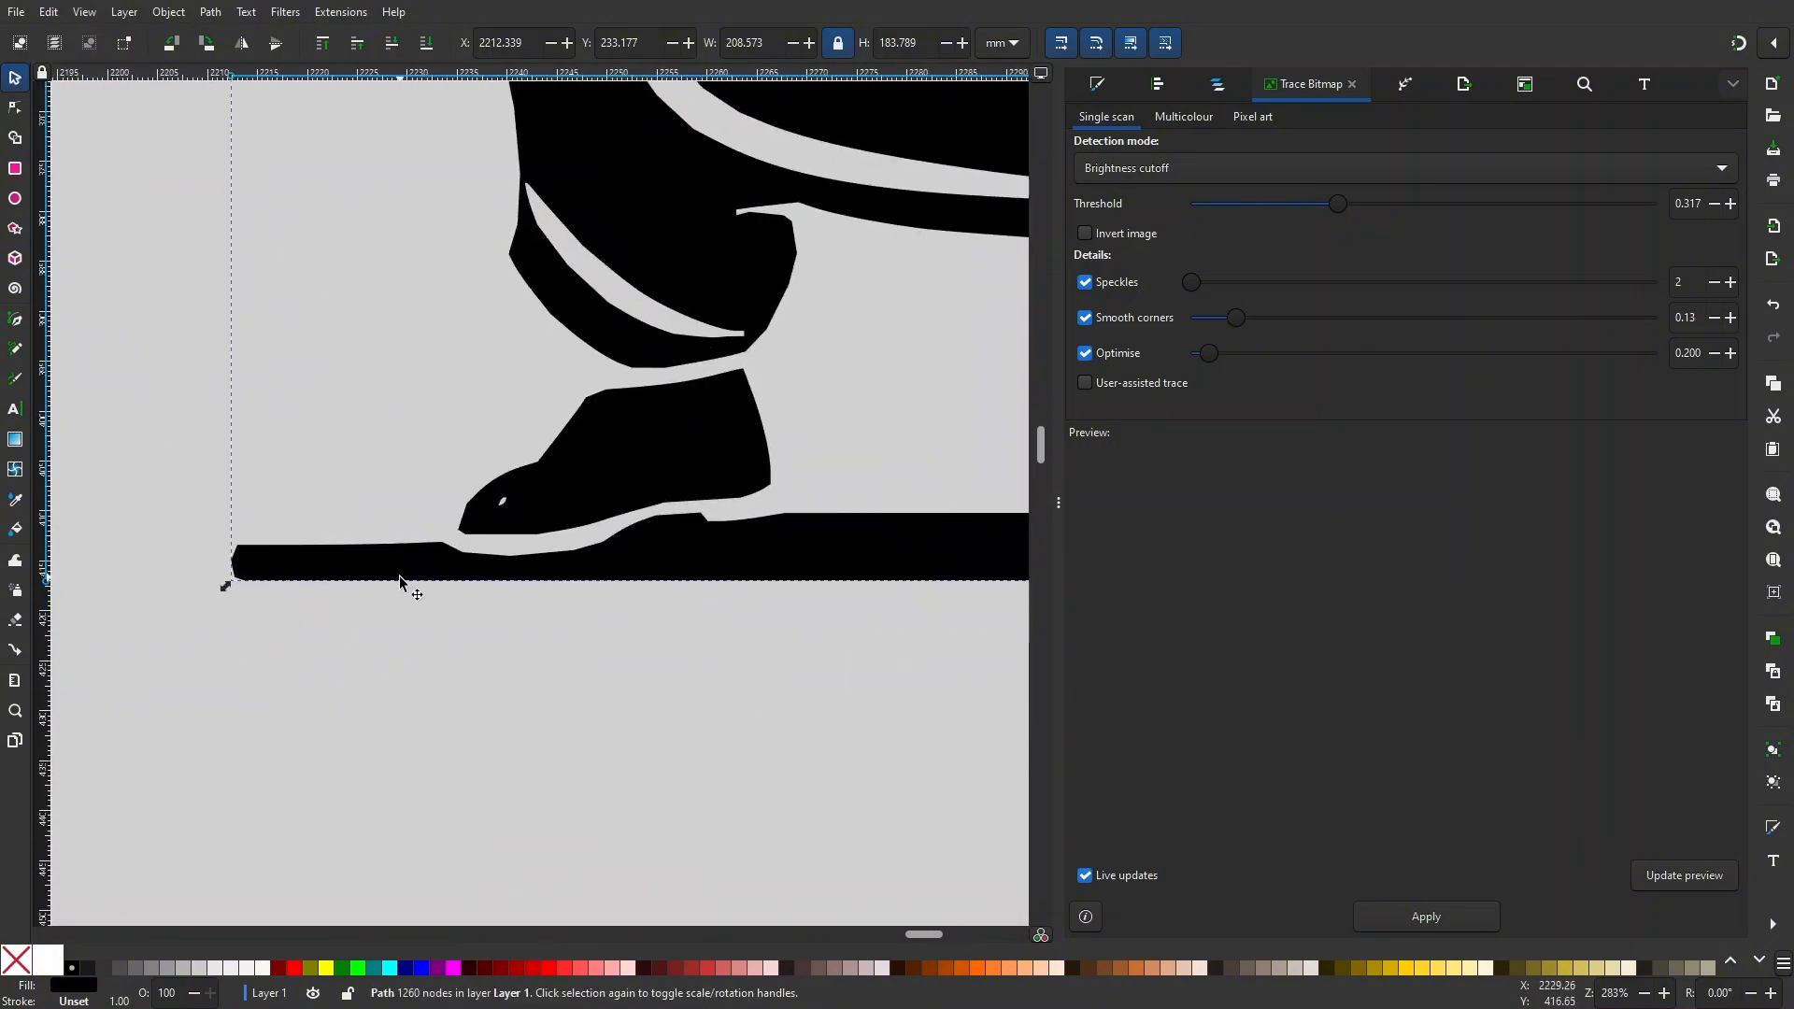
left_click_drag(562, 552, 499, 610)
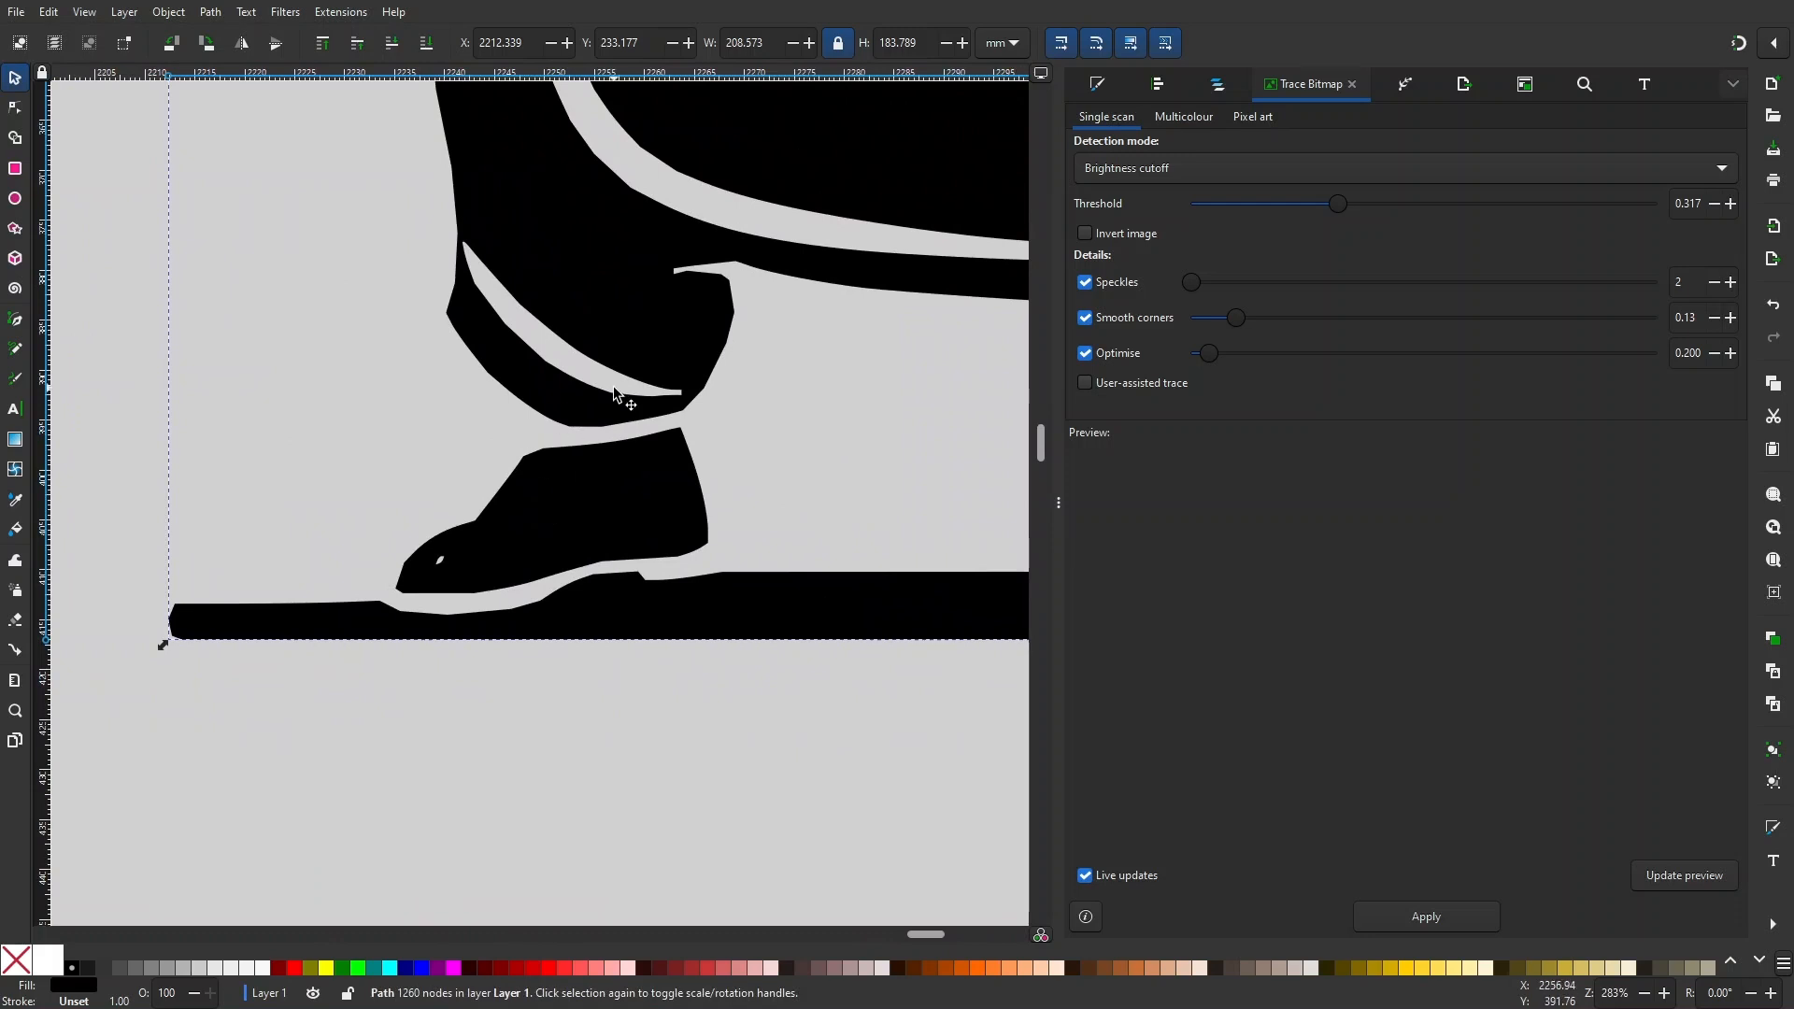
left_click(14, 110)
left_click_drag(146, 559, 363, 682)
key("Delete")
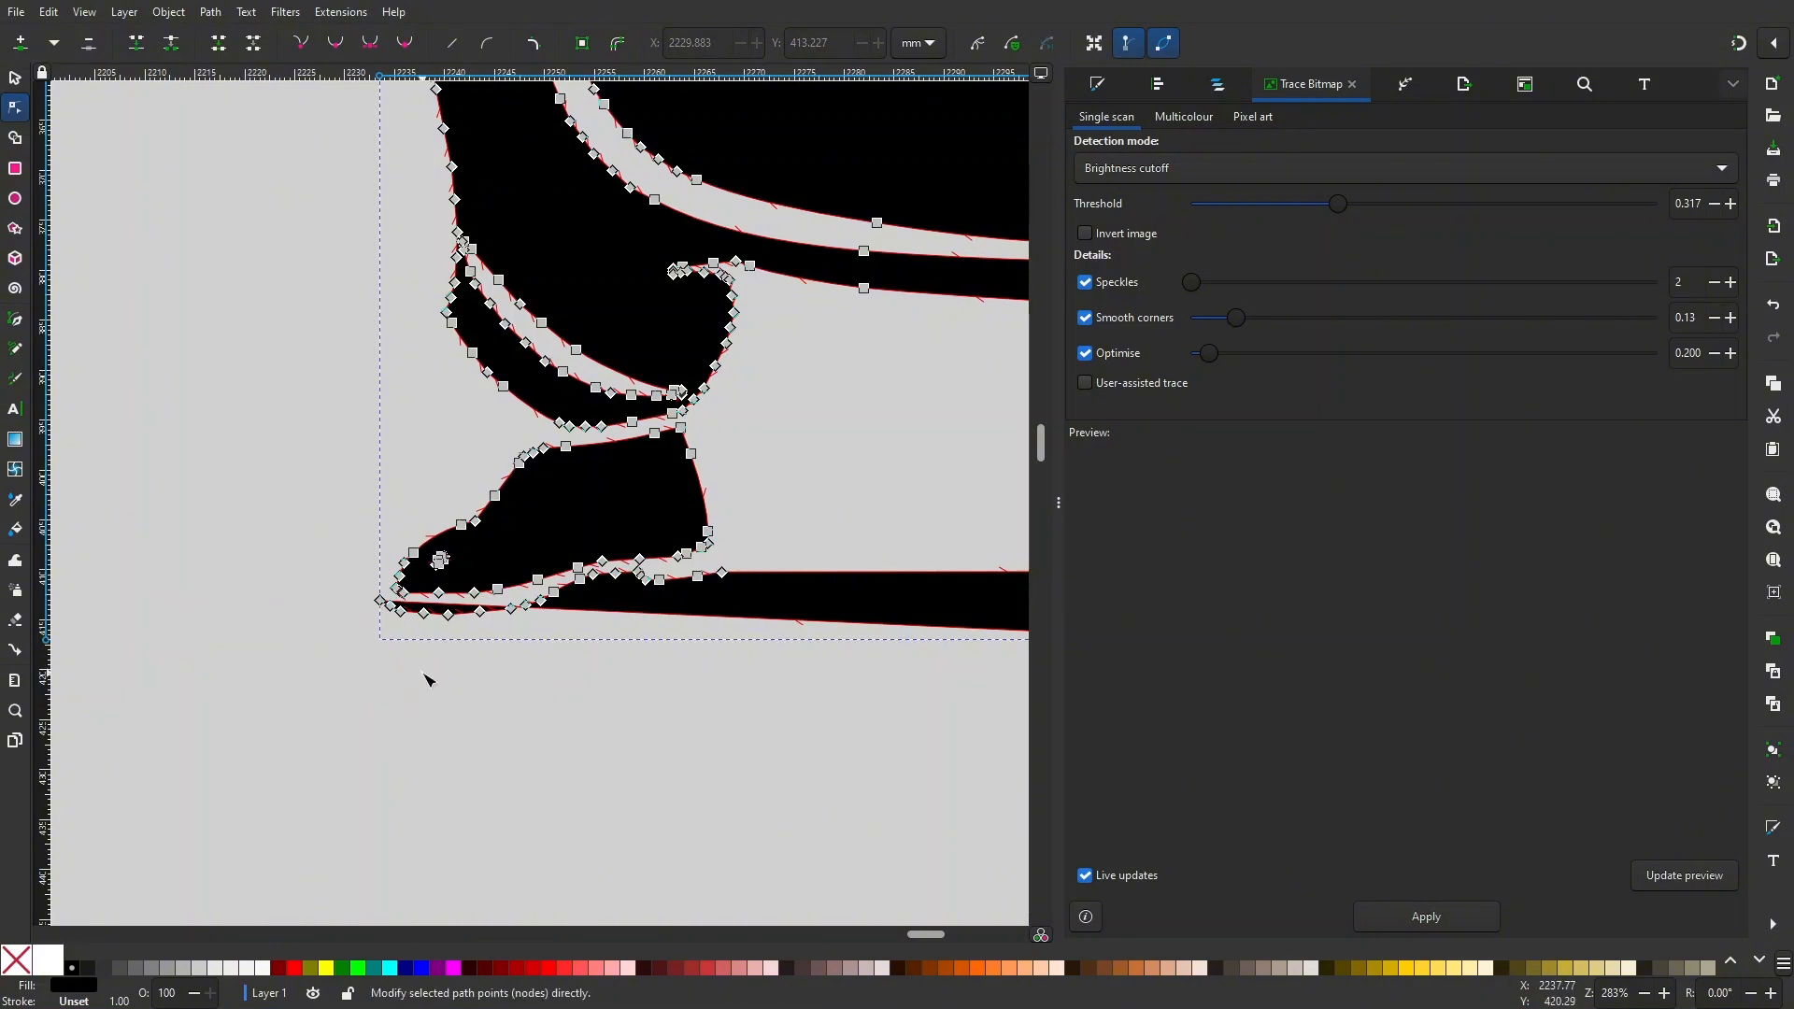
- Delete the ground bar's remaining path nodes beneath the monk's left-side foot, back to near its heel
scroll(413, 697, "up", 2)
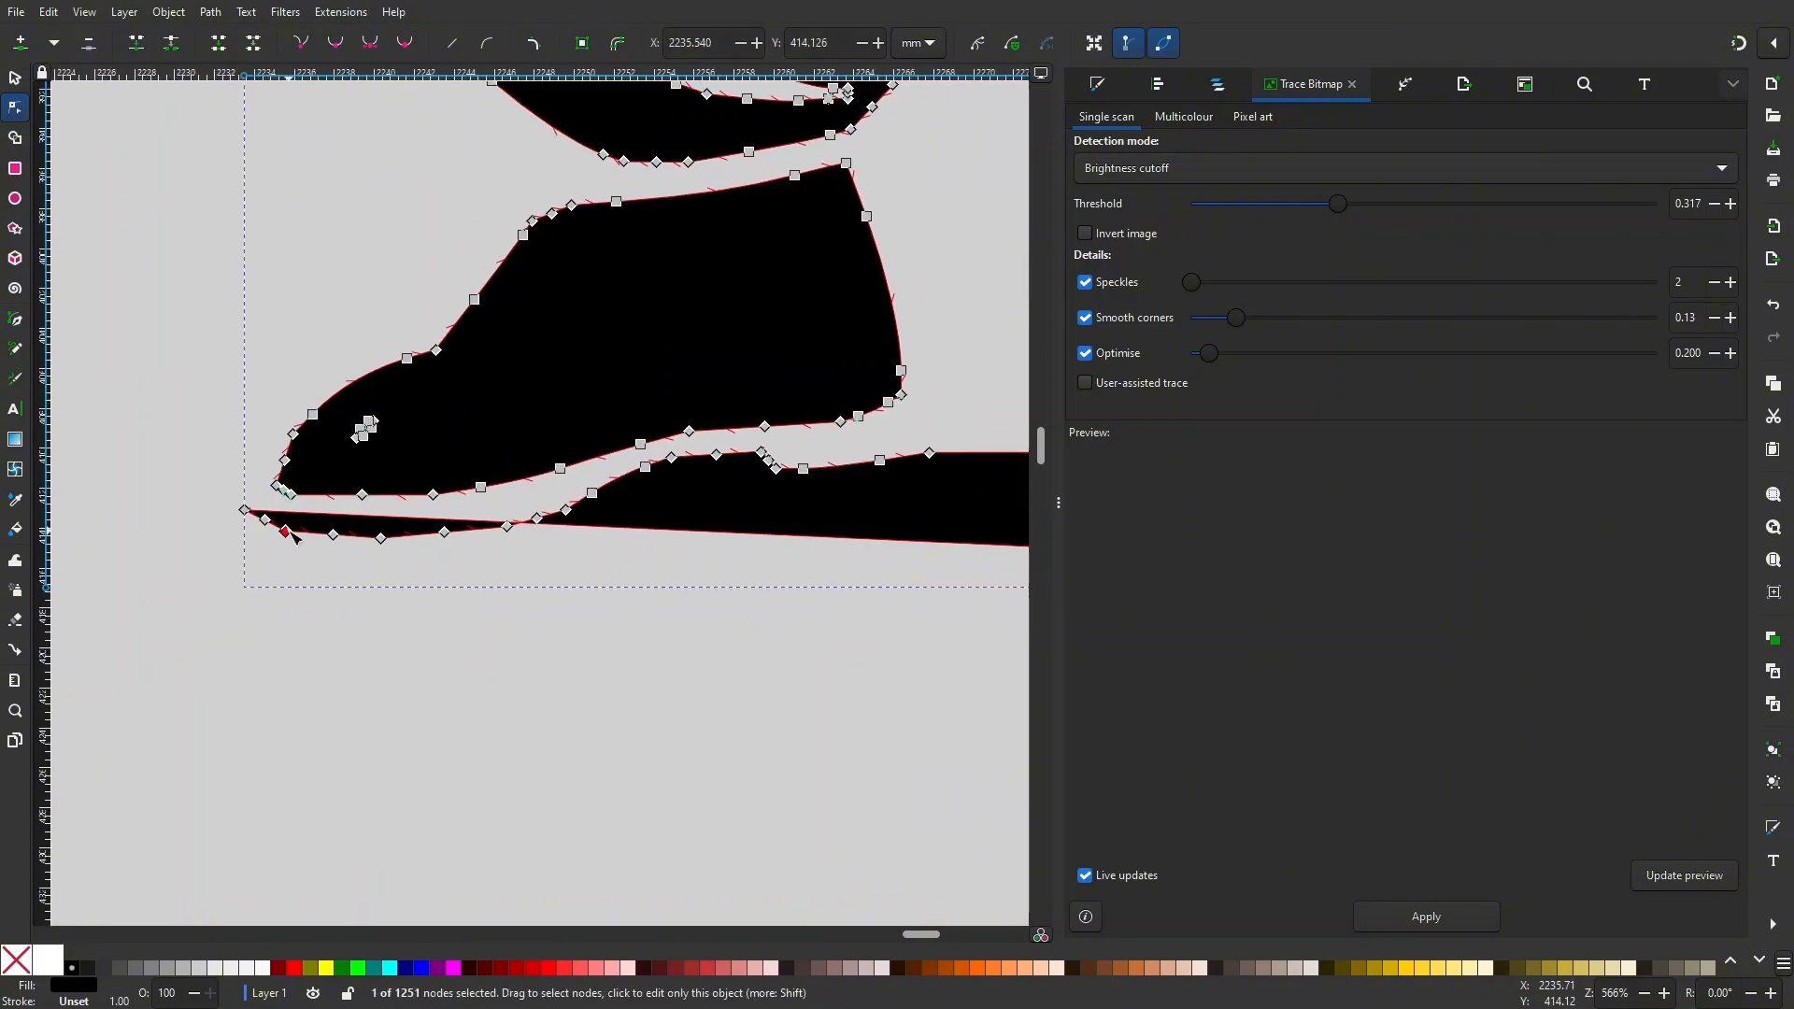
mouse_move(226, 496)
left_mouse_down()
mouse_move(275, 550)
mouse_move(568, 575)
left_mouse_up()
key("Delete")
key("Delete")
key("Delete")
left_click_drag(548, 564, 391, 608)
left_click_drag(317, 519, 509, 610)
key("Delete")
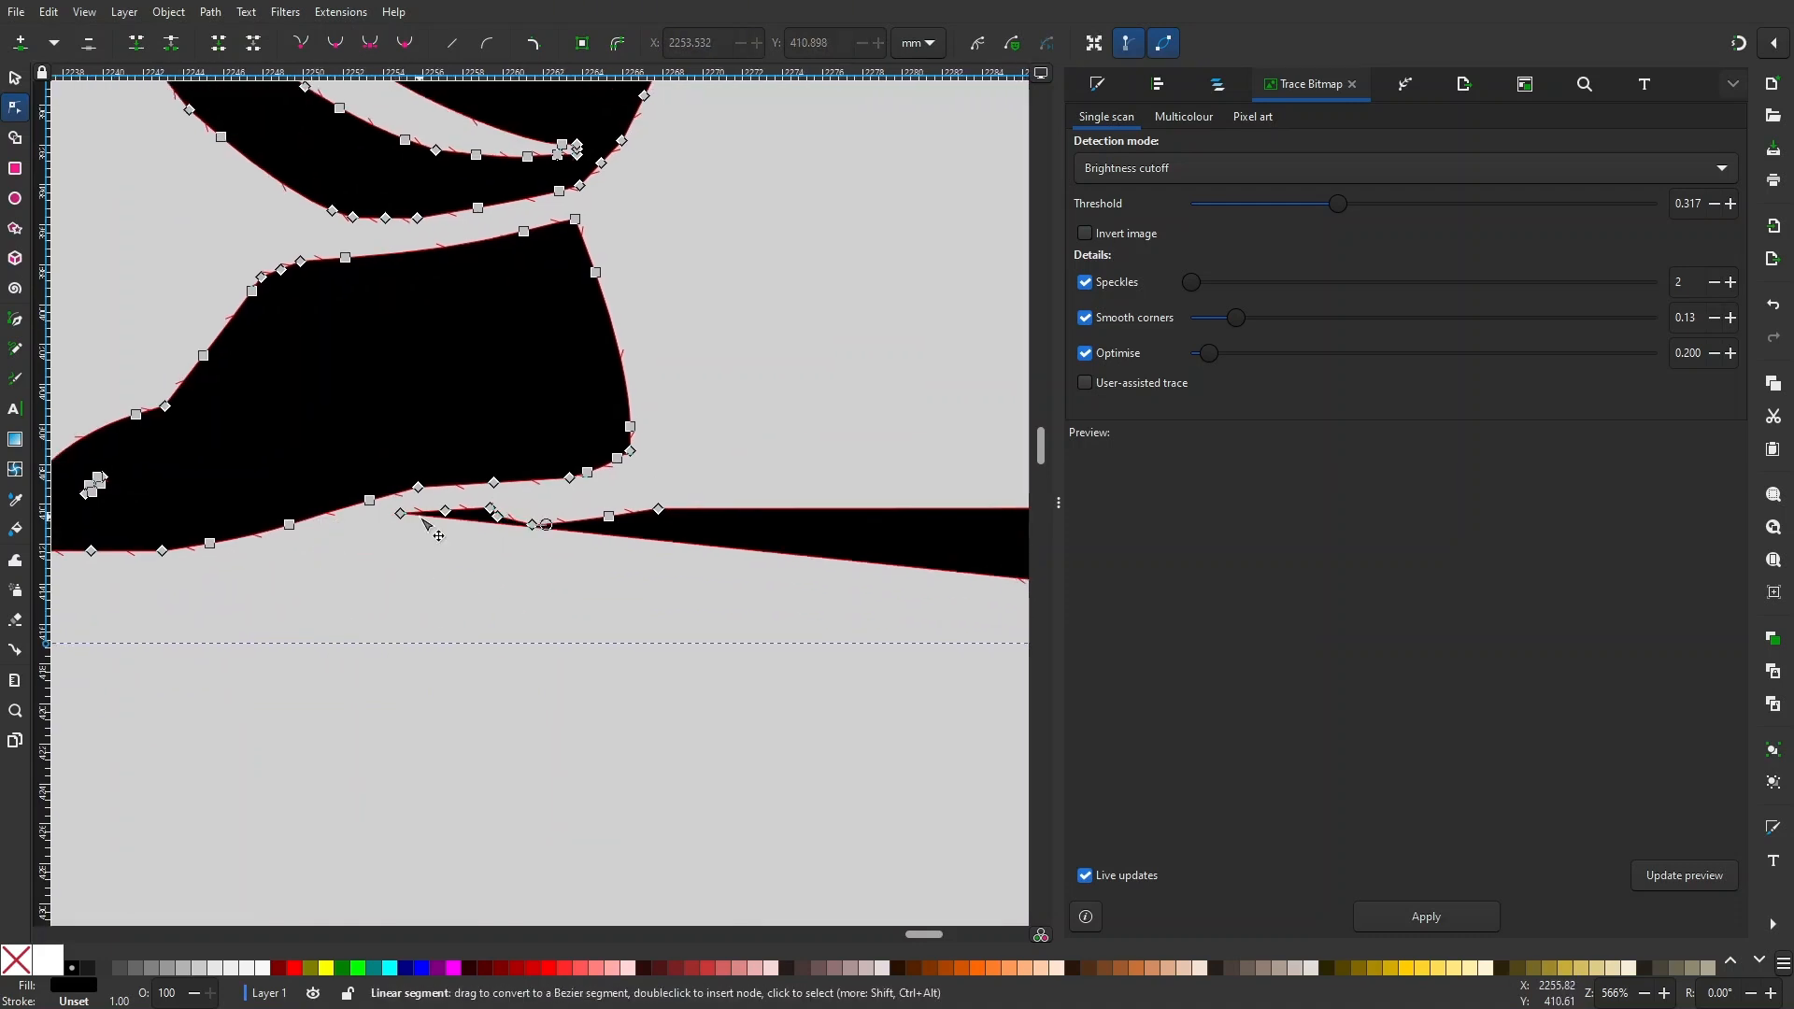
- Delete the ground bar's path nodes from the left-side foot's heel across the gap to the right-side foot
left_click_drag(386, 501, 715, 546)
key("Delete")
left_click_drag(822, 565, 192, 475)
left_click_drag(948, 516, 553, 498)
left_click_drag(108, 372, 645, 551)
key("Delete")
left_click_drag(944, 458, 348, 535)
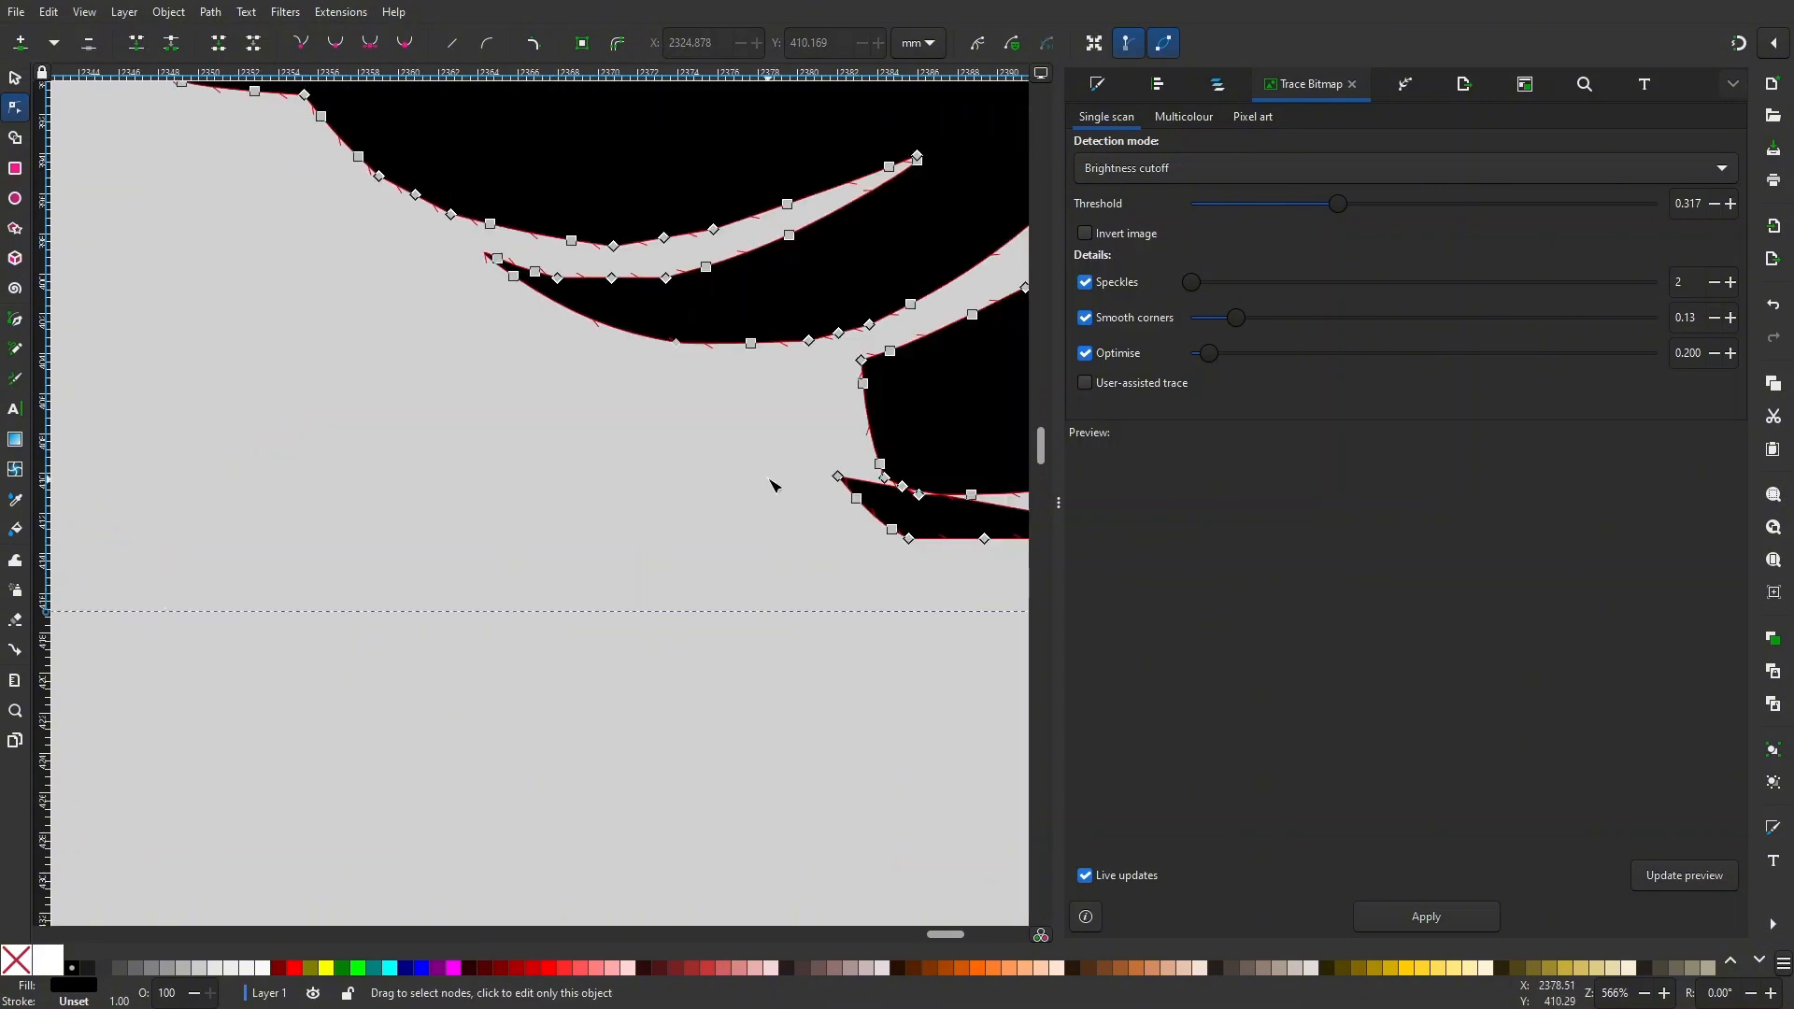
left_click_drag(771, 482, 220, 515)
key("Delete")
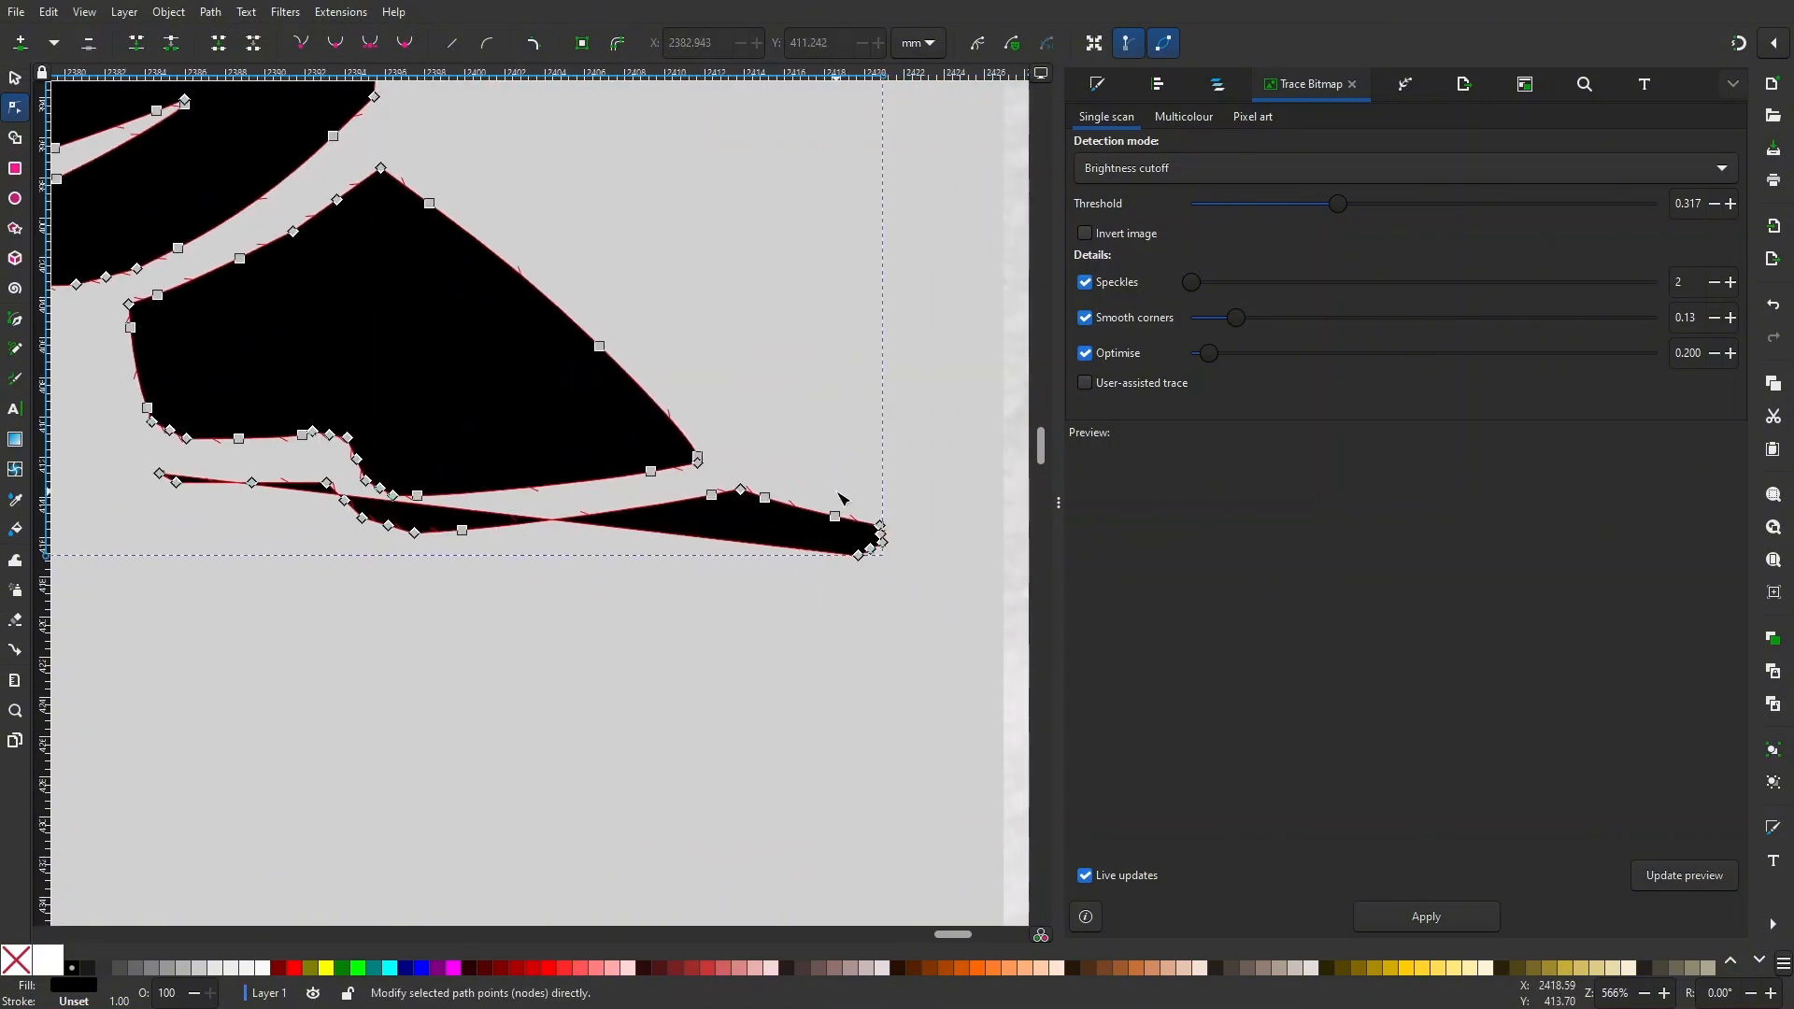
- Delete all remaining ground bar nodes beneath and beyond the right-side foot, leaving only the monk figure
left_click_drag(953, 509, 656, 598)
key("Delete")
left_click_drag(783, 494, 726, 542)
key("Delete")
key("Delete")
left_click_drag(122, 475, 239, 533)
key("Delete")
left_click_drag(208, 467, 340, 506)
key("Delete")
key("Delete")
left_click_drag(128, 460, 382, 537)
key("Delete")
left_click_drag(323, 497, 482, 554)
key("Delete")
key("Delete")
key("s")
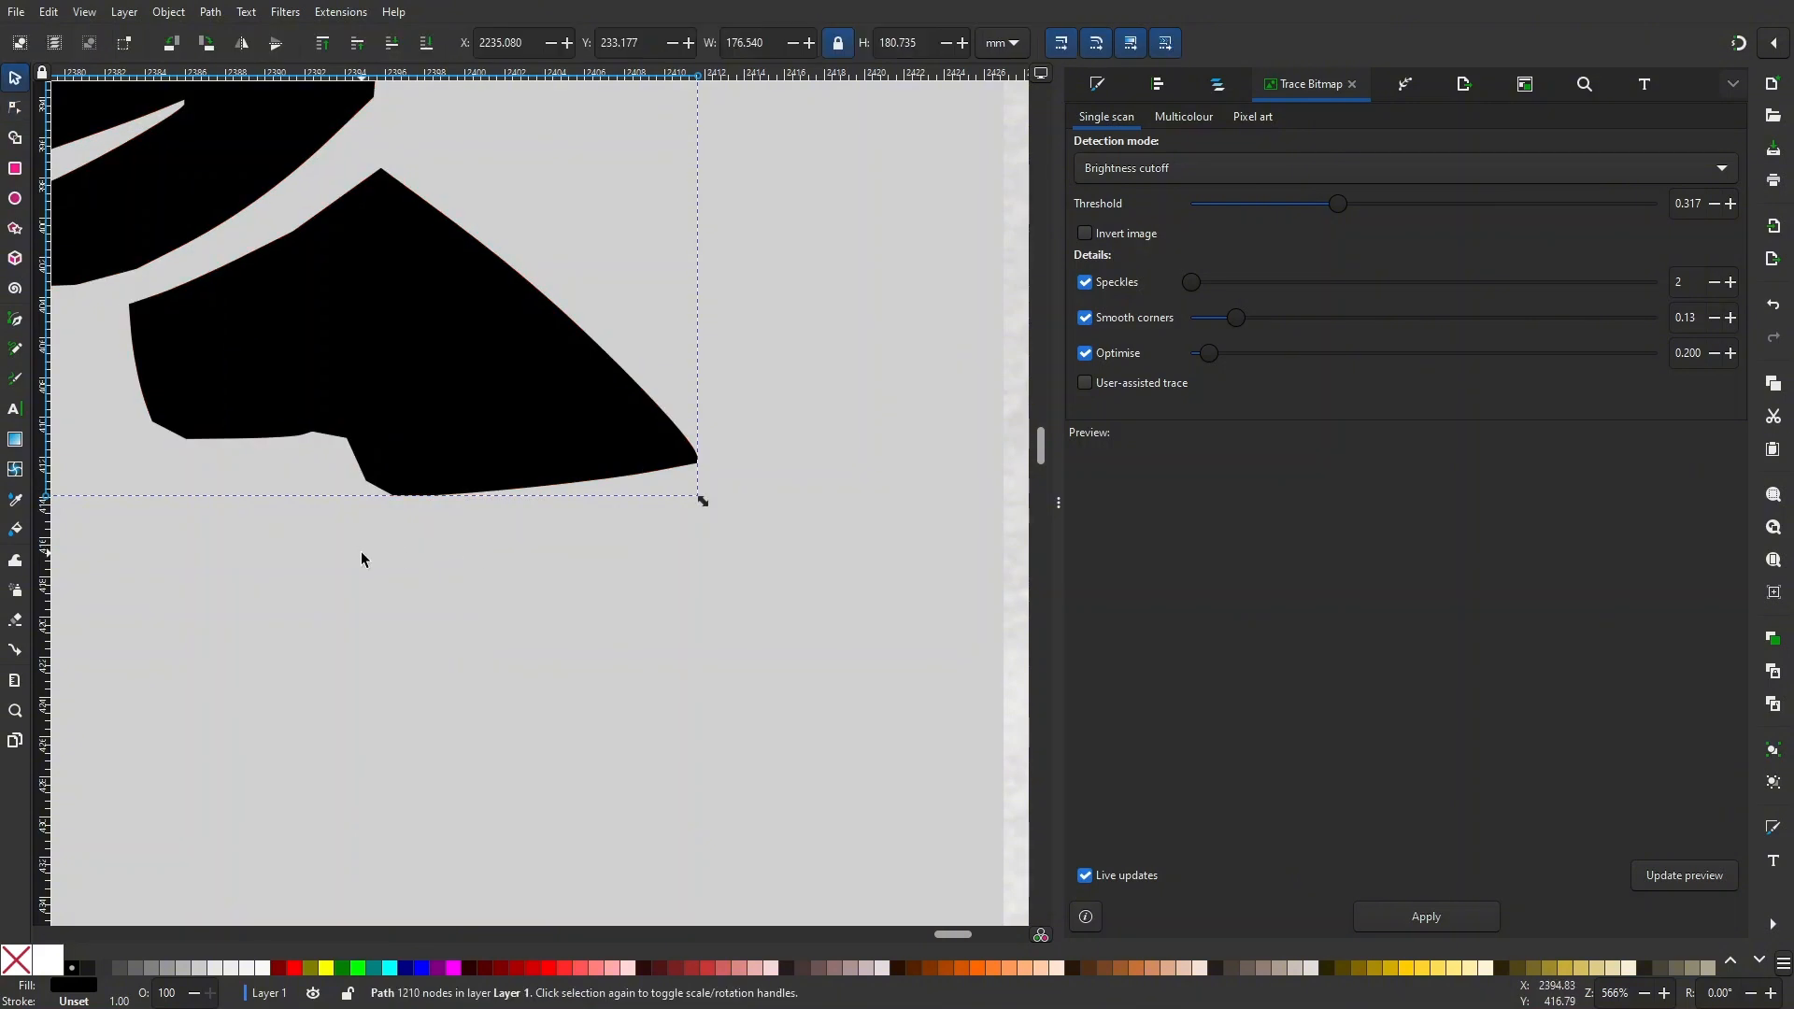
- Delete the source monk image next to the cleaned trace
scroll(360, 552, "down", 7)
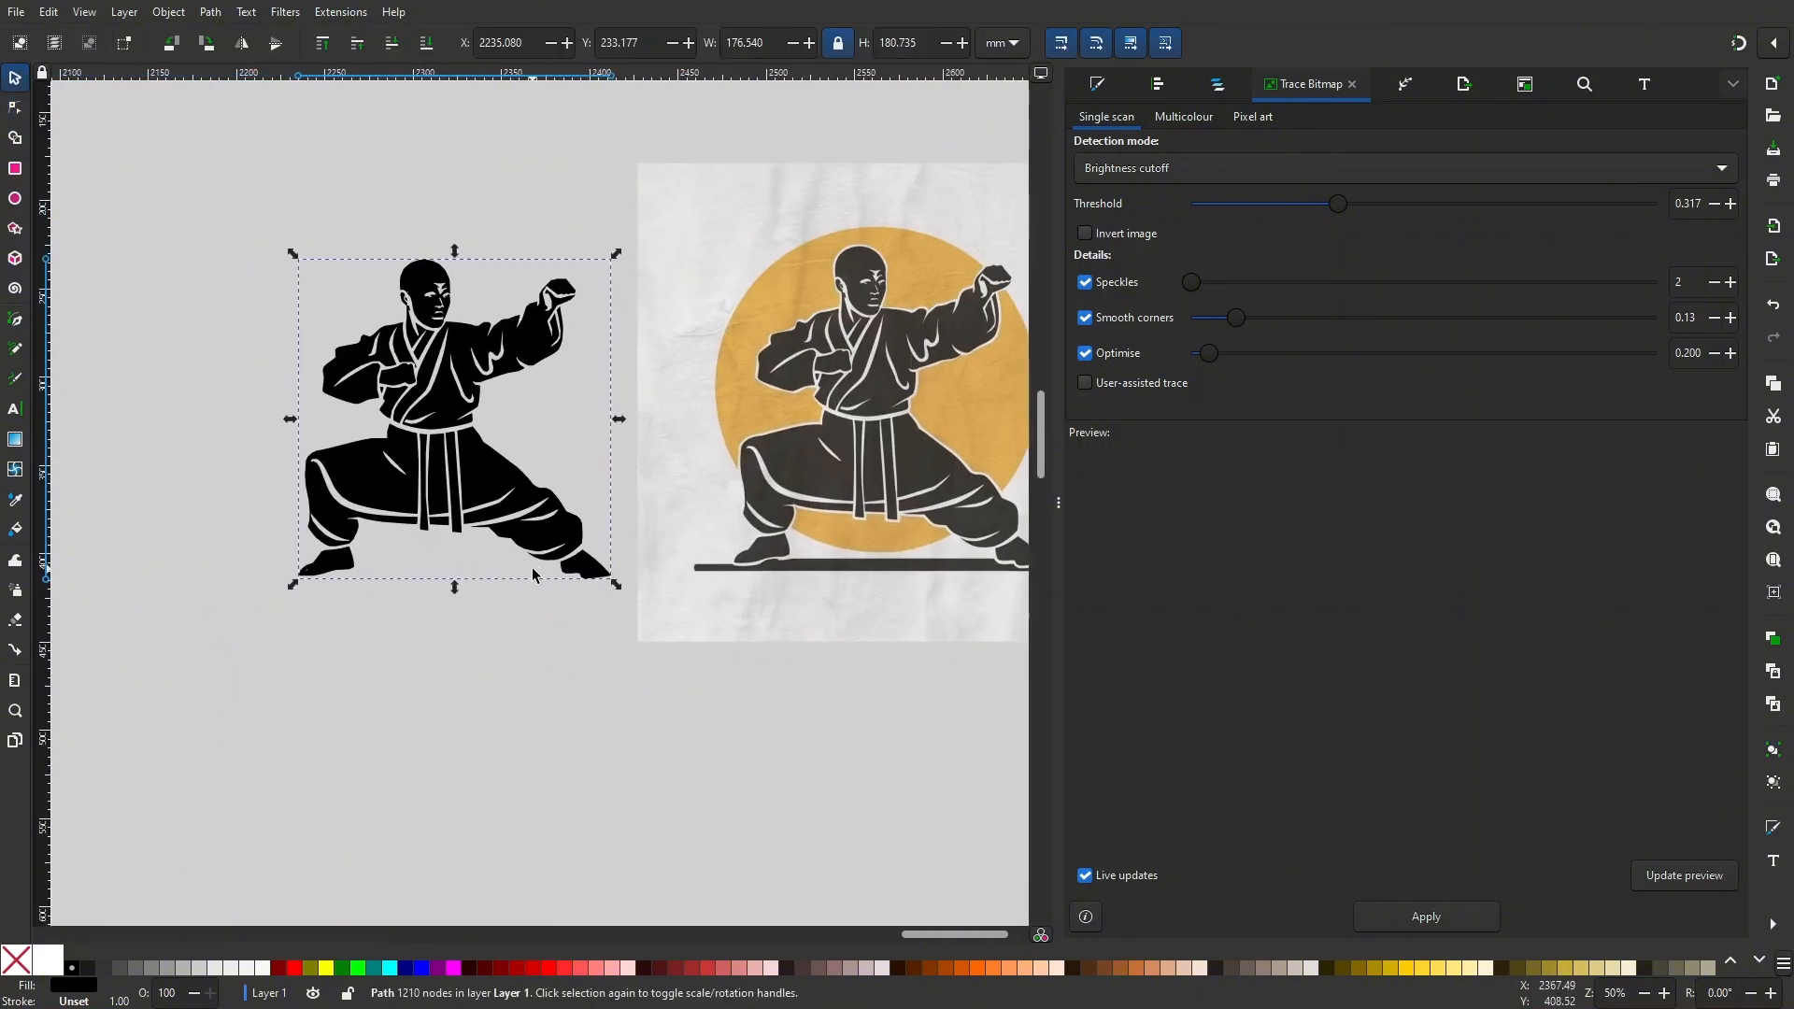
left_click_drag(471, 600, 516, 633)
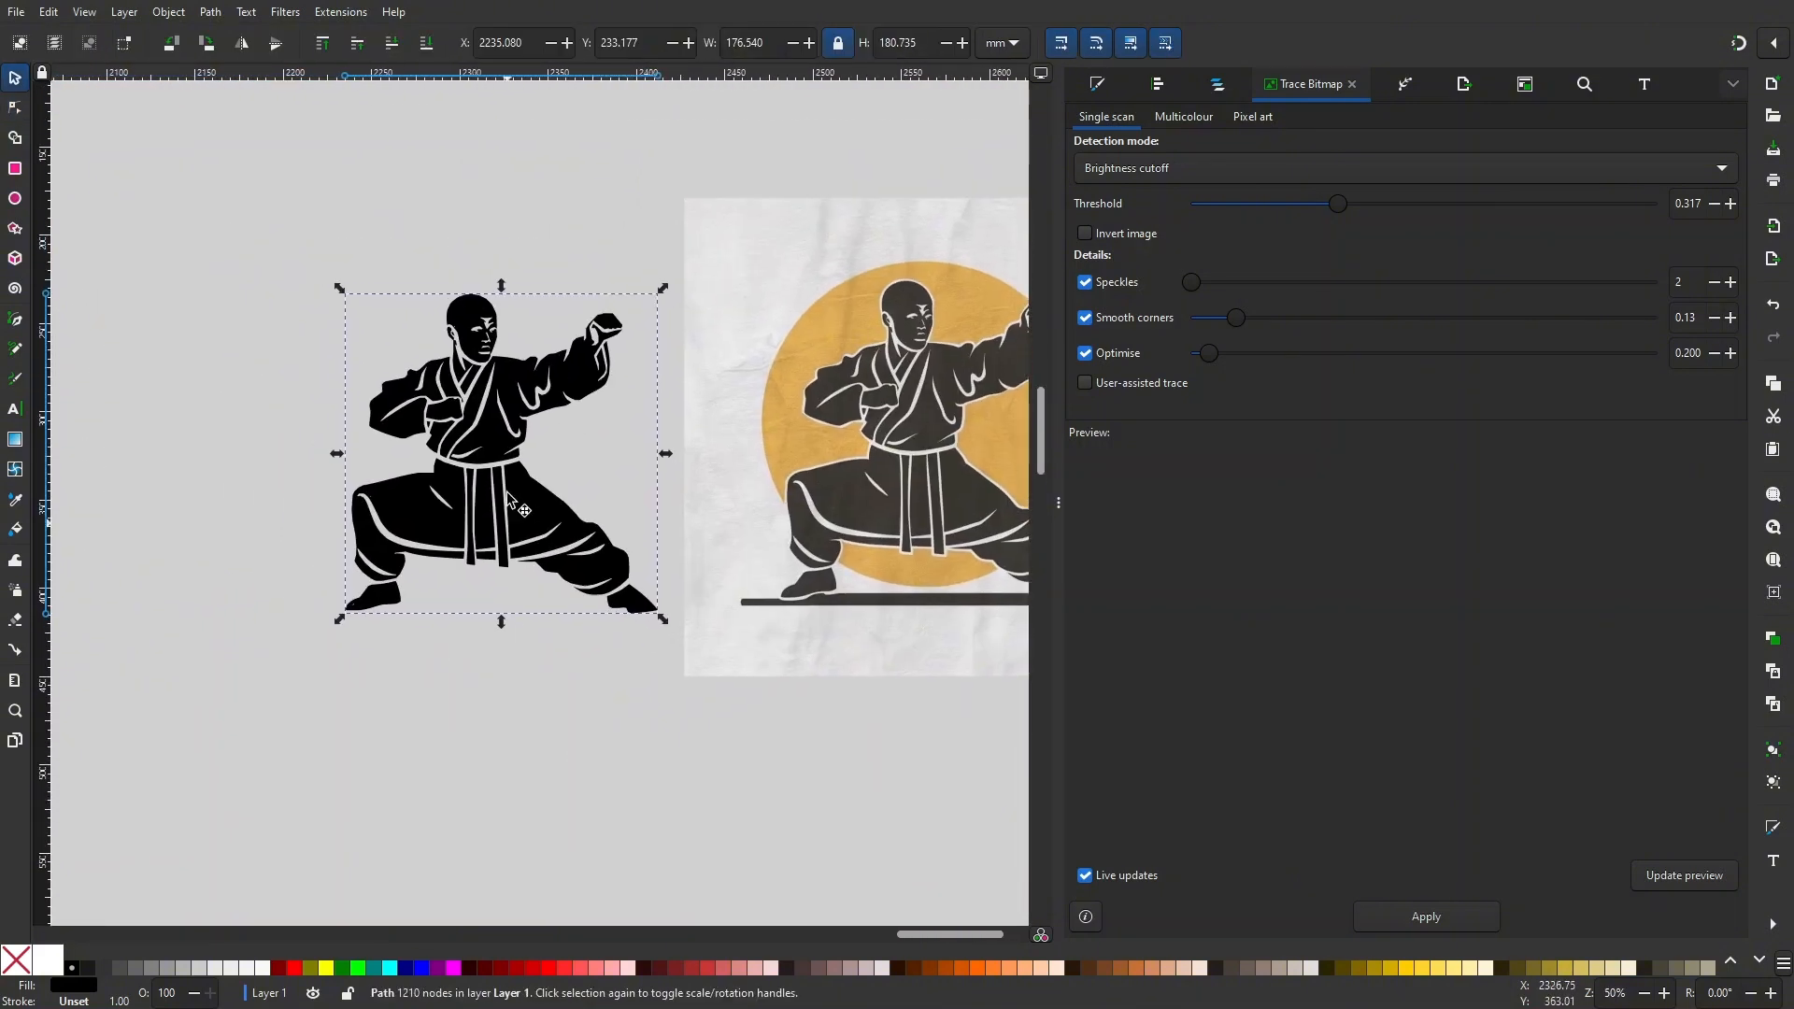
left_click_drag(517, 495, 481, 555)
left_click(725, 472)
key("Delete")
left_click_drag(681, 462, 812, 502)
left_click_drag(728, 555, 800, 544)
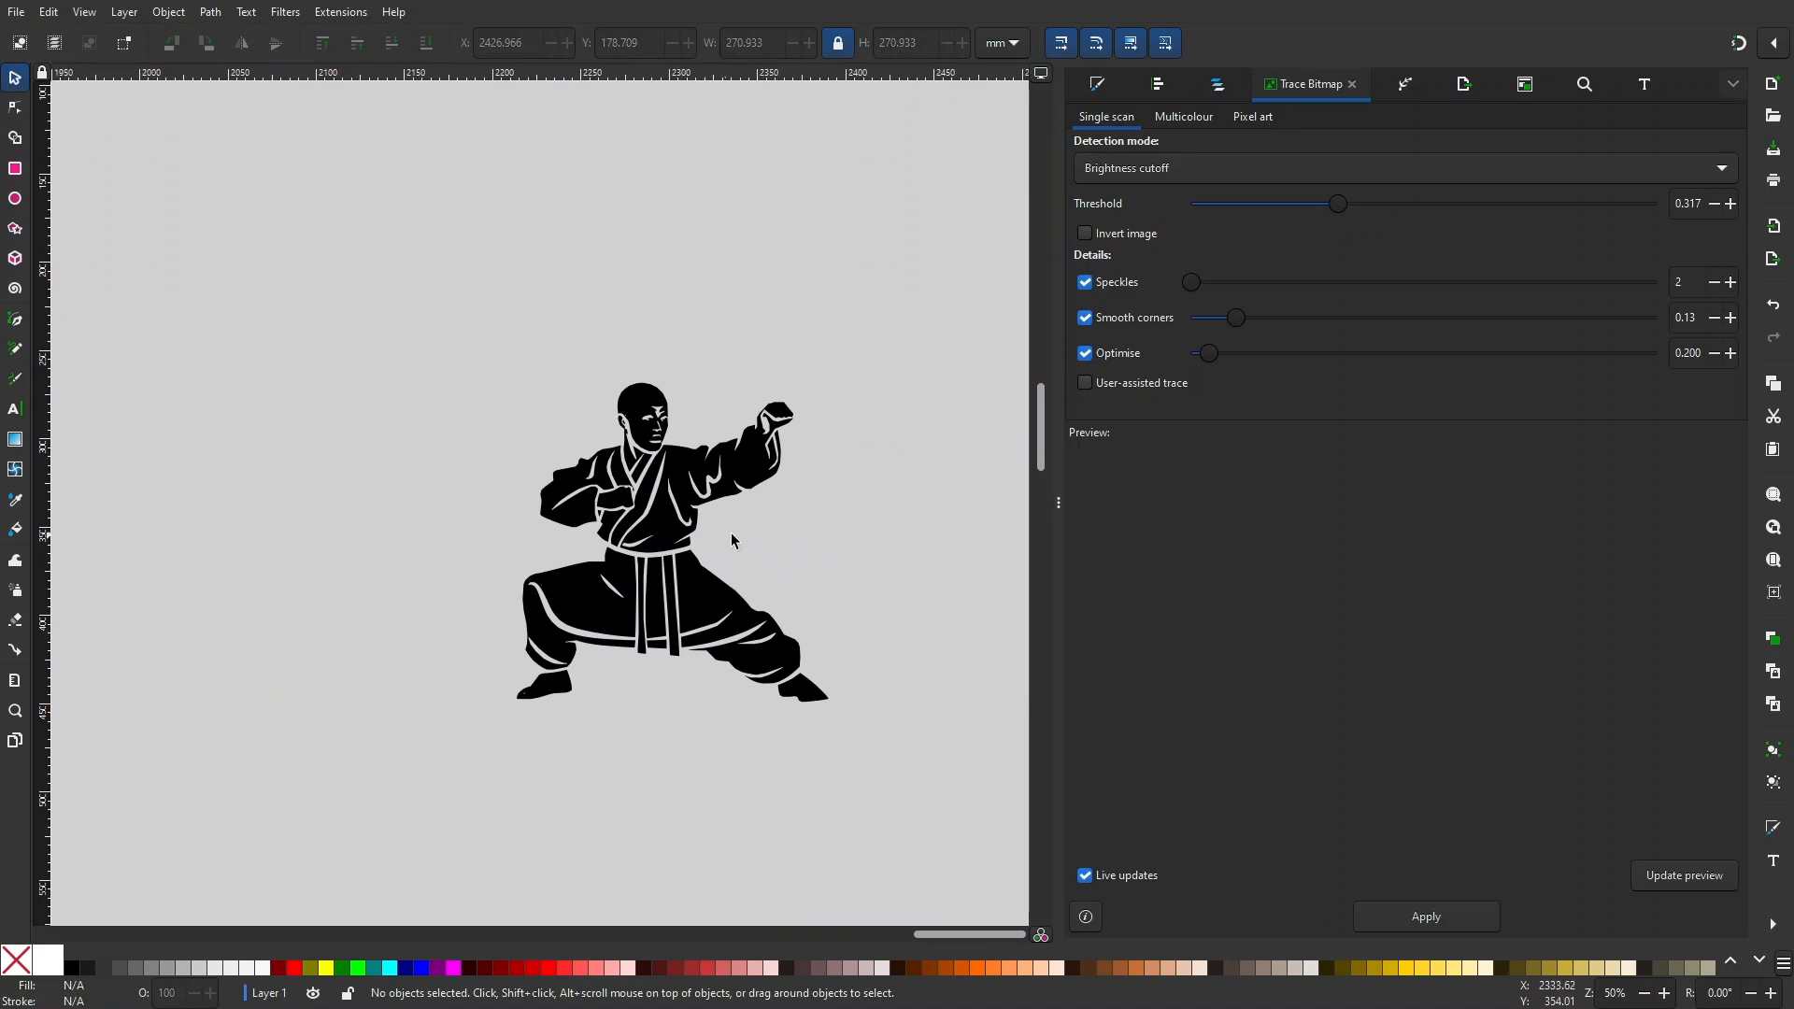
scroll(354, 593, "left", 2)
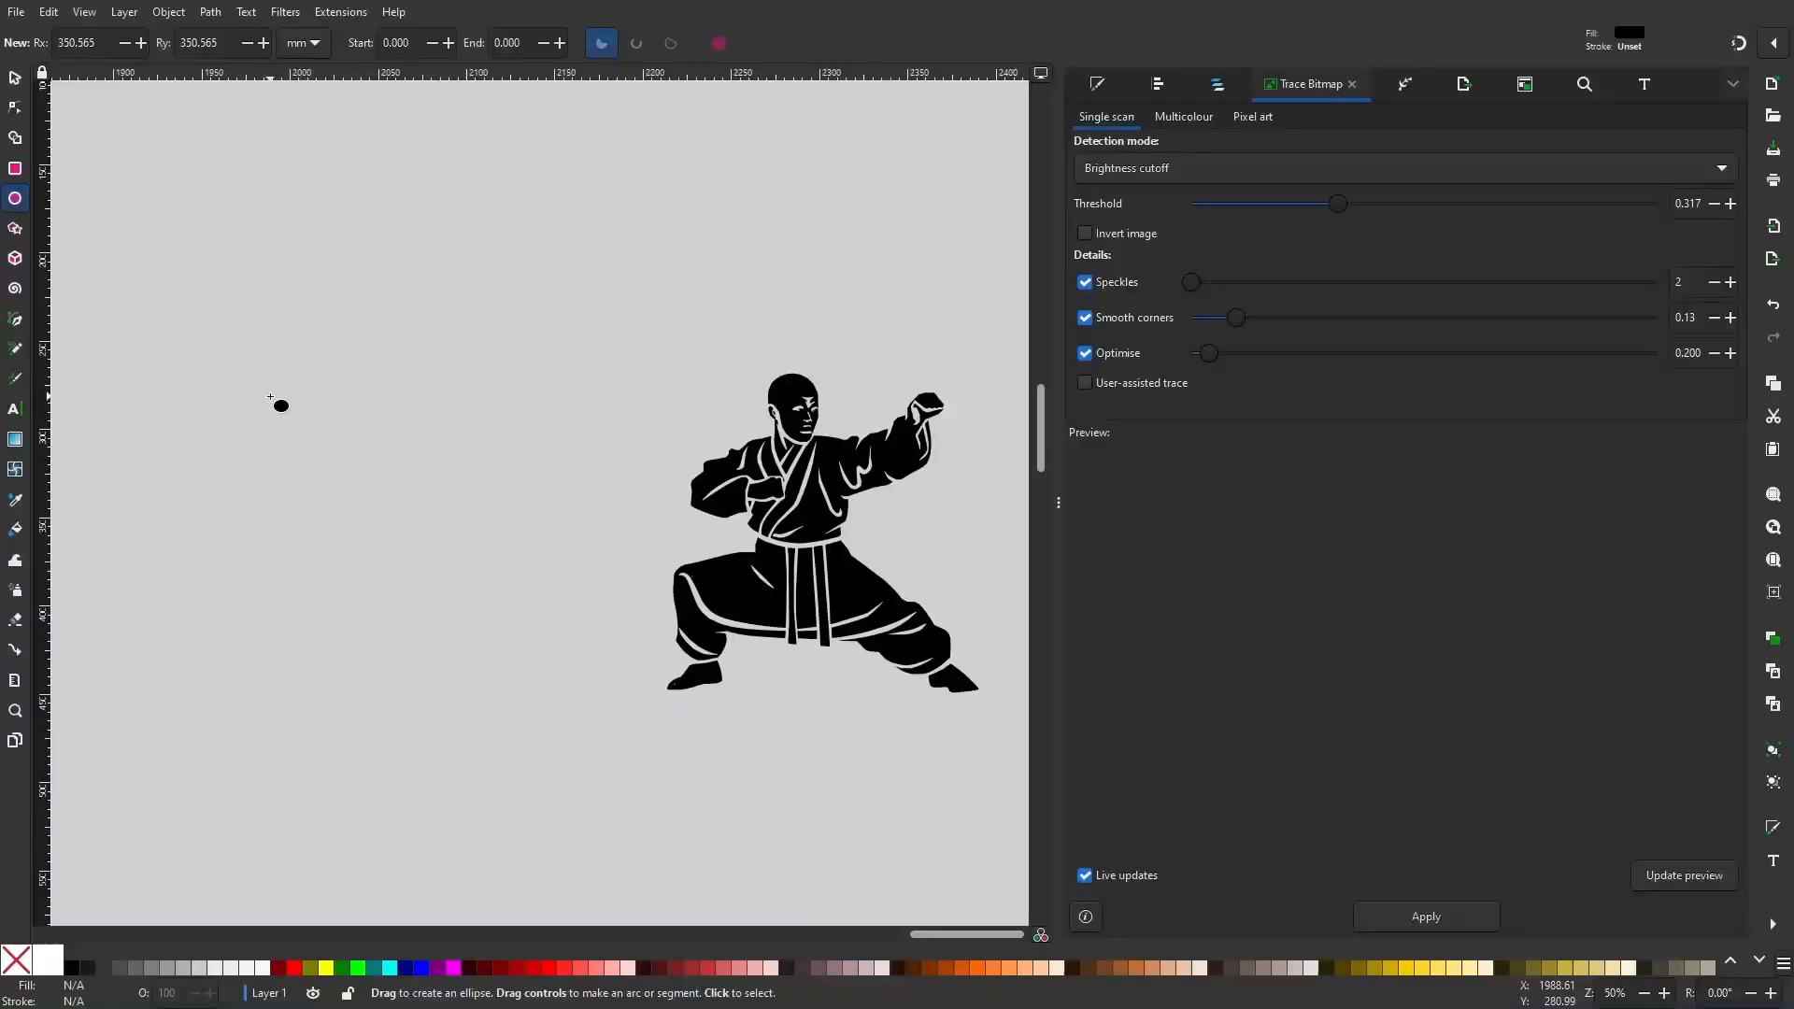
- Draw a circle about 261 mm in diameter to the left of the monk and fill it with very light grey
left_click_drag(136, 212, 486, 540)
key("s")
left_click_drag(306, 364, 437, 462)
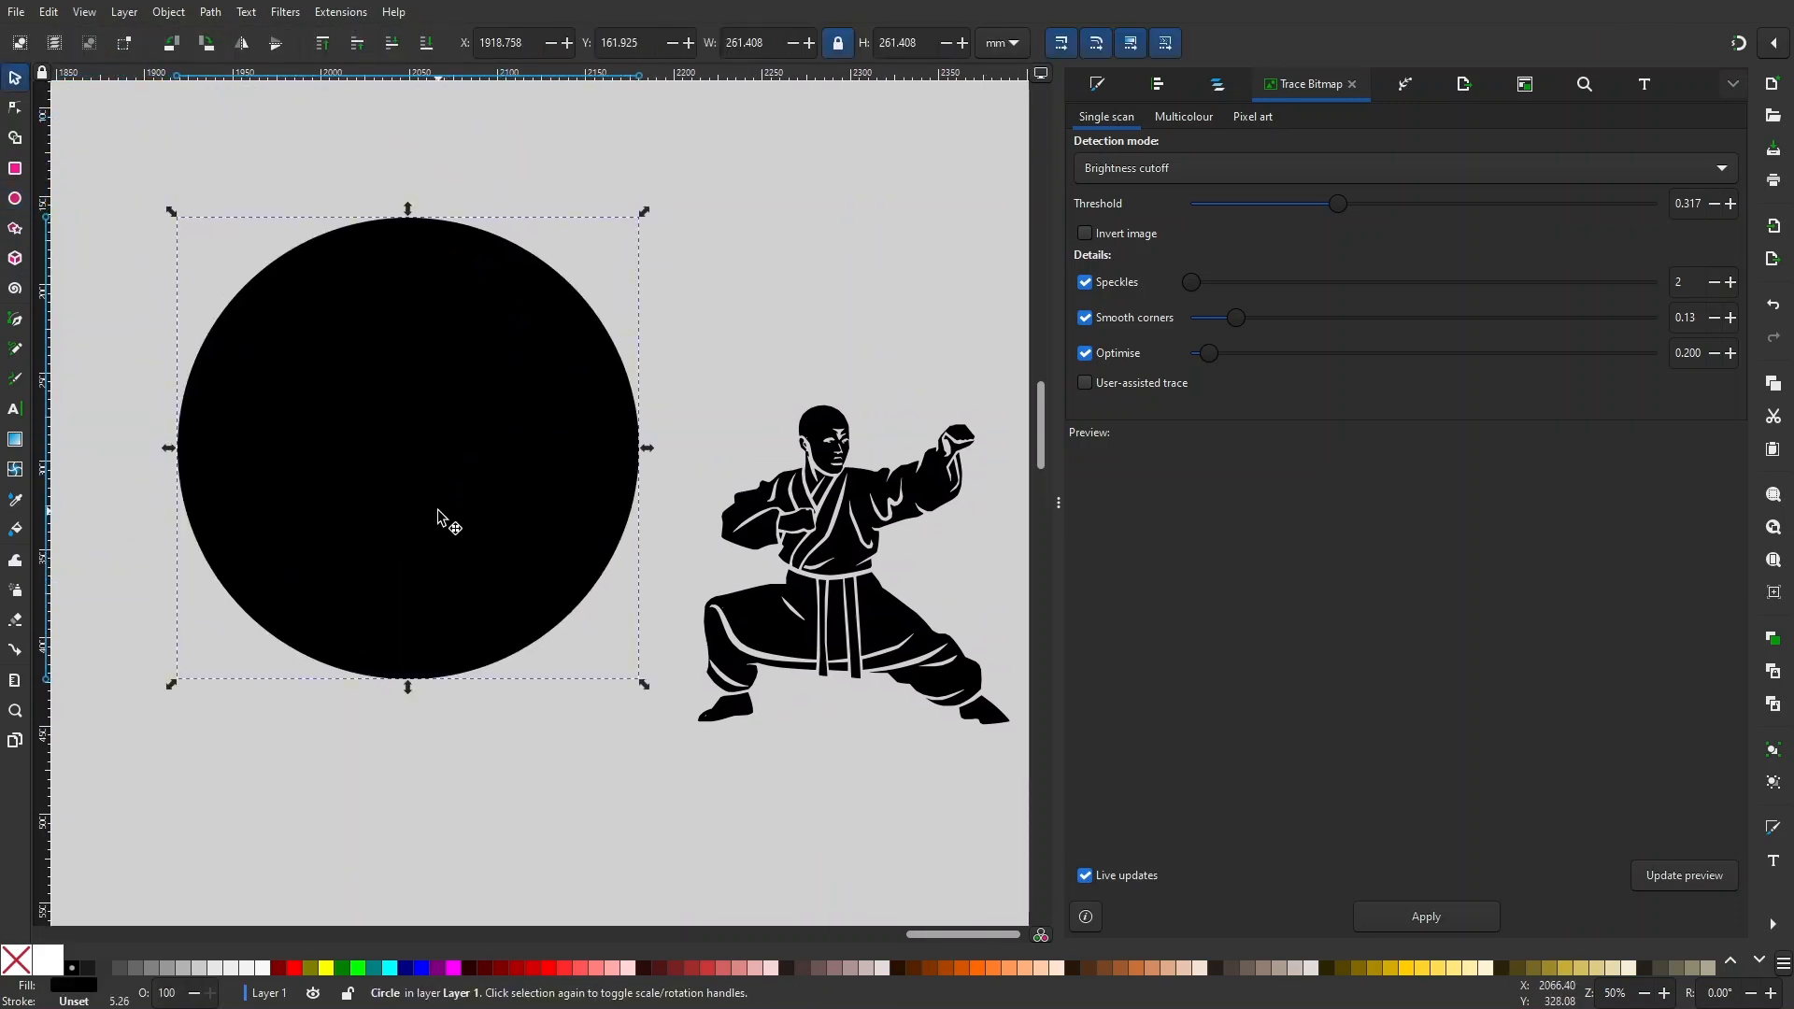
mouse_move(406, 488)
left_mouse_down()
mouse_move(437, 485)
mouse_move(400, 488)
left_mouse_up()
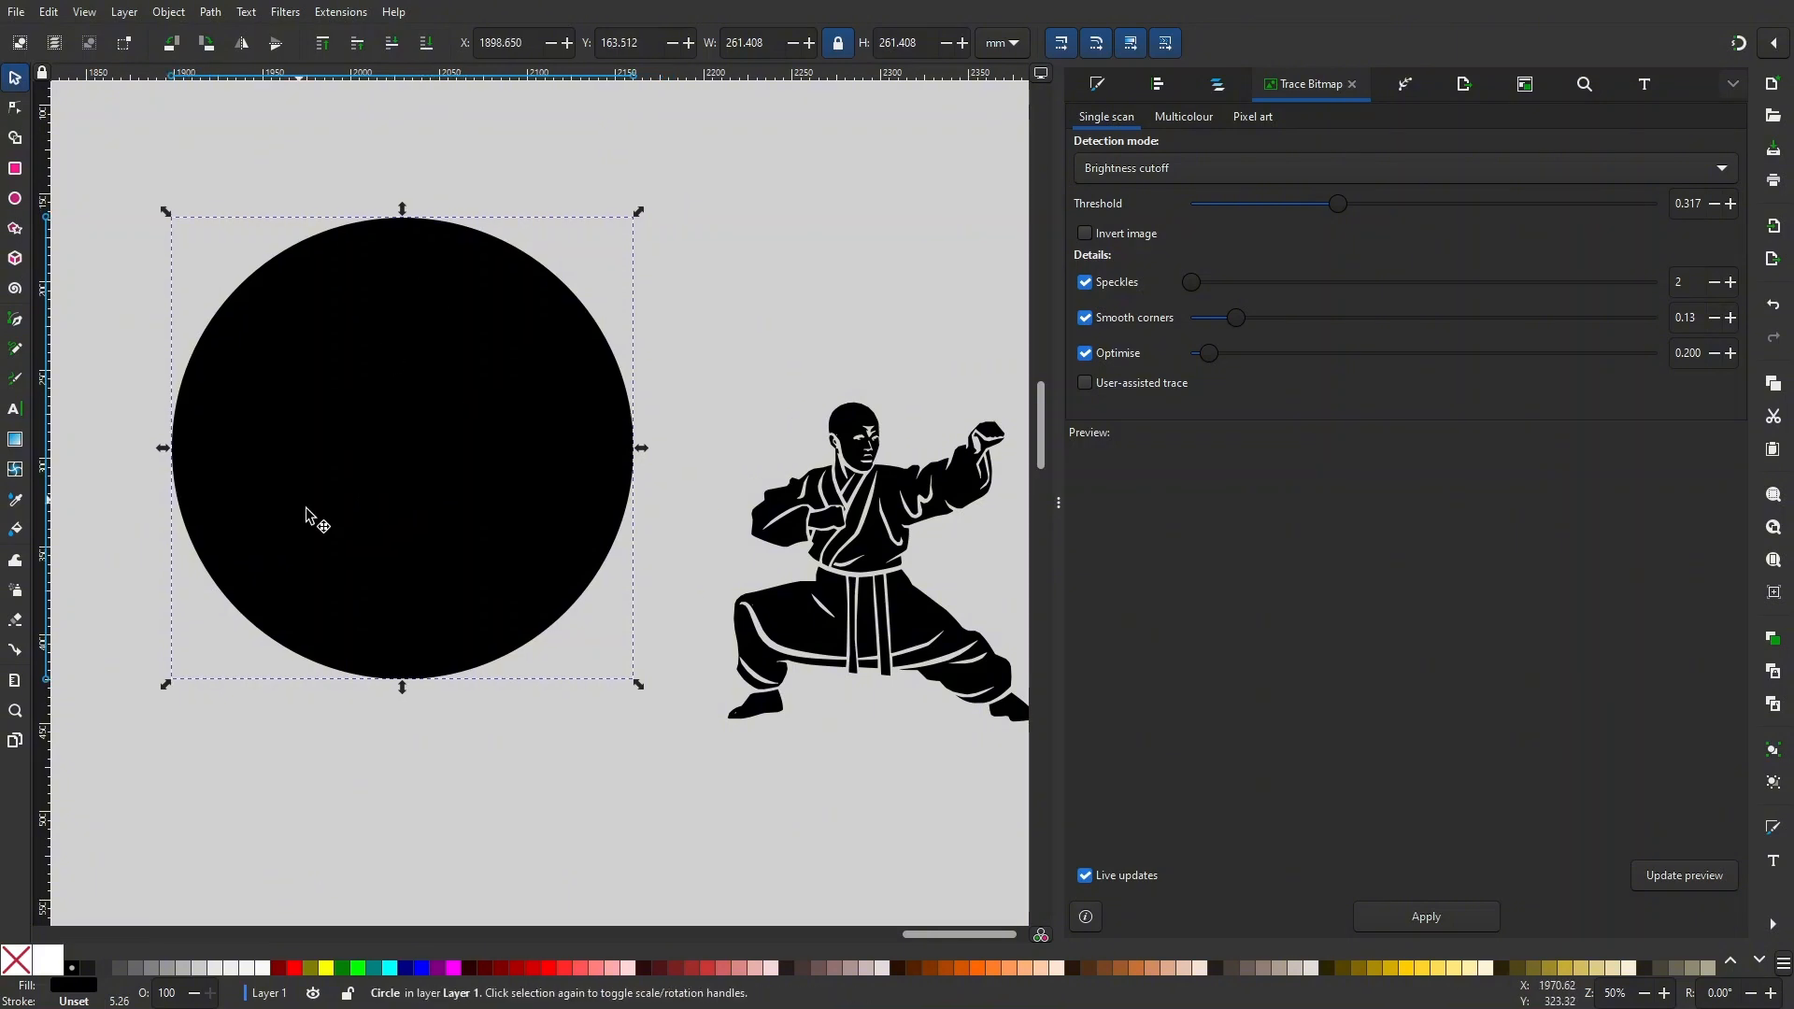
left_click(248, 967)
scroll(248, 701, "up", 1)
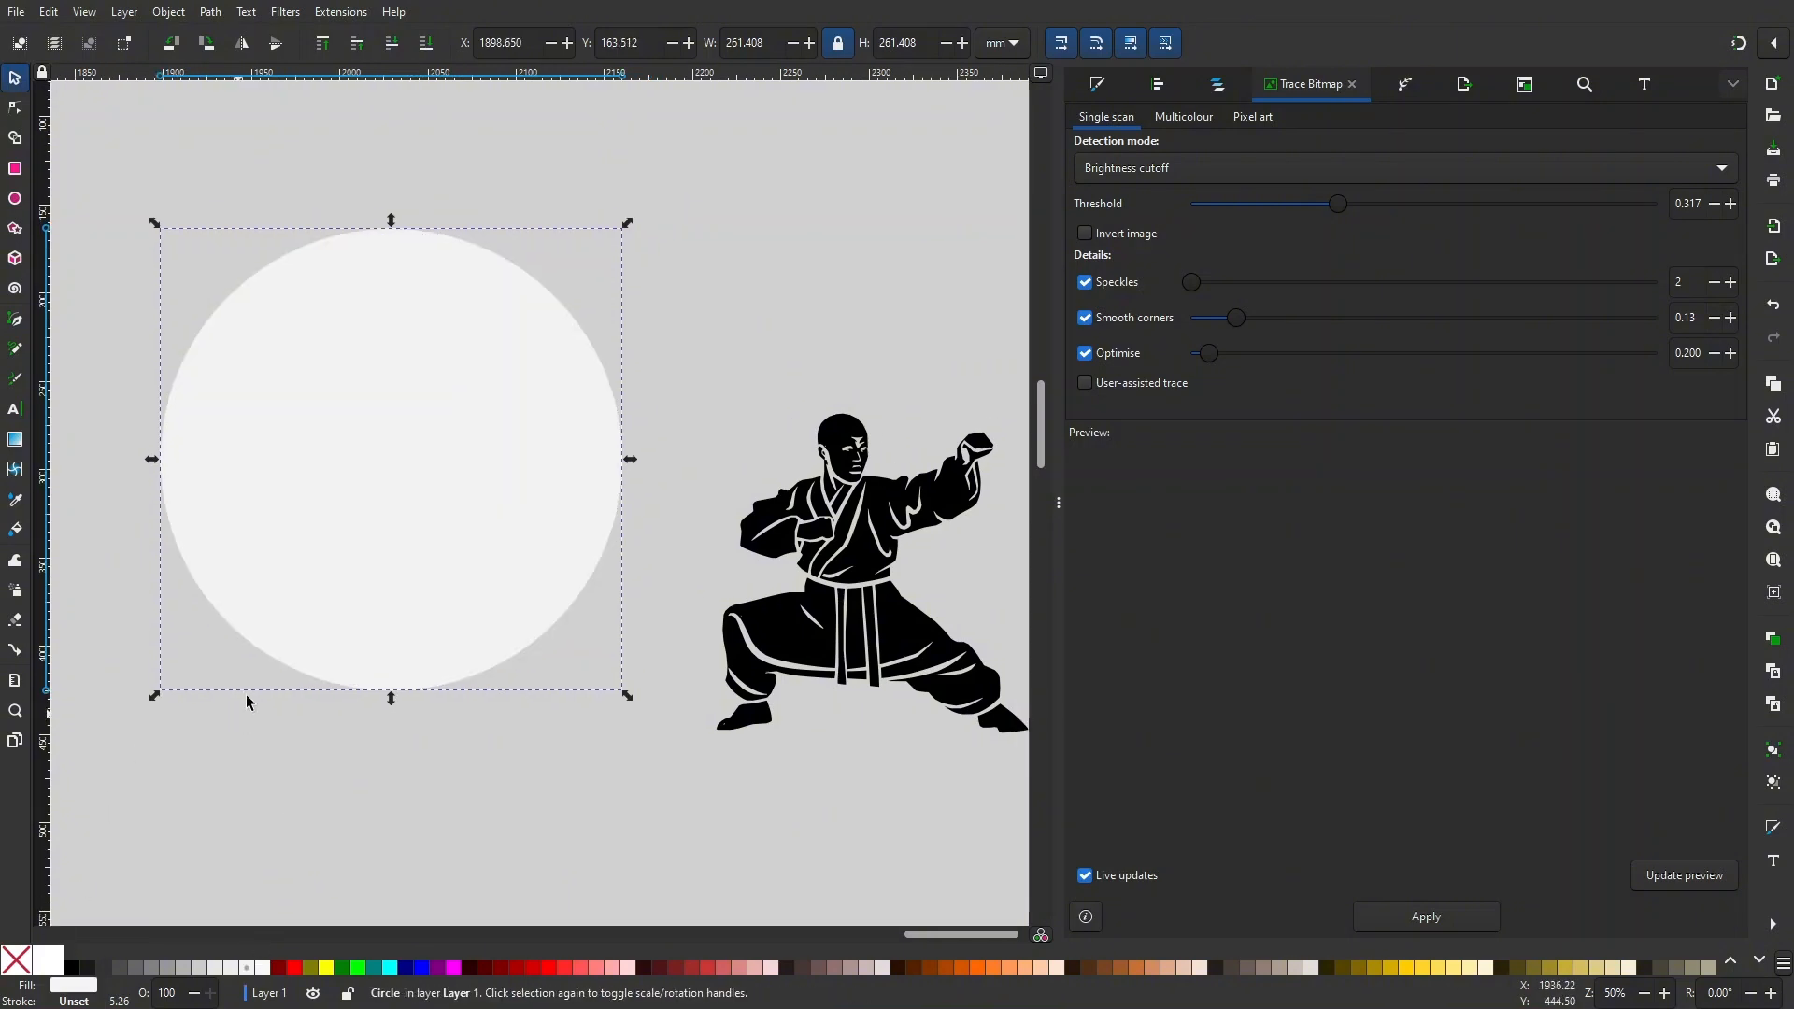
left_click(478, 740)
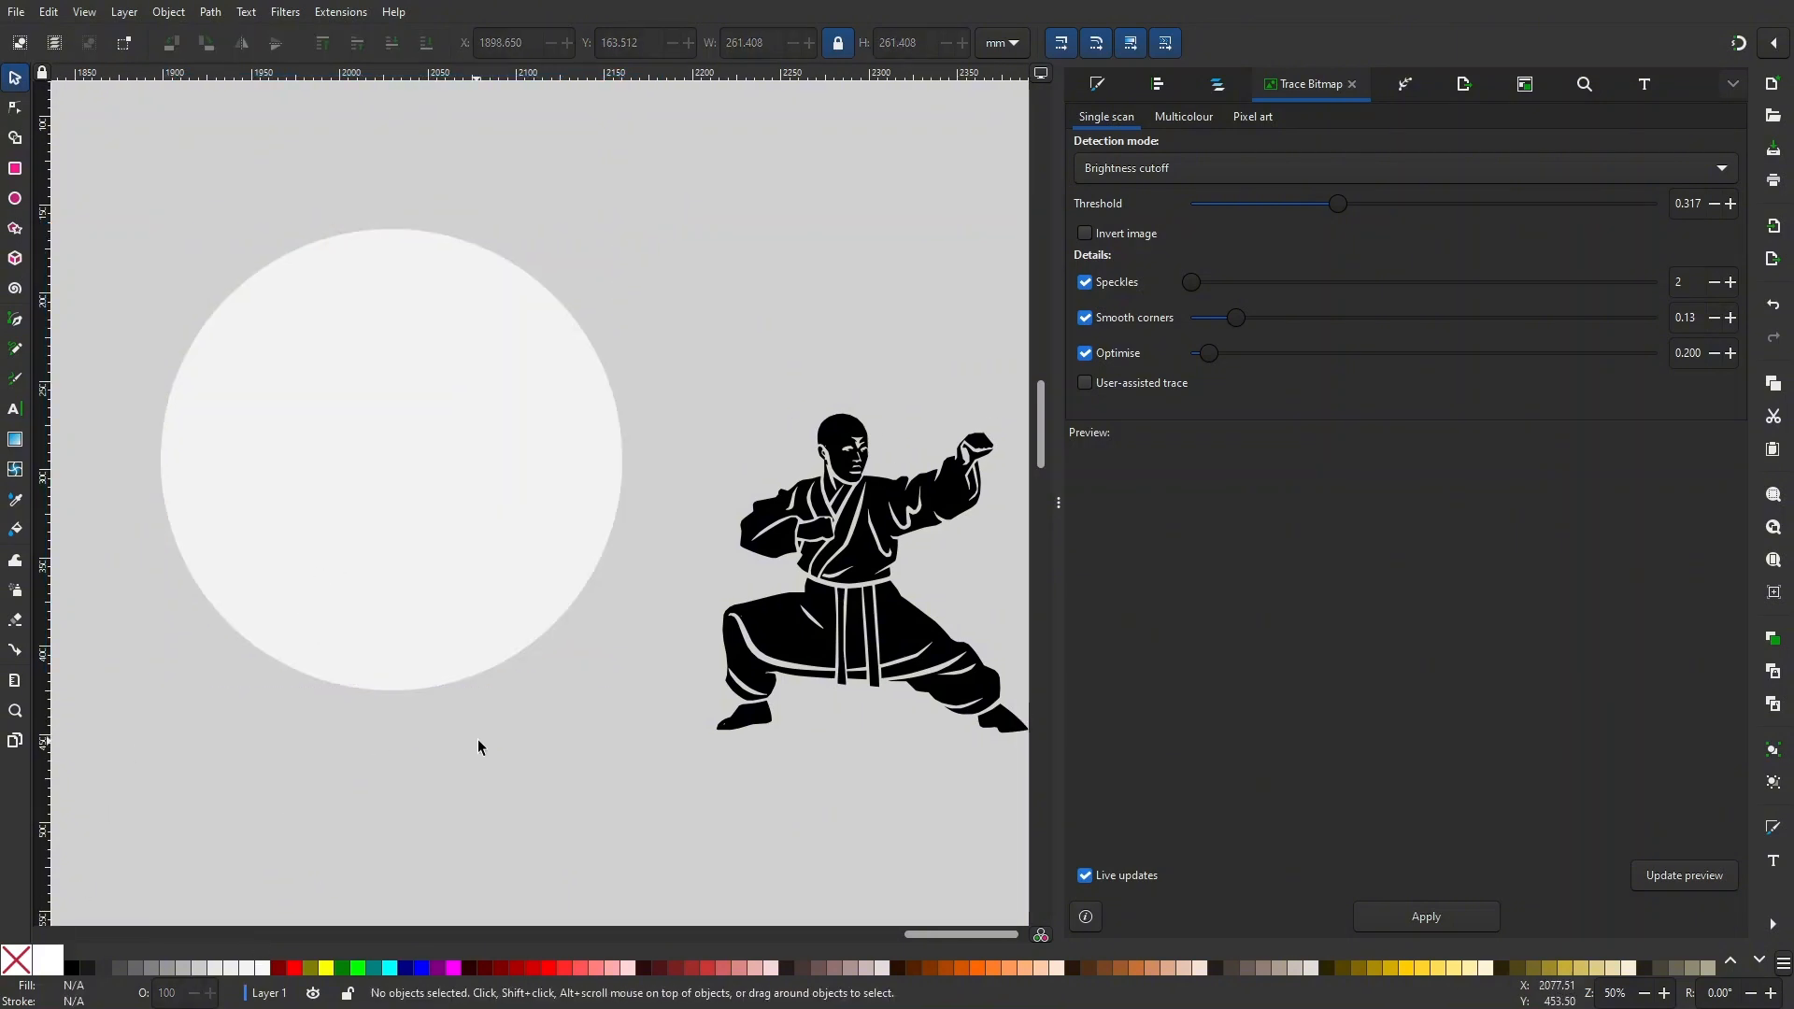
- Duplicate the light grey circle in place and fill the copy with red
left_click(513, 412)
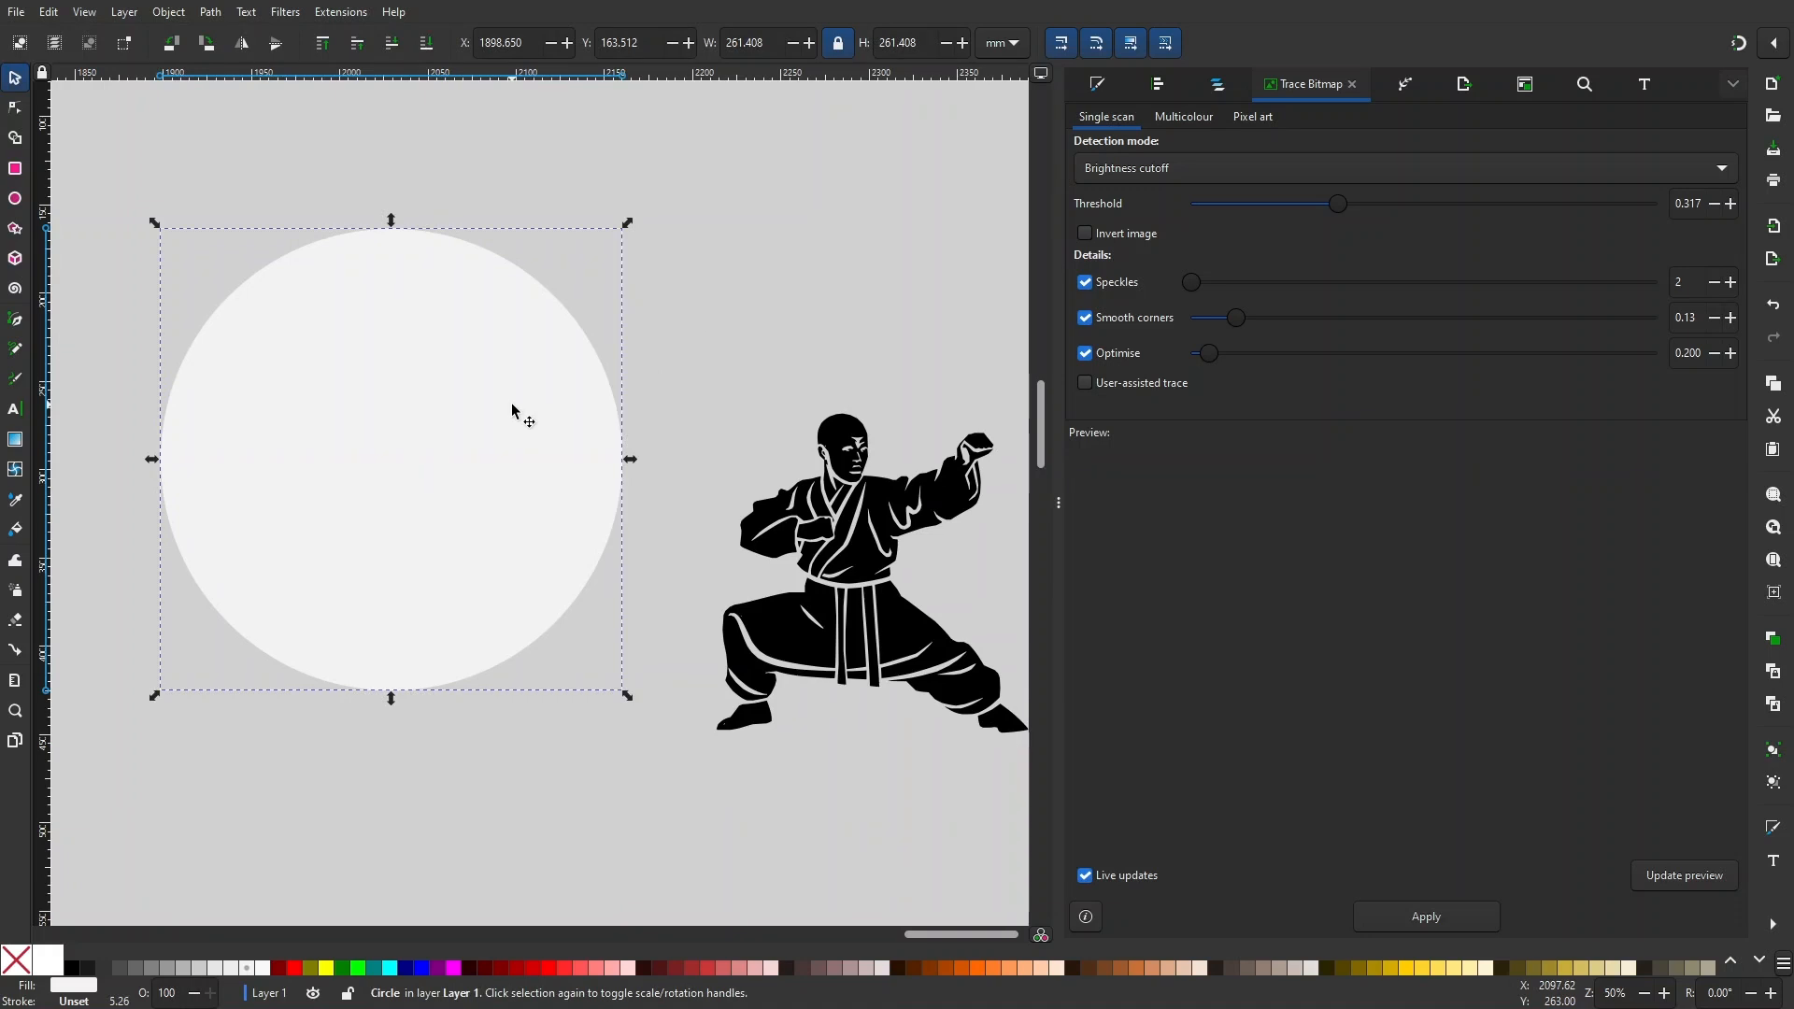
left_click(725, 352)
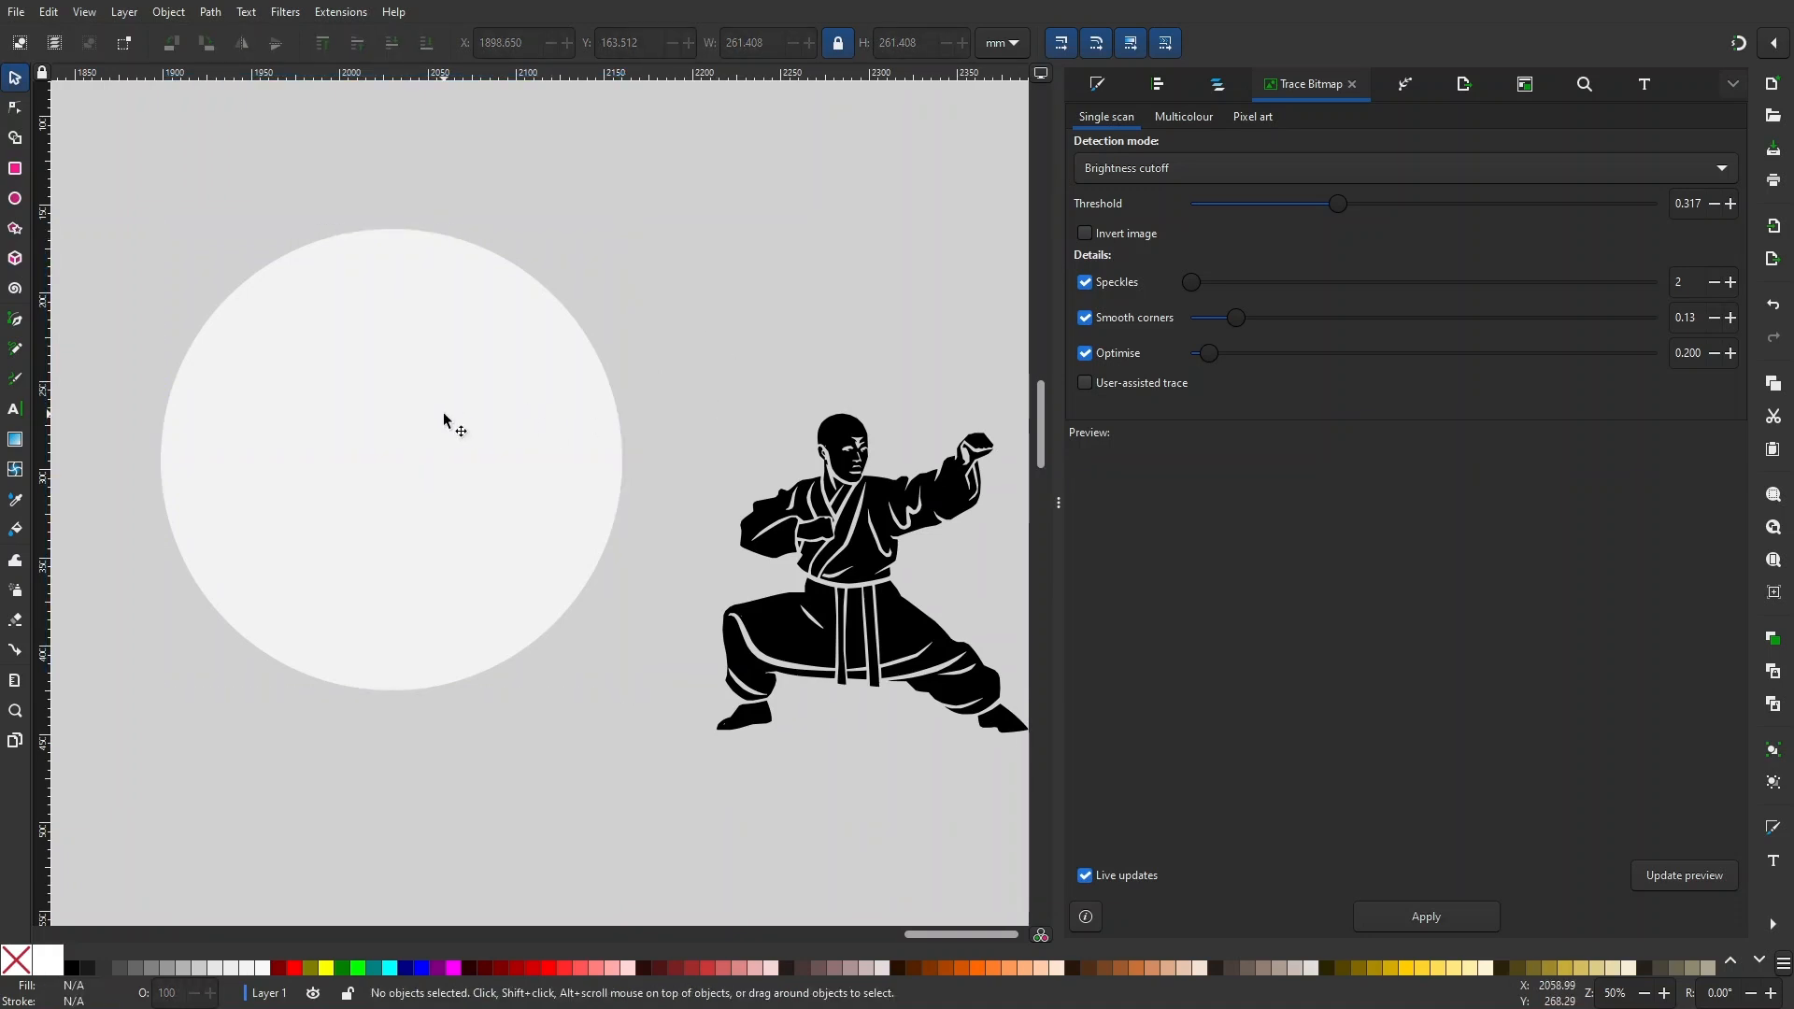
left_click(475, 458)
left_click(487, 424)
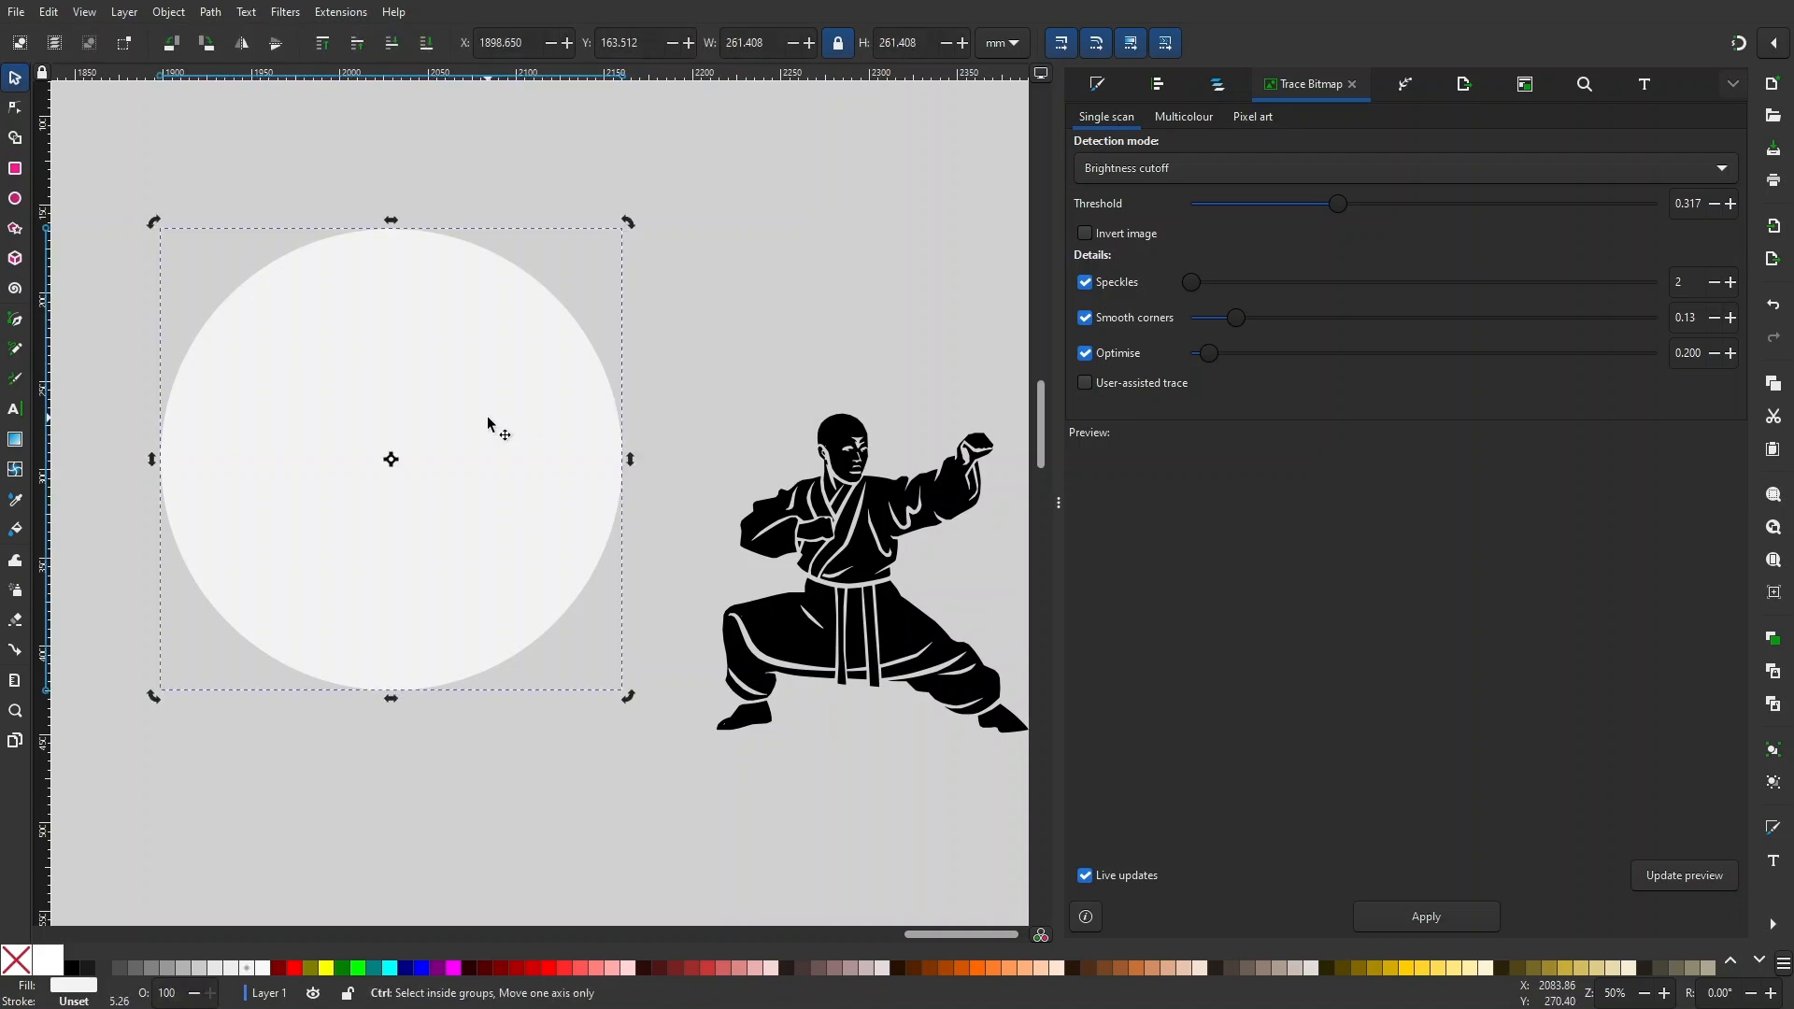
left_click(536, 407)
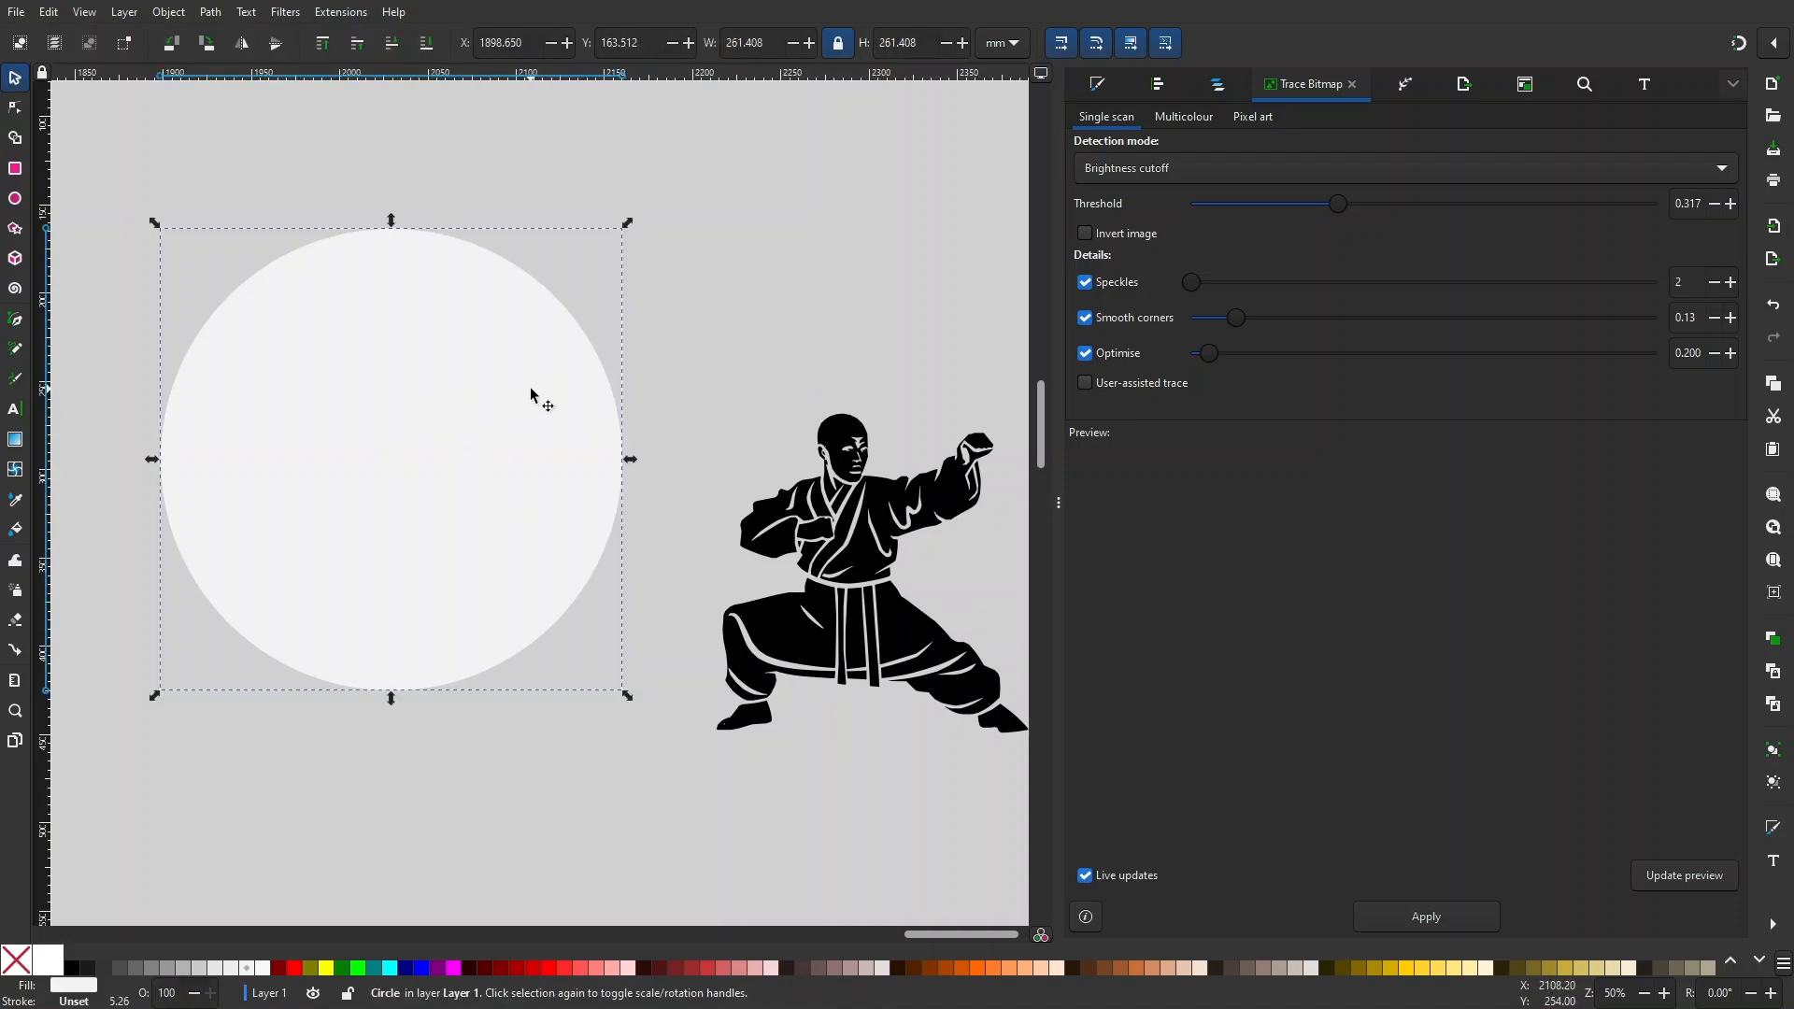
left_click(550, 969)
- Scale the red circle to 50% of its width with the proportions locked
left_click(1002, 43)
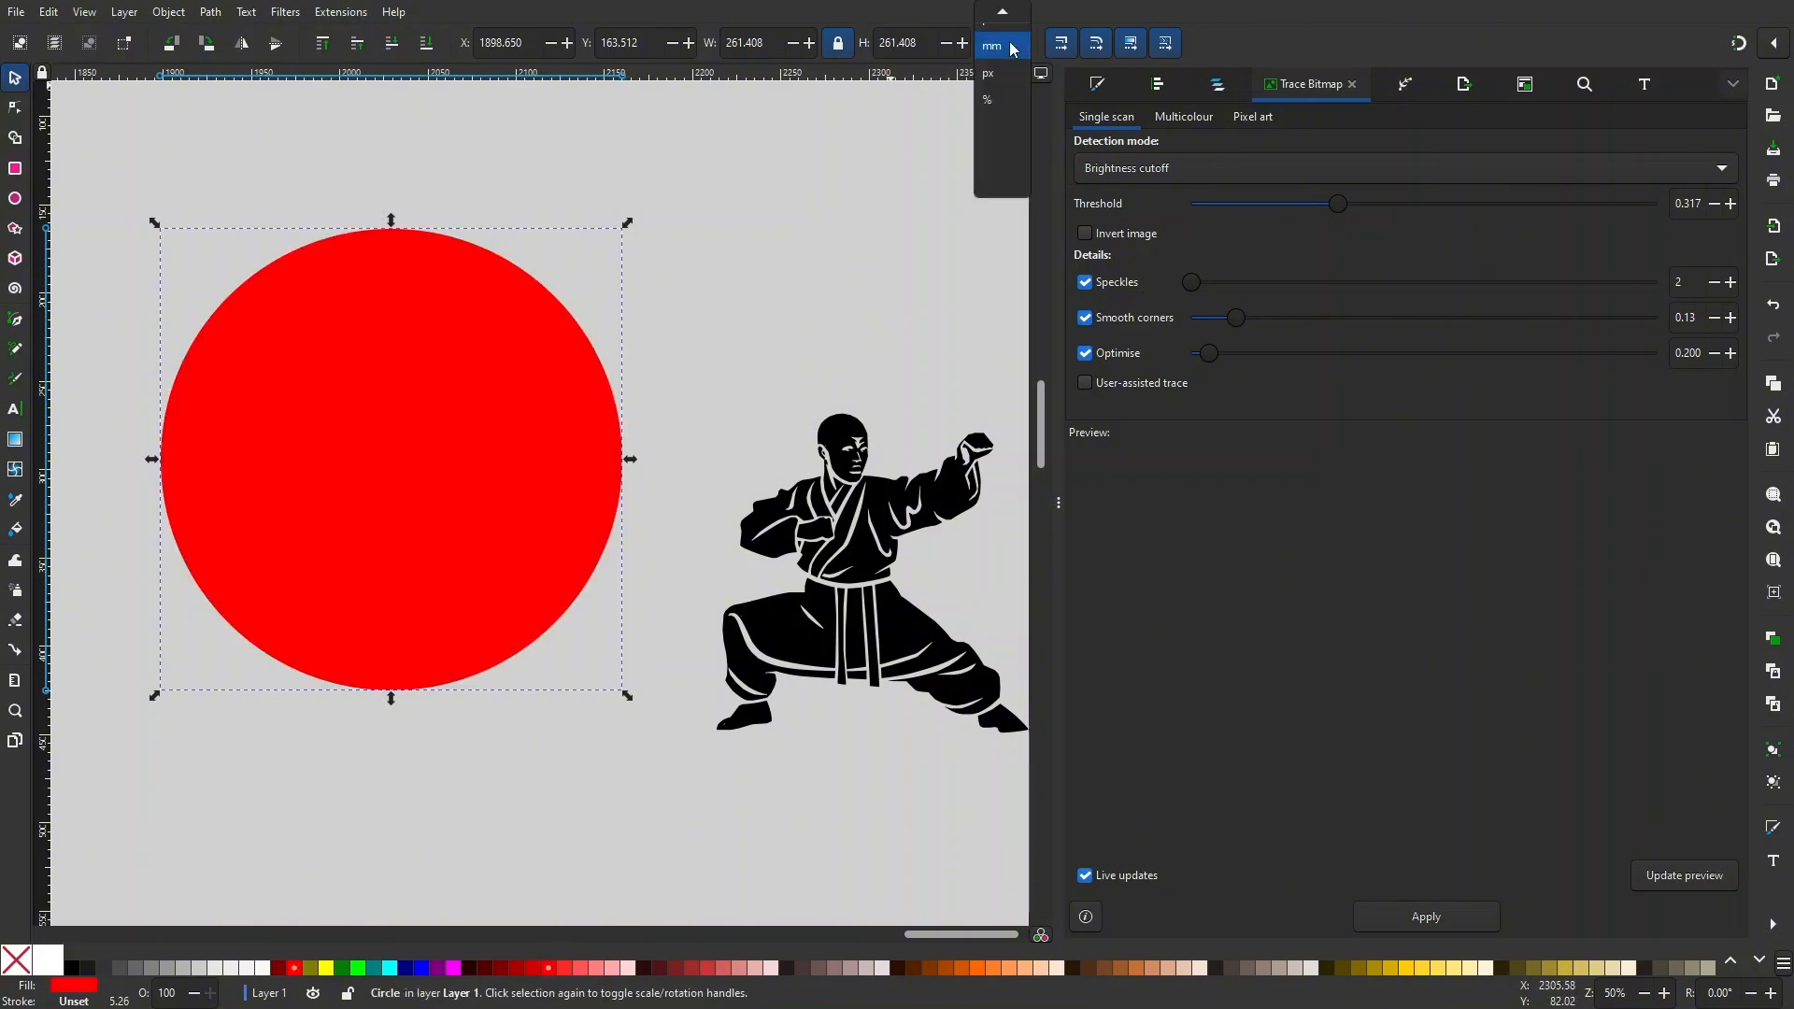
left_click(867, 196)
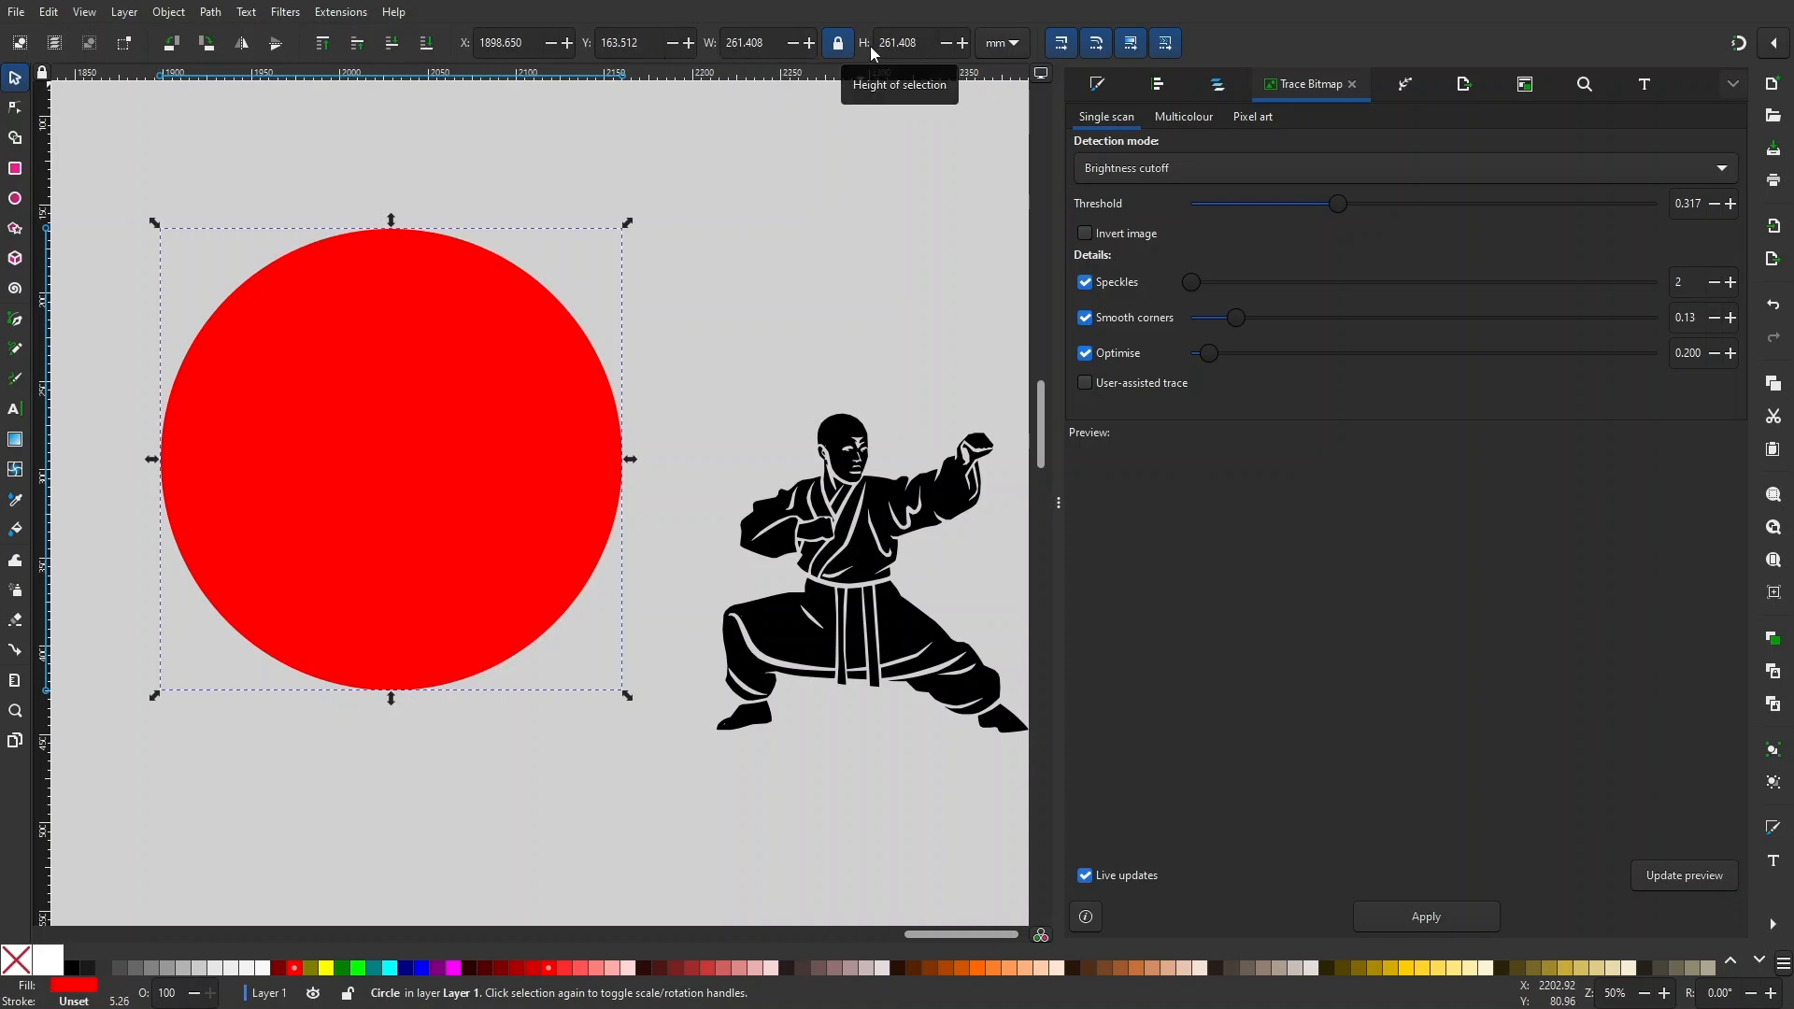
left_click(1000, 43)
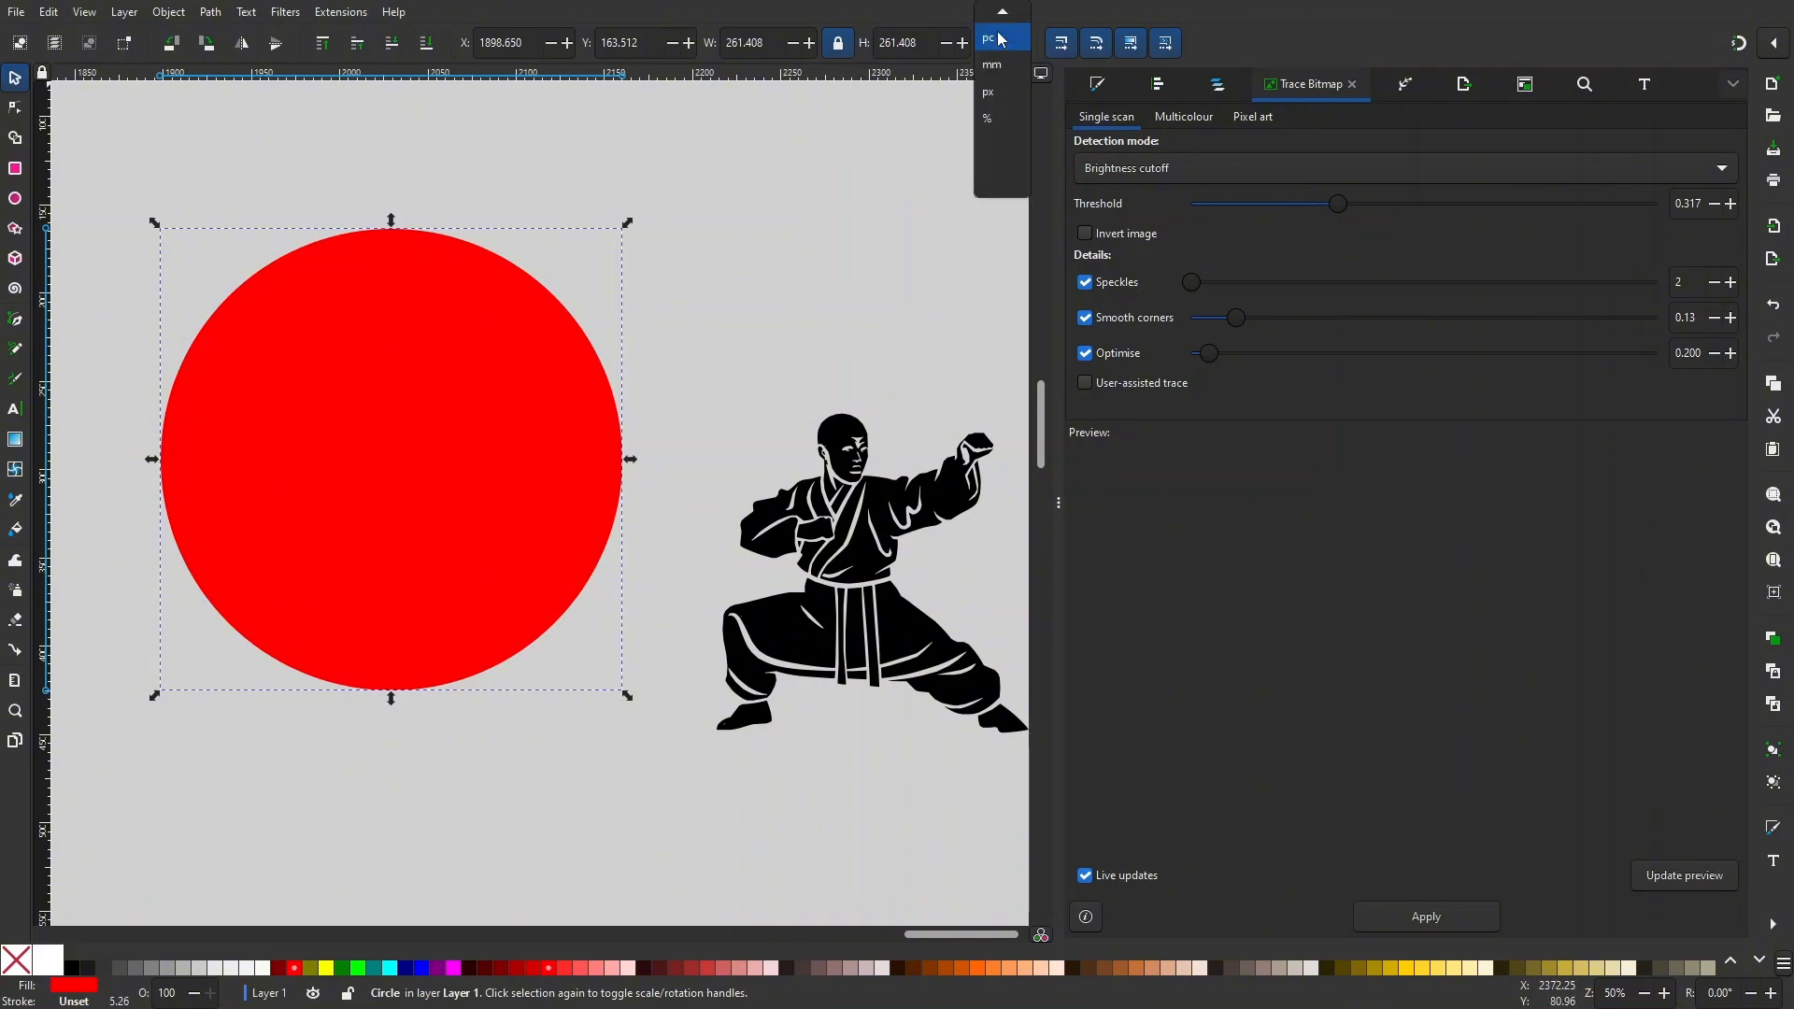
left_click(986, 120)
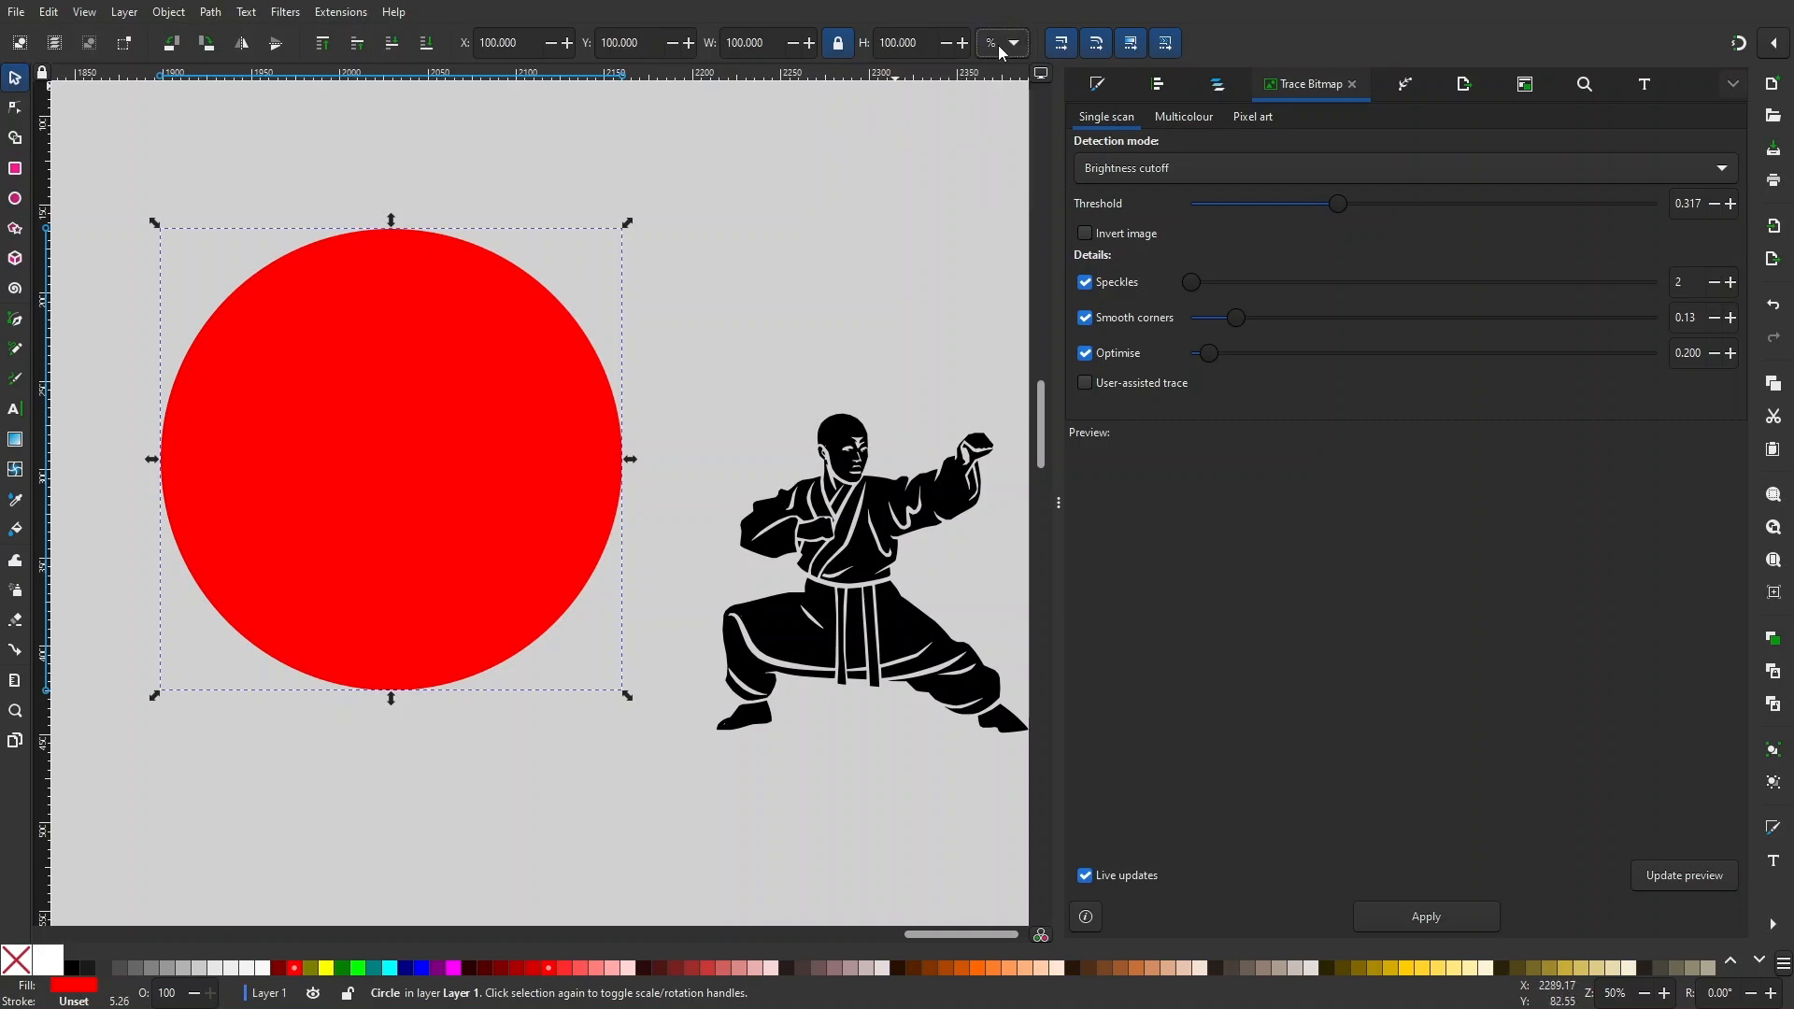
left_click(841, 47)
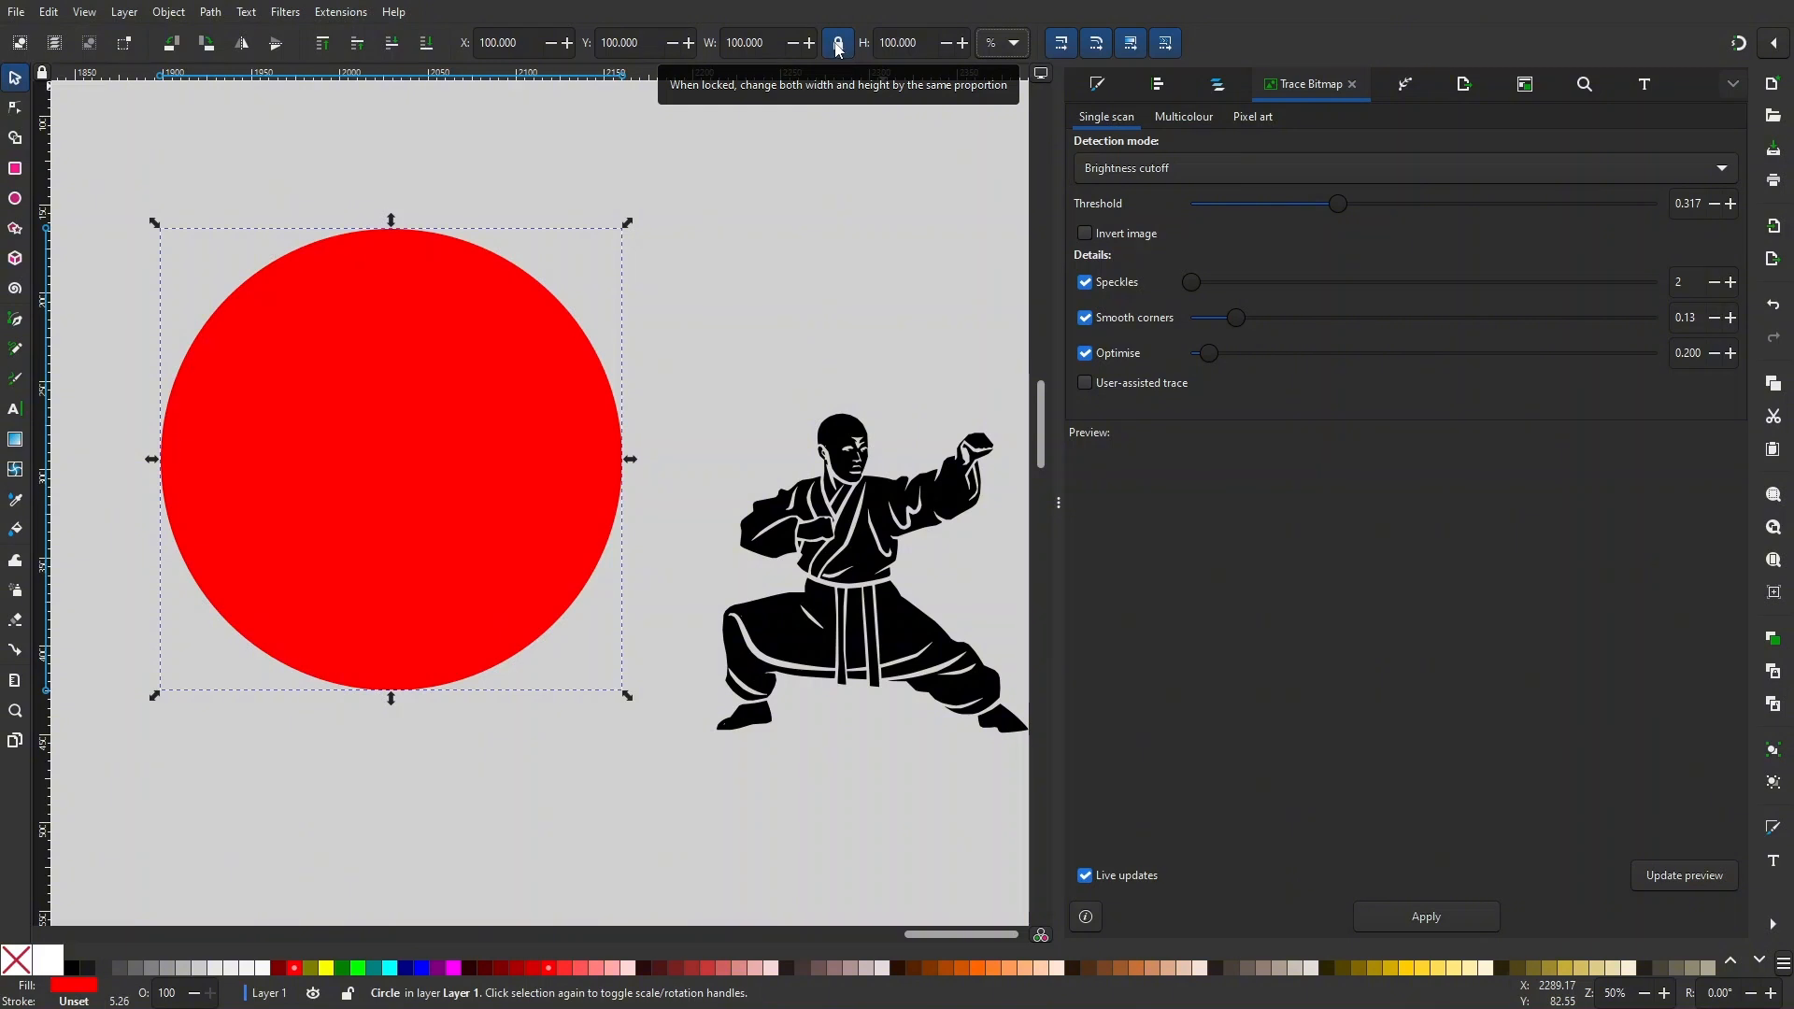
left_click_drag(769, 43, 696, 44)
type("5")
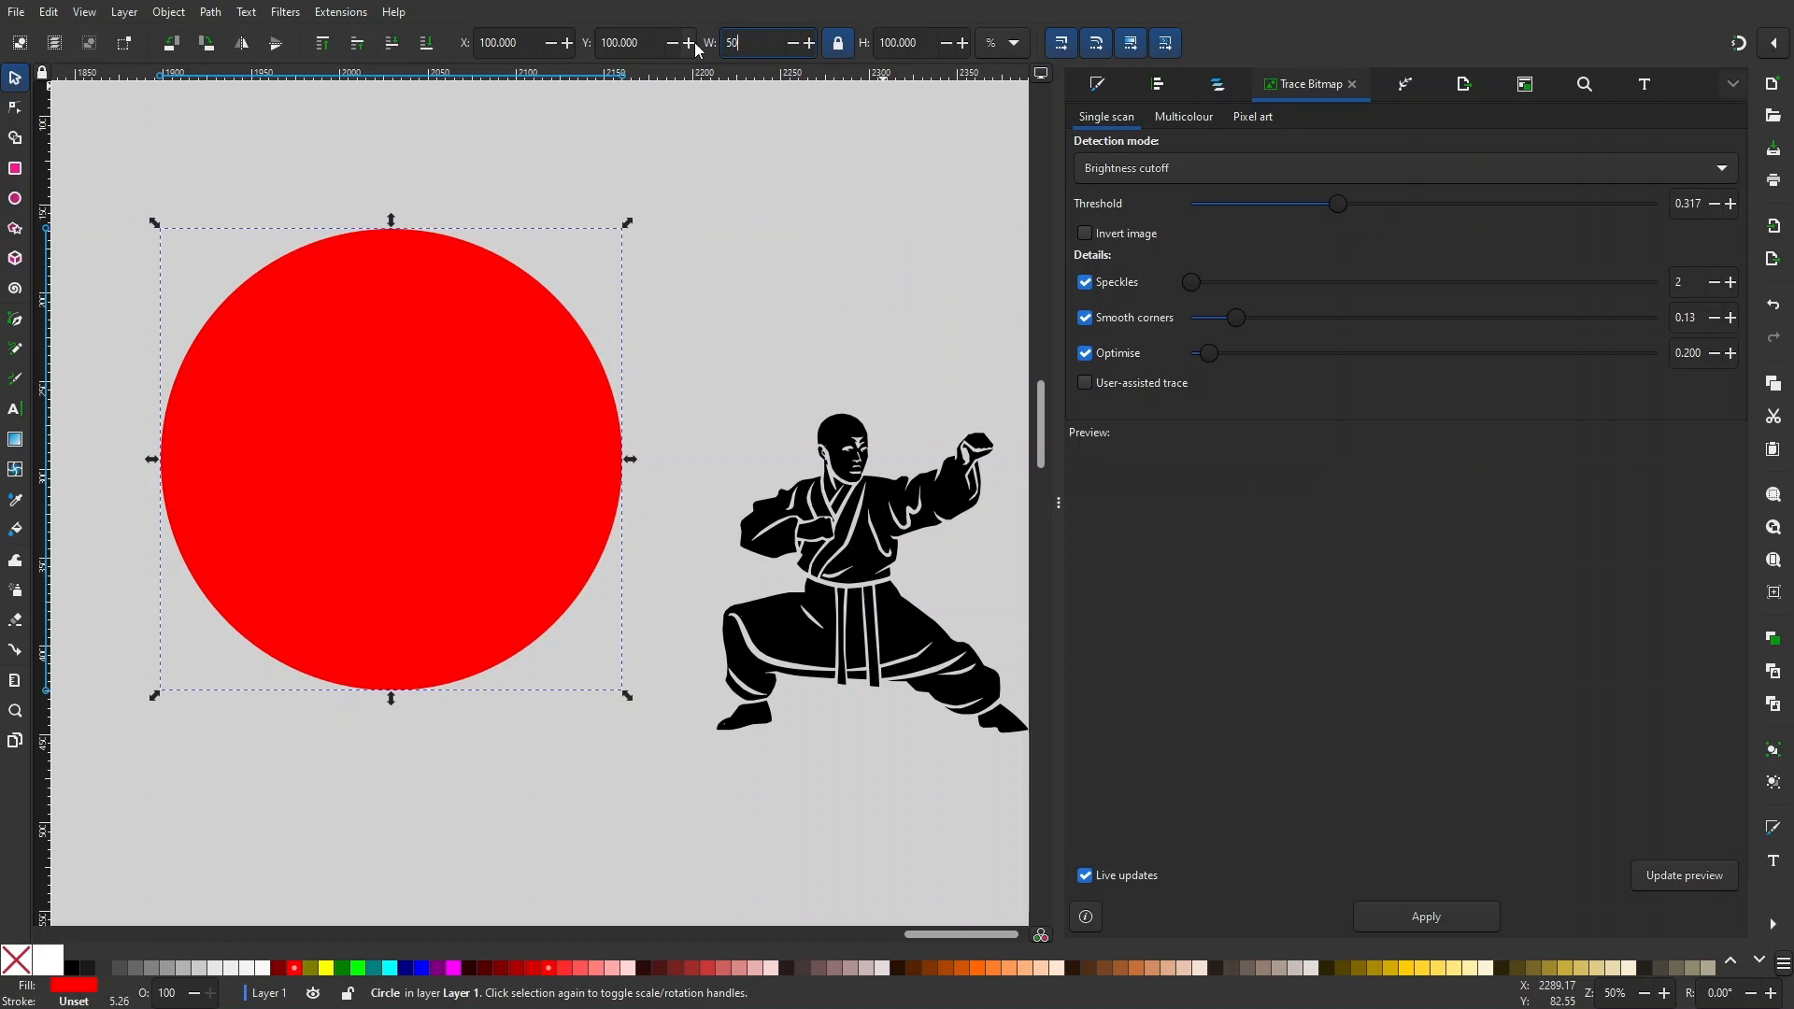
type("0")
key("Return")
left_click_drag(613, 187, 669, 200)
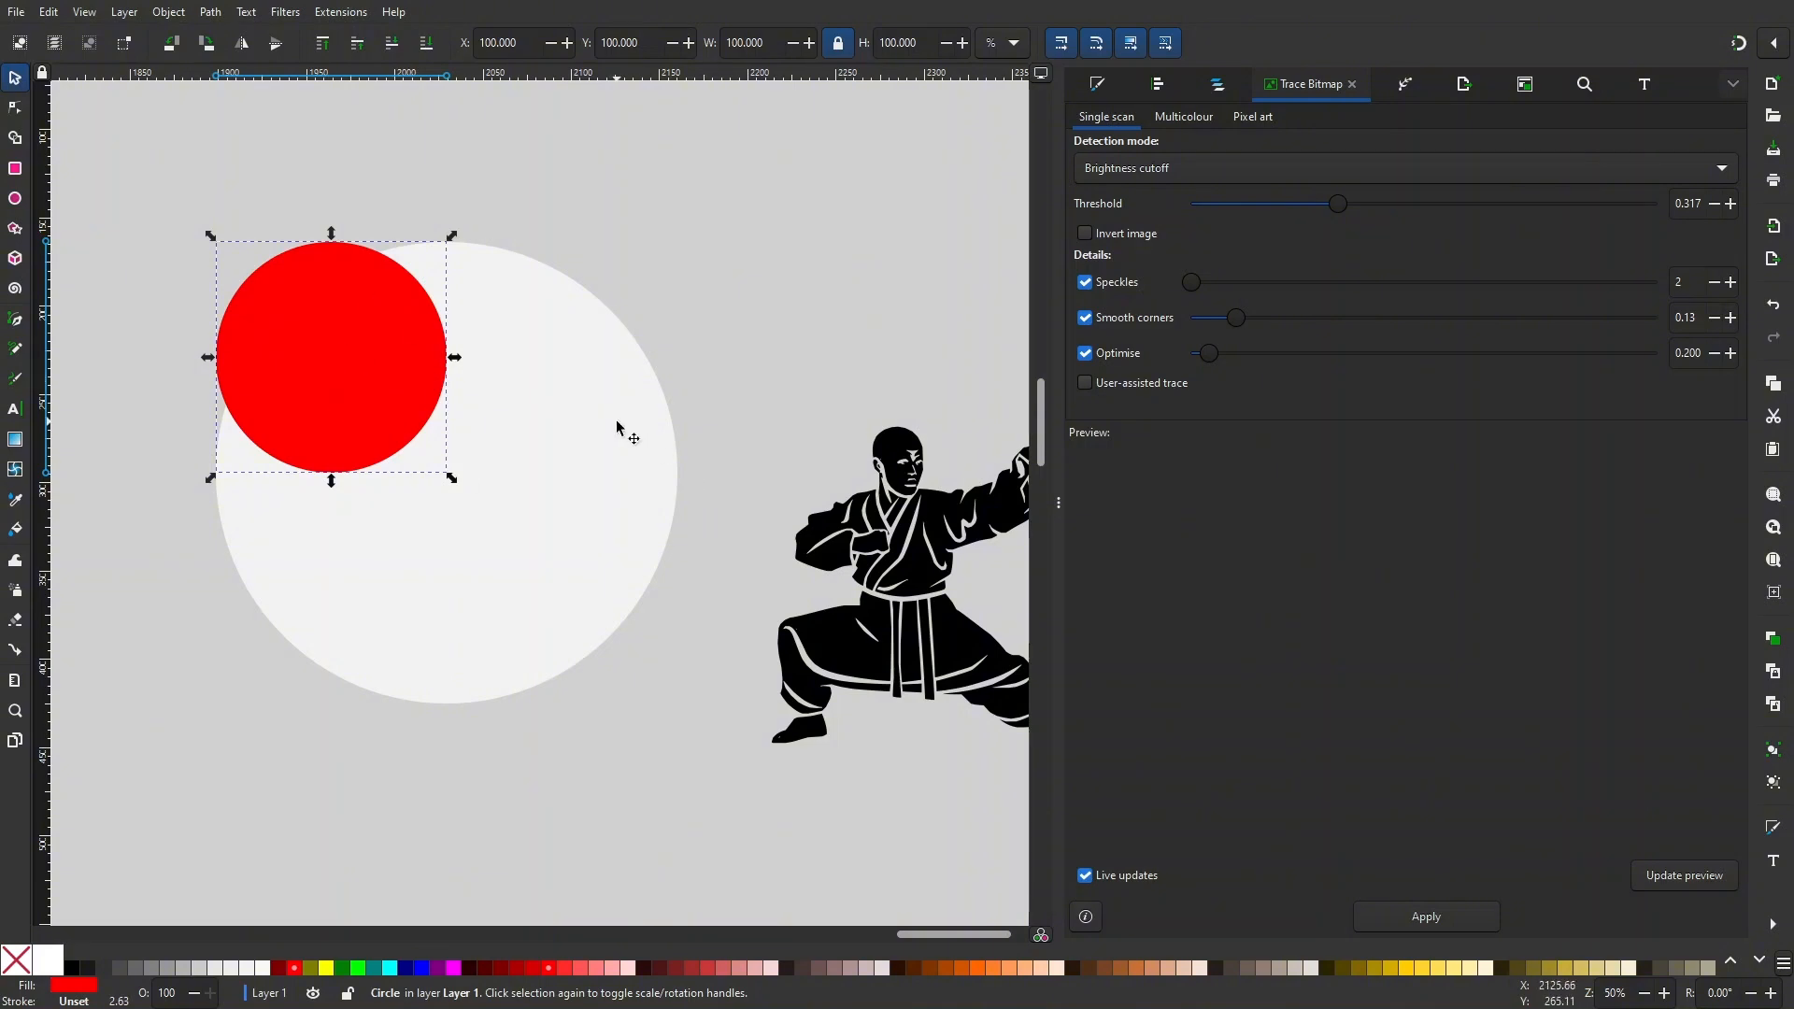
left_click_drag(756, 268, 799, 255)
left_click(800, 254)
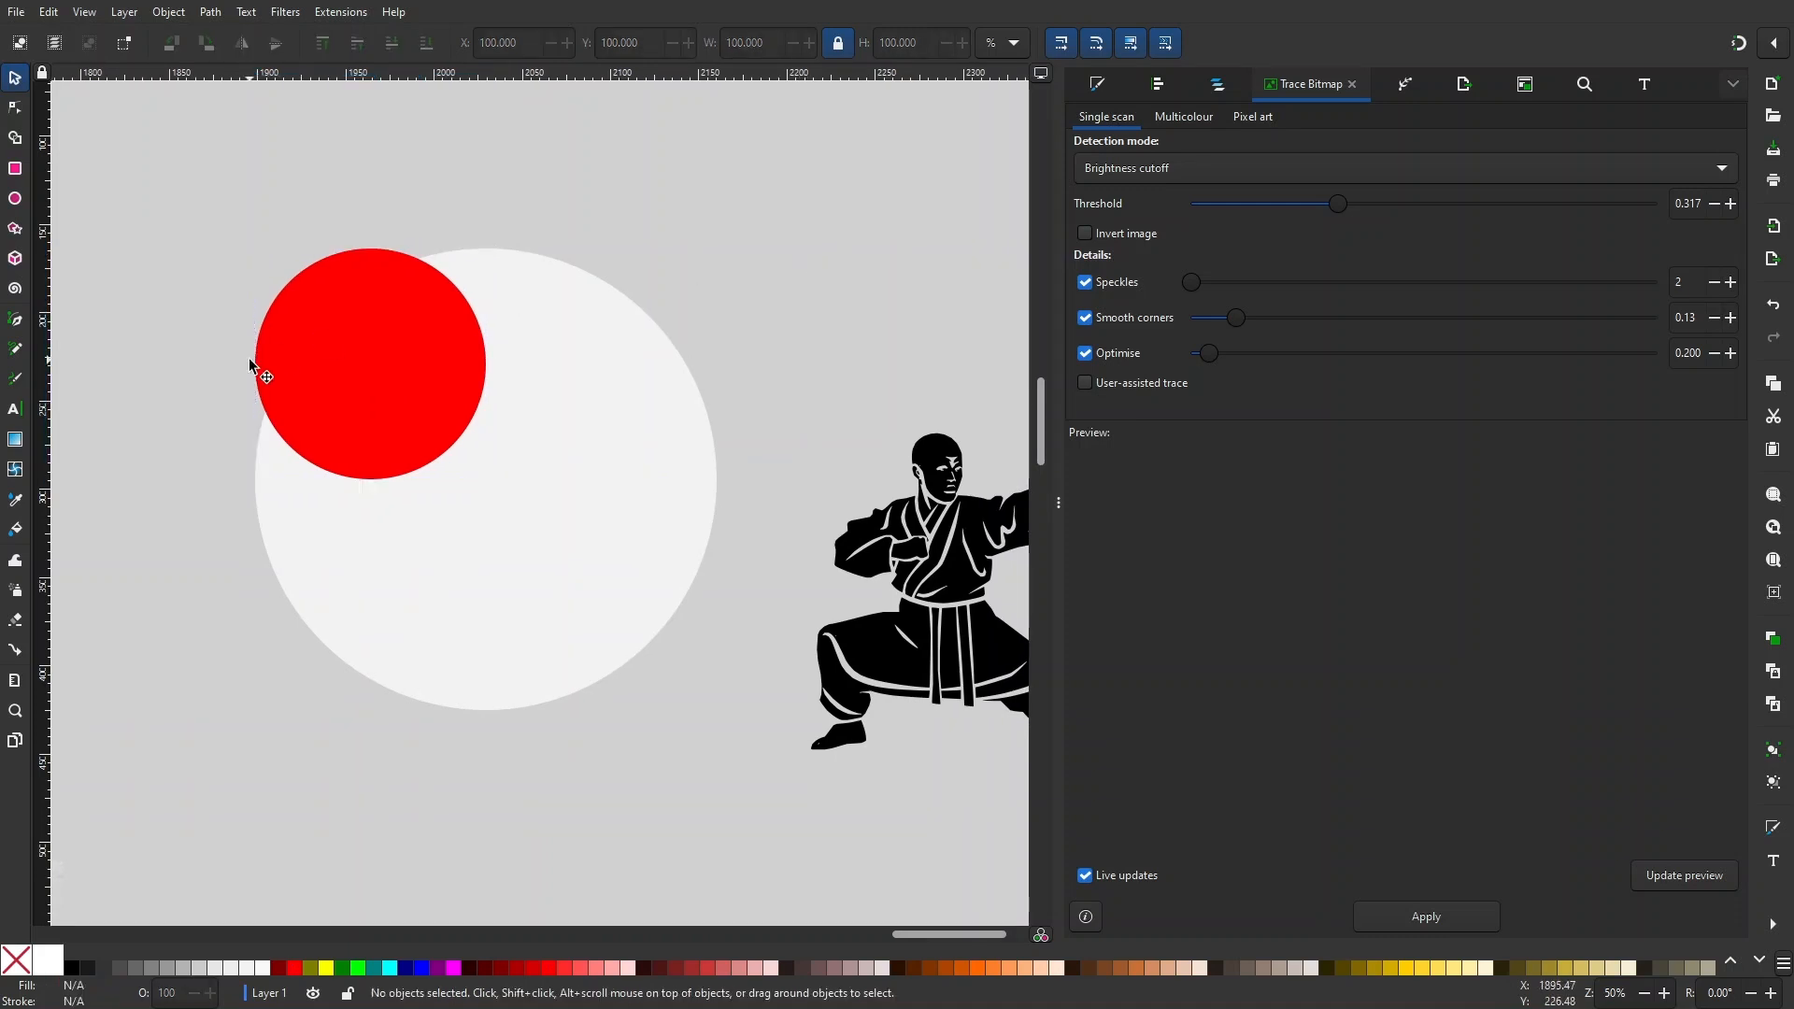
- Duplicate the small red circle, fill the copy with orange and place it just below the red one
left_click(319, 334)
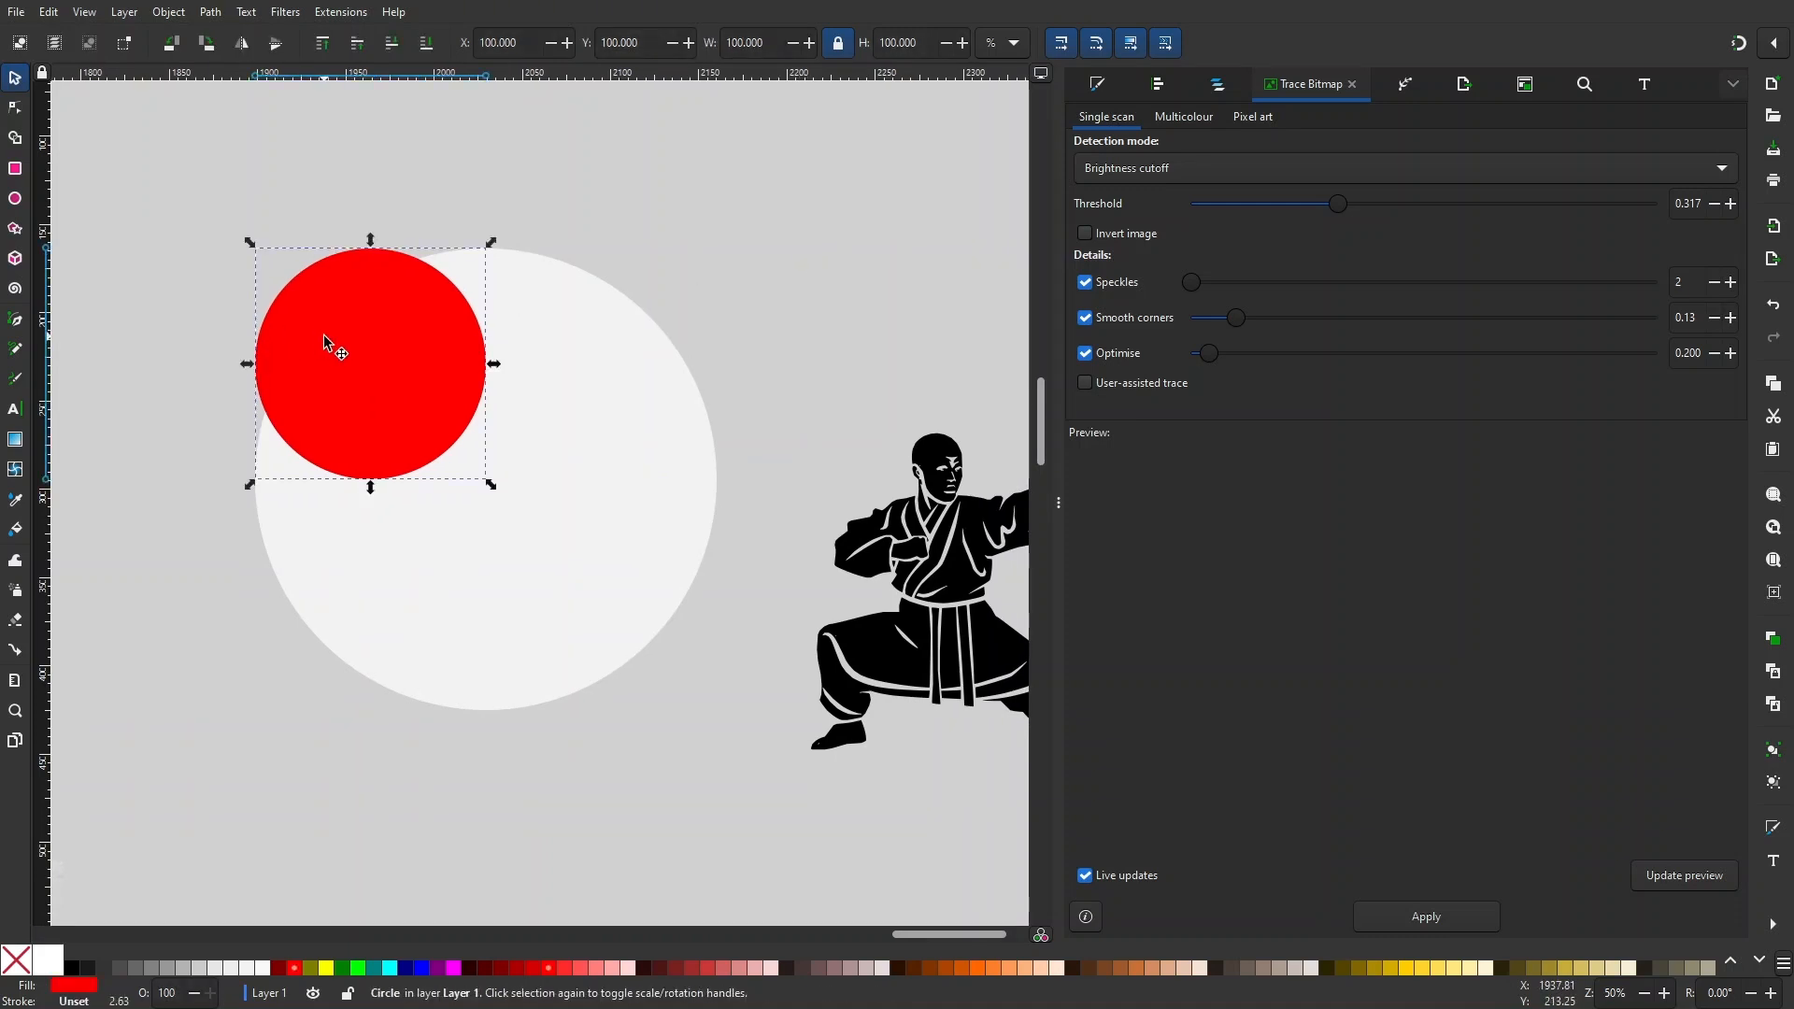
key("ctrl+d")
left_click_drag(372, 344, 366, 715)
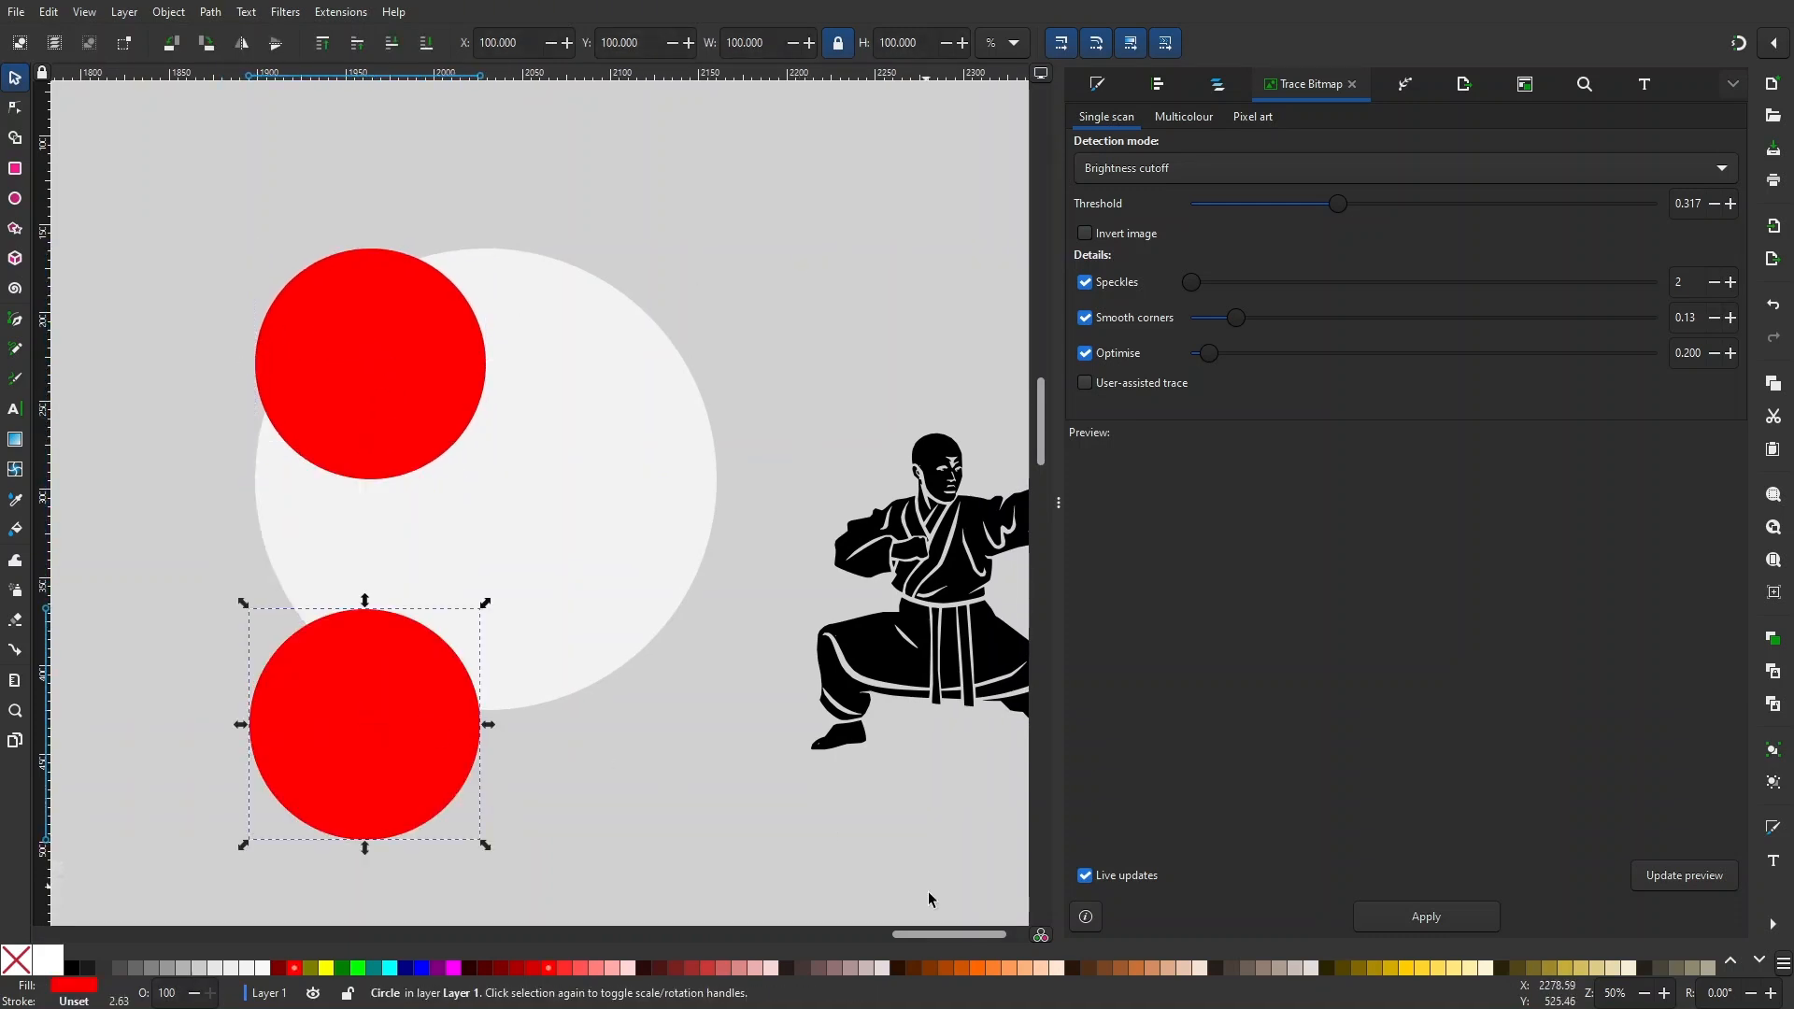
left_click(983, 969)
left_click_drag(376, 632, 358, 514)
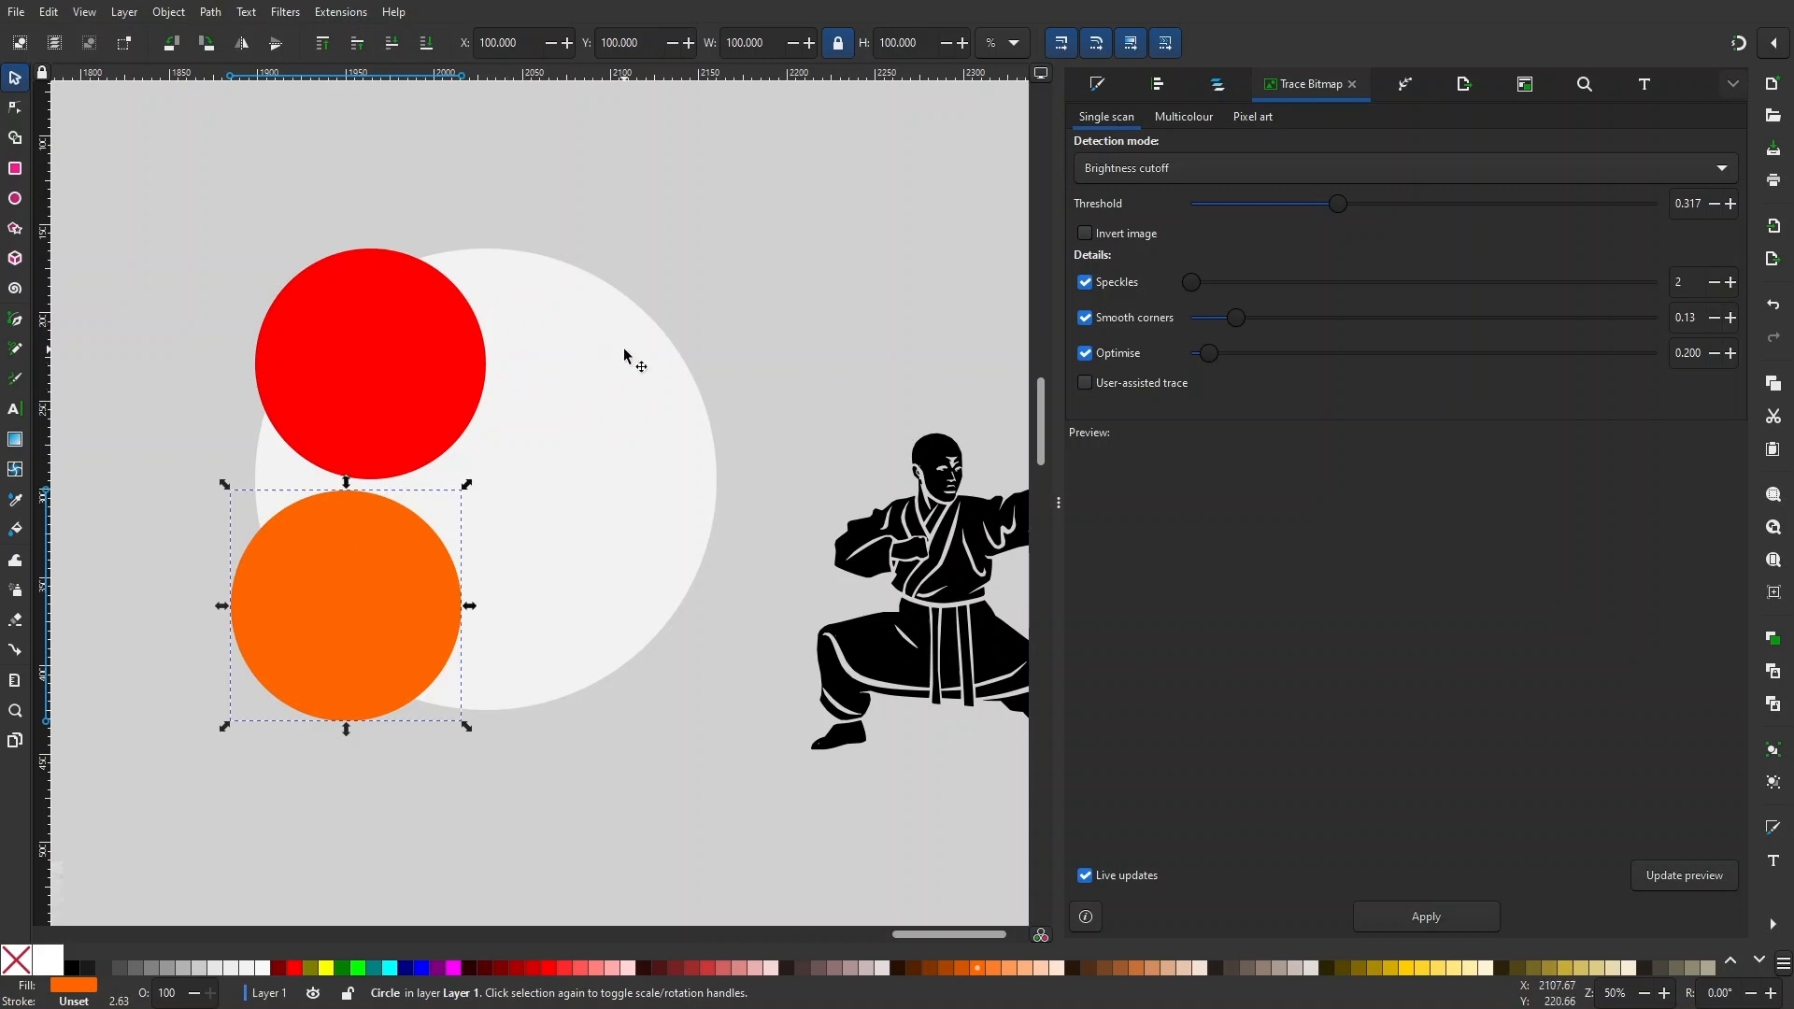
left_click(856, 301)
- Centre the red circle horizontally on the large light circle, aligning relative to the last selected object
left_click(415, 341)
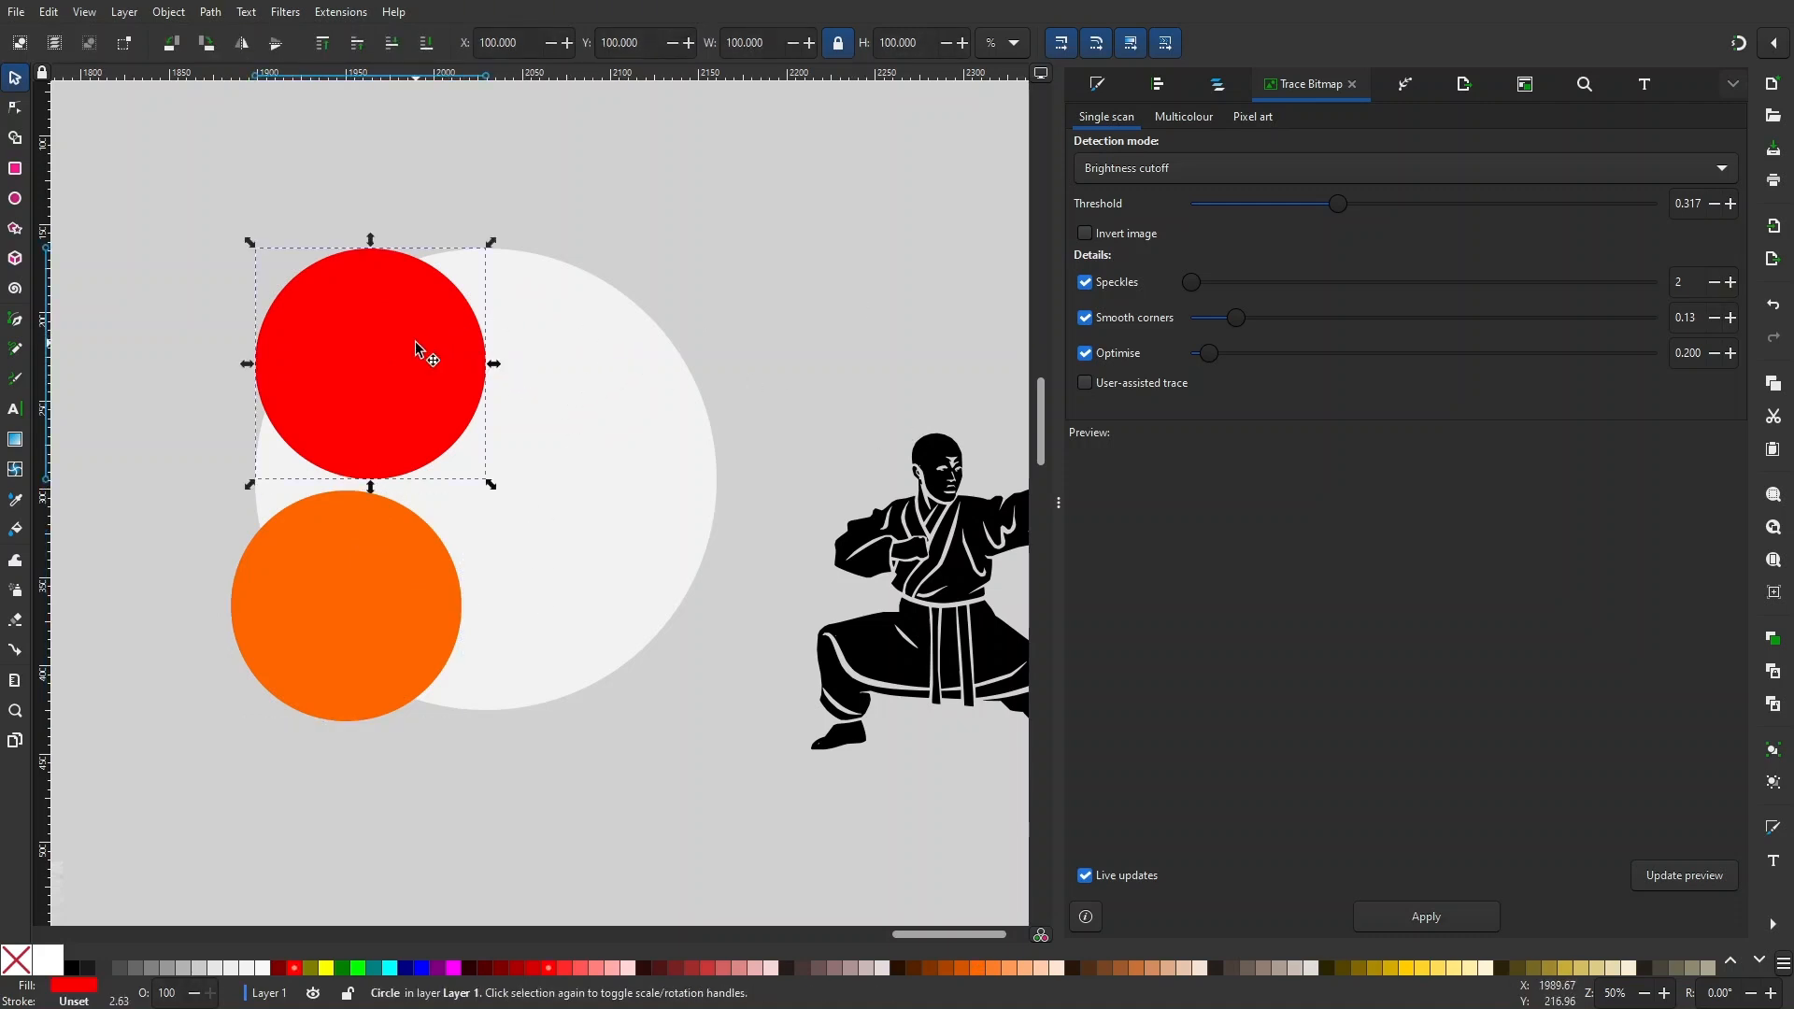
left_click(576, 368, "shift")
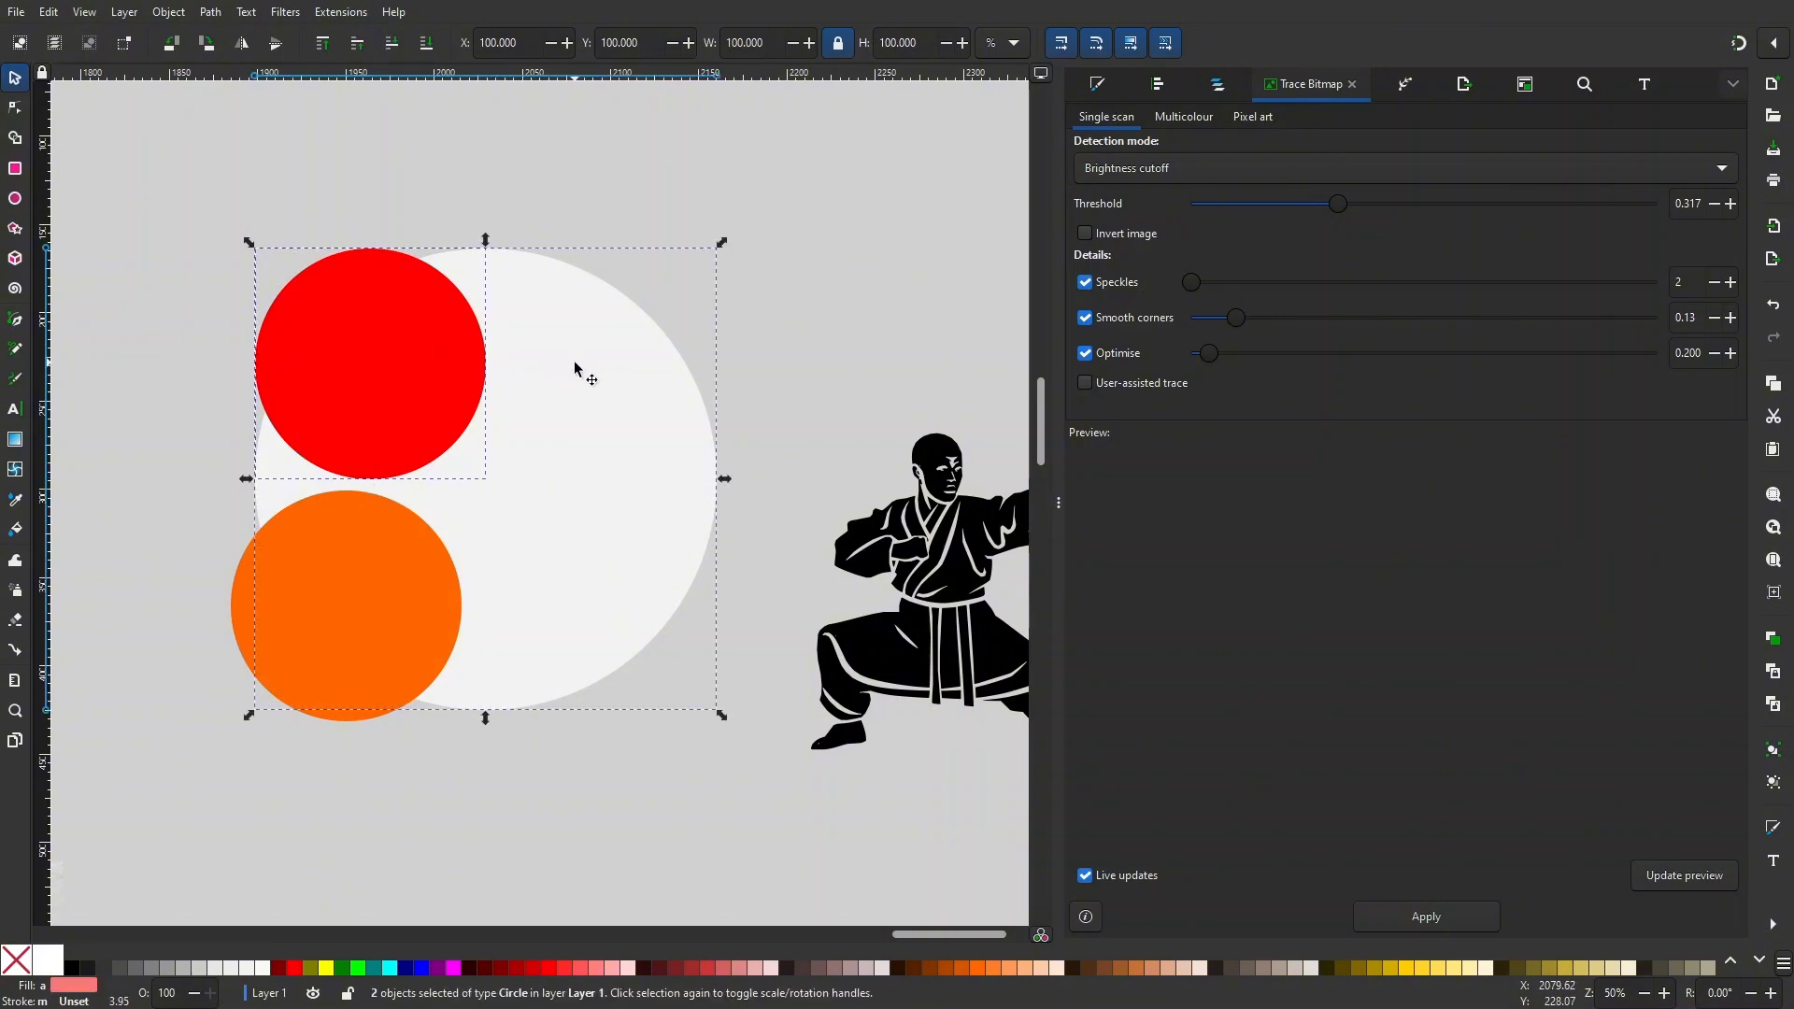
left_click(1157, 86)
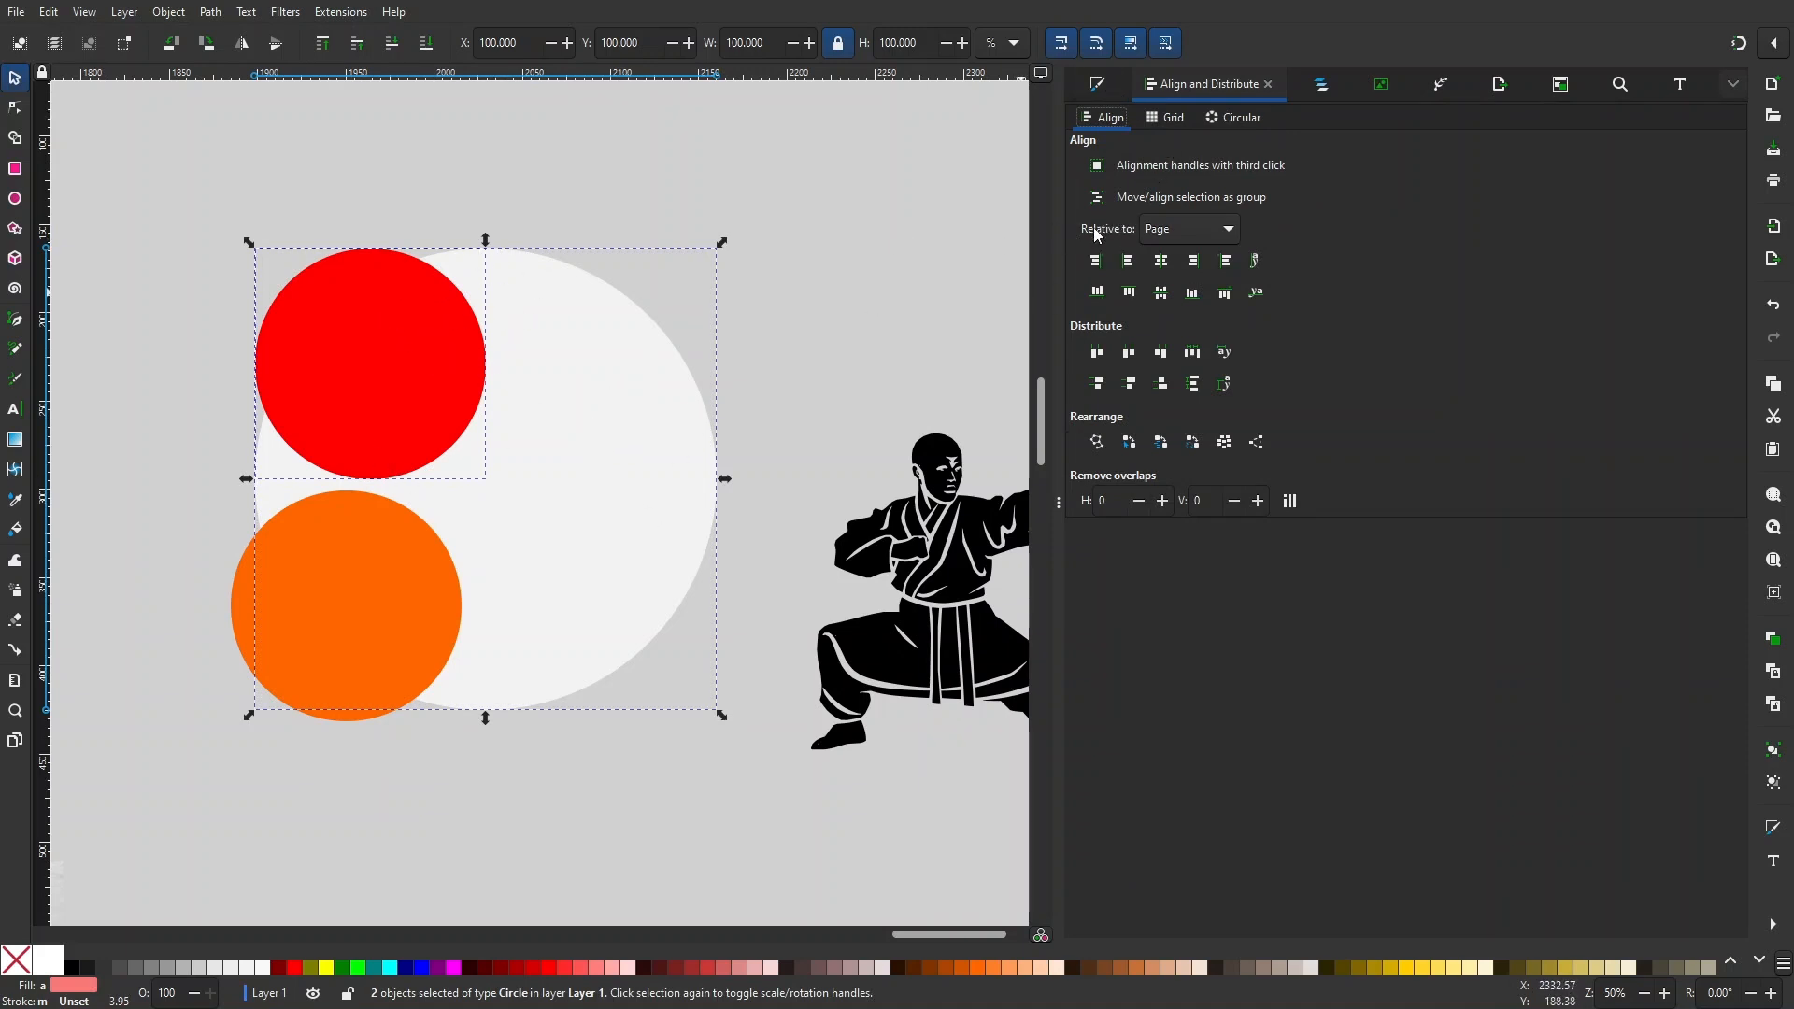
left_click(1156, 233)
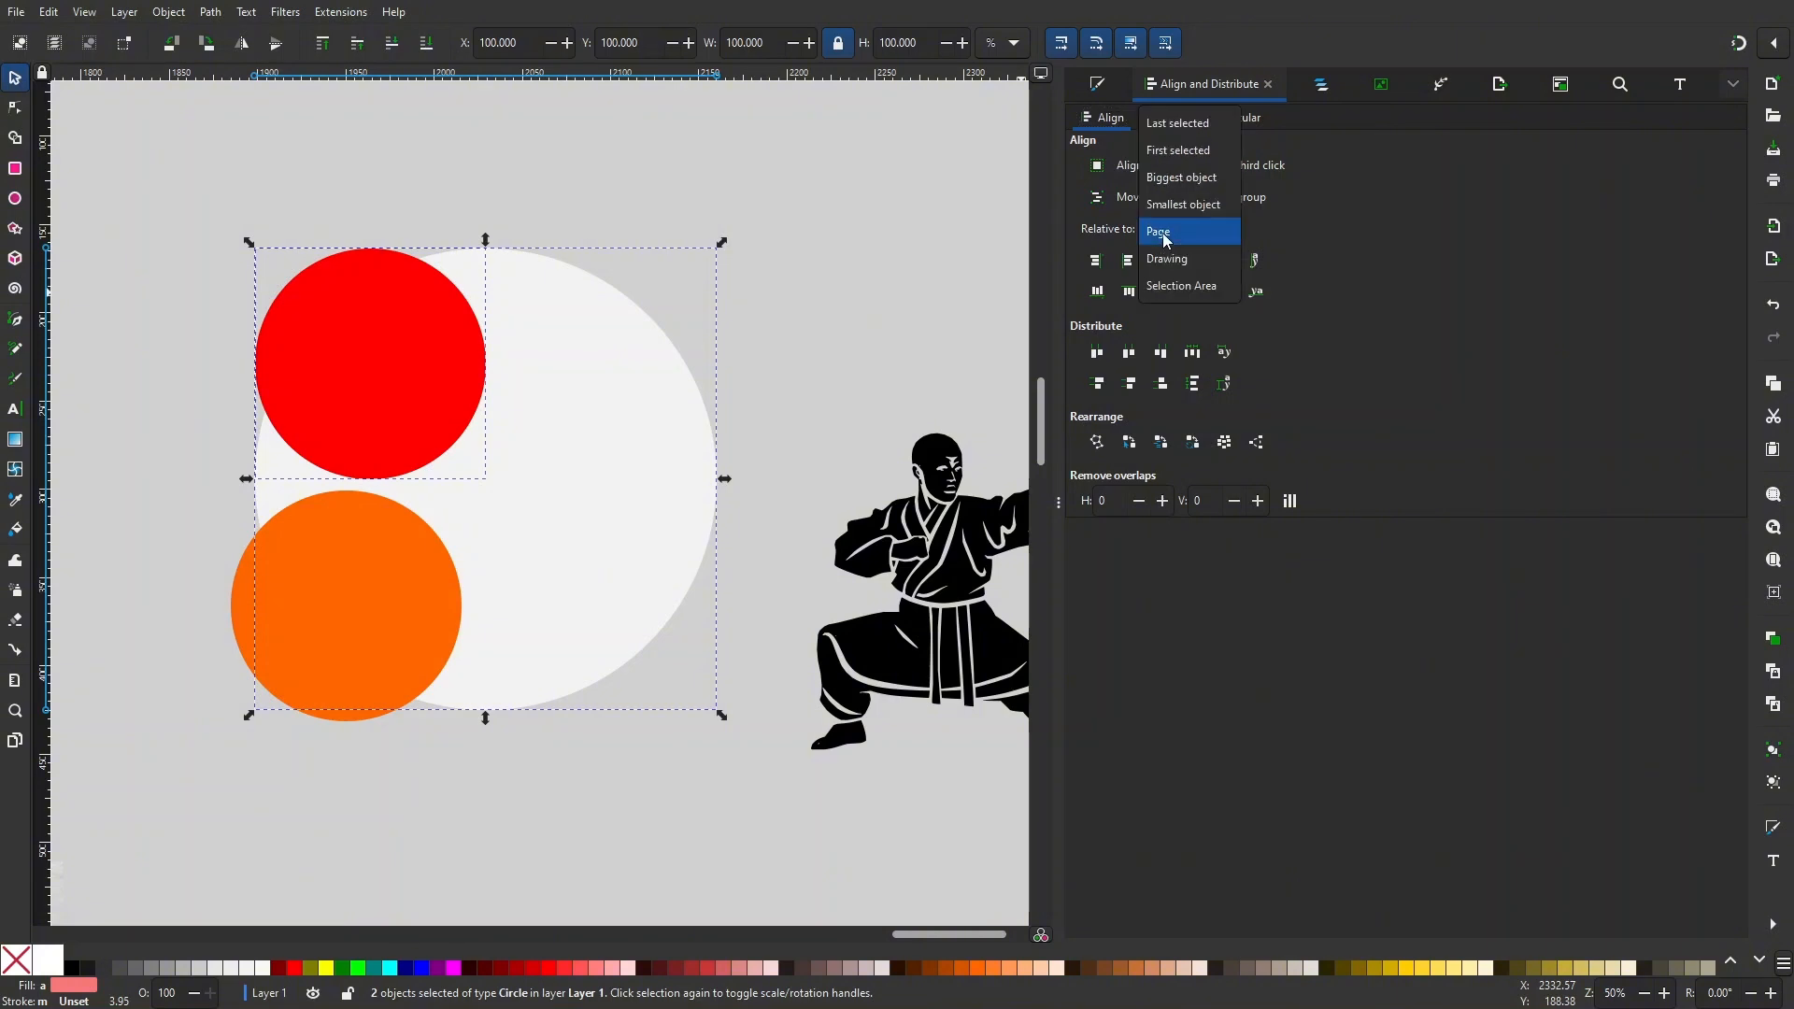
left_click(1178, 131)
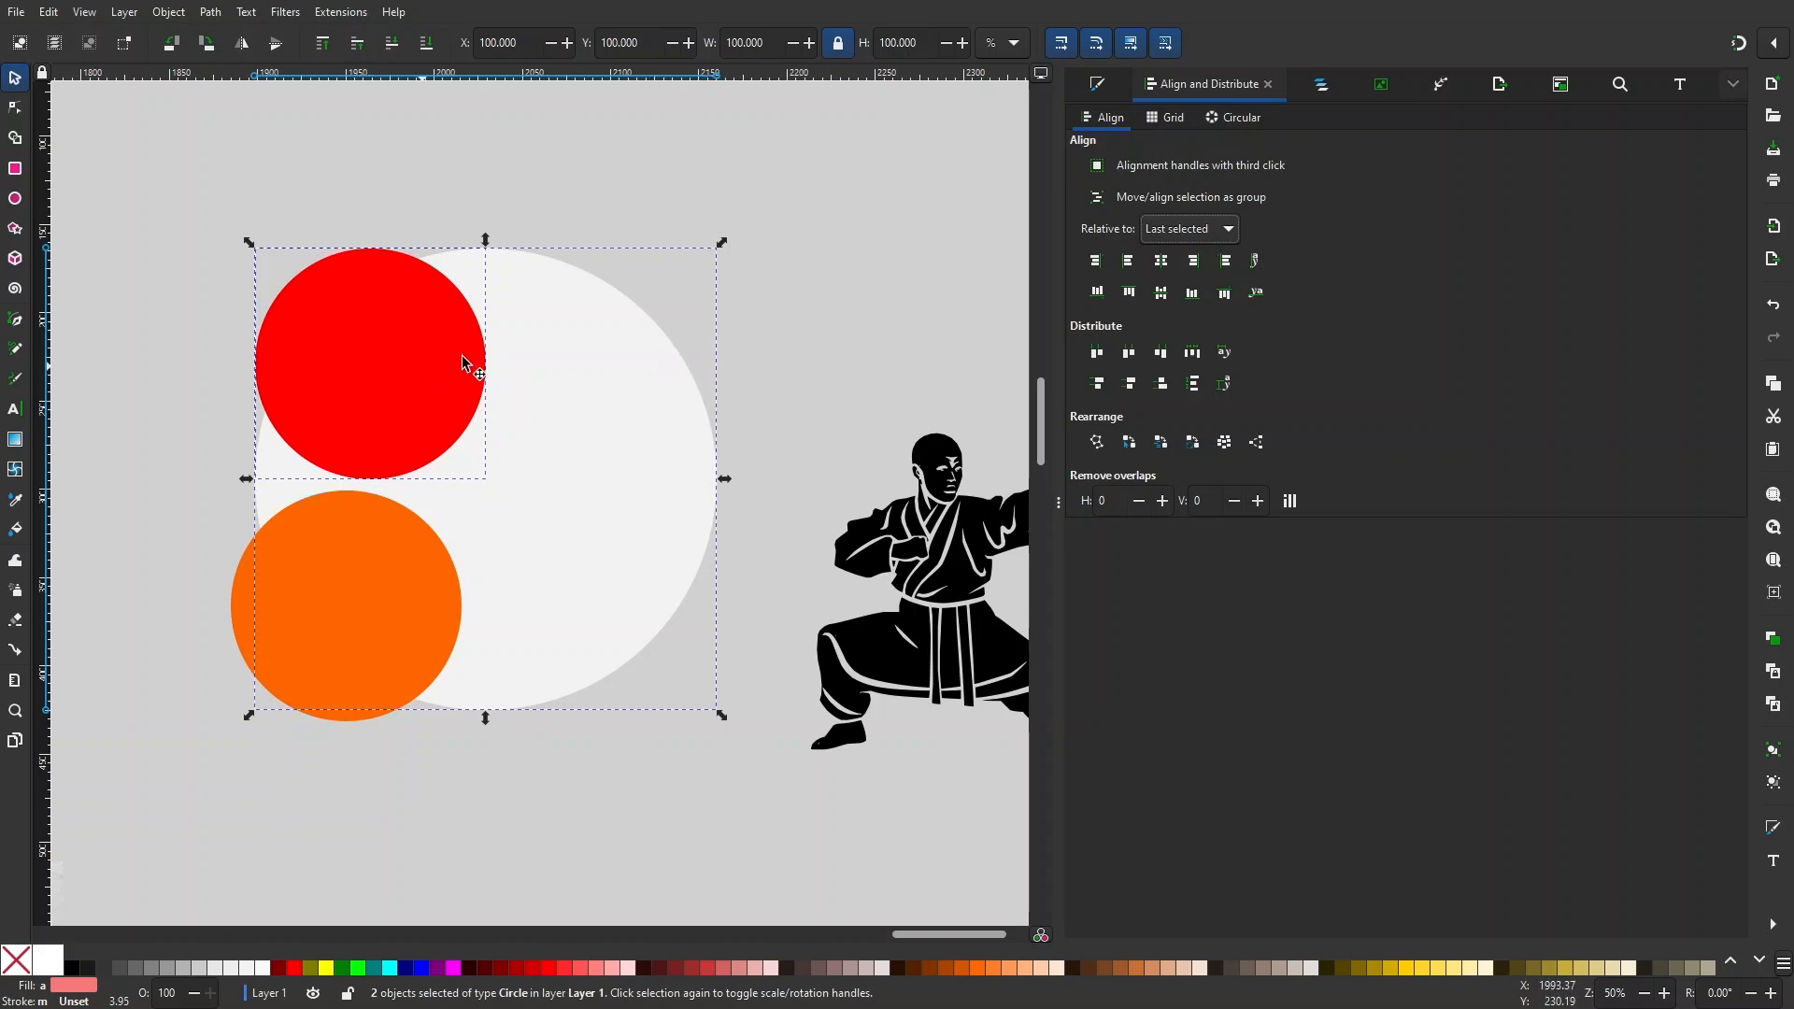
left_click(1161, 262)
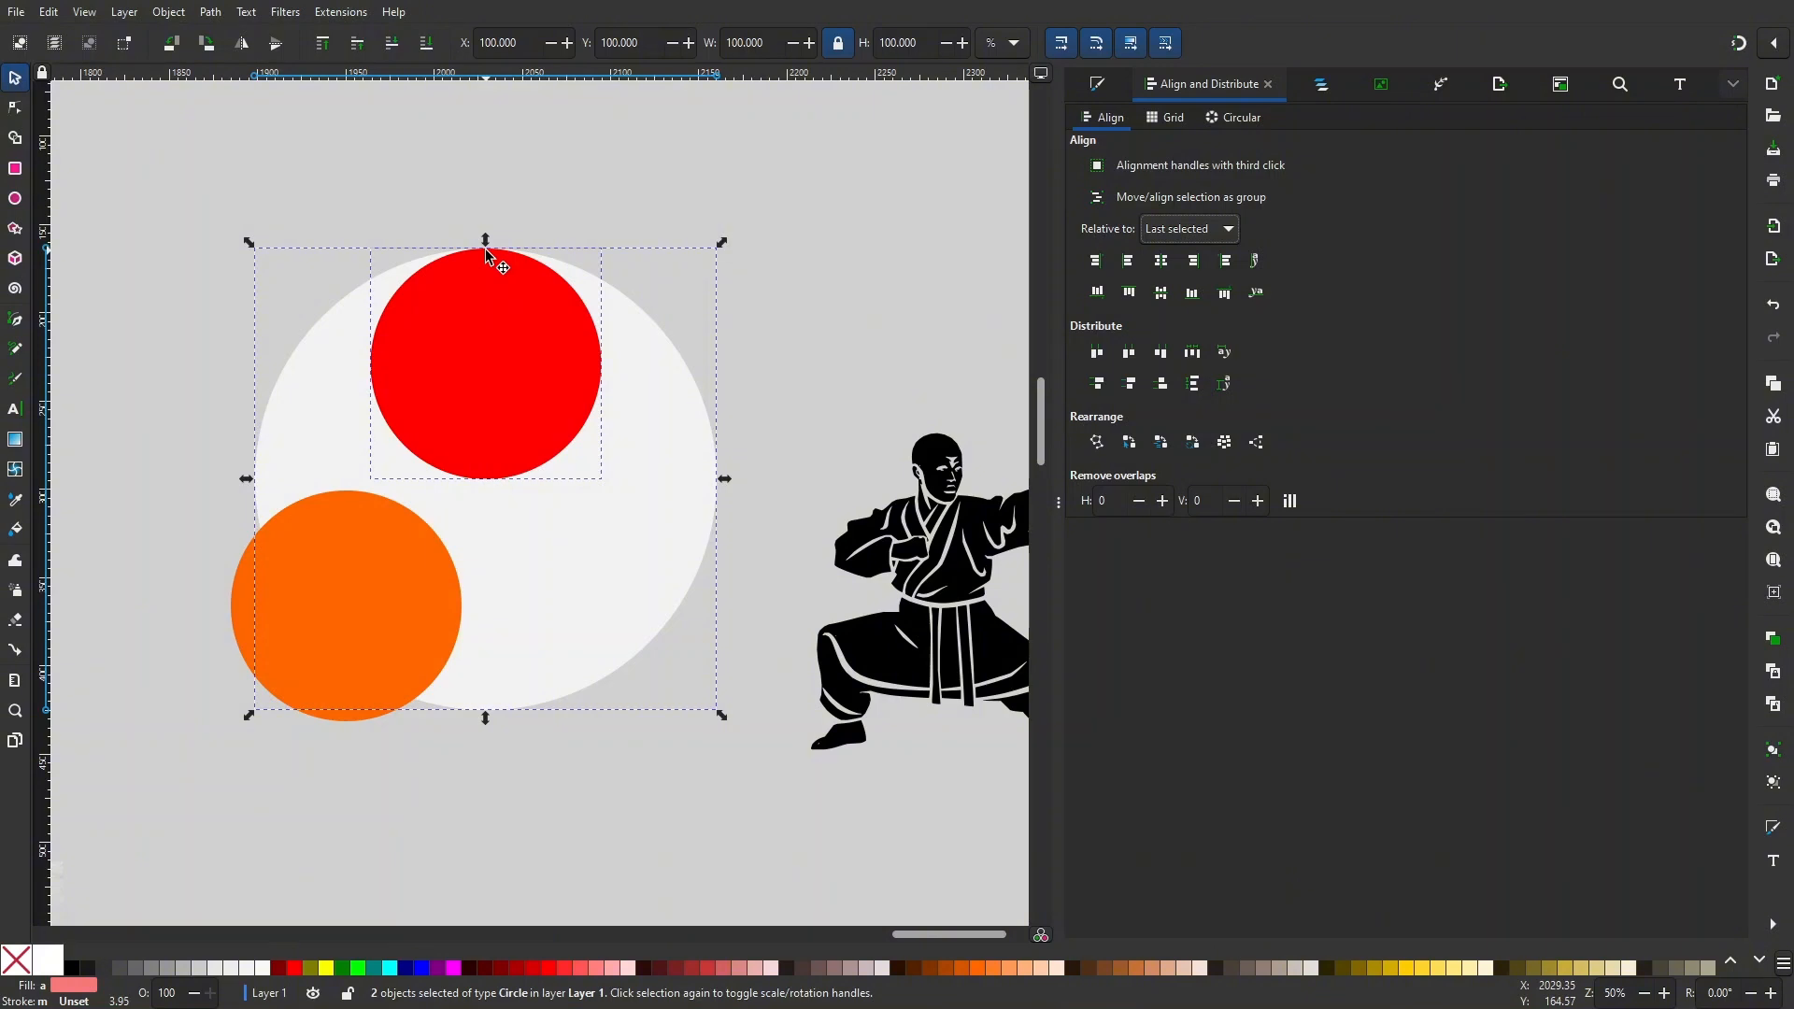
scroll(486, 254, "up", 4)
scroll(477, 234, "up", 4)
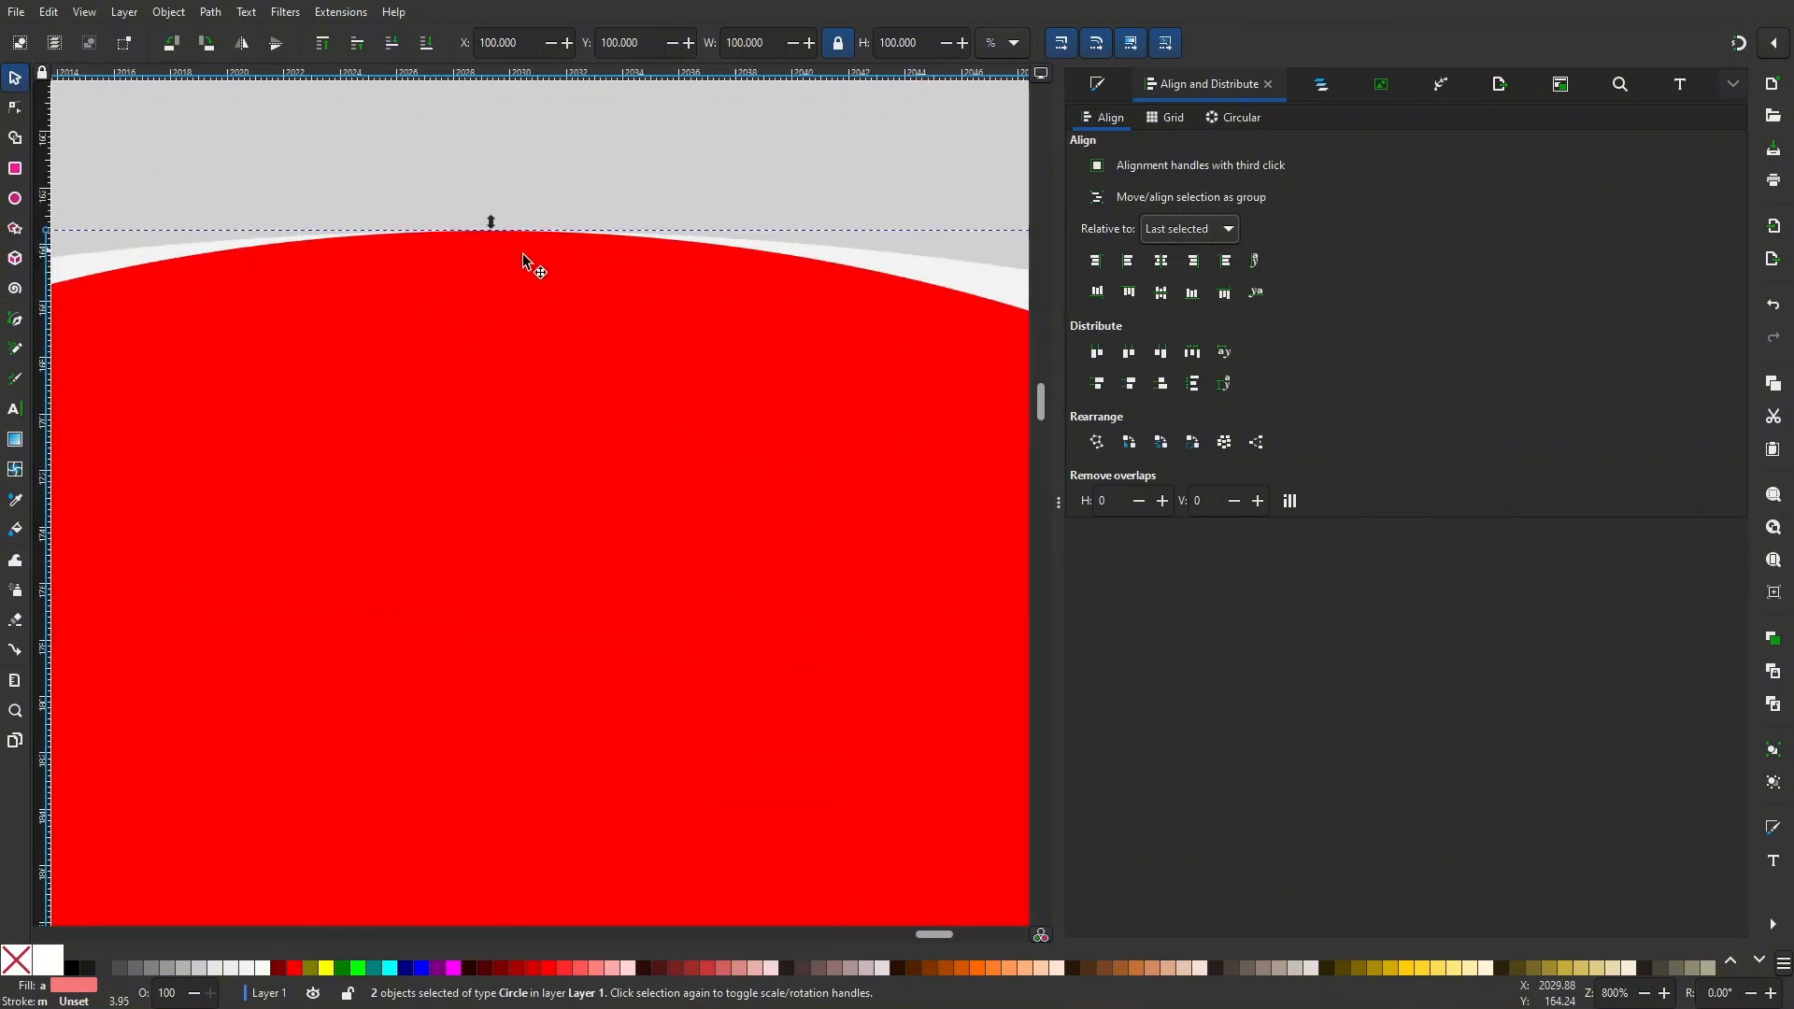
- Centre the orange circle horizontally on the large light circle and align their bottom edges, relative to the last selected object
scroll(561, 263, "down", 5)
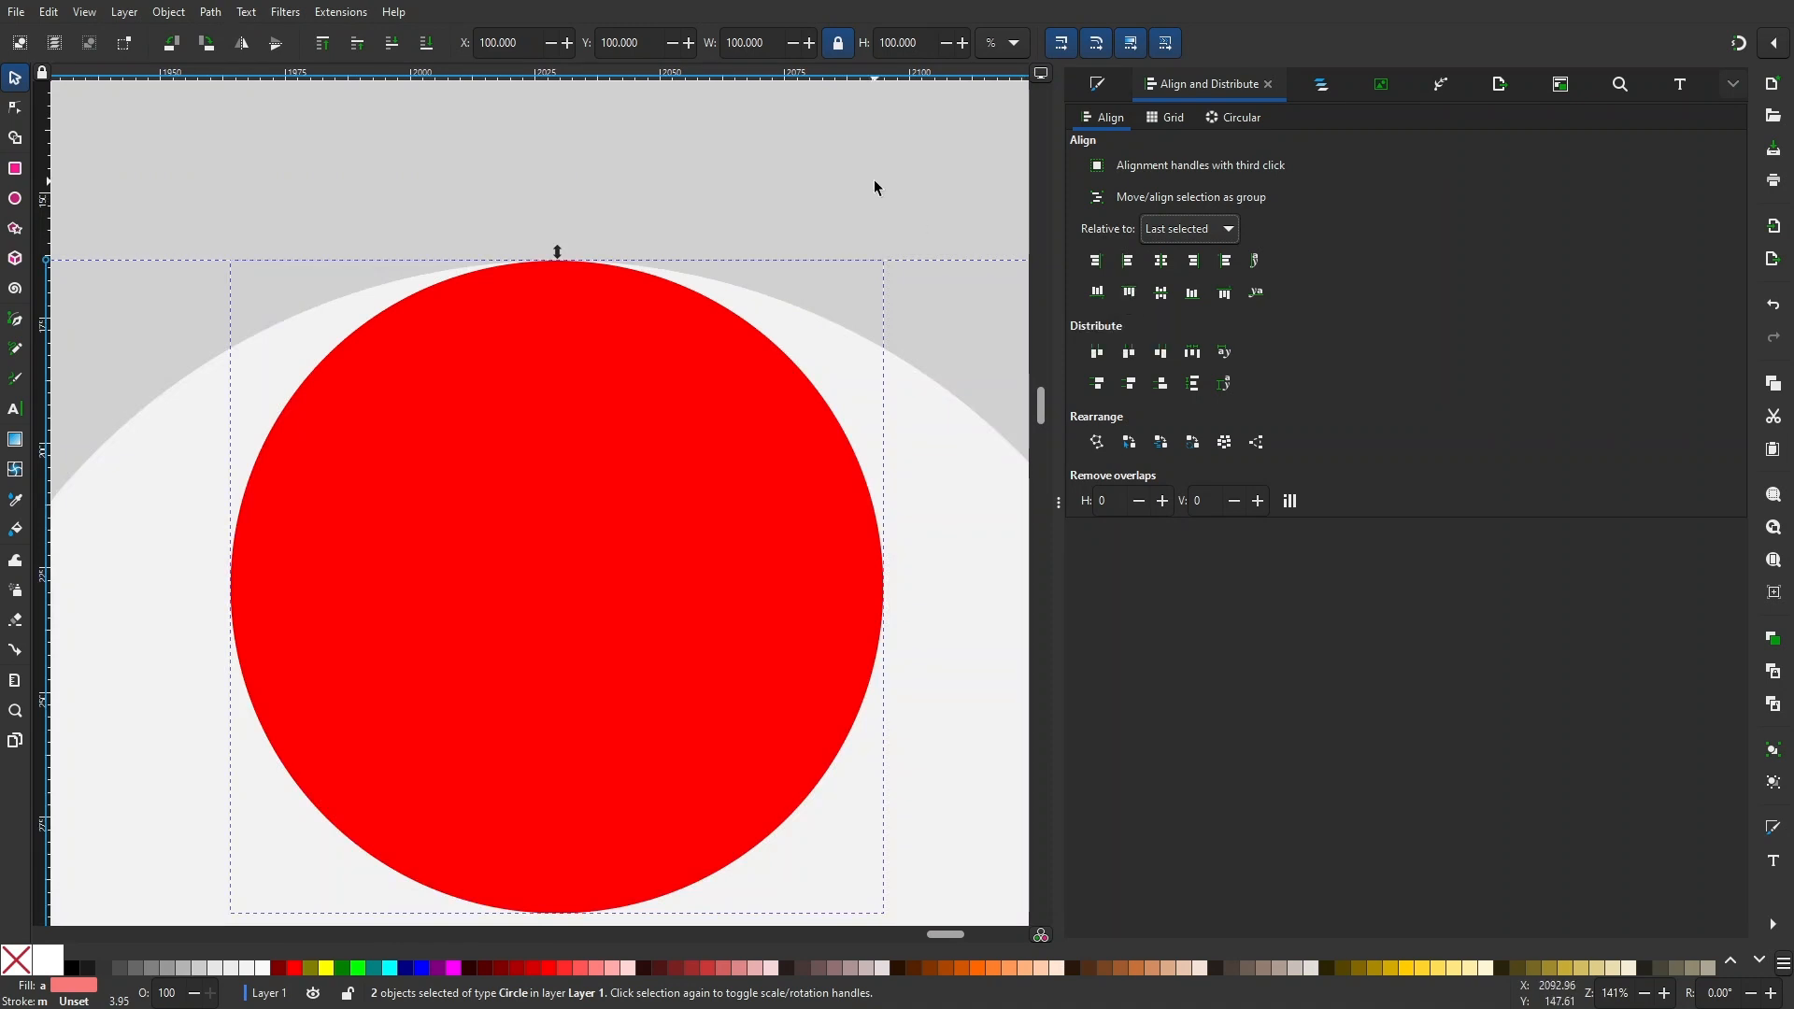
scroll(873, 179, "down", 5)
left_click_drag(829, 123, 702, 204)
scroll(701, 197, "up", 1)
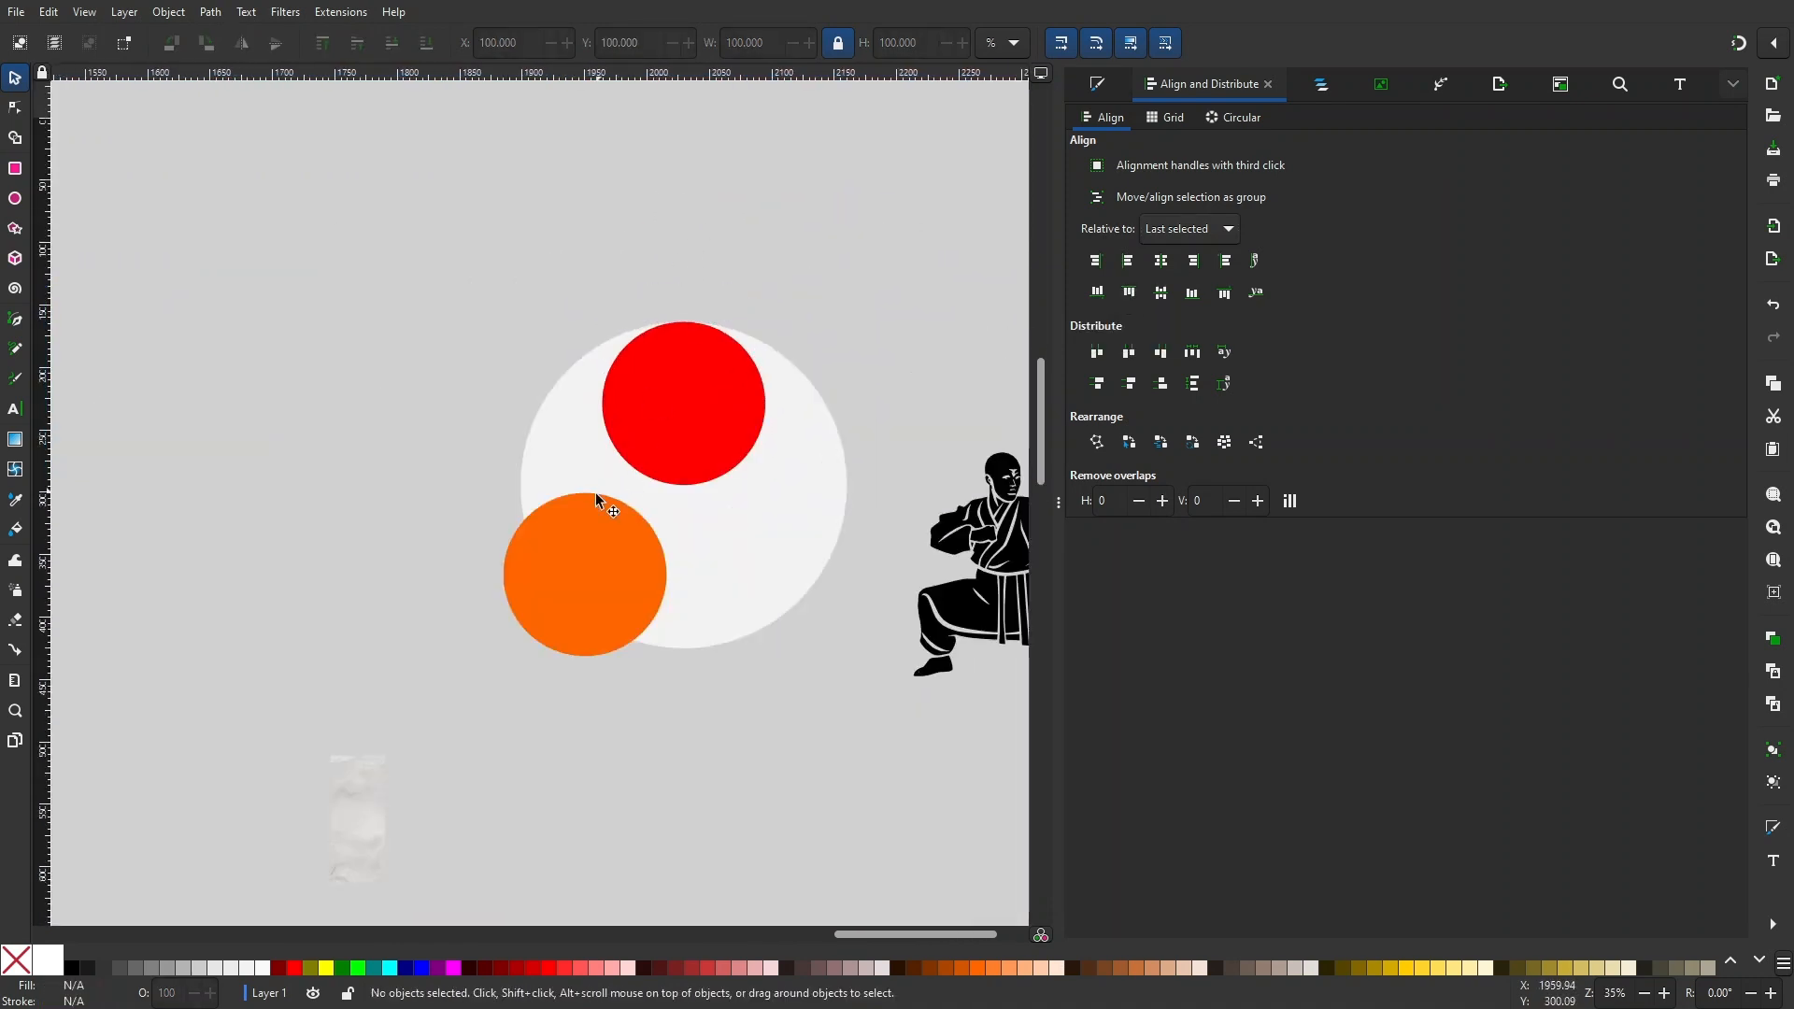
left_click(586, 558)
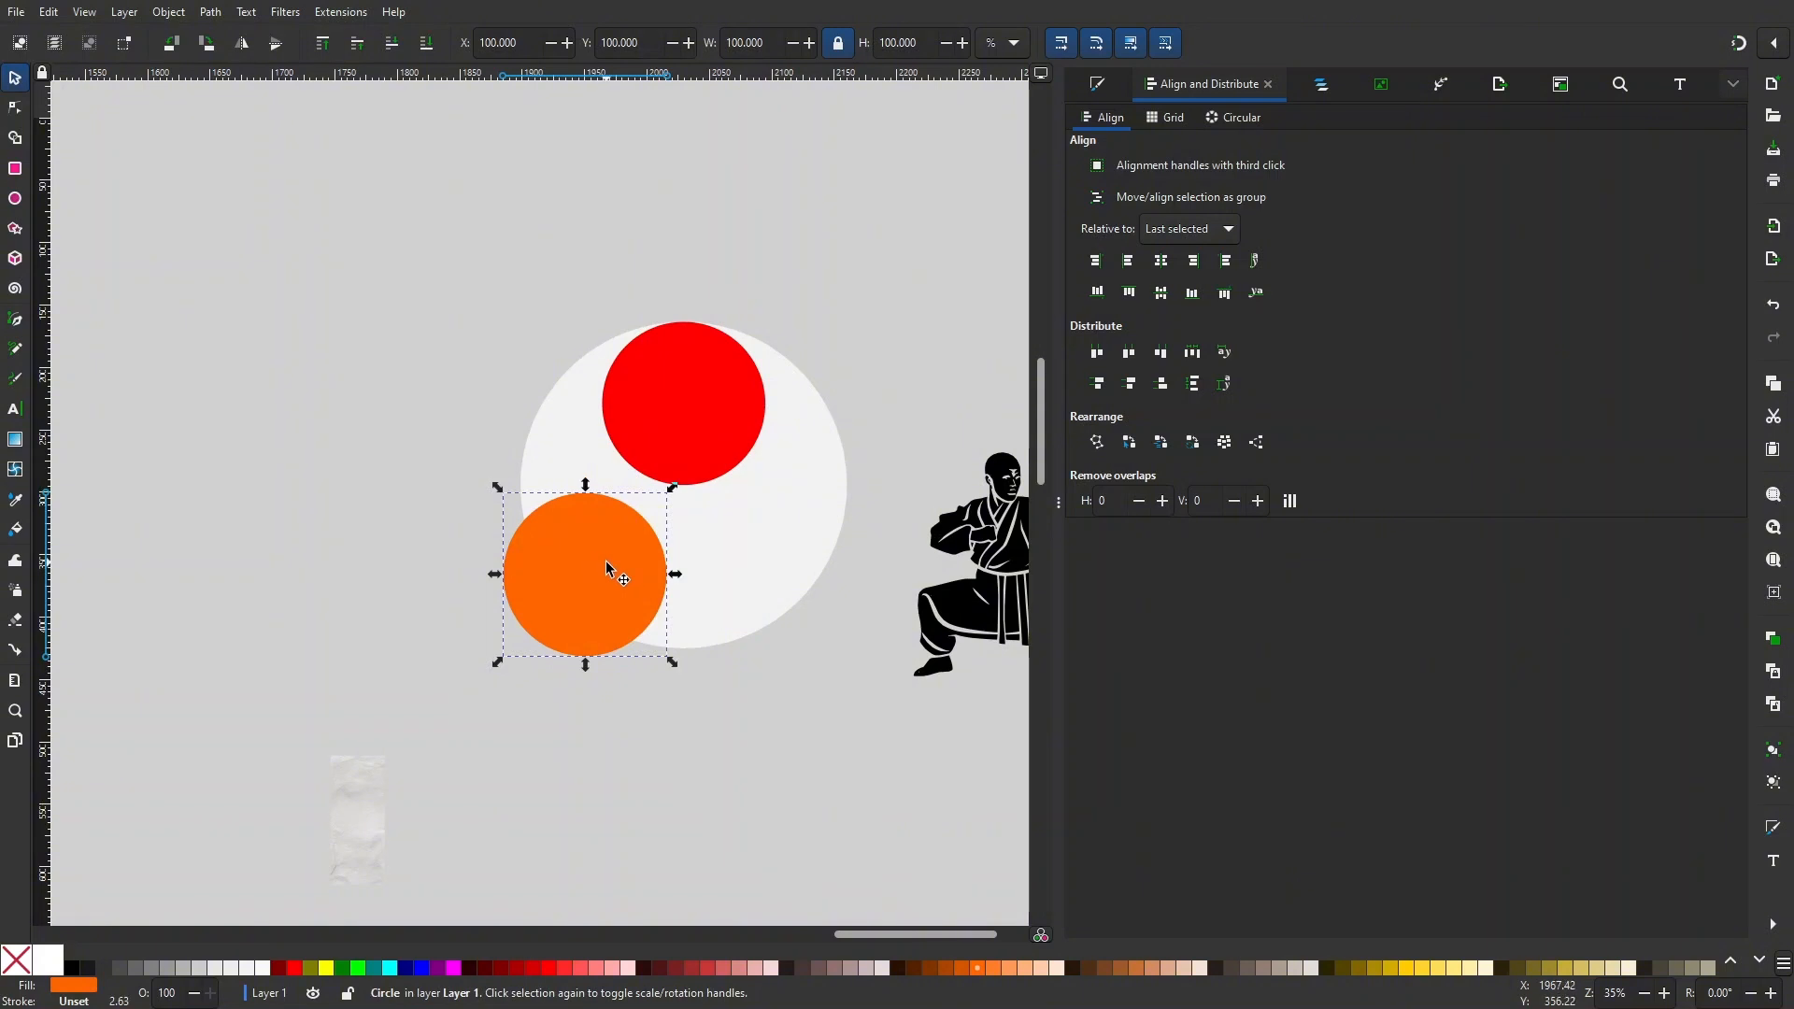
left_click(817, 514, "shift")
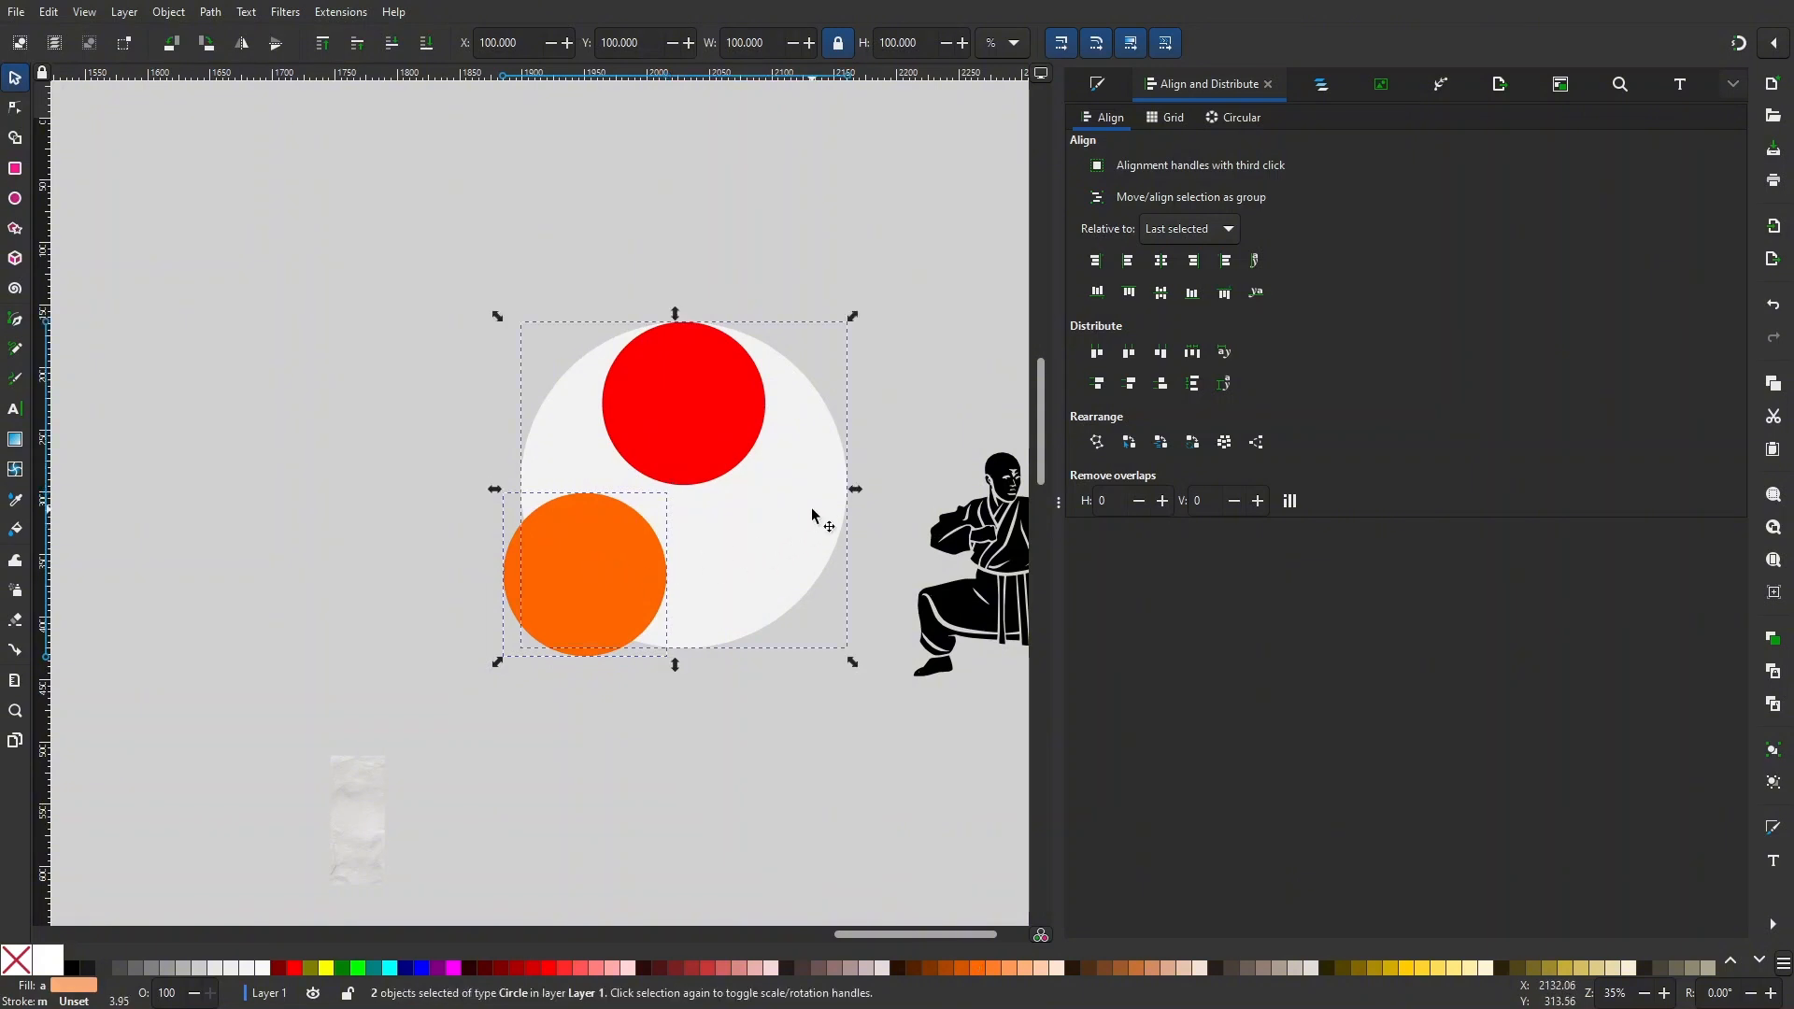
left_click(1162, 262)
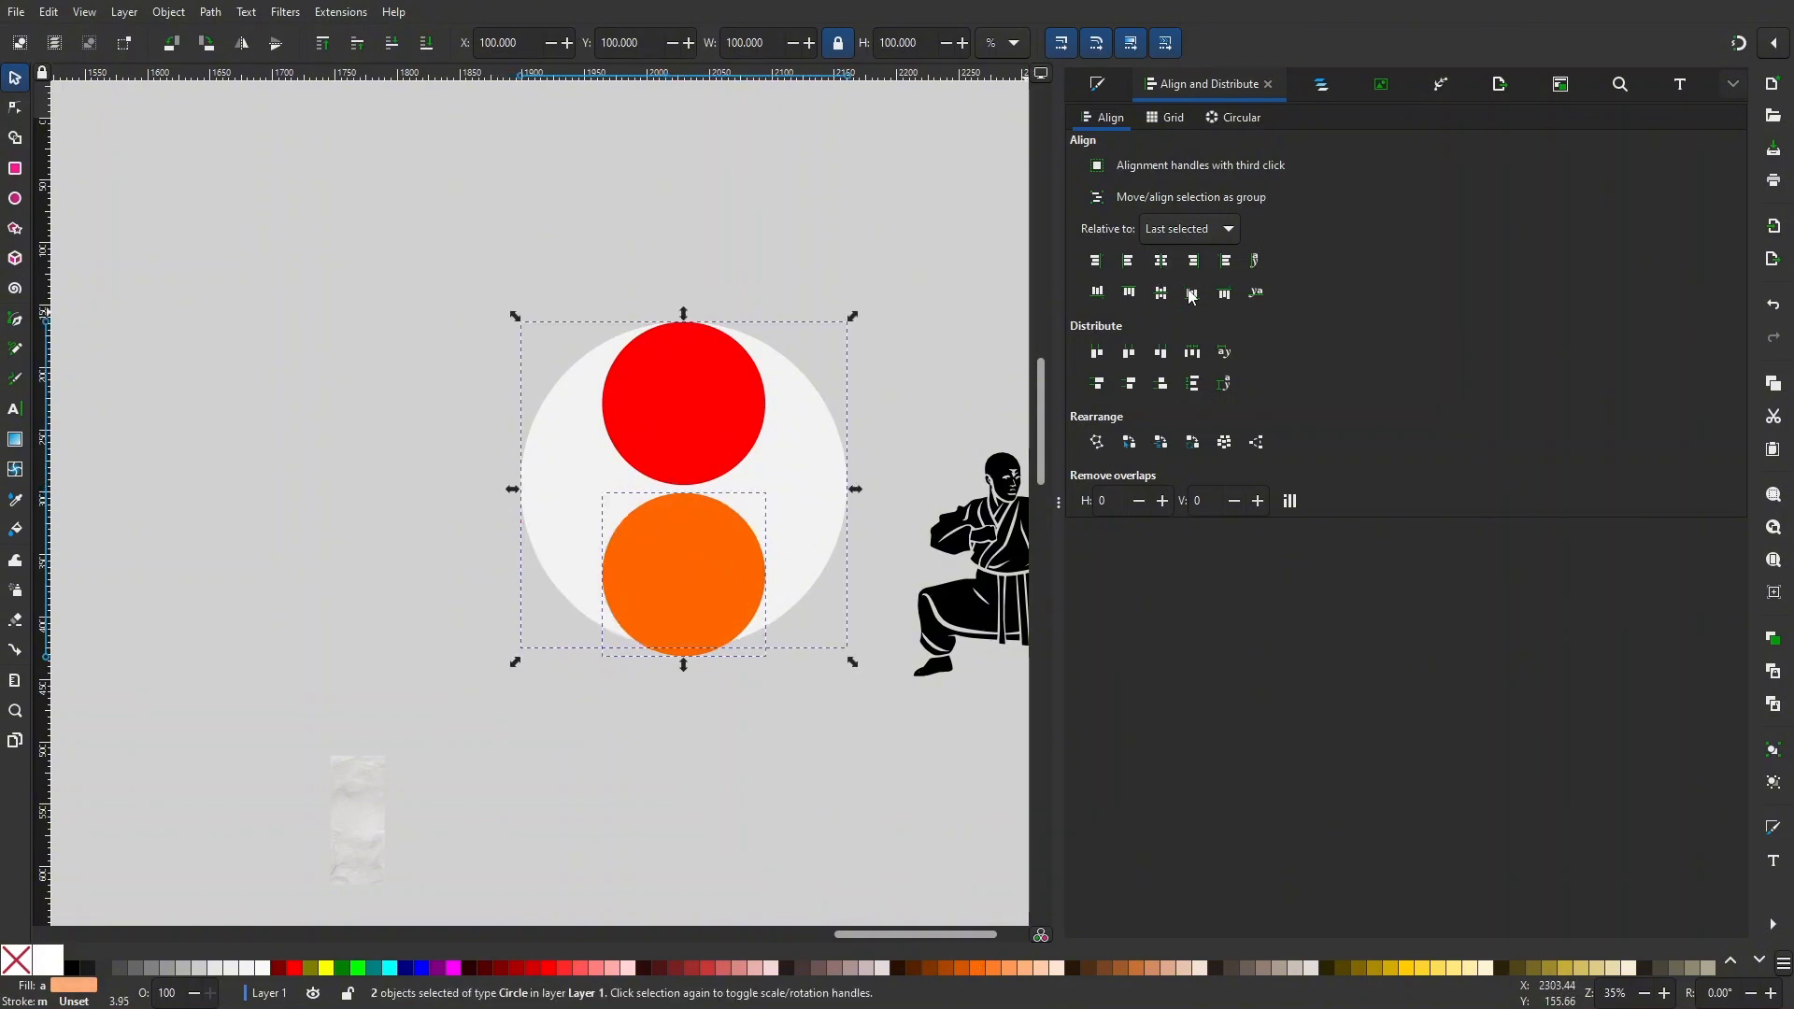
left_click(1193, 294)
left_click_drag(910, 304, 850, 308)
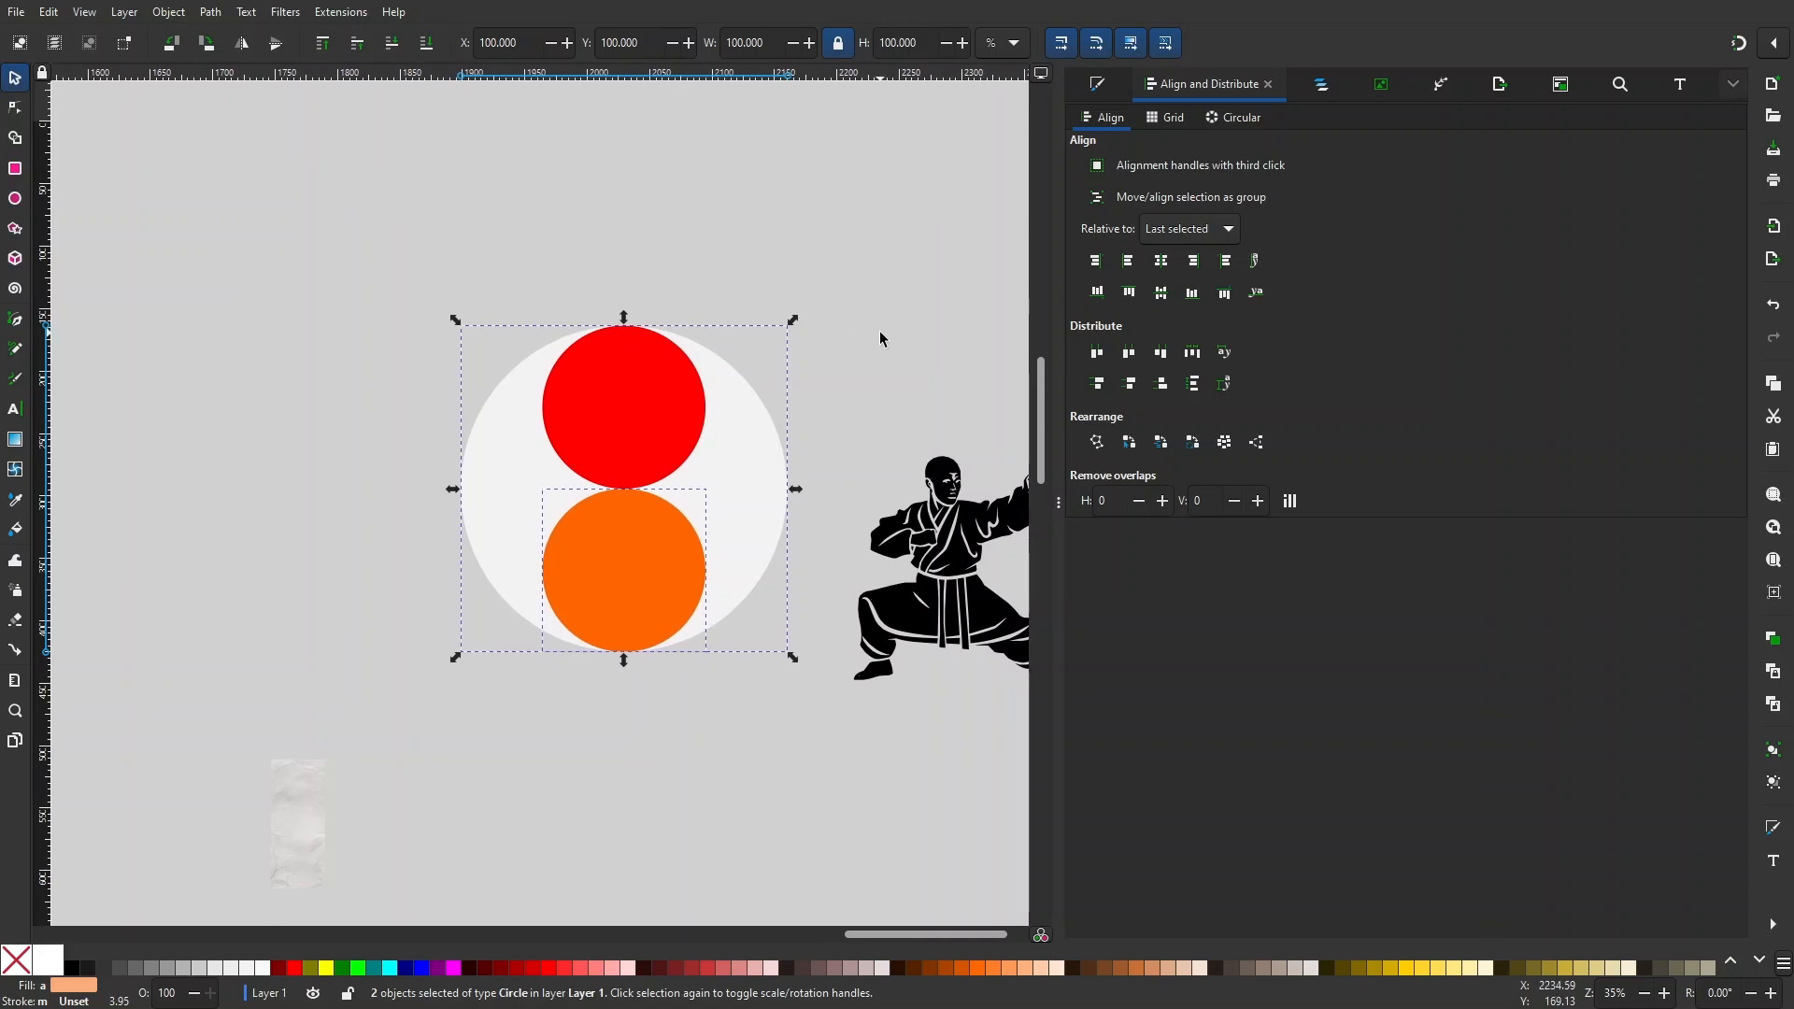
left_click(888, 339)
- Draw a blue upright rectangle about 433 × 979 px beside the large light circle, on the side away from the monk
scroll(751, 341, "up", 1)
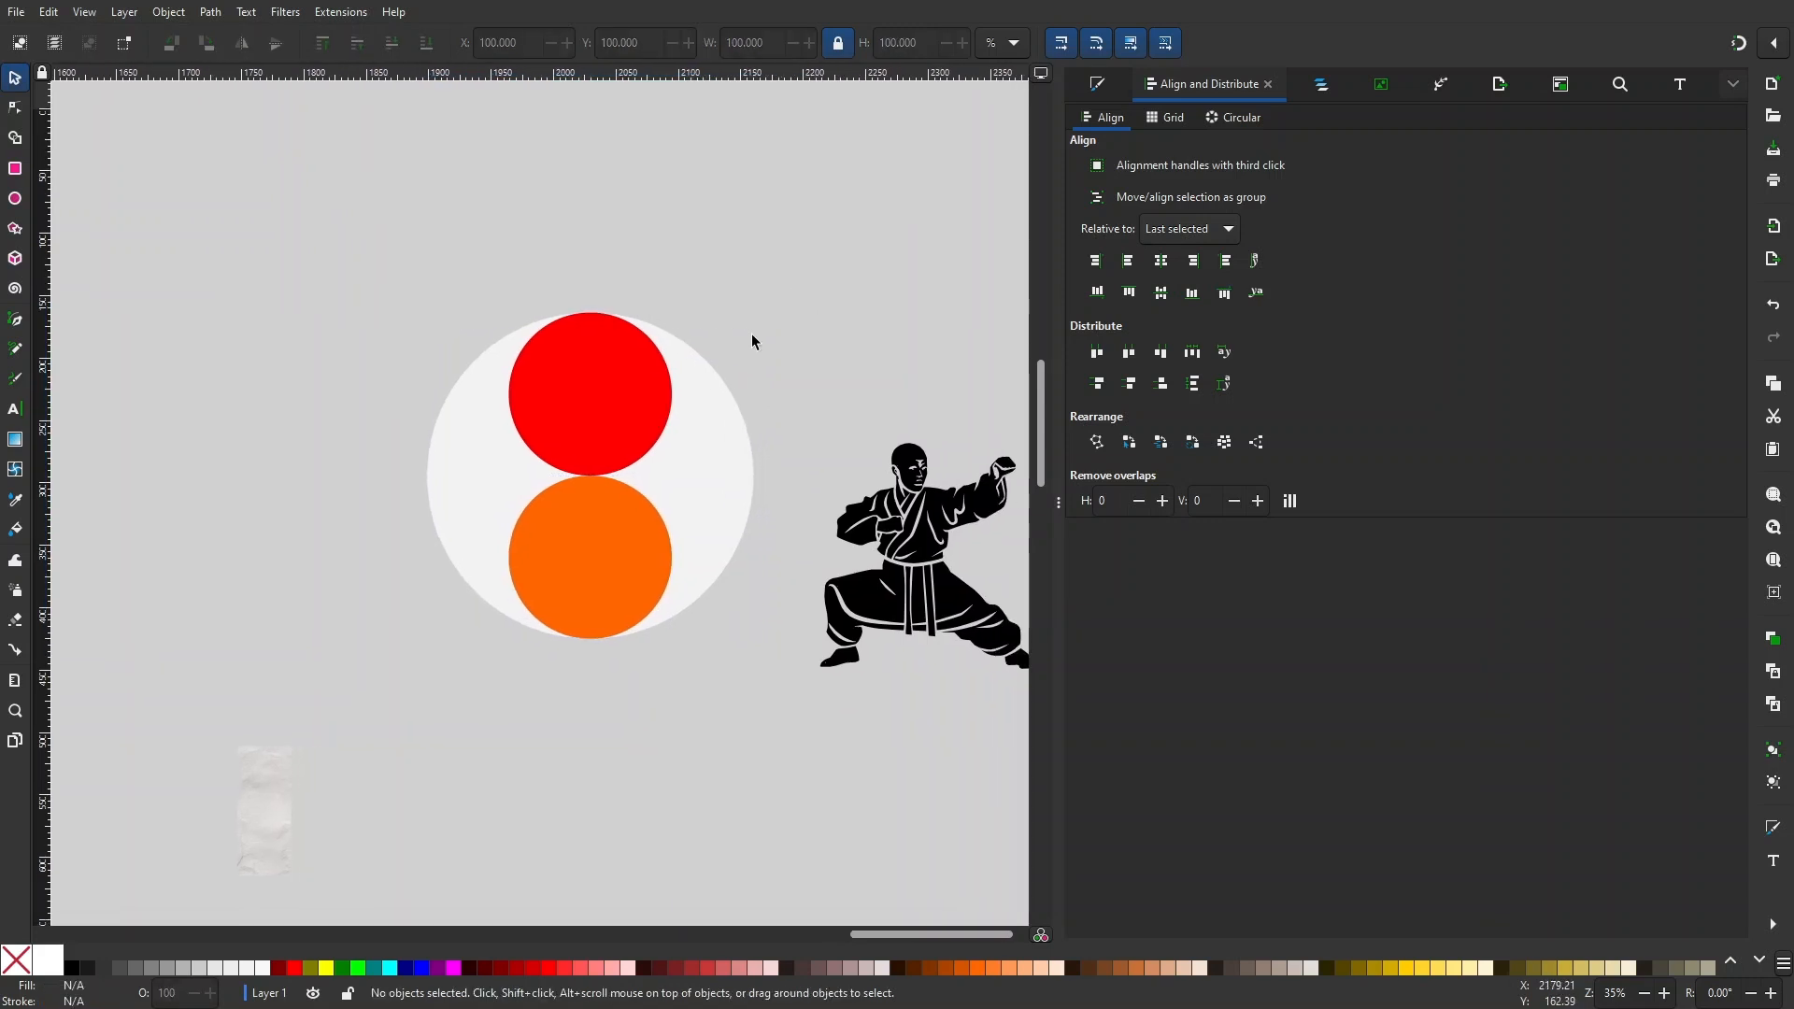
scroll(614, 361, "down", 2)
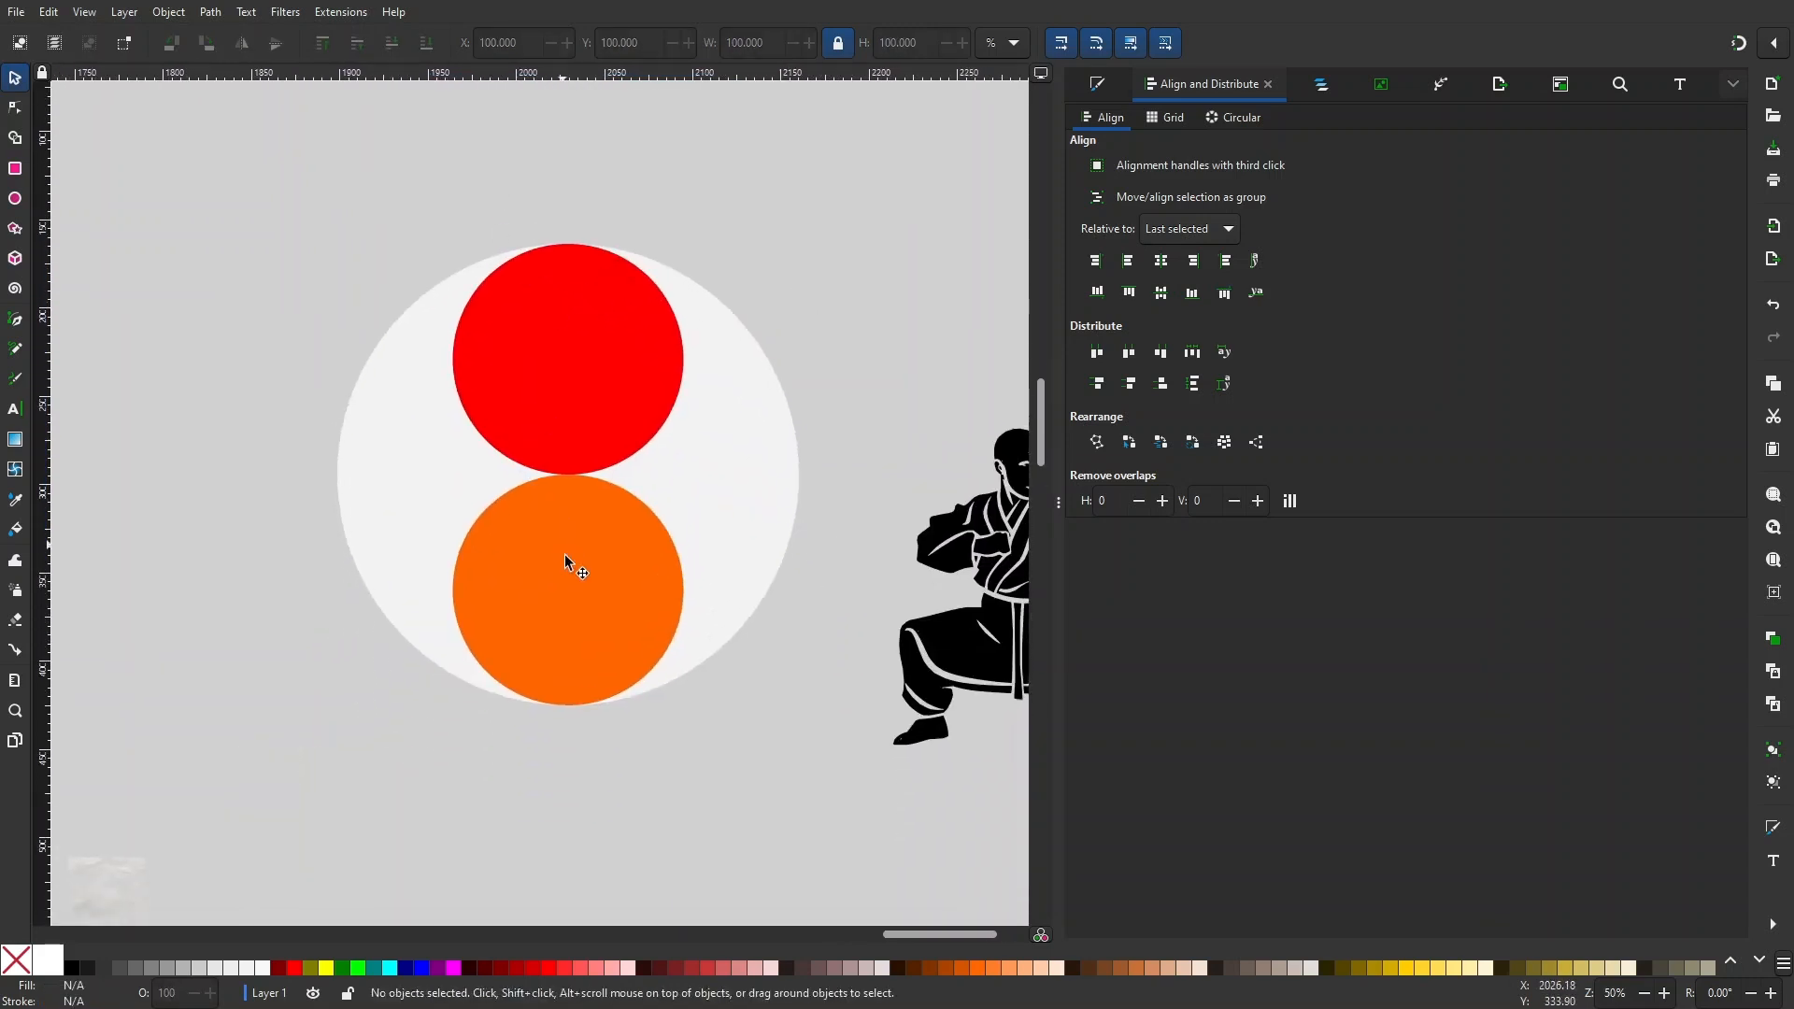
scroll(564, 328, "up", 1)
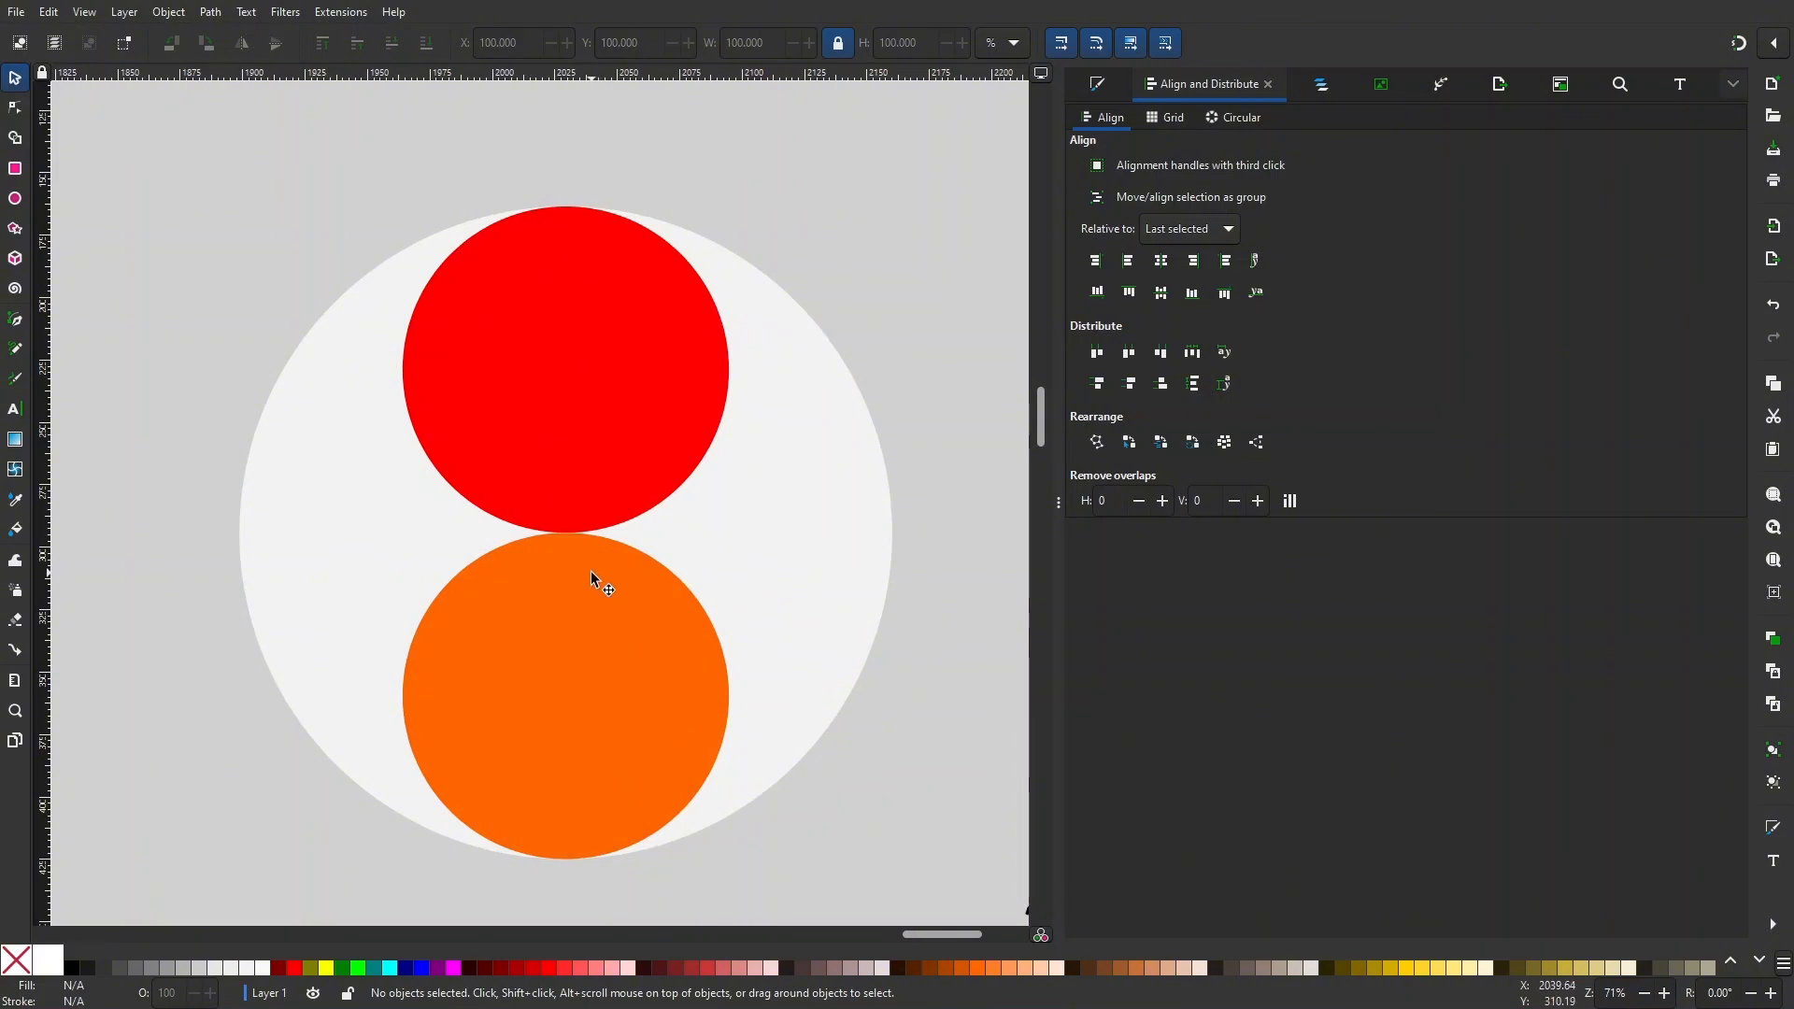
scroll(590, 565, "down", 2)
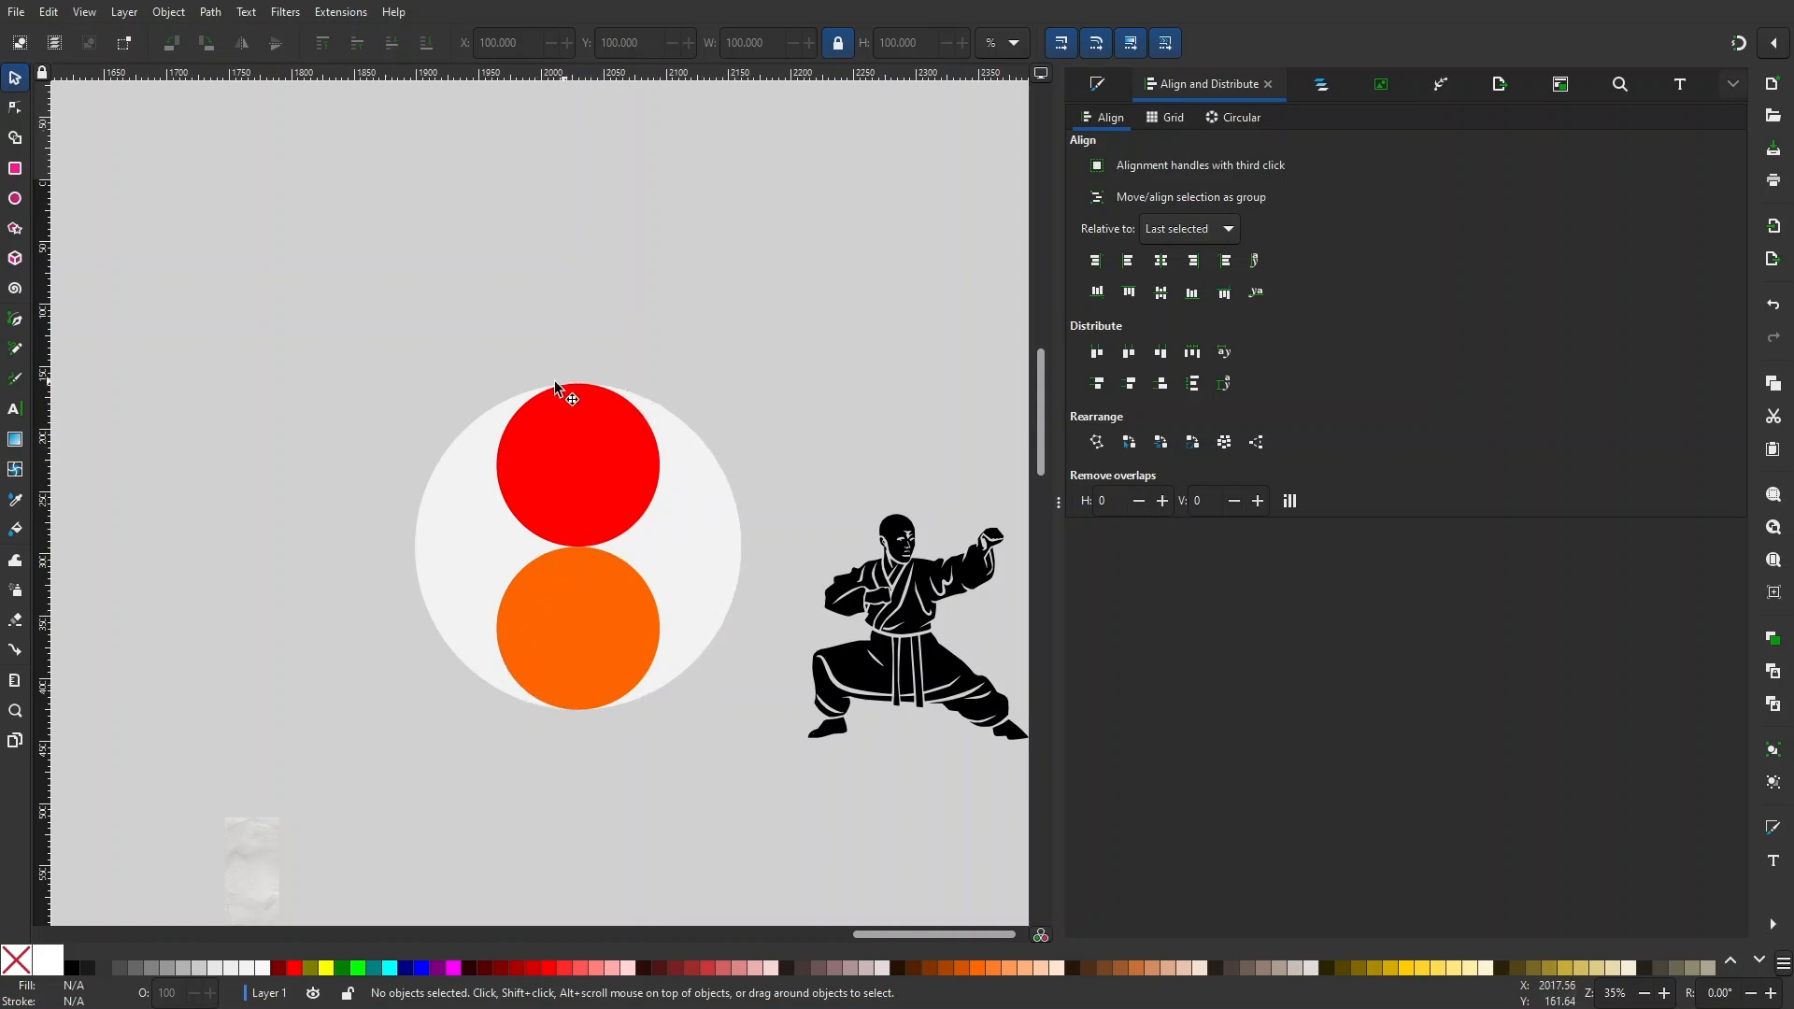
left_click_drag(603, 580, 587, 554)
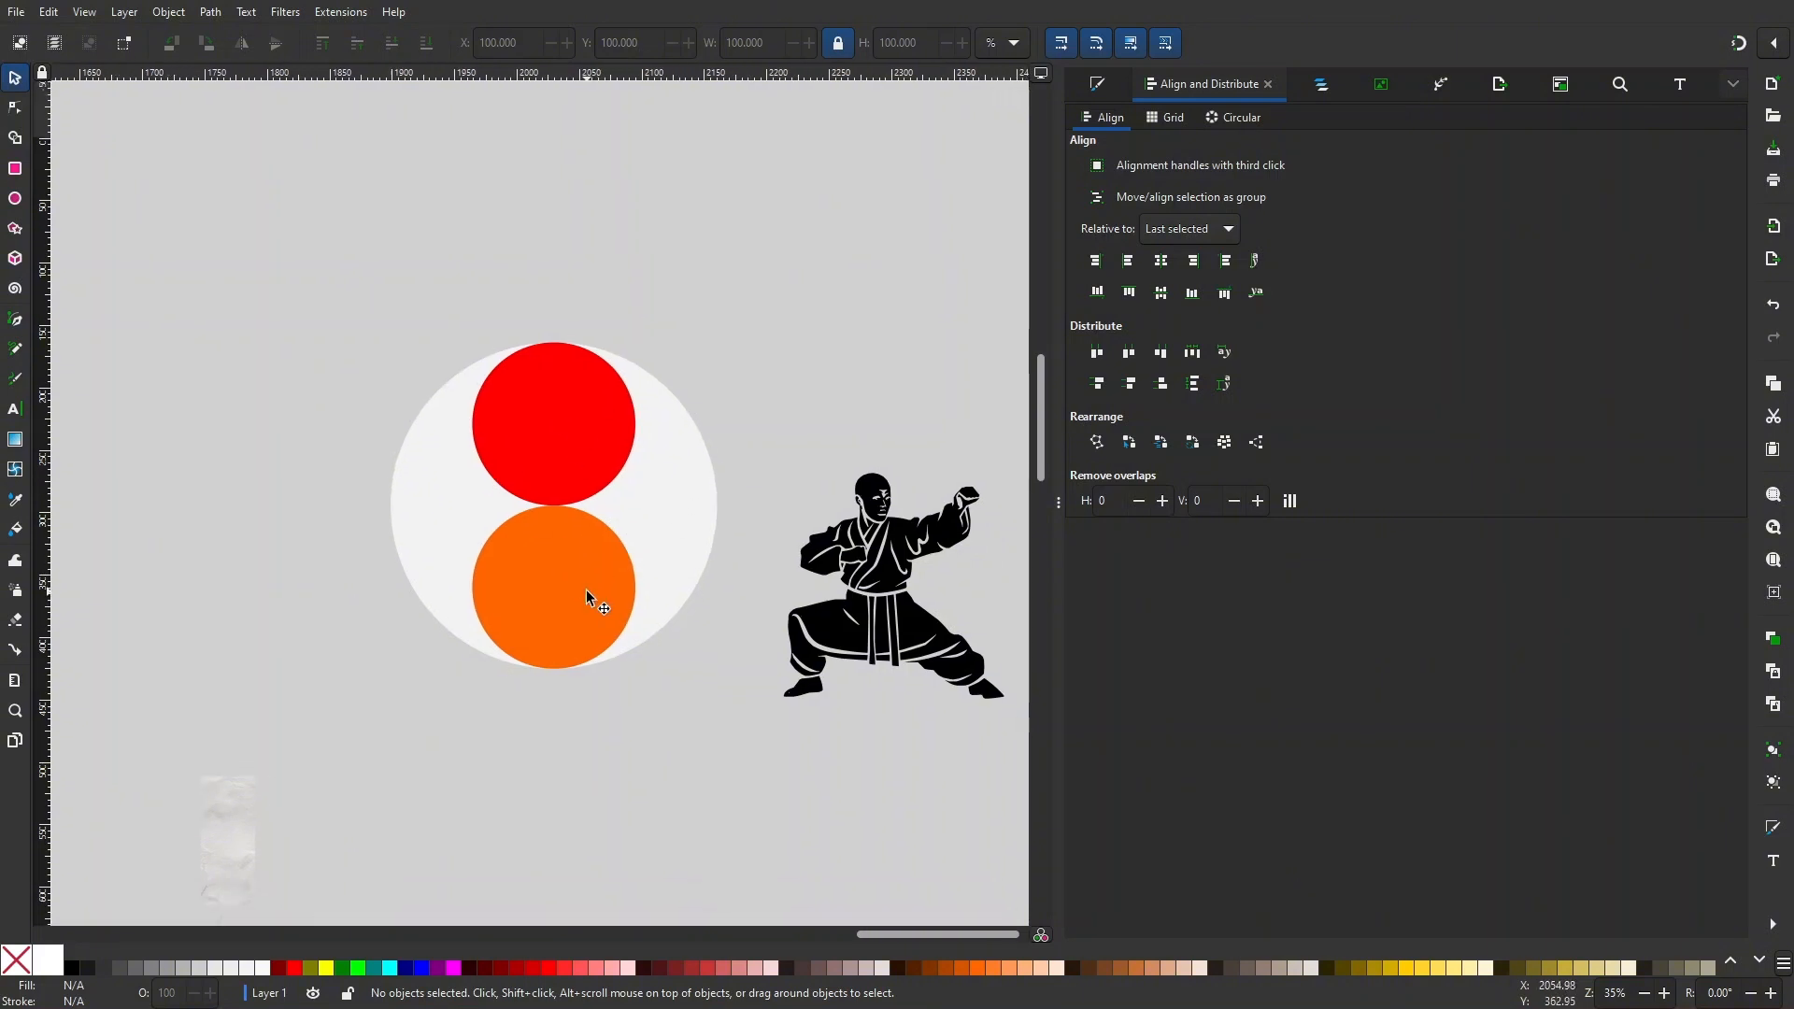
left_click(16, 170)
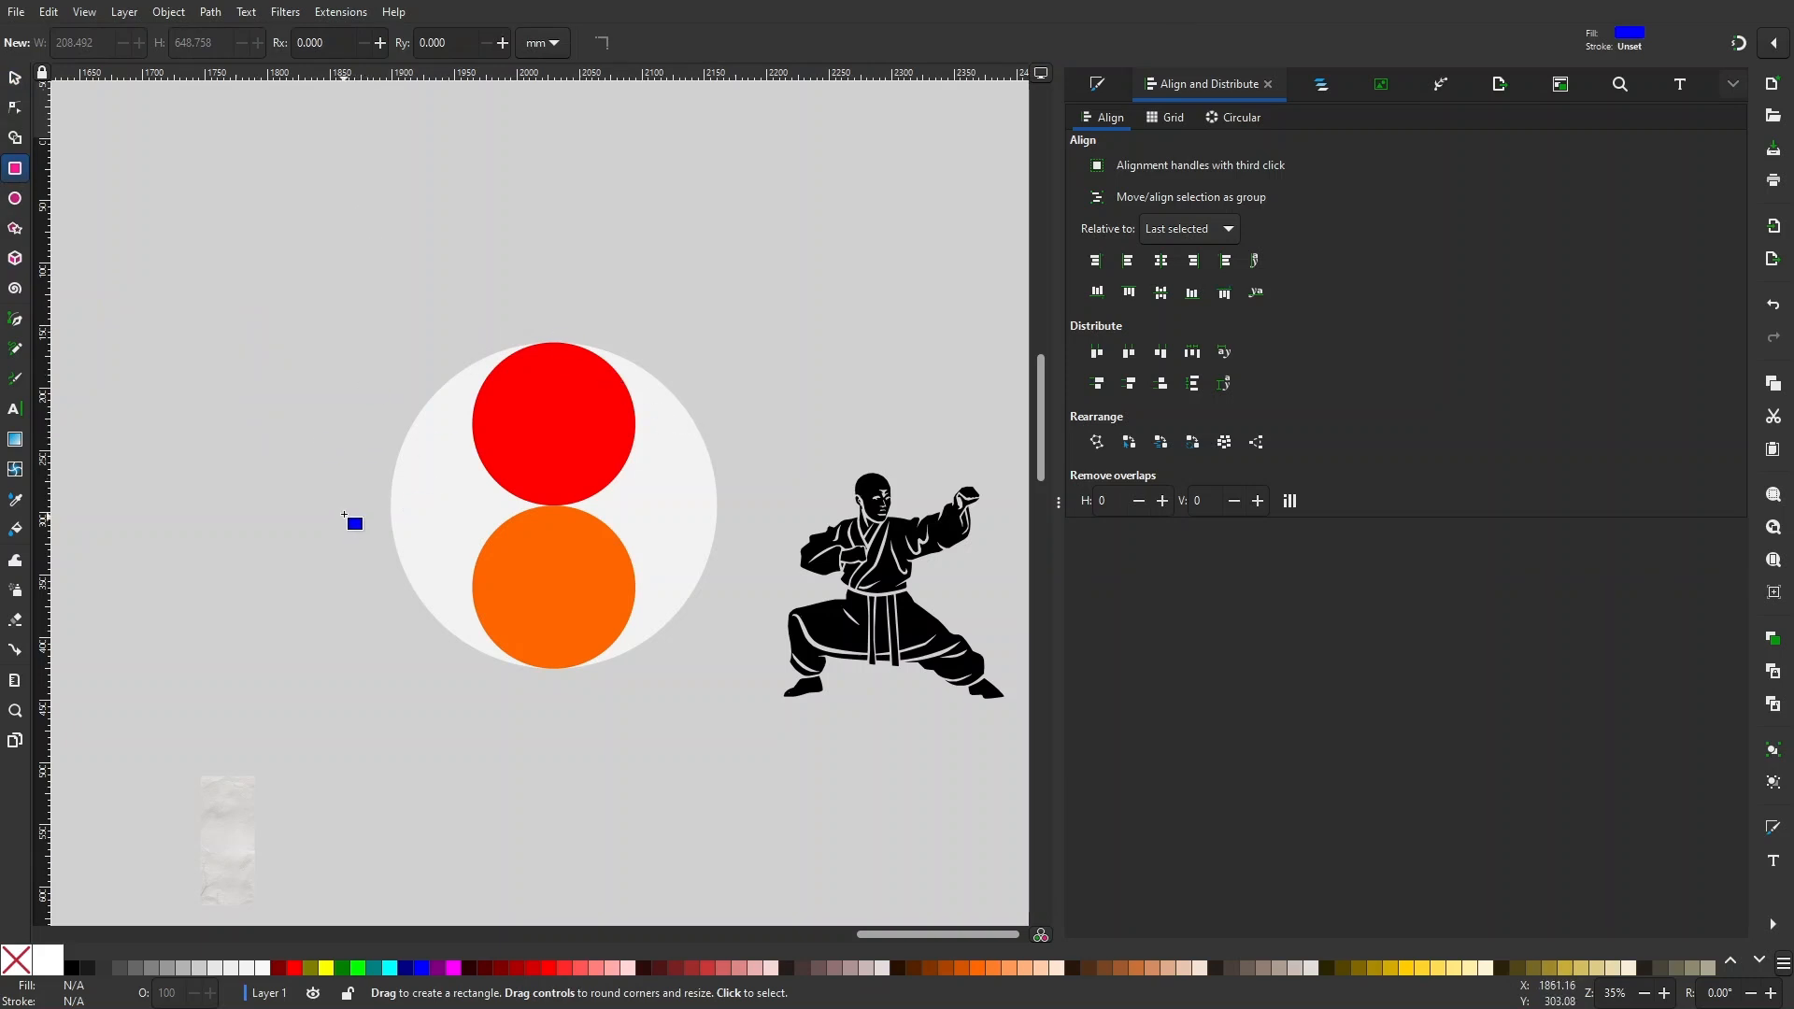
left_click_drag(224, 364, 369, 688)
key("s")
- Switch the size units to px and select the large light circle's width value for reuse
left_click(429, 513)
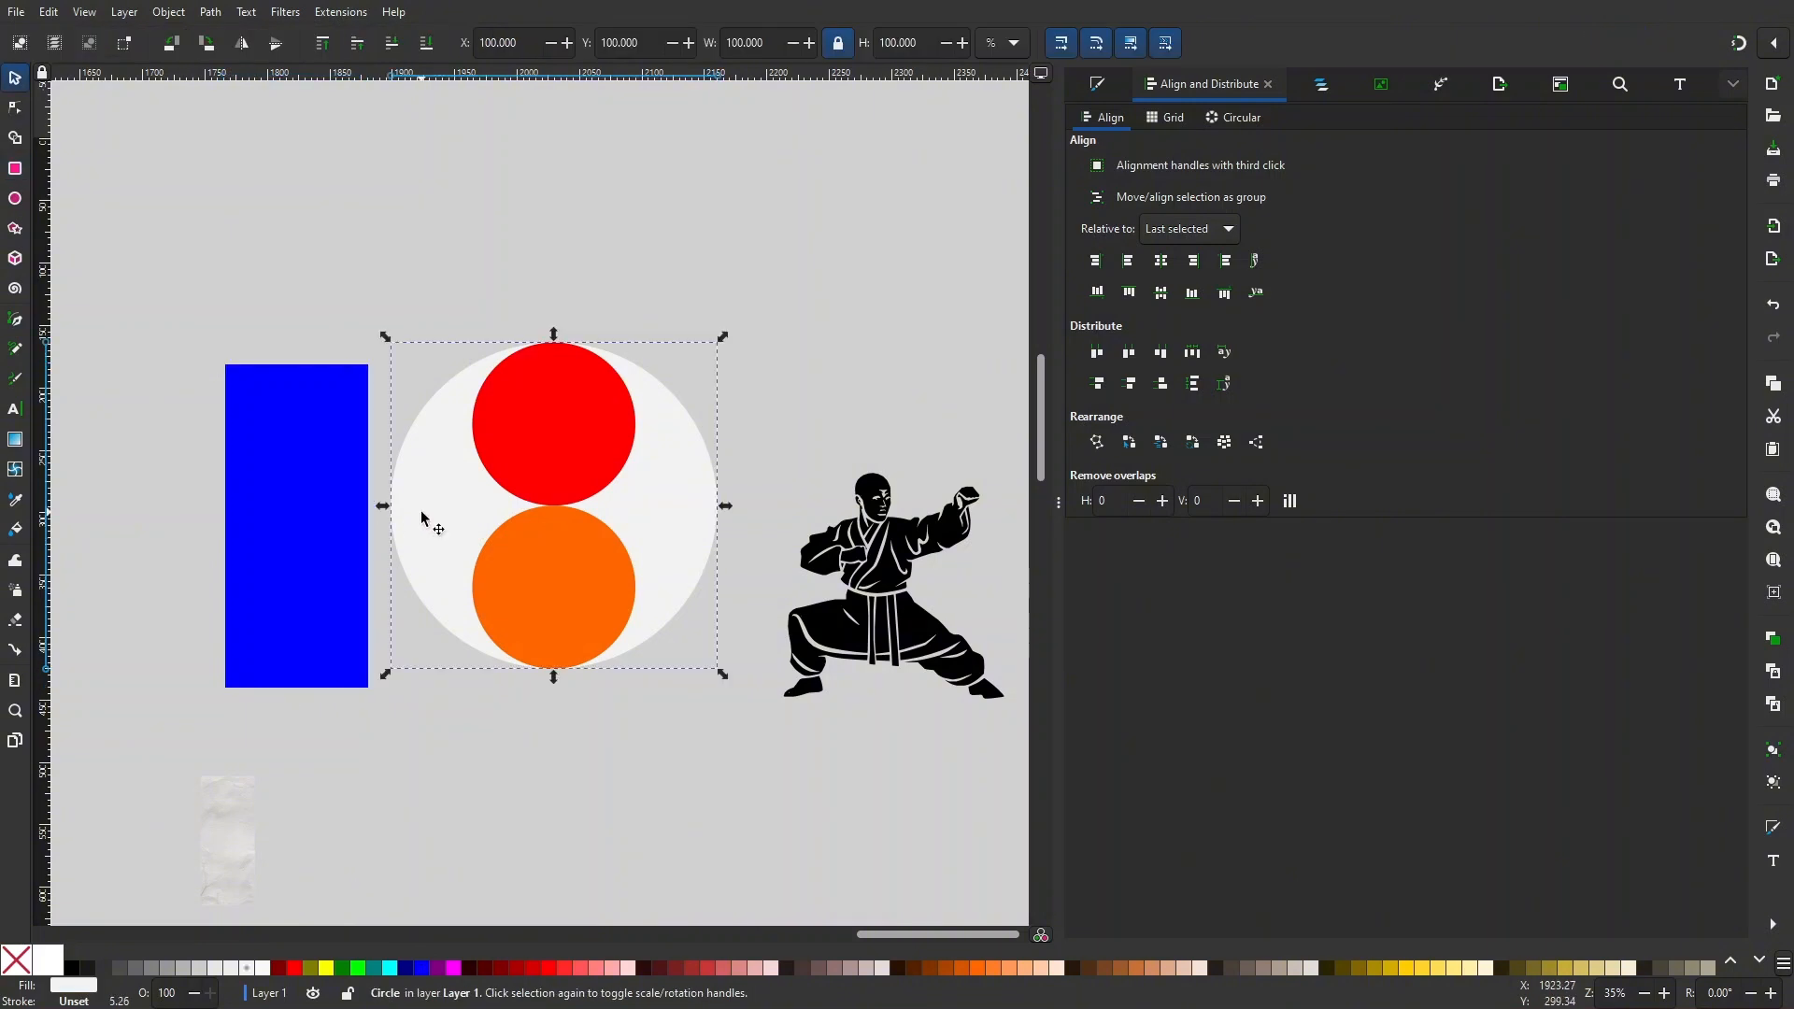
left_click(995, 47)
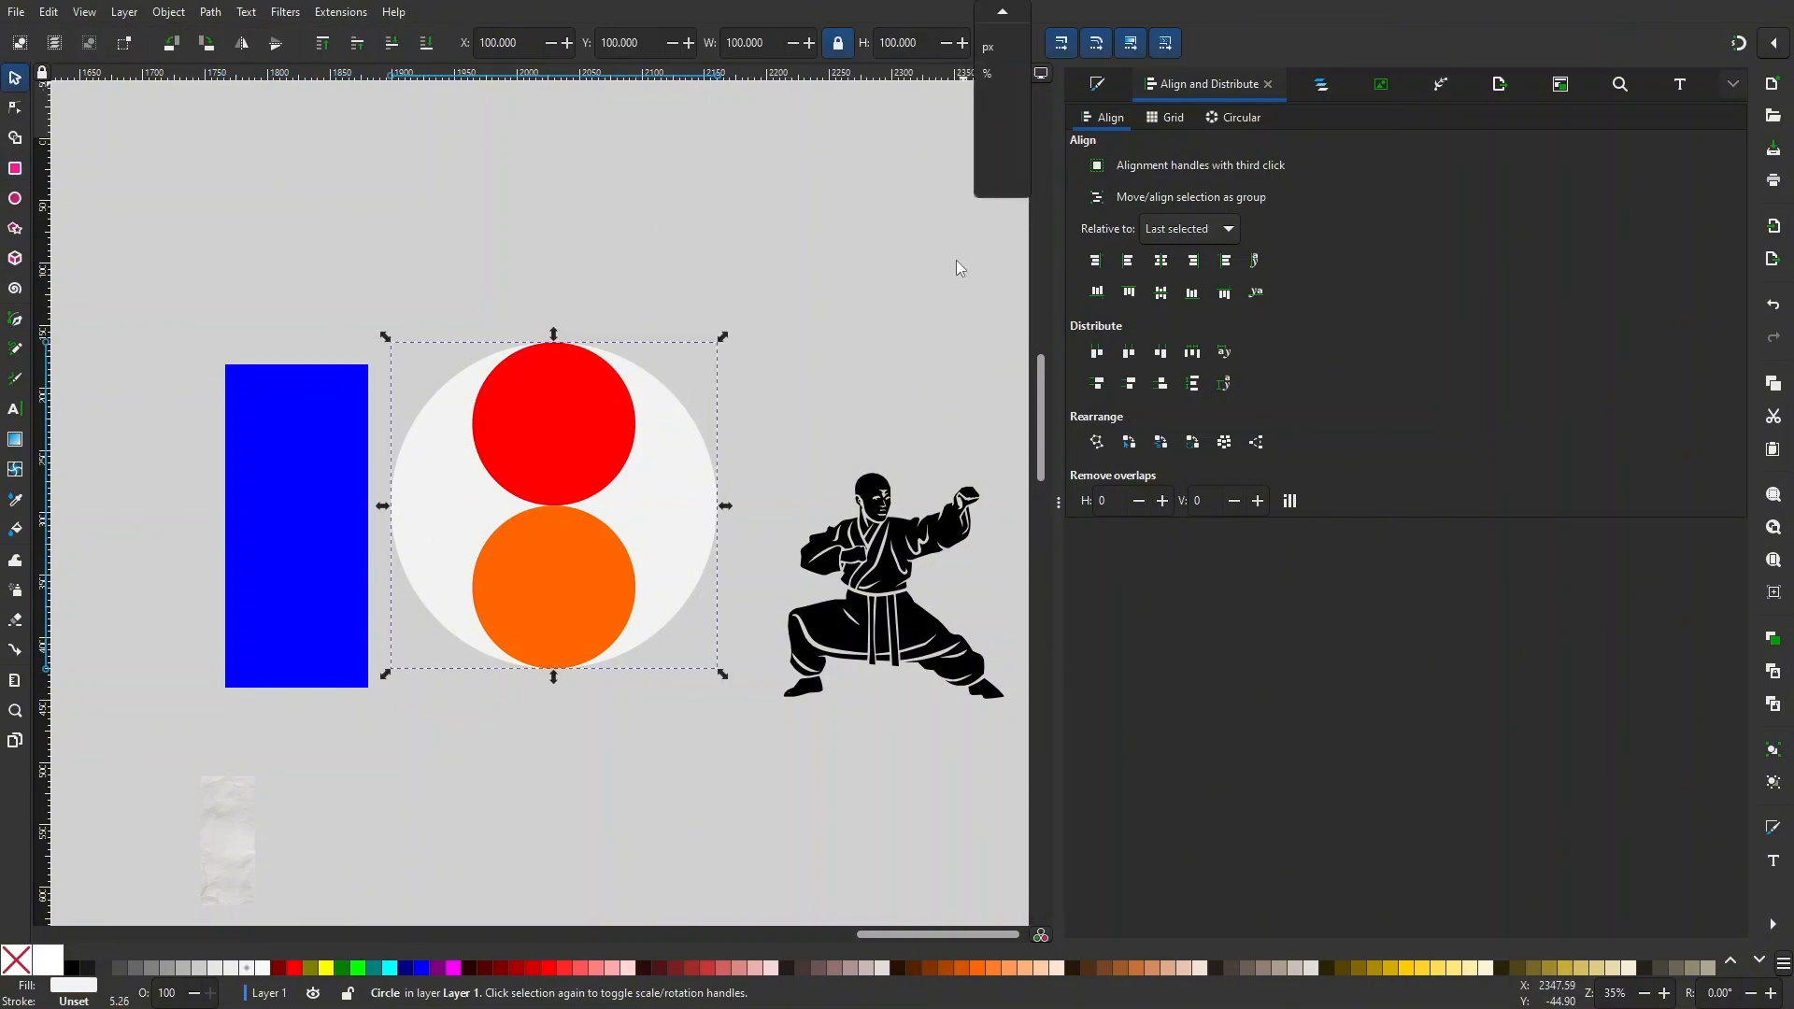
left_click(989, 47)
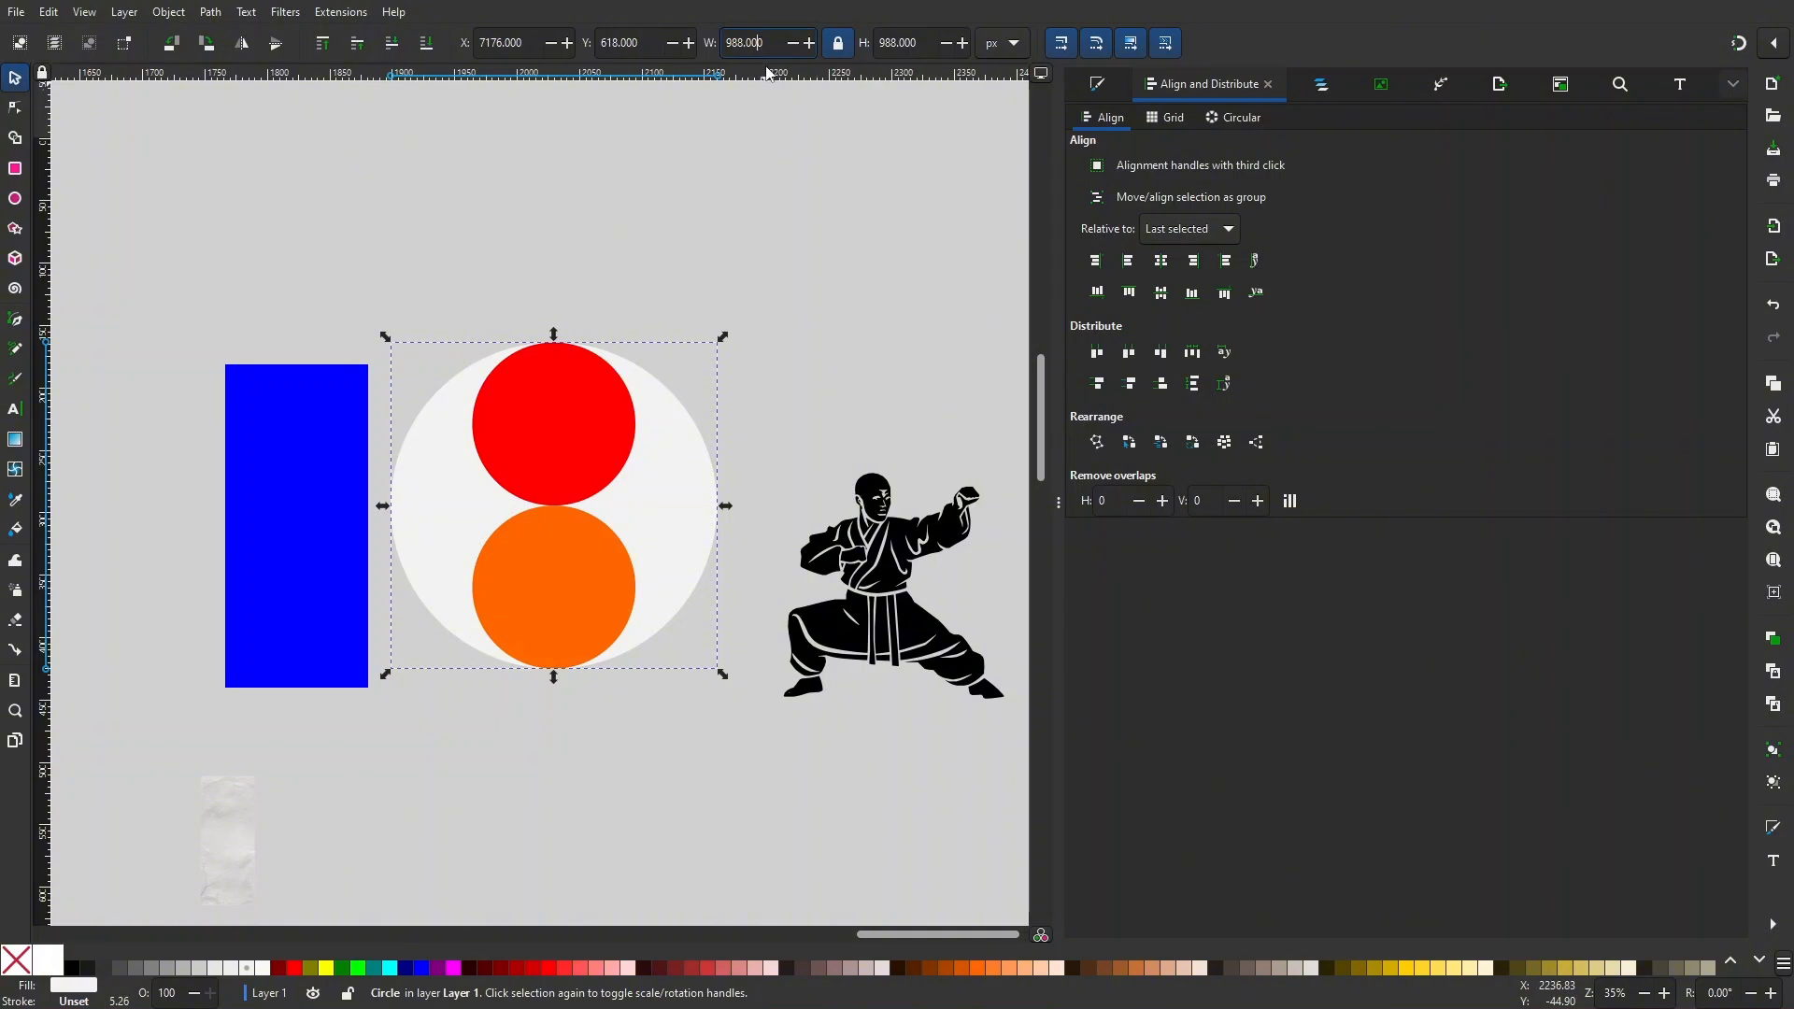
key("ctrl+a")
- Set the blue rectangle's height and width to 988 px, with the proportions unlocked for the width
left_click(361, 414)
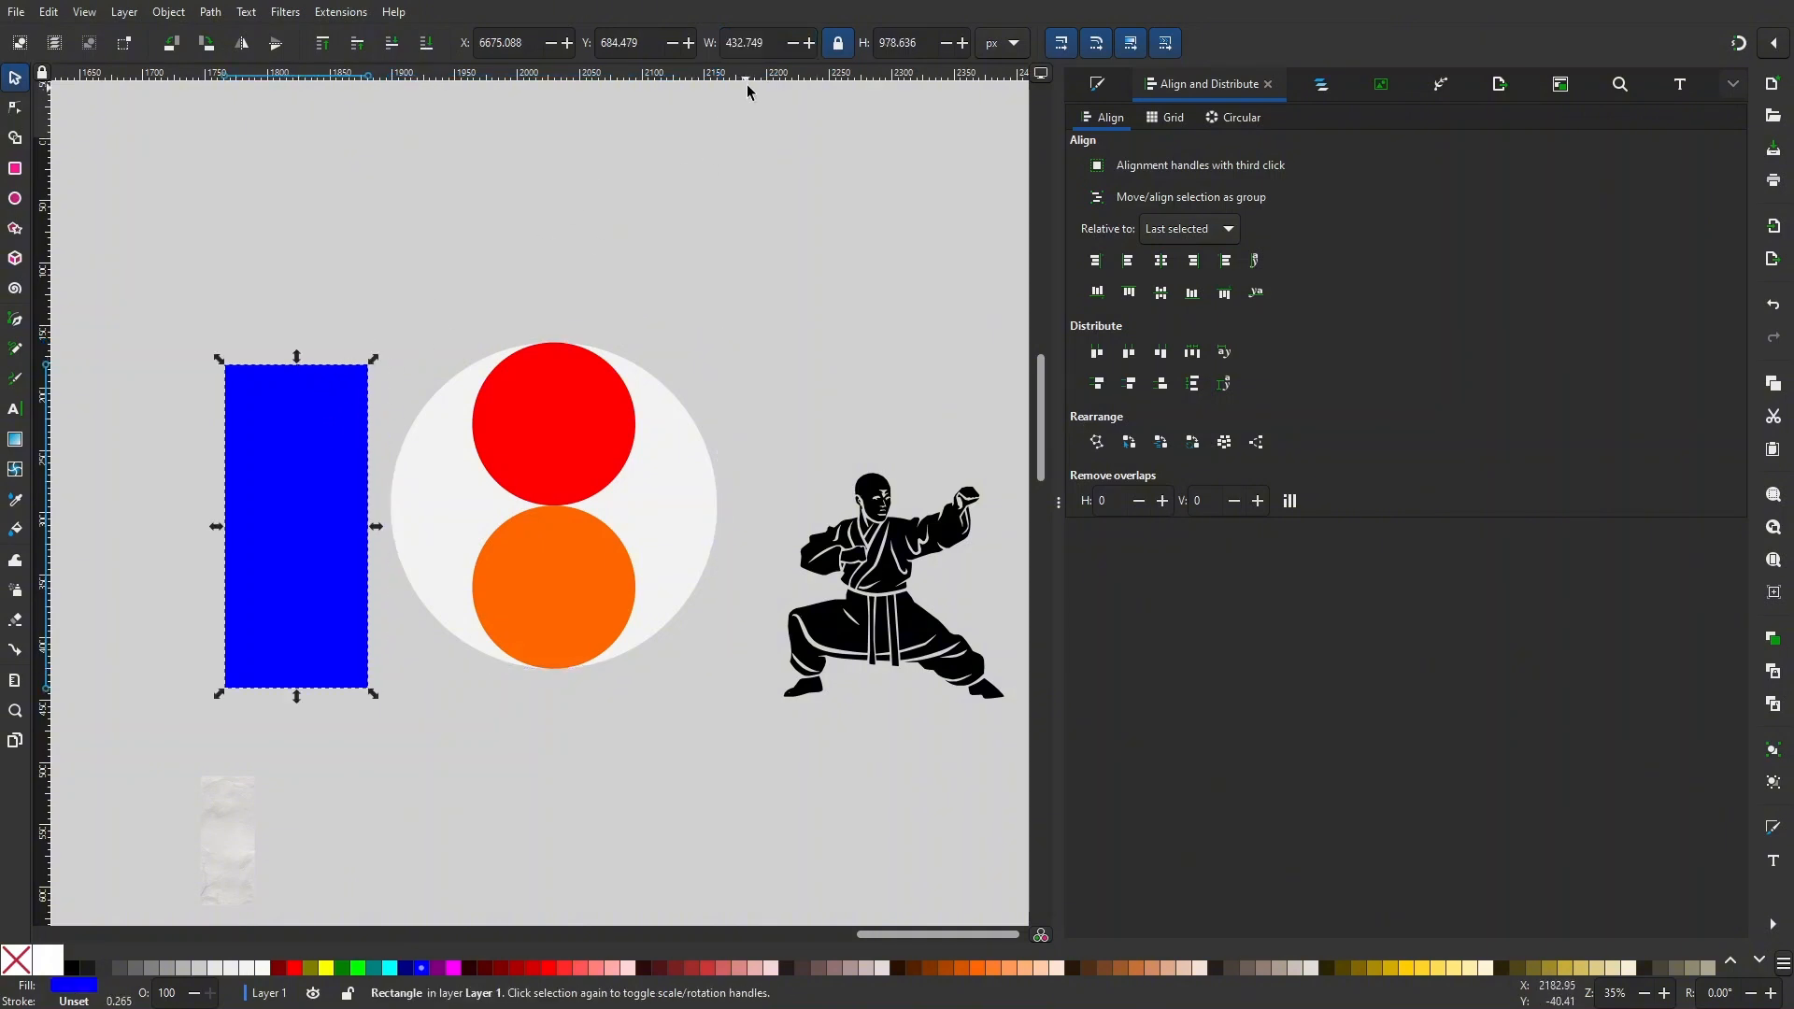
left_click_drag(927, 53, 870, 50)
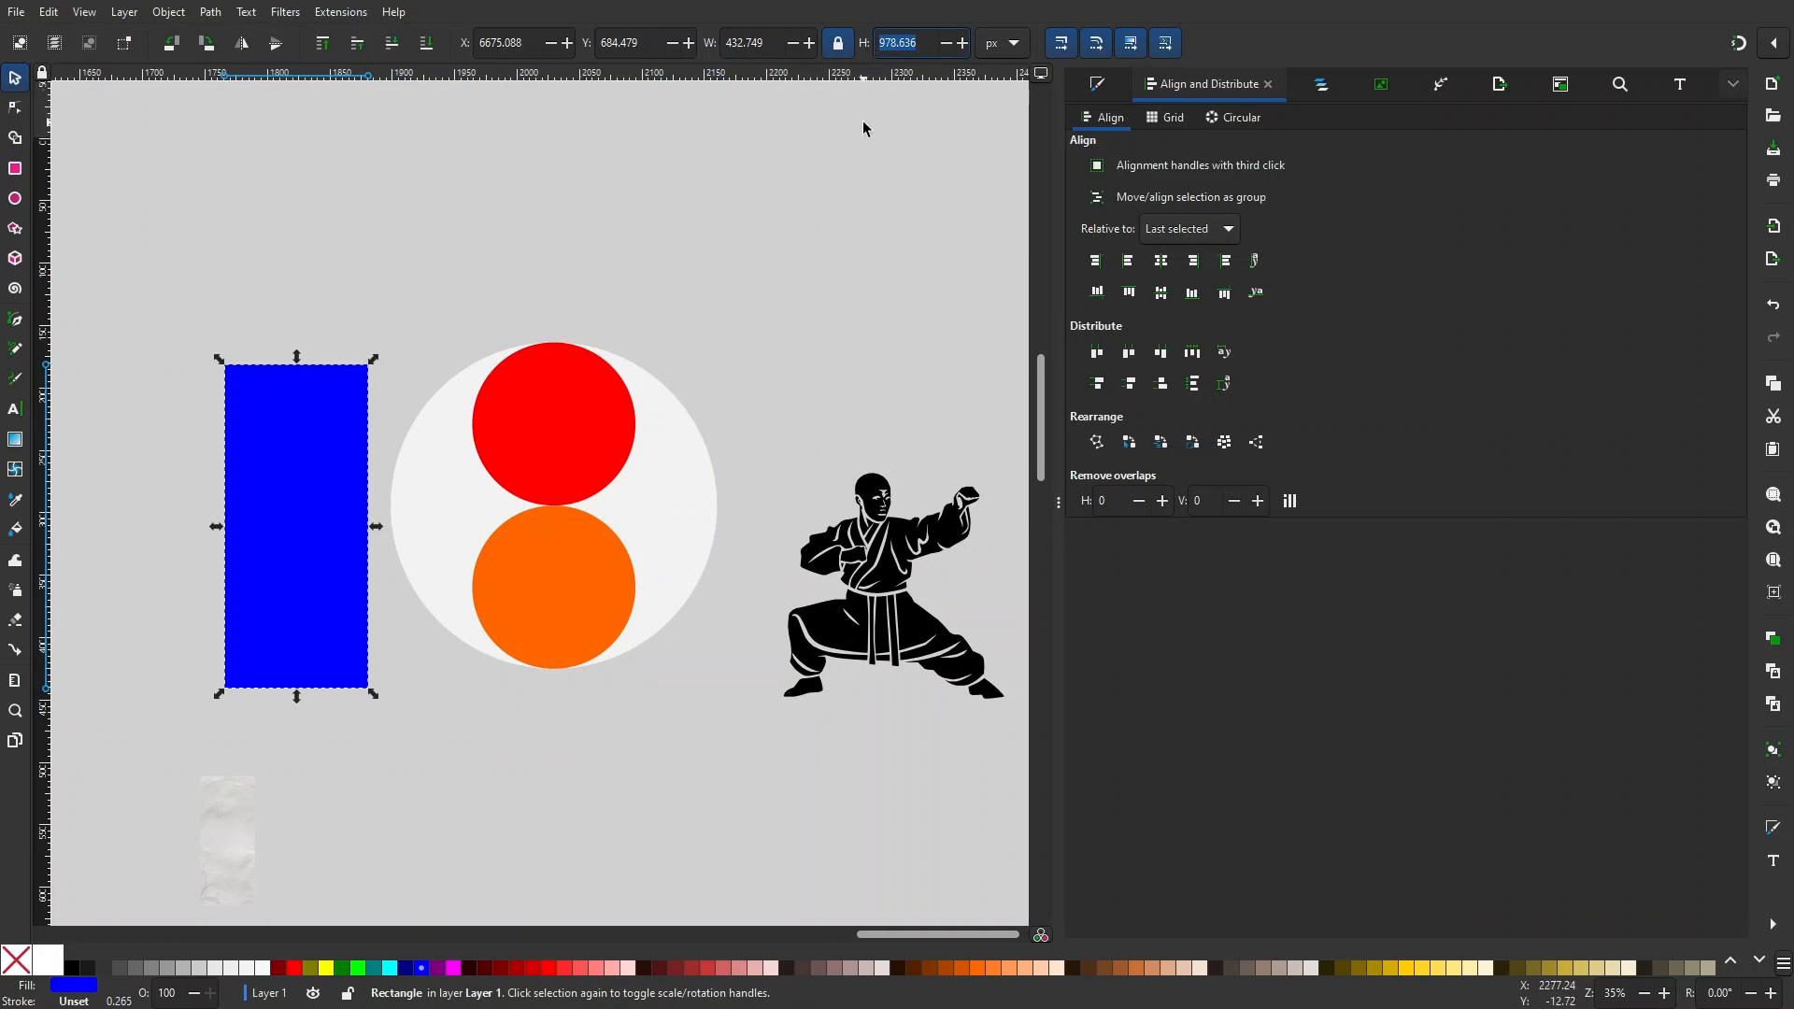
type("988.000")
left_click(837, 43)
left_click(755, 42)
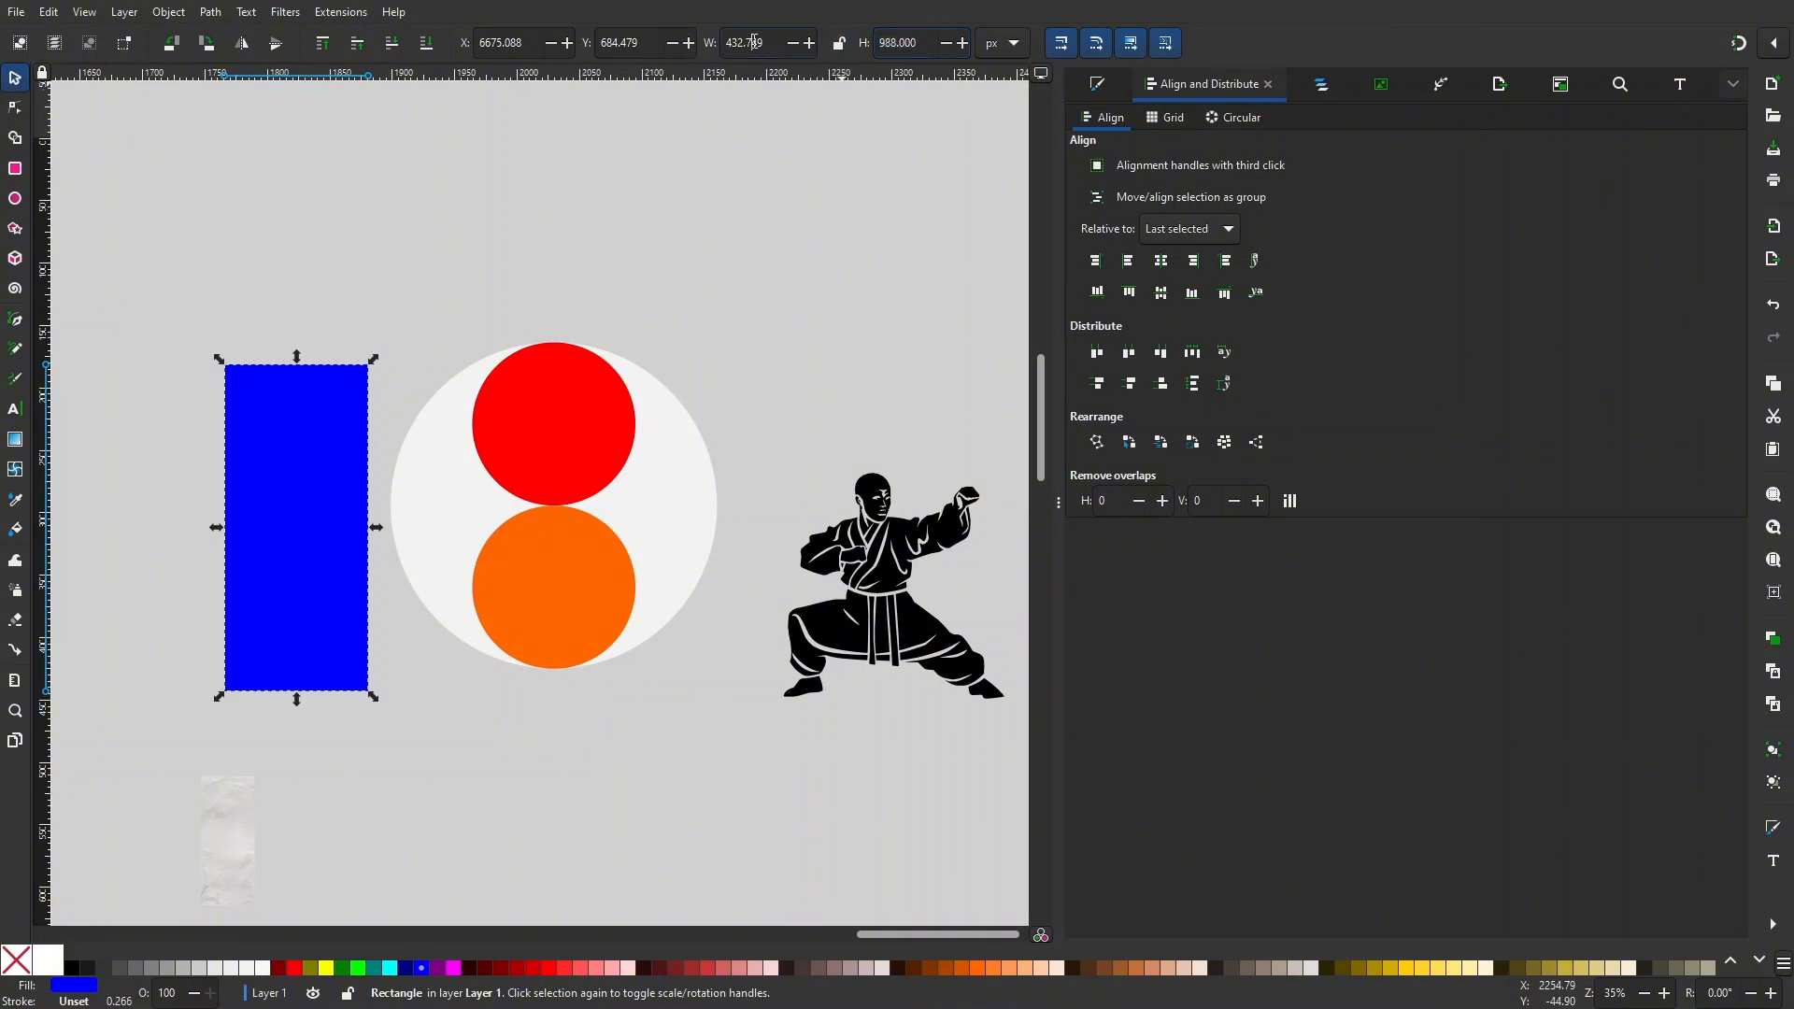
key("Return")
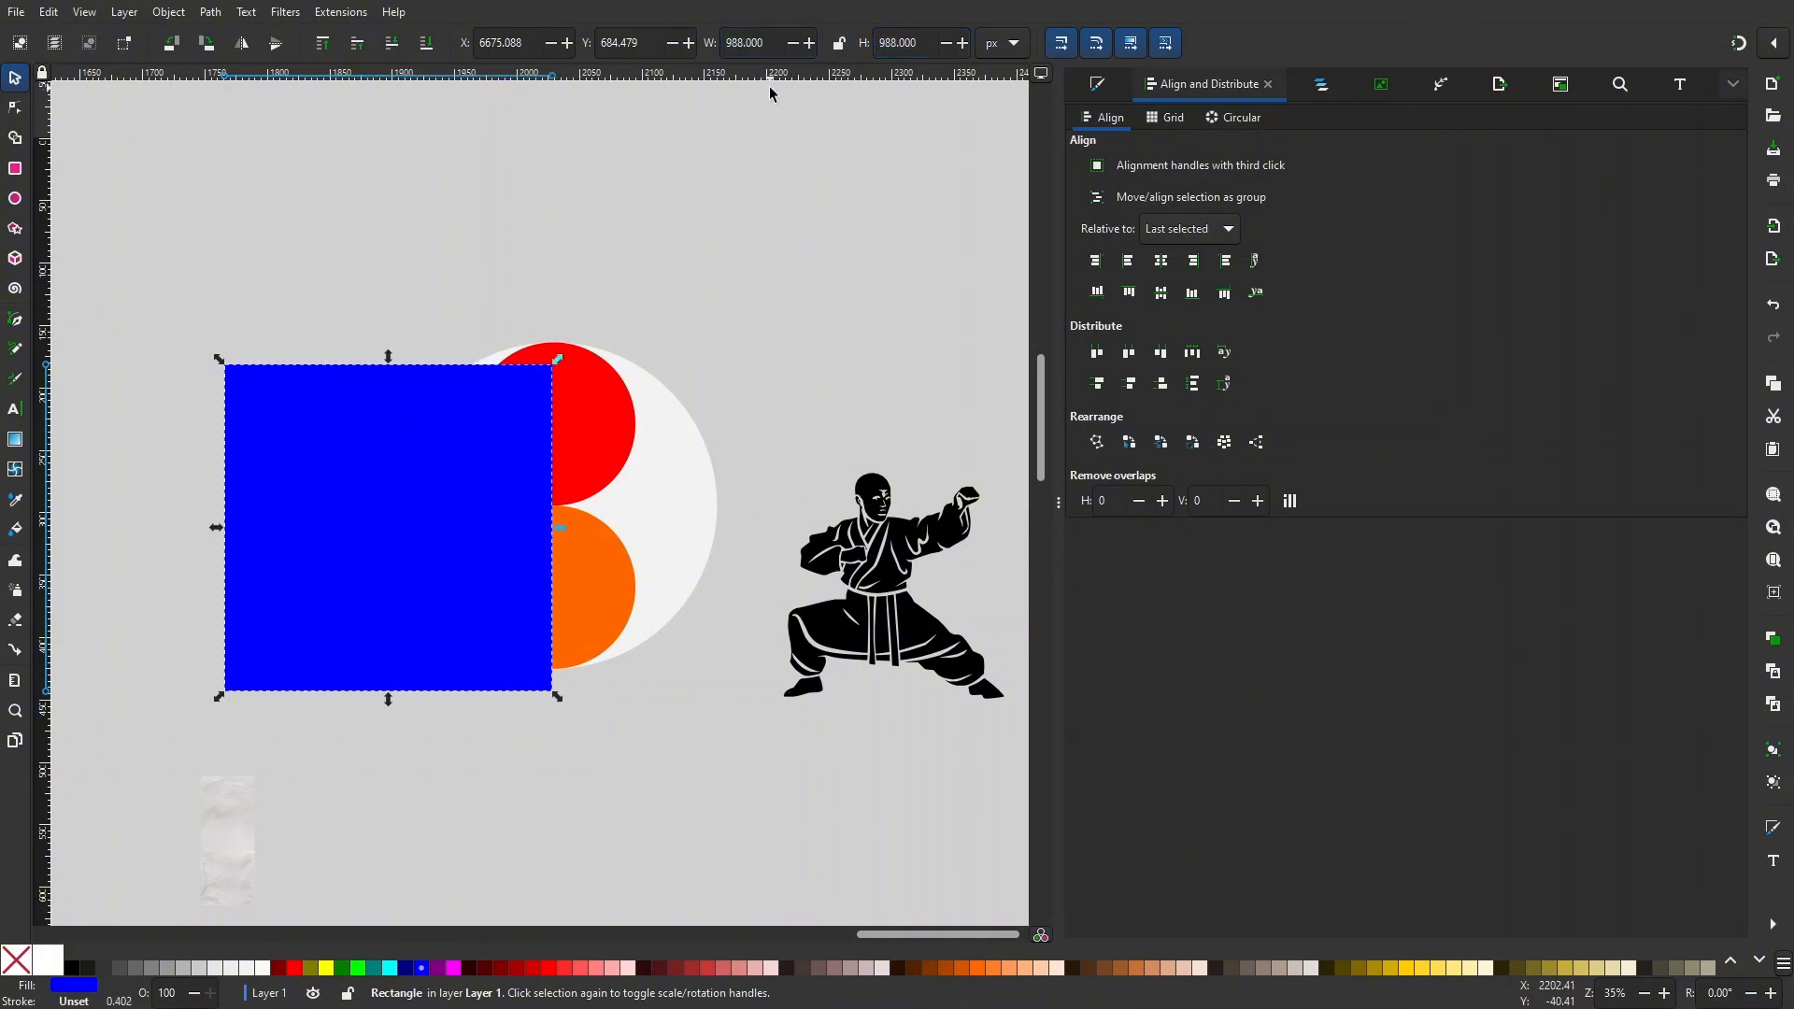
- Move the blue square level with the large light circle and switch the size units to percent
mouse_move(426, 545)
left_mouse_down()
mouse_move(394, 513)
mouse_move(414, 552)
left_mouse_up()
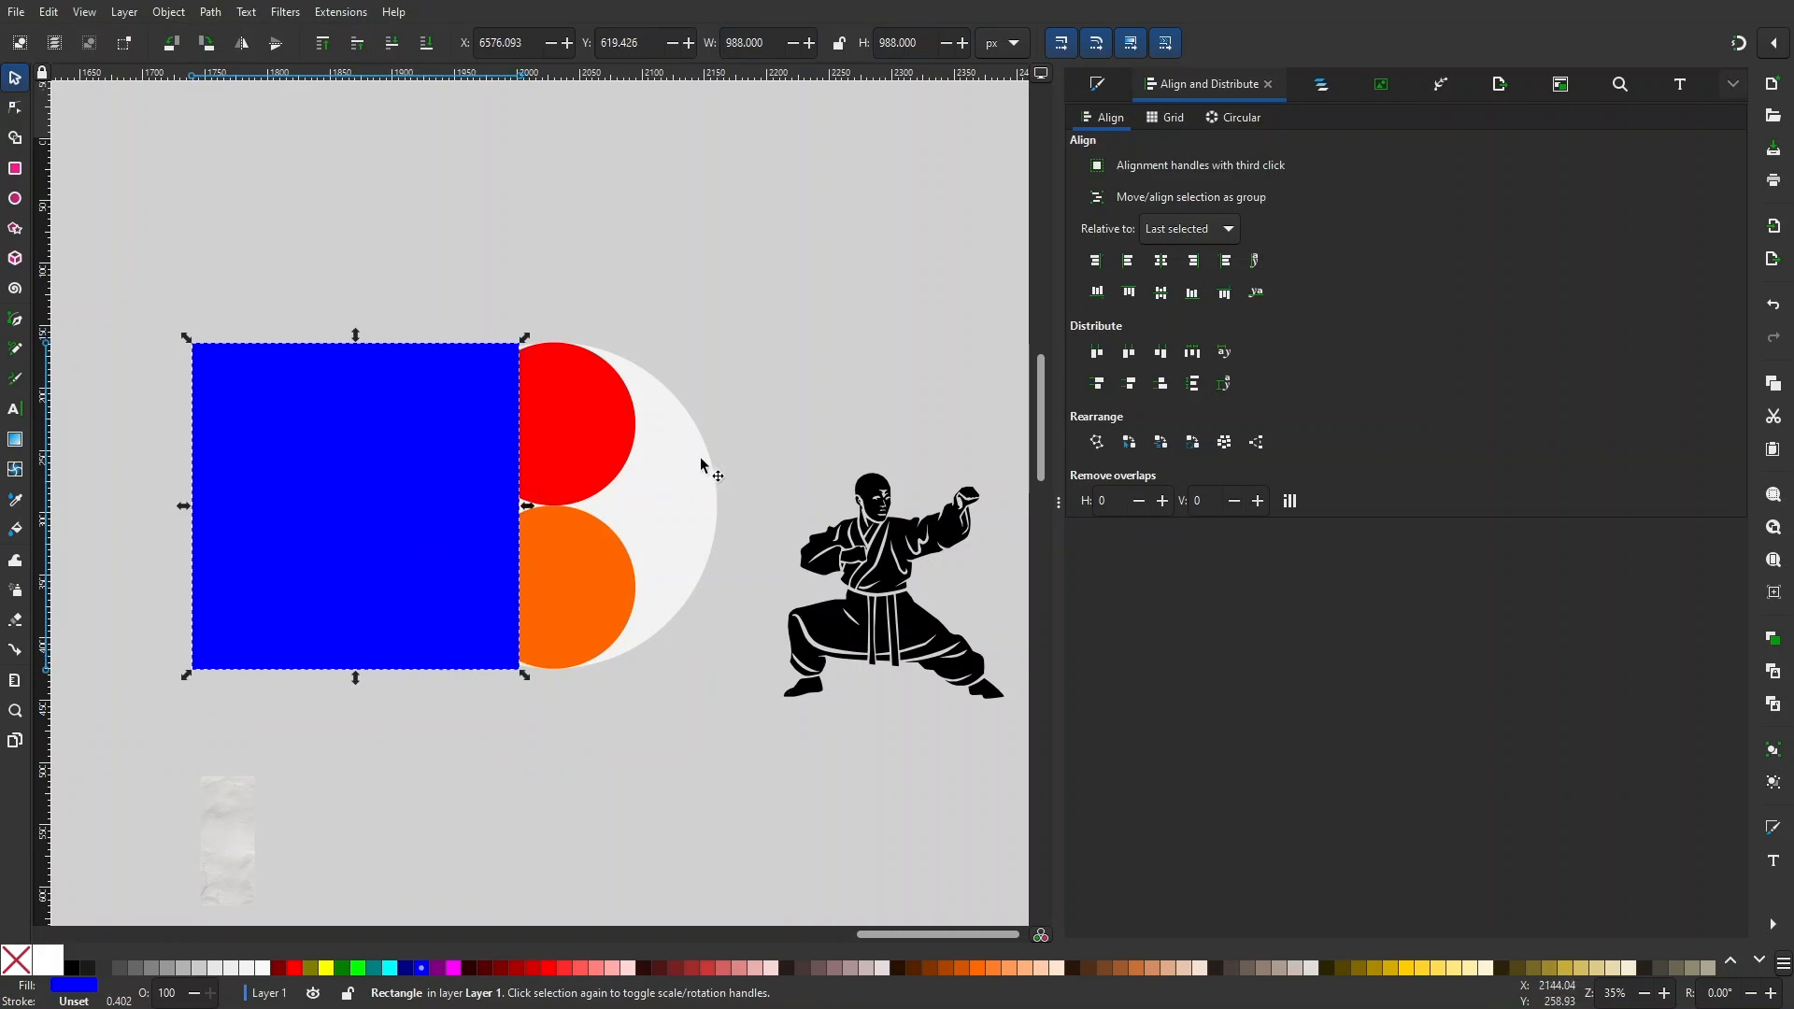
left_click(738, 378)
left_click(430, 465)
left_click(1005, 43)
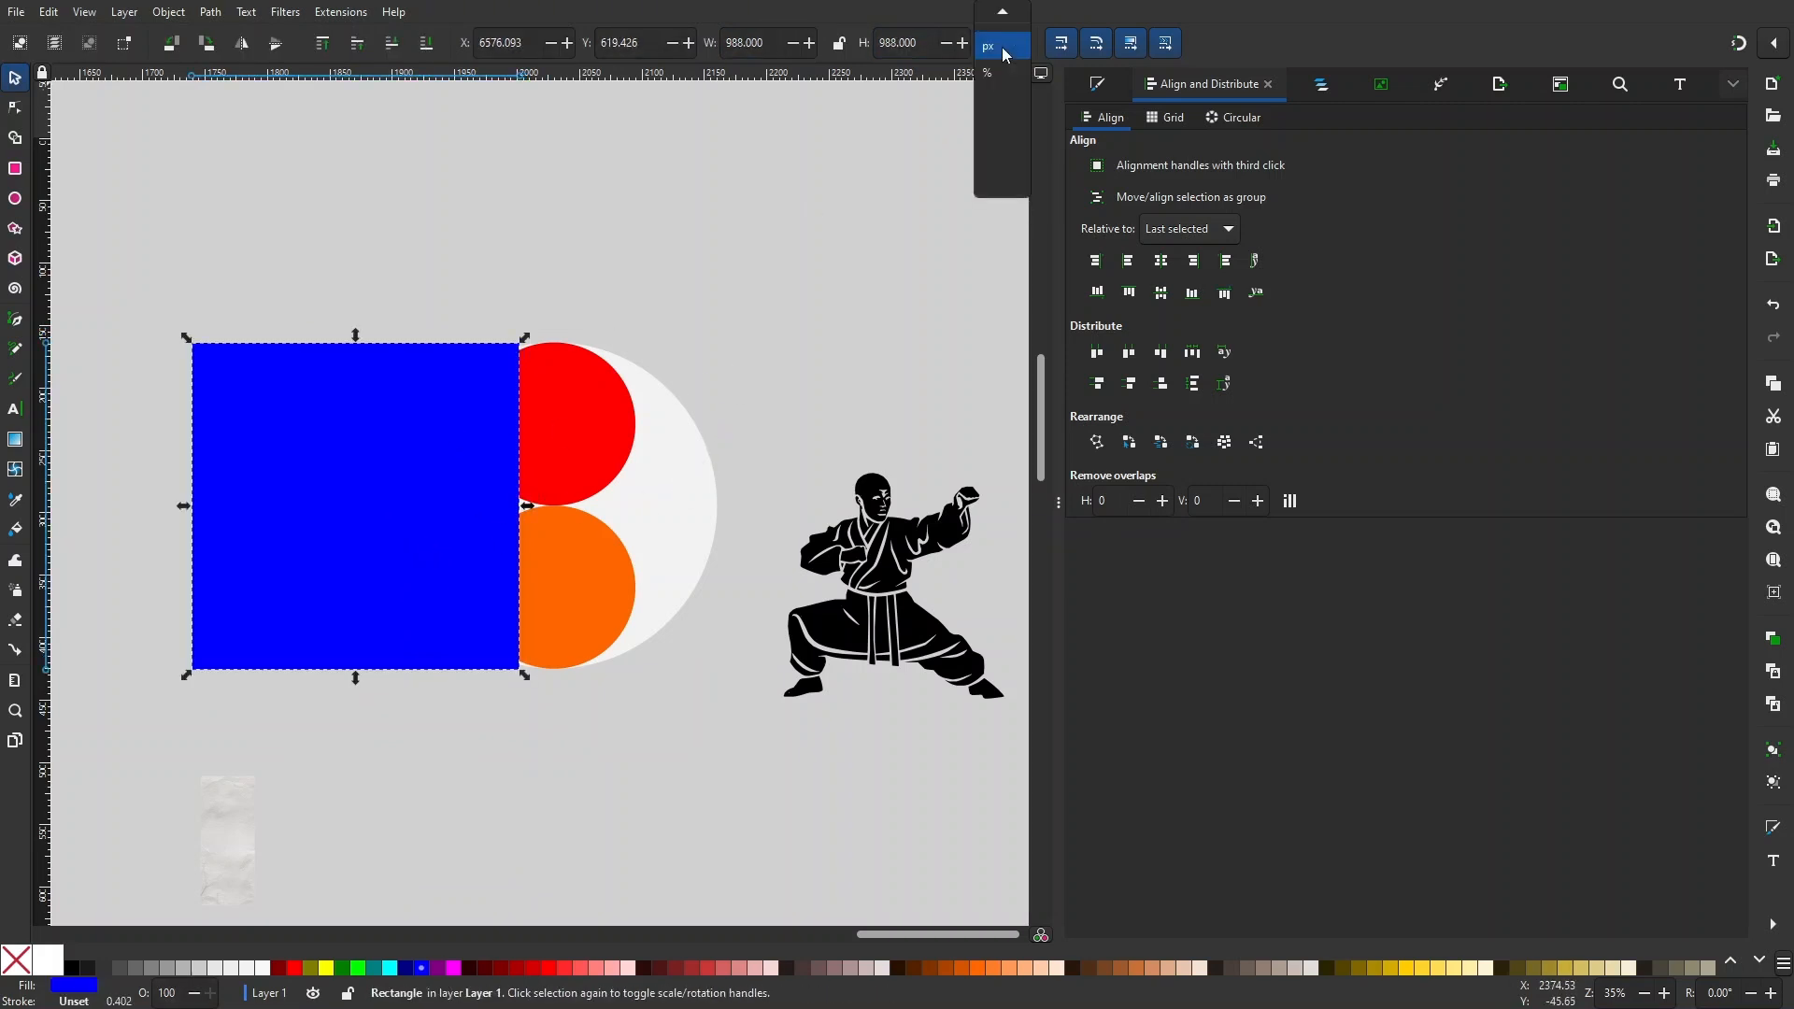
left_click(1003, 72)
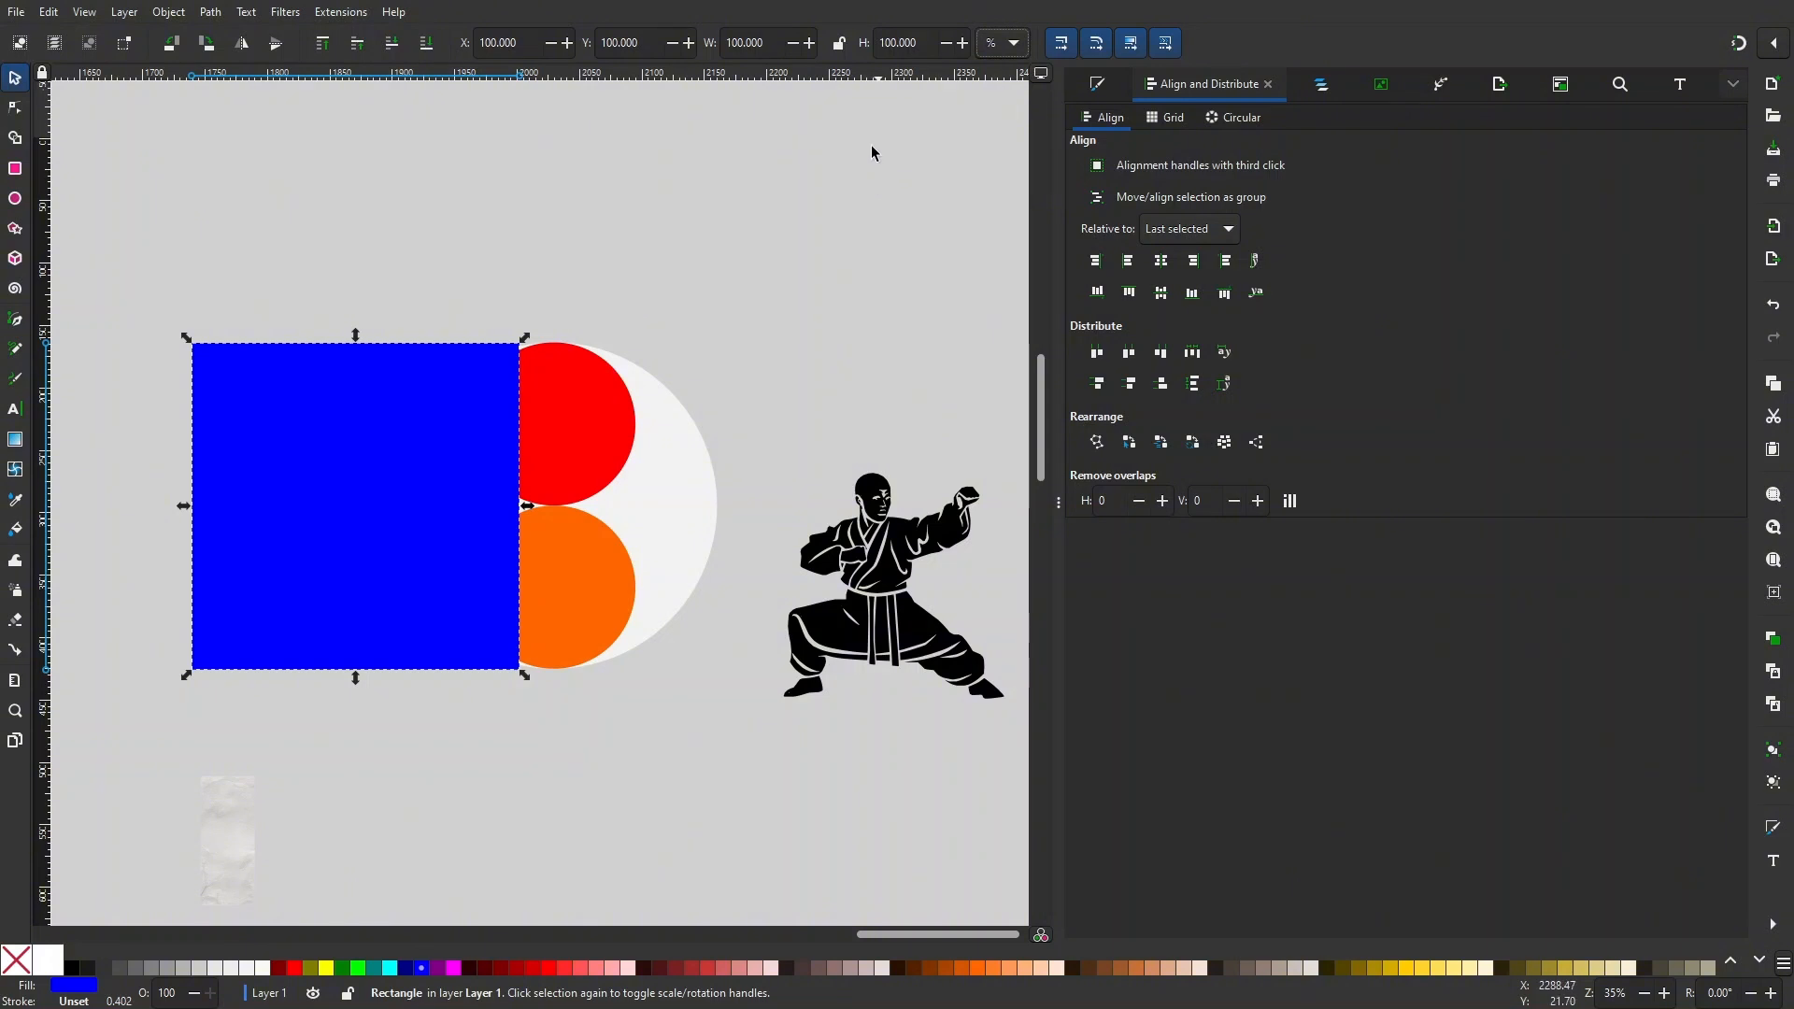
left_click(838, 43)
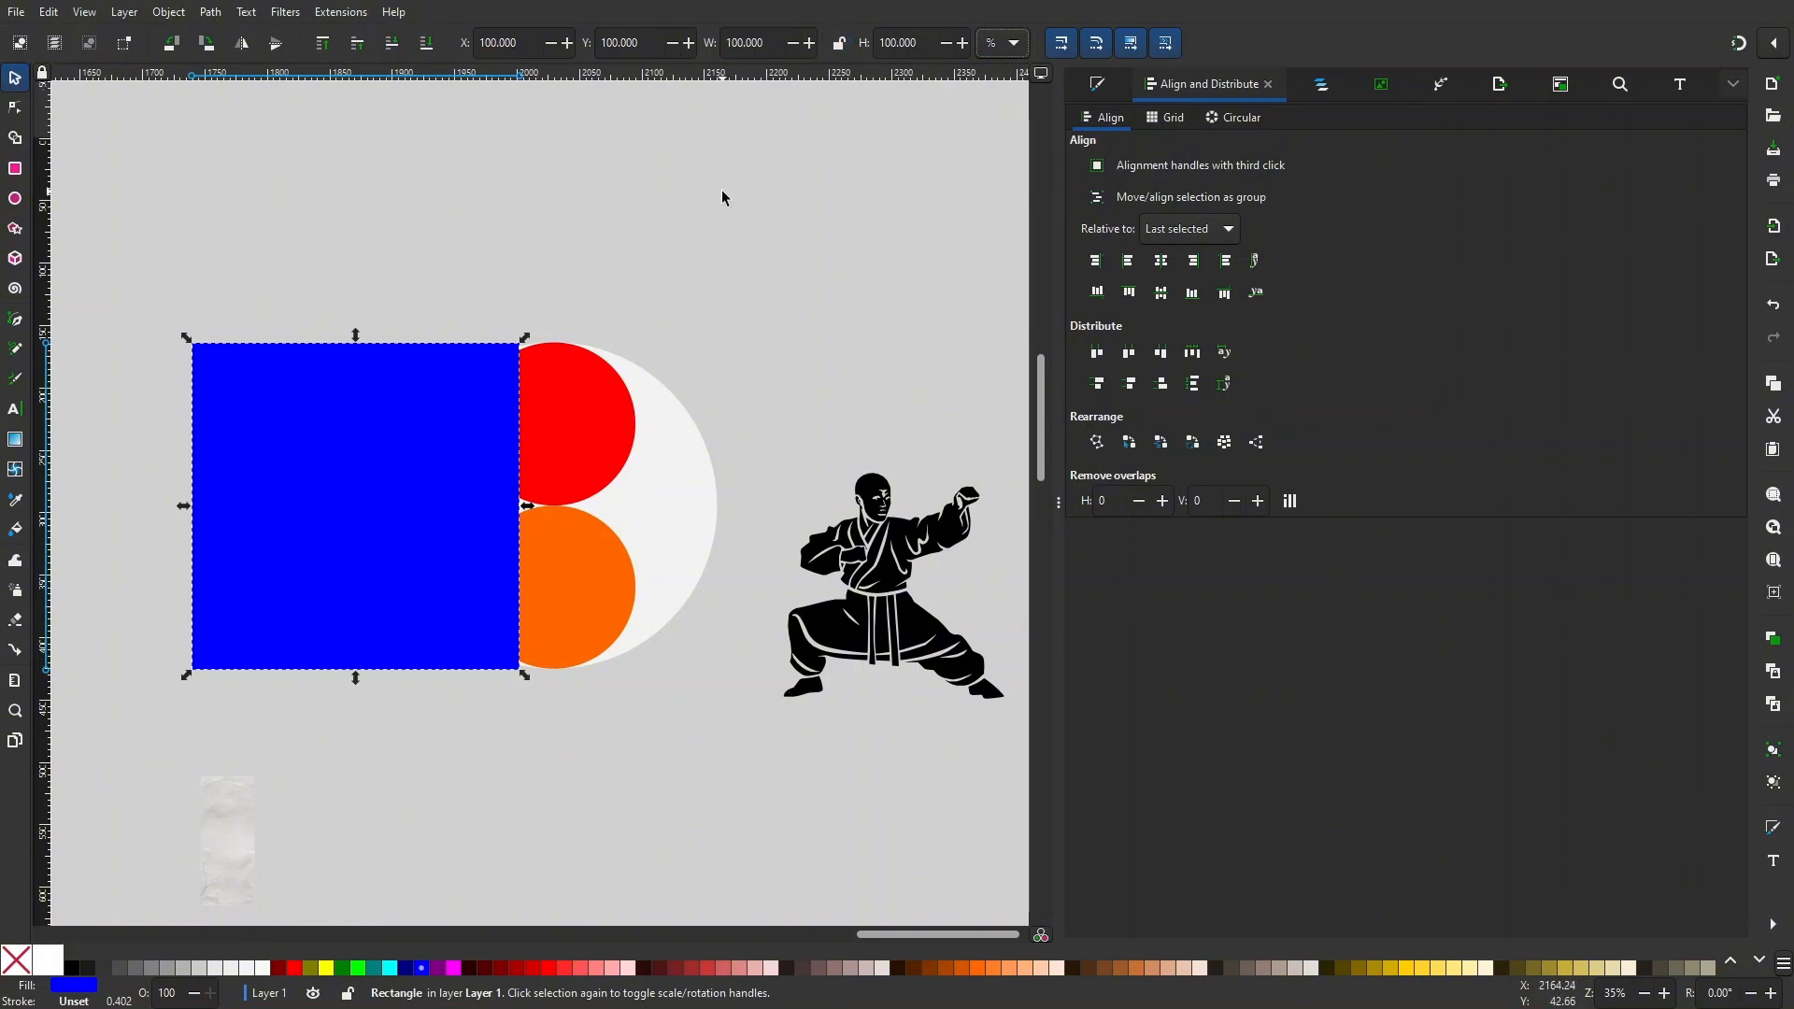
- Try shifting the blue square sideways over the circles and select the large light circle
left_click_drag(449, 413, 583, 404)
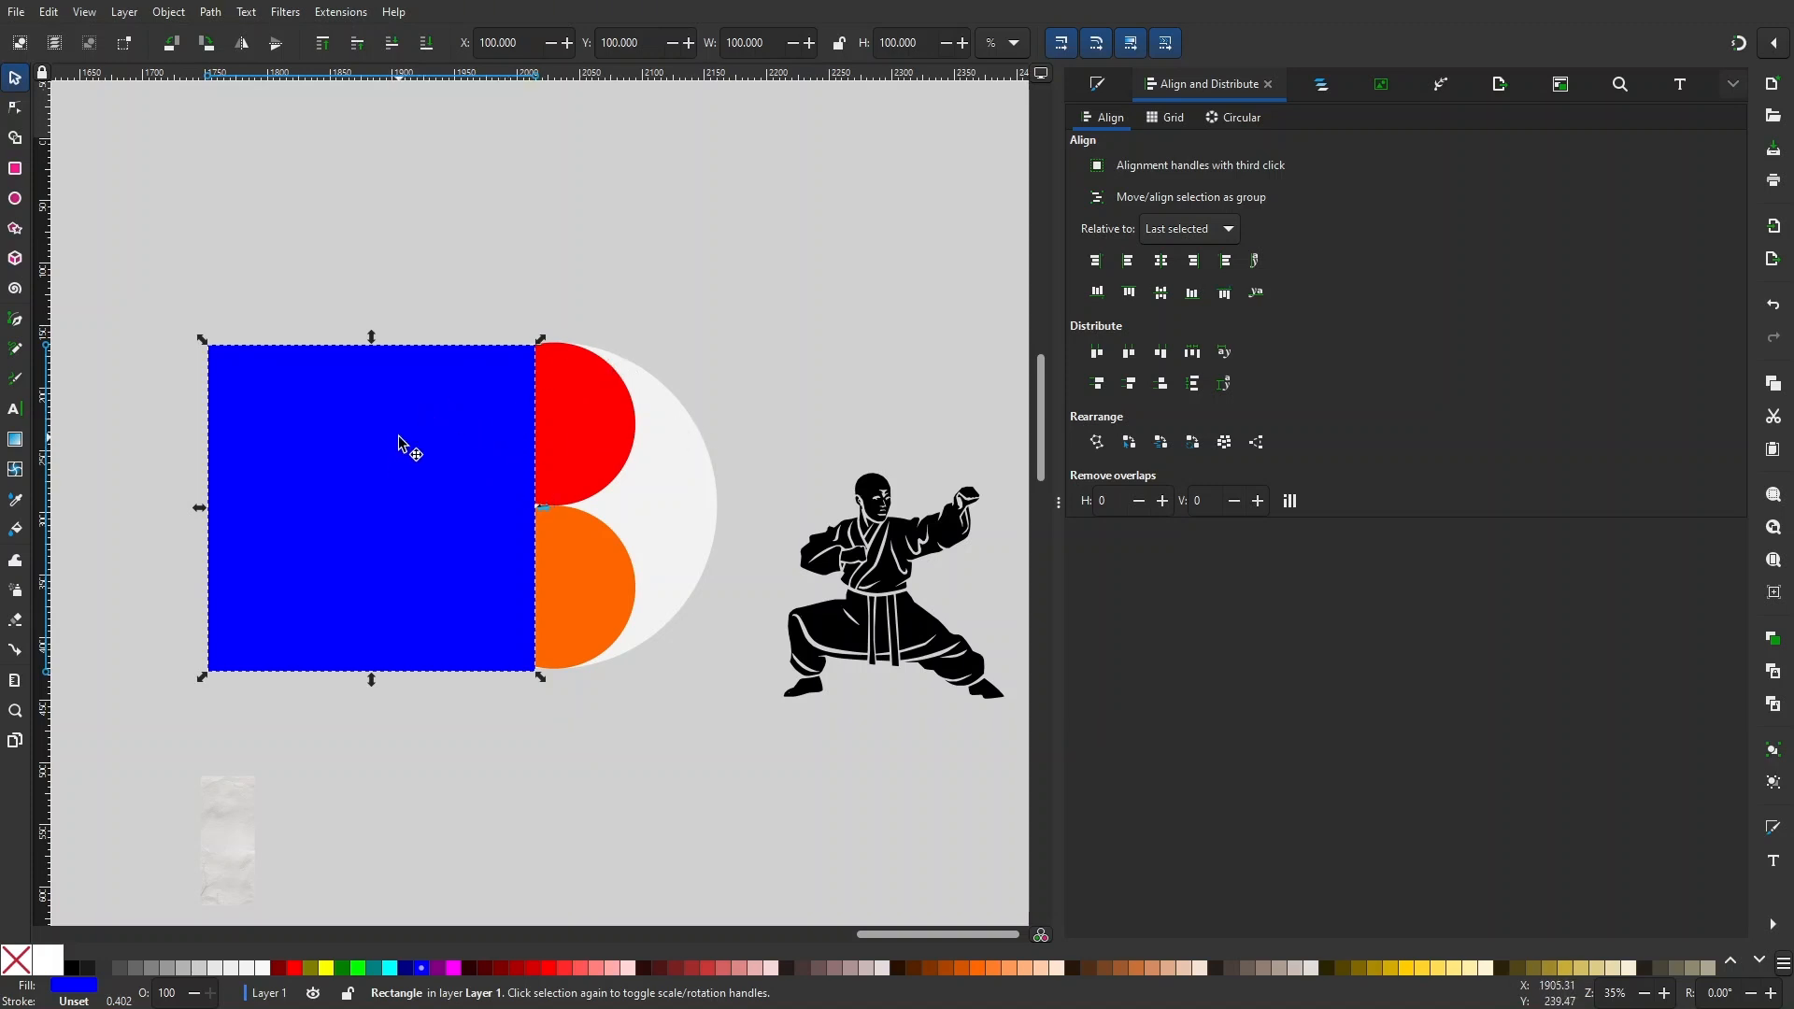
left_click(618, 276)
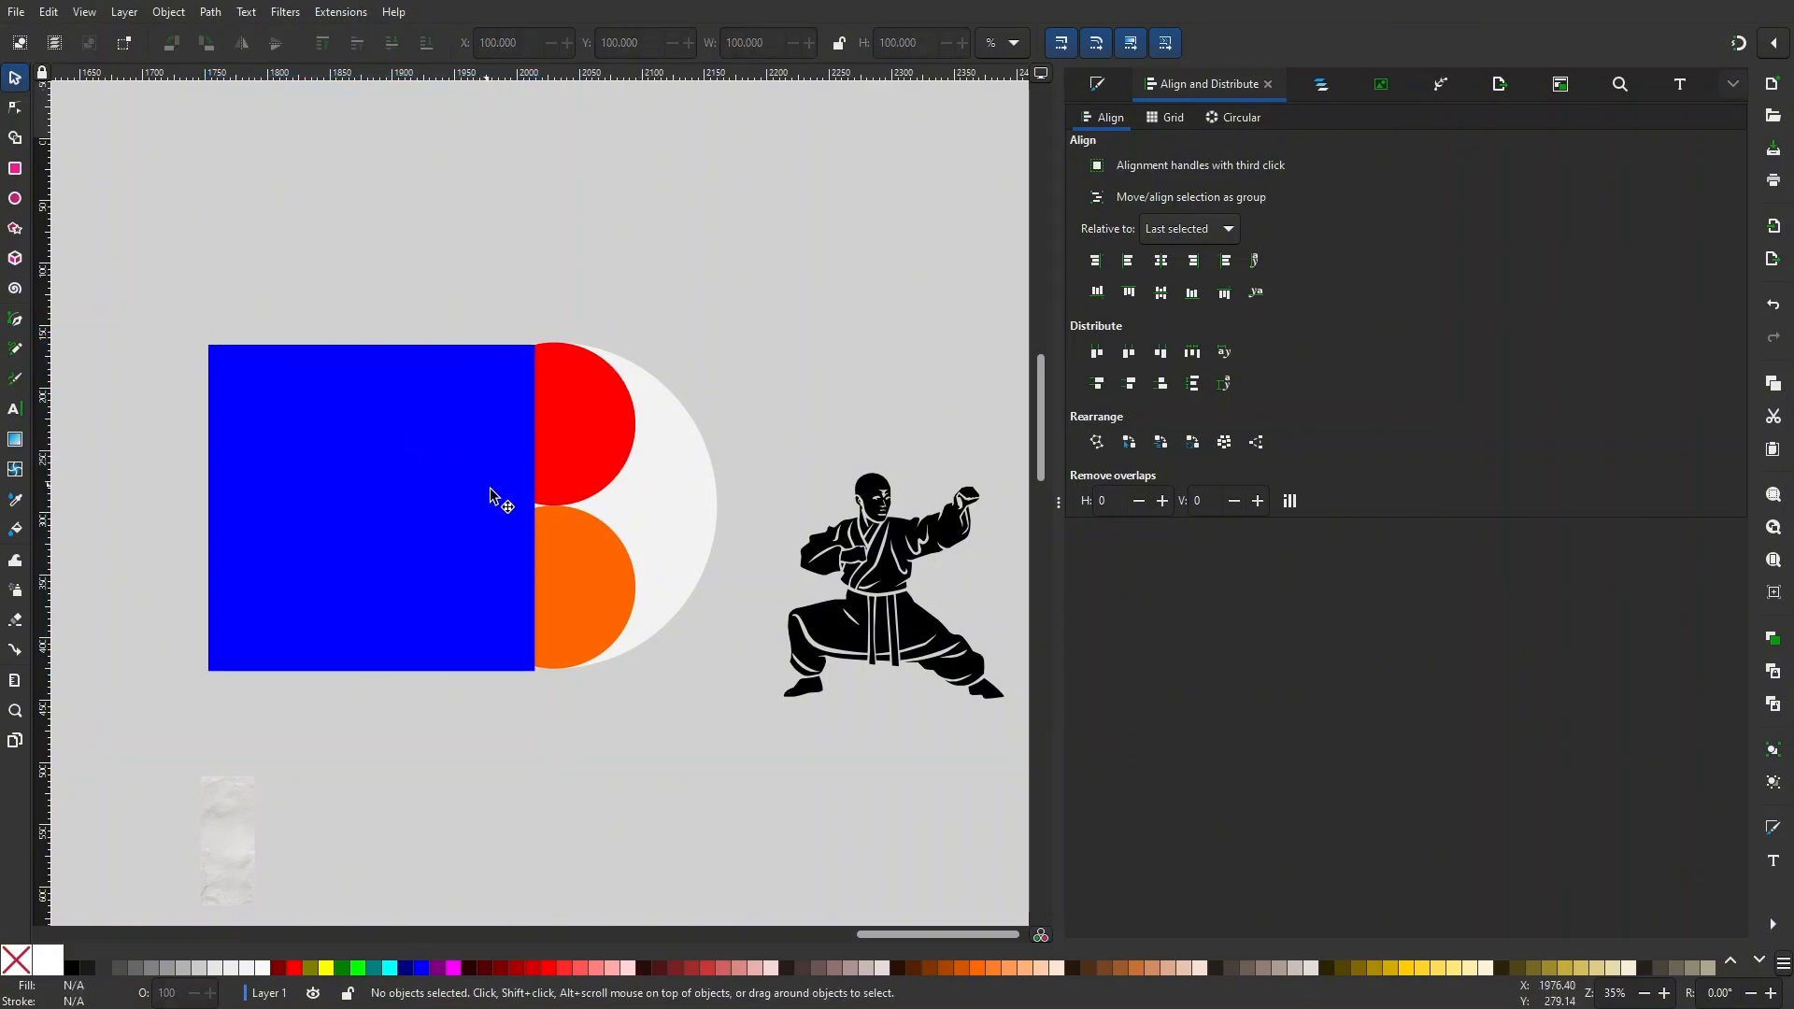
left_click_drag(490, 495, 483, 495)
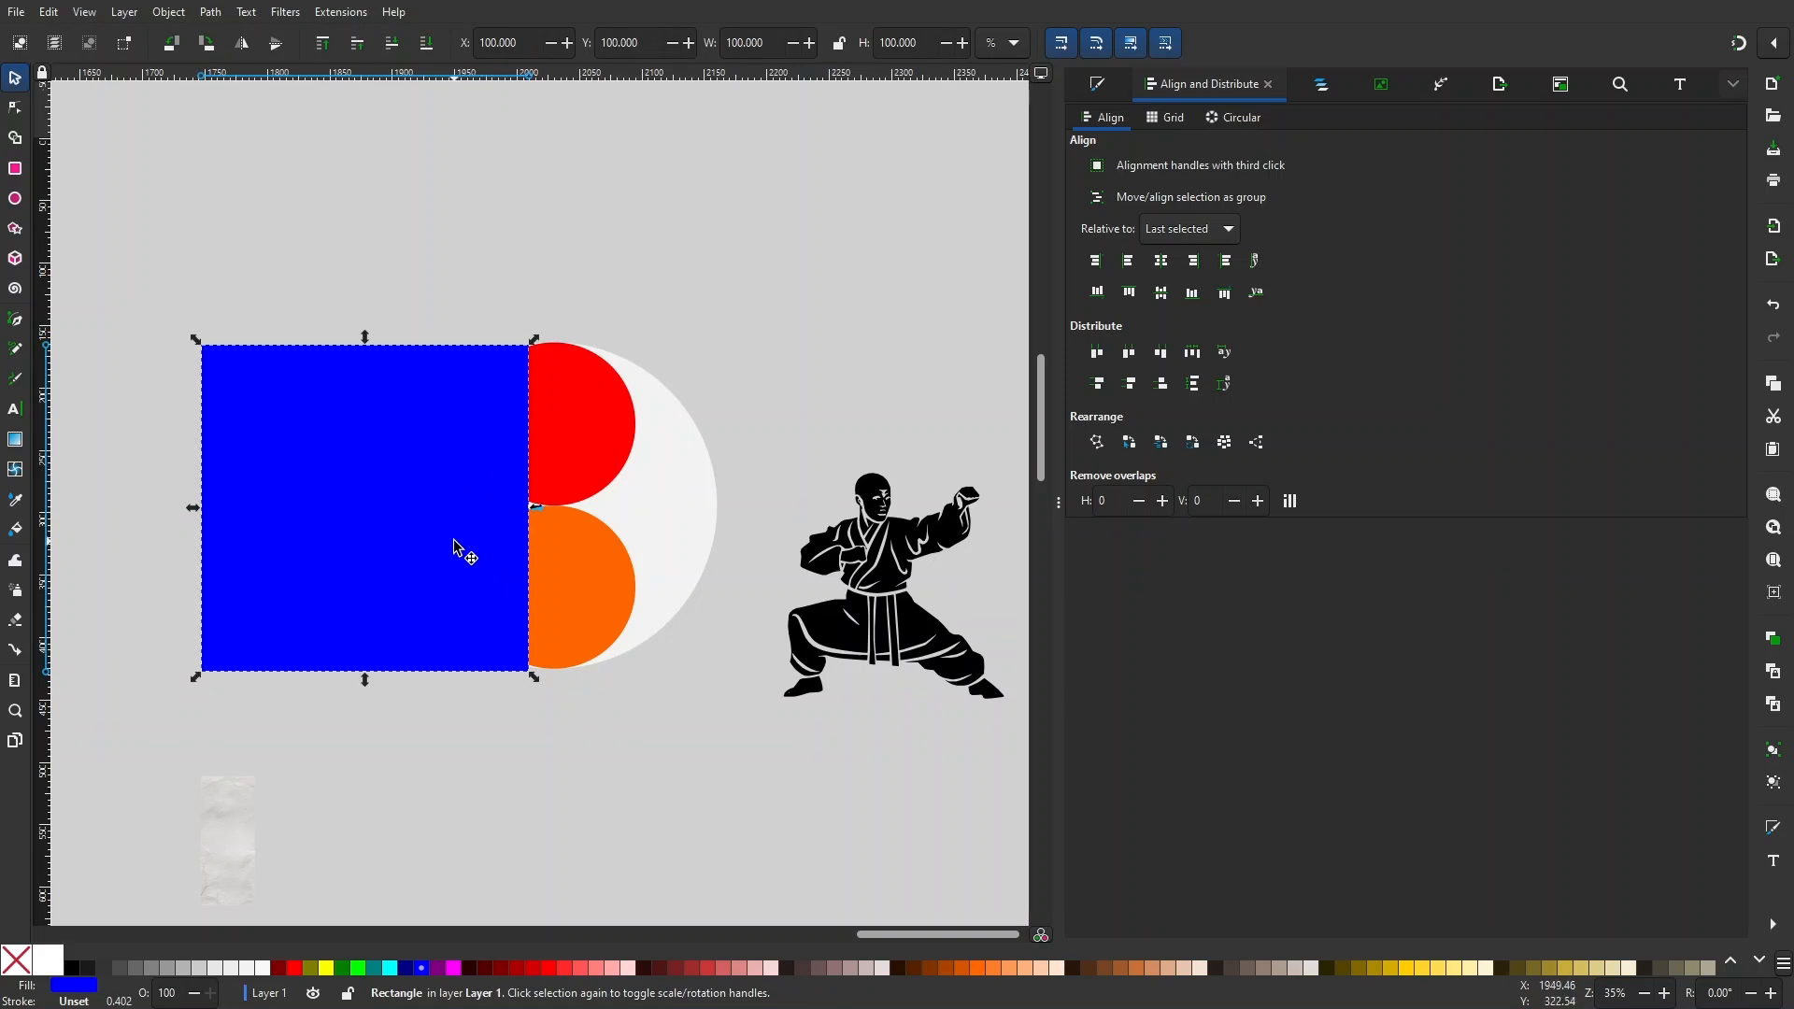
left_click(672, 512)
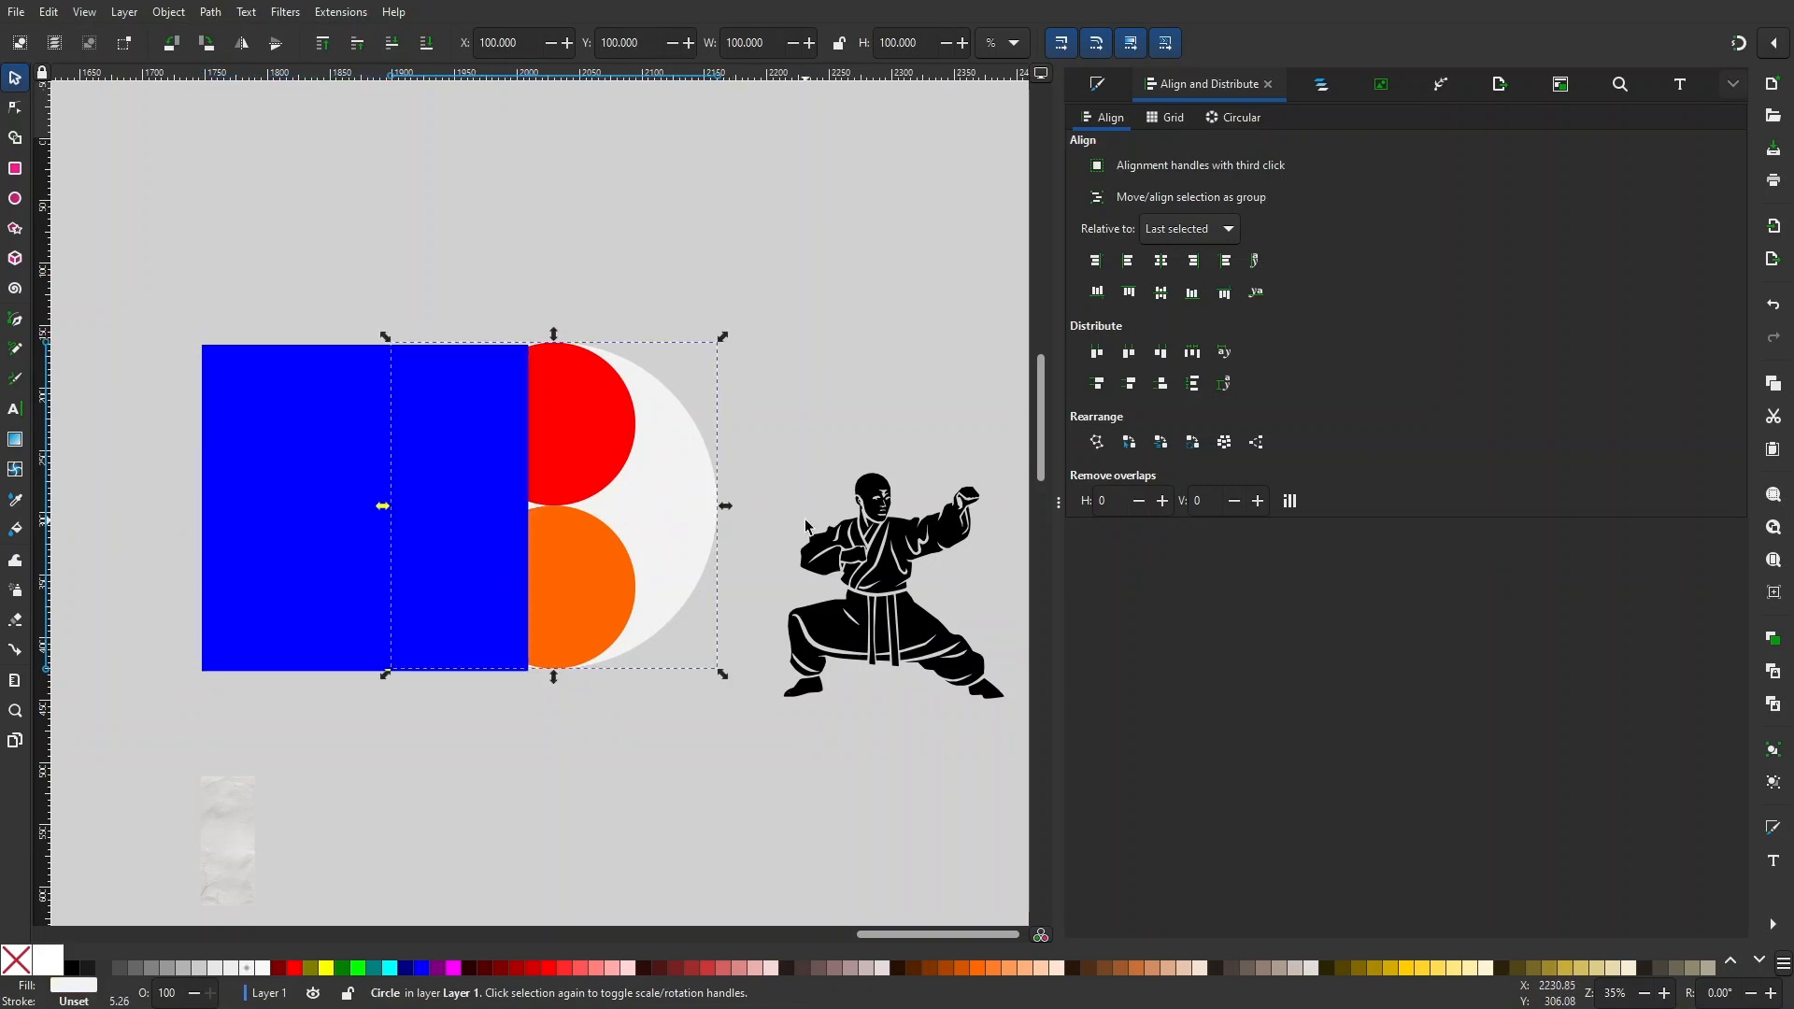
- Scale the blue square's width alone to 50%, leaving the proportions unlocked
left_click(335, 520)
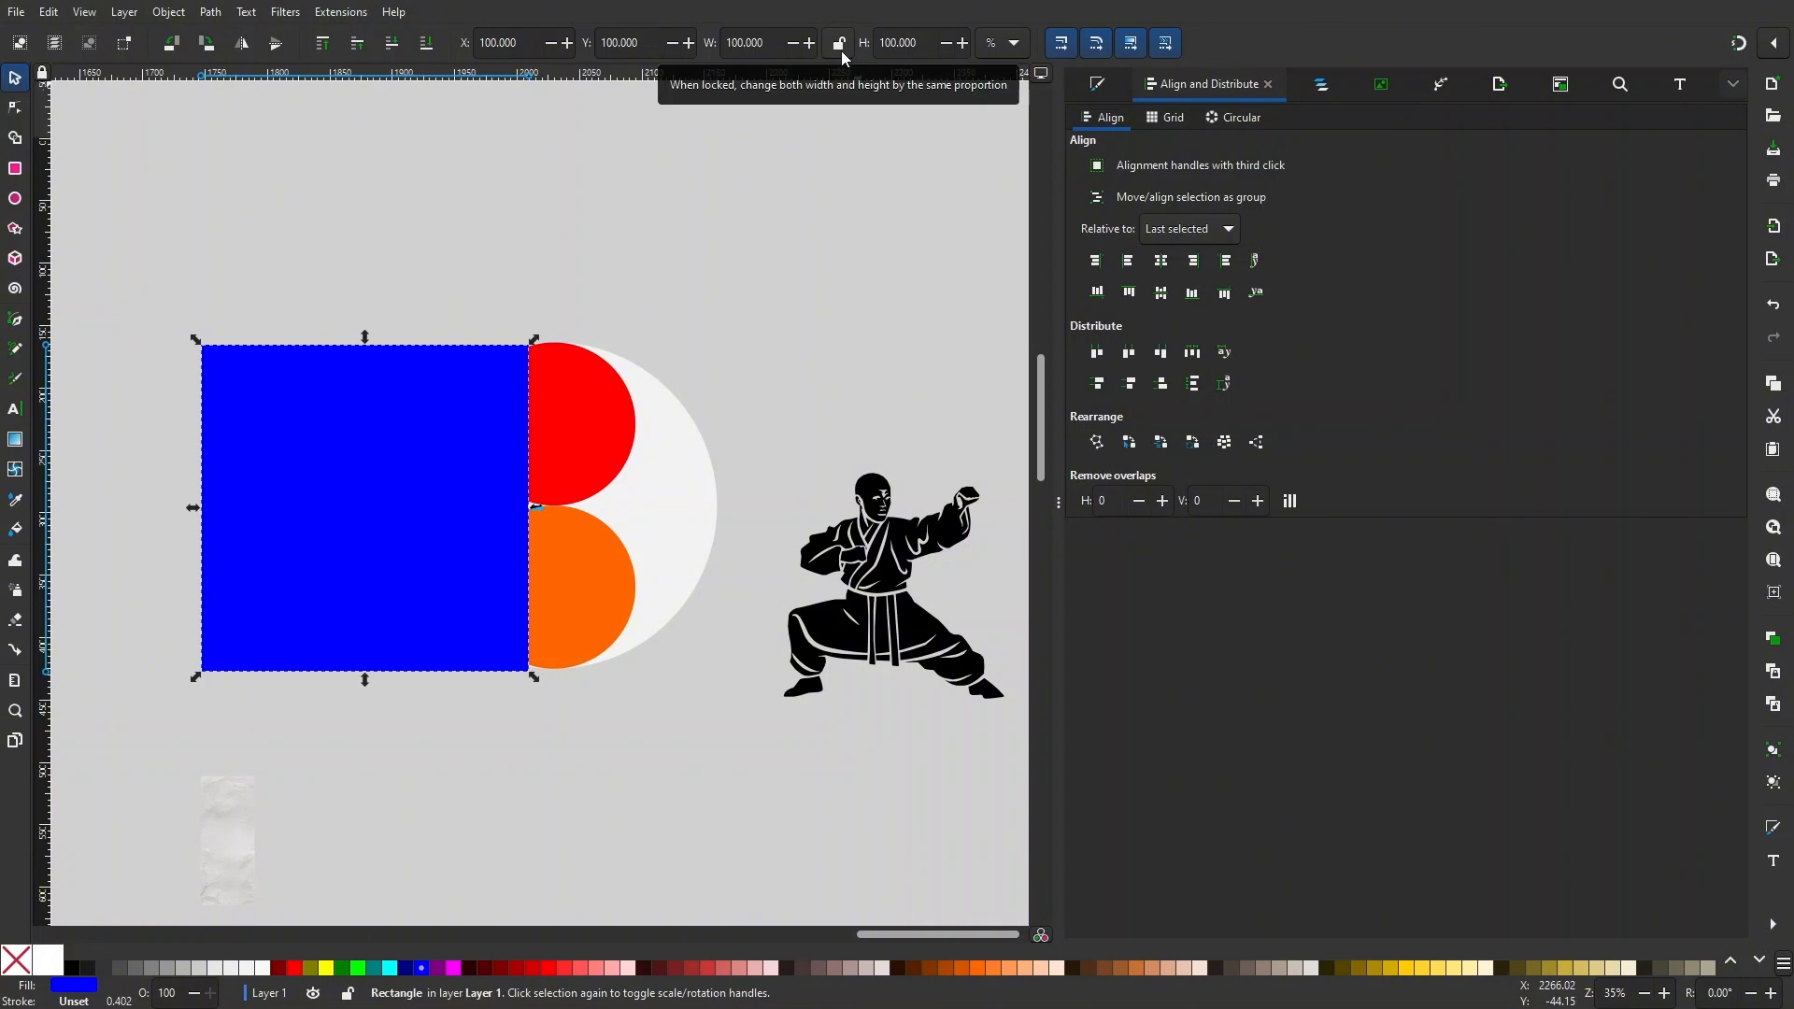
left_click_drag(898, 43, 914, 43)
triple_click(940, 42)
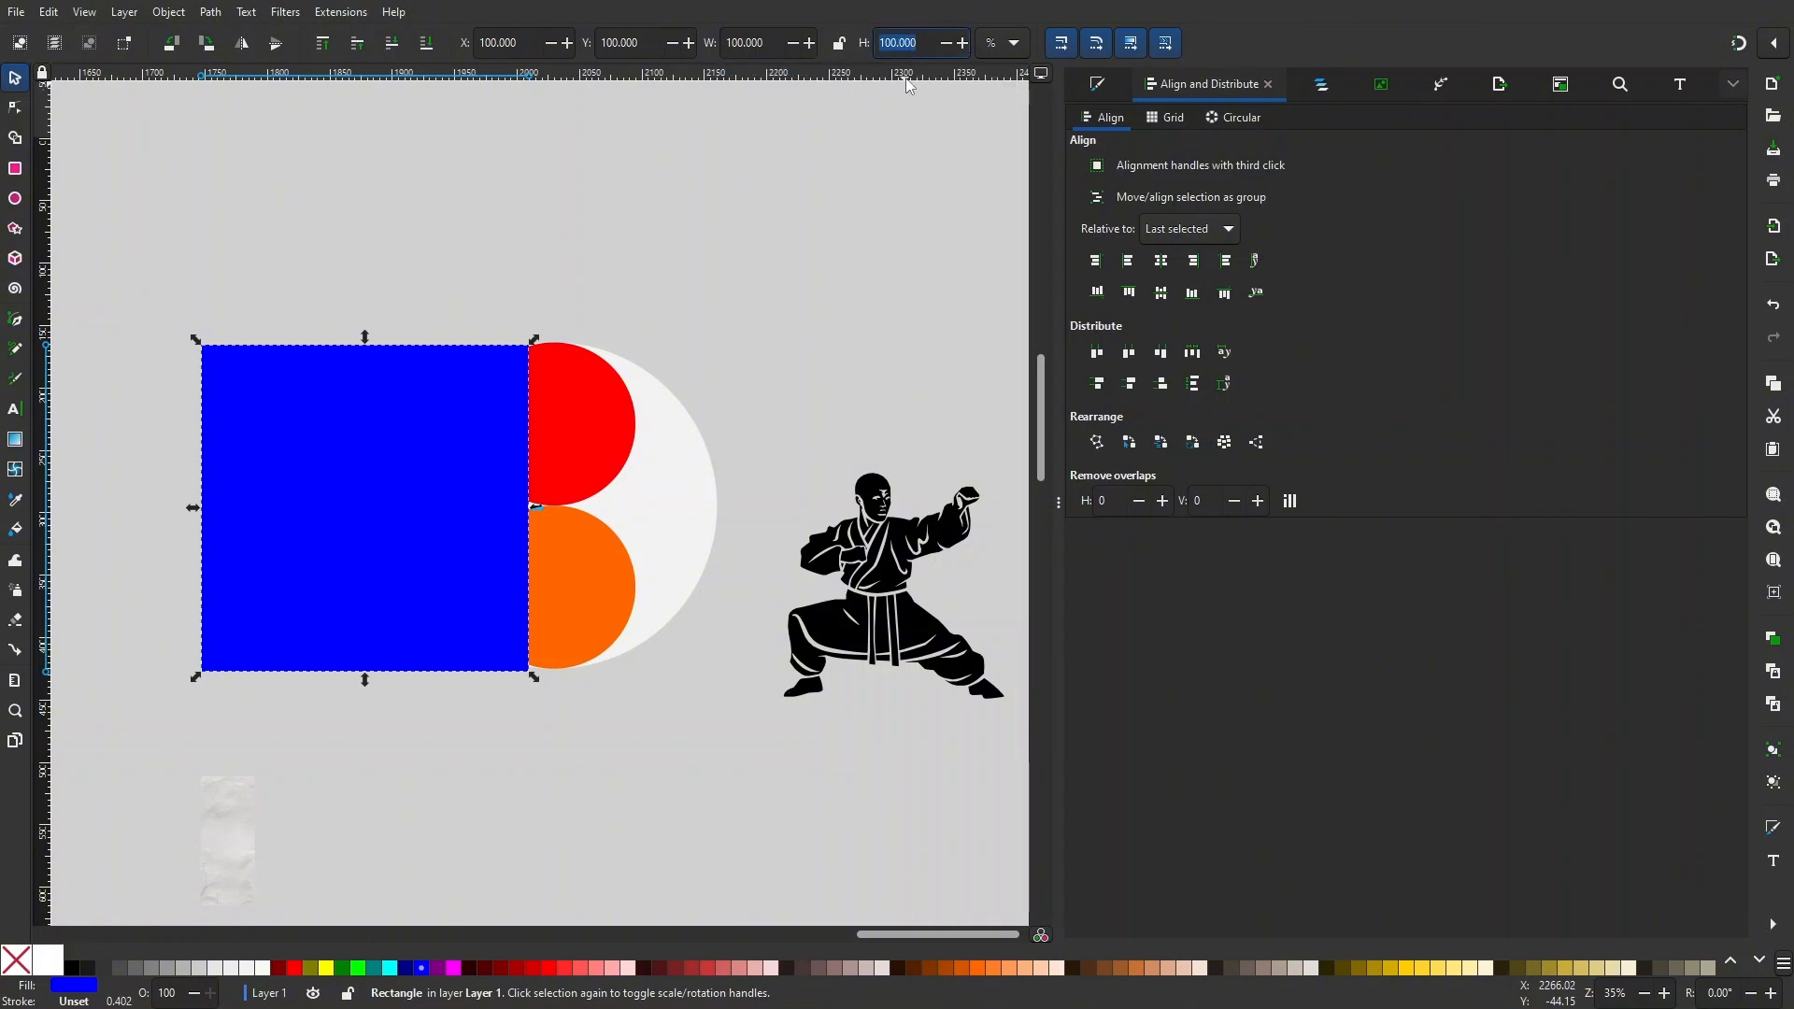
triple_click(778, 51)
type("50")
key("Return")
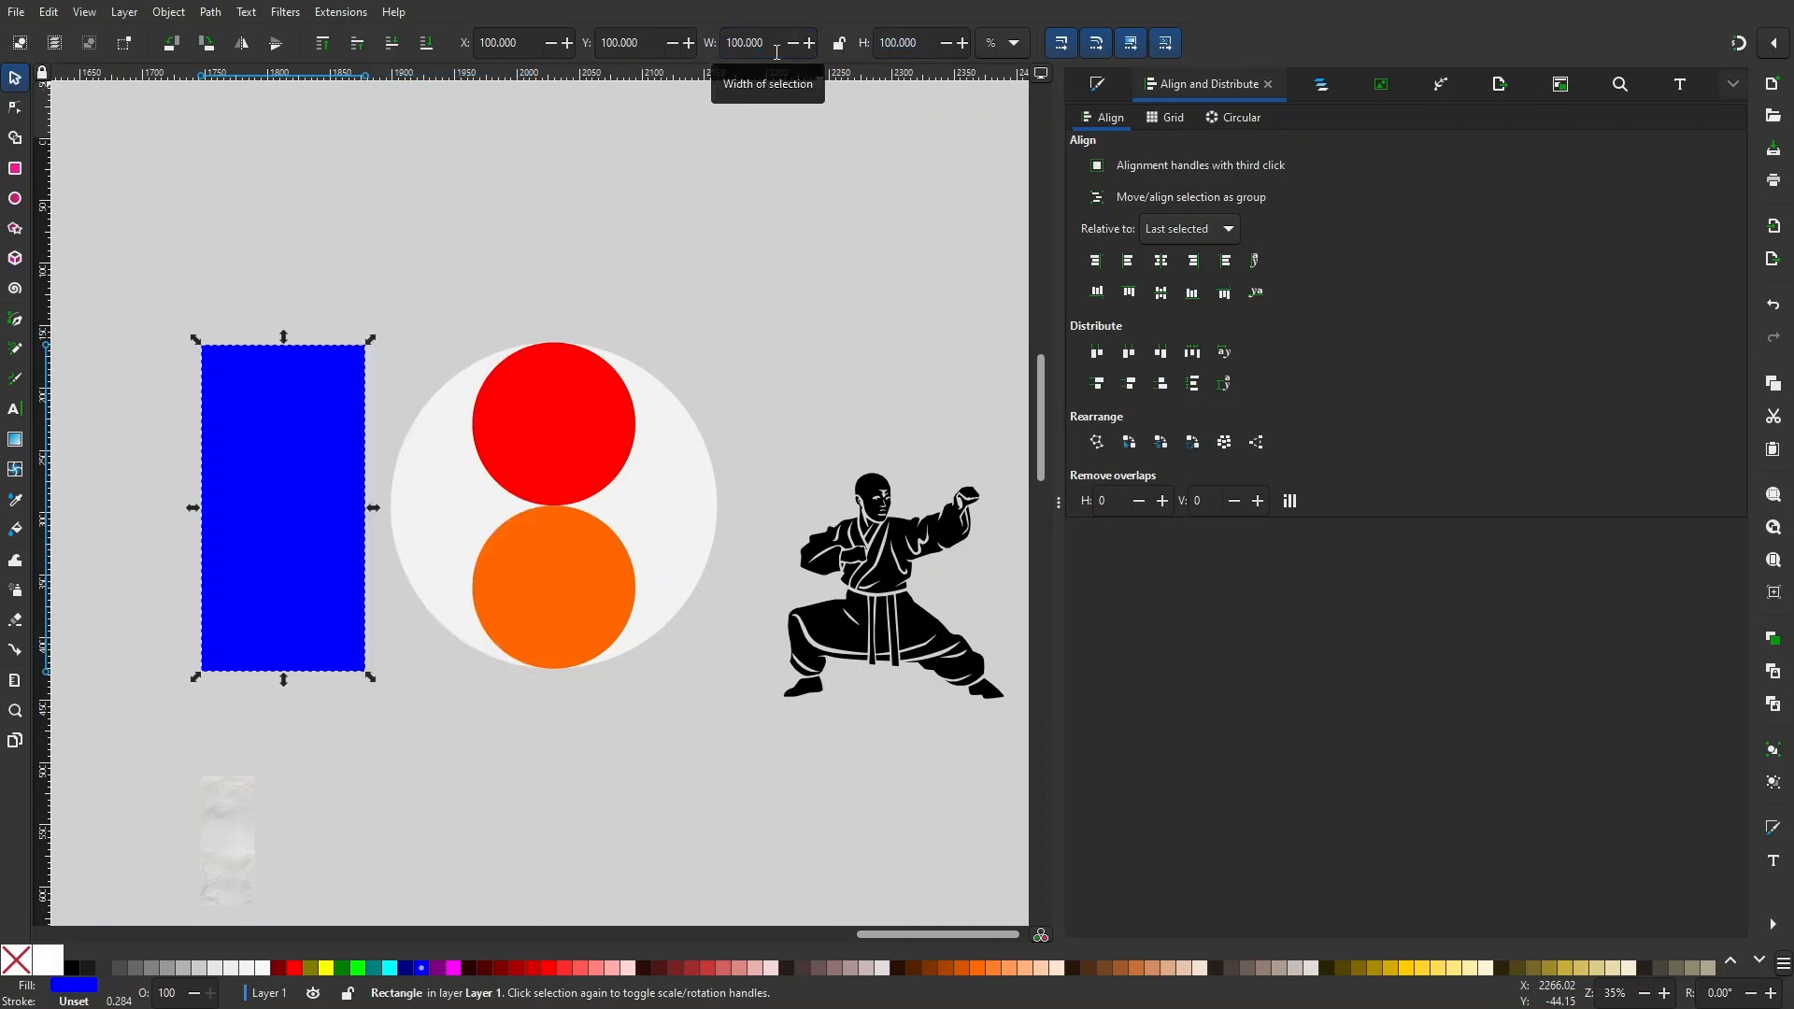
left_click(677, 147)
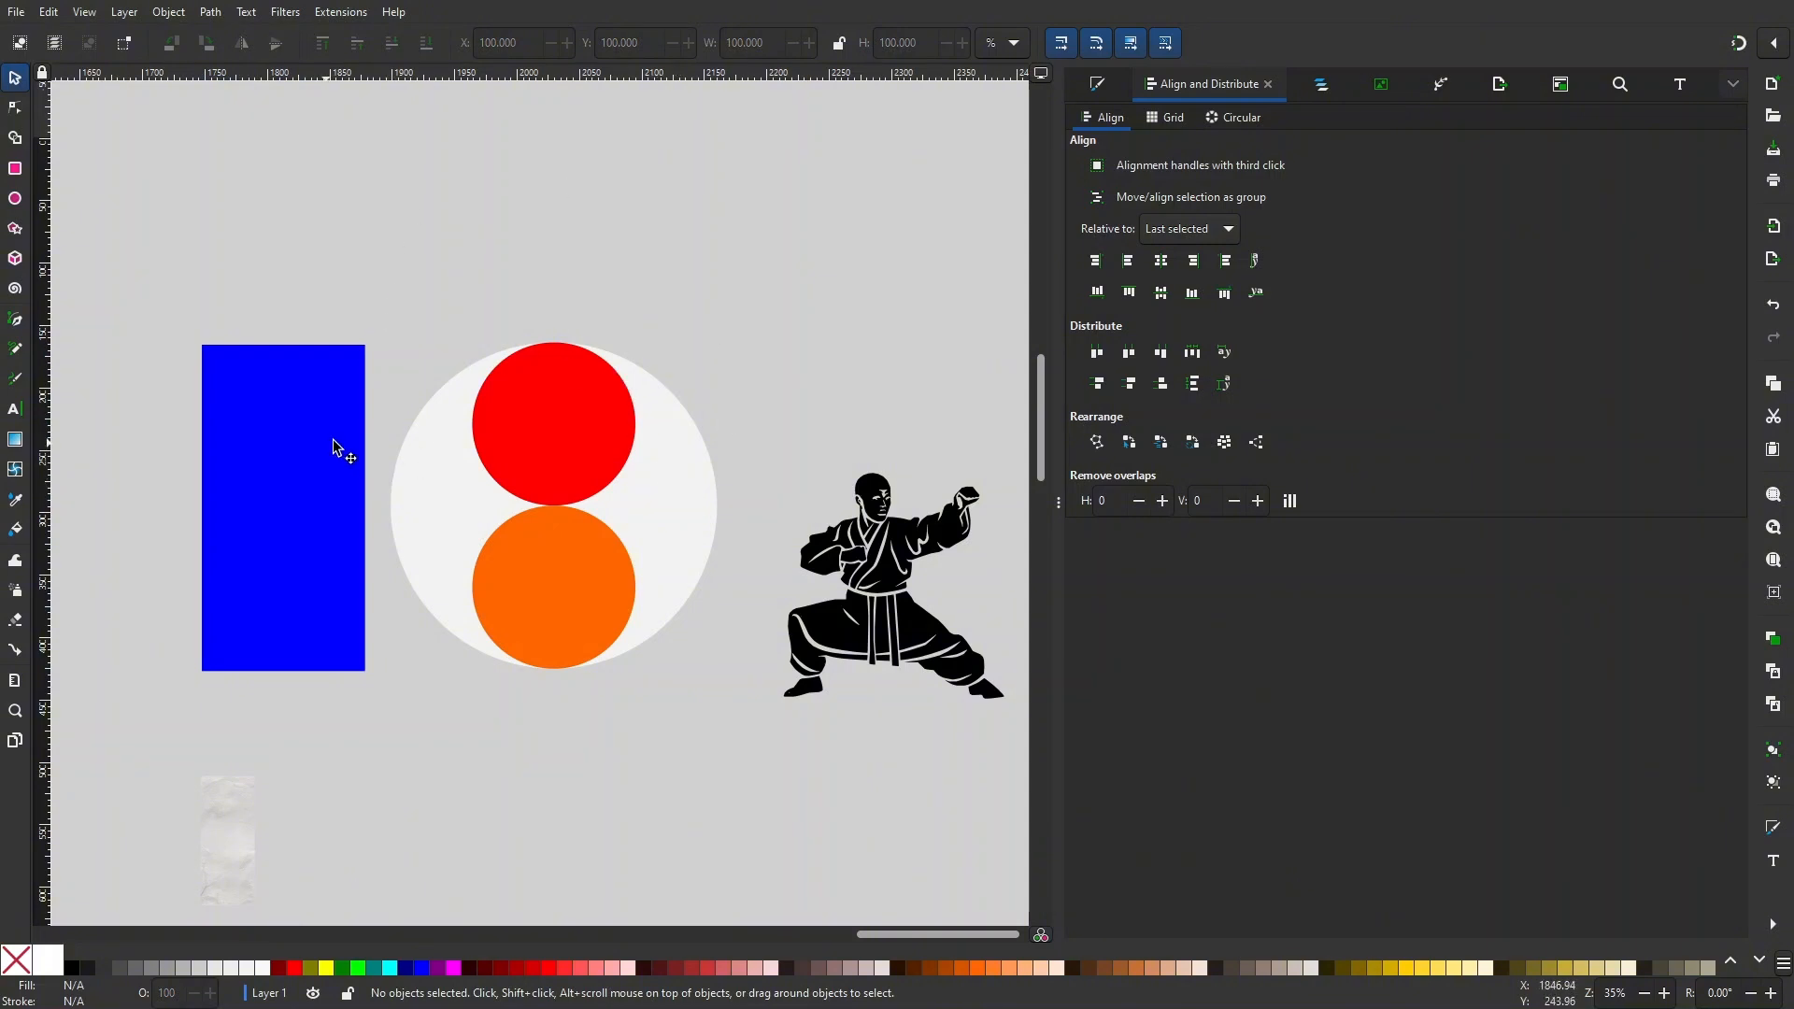
- Move the blue rectangle level with the large light circle and align its left edge to the circle's, relative to the last selected object
left_click_drag(334, 446, 345, 444)
left_click(669, 501)
left_click(557, 196)
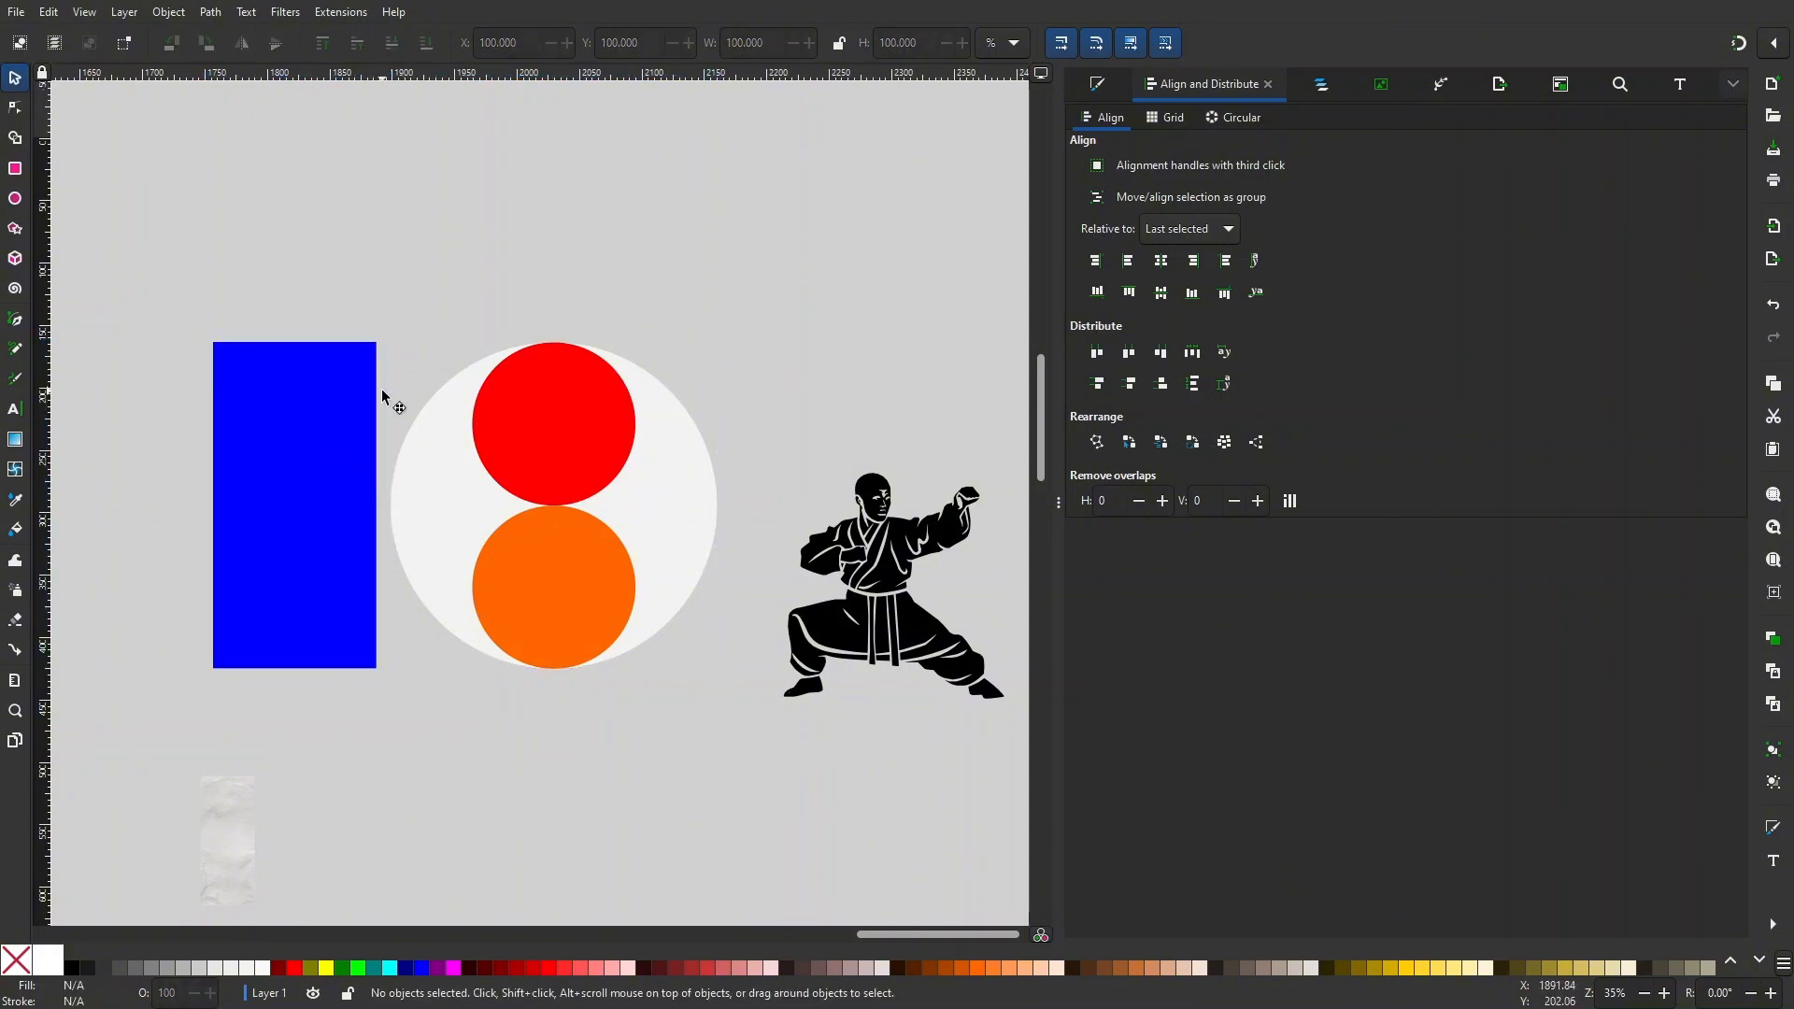
left_click(368, 398)
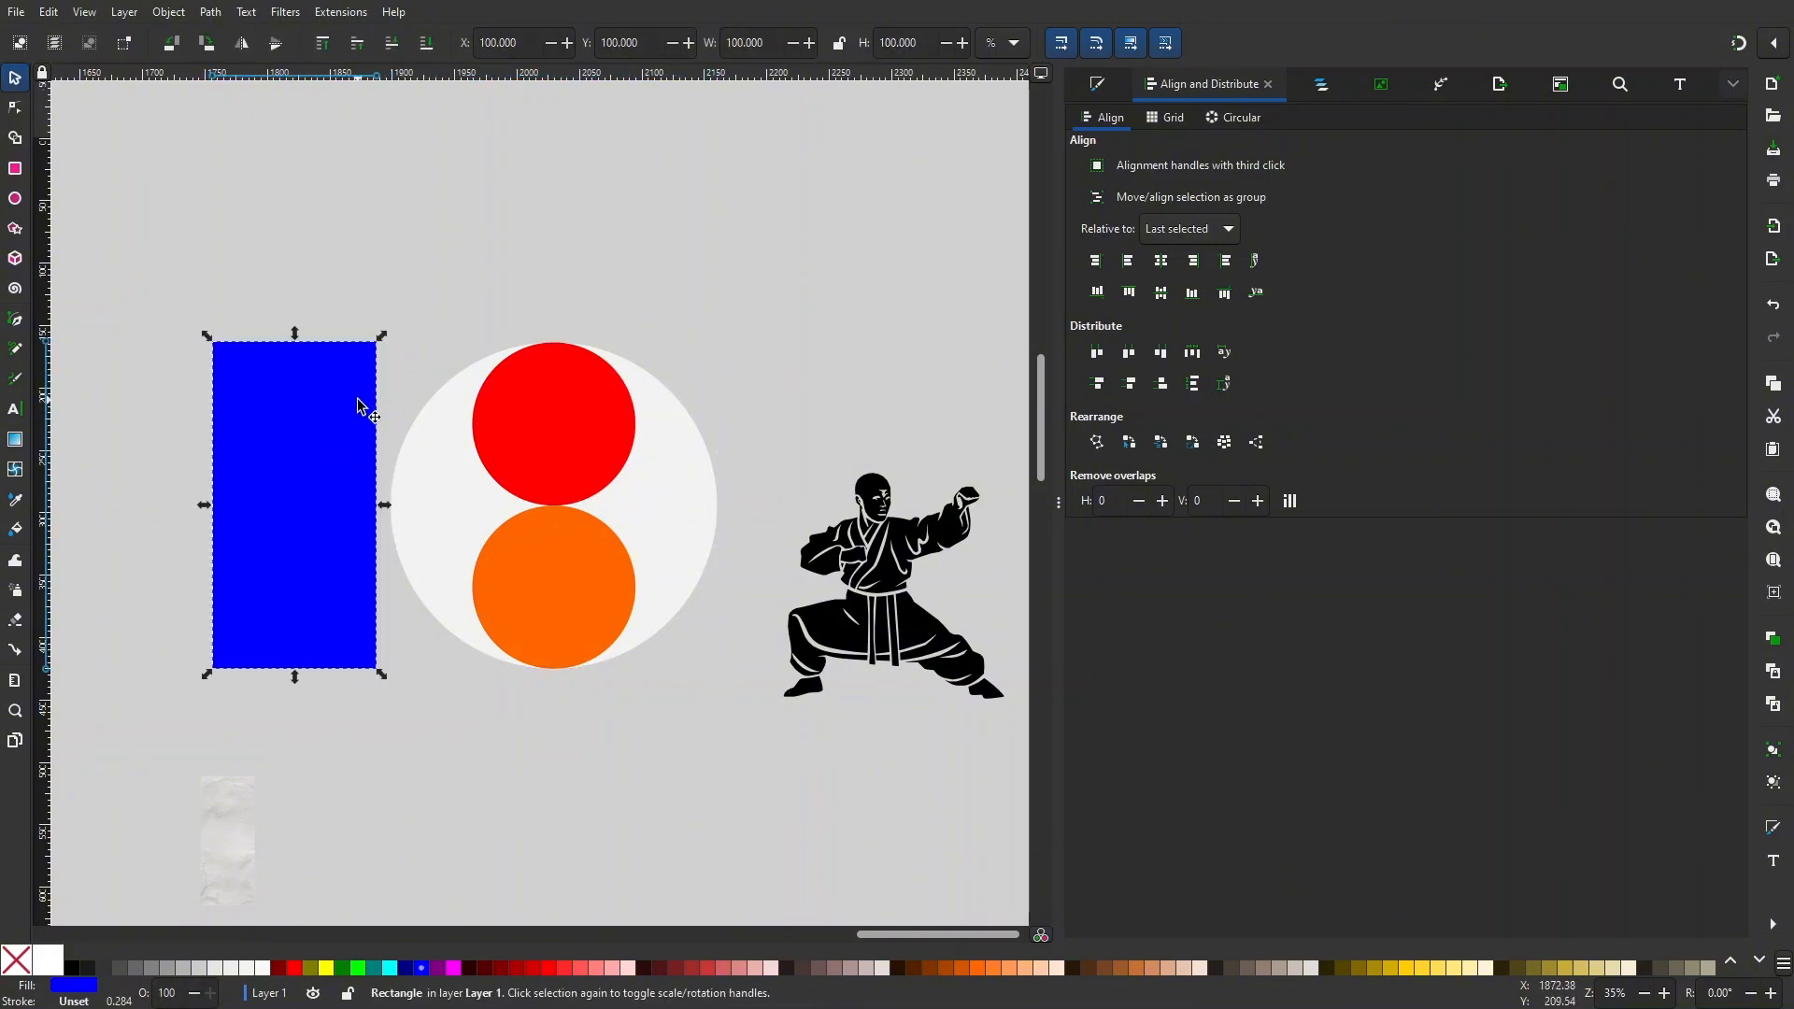
left_click(682, 507, "shift")
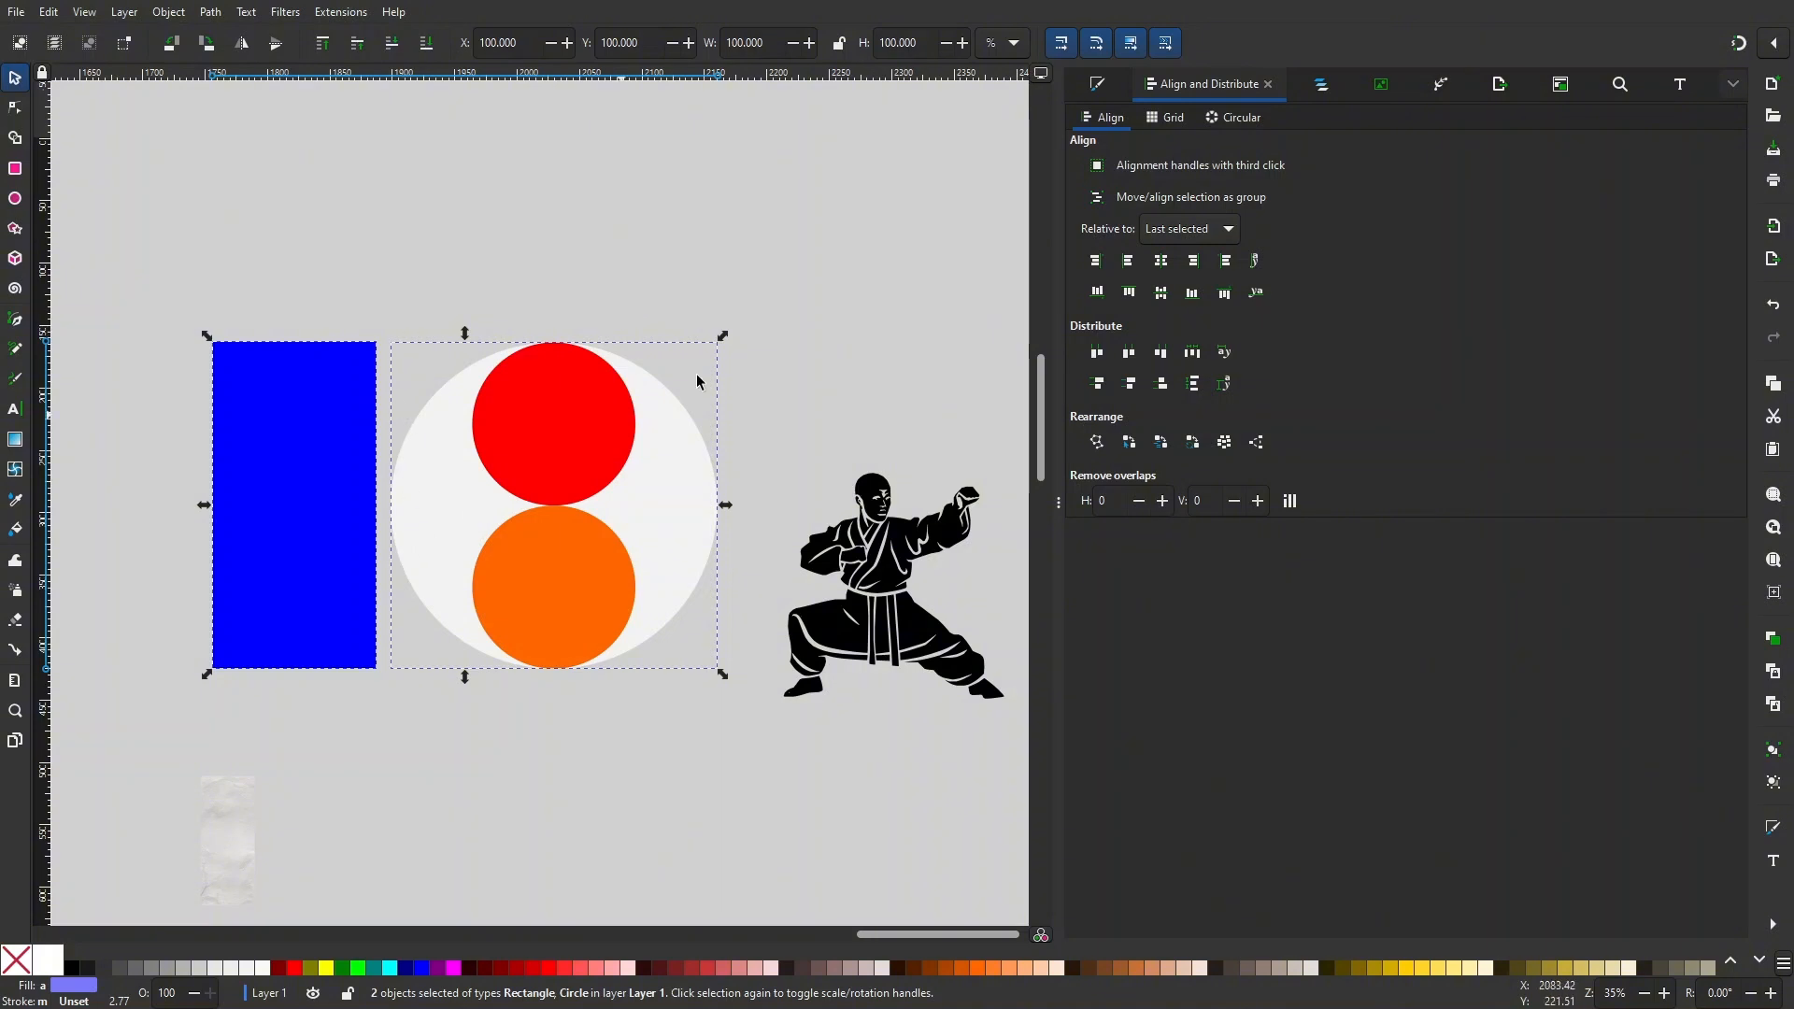
left_click(1128, 263)
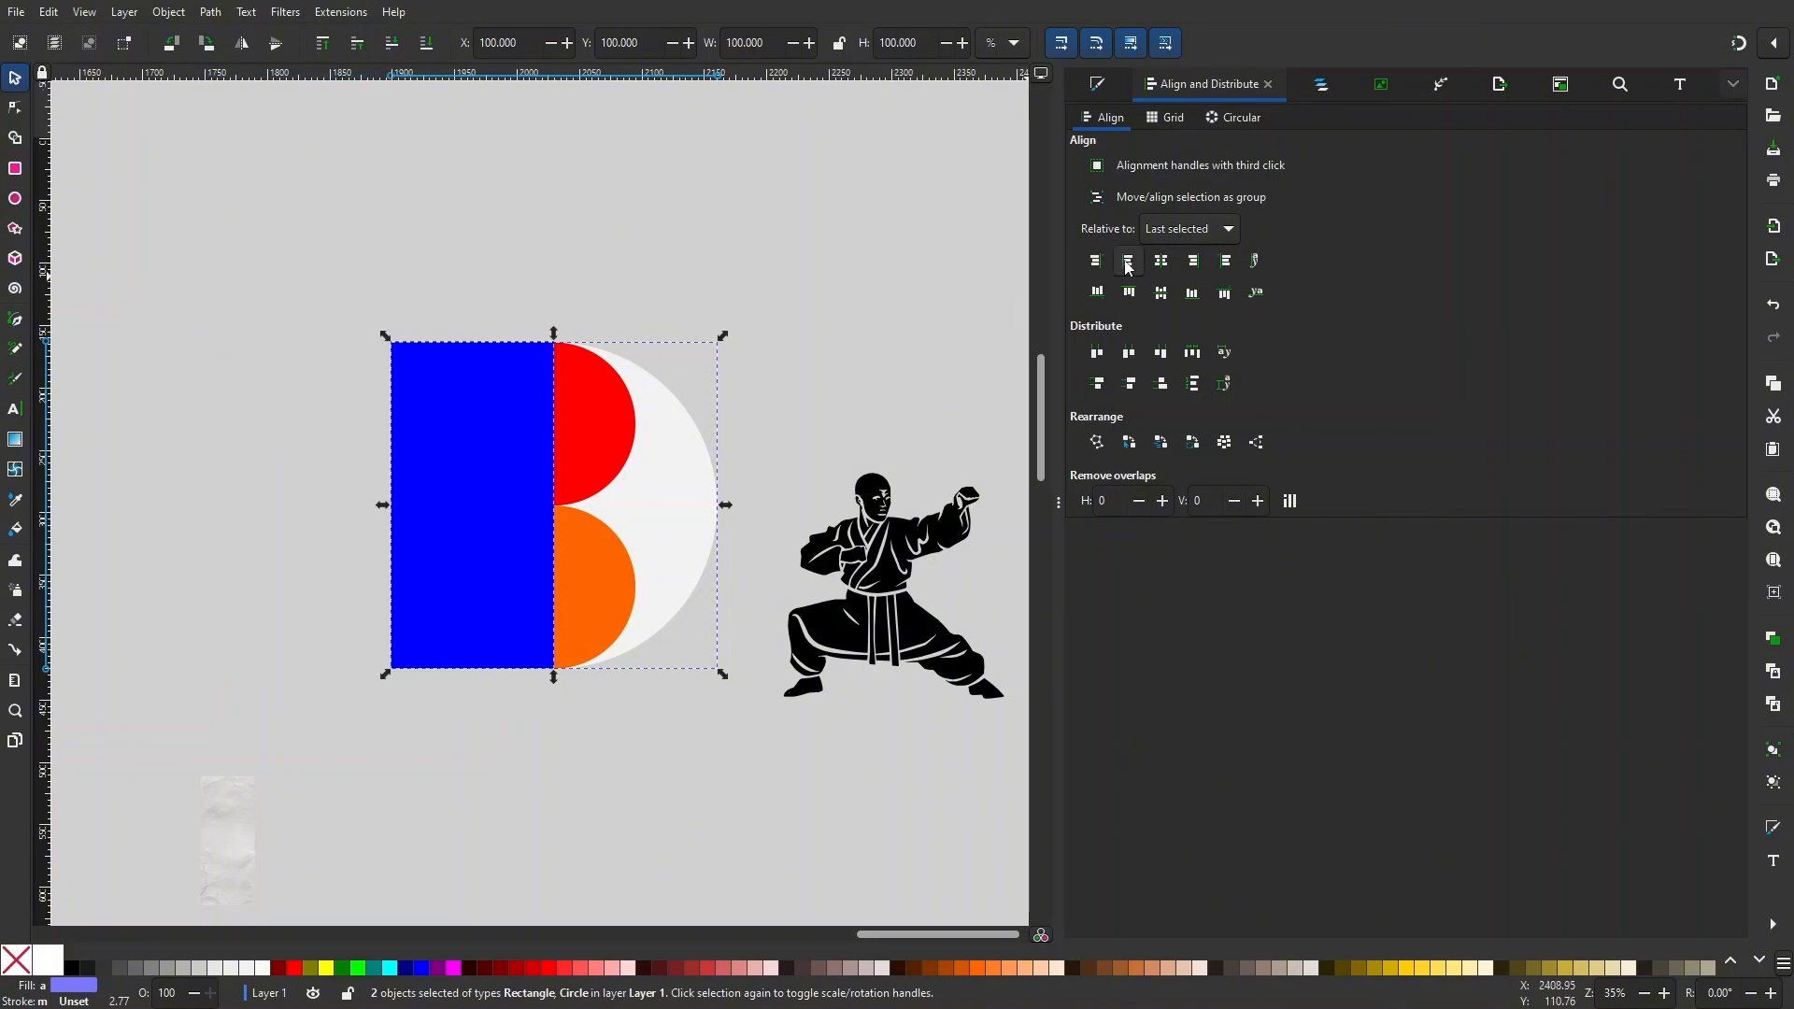
- Use the Shape Builder on the blue rectangle and three circles, keeping the fragments within the large circle and dropping the rectangle's outer corners
left_click(1162, 294)
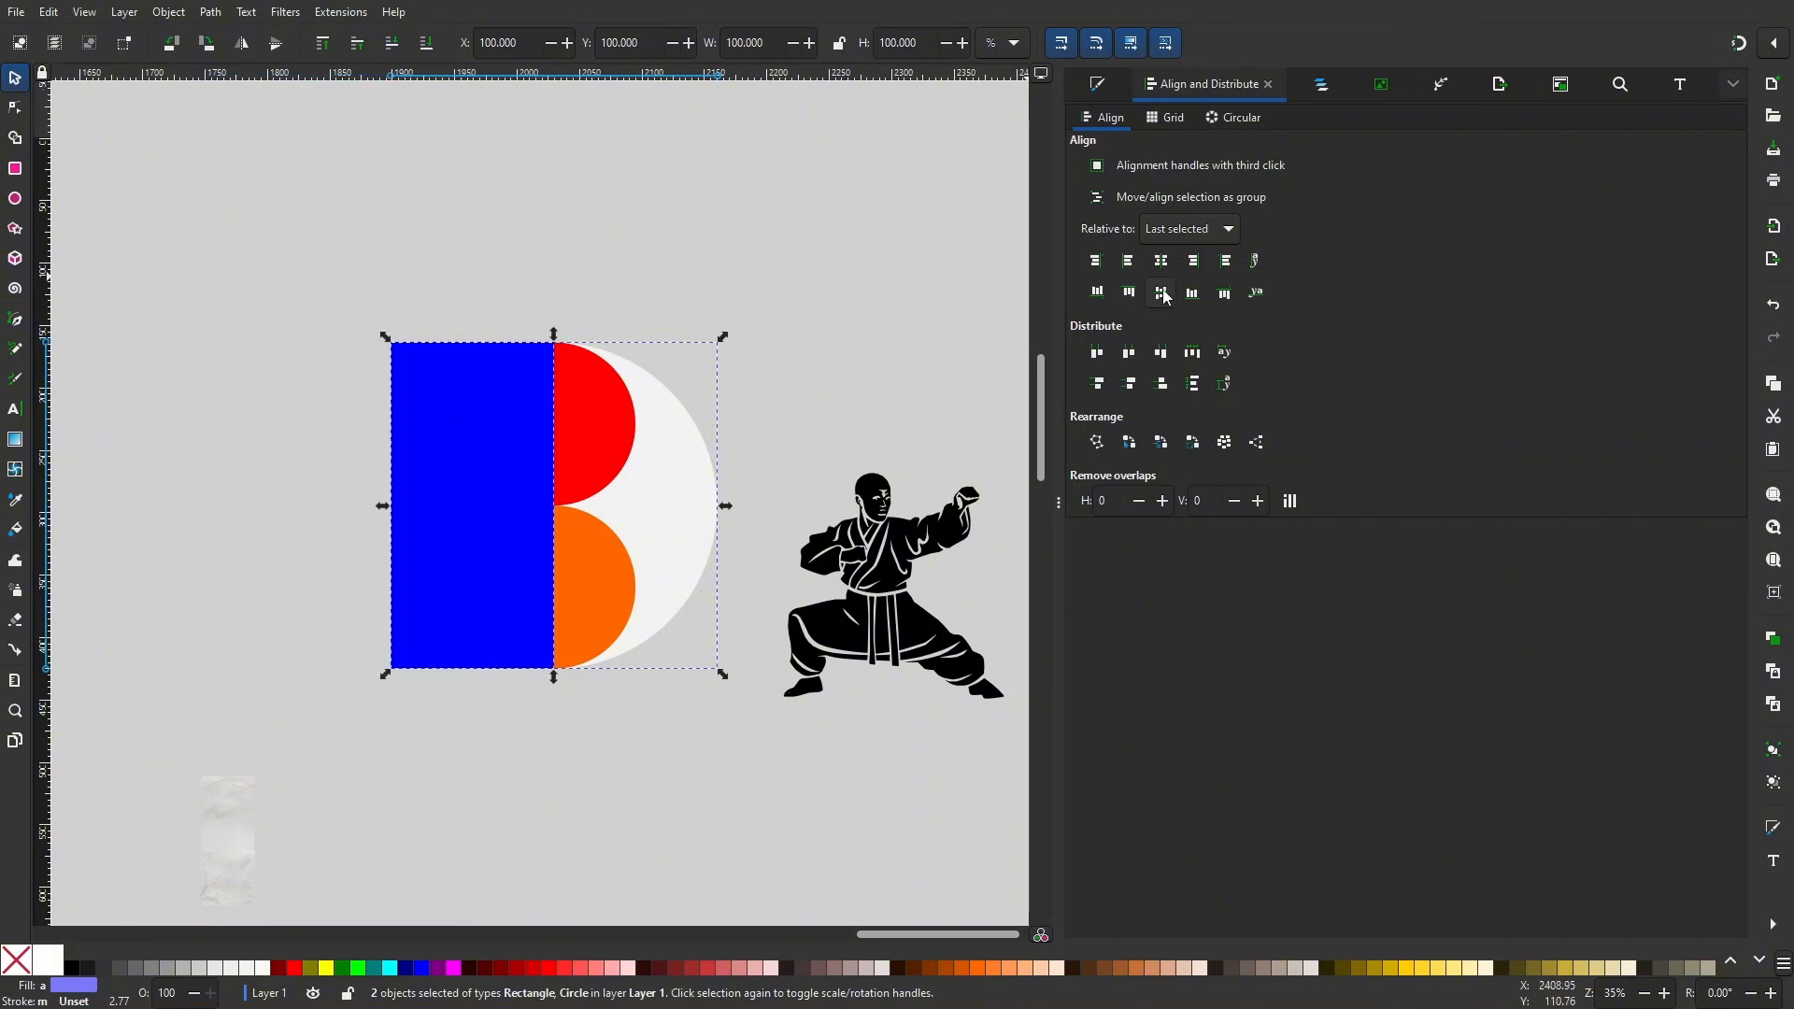
left_click(785, 208)
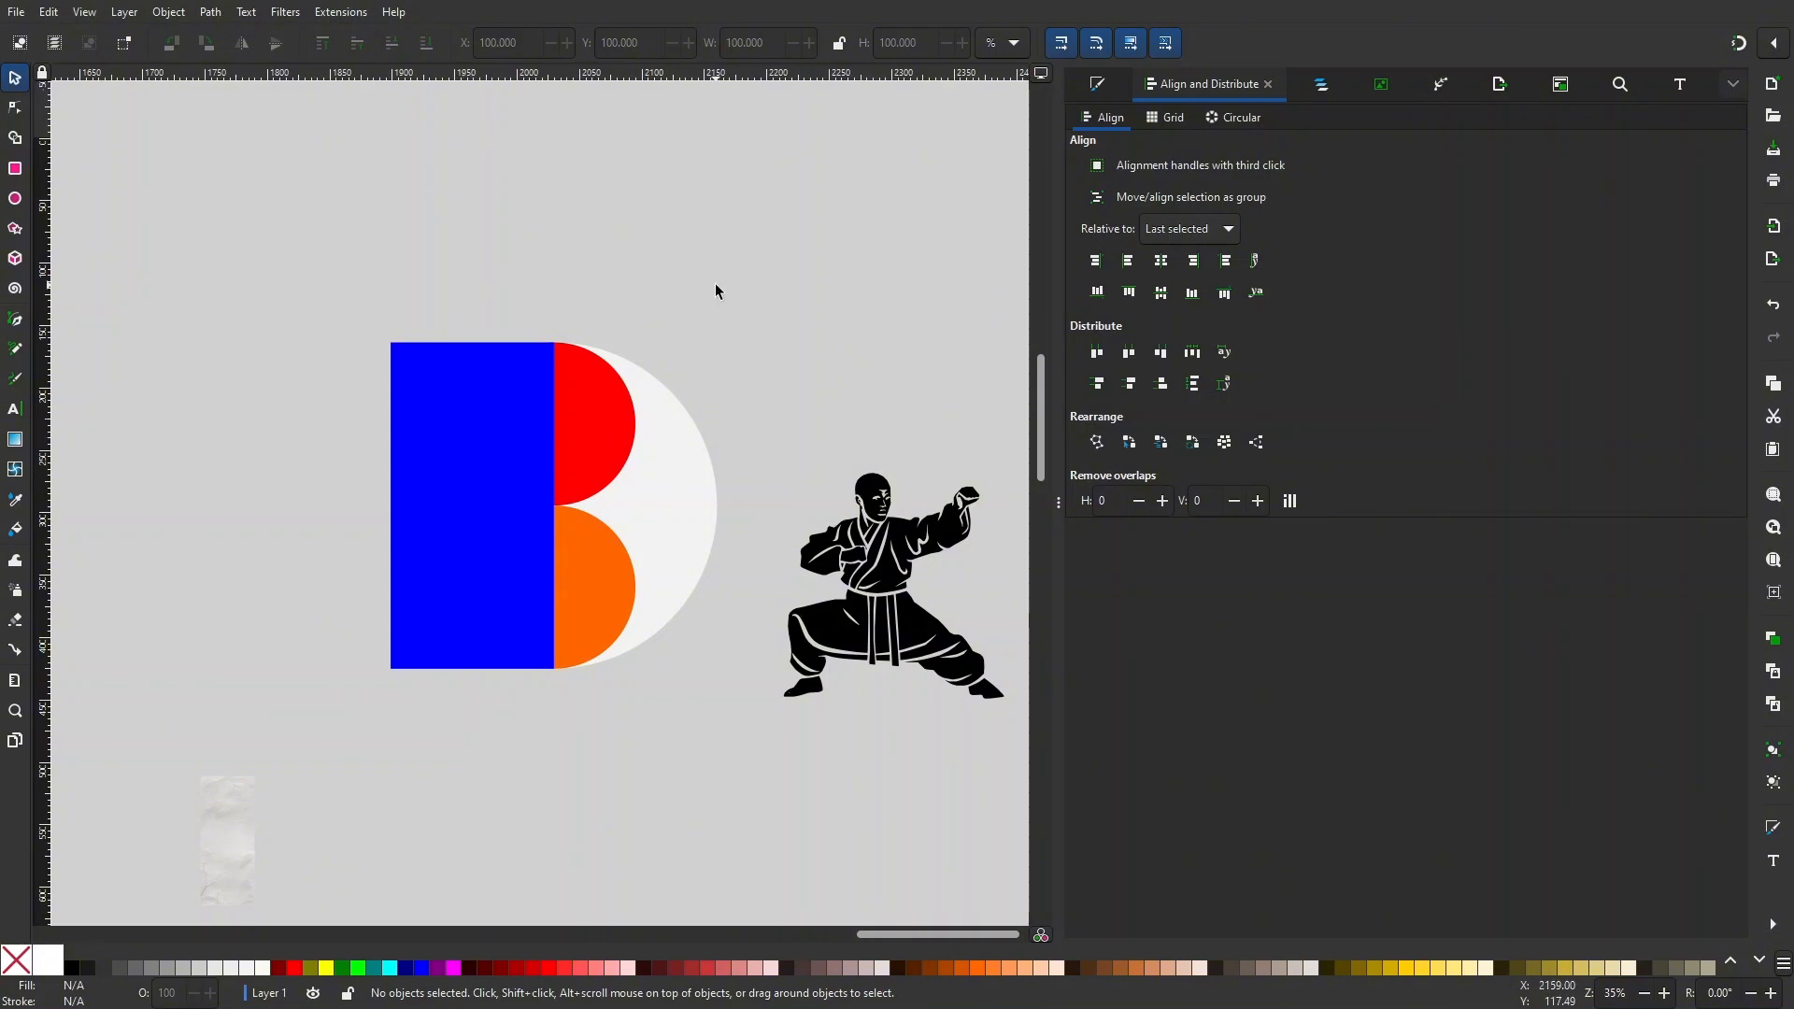
scroll(704, 295, "up", 2)
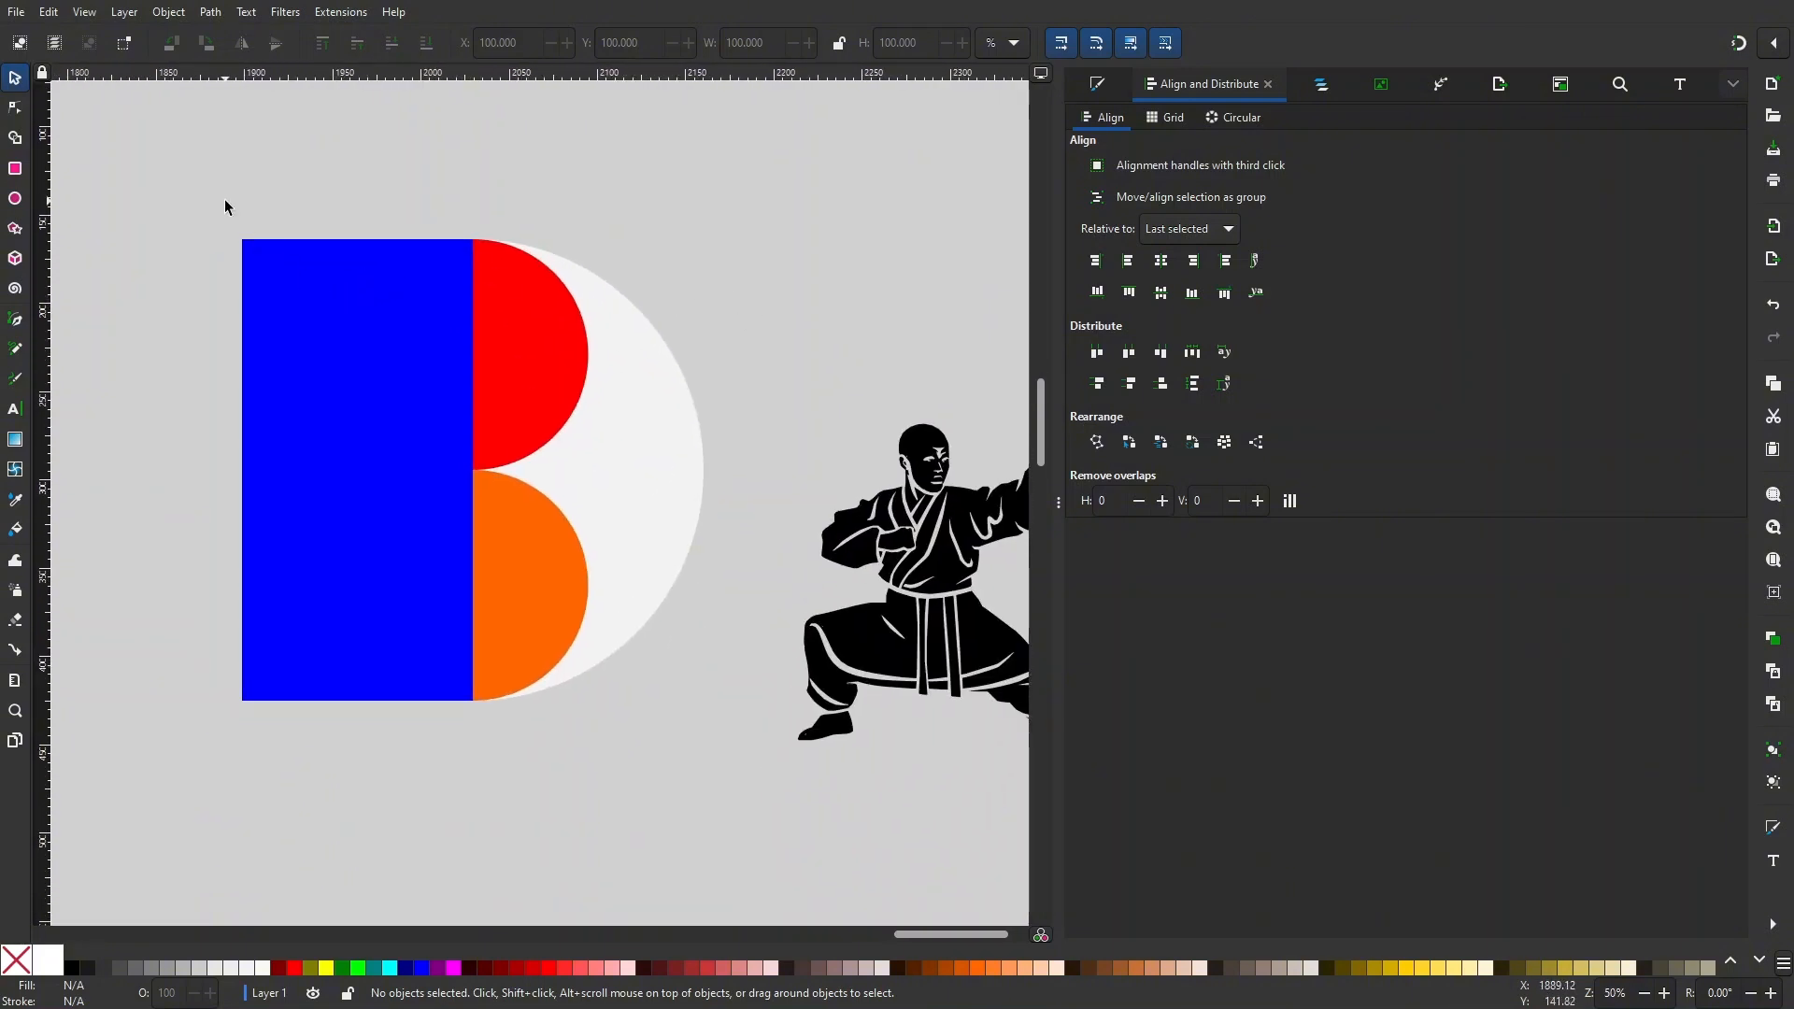
left_click_drag(168, 149, 757, 761)
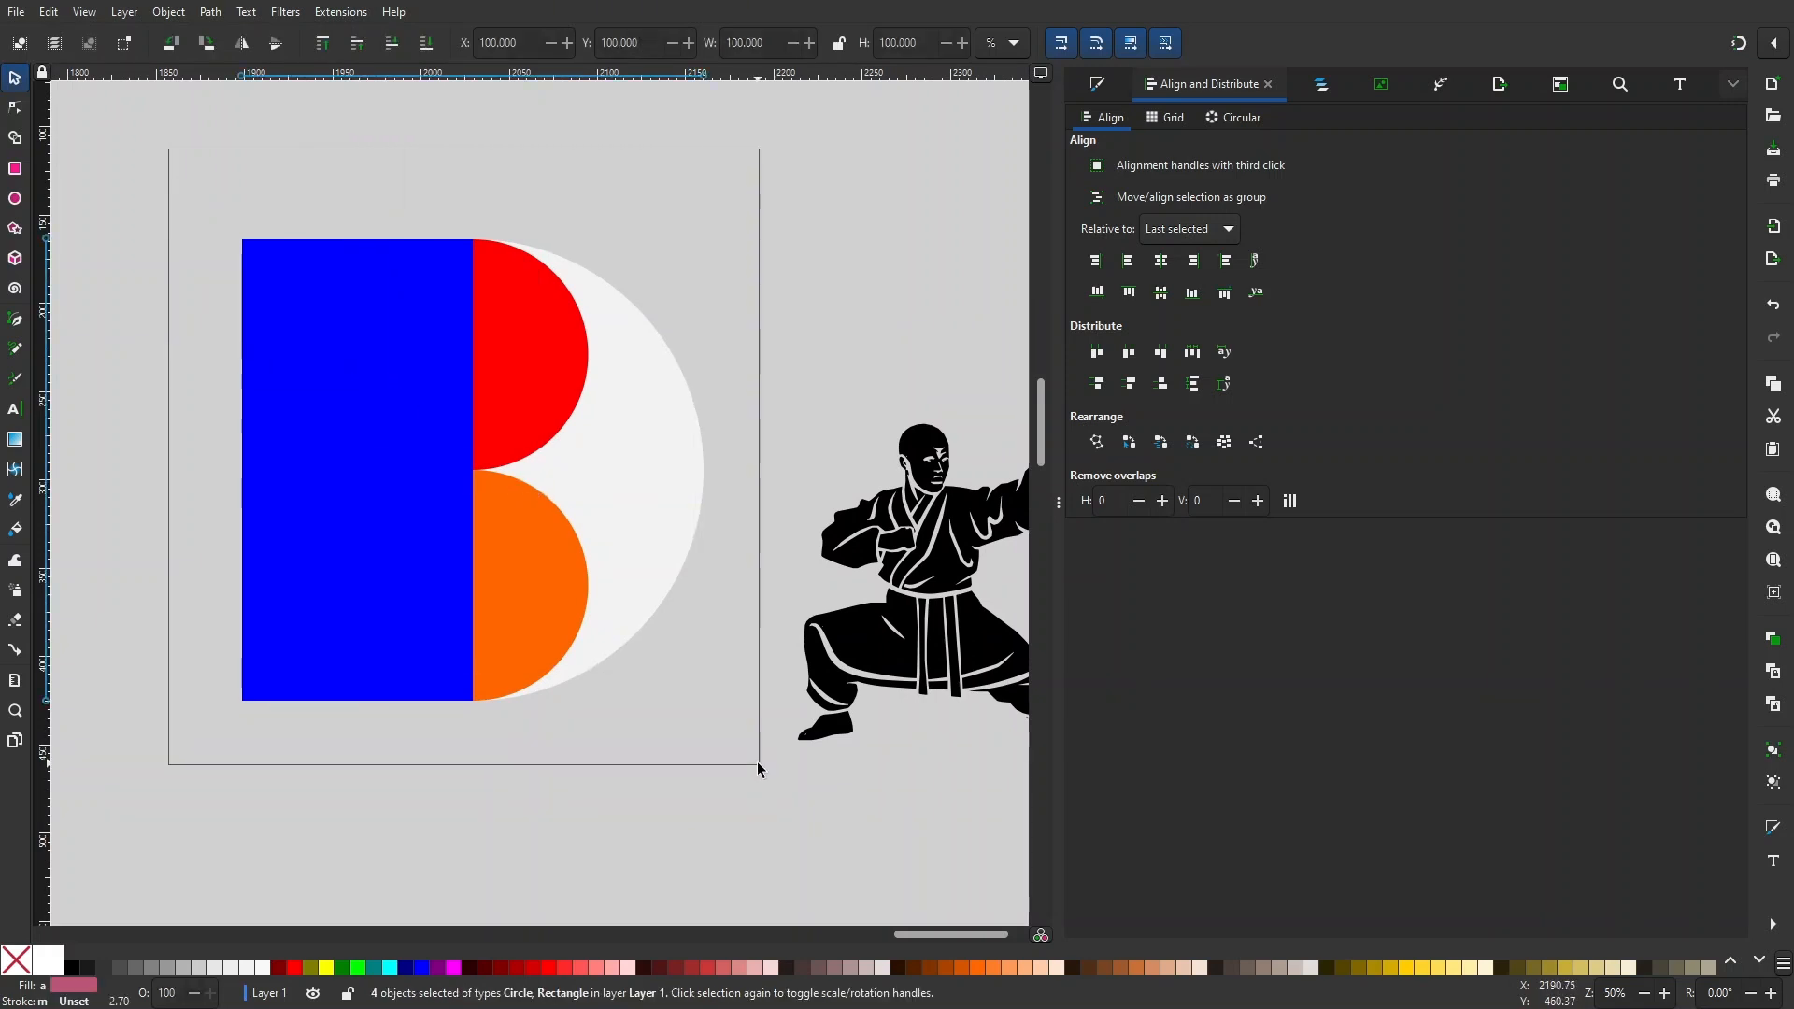
left_click(14, 139)
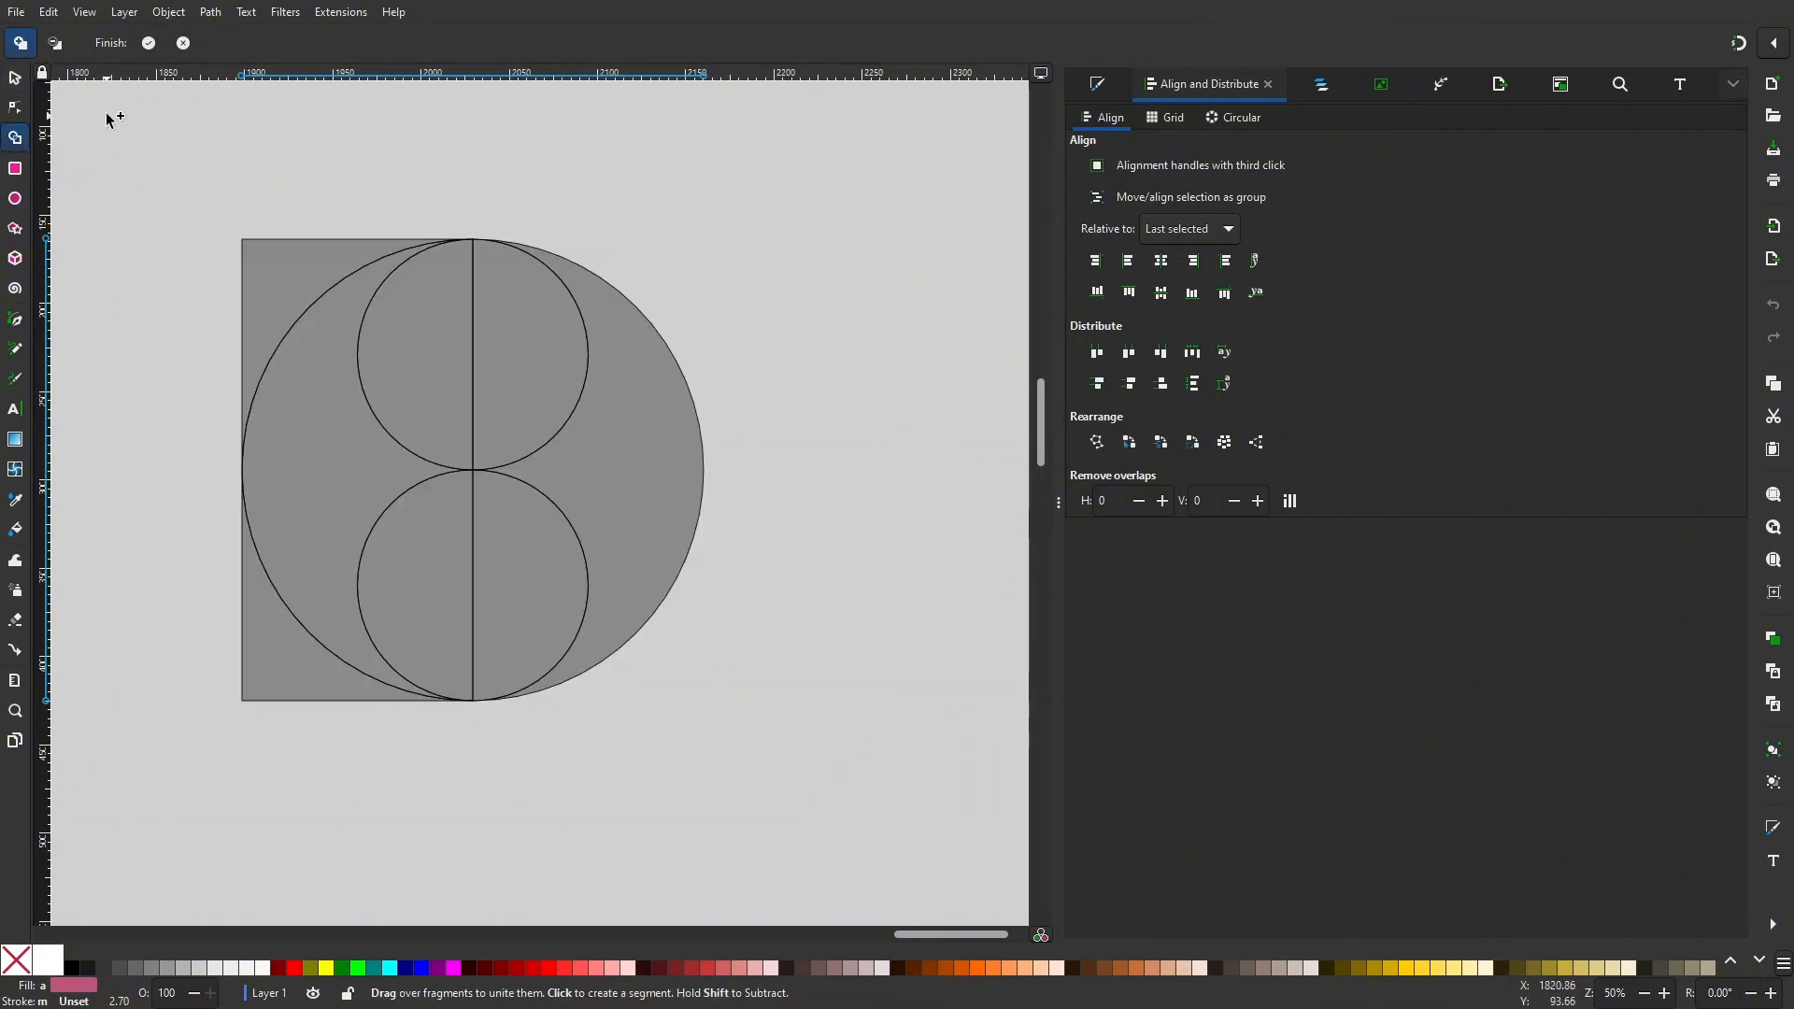
left_click_drag(205, 107, 239, 118)
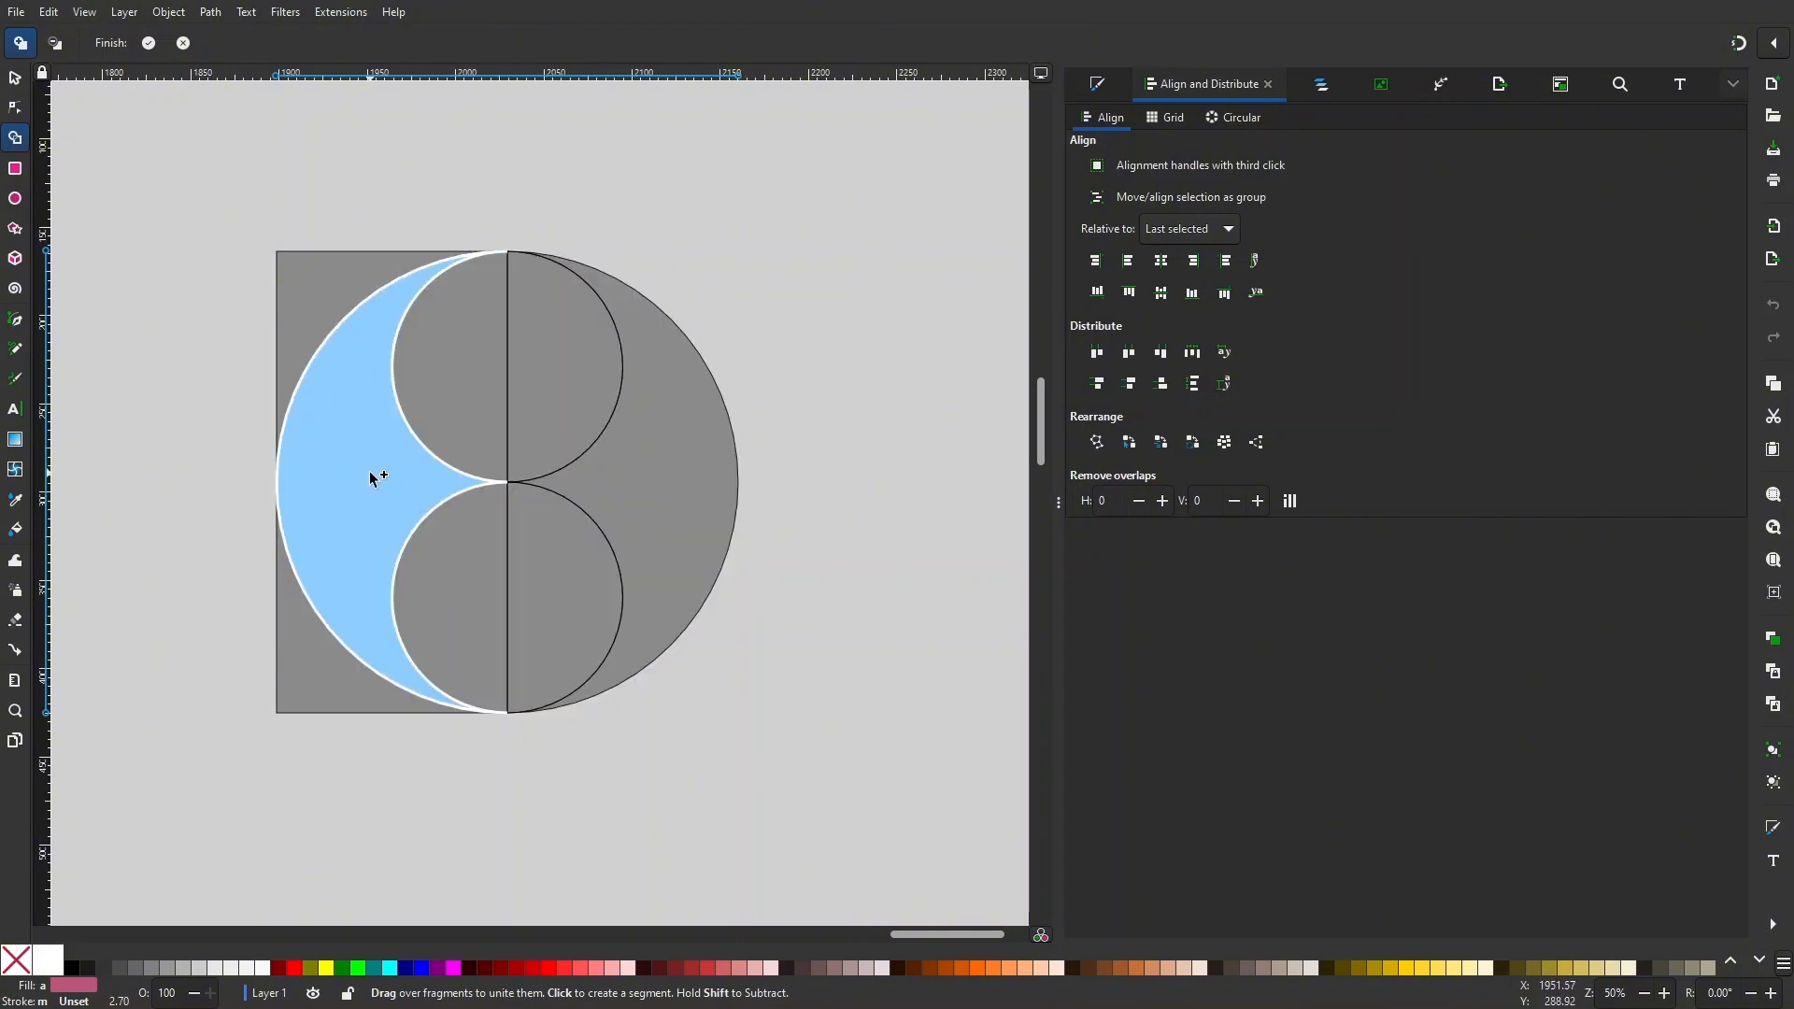
mouse_move(633, 369)
left_mouse_down()
mouse_move(567, 549)
mouse_move(502, 575)
mouse_move(536, 391)
mouse_move(475, 396)
mouse_move(343, 474)
mouse_move(402, 457)
left_mouse_up()
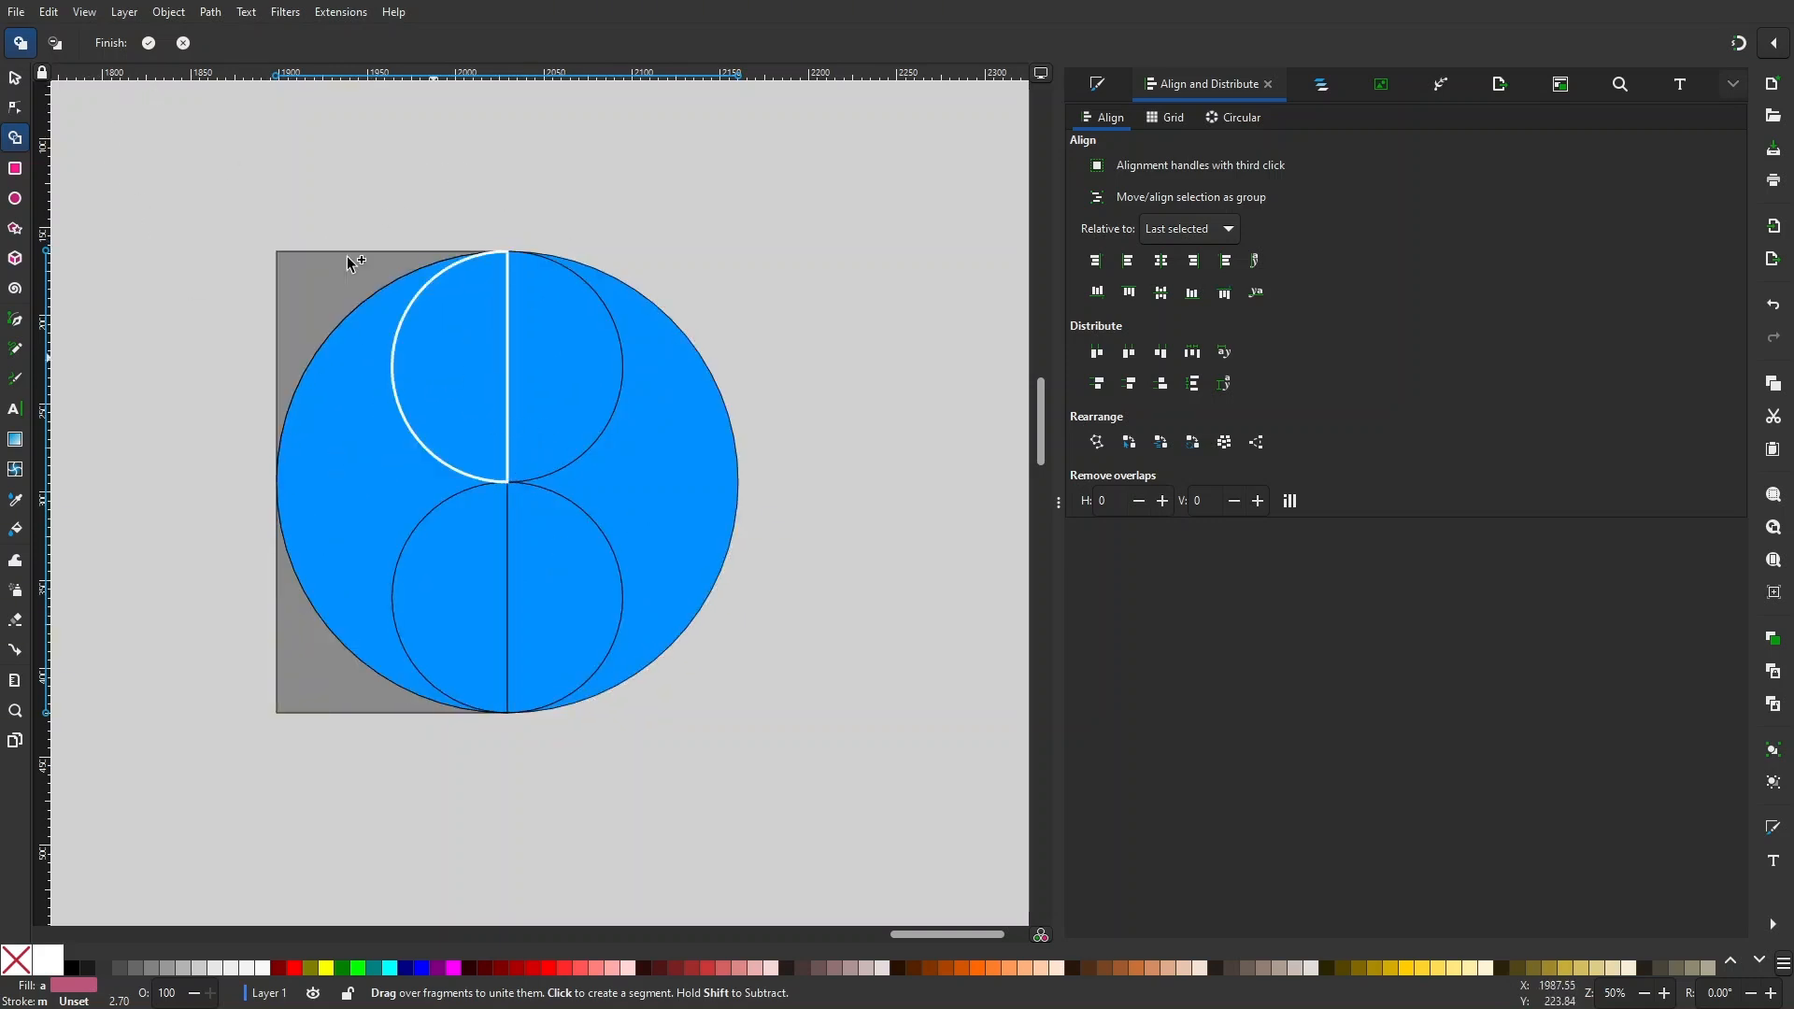
left_click(149, 43)
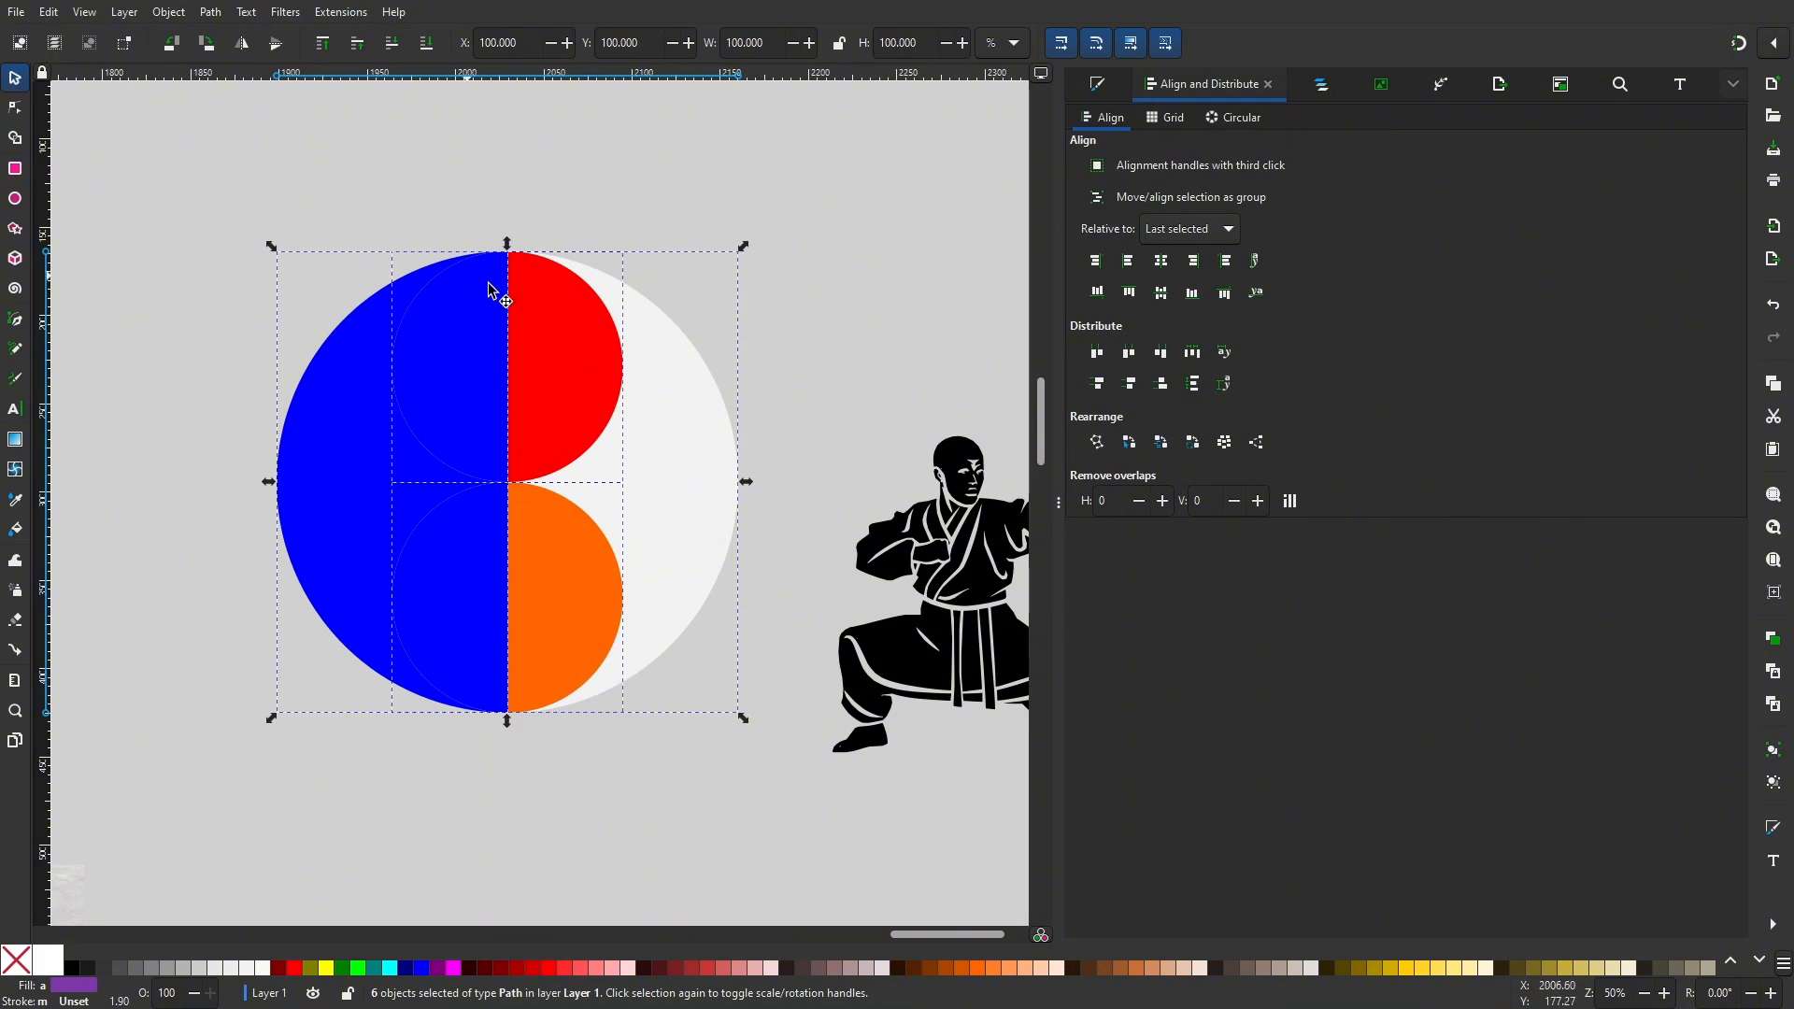
left_click(826, 291)
left_click_drag(826, 292, 791, 298)
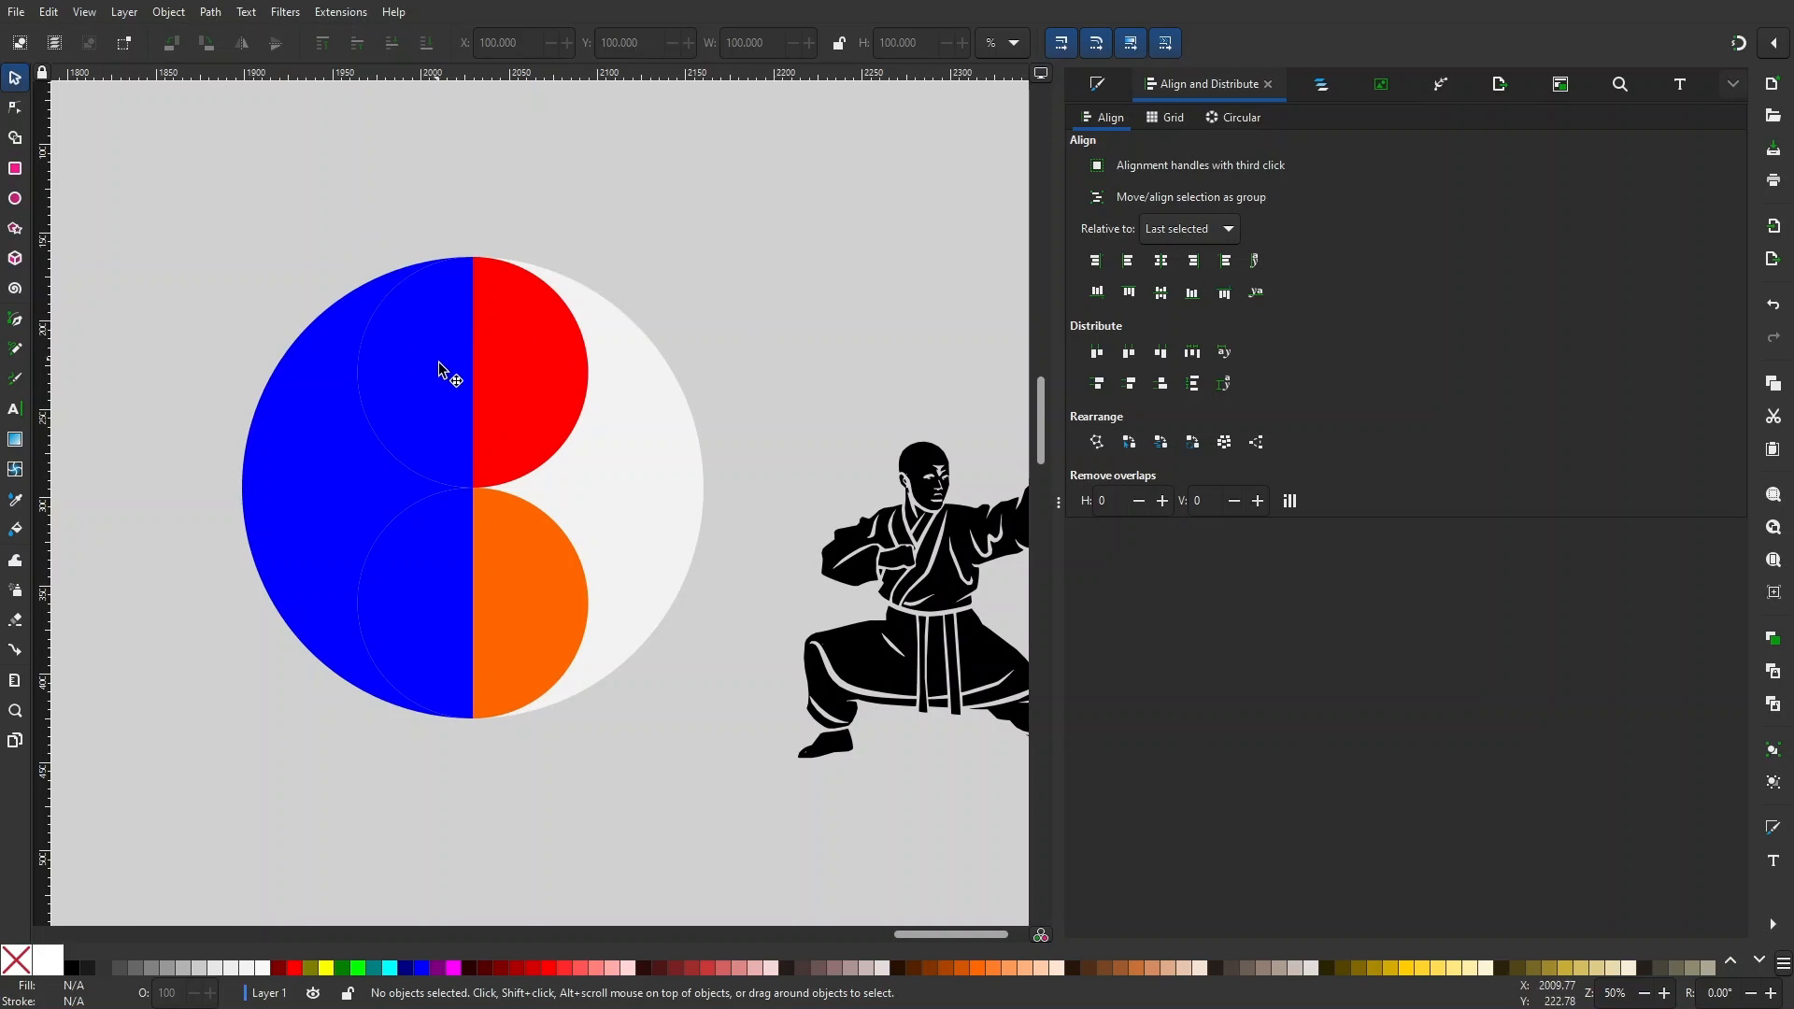
- Unite the light half, the orange half-circle and the adjoining lower blue half-circle into one yin-yang half, and fill it with dark brown
left_click(657, 423)
left_click(796, 397)
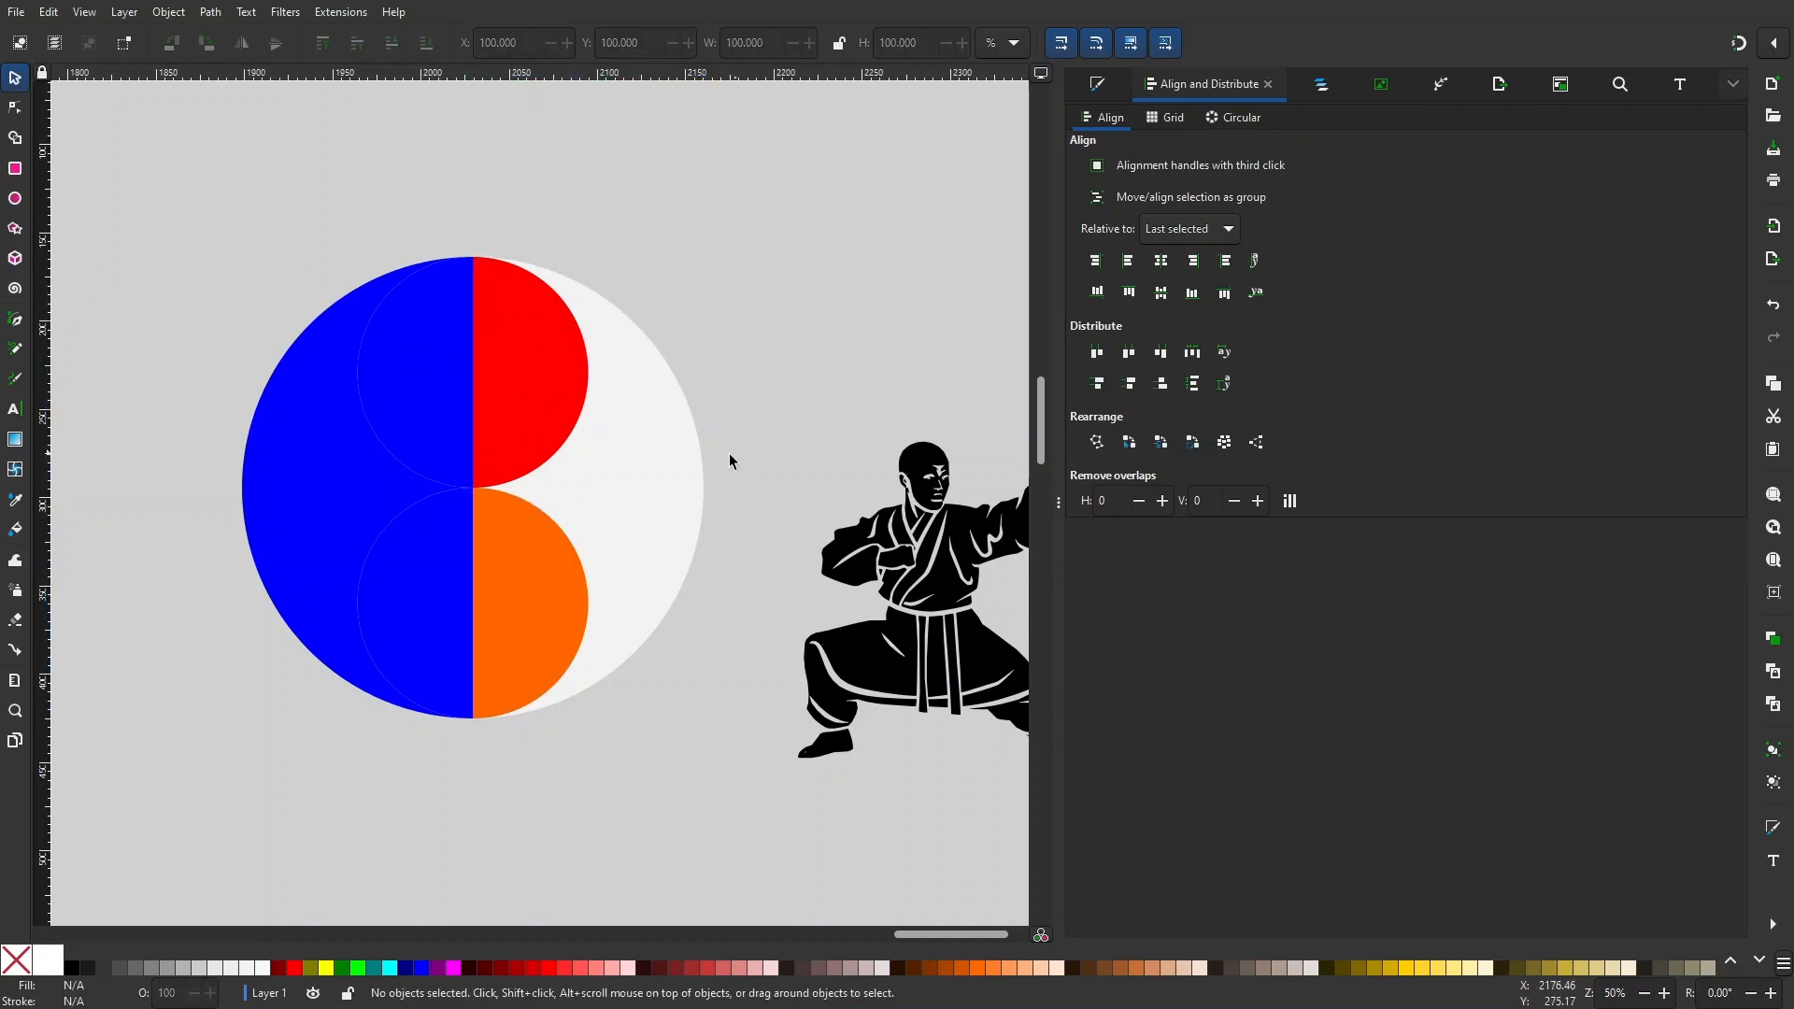
left_click(673, 478)
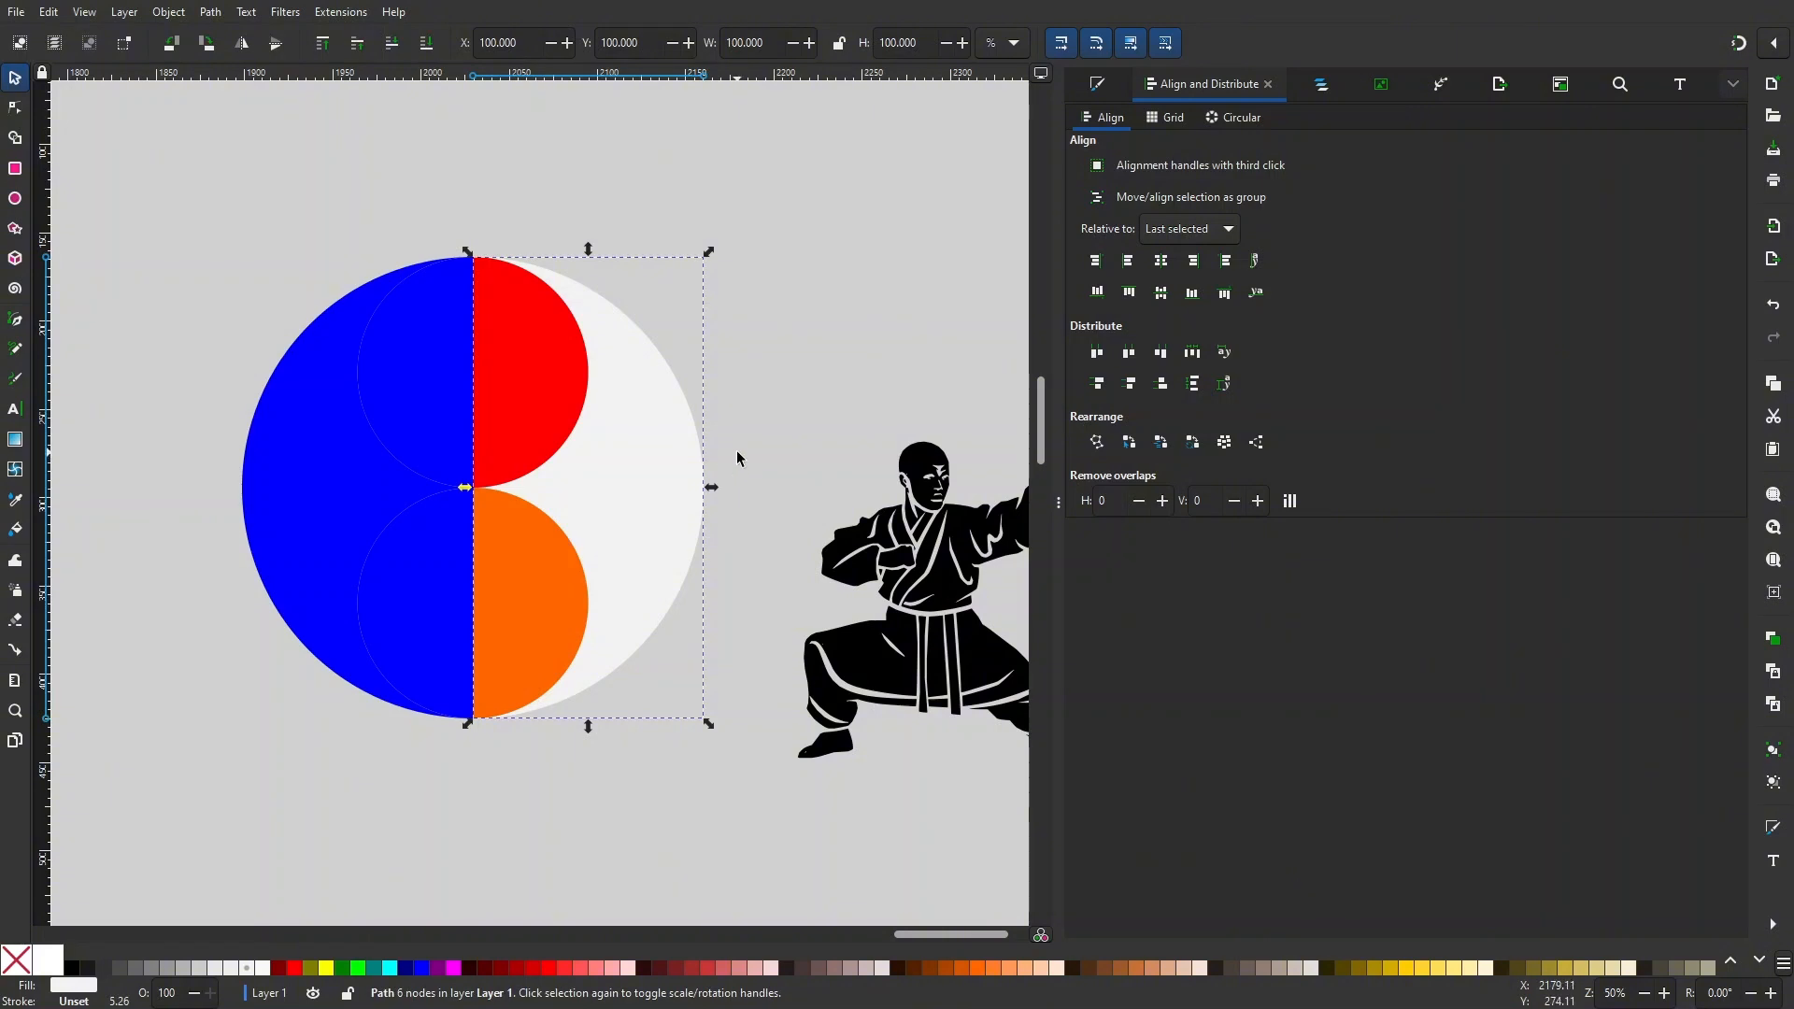
left_click(558, 575, "shift")
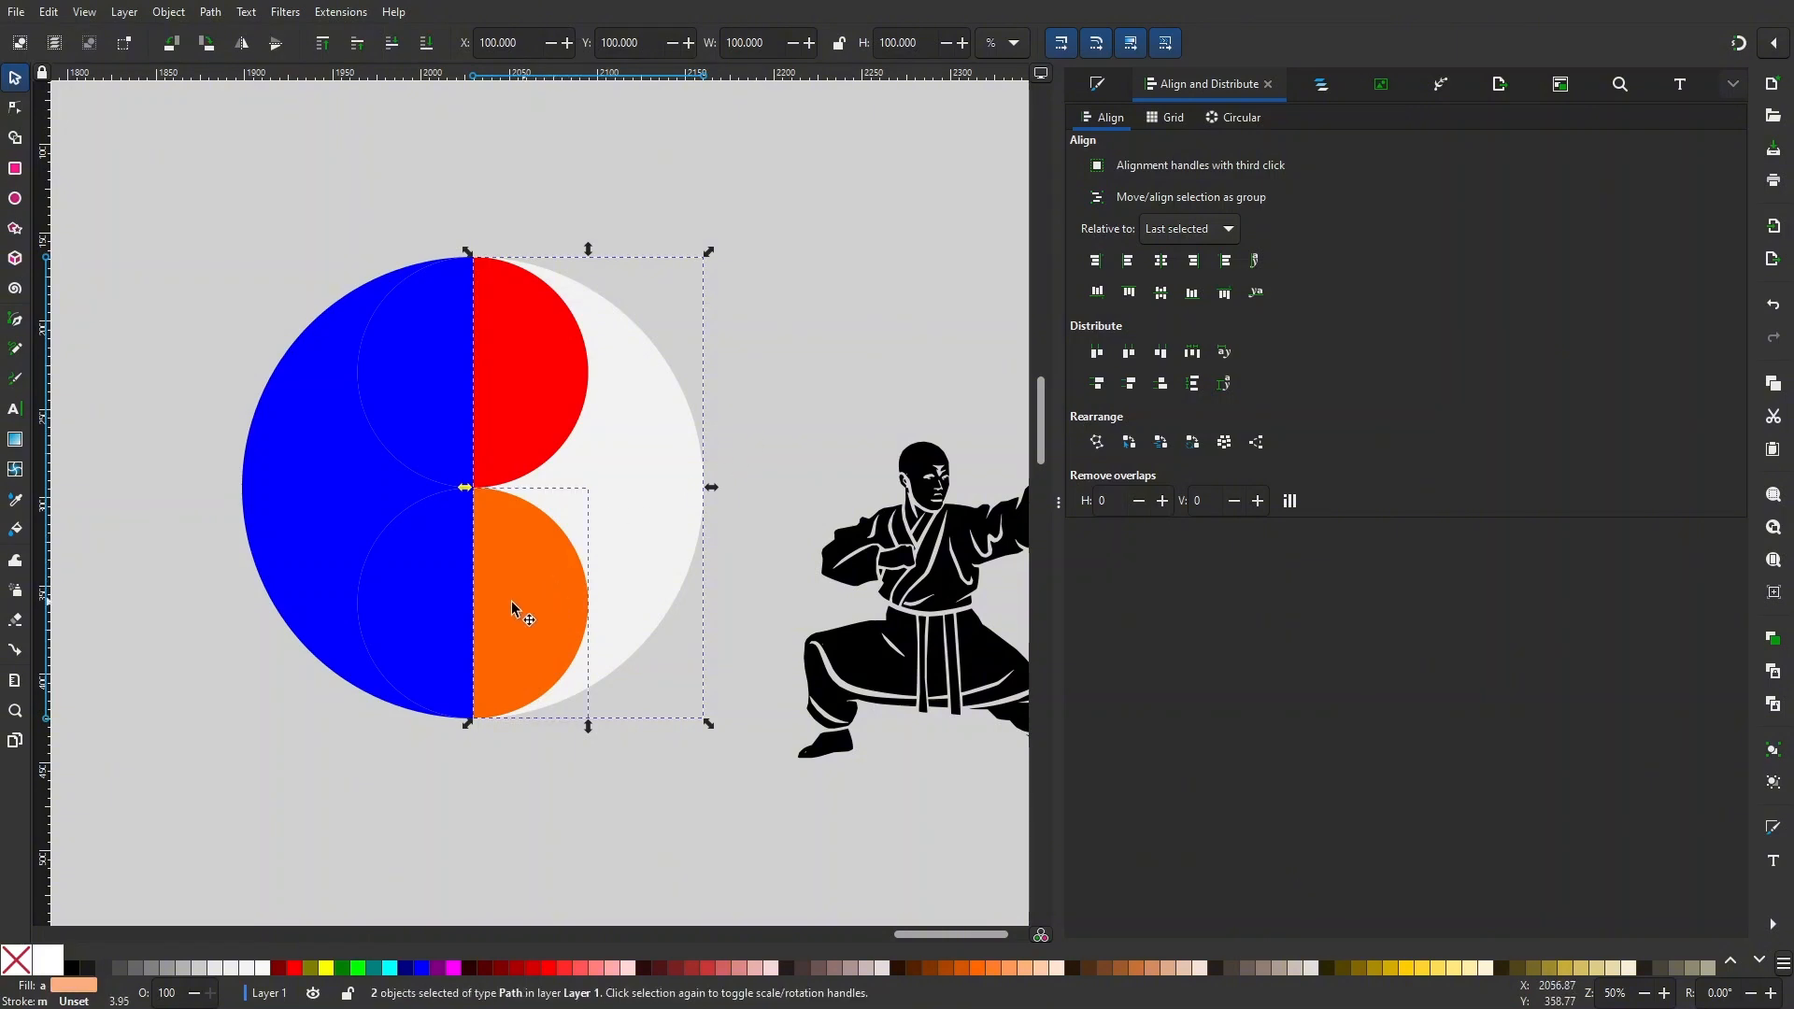
left_click(448, 600, "shift")
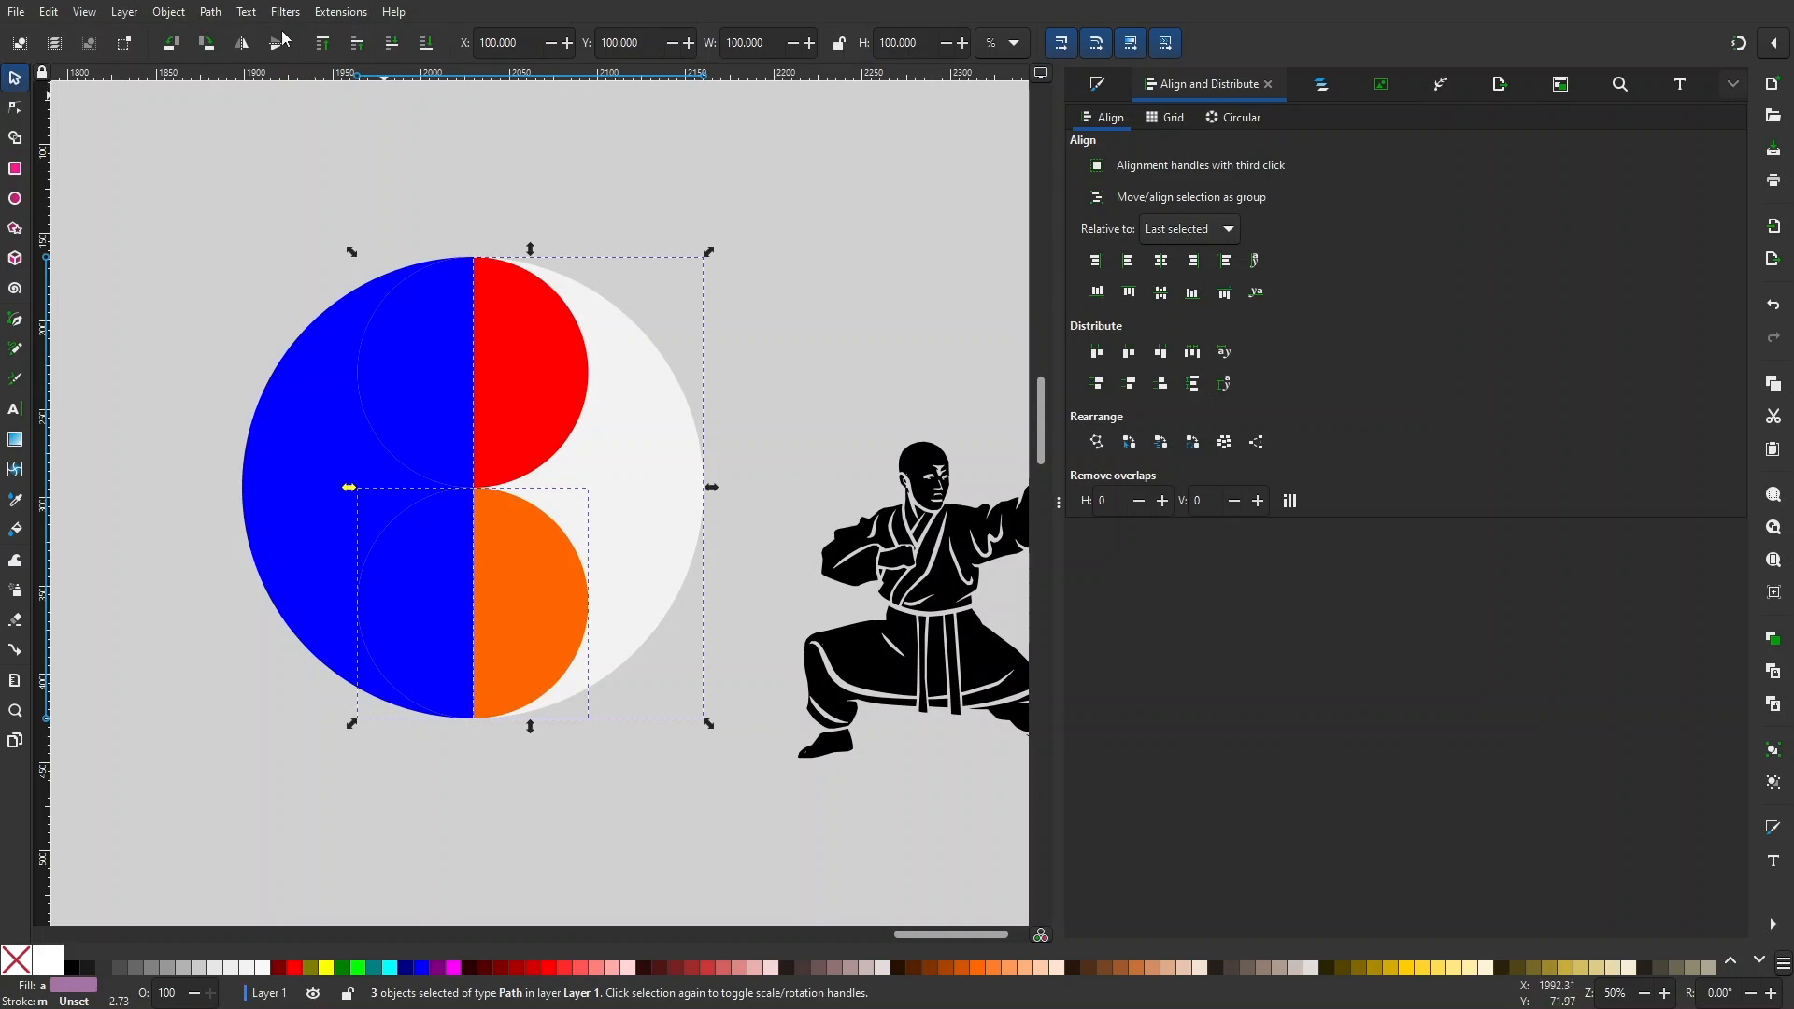
left_click(211, 11)
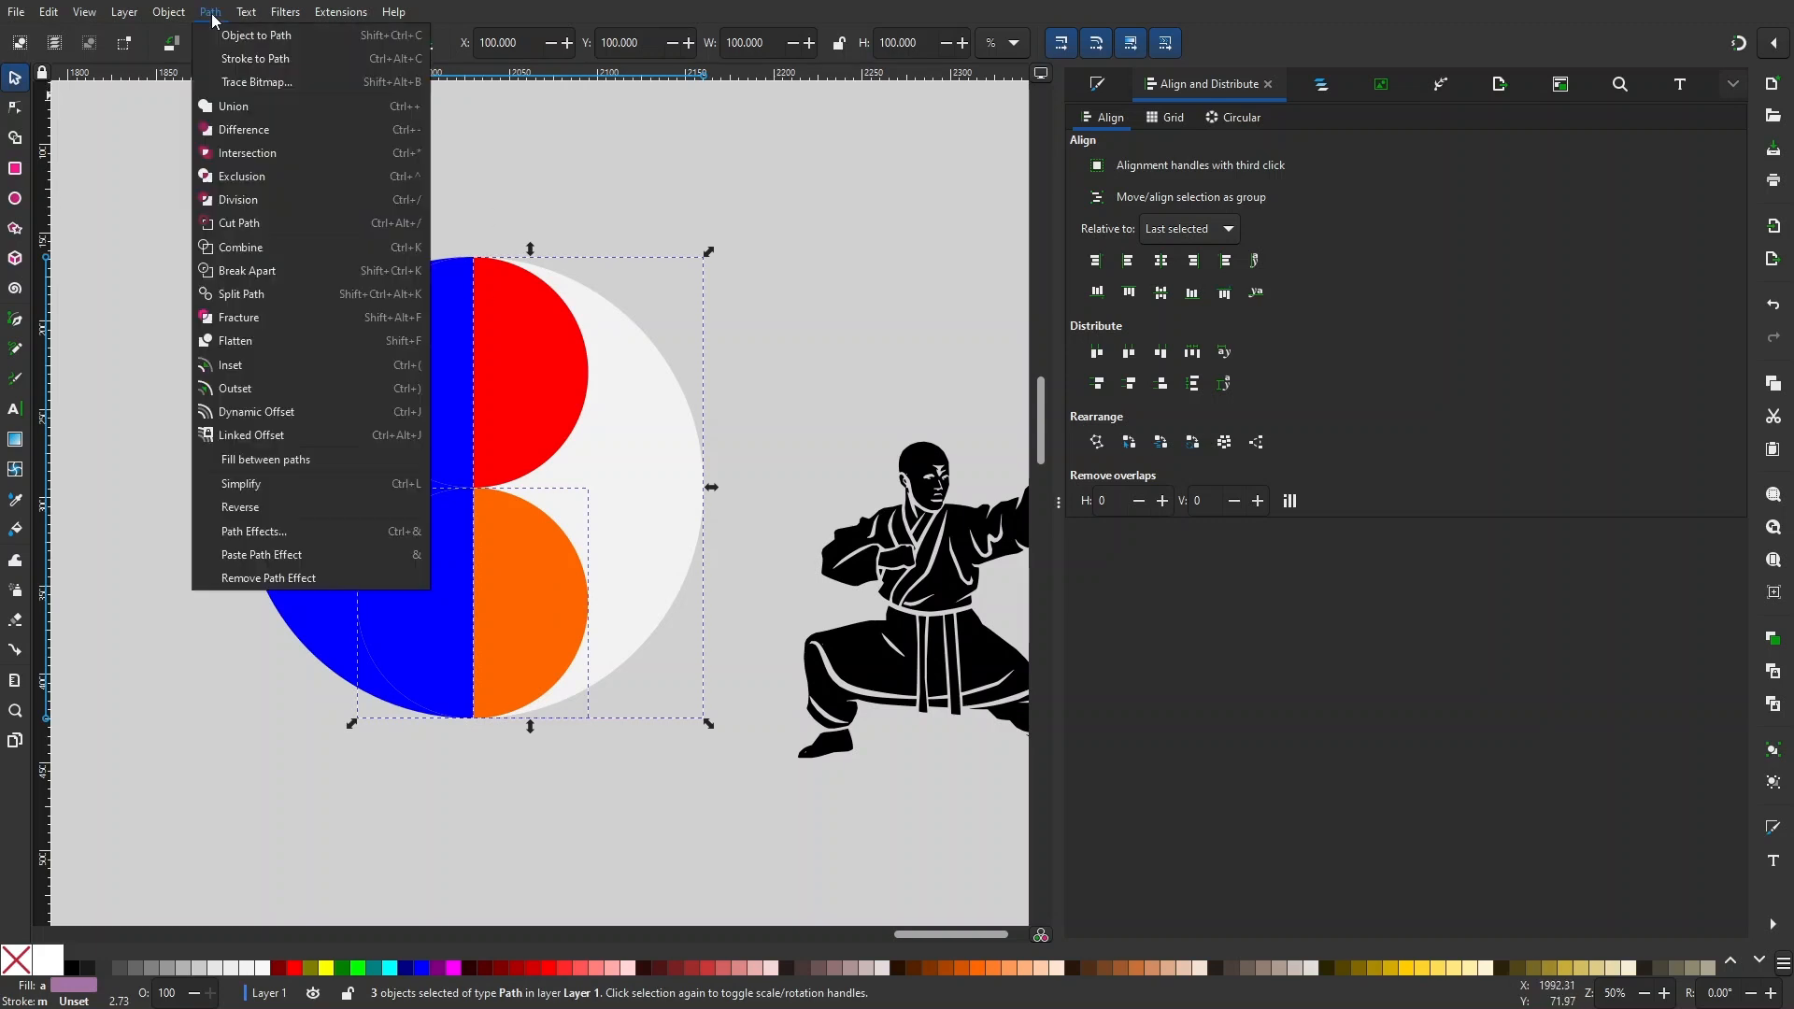
left_click(232, 106)
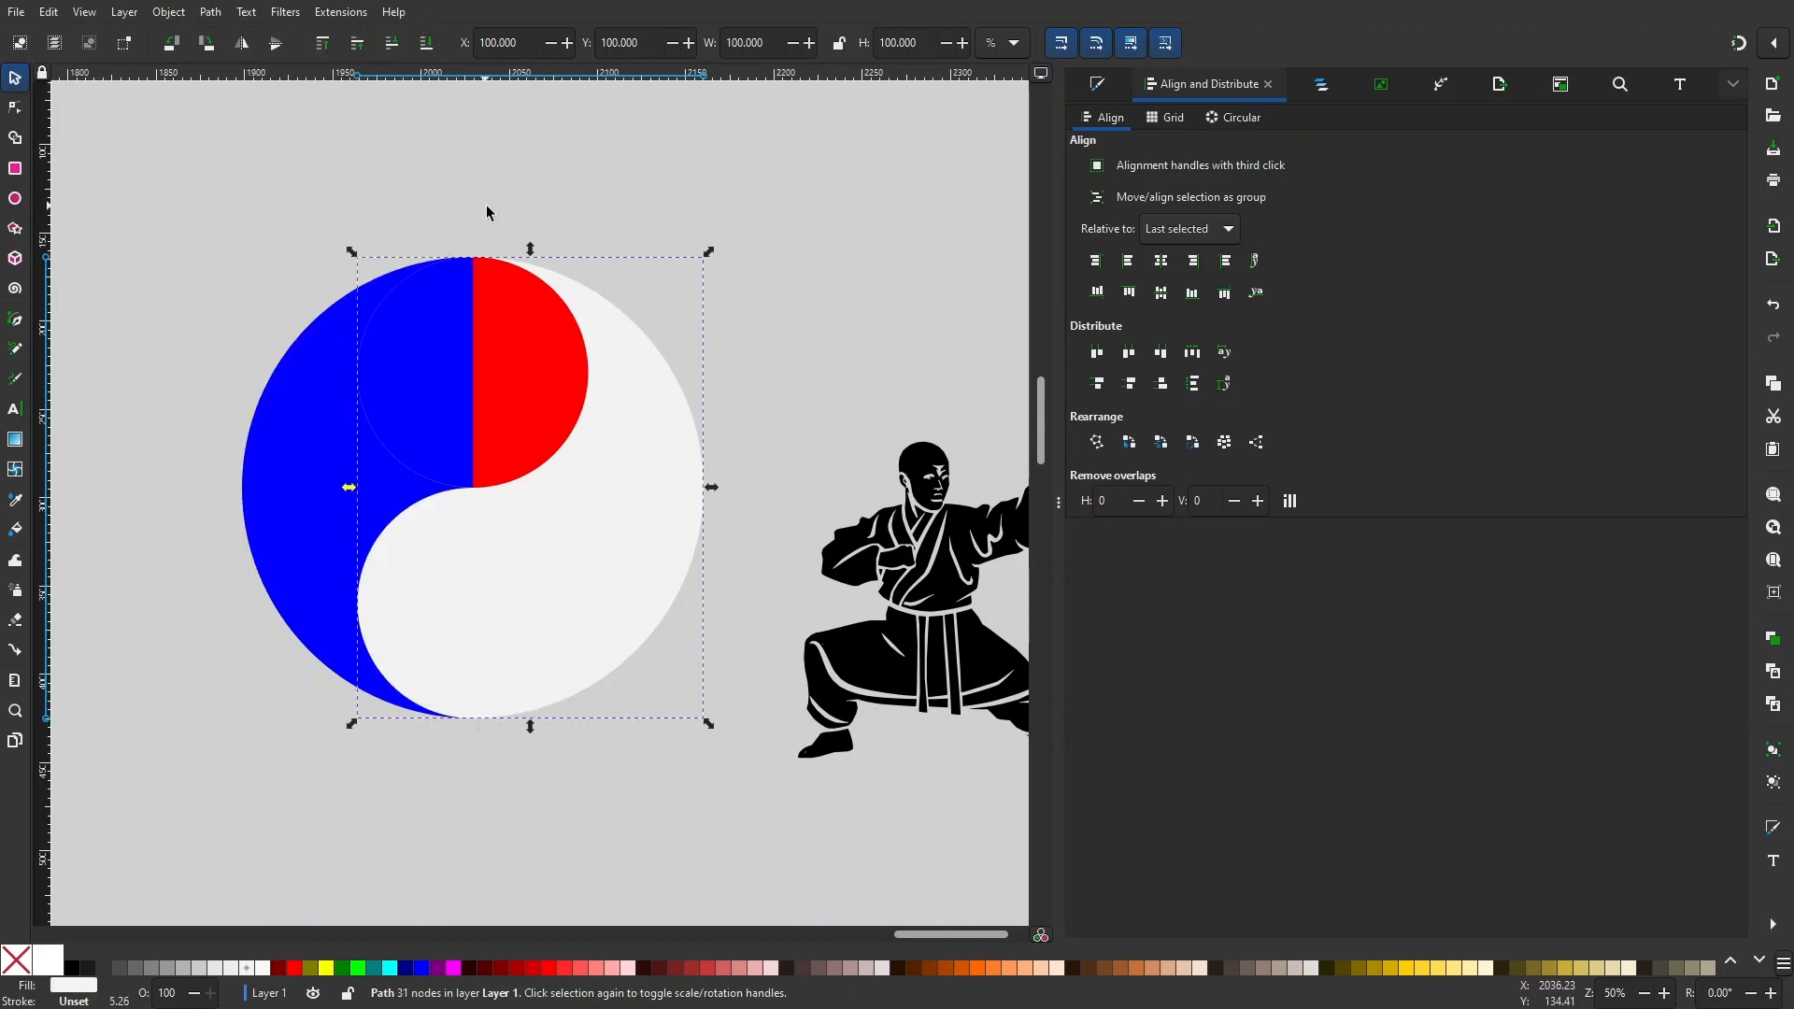
left_click(645, 968)
scroll(450, 747, "left", 1)
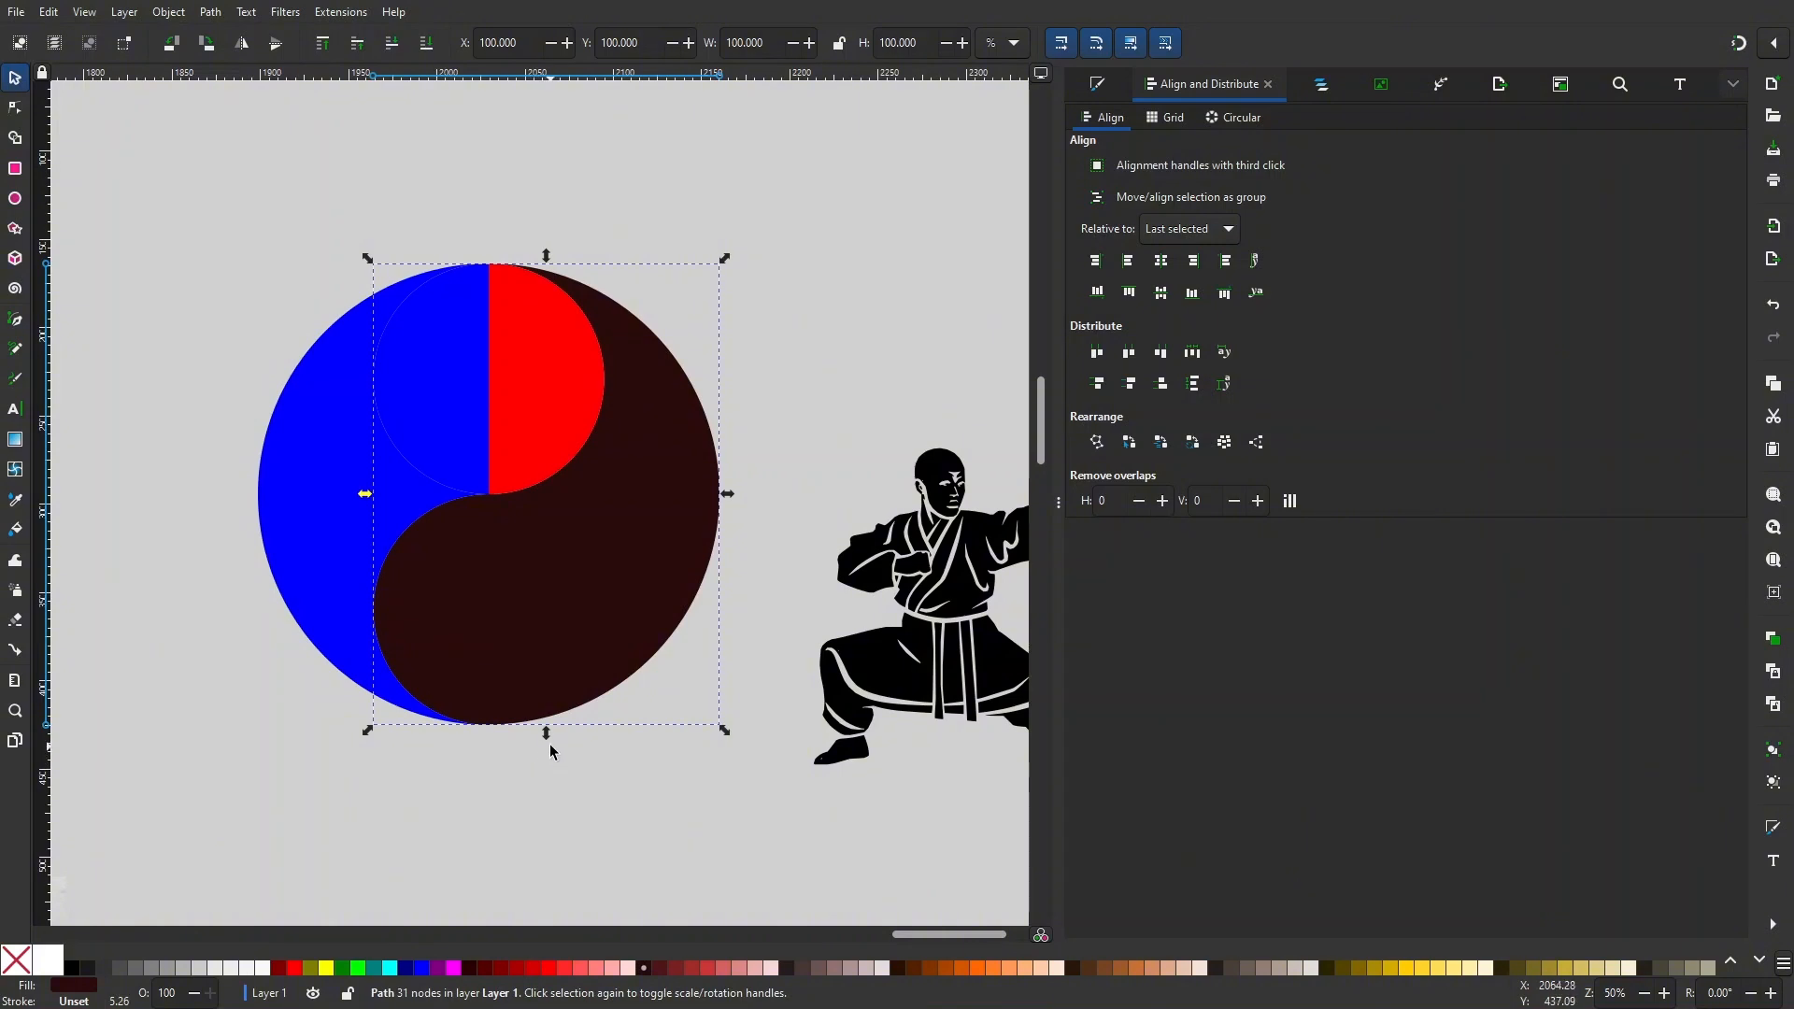
- Try uniting the blue outer piece and upper blue half-circle with the red half-circle in one go, and undo the union
left_click(290, 730)
left_click(325, 458, "ctrl")
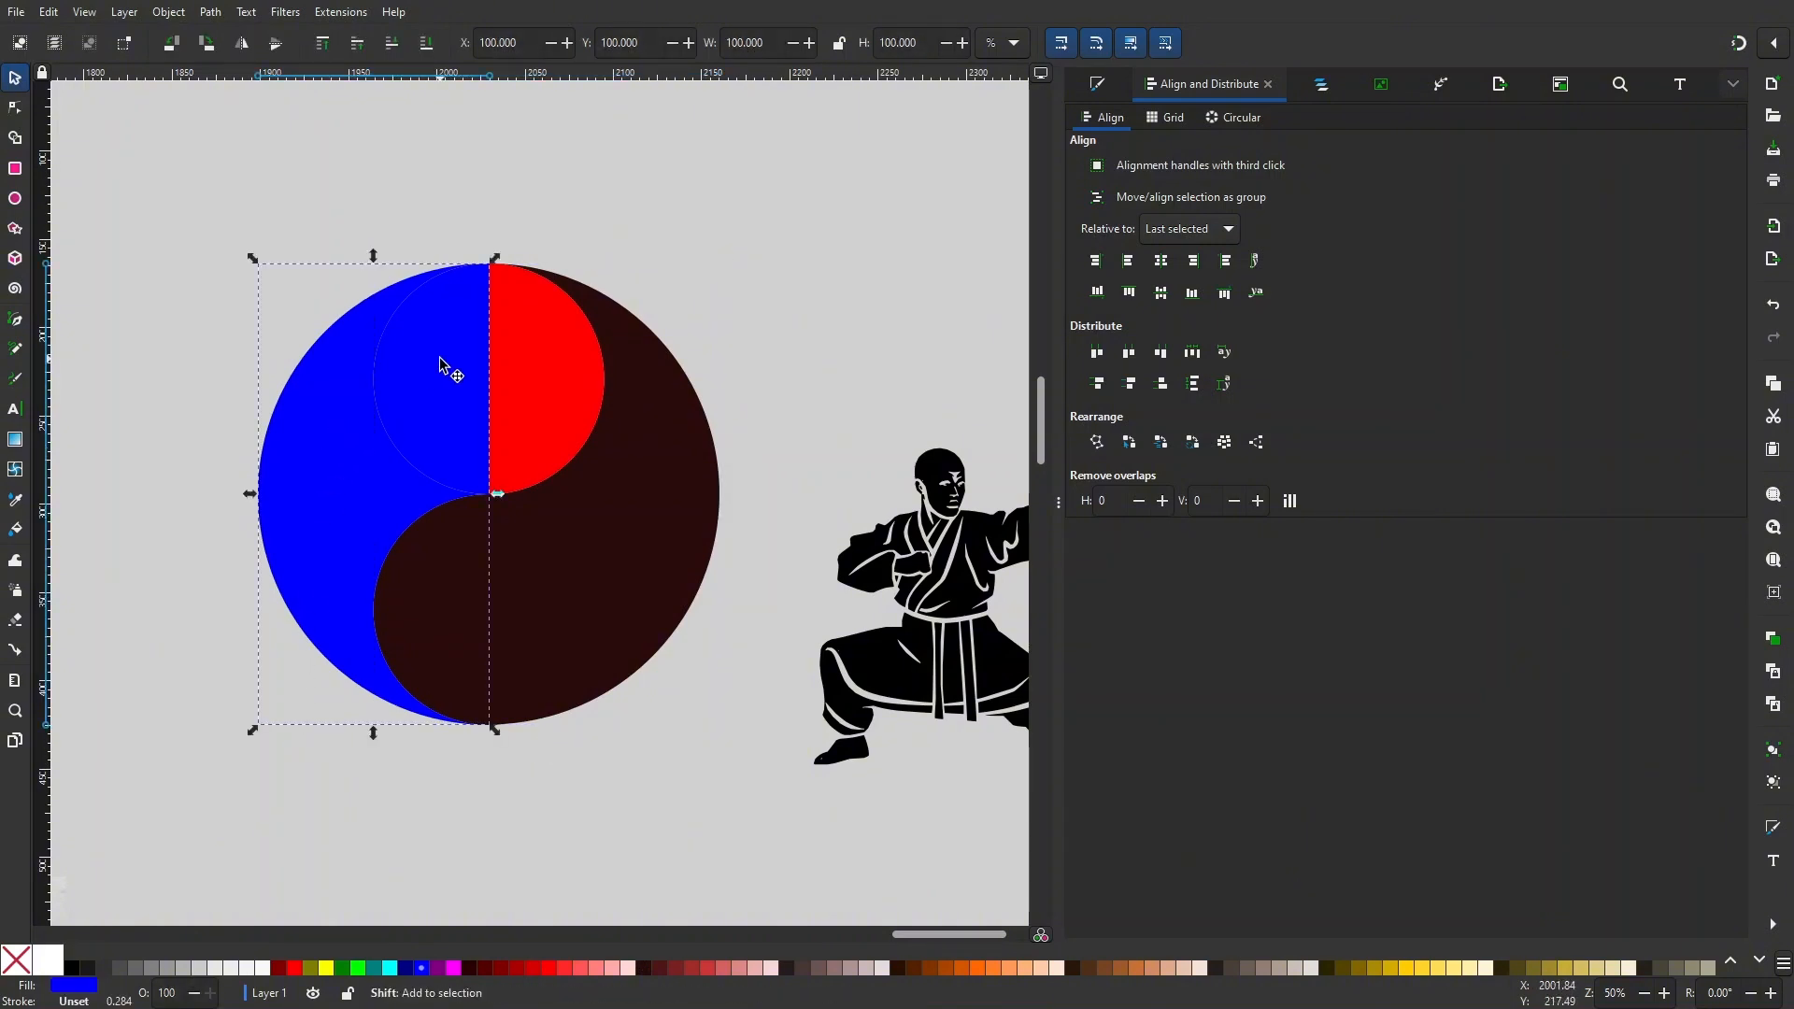
left_click(551, 362, "ctrl+shift")
key("ctrl+plus")
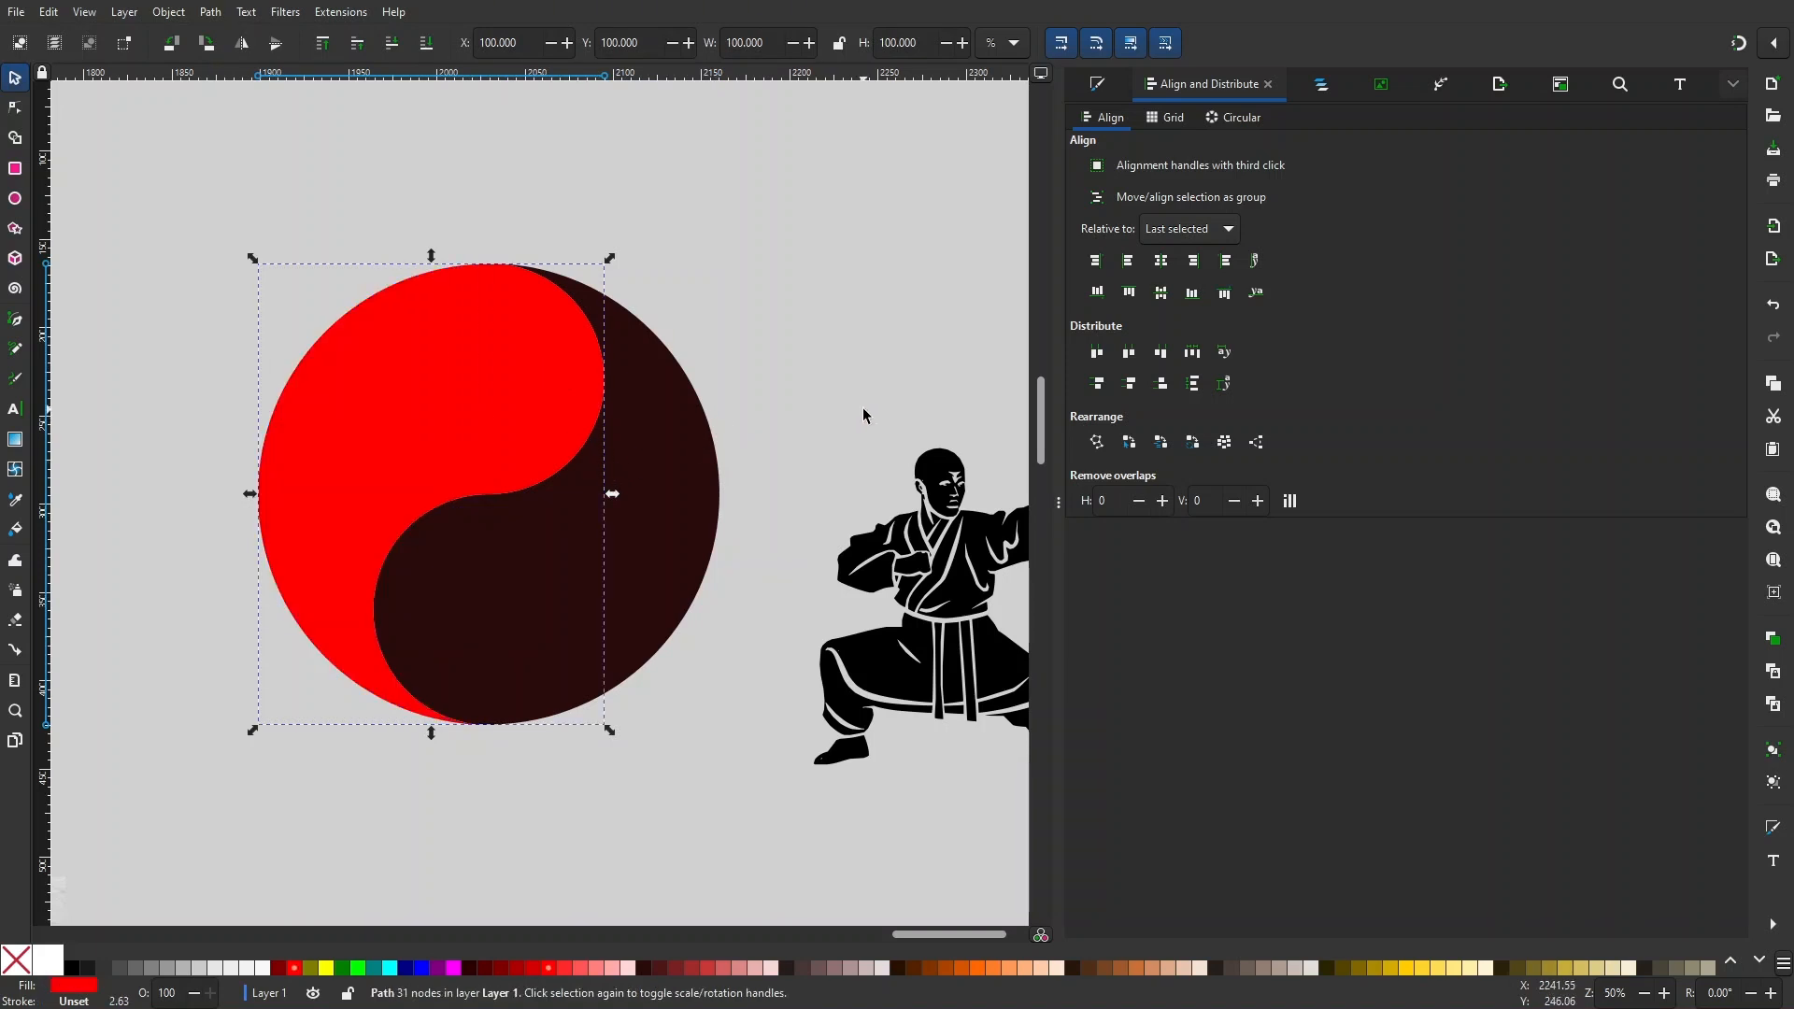
left_click(710, 323)
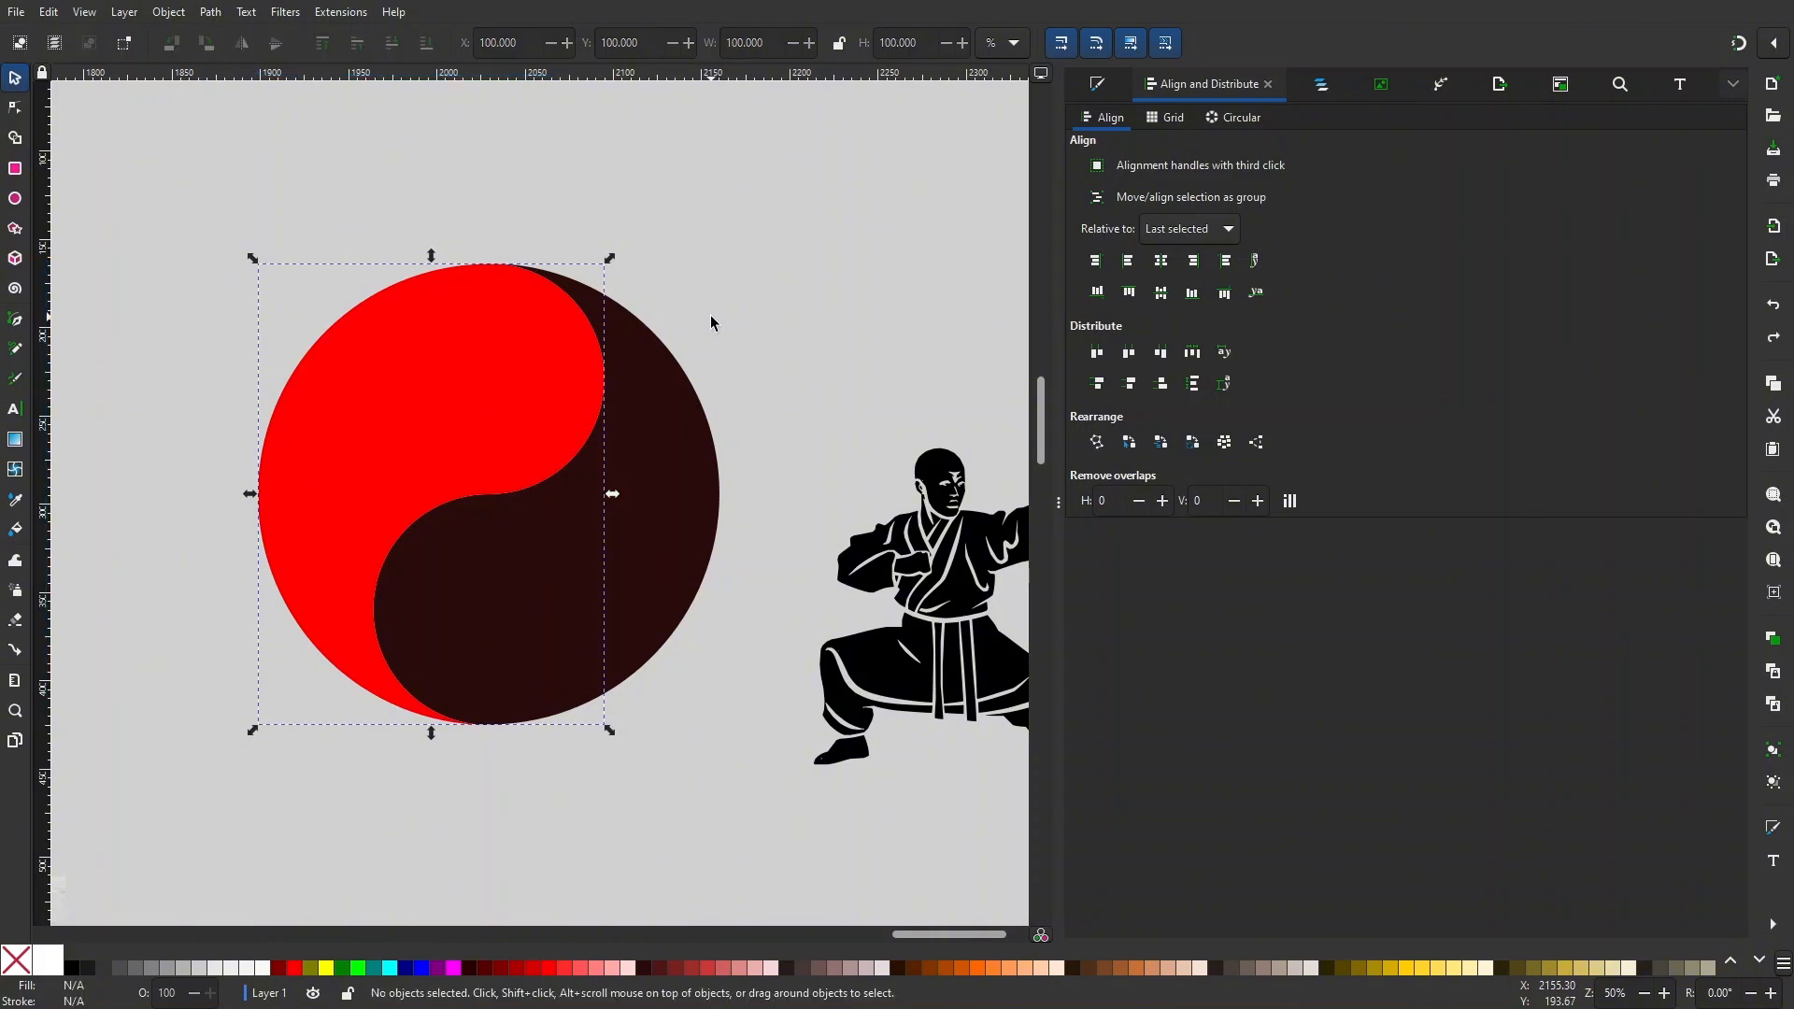
key("ctrl+z")
- Unite the red half-circle and the adjoining upper blue half-circle into one full red circle
left_click(551, 346)
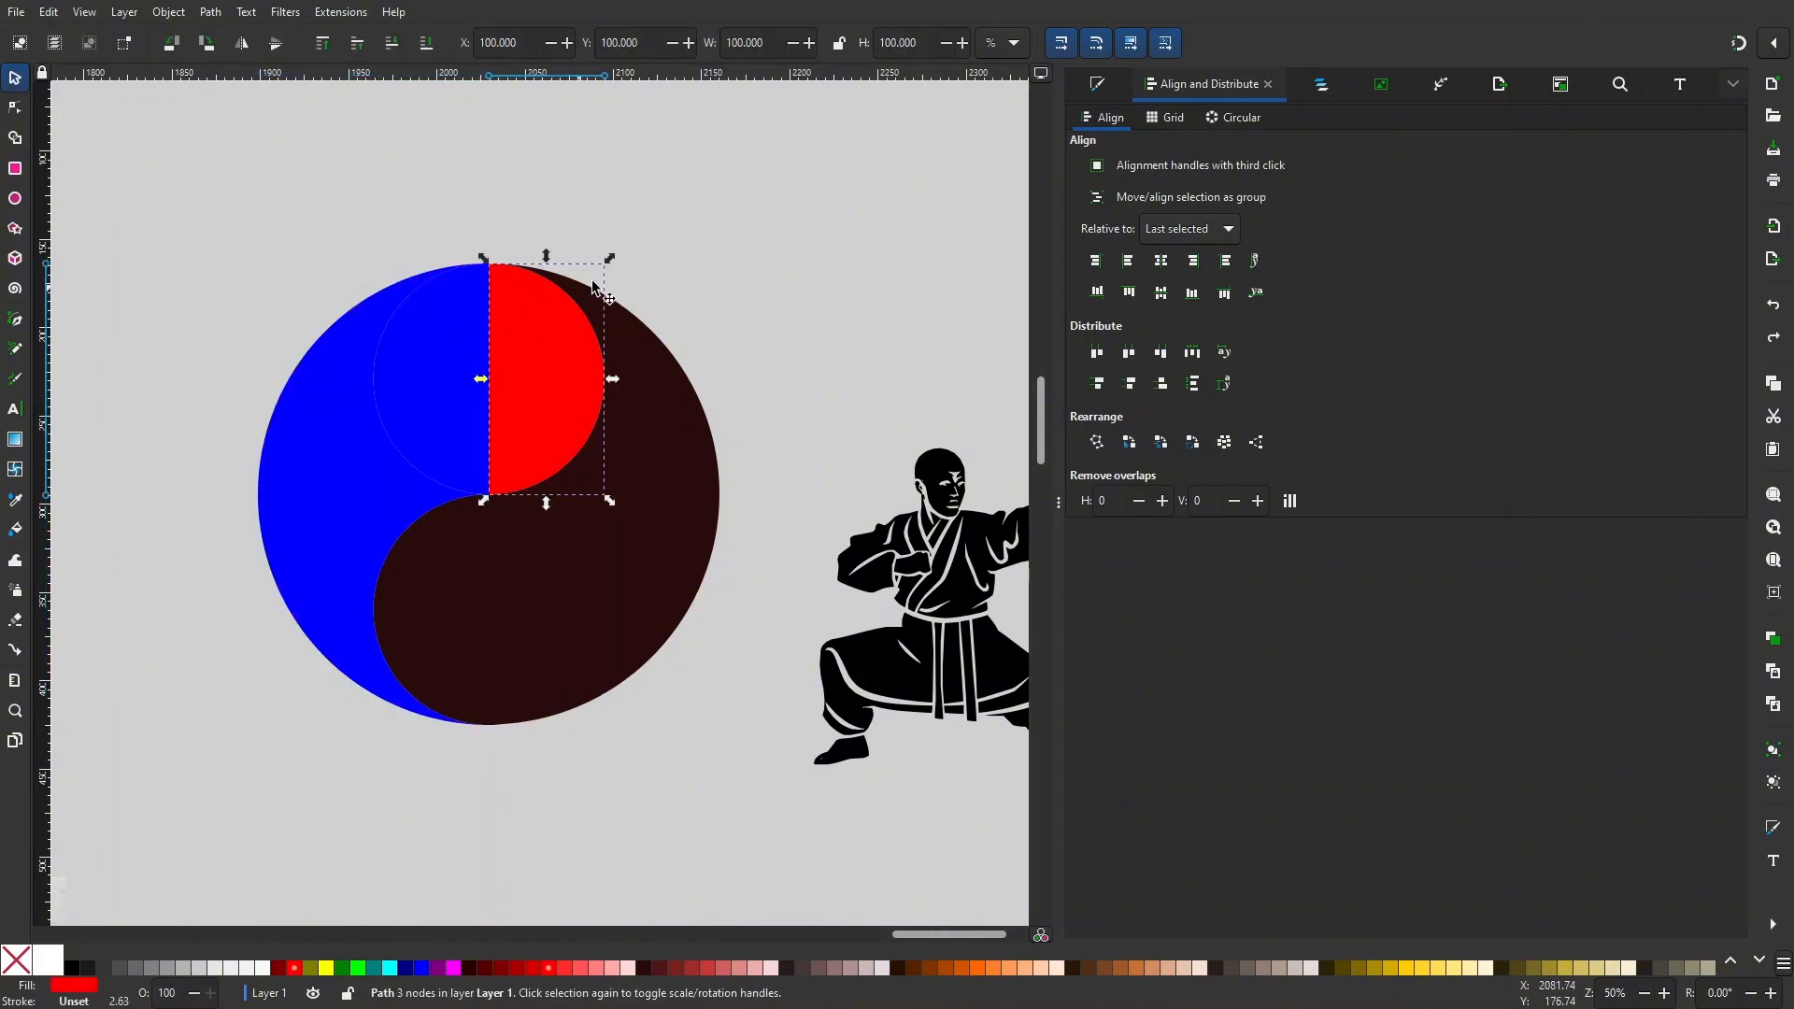
left_click(453, 332, "shift")
key("ctrl+plus")
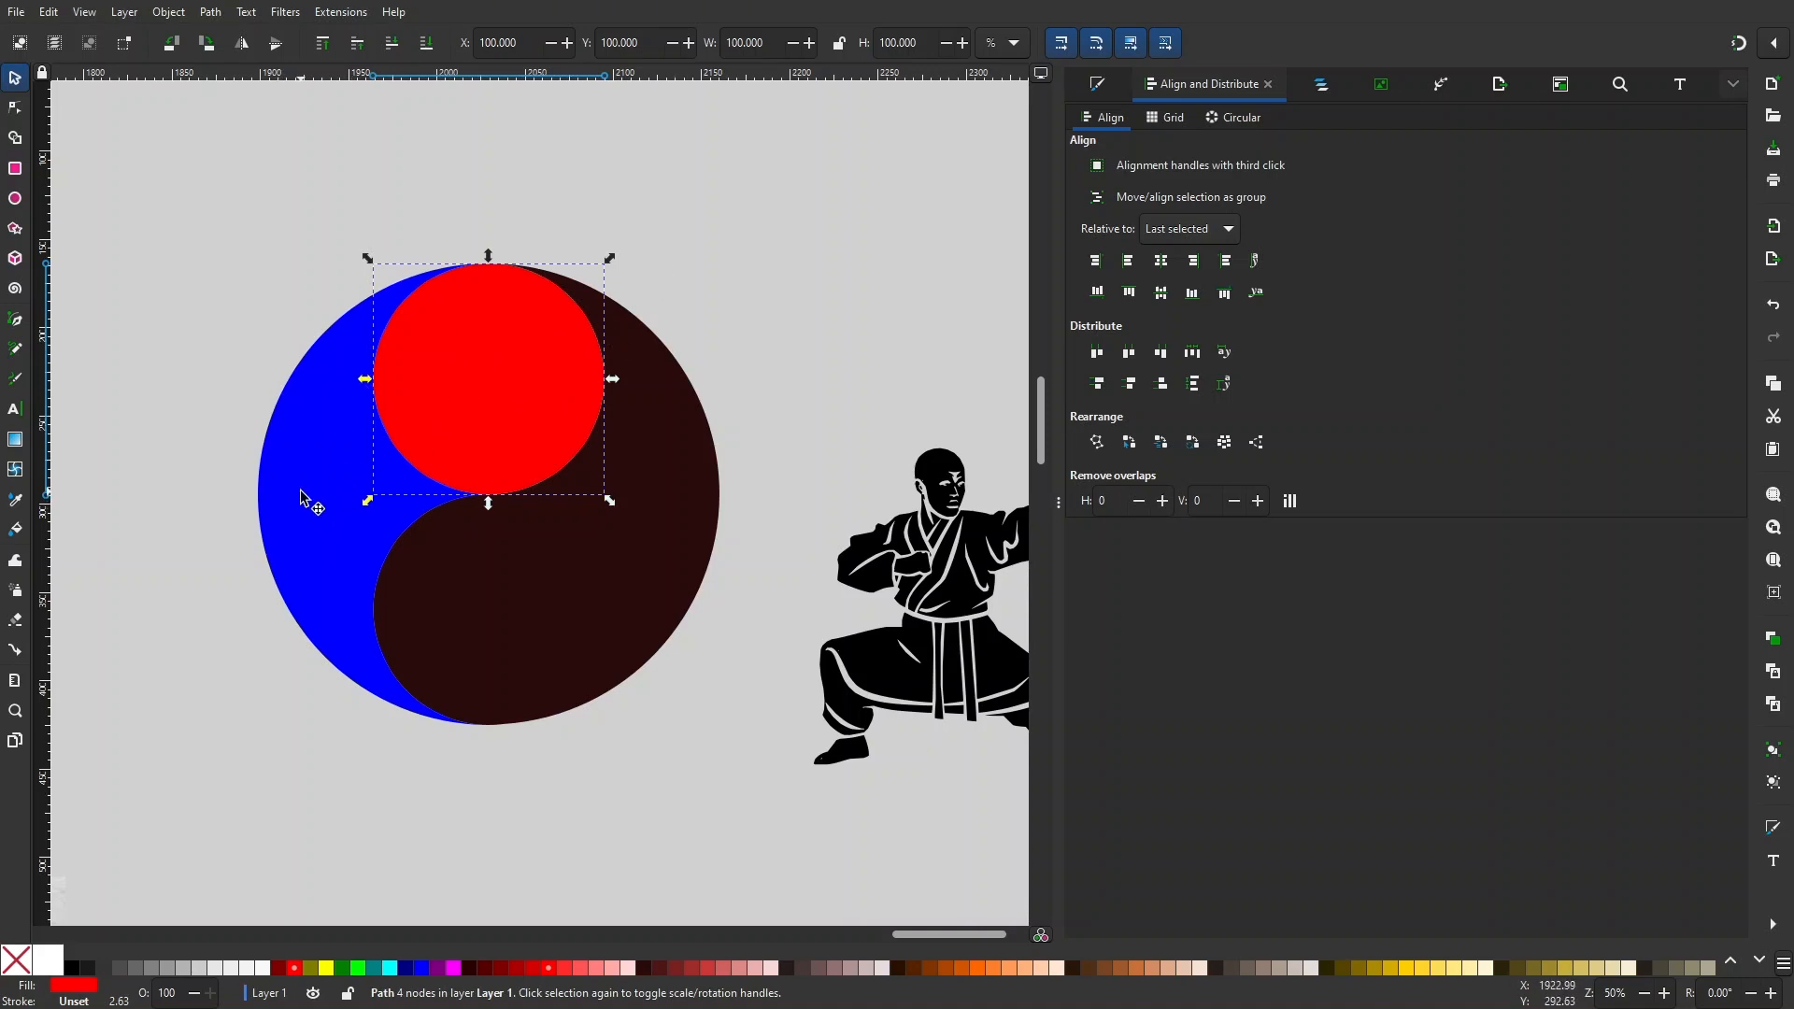
left_click_drag(722, 185, 742, 188)
left_click(704, 335)
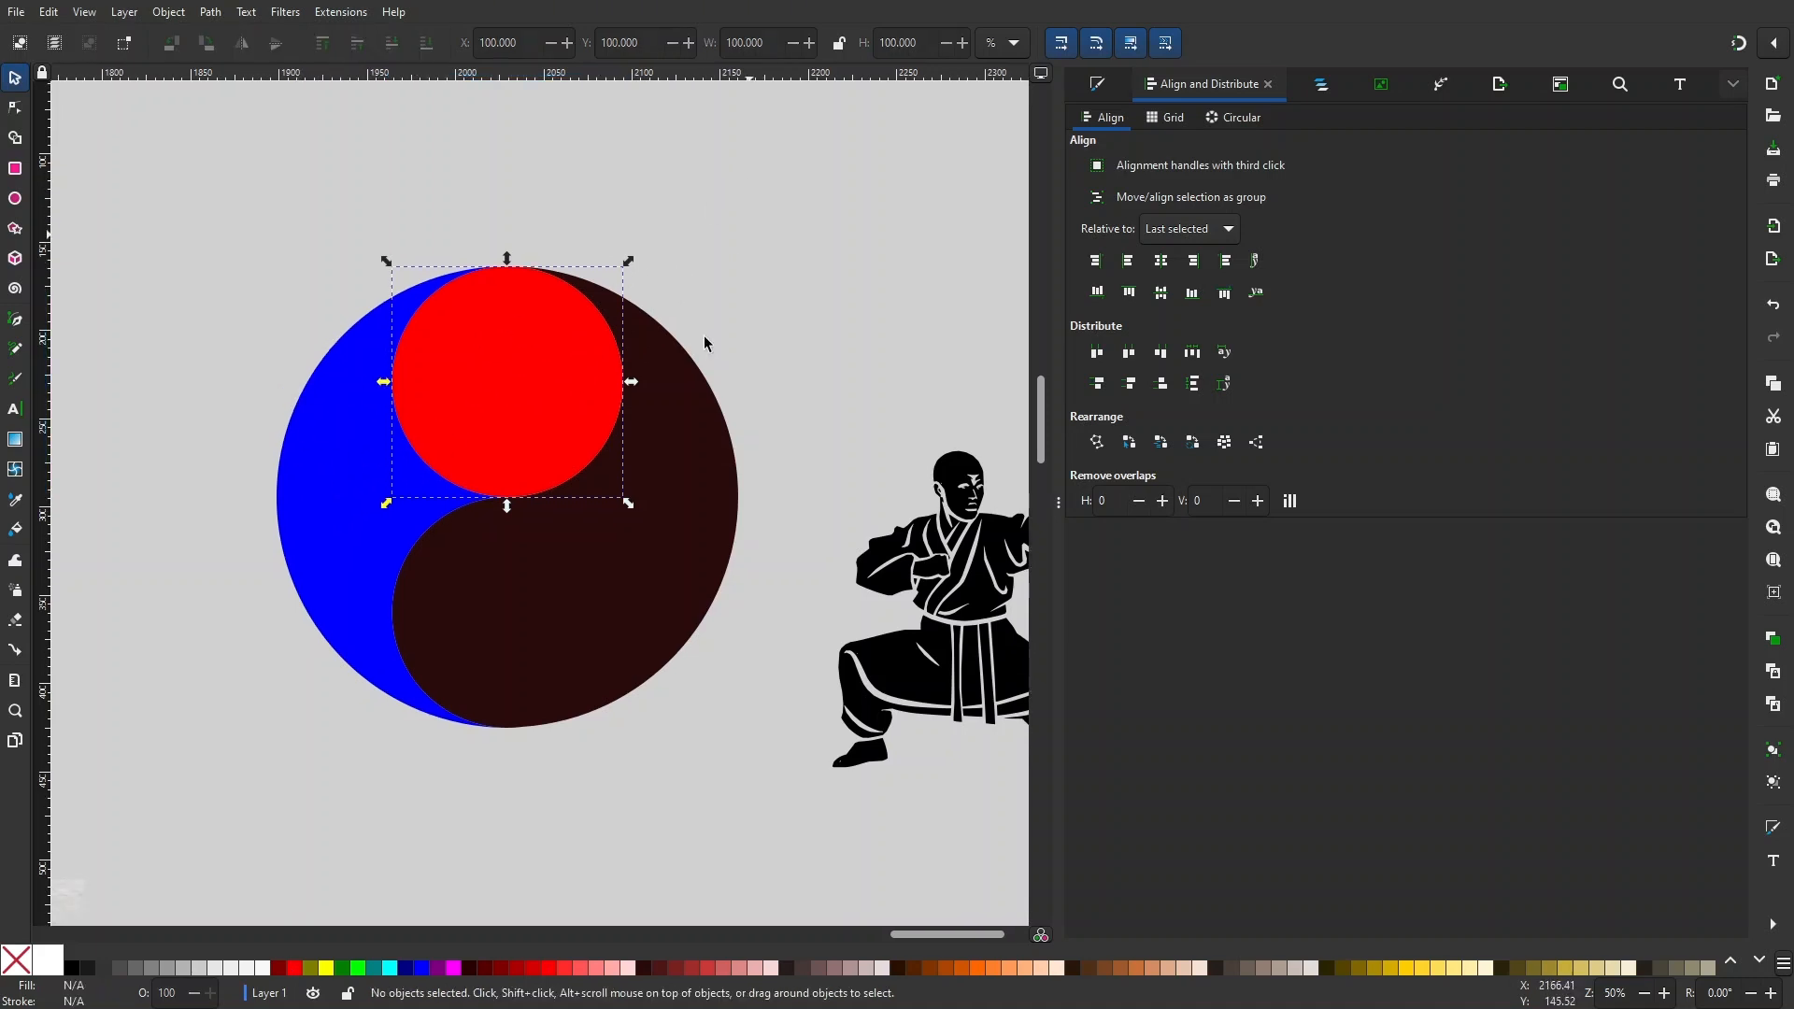
- Make a light pink duplicate of the red circle and shrink it about its centre to a small dot
left_click(514, 400)
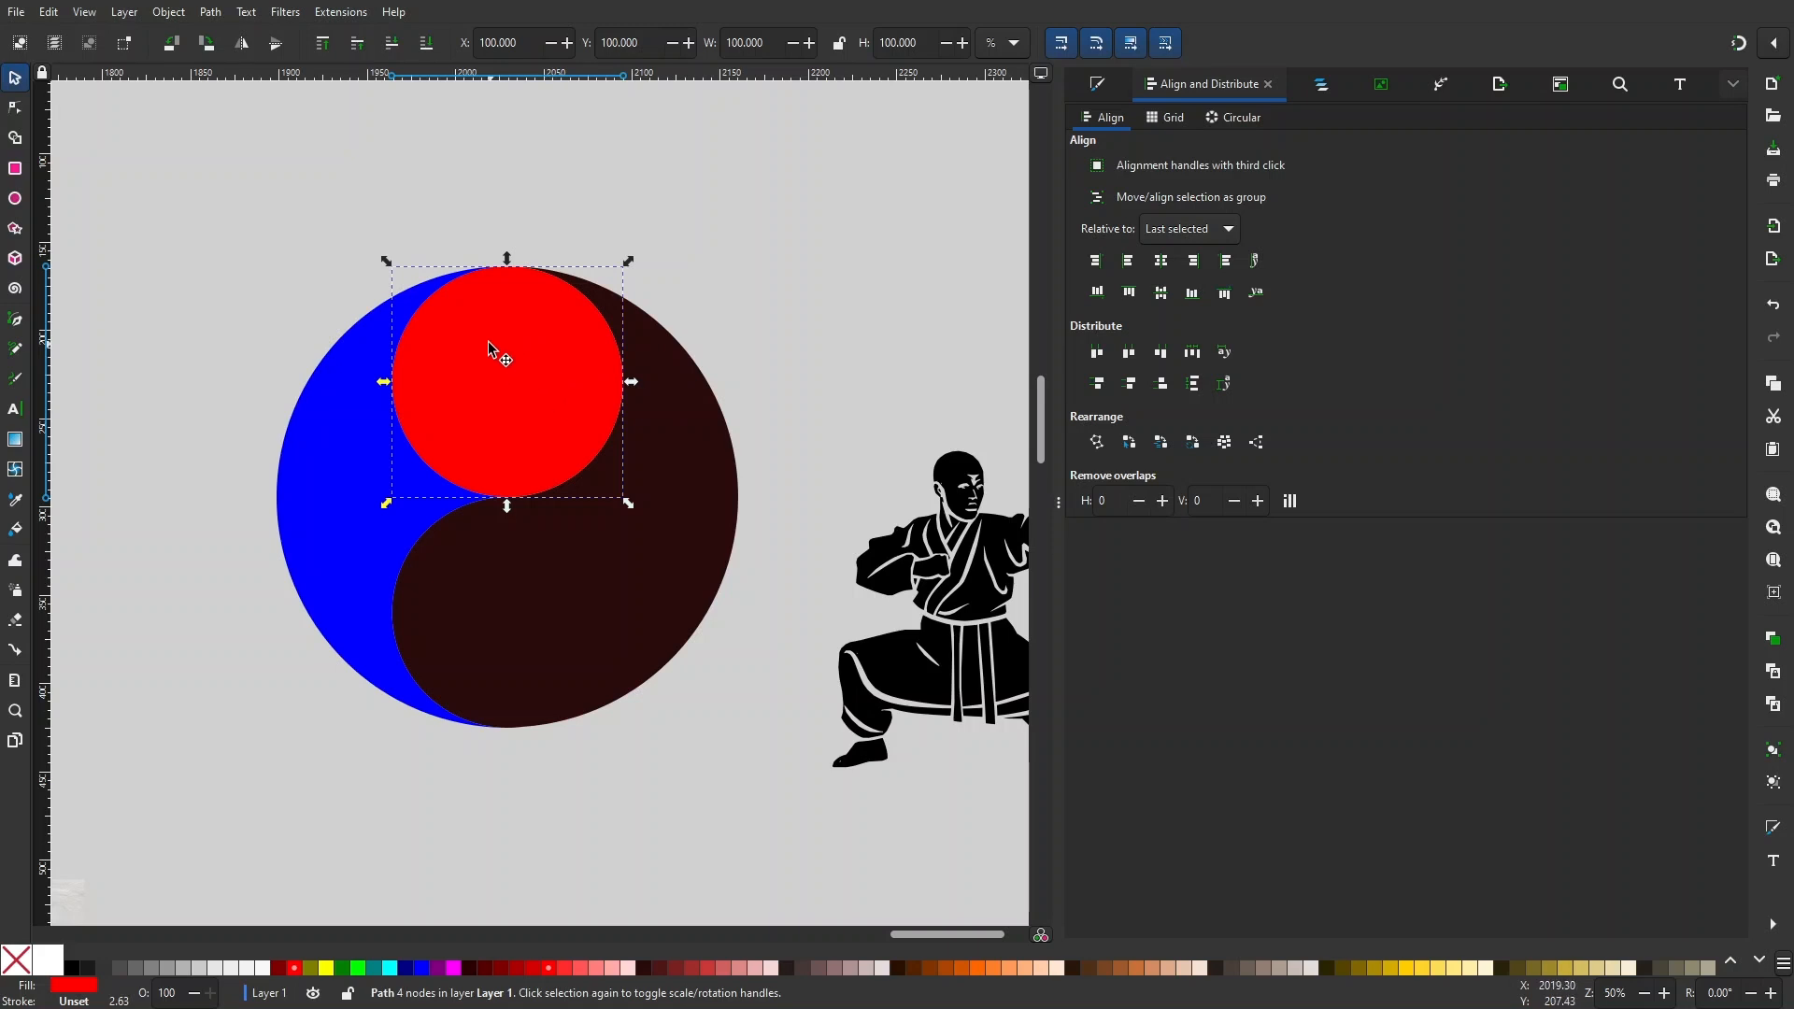
left_click(776, 271)
left_click(551, 385)
left_click(755, 968)
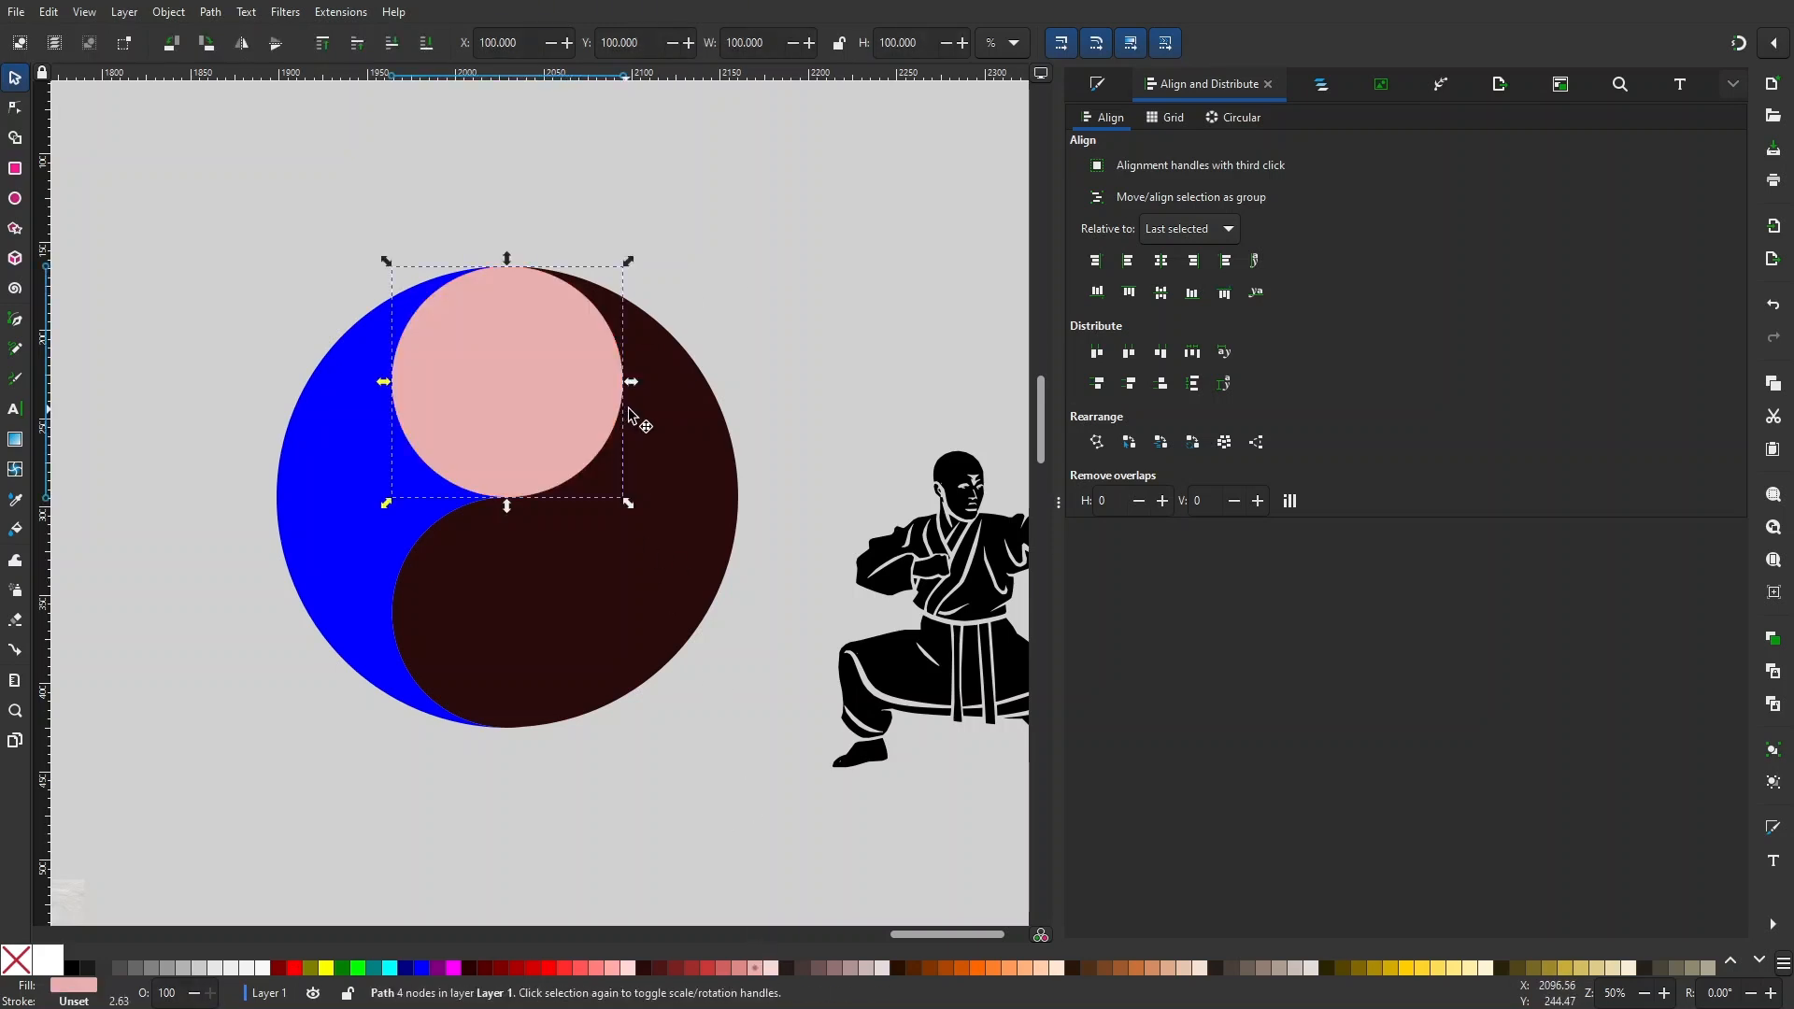
left_click_drag(629, 262, 541, 350)
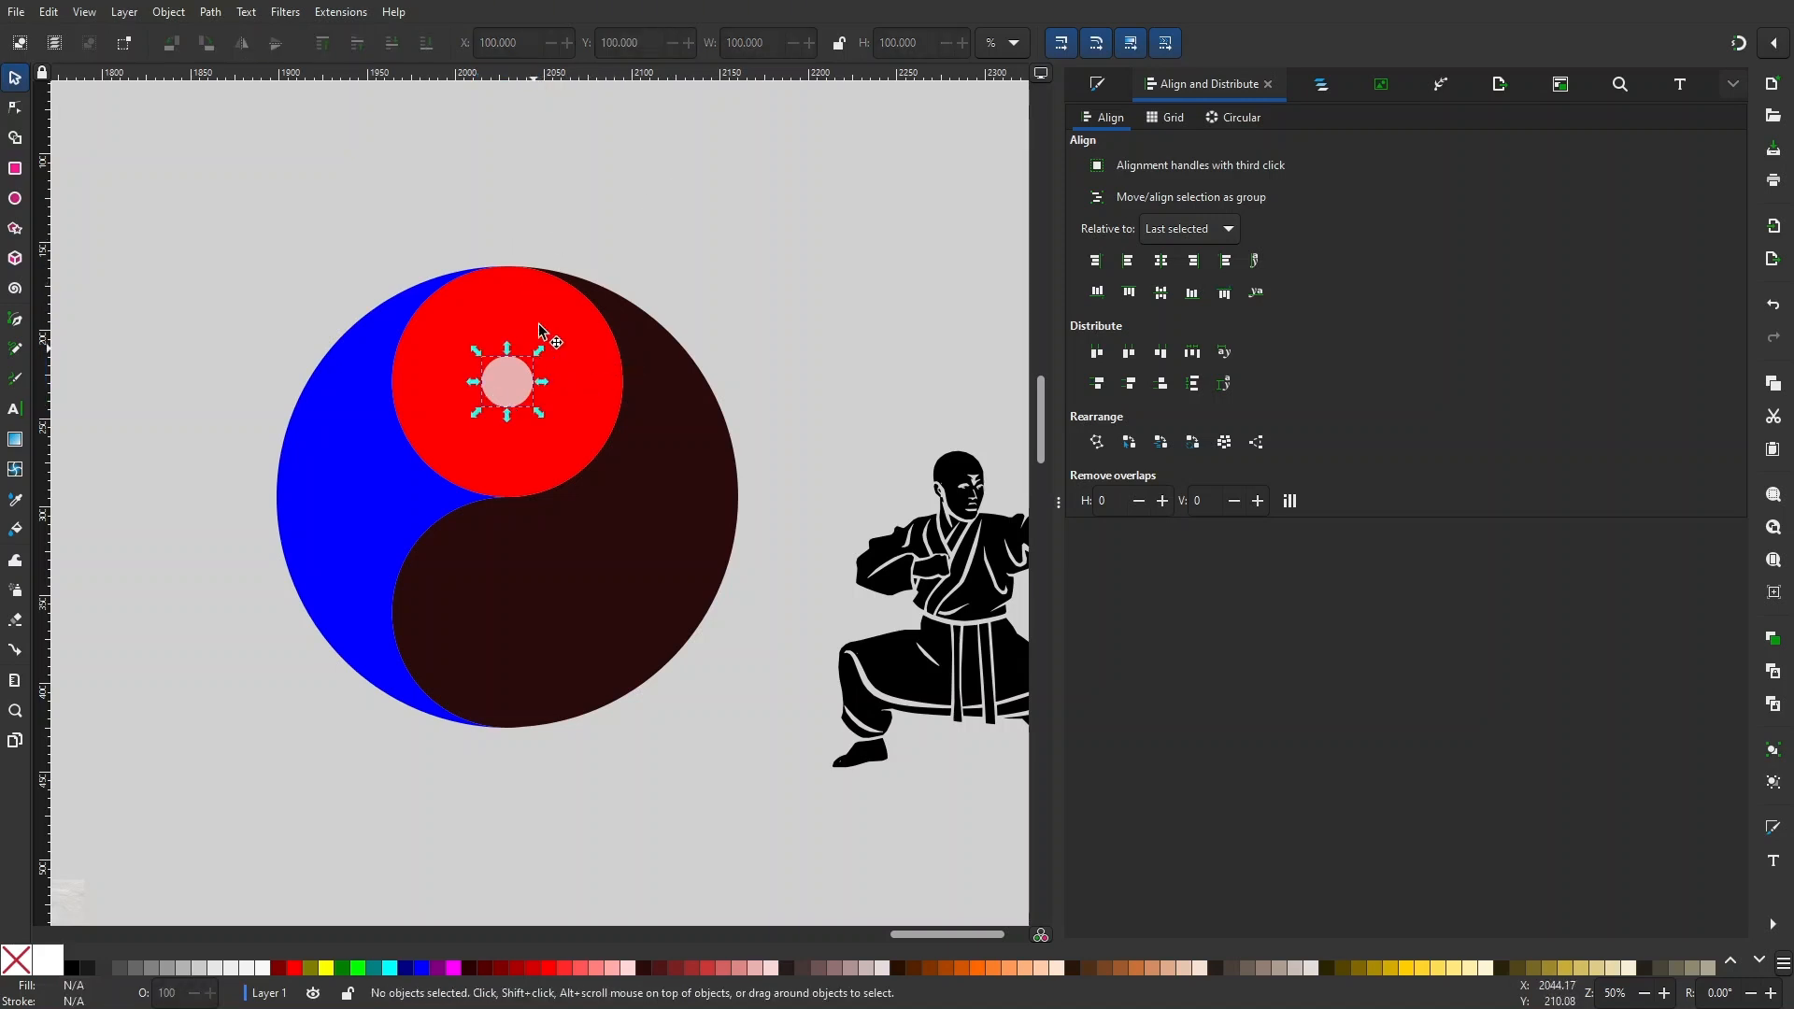
left_click(458, 400)
- Duplicate the small pink dot and place the copy straight below, in the round part of the dark brown half
left_click(520, 385)
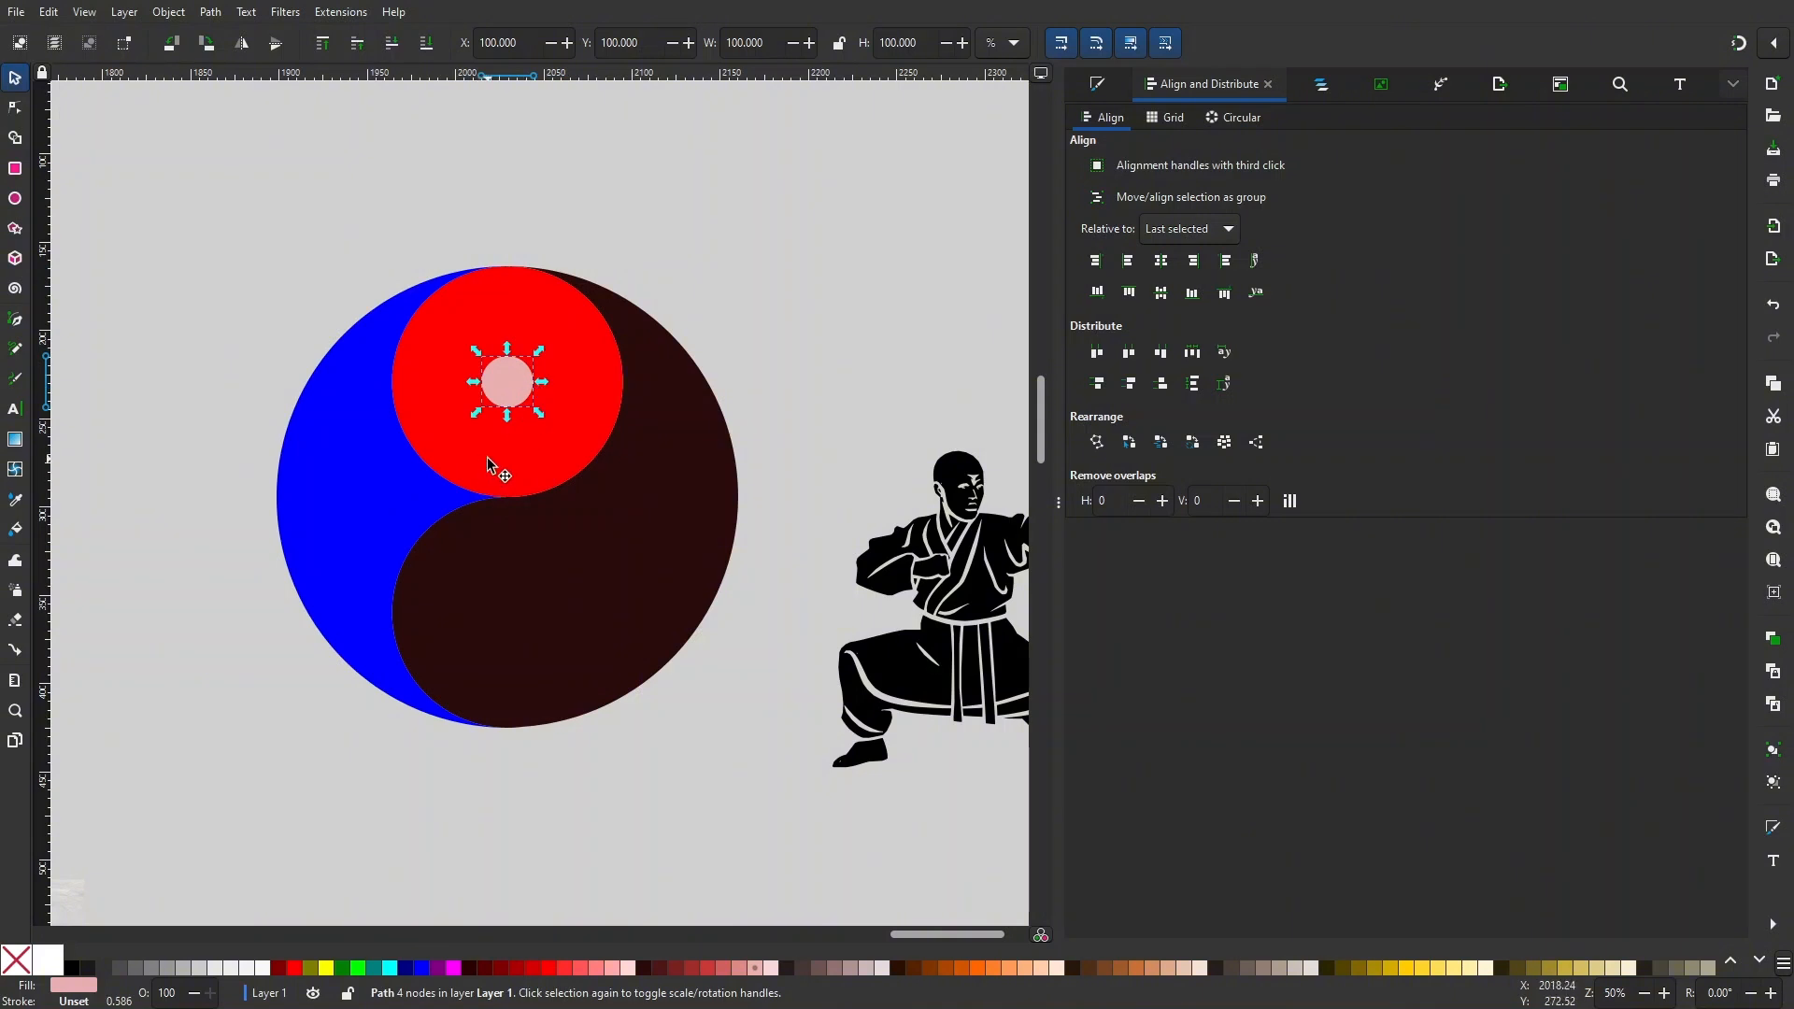
key("ctrl+d")
left_click_drag(507, 385, 502, 650)
left_click(508, 385)
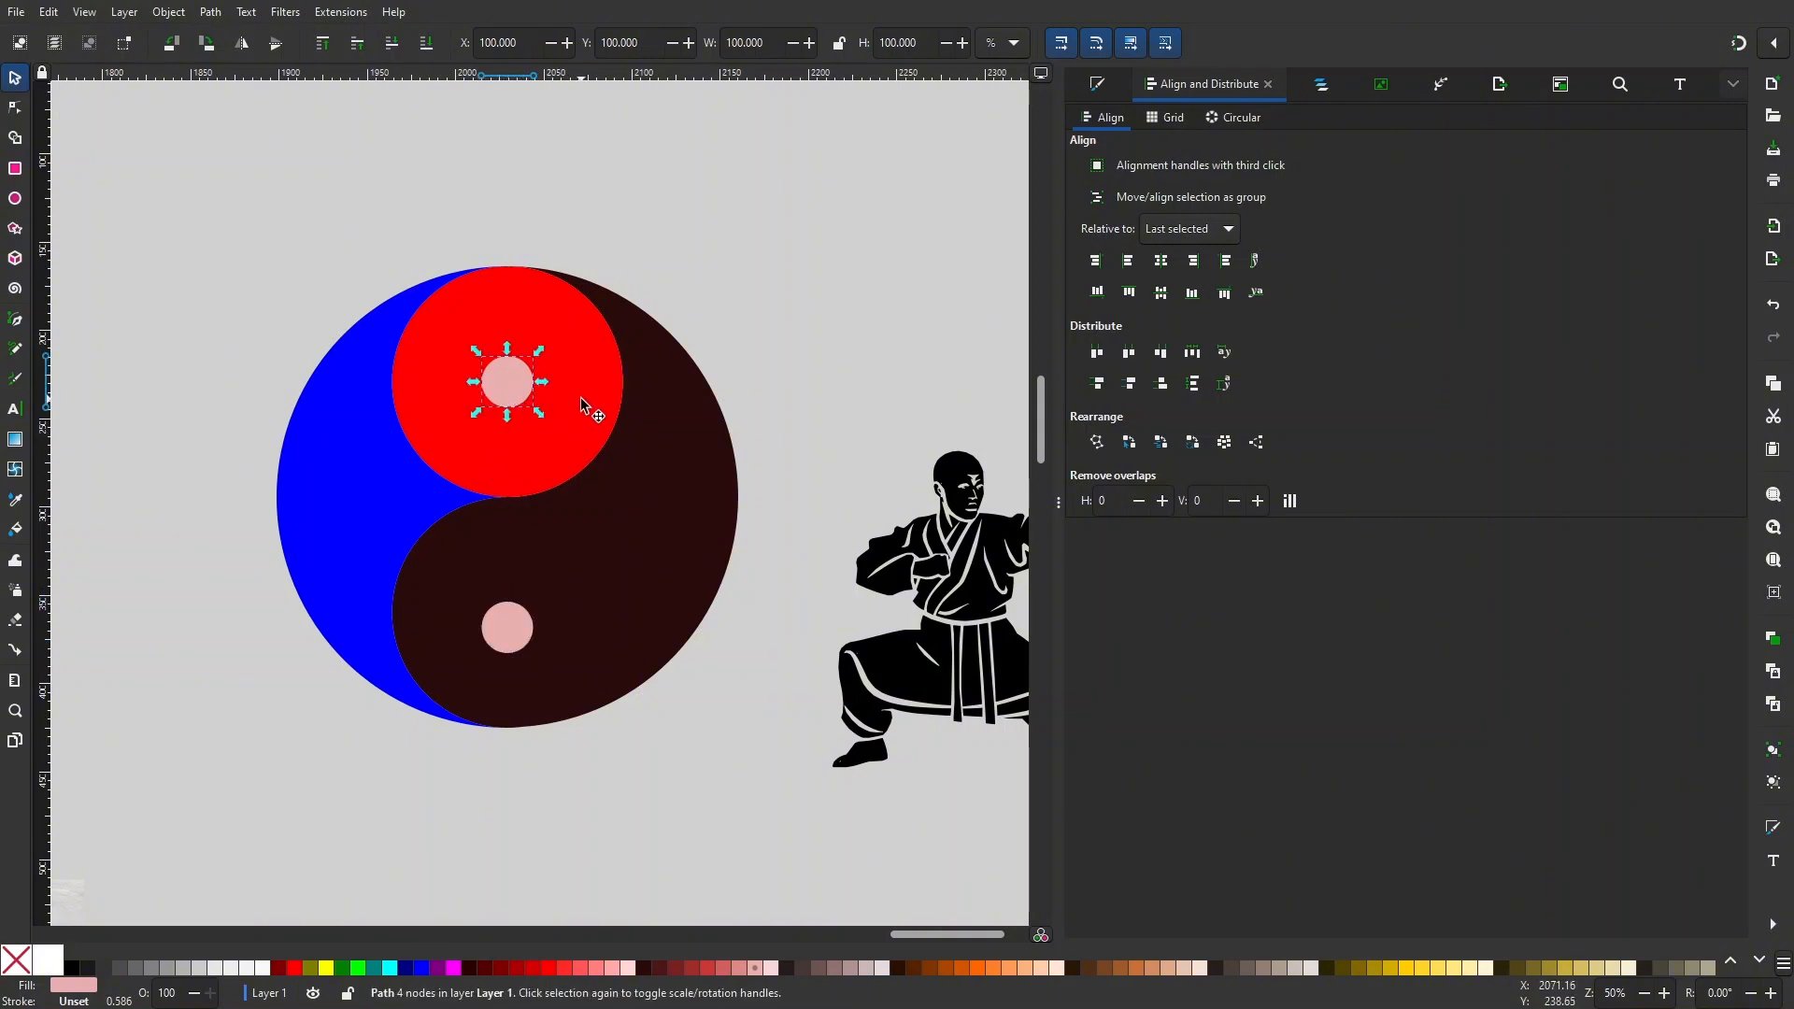
left_click(505, 624)
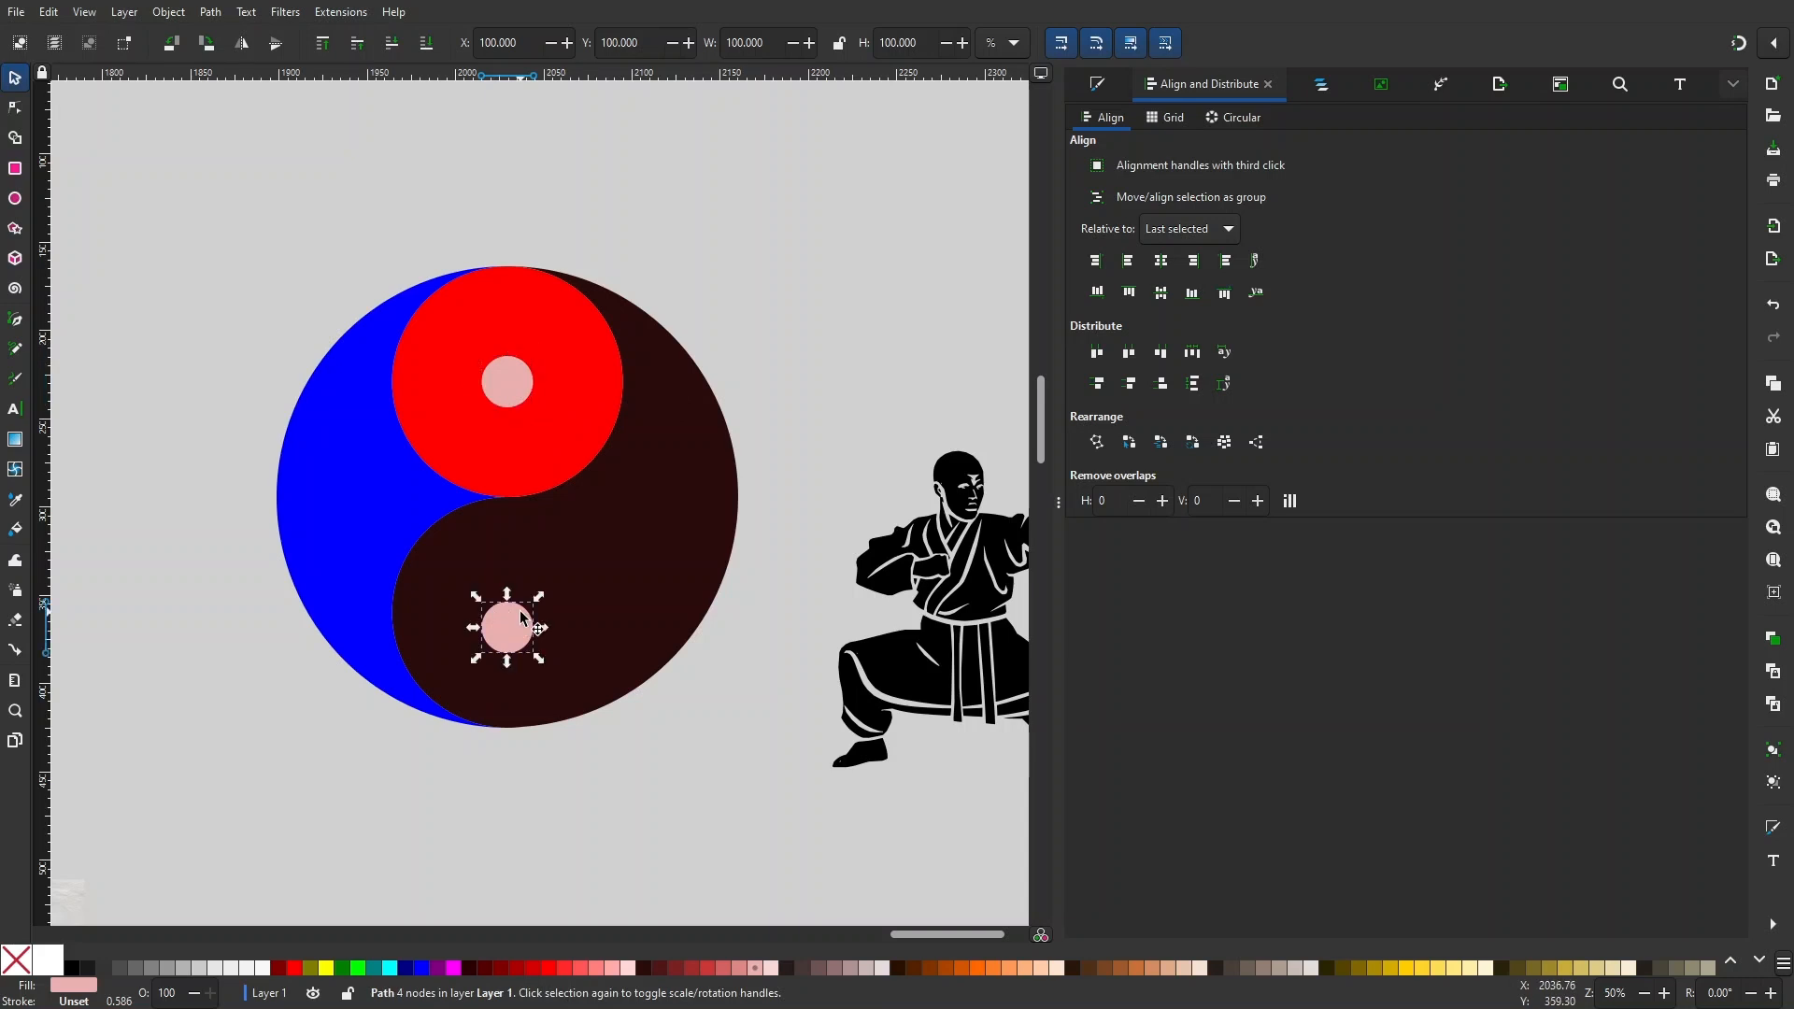
- Subtract the upper pink dot from the red circle, checking the hole by moving the ring away and undoing that move
left_click(561, 369)
left_click(518, 379, "shift")
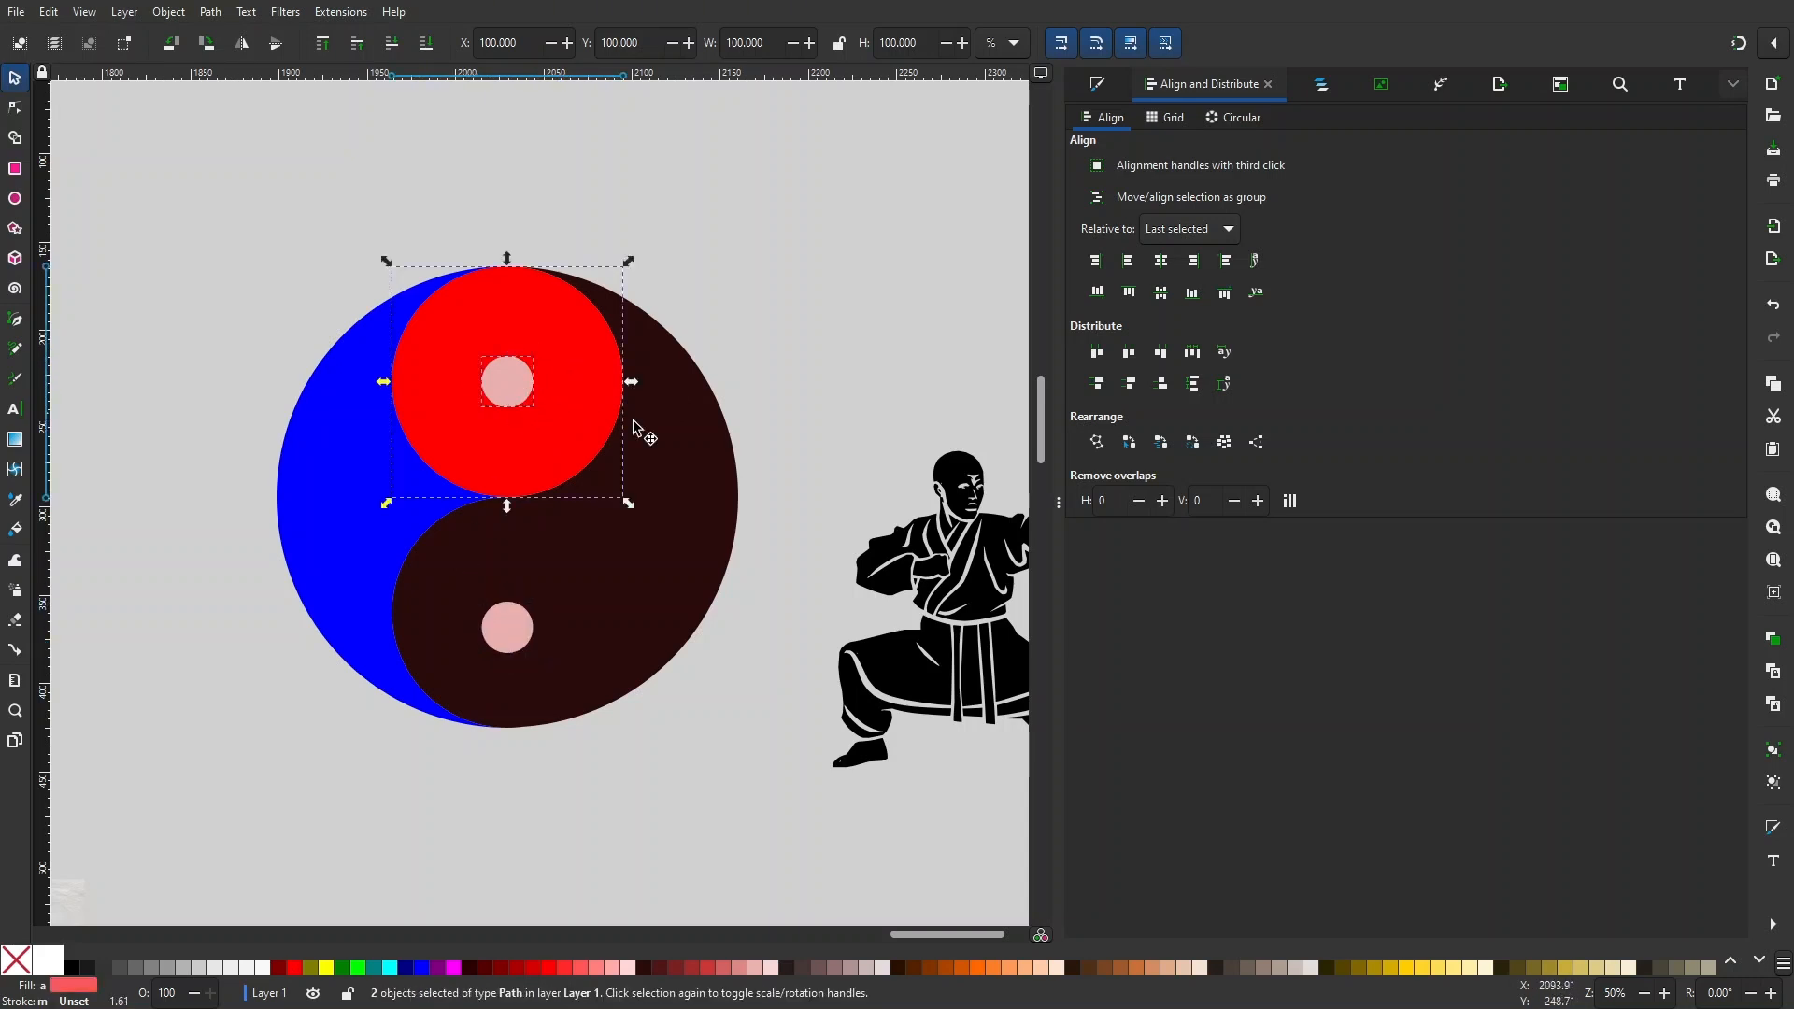
key("ctrl+minus")
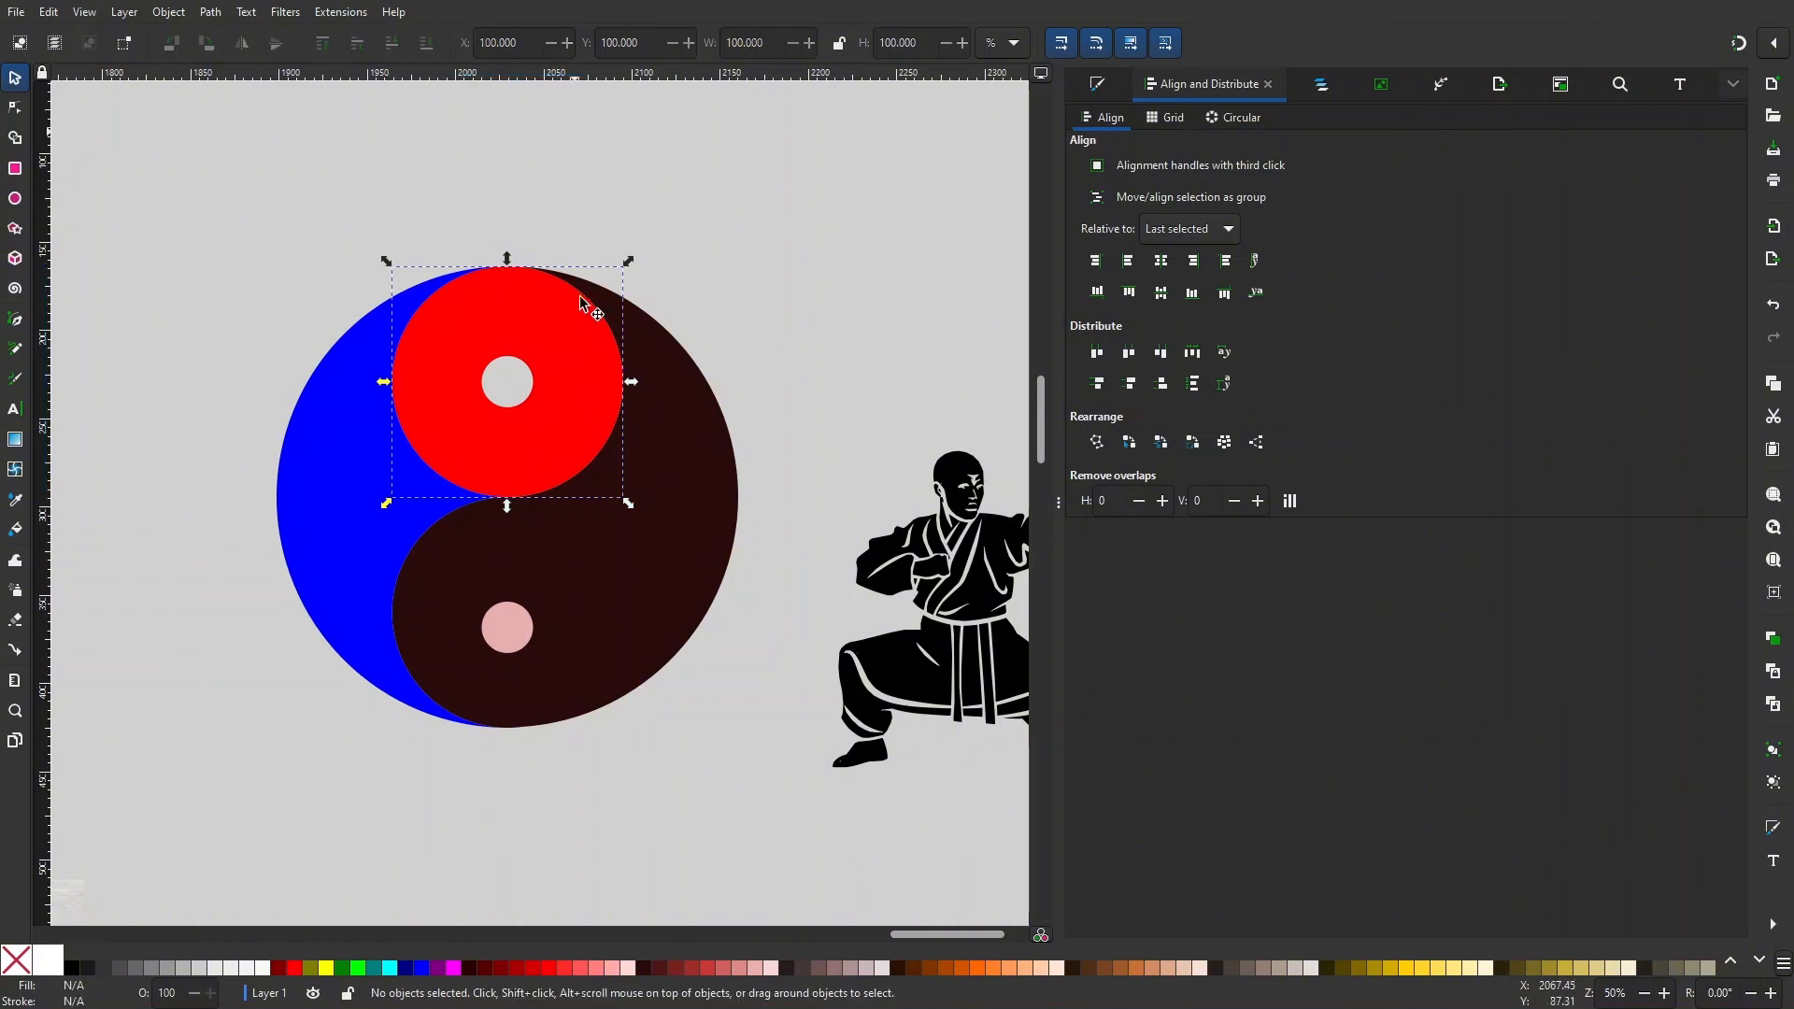
left_click_drag(598, 322, 743, 121)
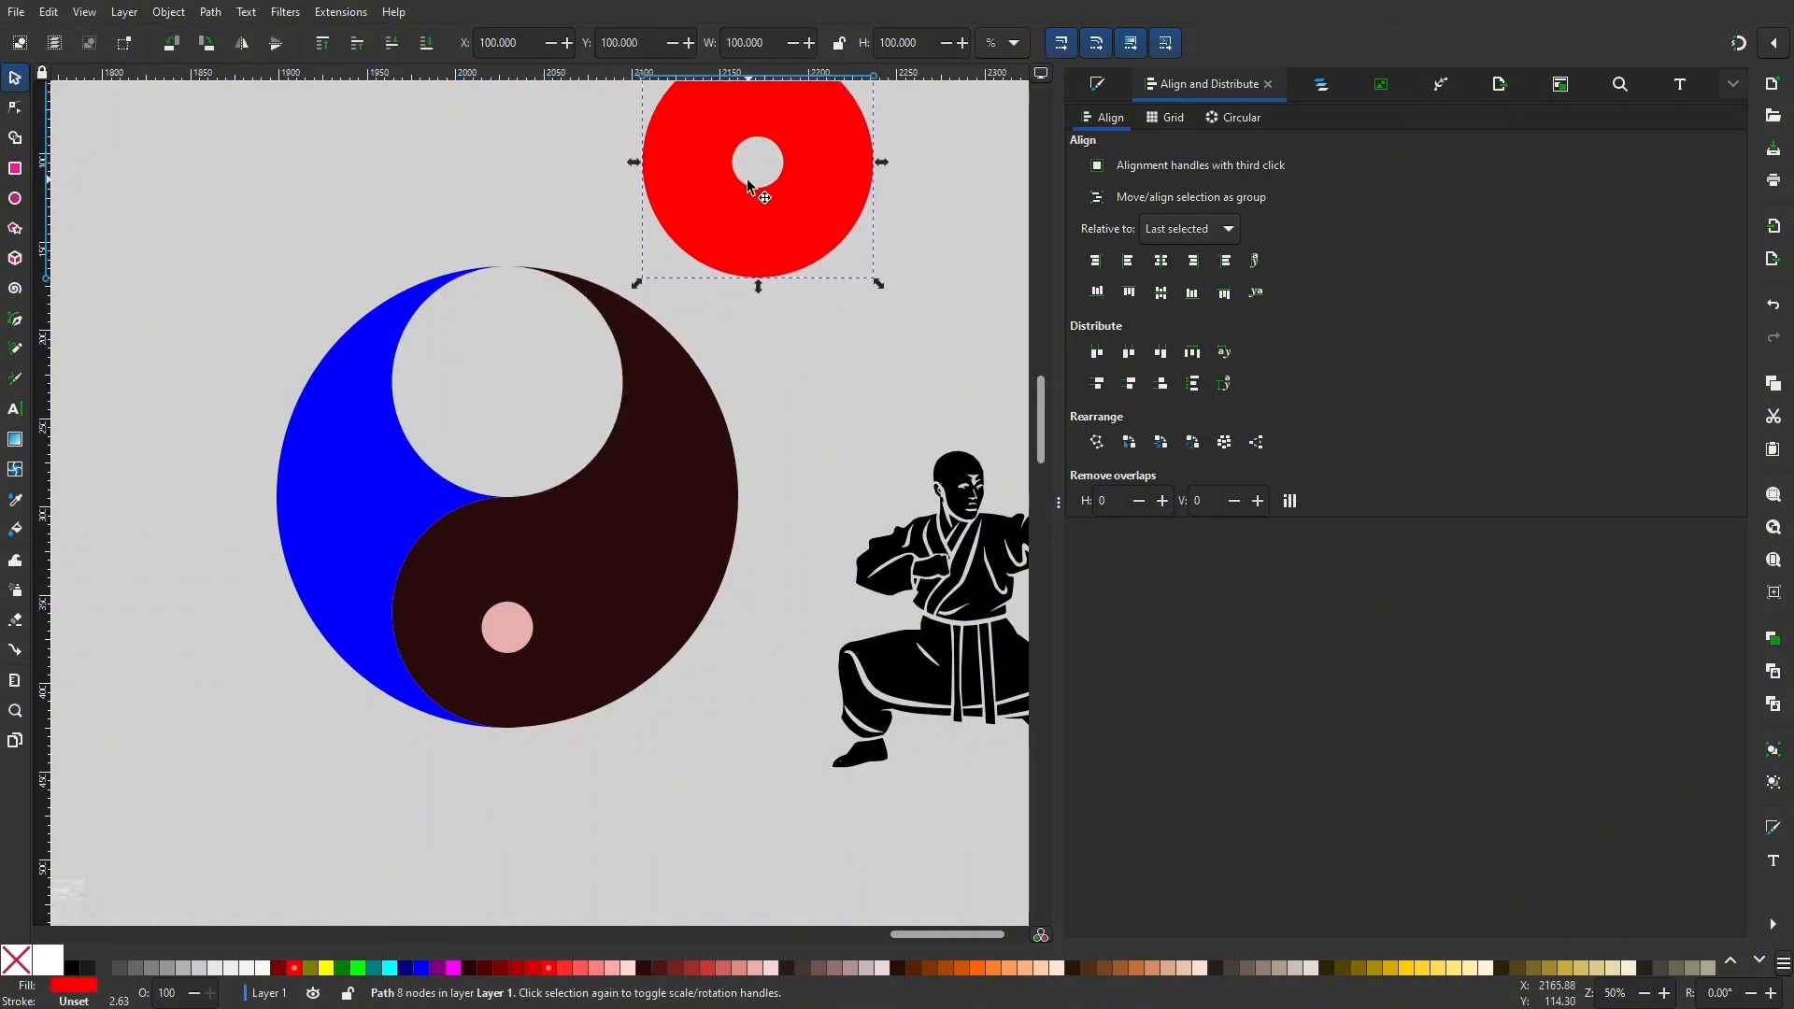
key("ctrl+z")
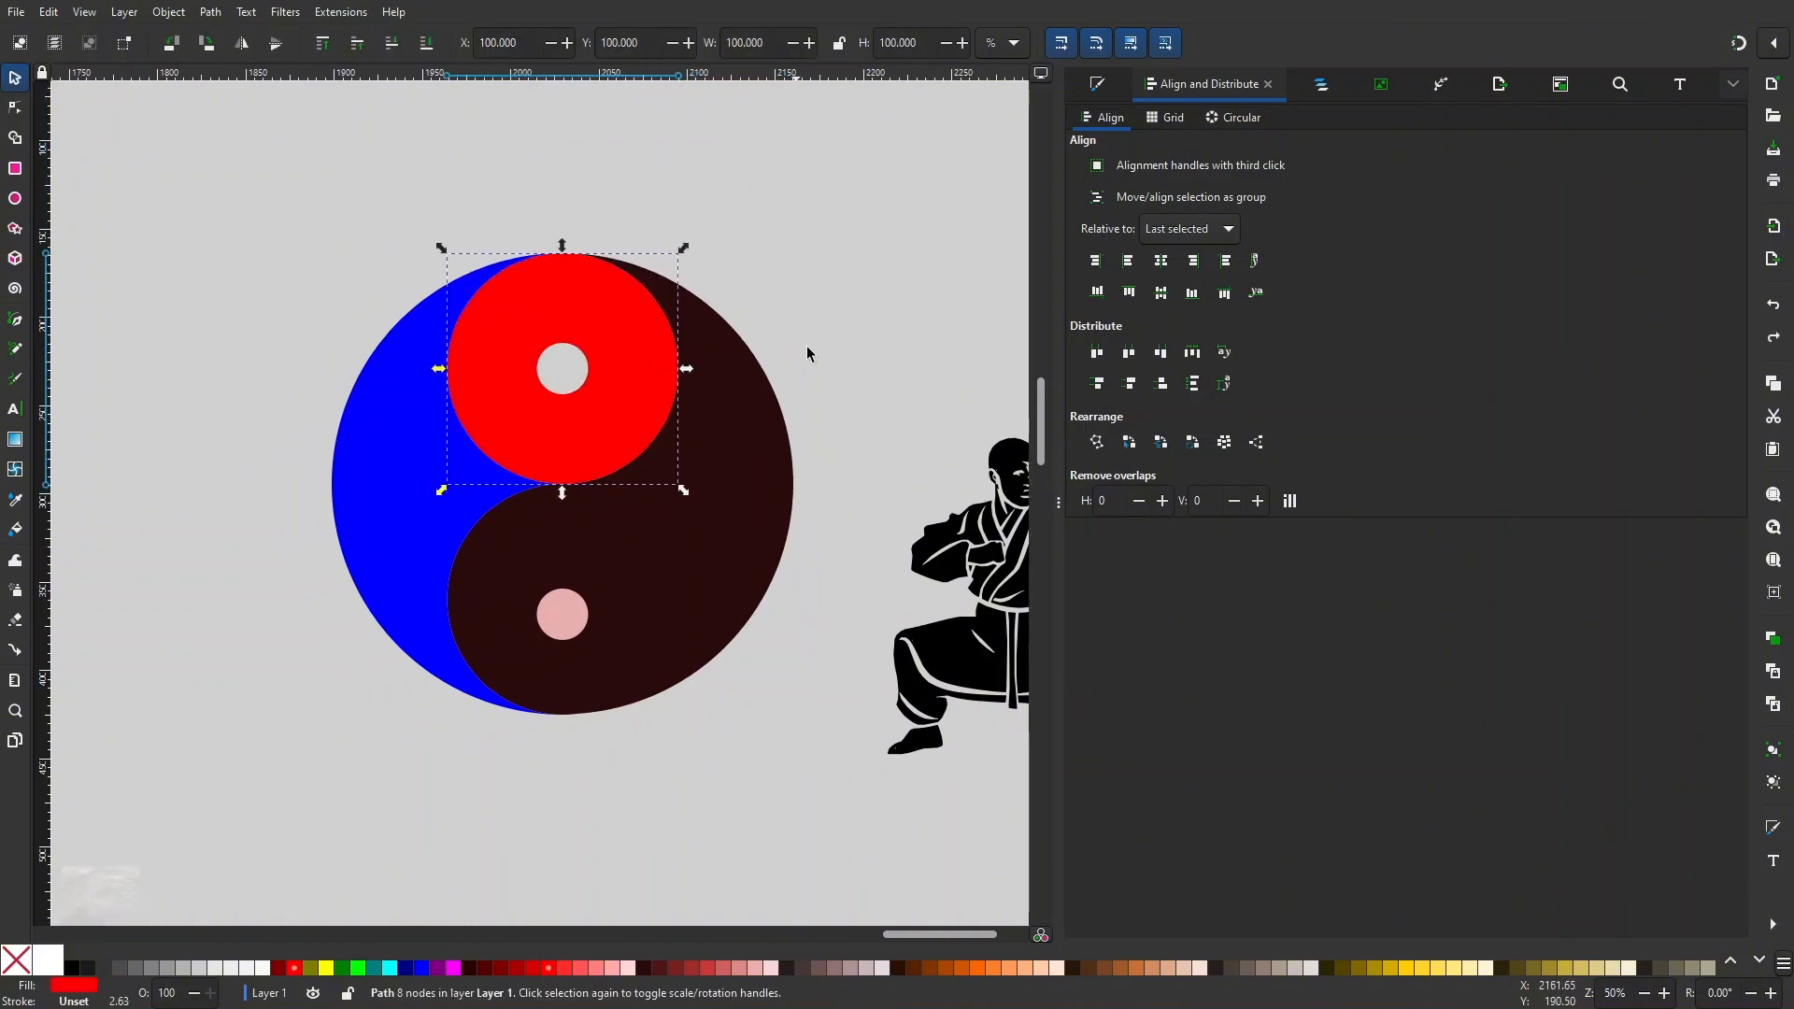
- Unite the red ring with the blue outer piece to form the red yin-yang half with its round hole
scroll(745, 272, "left", 1)
left_click(401, 464, "shift")
key("ctrl+plus")
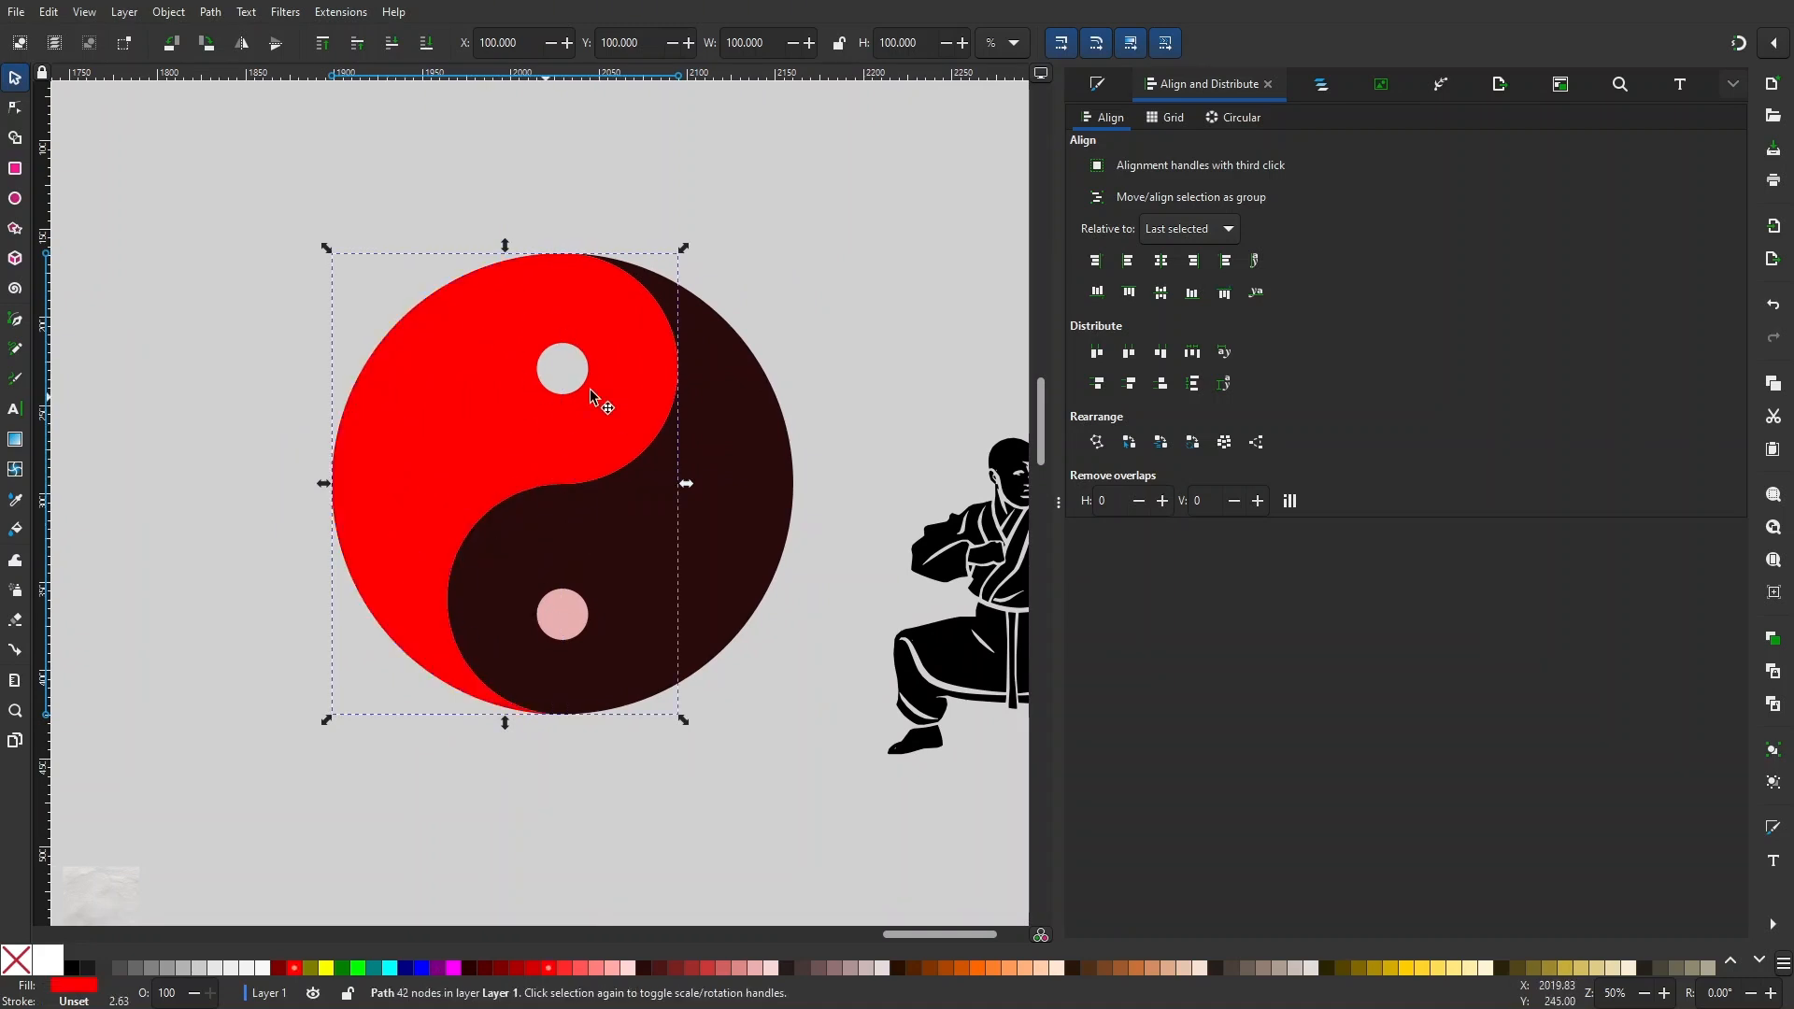
left_click(865, 381)
- Remove the pink dot and the dark brown half, keeping only the red yin-yang half with its hole
scroll(866, 380, "right", 1)
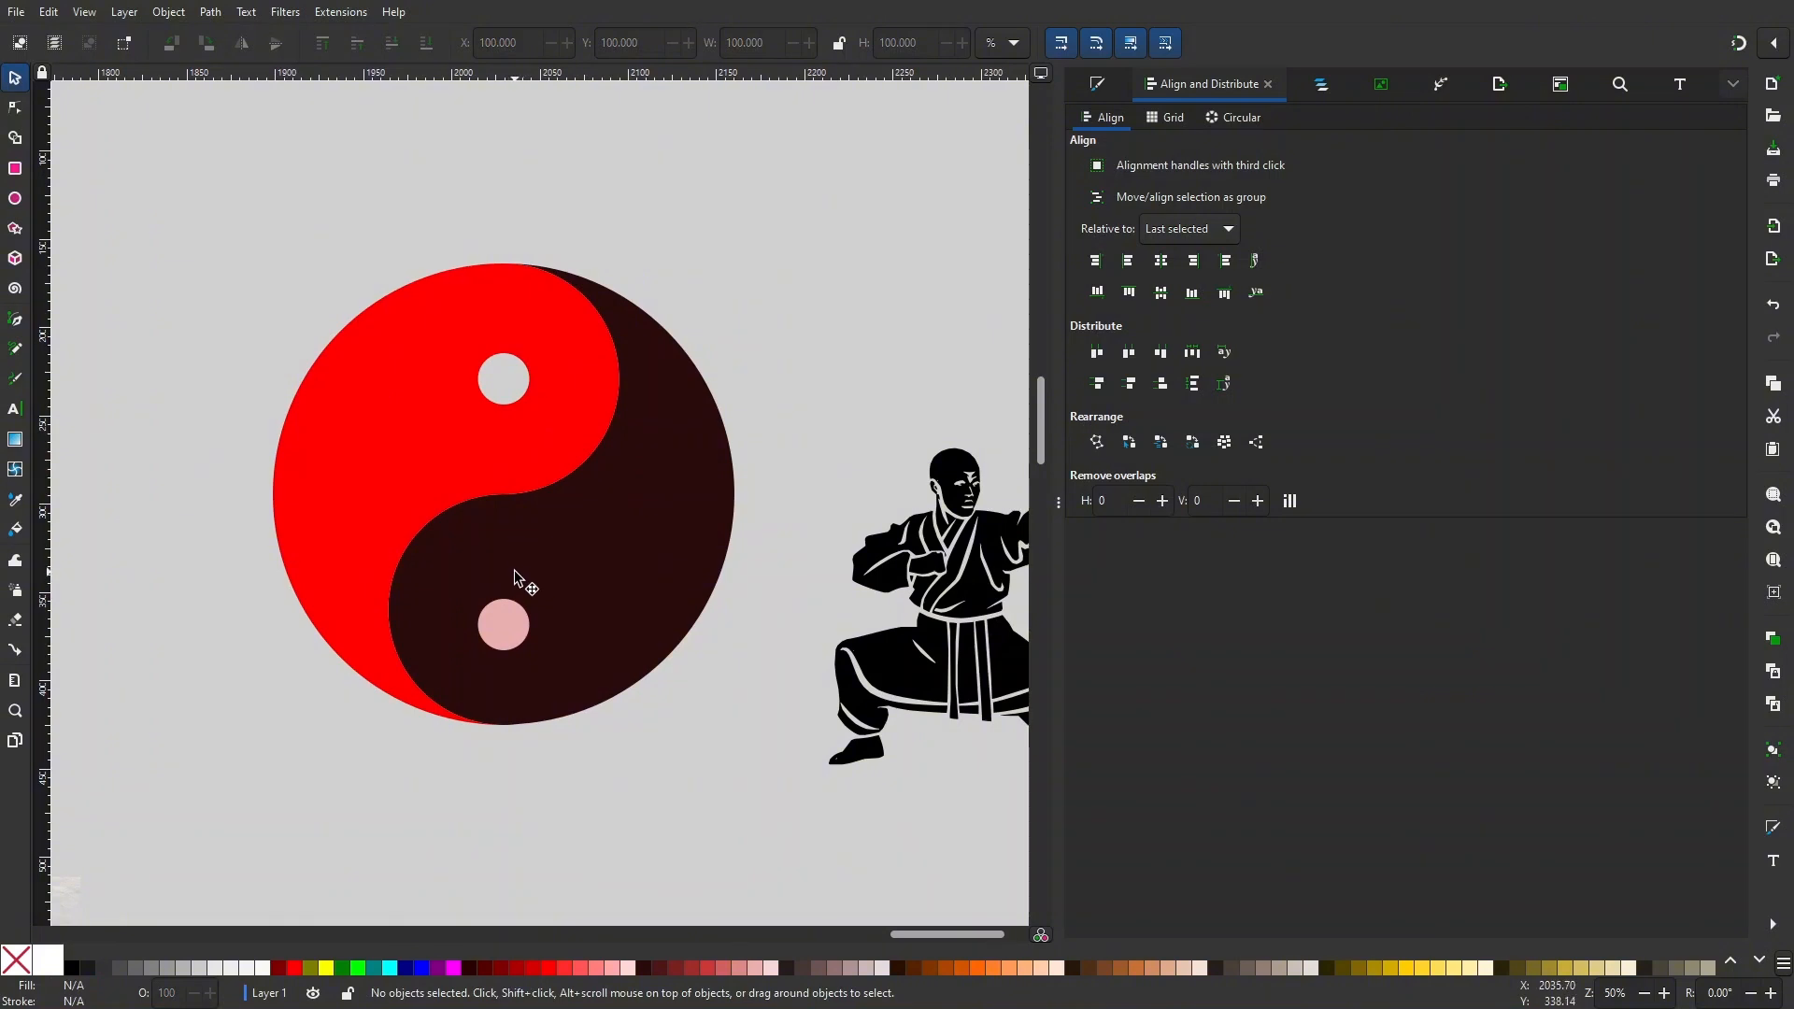
left_click(503, 540)
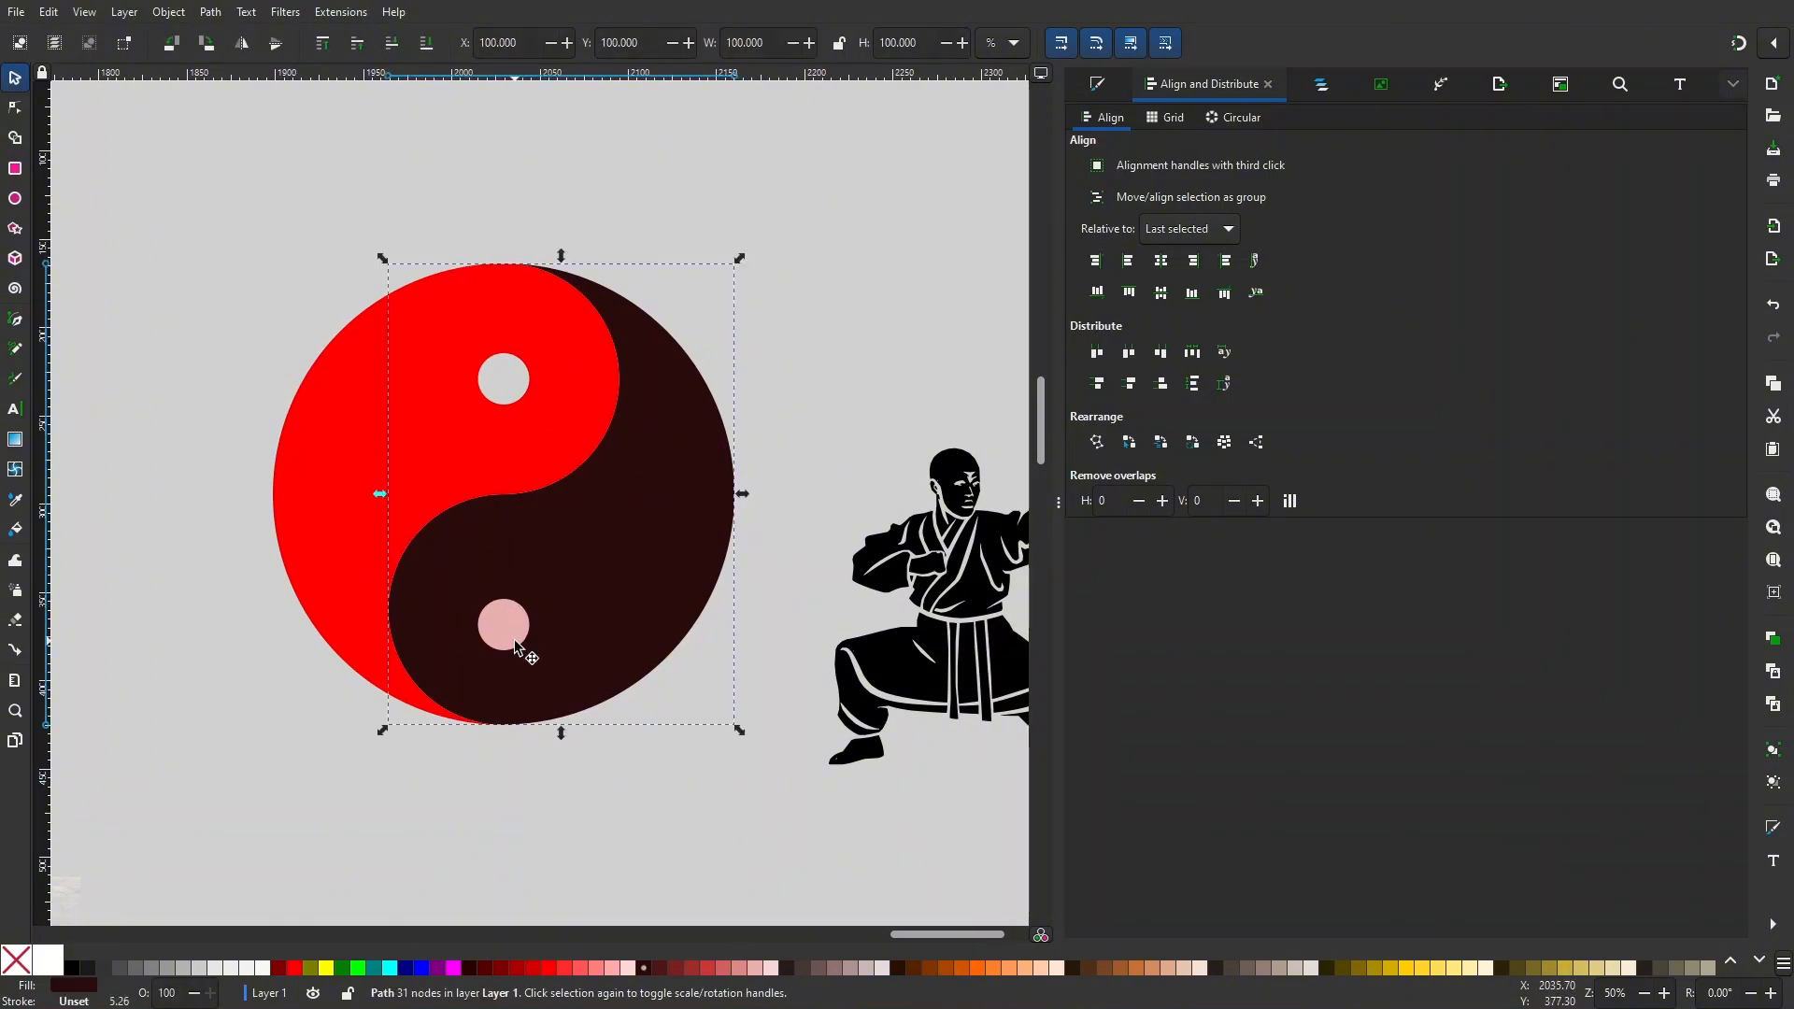
scroll(515, 705, "up", 1, "ctrl")
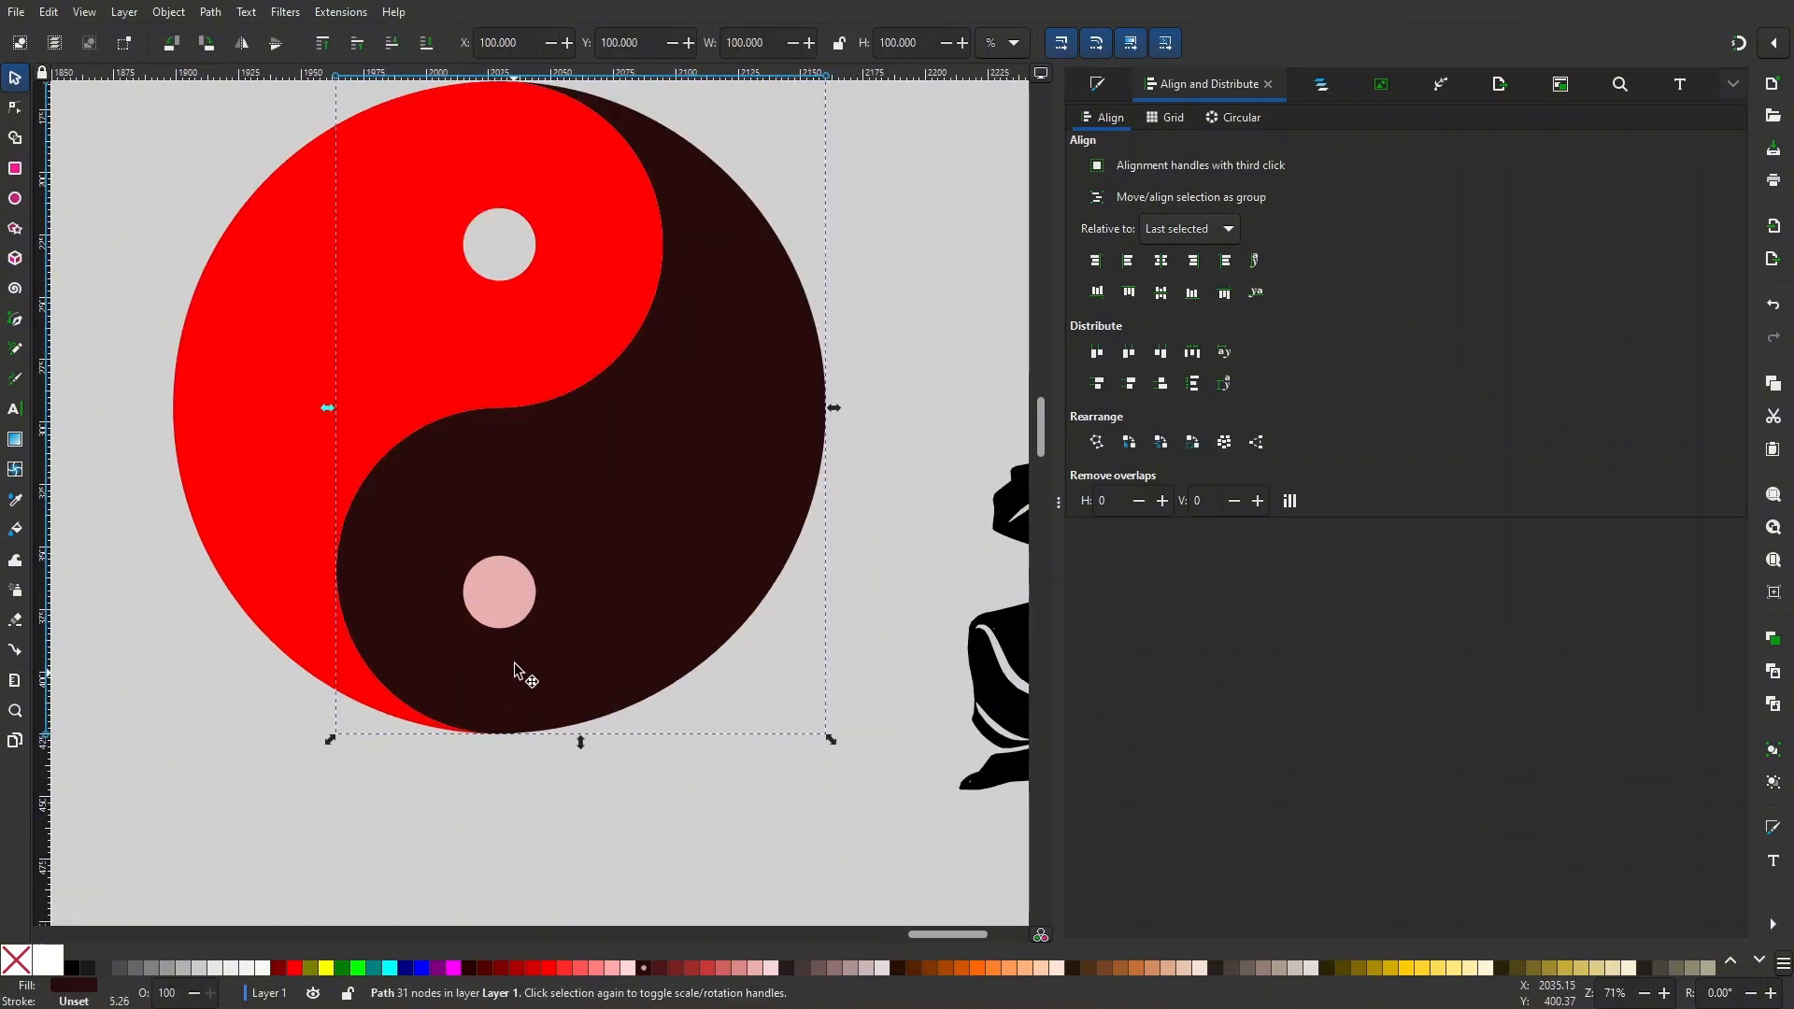
left_click(497, 594)
left_click(601, 580)
left_click_drag(857, 375, 816, 408)
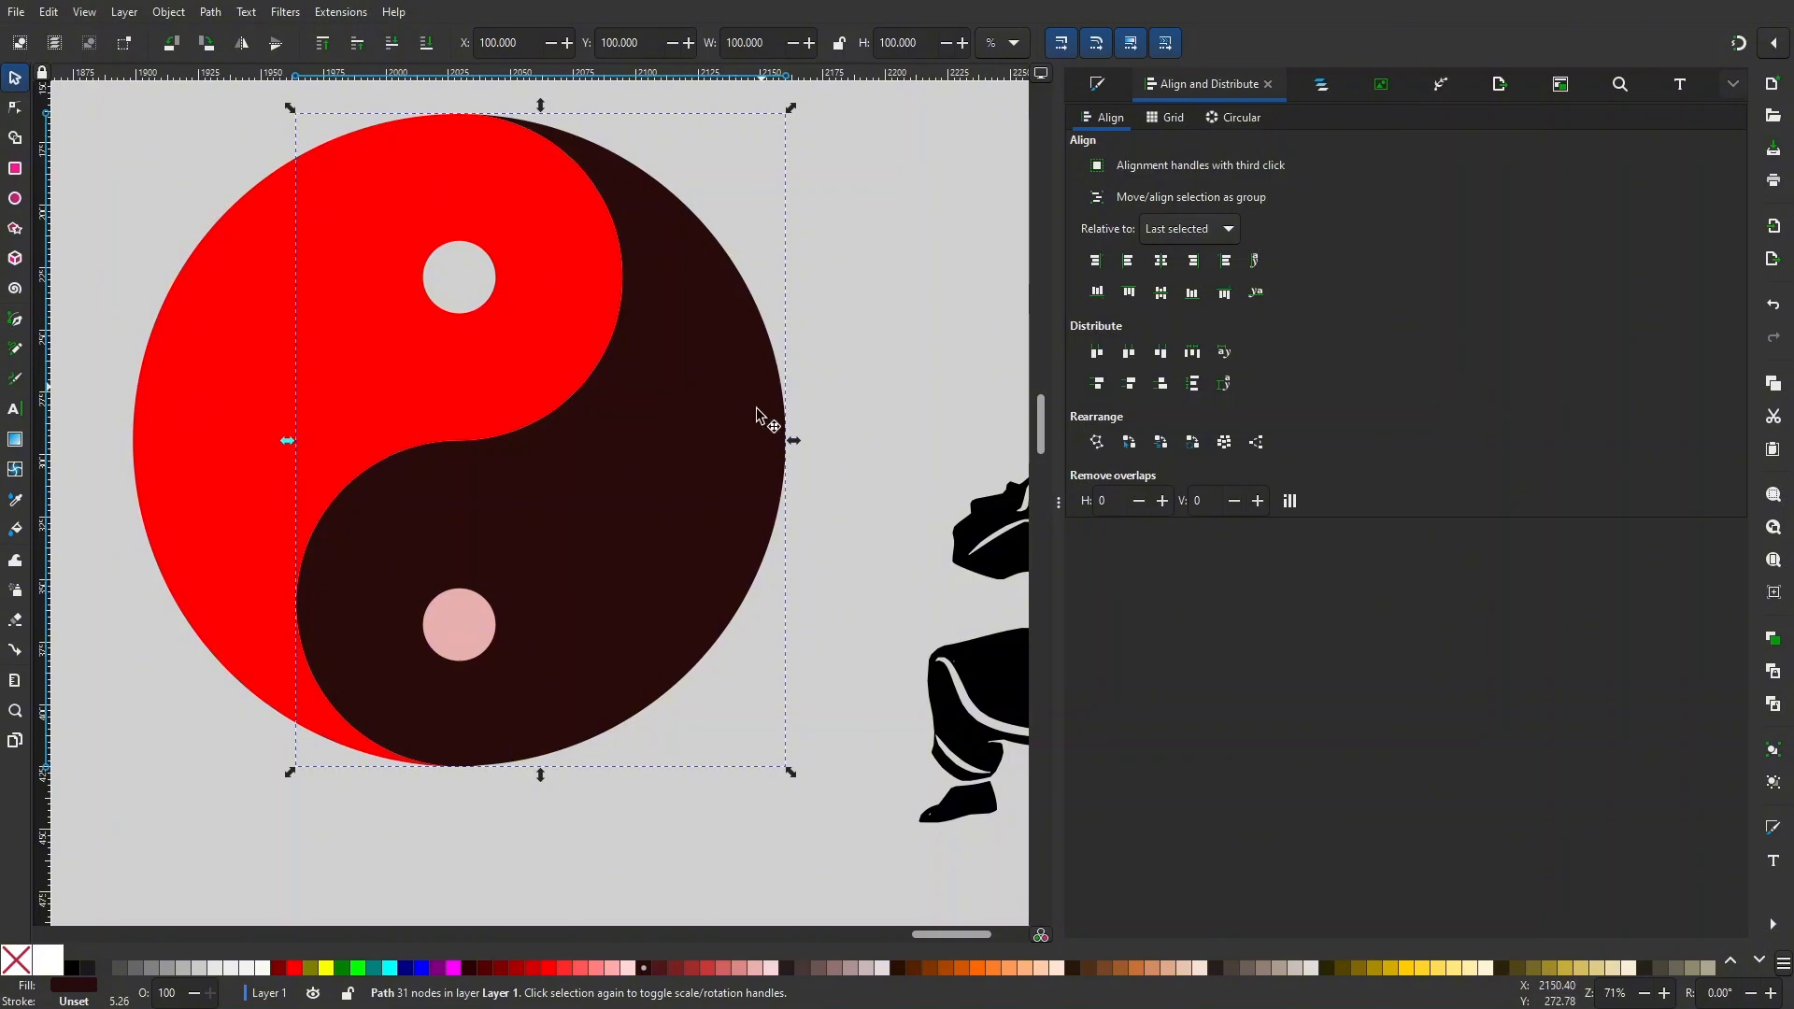
left_click_drag(461, 620, 434, 604)
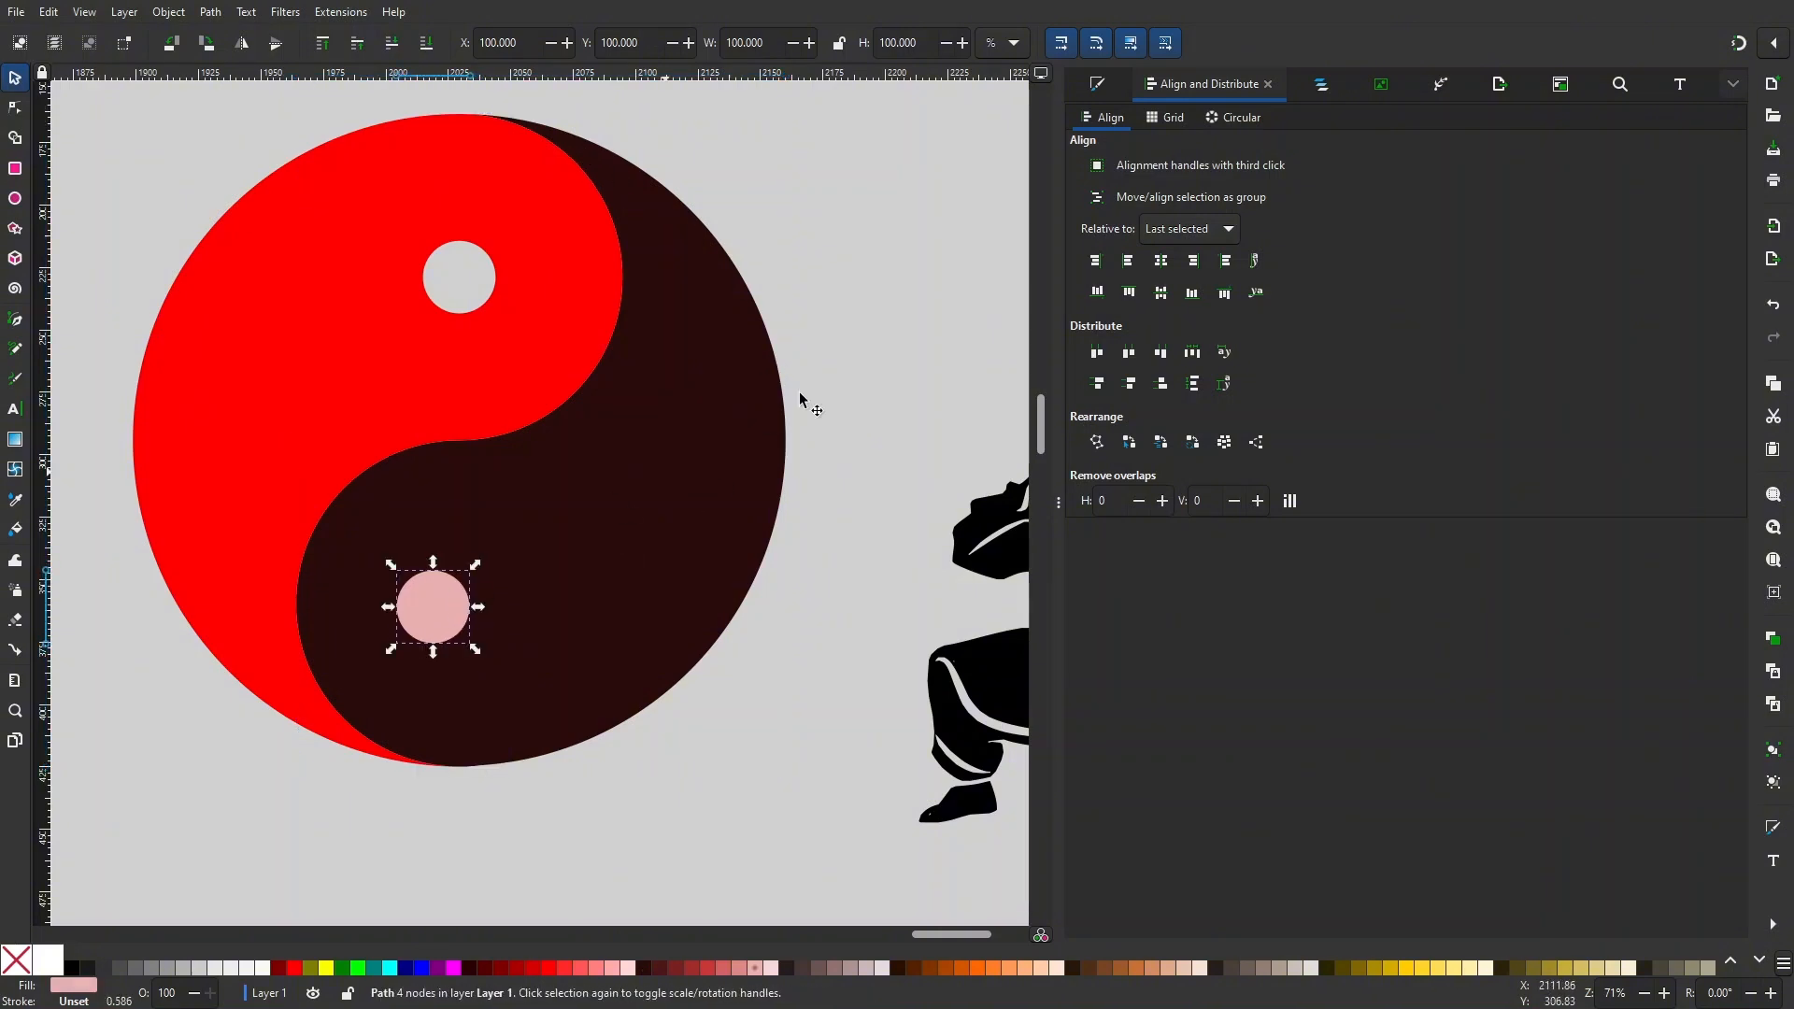
left_click(887, 353)
left_click(630, 450)
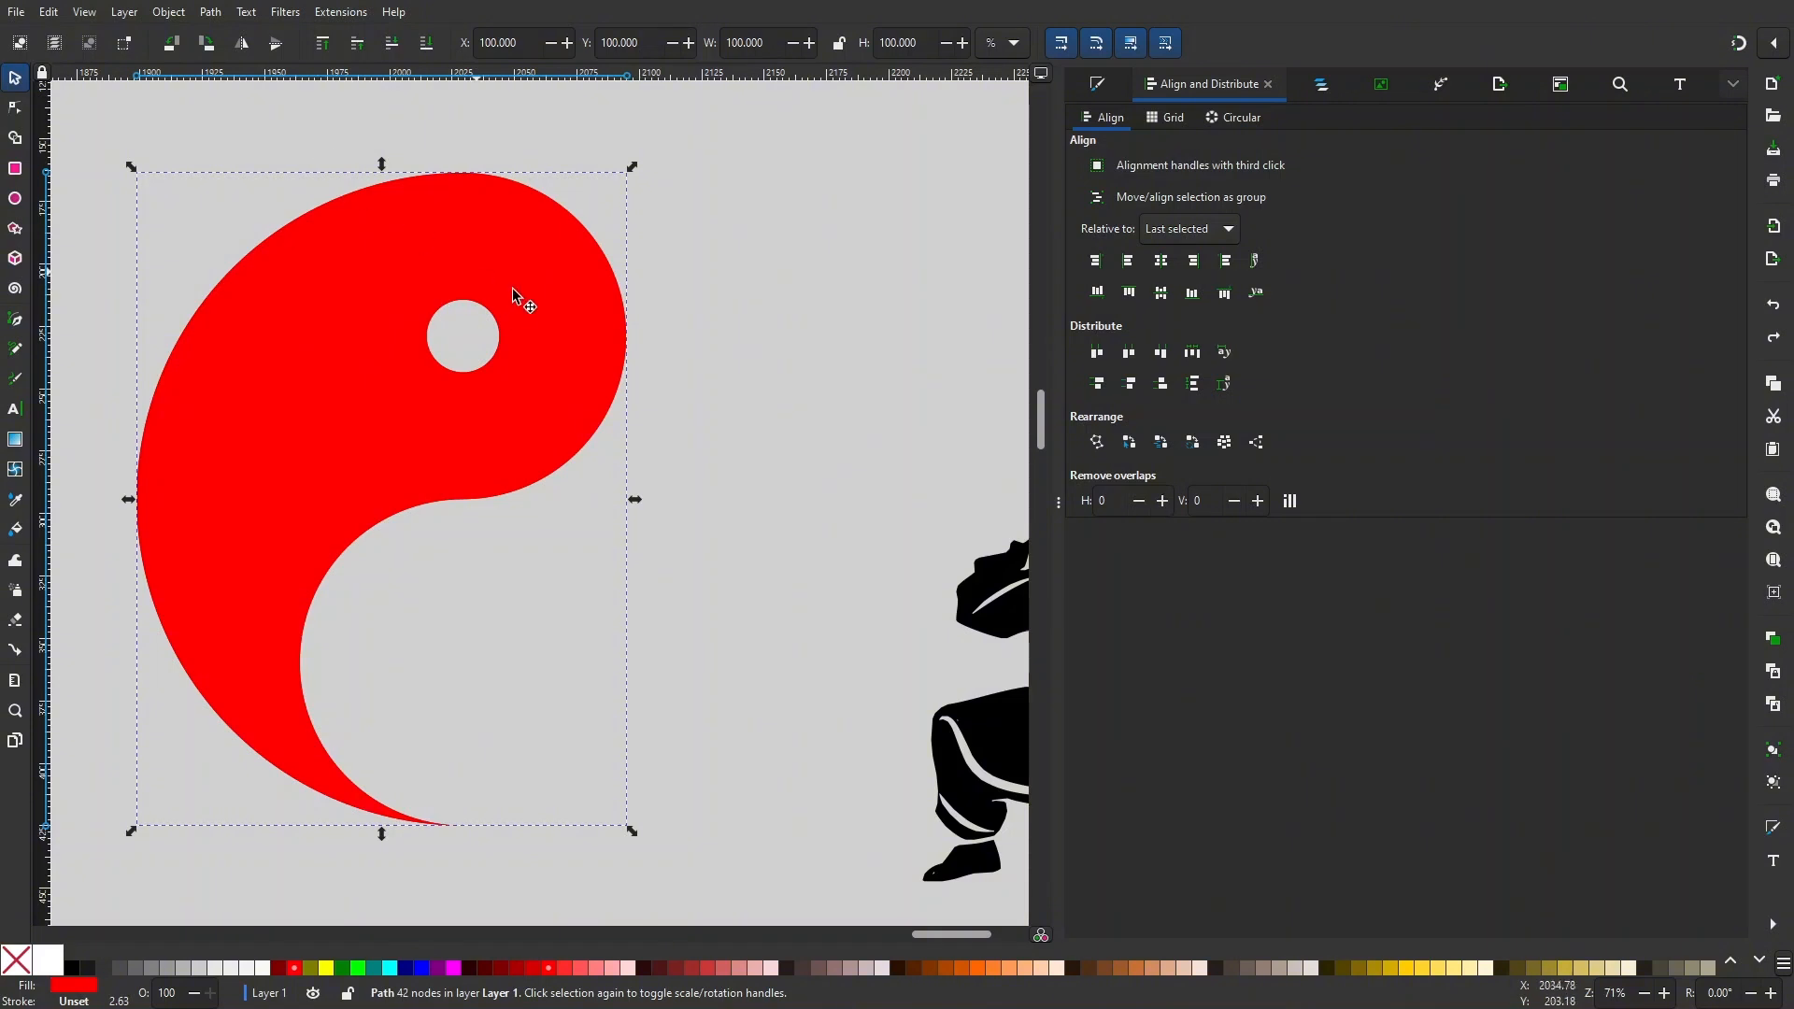
- Duplicate the red half, place the copy beside the original, and flip it both horizontally and vertically
left_click_drag(513, 289, 886, 309)
left_click_drag(782, 264, 649, 301)
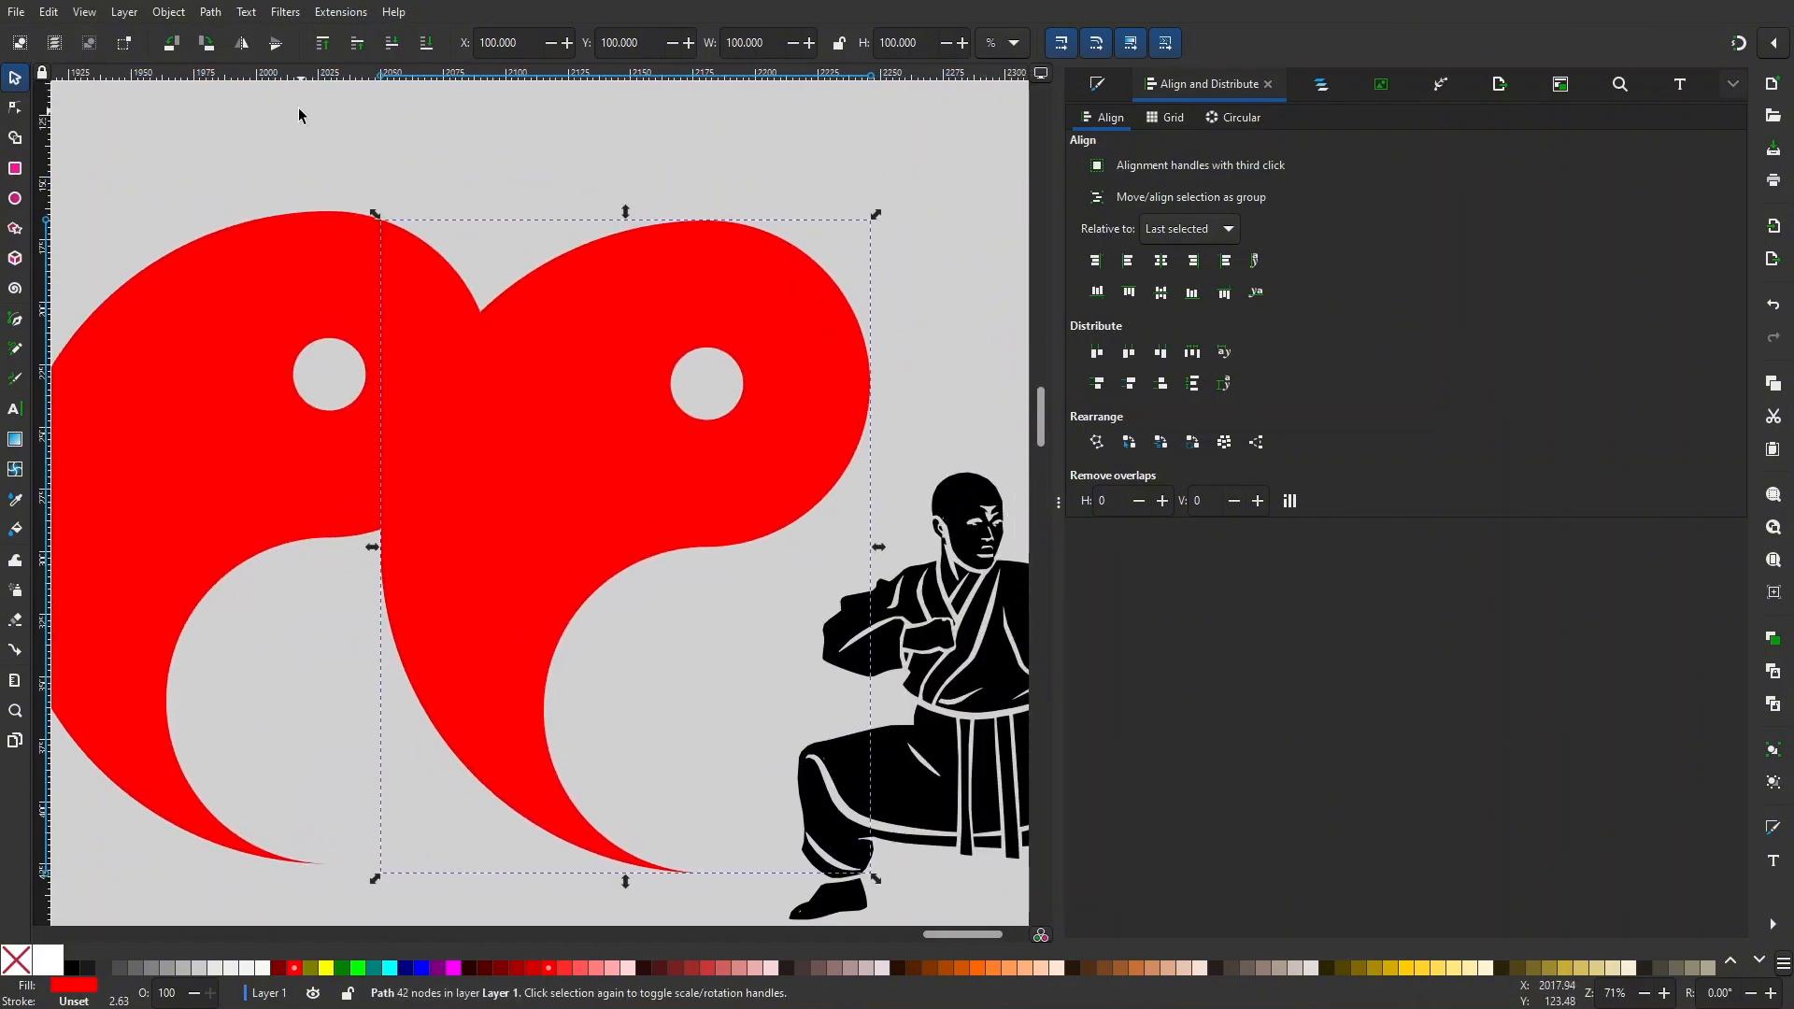
left_click(241, 49)
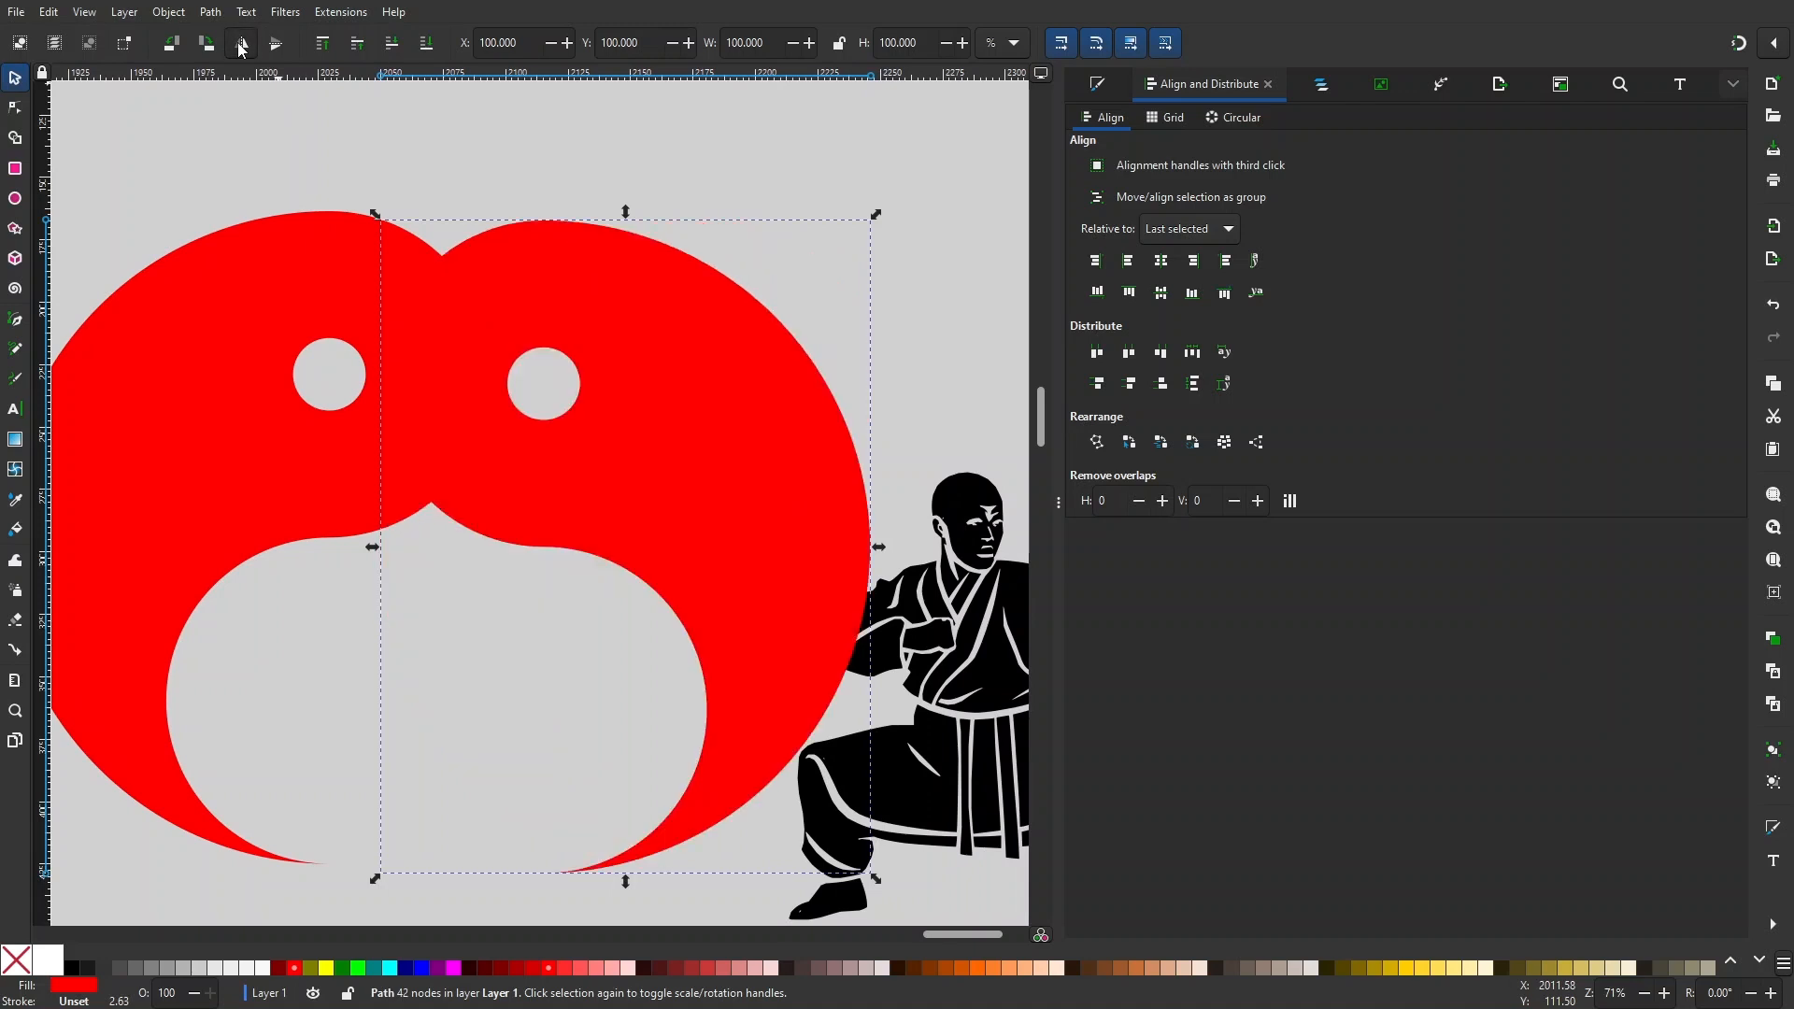
left_click(276, 44)
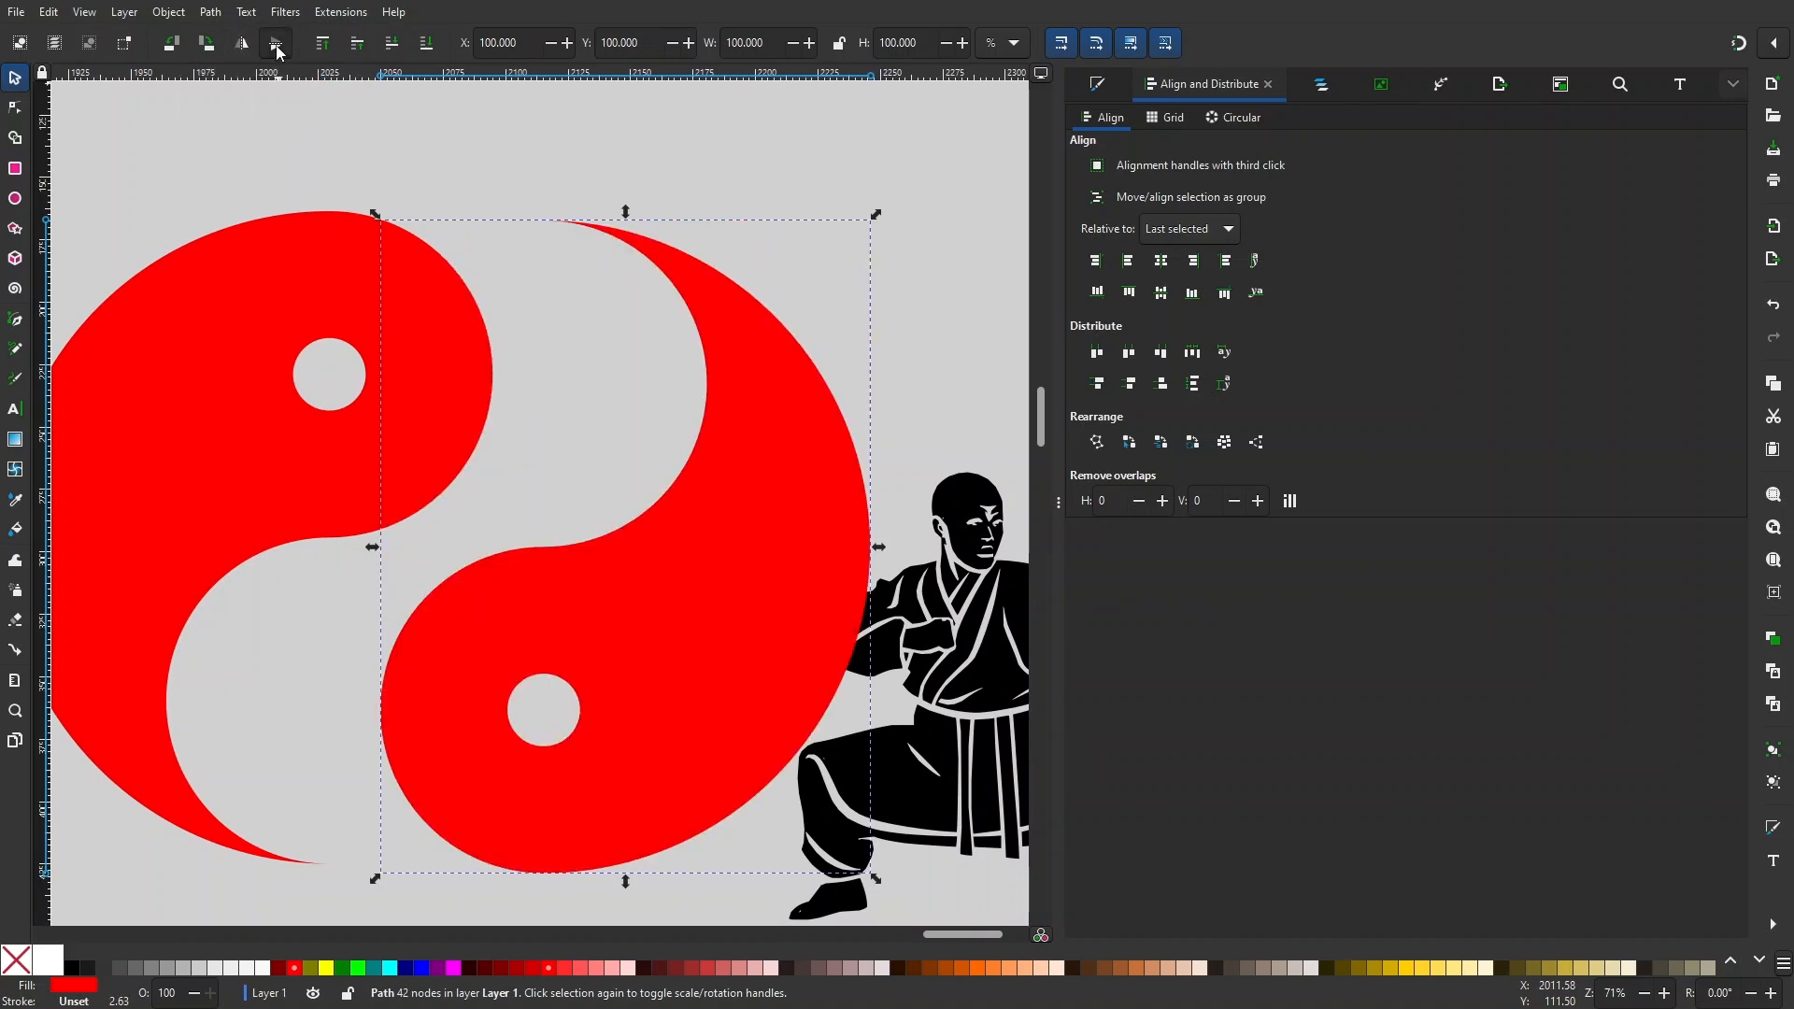
- Fit the flipped copy against the original red half with snapping enabled, so the two form a full circle
scroll(331, 248, "left", 3)
scroll(392, 341, "down", 1)
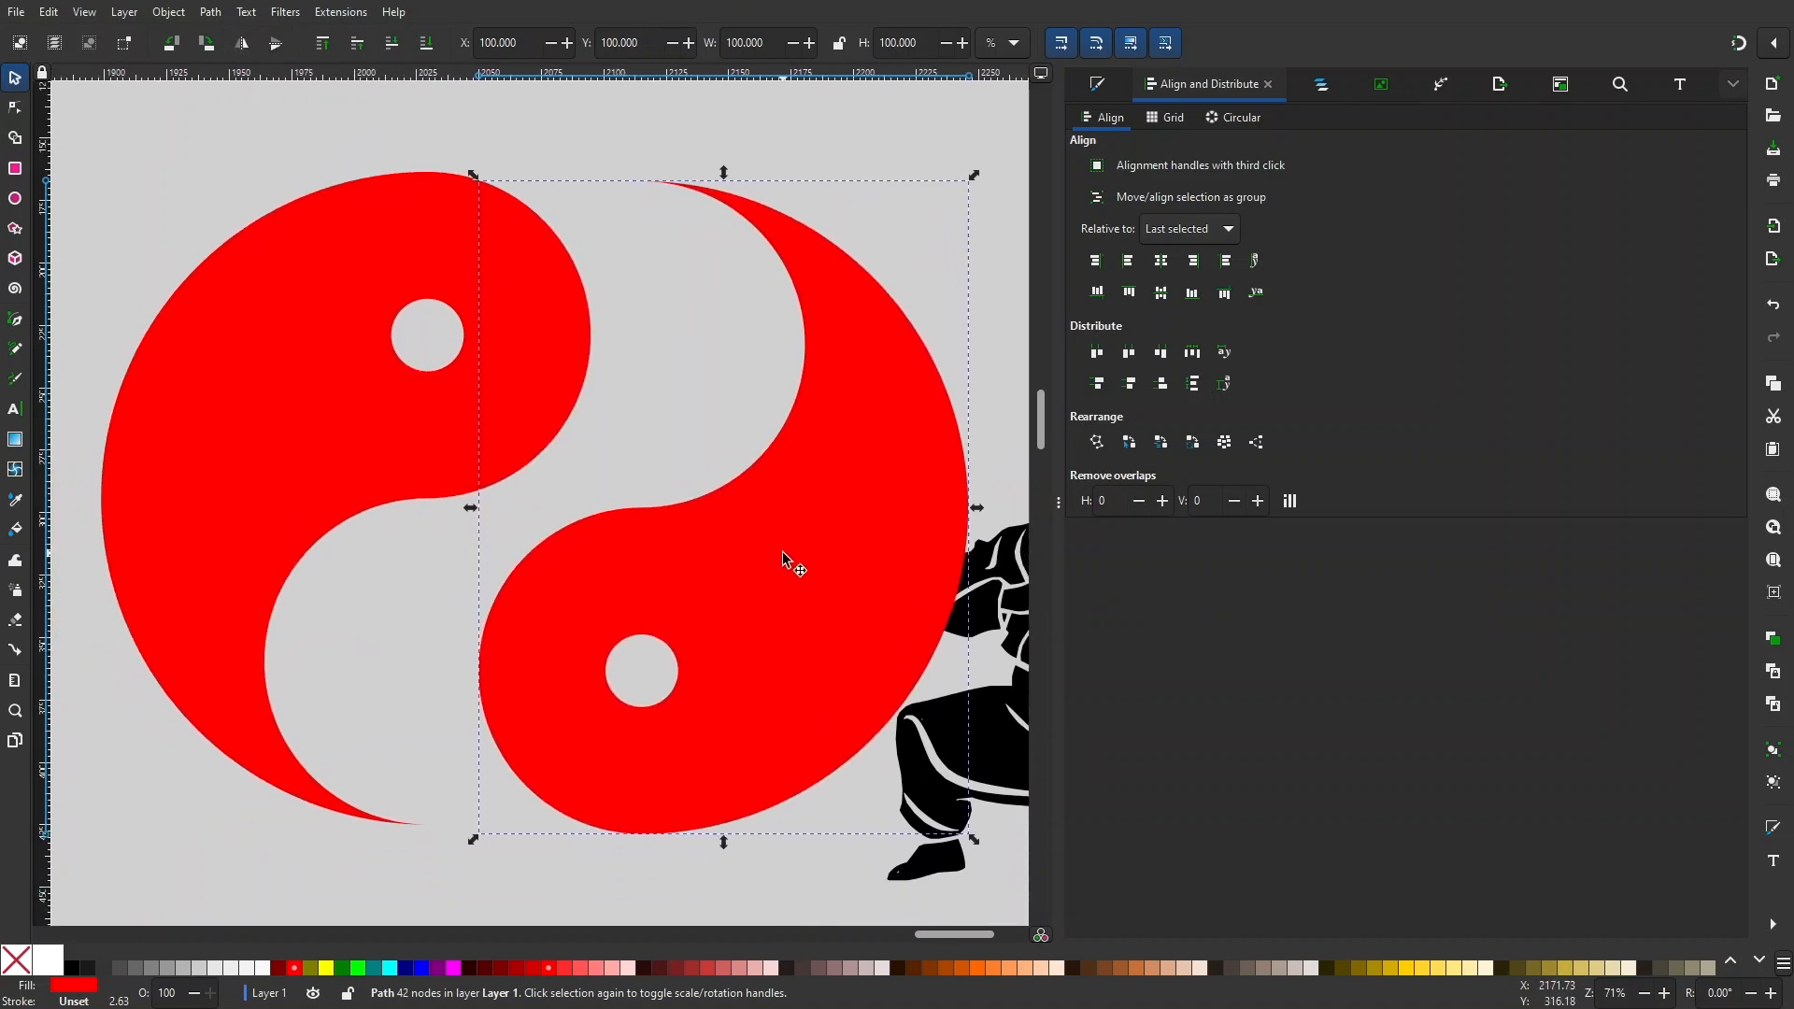
left_click_drag(748, 553, 569, 546)
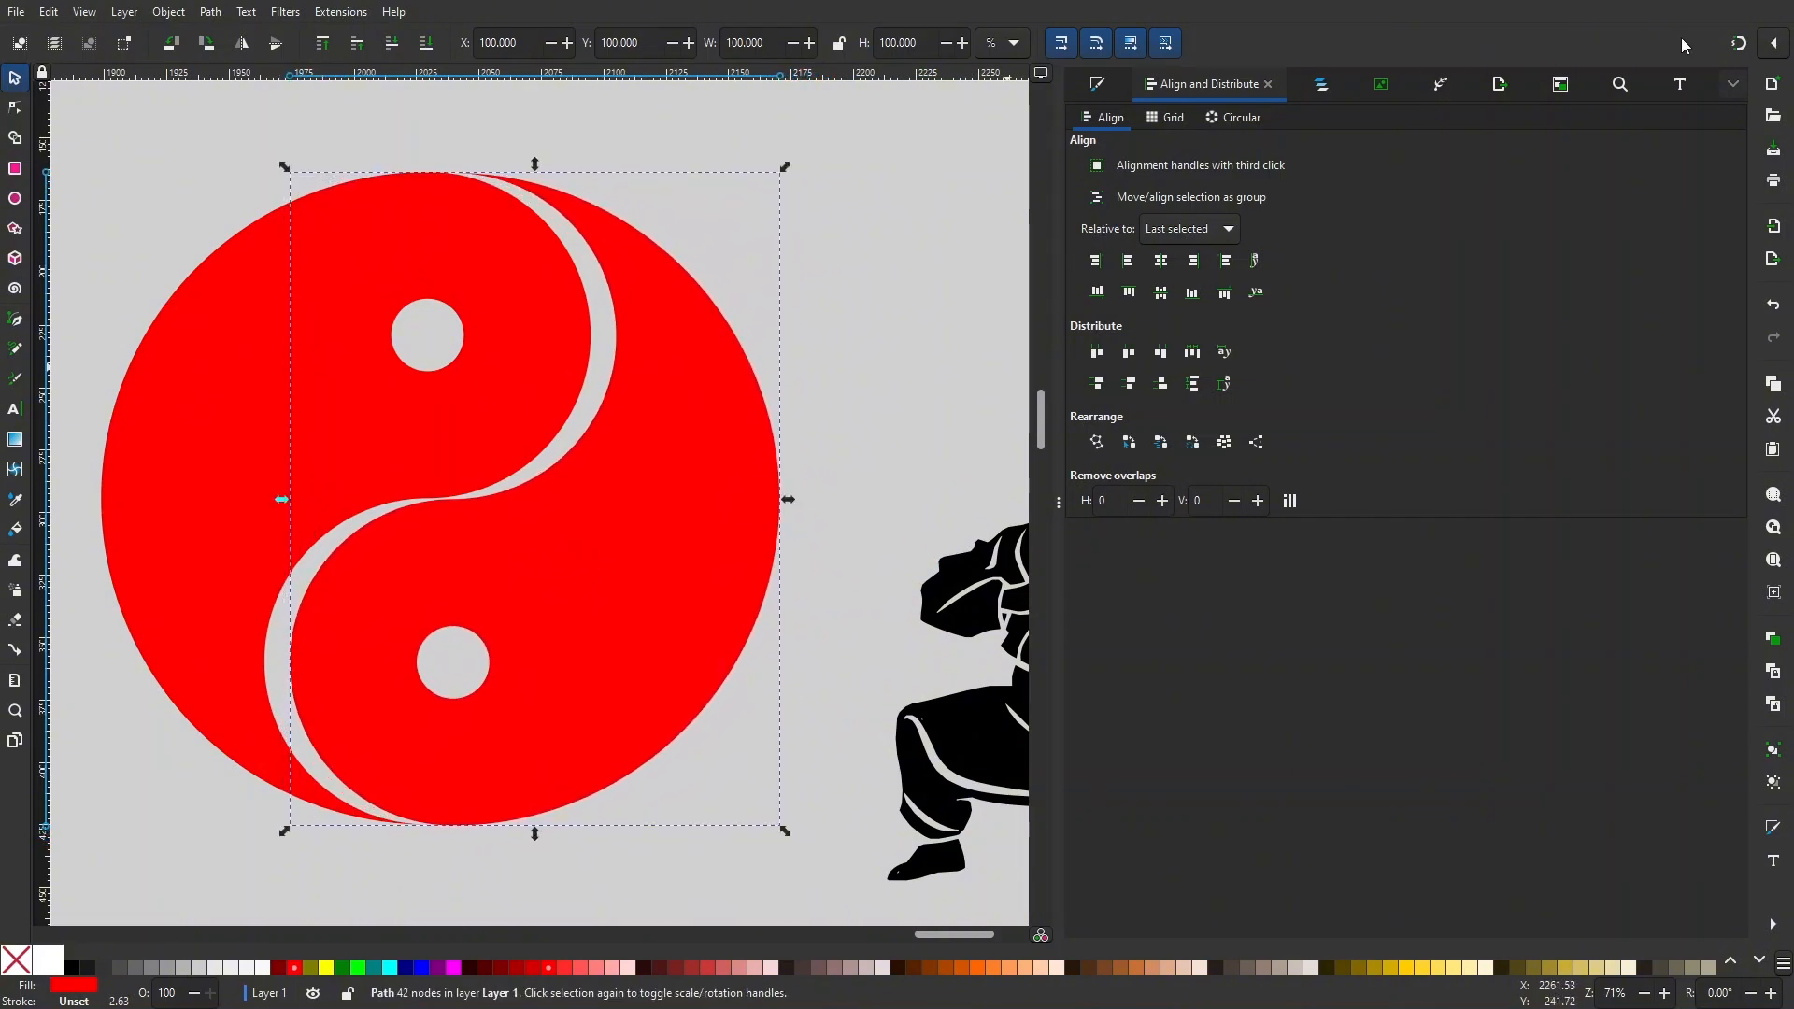
left_click(1736, 43)
left_click_drag(658, 531, 641, 531)
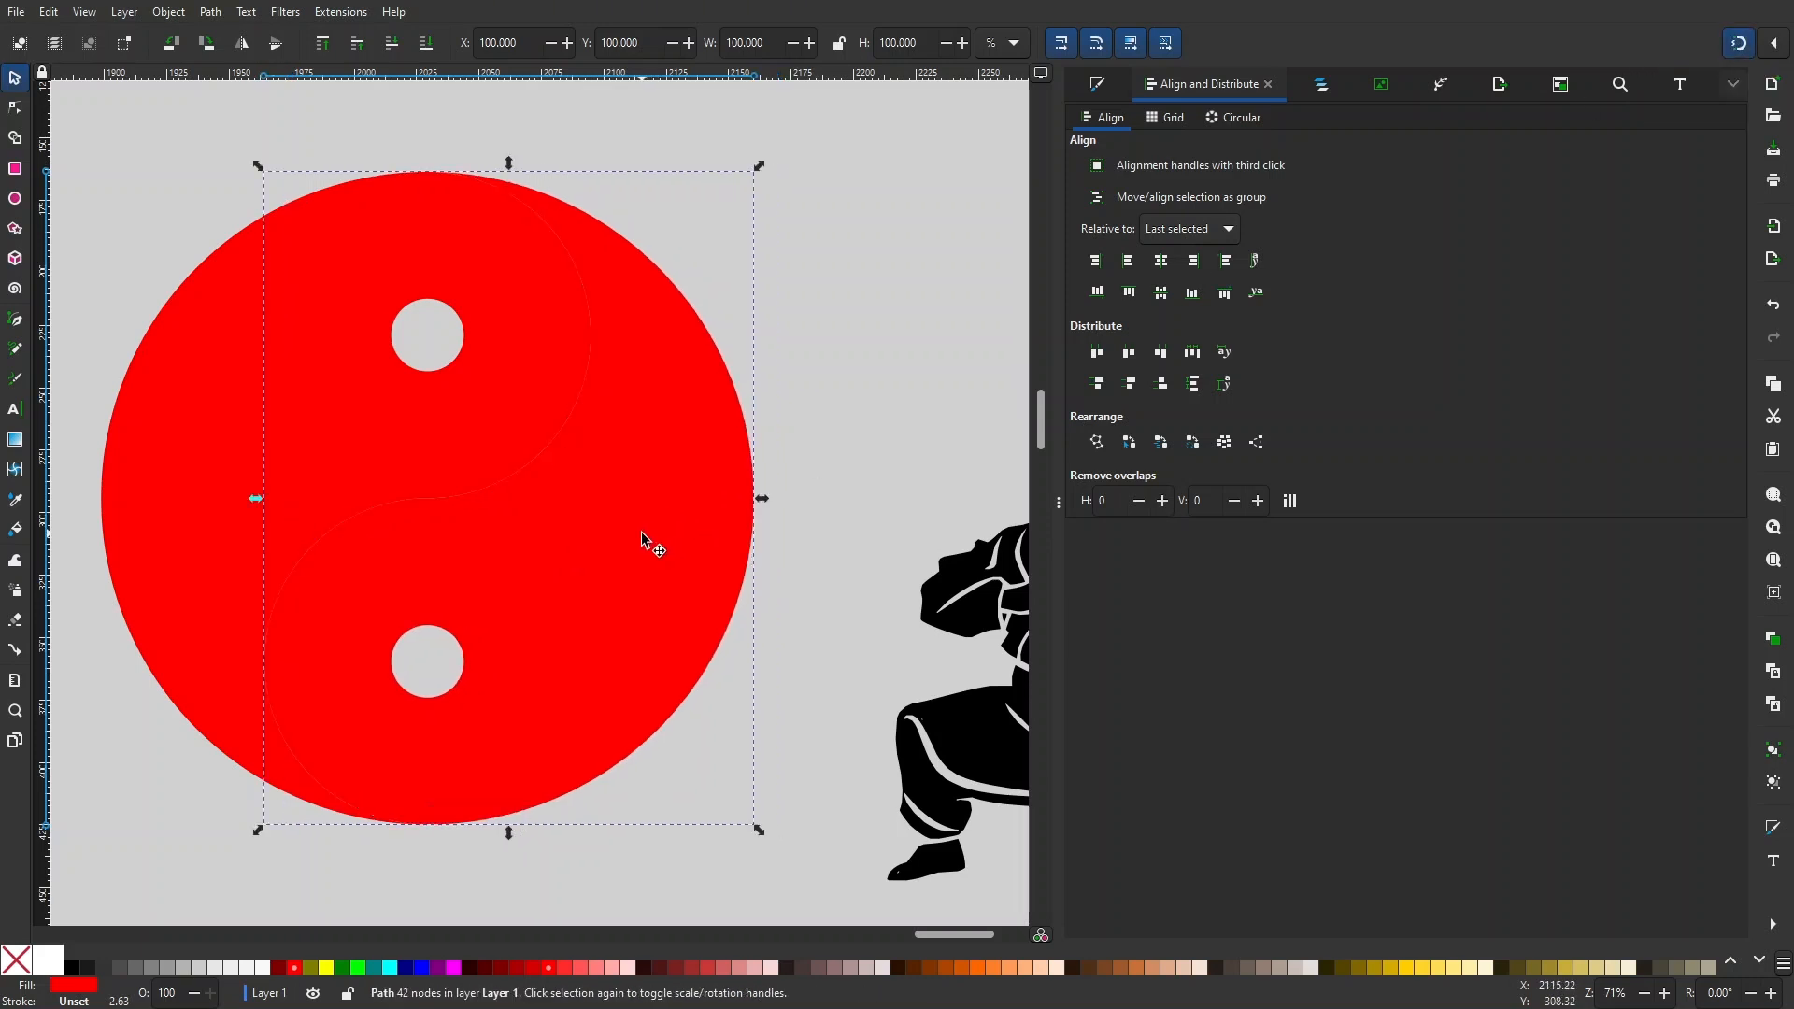
left_click_drag(834, 358, 853, 355)
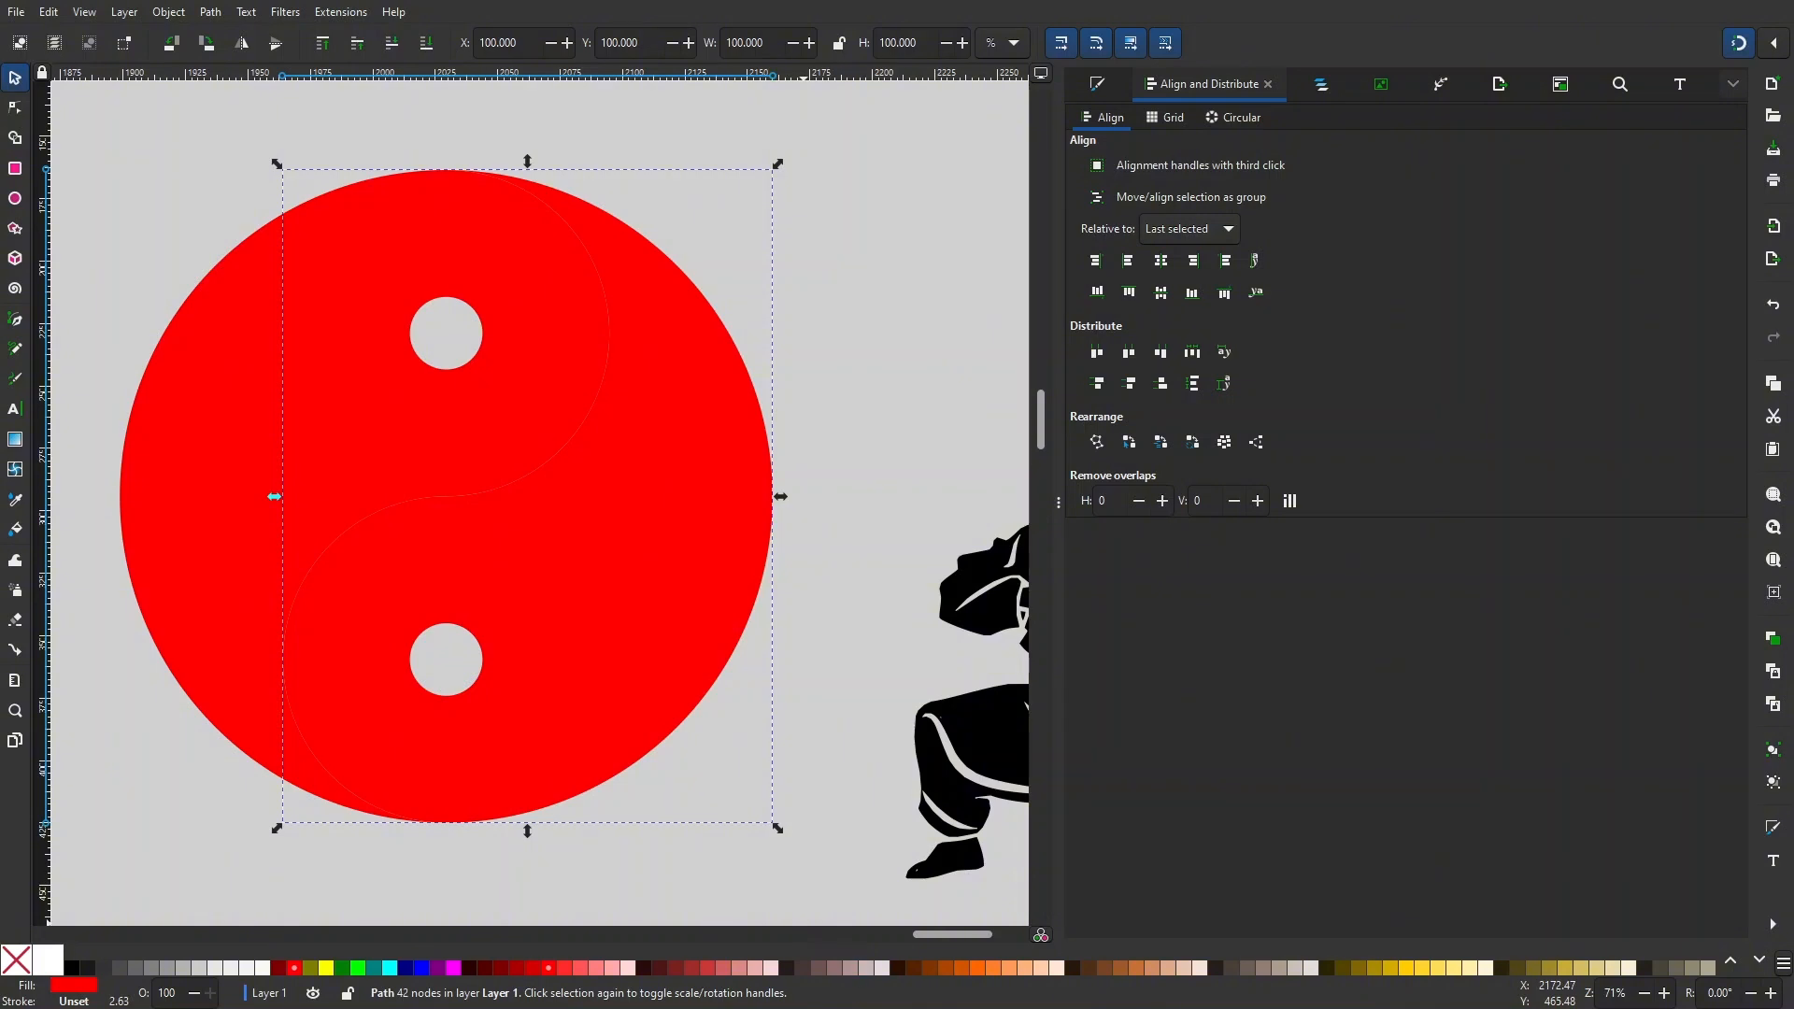
- Fill the flipped yin-yang half with a muted greyish pink from the palette
left_click(850, 969)
scroll(849, 430, "down", 3)
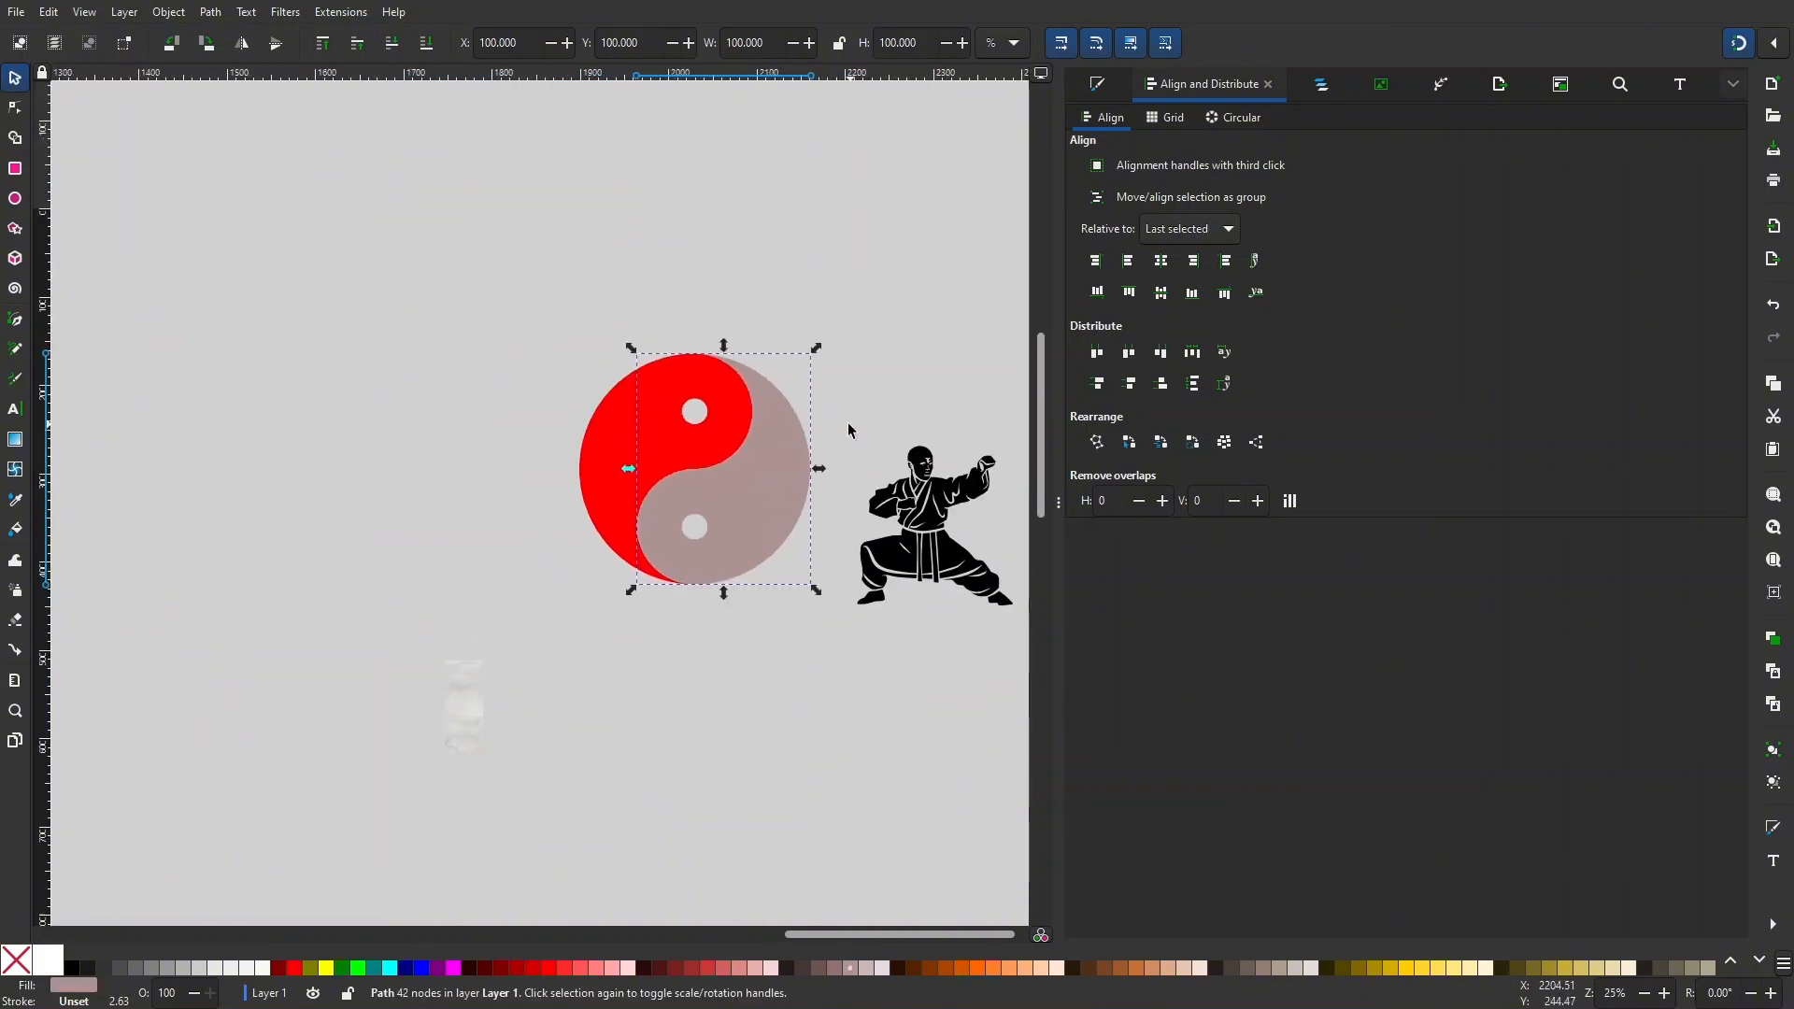
scroll(849, 430, "up", 2)
left_click(882, 376)
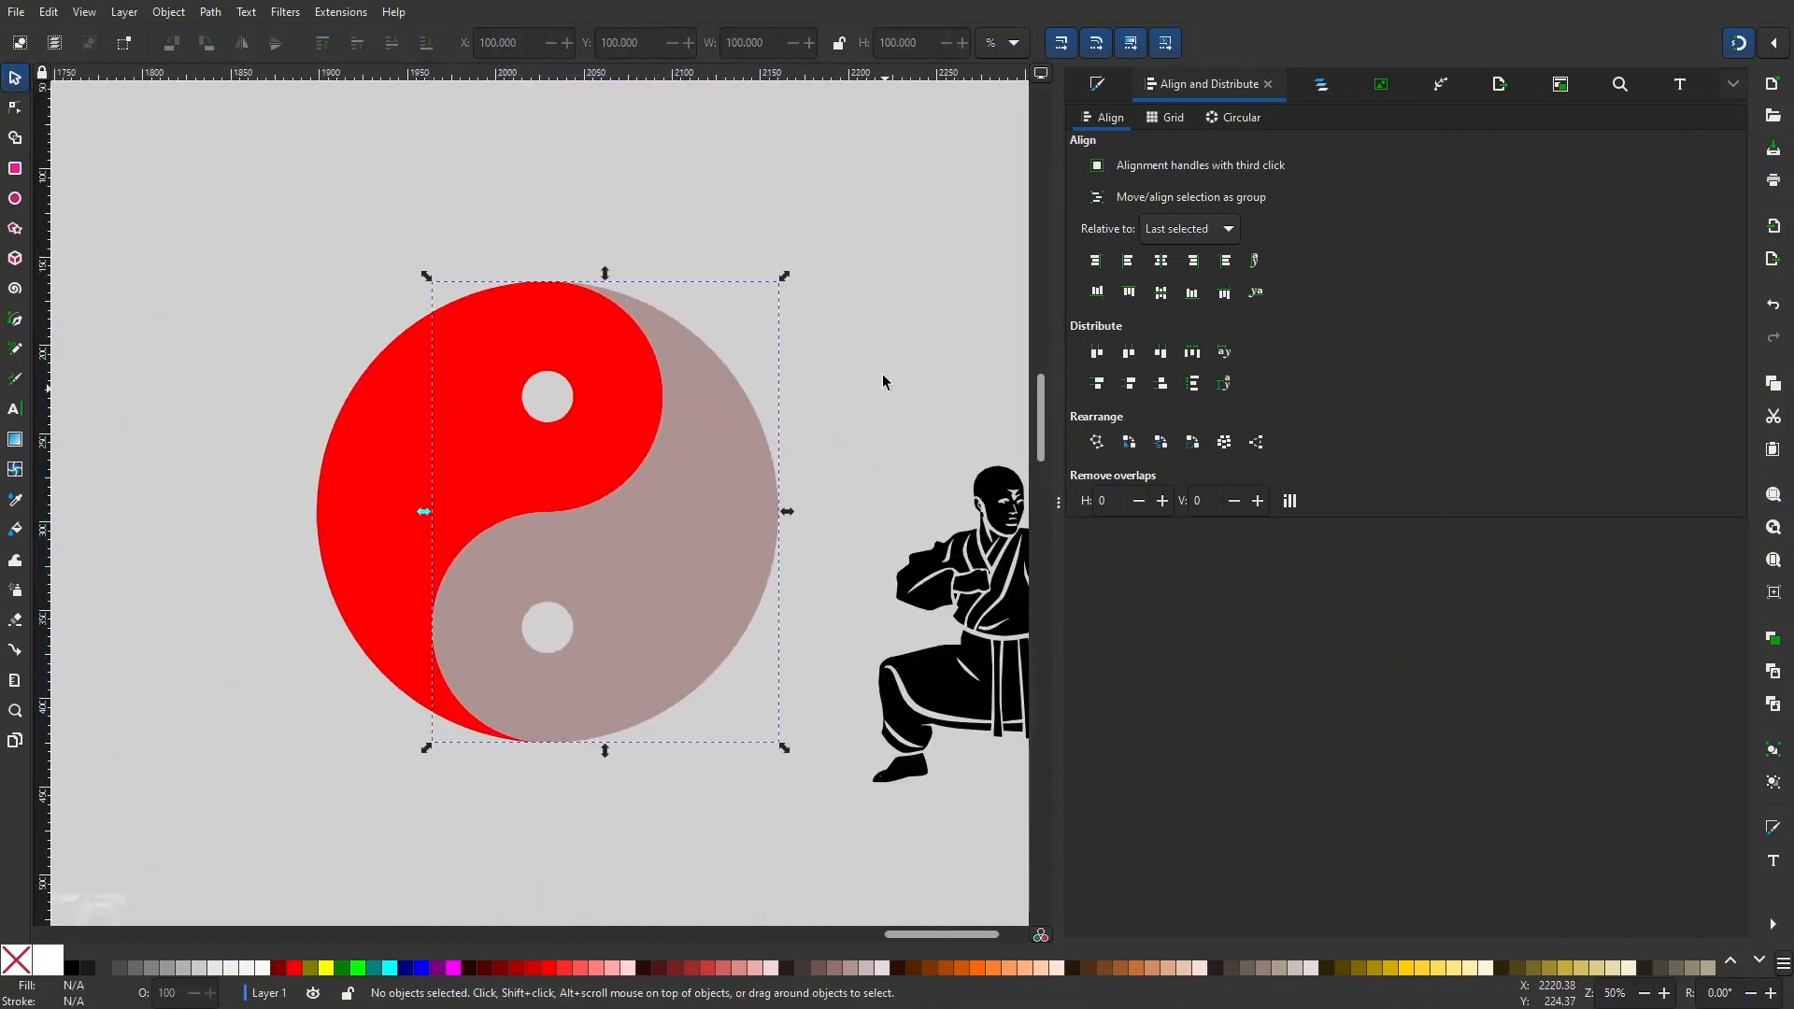
left_click_drag(770, 393, 682, 393)
left_click_drag(785, 314, 703, 287)
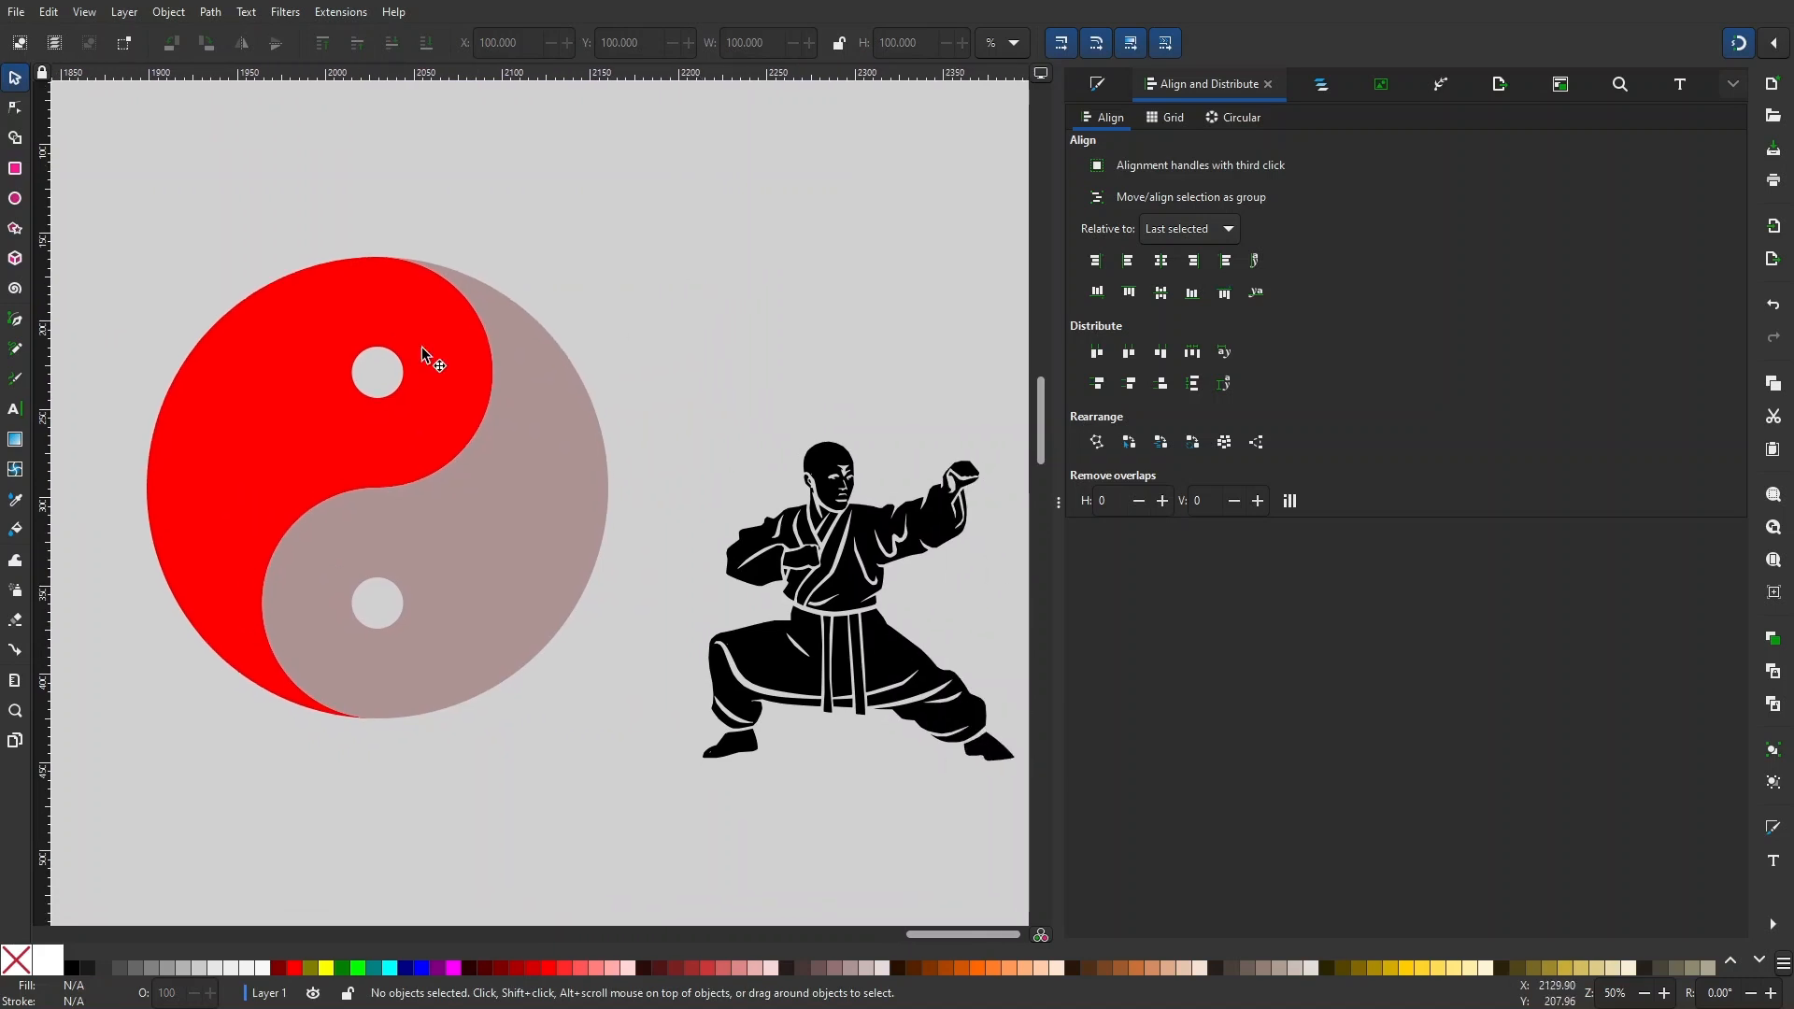
- Enlarge the monk on the dark page to about 1100 mm wide and position it low on the page, with snapping off
key("5")
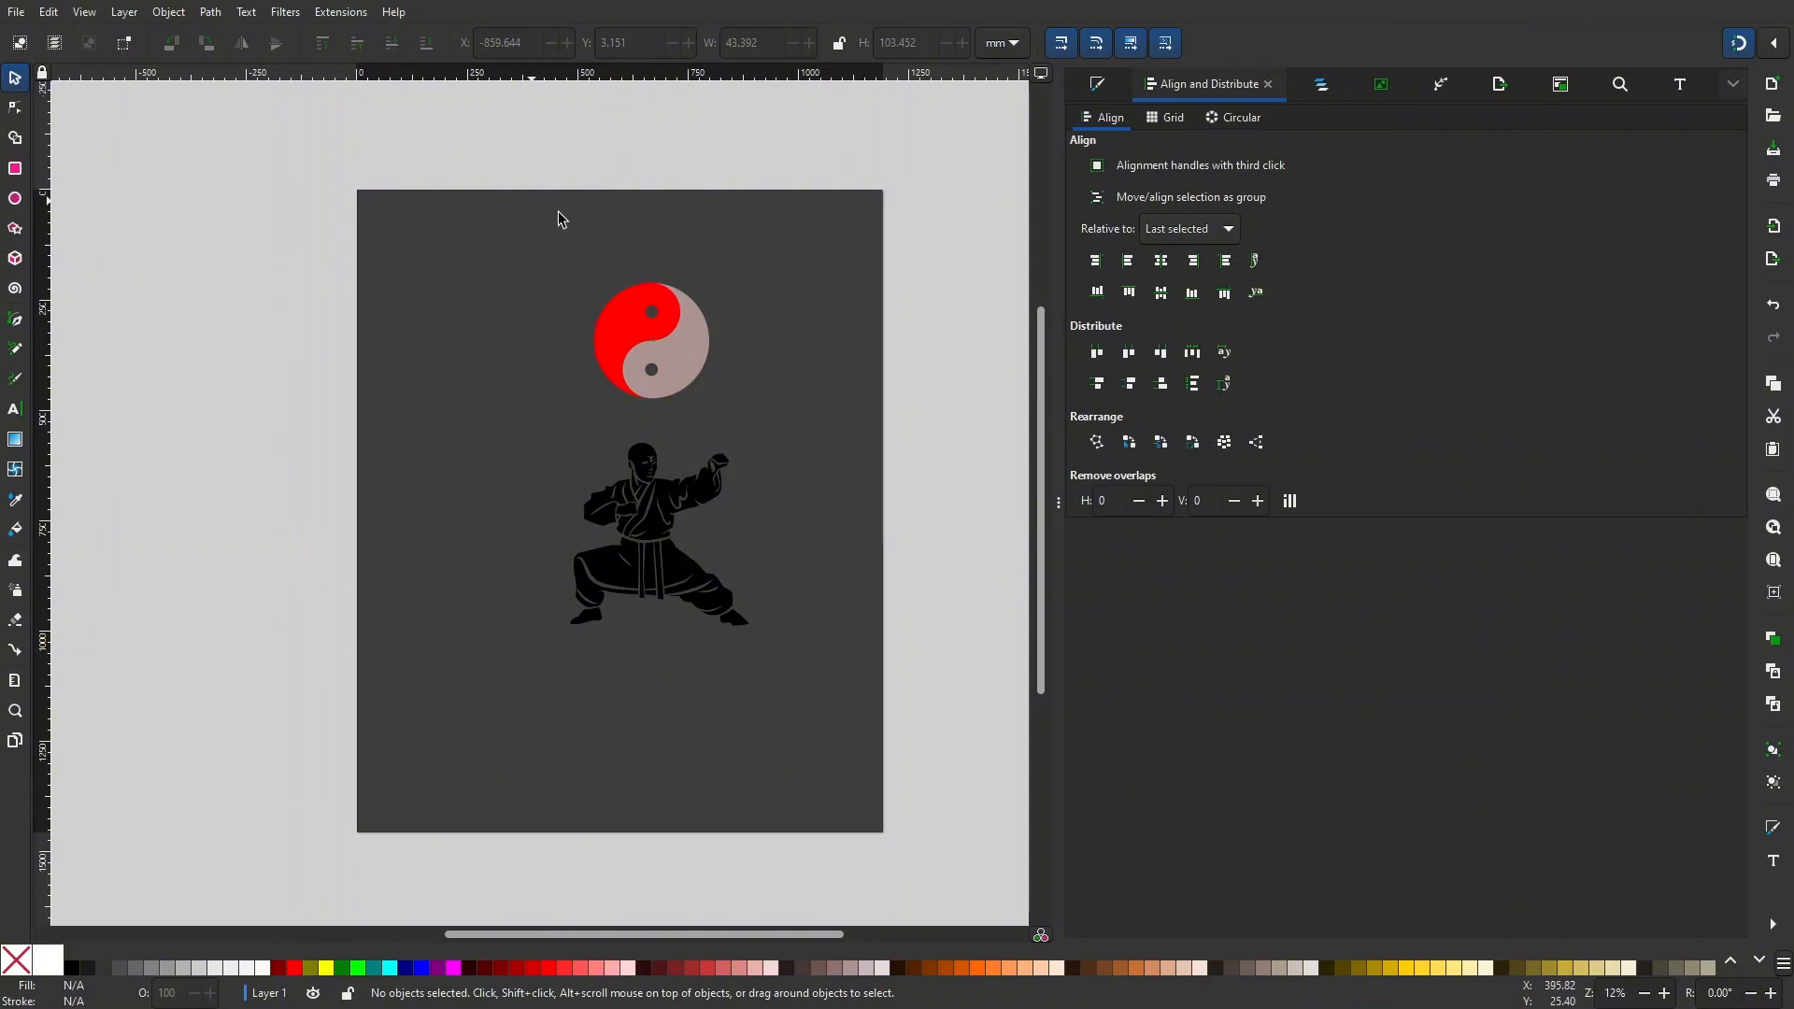
left_click_drag(813, 264, 787, 266)
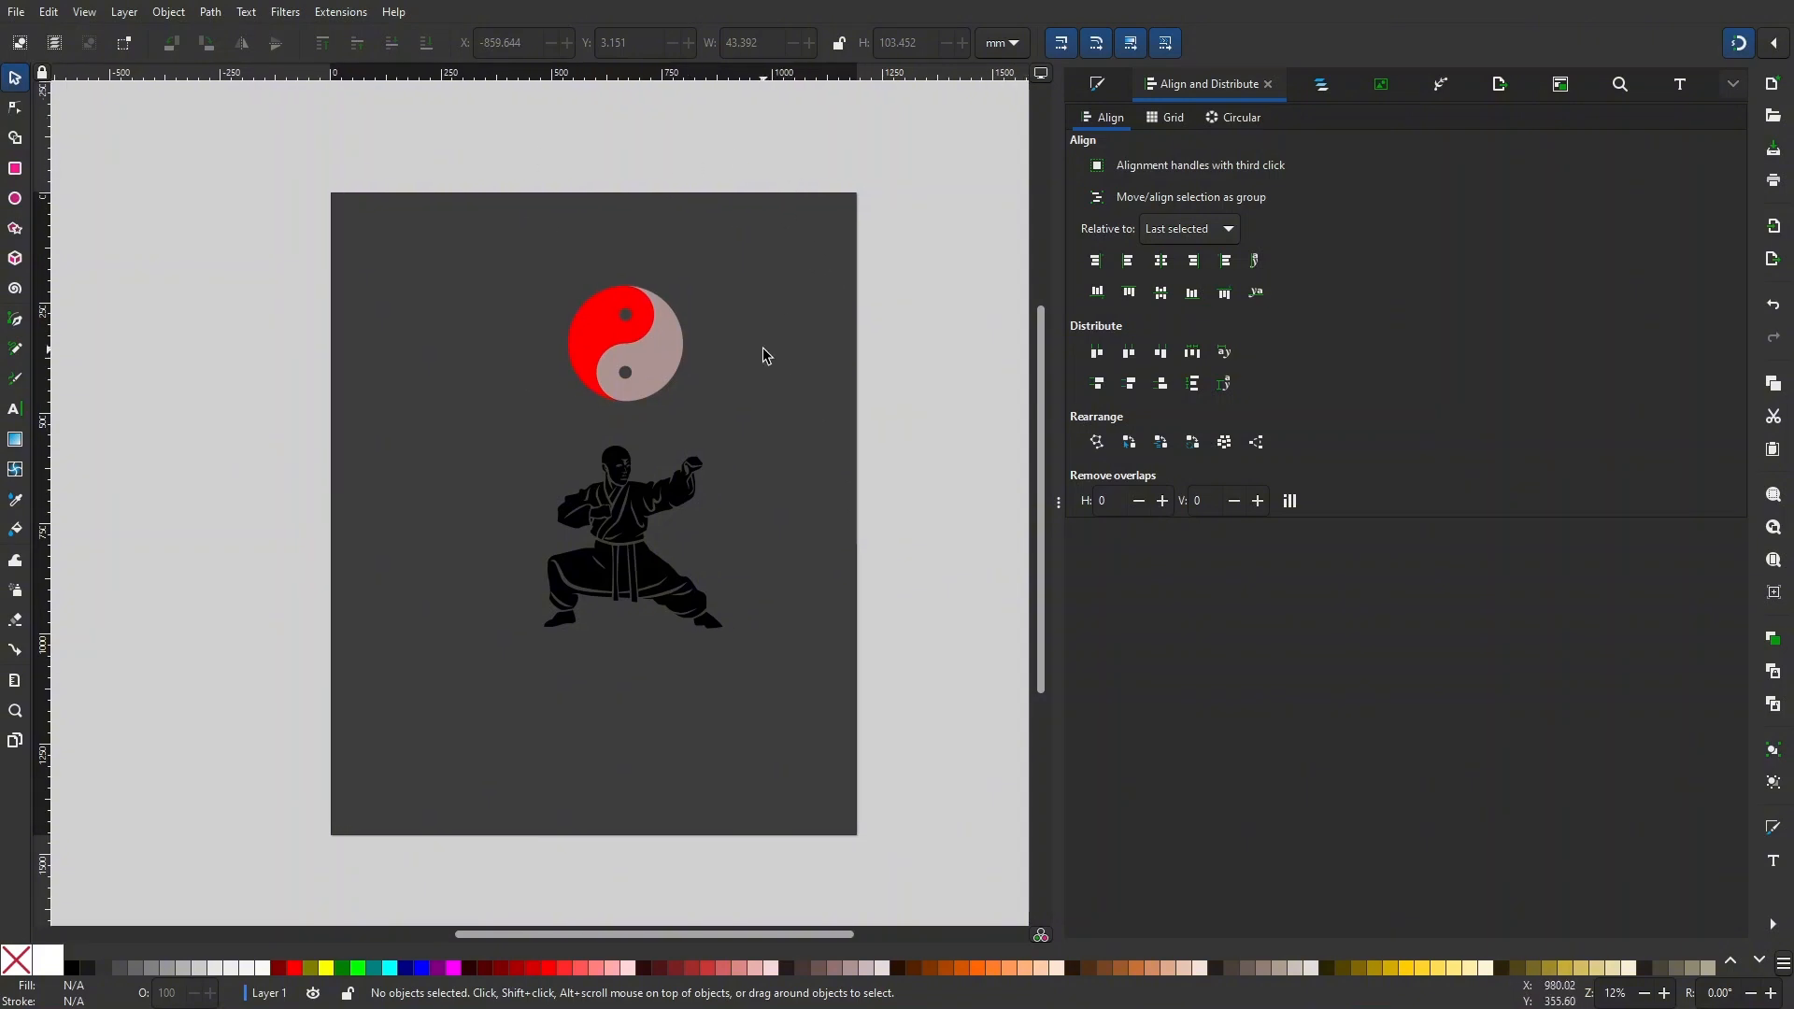
left_click(628, 541)
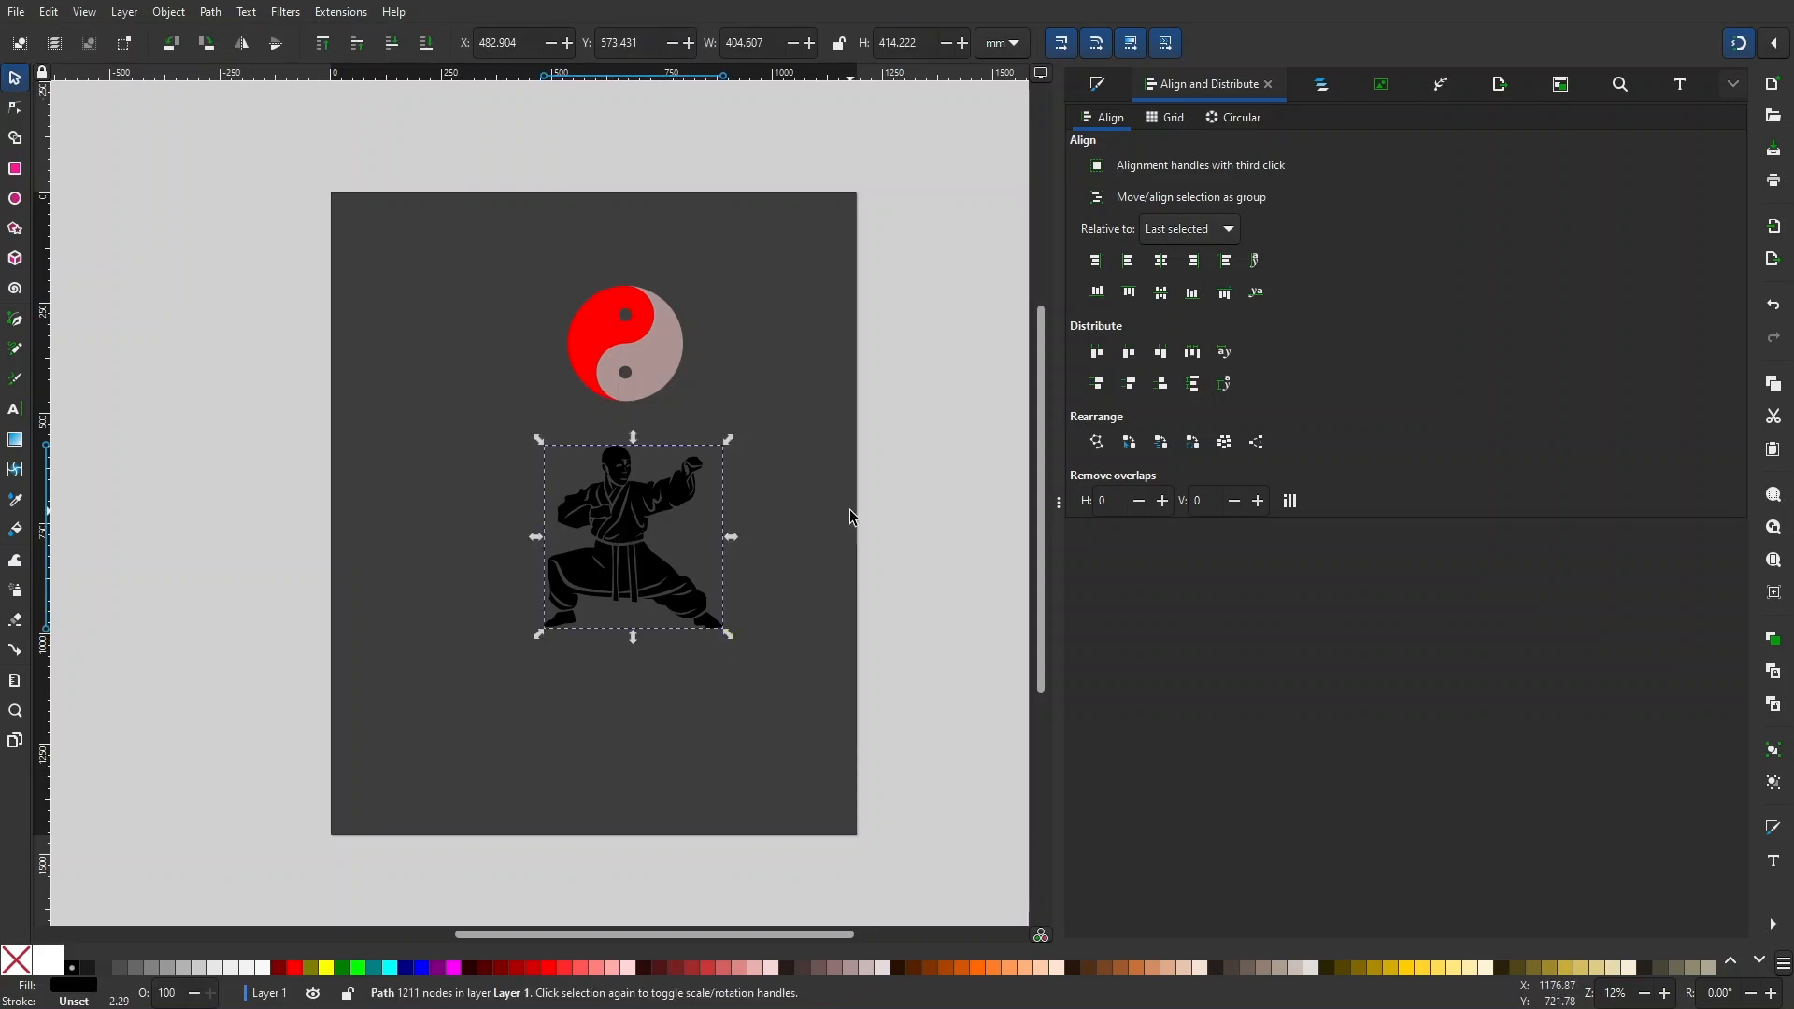
left_click_drag(729, 635, 858, 783)
left_click_drag(774, 721, 774, 736)
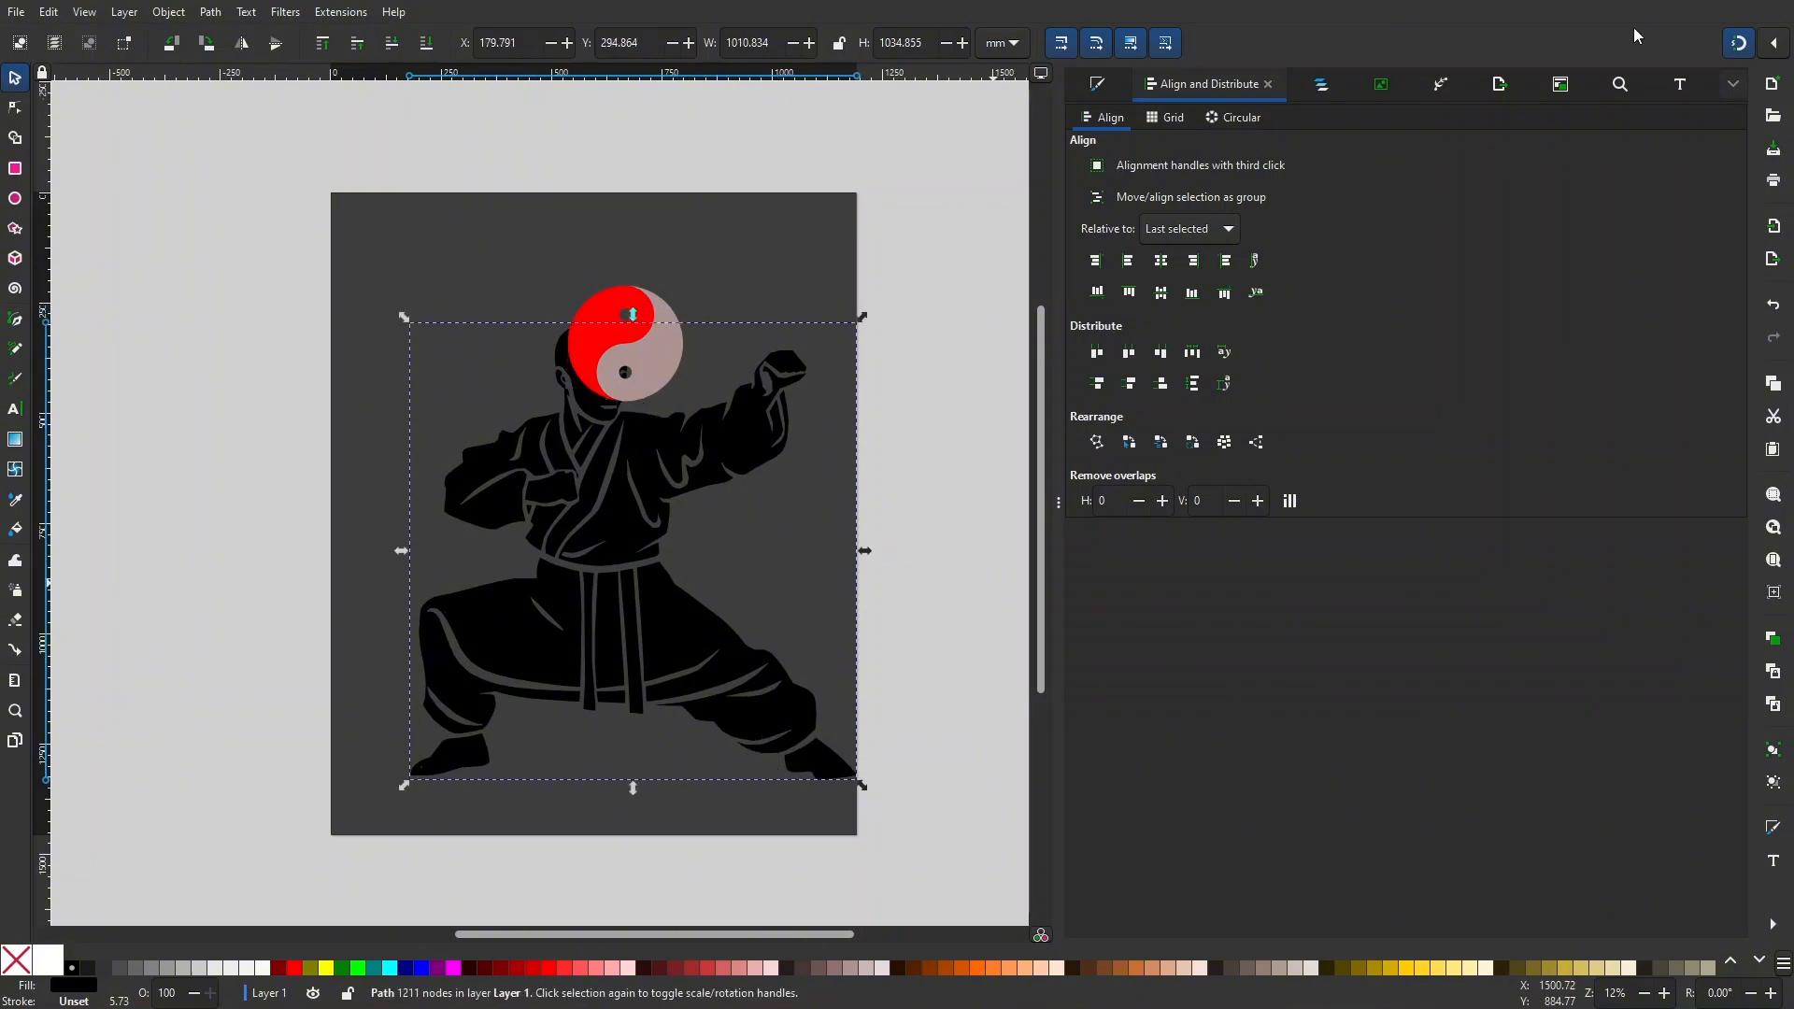
left_click(1740, 47)
left_click_drag(643, 595, 603, 584)
left_click_drag(824, 779, 843, 813)
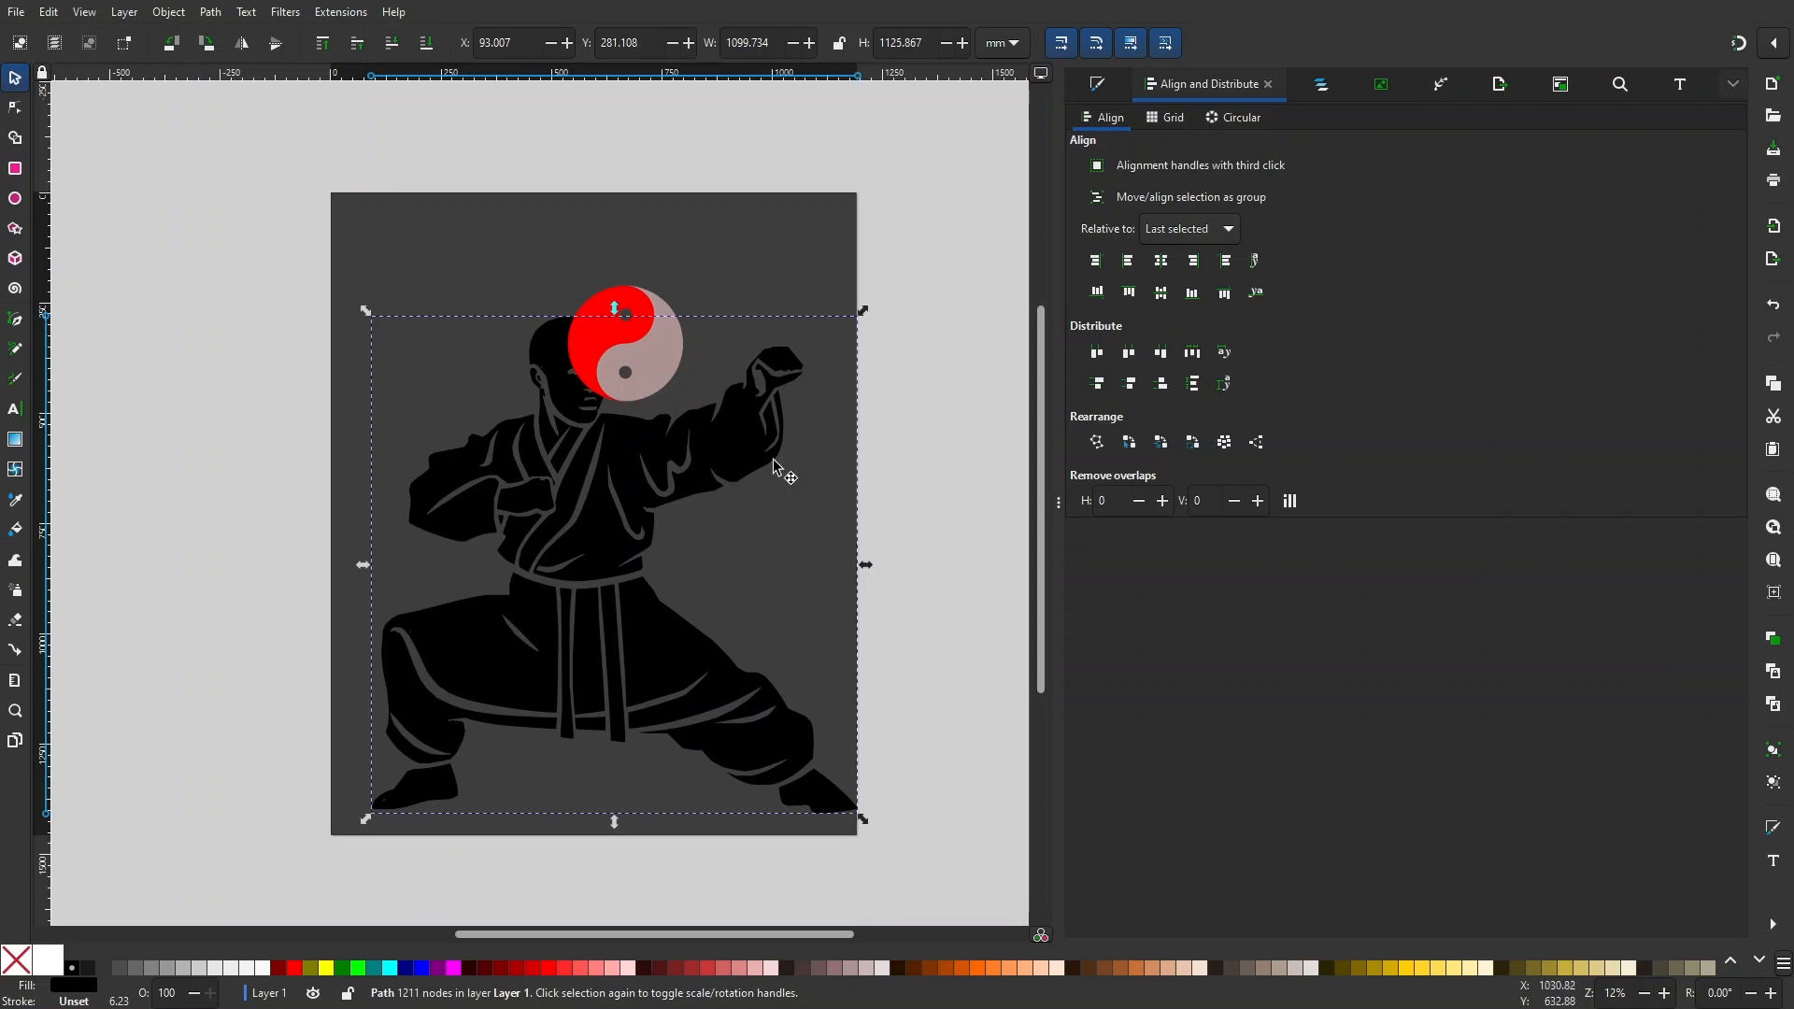
- Enlarge the yin-yang to about 714 mm across and move the reference yin-yang picture just above the page
left_click(654, 362)
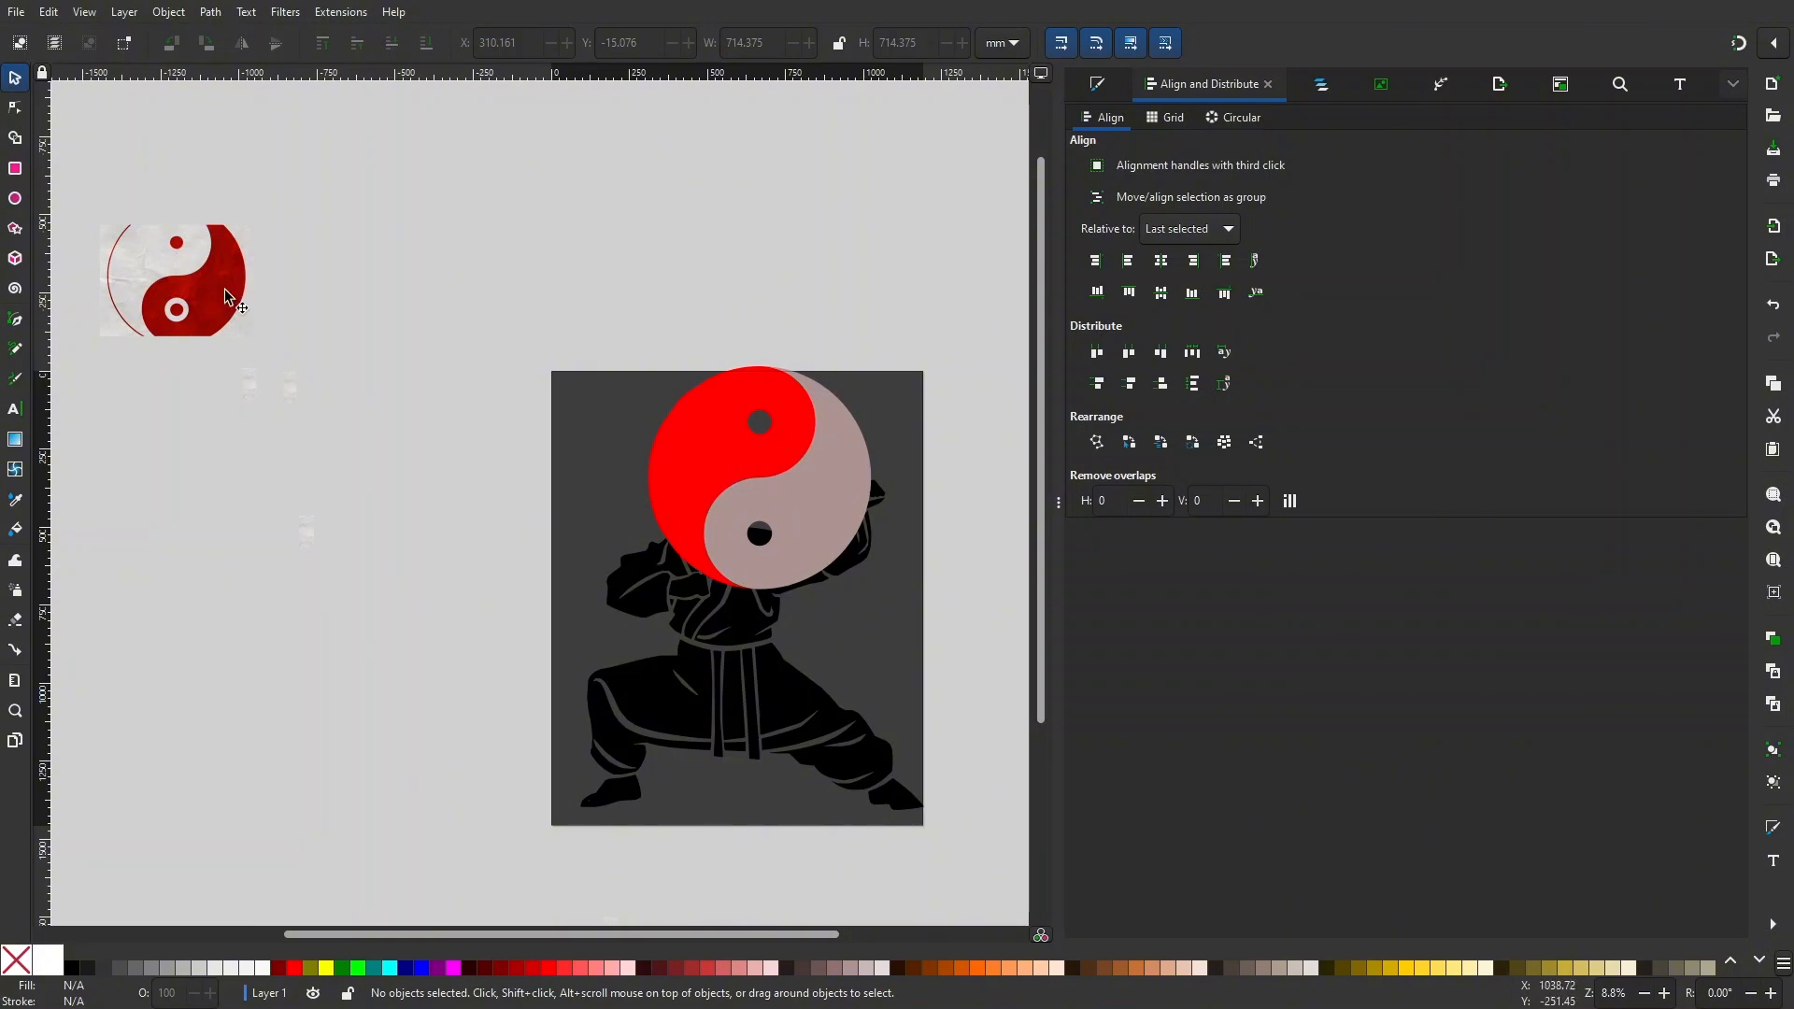
left_click_drag(228, 300, 705, 327)
scroll(705, 327, "up", 2)
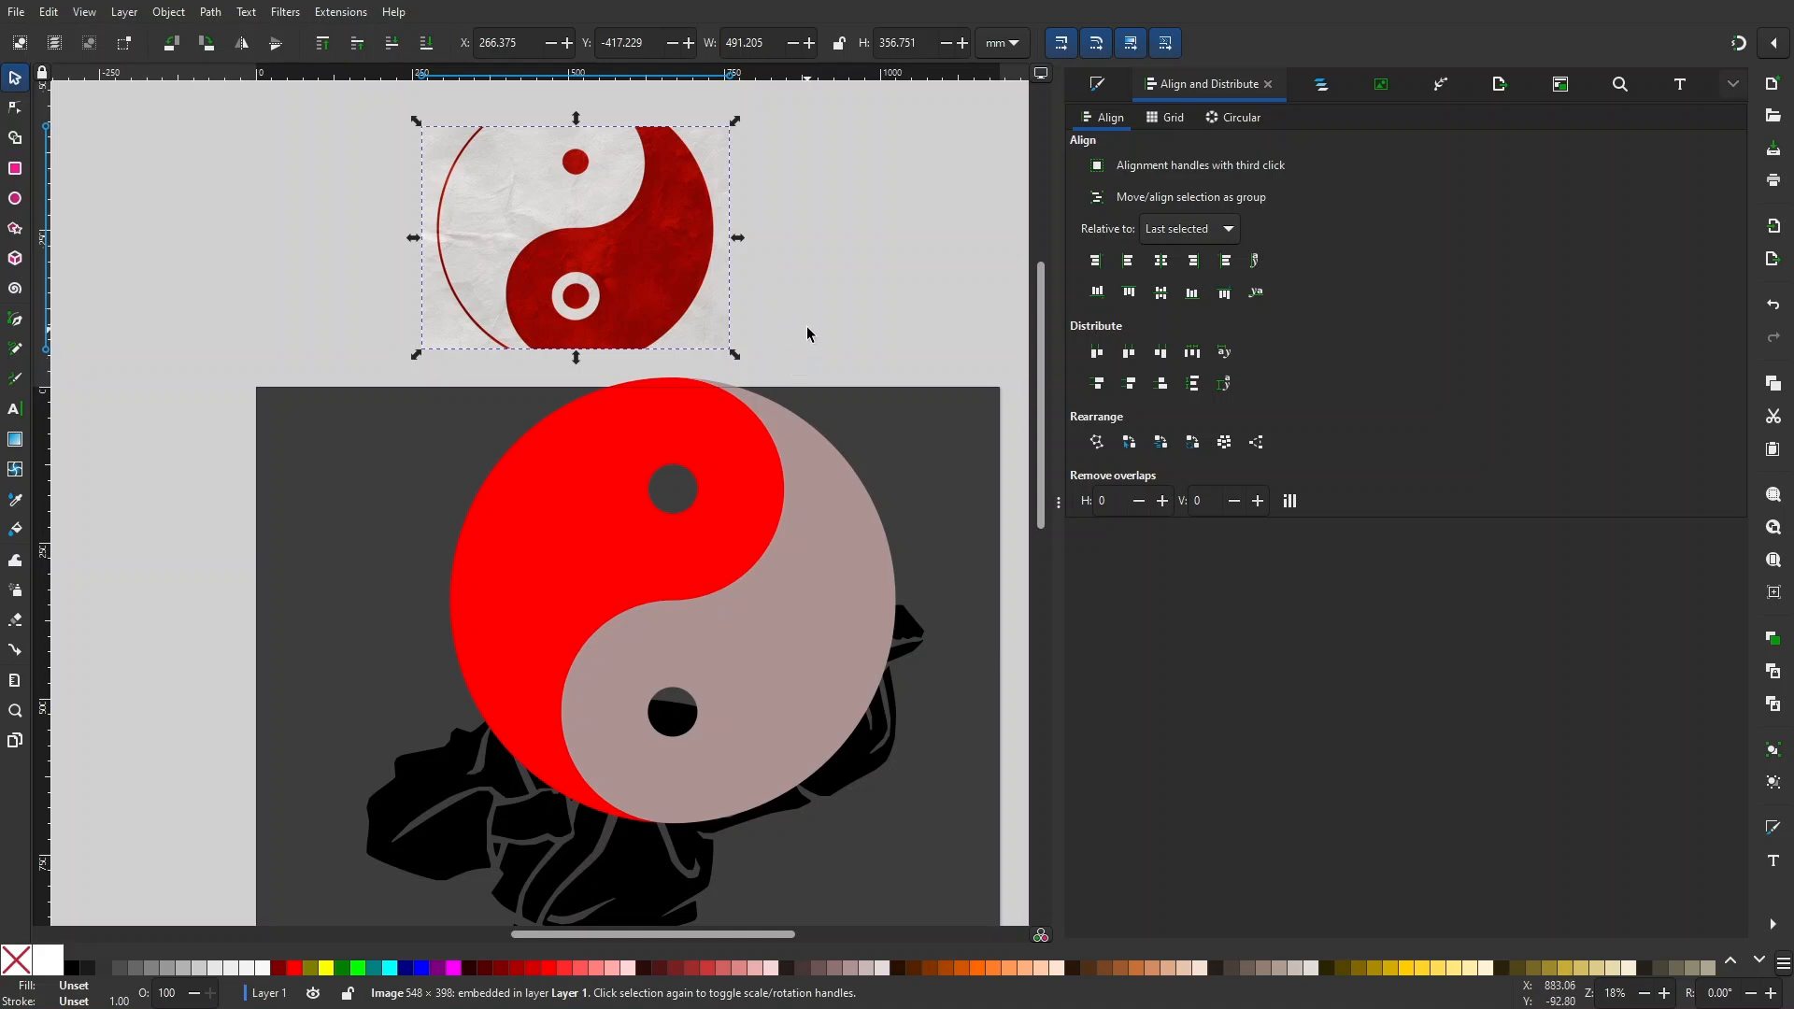
scroll(766, 341, "right", 1)
- Ungroup the yin-yang and fill its greyish pink half with the dark red picked from the reference picture
left_click(561, 526)
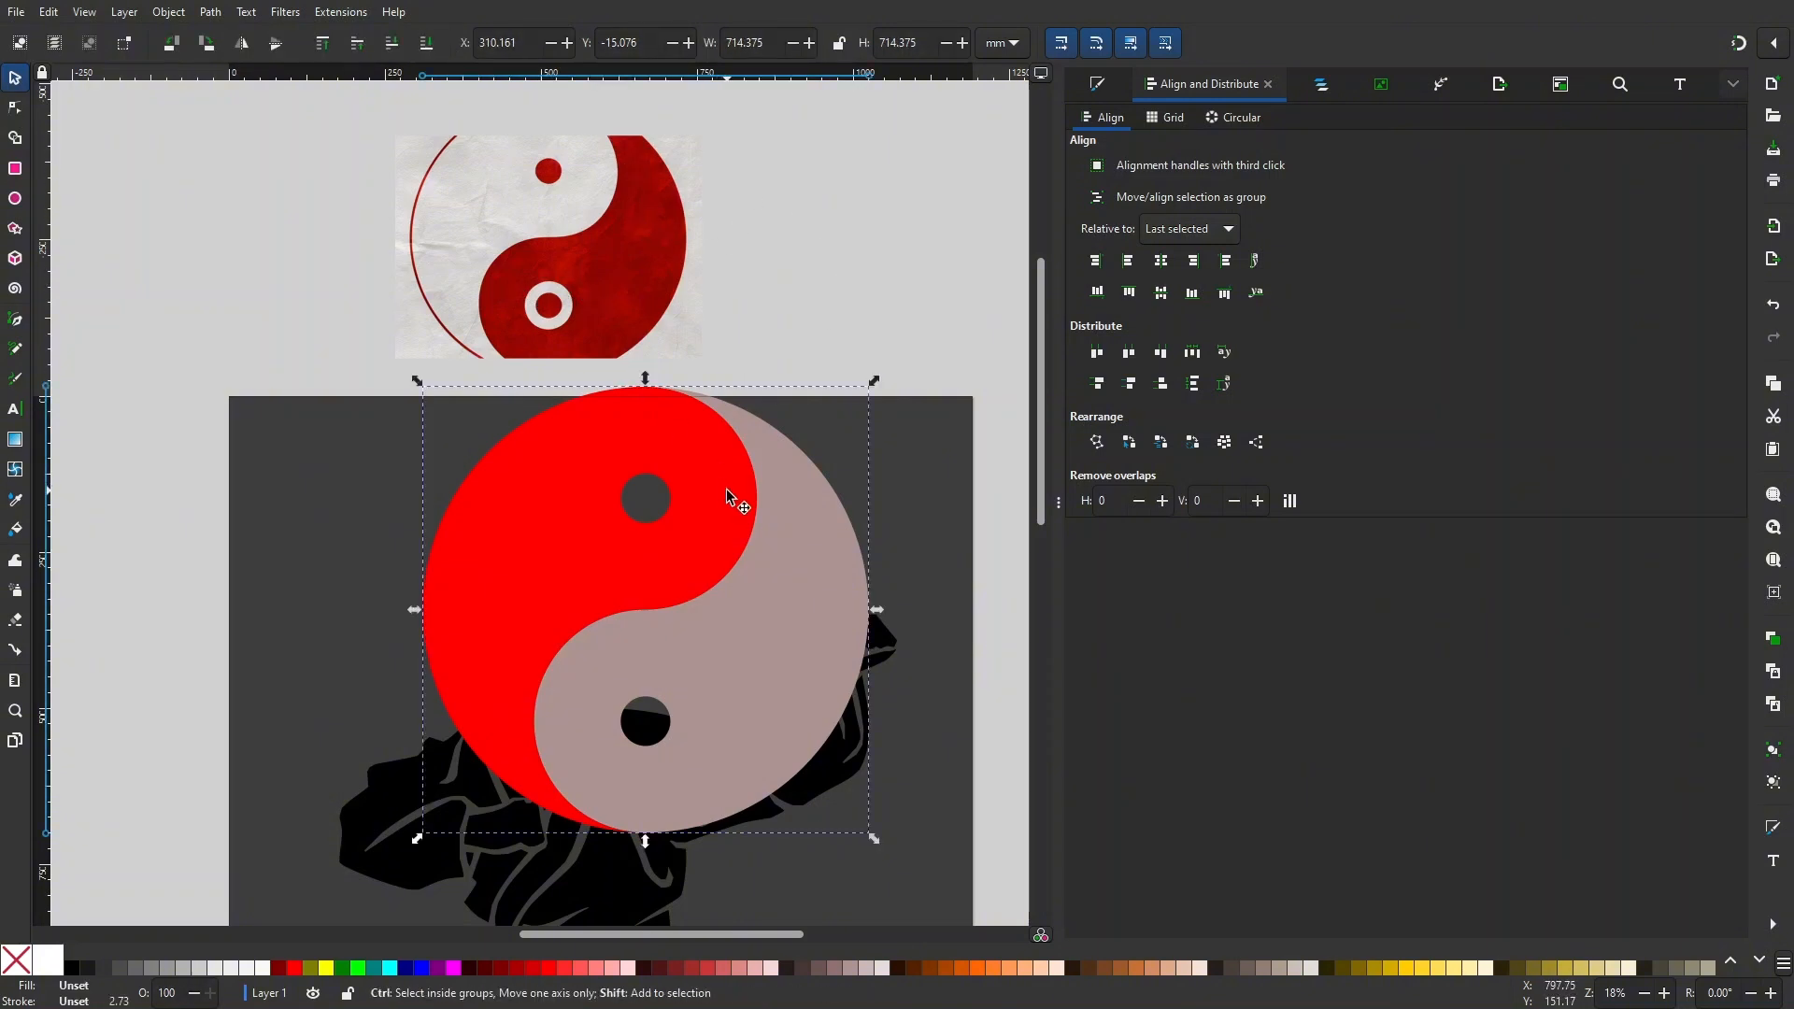
key("ctrl+shift+g")
left_click(804, 296)
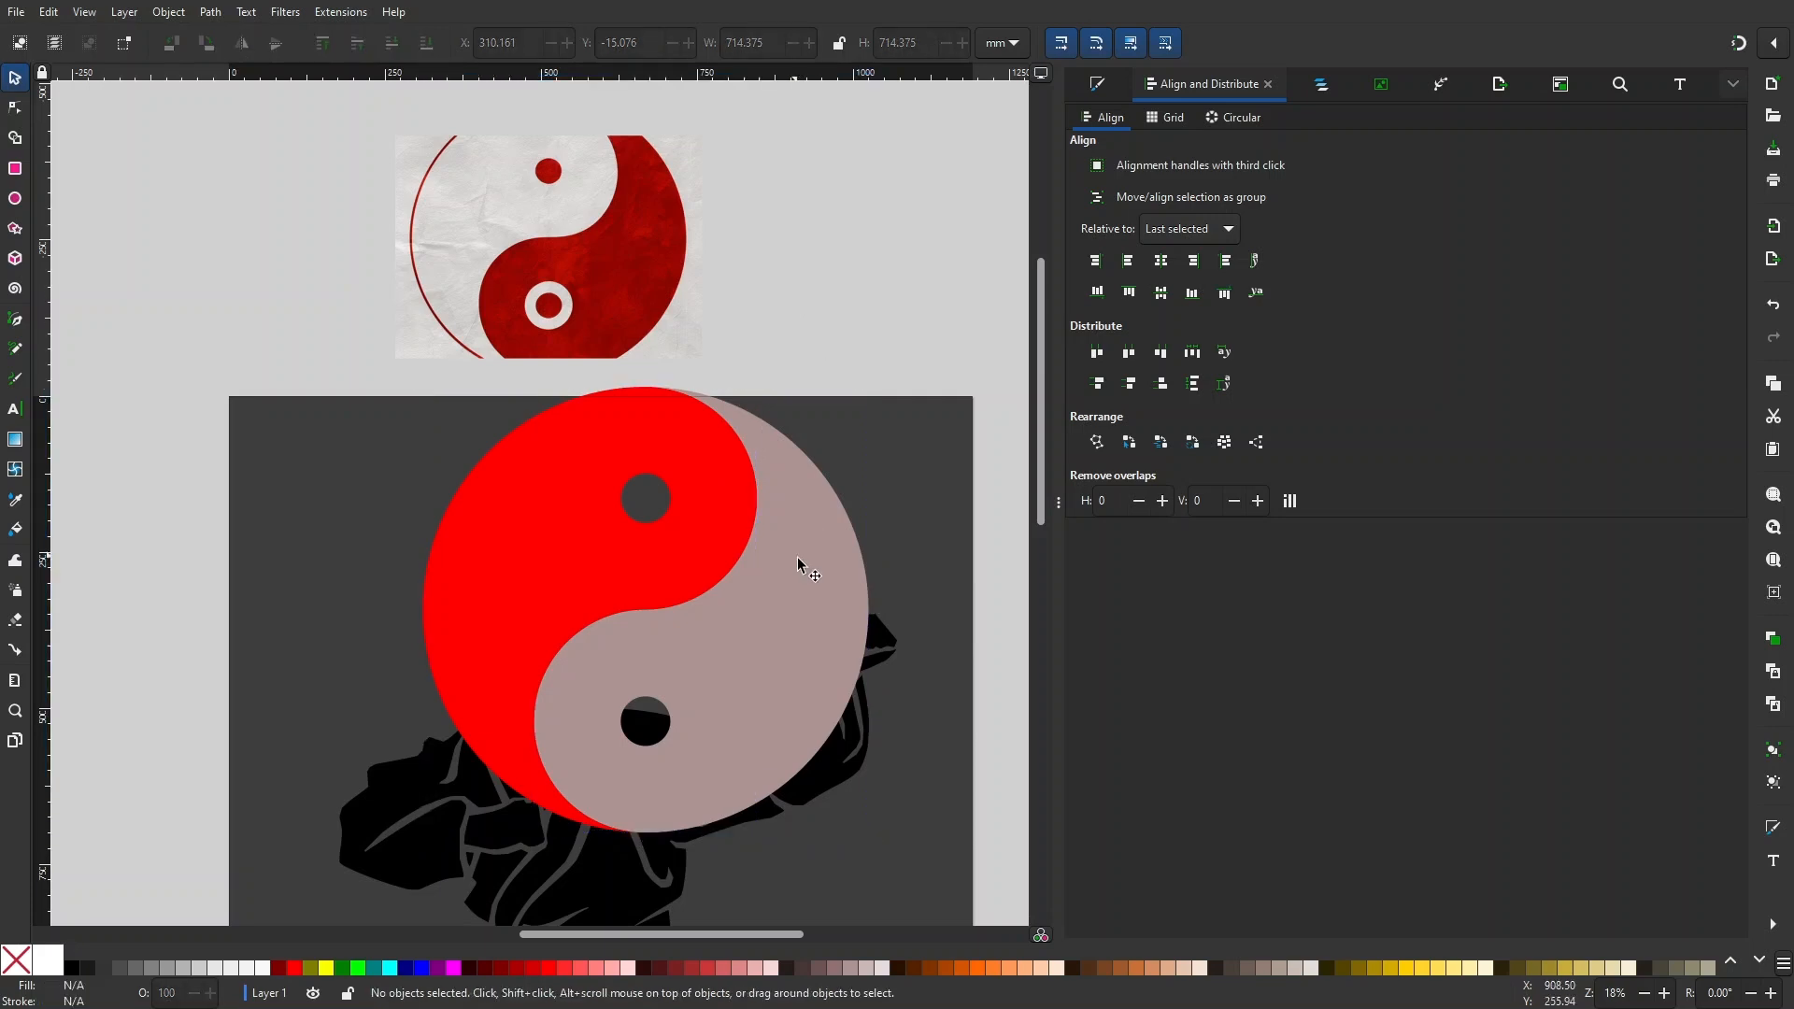
left_click(799, 565)
key("d")
scroll(587, 278, "up", 3)
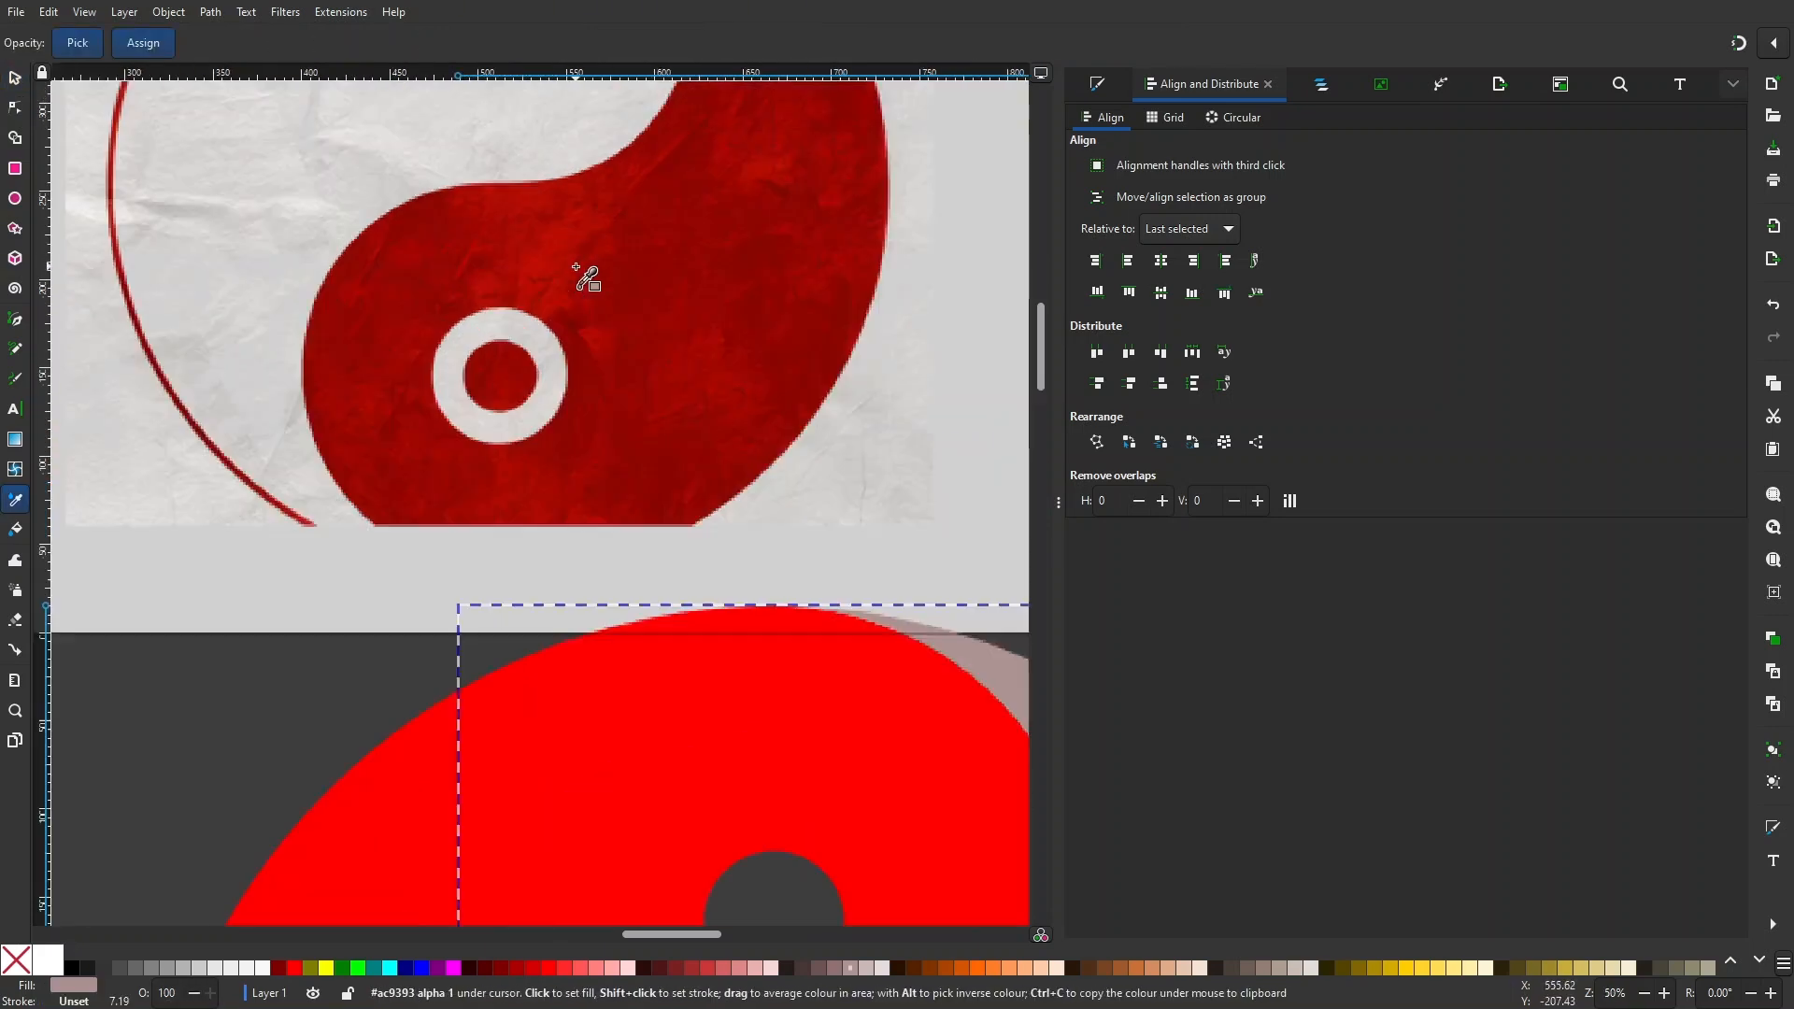
scroll(660, 320, "up", 3)
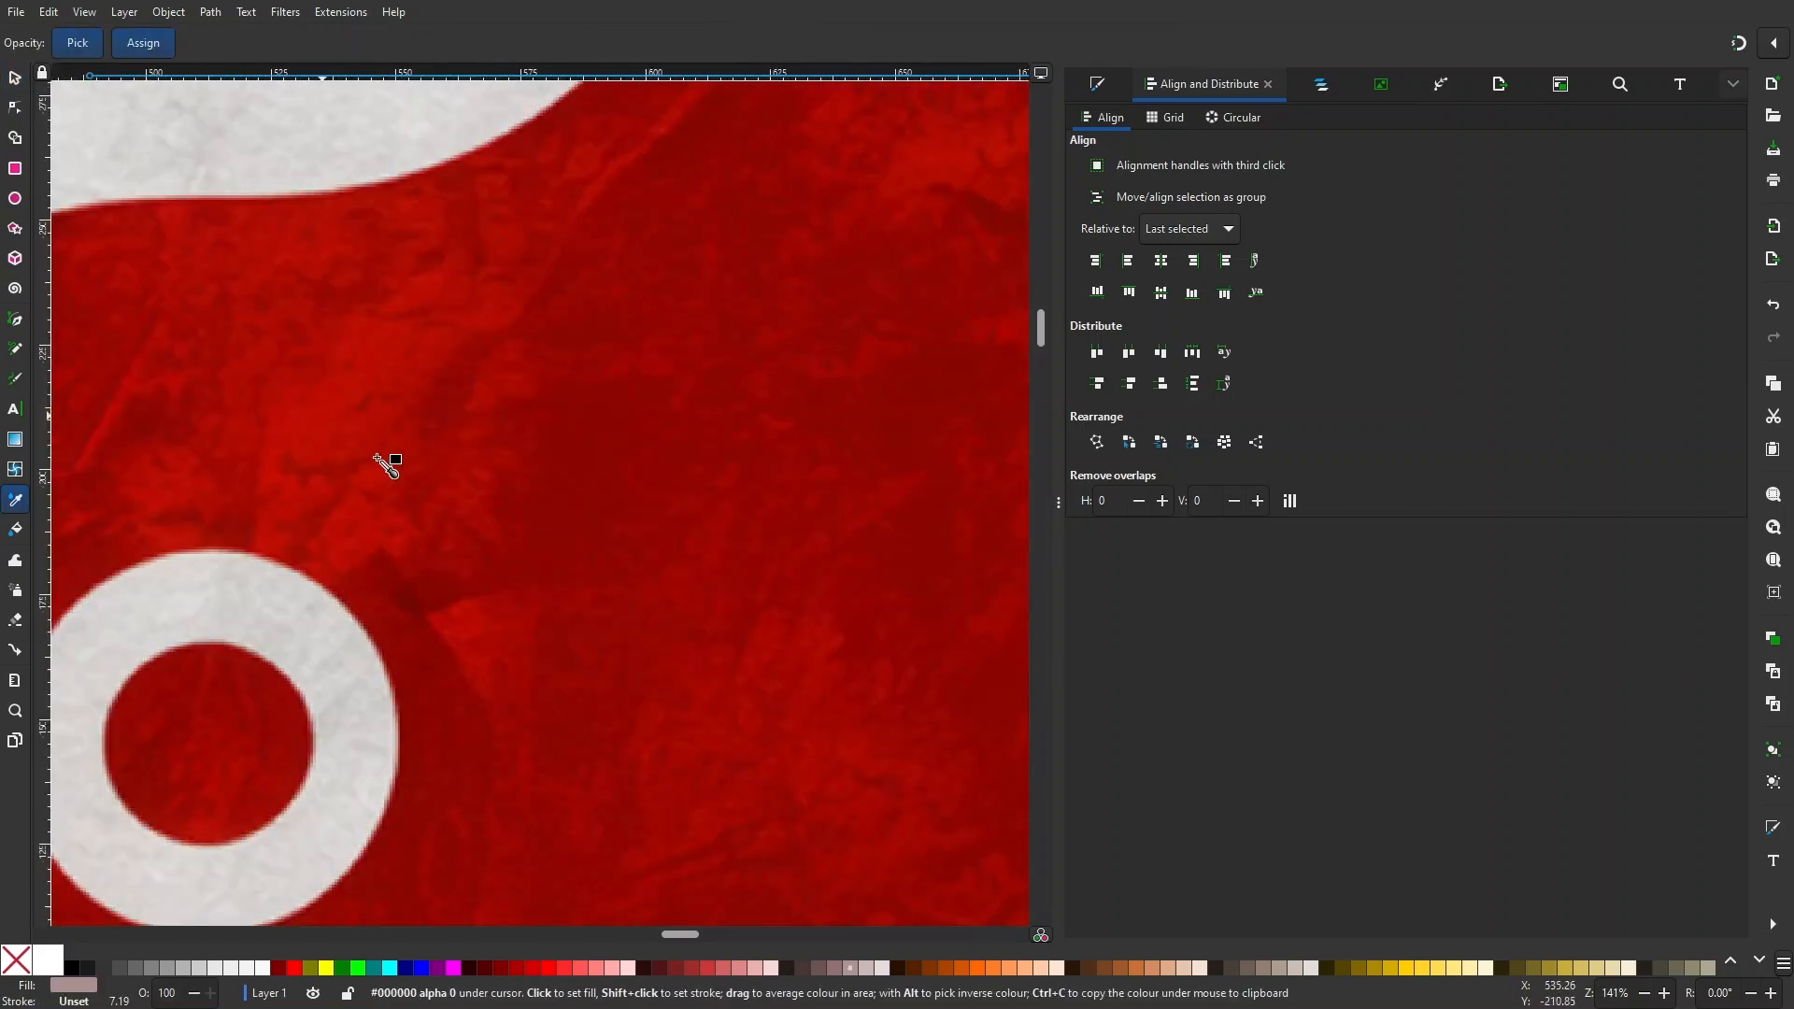
scroll(387, 462, "down", 2)
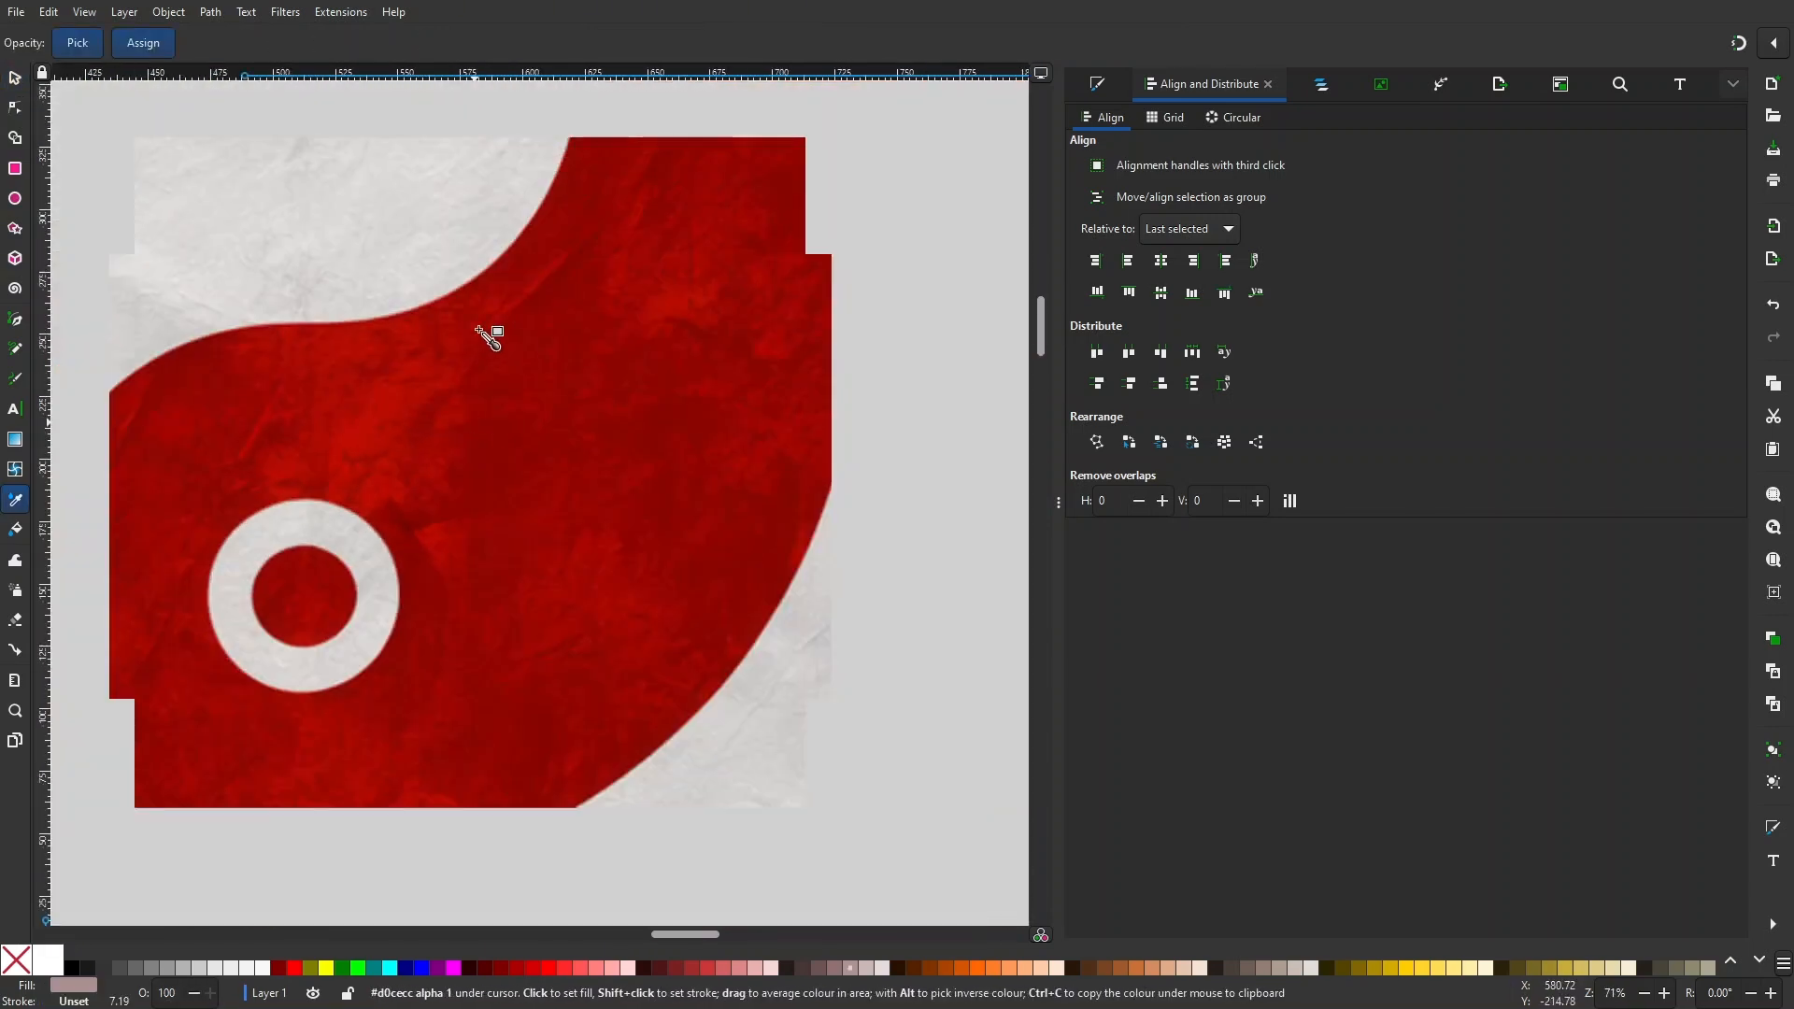
left_click(383, 451)
scroll(382, 467, "down", 4)
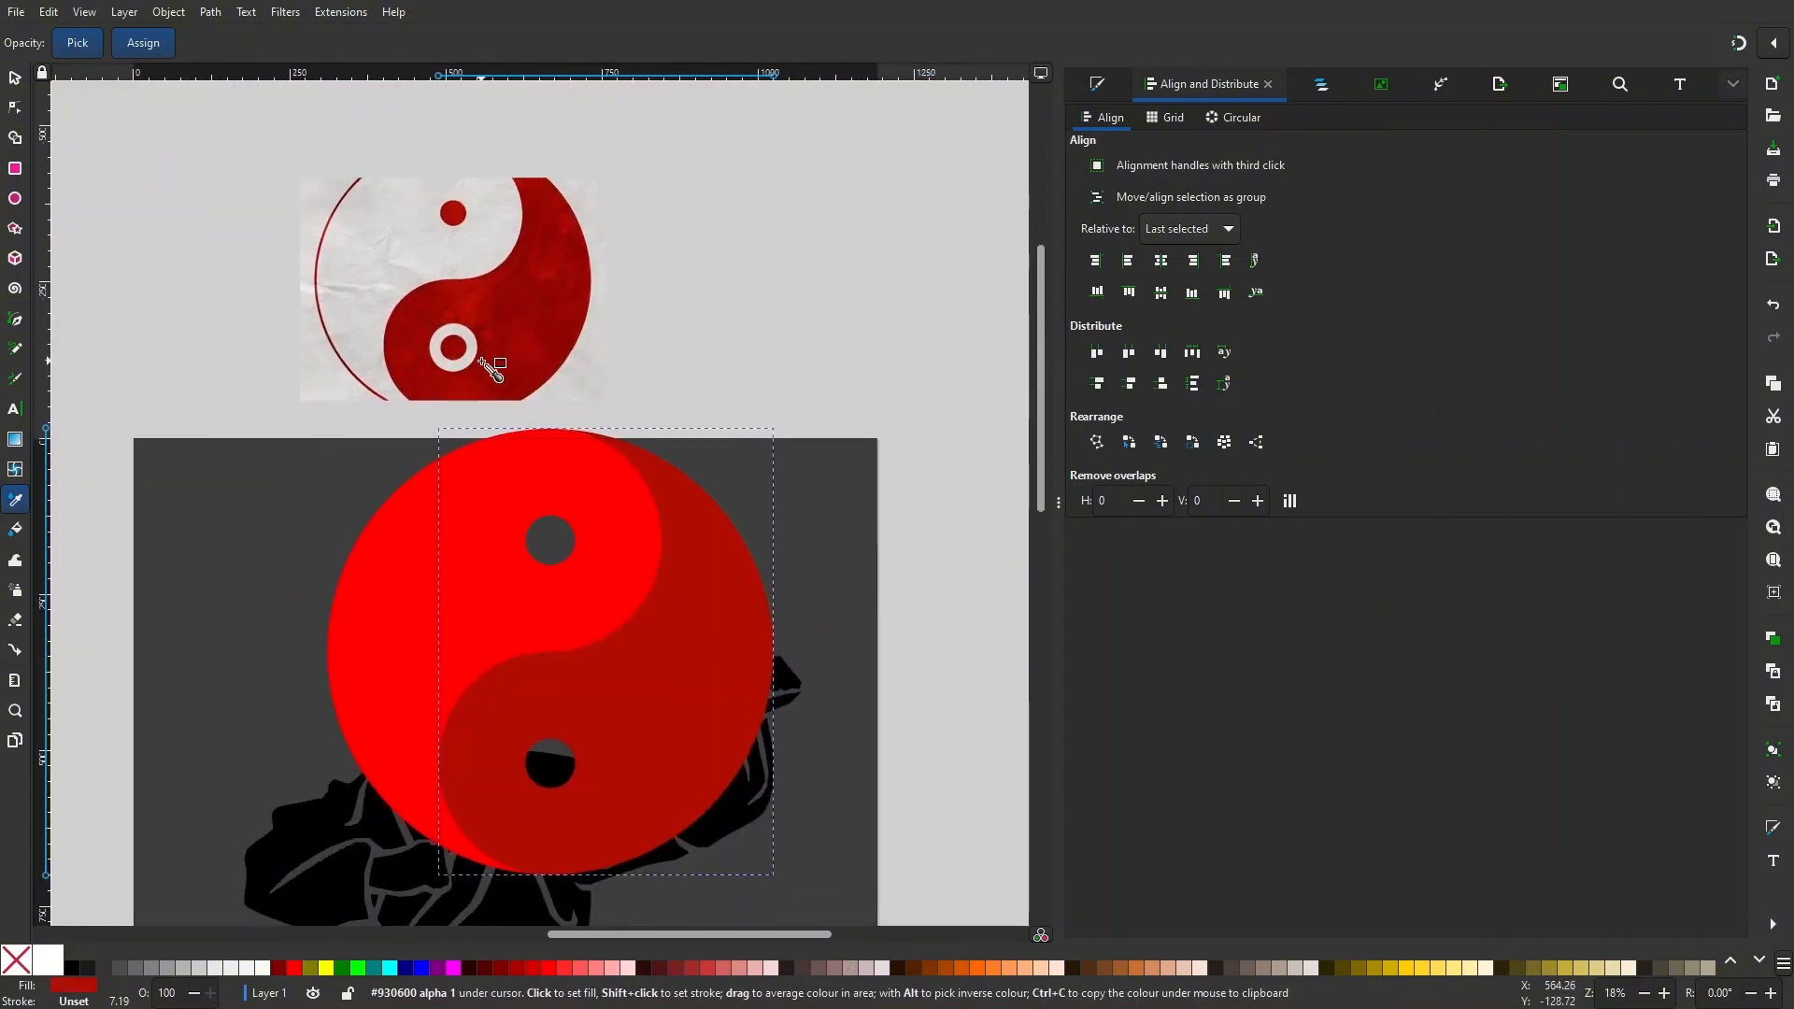
- Fill the bright red half of the yin-yang with white
key("s")
left_click(496, 496)
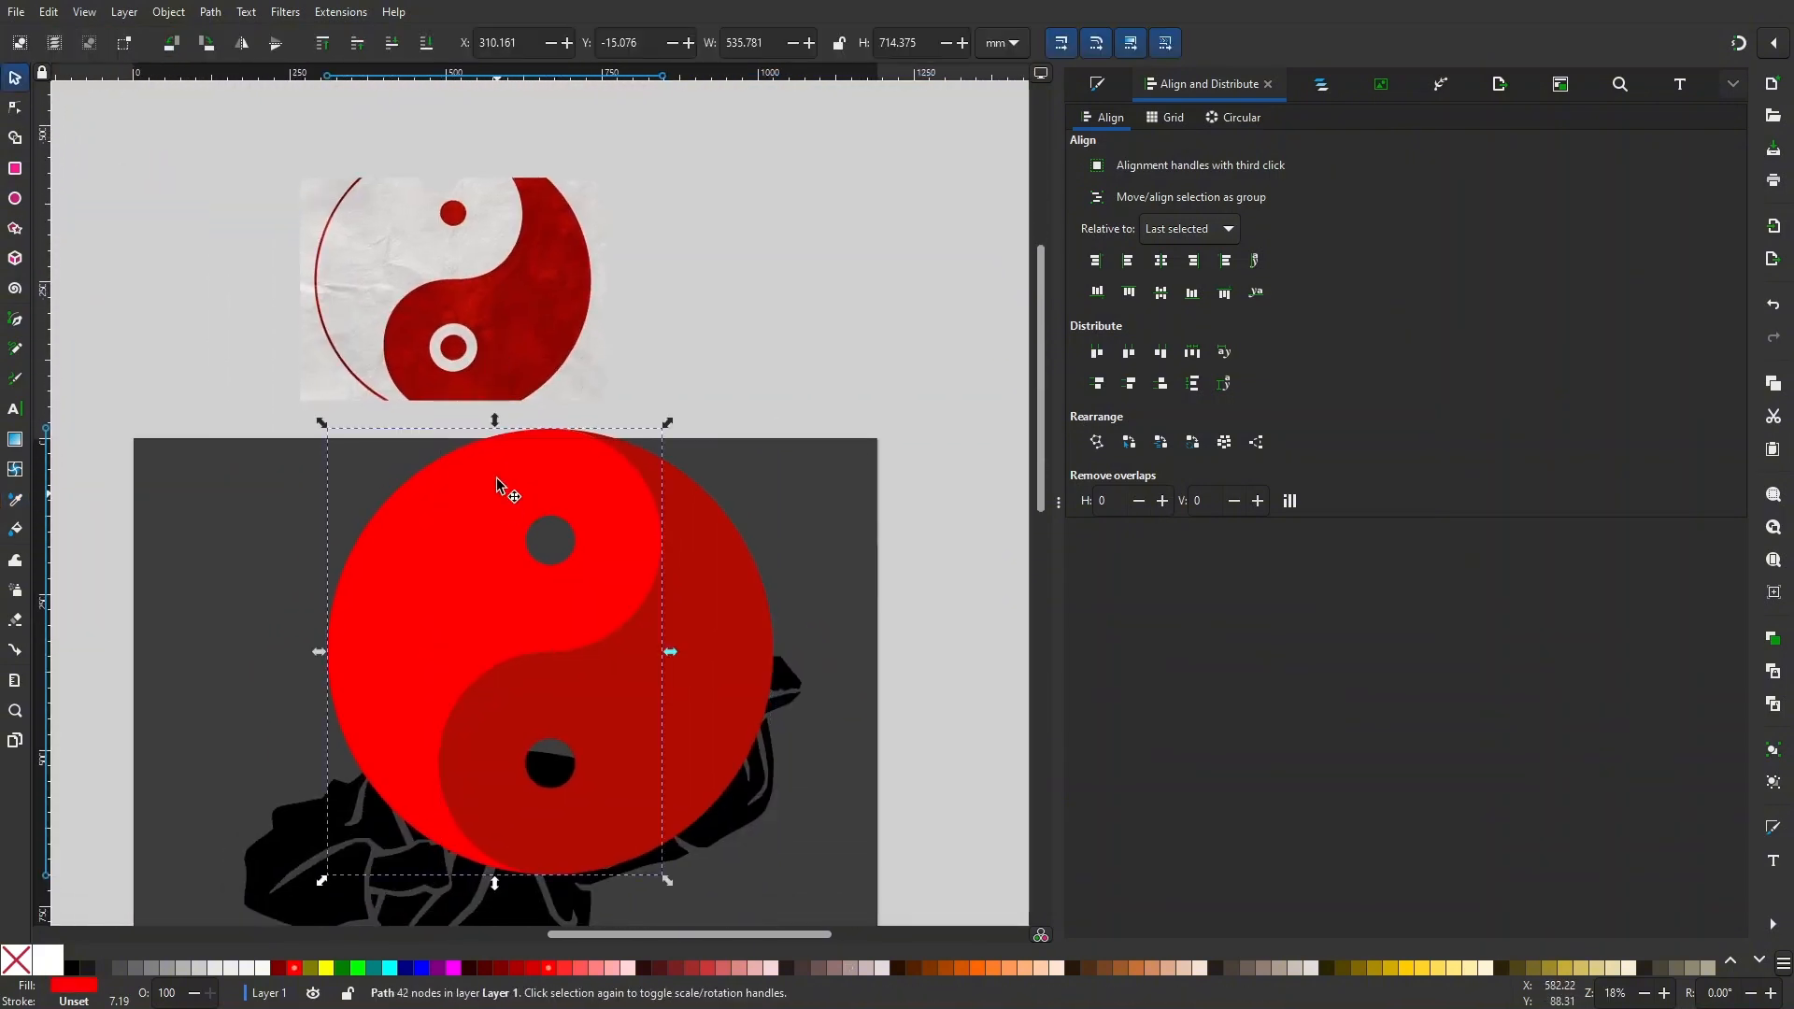
left_click(48, 960)
left_click_drag(245, 602, 274, 548)
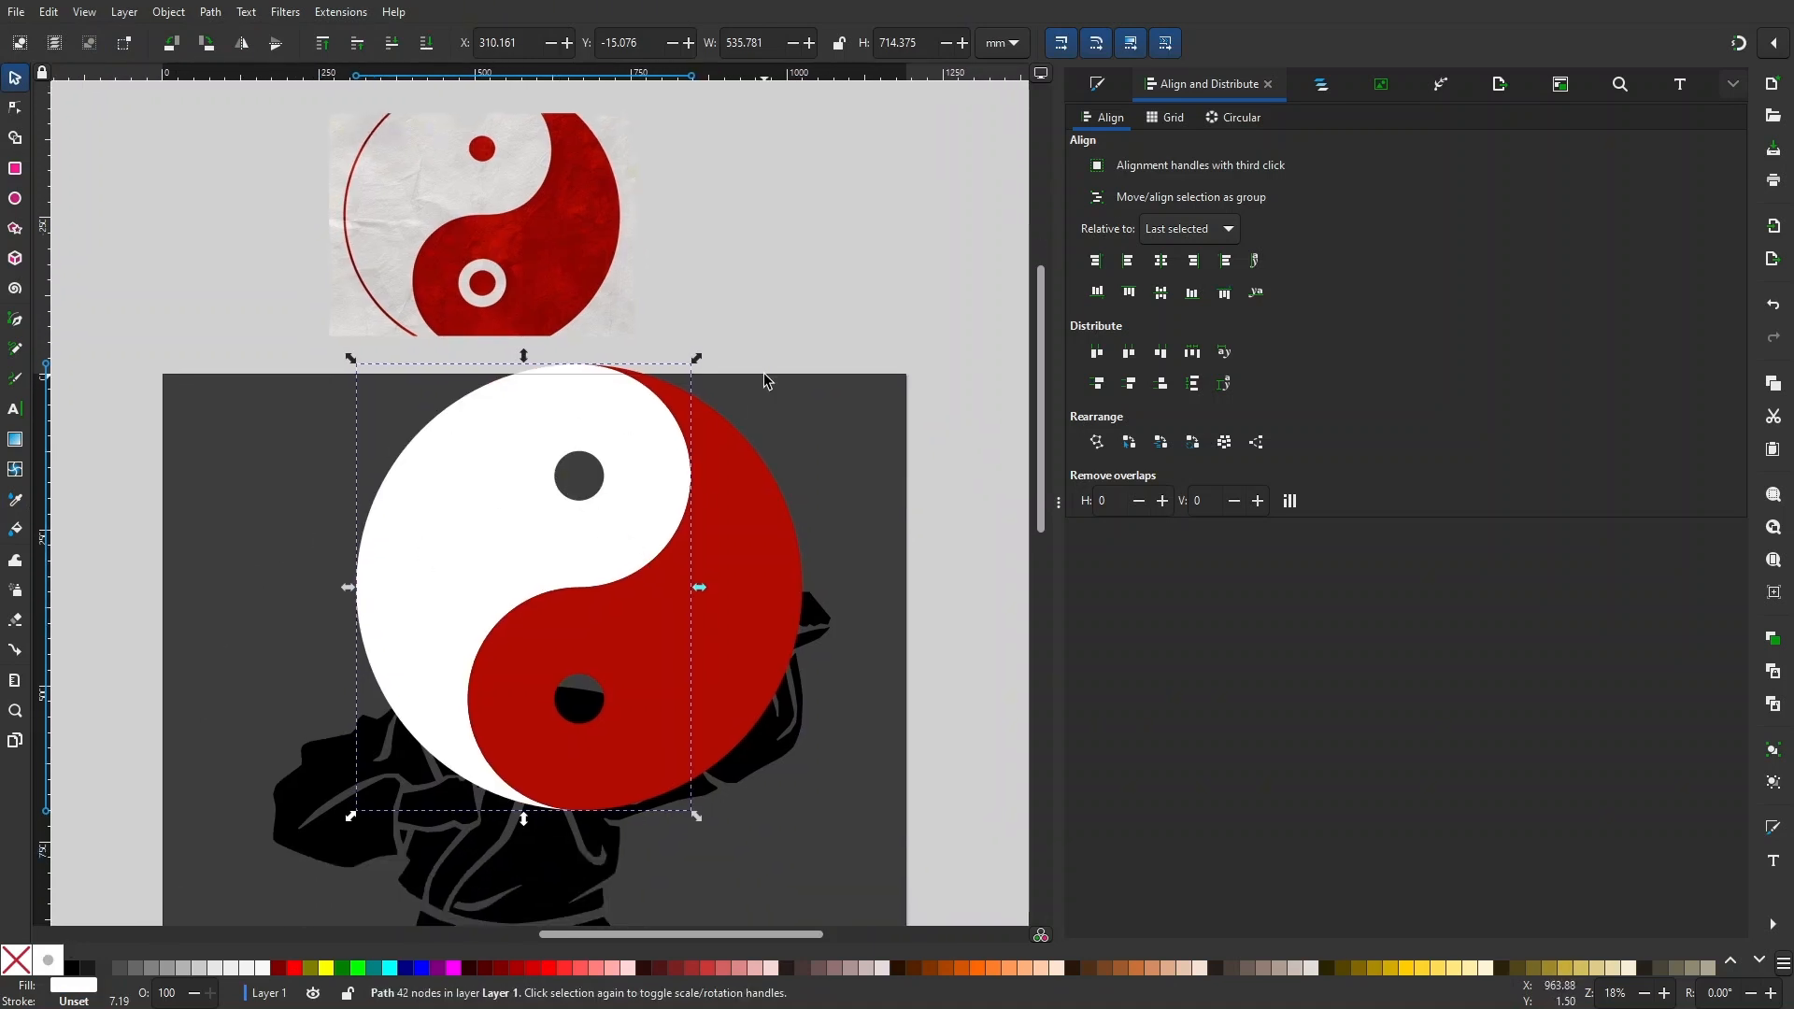
- Try the white yin-yang half without any fill and undo that removal
scroll(659, 469, "up", 1)
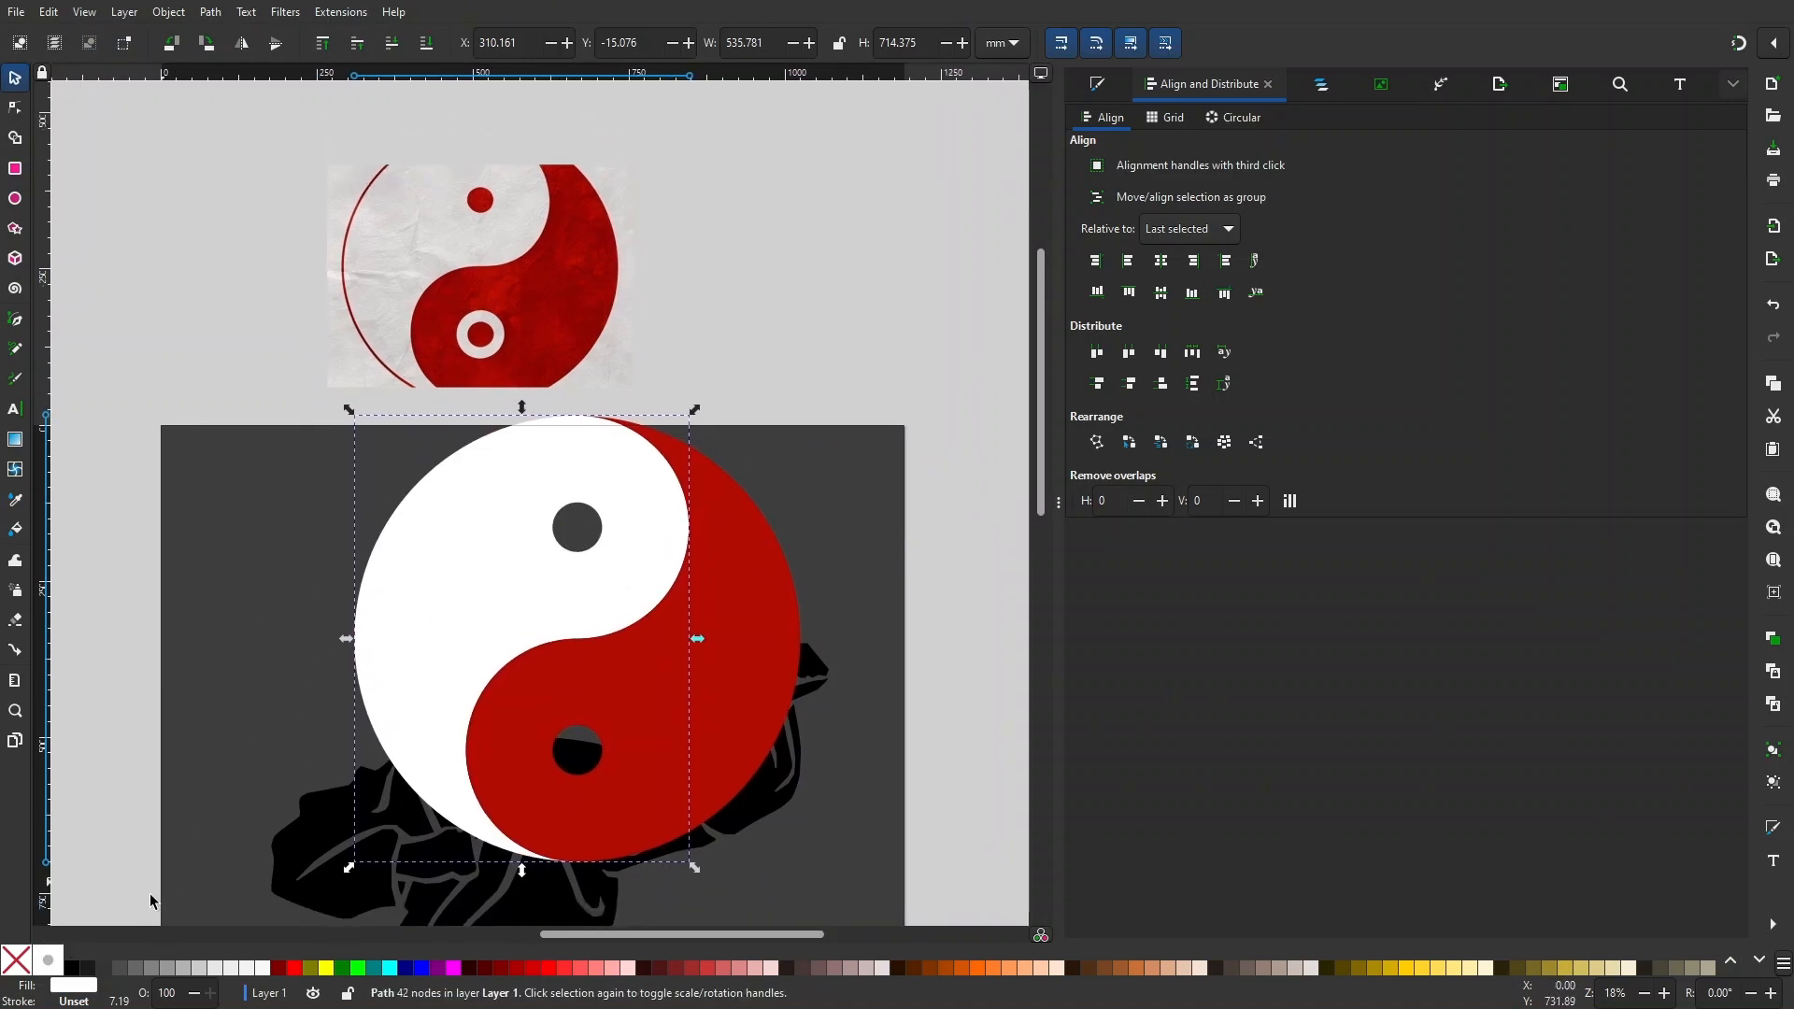
scroll(236, 659, "down", 1)
scroll(236, 659, "right", 1)
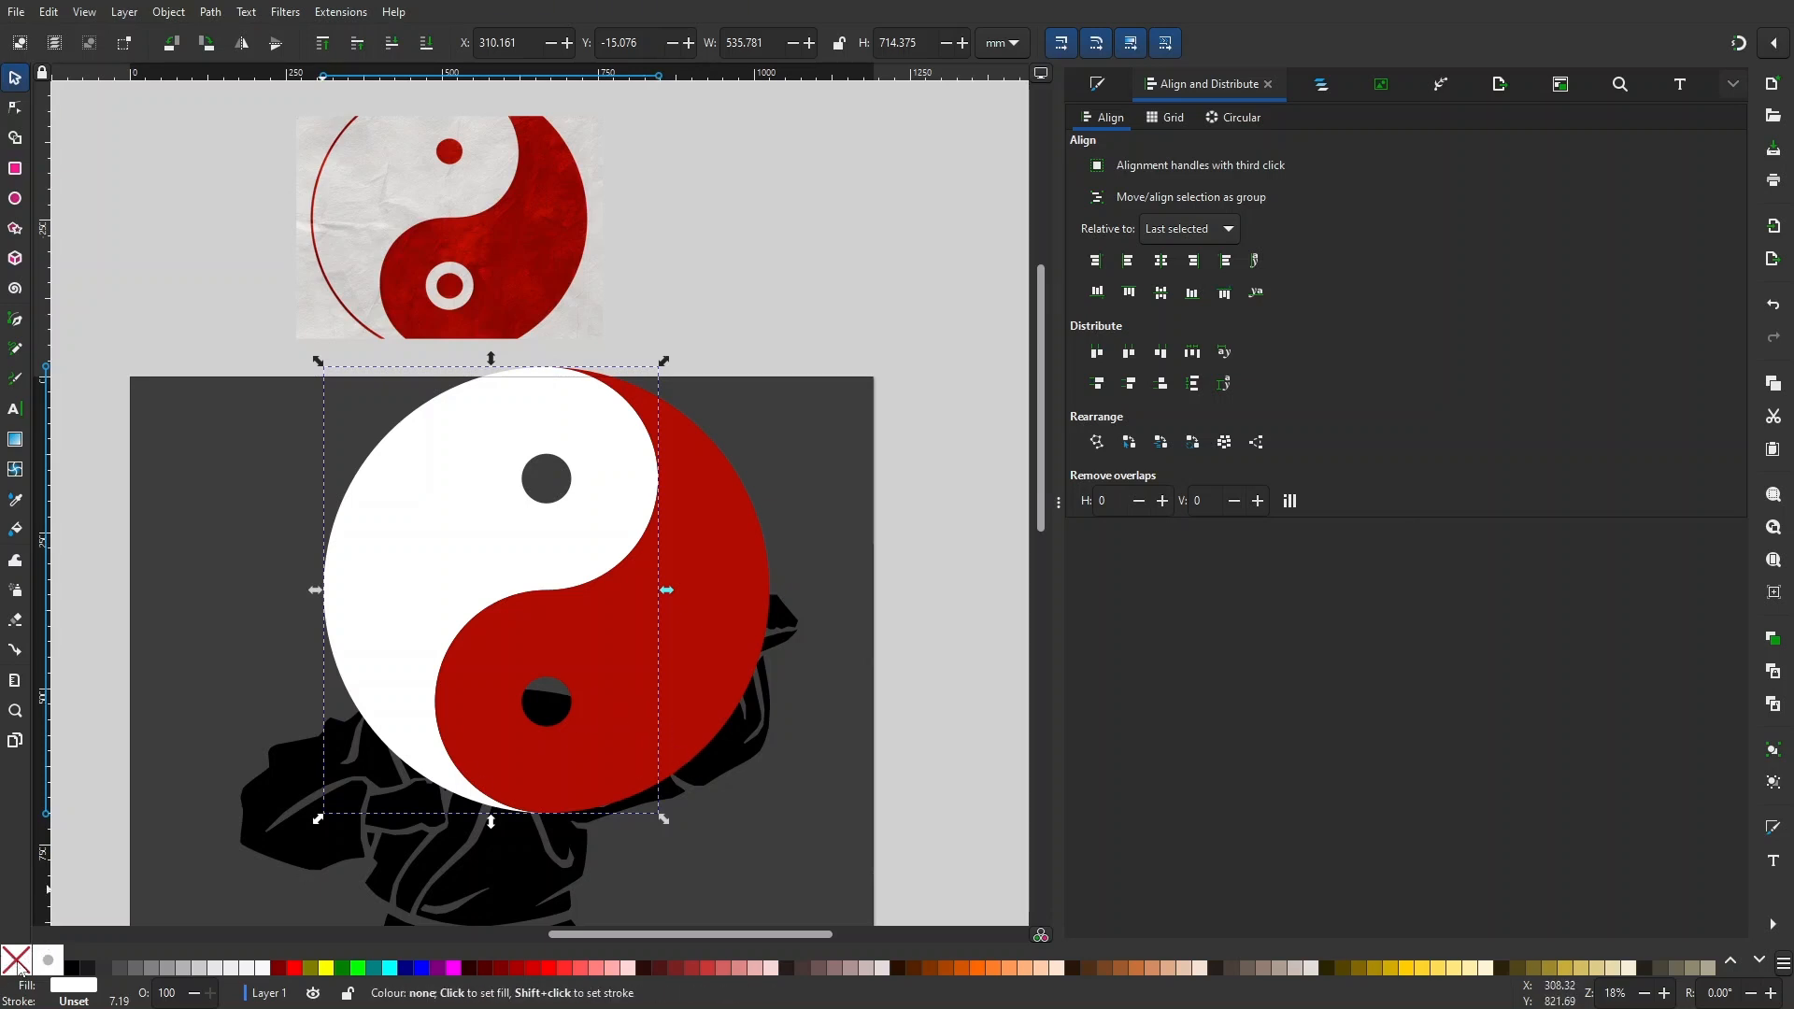
left_click(16, 960)
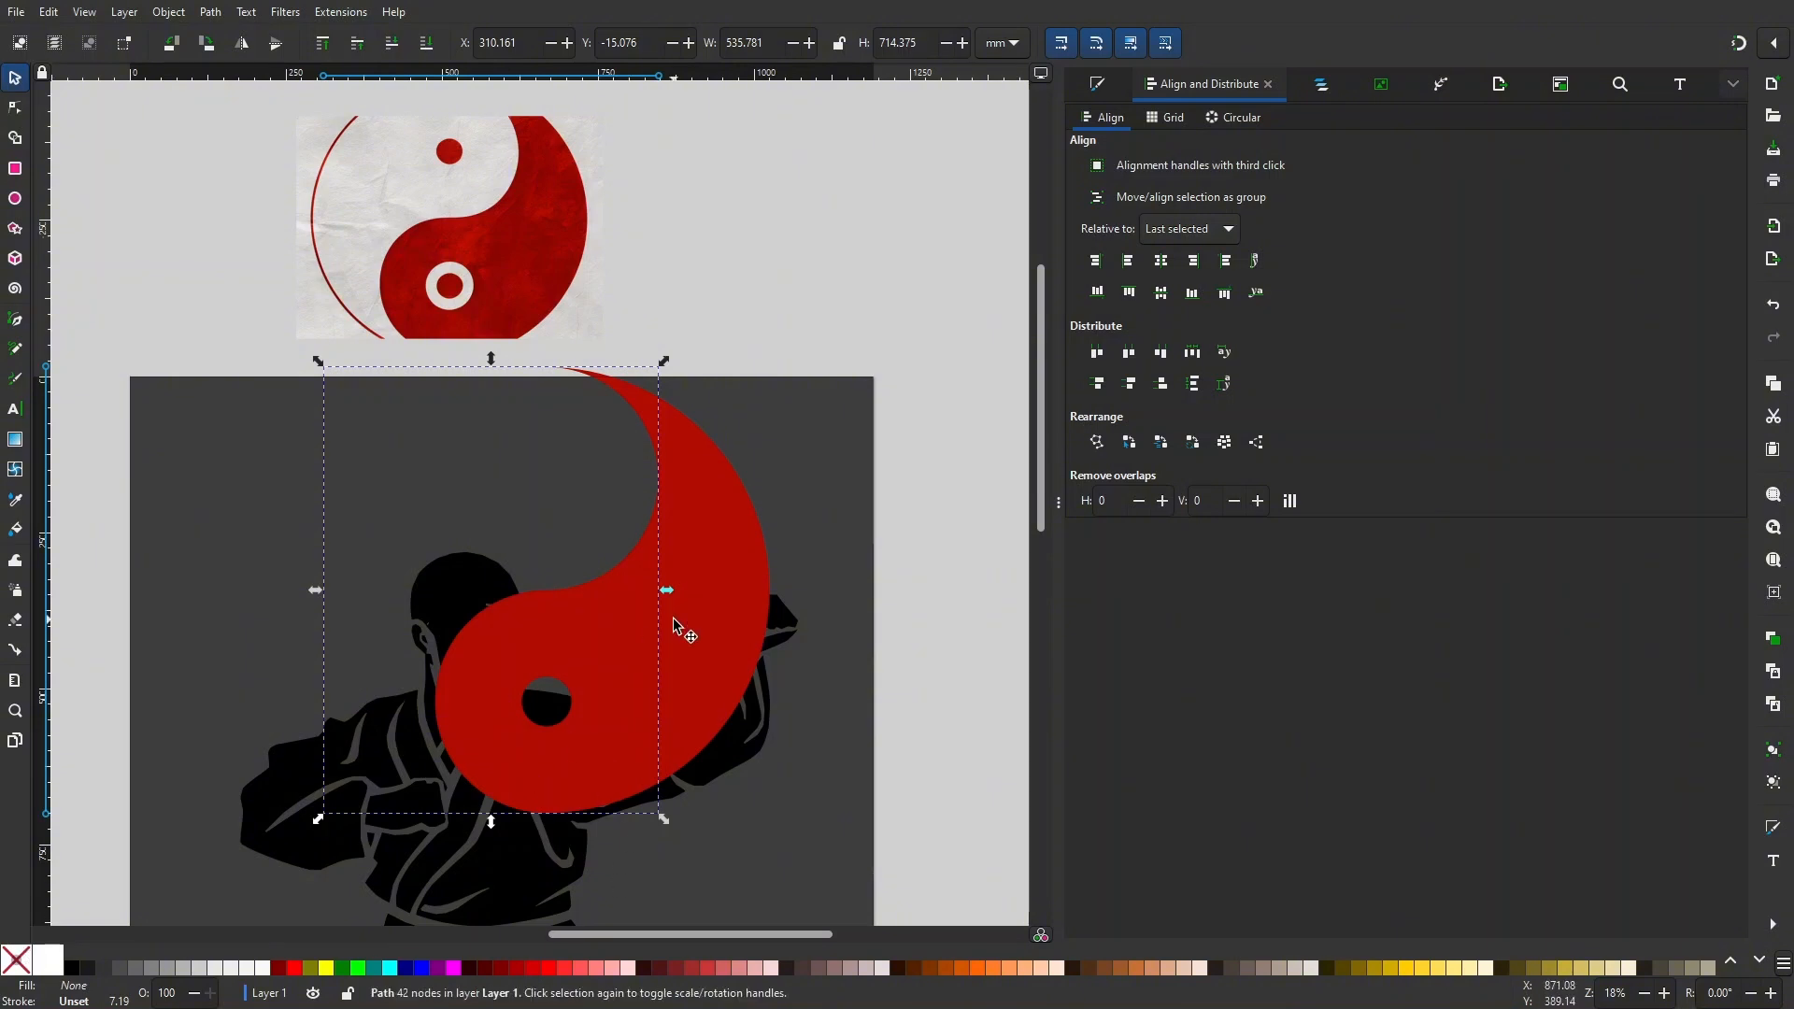
key("ctrl+z")
scroll(589, 574, "up", 1)
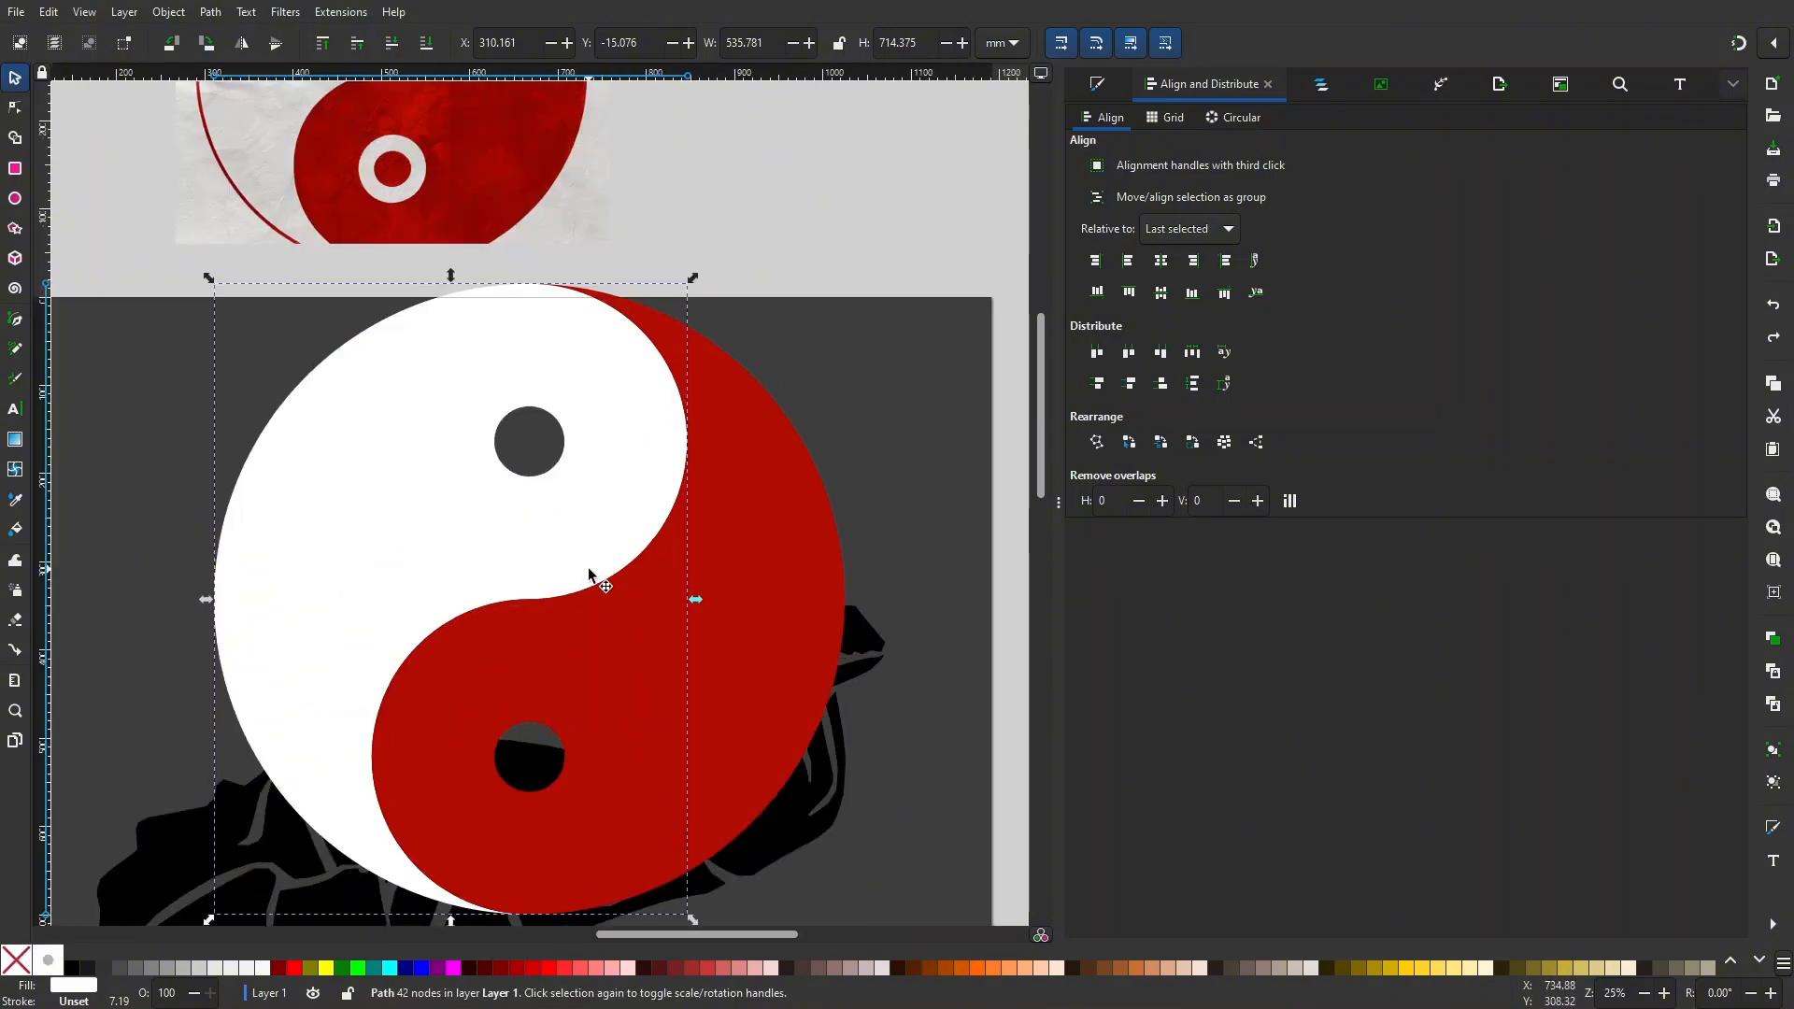
- Examine the thin red outline around the white half in the reference yin-yang picture
scroll(589, 574, "down", 1)
scroll(361, 300, "up", 2)
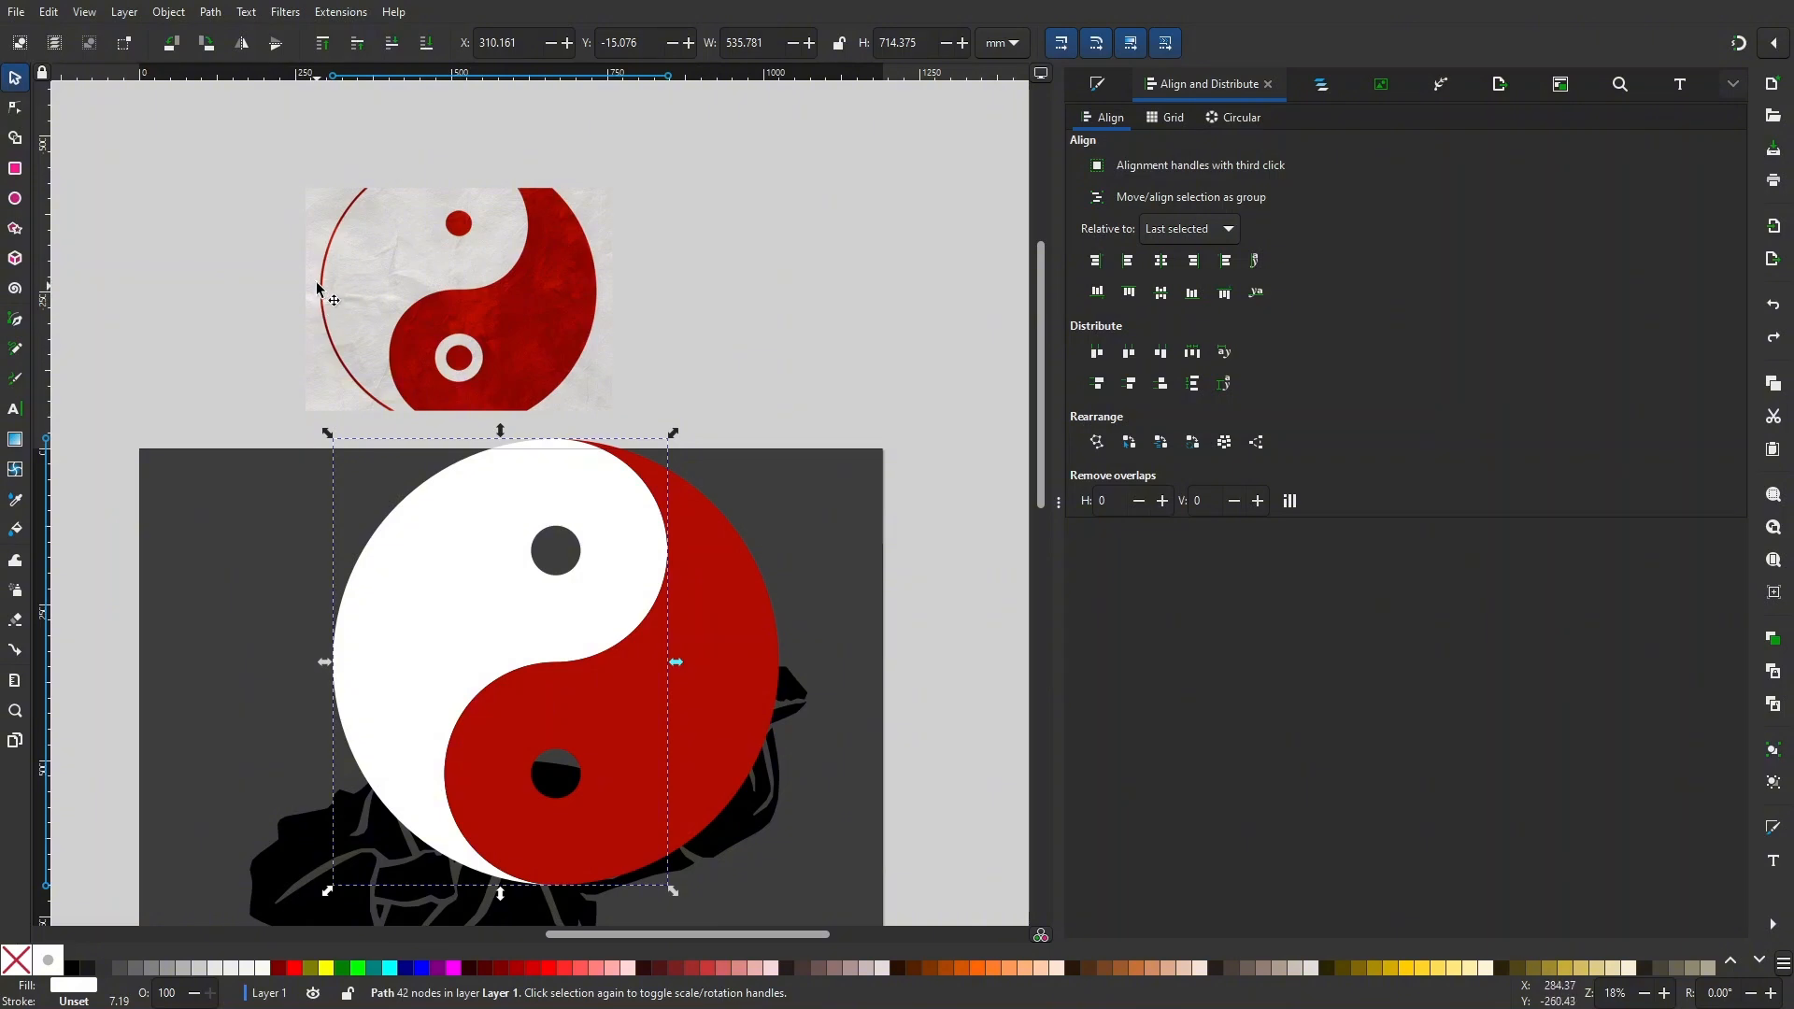
scroll(325, 299, "up", 3, "ctrl")
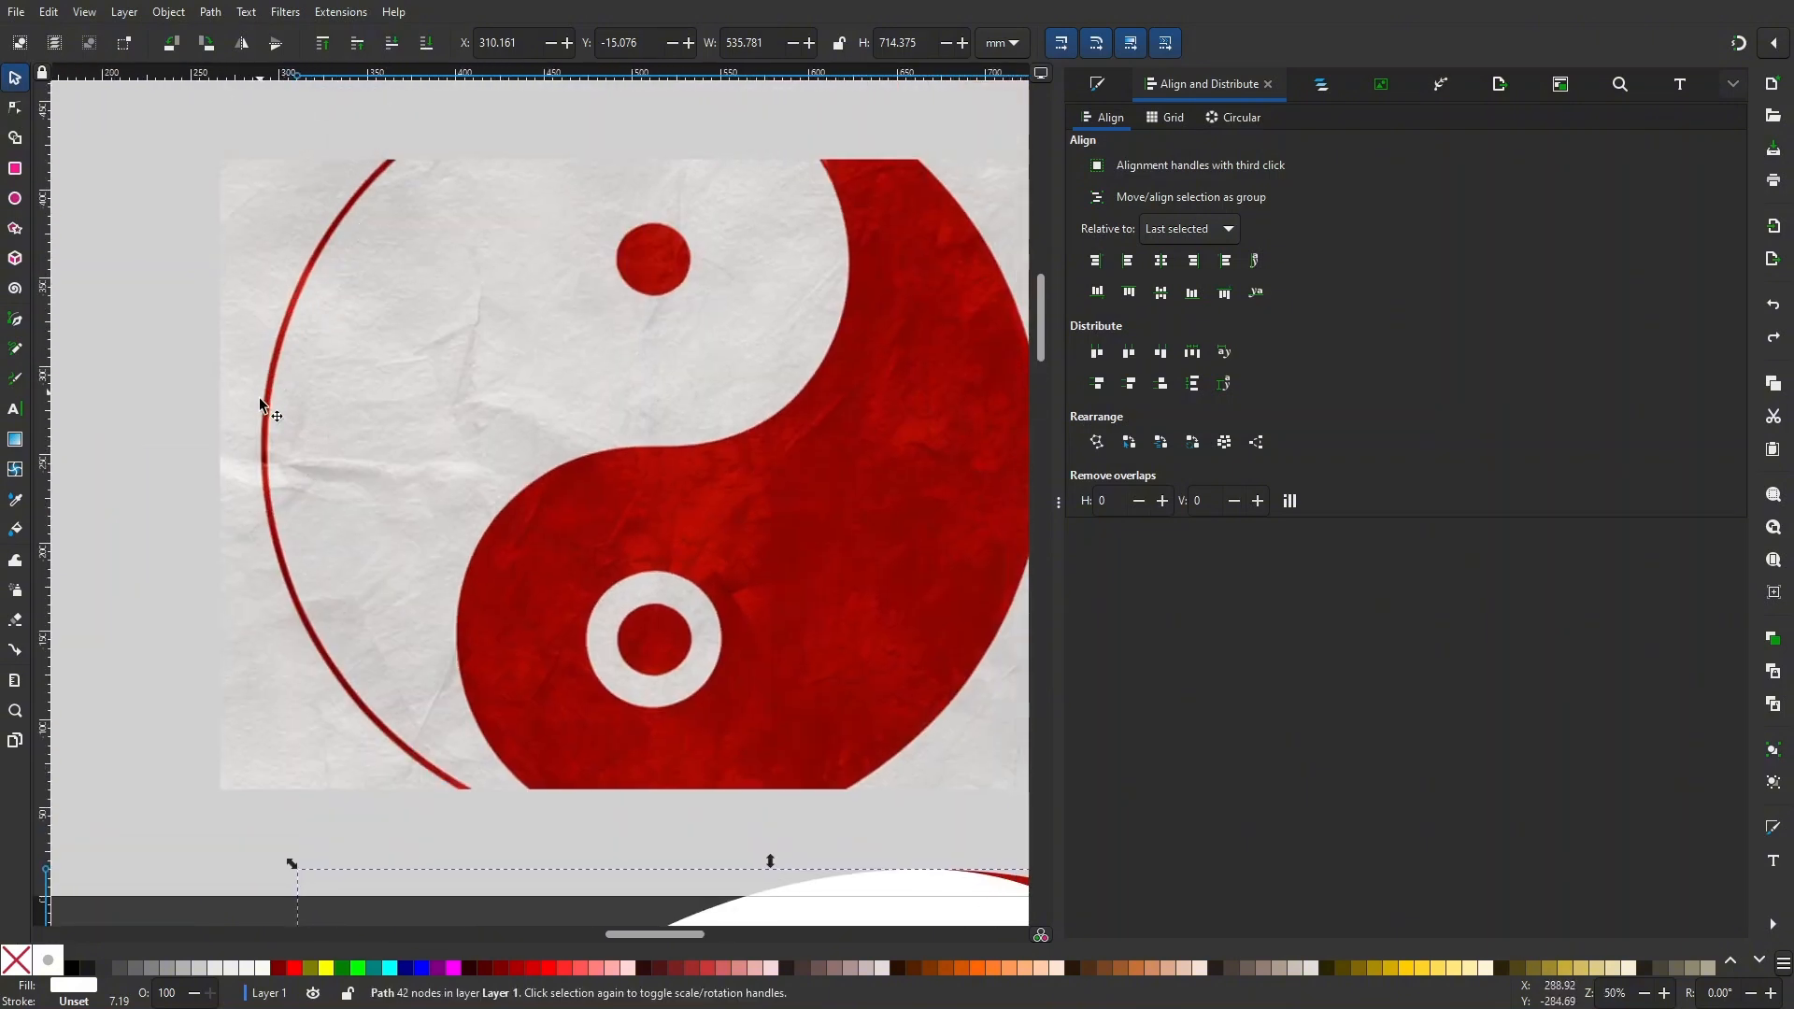
scroll(291, 281, "right", 4, "shift")
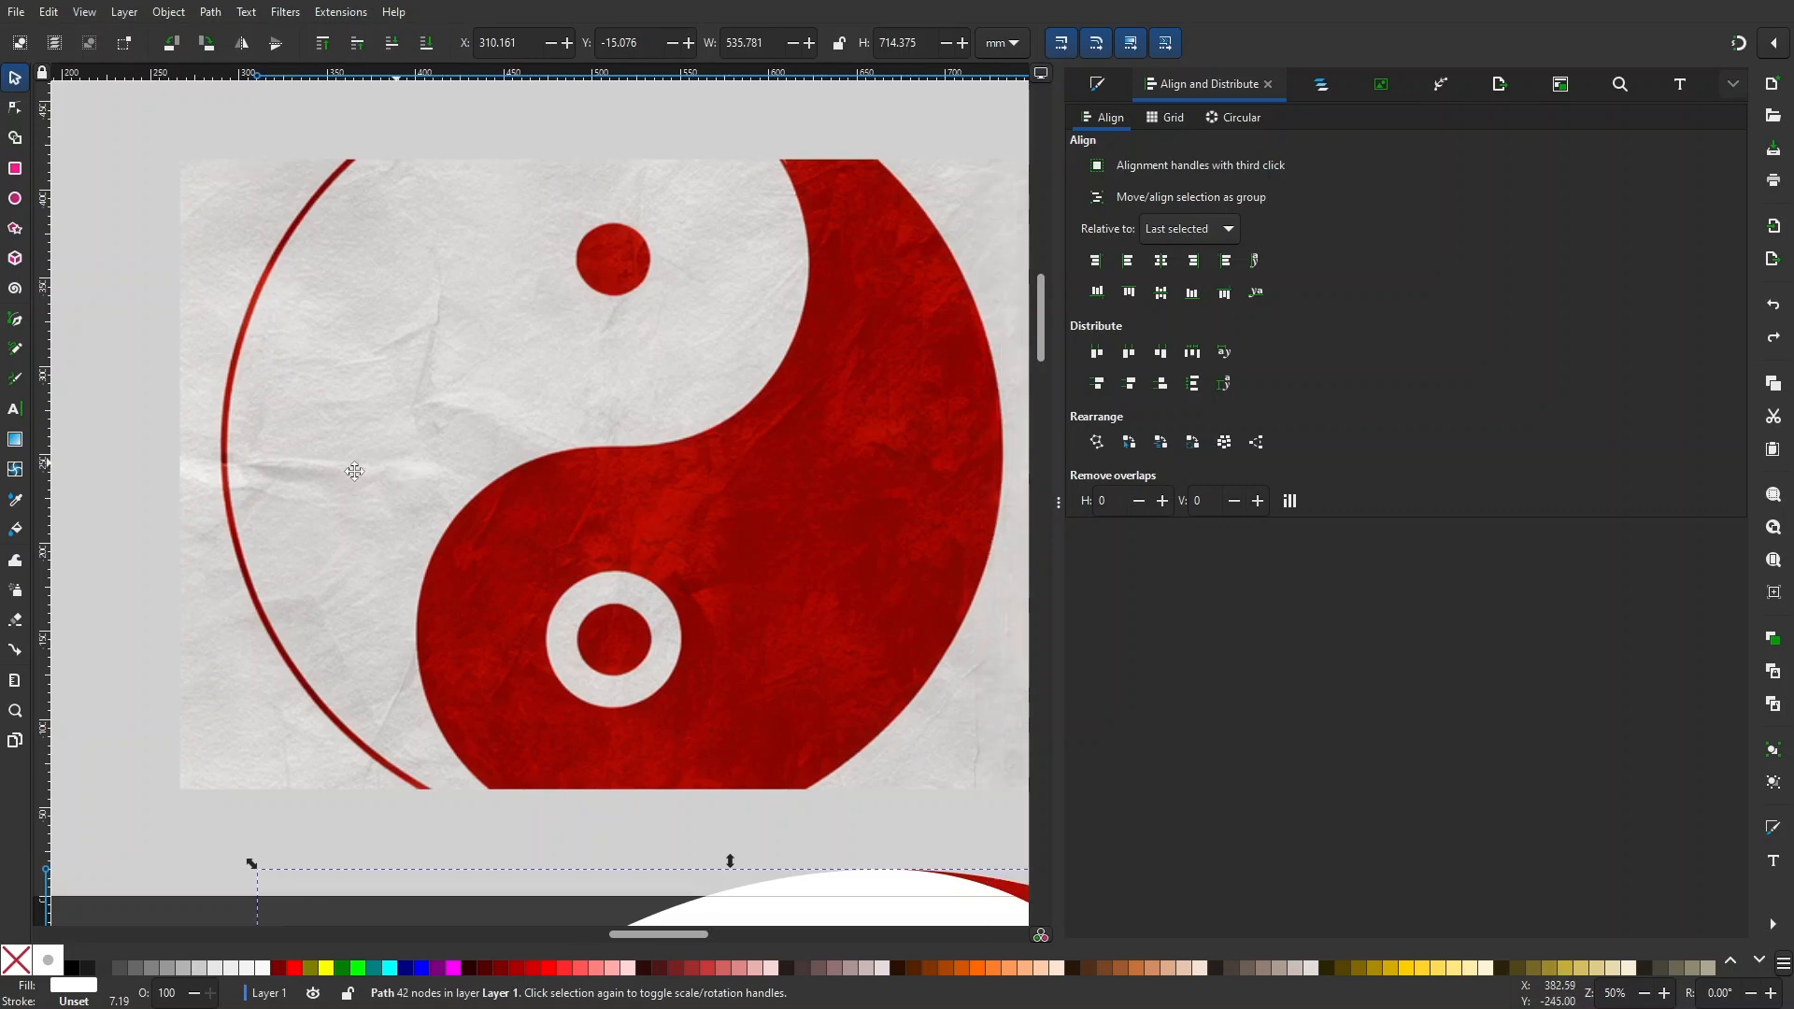
scroll(699, 367, "down", 4)
left_click_drag(697, 452, 645, 400)
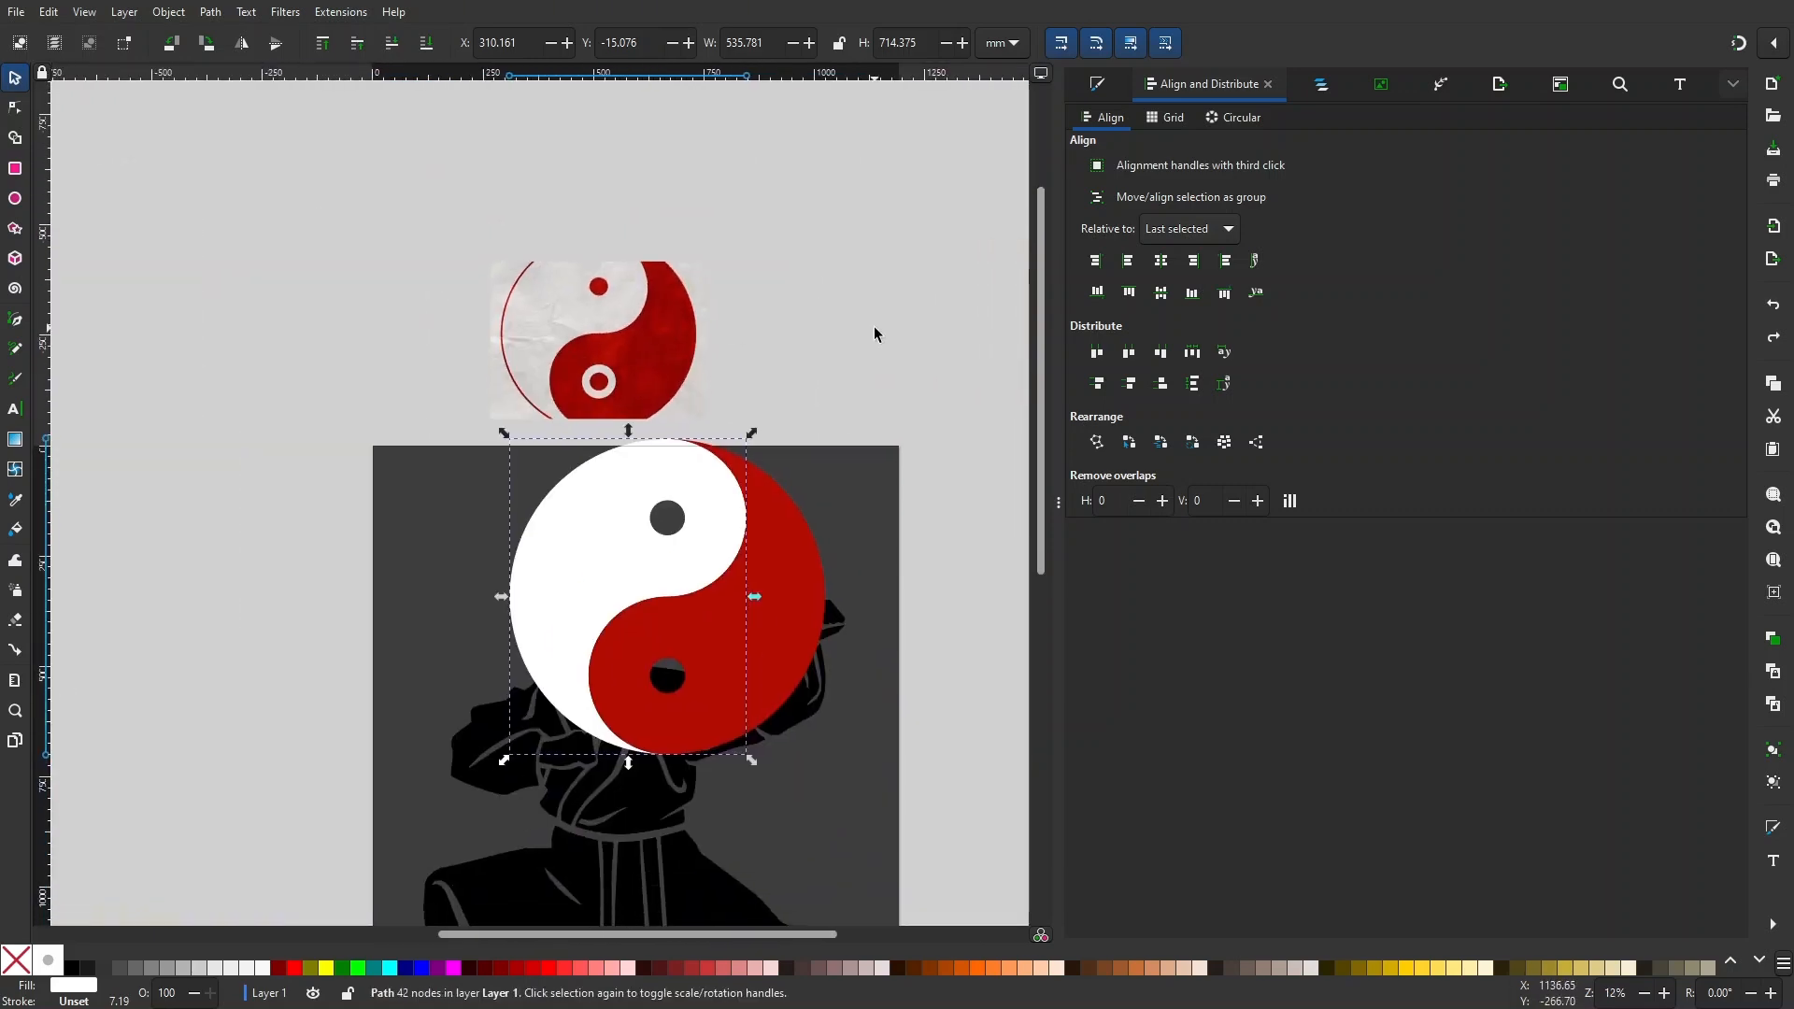
left_click(873, 326)
left_click_drag(873, 326, 795, 302)
- Select both yin-yang halves and move them fully onto the page, at X 257.244 mm and Y 48.424 mm
left_click(630, 508)
left_click(703, 531)
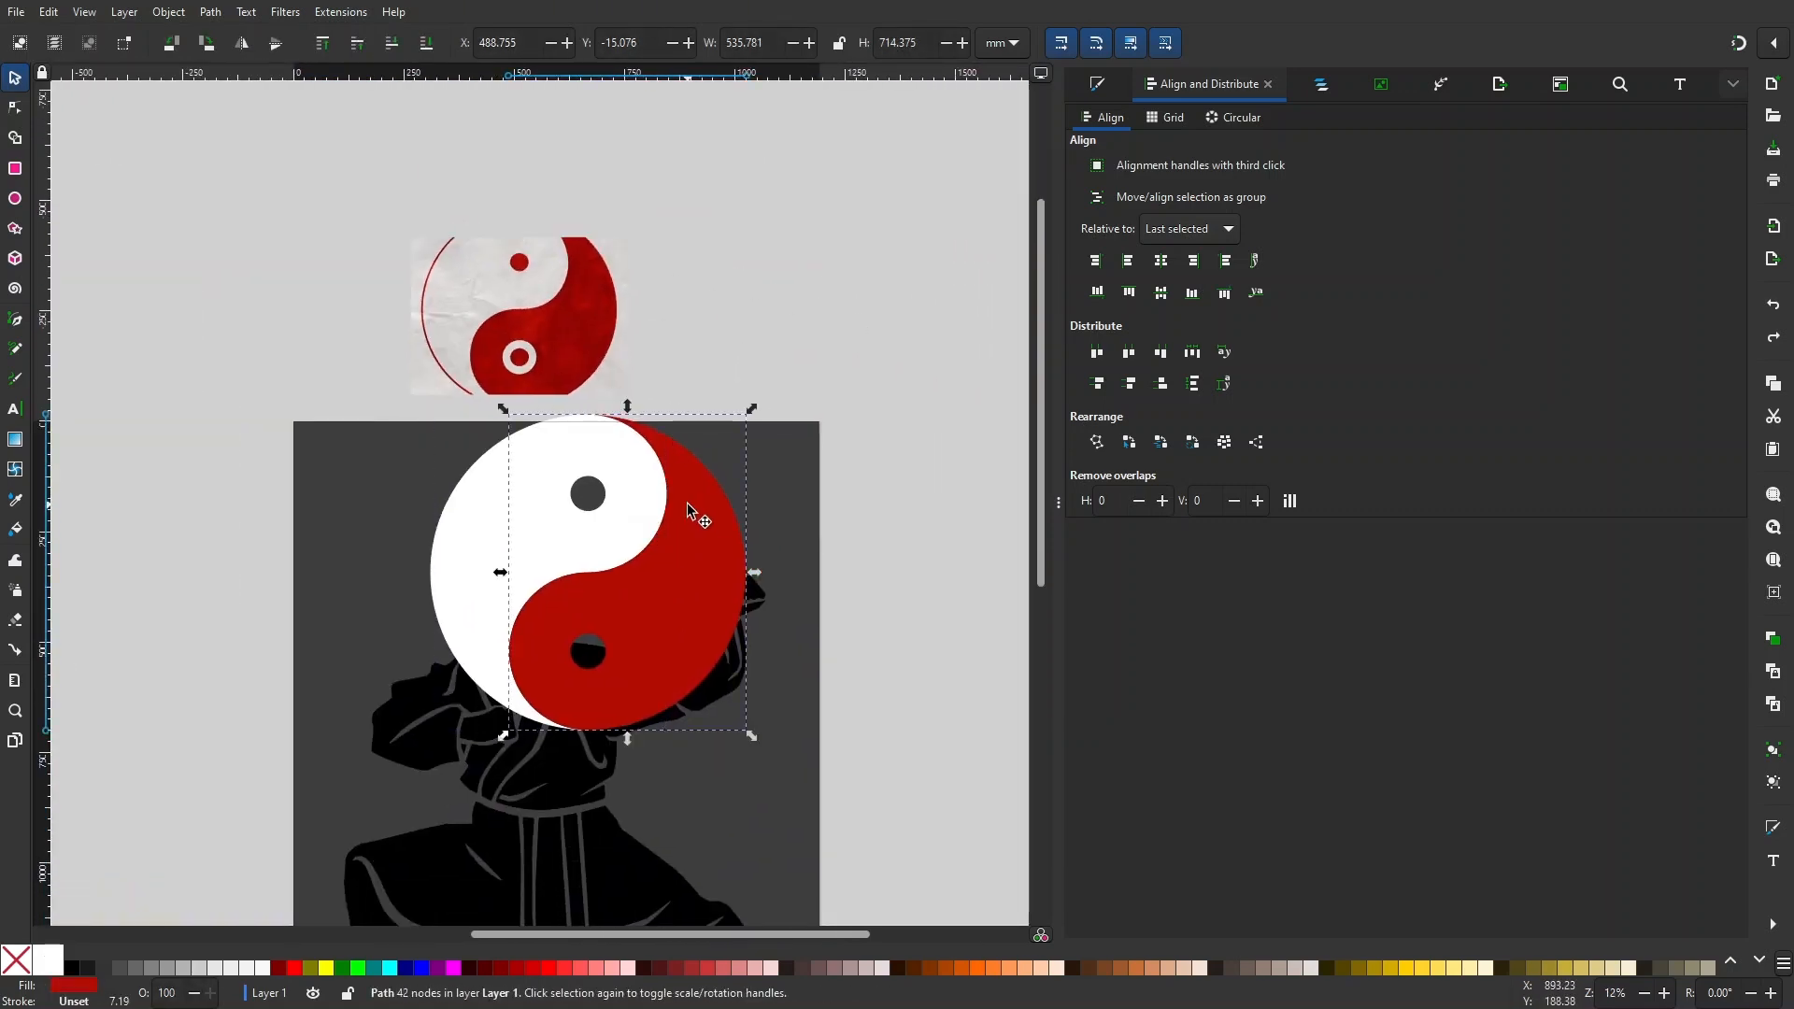
left_click_drag(687, 503, 598, 421)
left_click(448, 538, "shift")
left_click_drag(598, 420, 575, 449)
left_click_drag(676, 207, 670, 245)
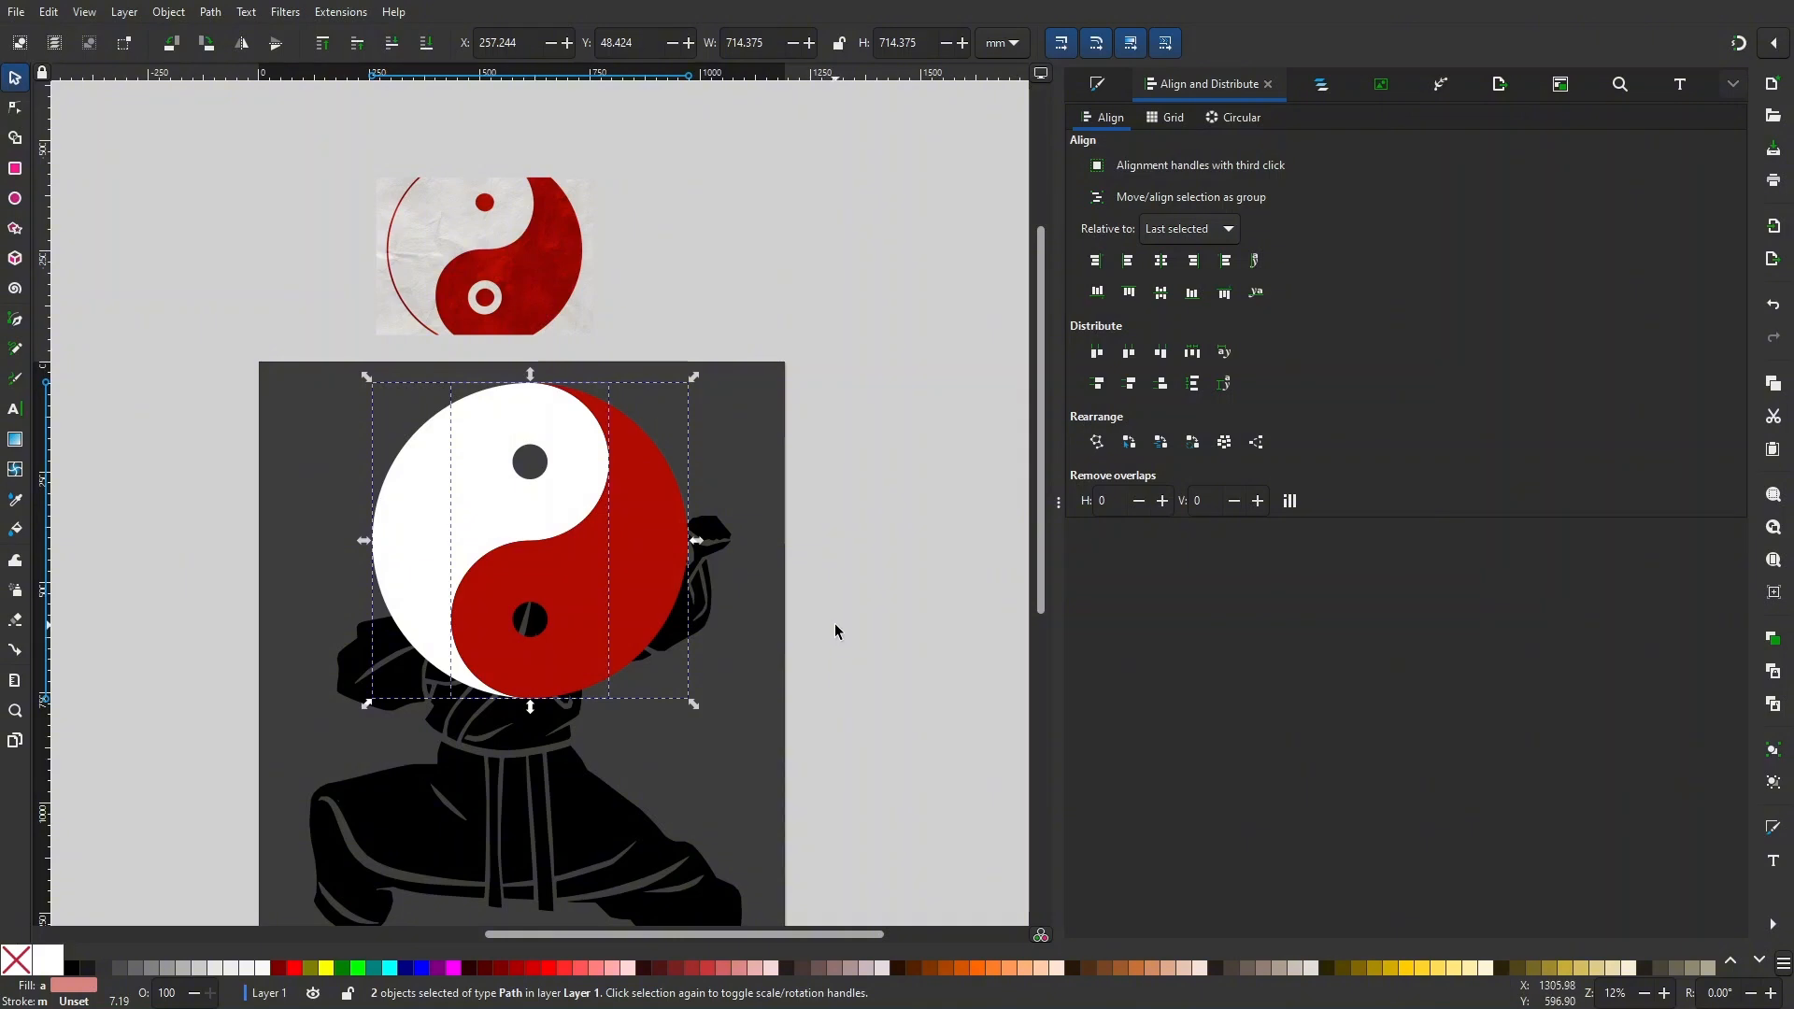
- Group the yin-yang halves and unite a duplicate of them into a single disc-shaped path with a darker, brownish red fill
key("ctrl+plus")
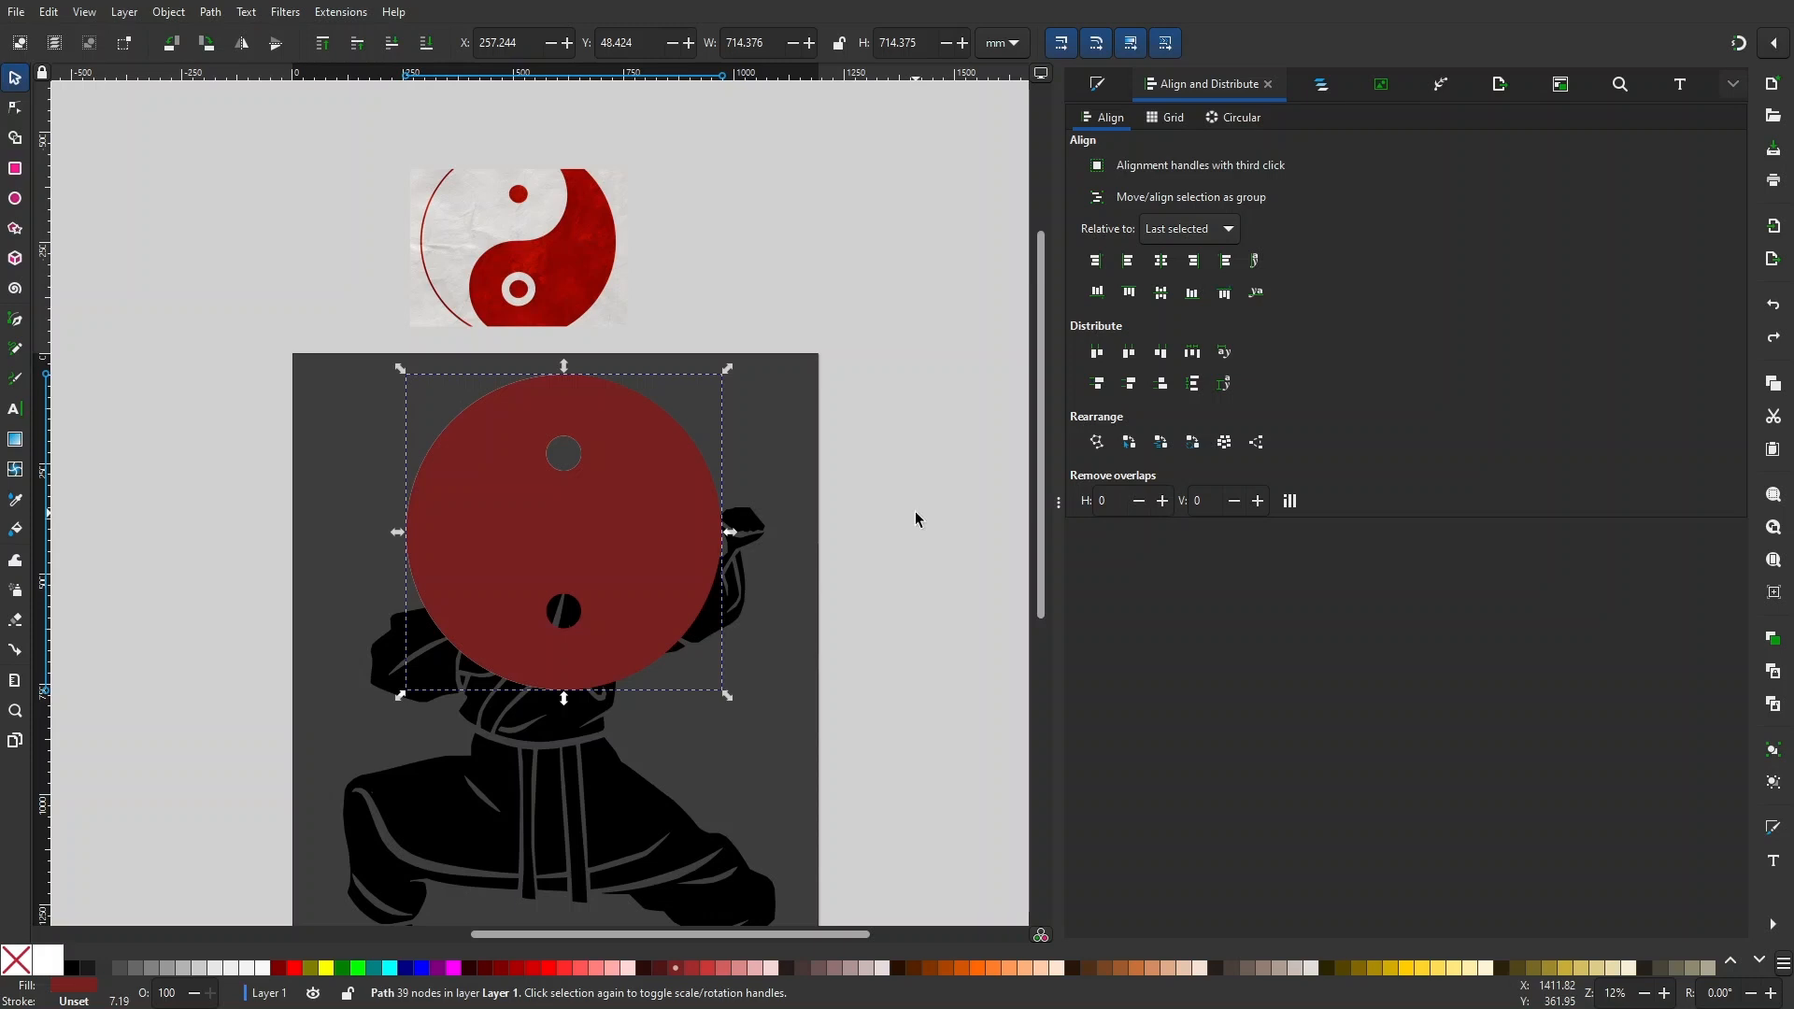
scroll(620, 476, "up", 2)
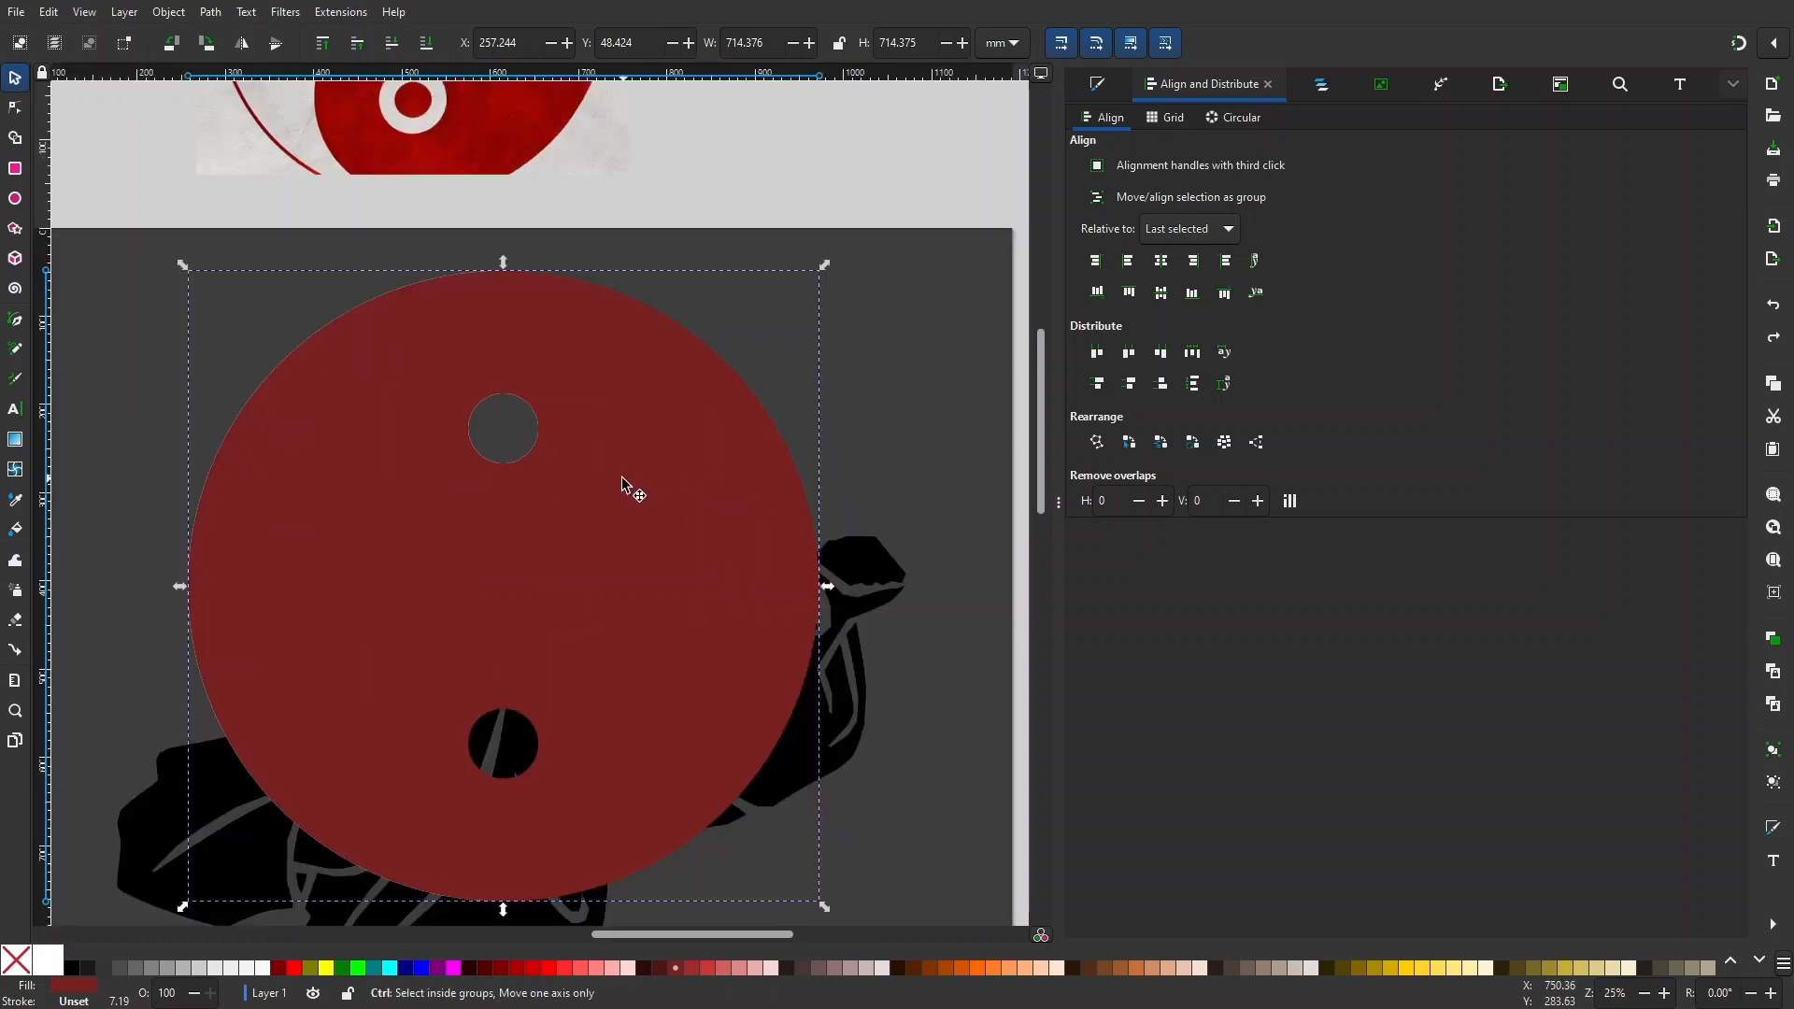
left_click_drag(647, 456, 686, 486)
scroll(736, 525, "down", 2)
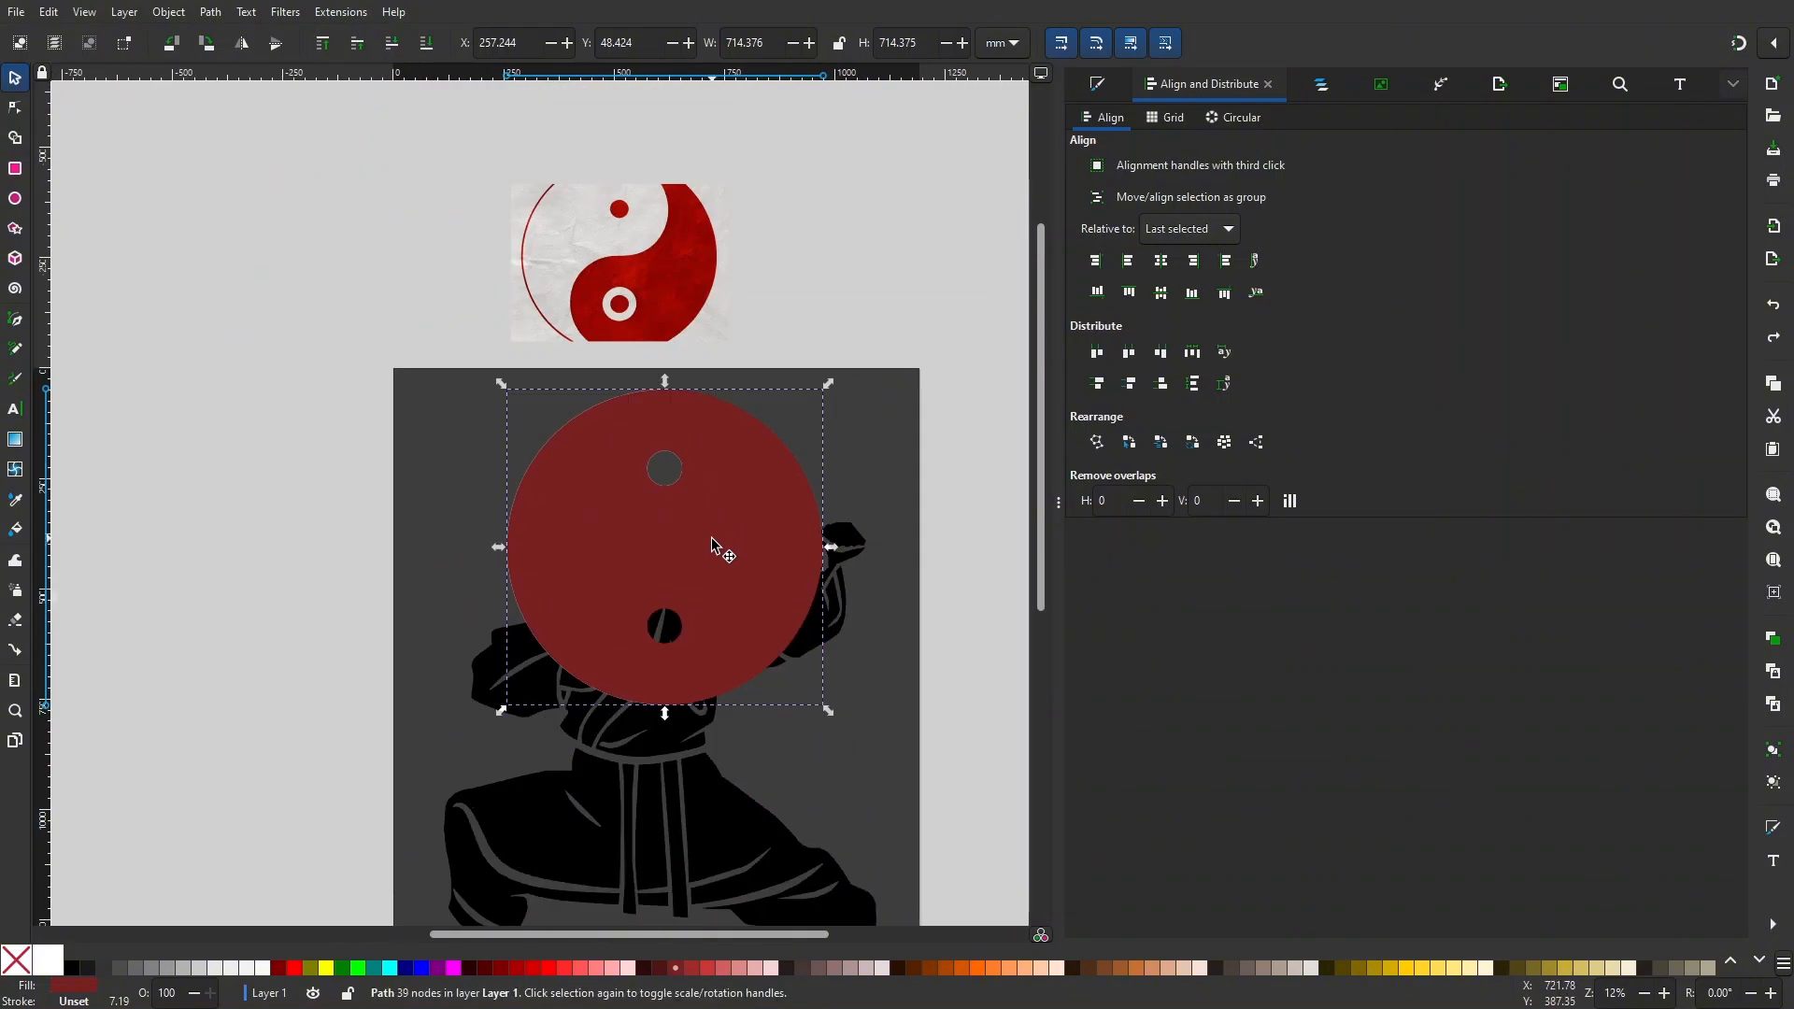
- Move the united disc aside from the yin-yang and undo the move
left_click_drag(710, 520, 447, 531)
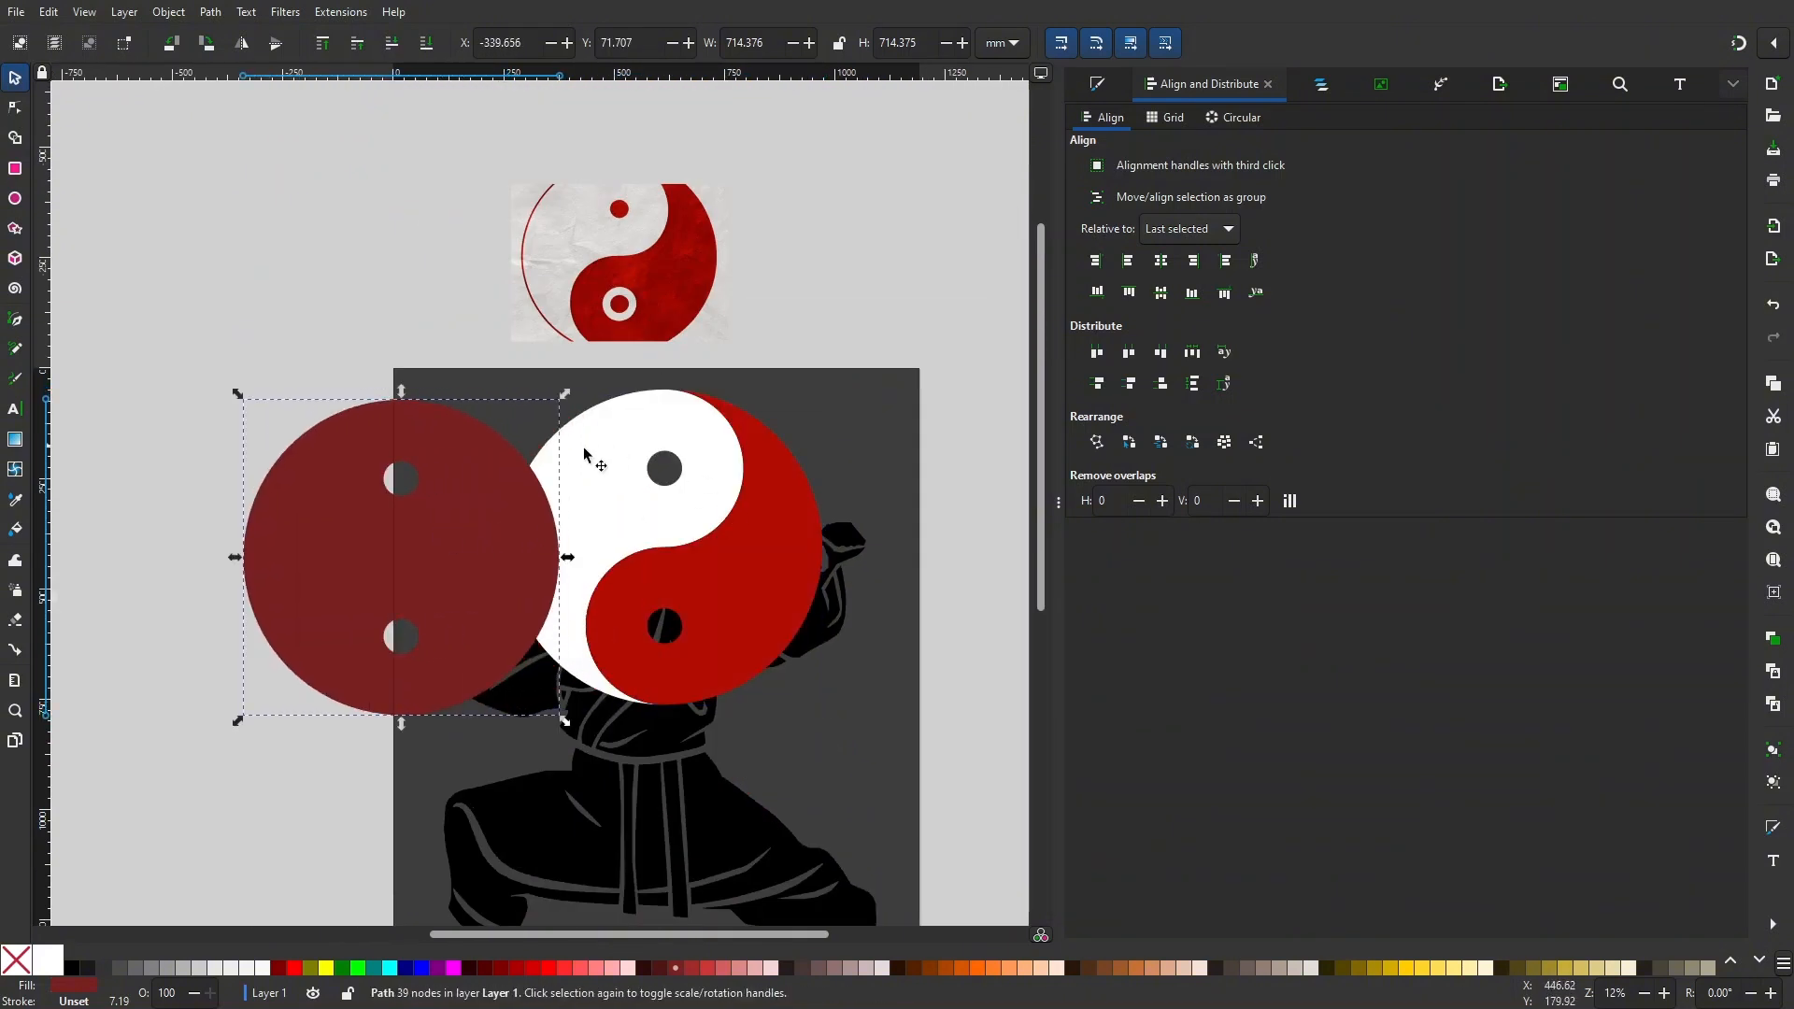
key("ctrl+z")
scroll(687, 496, "up", 2)
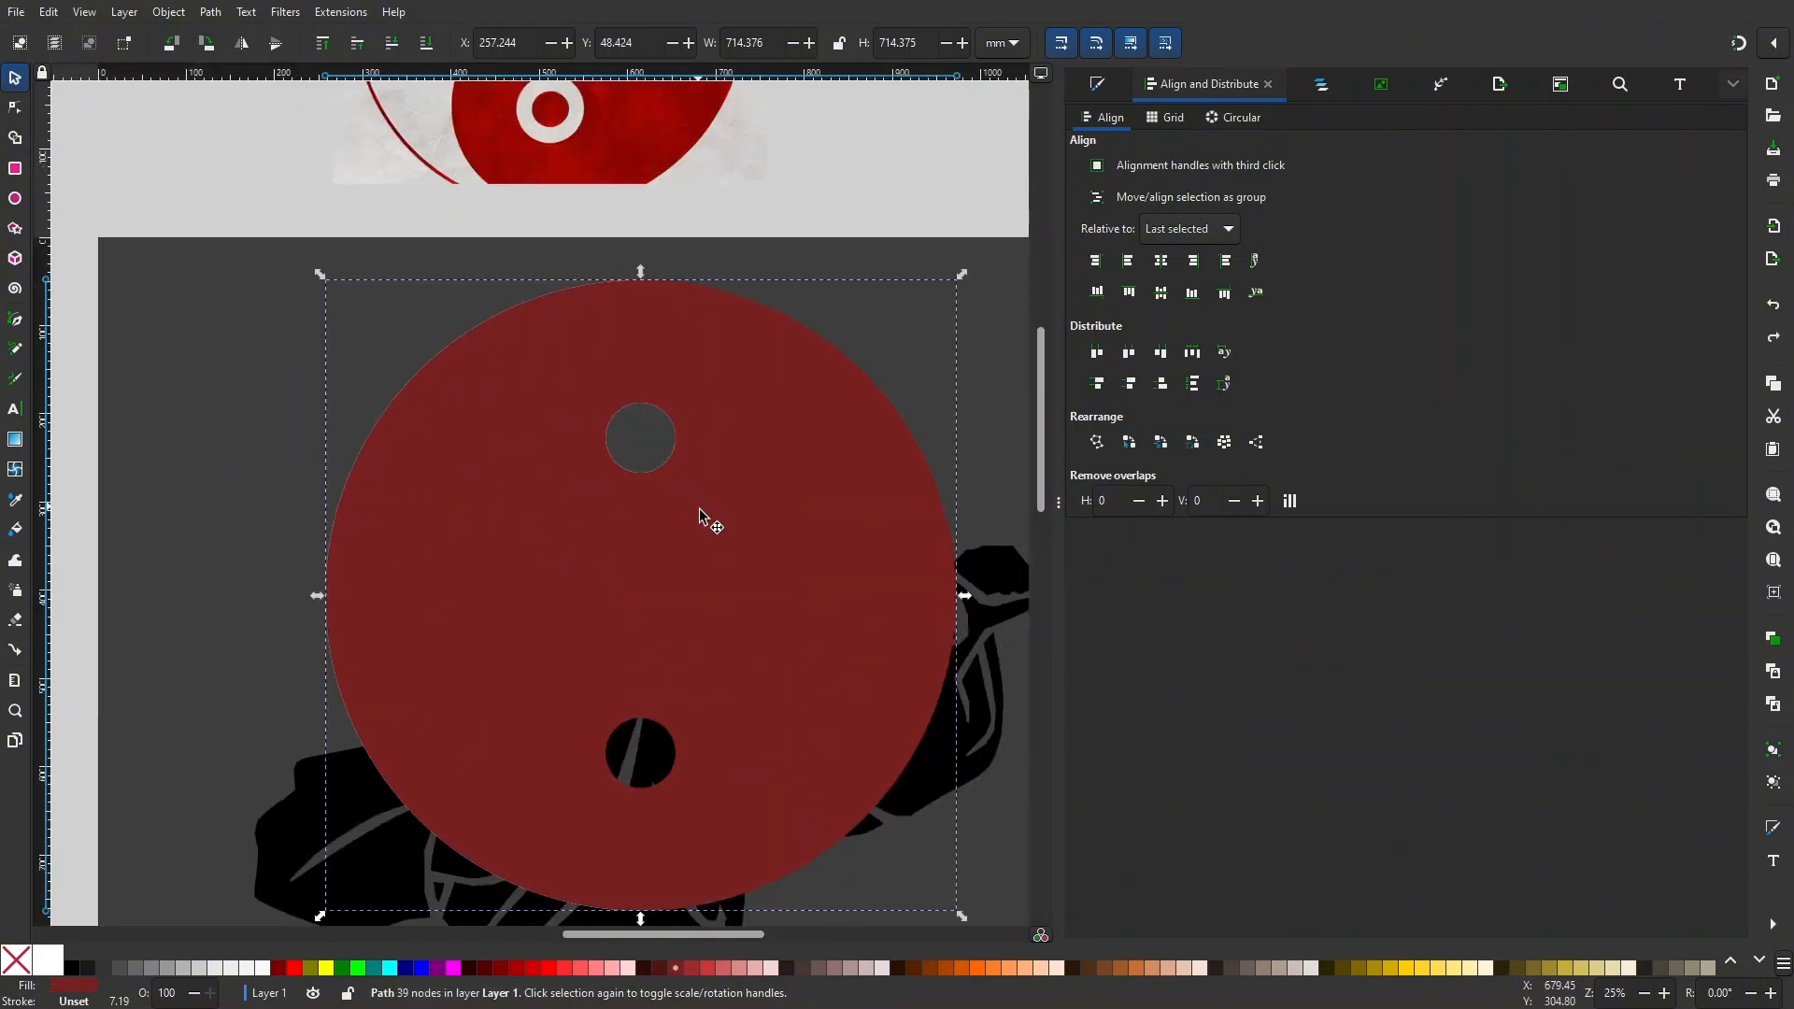
left_click_drag(827, 366, 769, 338)
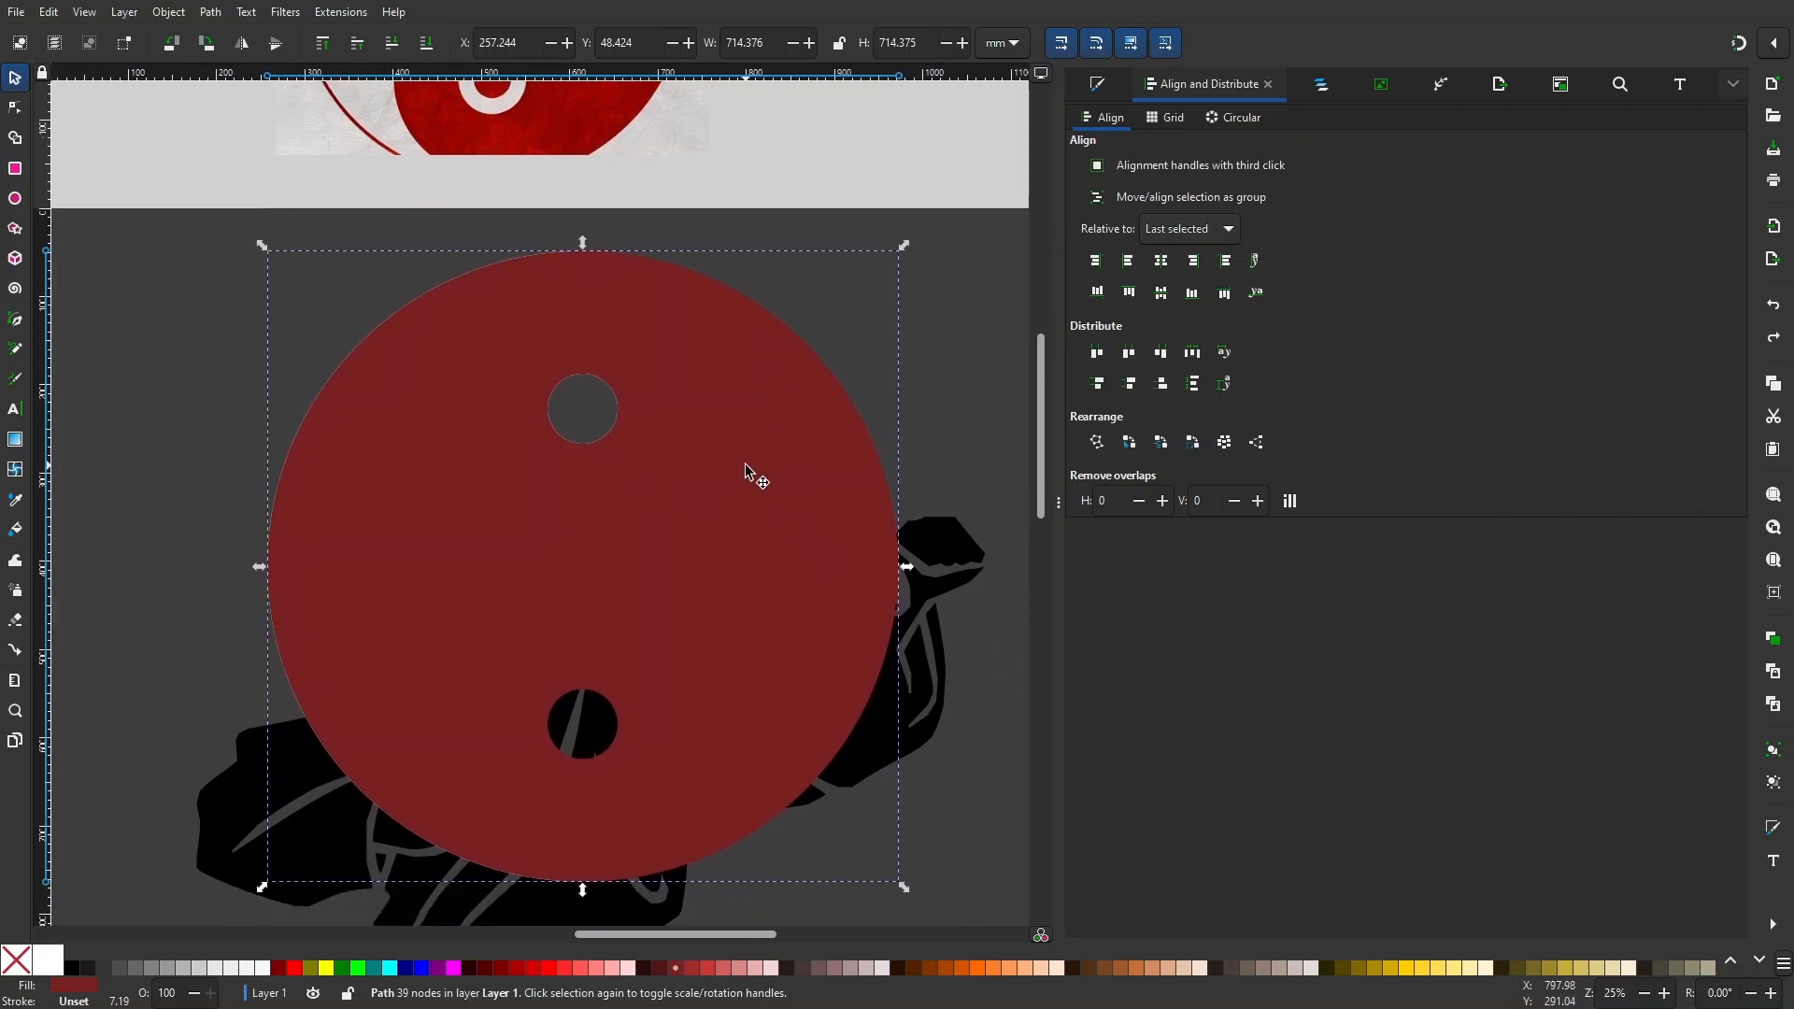
- Delete the nodes of both dot holes and the leftover curve inside the united disc, keeping only its outer outline
double_click(747, 472)
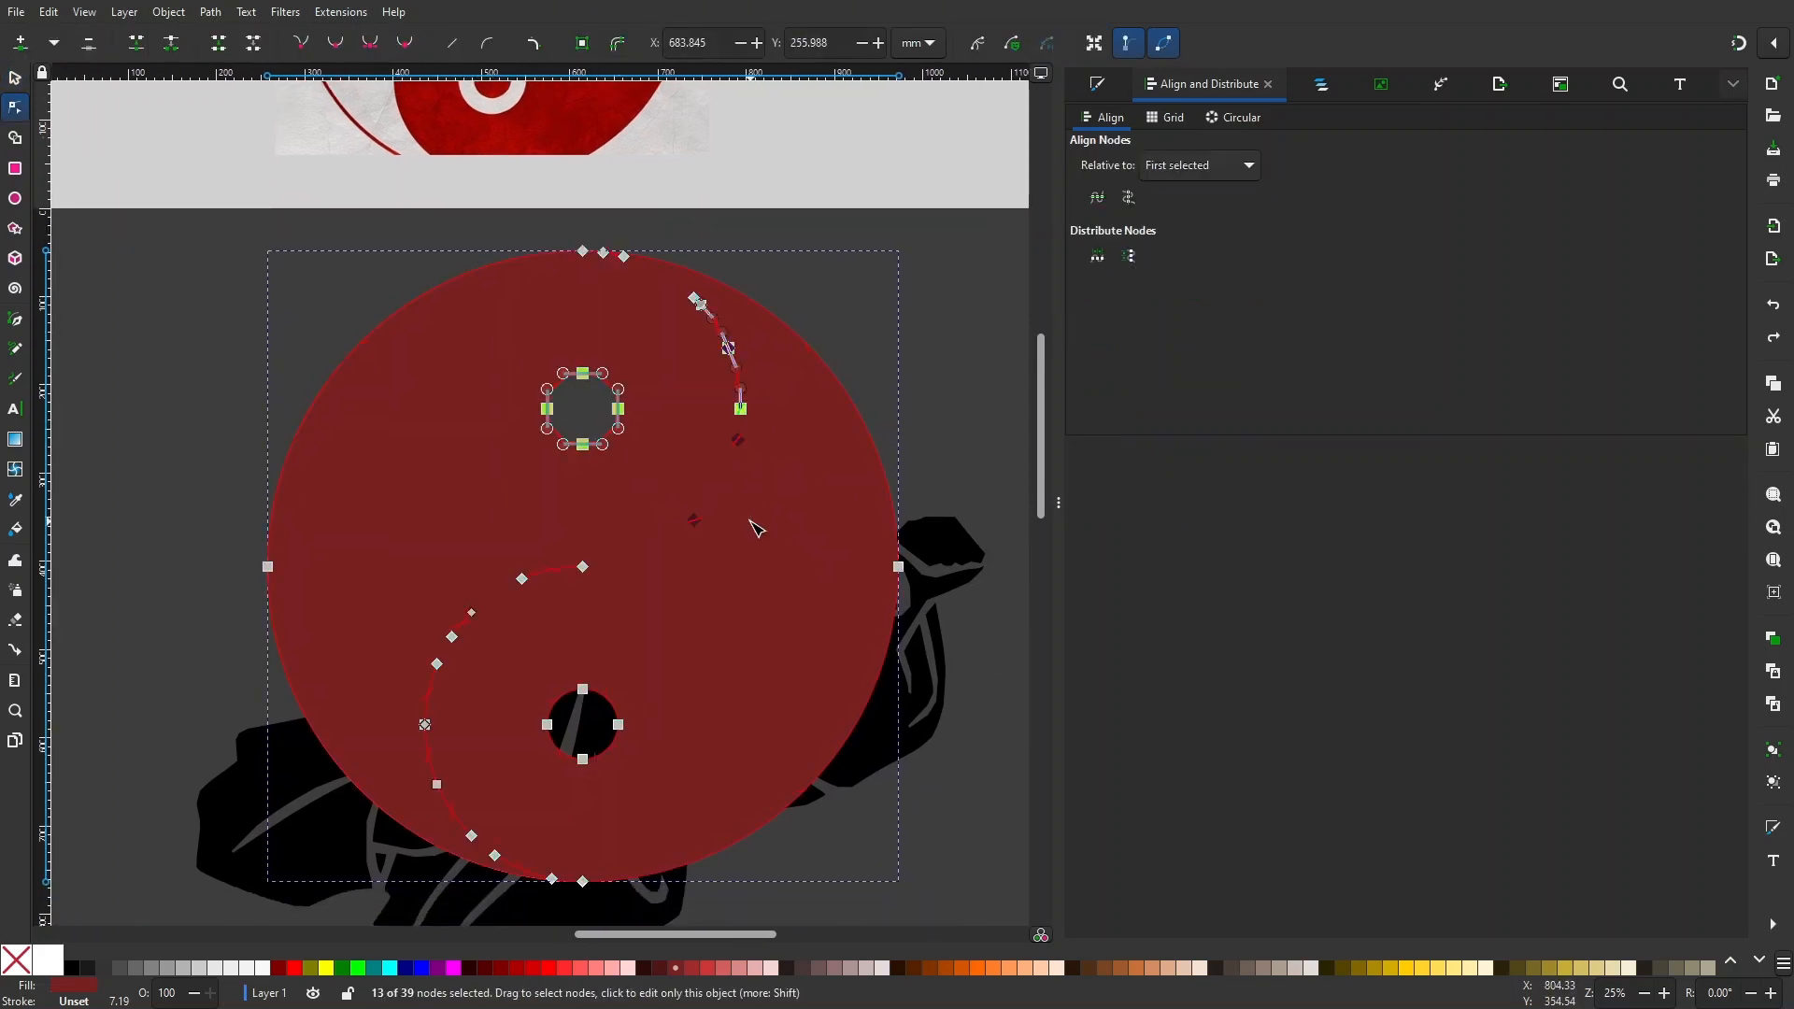
key("Delete")
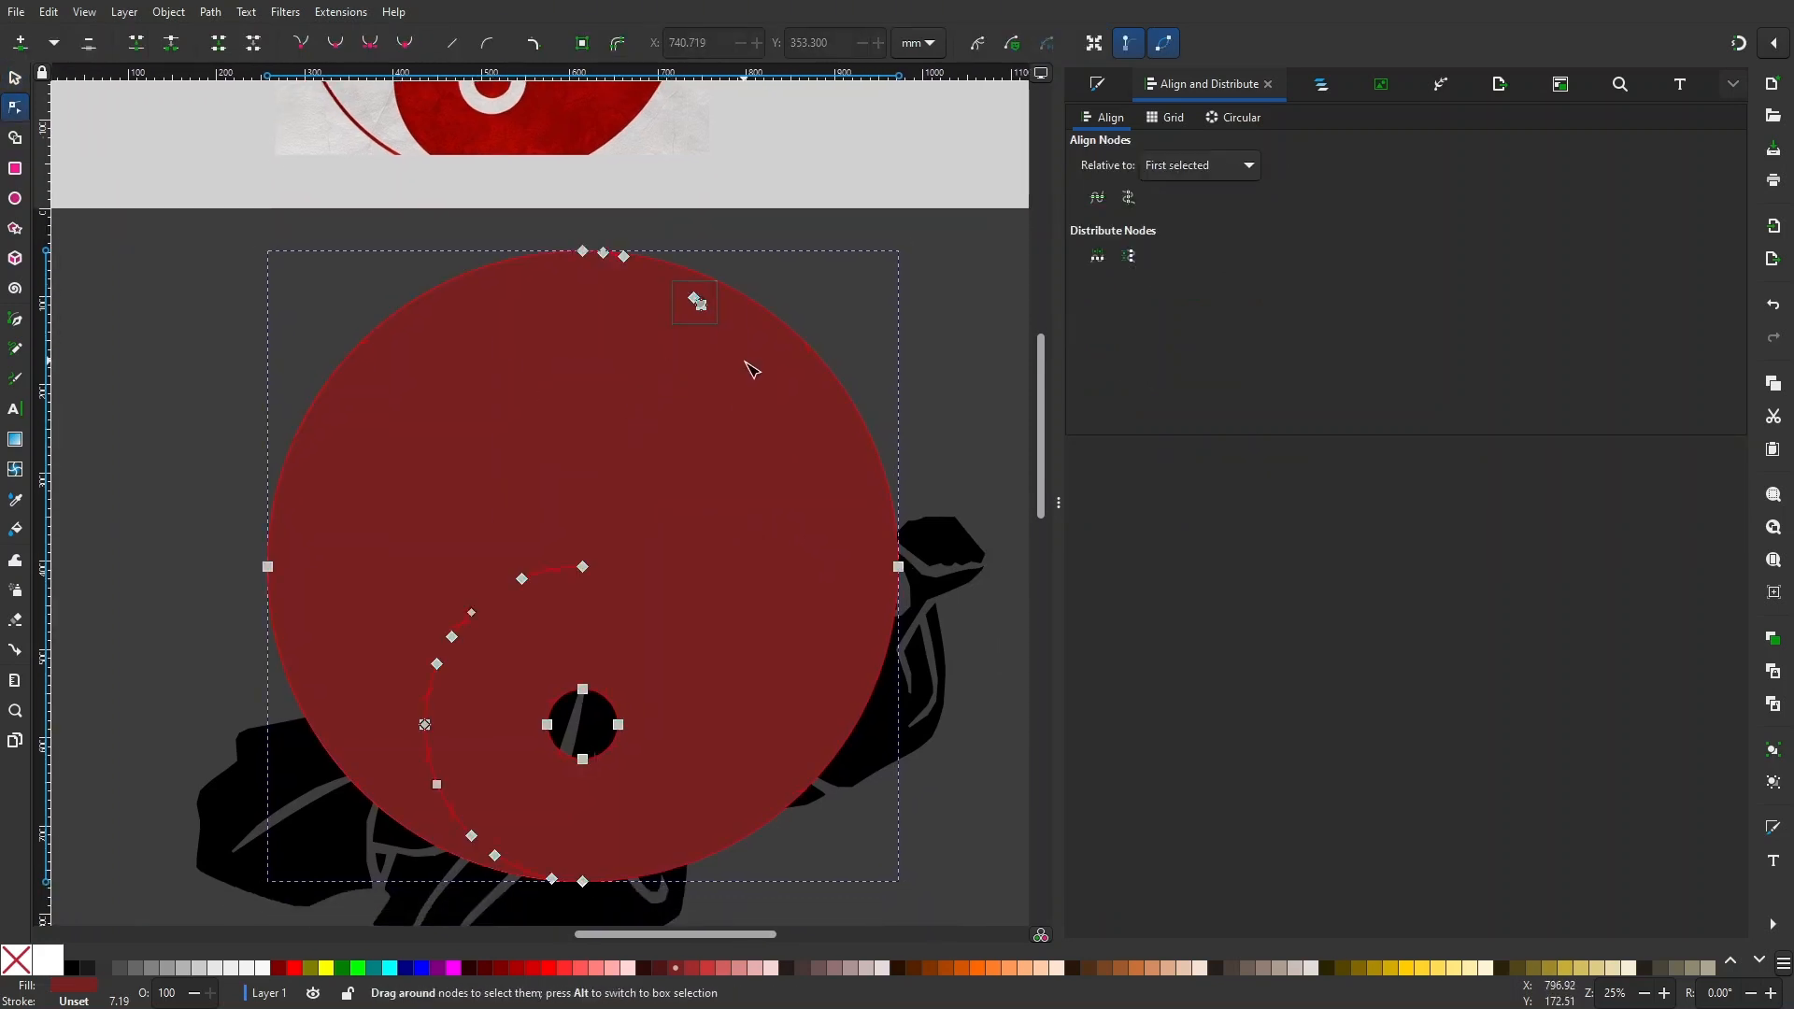
left_click_drag(429, 529, 674, 790)
key("Delete")
left_click_drag(395, 669, 578, 923)
key("Delete")
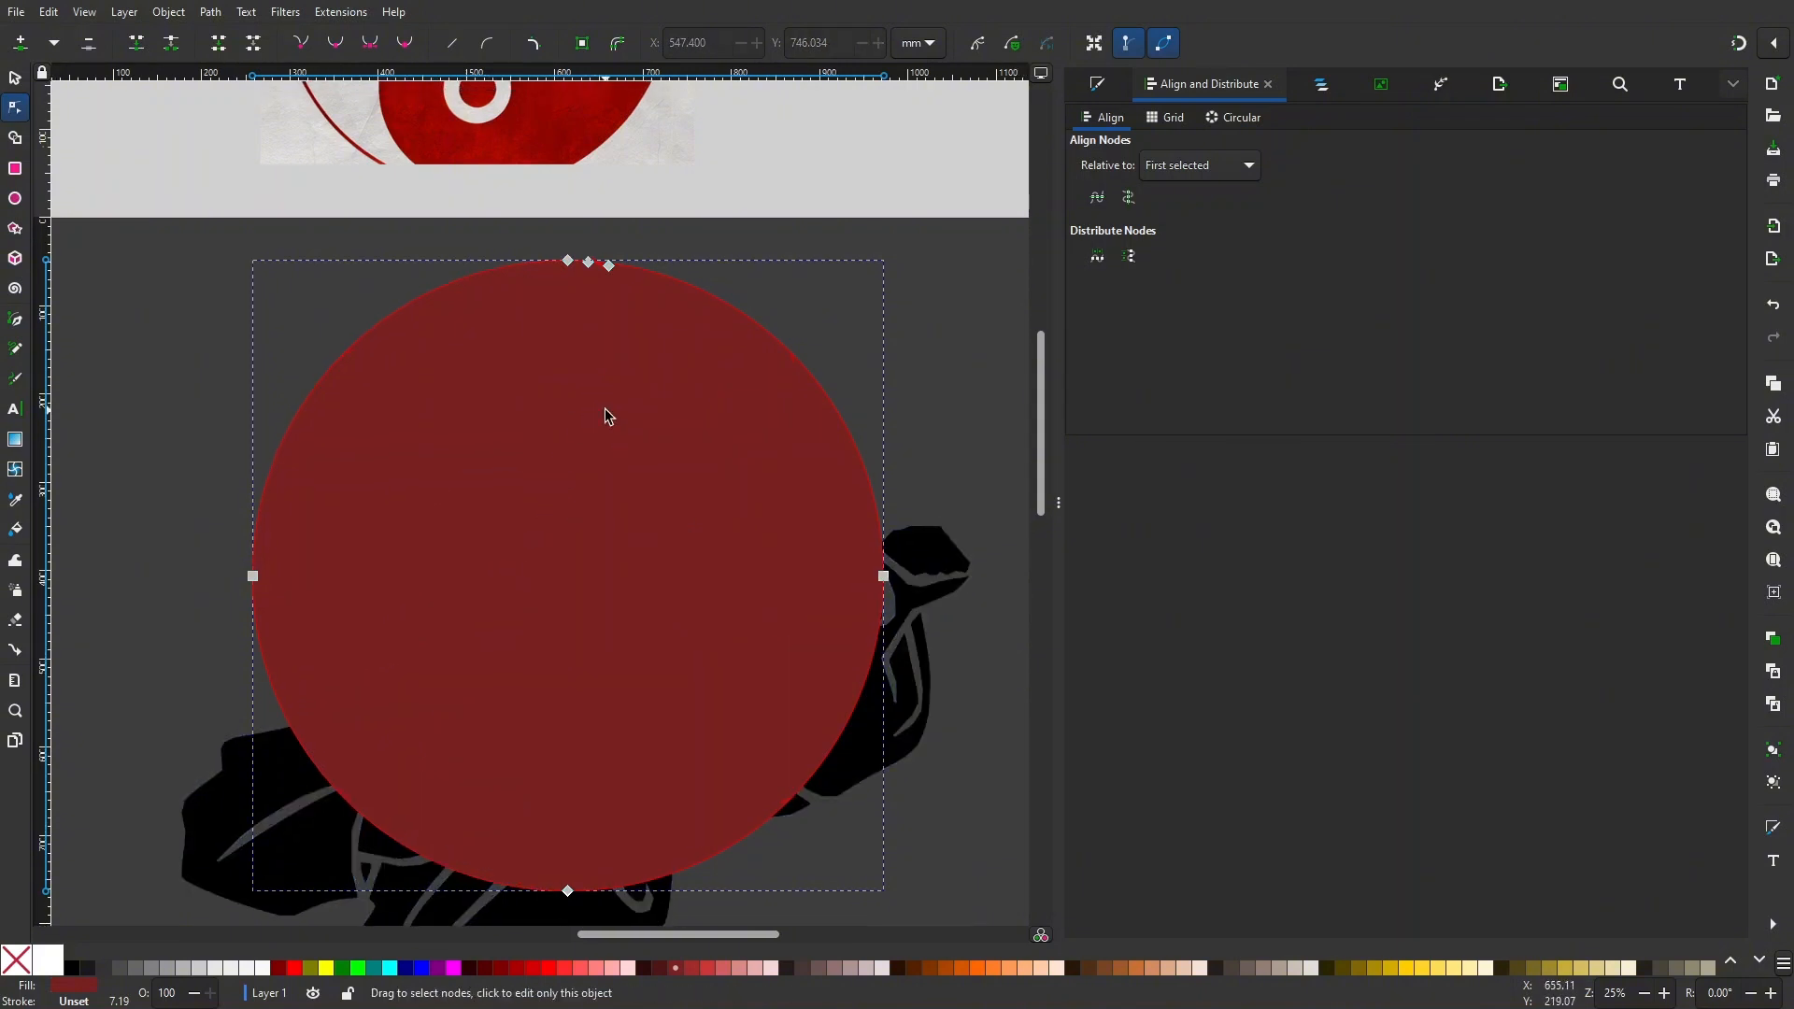
key("s")
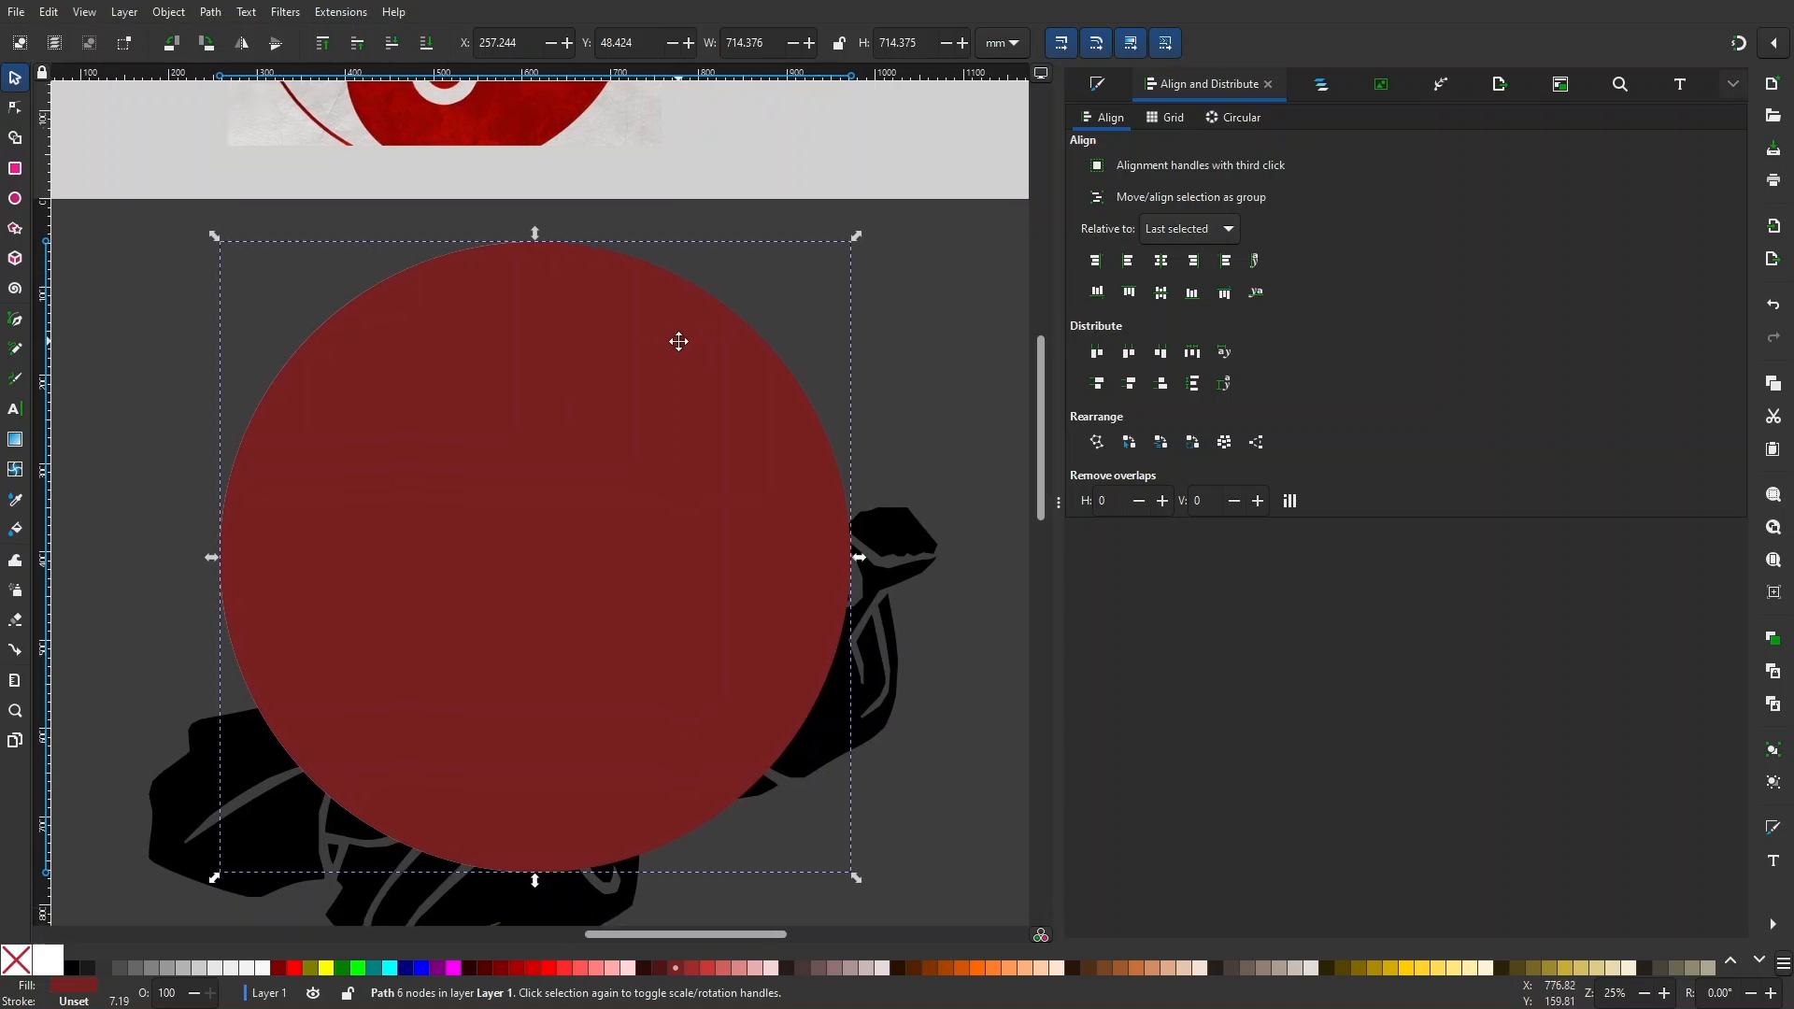
- Lower the solid disc one level so that it lies behind the yin-yang halves
scroll(652, 400, "down", 1)
scroll(653, 400, "down", 1)
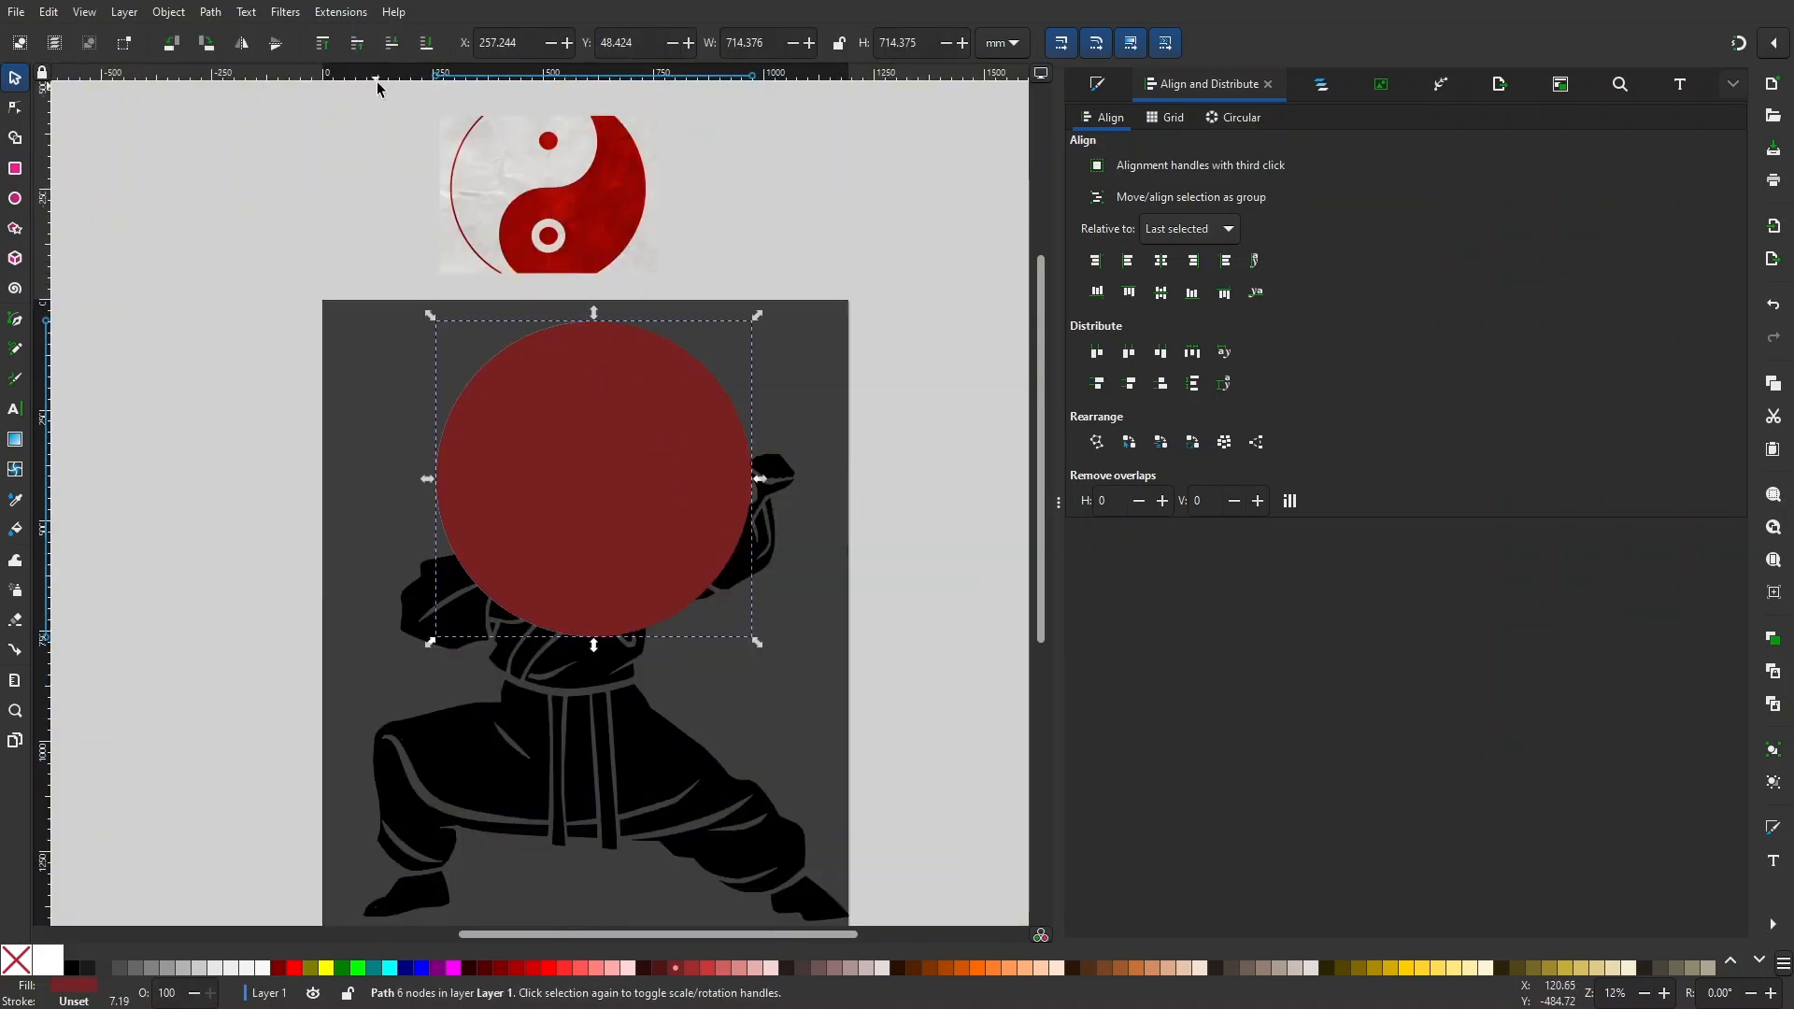
left_click(390, 49)
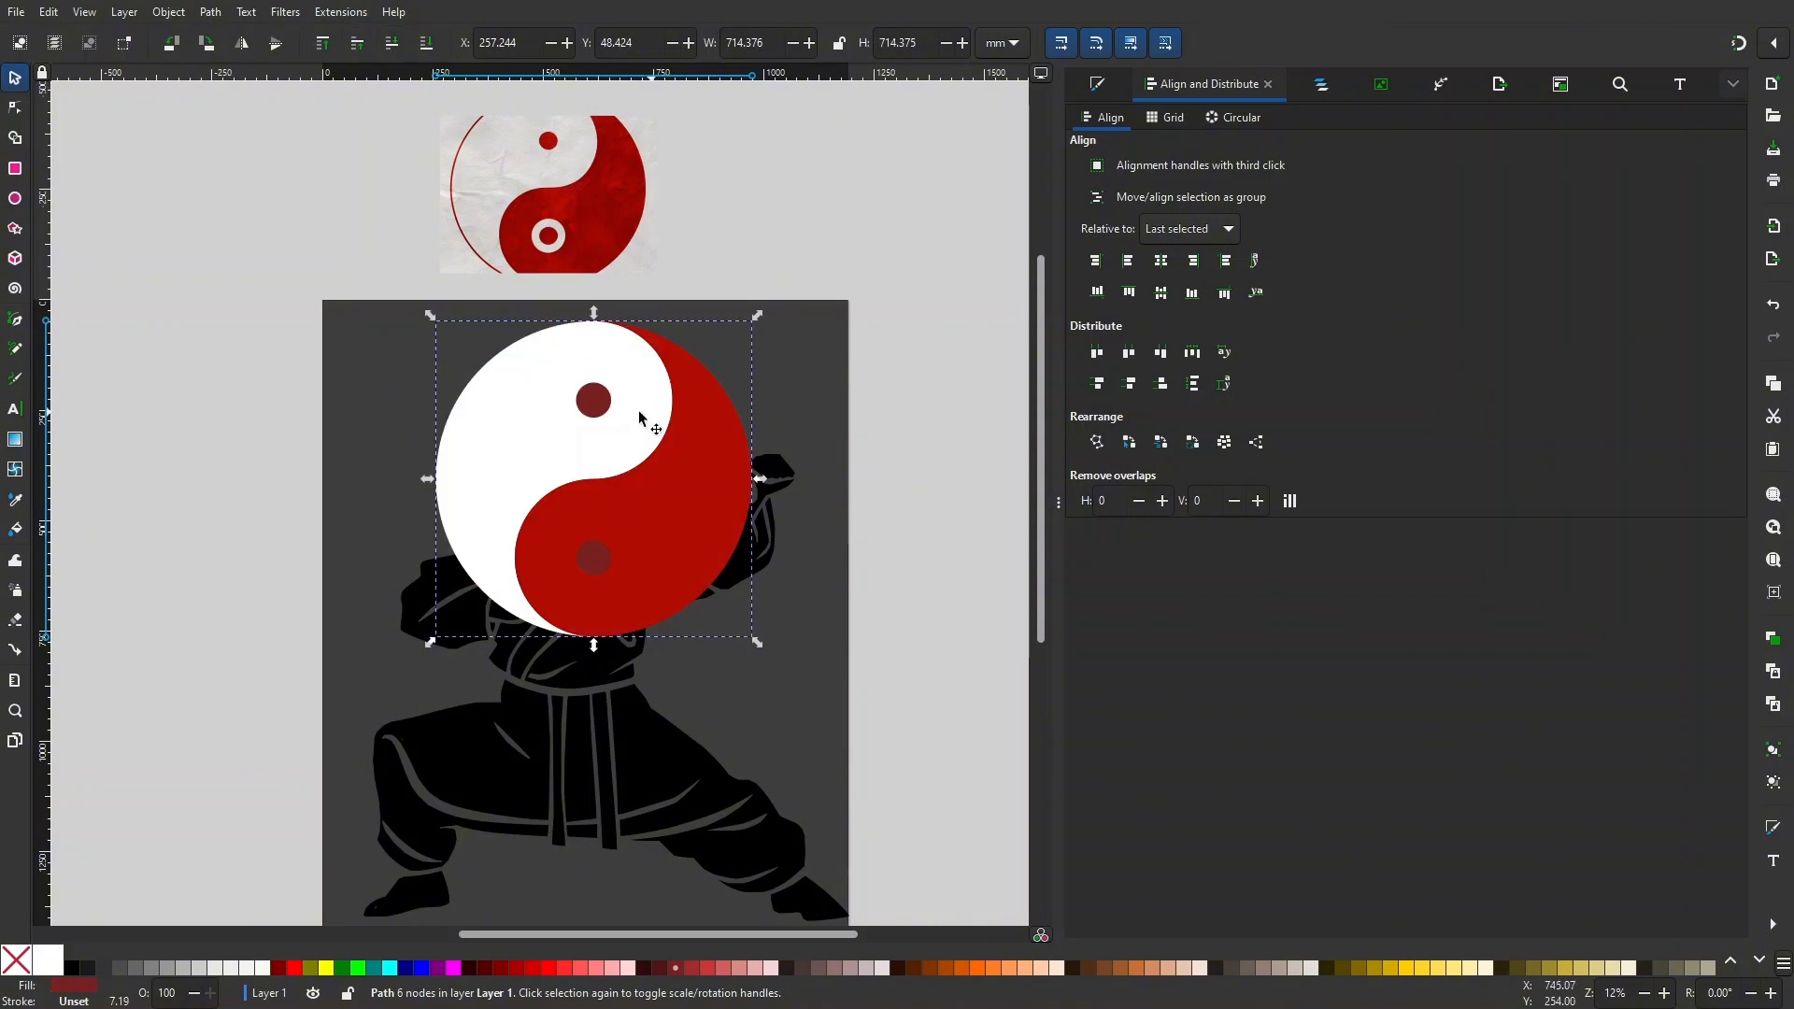
scroll(603, 433, "up", 2)
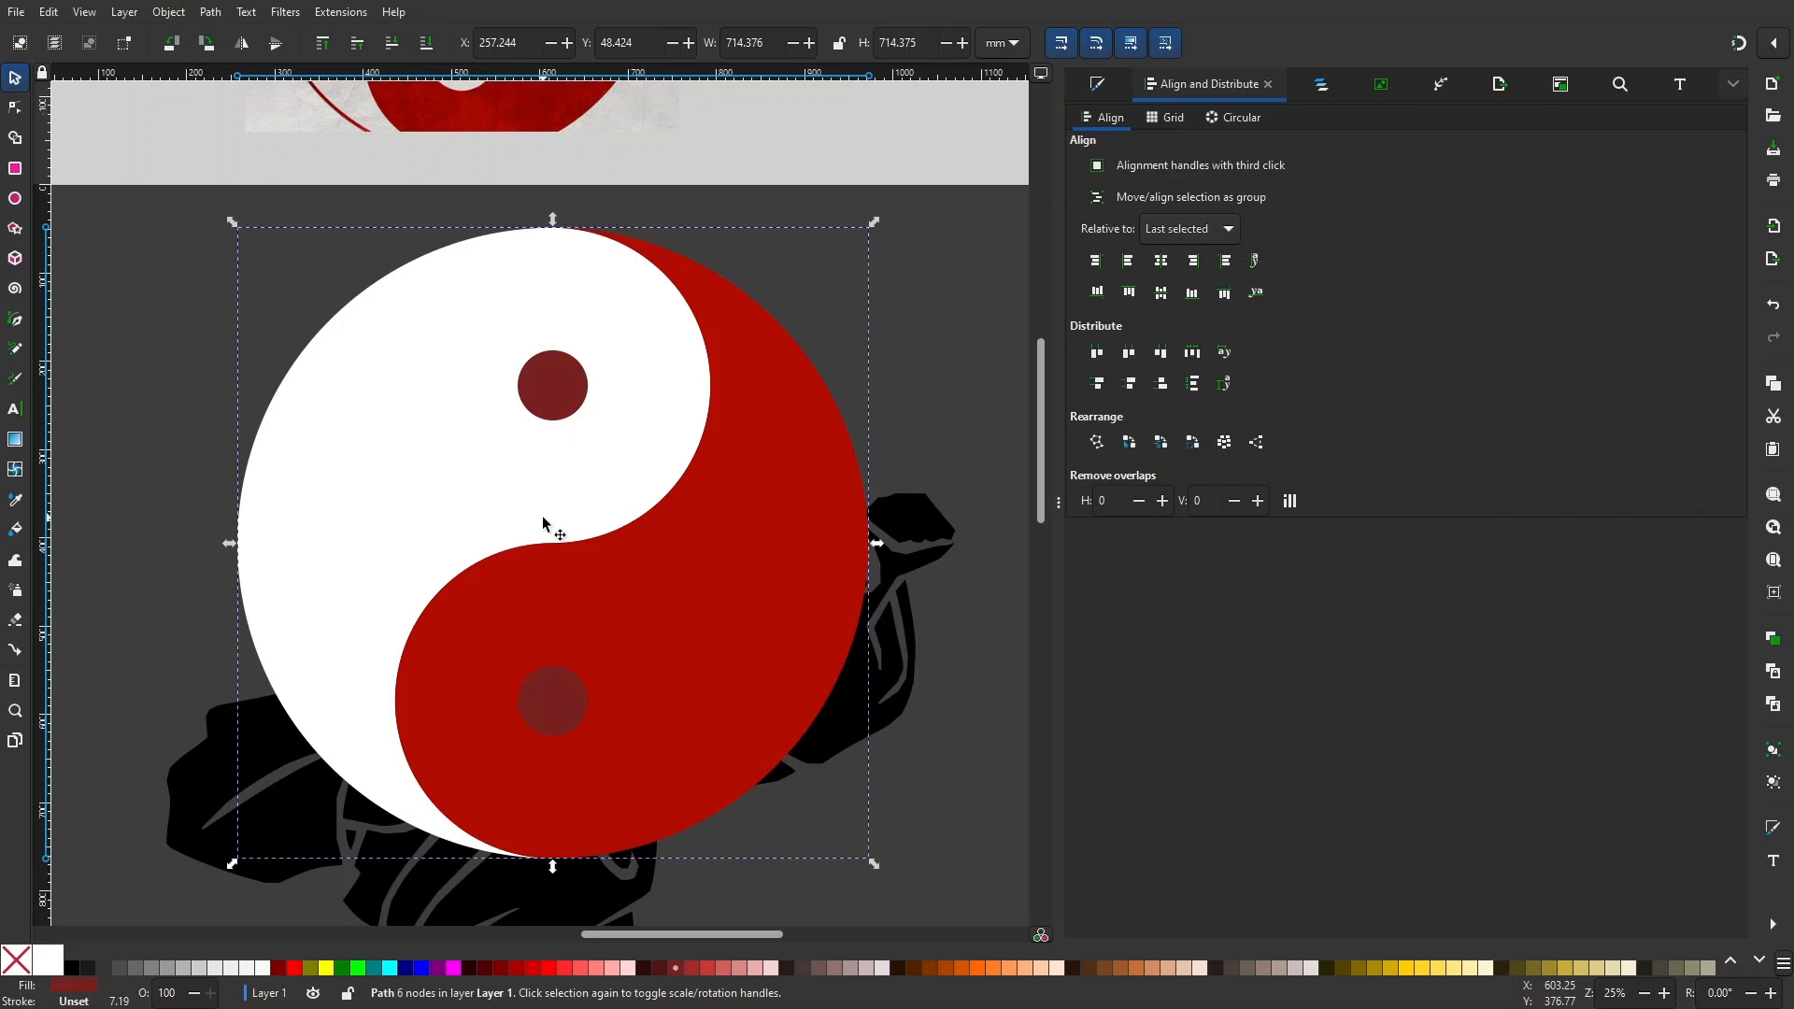
- Turn the disc into a dynamic offset and outset it to about 738 mm across as a thin rim around the yin-yang
key("ctrl+j")
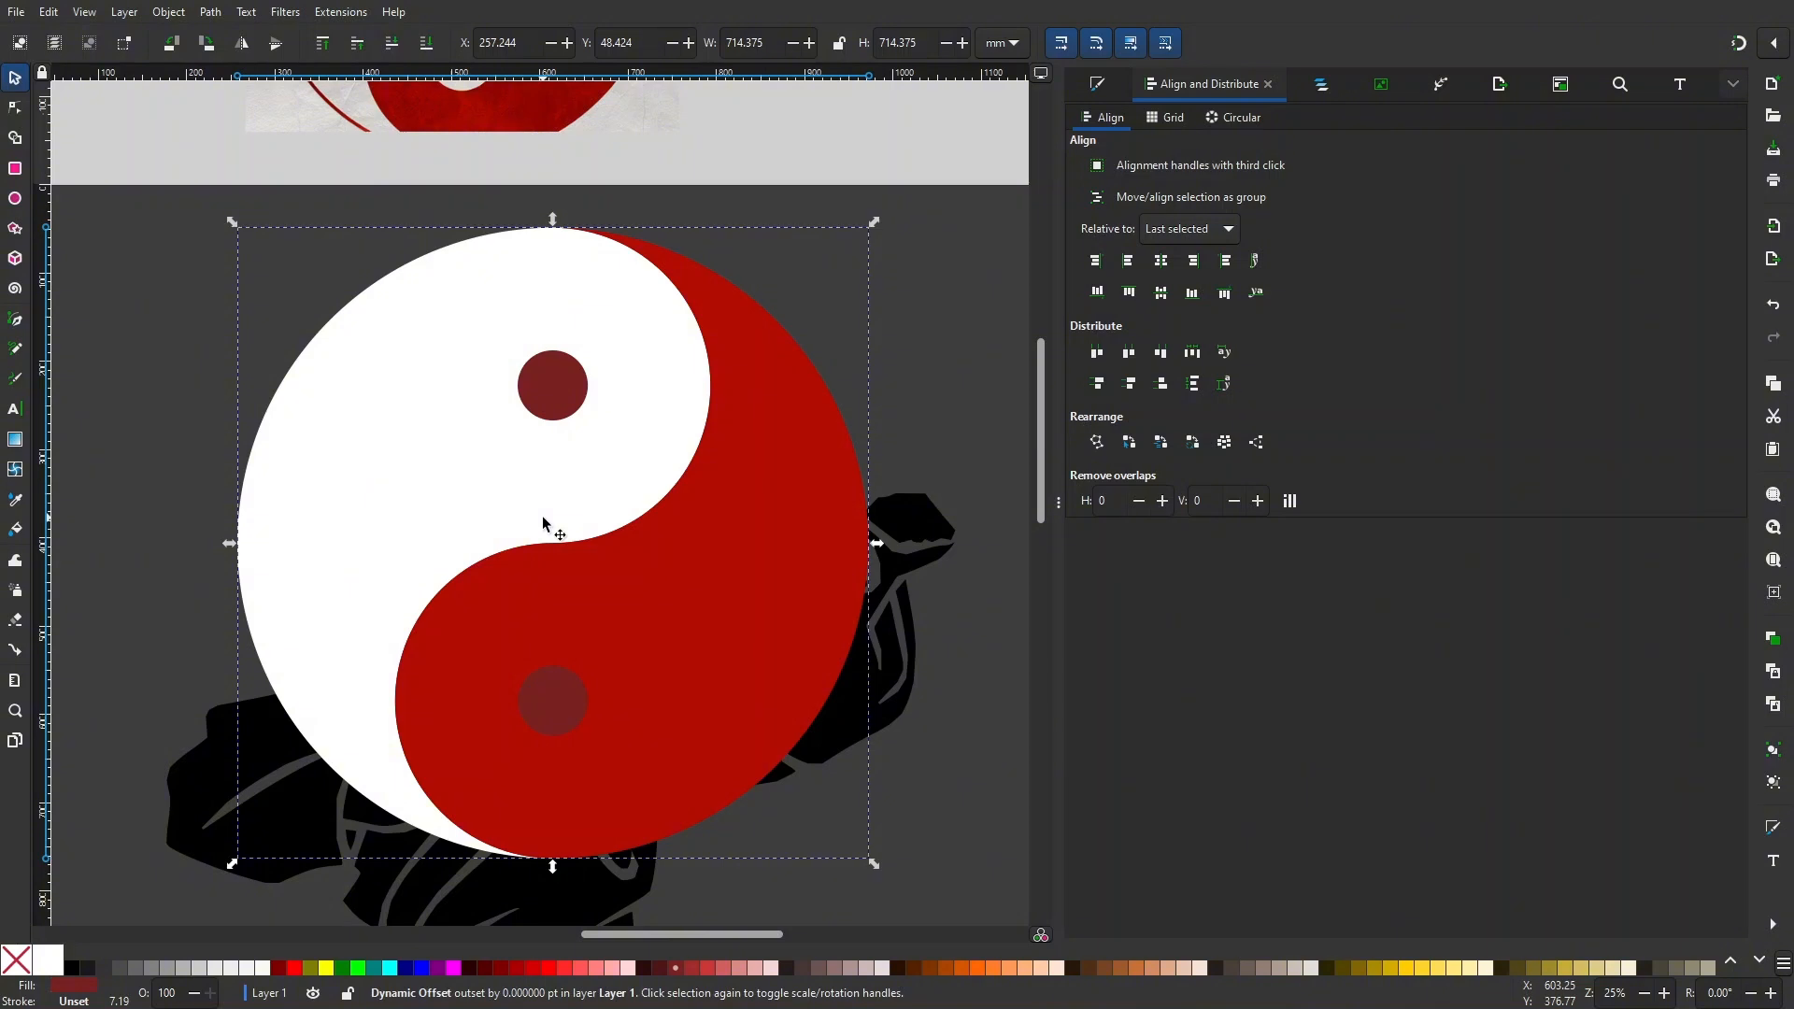
key("n")
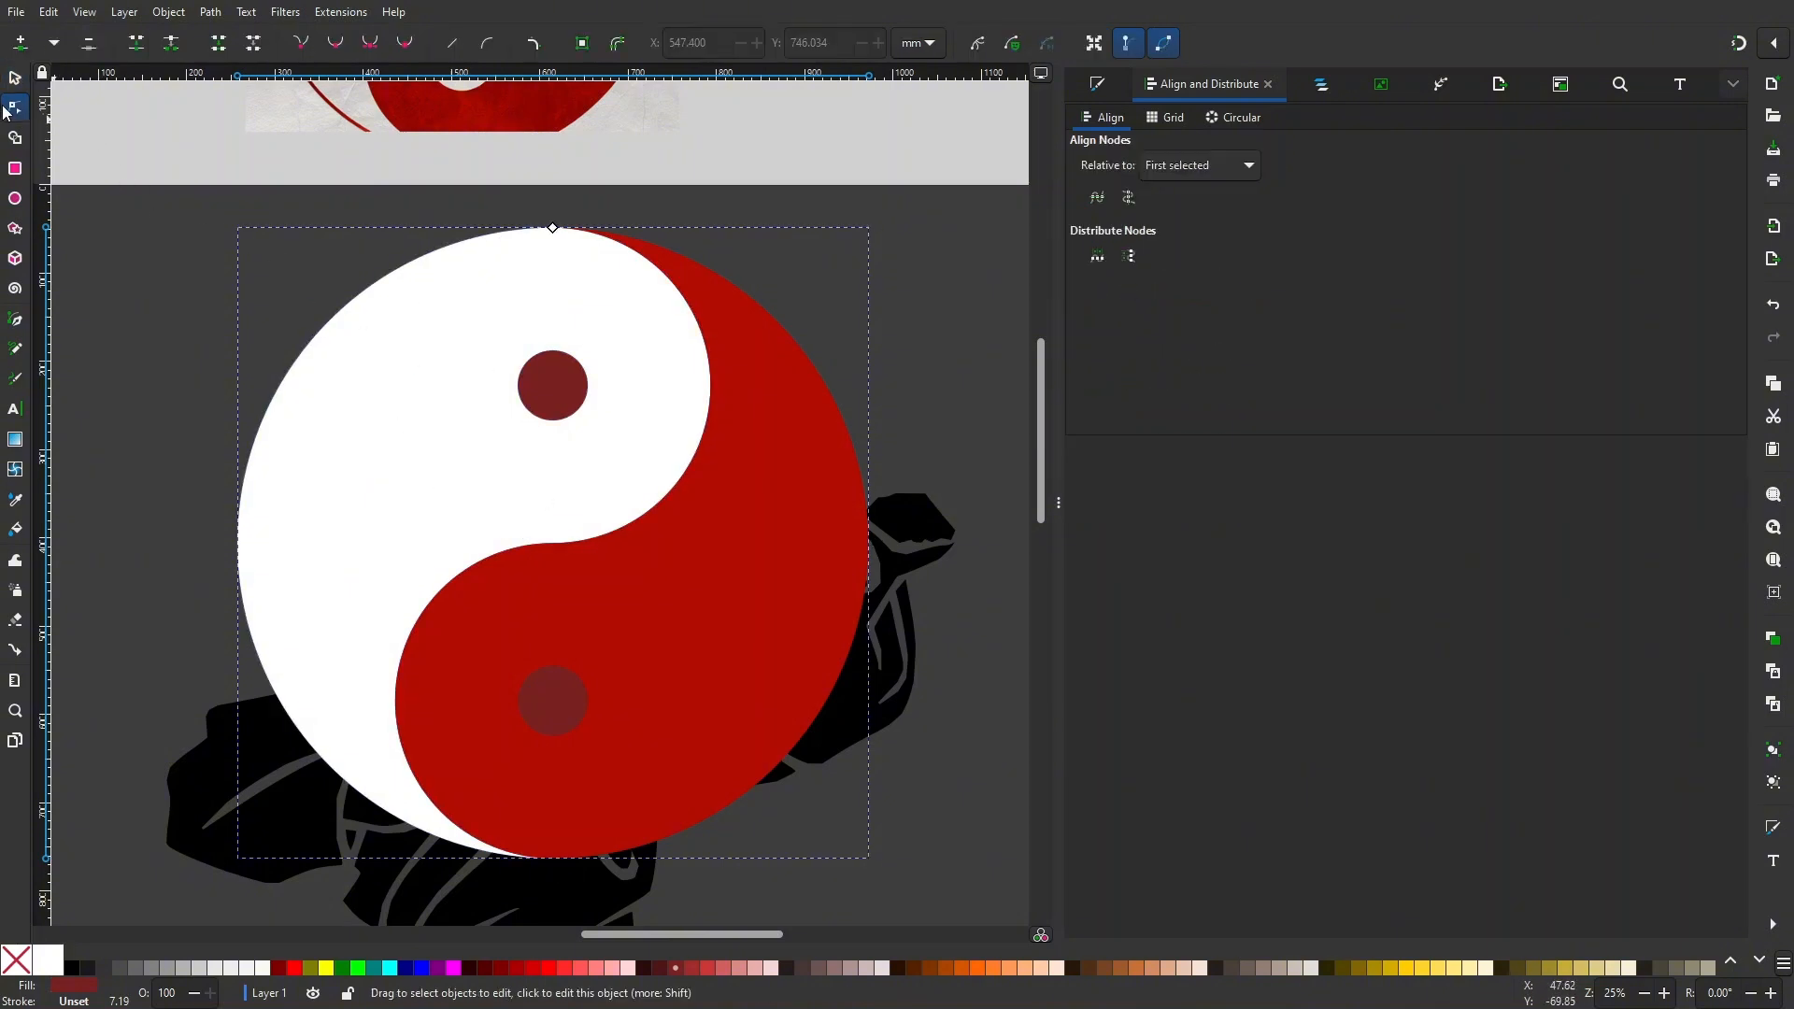
scroll(564, 217, "up", 2)
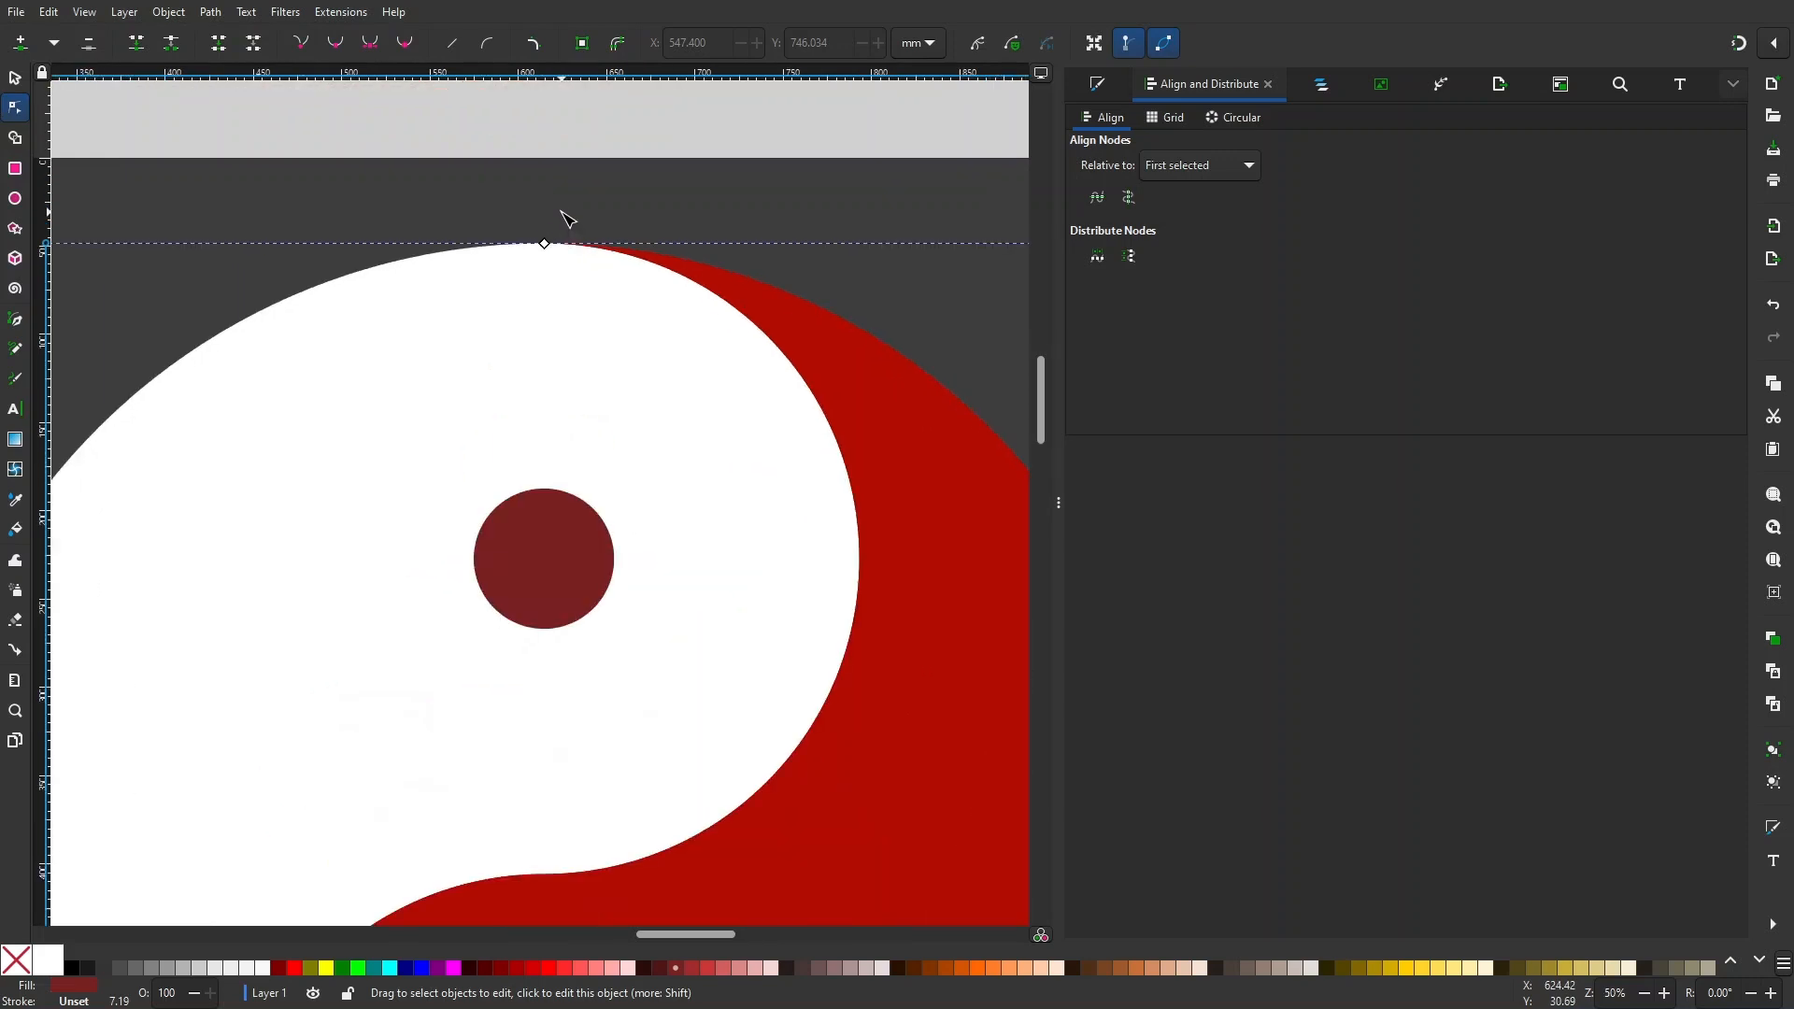
left_click_drag(547, 242, 551, 226)
scroll(556, 229, "down", 1, "ctrl")
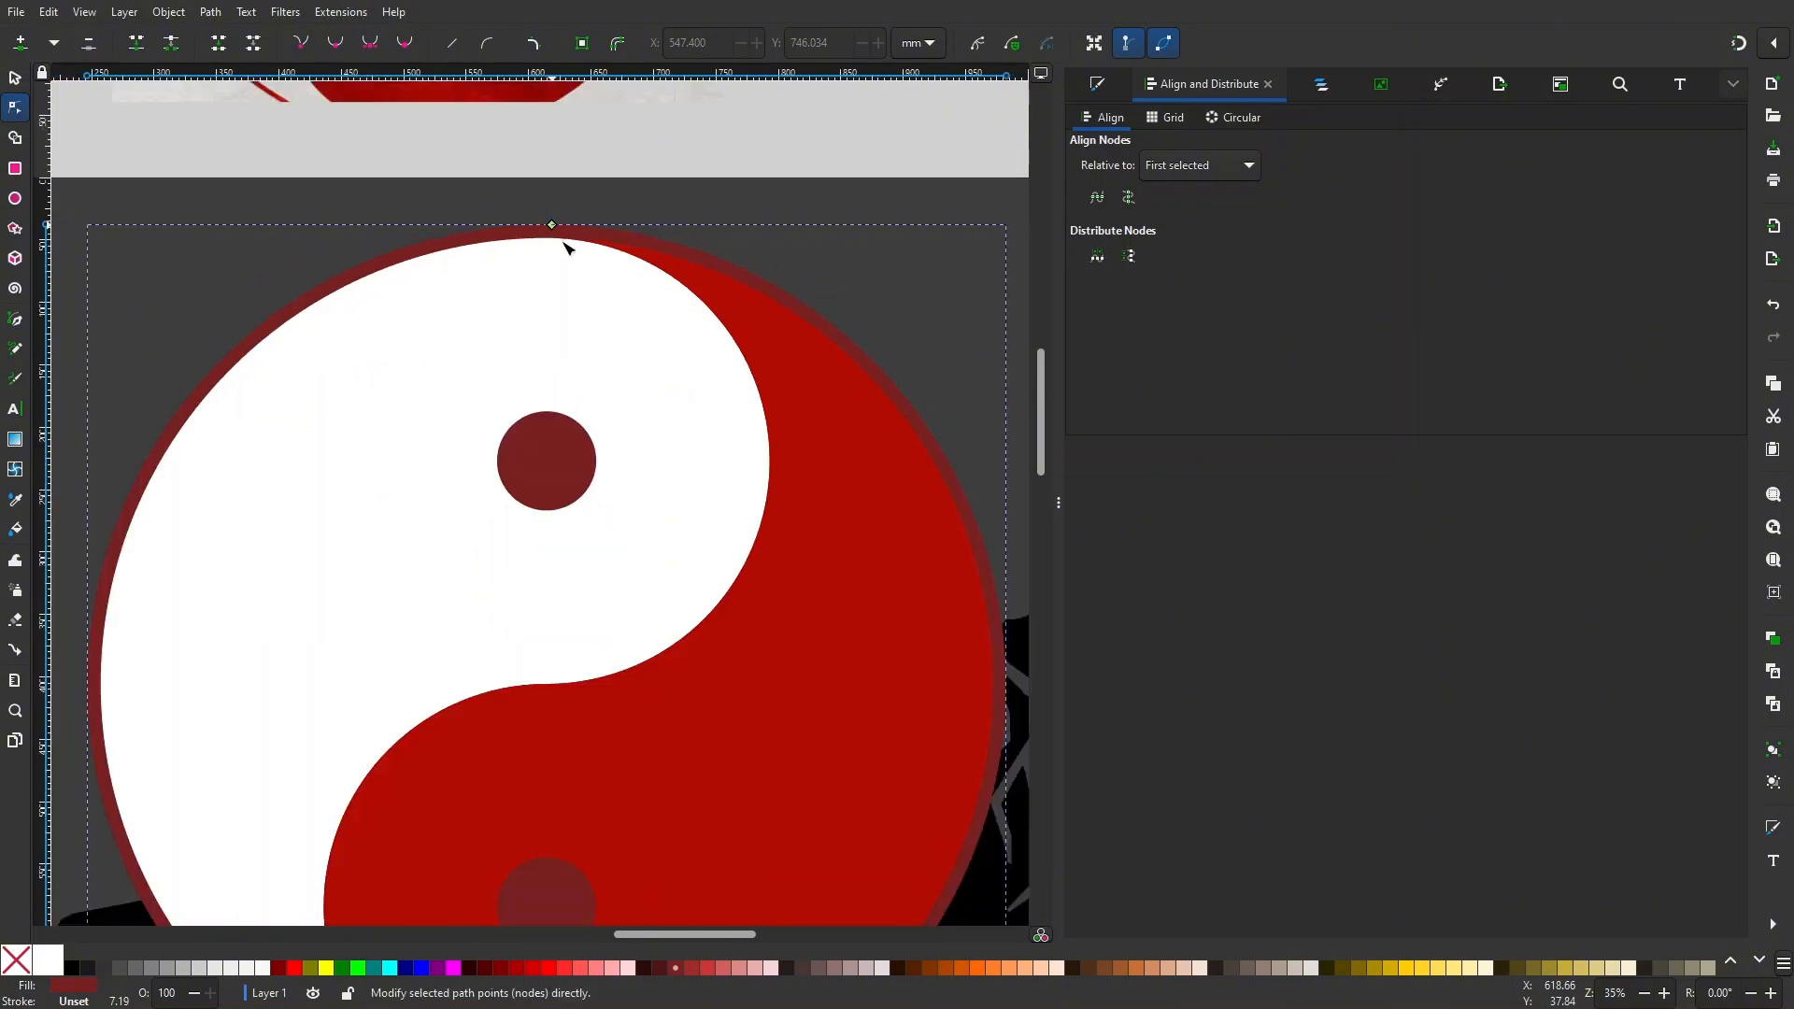
- Examine the thickness of the dark rim all around the yin-yang, from its lower edge to its upper edge
scroll(561, 257, "down", 3)
scroll(841, 355, "down", 2)
left_click_drag(893, 476, 914, 376)
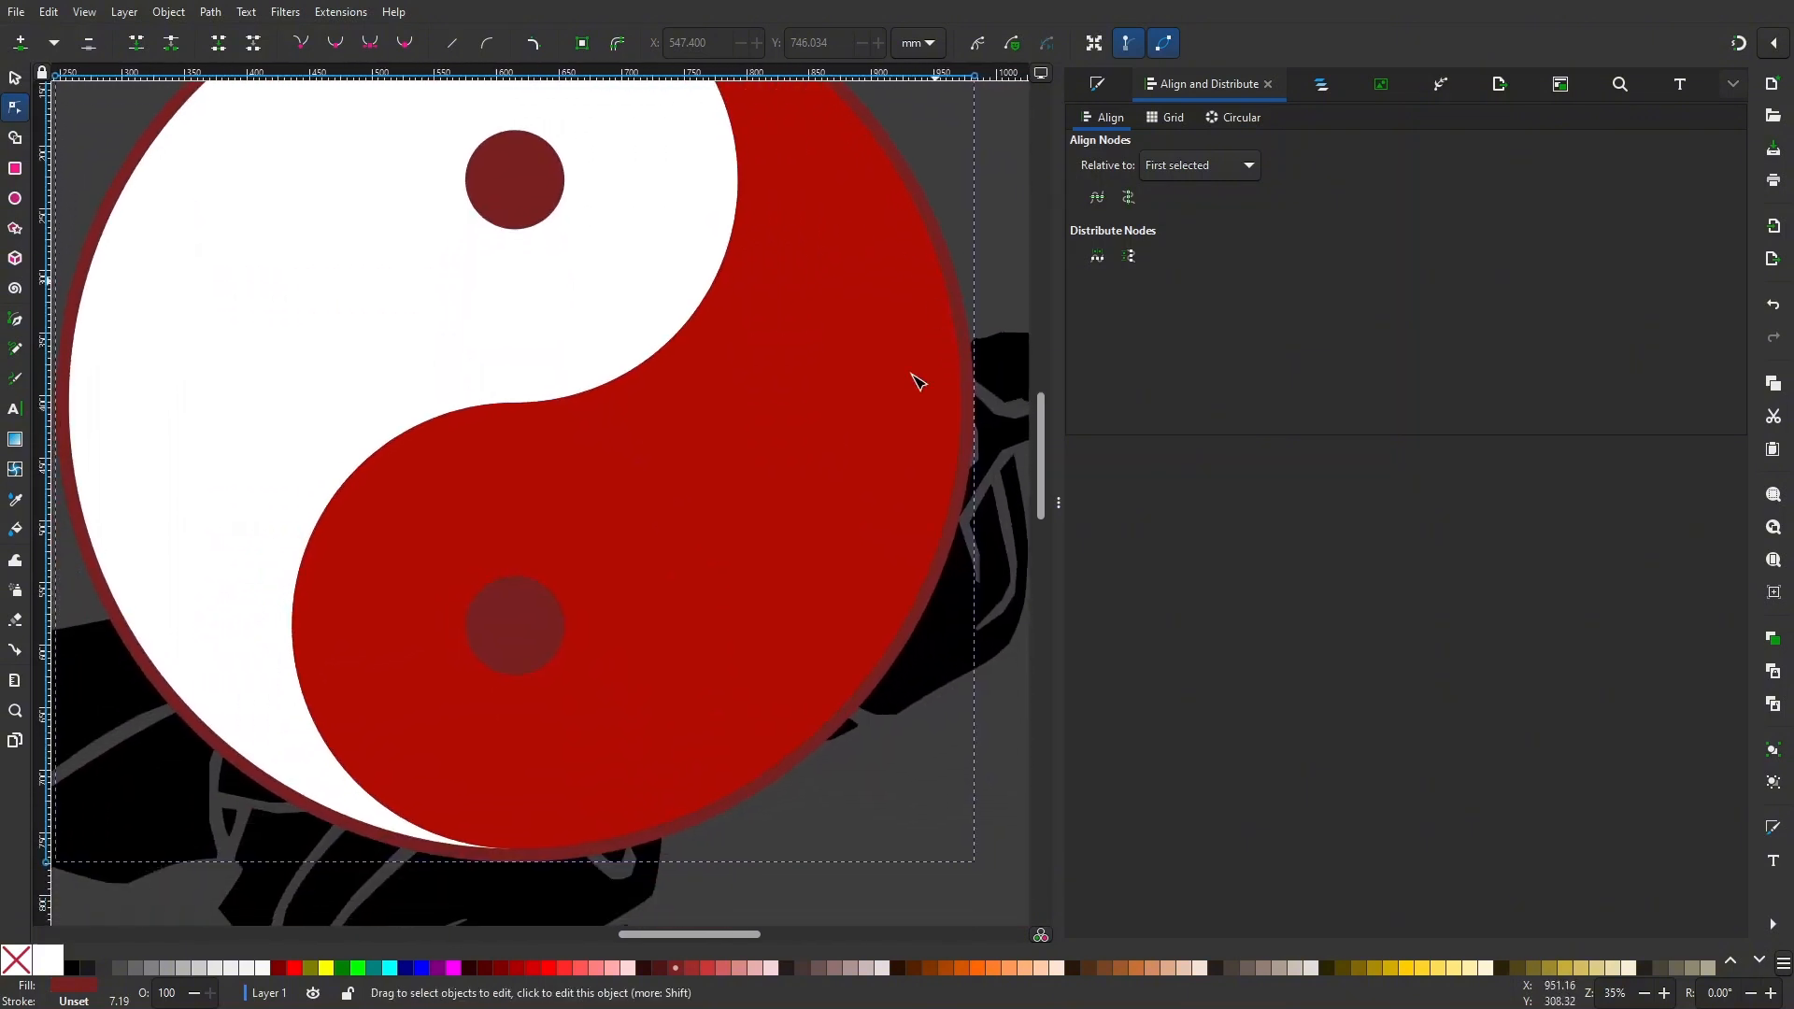
left_click_drag(317, 397, 452, 553)
left_click_drag(588, 149, 490, 229)
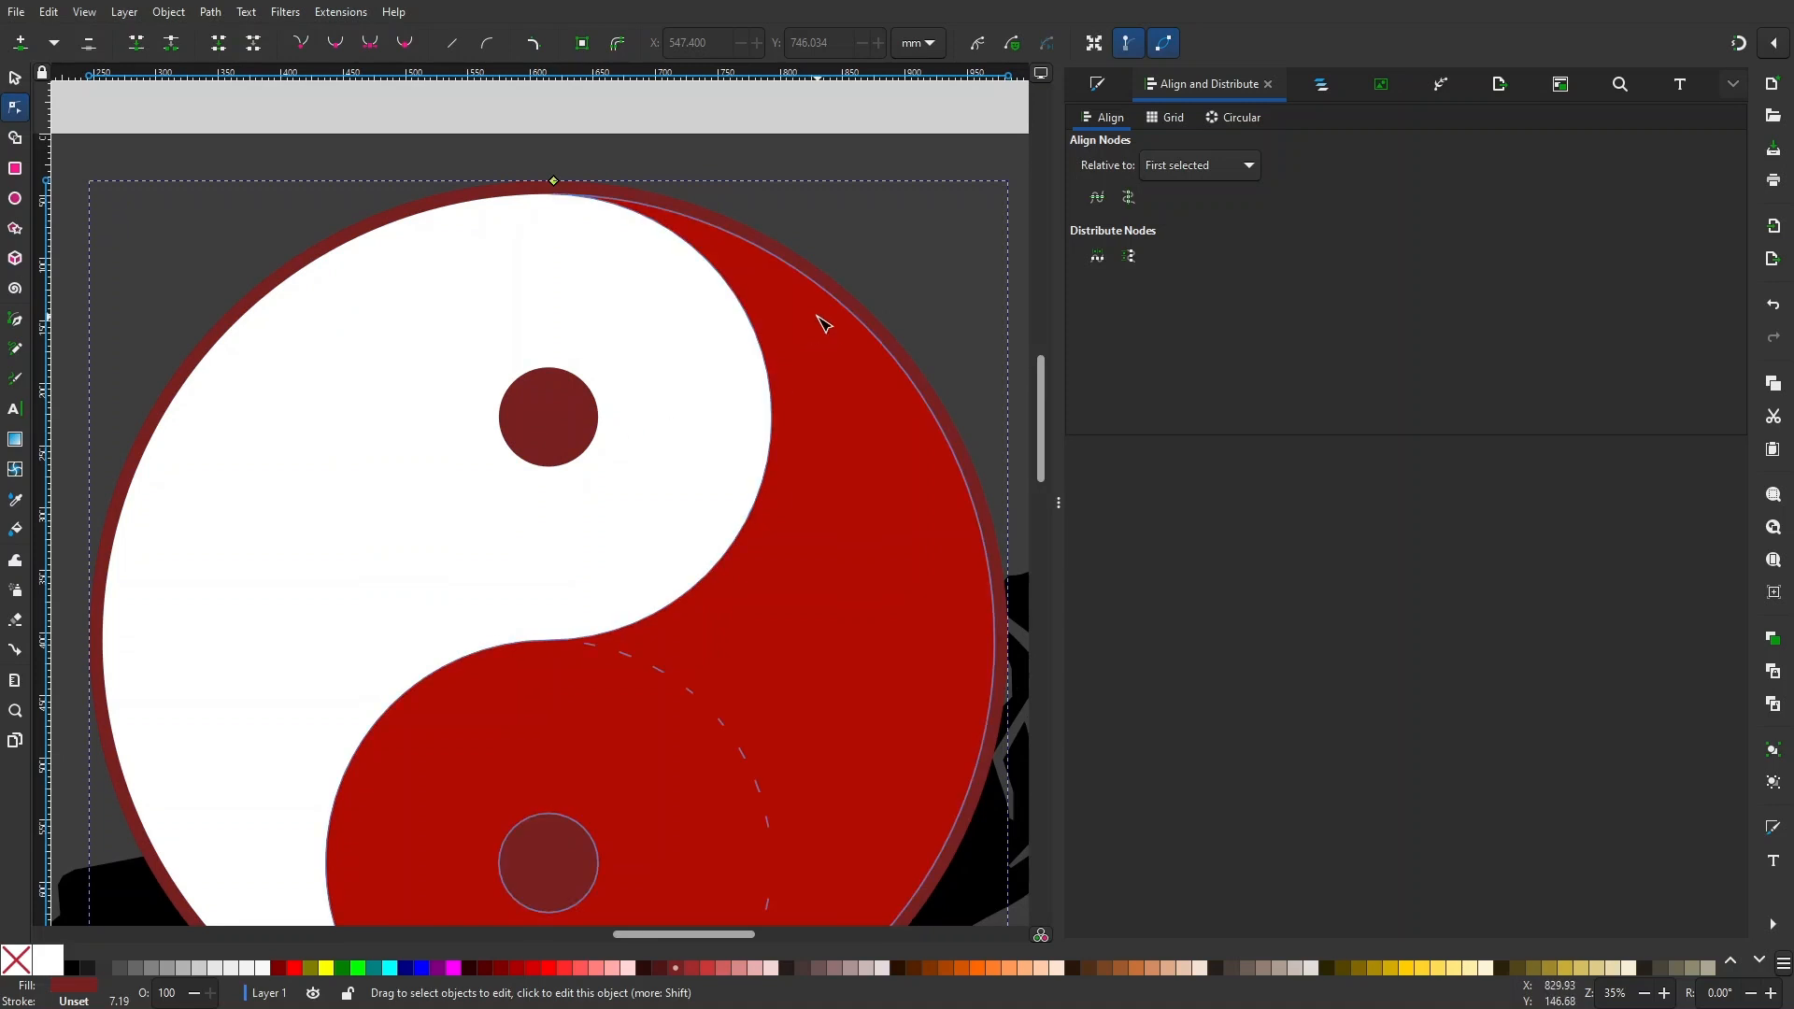
scroll(558, 191, "up", 2, "ctrl")
scroll(558, 192, "up", 1, "ctrl")
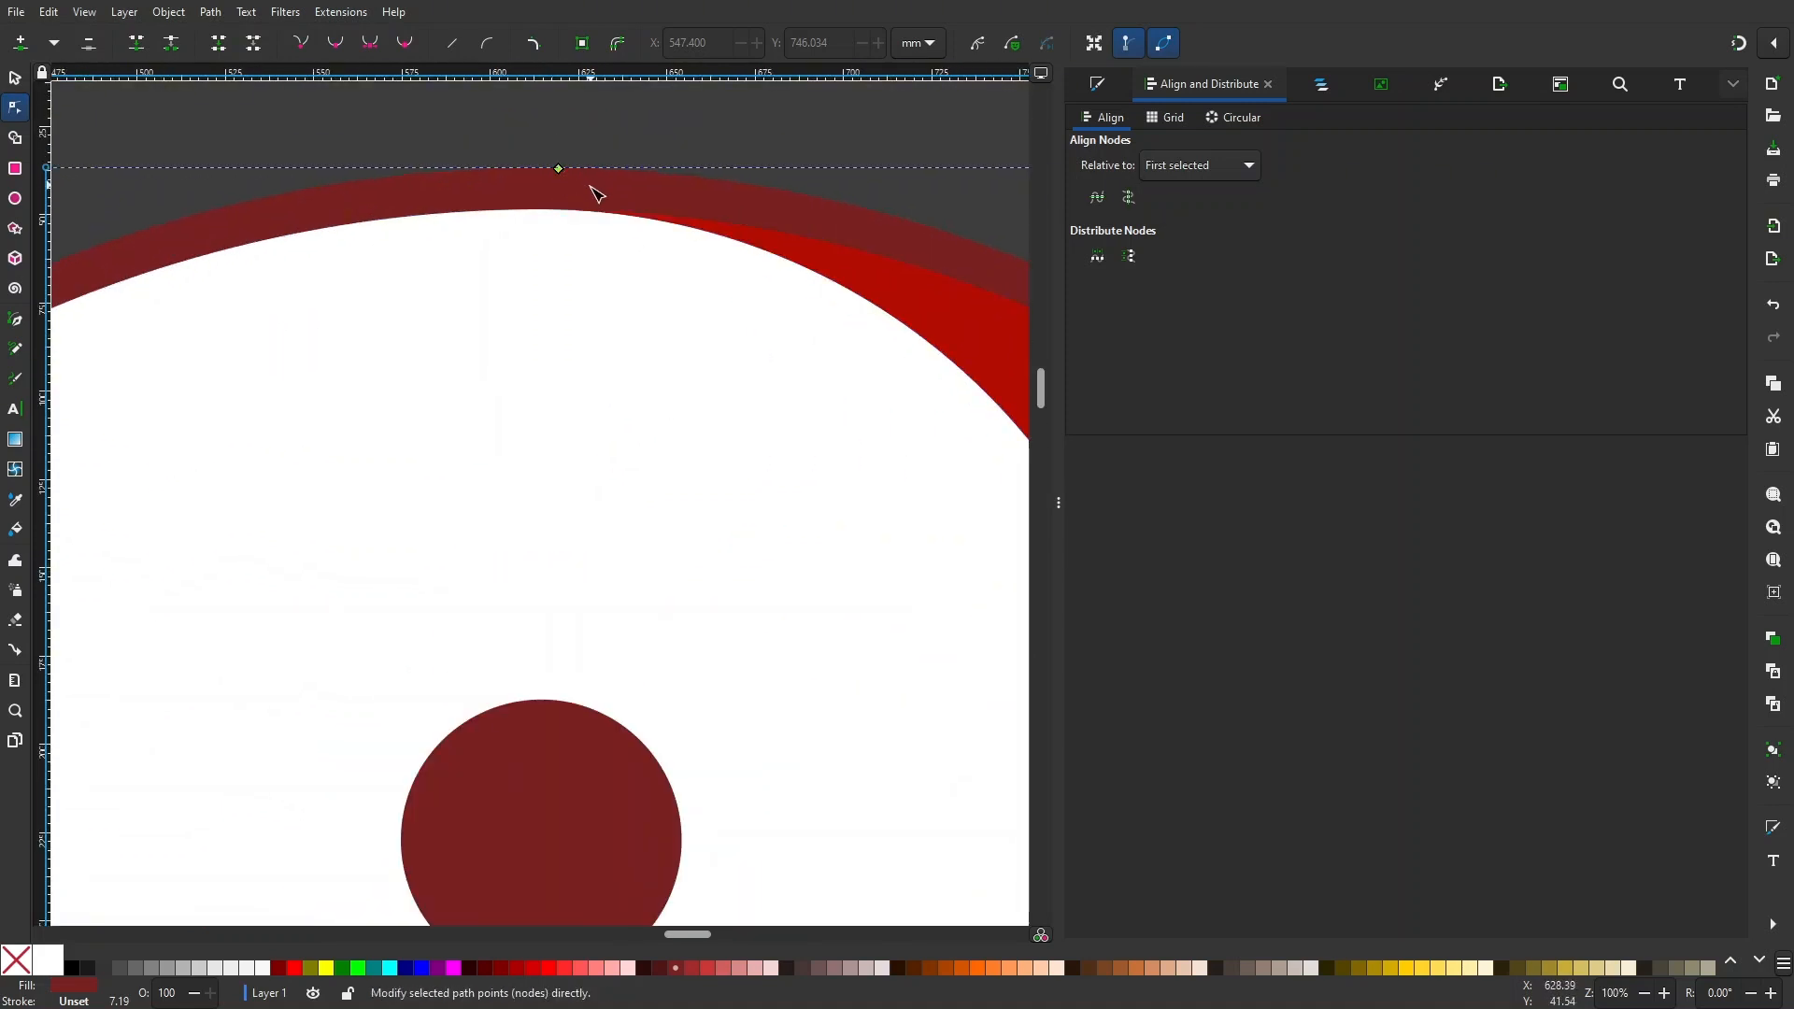
scroll(592, 196, "down", 4, "ctrl")
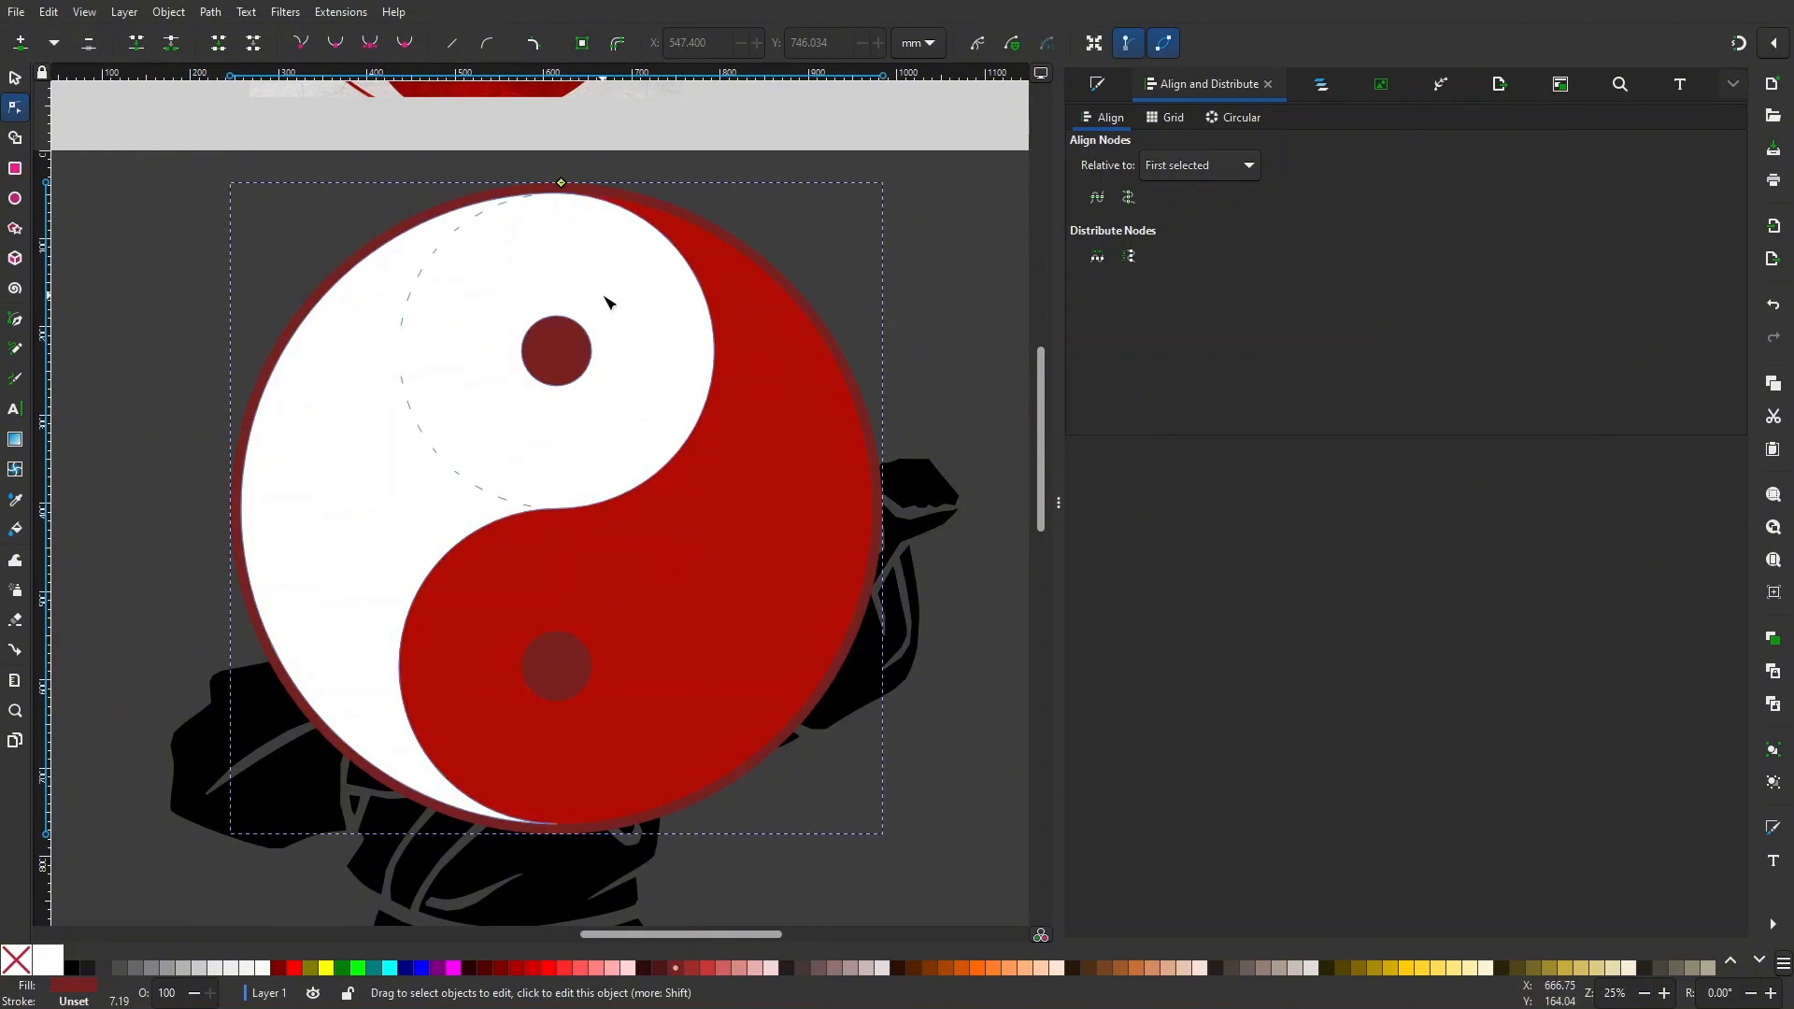
left_click_drag(836, 295, 807, 313)
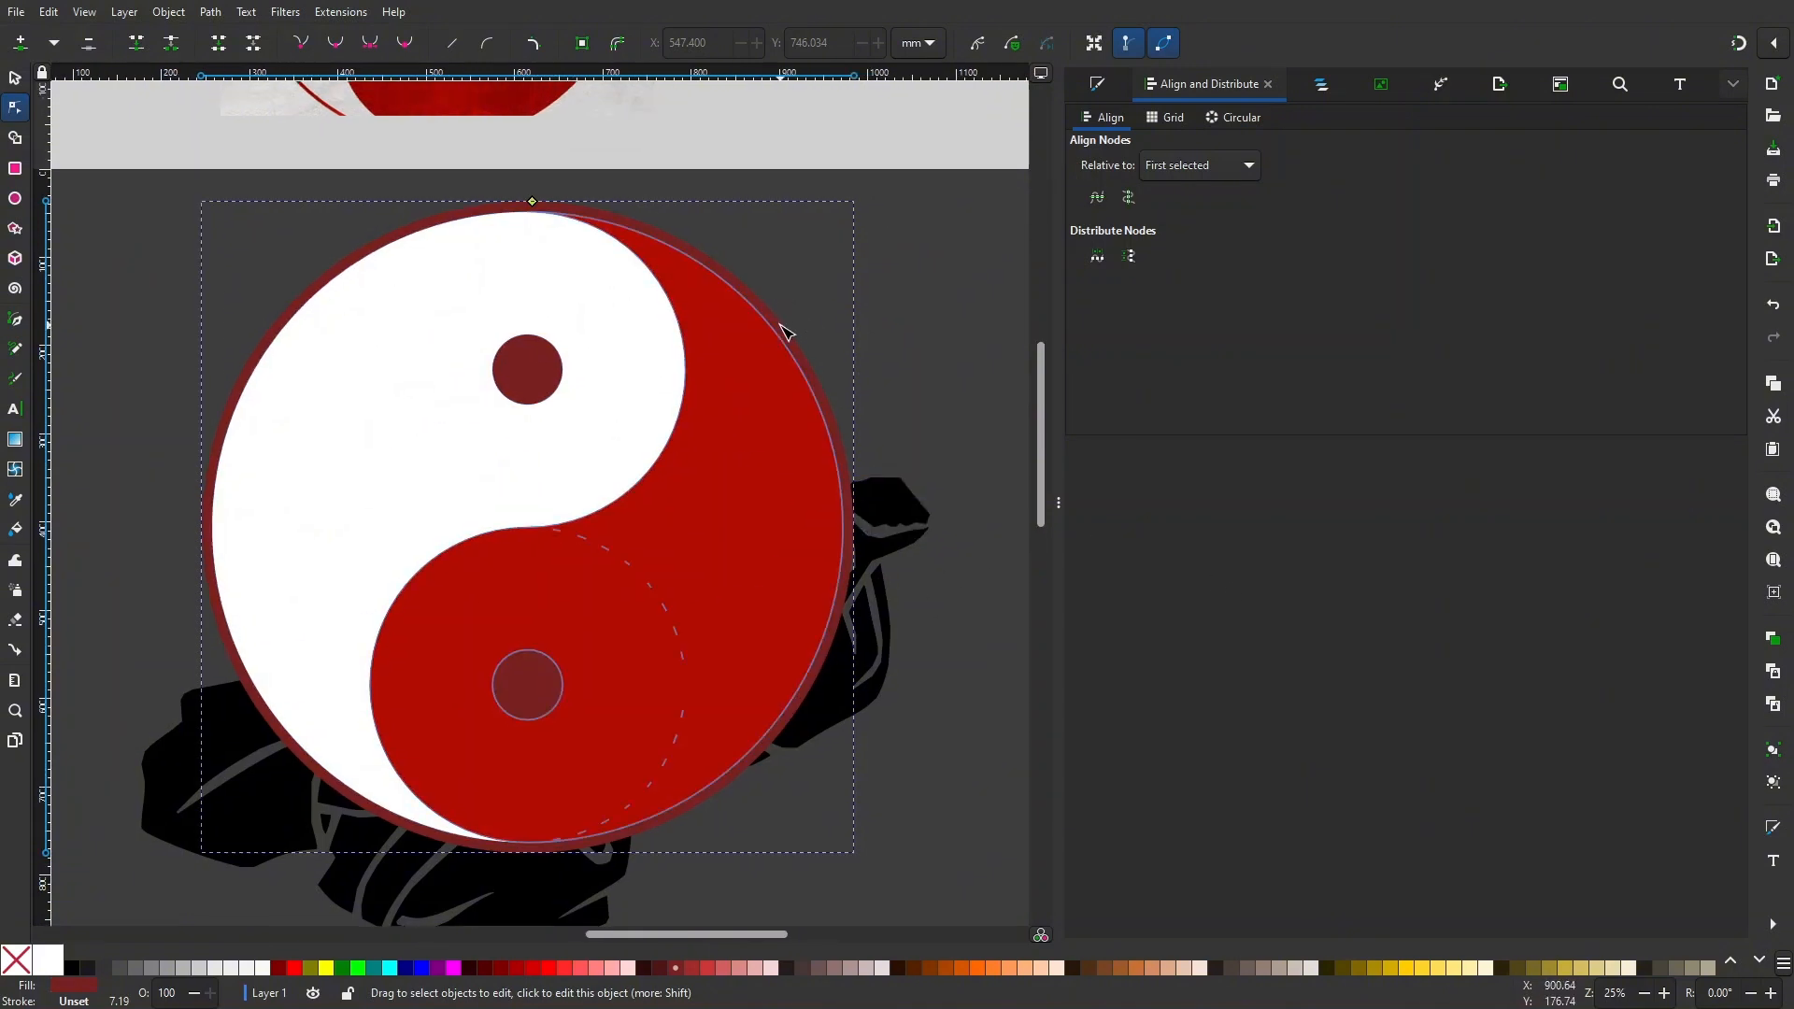
- Convert the offset rim disc into a regular path and deselect it
left_click(785, 331)
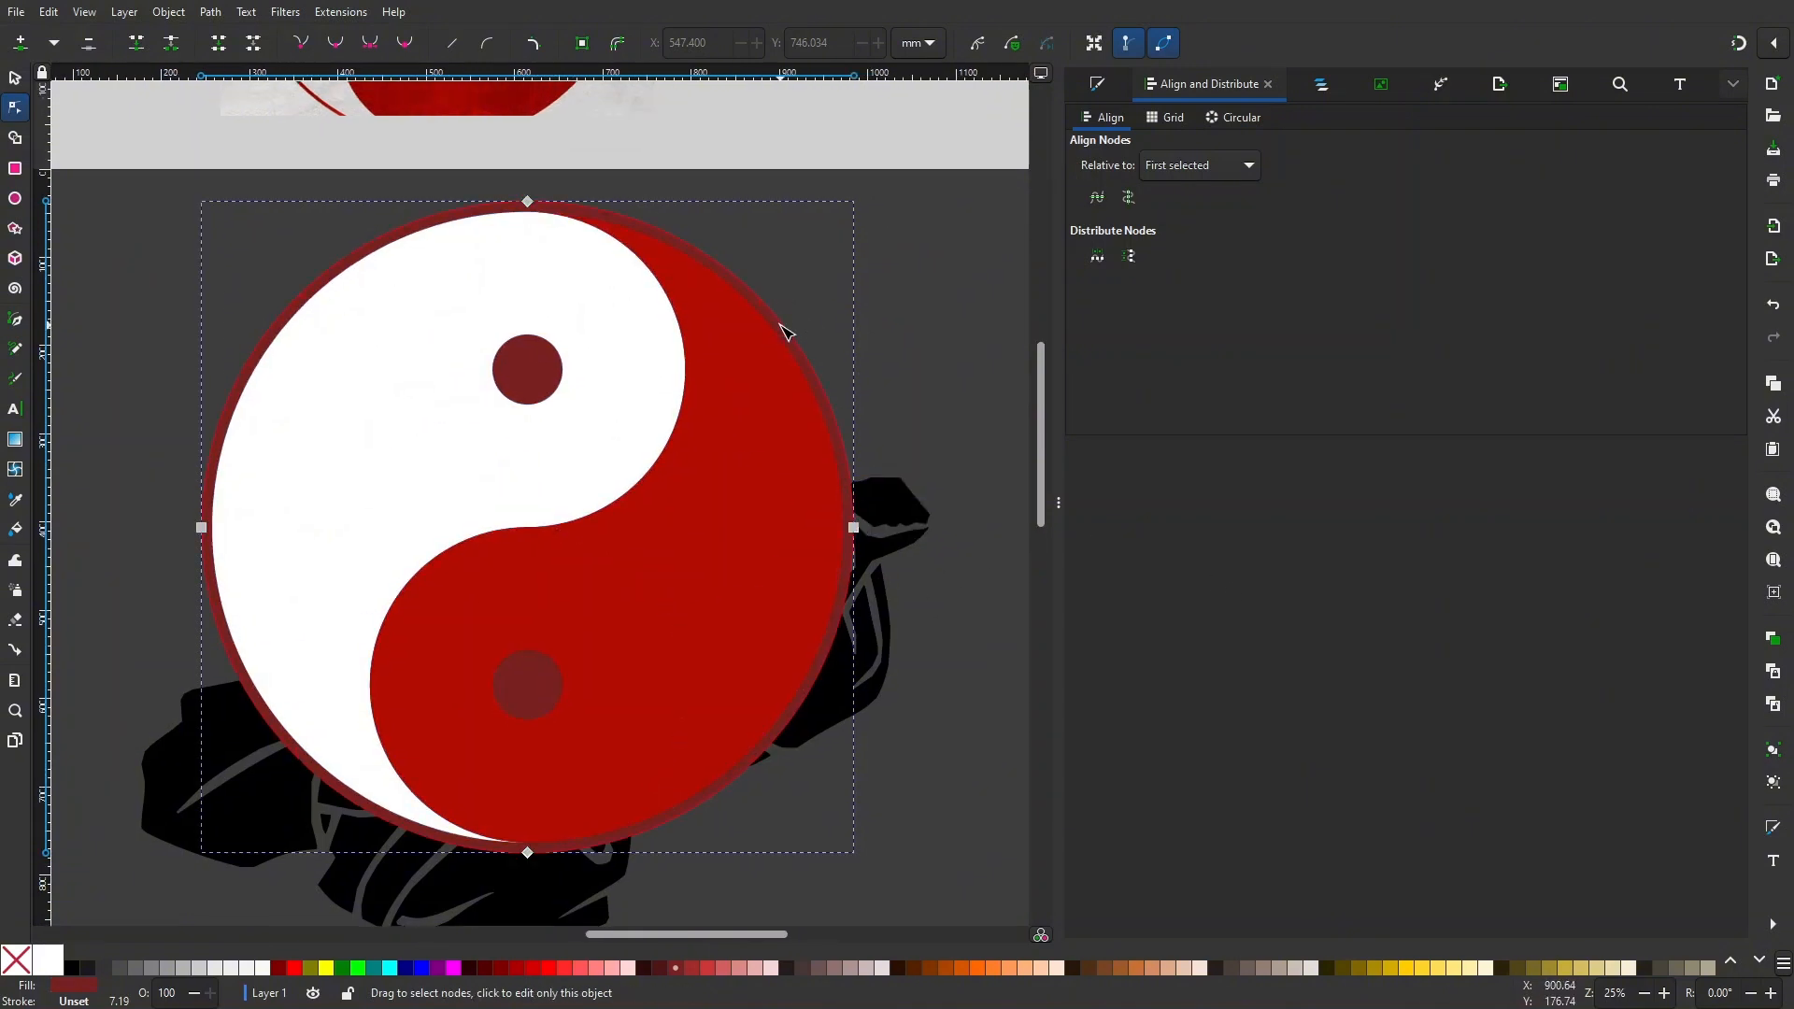
key("s")
left_click(718, 164)
left_click_drag(722, 165, 697, 249)
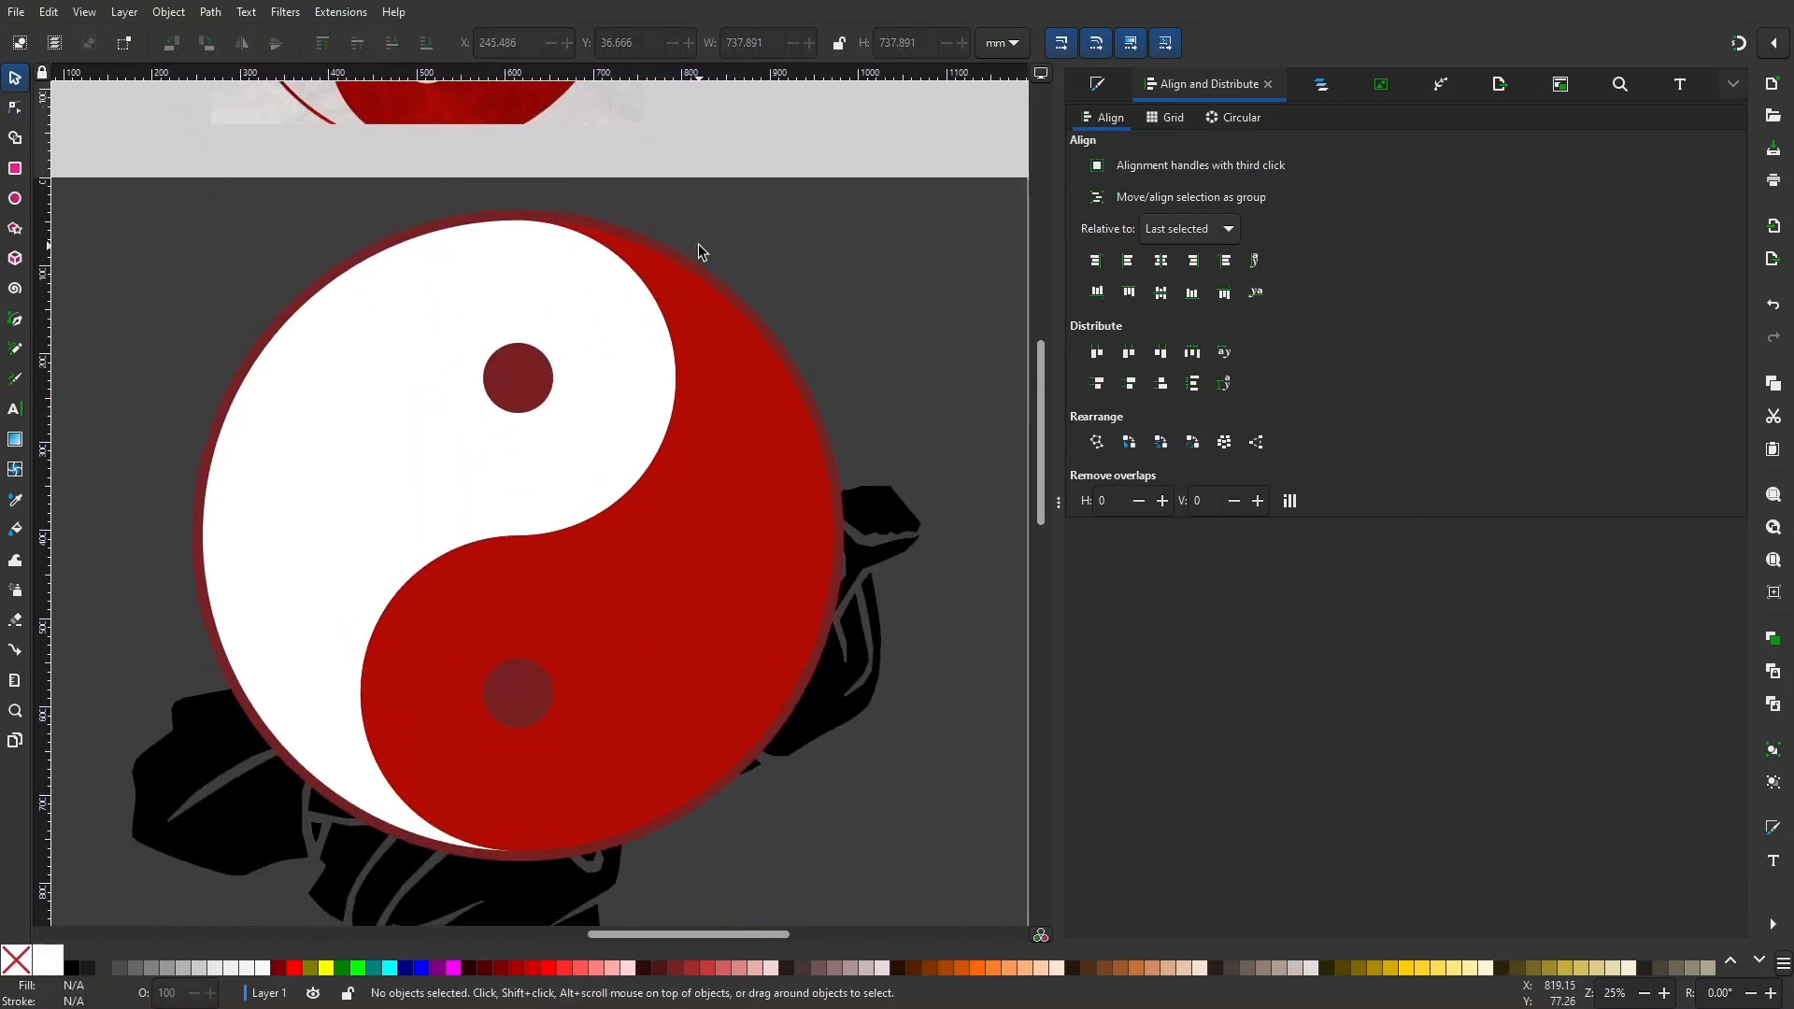
- Try the grouped yin-yang halves without any fill and undo that removal
left_click(418, 443)
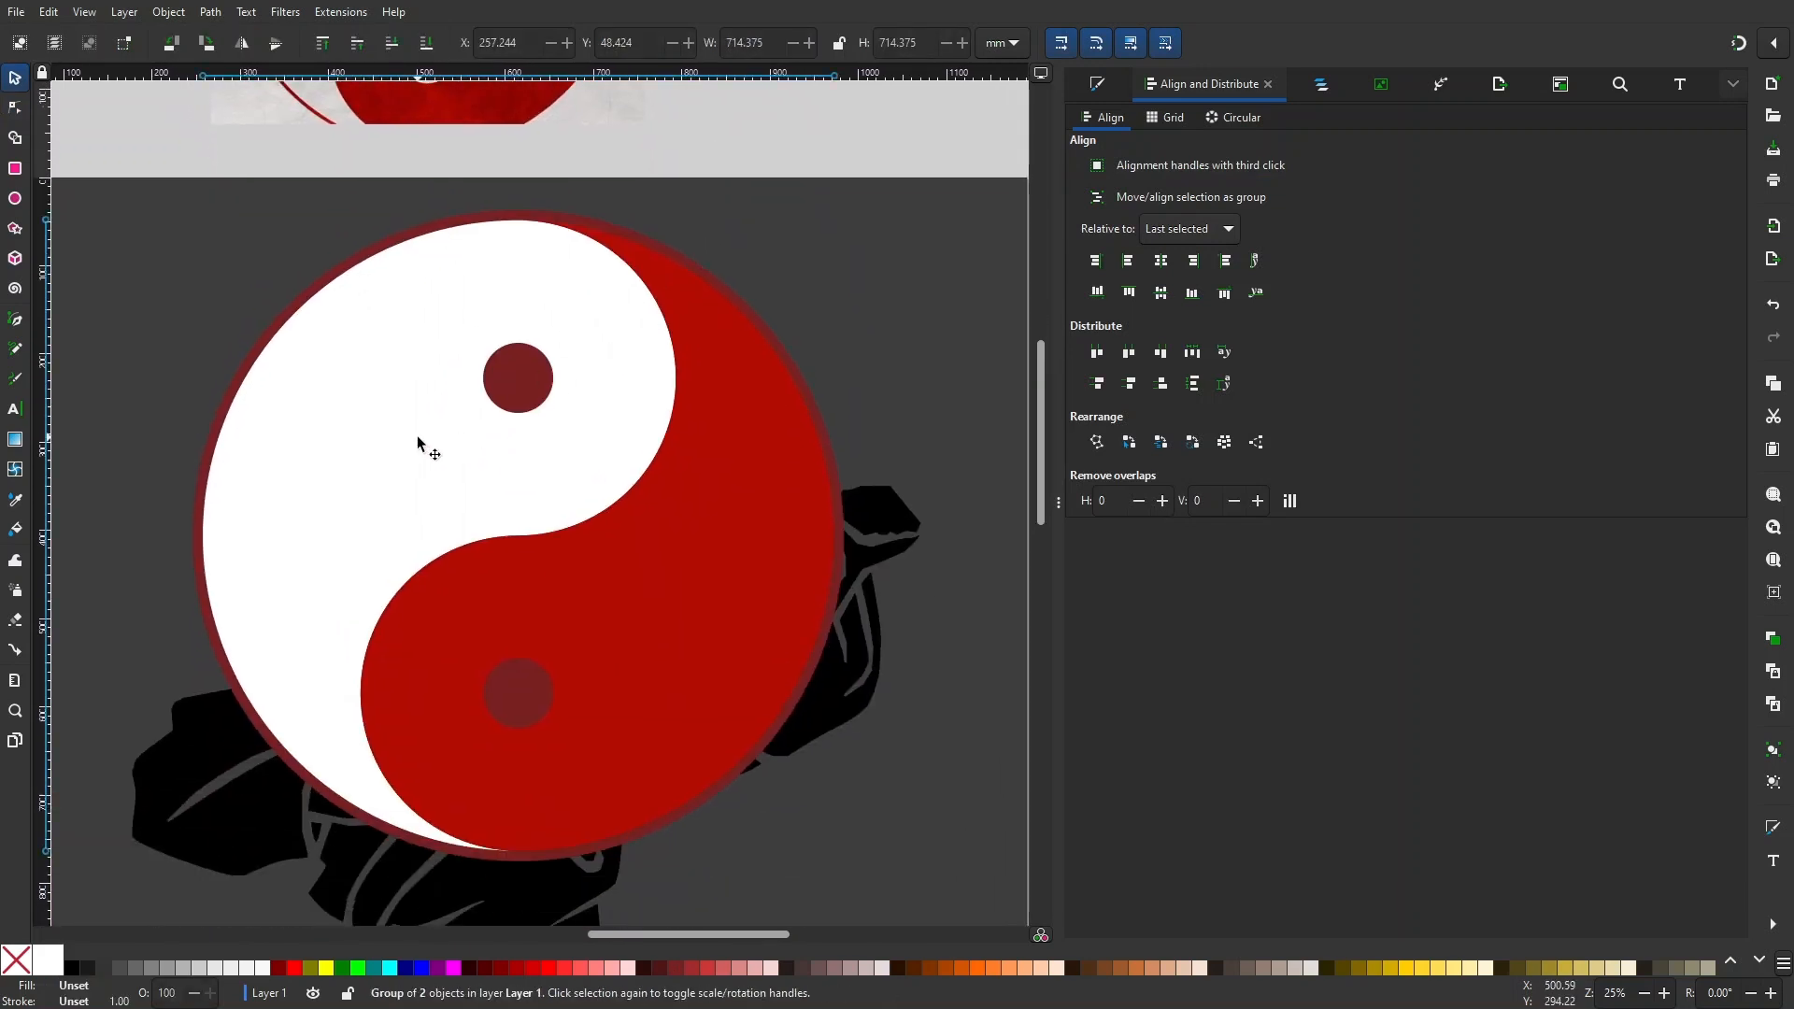
left_click(24, 972)
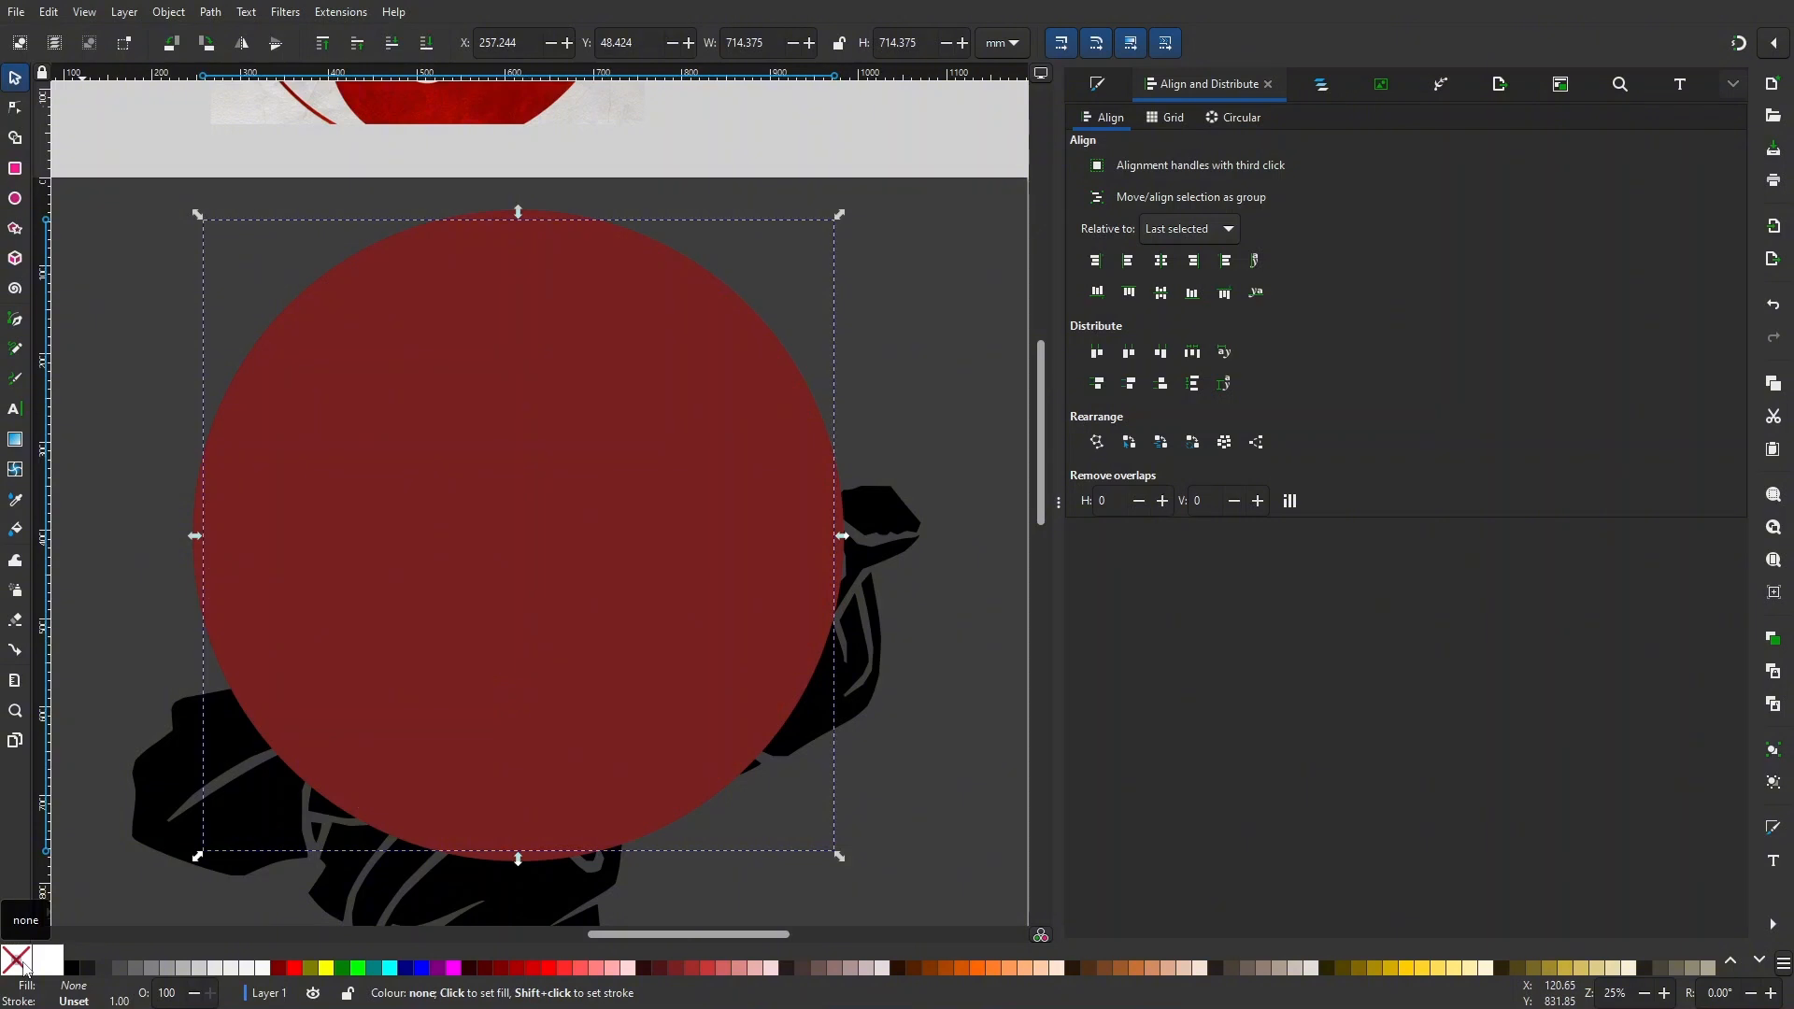
key("ctrl+z")
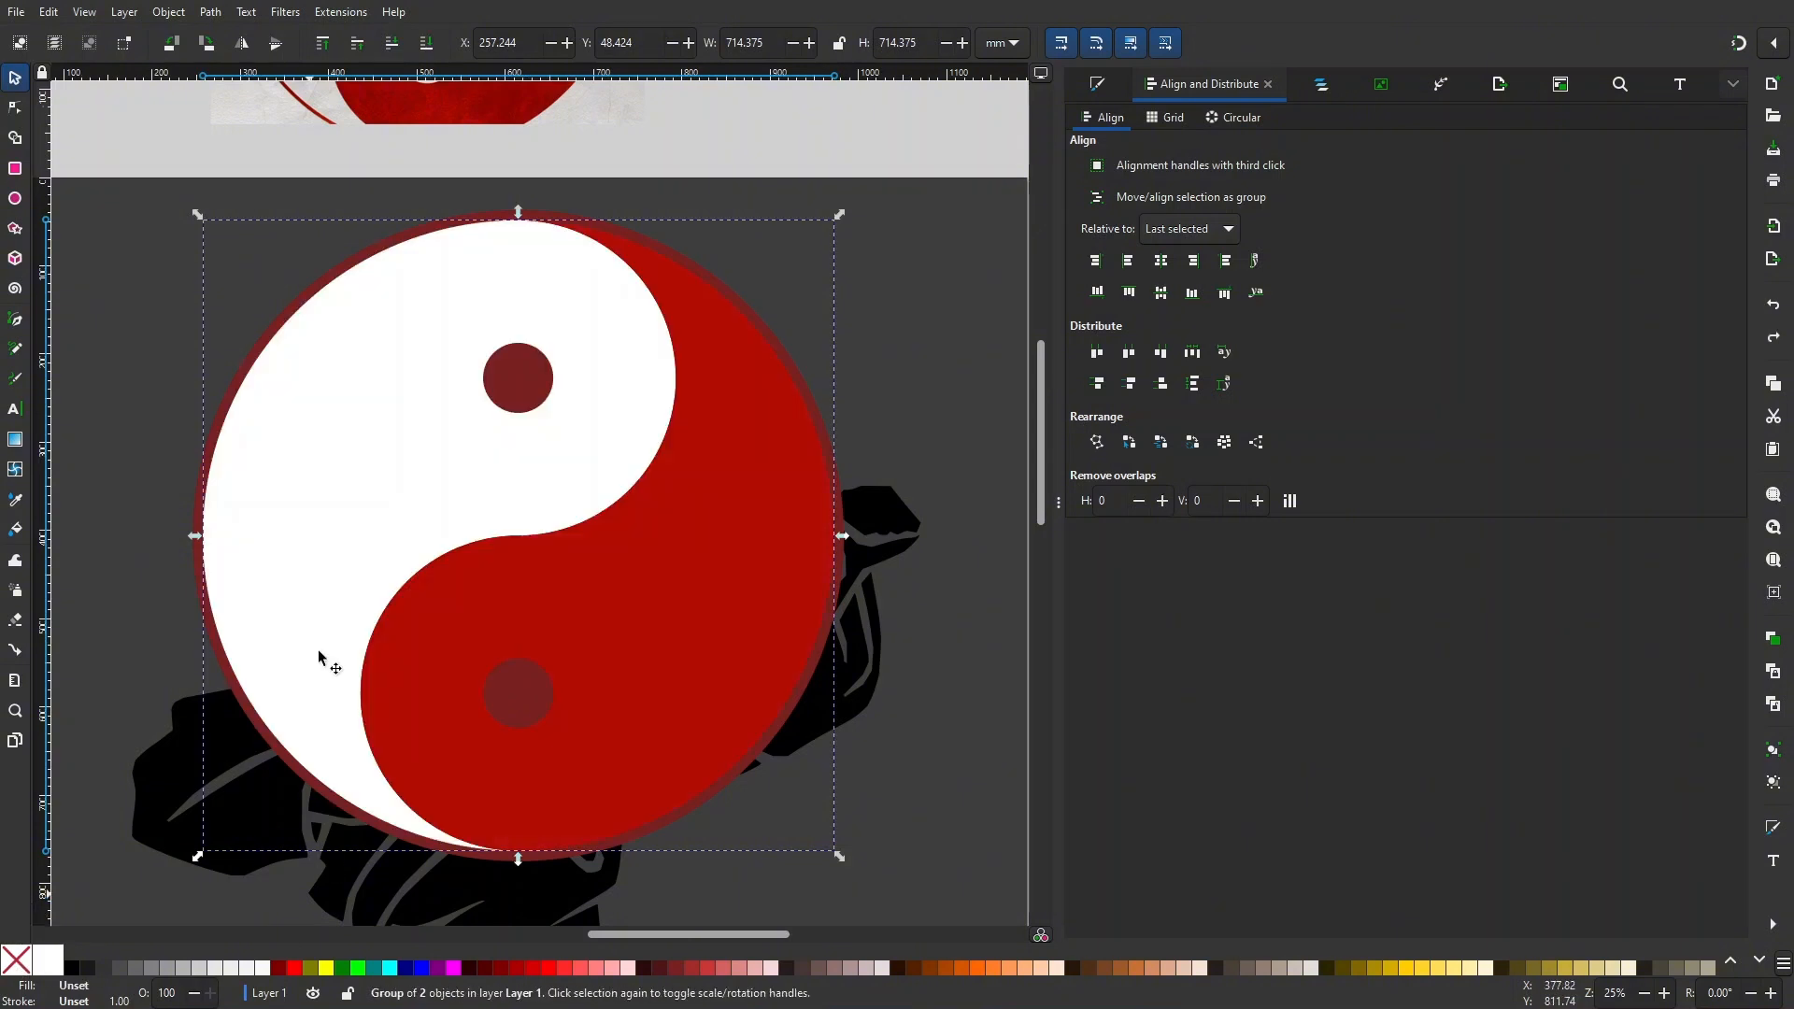
- Ungroup the two yin-yang halves and select the white half on its own
left_click_drag(453, 394, 329, 406)
key("ctrl+z")
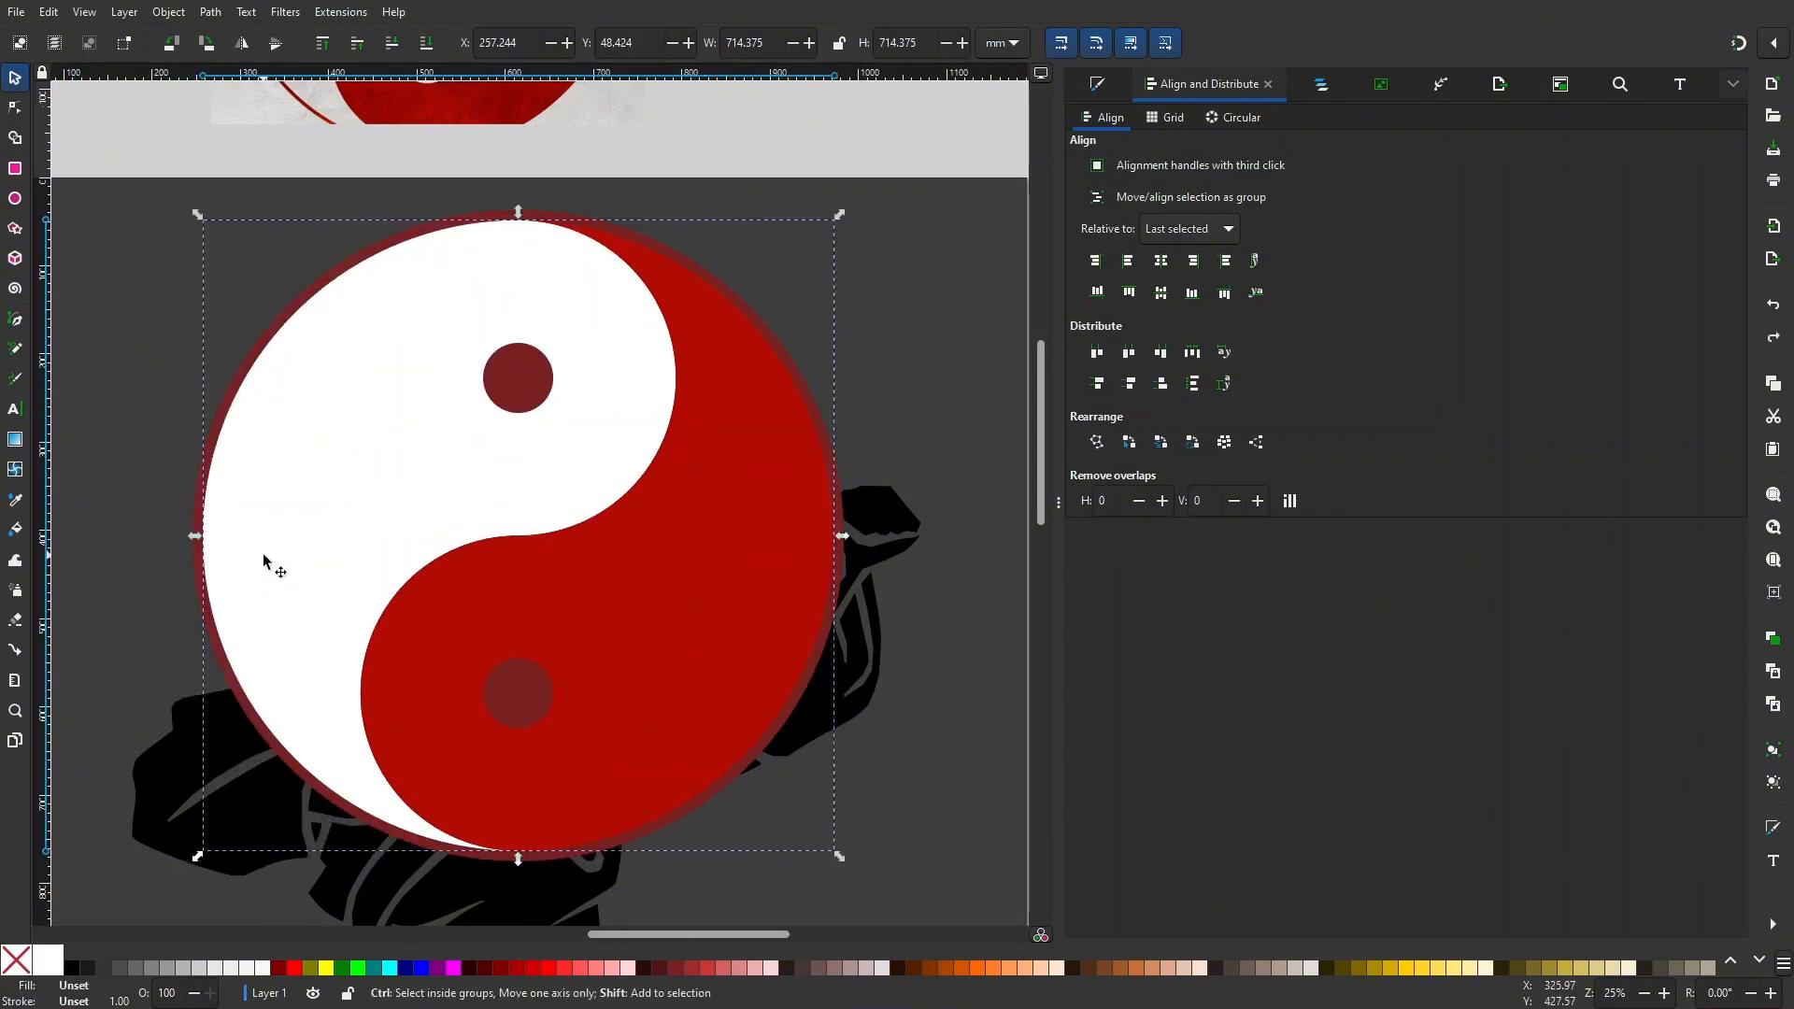
left_click(148, 248)
left_click(440, 539)
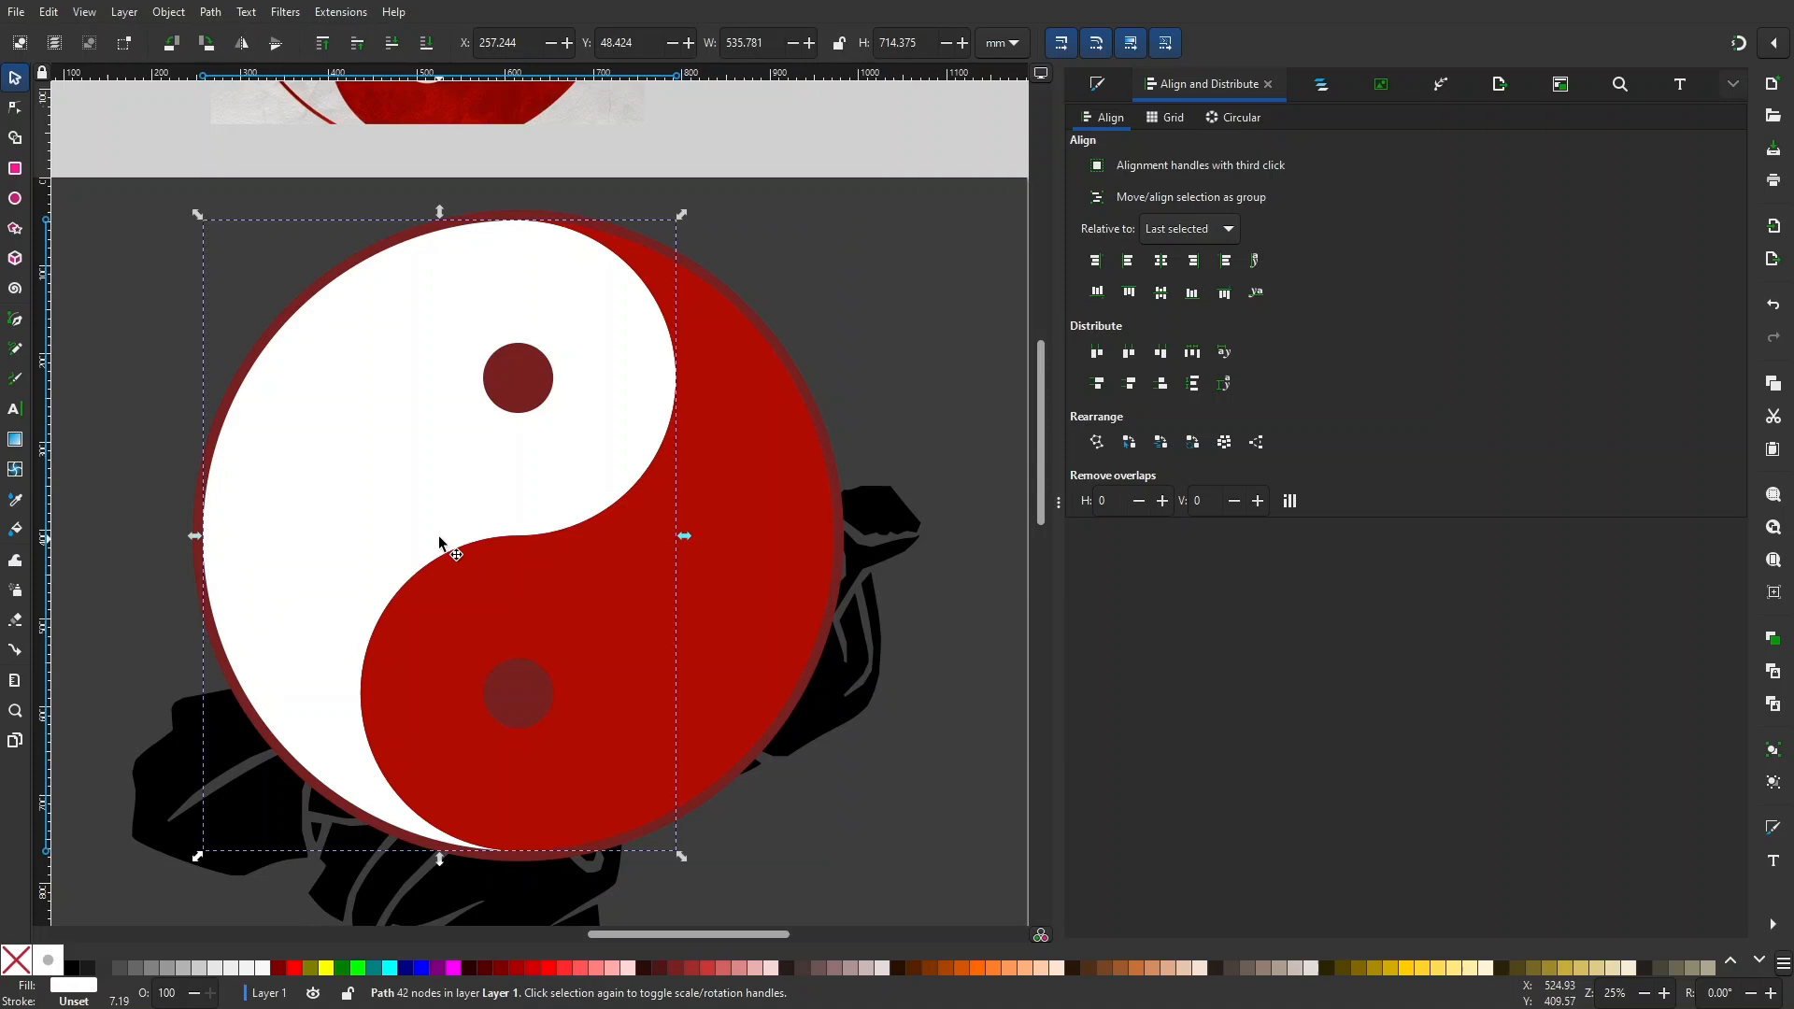
- Try the white half without a fill, restoring the white fill to finish
left_click(14, 965)
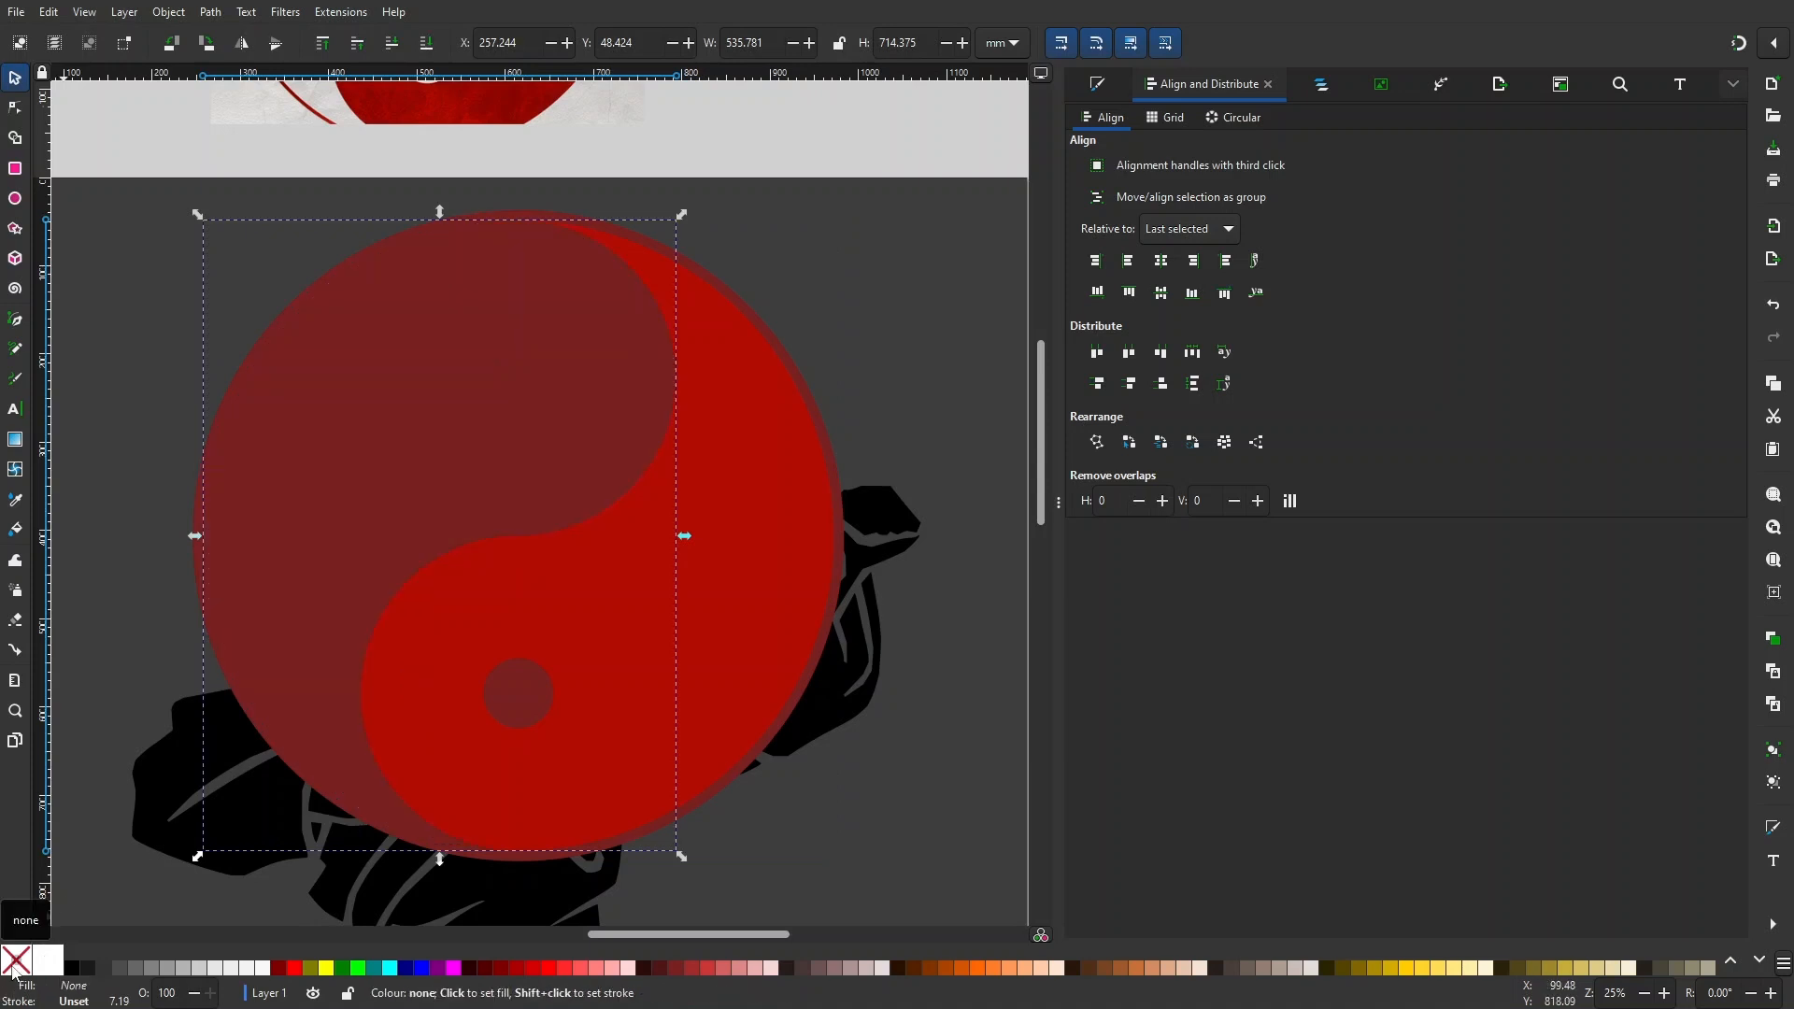
left_click(48, 962)
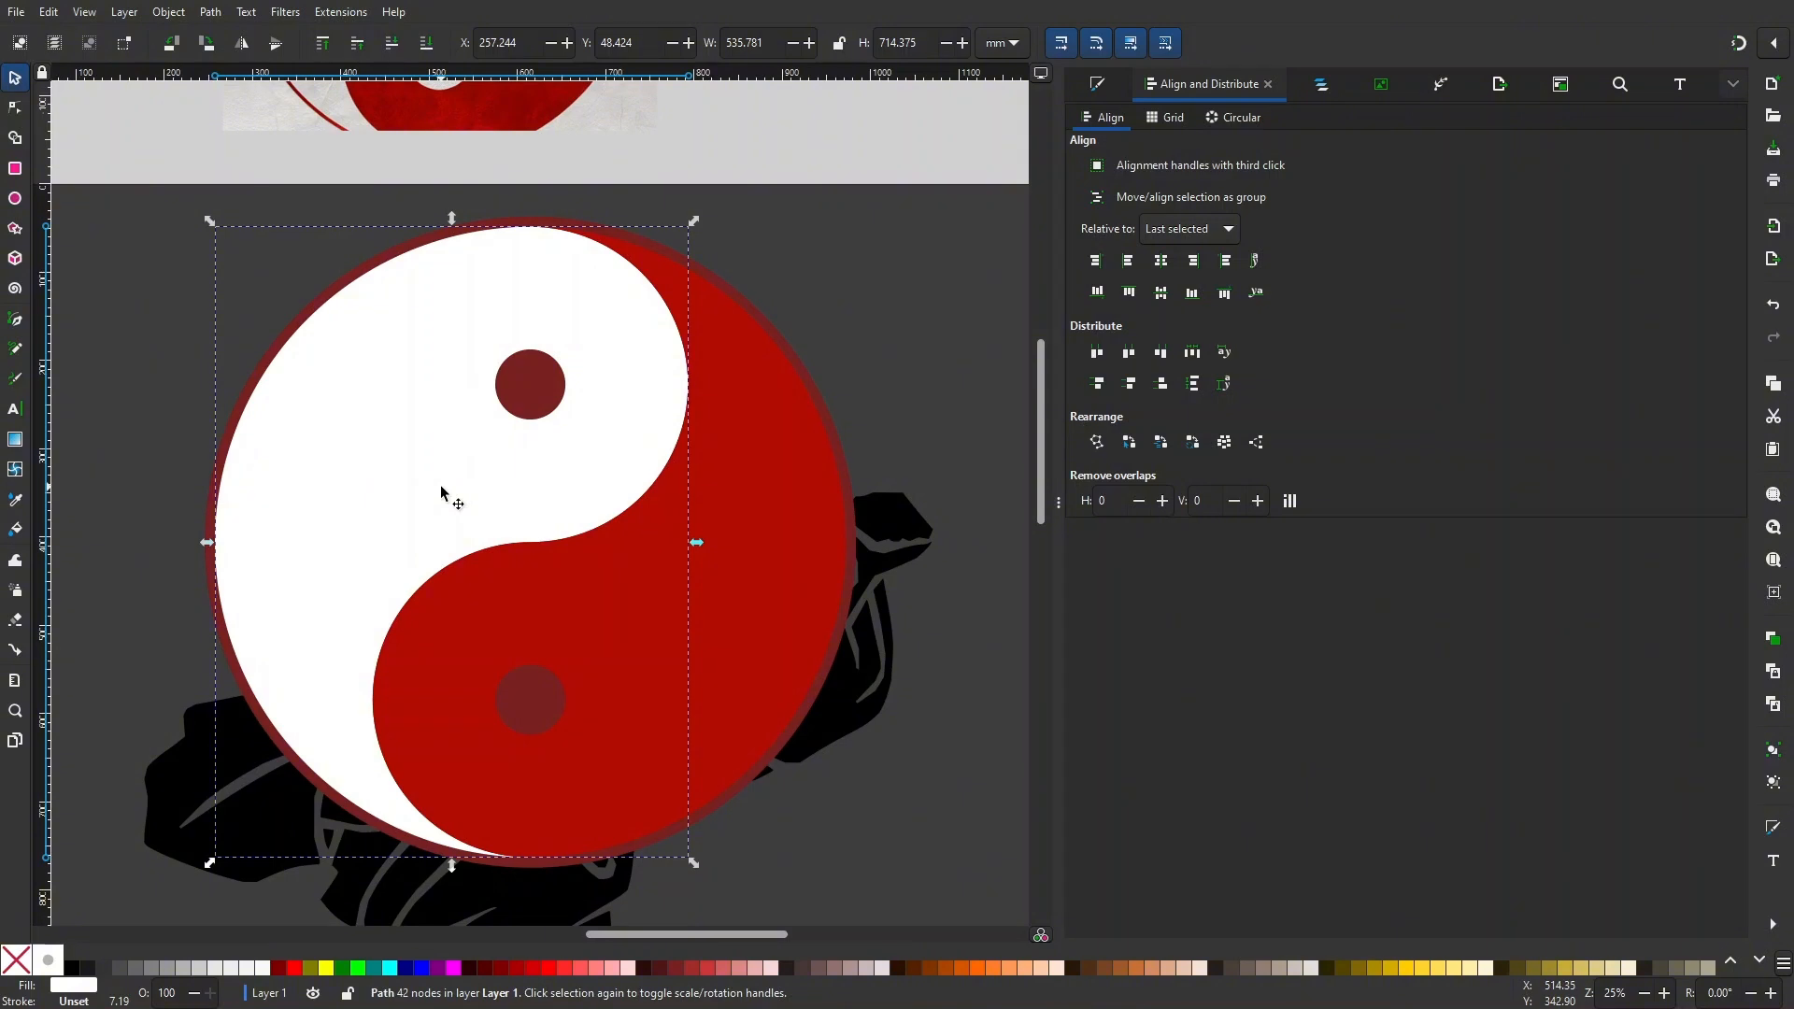
left_click(854, 516, "shift")
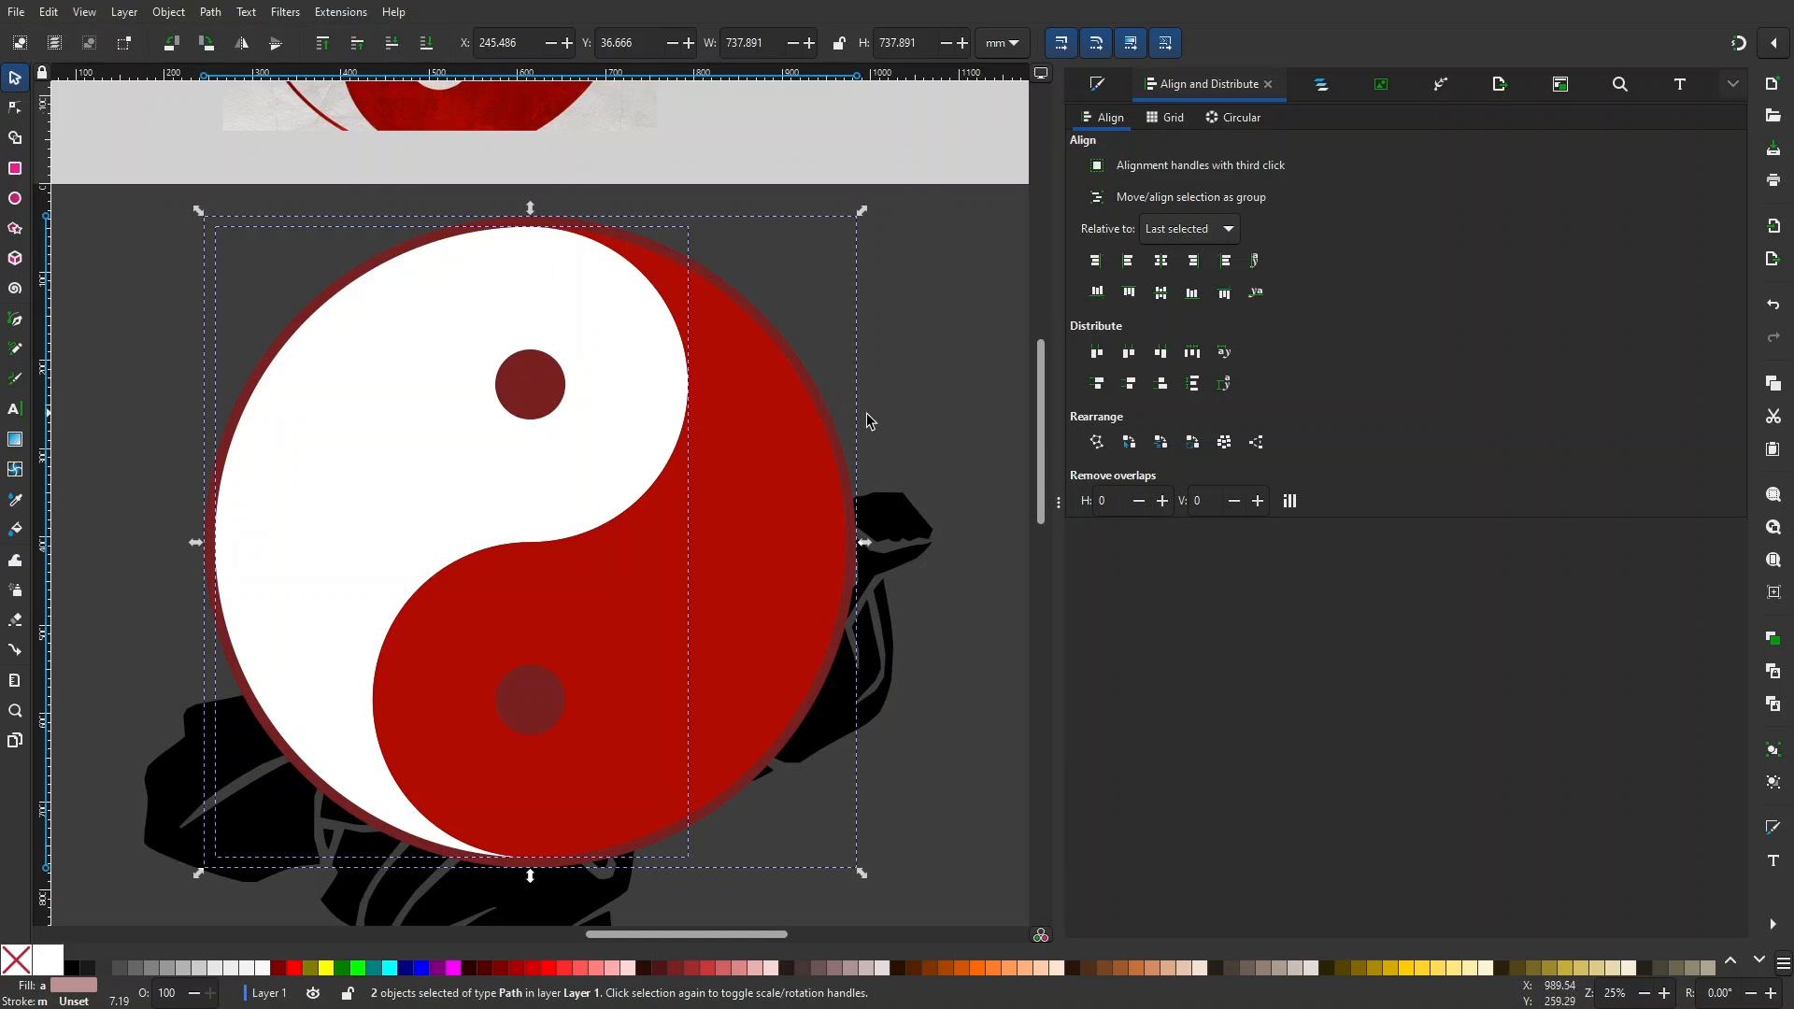
left_click(789, 156)
left_click(439, 456)
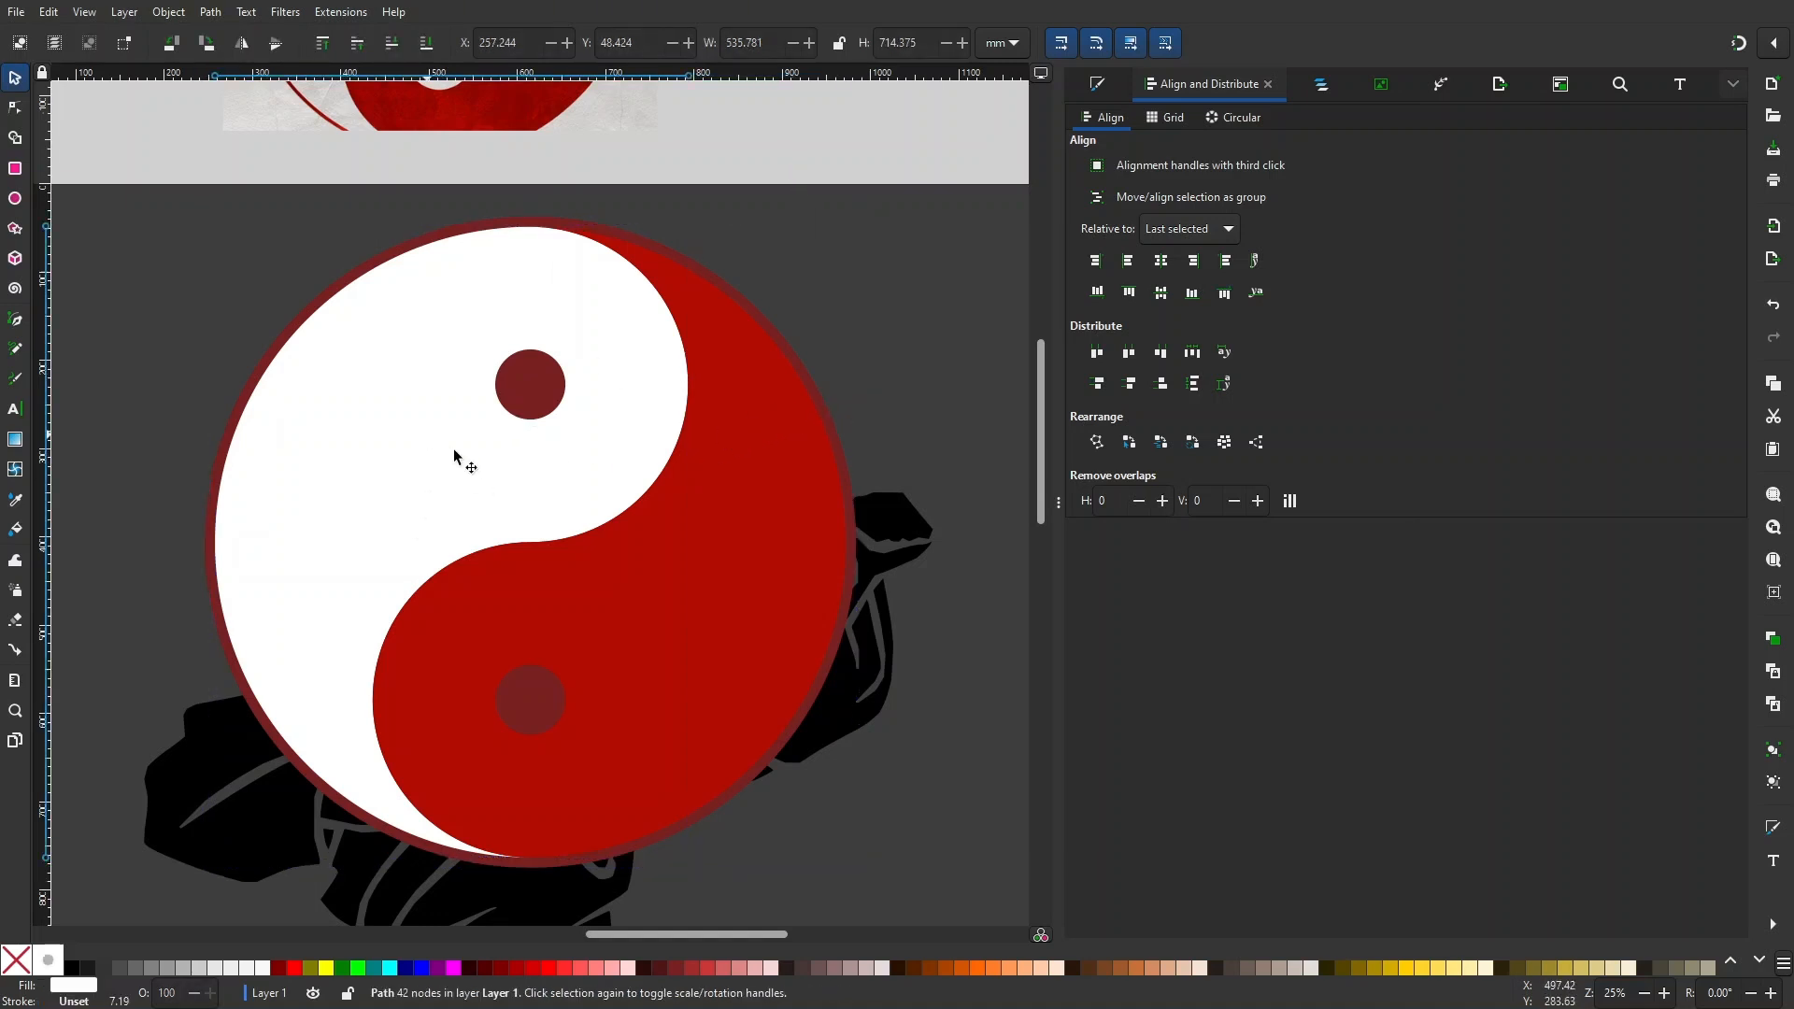
left_click(815, 522, "shift")
left_click(845, 159)
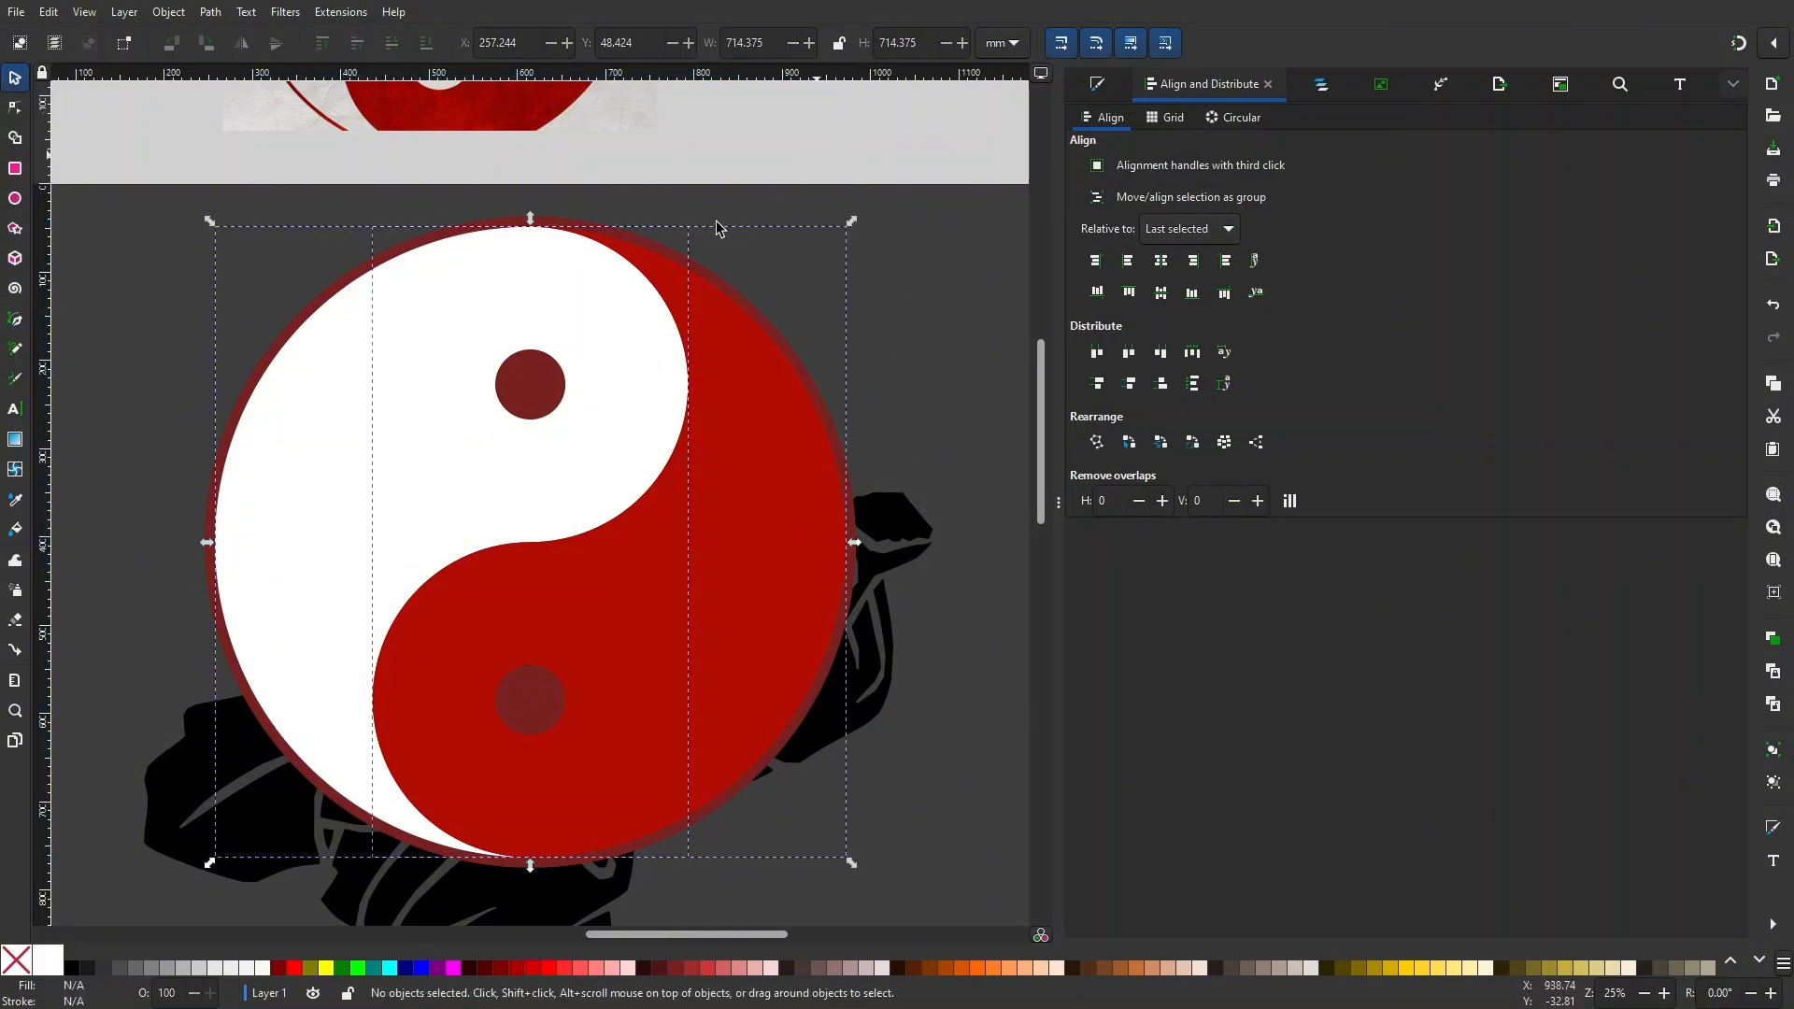
- Subtract the white half from the dark red circle behind it using the Difference path operation
left_click(550, 279)
scroll(555, 228, "up", 3)
left_click(531, 209, "shift")
scroll(545, 222, "down", 1)
scroll(553, 234, "down", 2)
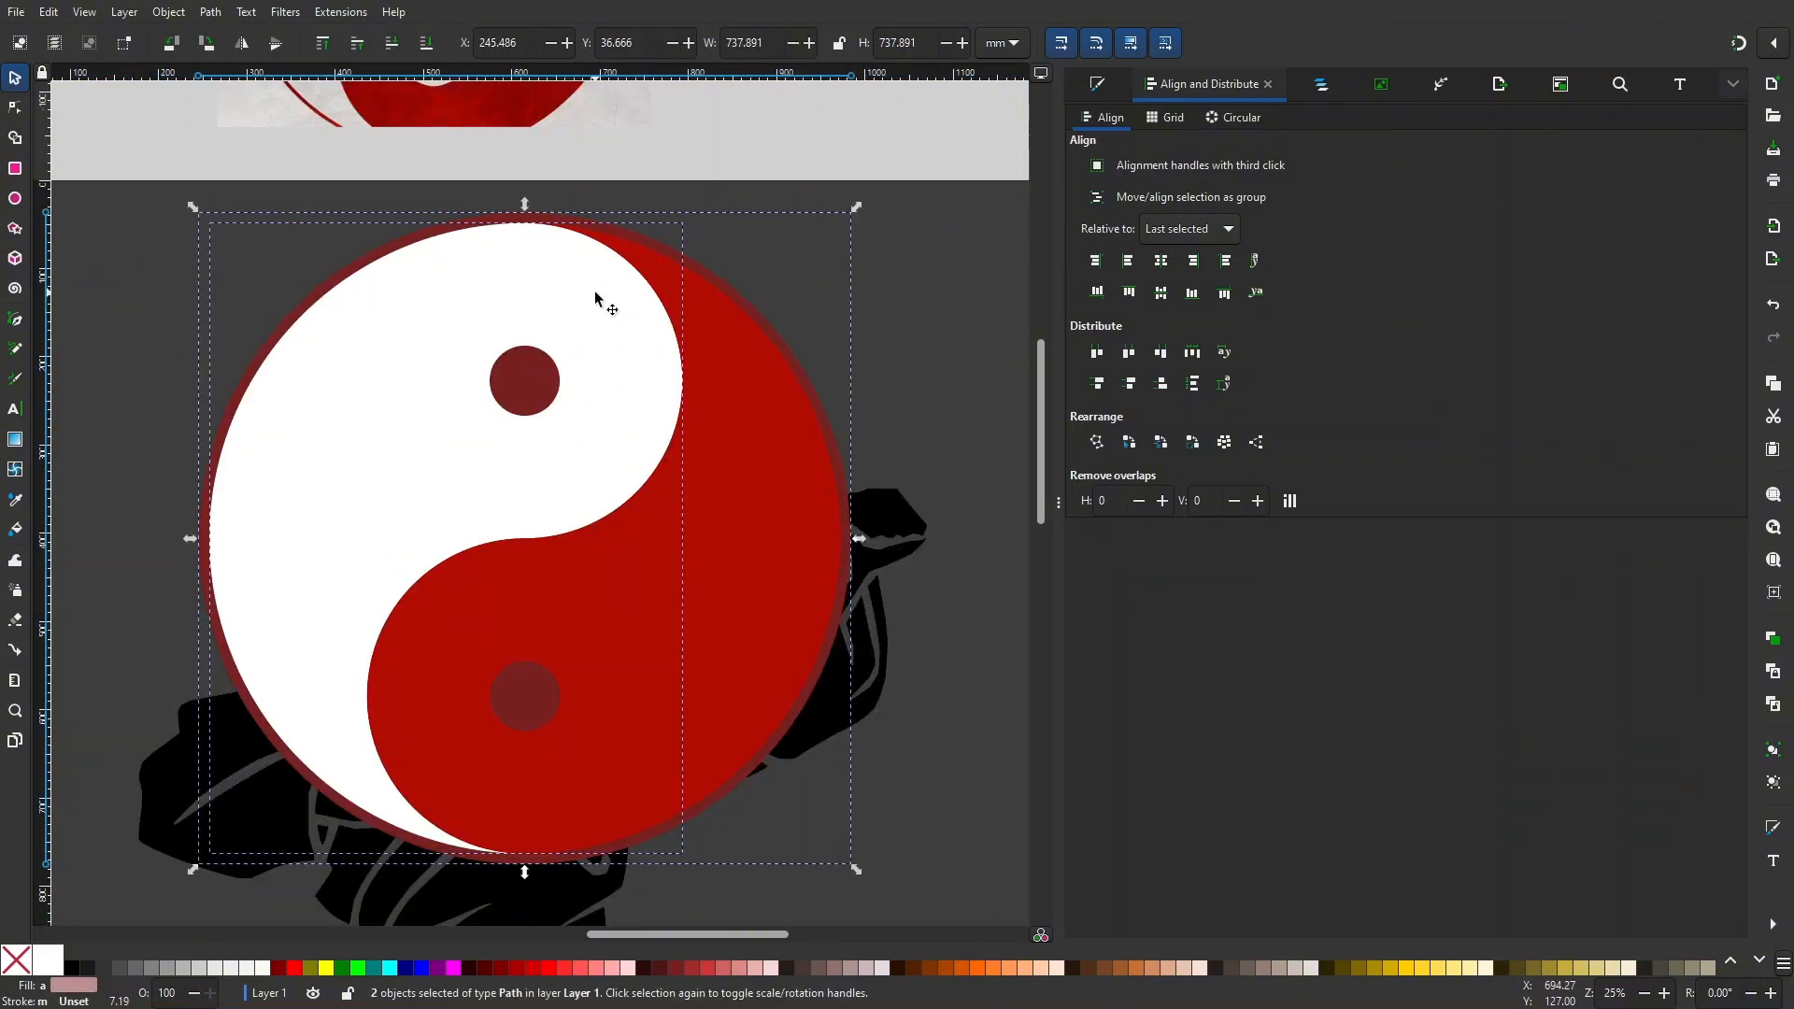
key("ctrl+minus")
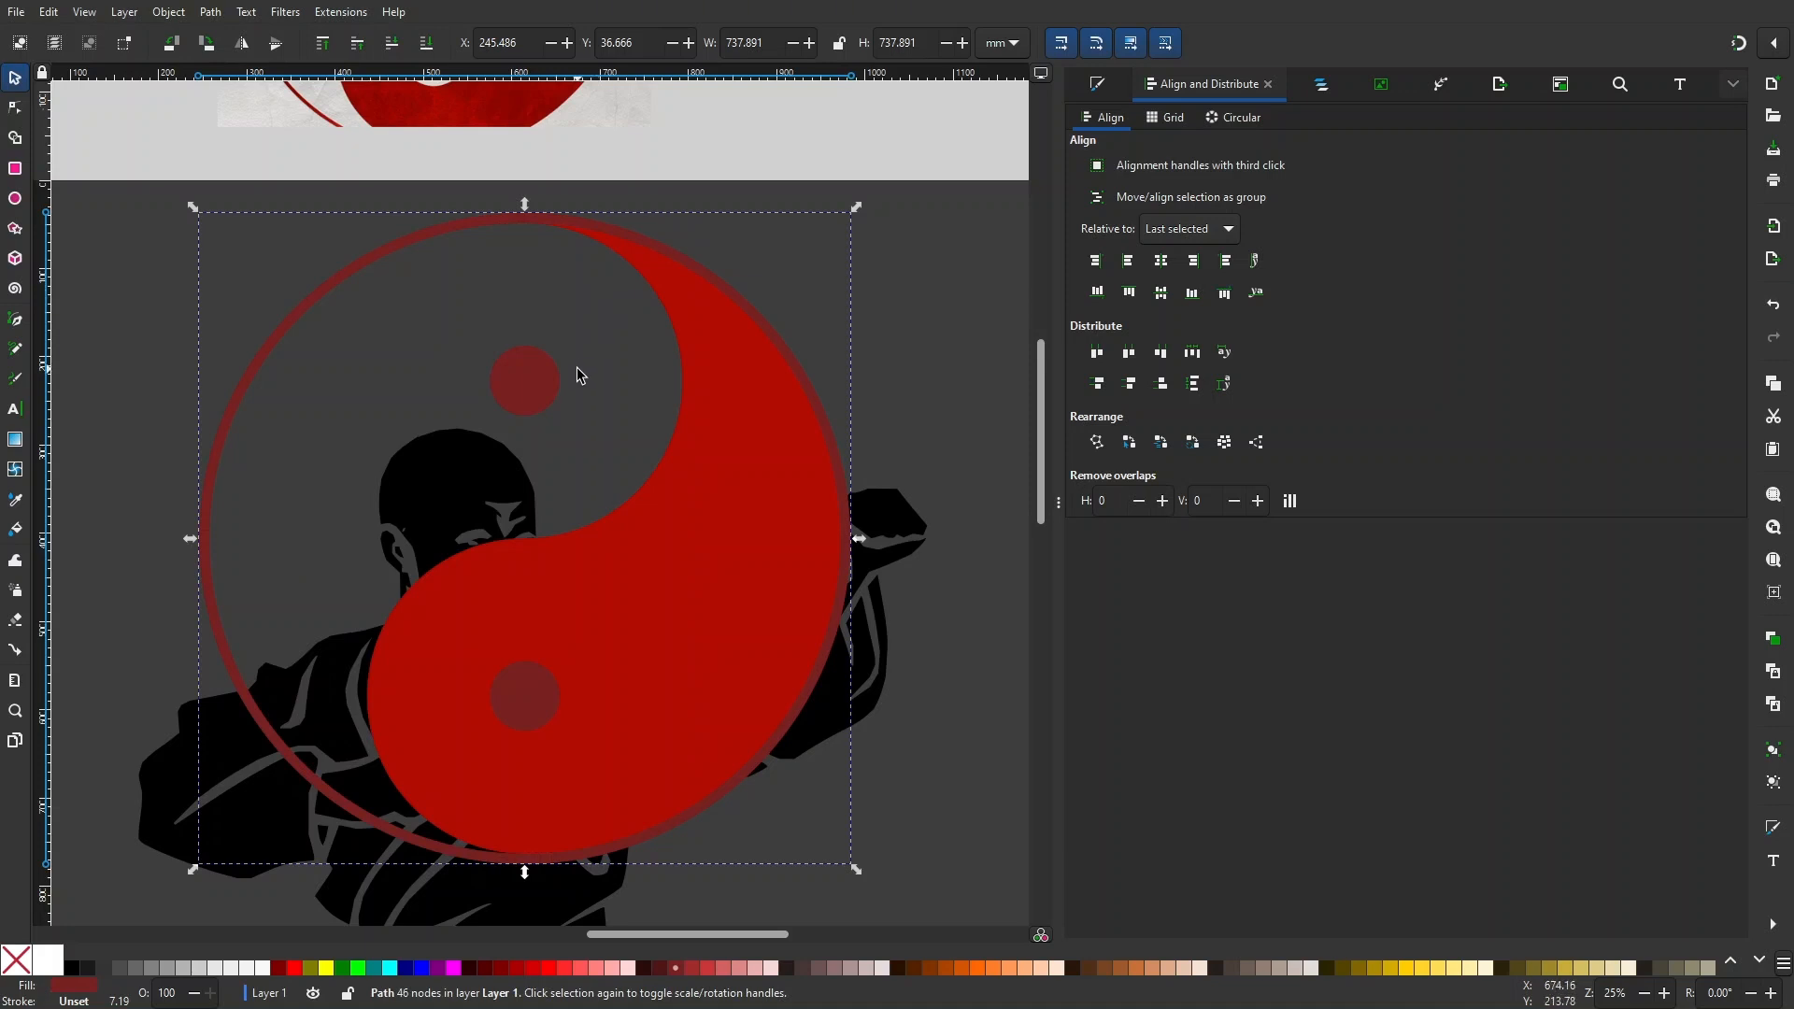
left_click_drag(571, 455, 556, 487)
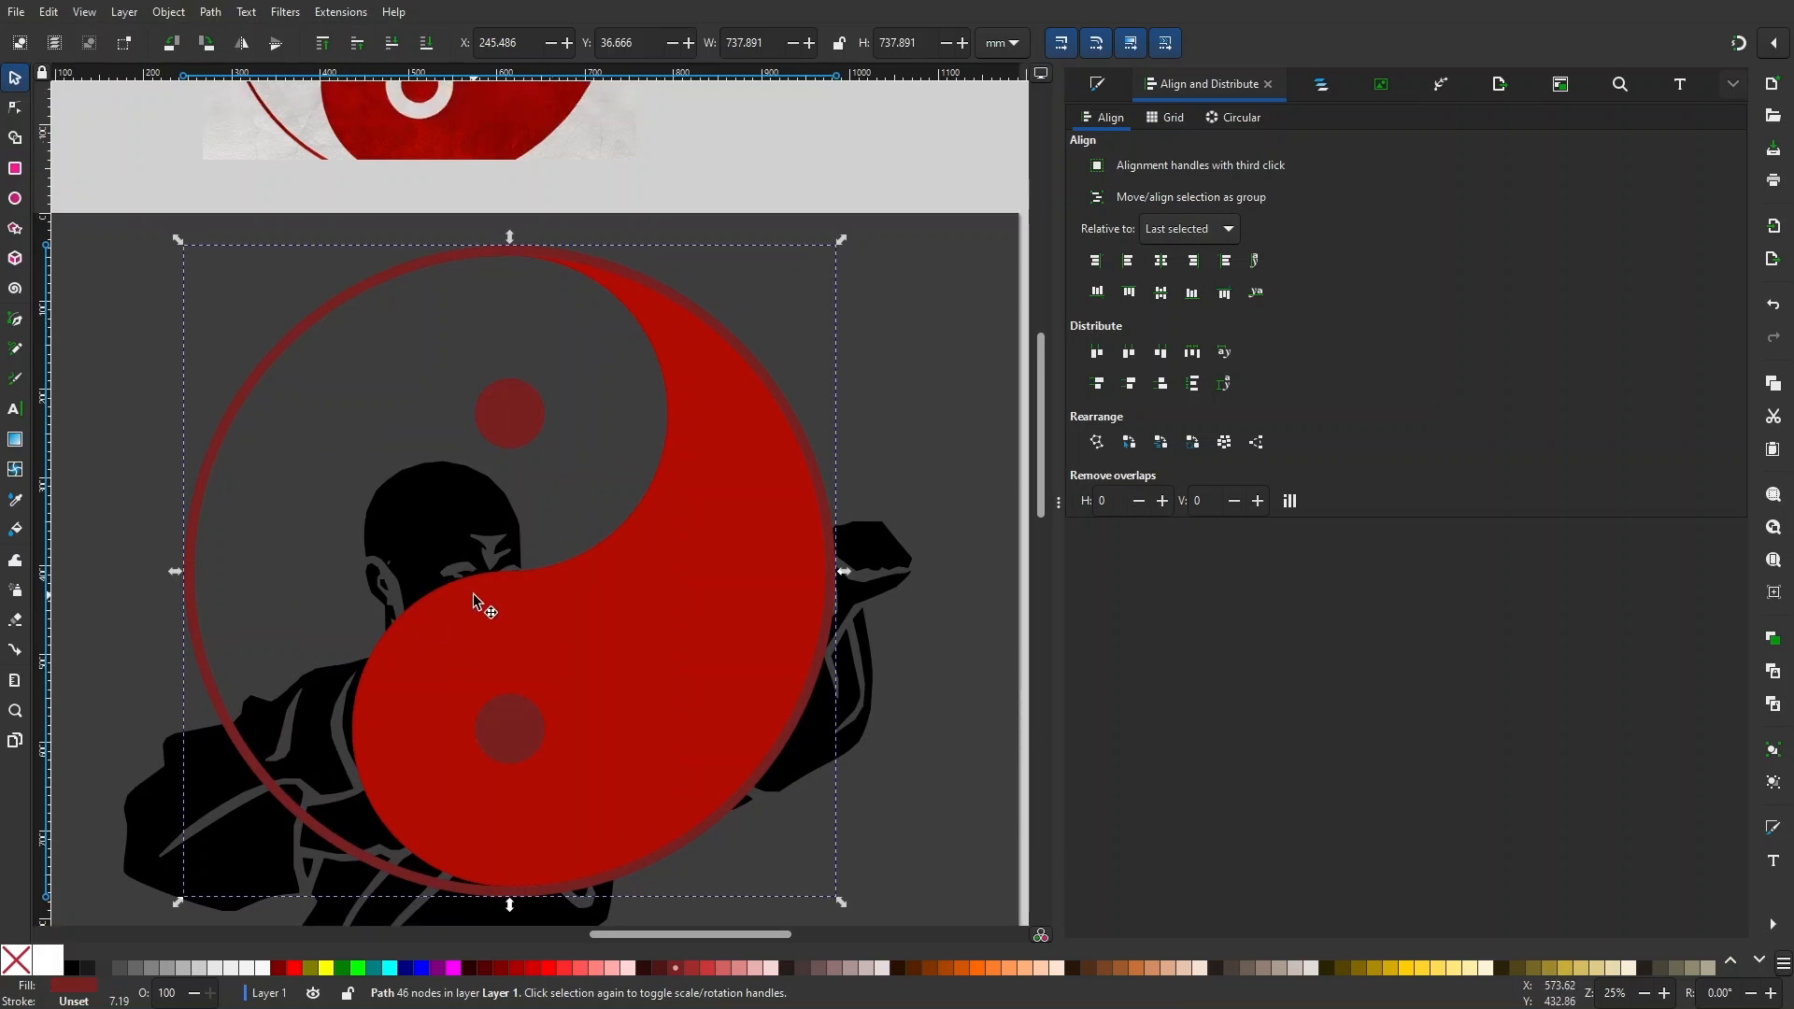
left_click_drag(473, 595, 507, 637)
left_click(659, 248)
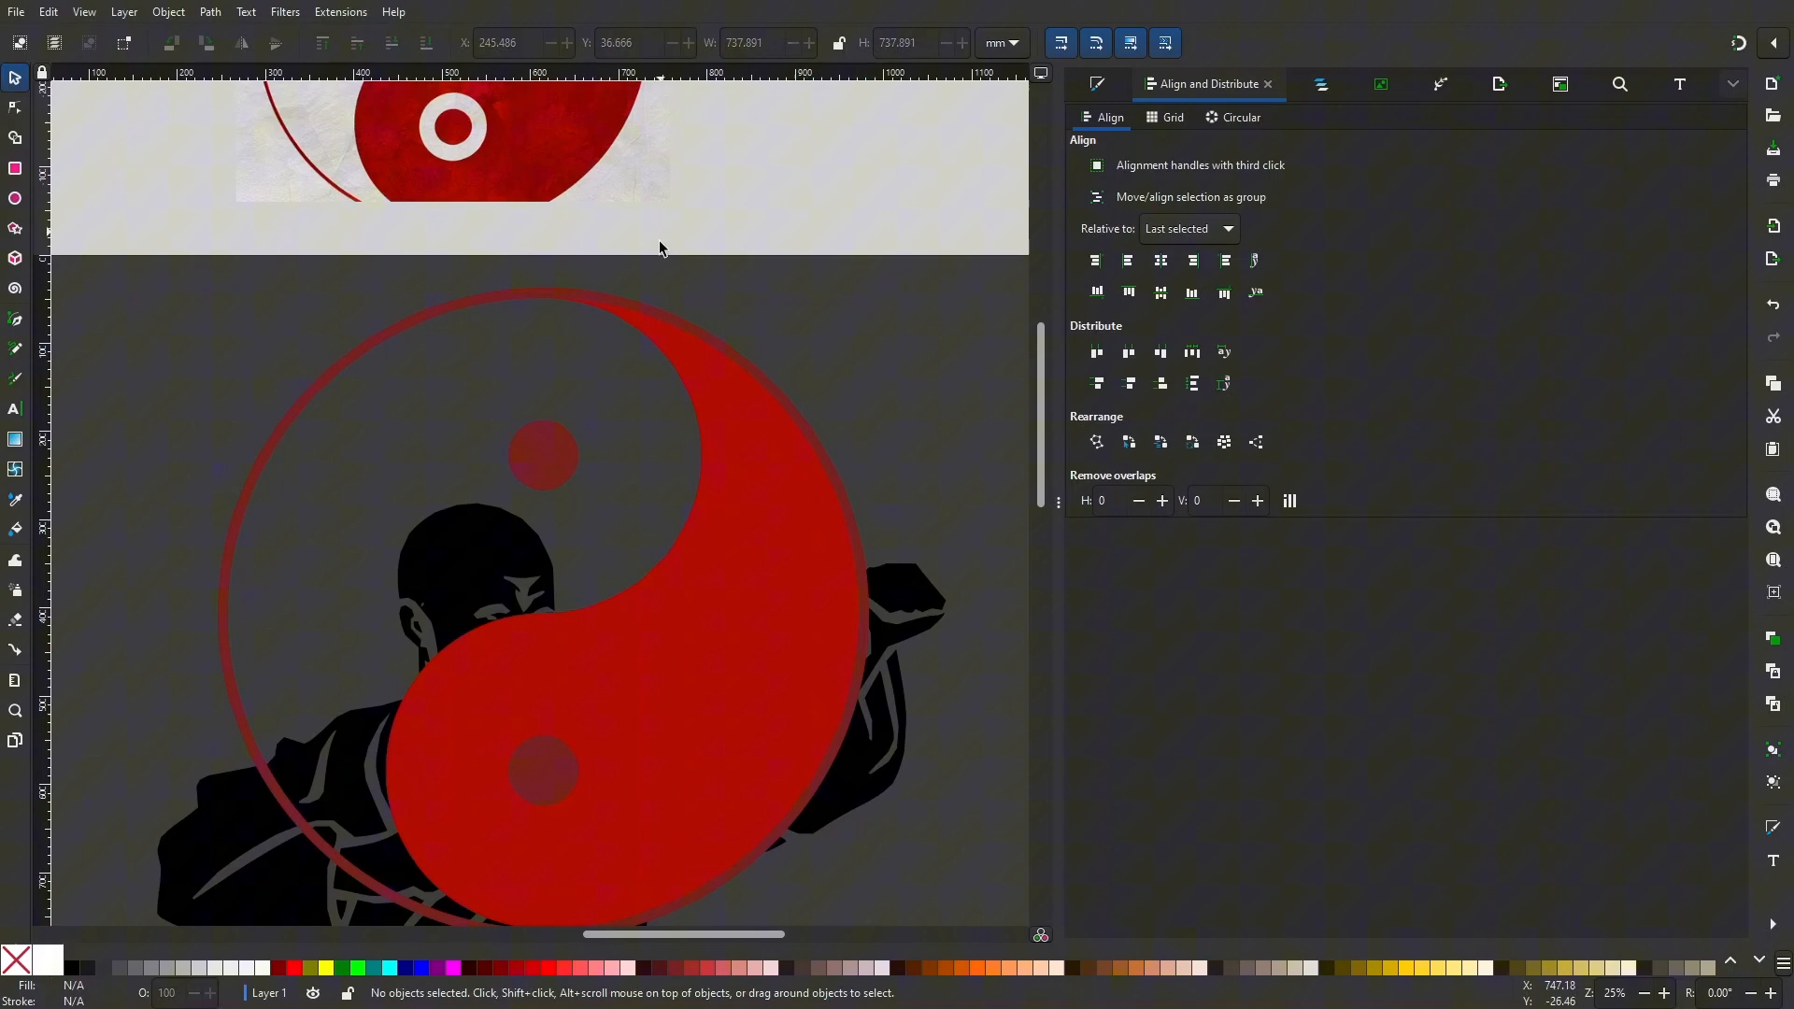
- Delete the stray nodes along the curved arc in the upper-left half of the dark red path
double_click(697, 321)
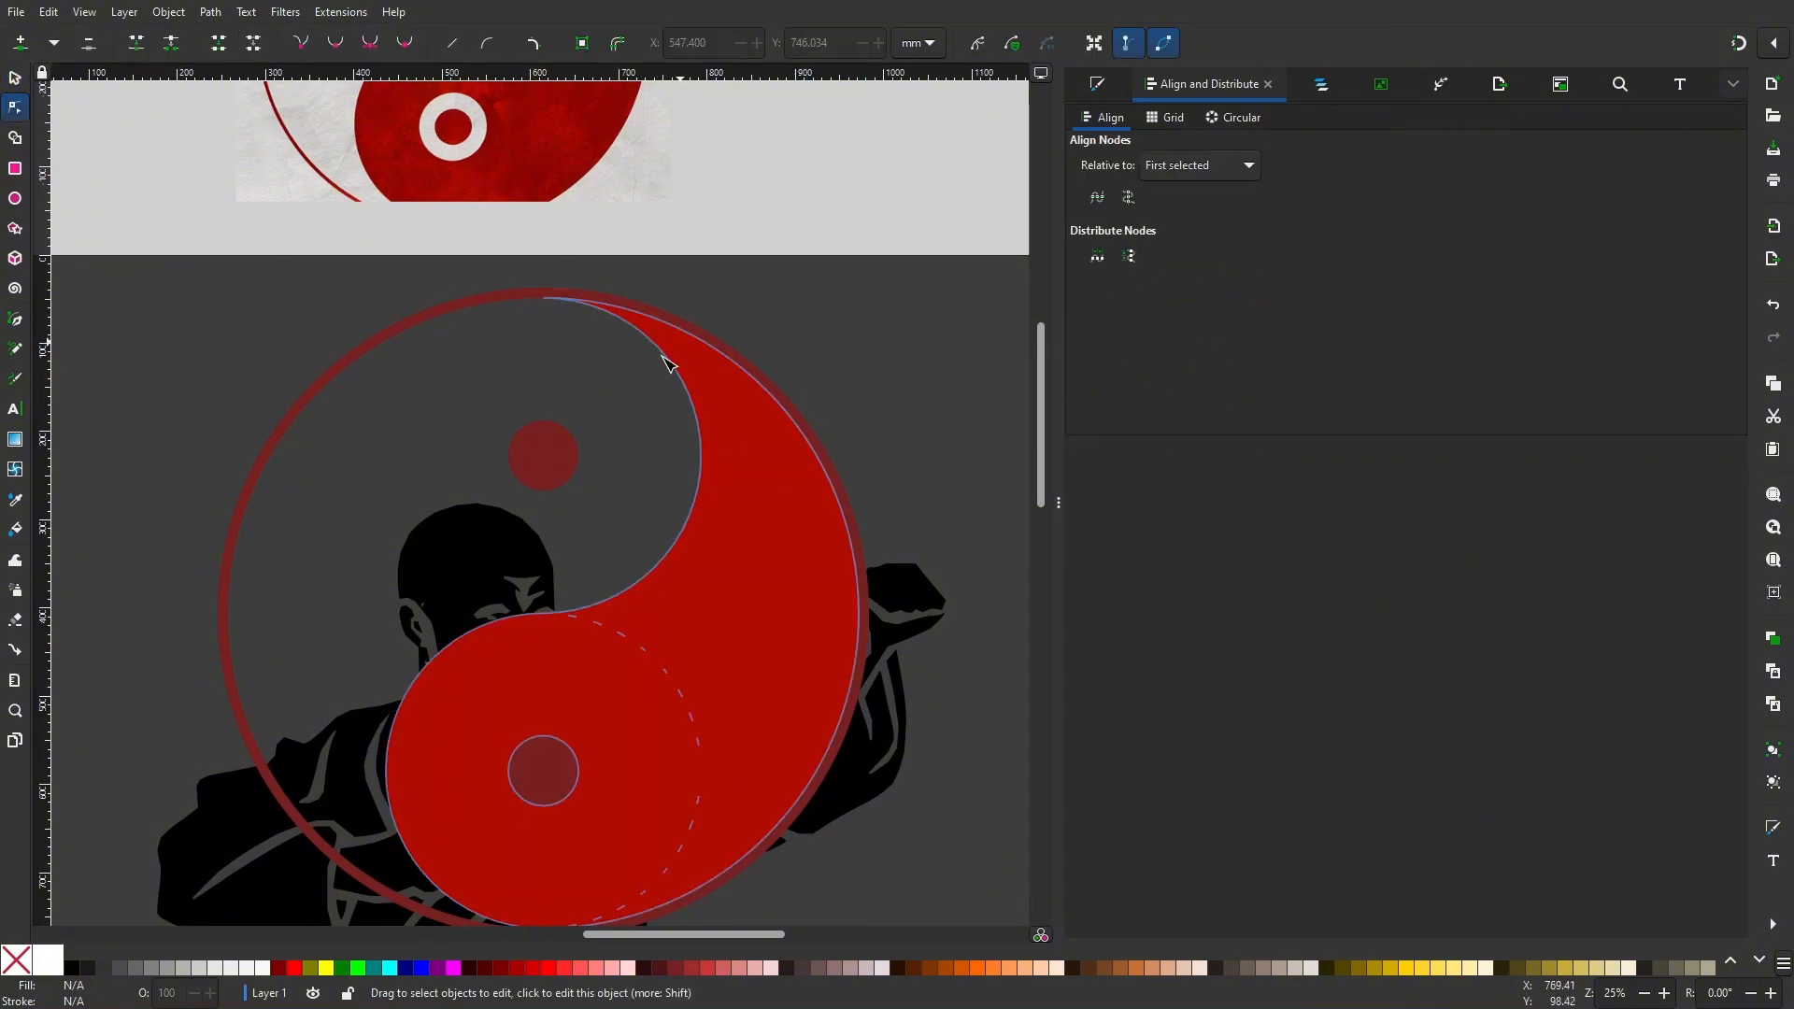
left_click(563, 445)
left_click_drag(398, 458, 531, 587)
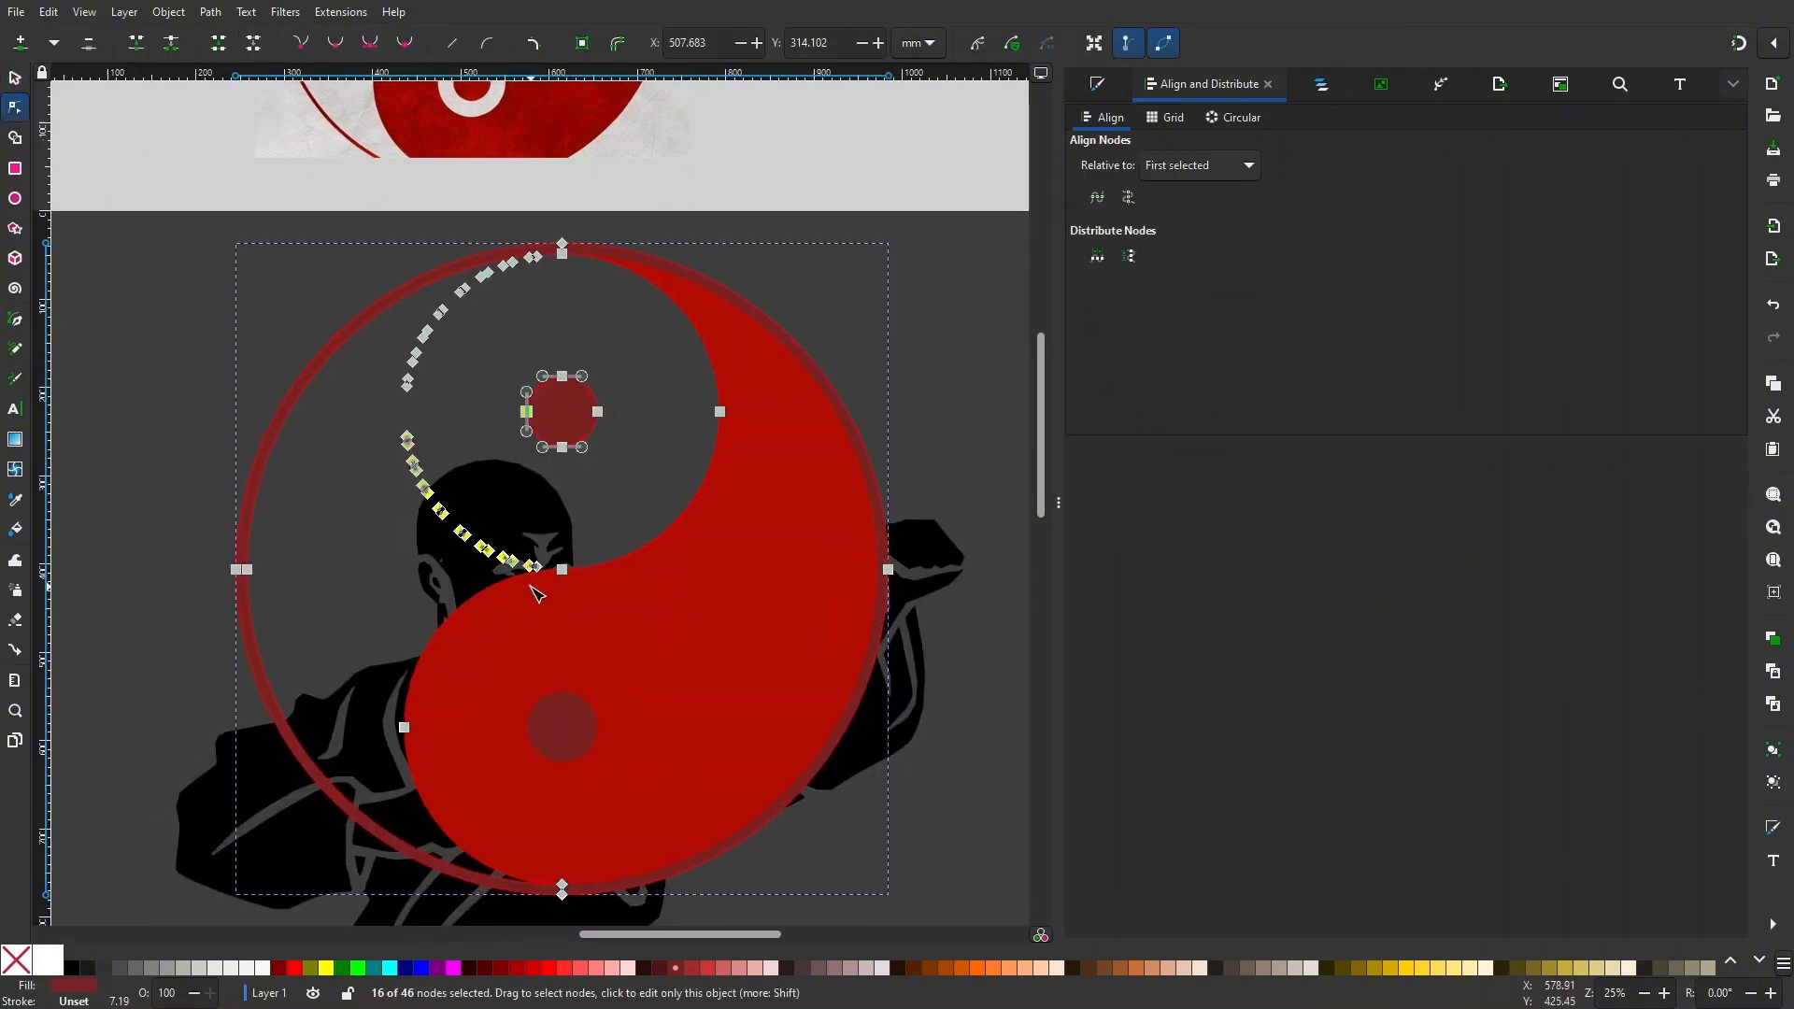
key("Delete")
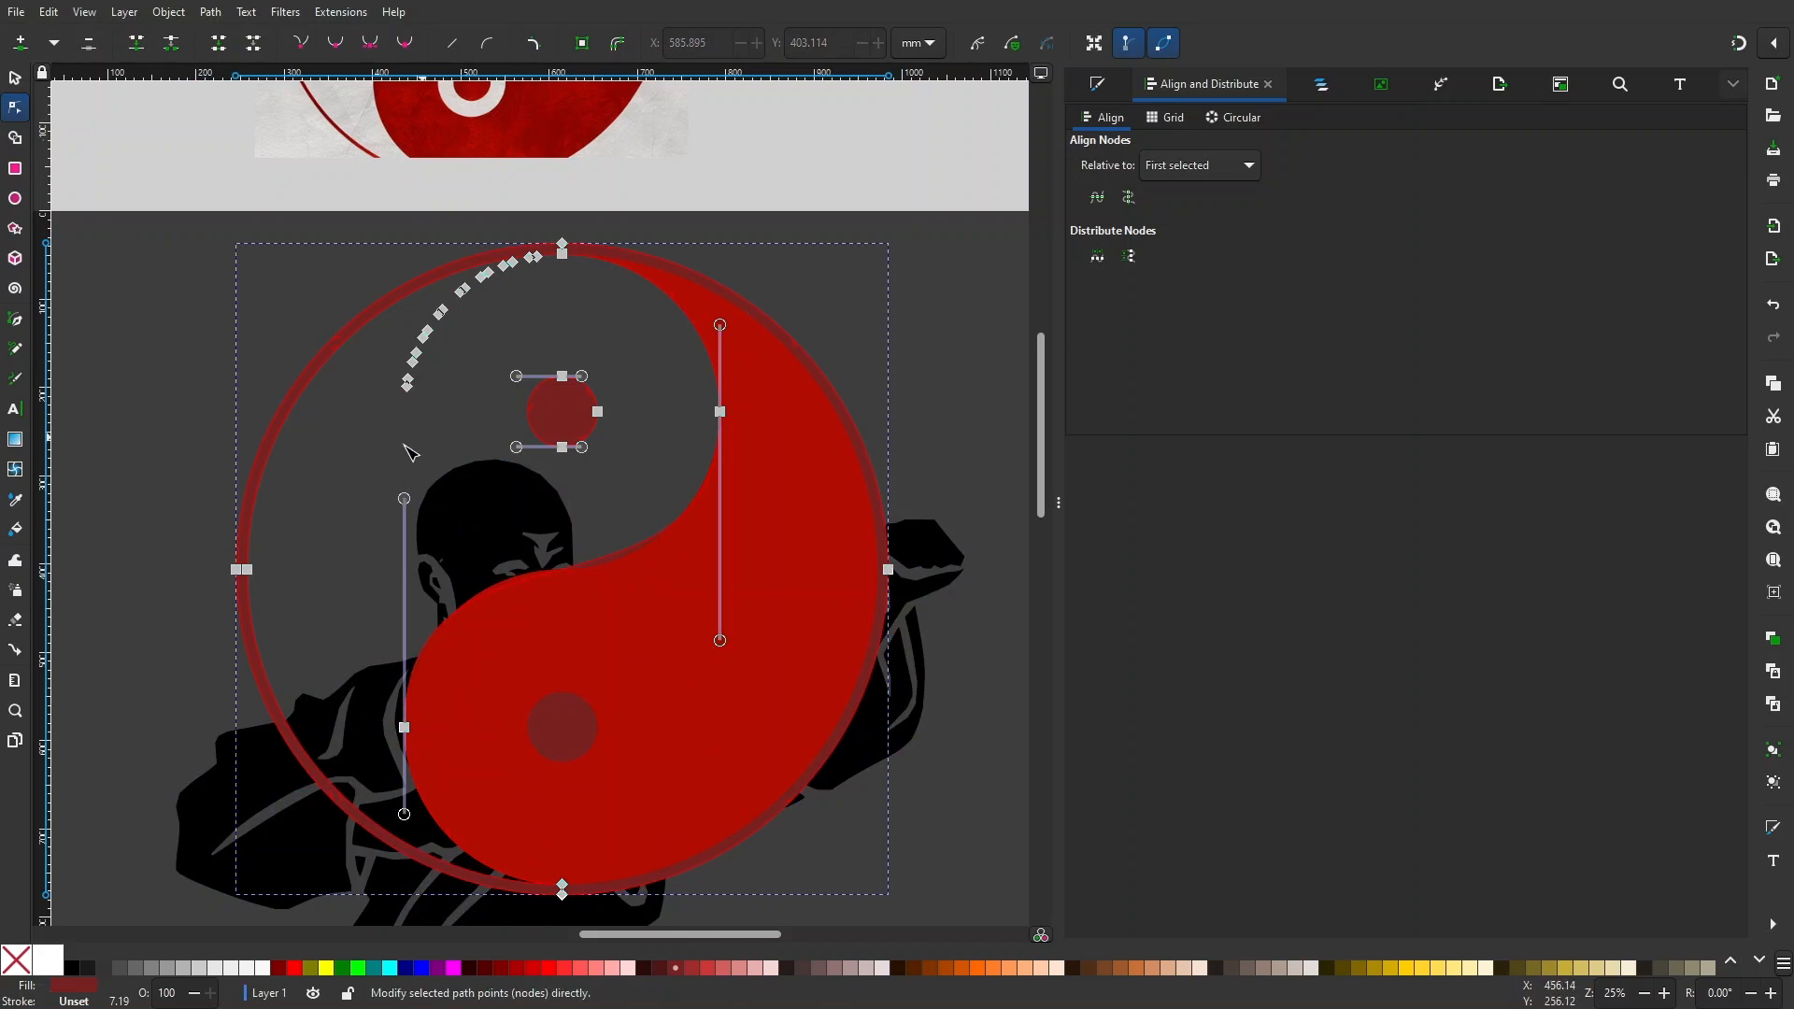
left_click_drag(401, 445, 549, 303)
key("Delete")
key("Delete")
- Delete all stray nodes along the leftover arc inside the lower lobe of the bright red half
scroll(512, 318, "down", 1)
left_click(575, 646)
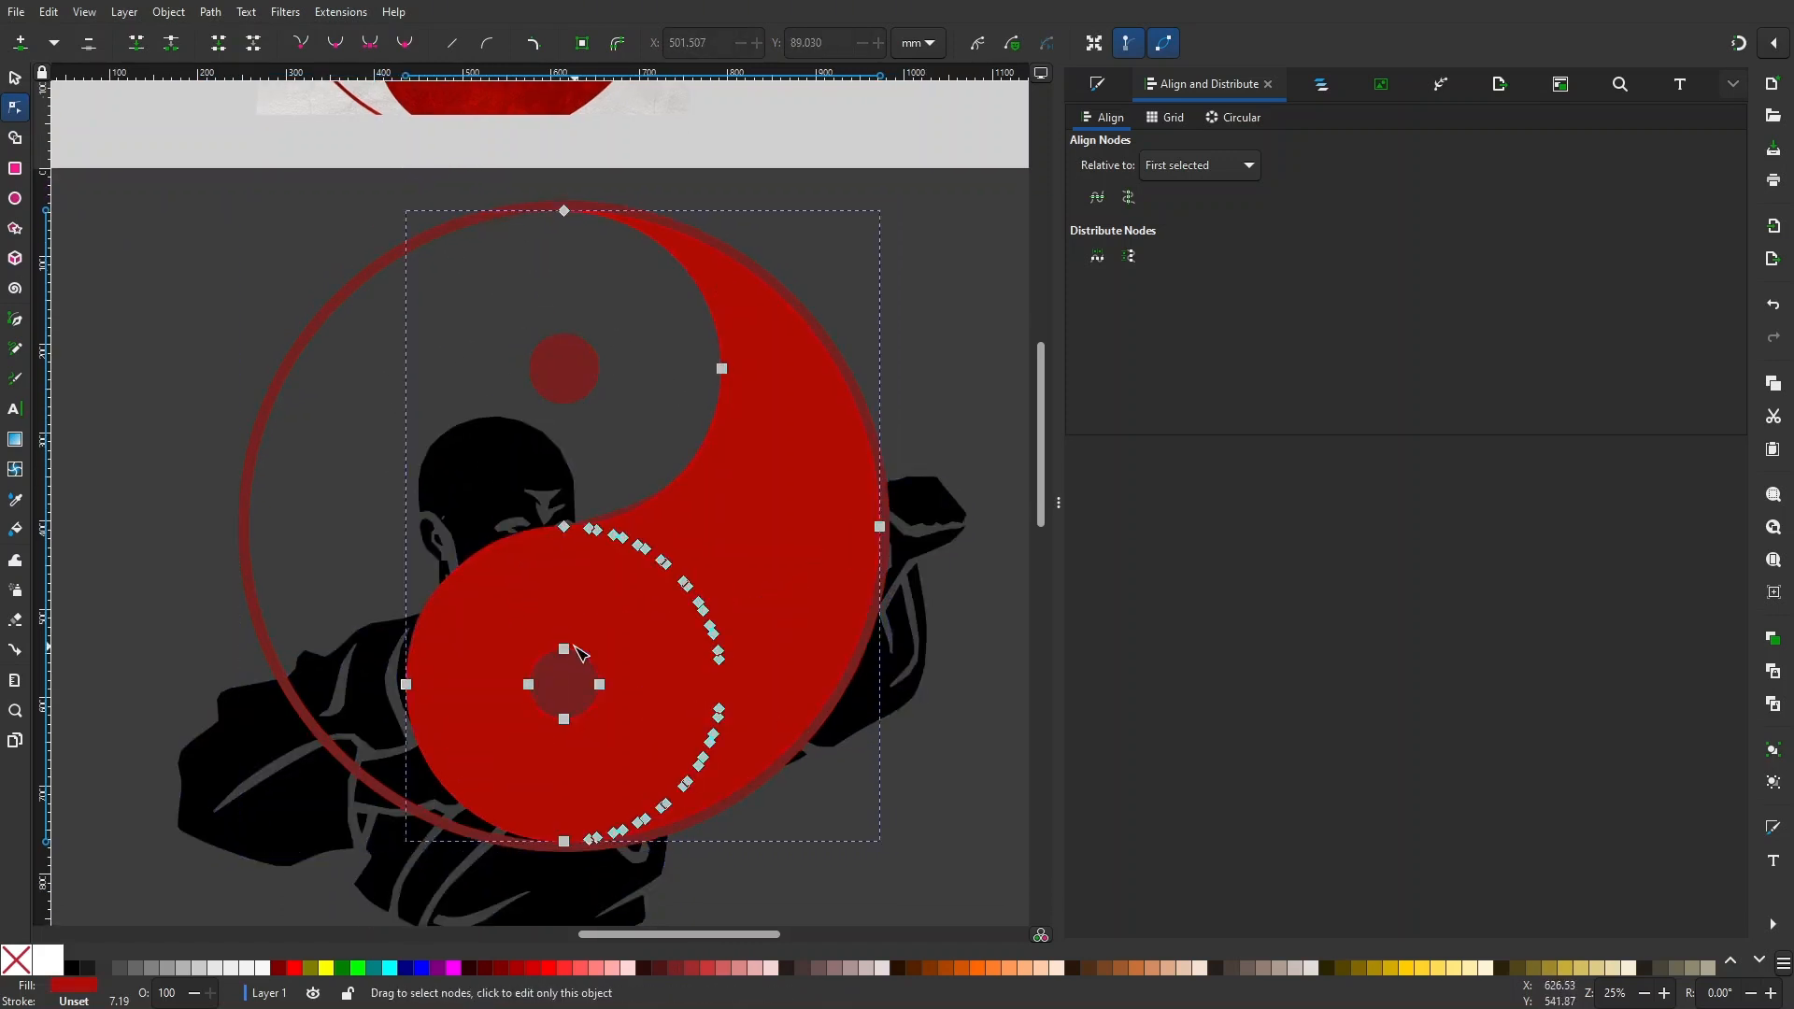
key("Delete")
left_click_drag(566, 500, 761, 763)
key("ctrl+z")
key("Delete")
key("Delete")
left_click_drag(649, 774, 703, 800)
key("Delete")
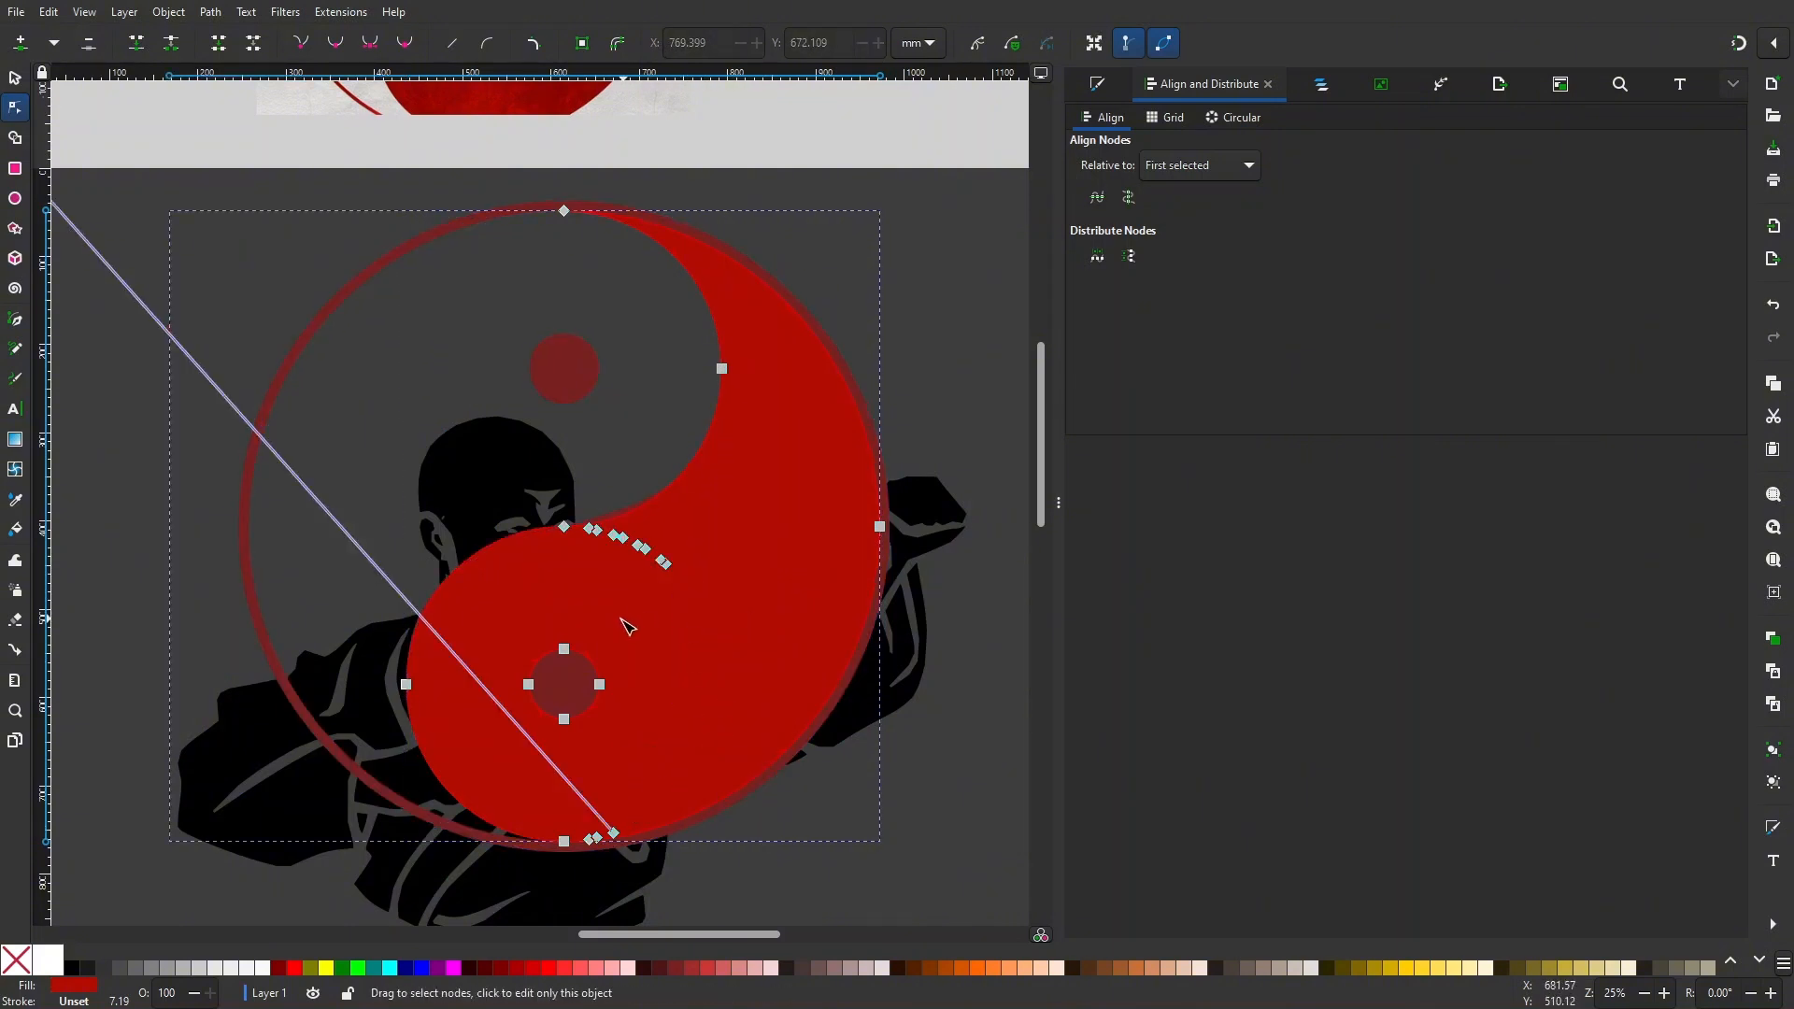
left_click_drag(576, 809, 628, 861)
key("Delete")
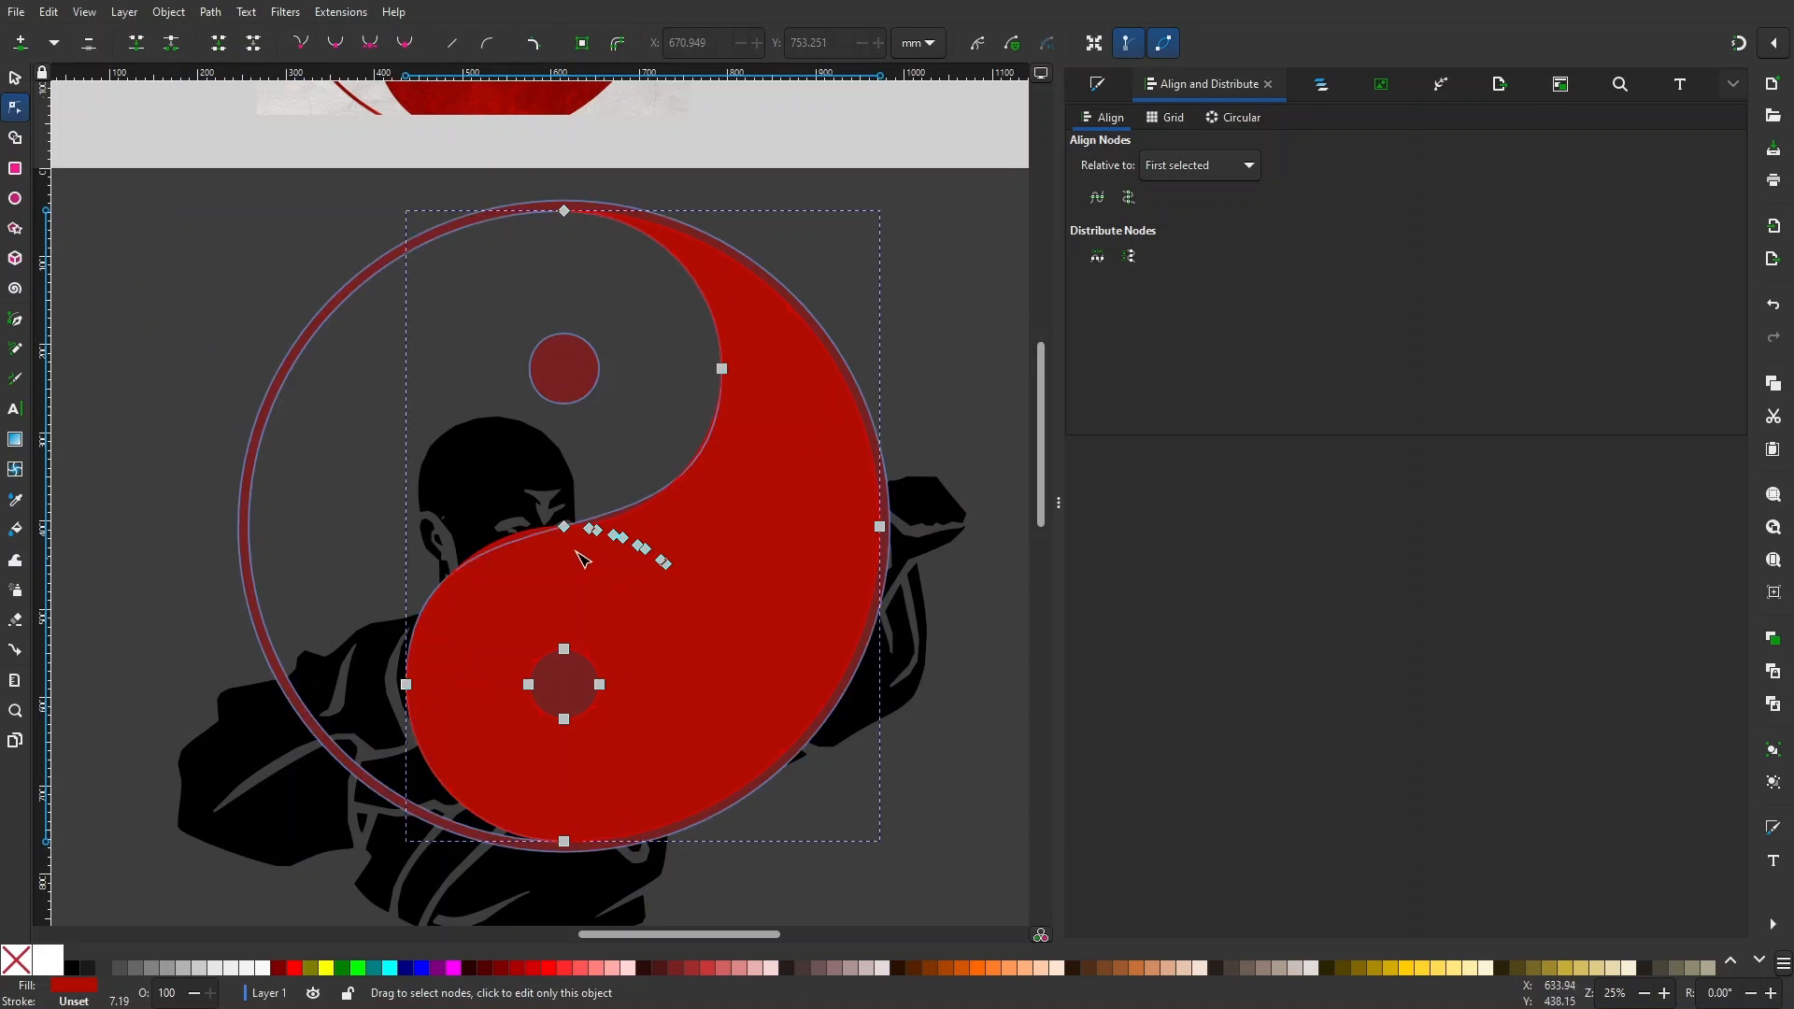
left_click_drag(577, 551, 628, 519)
key("Delete")
left_click_drag(622, 643, 663, 536)
key("Delete")
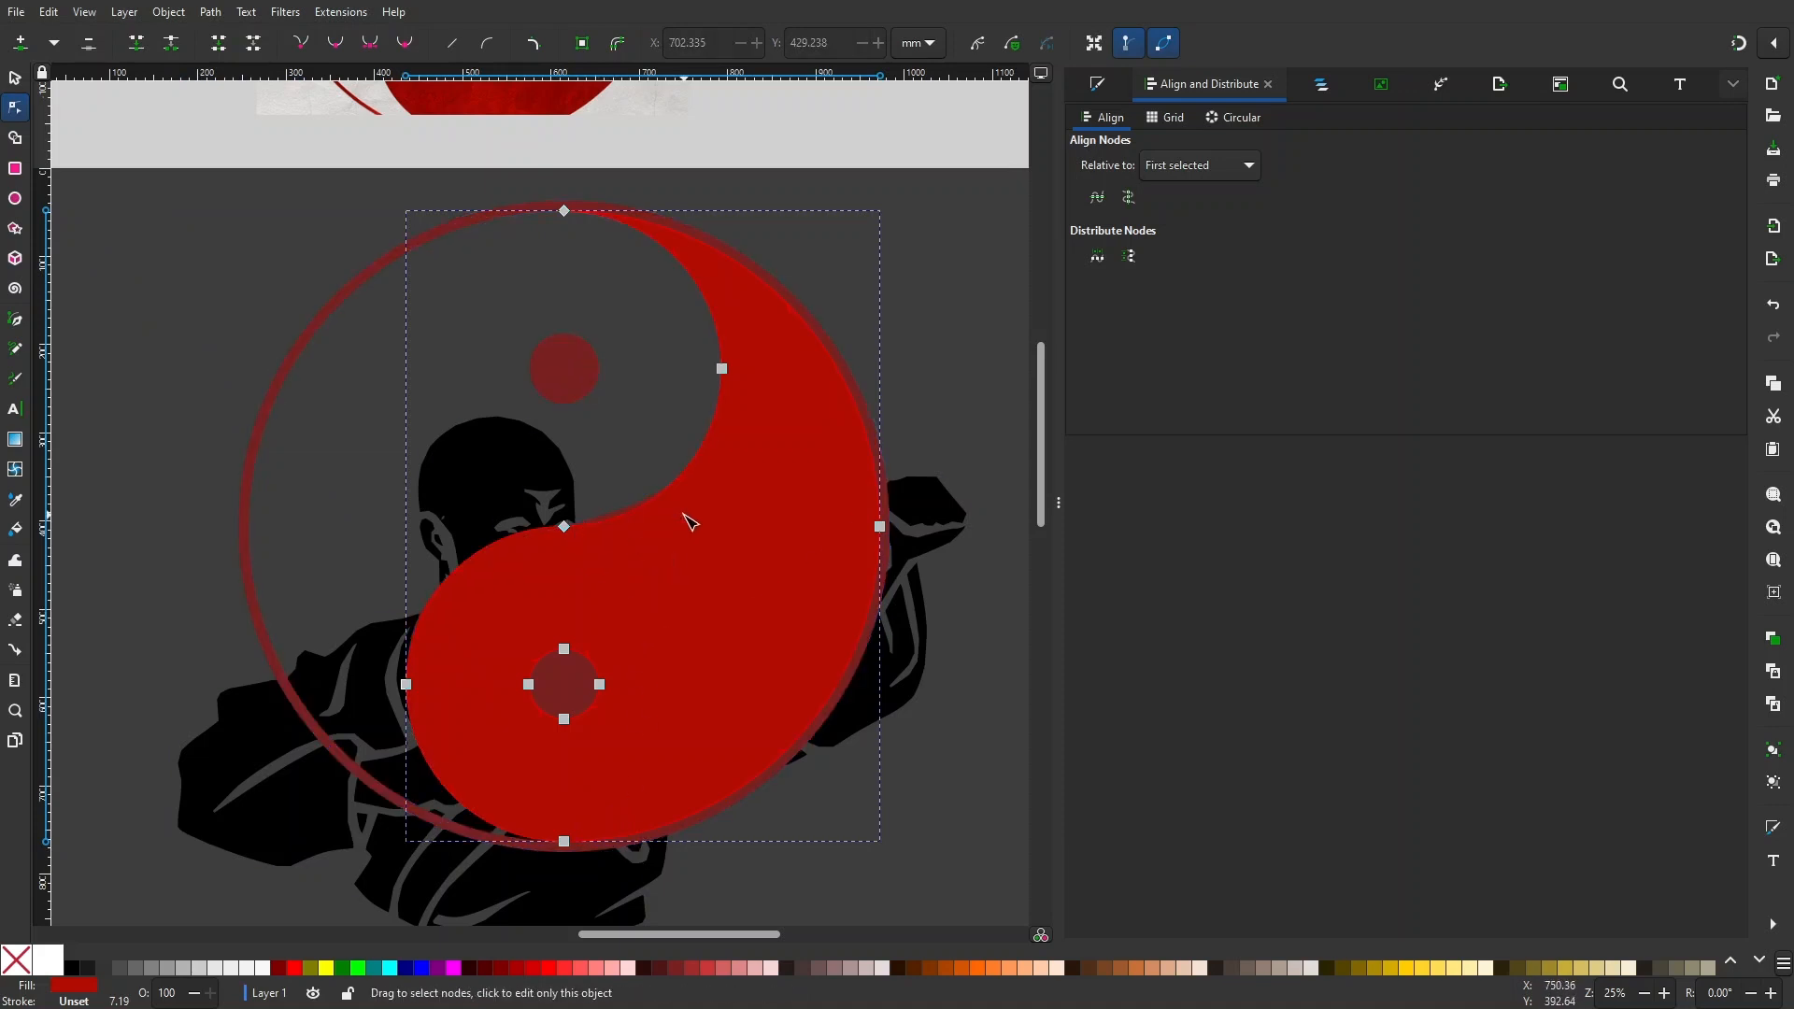
- Examine the cleaned-up curves and edges of the bright red half and the dark red ring up close
key("s")
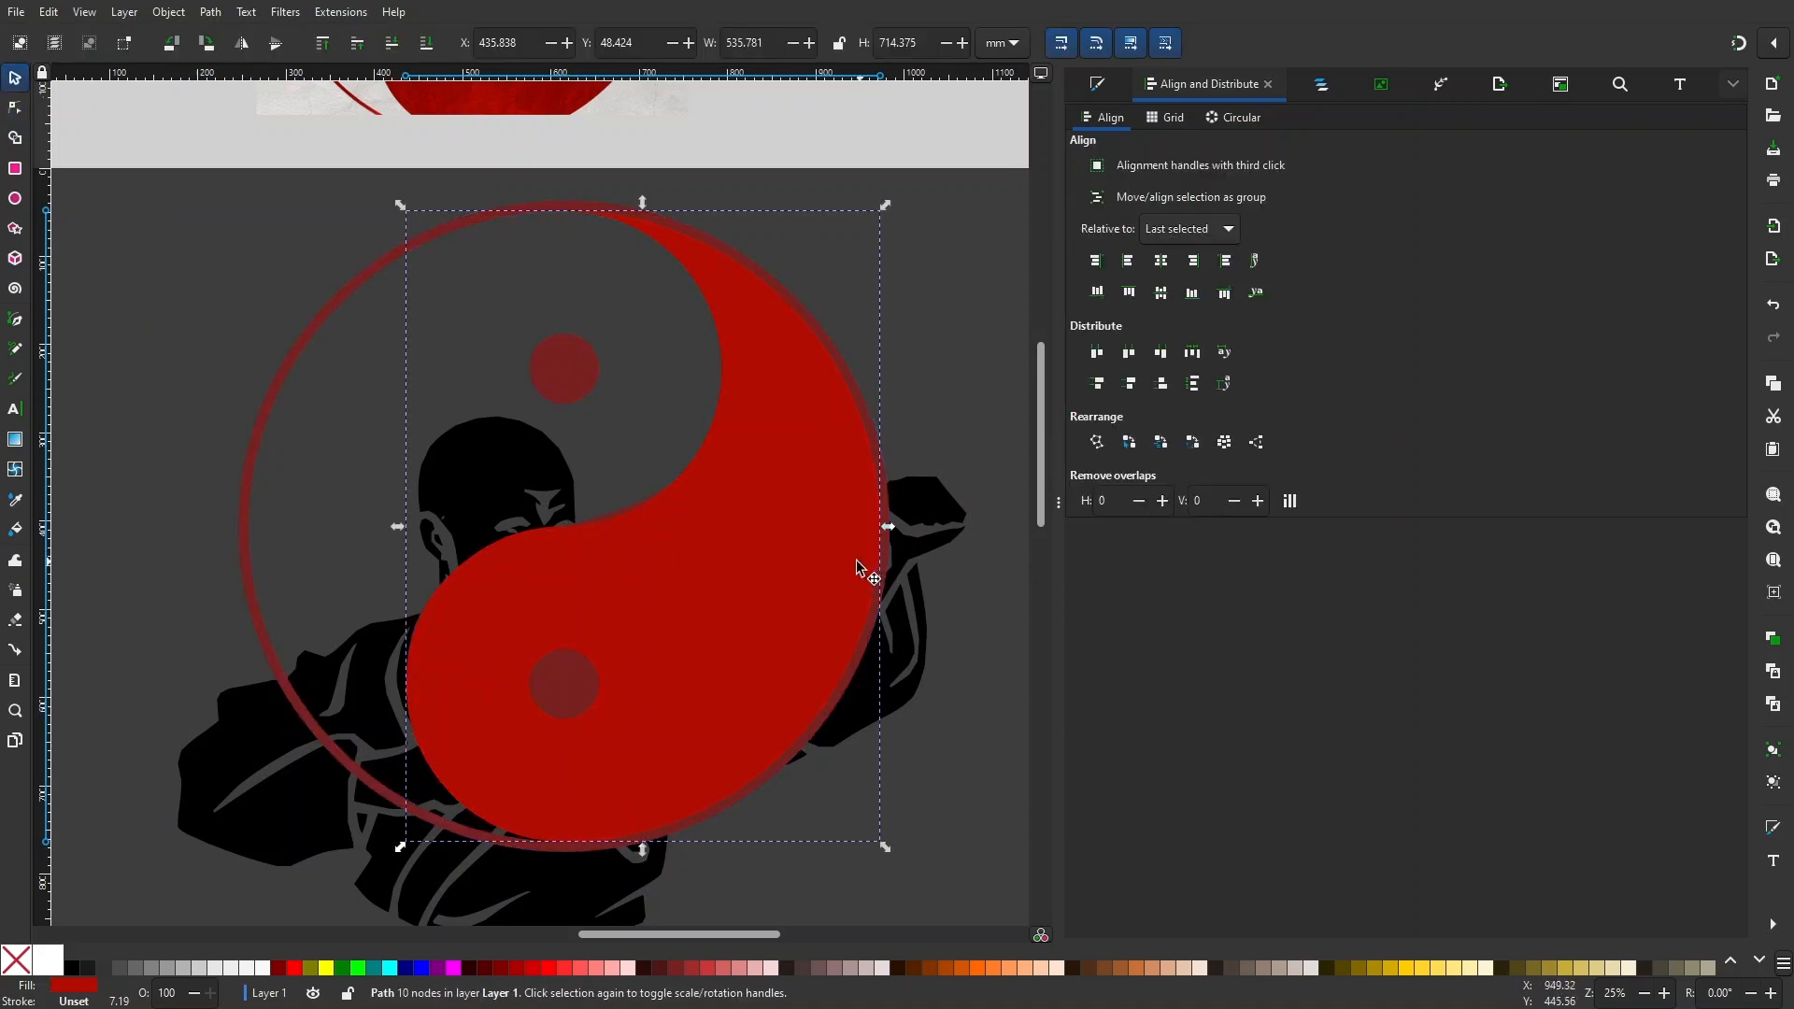
left_click_drag(802, 599, 731, 630)
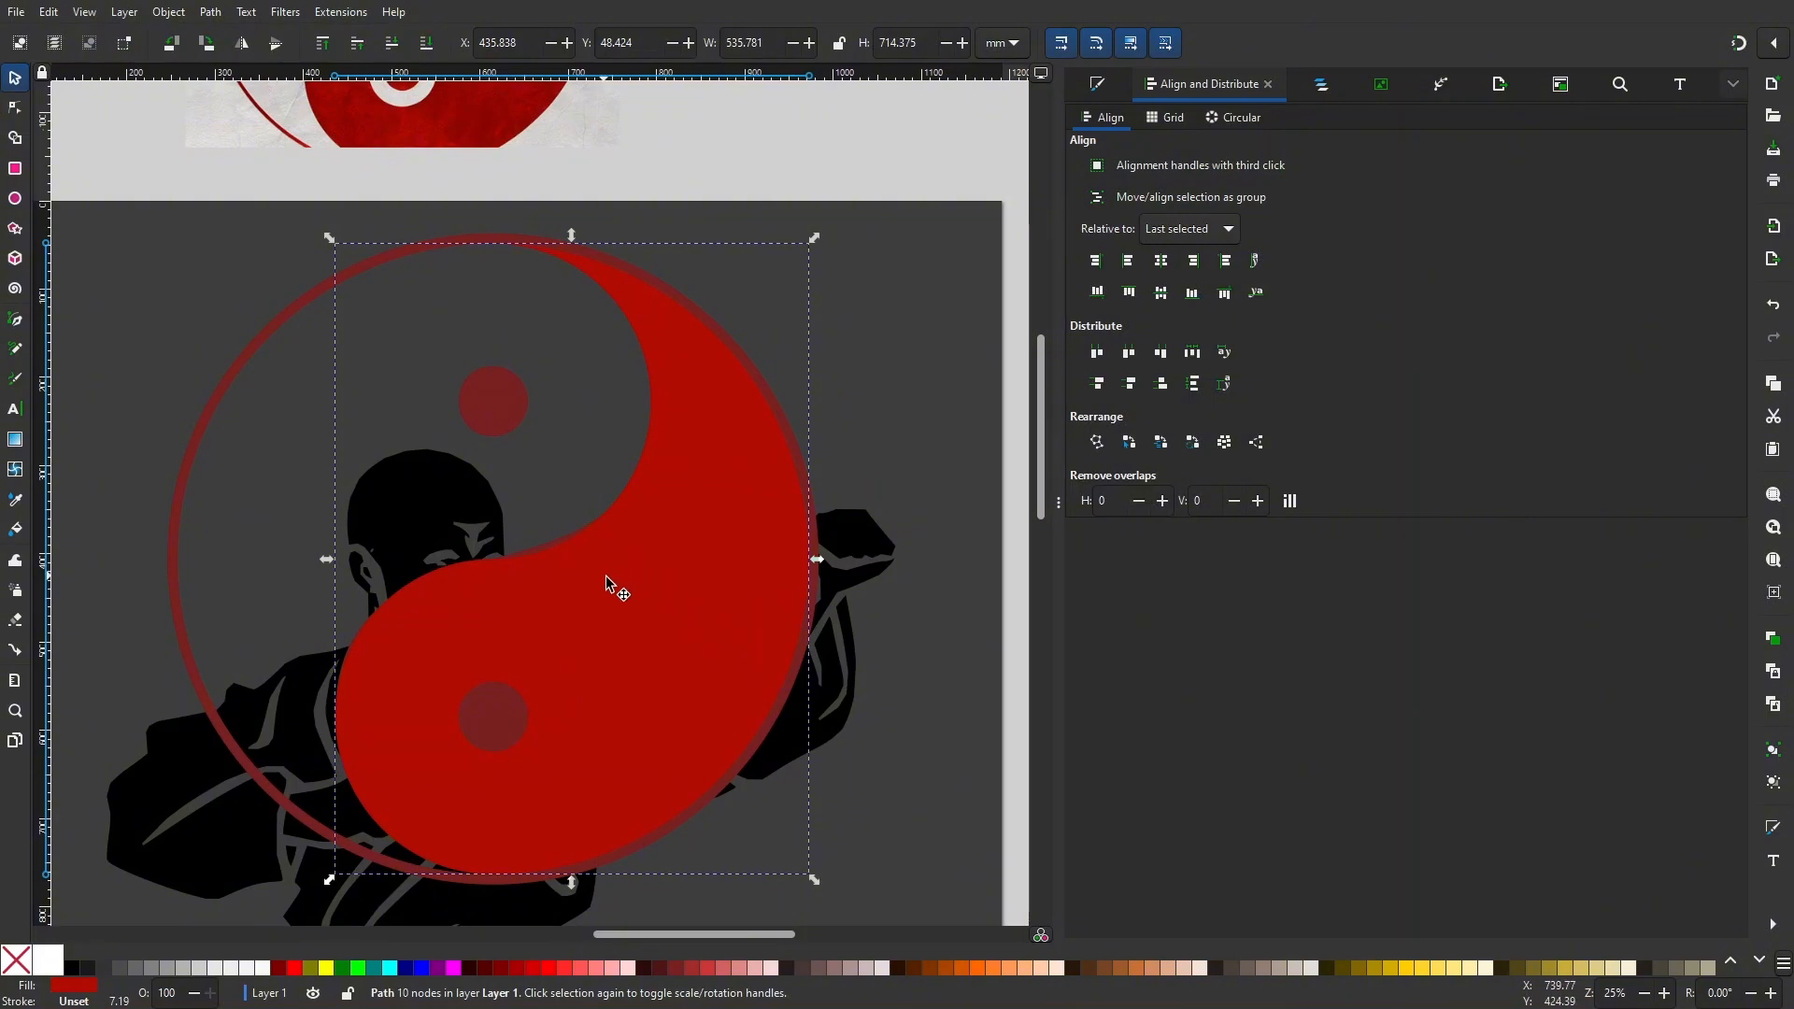
left_click_drag(609, 589, 633, 609)
key("n")
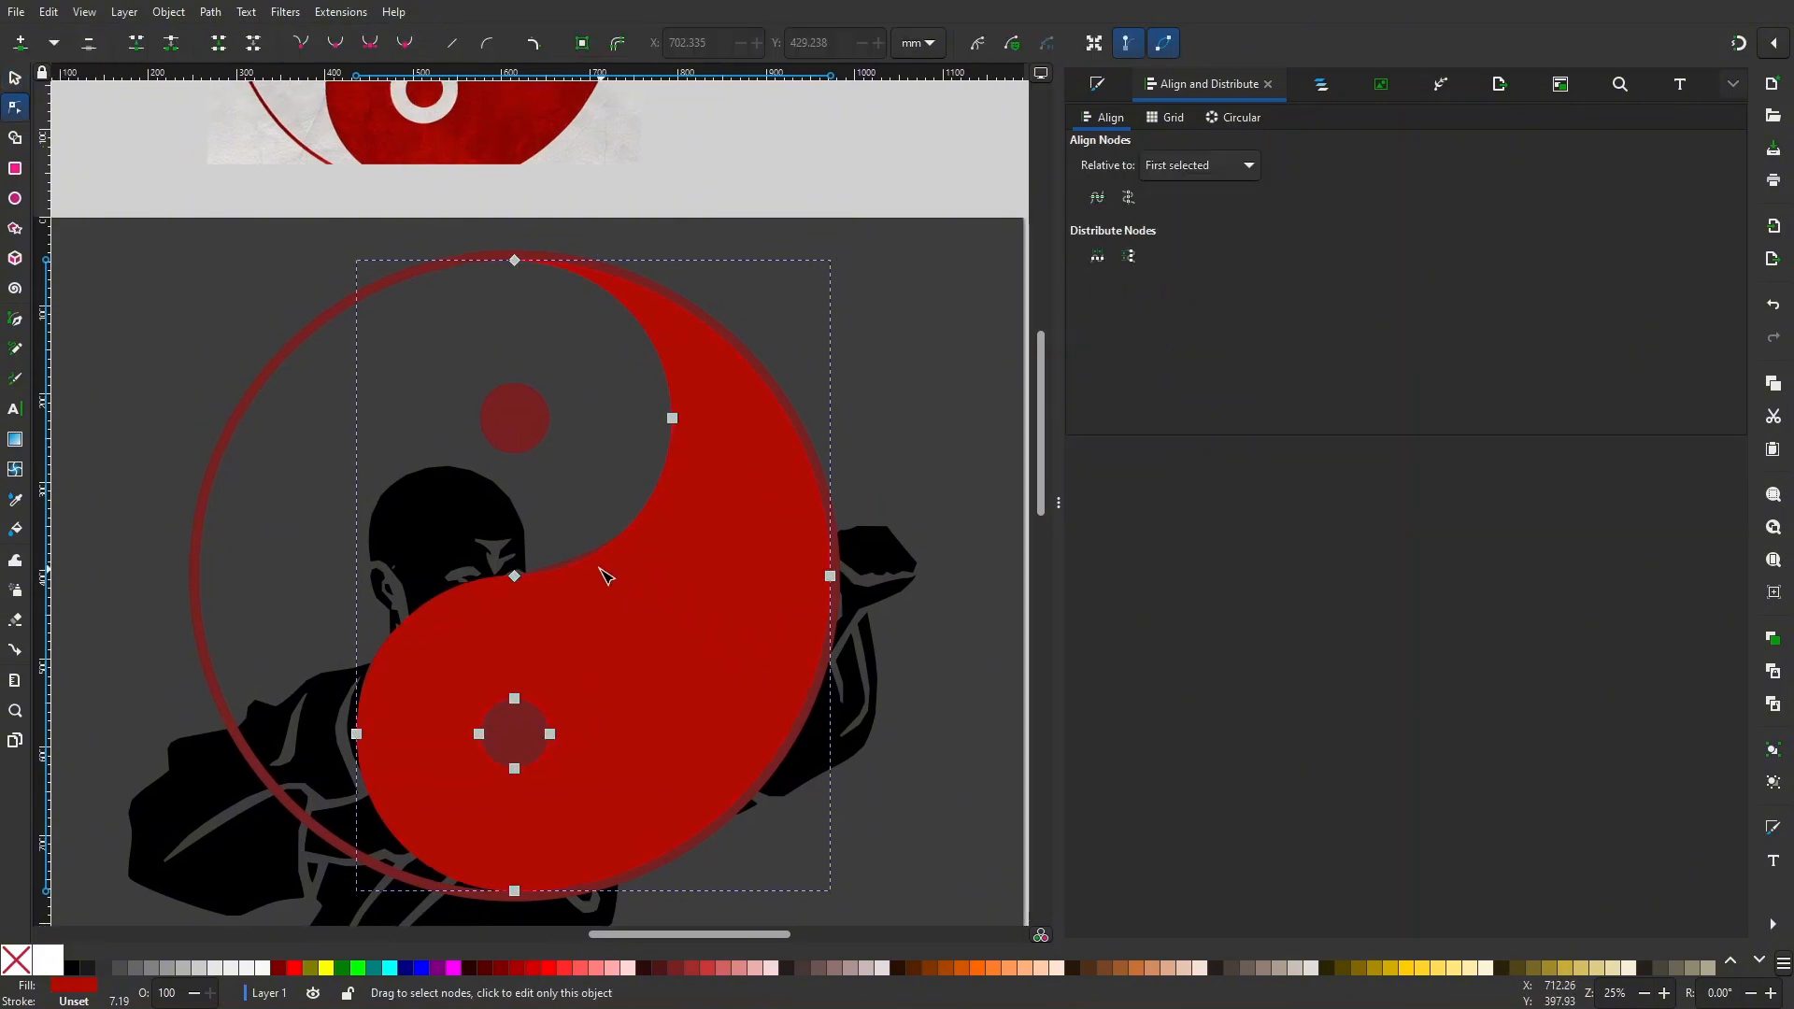
scroll(601, 573, "up", 4)
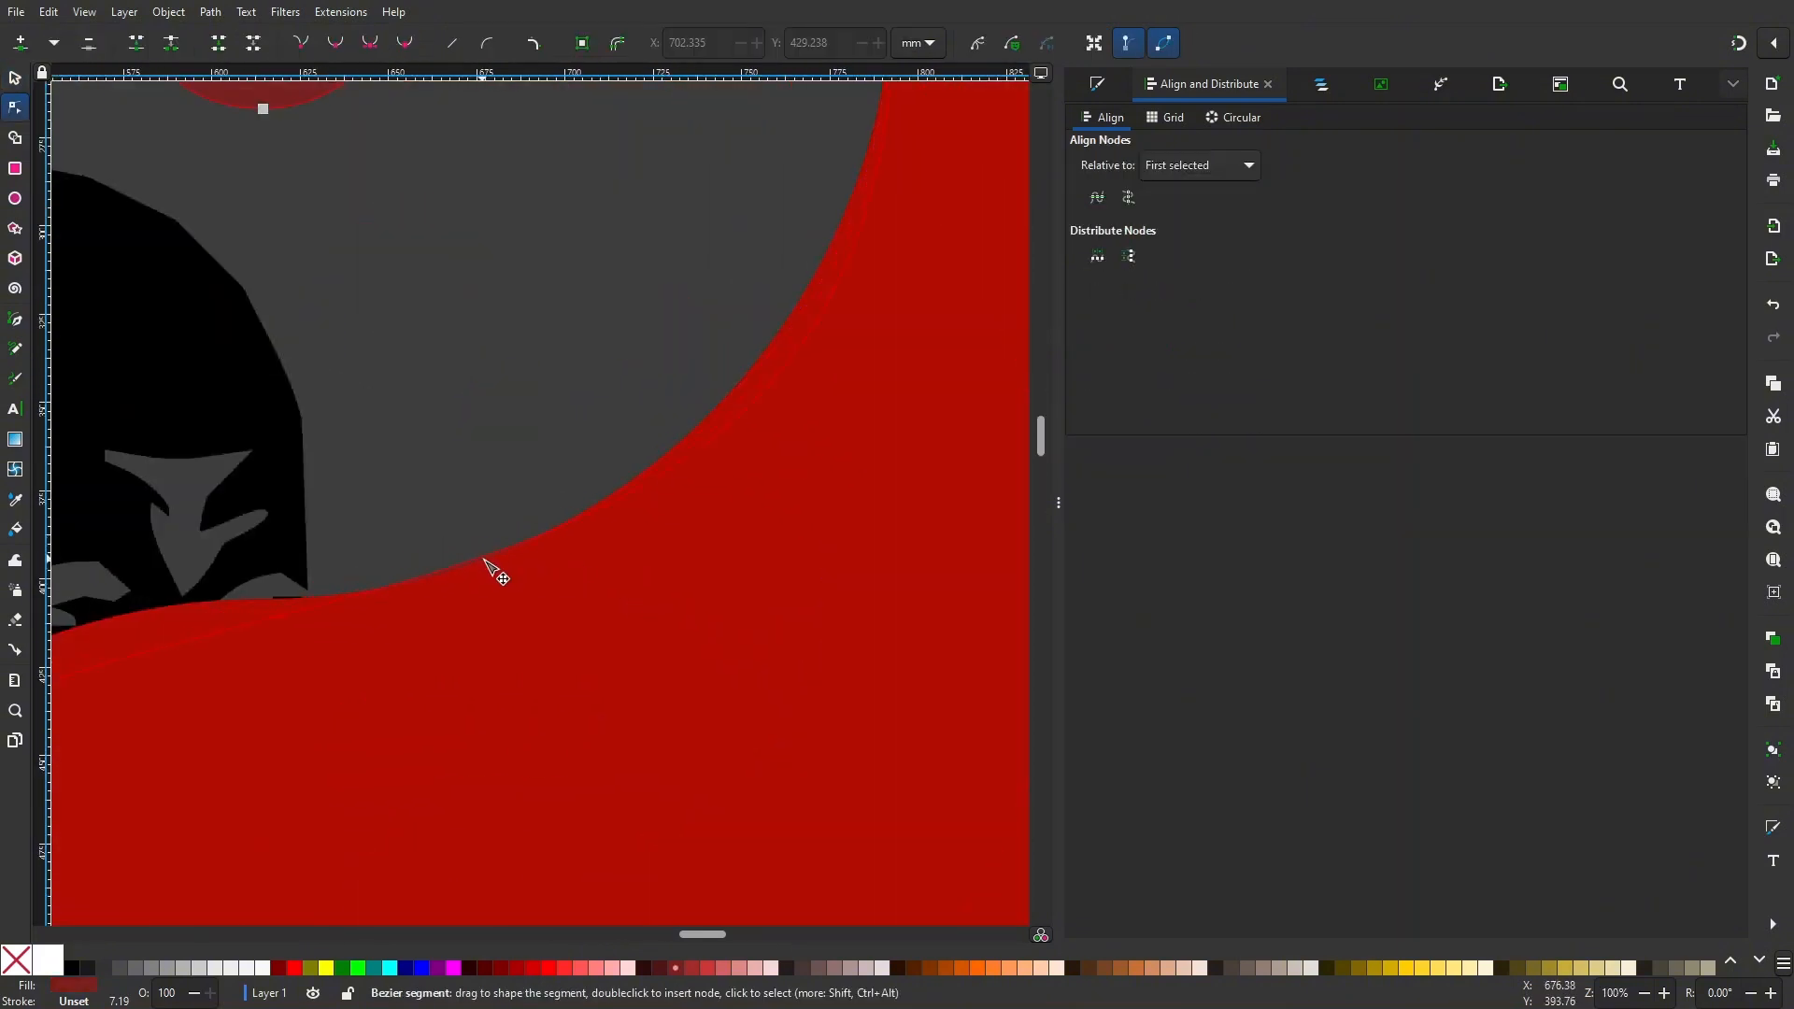
scroll(468, 517, "down", 5)
key("Escape")
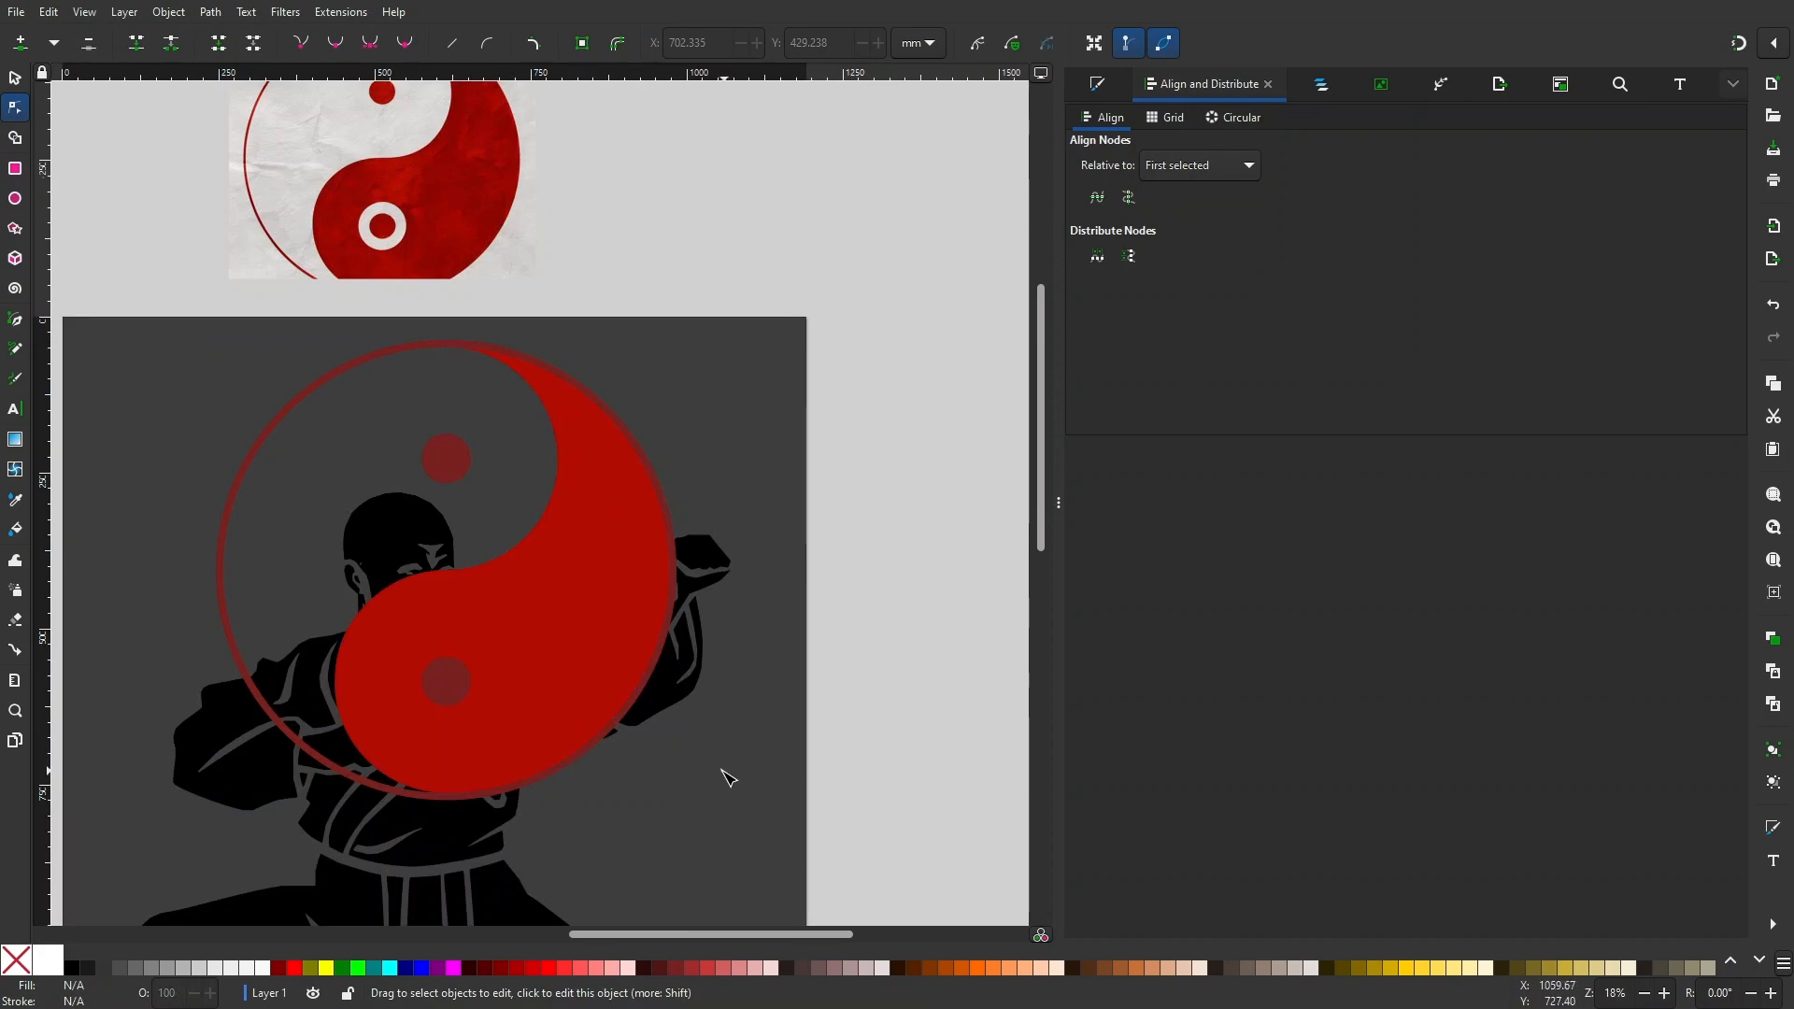
scroll(527, 780, "up", 3)
left_click_drag(506, 751, 597, 840)
scroll(621, 637, "down", 1)
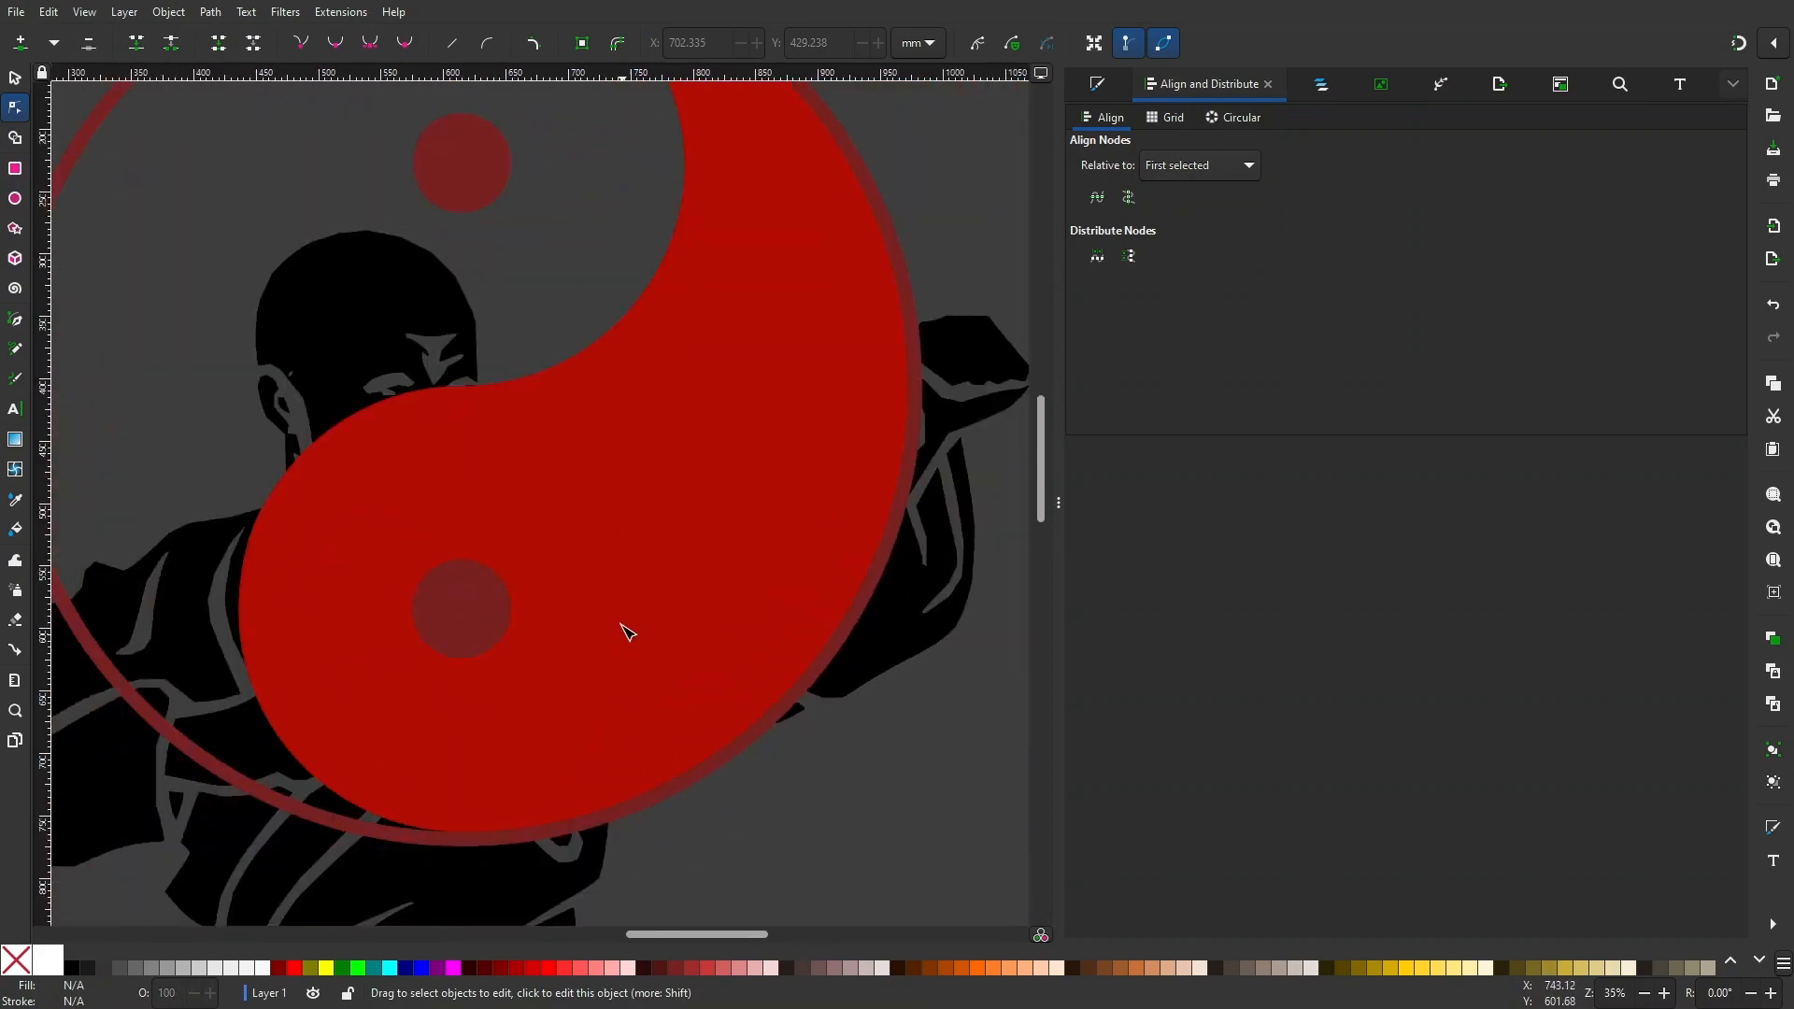
left_click_drag(621, 623, 633, 795)
left_click_drag(545, 604, 563, 614)
scroll(572, 624, "down", 1)
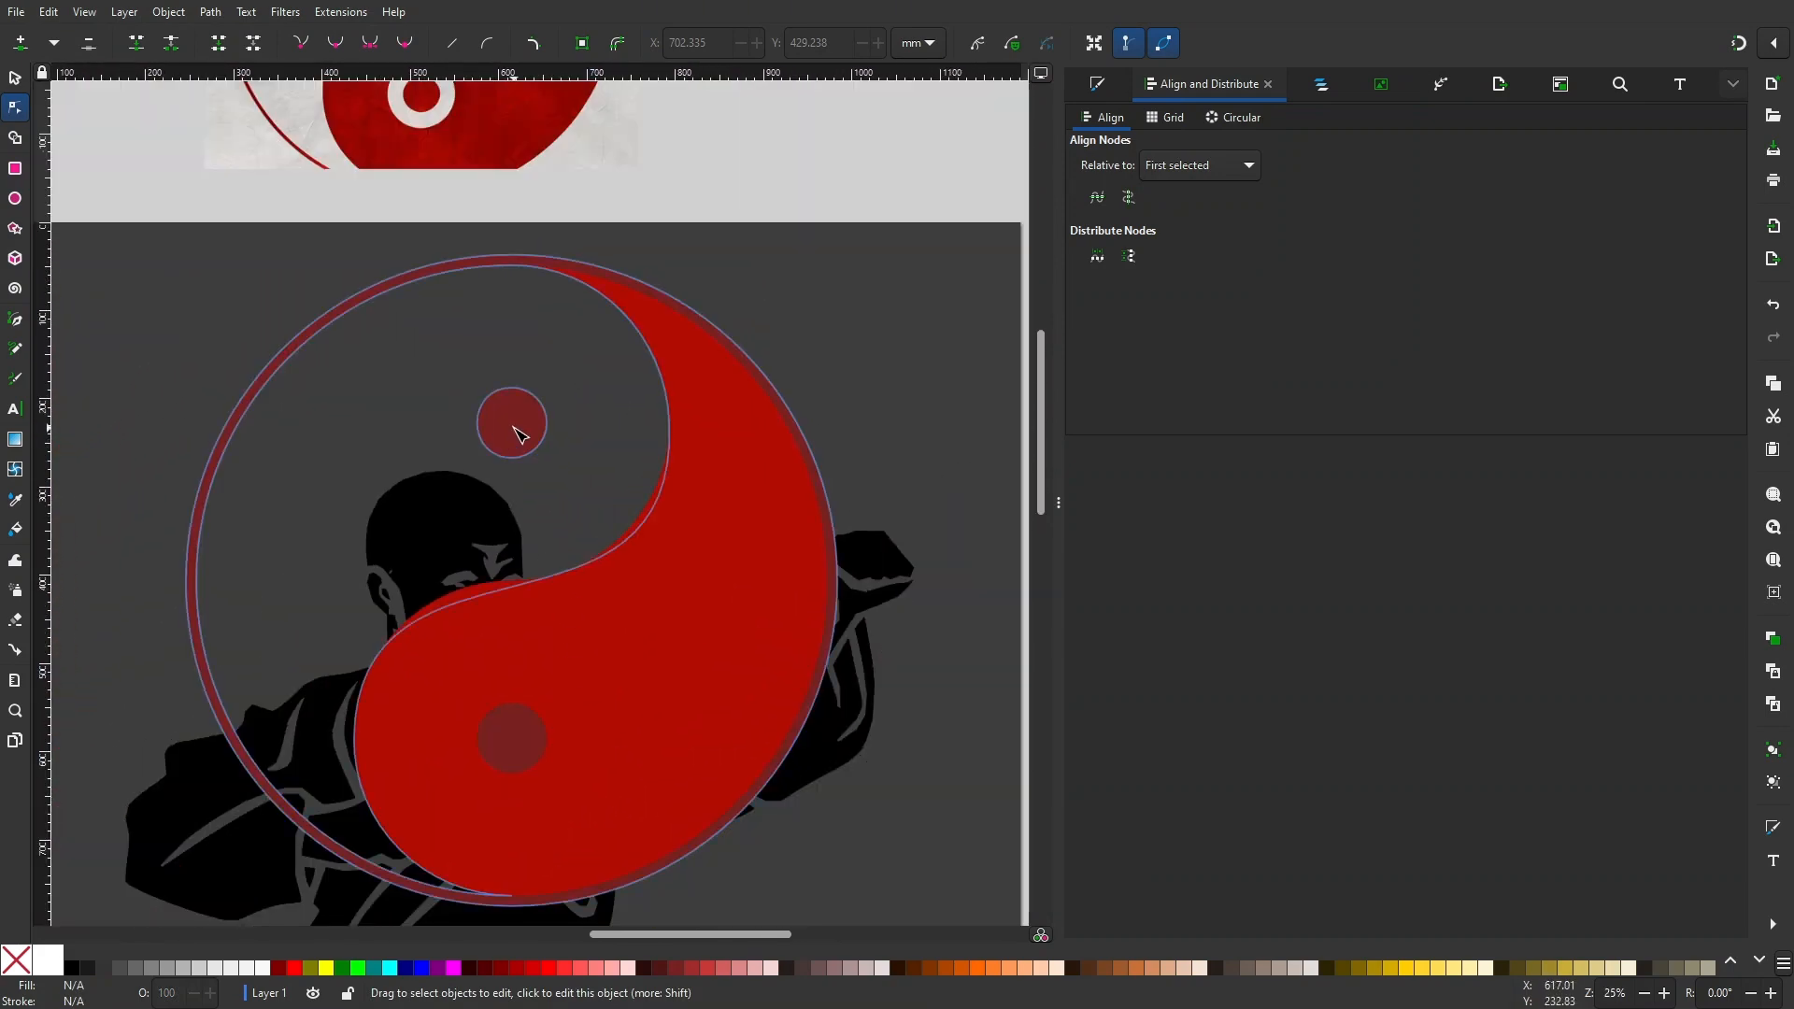
- Break the dark red path apart and select its small upper dot as a separate path
left_click(551, 574)
left_click(523, 435)
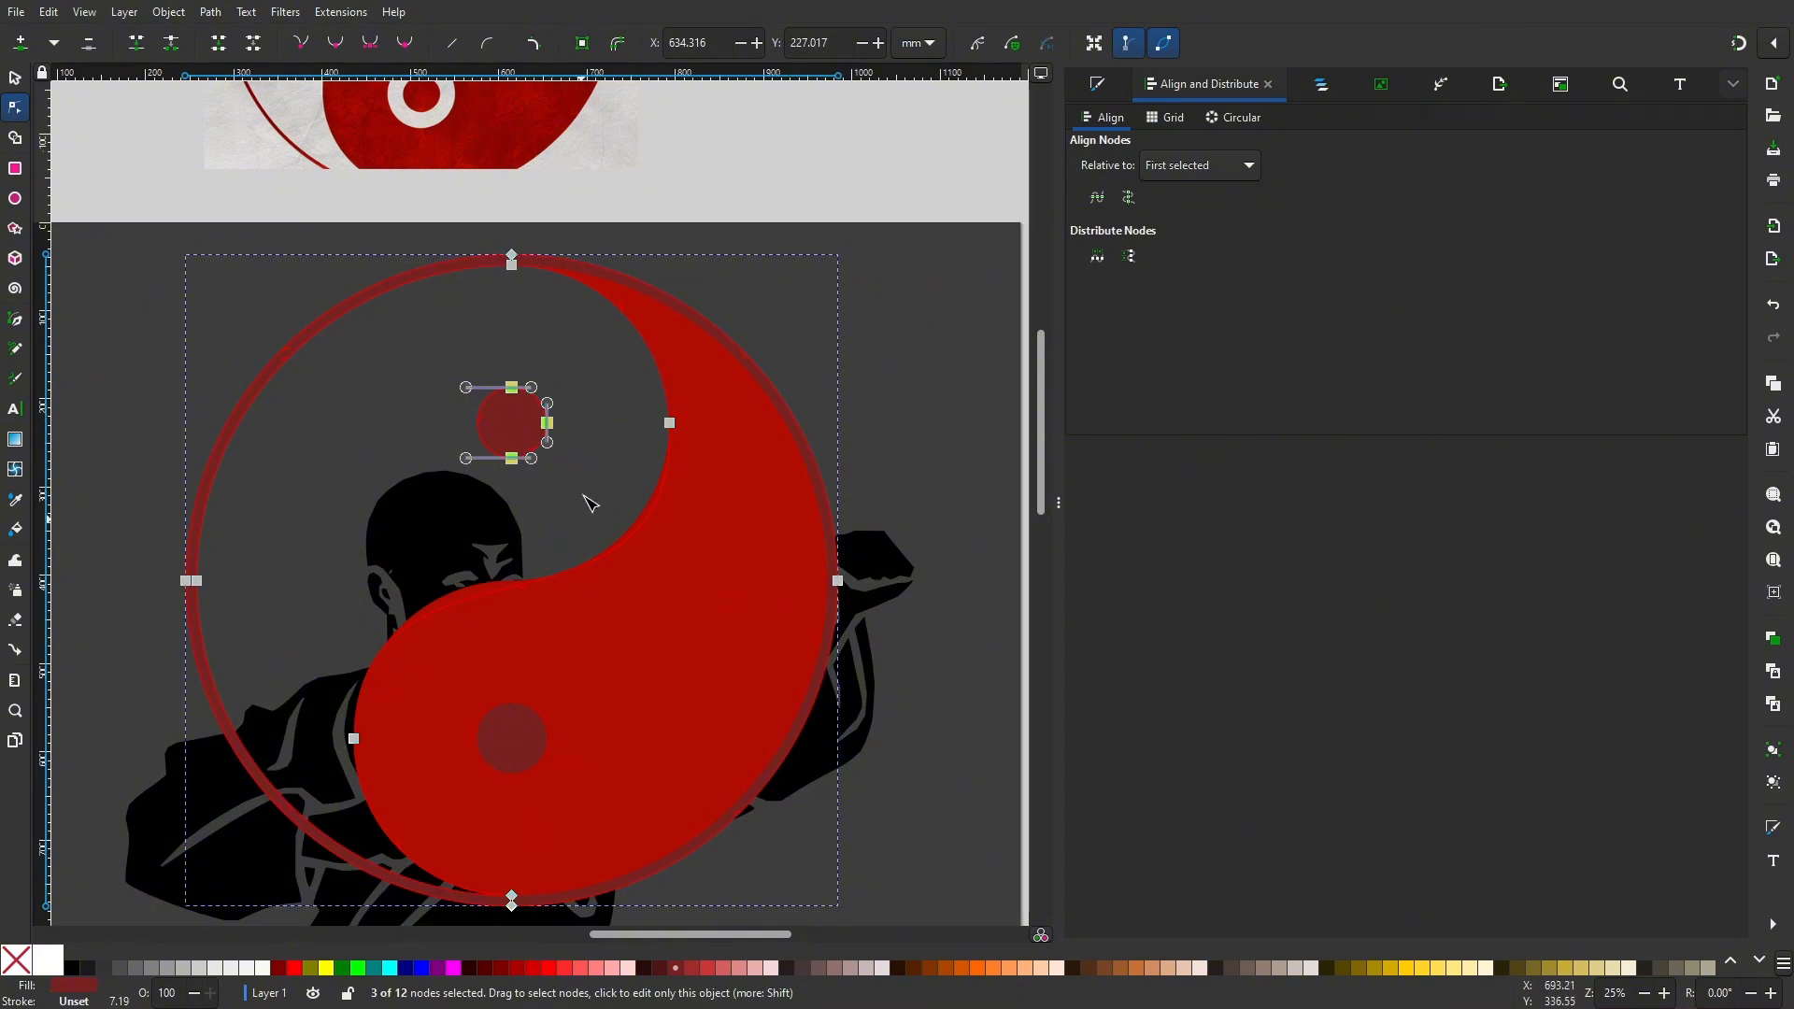
left_click_drag(533, 418, 607, 637)
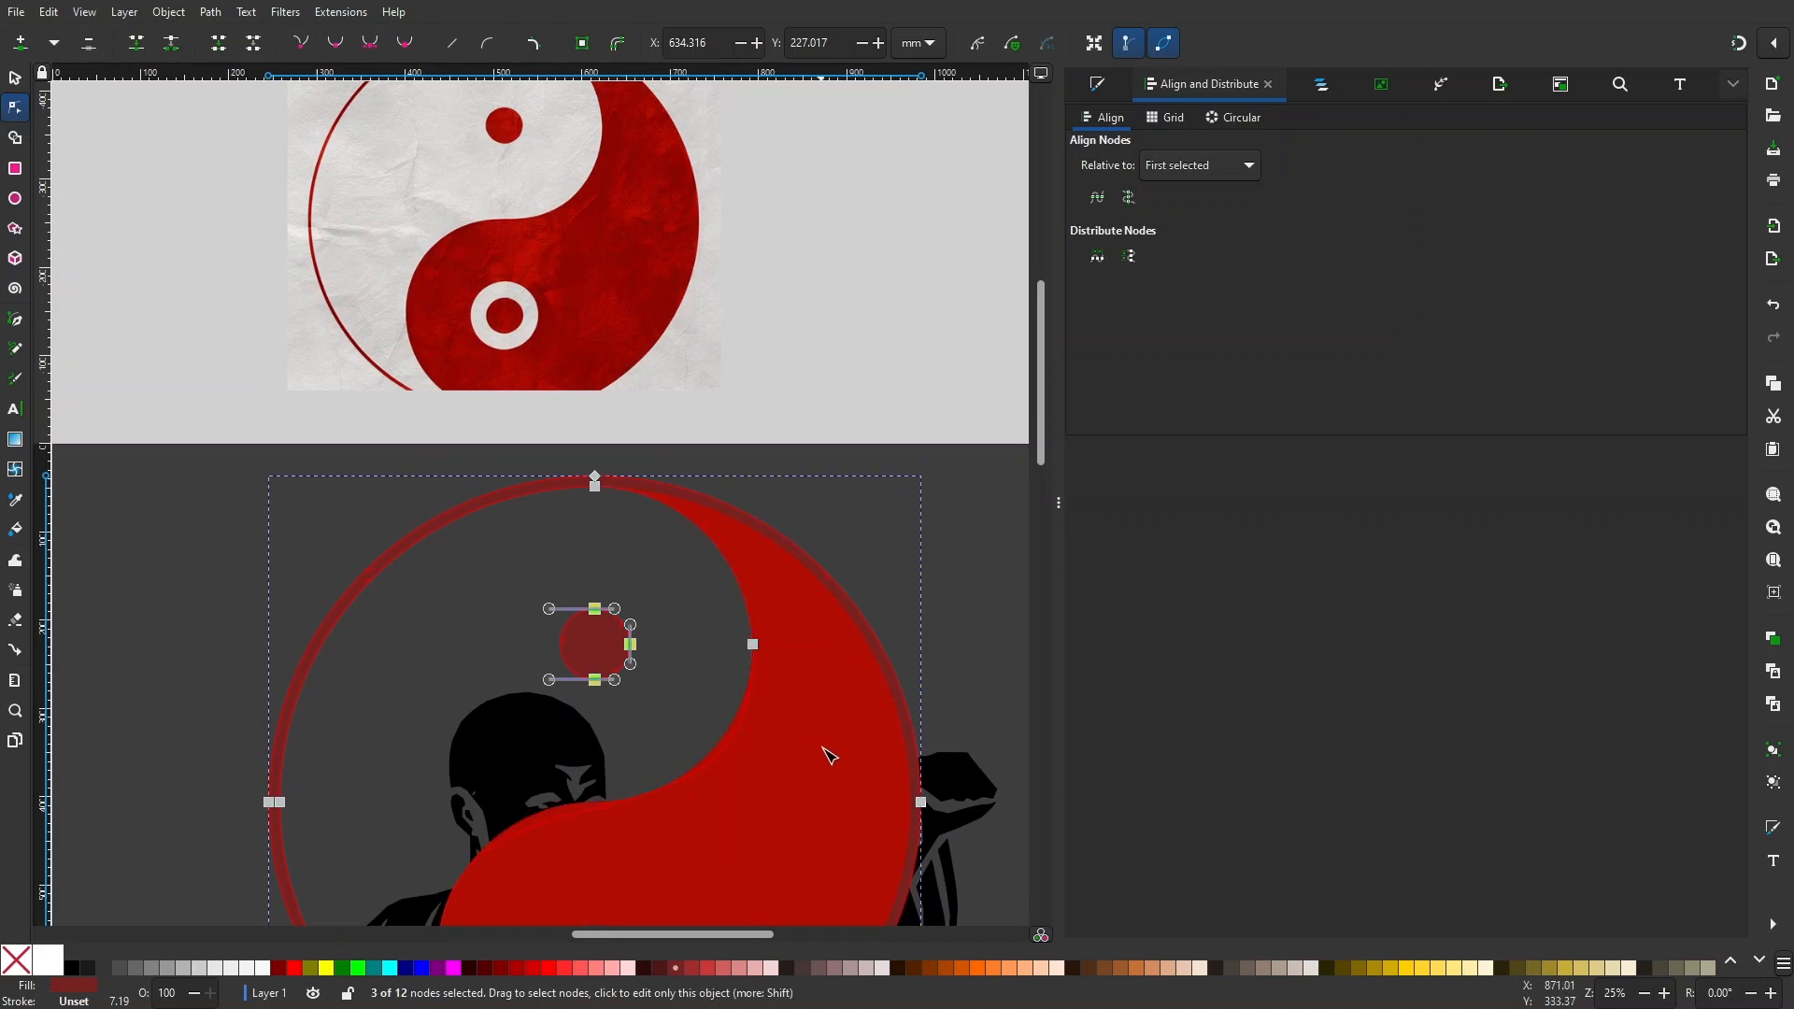
left_click_drag(817, 782, 779, 596)
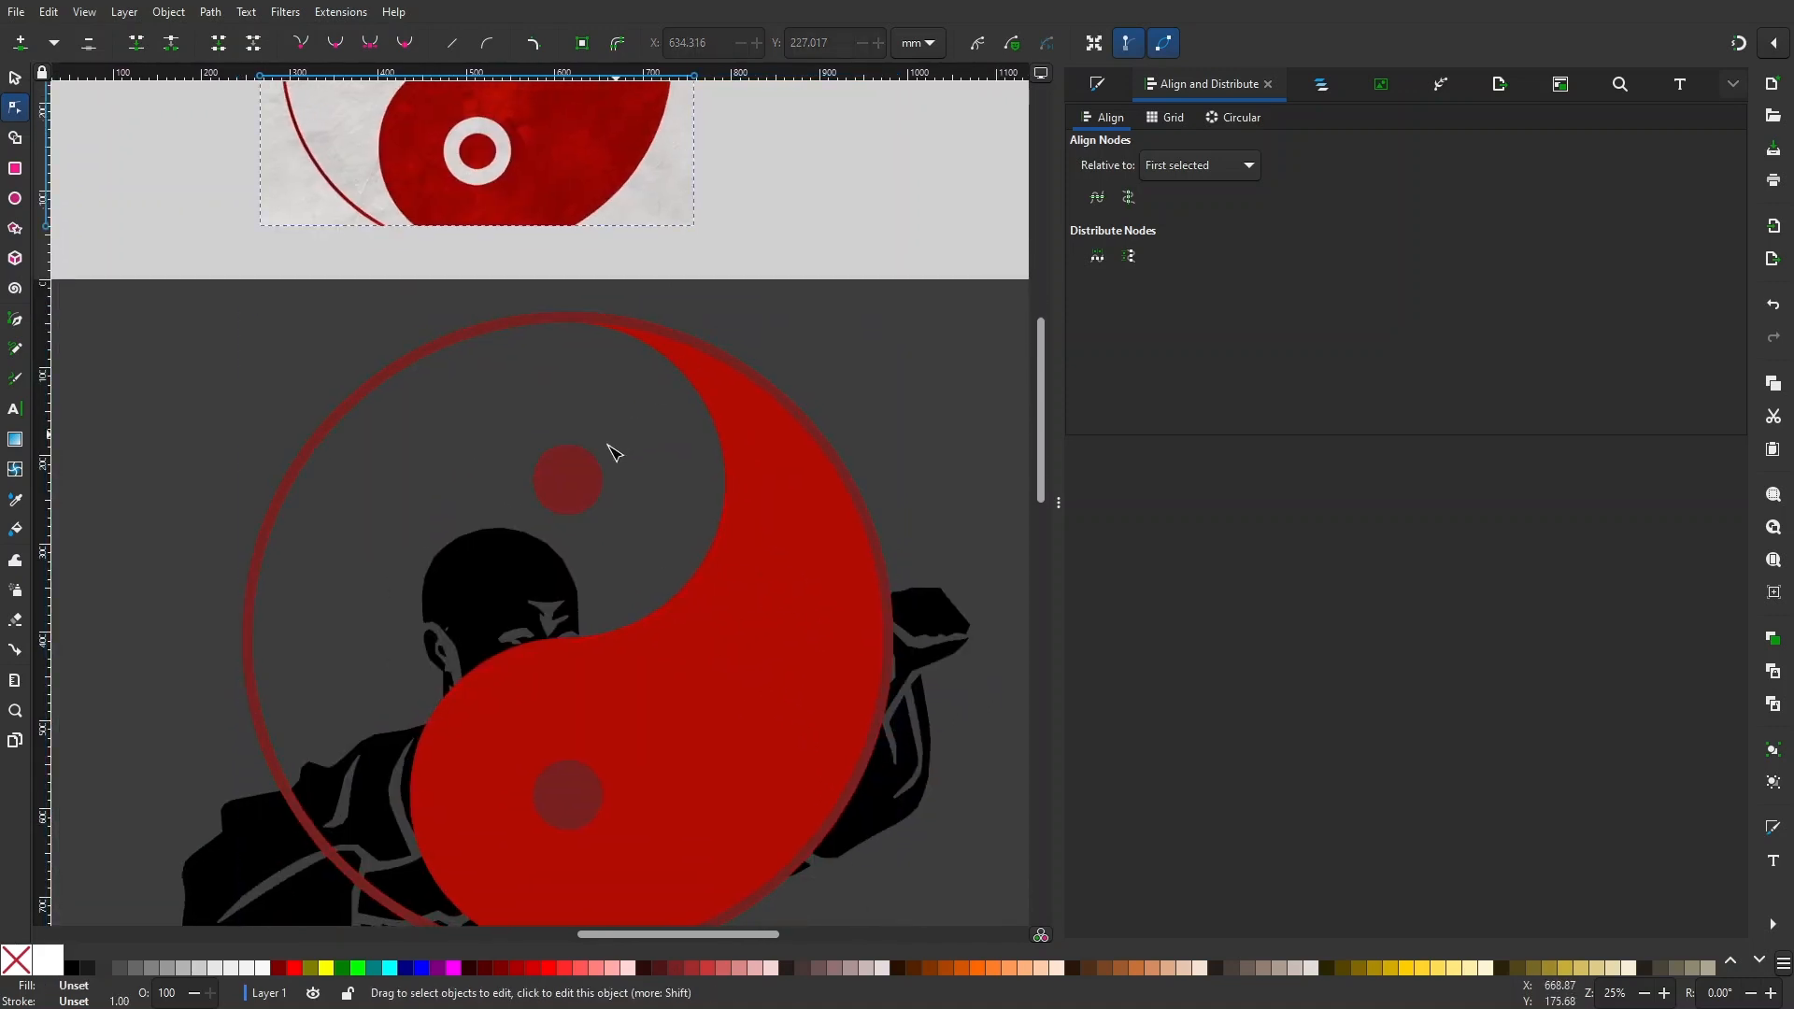
left_click(592, 529)
key("ctrl+alt+v")
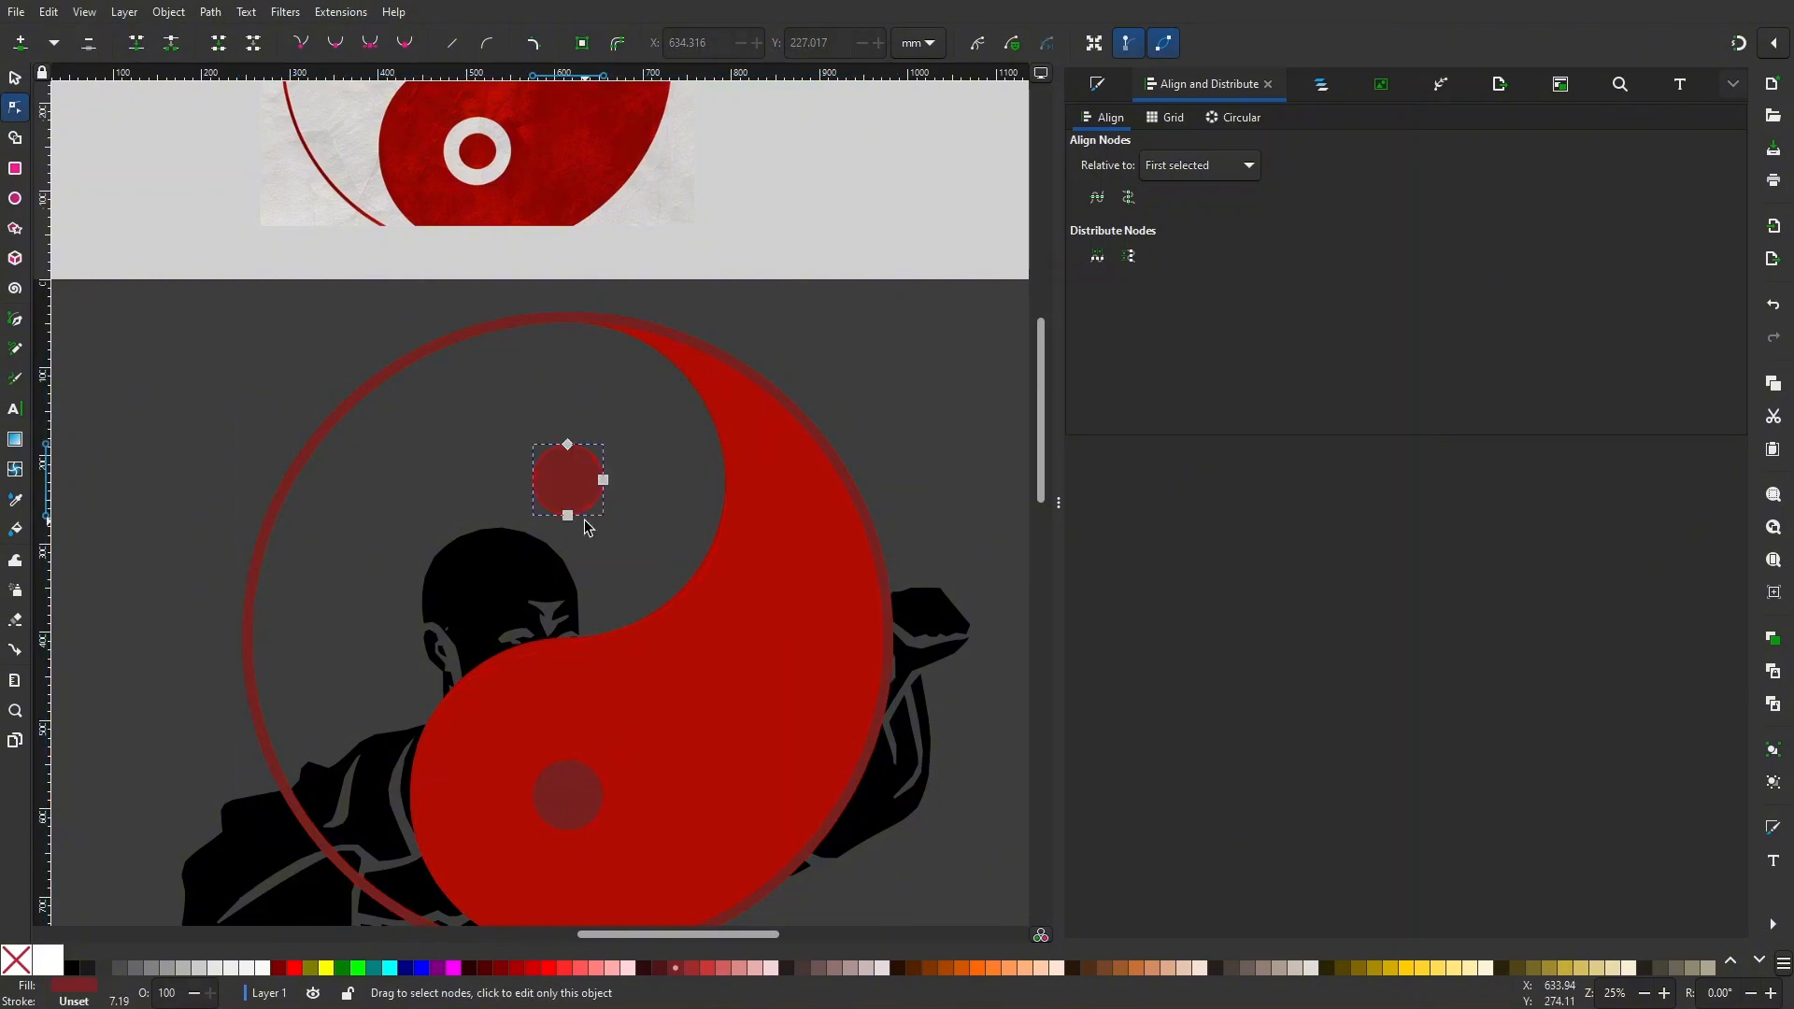
- Recolour the small upper dot with the bright red #b20c02 sampled from the red half
key("d")
left_click(815, 662)
left_click_drag(782, 703, 719, 614)
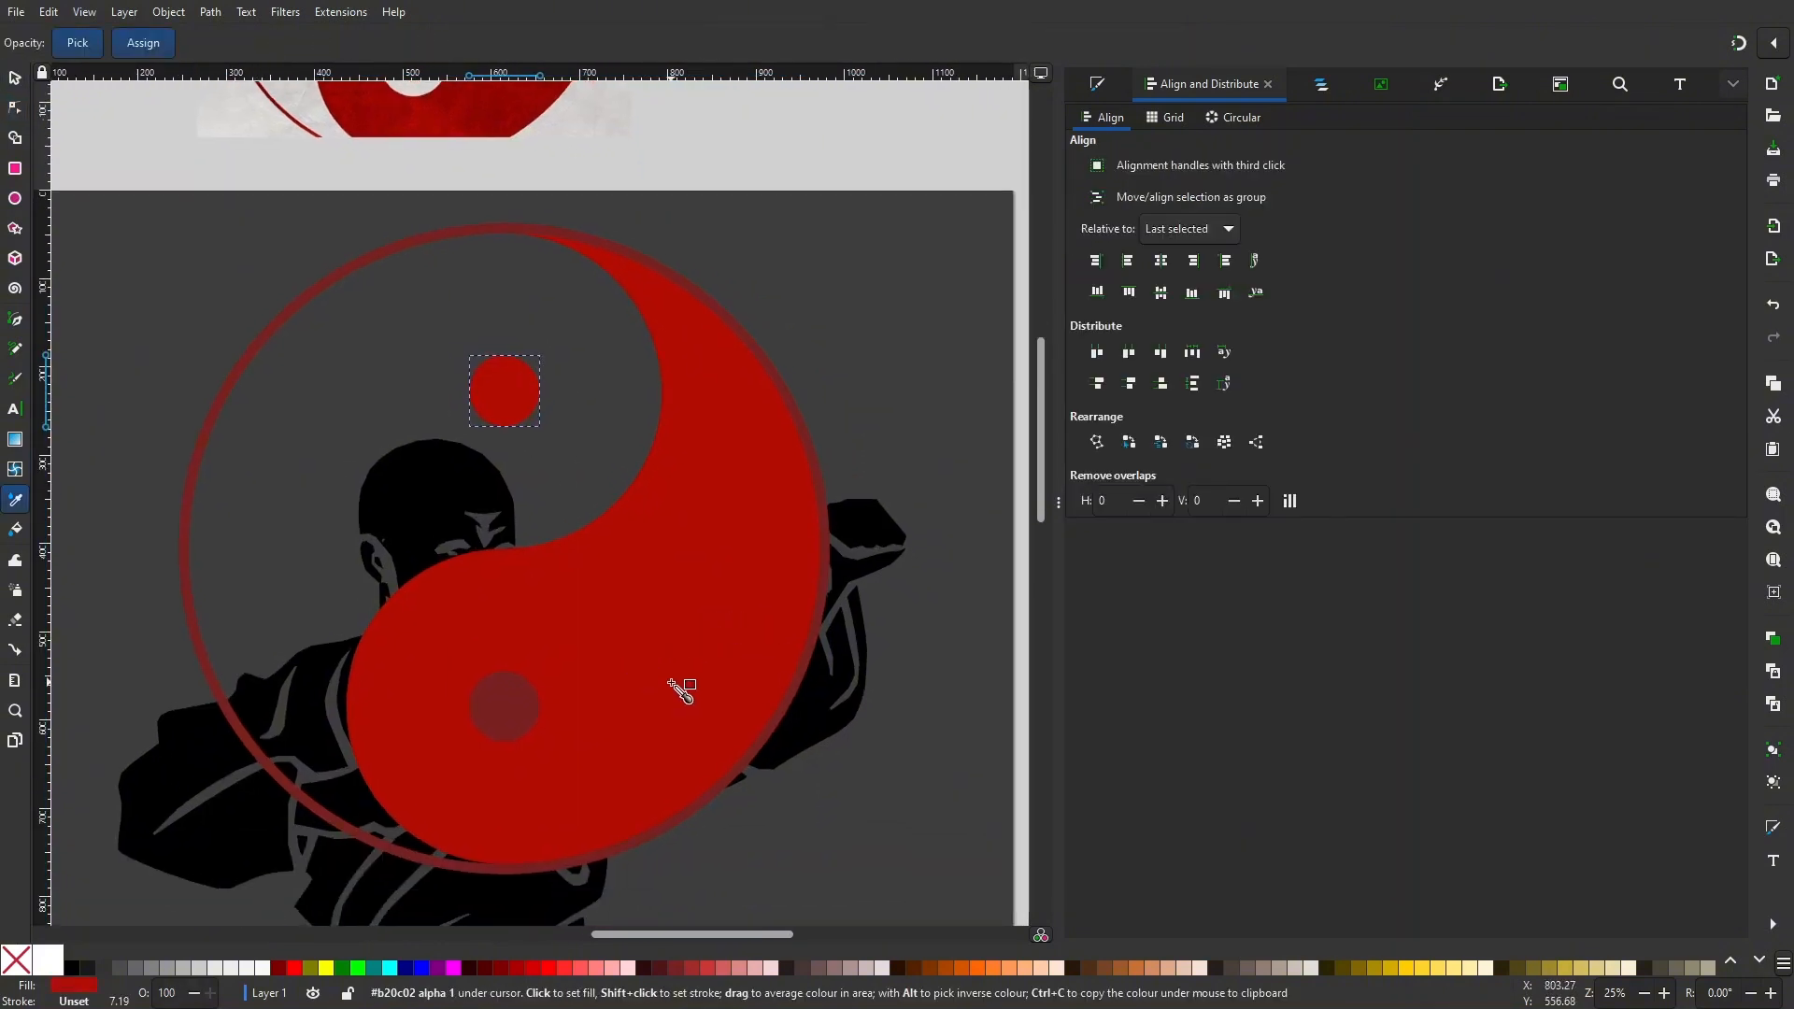
- Examine the nodes of the bright red half, including those around its lower dot
key("n")
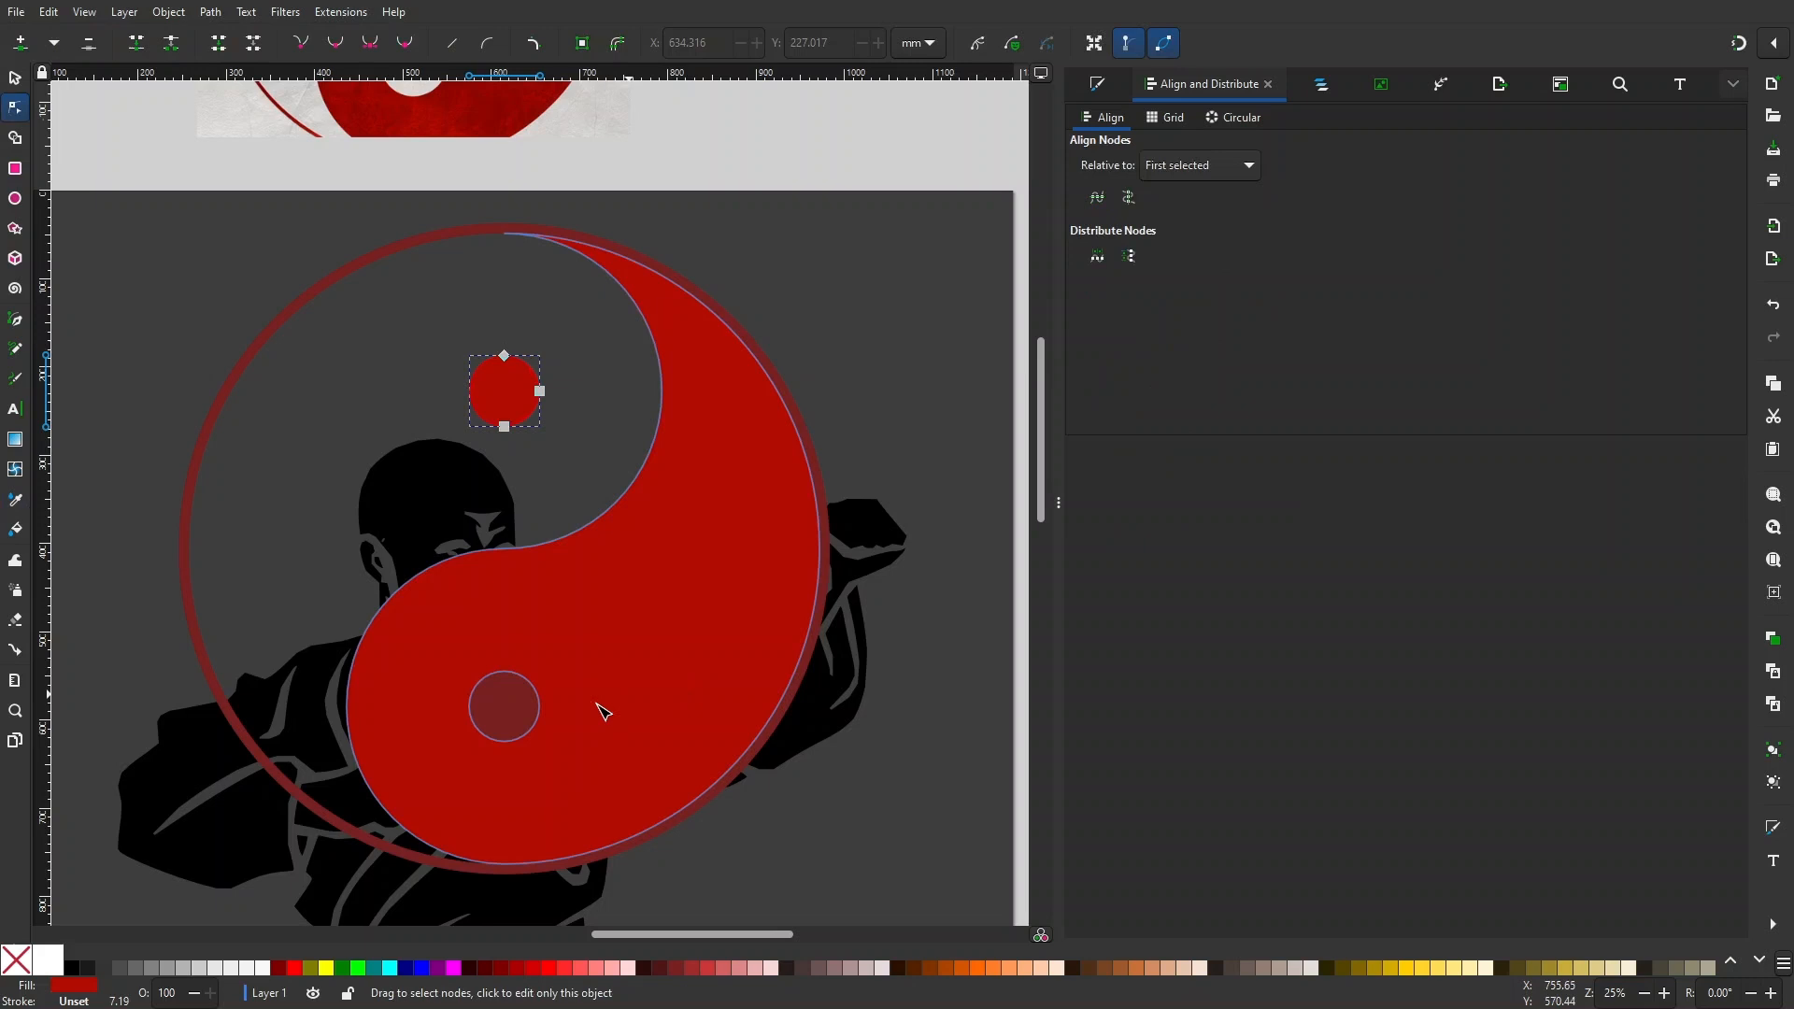
left_click(512, 709)
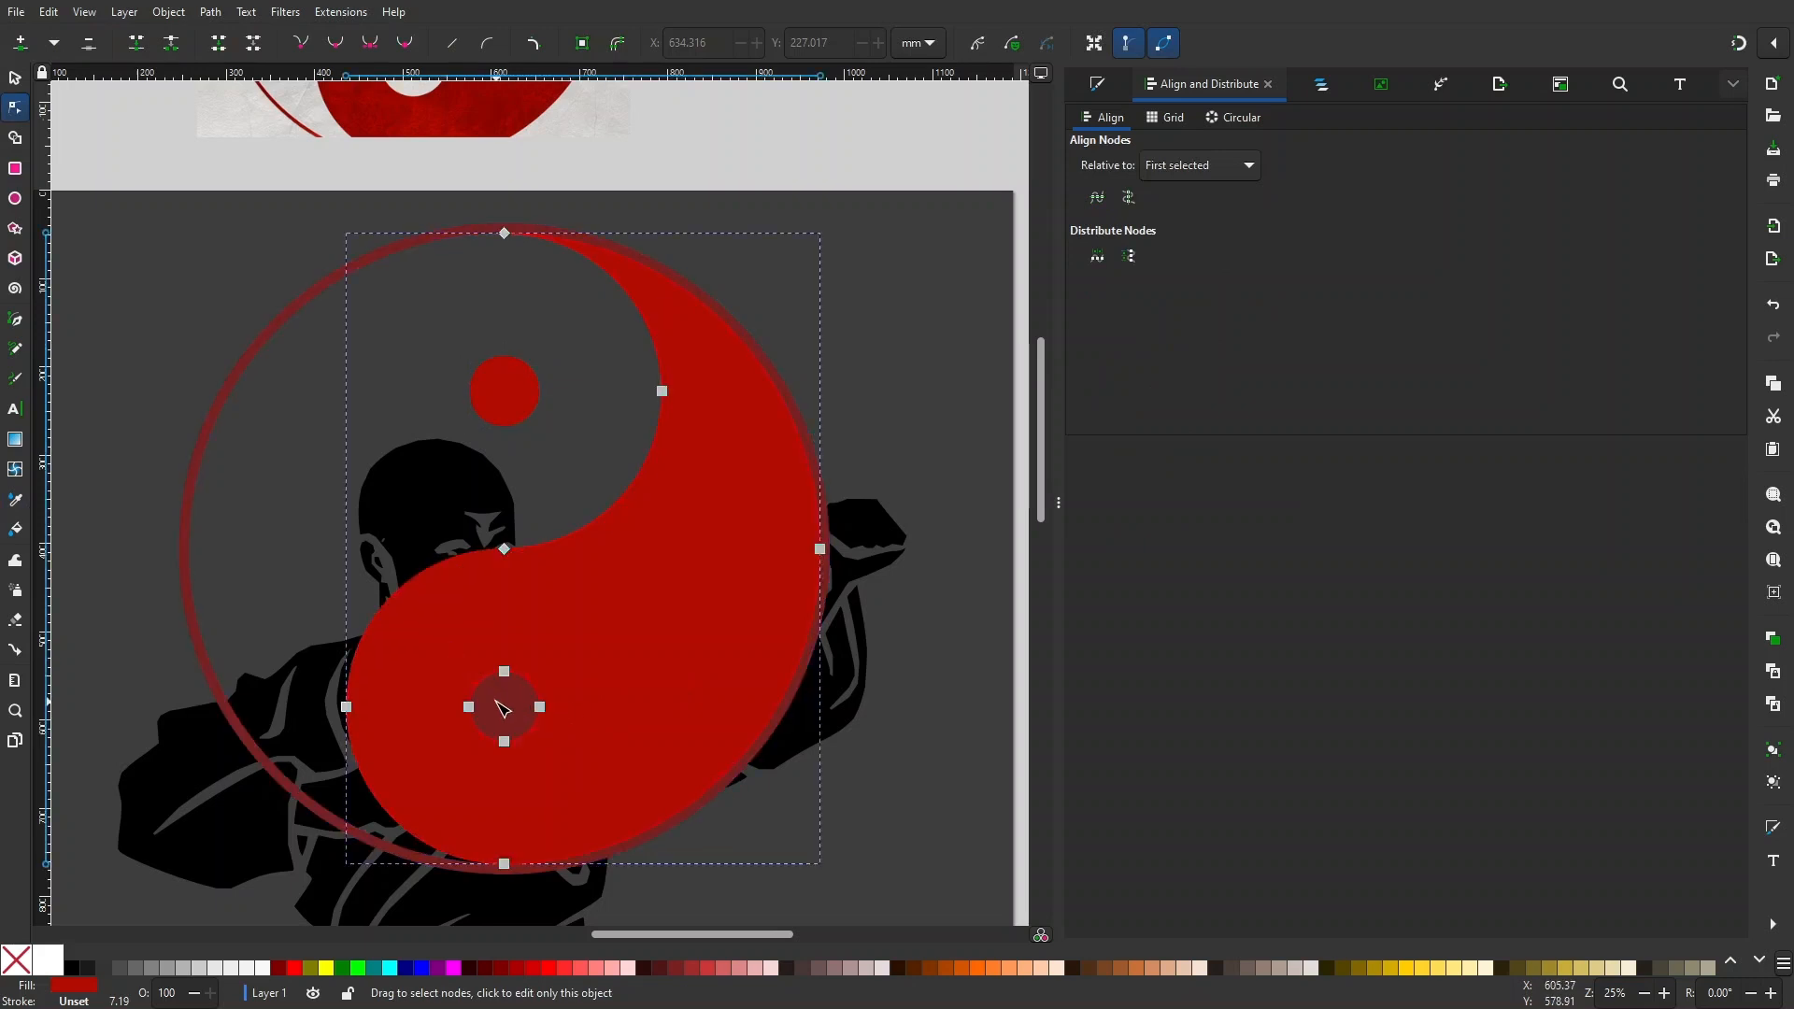
left_click(497, 702)
left_click(693, 628)
left_click_drag(767, 561, 725, 625)
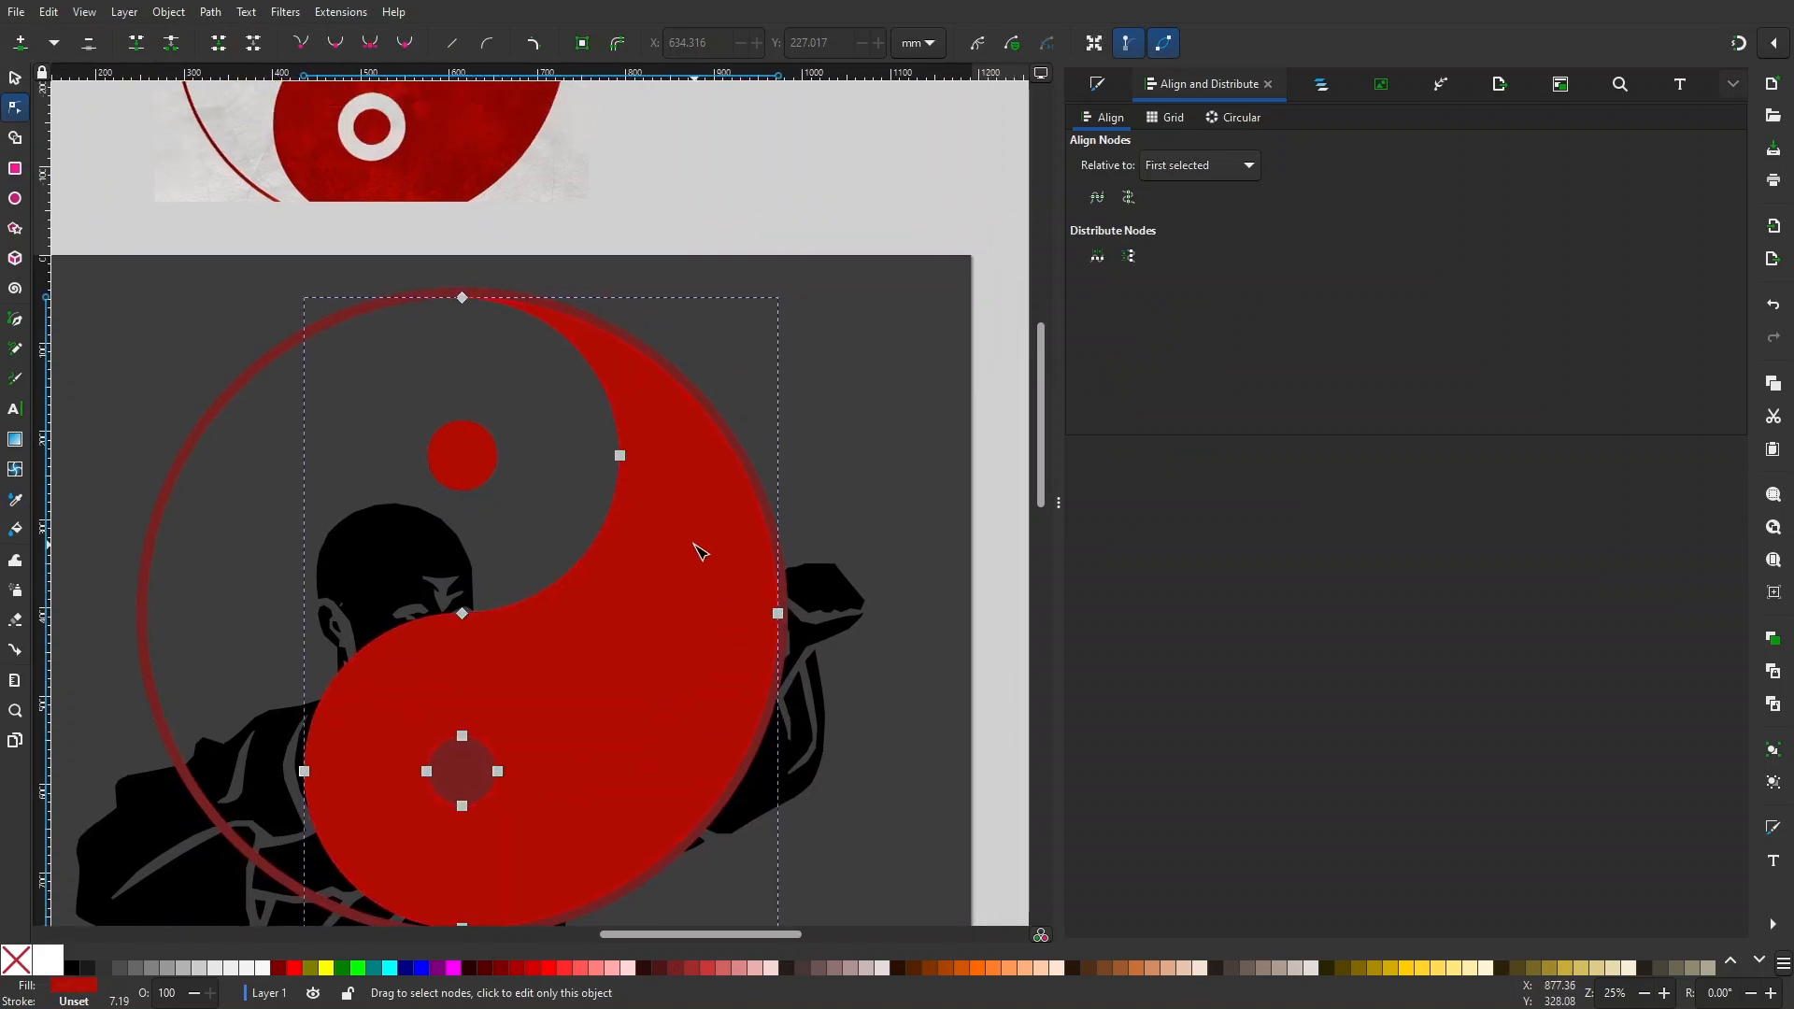
scroll(736, 418, "up", 2)
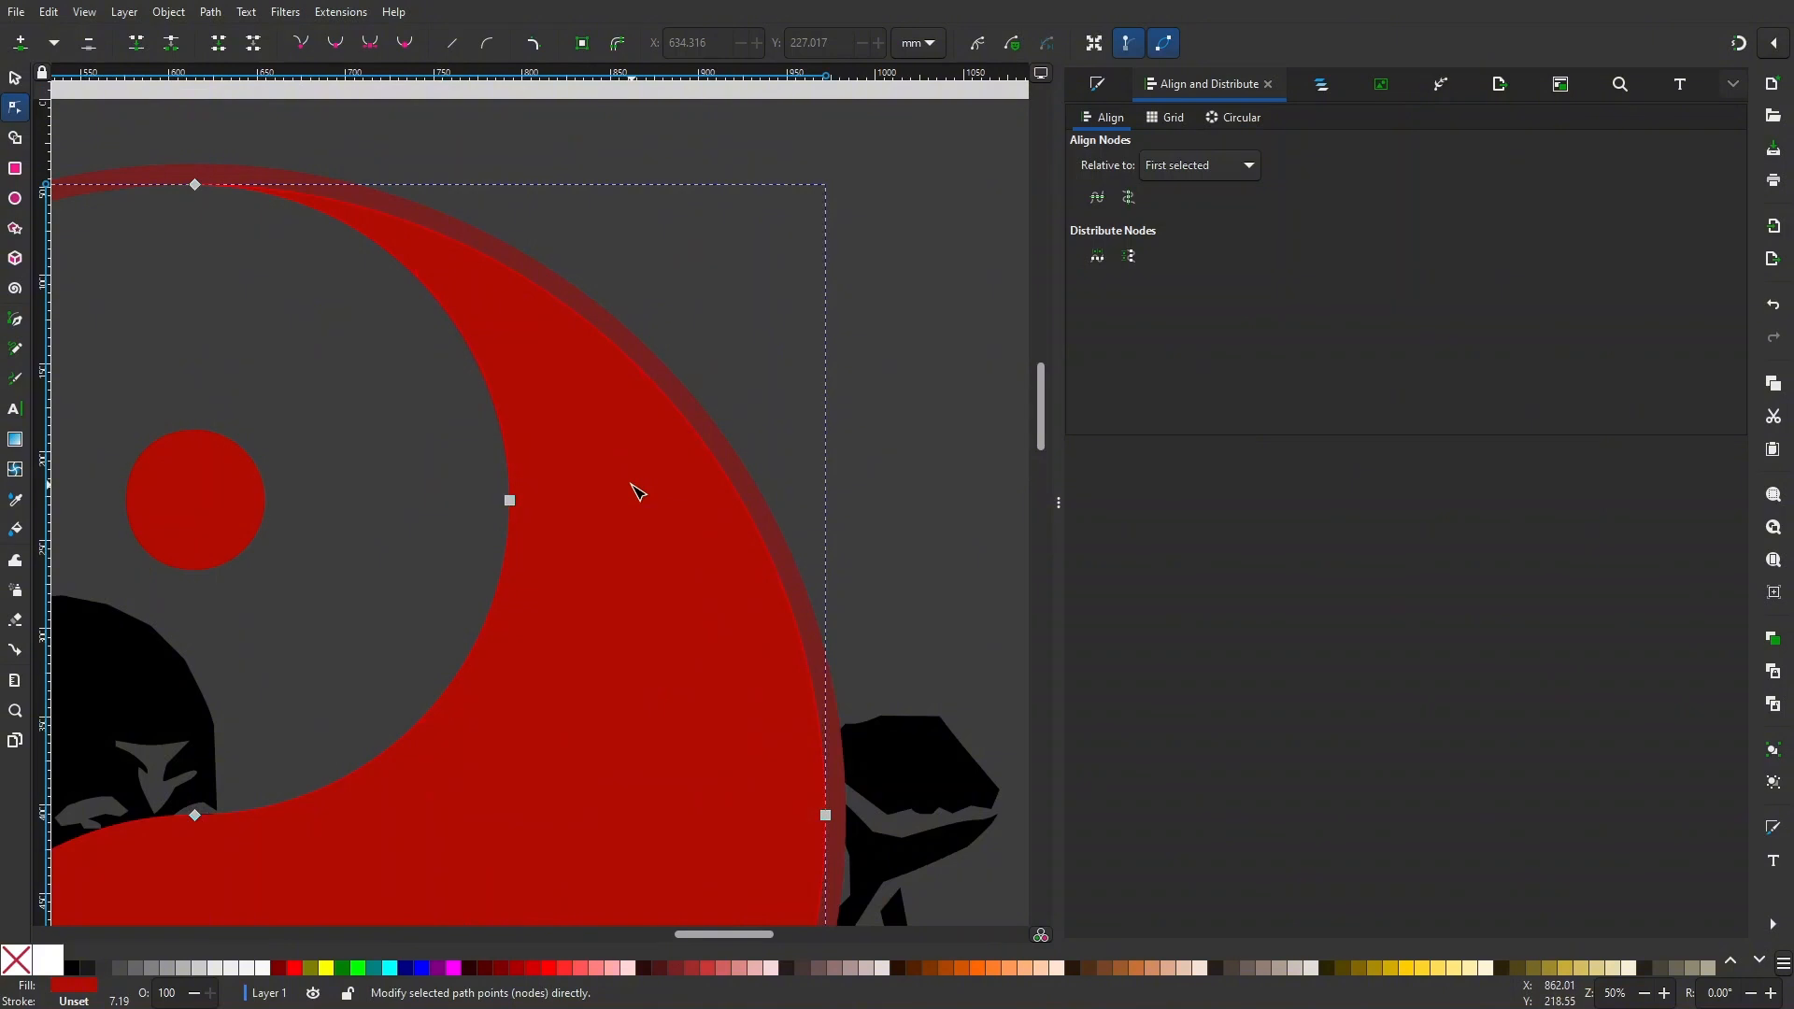
- Recolour the dark red outer ring with the bright red sampled from the red half
key("d")
key("d")
key("s")
left_click(726, 441)
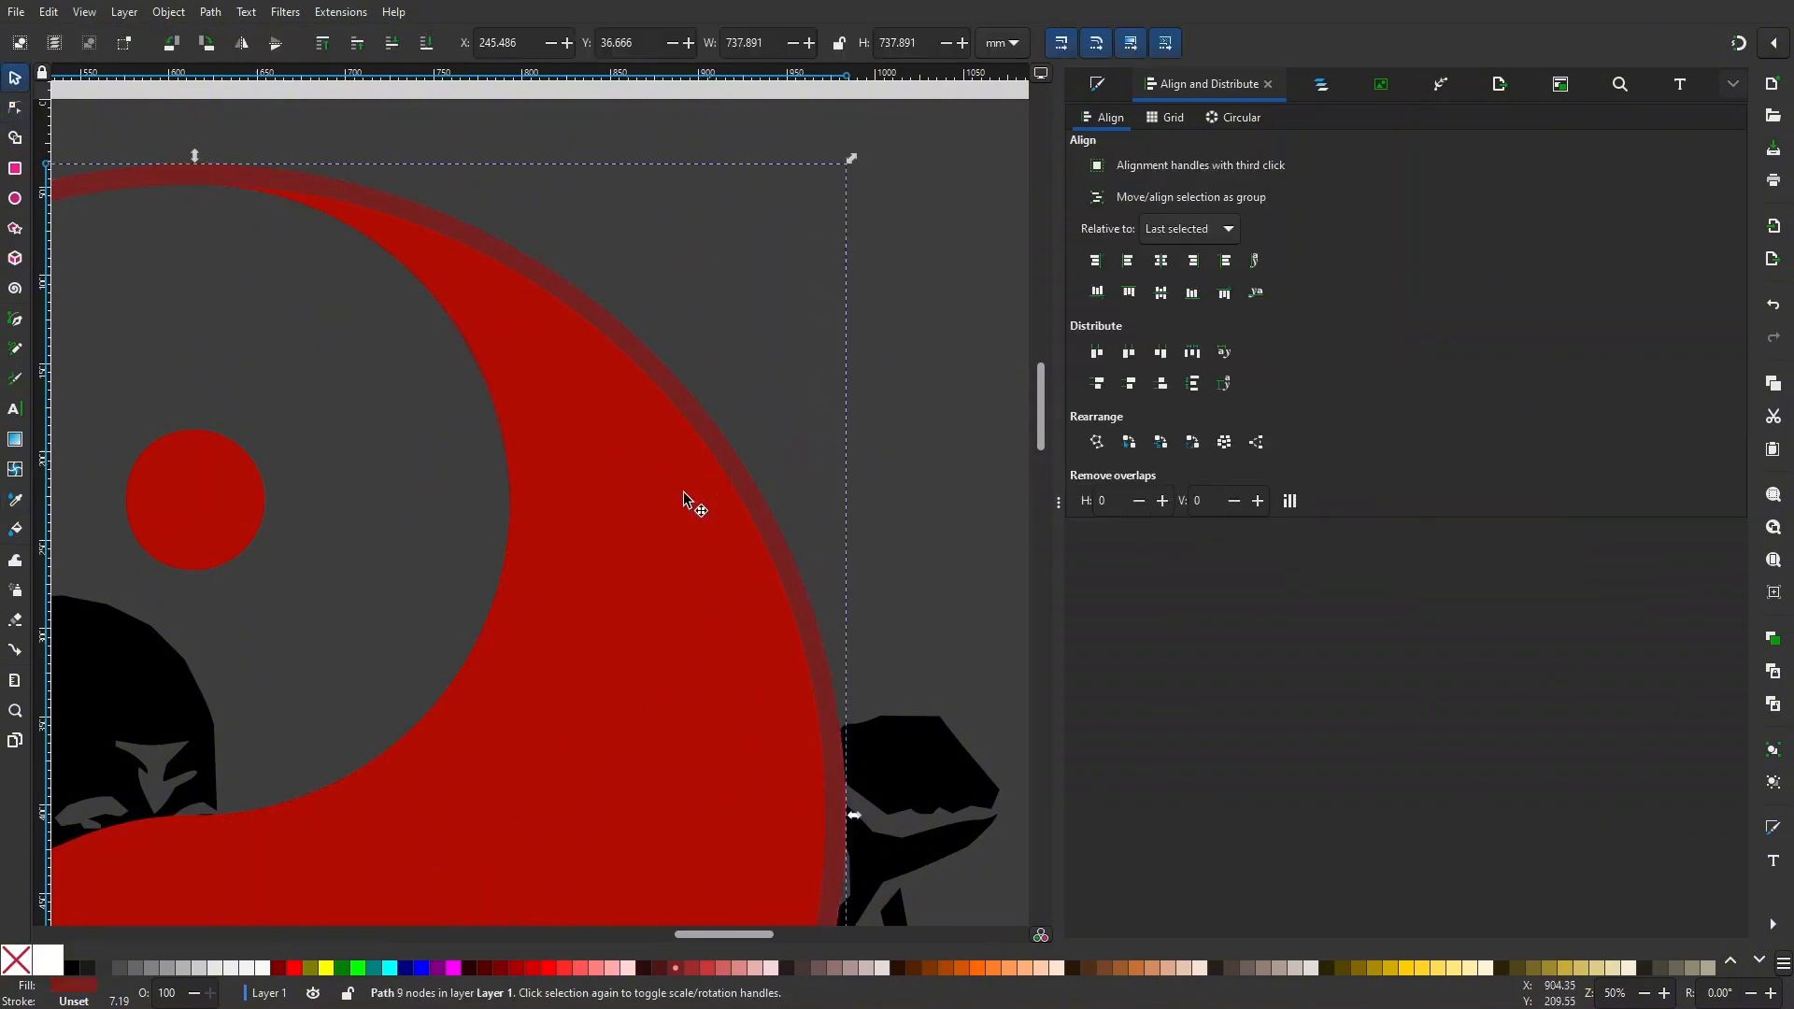
key("d")
scroll(762, 501, "down", 4)
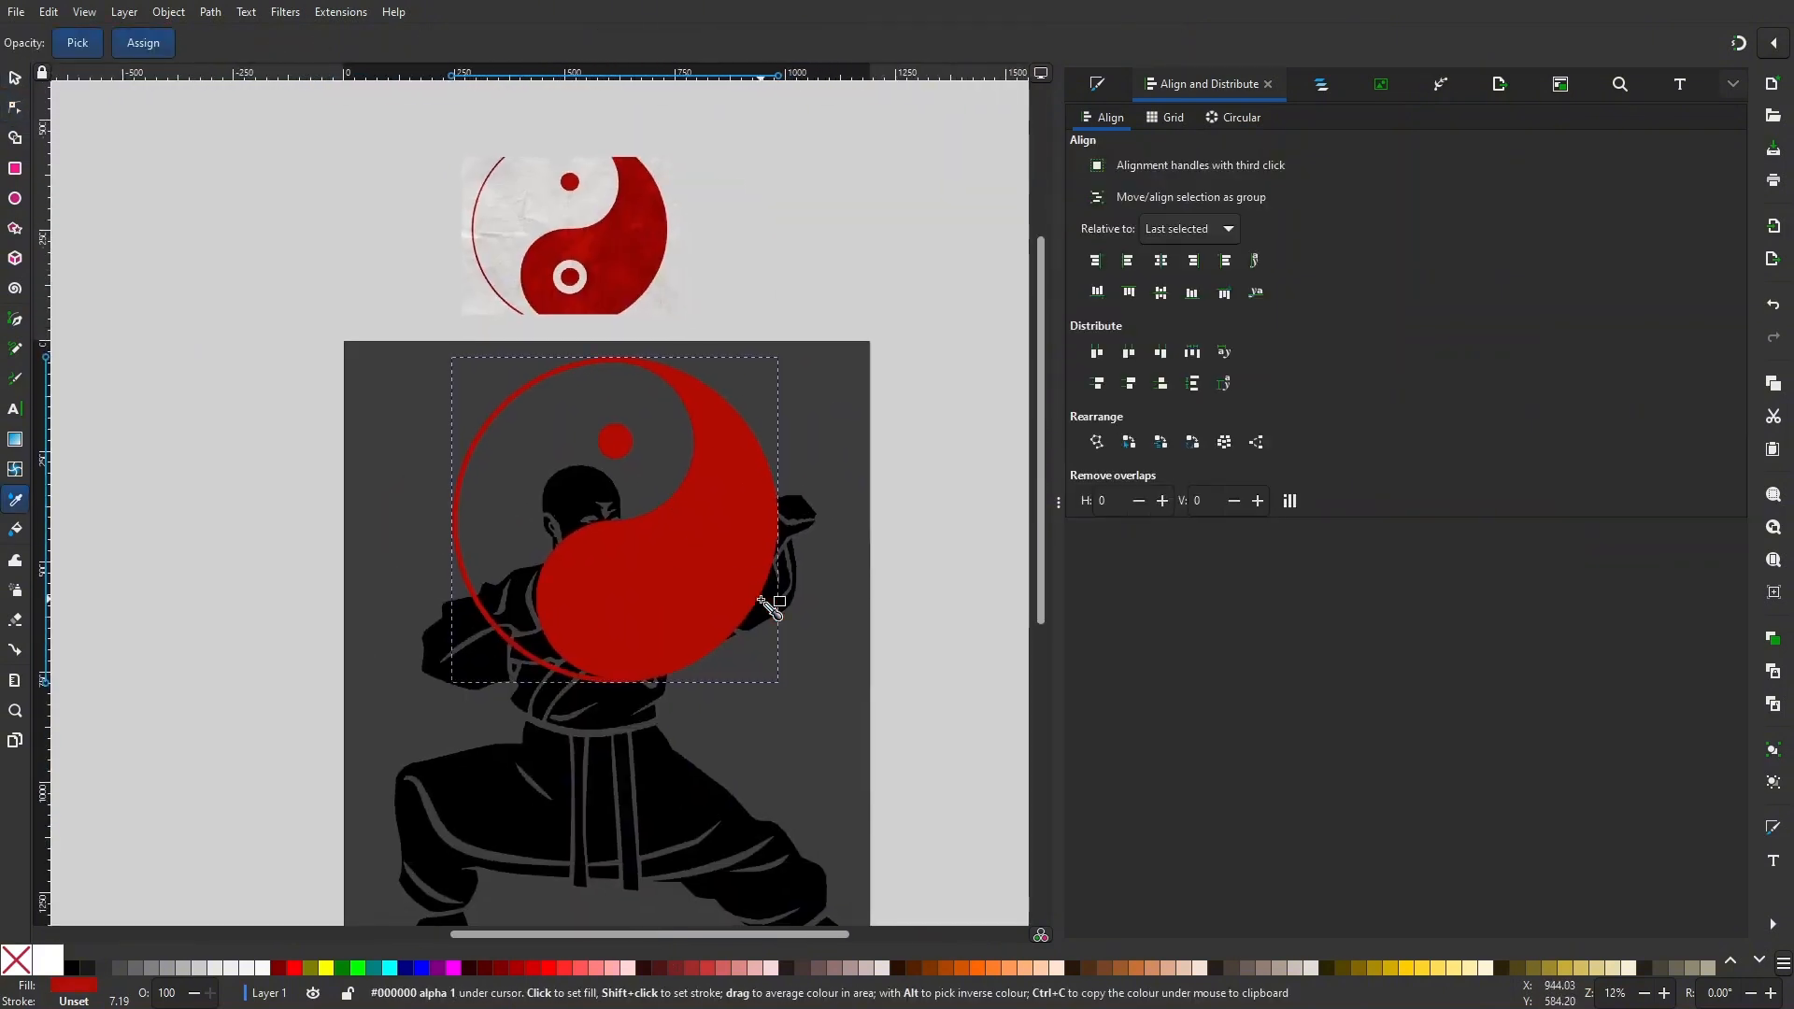
left_click_drag(762, 599, 738, 640)
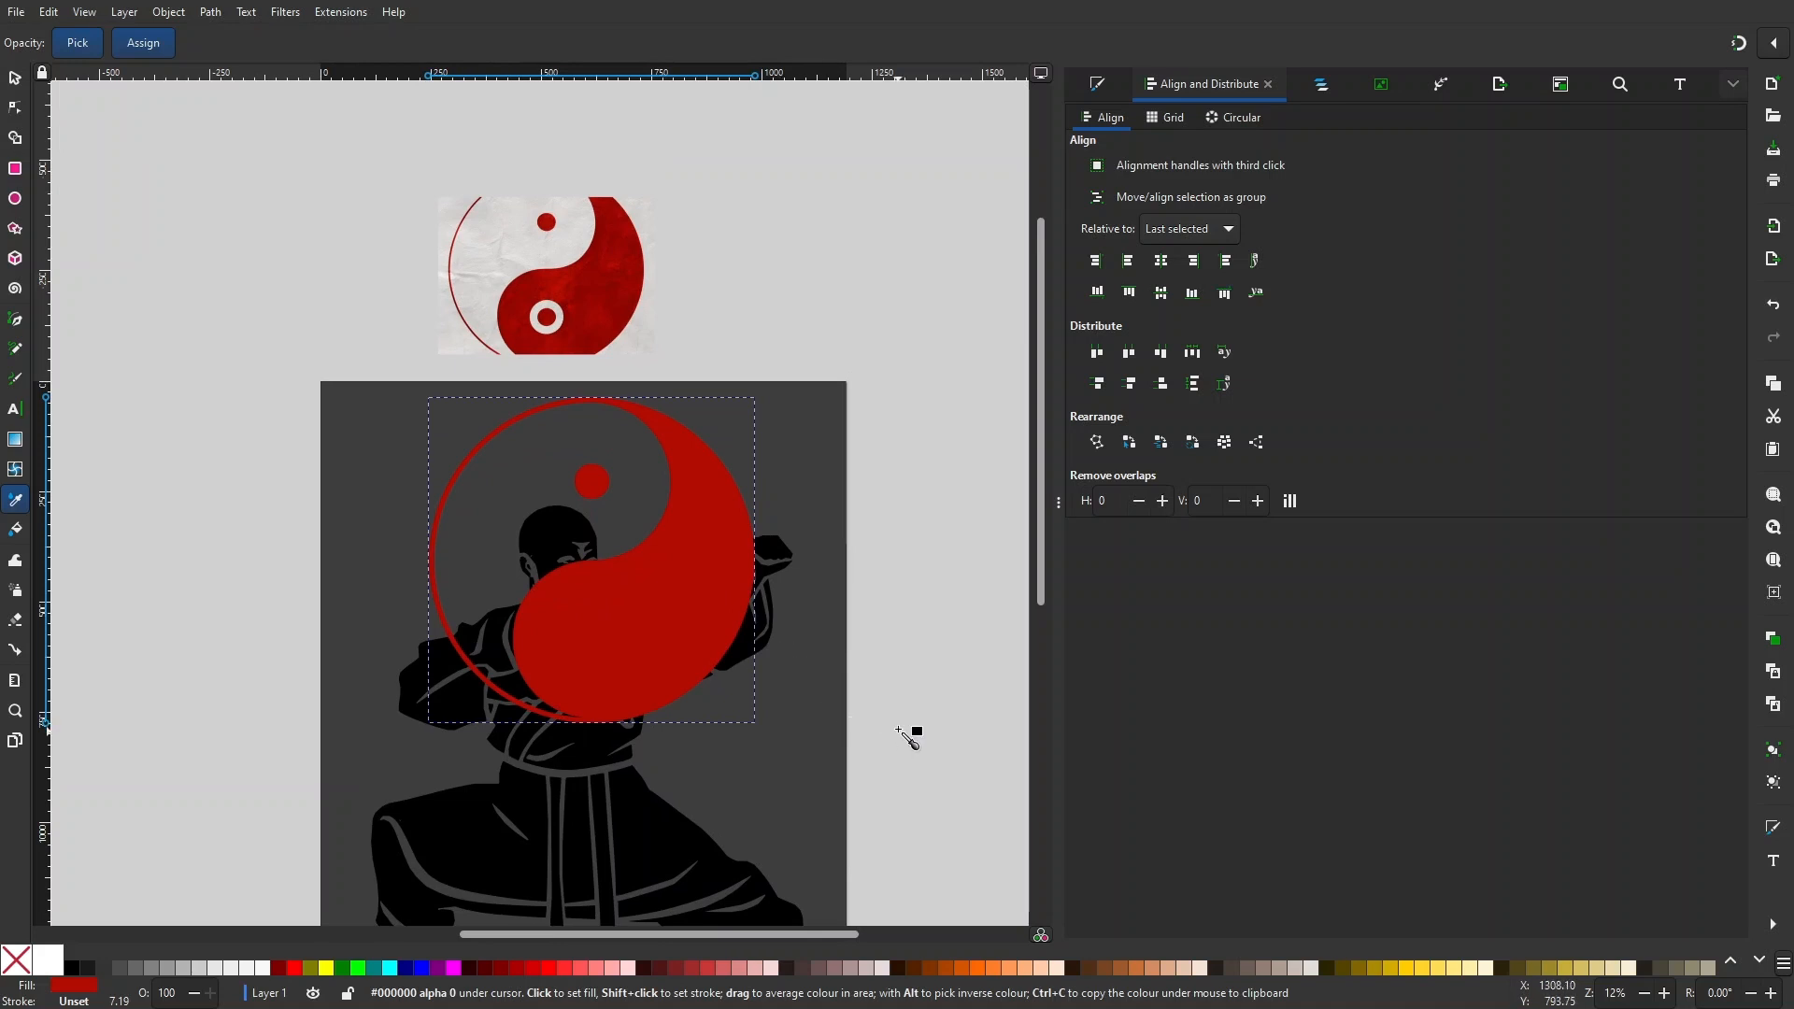
key("s")
left_click(943, 674)
left_click_drag(902, 664, 878, 668)
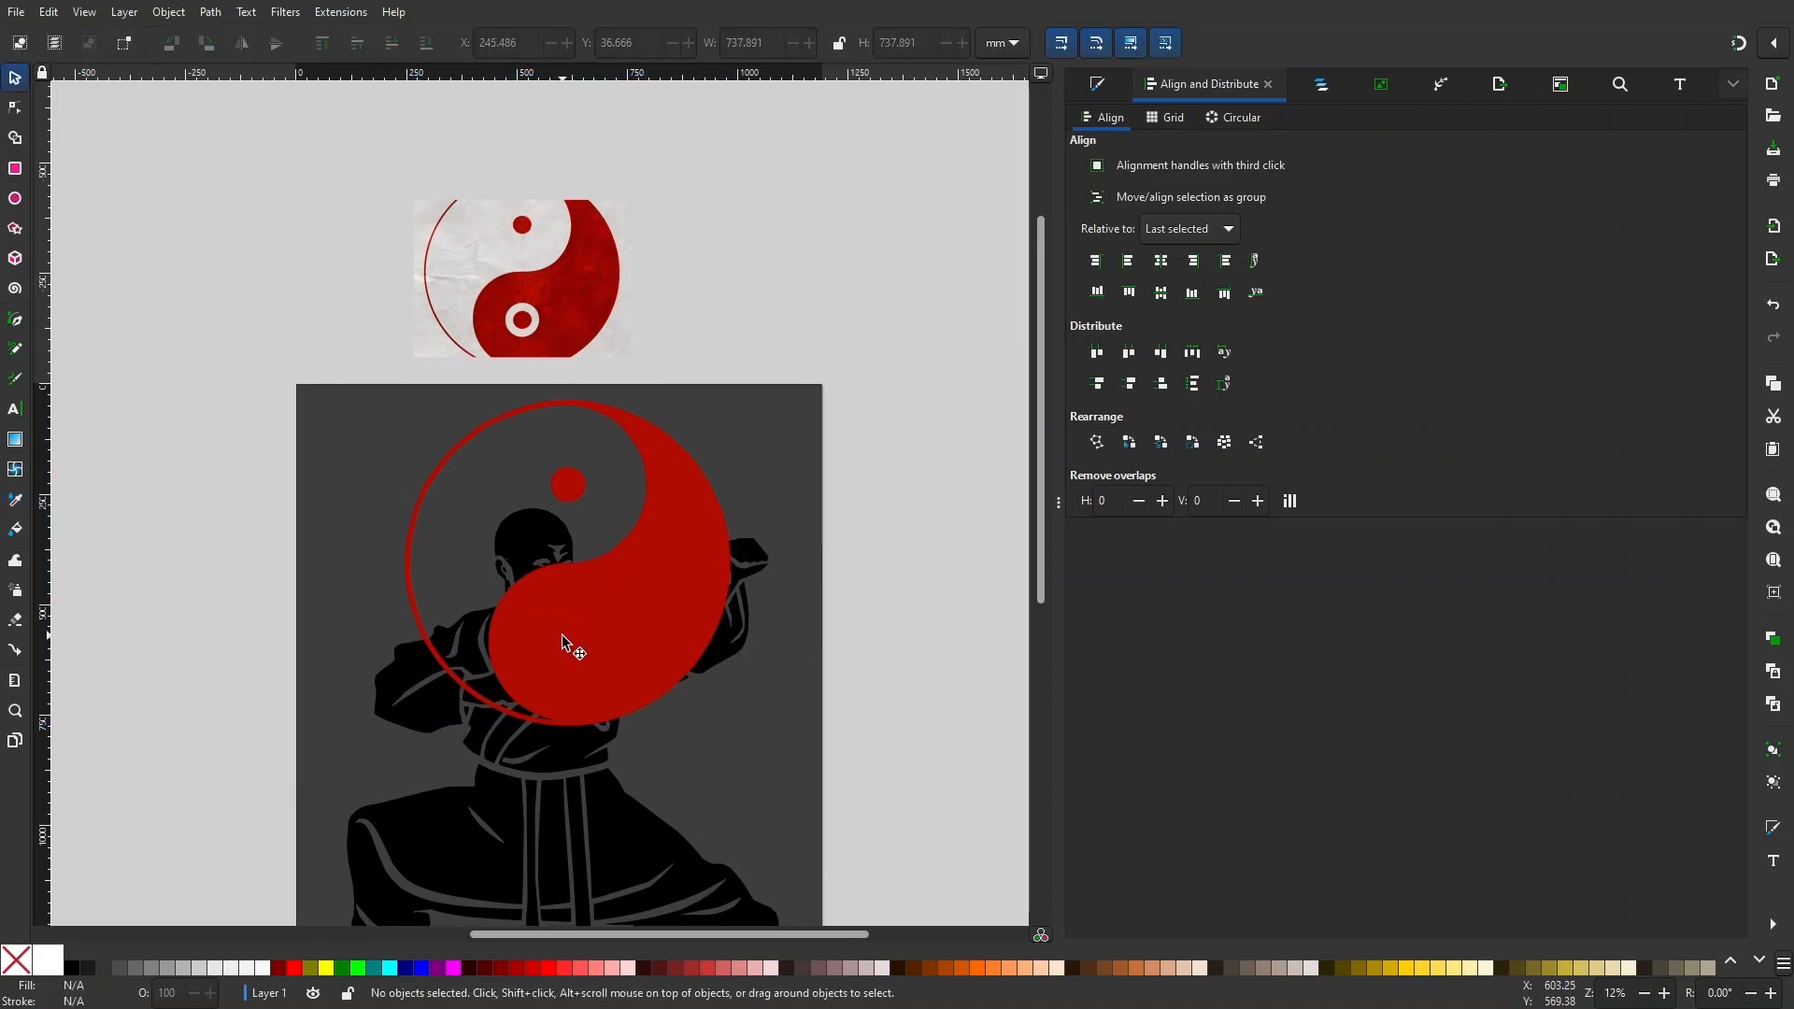
- Group the bright red half, the outer ring and the small upper dot into one yin-yang object
scroll(569, 654, "down", 1)
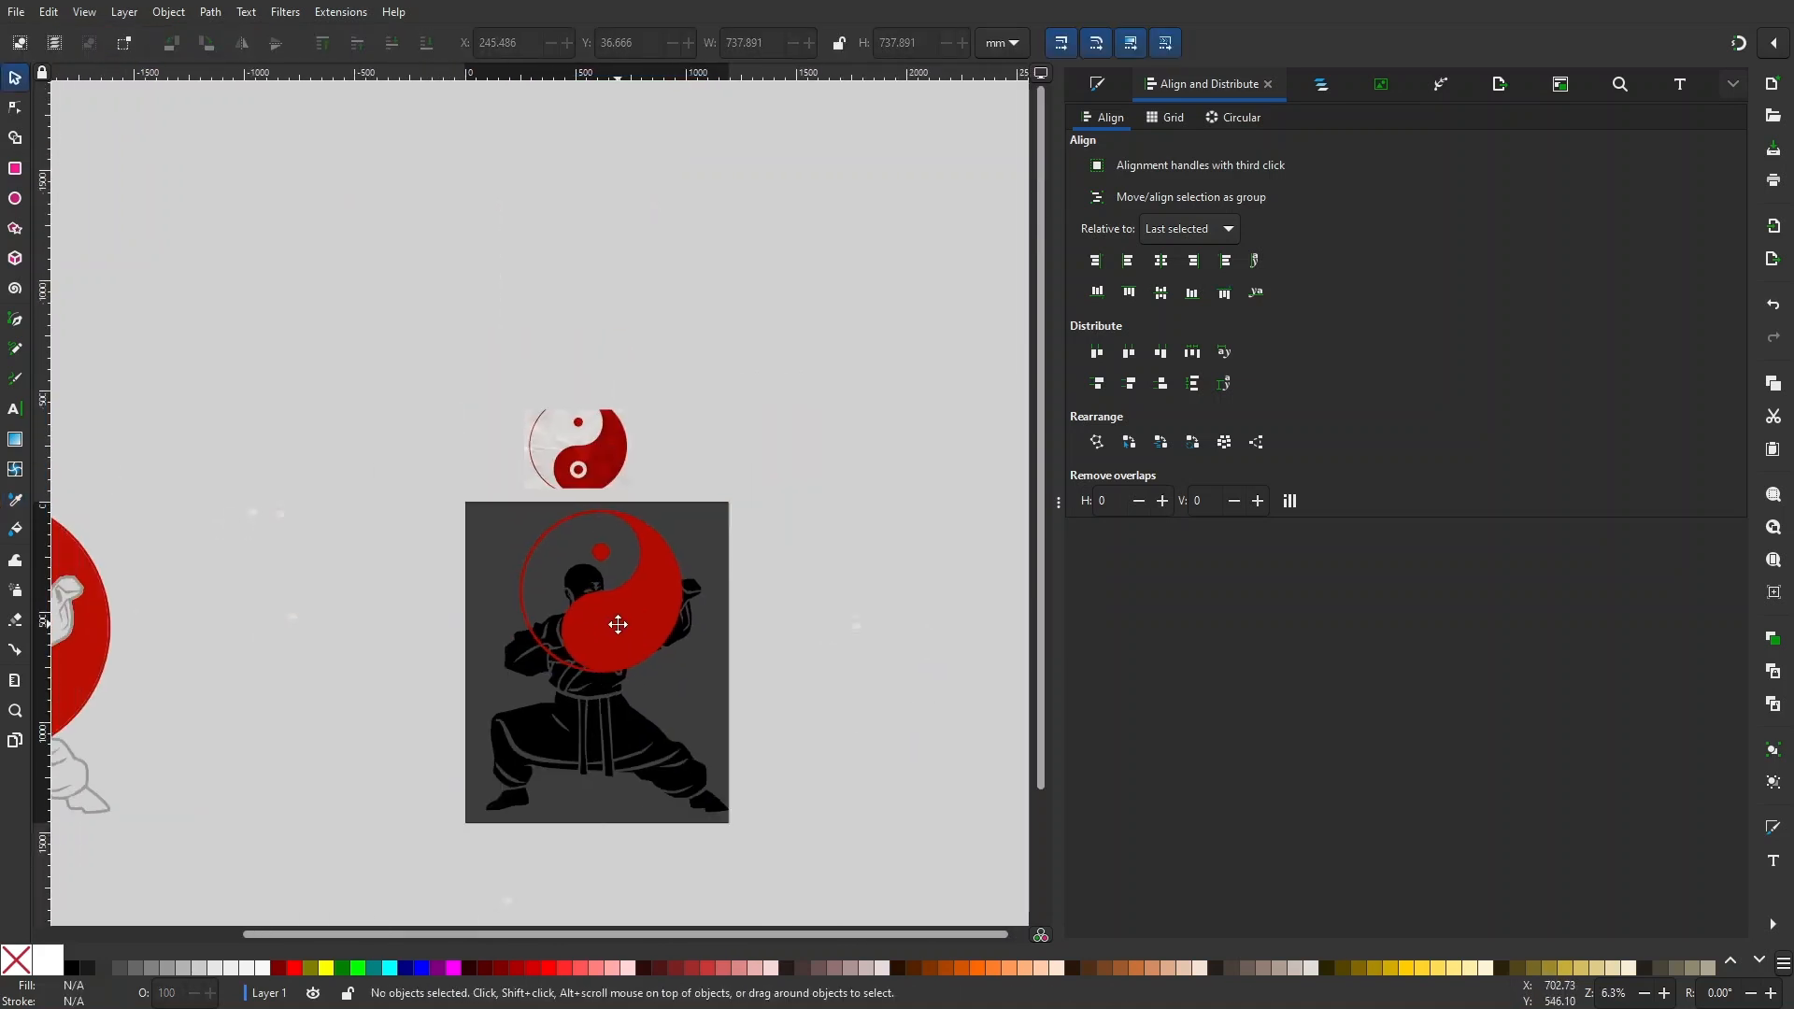
scroll(605, 647, "up", 2)
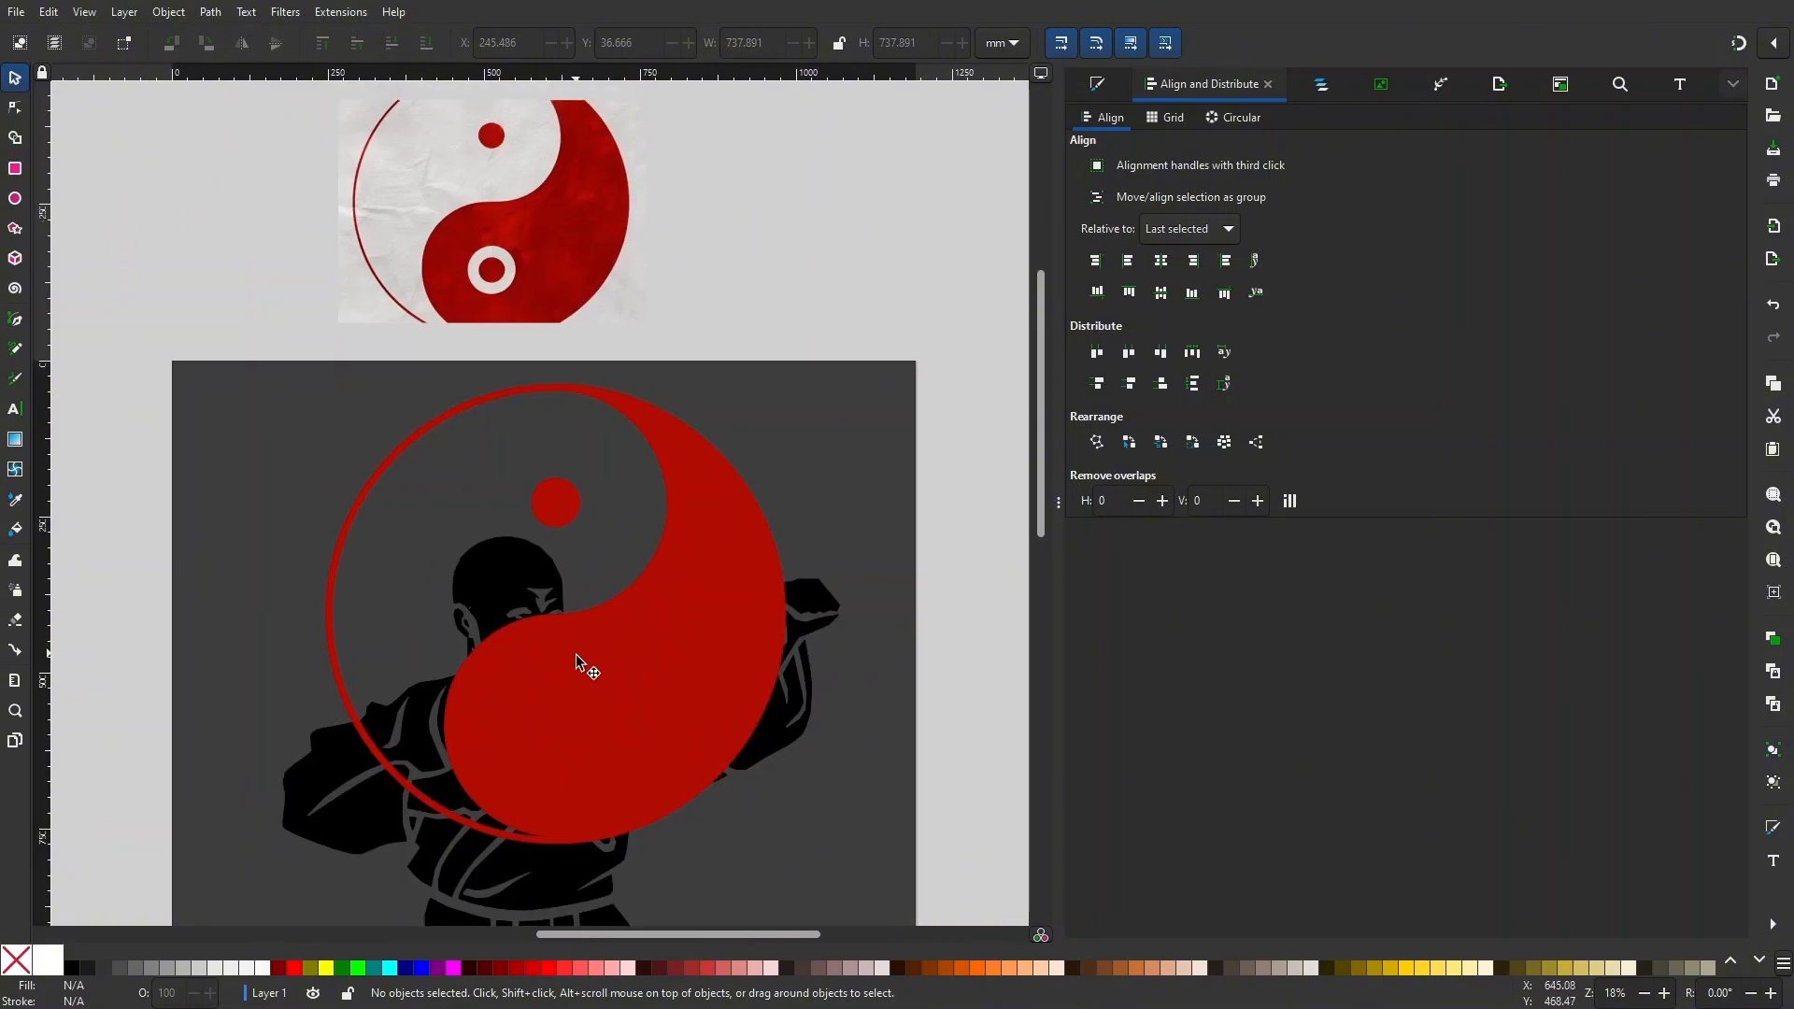
scroll(576, 654, "down", 3)
left_click(606, 554, "ctrl")
scroll(605, 553, "up", 2)
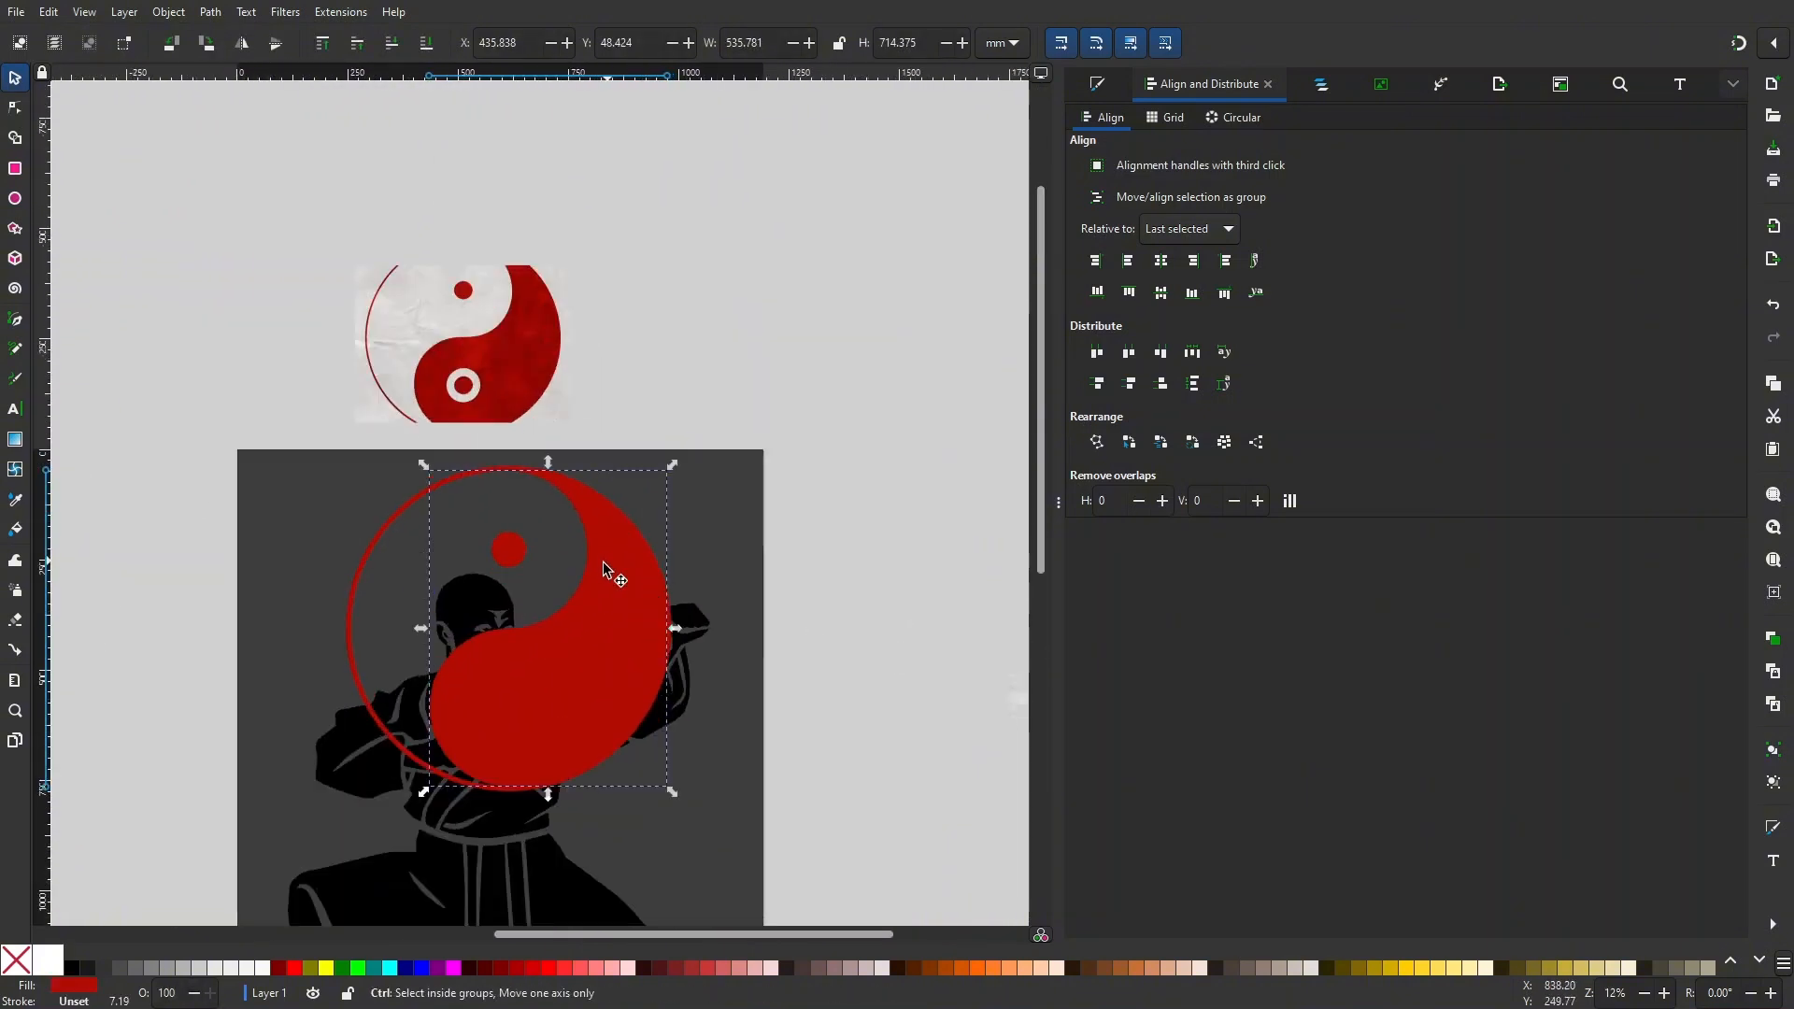
left_click(357, 637, "ctrl+shift")
scroll(359, 632, "down", 1)
left_click_drag(478, 642, 464, 653)
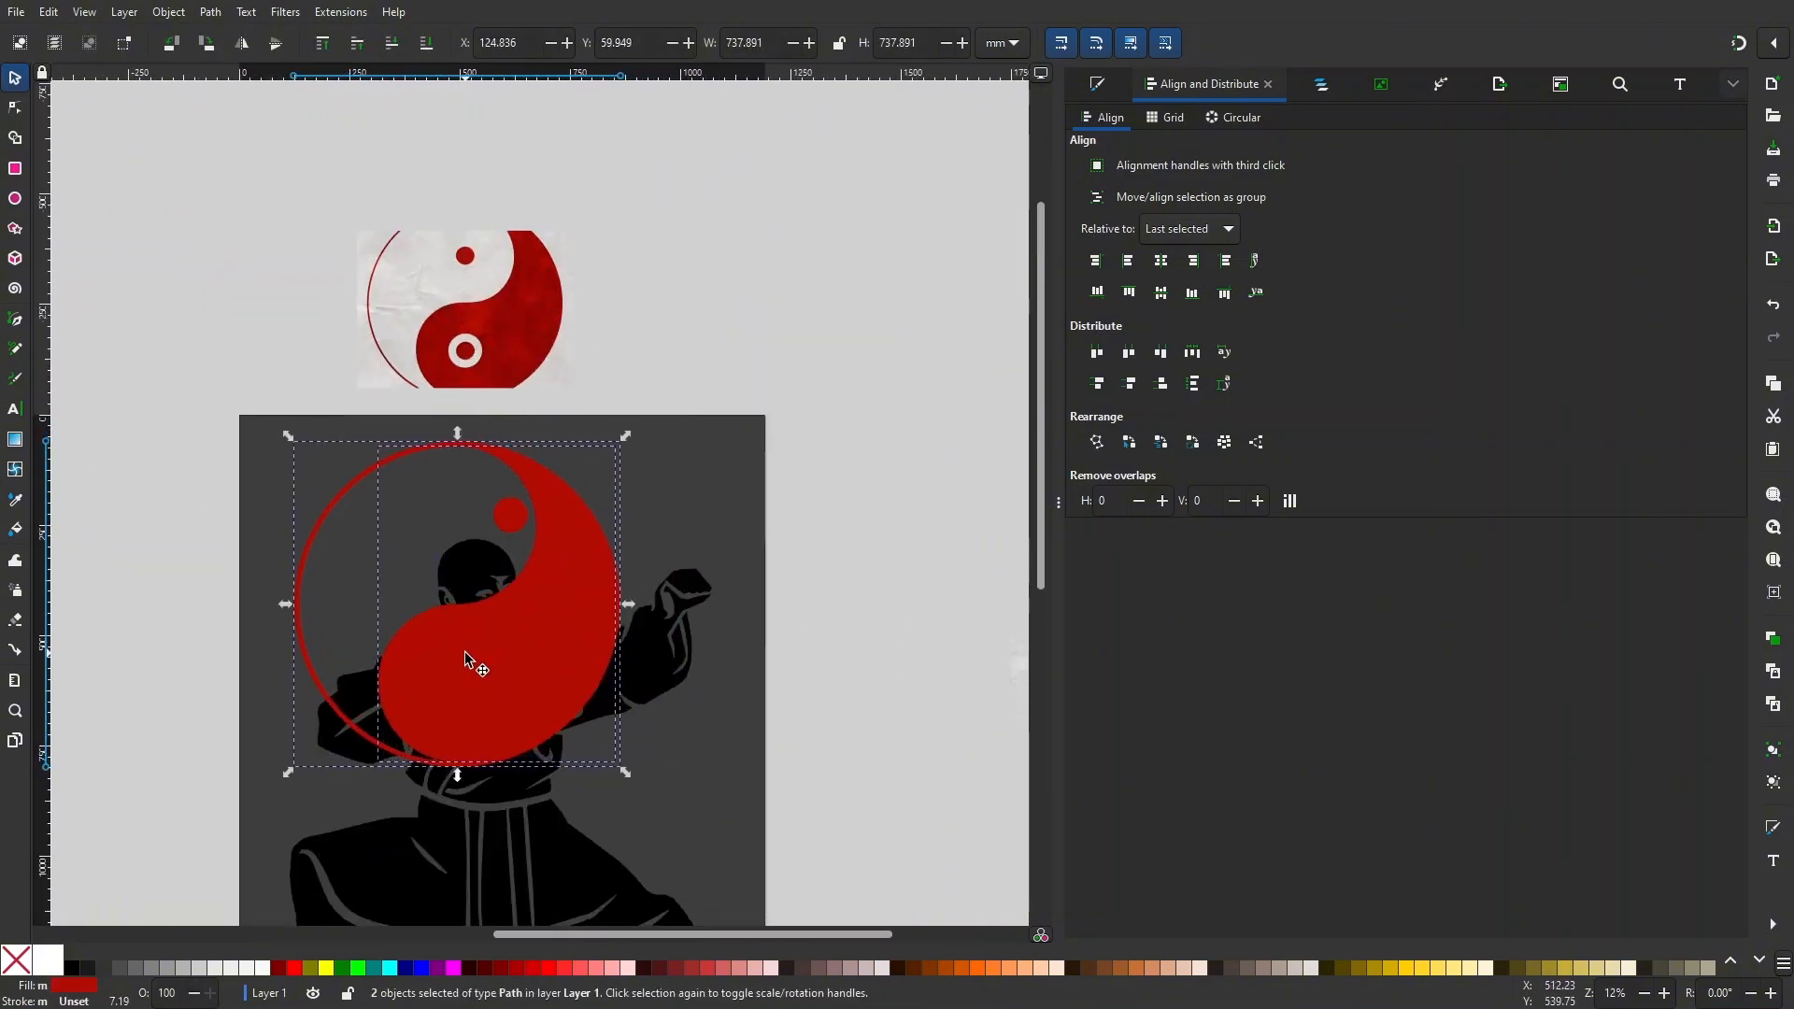
key("ctrl+z")
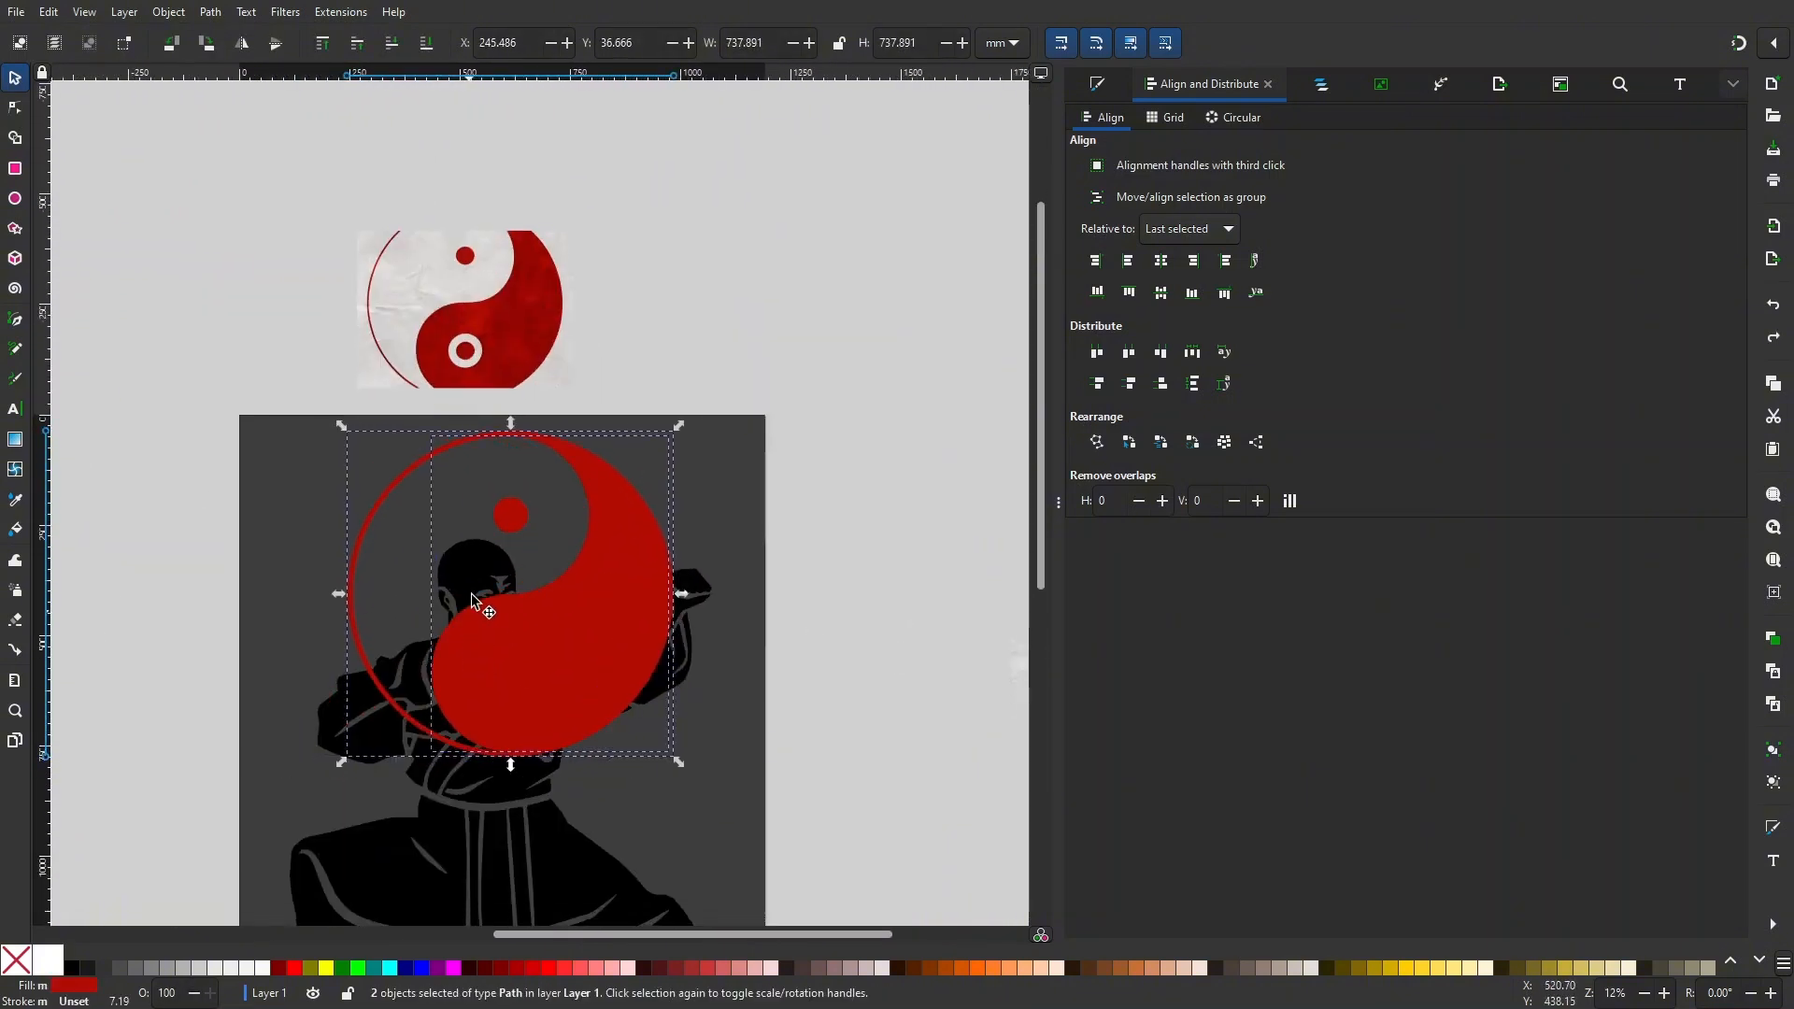
left_click(510, 519, "ctrl+shift")
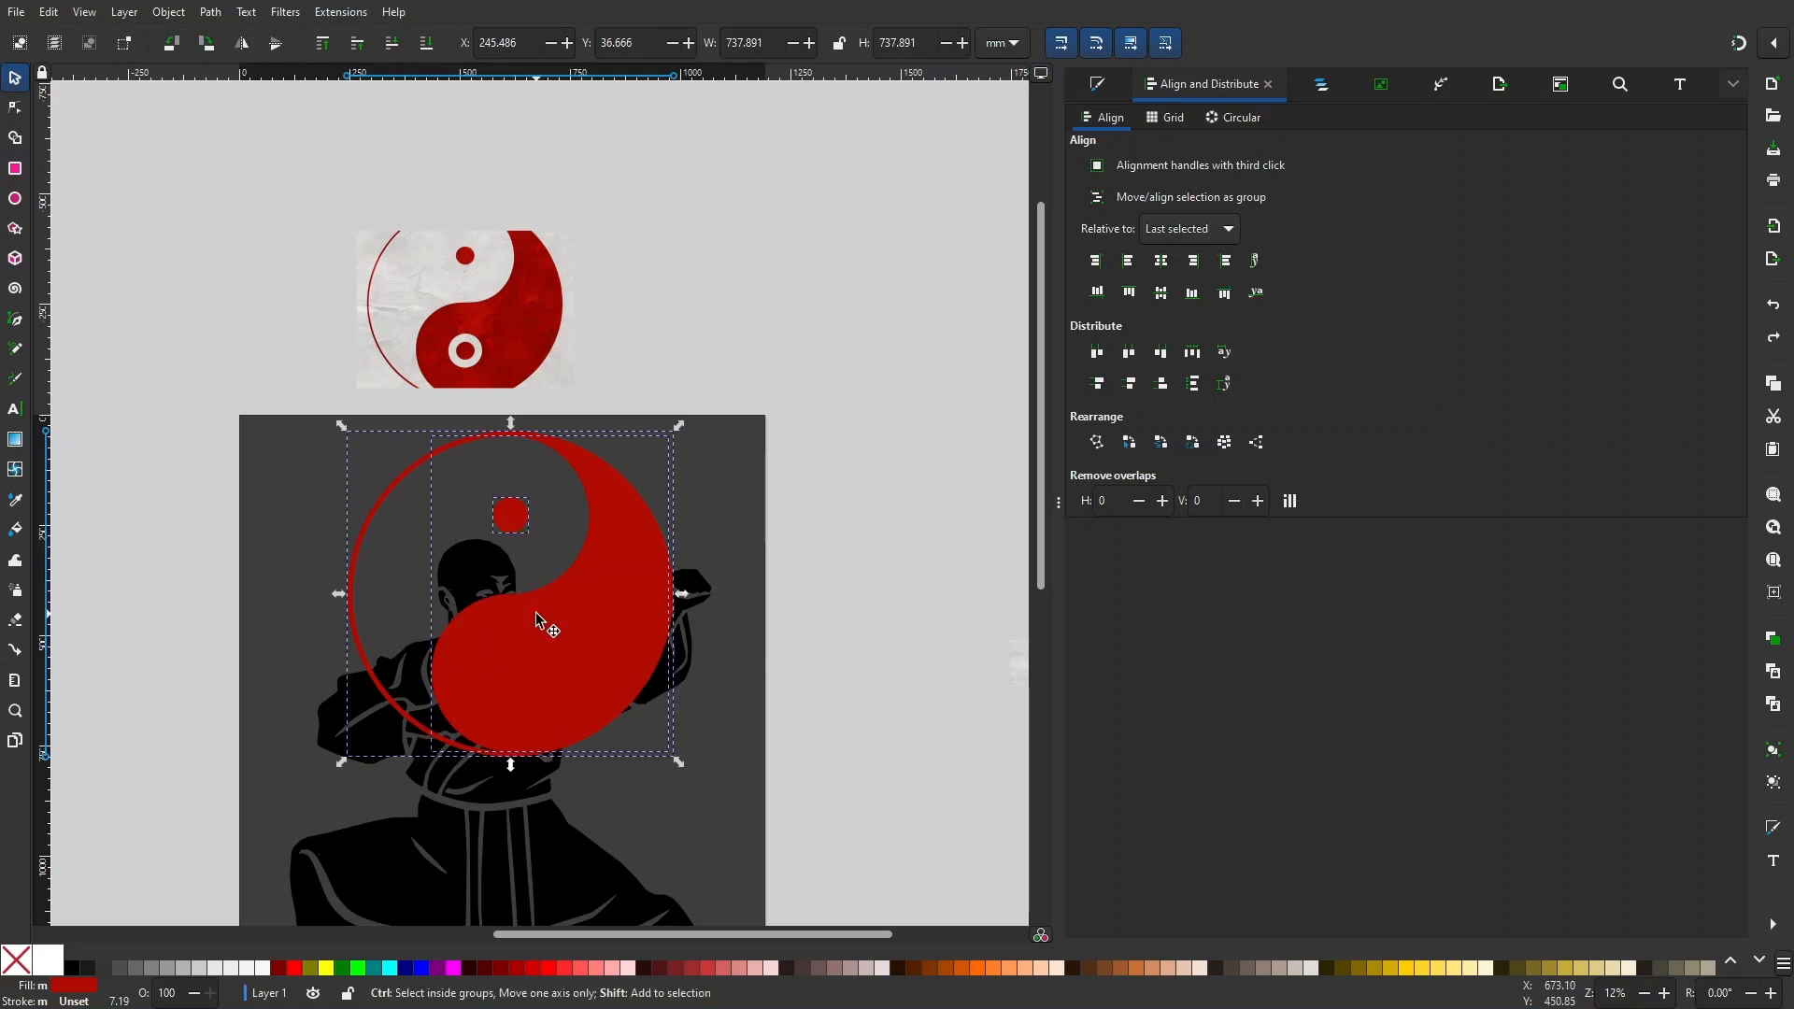
key("ctrl+g")
scroll(536, 613, "down", 5)
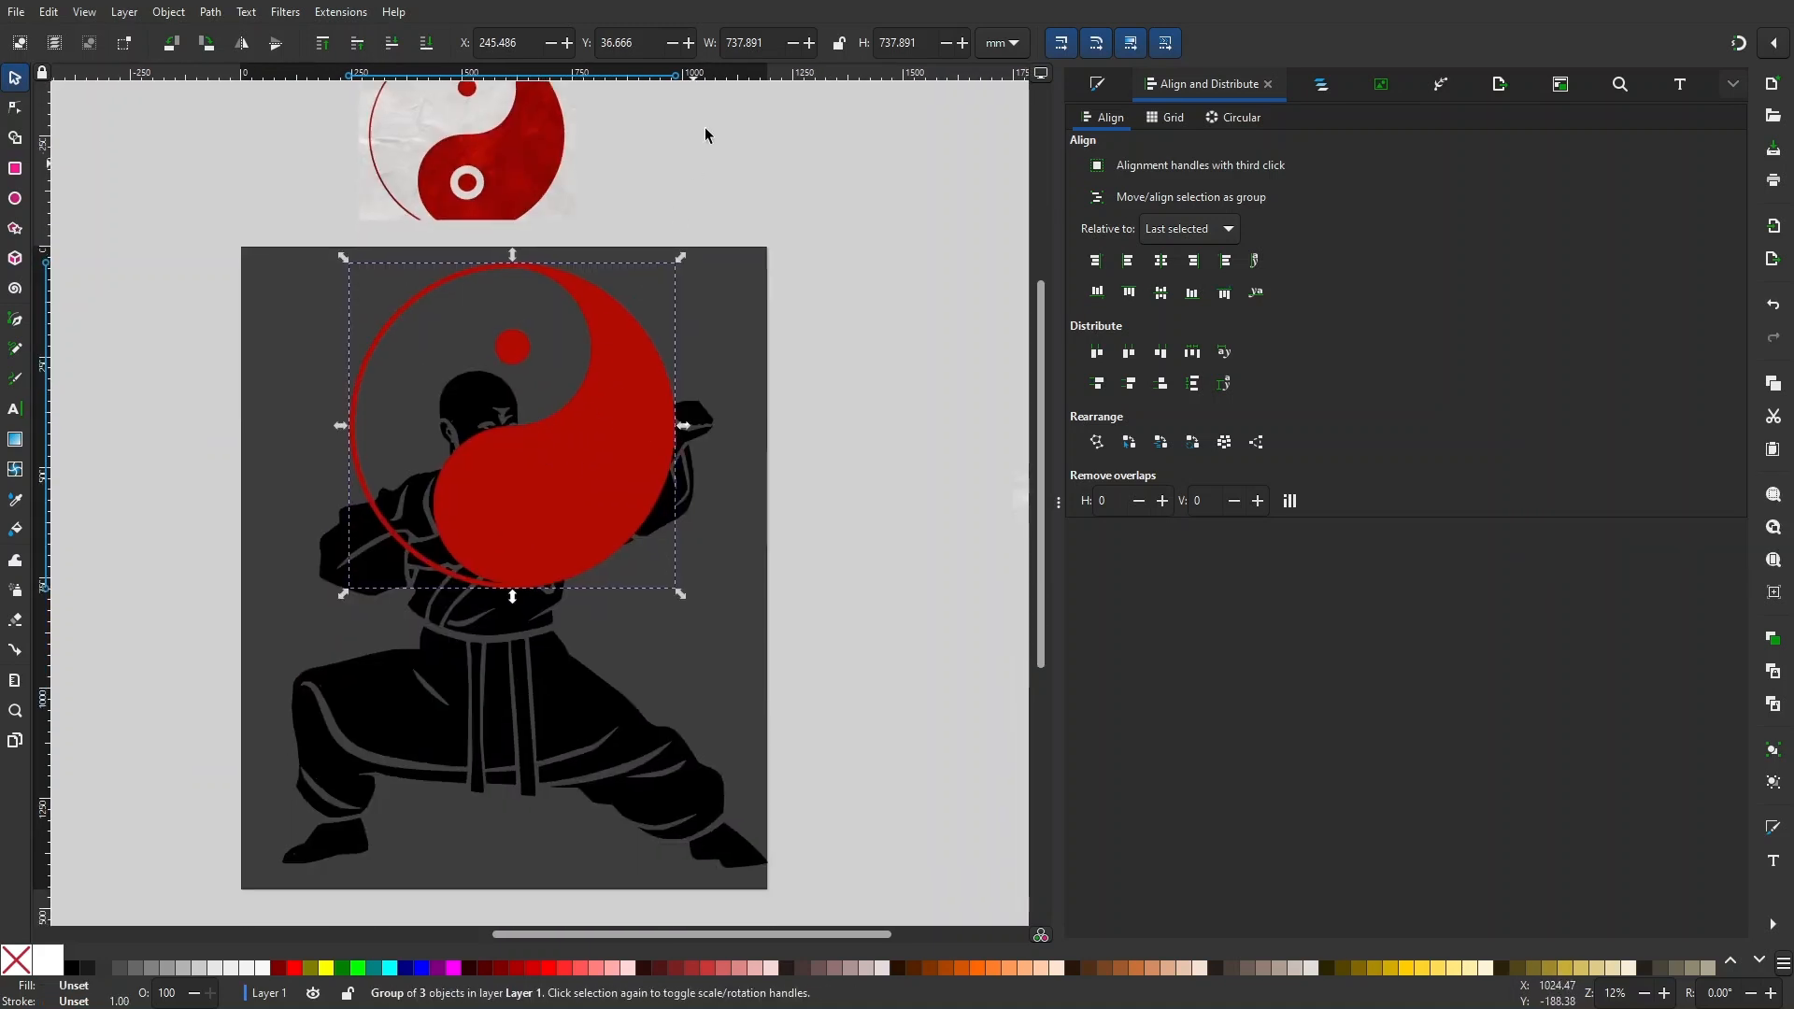
- Switch the measurement unit to px and move the yin-yang group down over the fighter's head and torso
left_click(1003, 47)
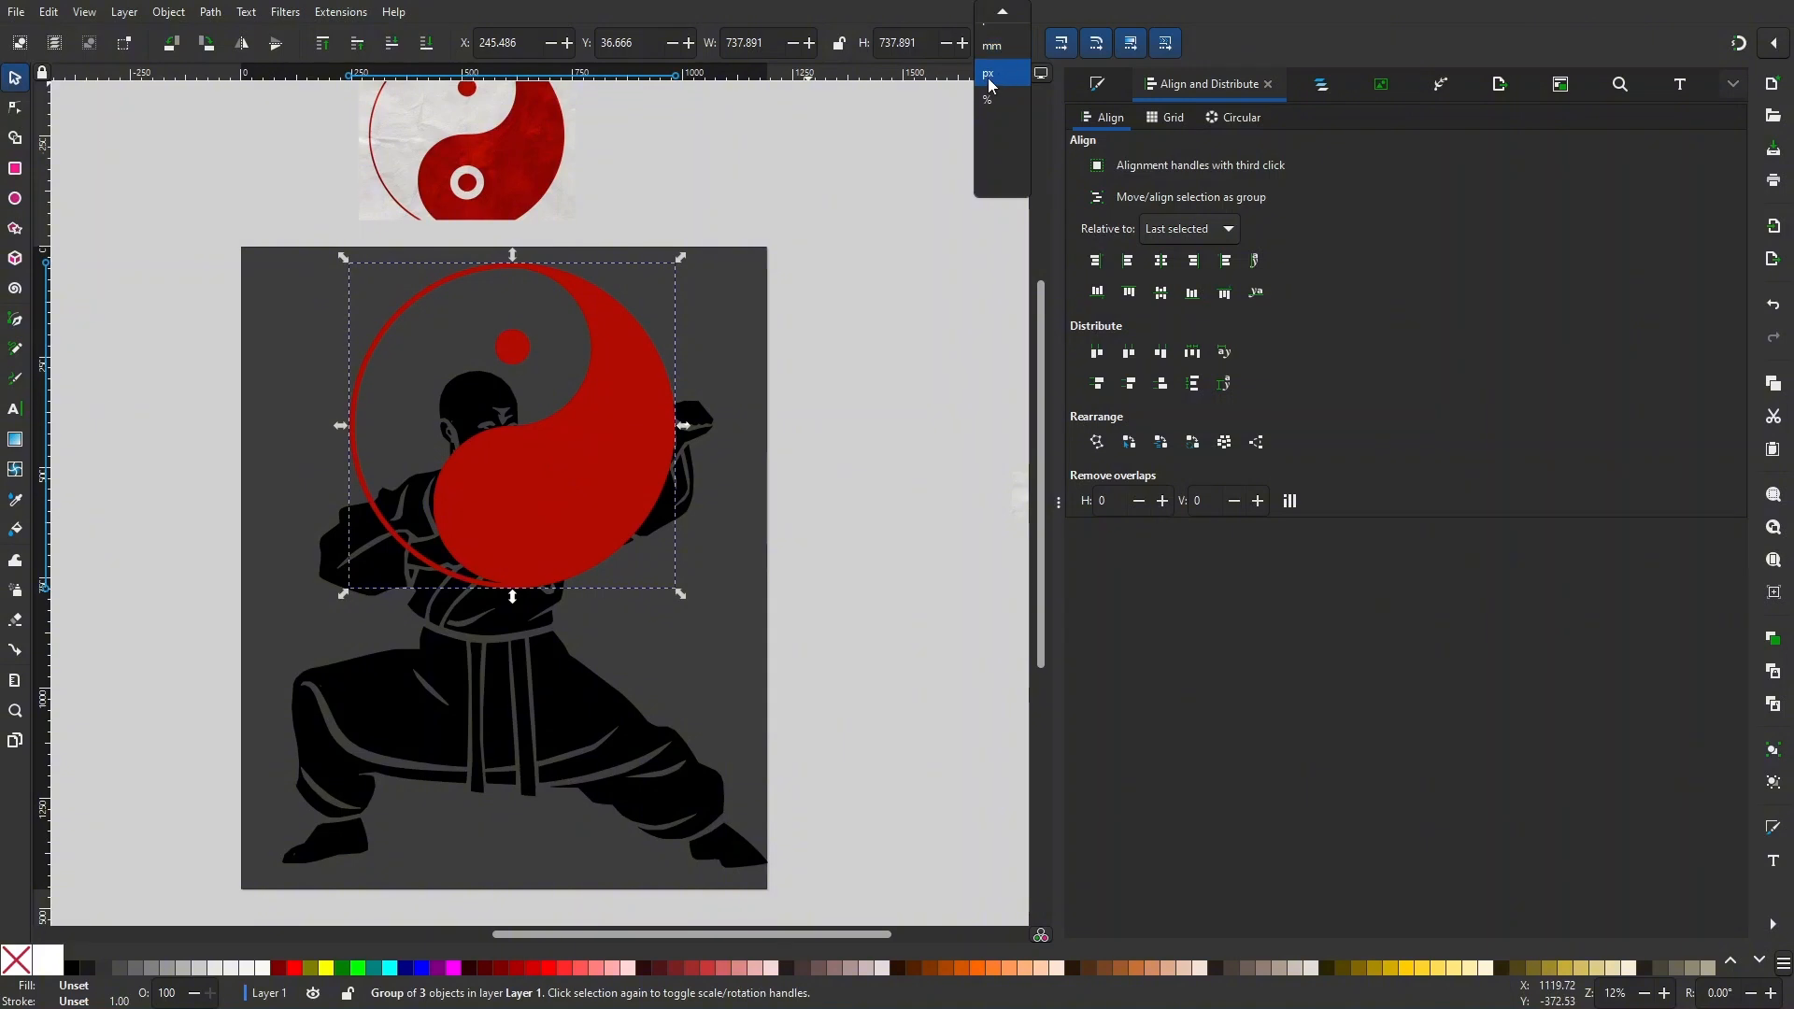
left_click(1002, 13)
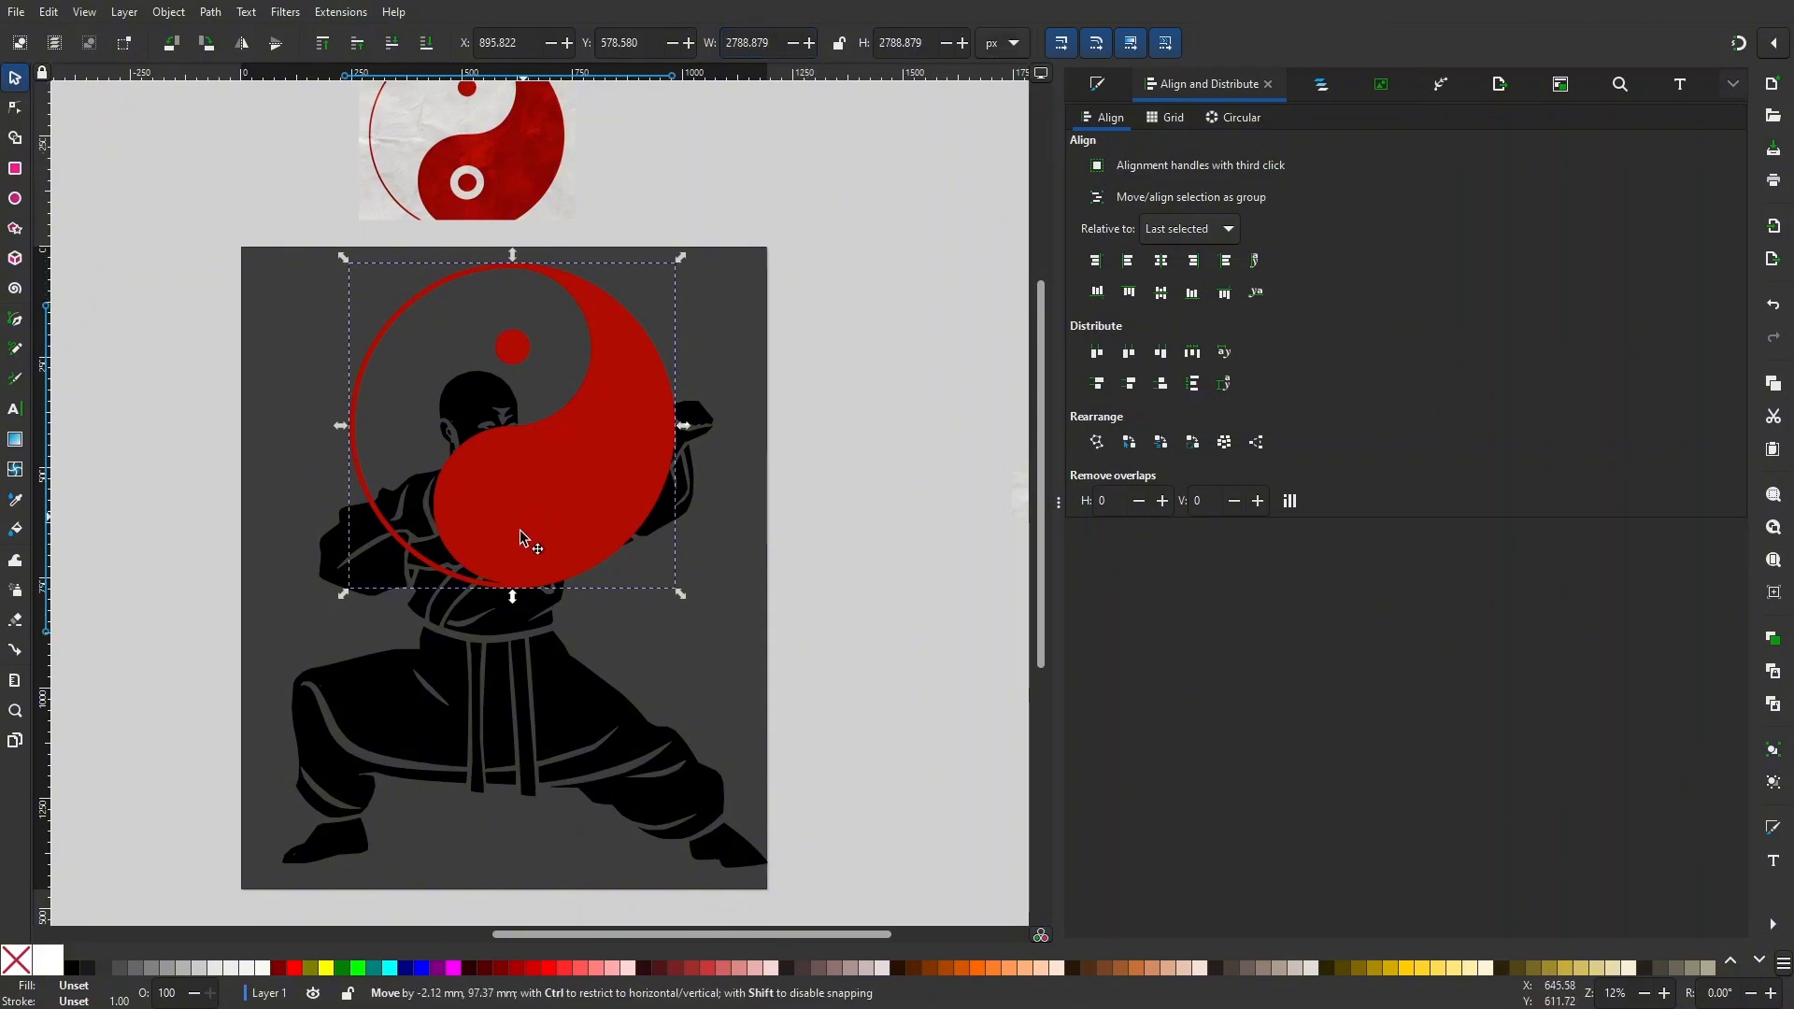
left_click_drag(515, 504, 543, 626)
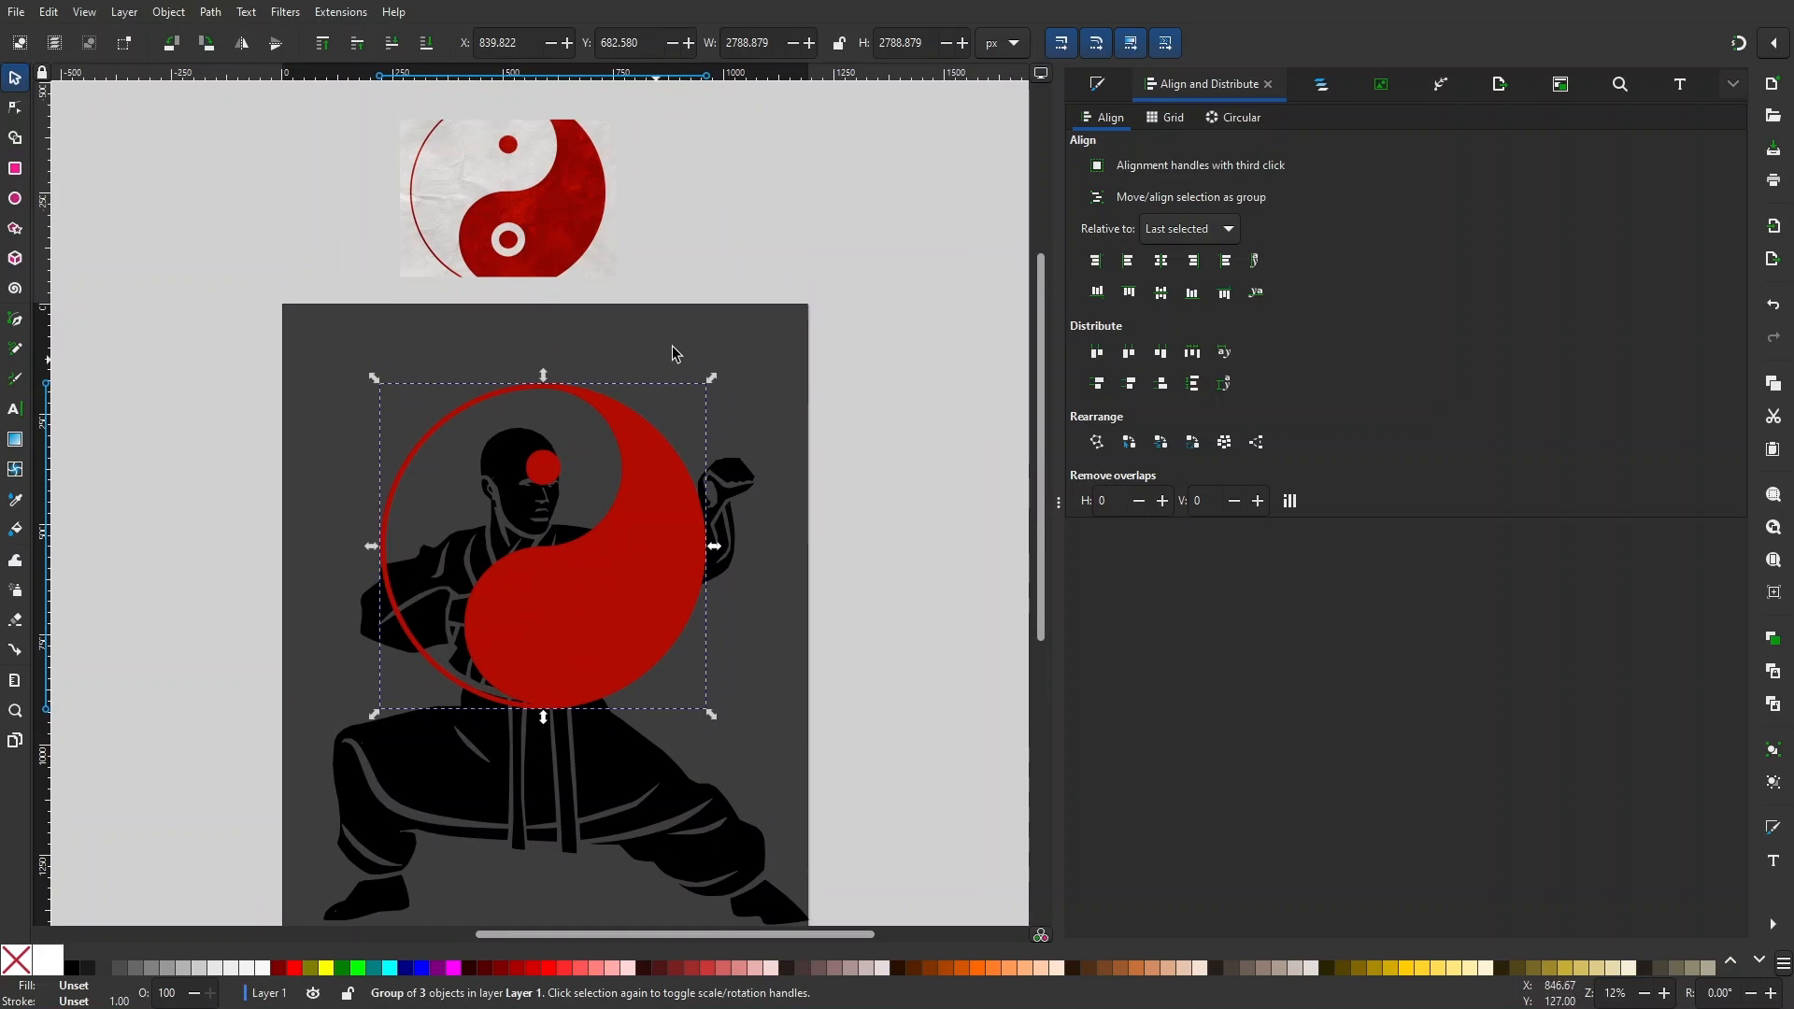
left_click_drag(653, 537, 649, 546)
scroll(603, 474, "down", 3)
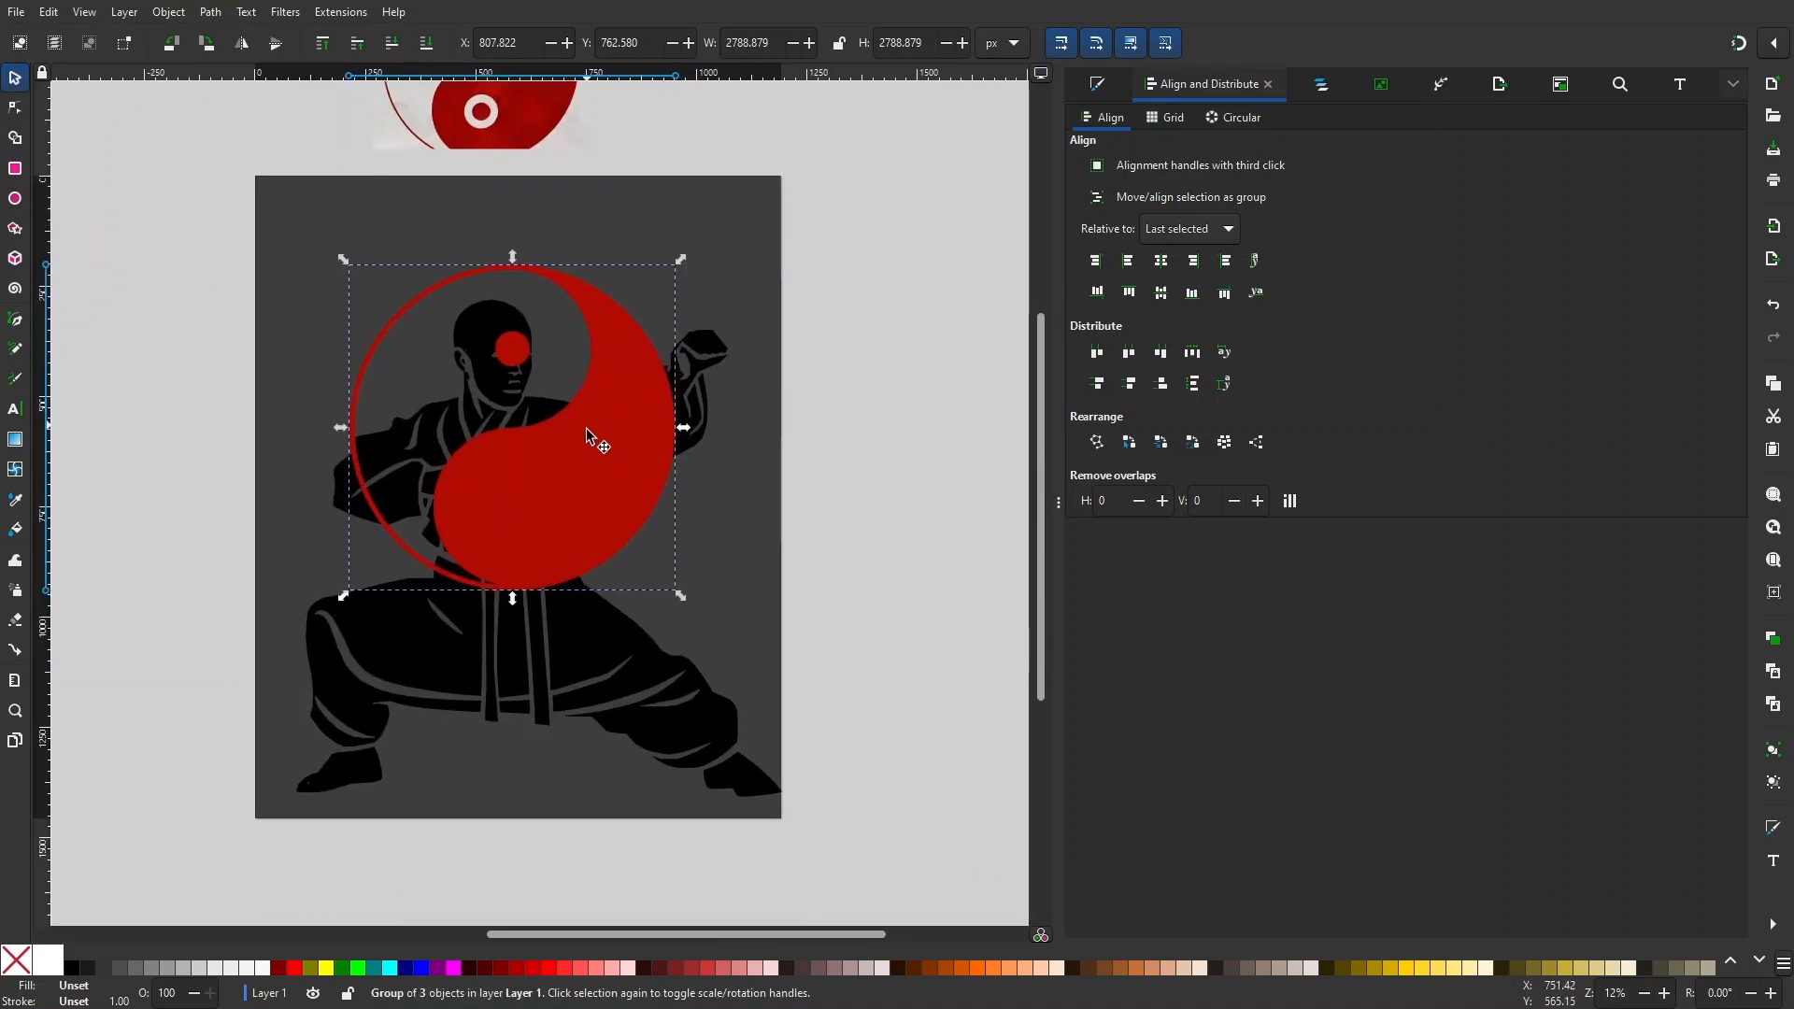
scroll(587, 429, "up", 1)
- Lock the proportions and set the yin-yang group's width to 4500 px
left_click(841, 44)
double_click(767, 41)
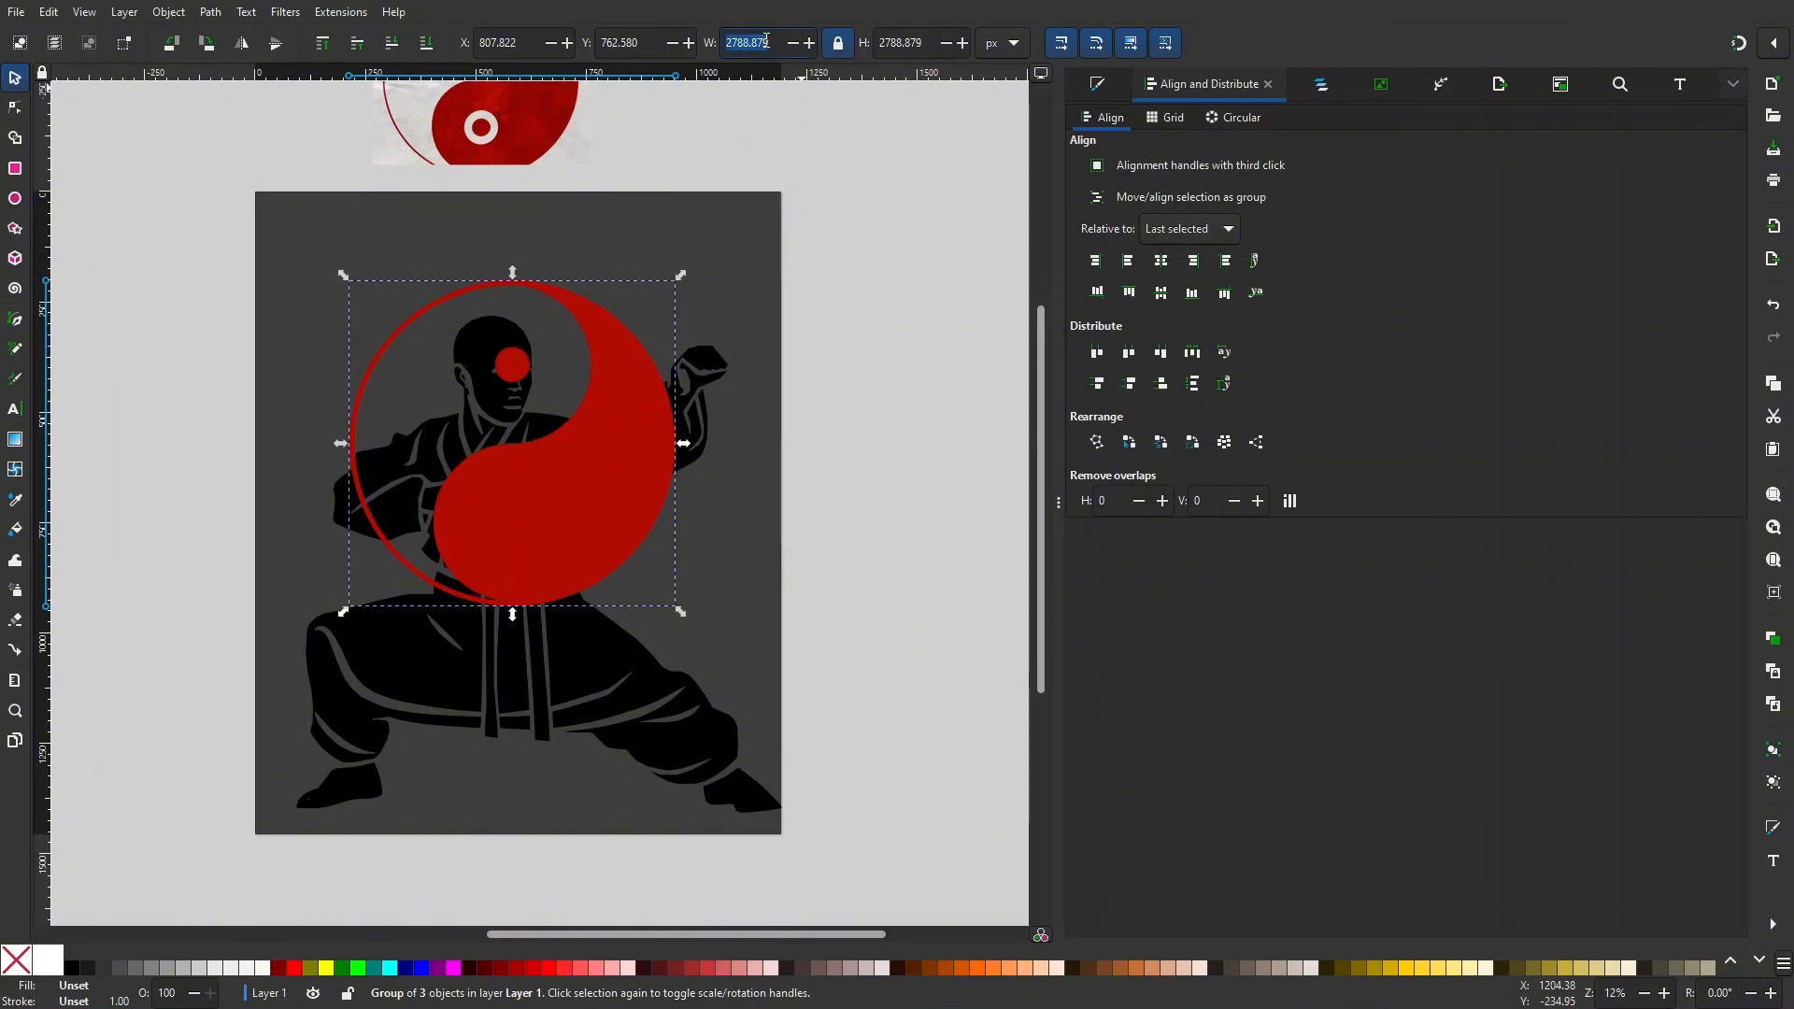
type("48")
key("Return")
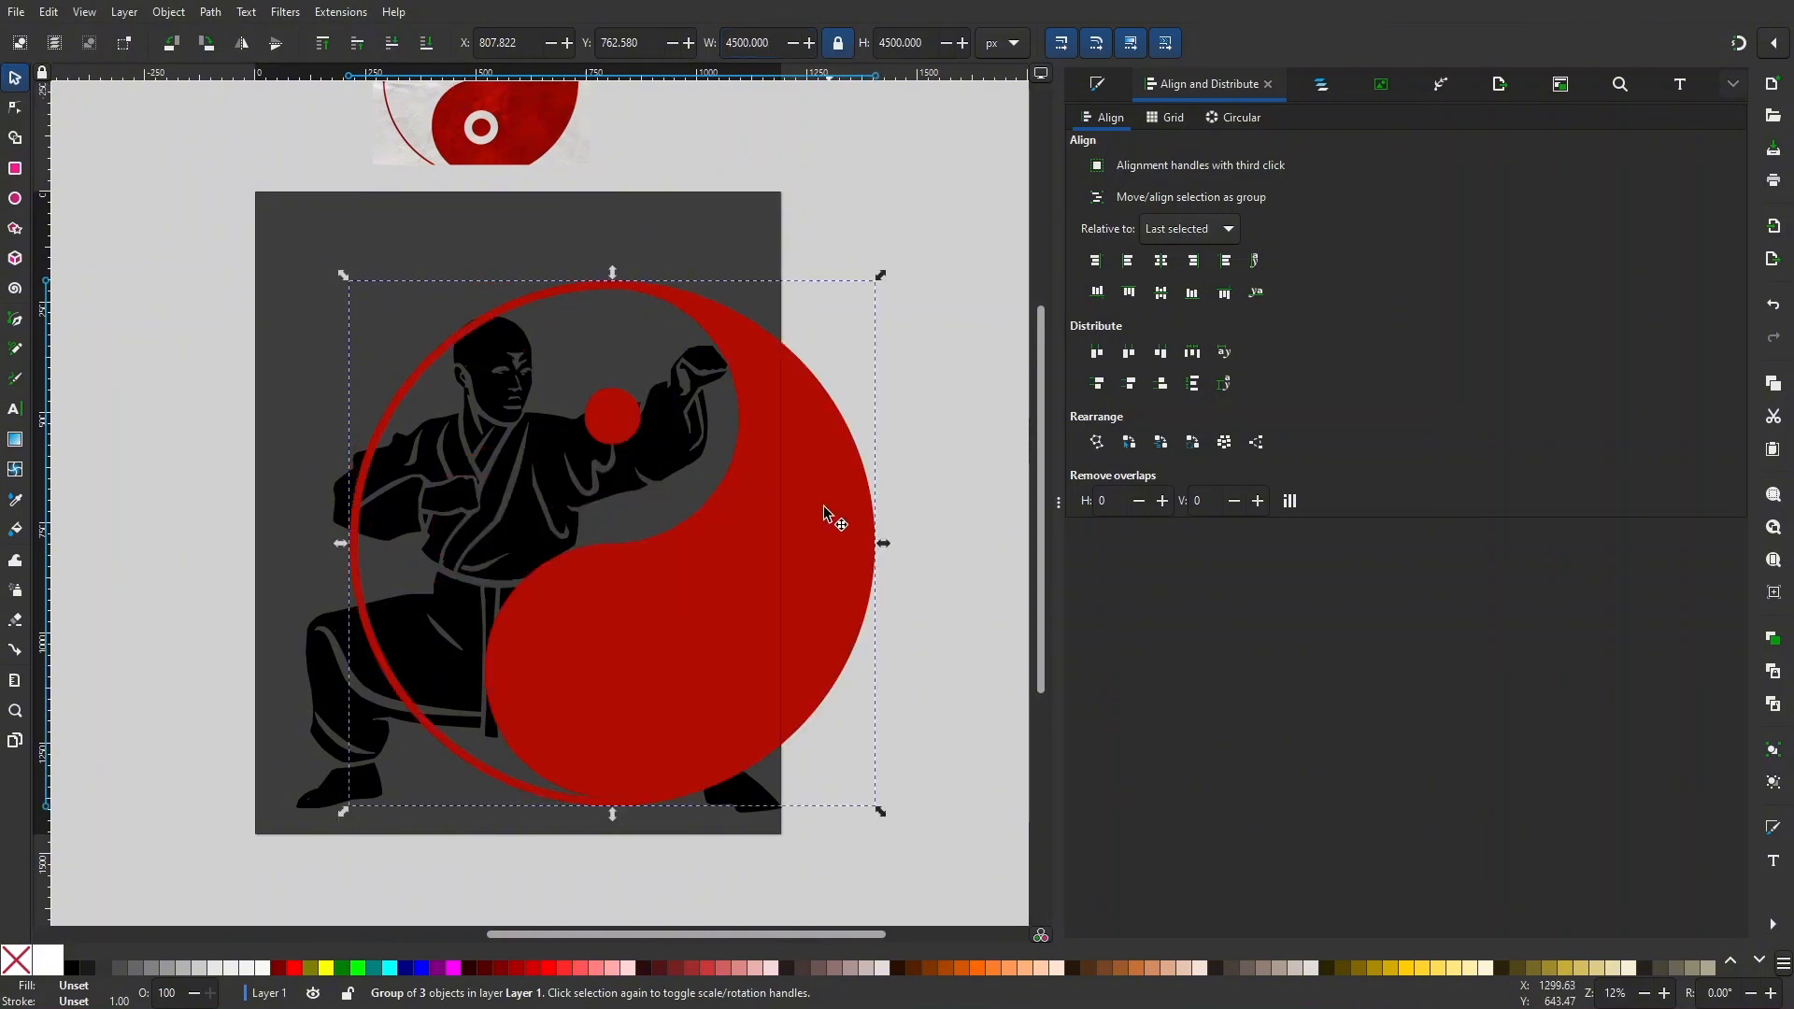
- Move the enlarged yin-yang group by hand so it spans the page's width near its upper edge
left_click_drag(829, 513, 710, 477)
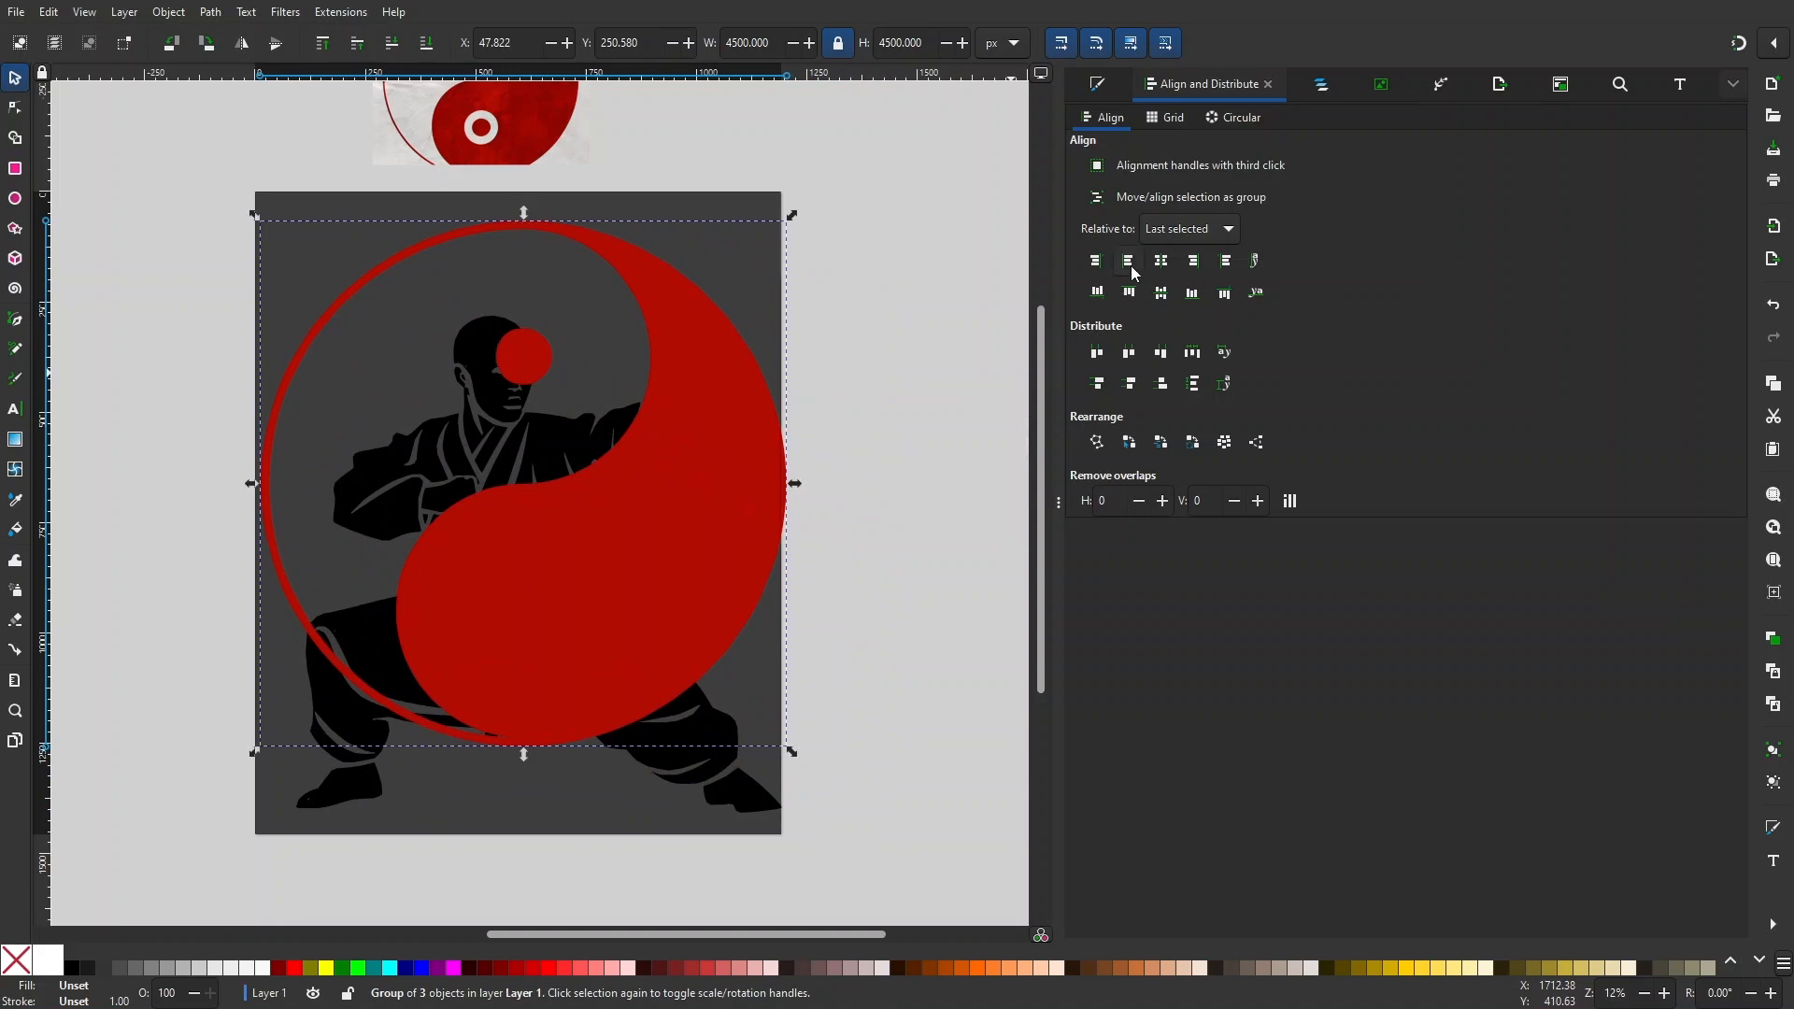
left_click_drag(748, 396, 742, 379)
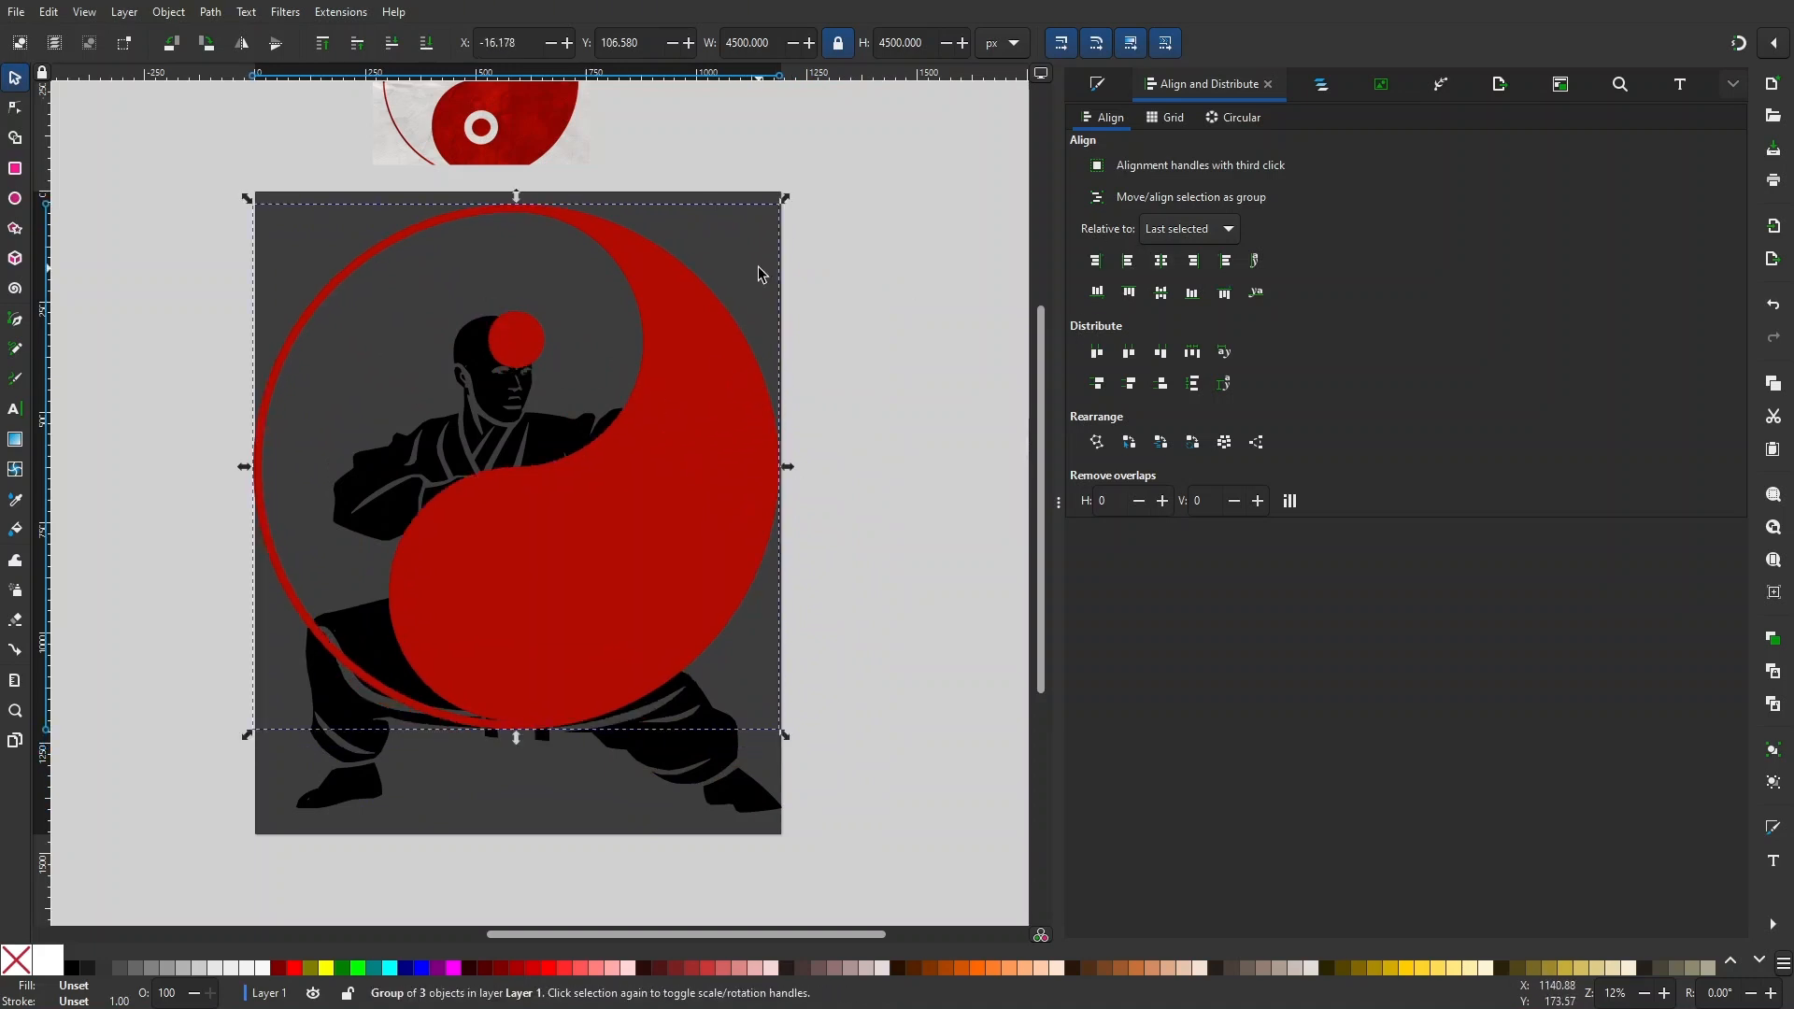
double_click(751, 45)
left_click_drag(720, 372, 714, 445)
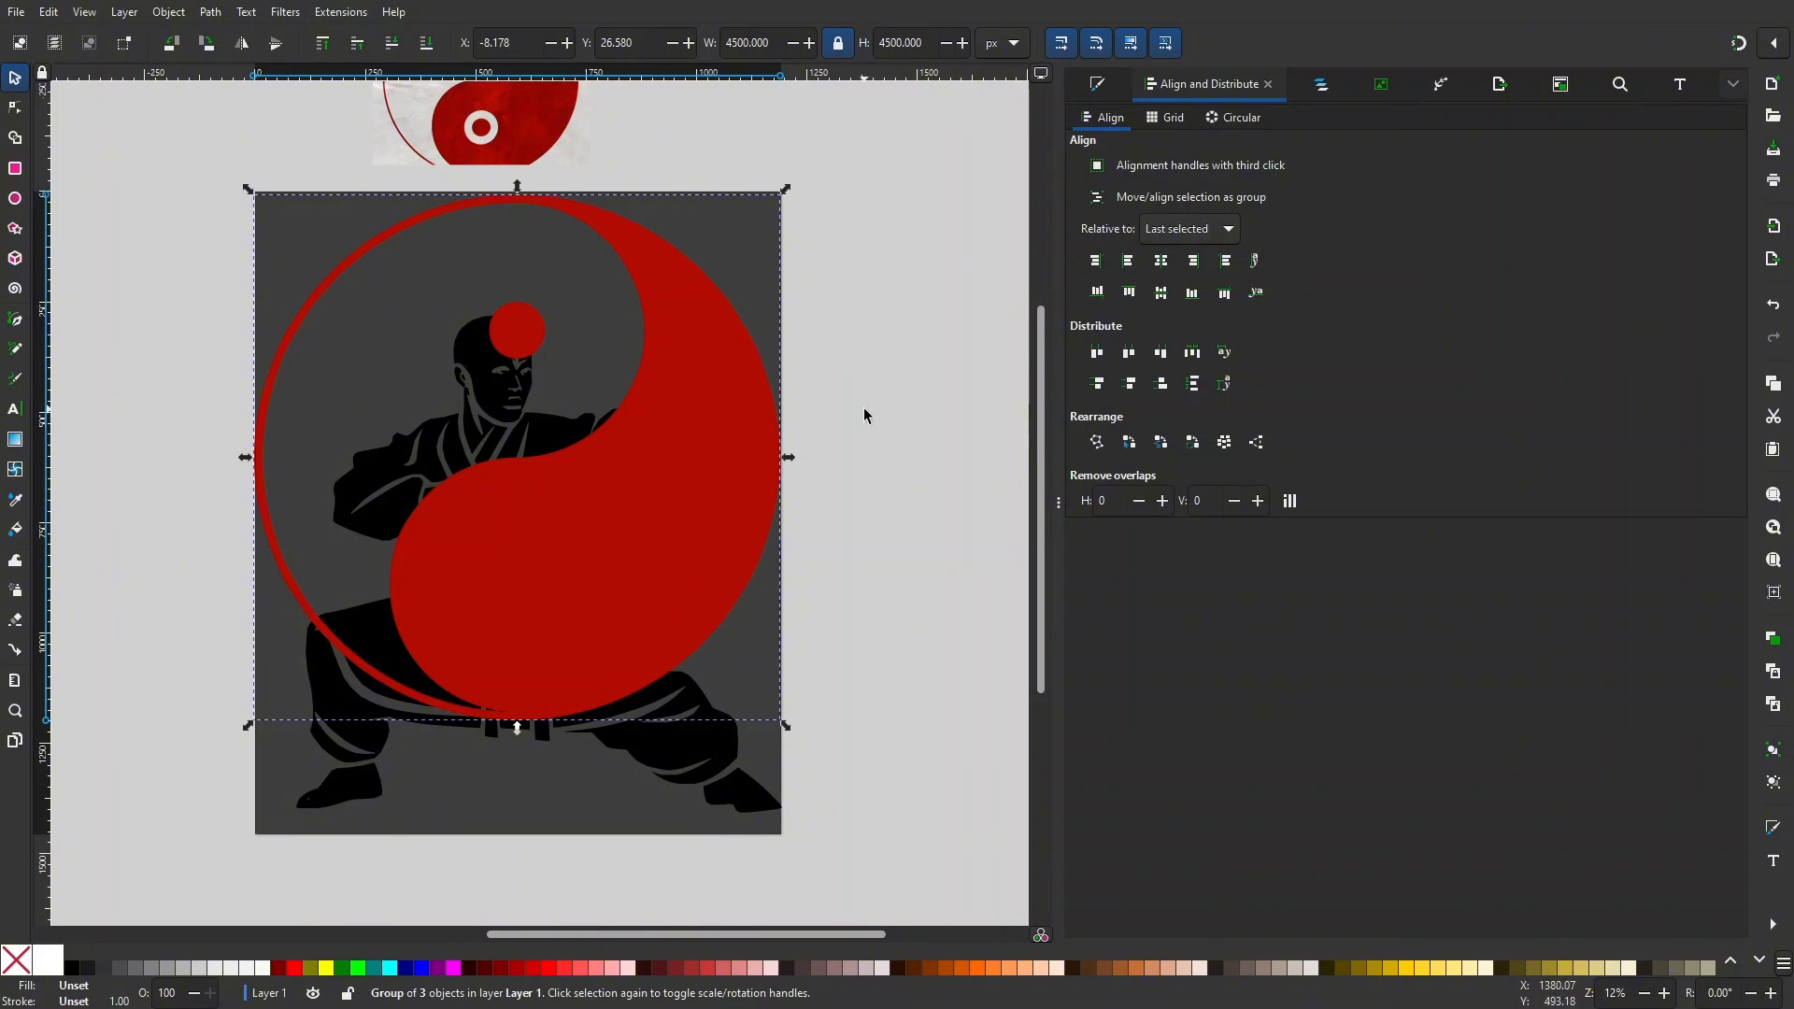
- Align the yin-yang group relative to the page, centred horizontally and flush with the page's top edge
left_click(1220, 229)
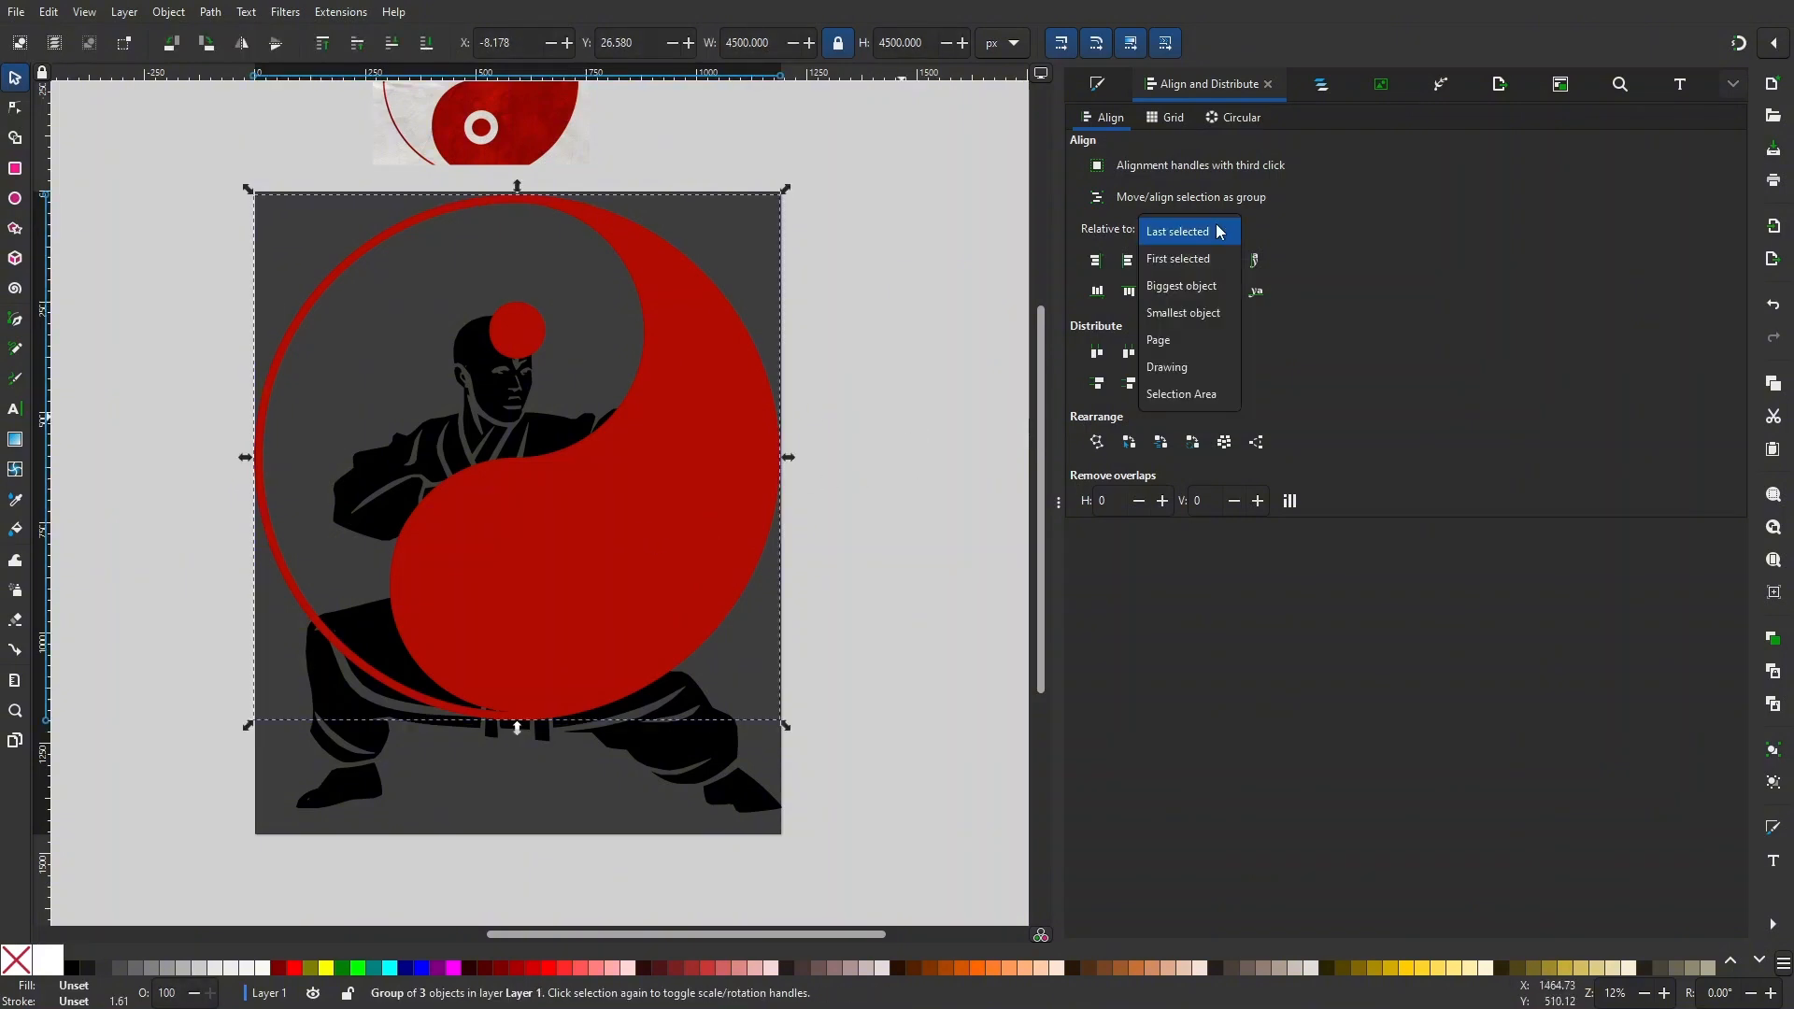
left_click(1175, 341)
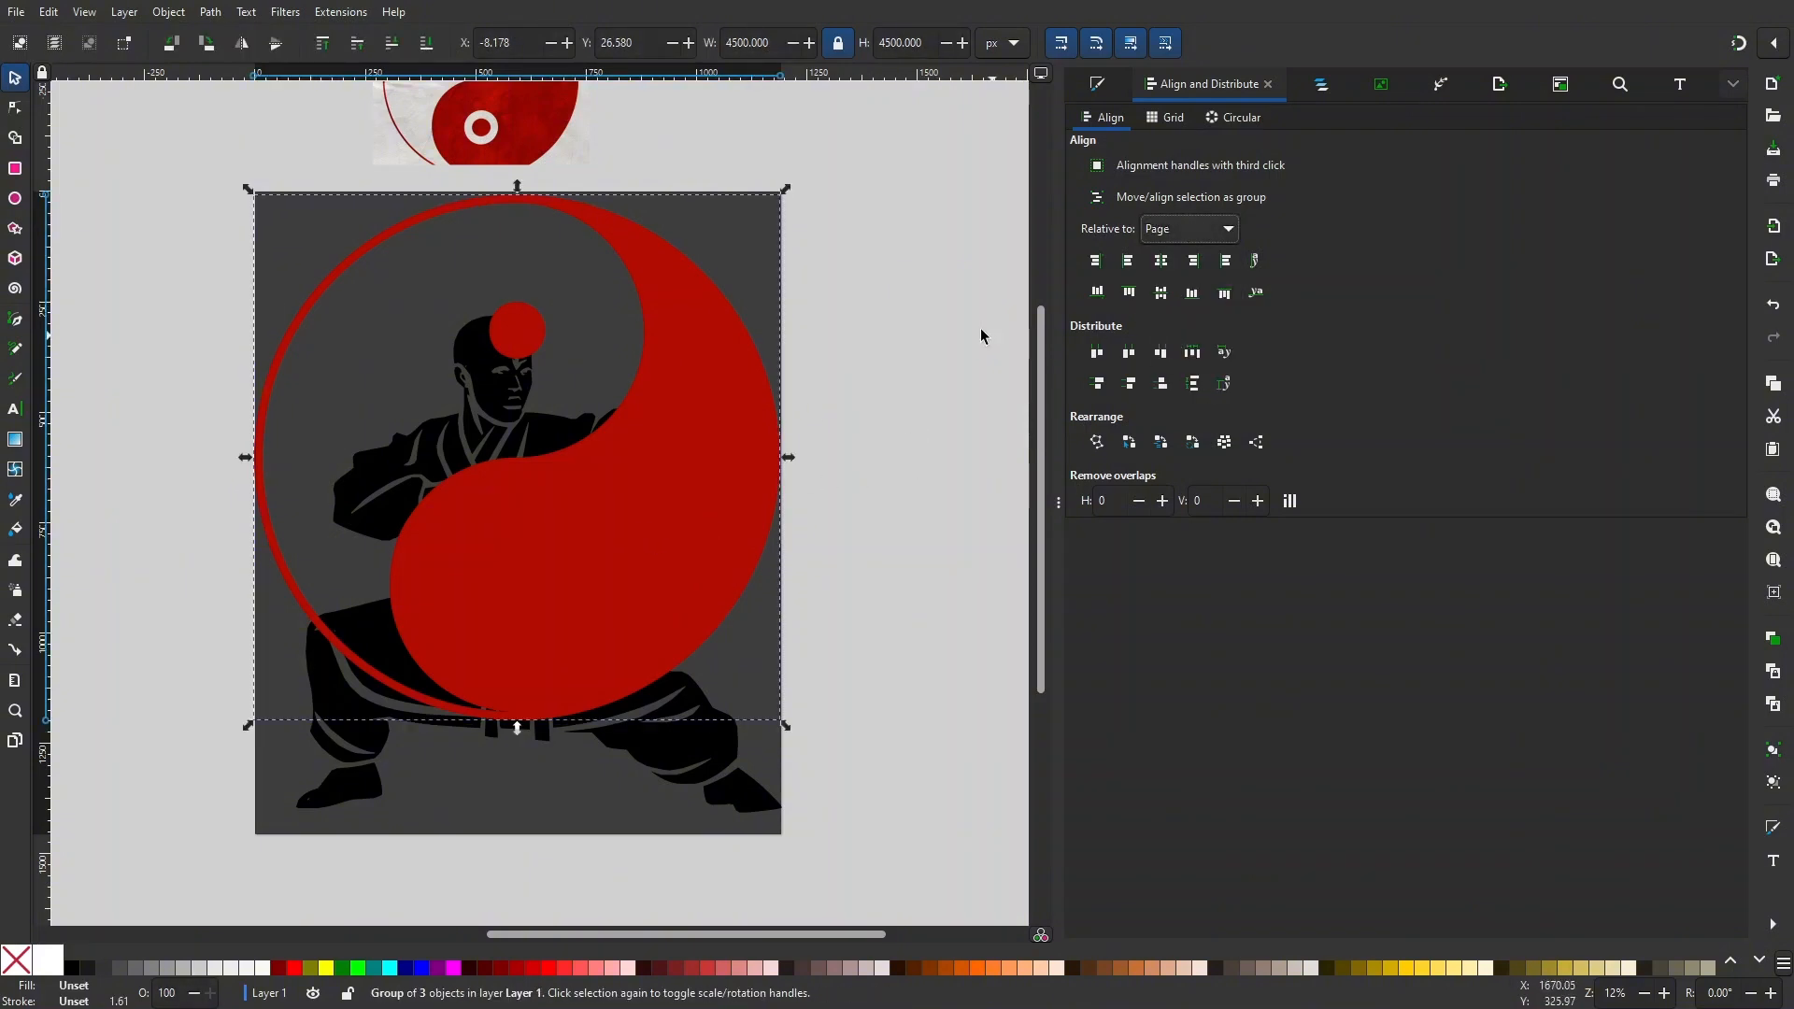
left_click(1162, 262)
left_click(1133, 296)
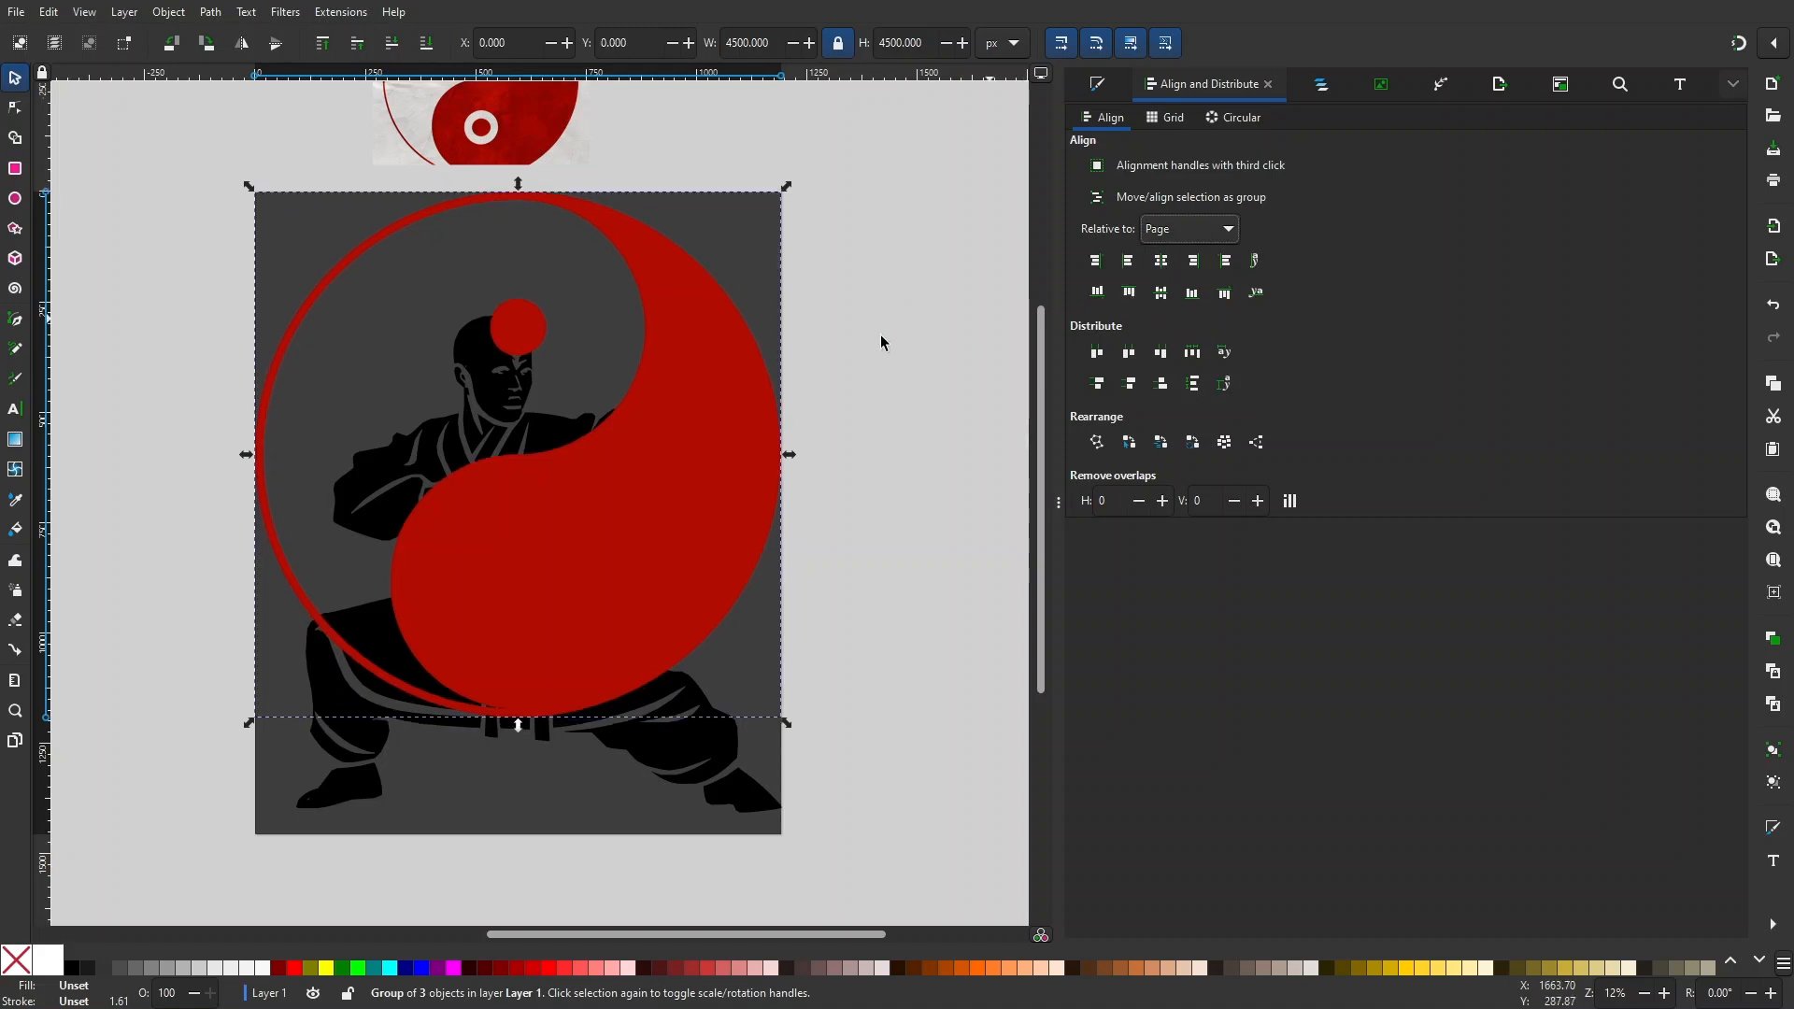
left_click(858, 344)
scroll(357, 199, "down", 1)
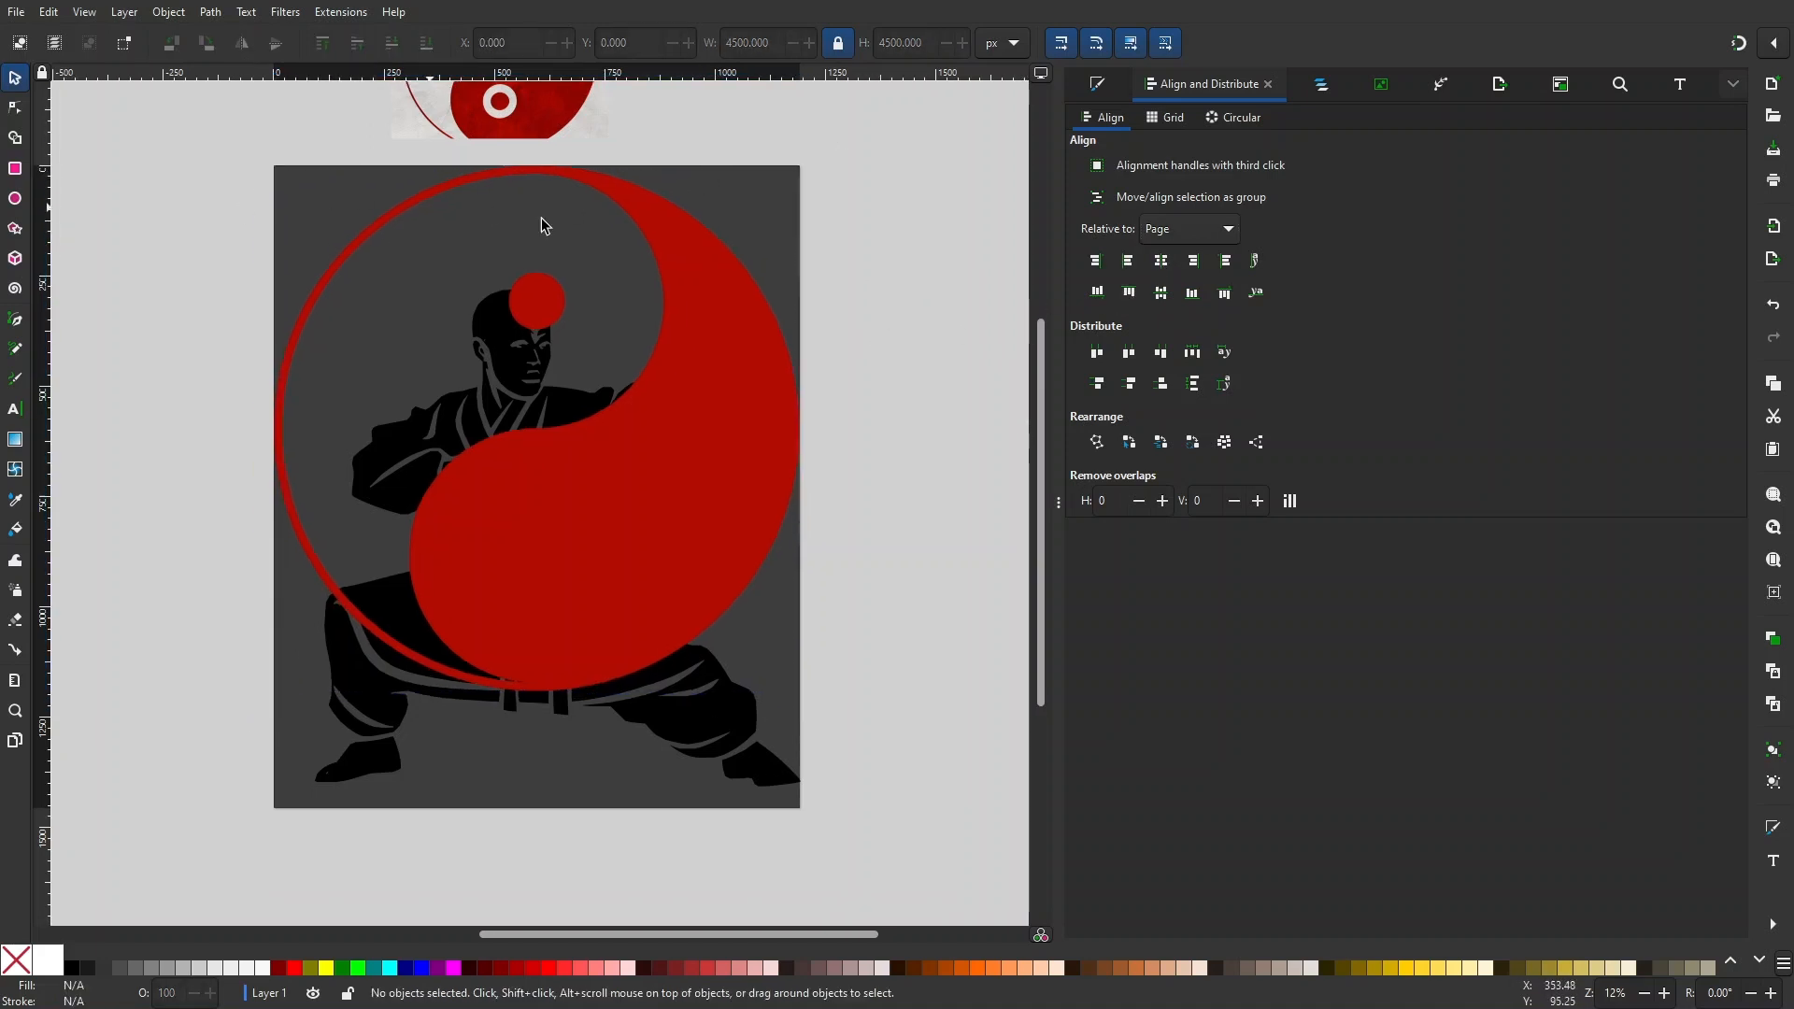
- Raise the black fighter silhouette in front of the yin-yang group
scroll(560, 702, "left", 1)
left_click(720, 689)
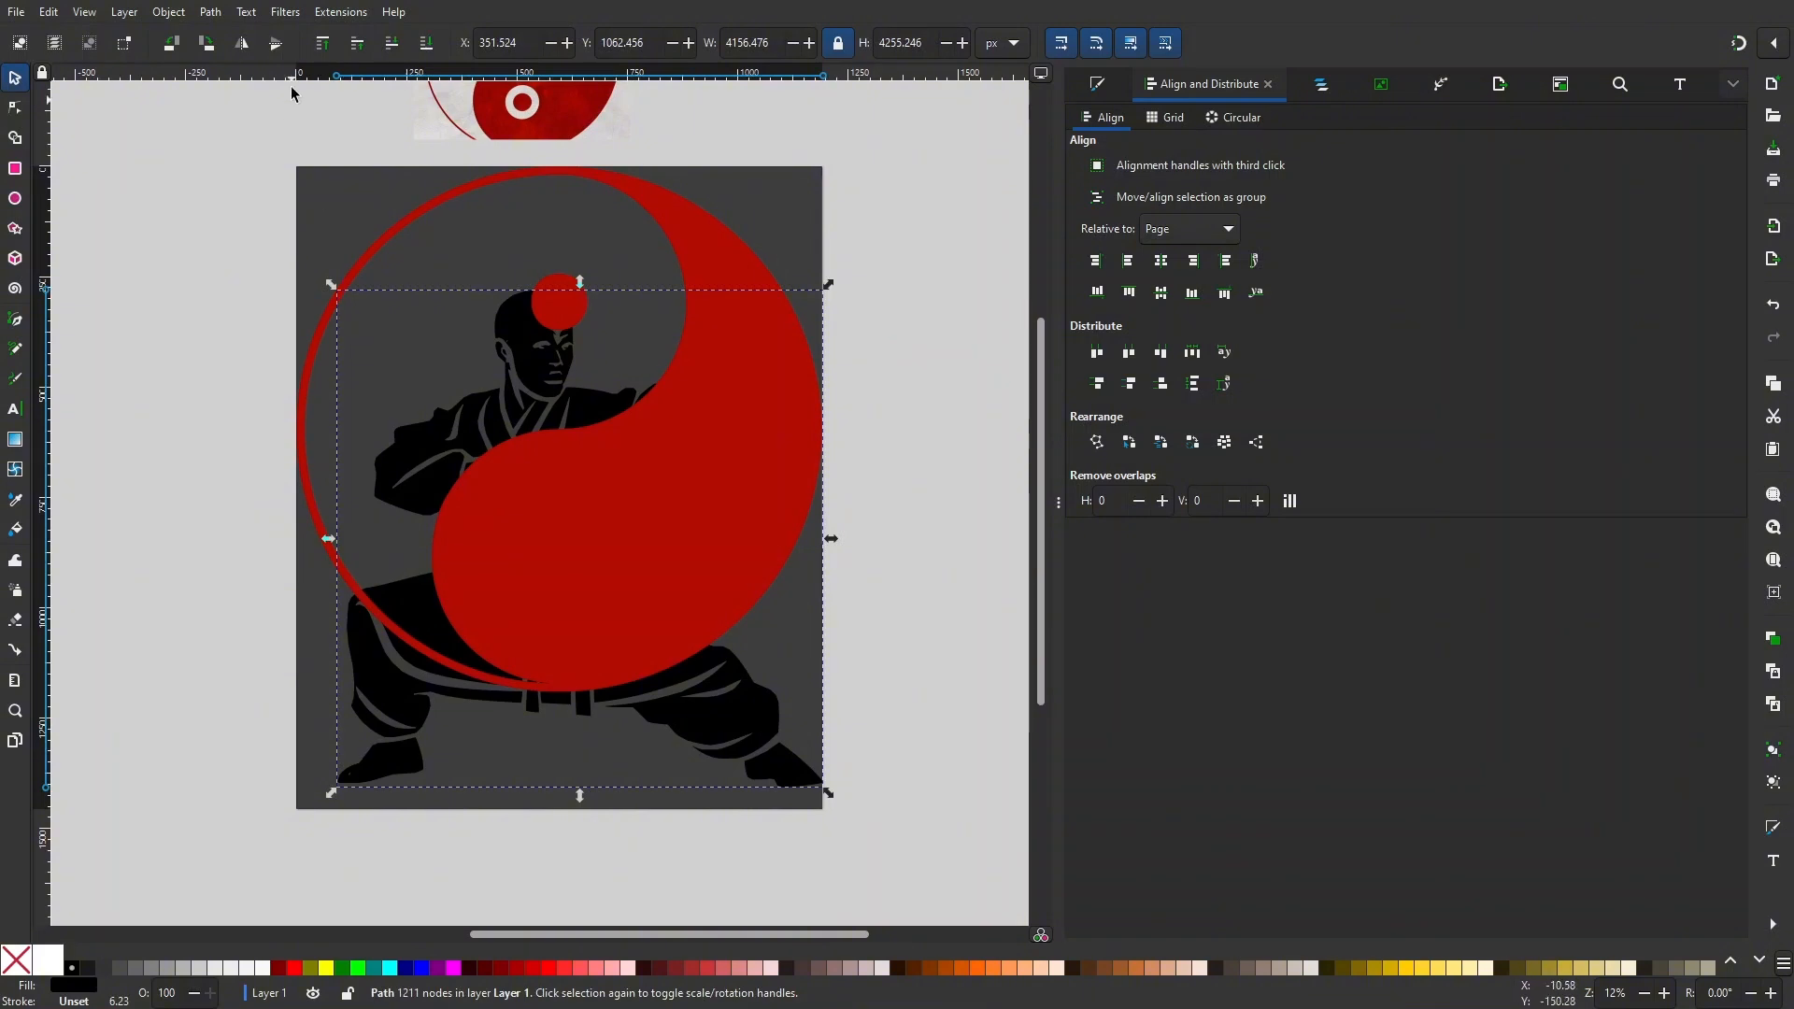
left_click(322, 43)
scroll(619, 519, "up", 1)
scroll(619, 518, "right", 1)
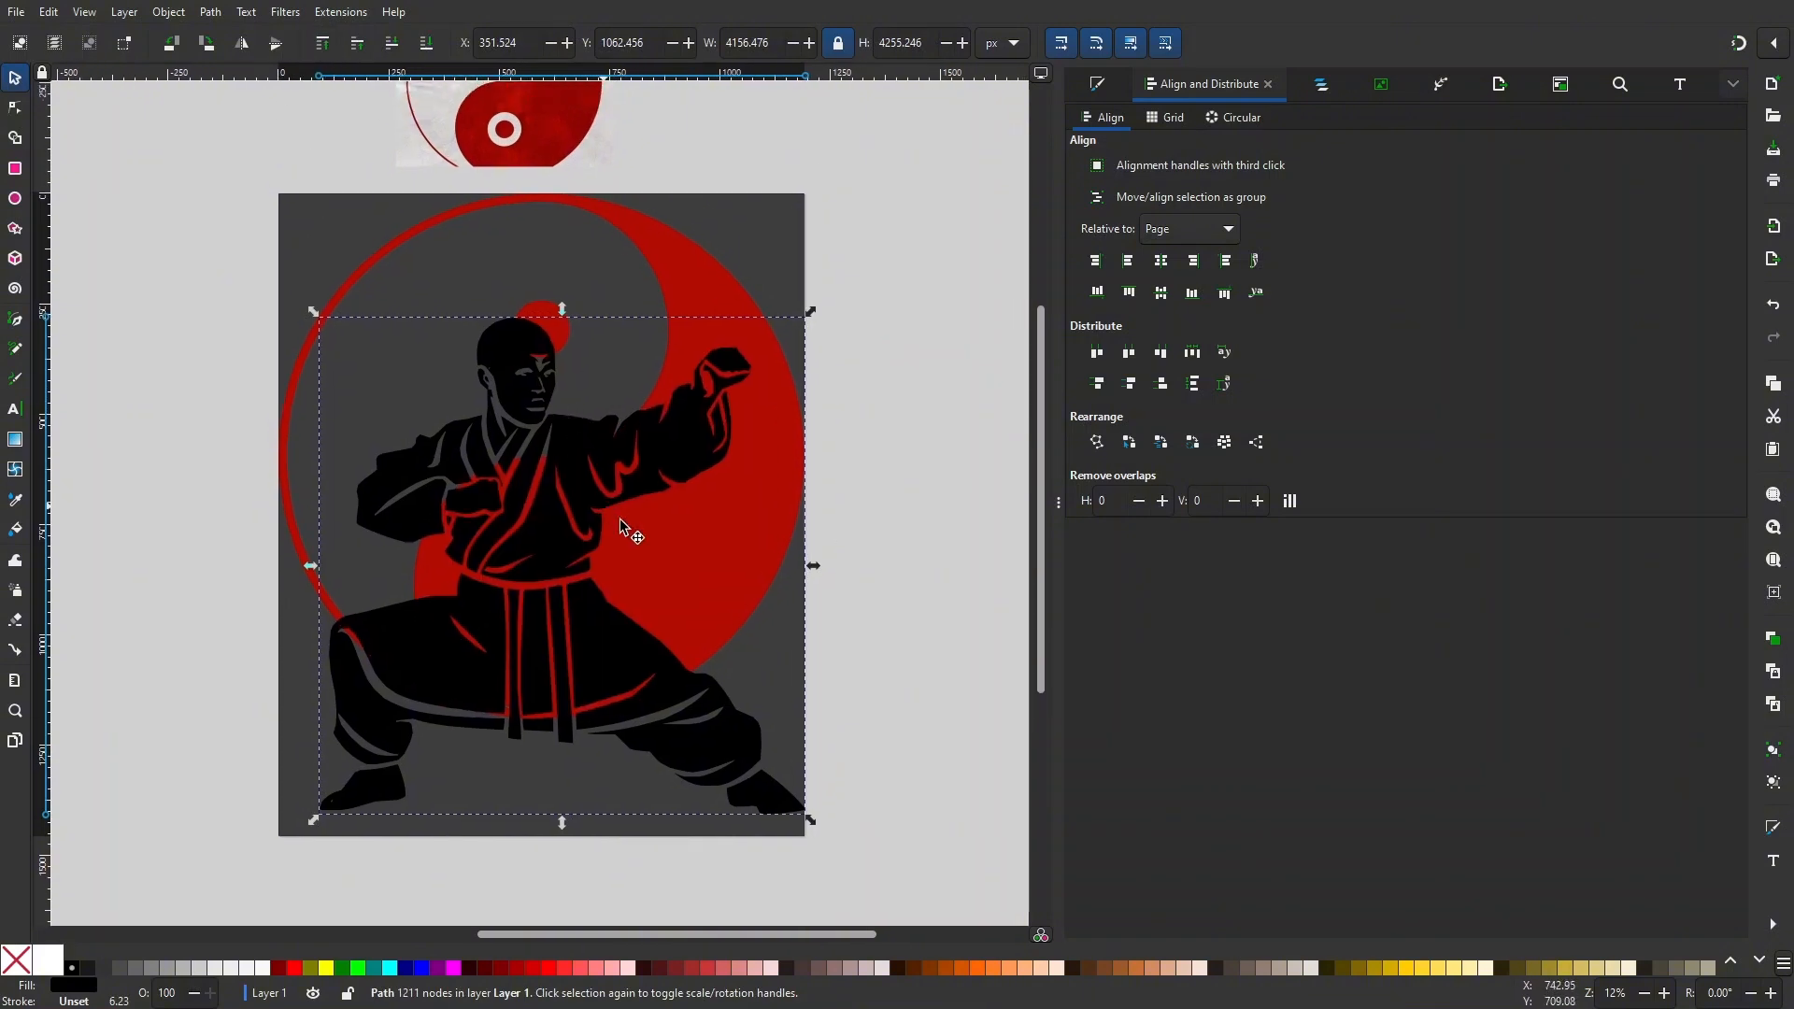
scroll(692, 543, "up", 1)
scroll(692, 542, "left", 1)
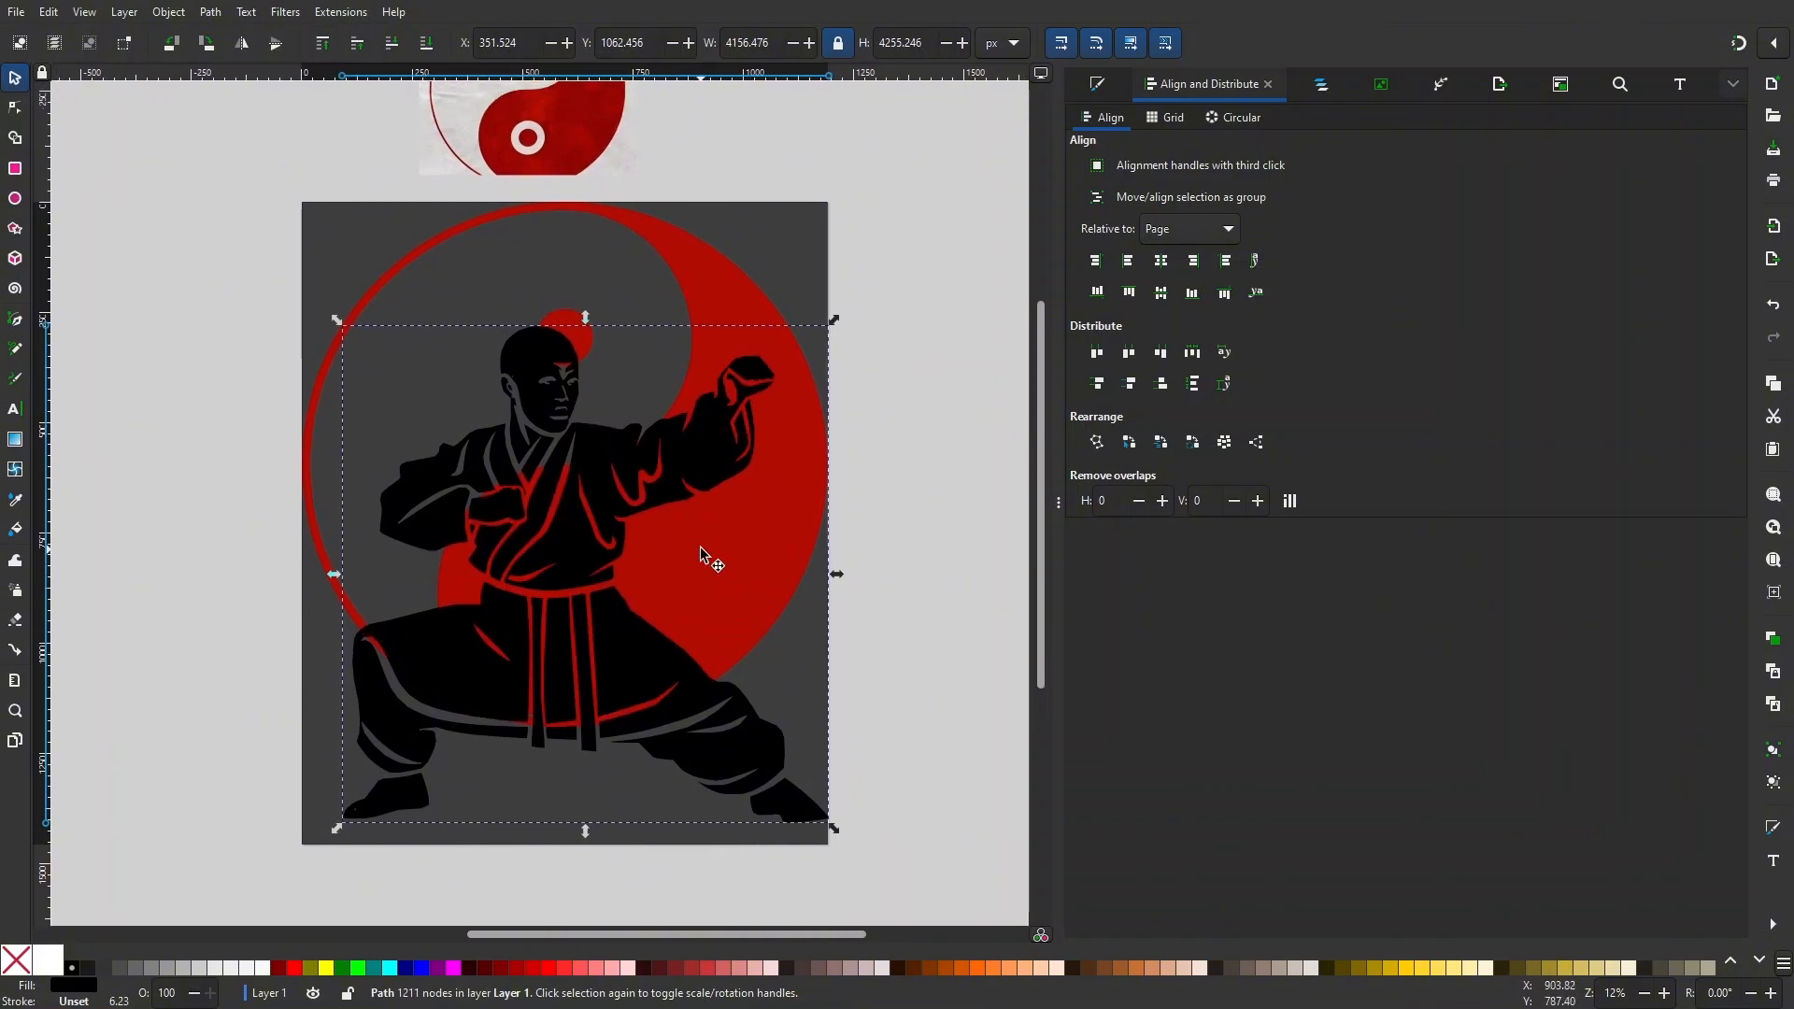
- Scale the fighter down proportionally to about 3868 by 3960 px and reposition it within the page in front of the yin-yang
left_click_drag(593, 629, 572, 641)
left_click_drag(833, 322, 817, 339)
left_click_drag(596, 542, 602, 547)
scroll(584, 364, "up", 2)
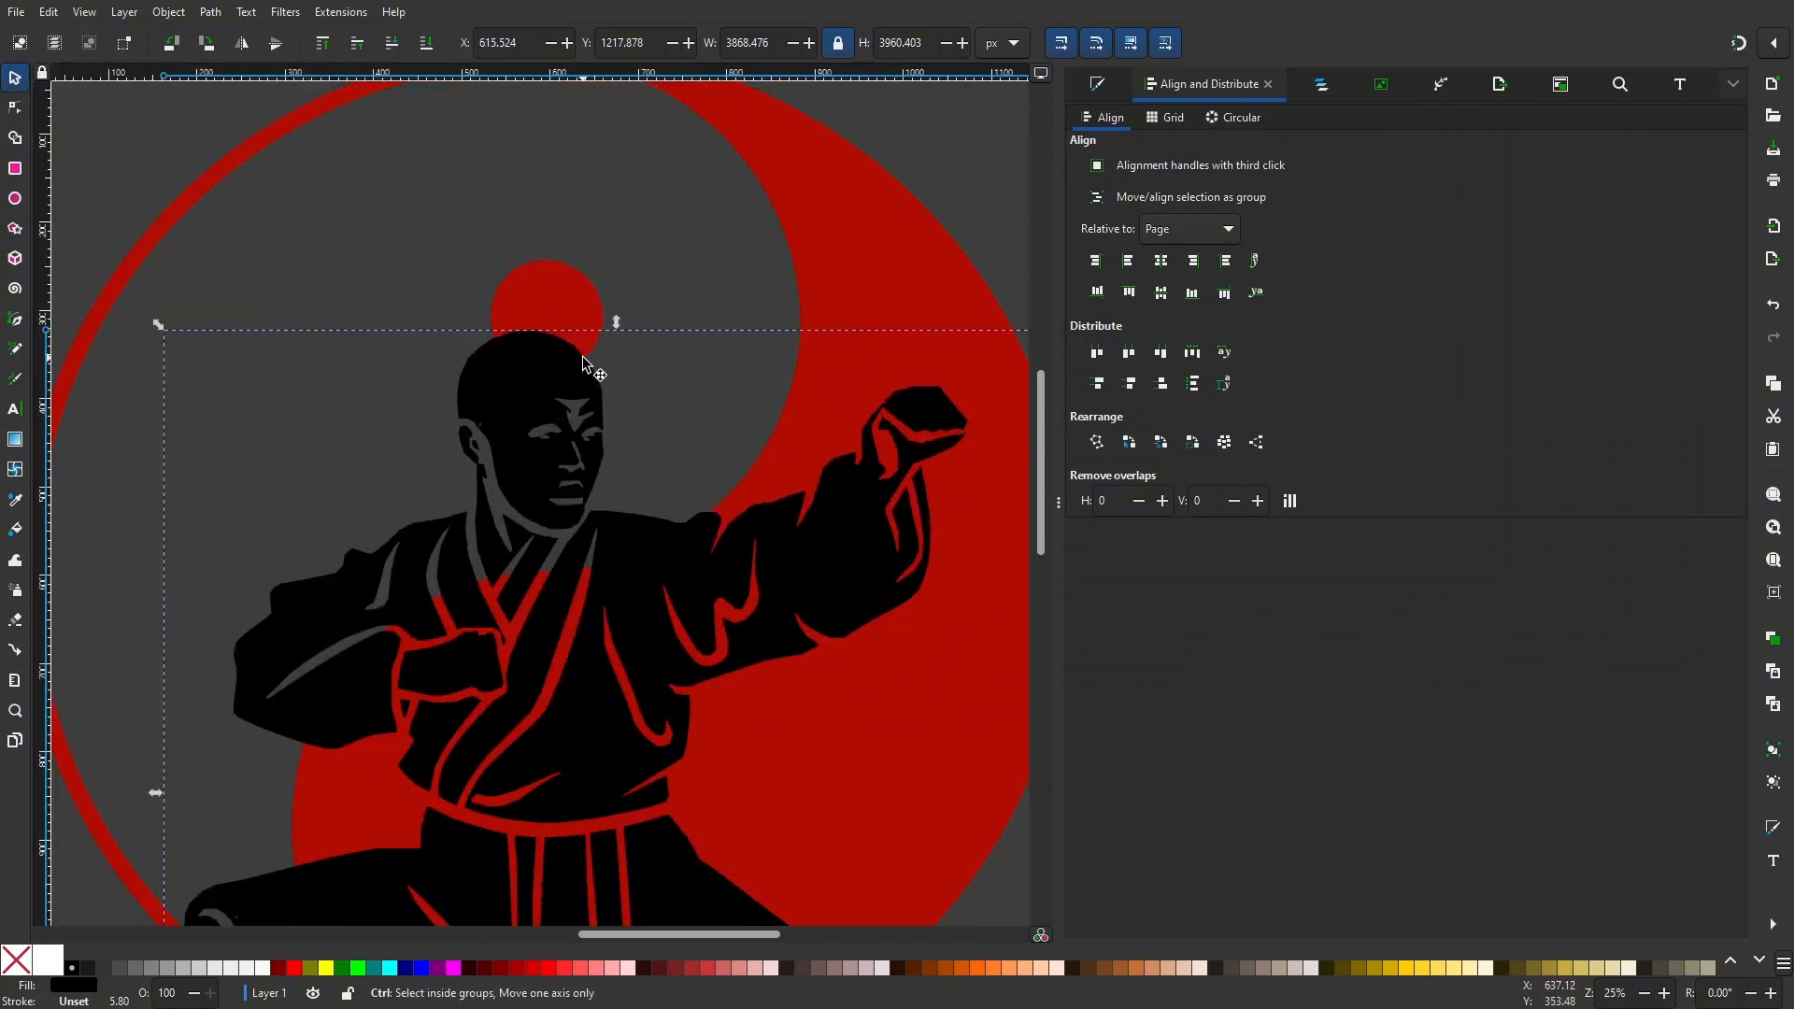
scroll(583, 362, "down", 2)
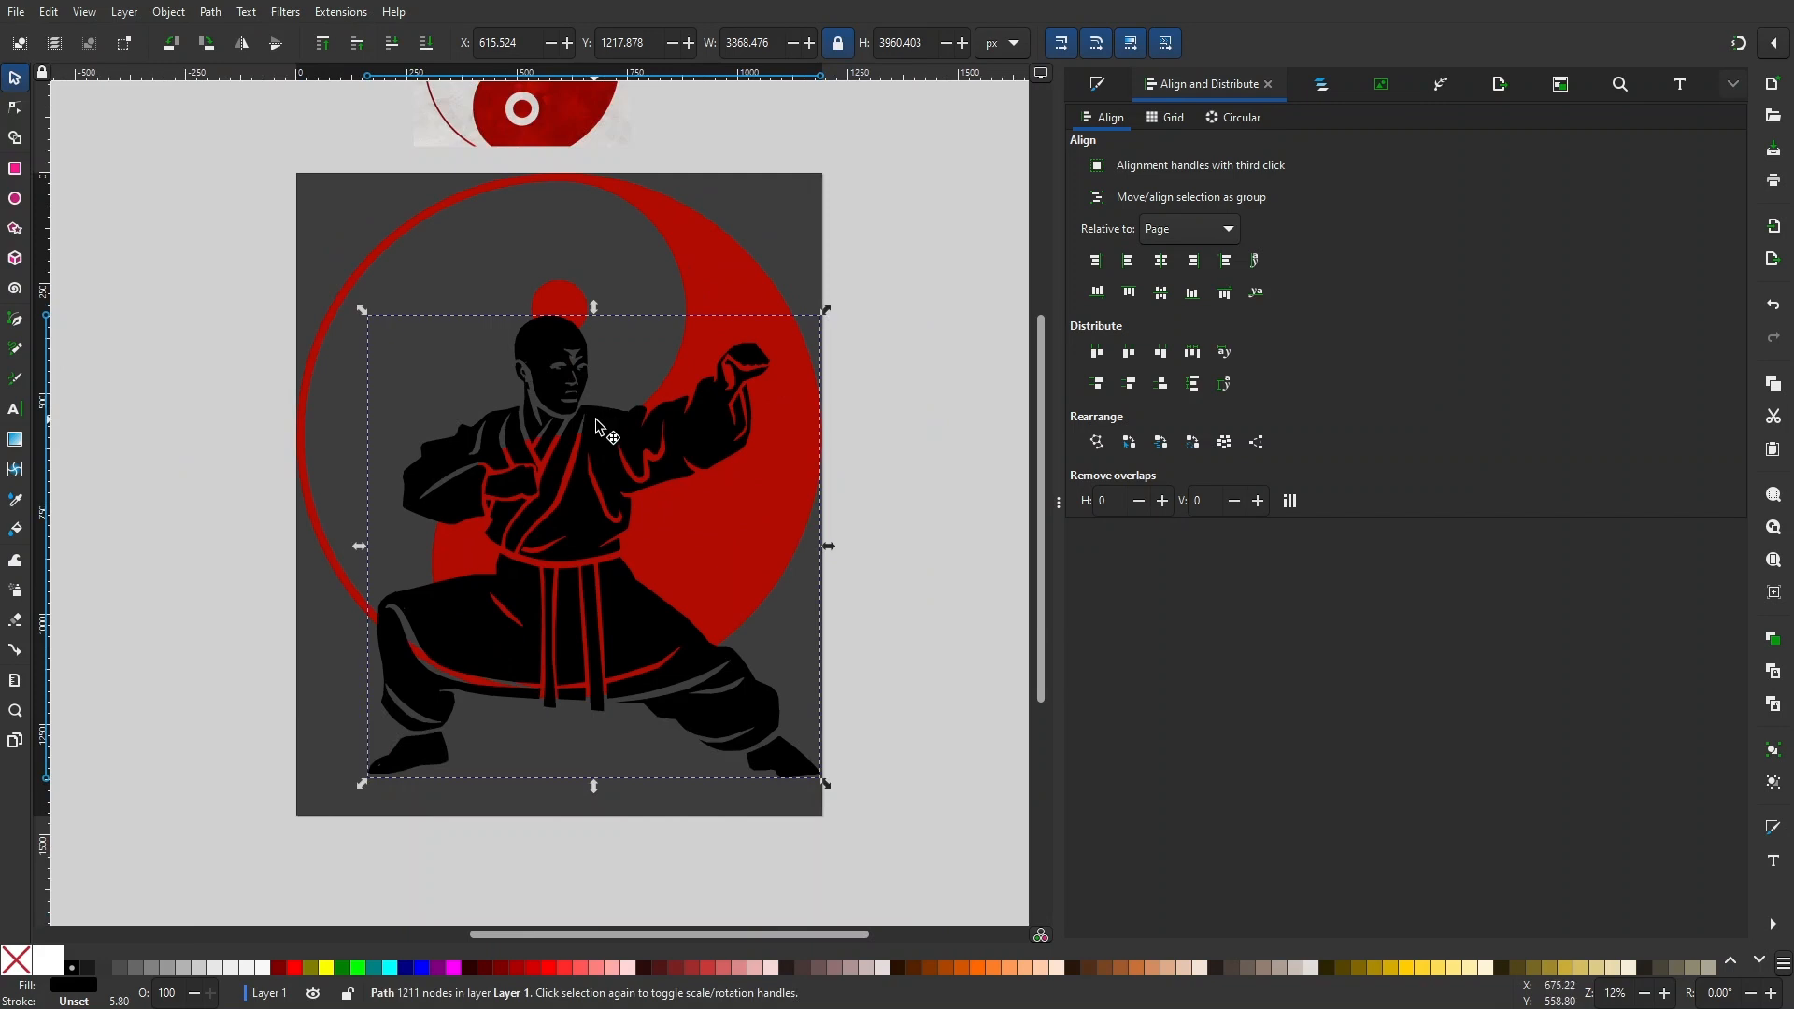
left_click(963, 525)
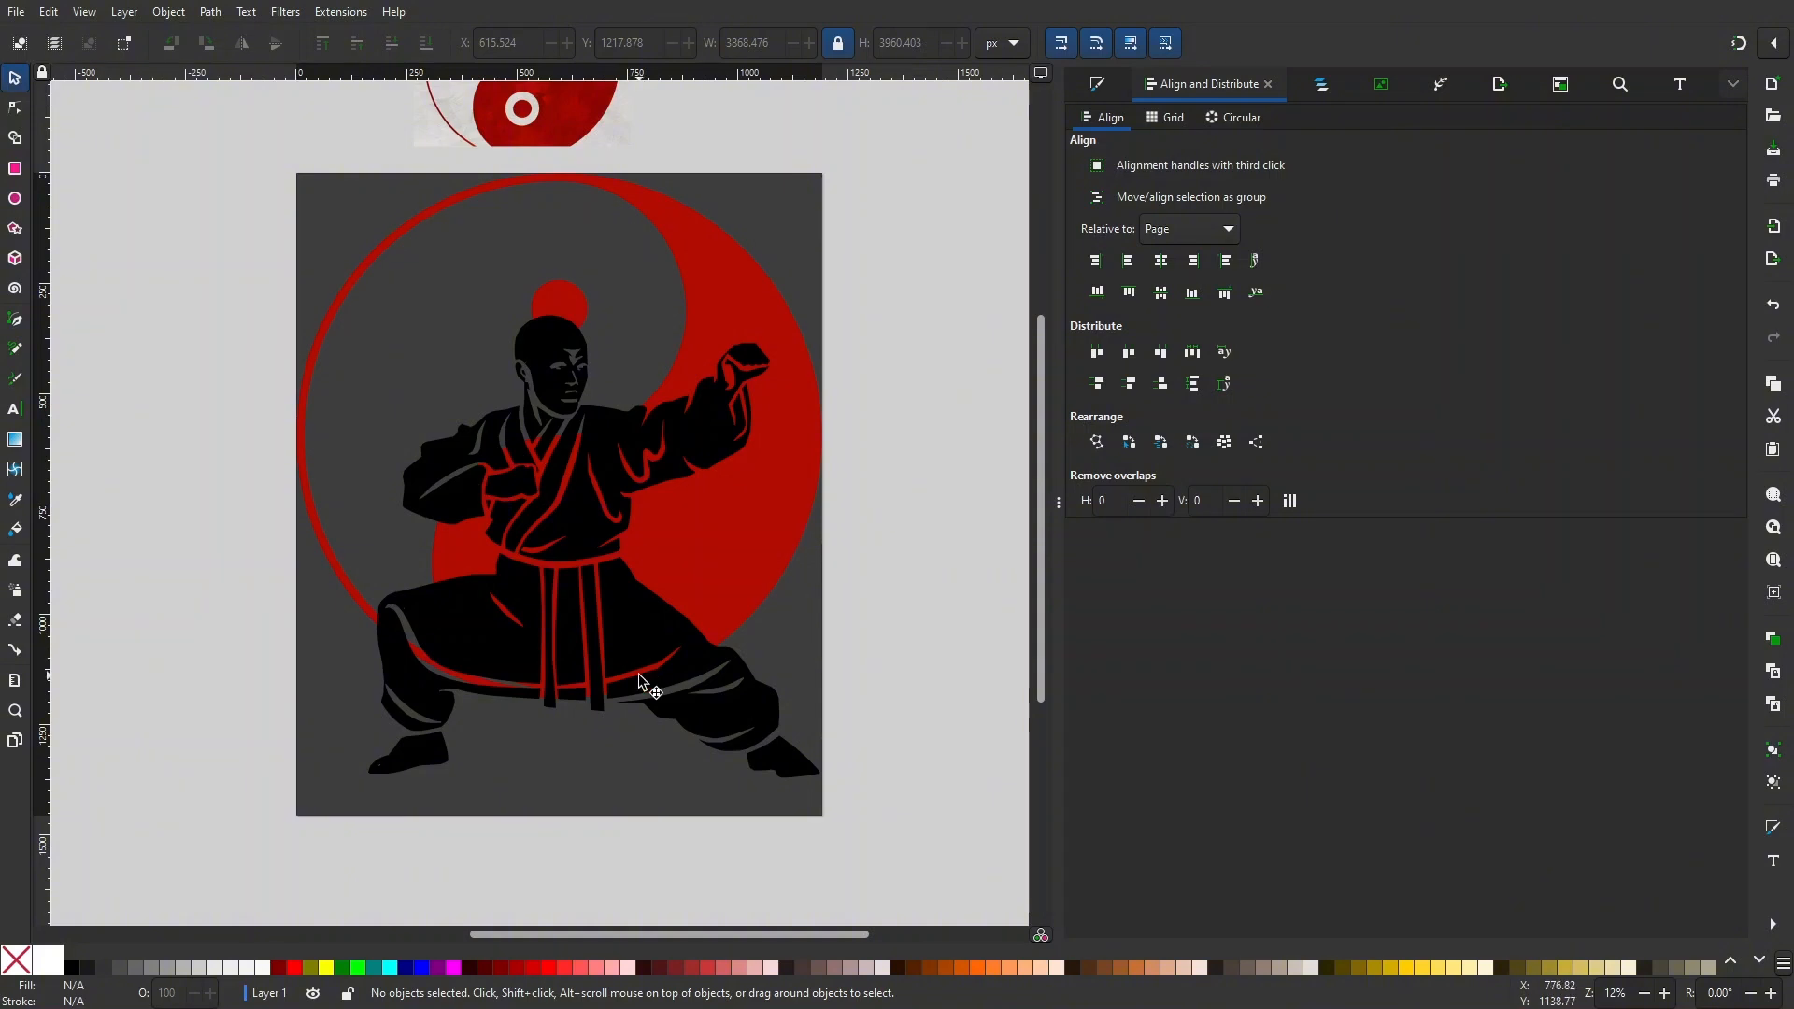
- Recolour the fighter silhouette light pink
left_click(624, 643)
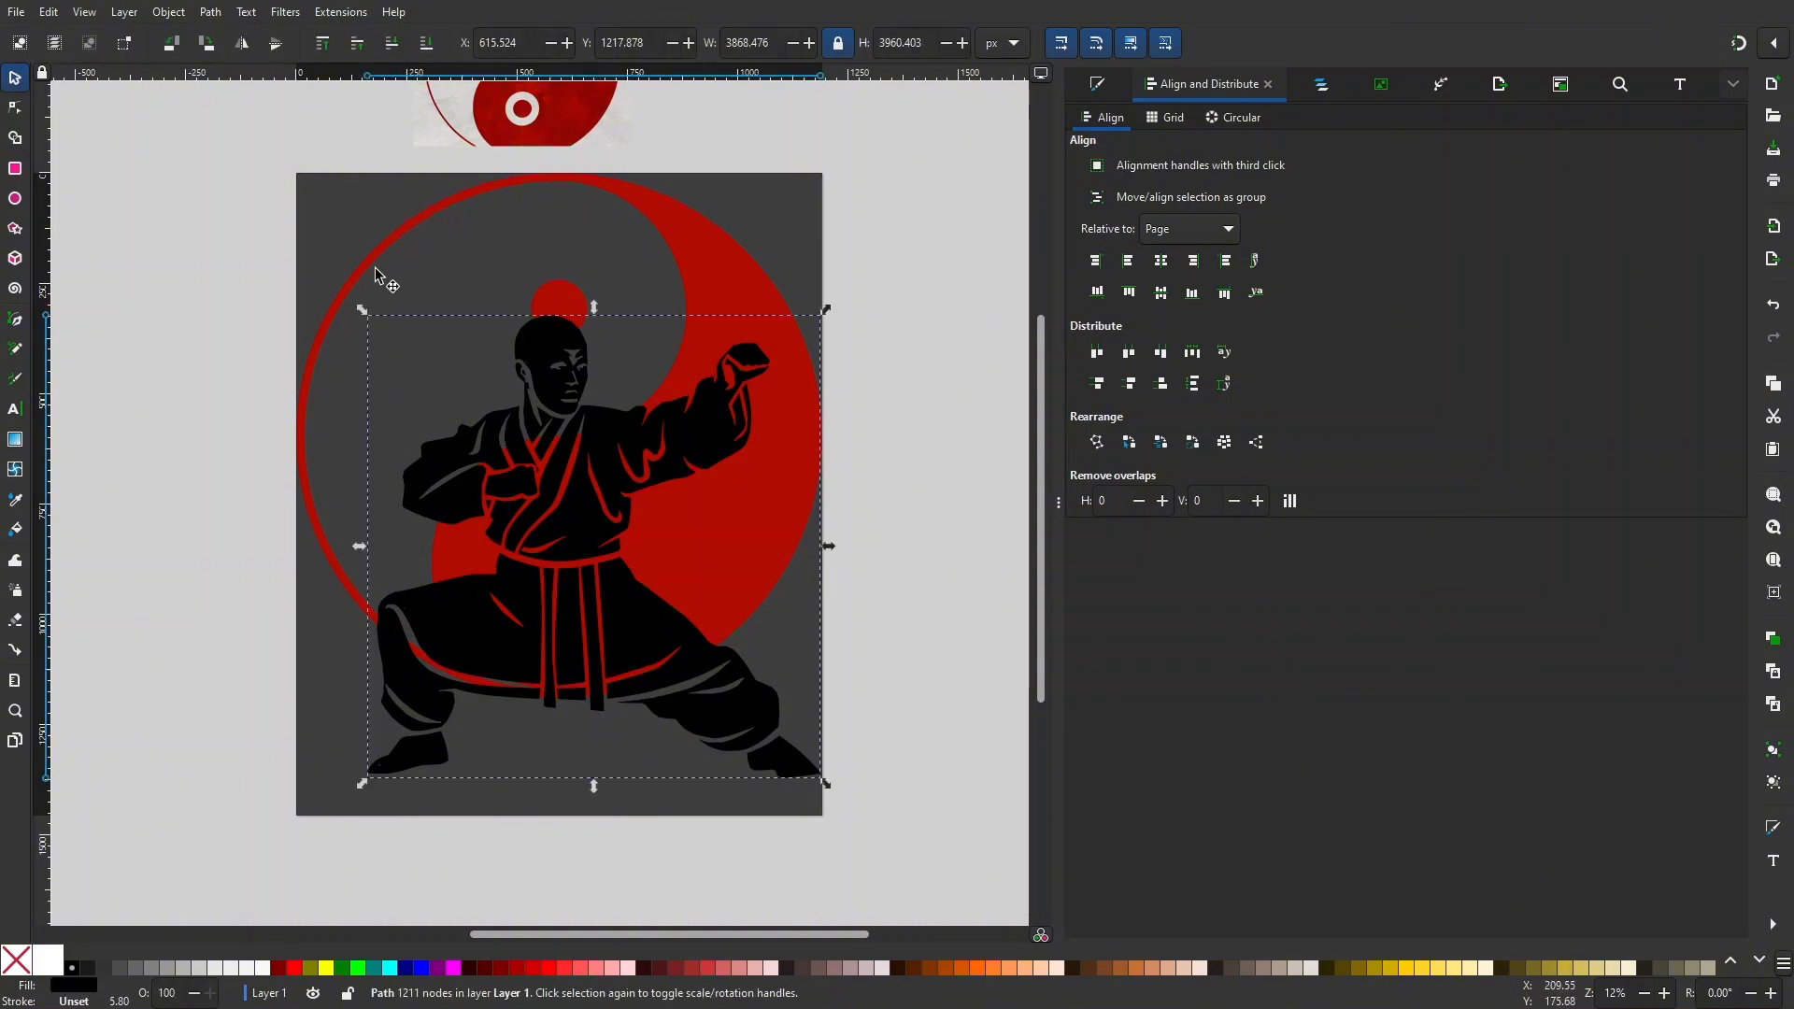
key("Escape")
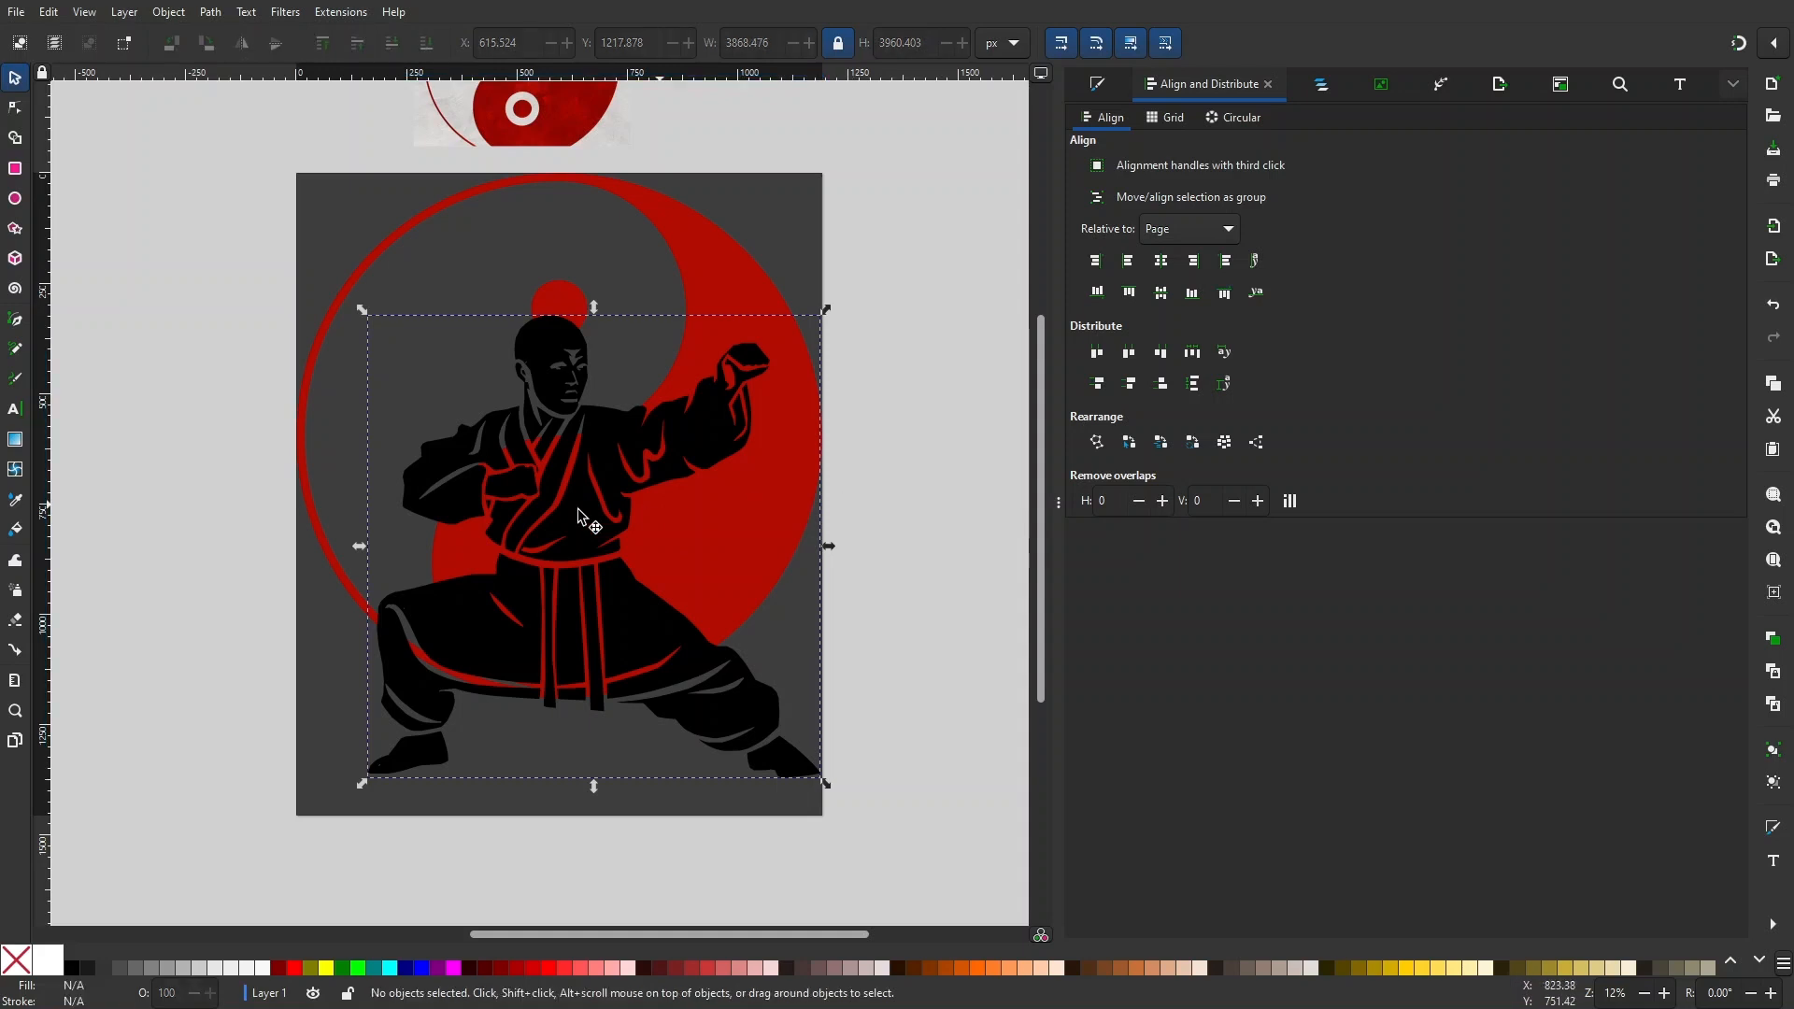
left_click(580, 532)
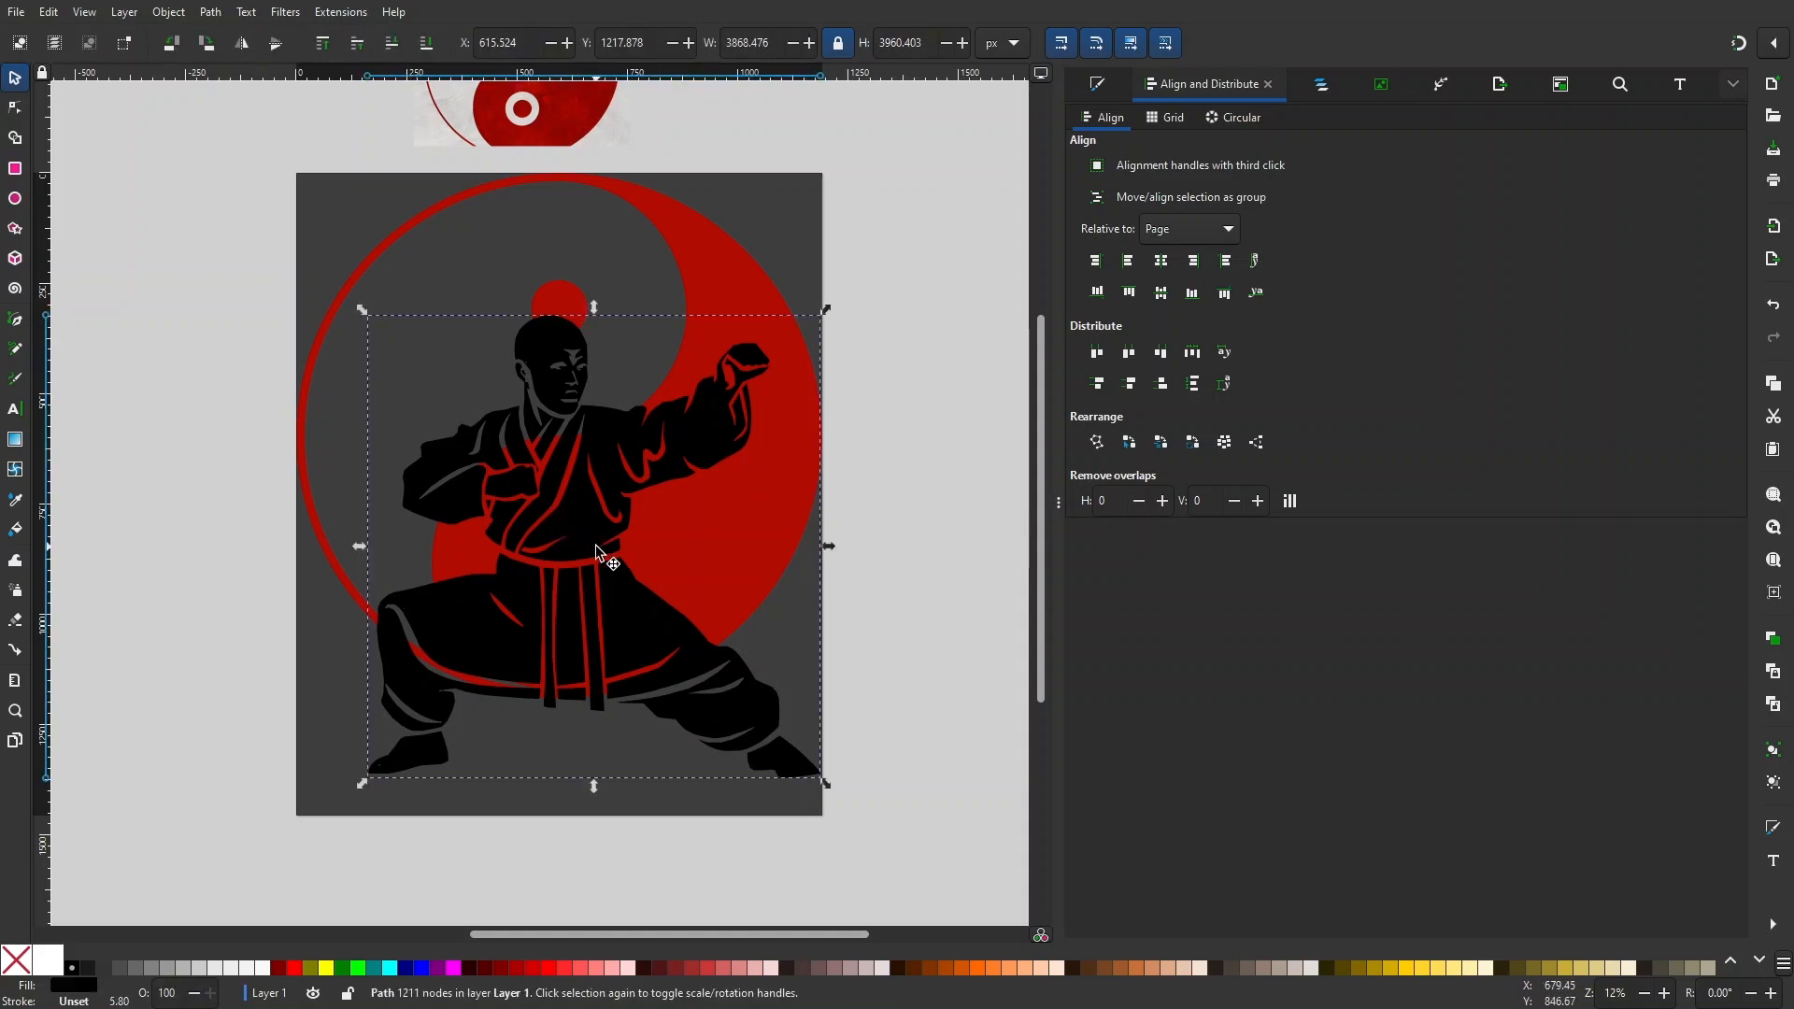
left_click(755, 968)
scroll(703, 466, "right", 1)
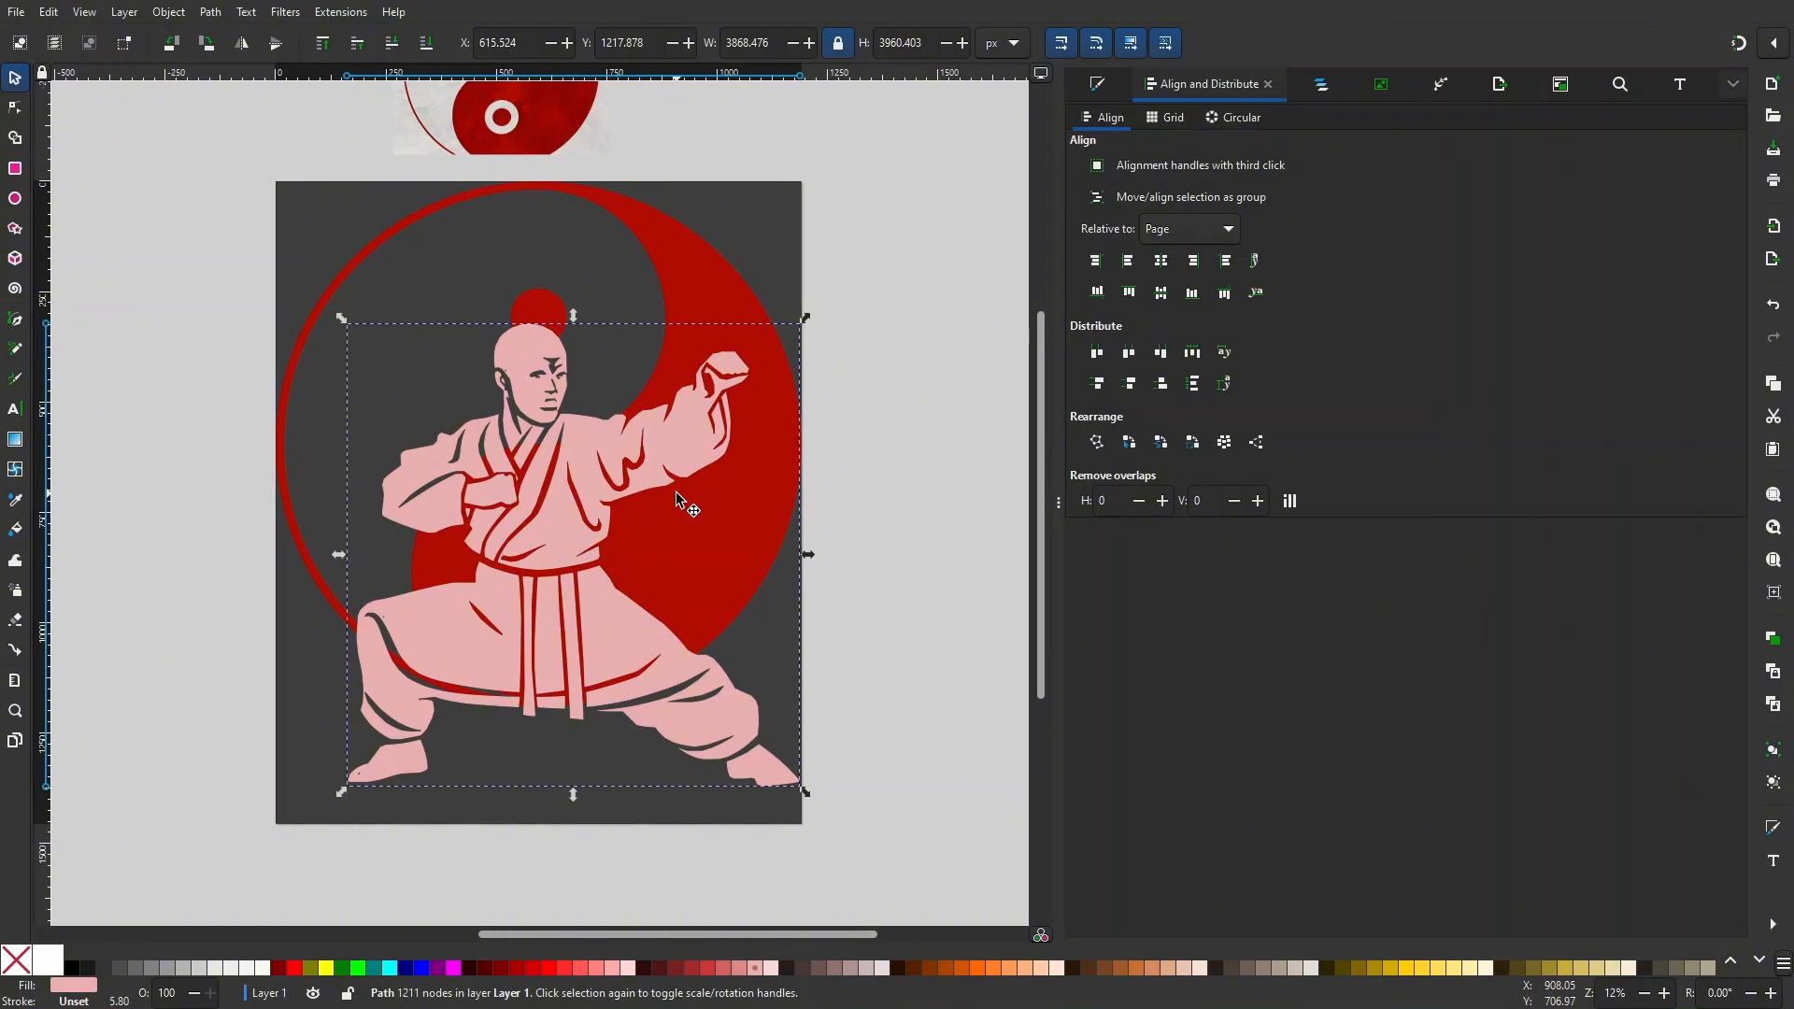
- Outset the pink fighter silhouette with a dynamic offset until its inner line gaps fill in, and convert the result to a path
key("ctrl+j")
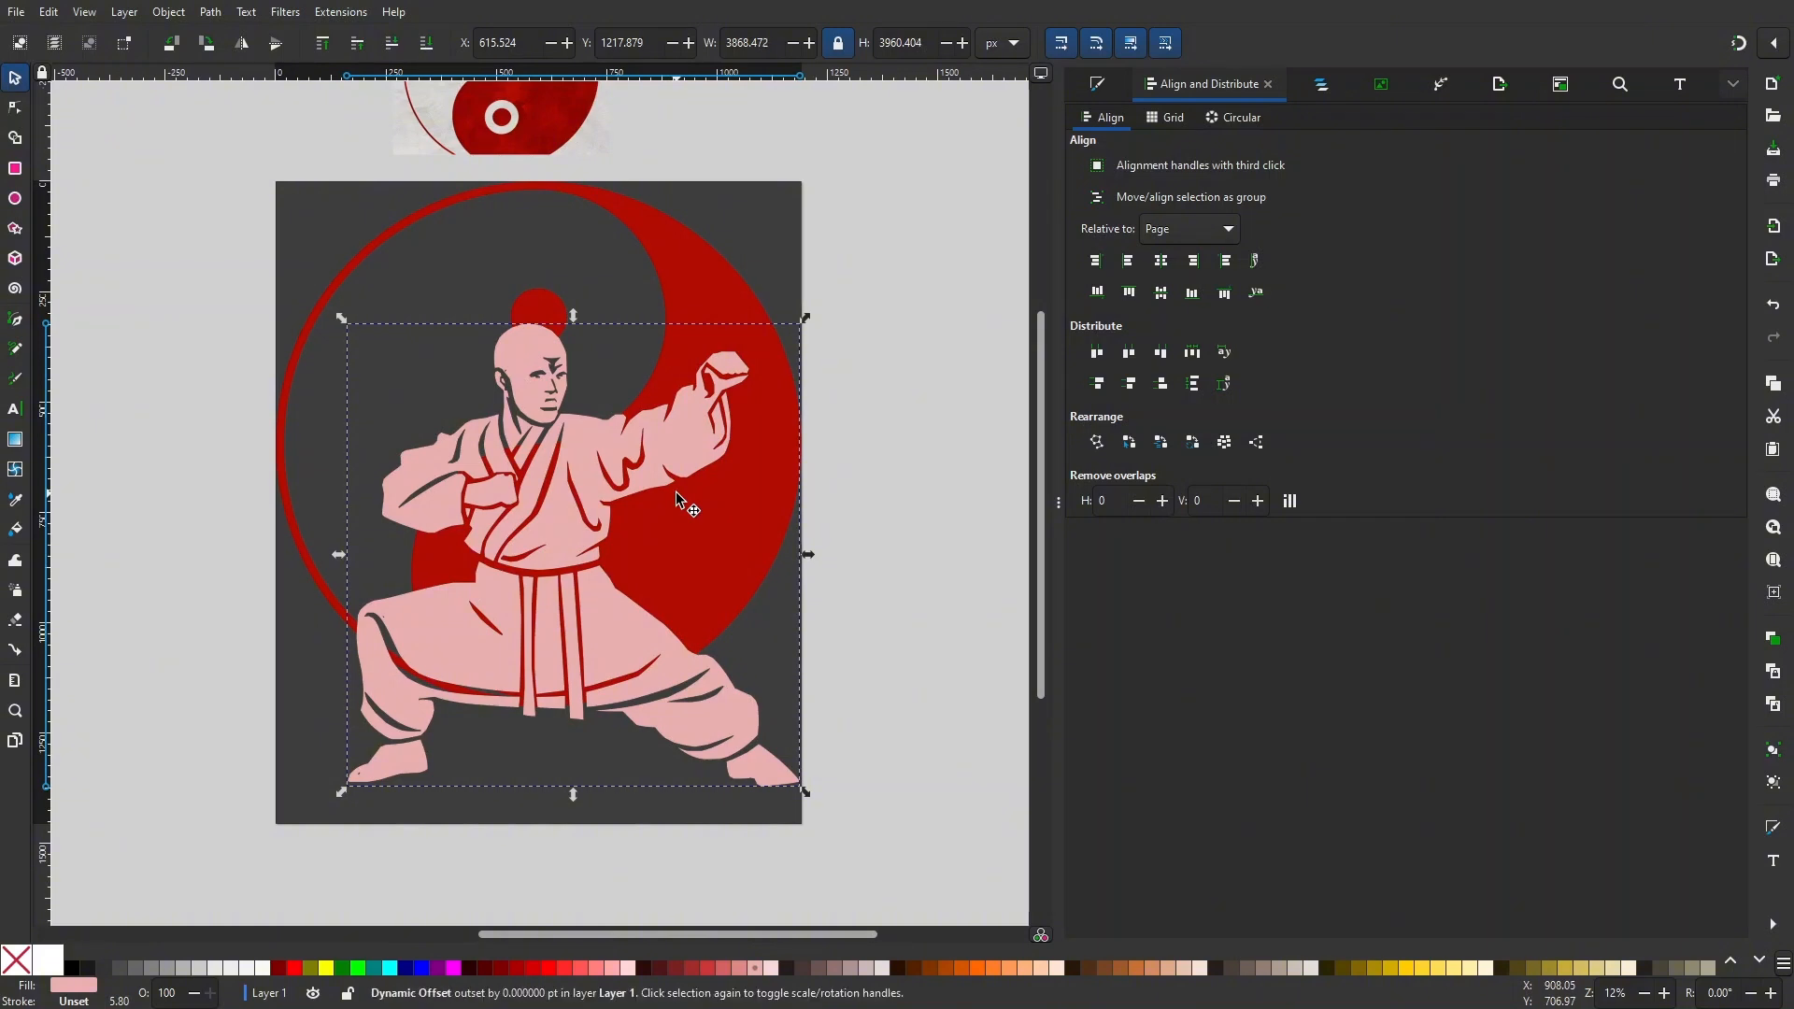
key("n")
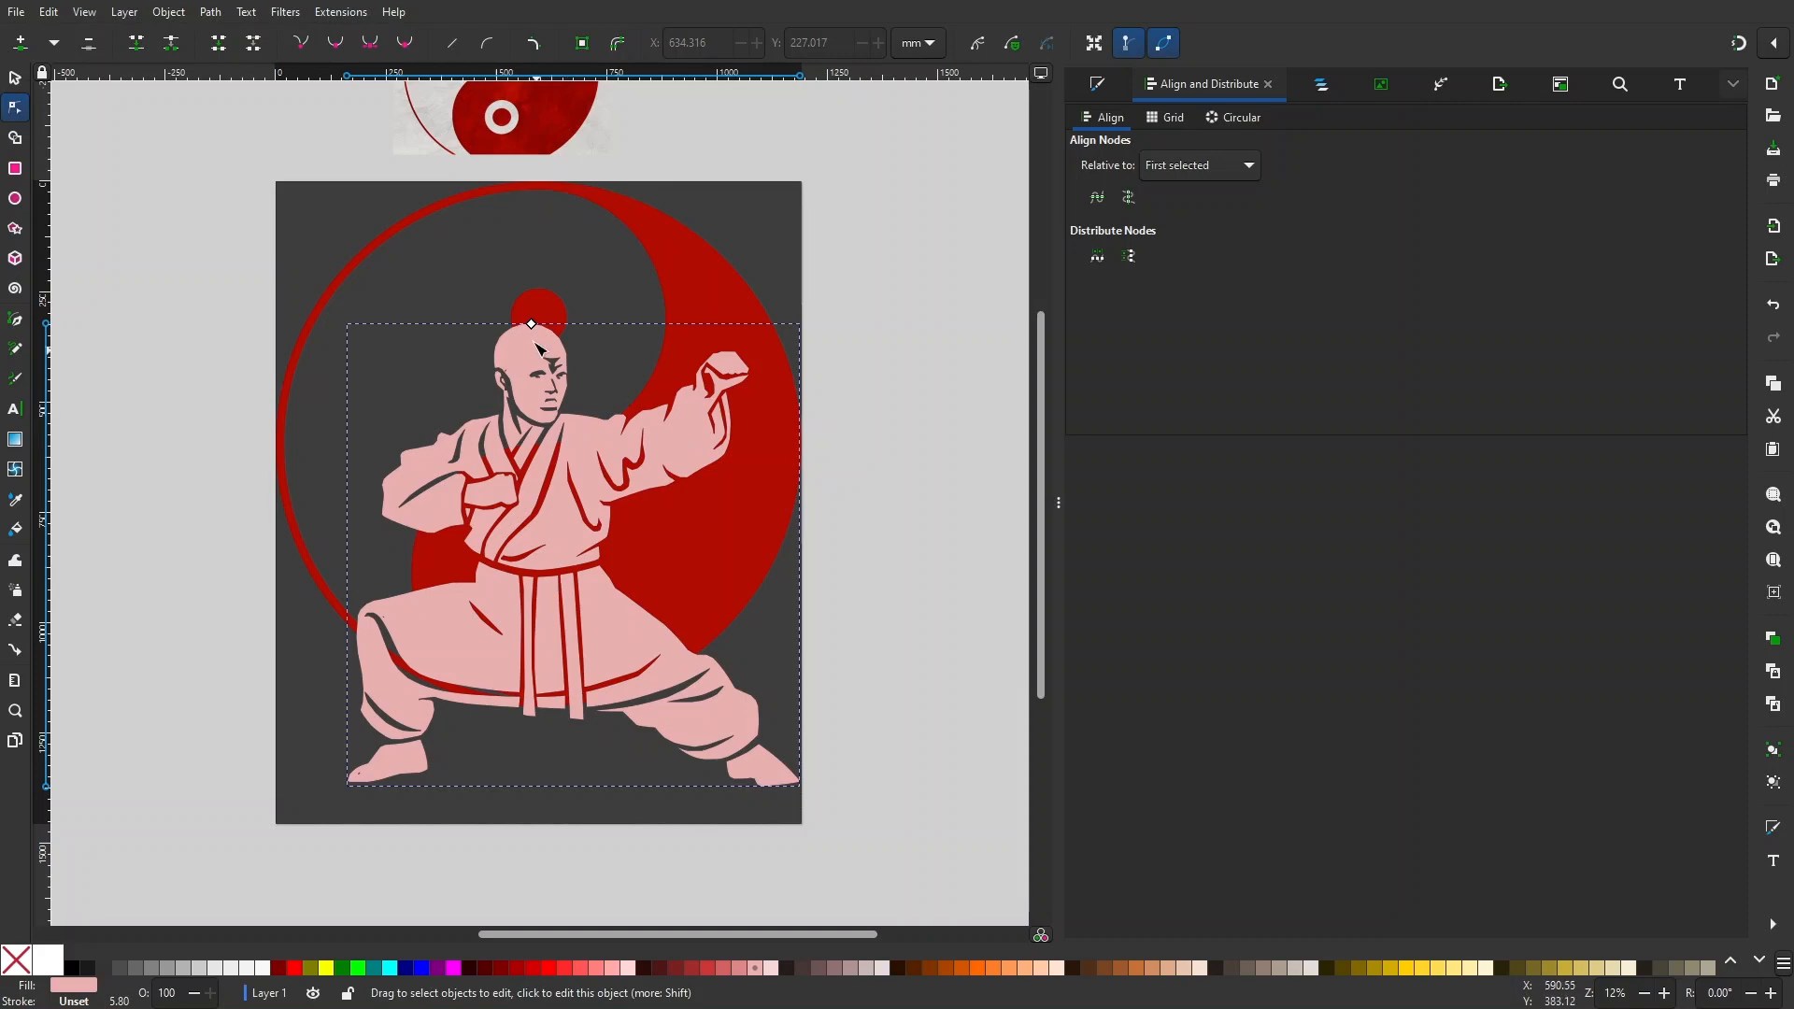
scroll(538, 349, "up", 2)
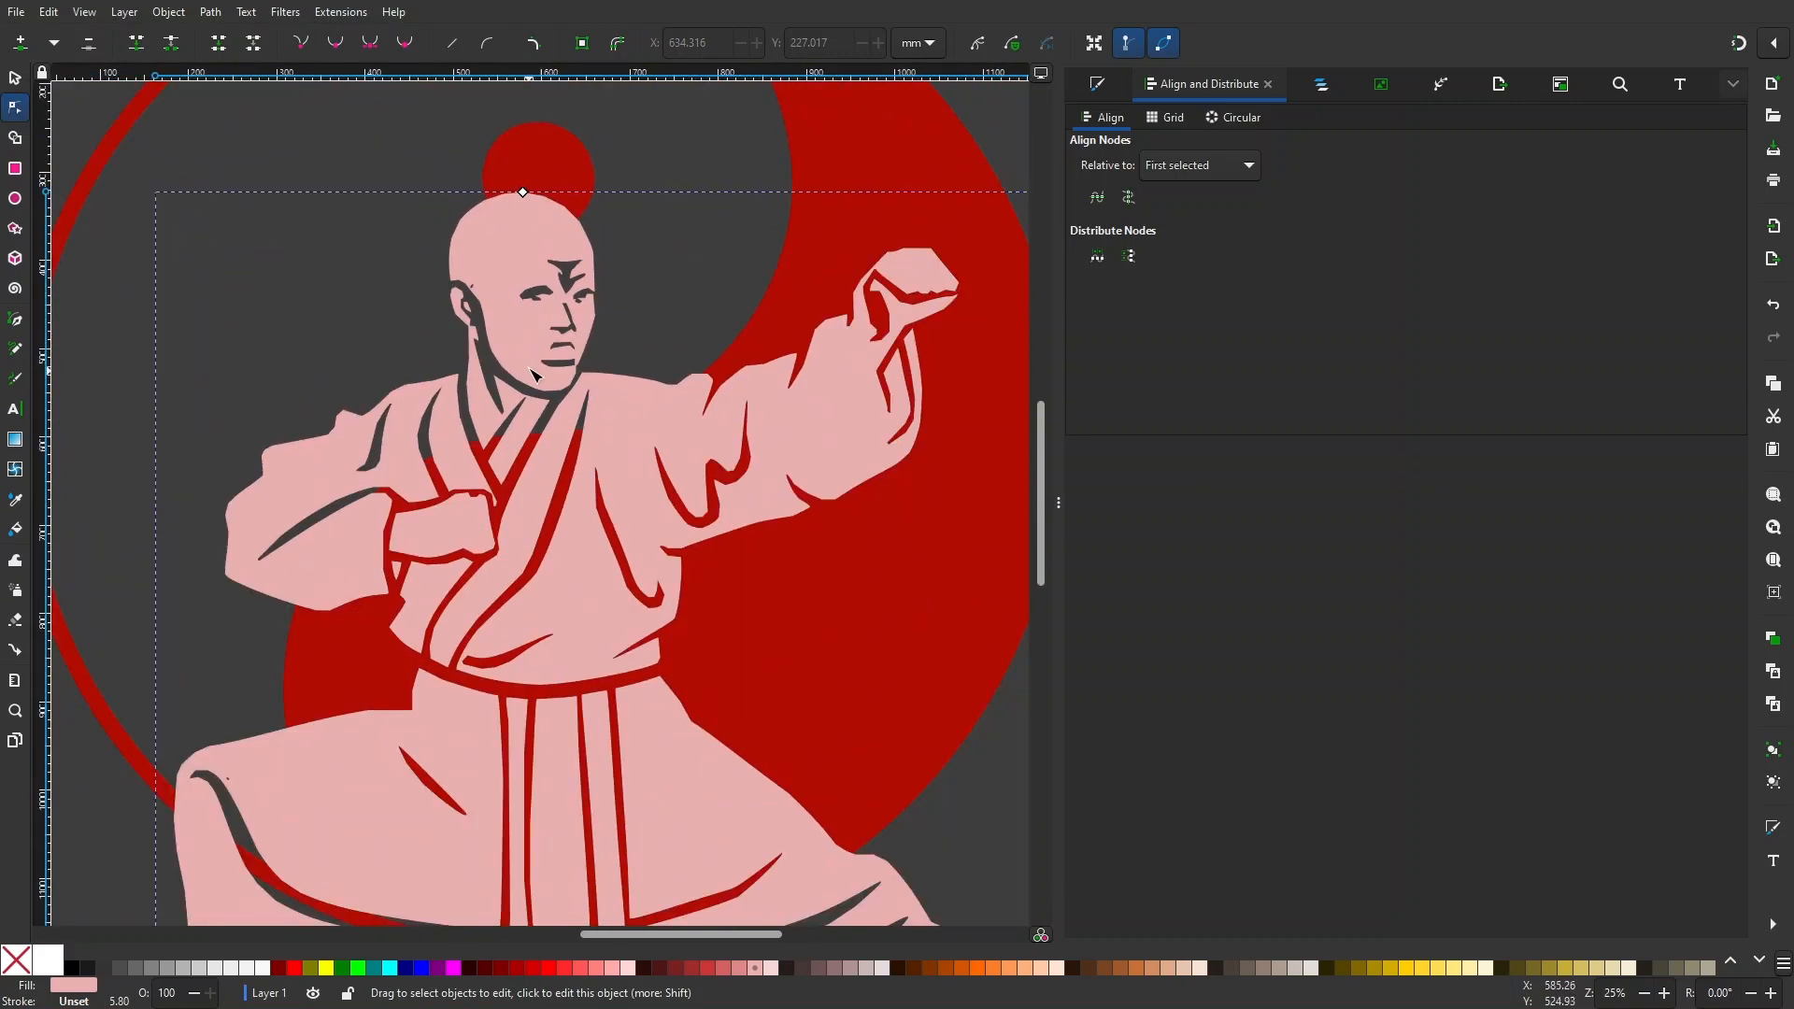
left_click_drag(530, 368, 533, 384)
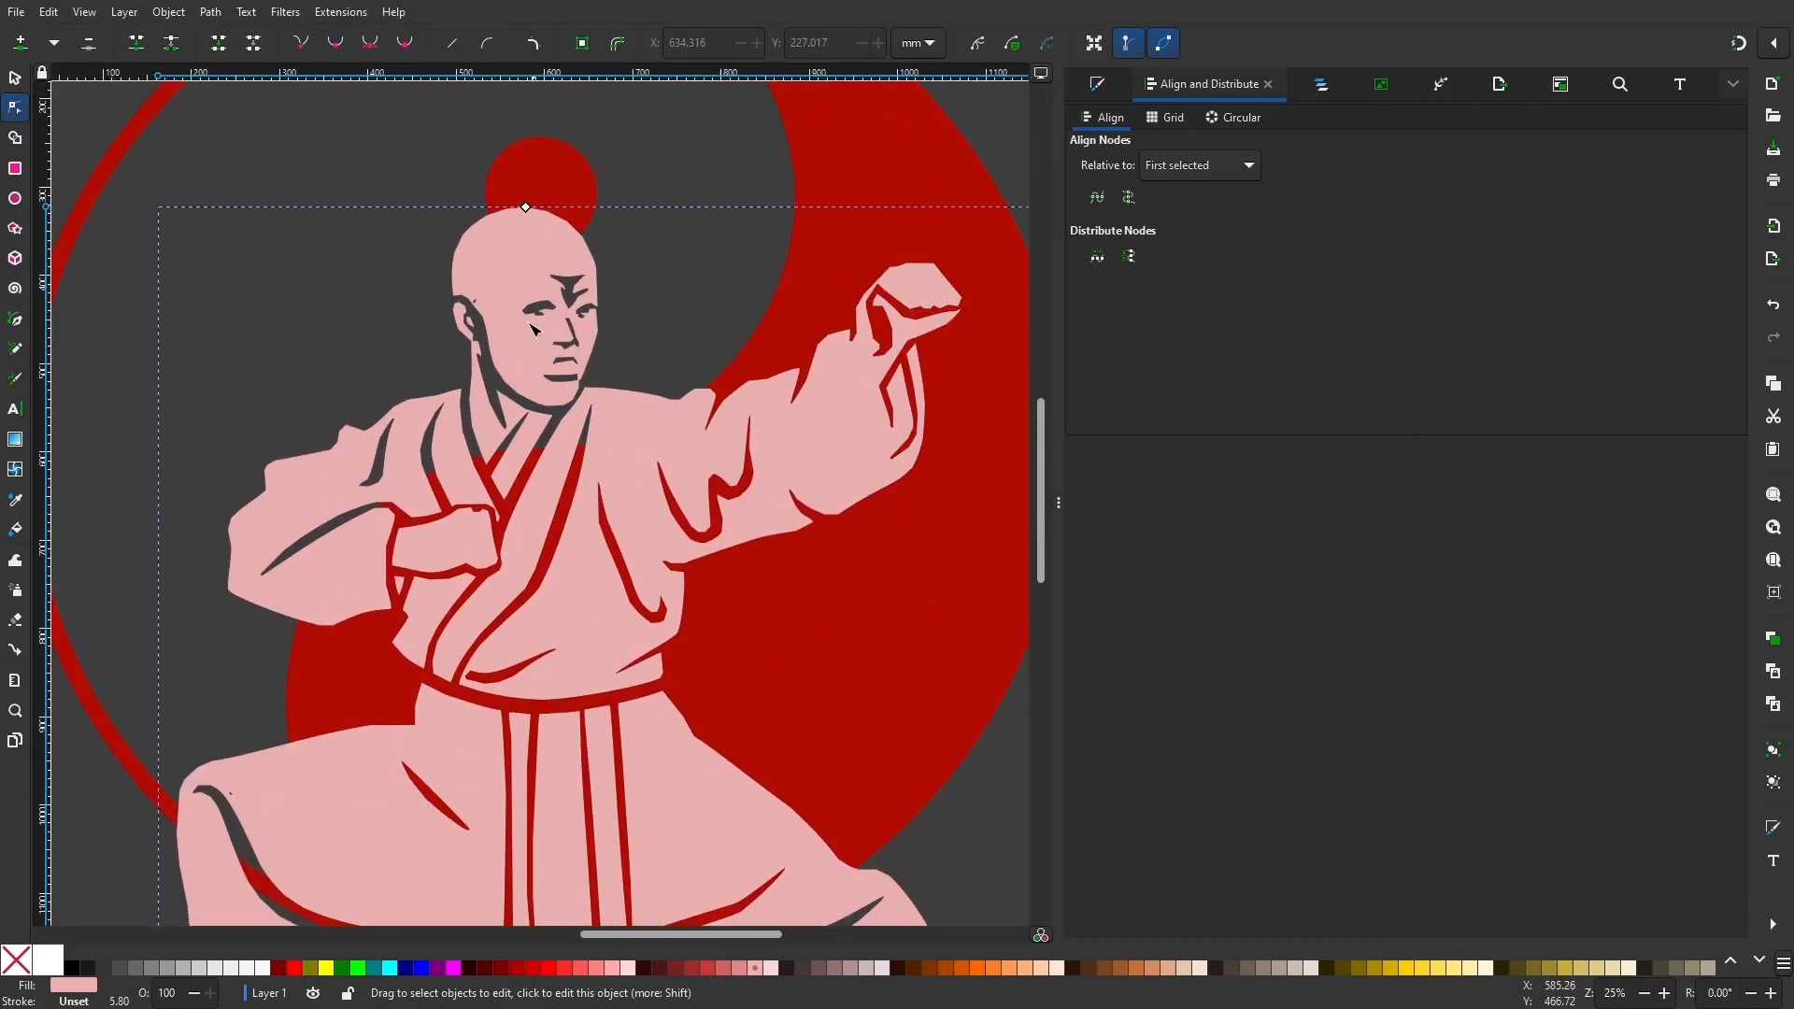
left_click_drag(528, 207, 528, 194)
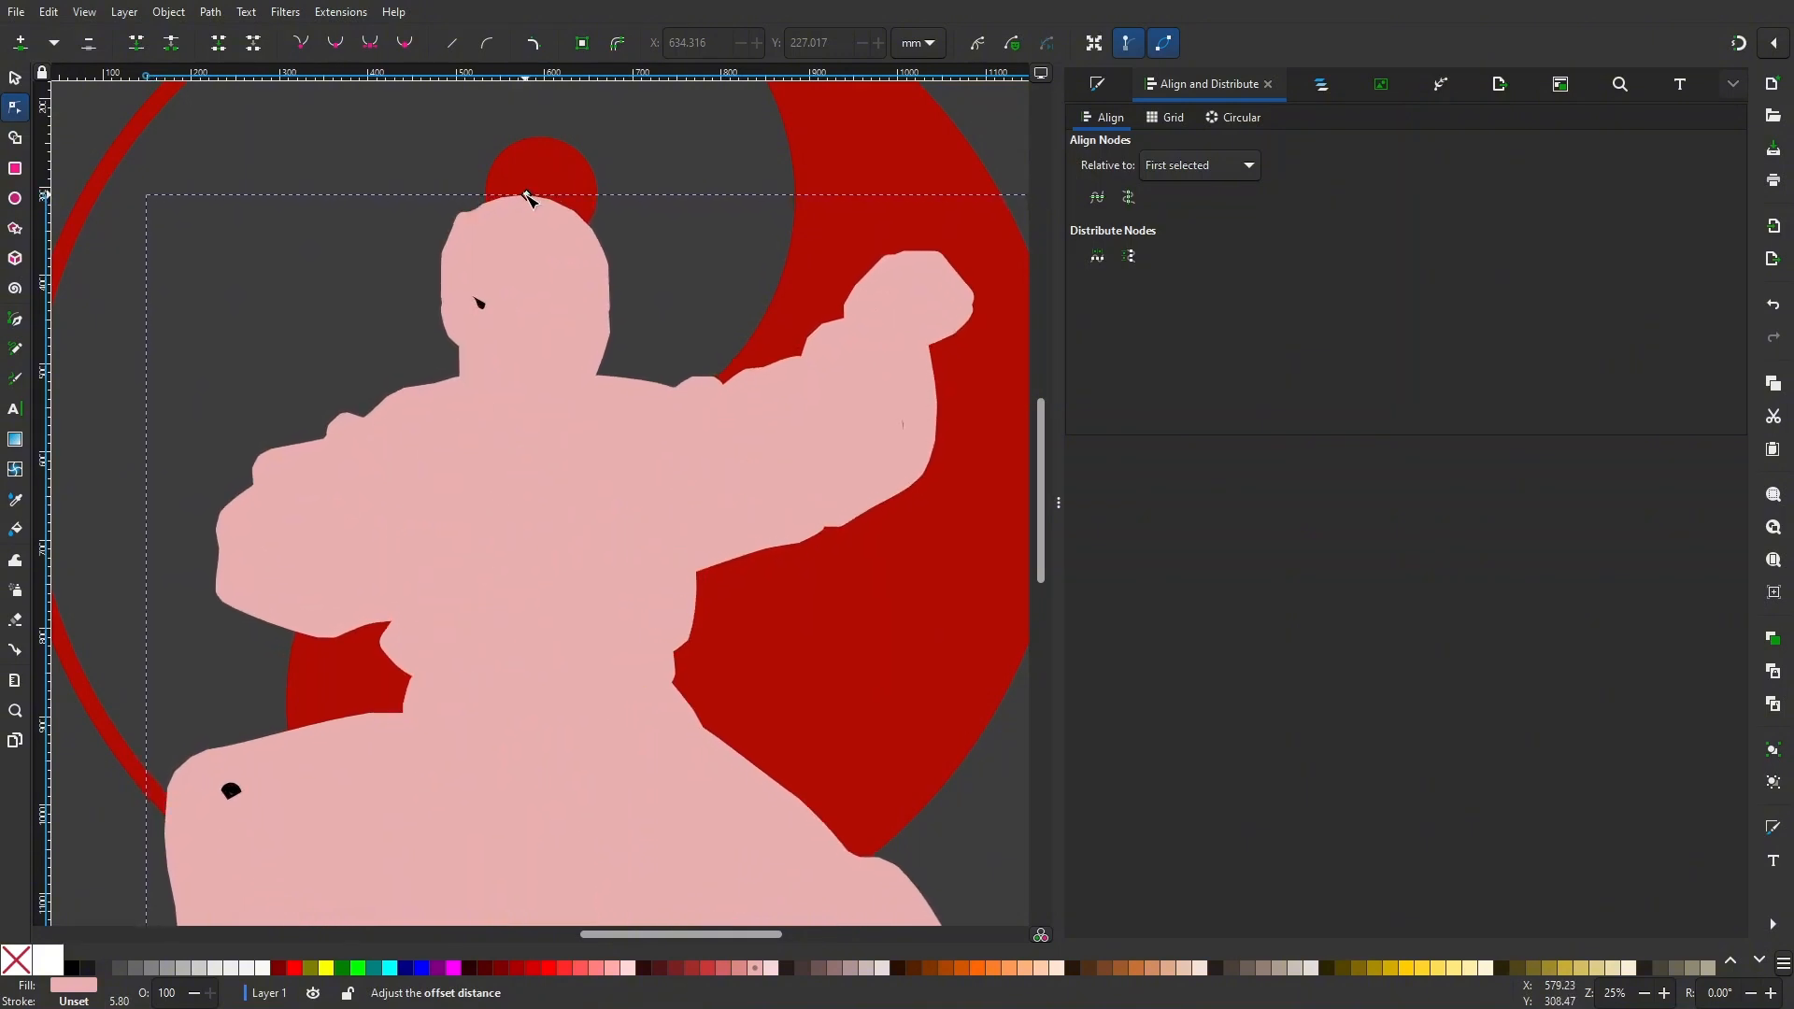
left_click_drag(501, 541, 494, 468)
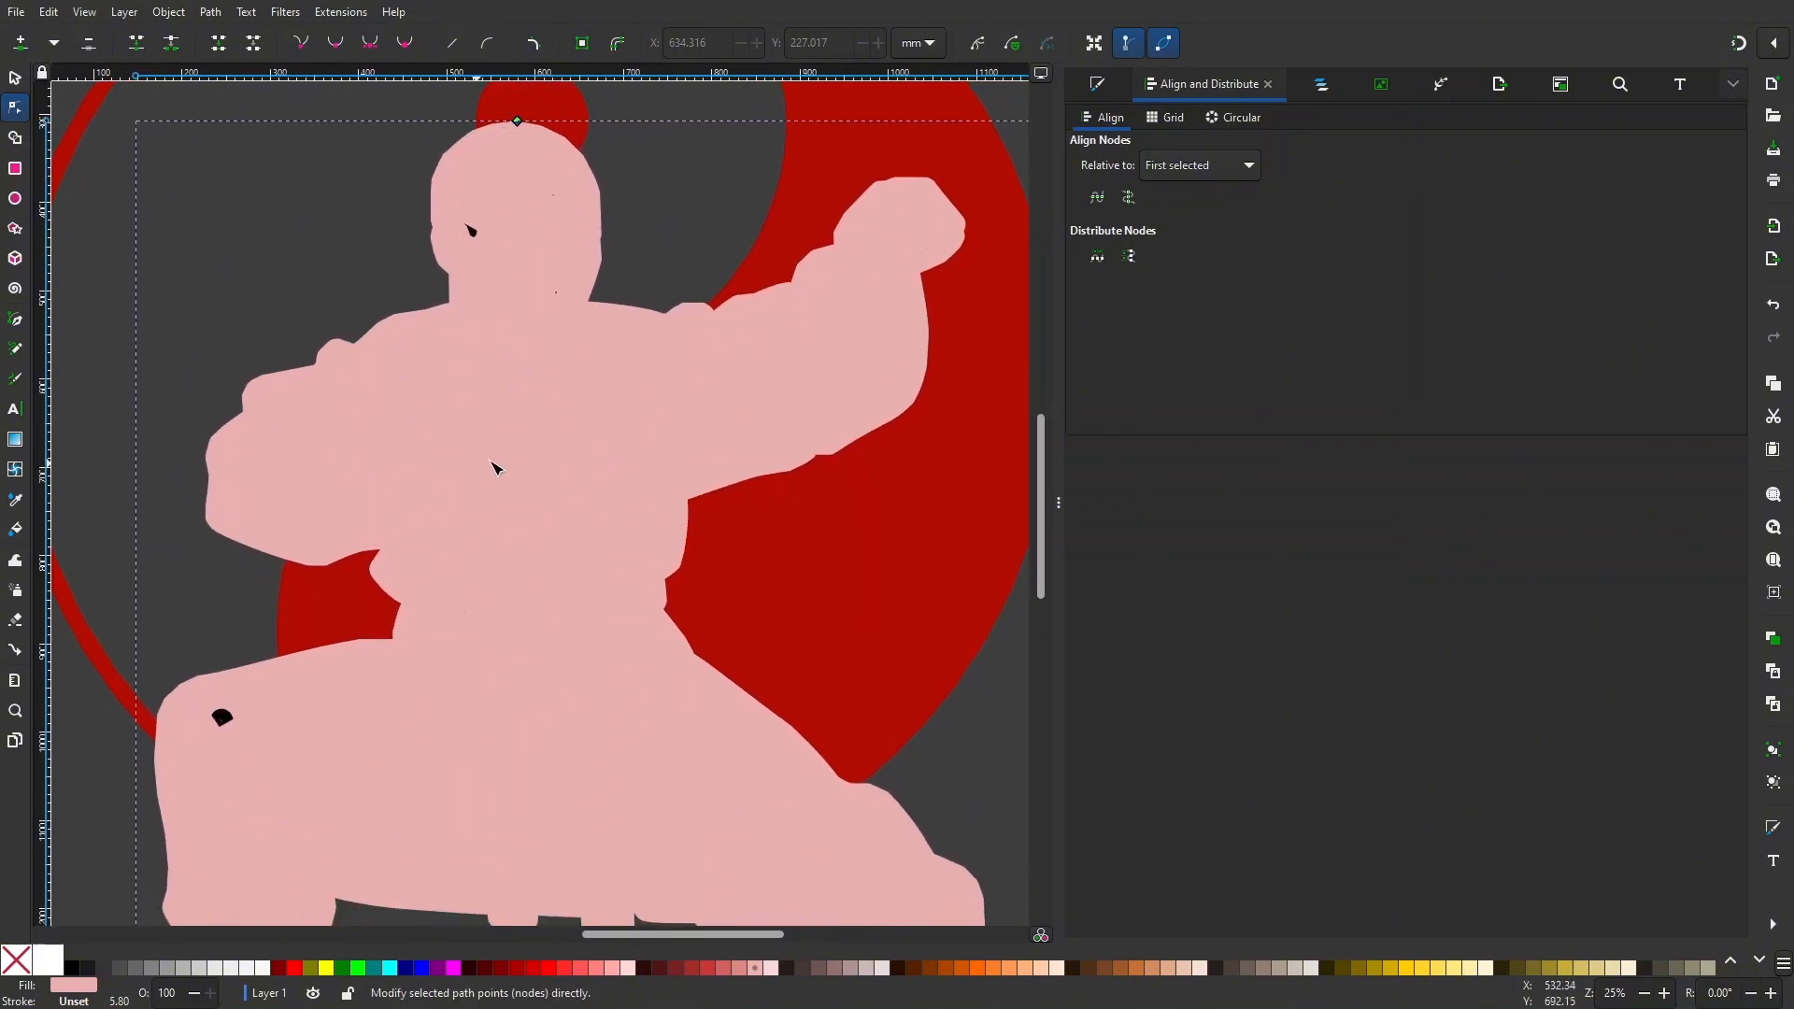
left_click_drag(379, 697, 389, 676)
left_click_drag(457, 553, 465, 601)
key("ctrl+shift+c")
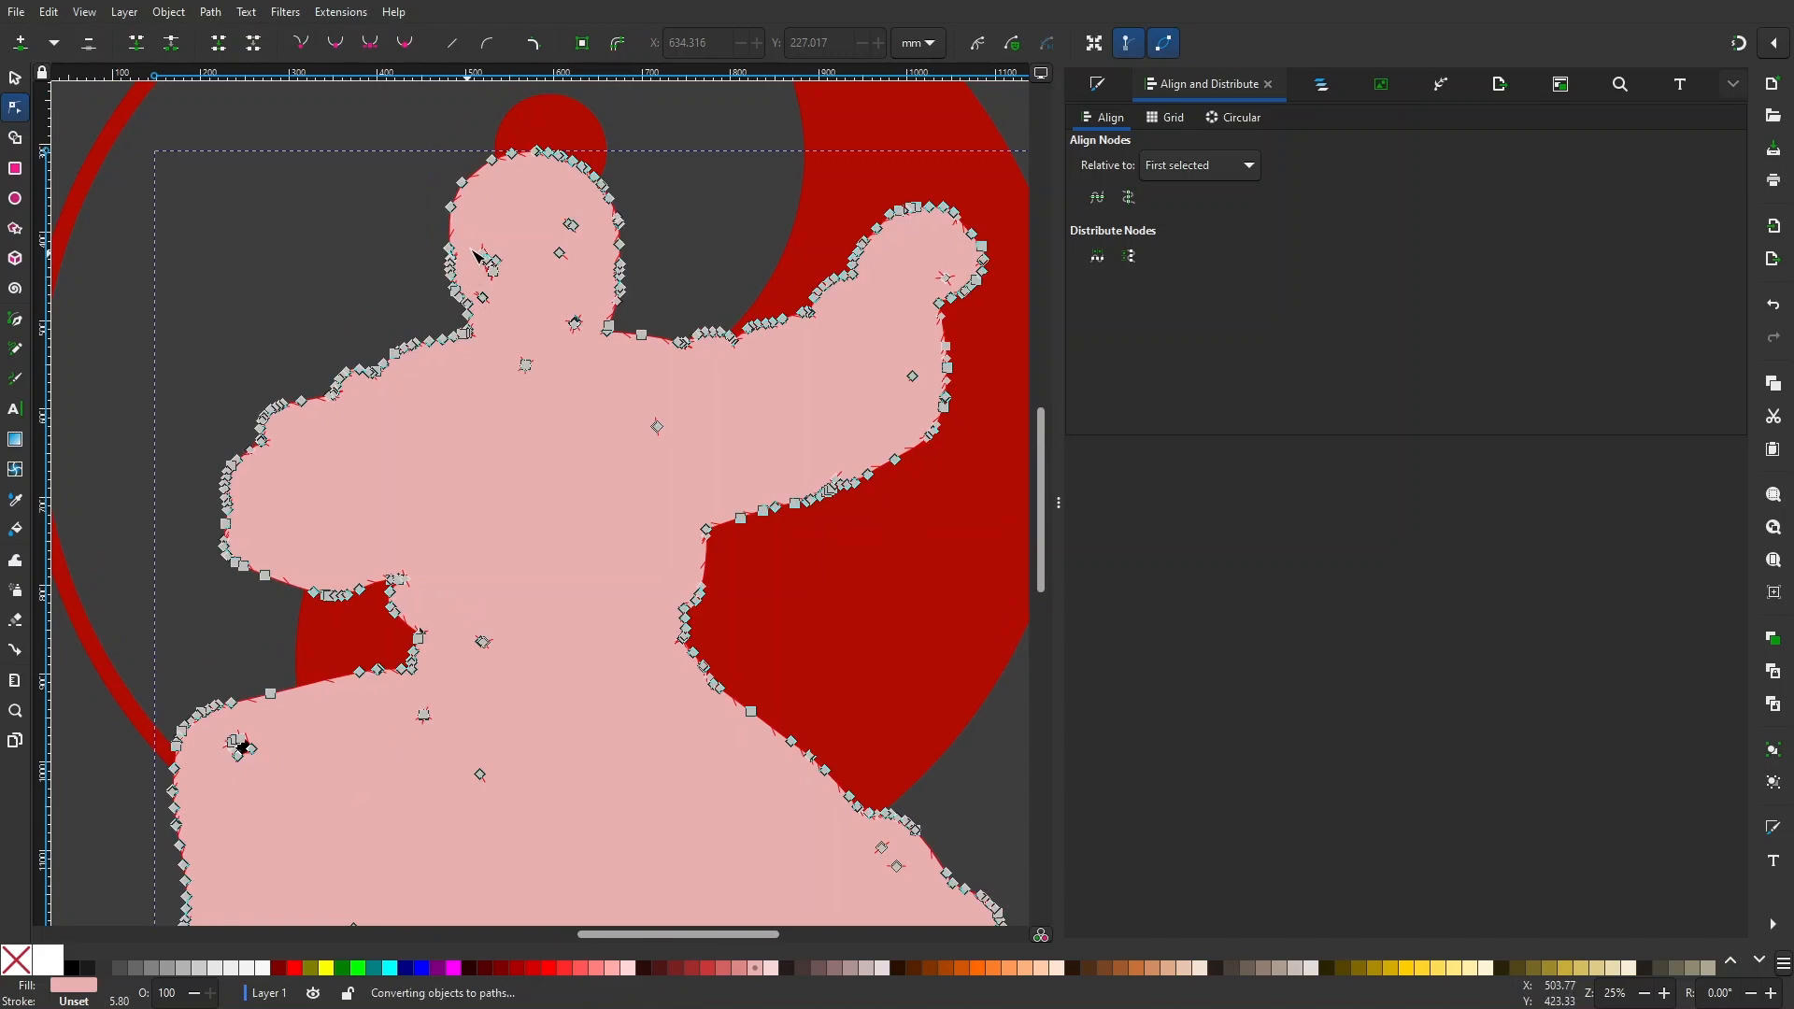
- Delete the stray nodes left inside the offset silhouette's head, neck, chest, raised arm and fist
left_click_drag(477, 245, 542, 390)
key("Delete")
key("Delete")
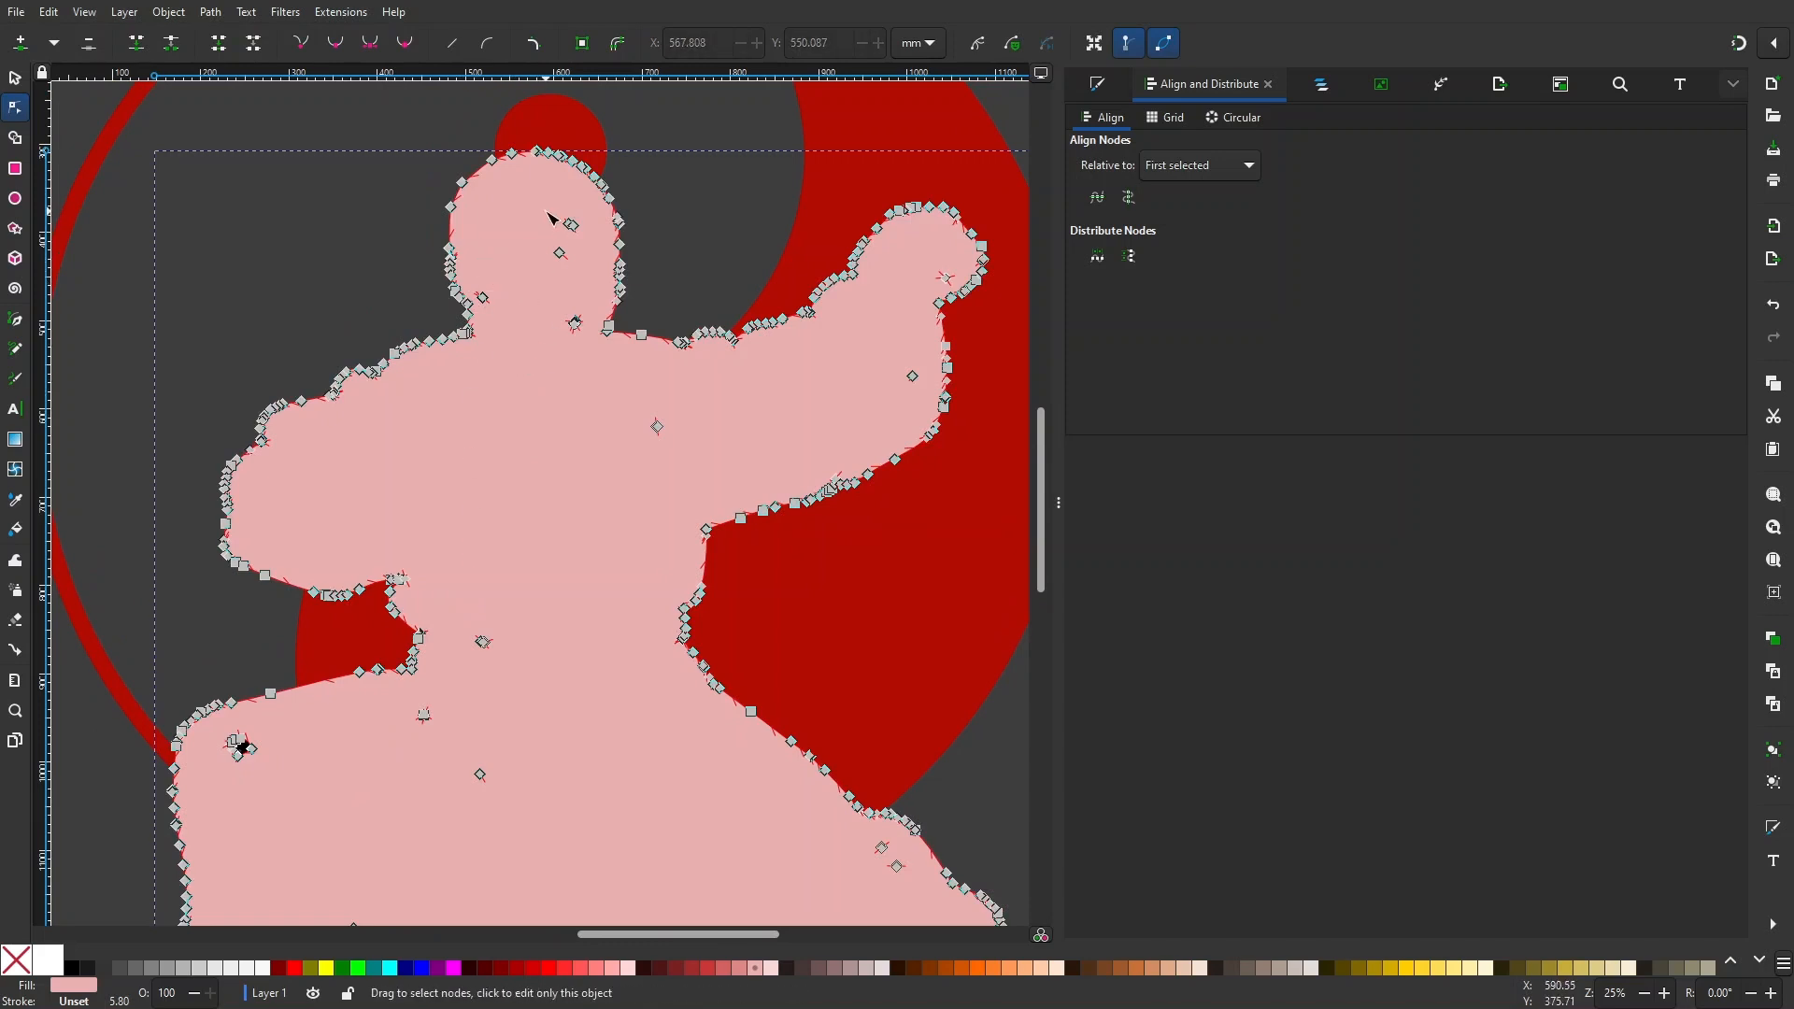
left_click_drag(546, 212, 592, 262)
key("Delete")
left_click_drag(473, 276, 509, 314)
key("Delete")
left_click_drag(553, 298, 585, 353)
key("Delete")
left_click_drag(602, 393, 693, 464)
key("Delete")
left_click_drag(874, 348, 943, 402)
key("Delete")
left_click_drag(916, 256, 957, 292)
key("Delete")
- Delete the remaining stray nodes inside the offset silhouette's waist, hips, legs and feet
scroll(829, 396, "down", 4)
scroll(829, 396, "left", 2)
left_click_drag(530, 439, 613, 569)
key("Delete")
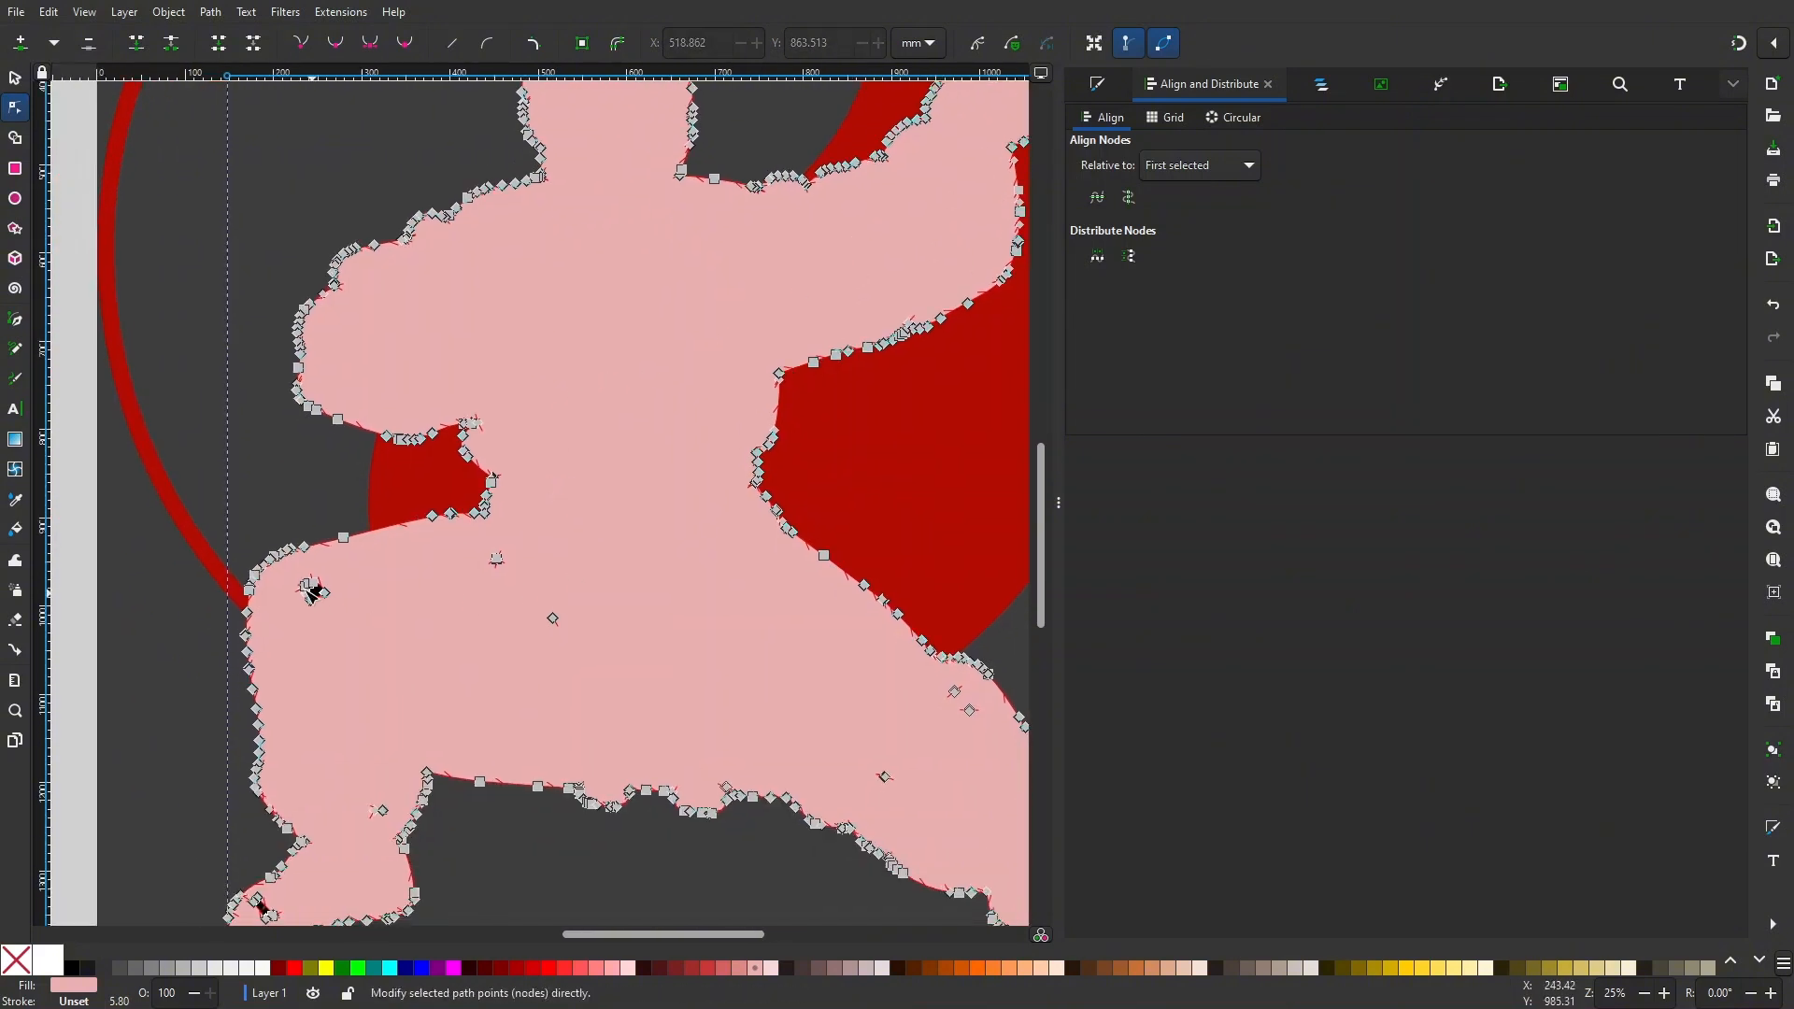
left_click_drag(468, 564, 607, 708)
key("Delete")
scroll(602, 701, "down", 3)
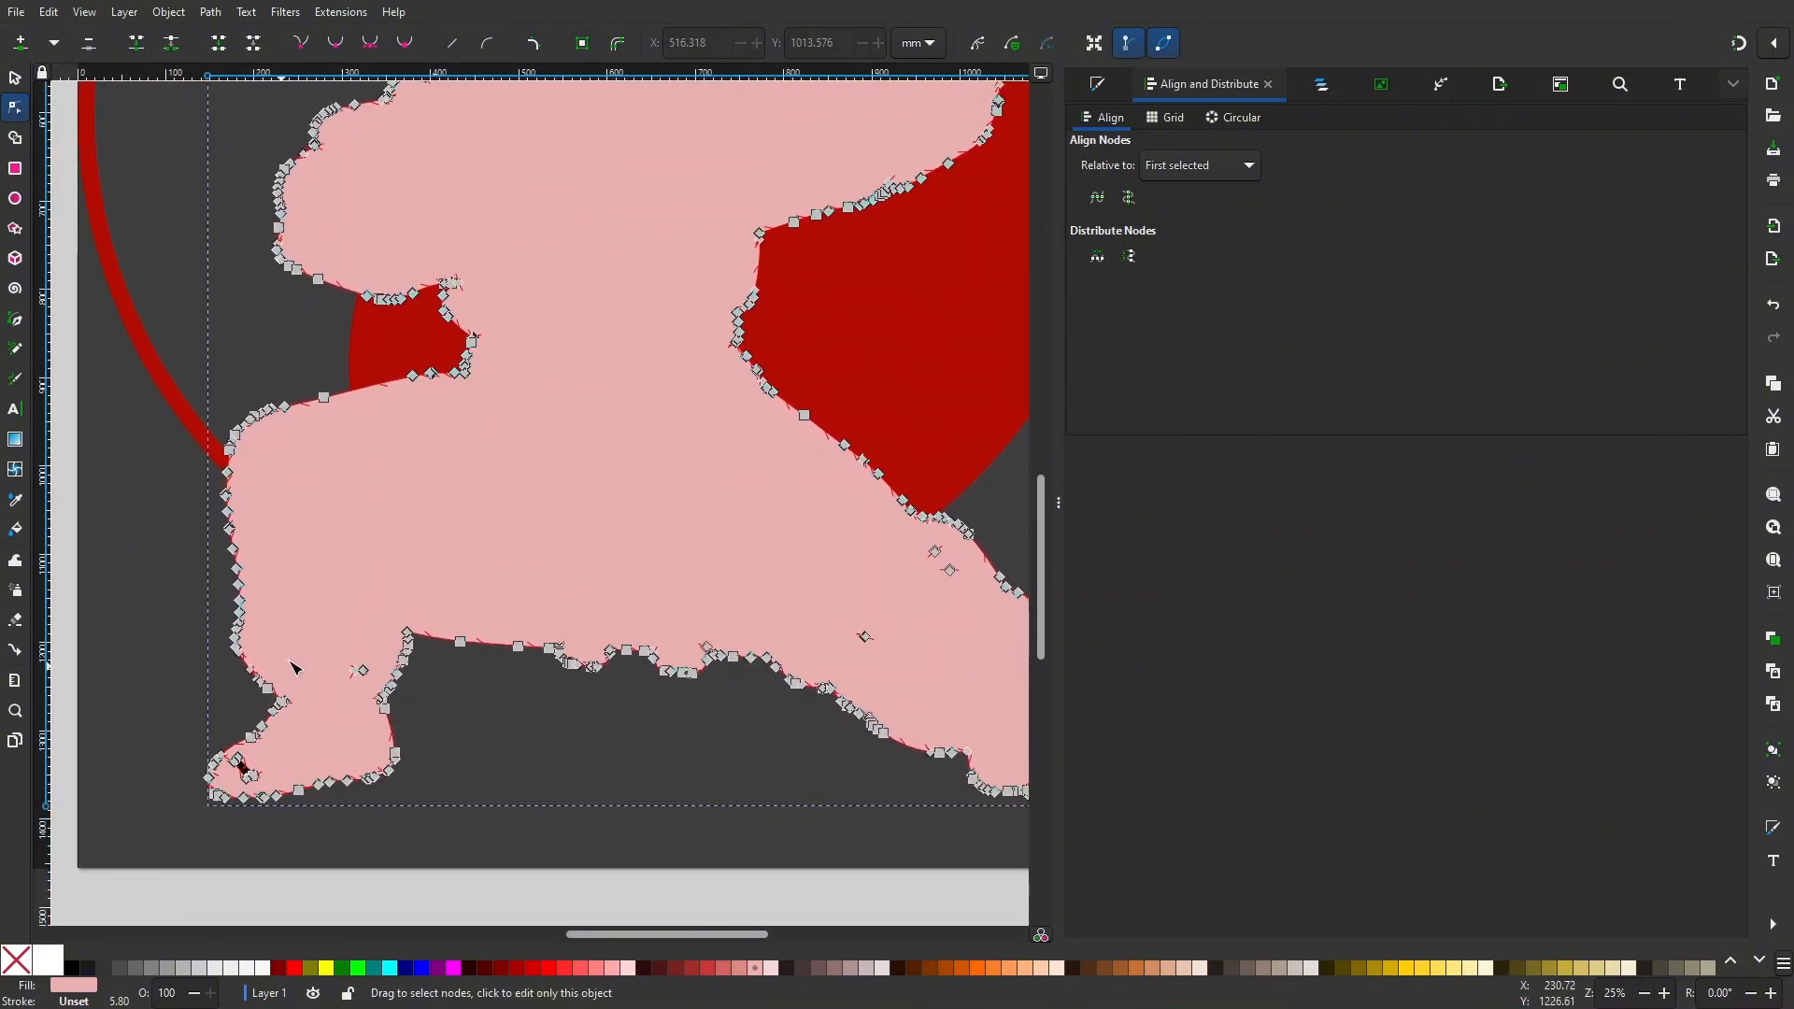
left_click_drag(334, 630, 364, 681)
key("Delete")
left_click_drag(296, 755, 243, 781)
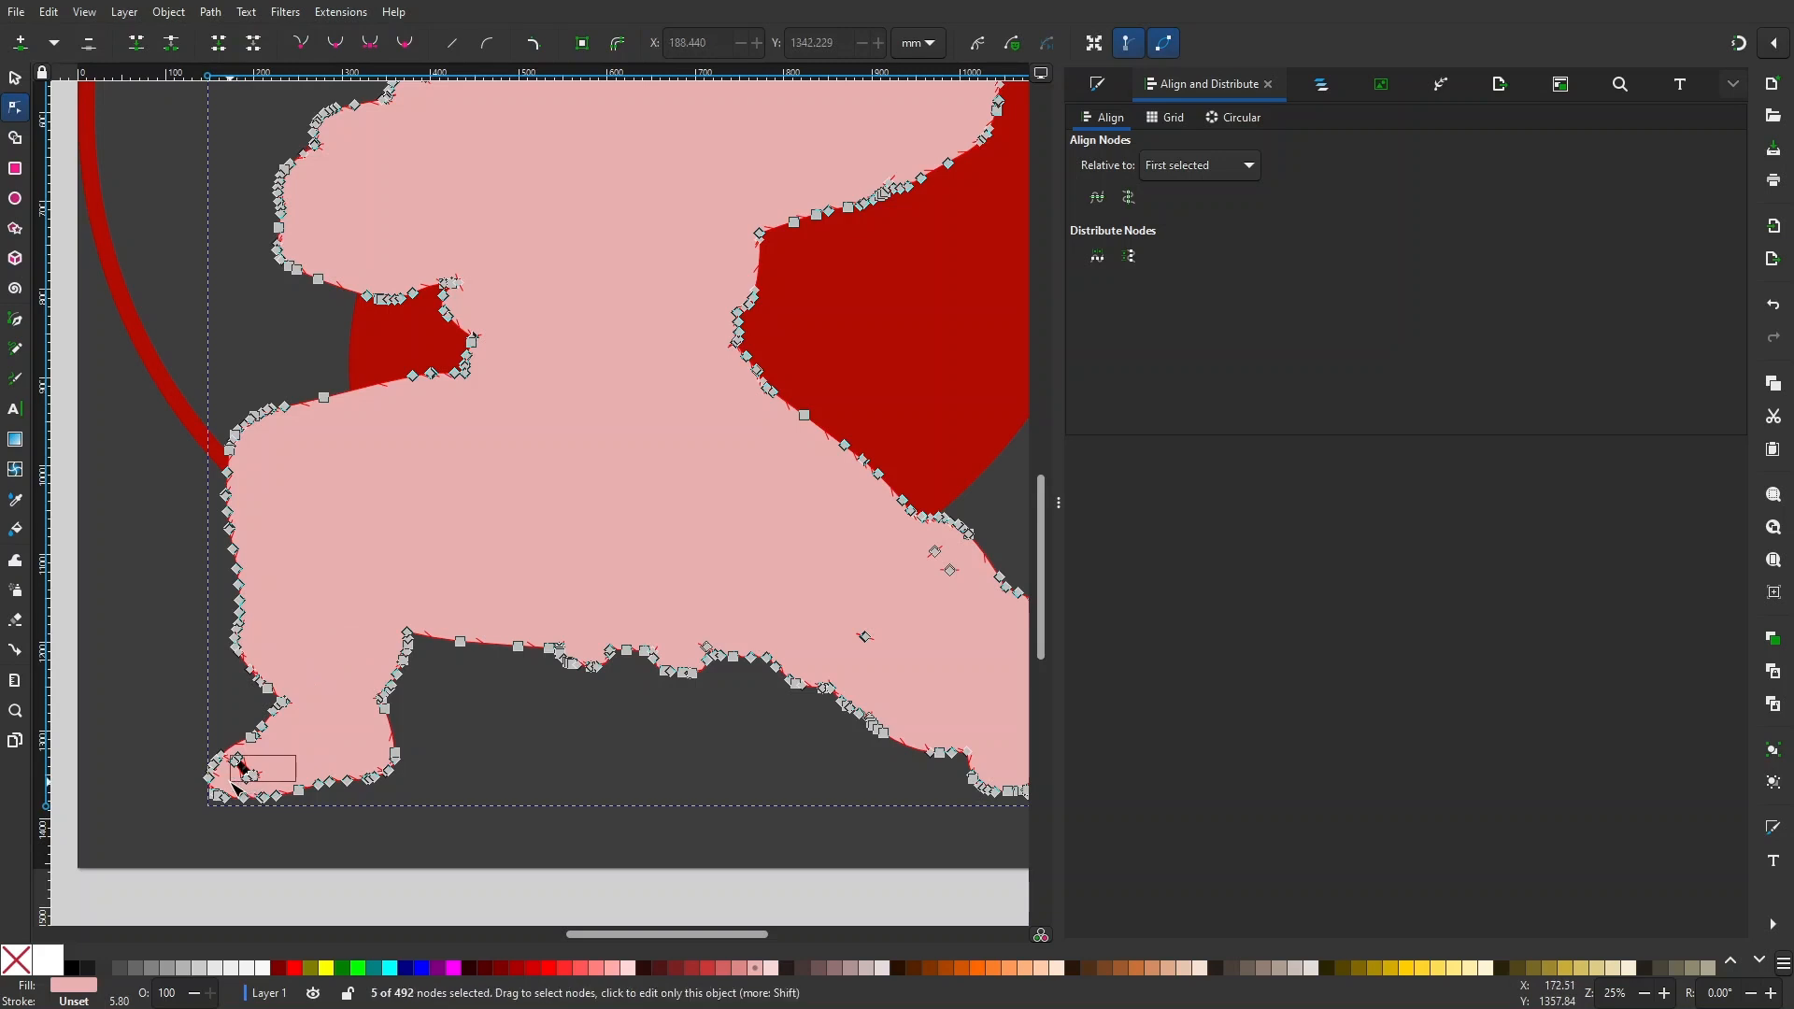
key("Delete")
left_click_drag(831, 612, 799, 584)
key("Delete")
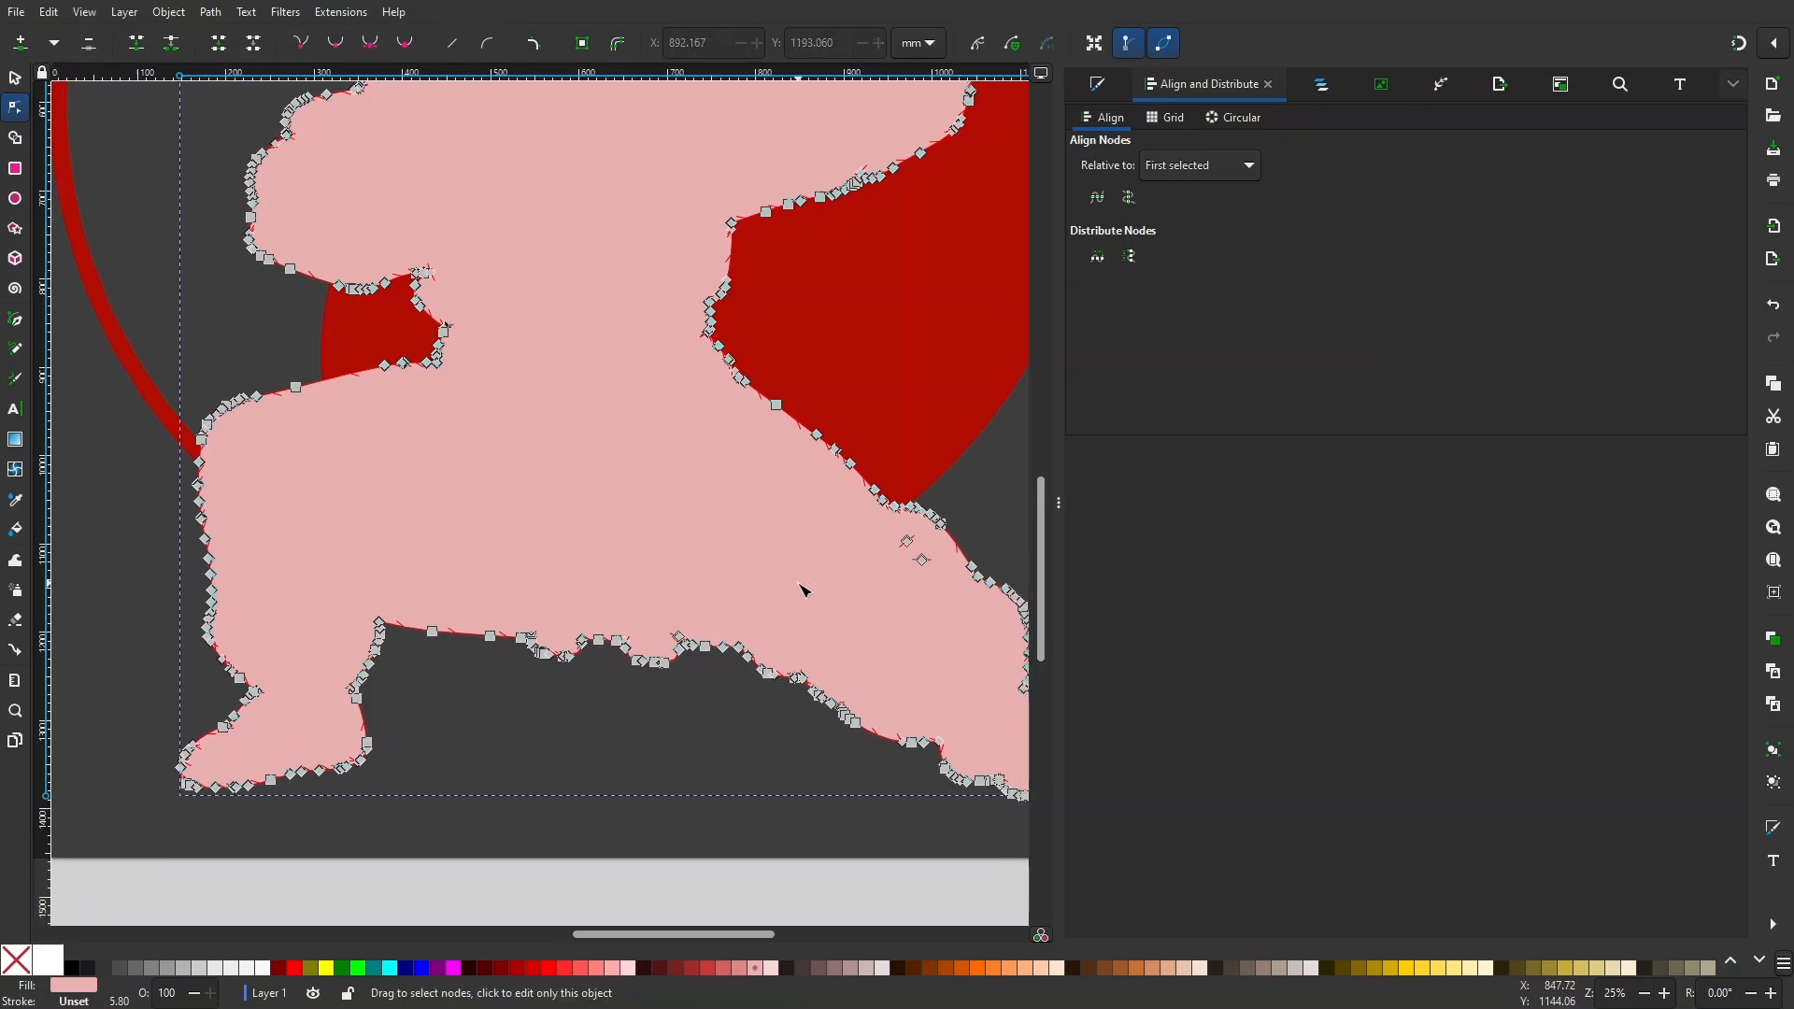
left_click_drag(899, 534, 498, 459)
key("Delete")
- Lower the pink offset silhouette one level, behind the black fighter artwork
left_click(242, 678)
left_click_drag(261, 691, 583, 885)
key("s")
scroll(583, 885, "down", 4)
left_click(585, 693)
key("3")
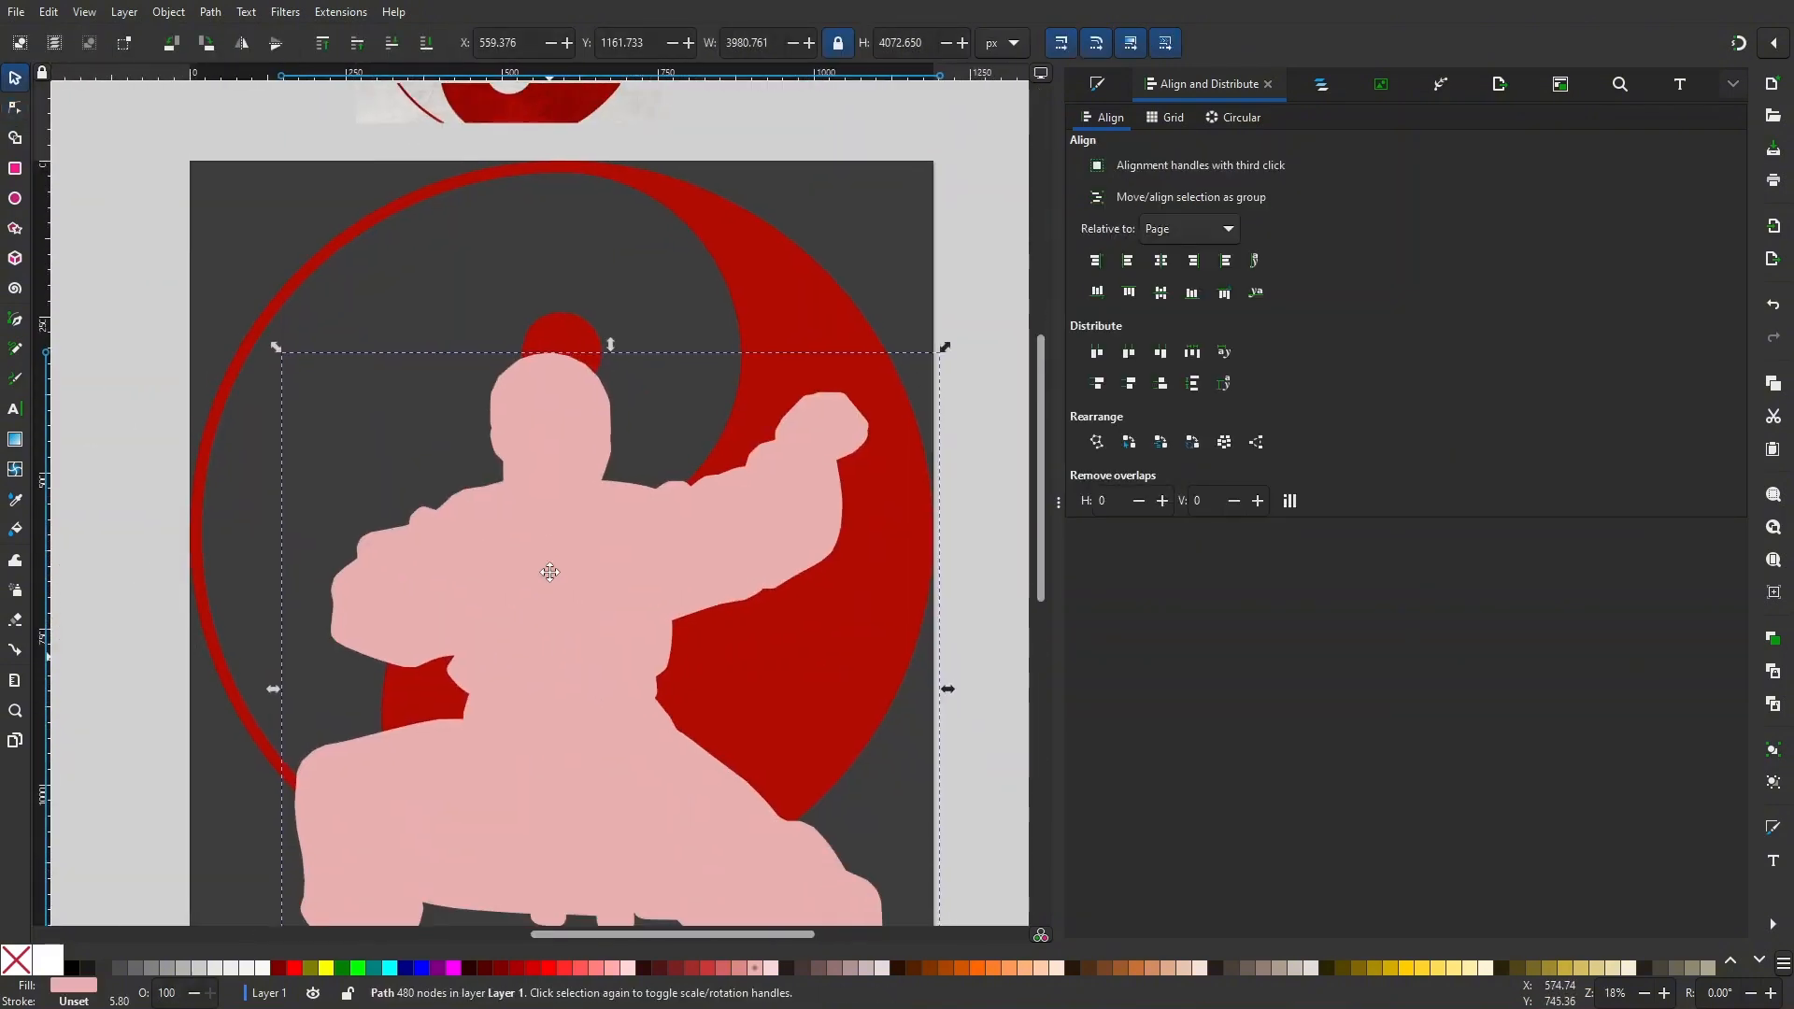
left_click(392, 43)
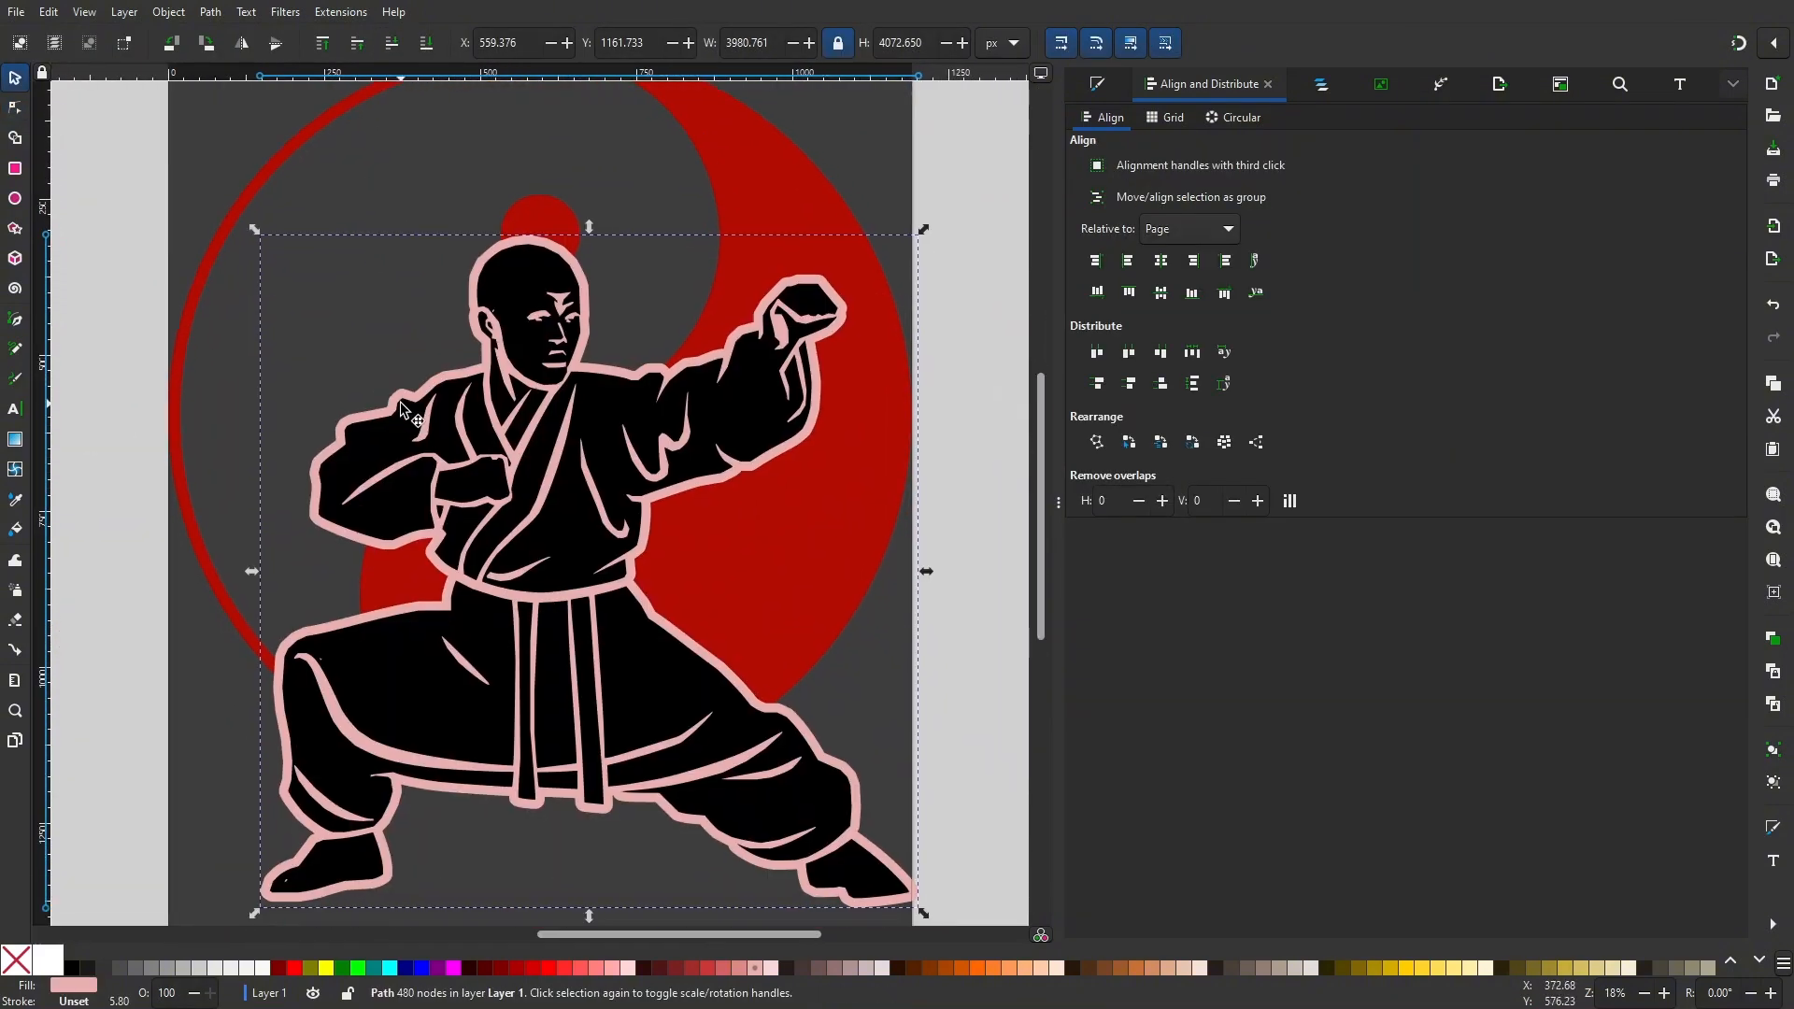
scroll(398, 355, "down", 1)
left_click_drag(613, 495, 505, 516)
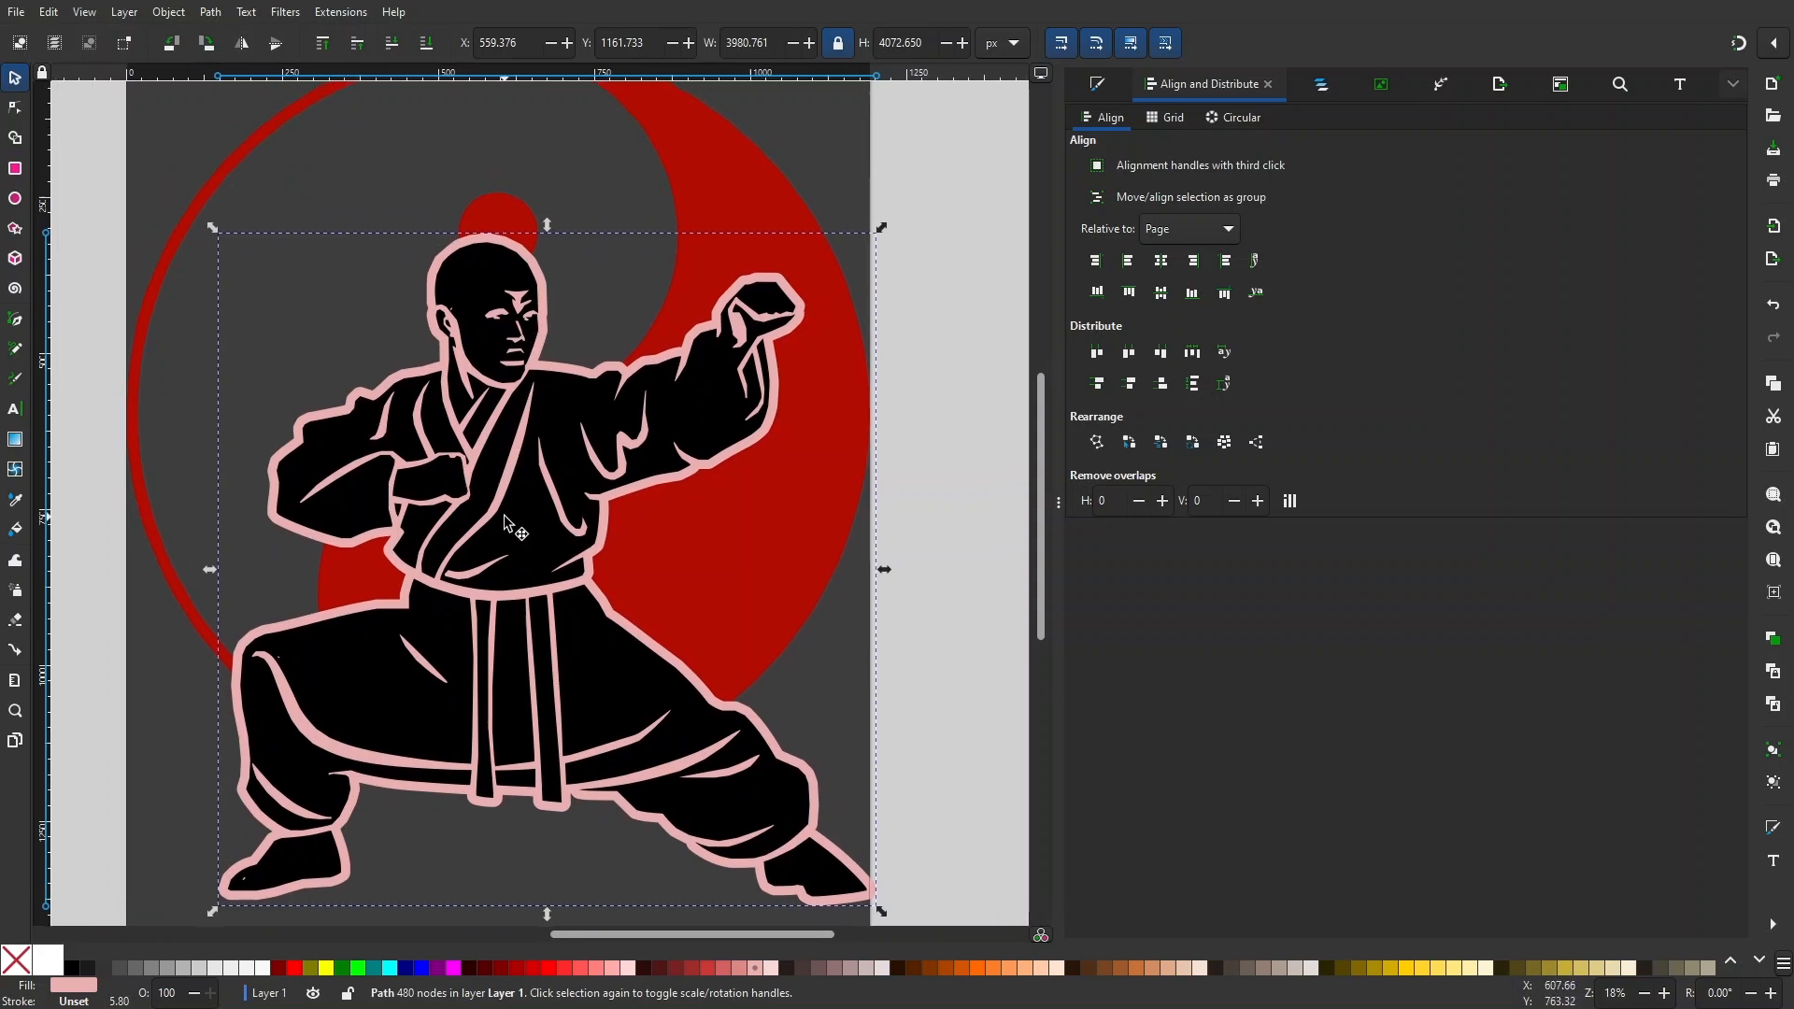
scroll(504, 525, "down", 2)
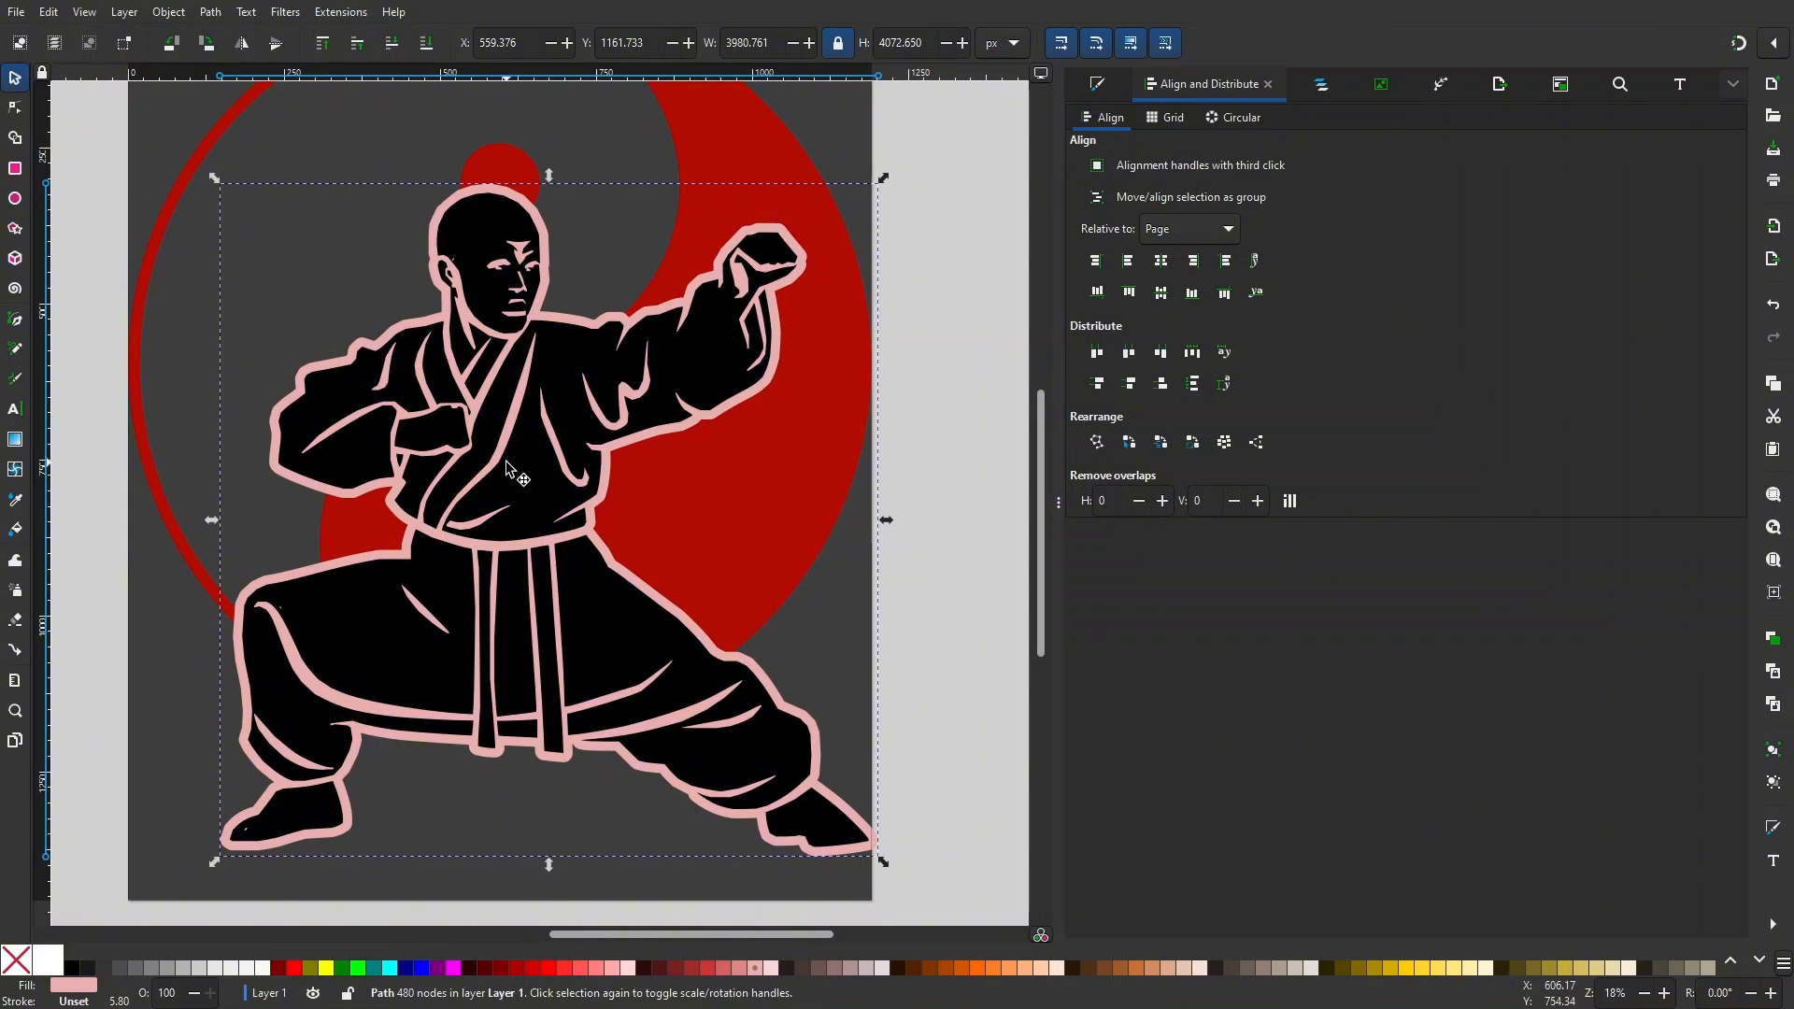
left_click_drag(500, 458, 543, 486)
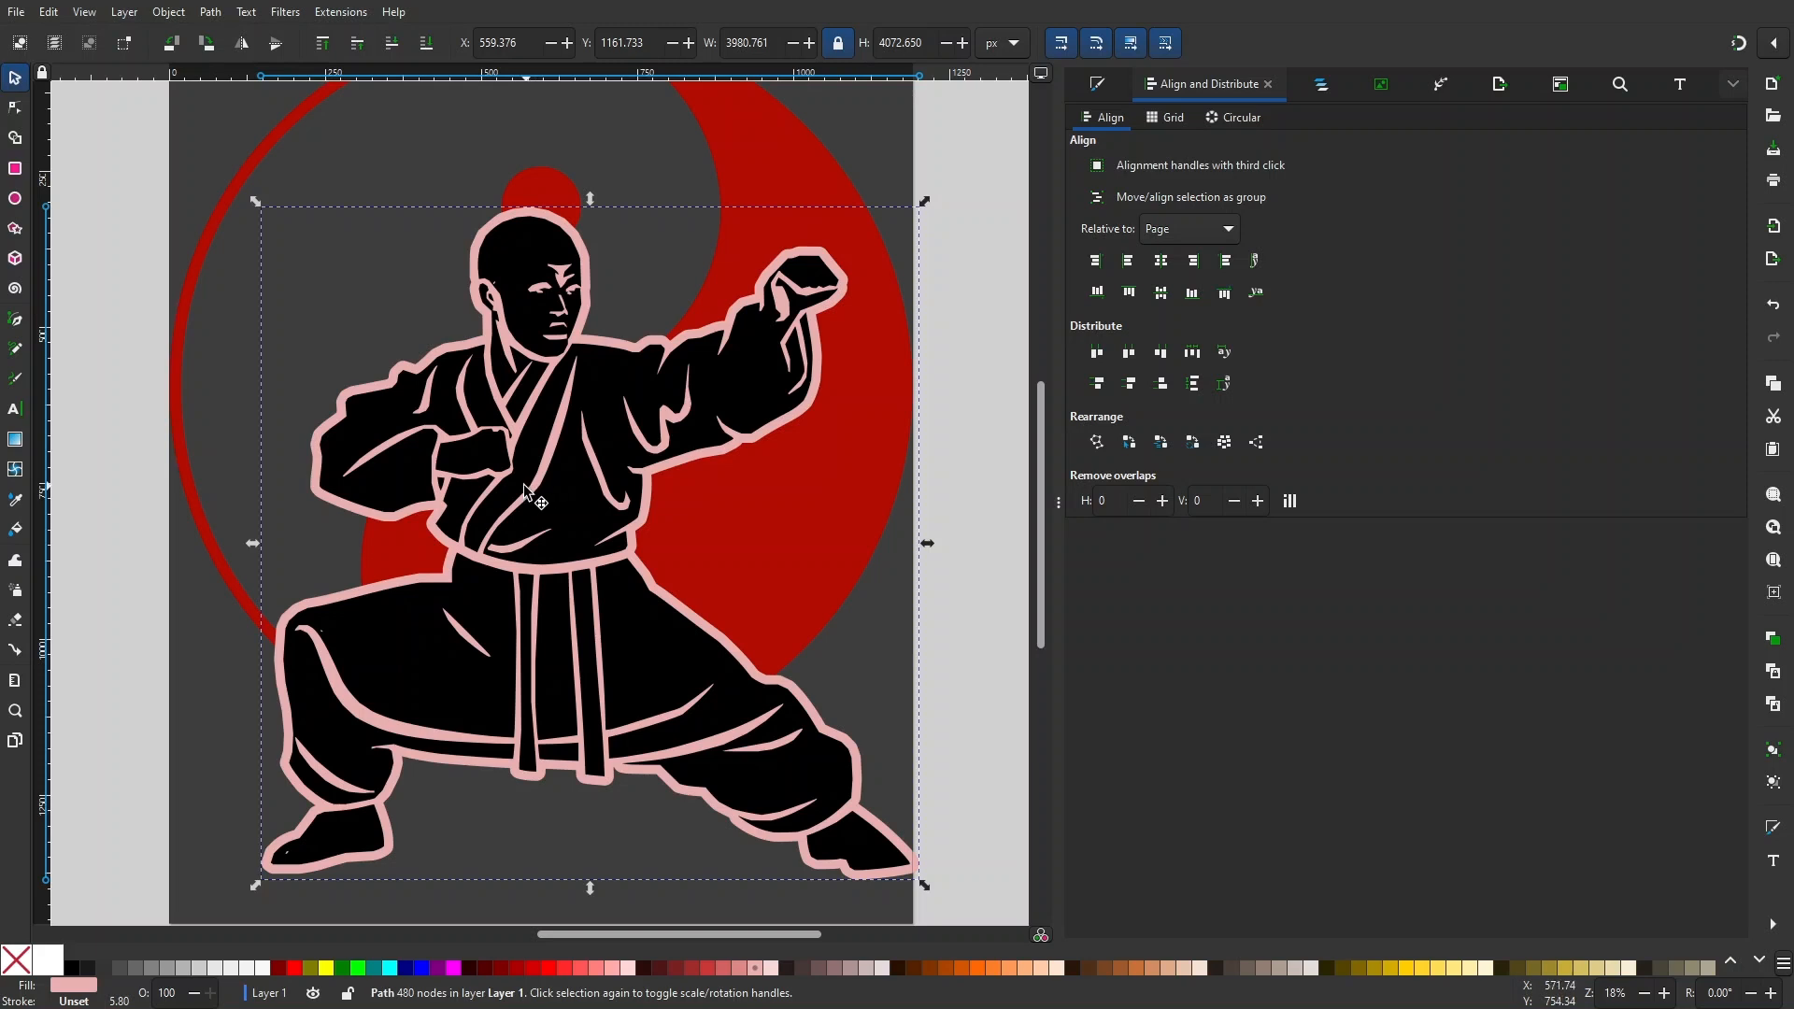
mouse_move(517, 497)
left_mouse_down()
mouse_move(501, 517)
mouse_move(518, 503)
left_mouse_up()
scroll(517, 502, "down", 1)
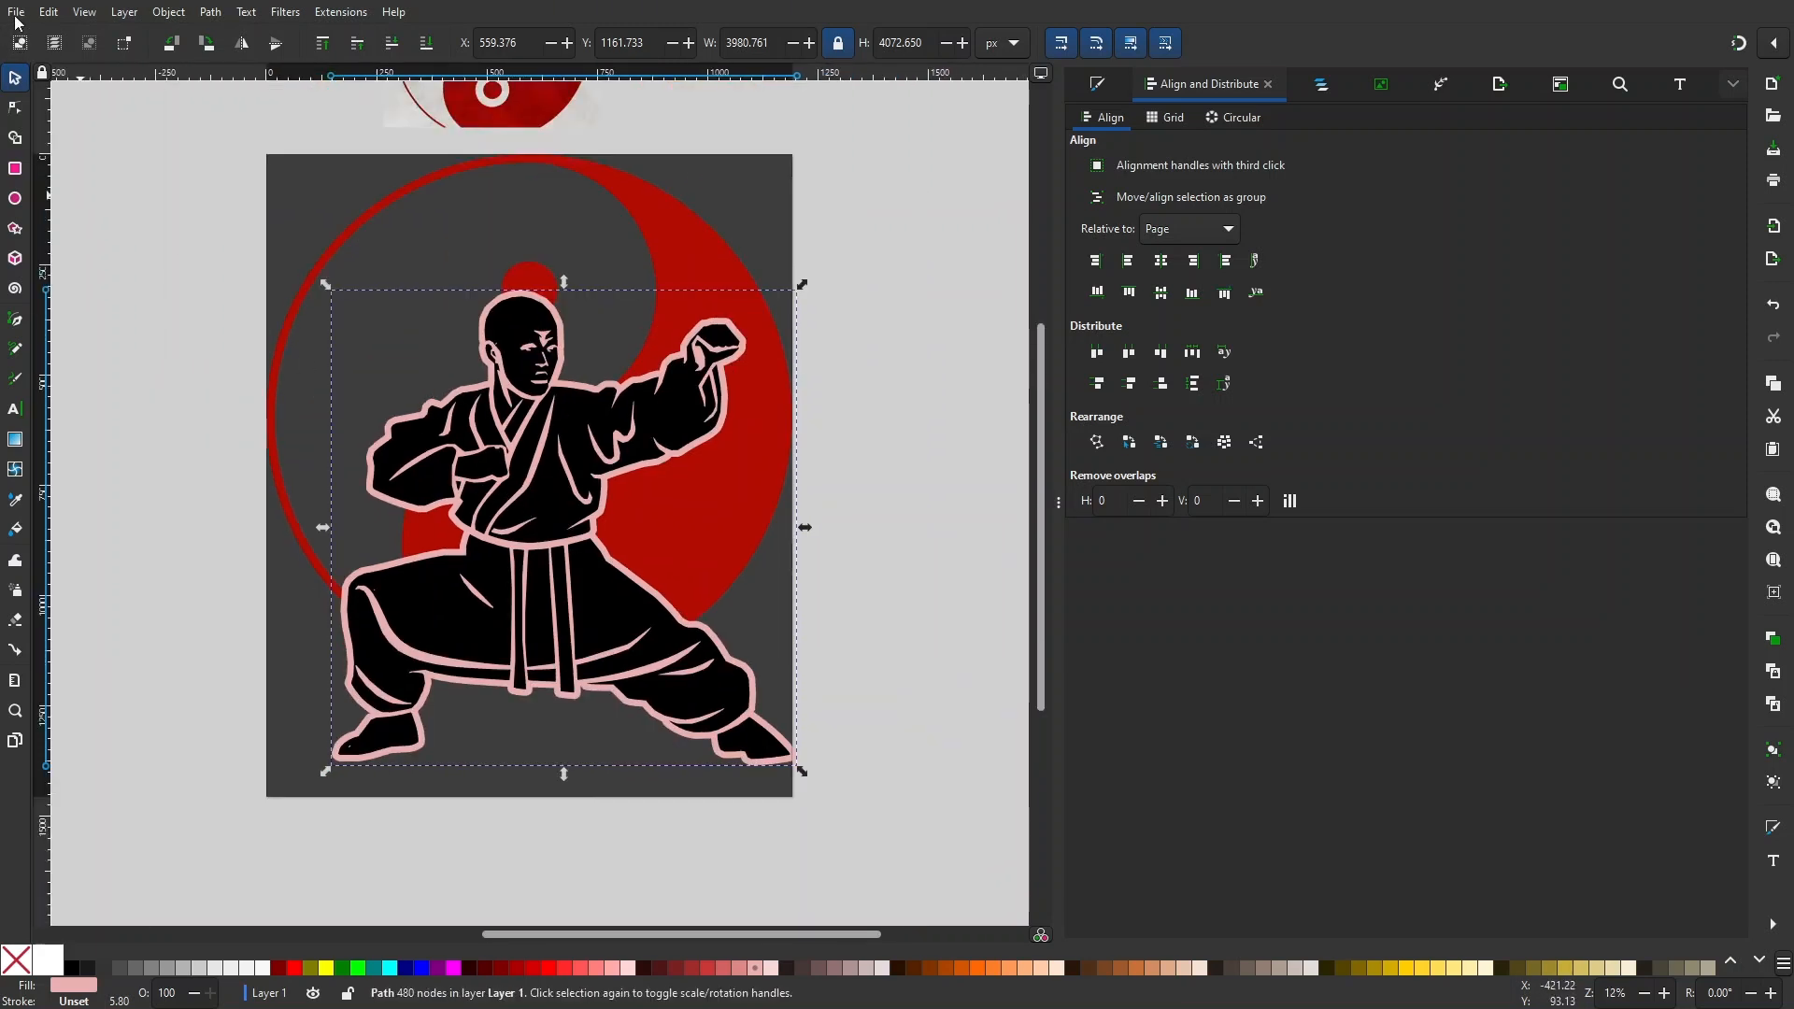
- Set the page background colour to black with K at 100 in the document properties
left_click(16, 19)
left_click(73, 394)
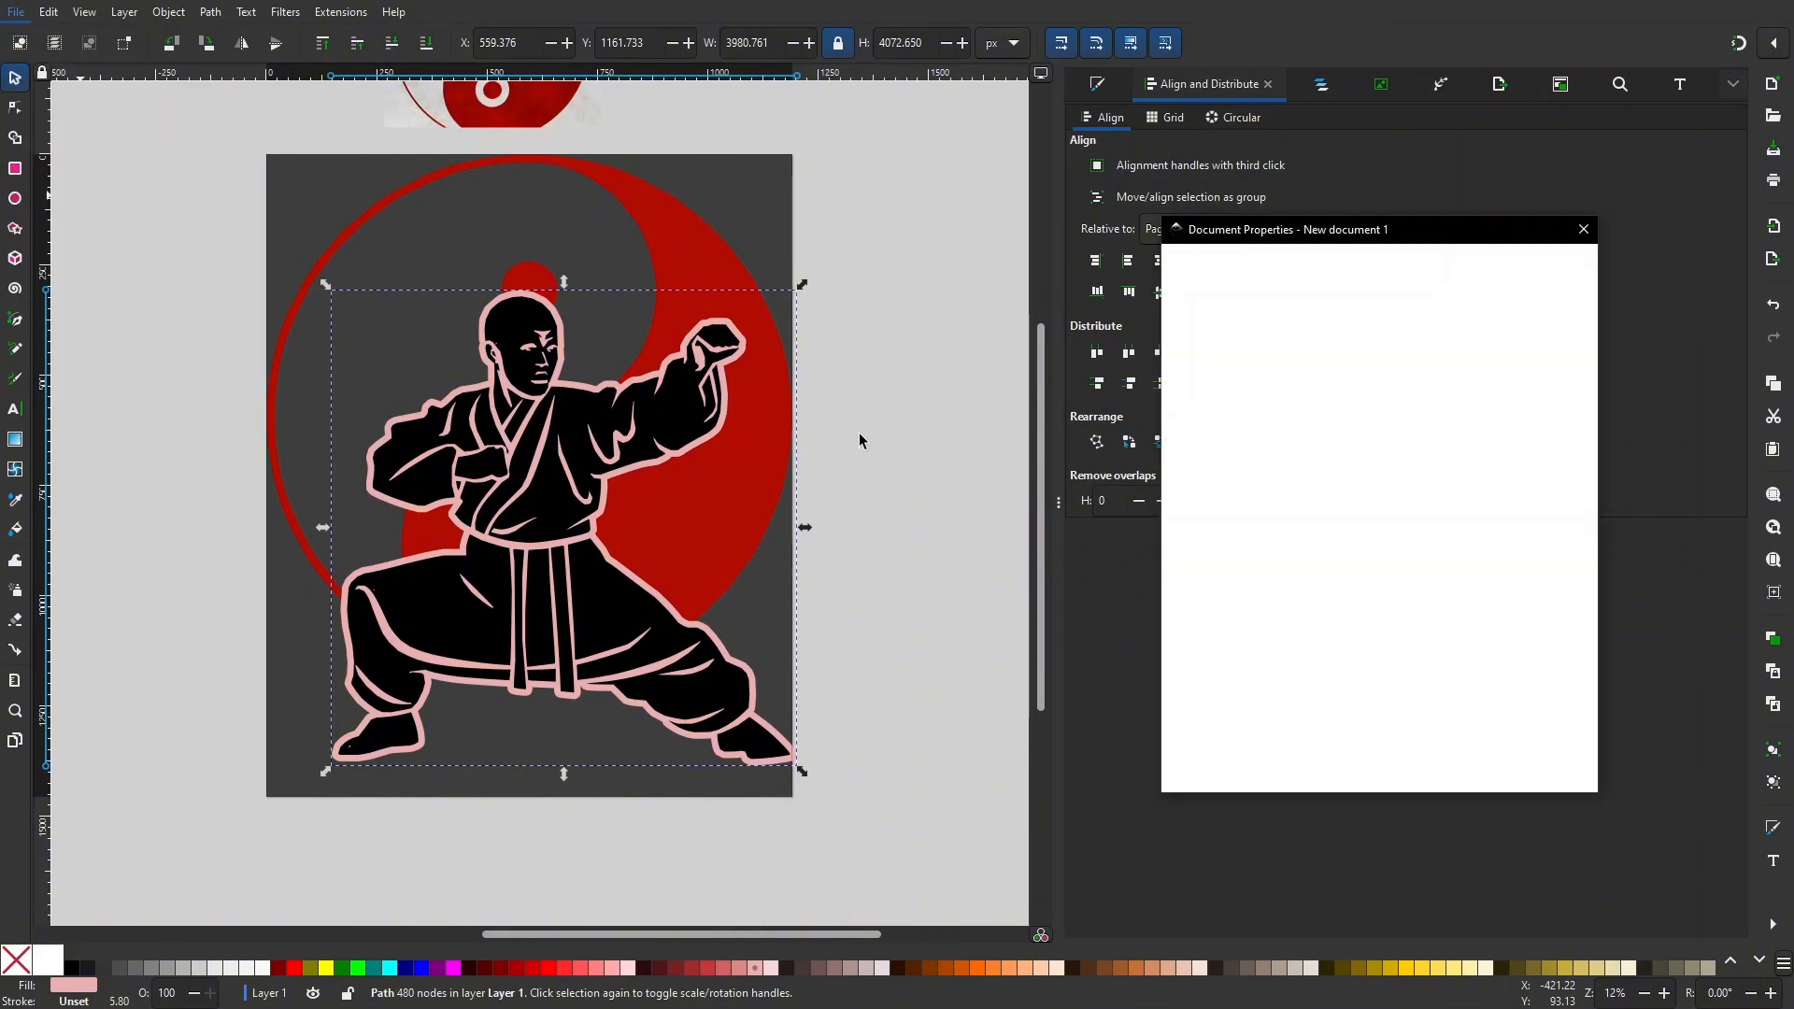
left_click(1419, 522)
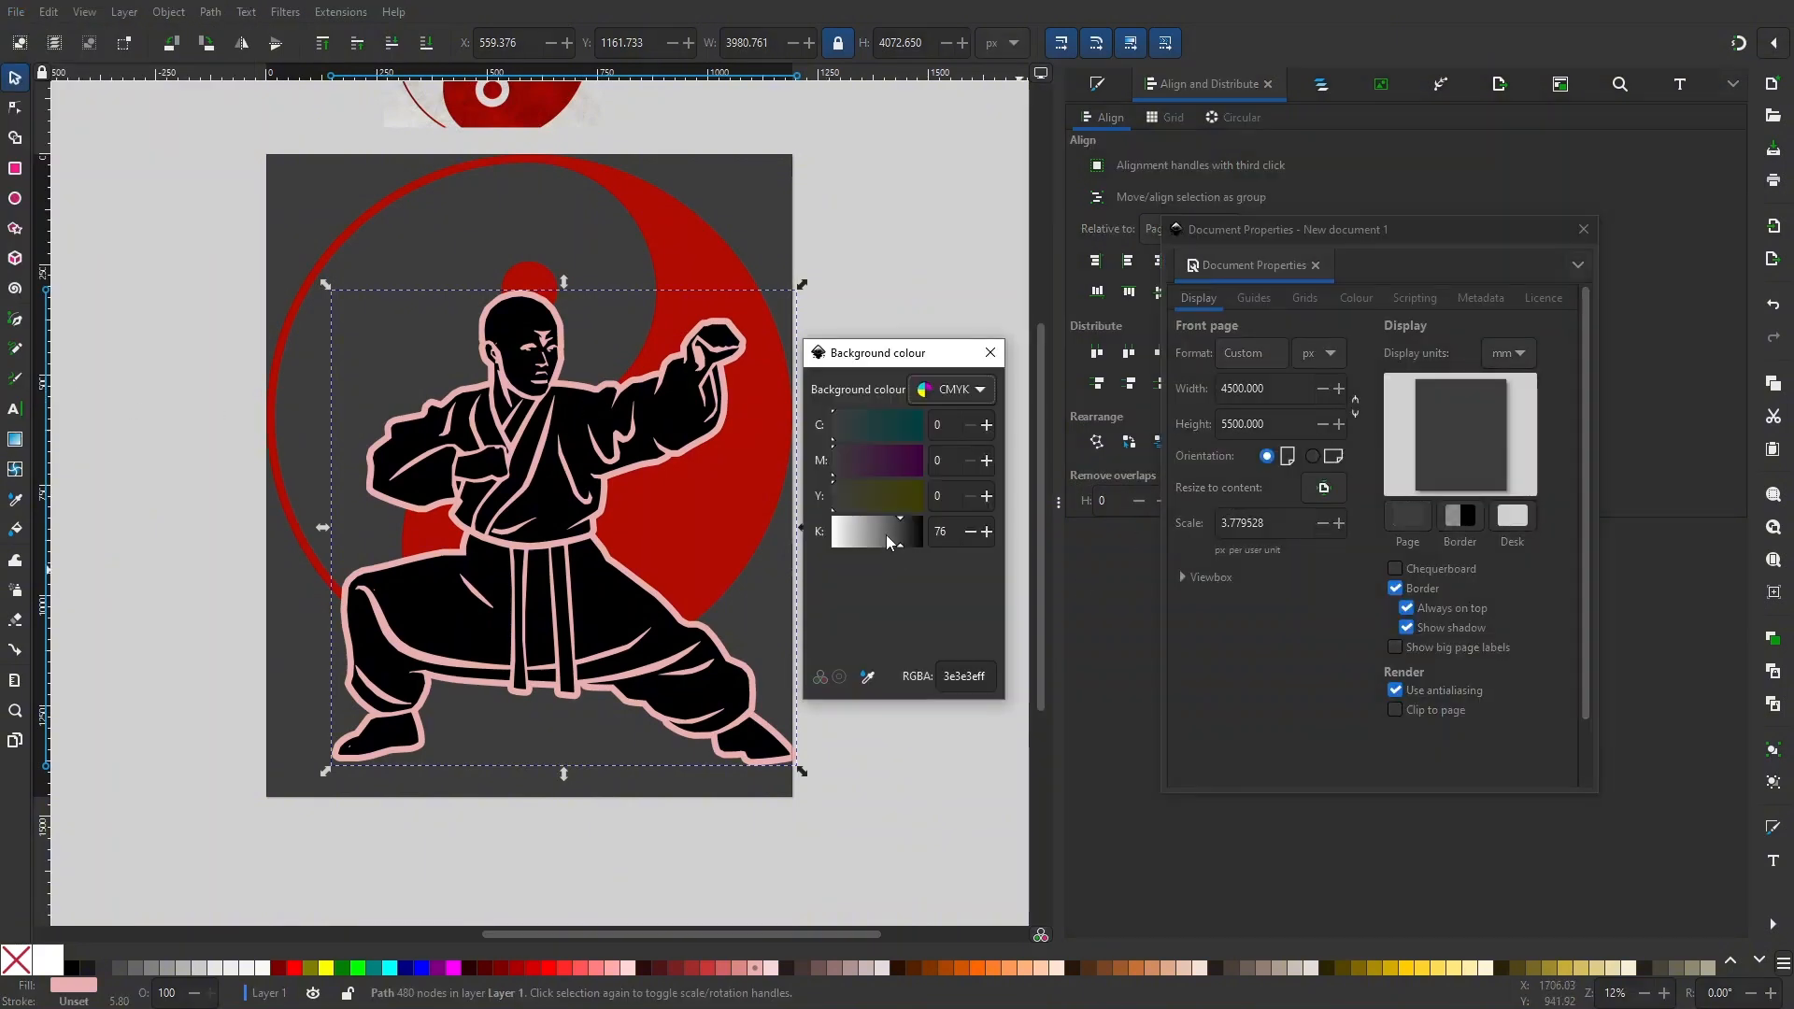
left_click_drag(886, 535, 968, 533)
left_click(990, 353)
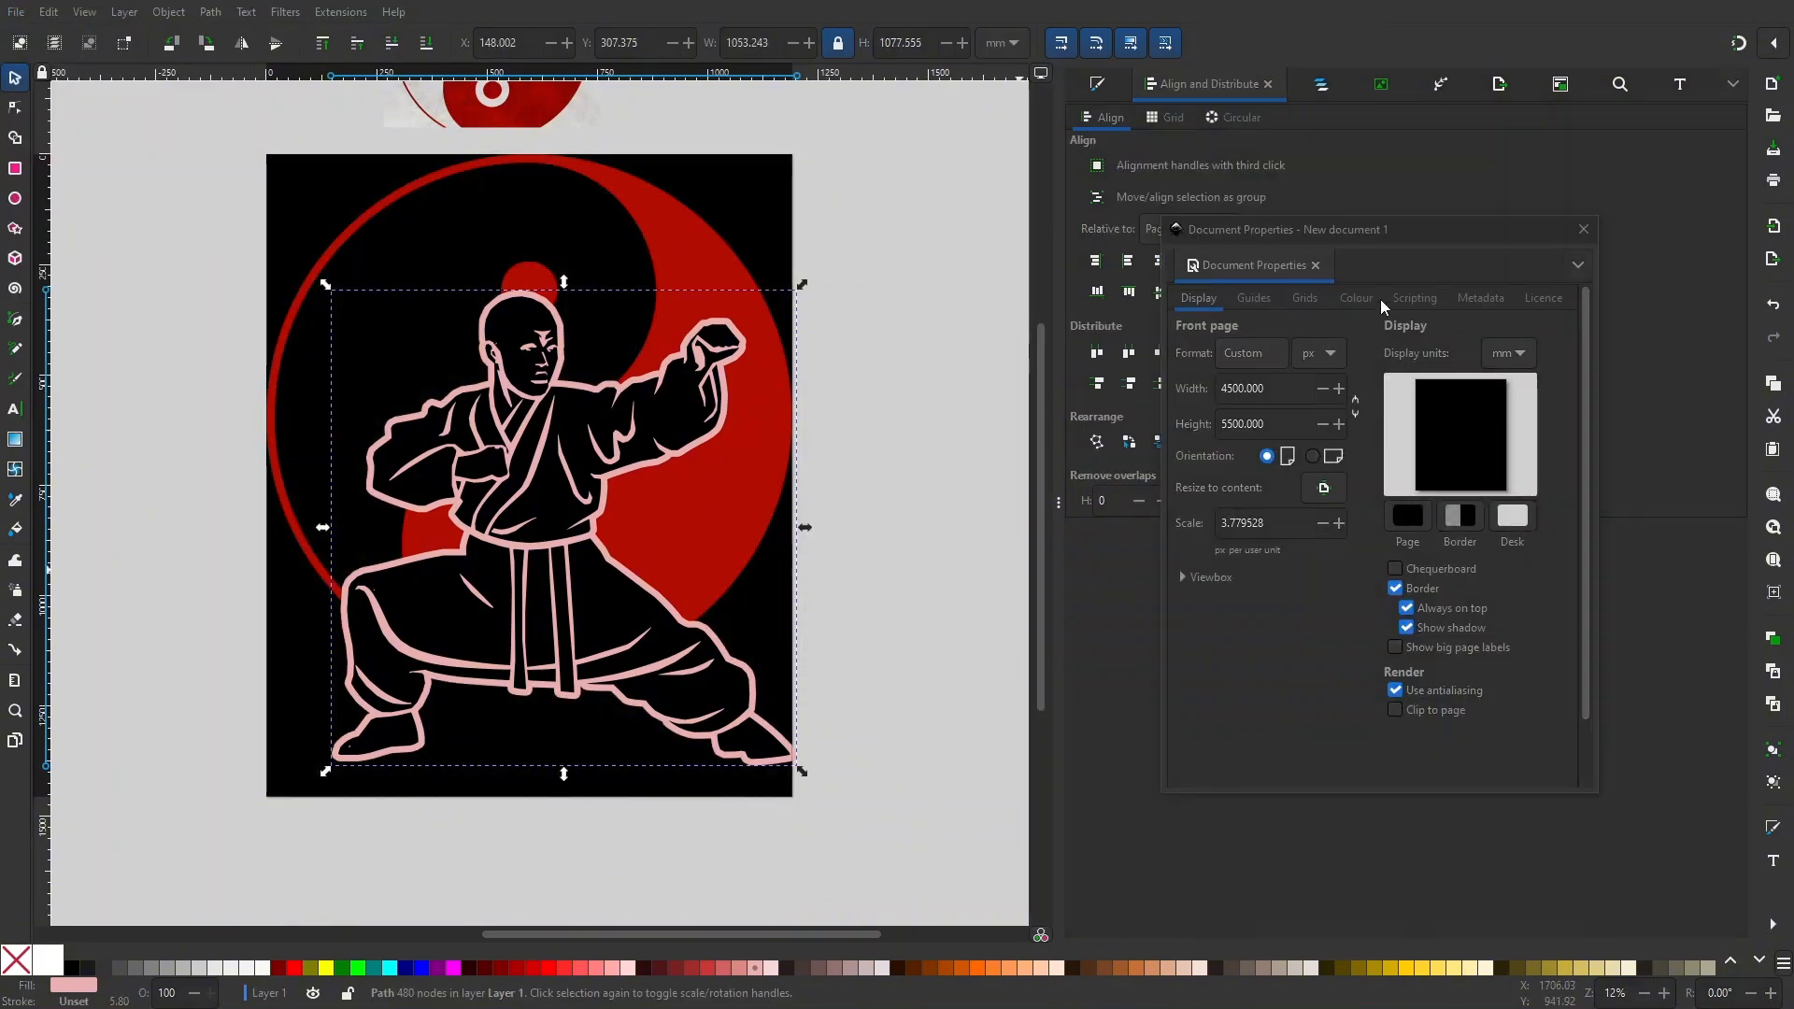
left_click(1583, 229)
- Move the black fighter and its pink outline together 11.64 mm horizontally so the extended foot fits inside the page edge
left_click_drag(410, 405, 489, 393)
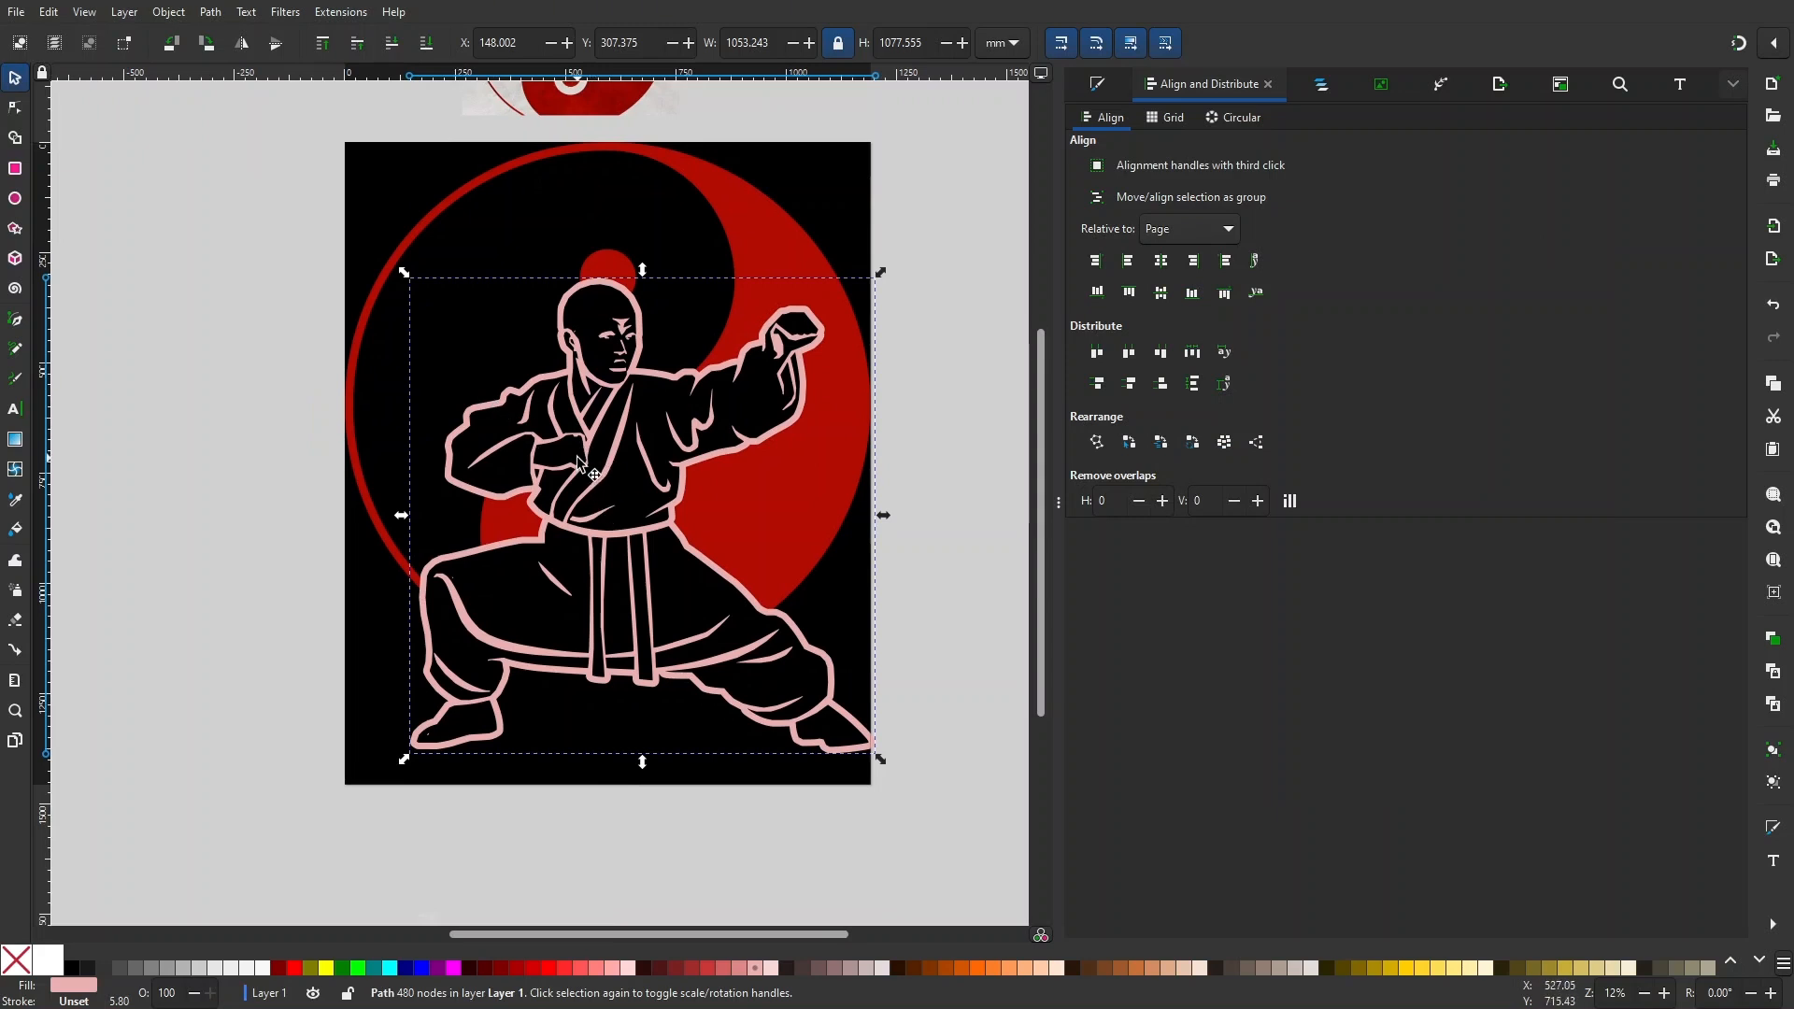
left_click_drag(586, 451, 566, 452)
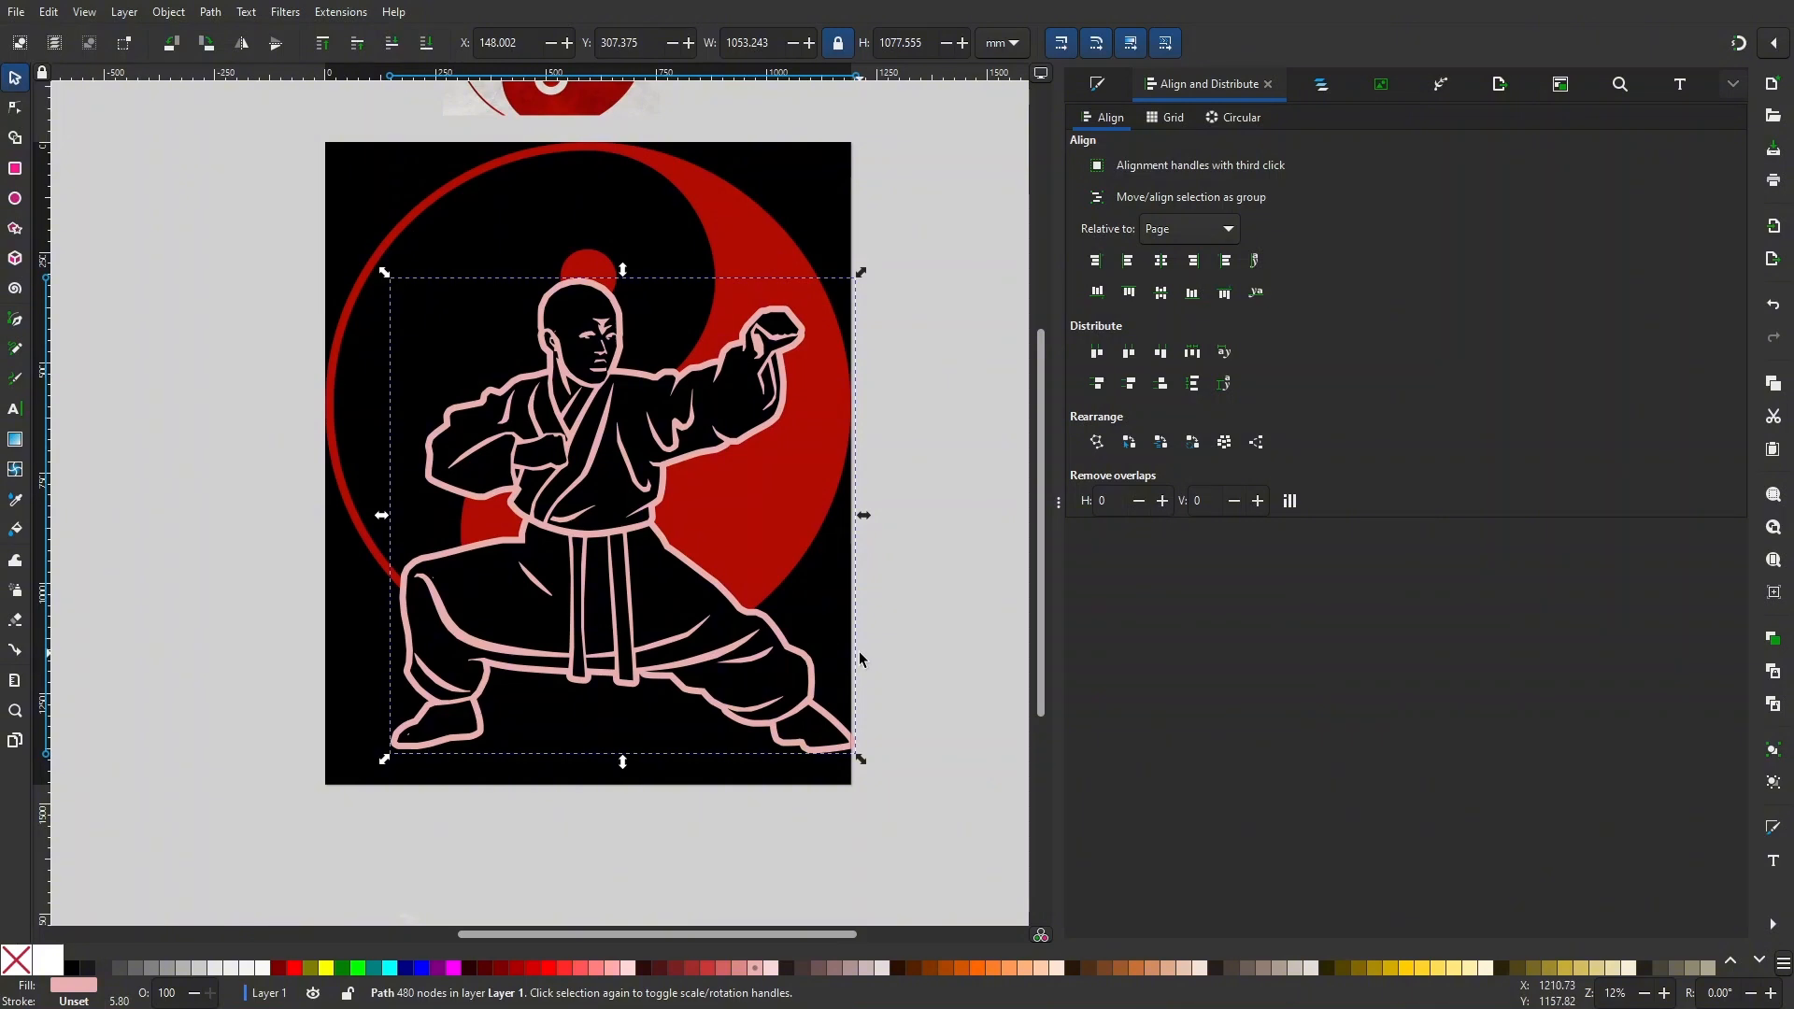
scroll(841, 645, "up", 1, "ctrl")
scroll(799, 705, "up", 1, "ctrl")
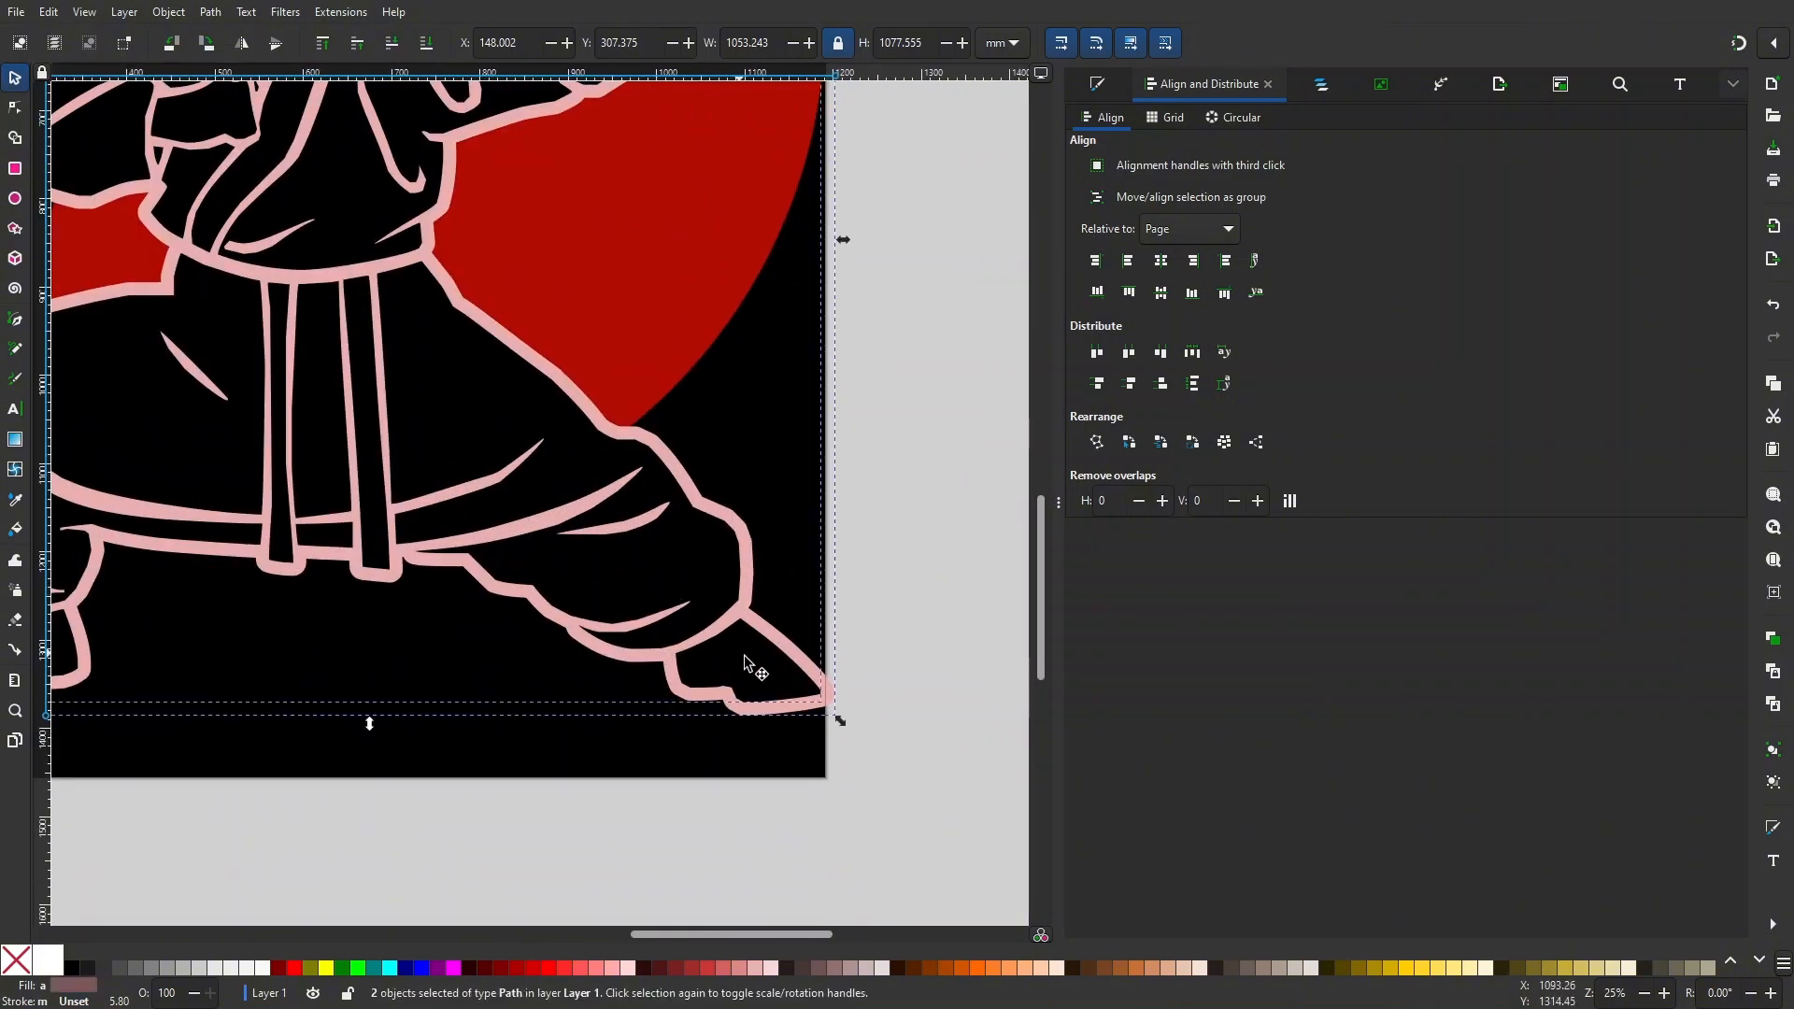
scroll(833, 705, "up", 2, "ctrl")
left_click_drag(832, 704, 804, 702)
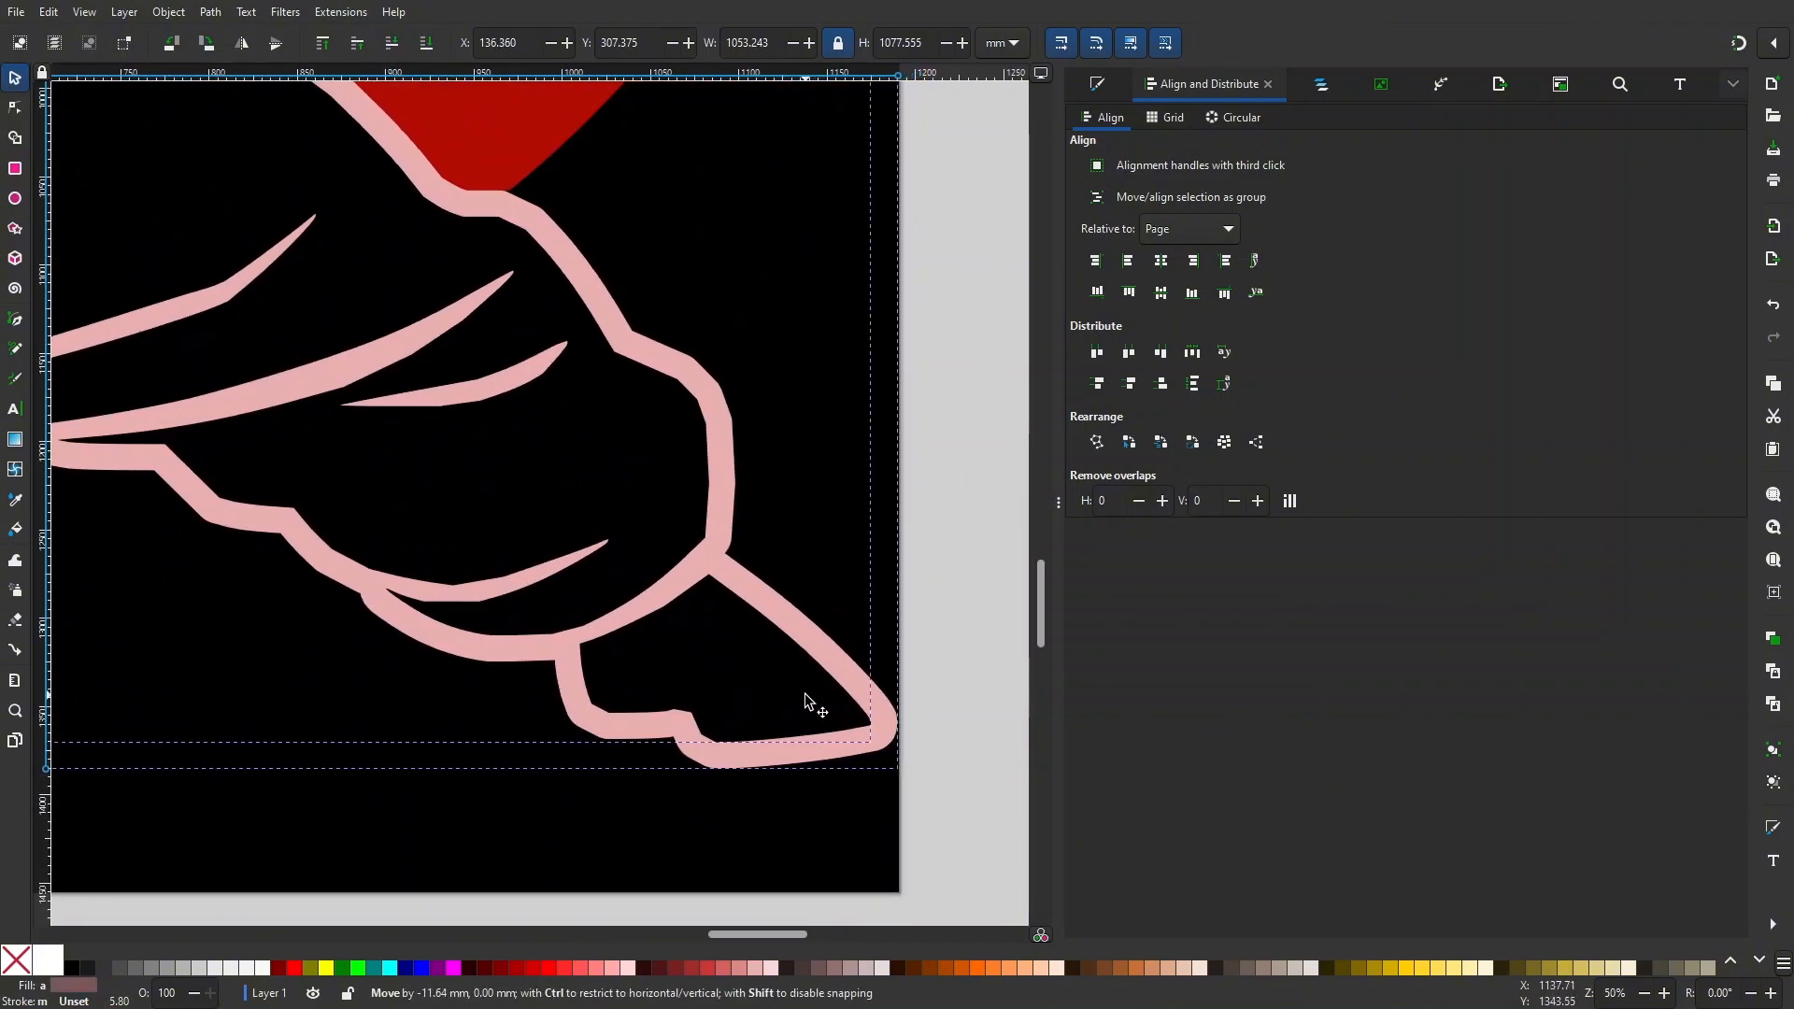
scroll(821, 669, "down", 3, "ctrl")
left_click(946, 497)
scroll(929, 557, "down", 1, "ctrl")
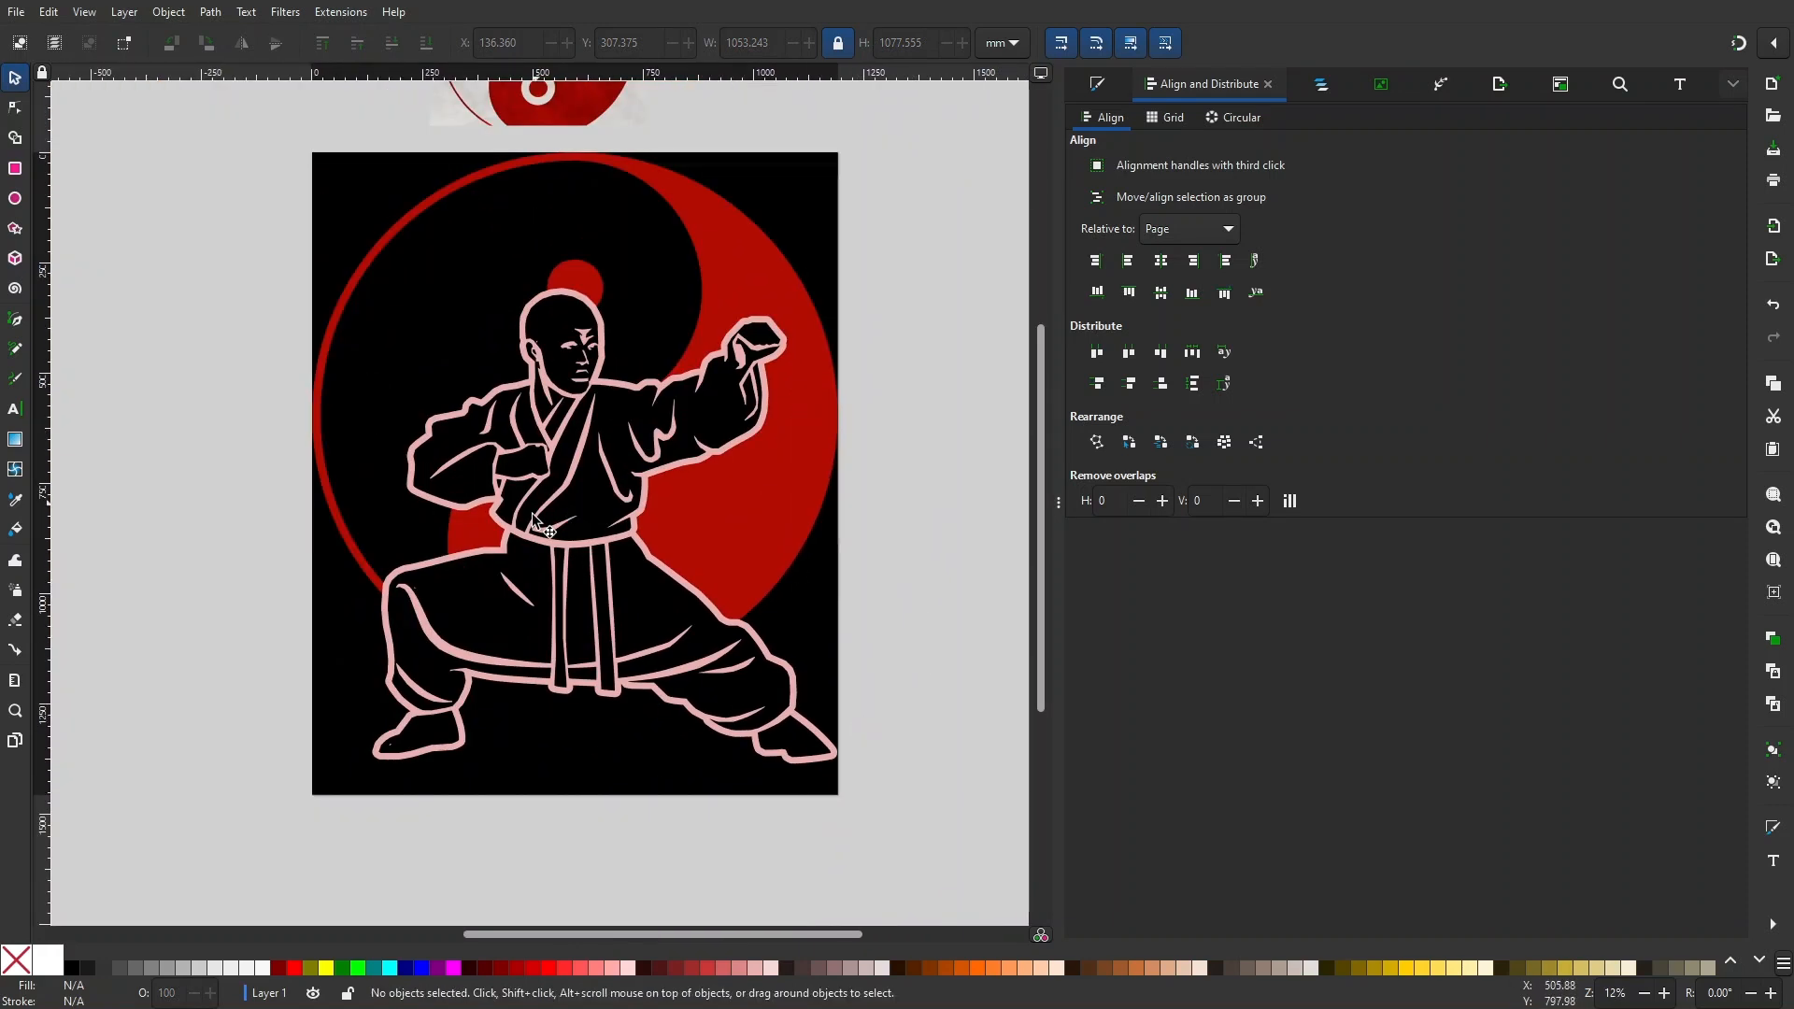
left_click_drag(587, 451, 572, 465)
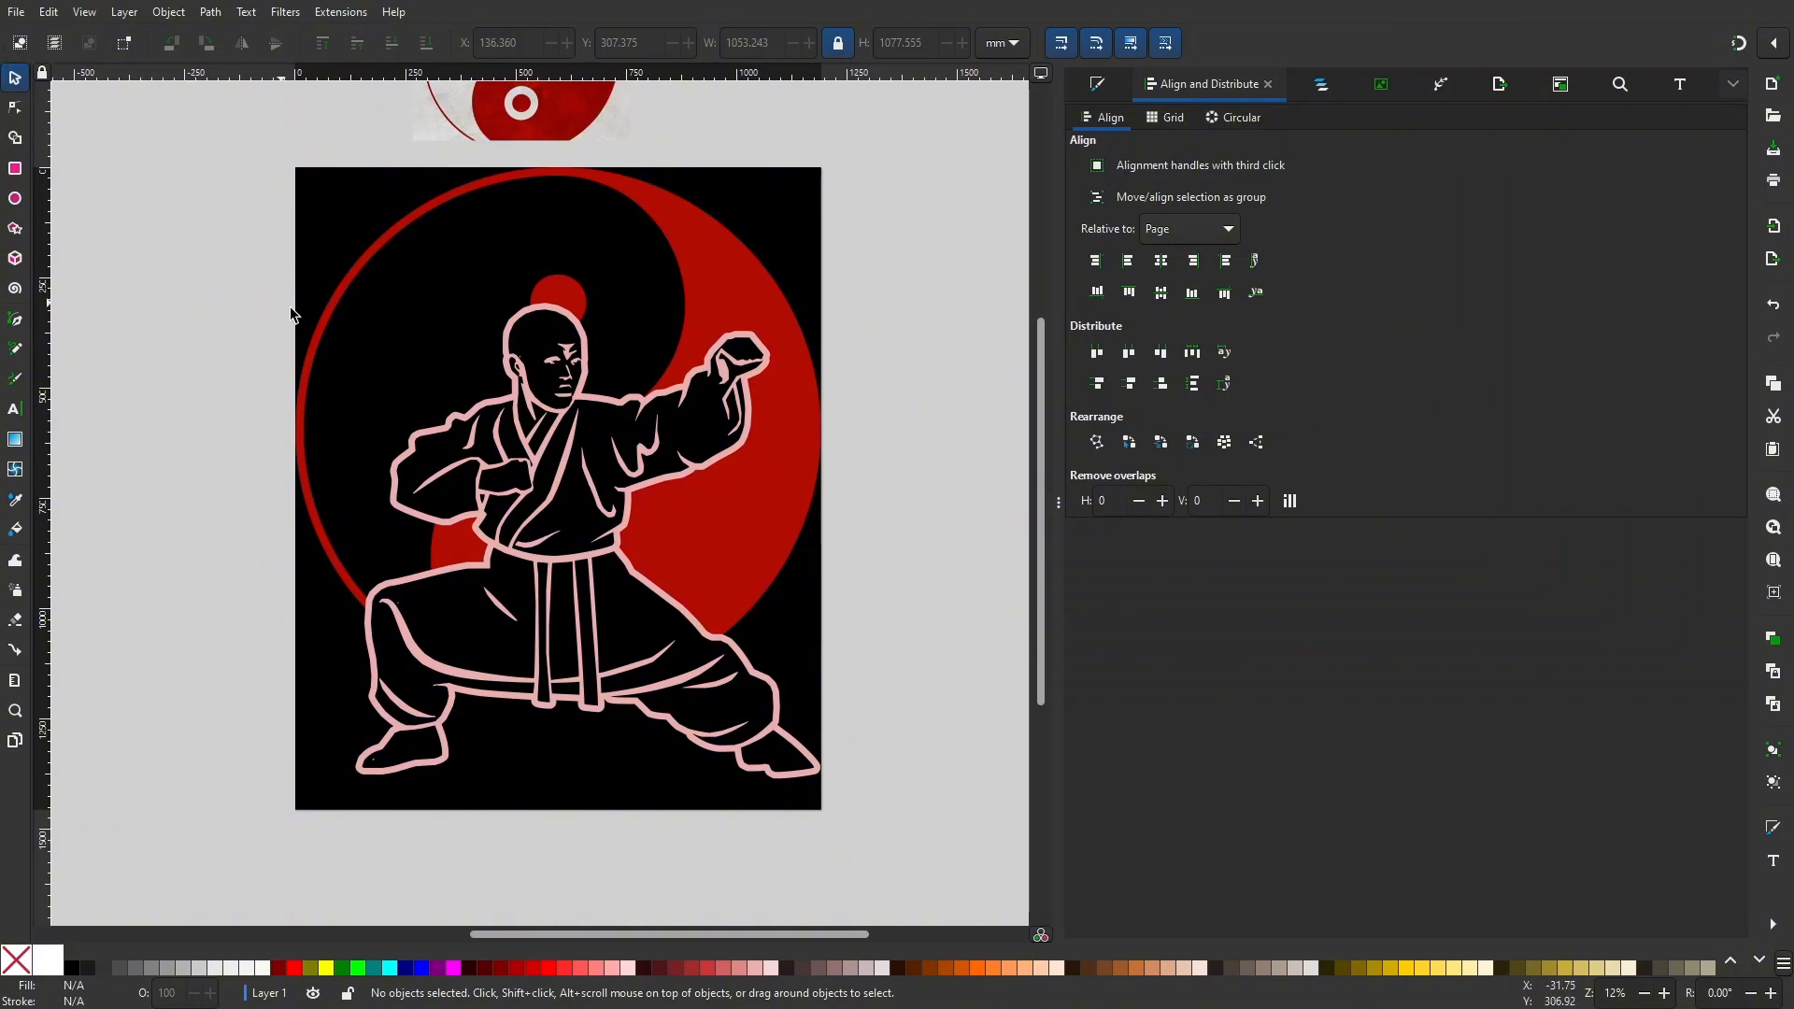
- Set the page background colour to dark grey with K at 72 in the document properties
left_click(16, 13)
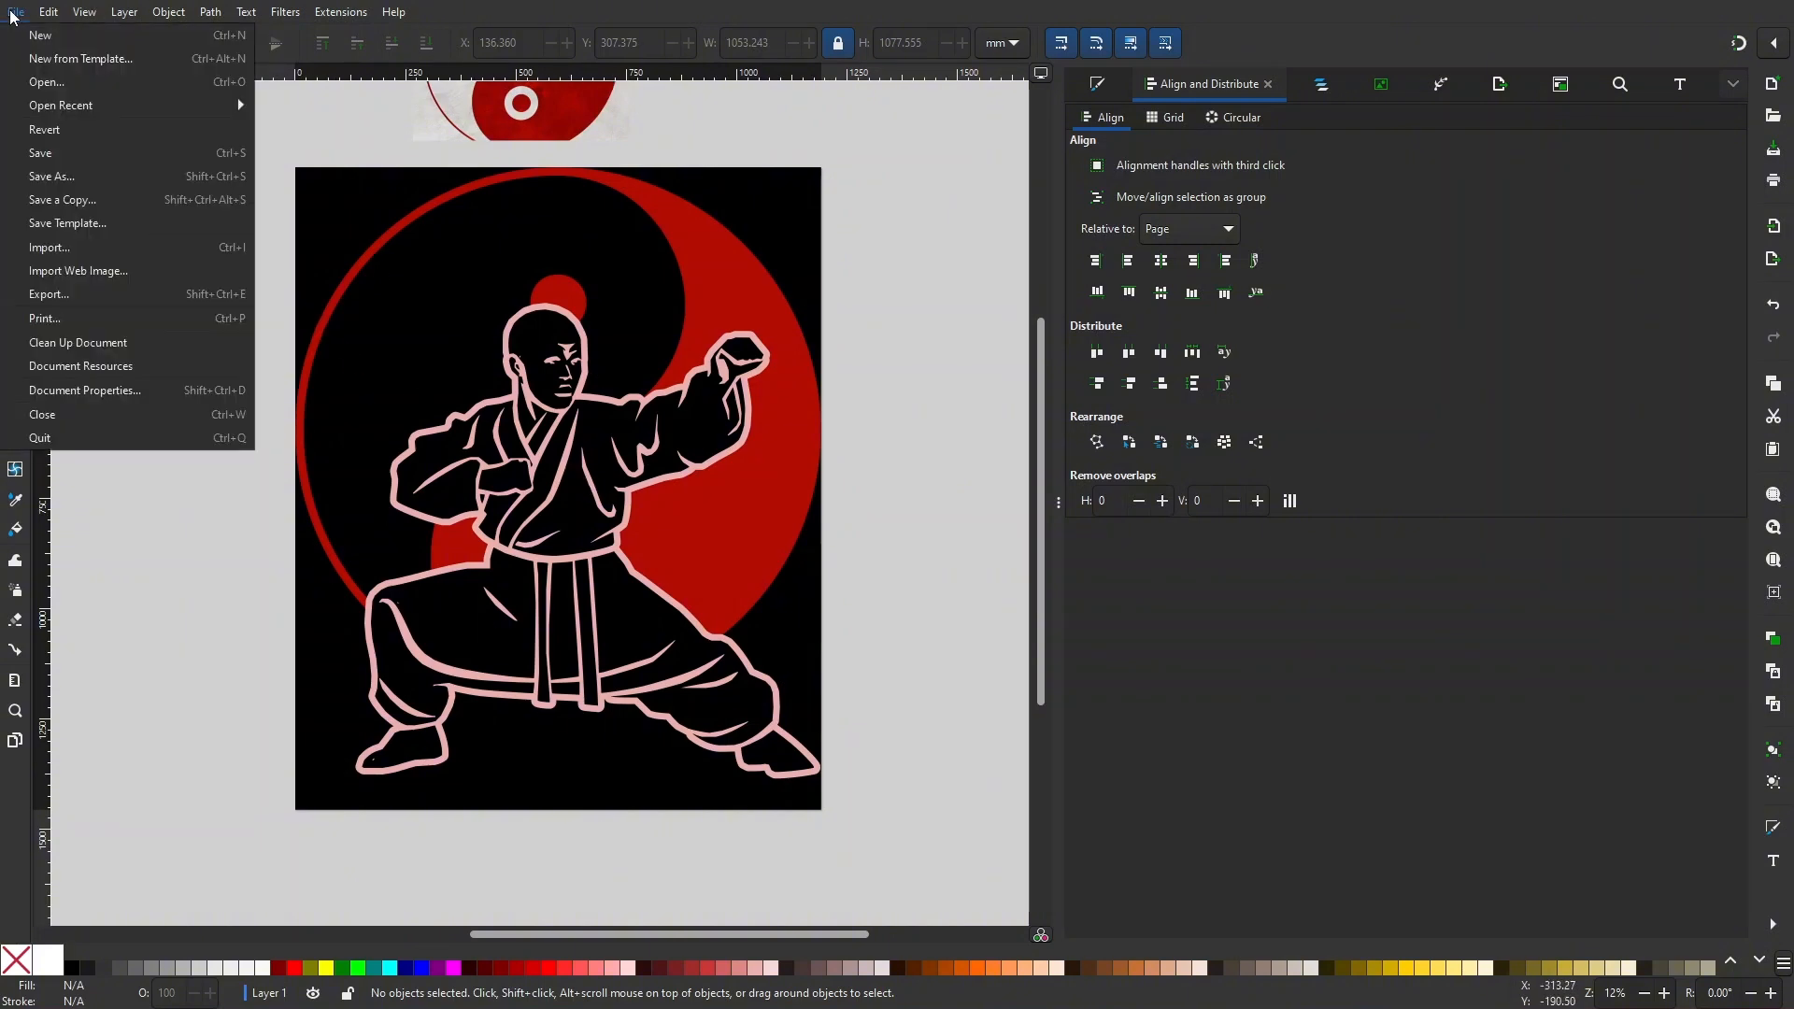
left_click(138, 391)
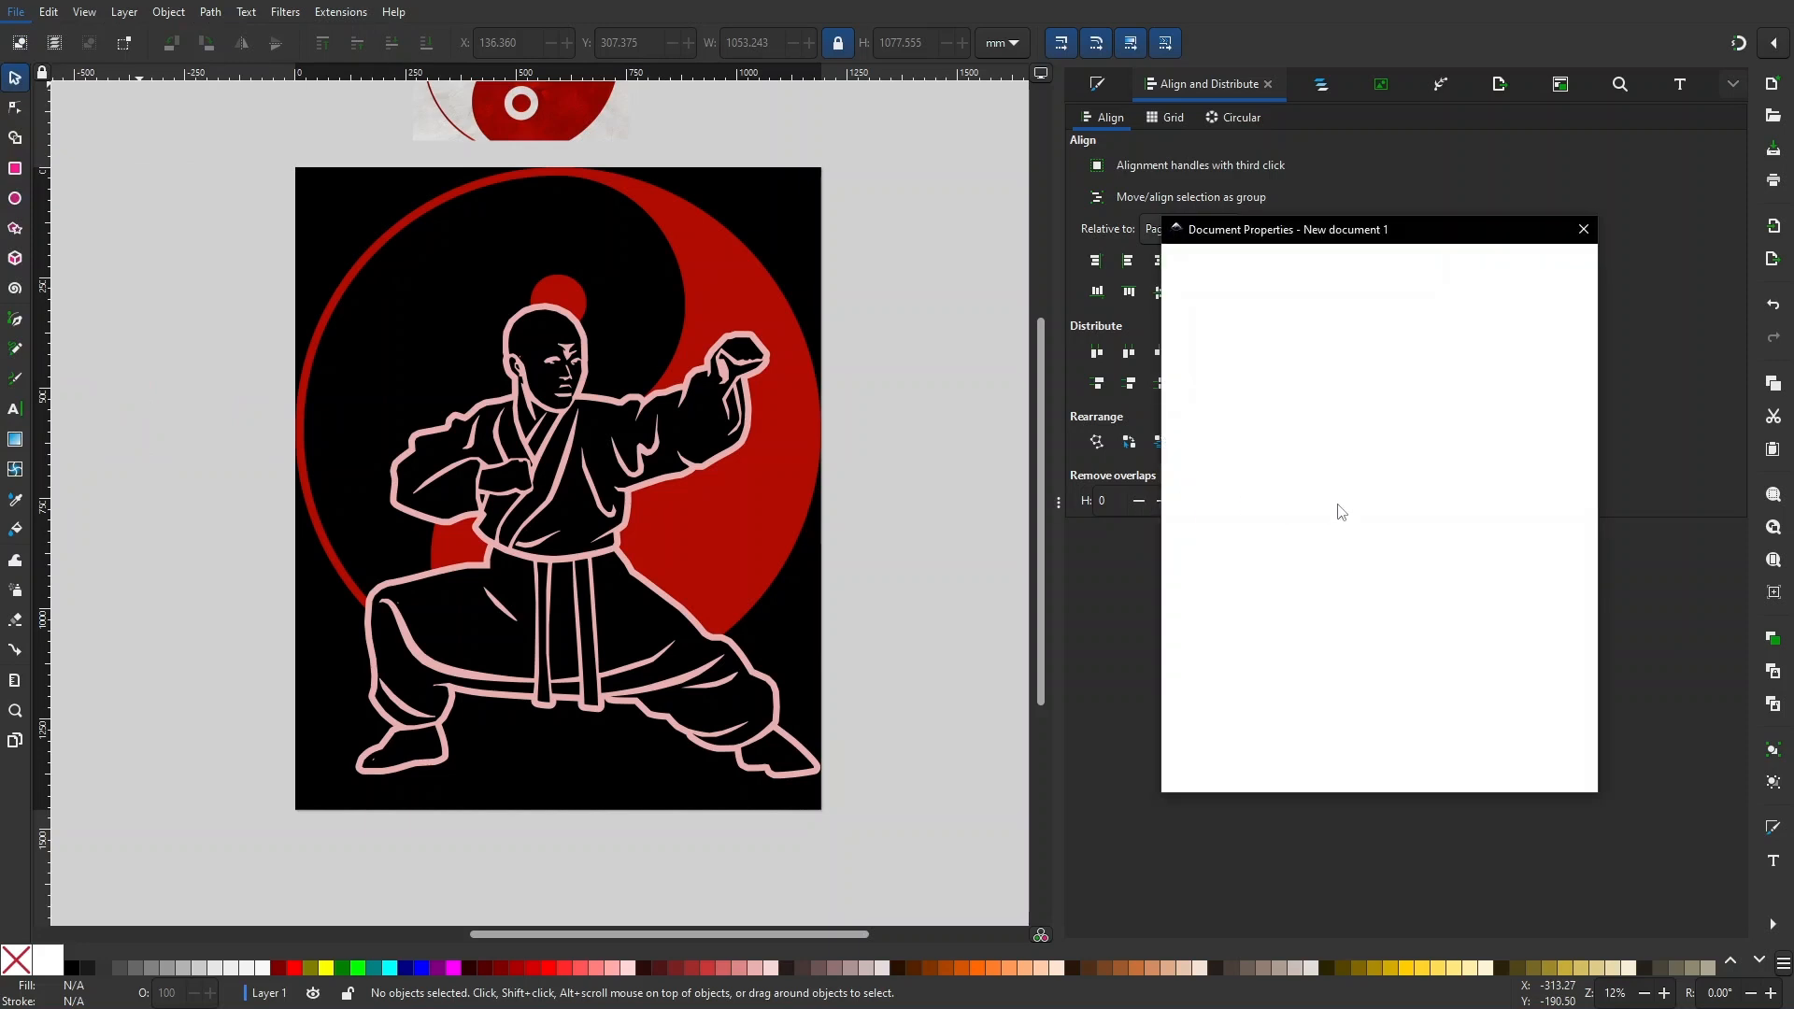
left_click(1408, 517)
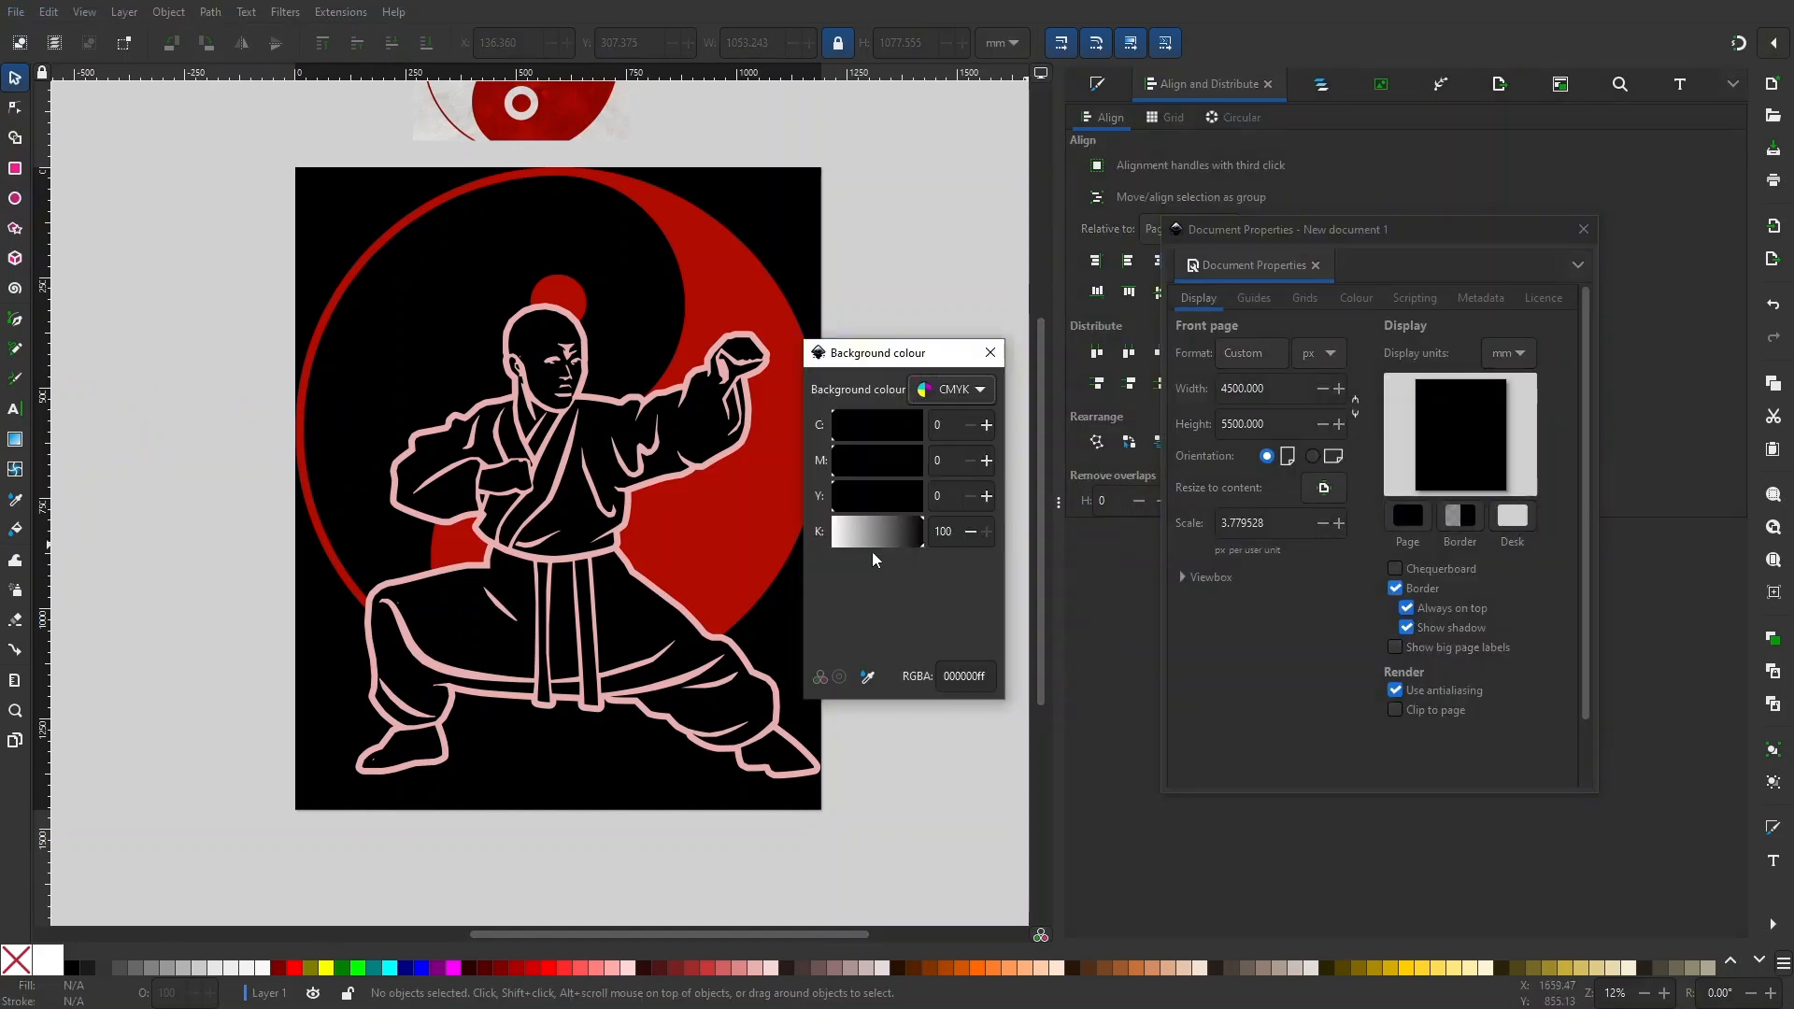
left_click_drag(905, 546, 899, 542)
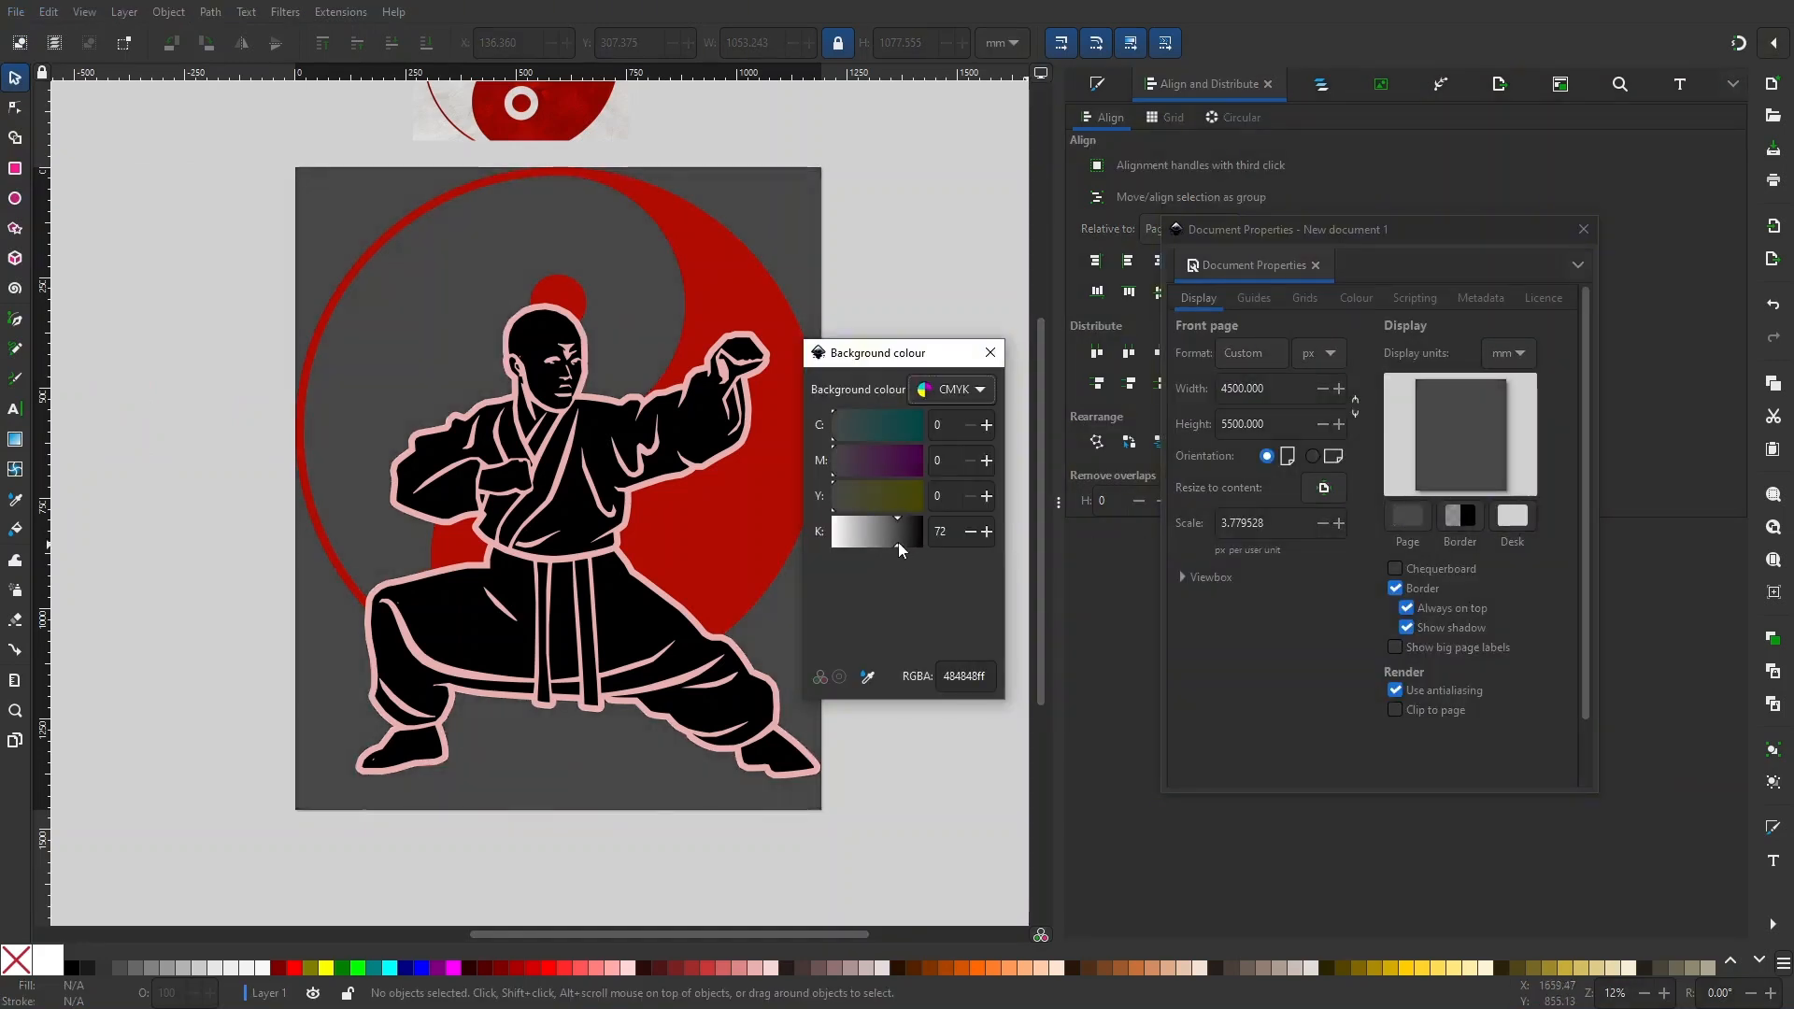
left_click(991, 353)
left_click(1583, 229)
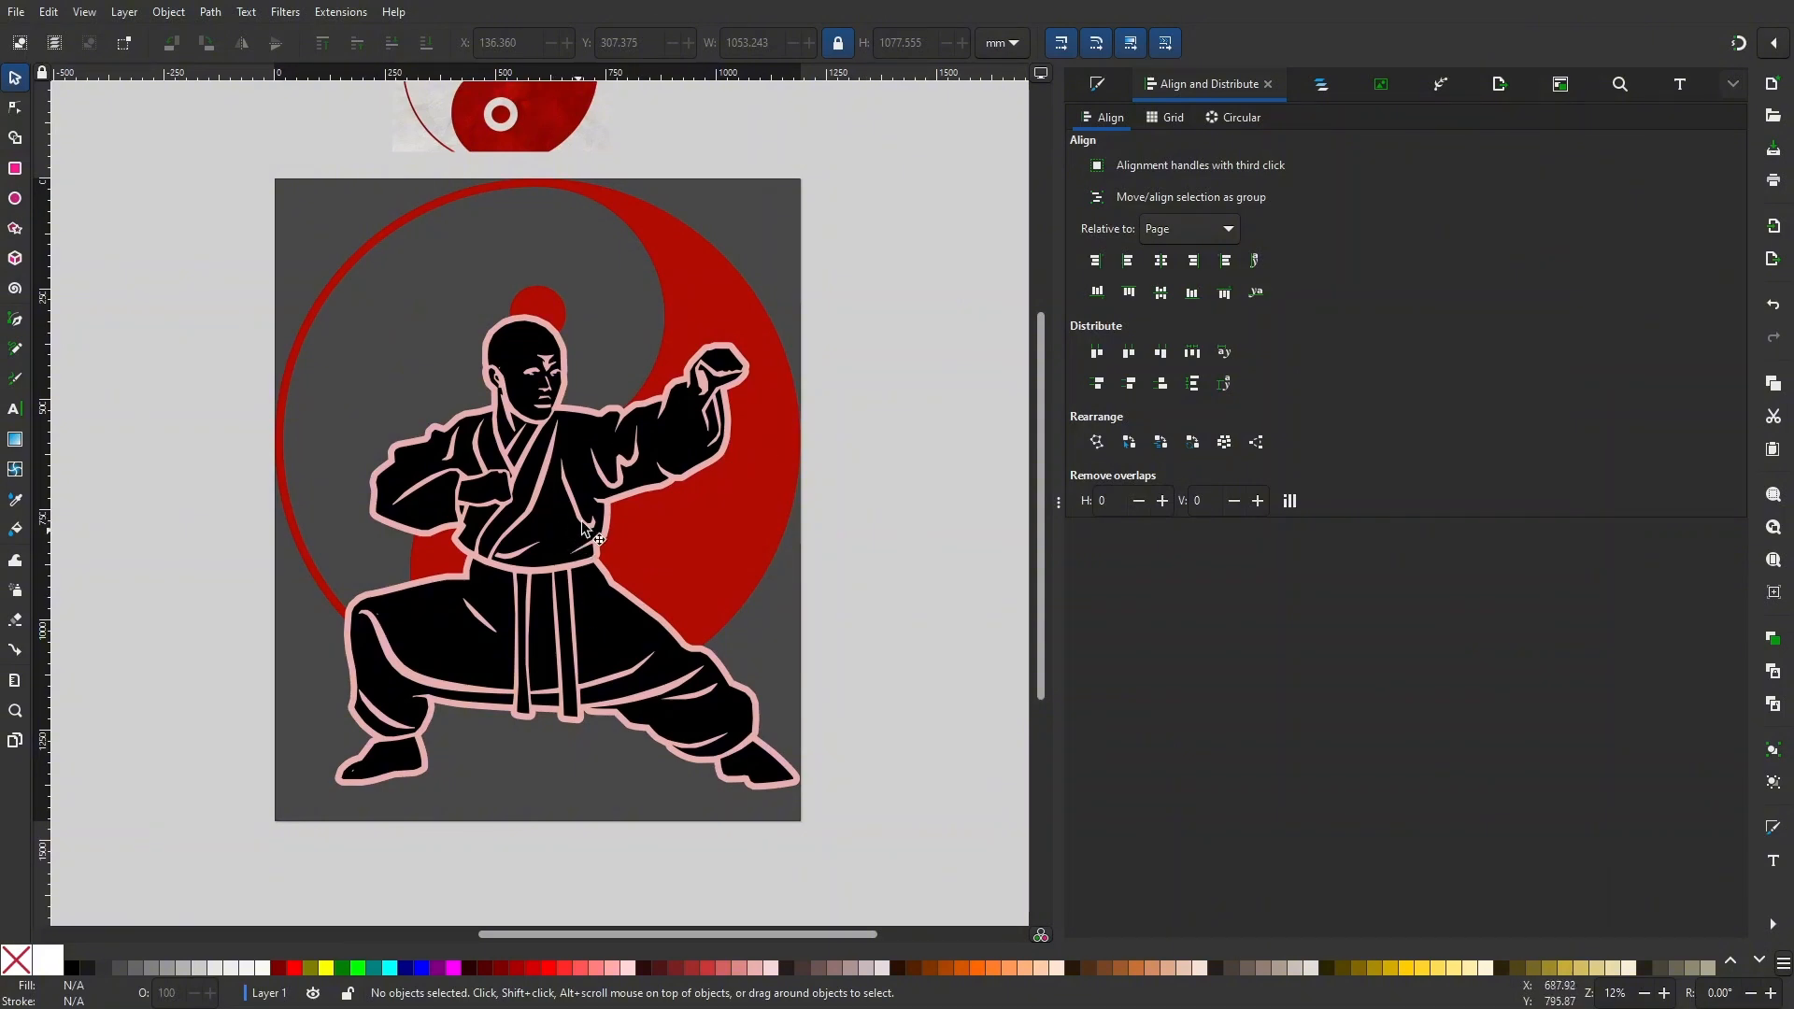
scroll(591, 470, "up", 1)
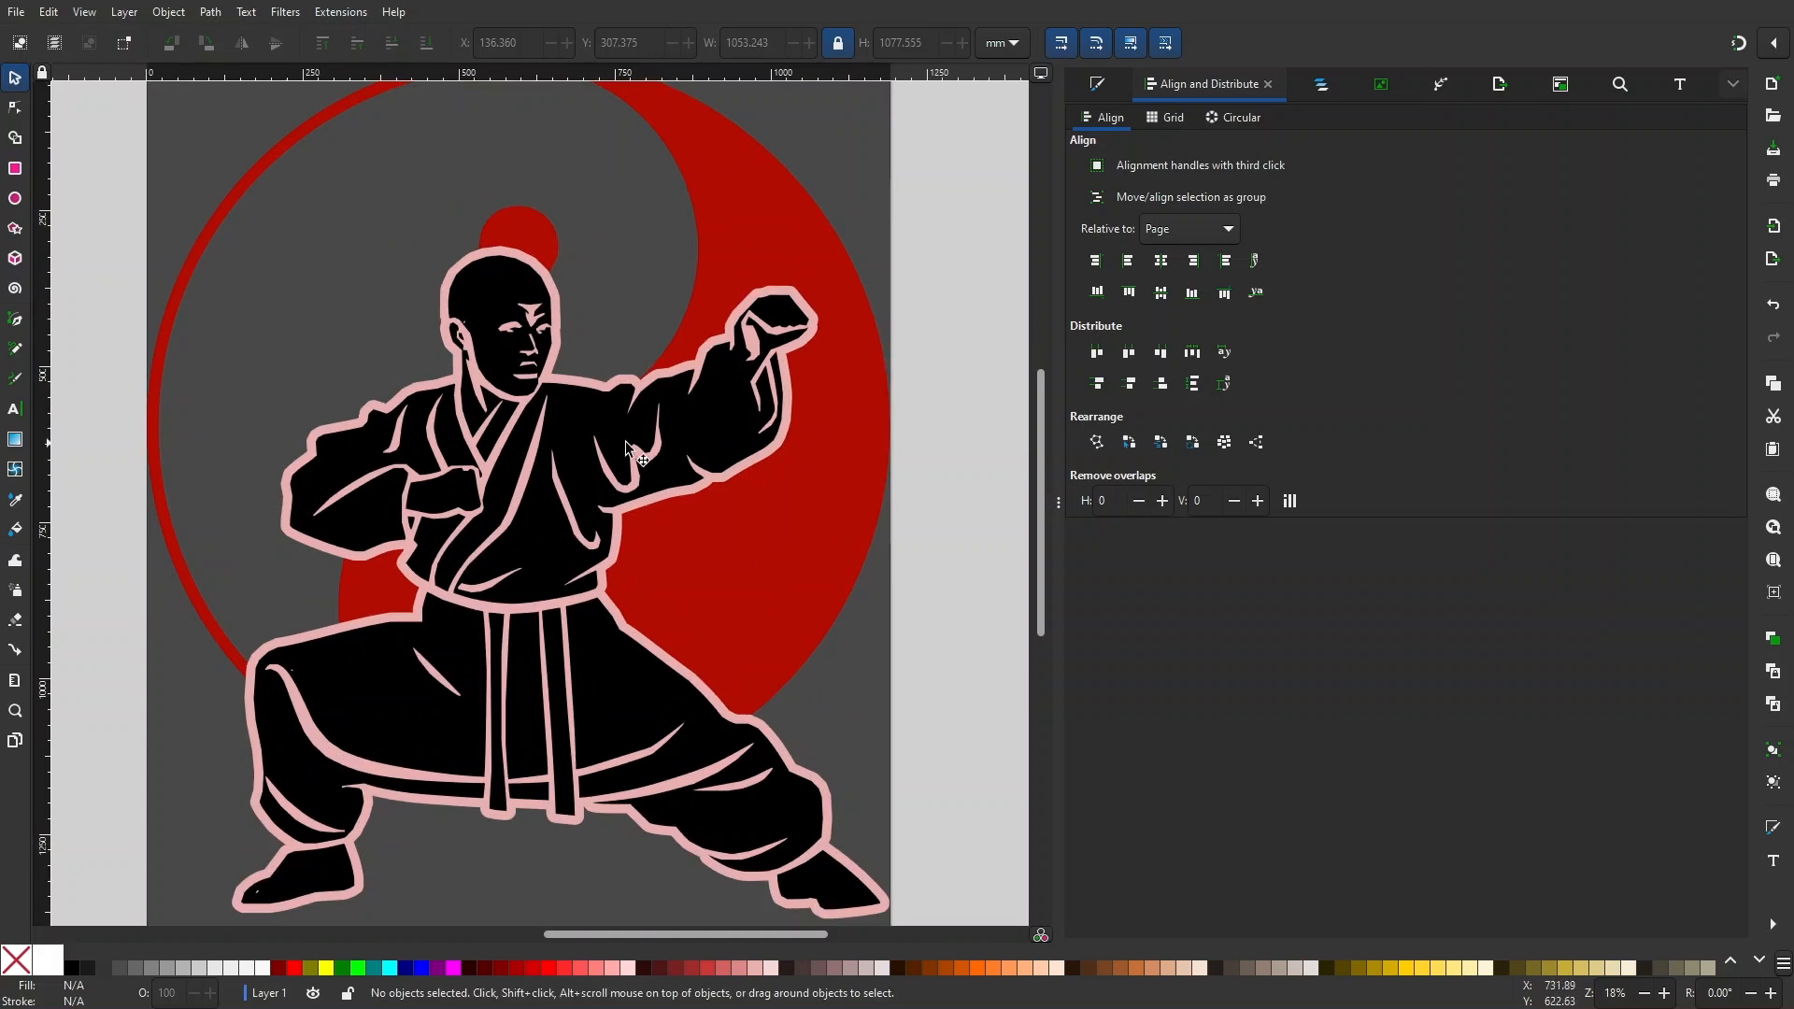
scroll(575, 415, "right", 1)
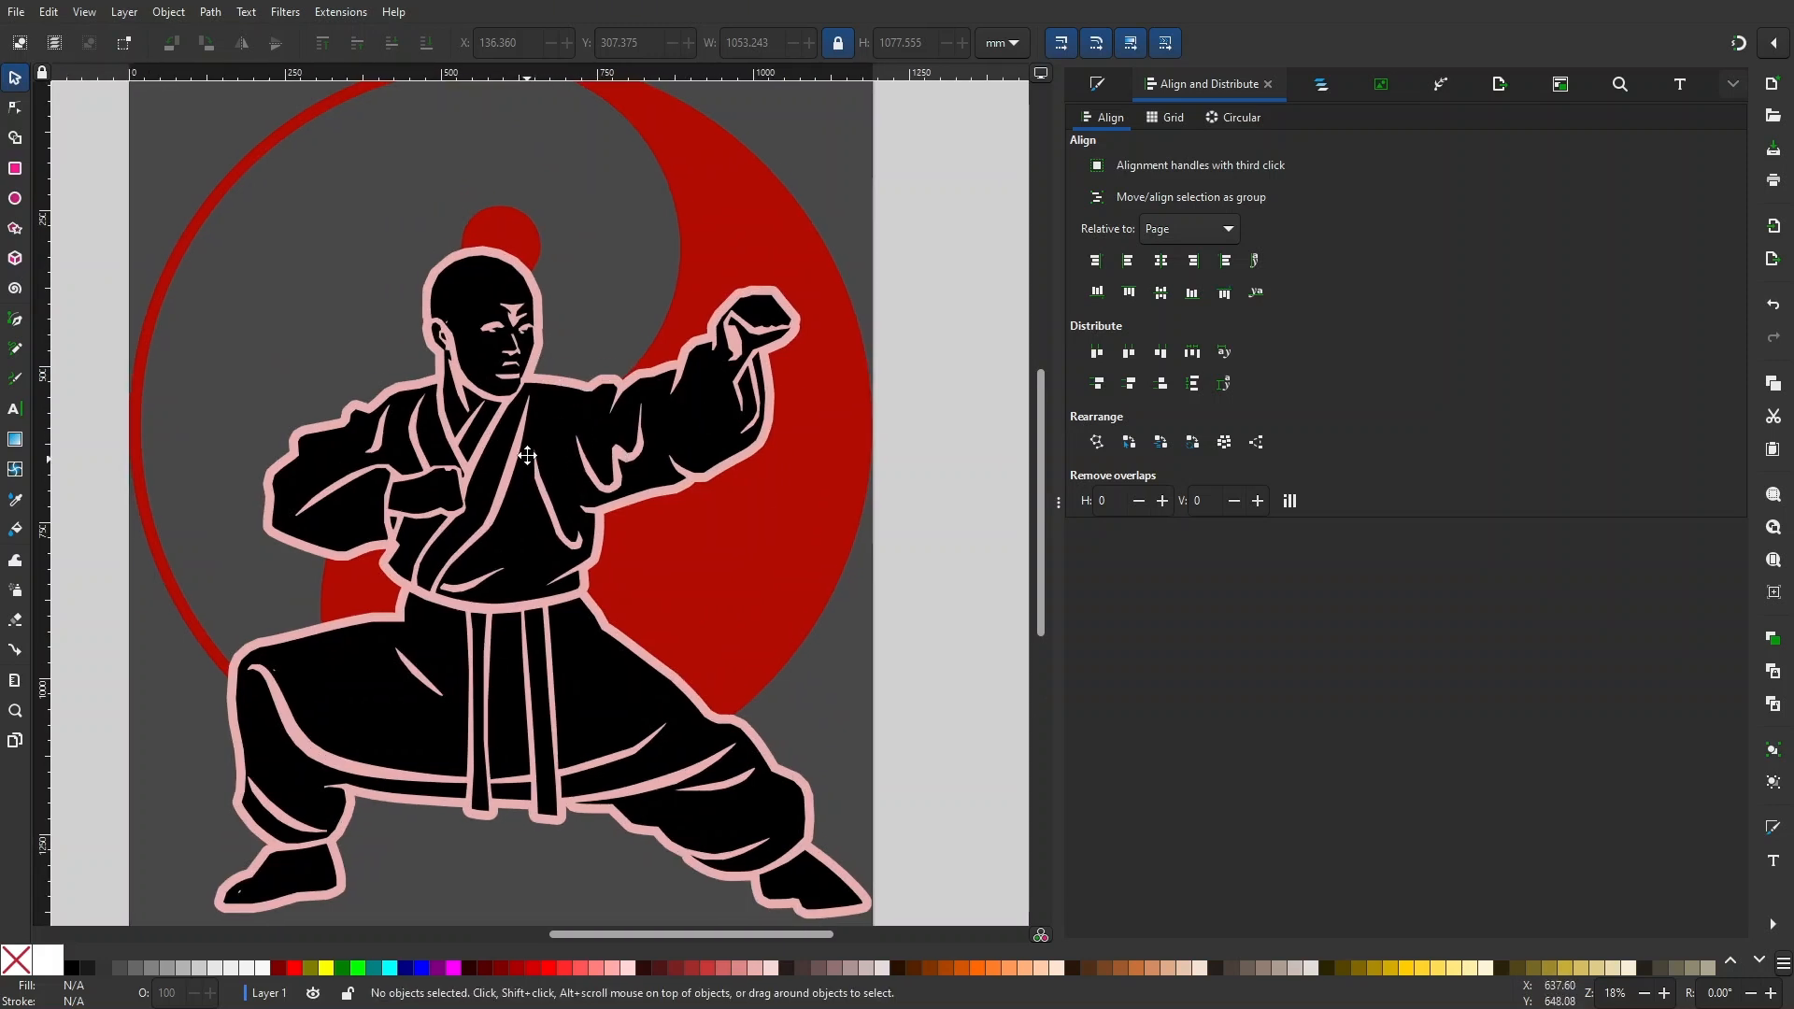
scroll(532, 466, "down", 1)
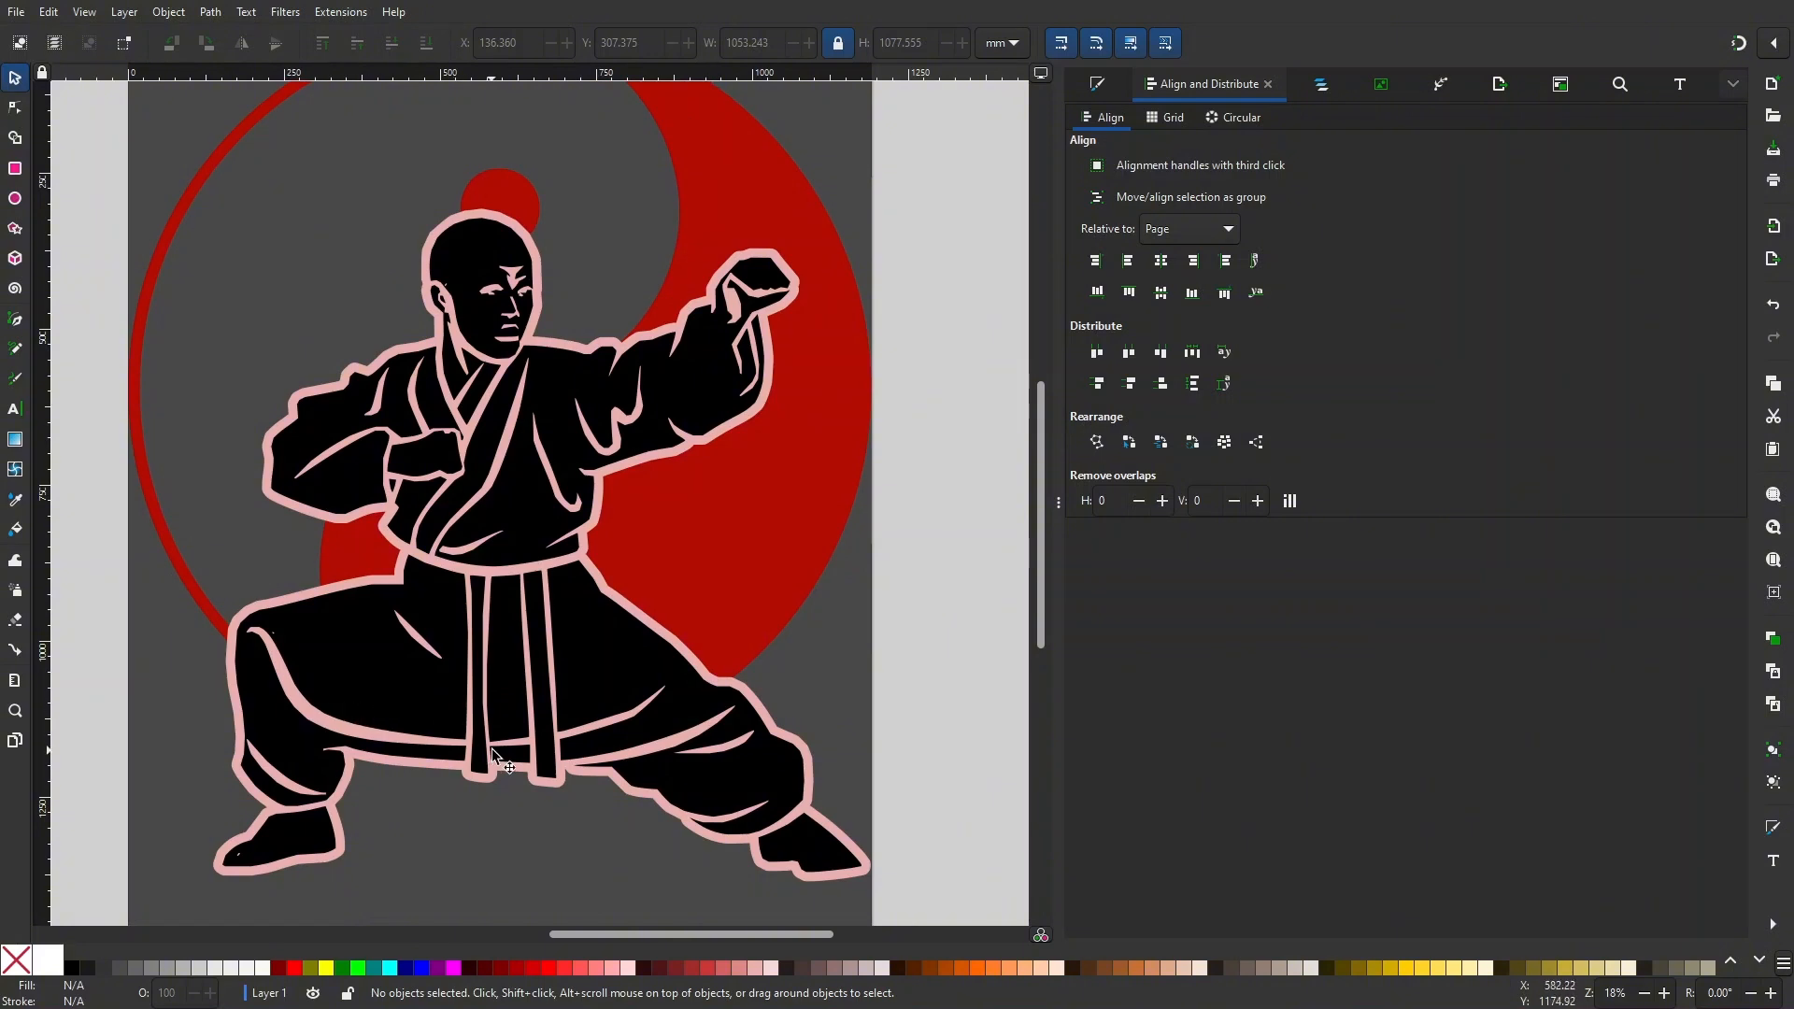
- Examine how the black fighter, the pink silhouette and the red yin-yang overlap by selecting the fighter and the silhouette individually
scroll(561, 756, "up", 1)
scroll(560, 756, "left", 1)
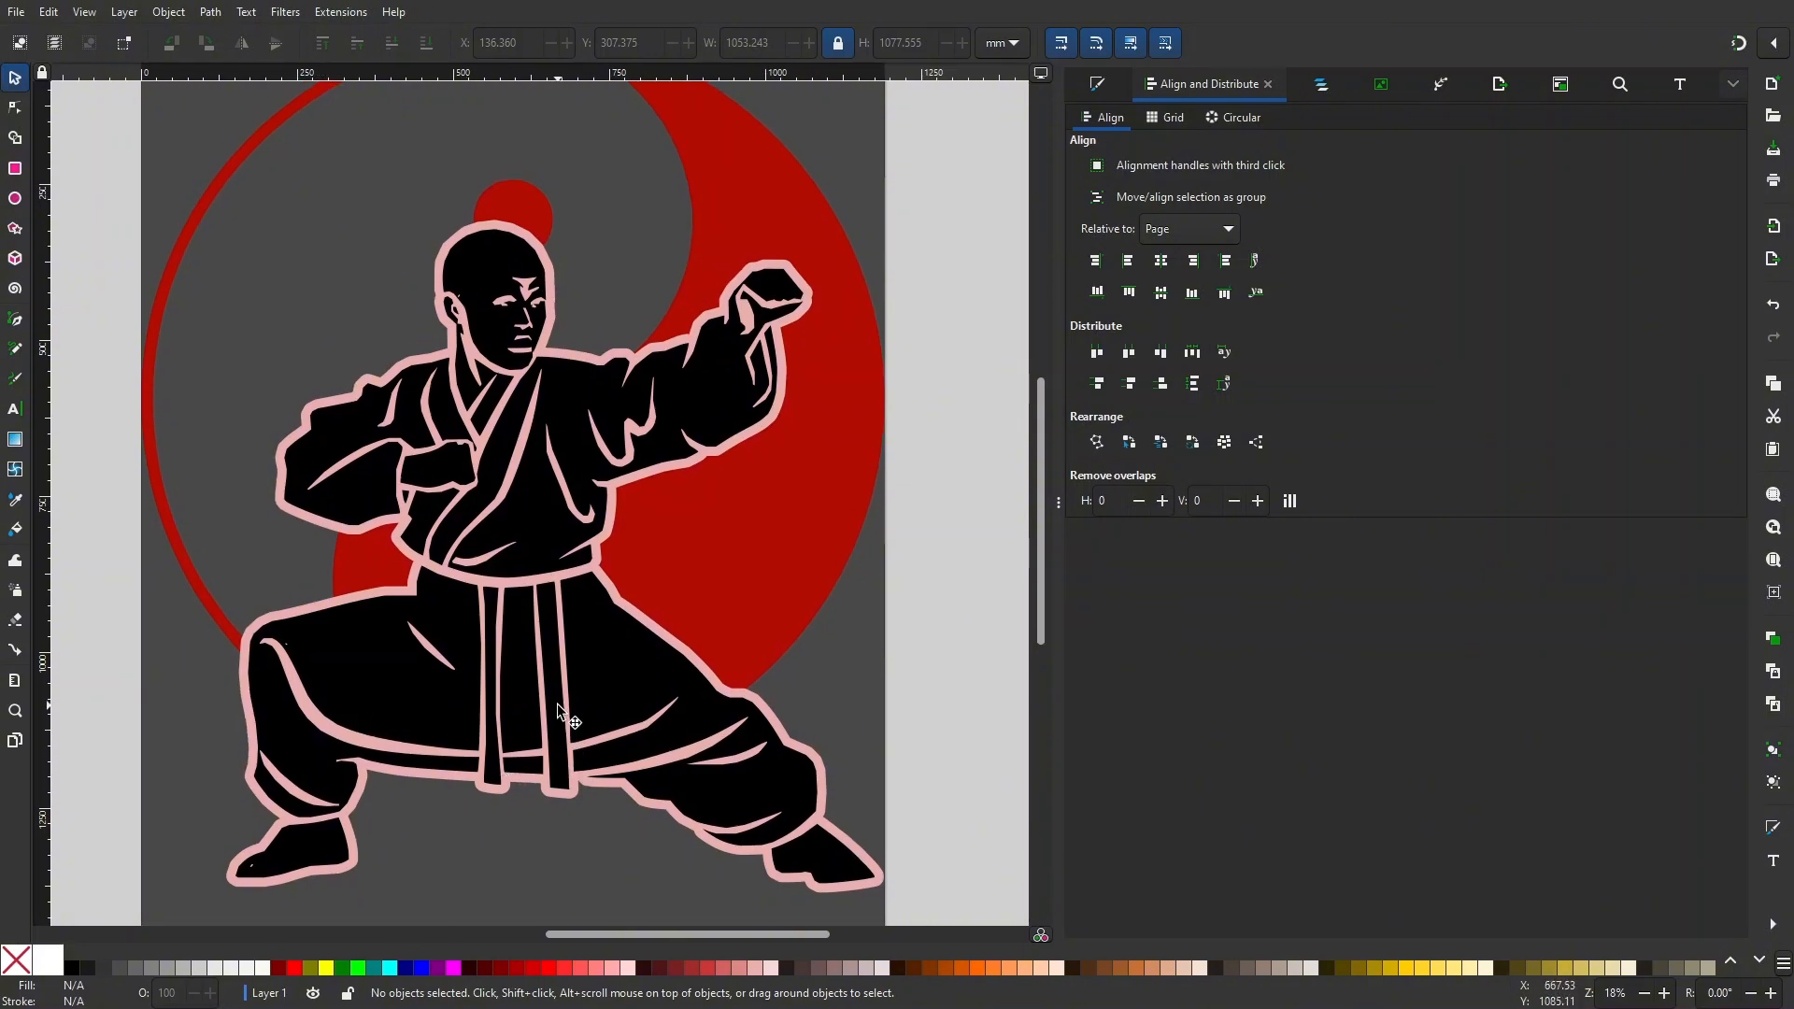
scroll(558, 711, "right", 1)
scroll(561, 721, "up", 1)
scroll(560, 720, "right", 1)
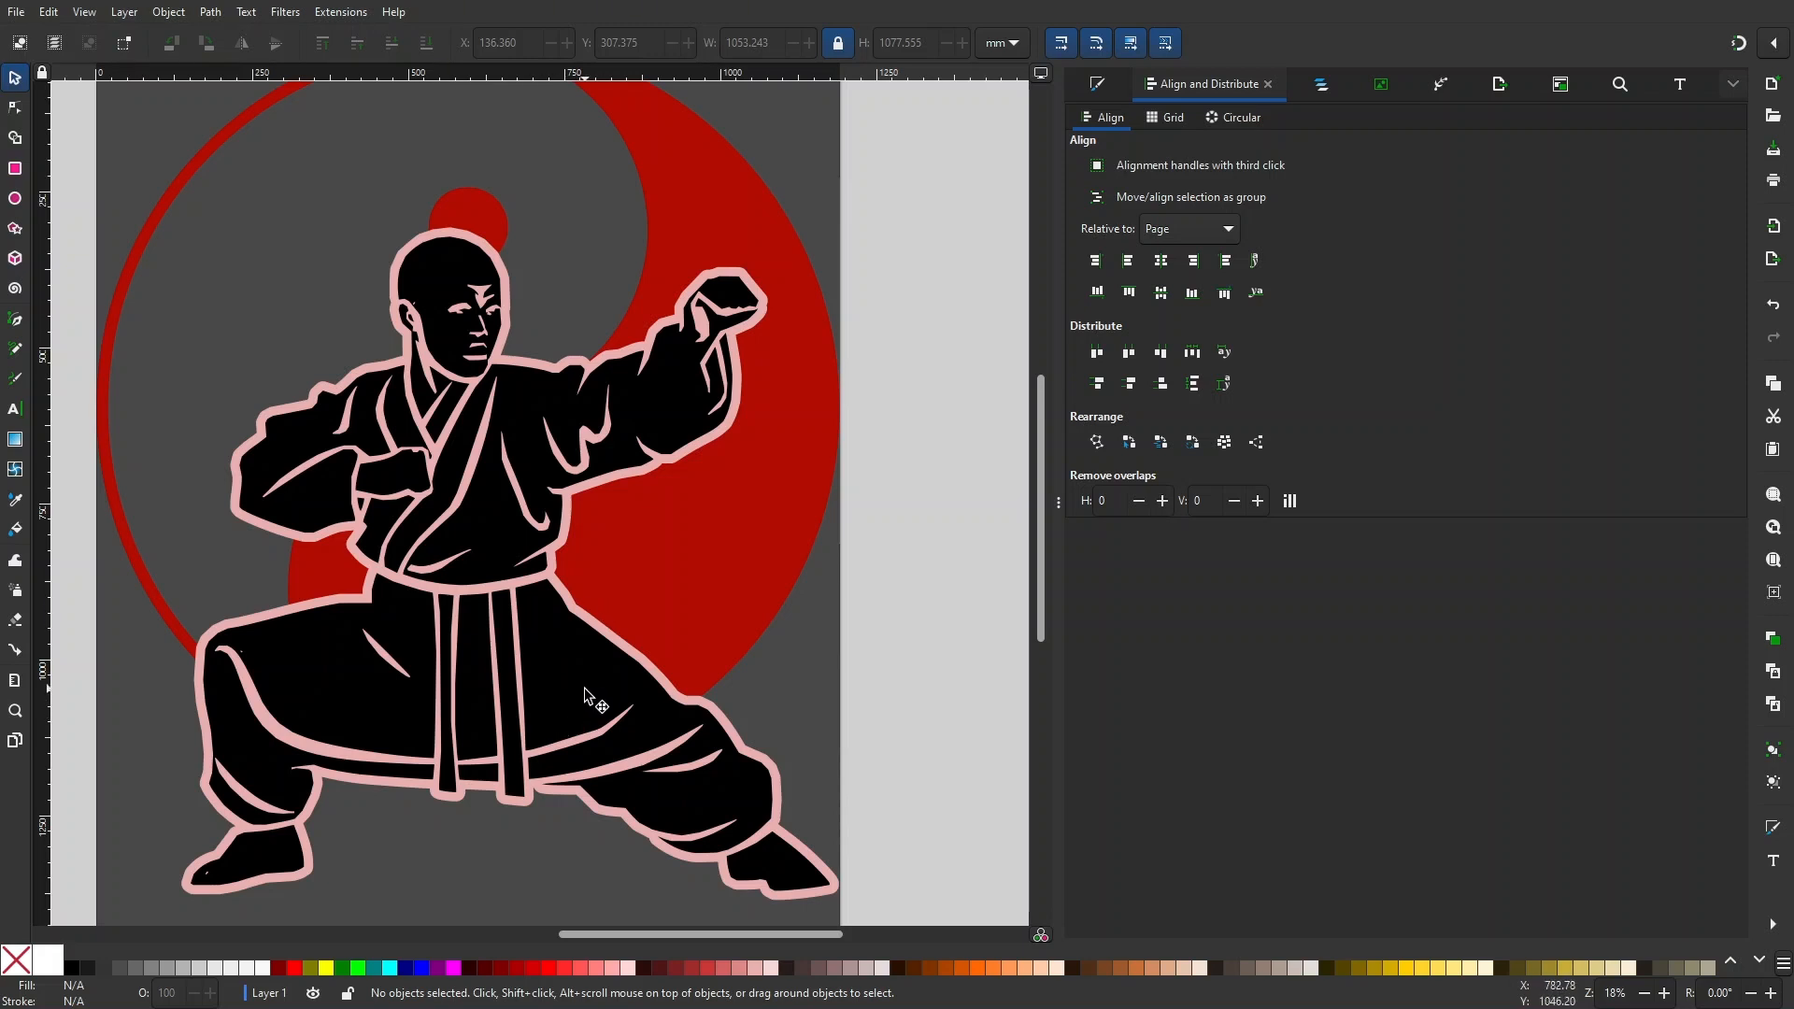
left_click(479, 245)
left_click(457, 233)
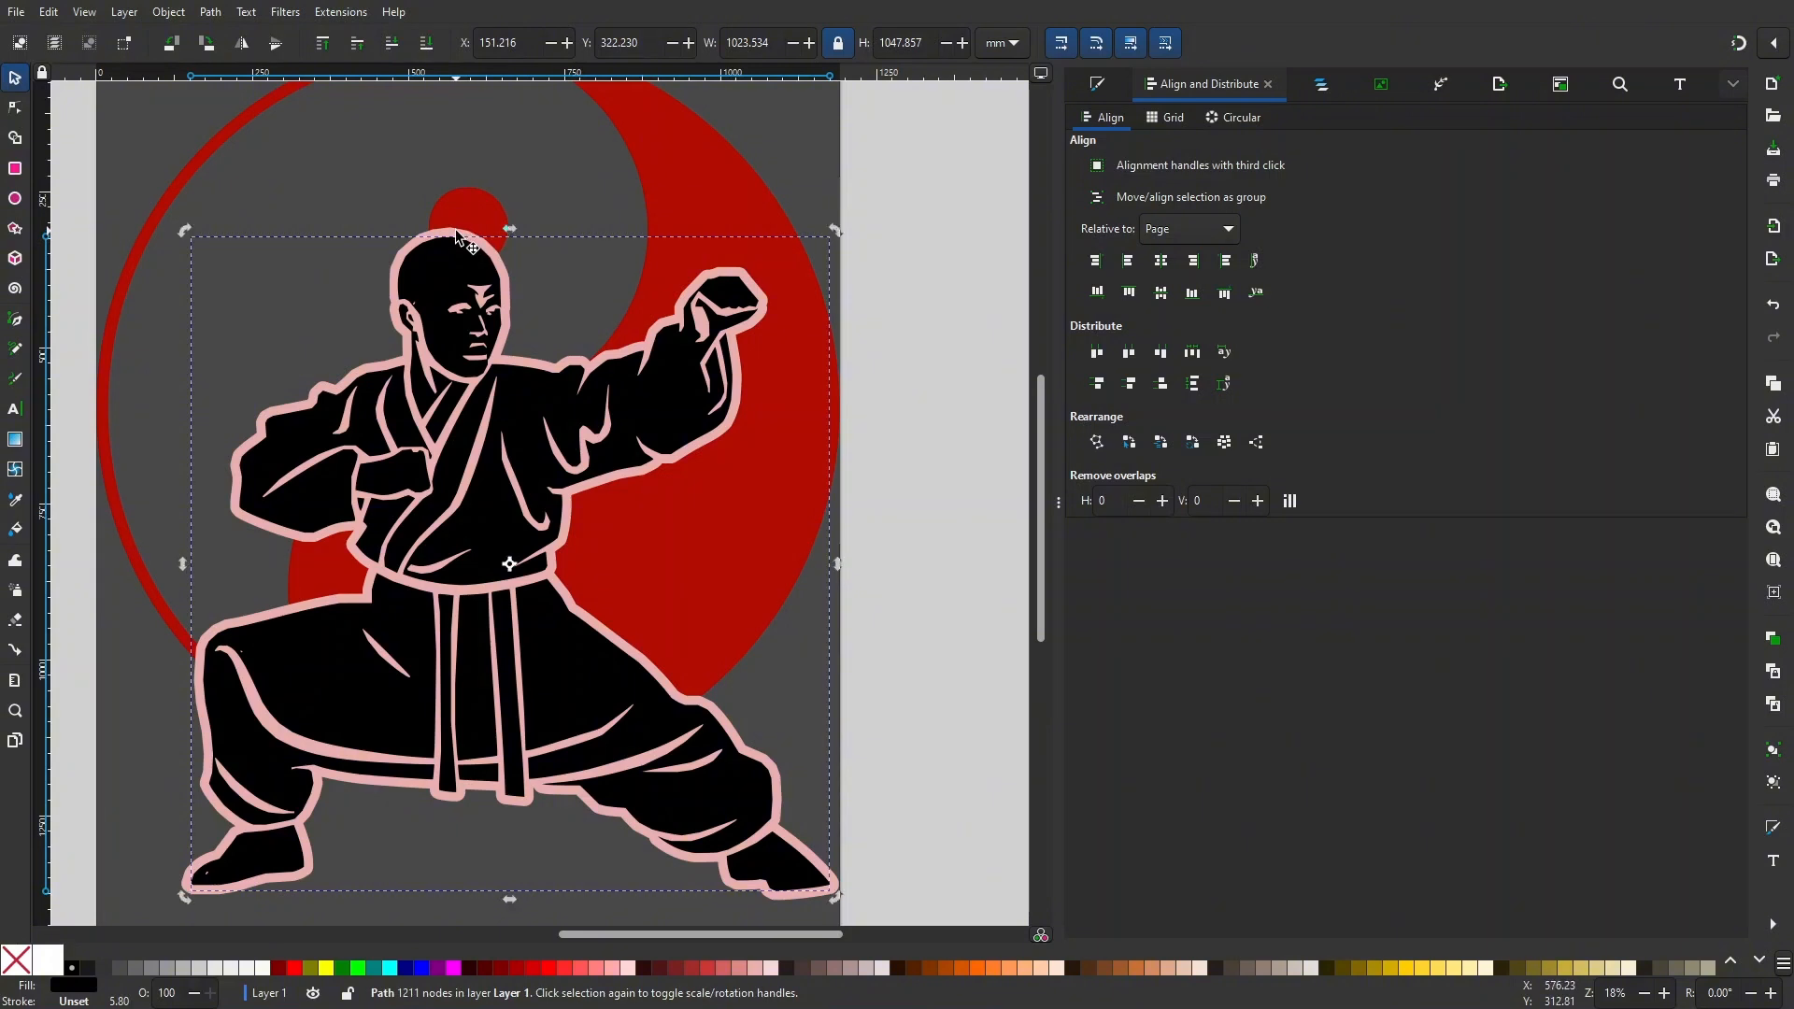
left_click(451, 222)
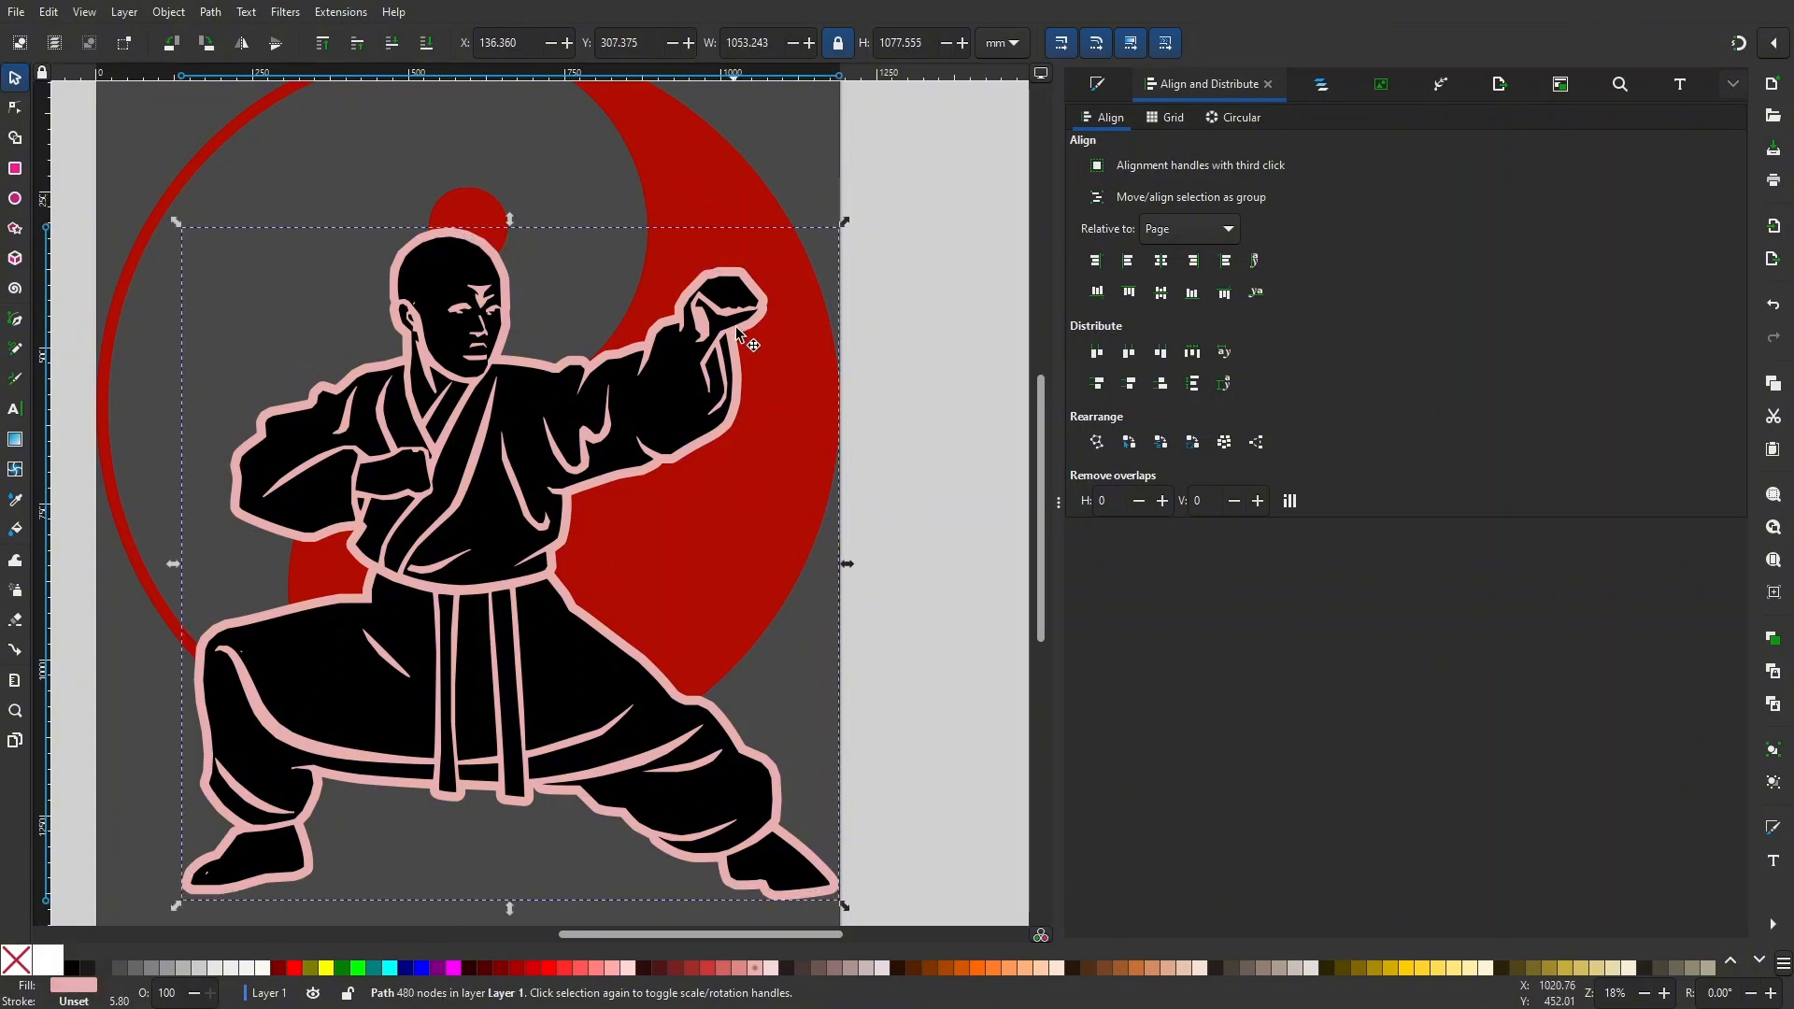
- Ungroup the red yin-yang and unite its pieces into a single path
left_click_drag(678, 218, 663, 240)
left_click(665, 241)
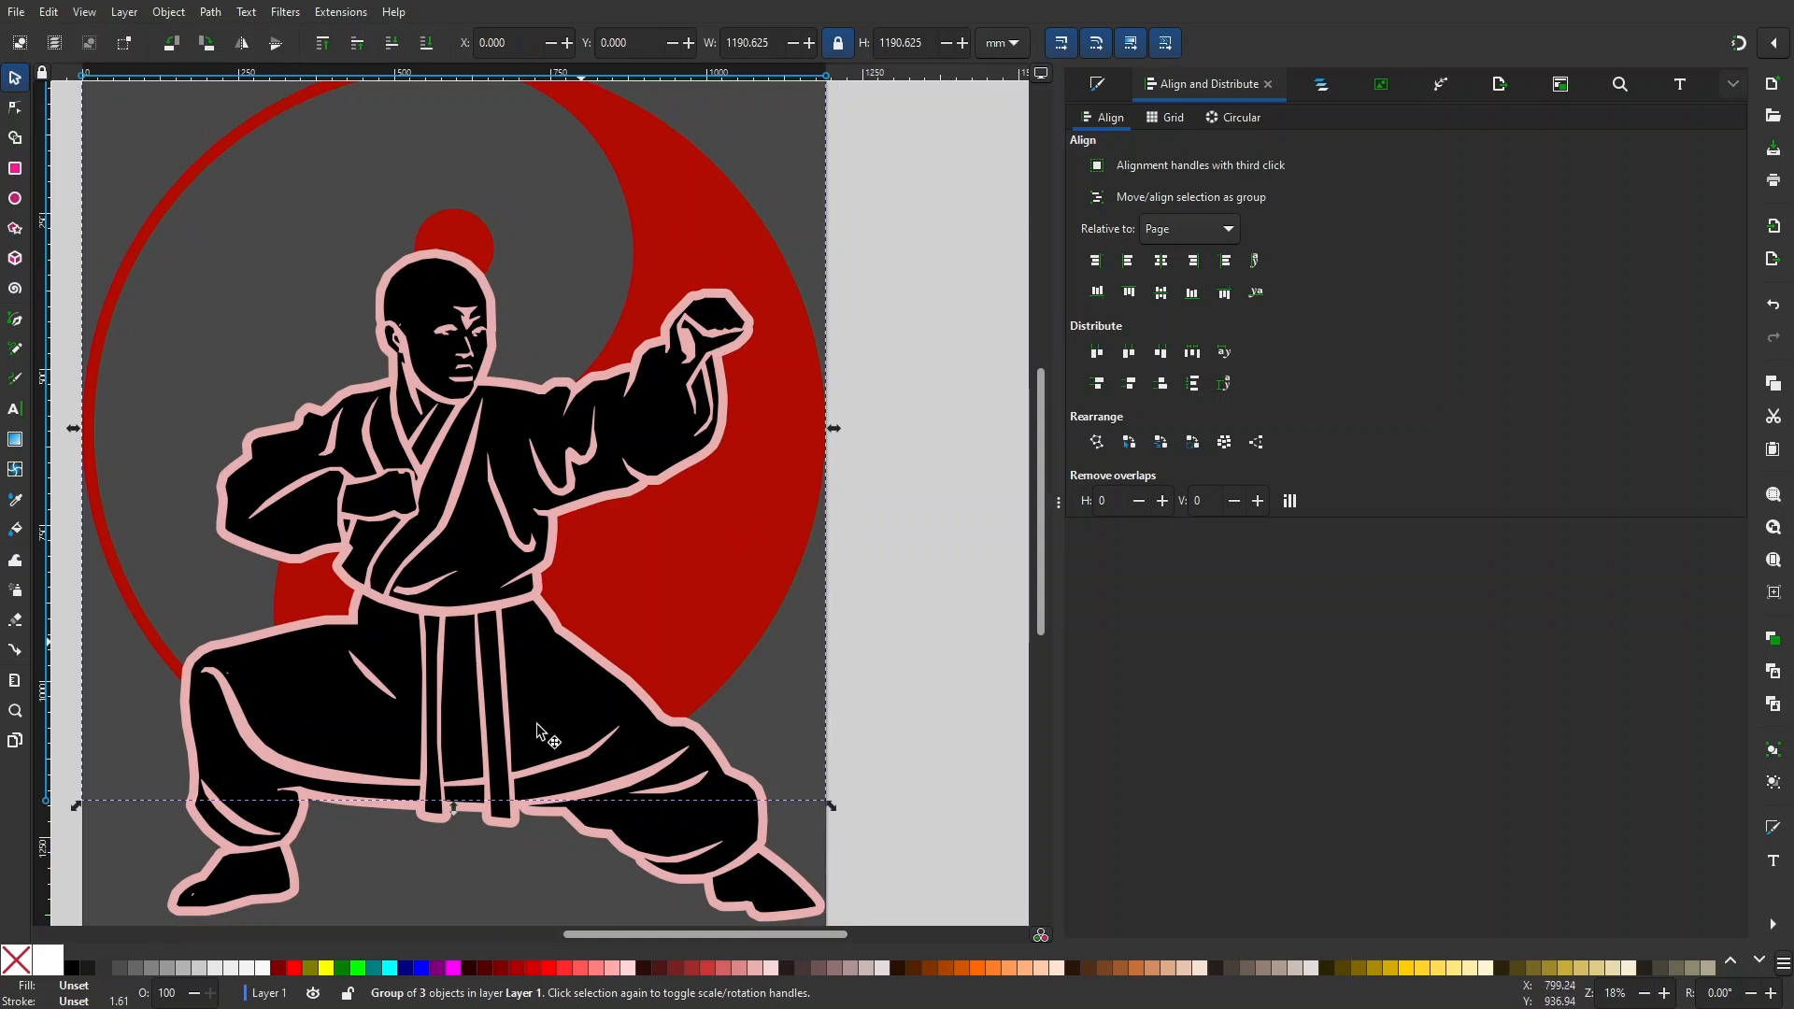
mouse_move(414, 862)
left_mouse_down()
mouse_move(433, 847)
mouse_move(426, 887)
left_mouse_up()
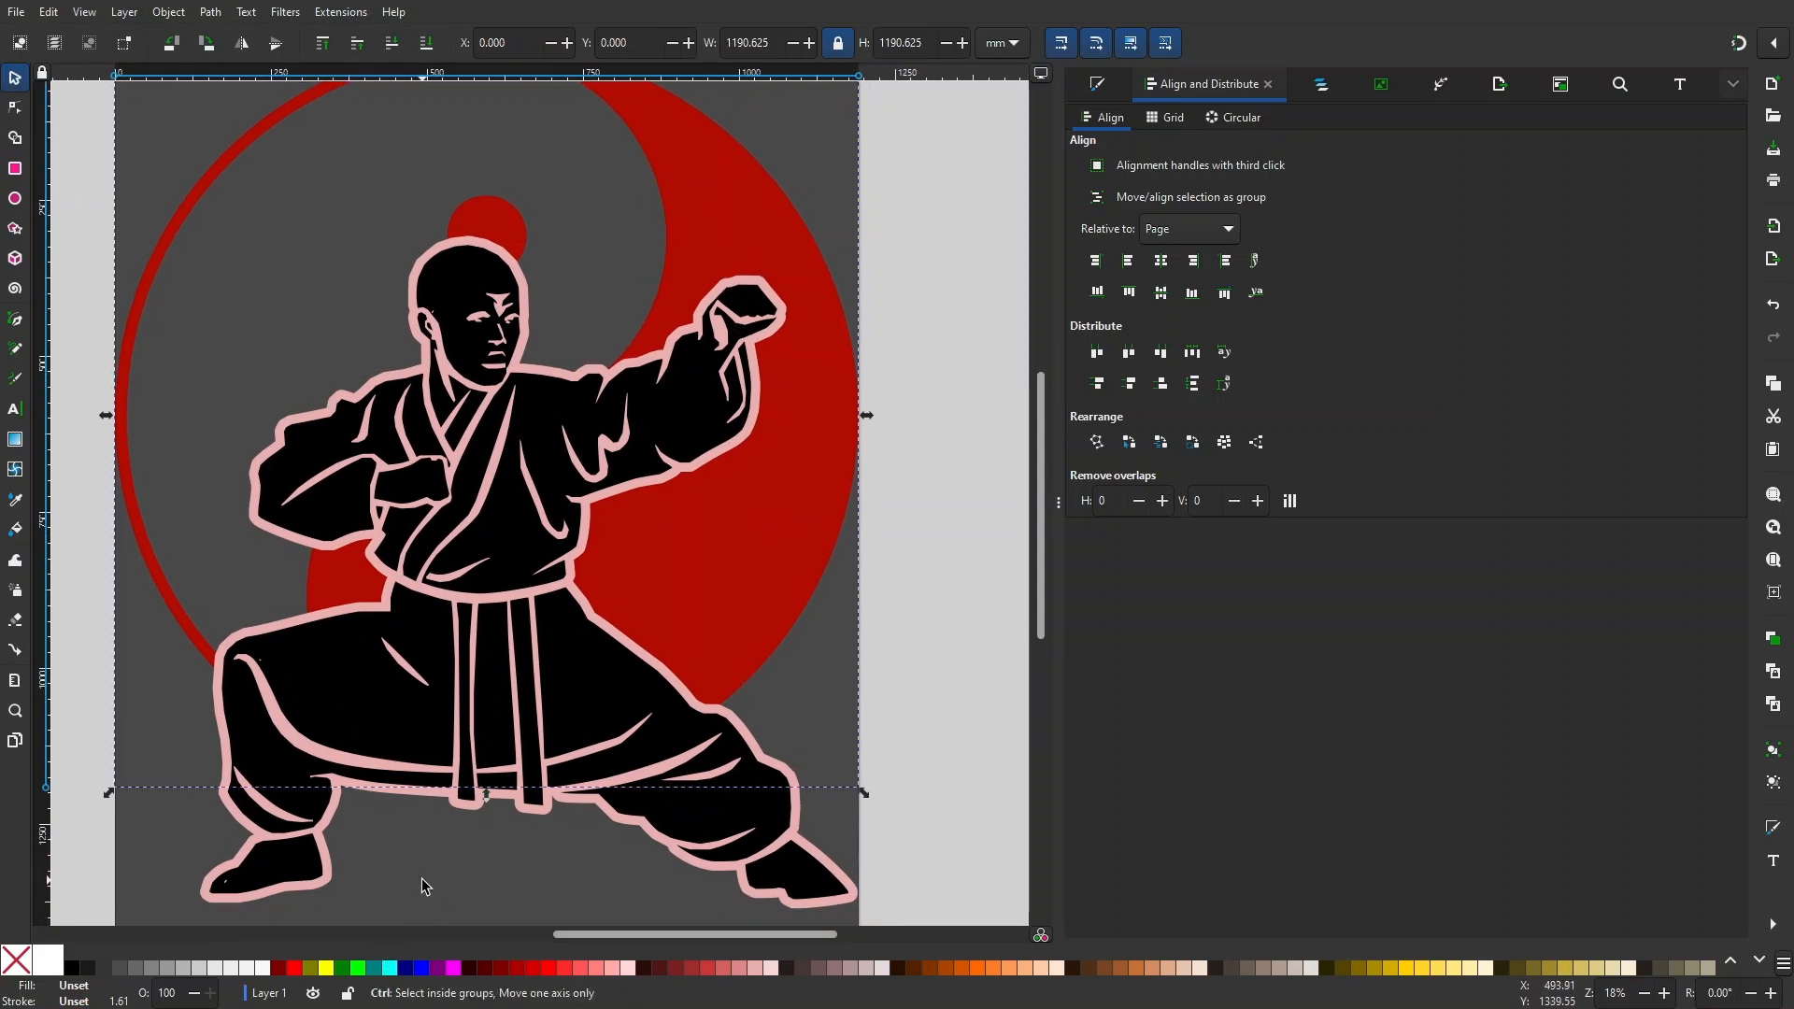
key("ctrl+shift+g")
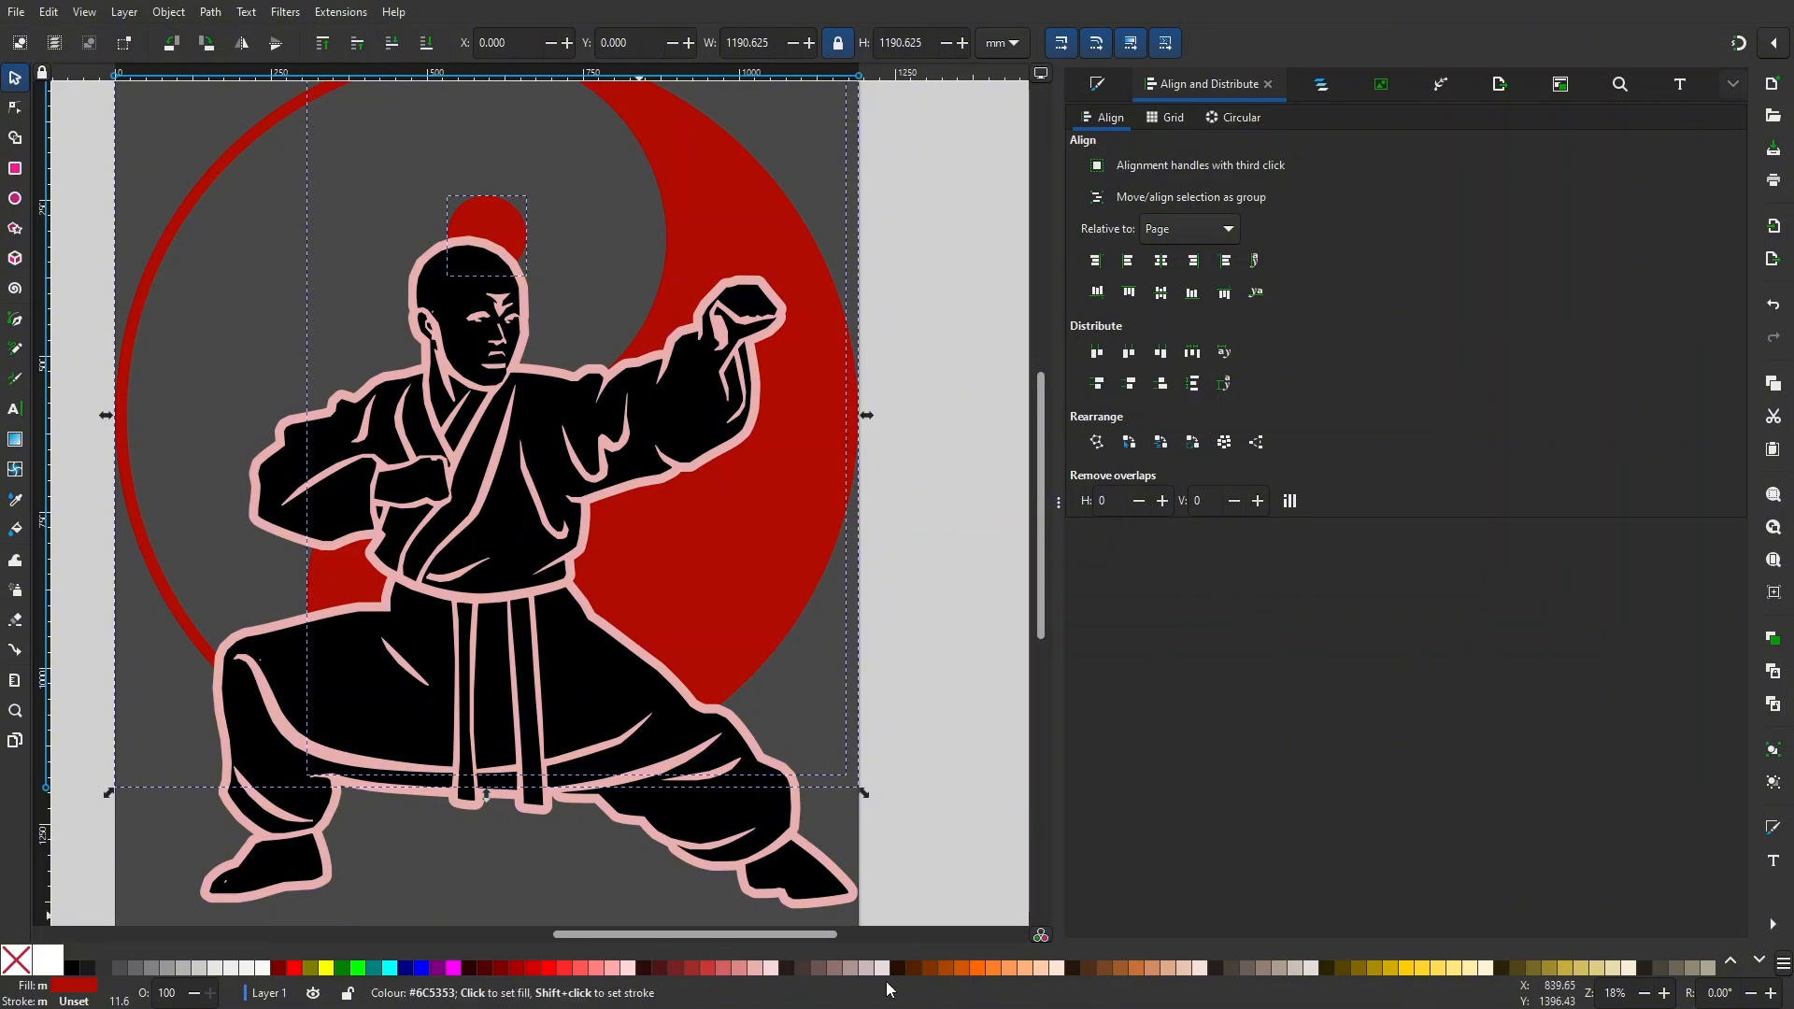
key("ctrl+plus")
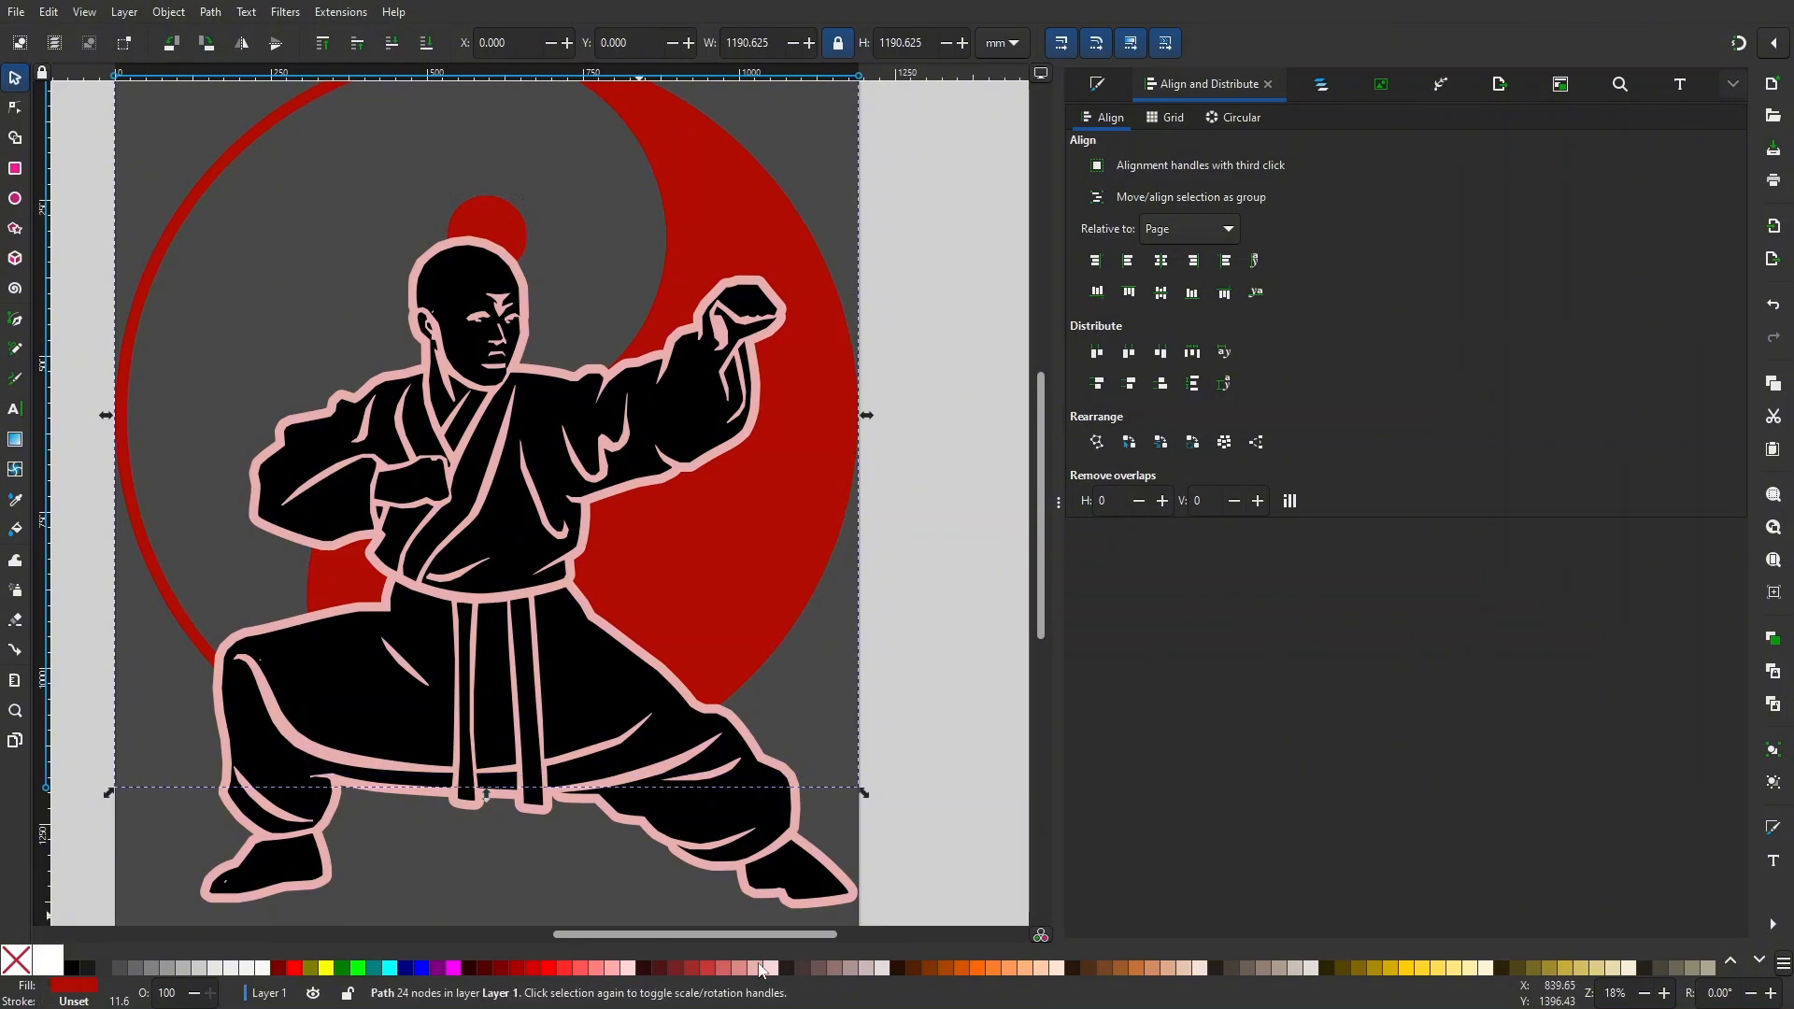
scroll(561, 744, "up", 3)
scroll(518, 691, "up", 1)
scroll(523, 657, "down", 3)
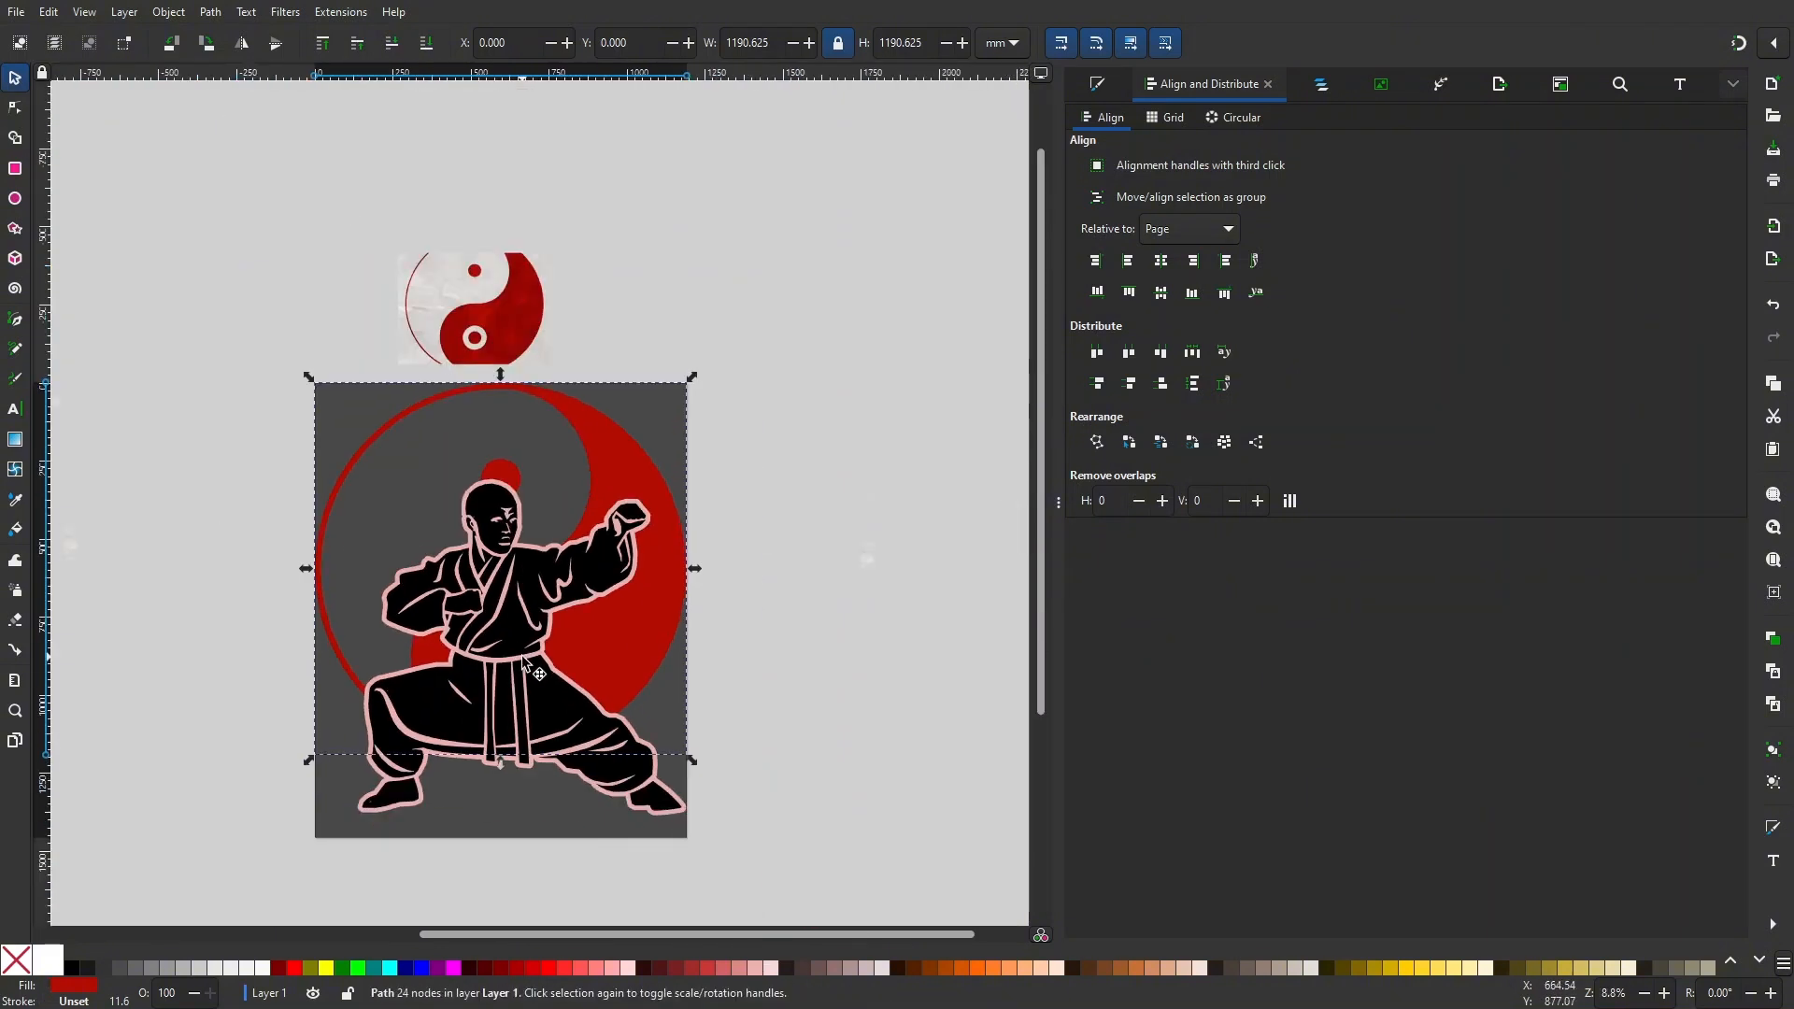
scroll(579, 665, "up", 2)
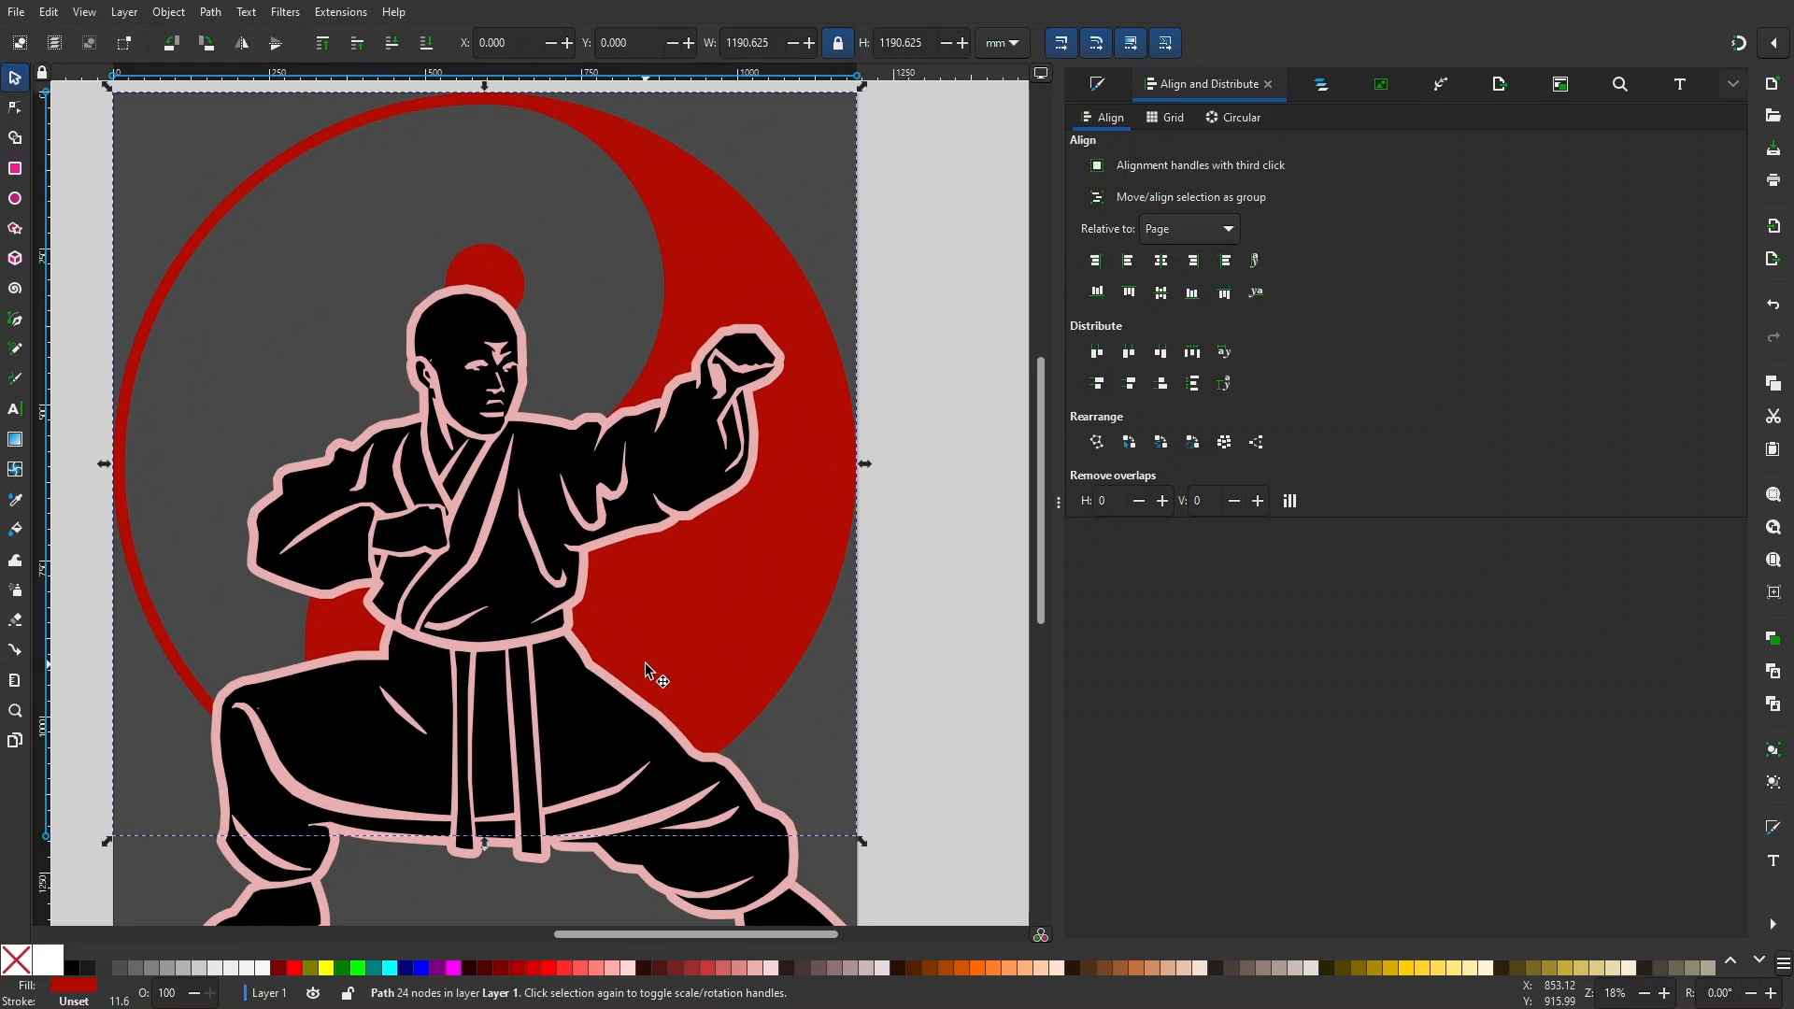
left_click_drag(544, 630, 513, 641)
left_click(880, 610)
scroll(549, 396, "up", 2)
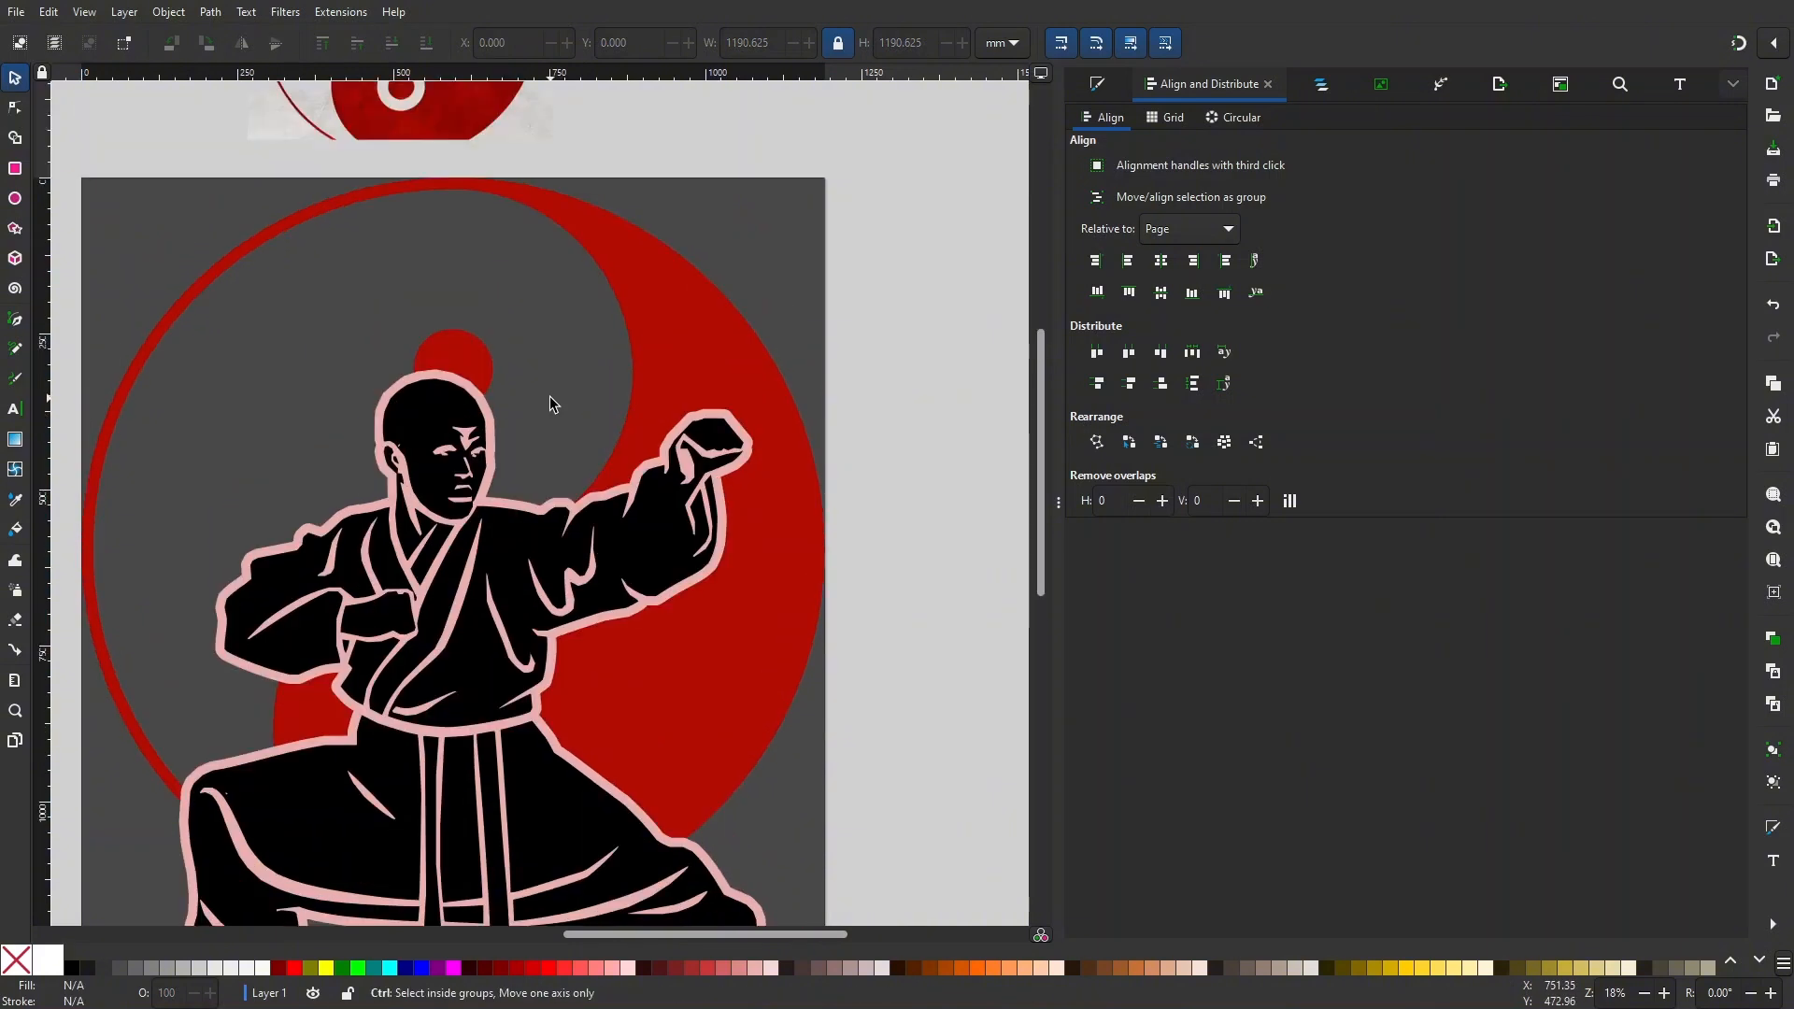
- Duplicate the pink silhouette and raise the copy to the top of the stacking order, above the fighter
scroll(550, 396, "up", 2)
scroll(559, 395, "down", 1)
key("n")
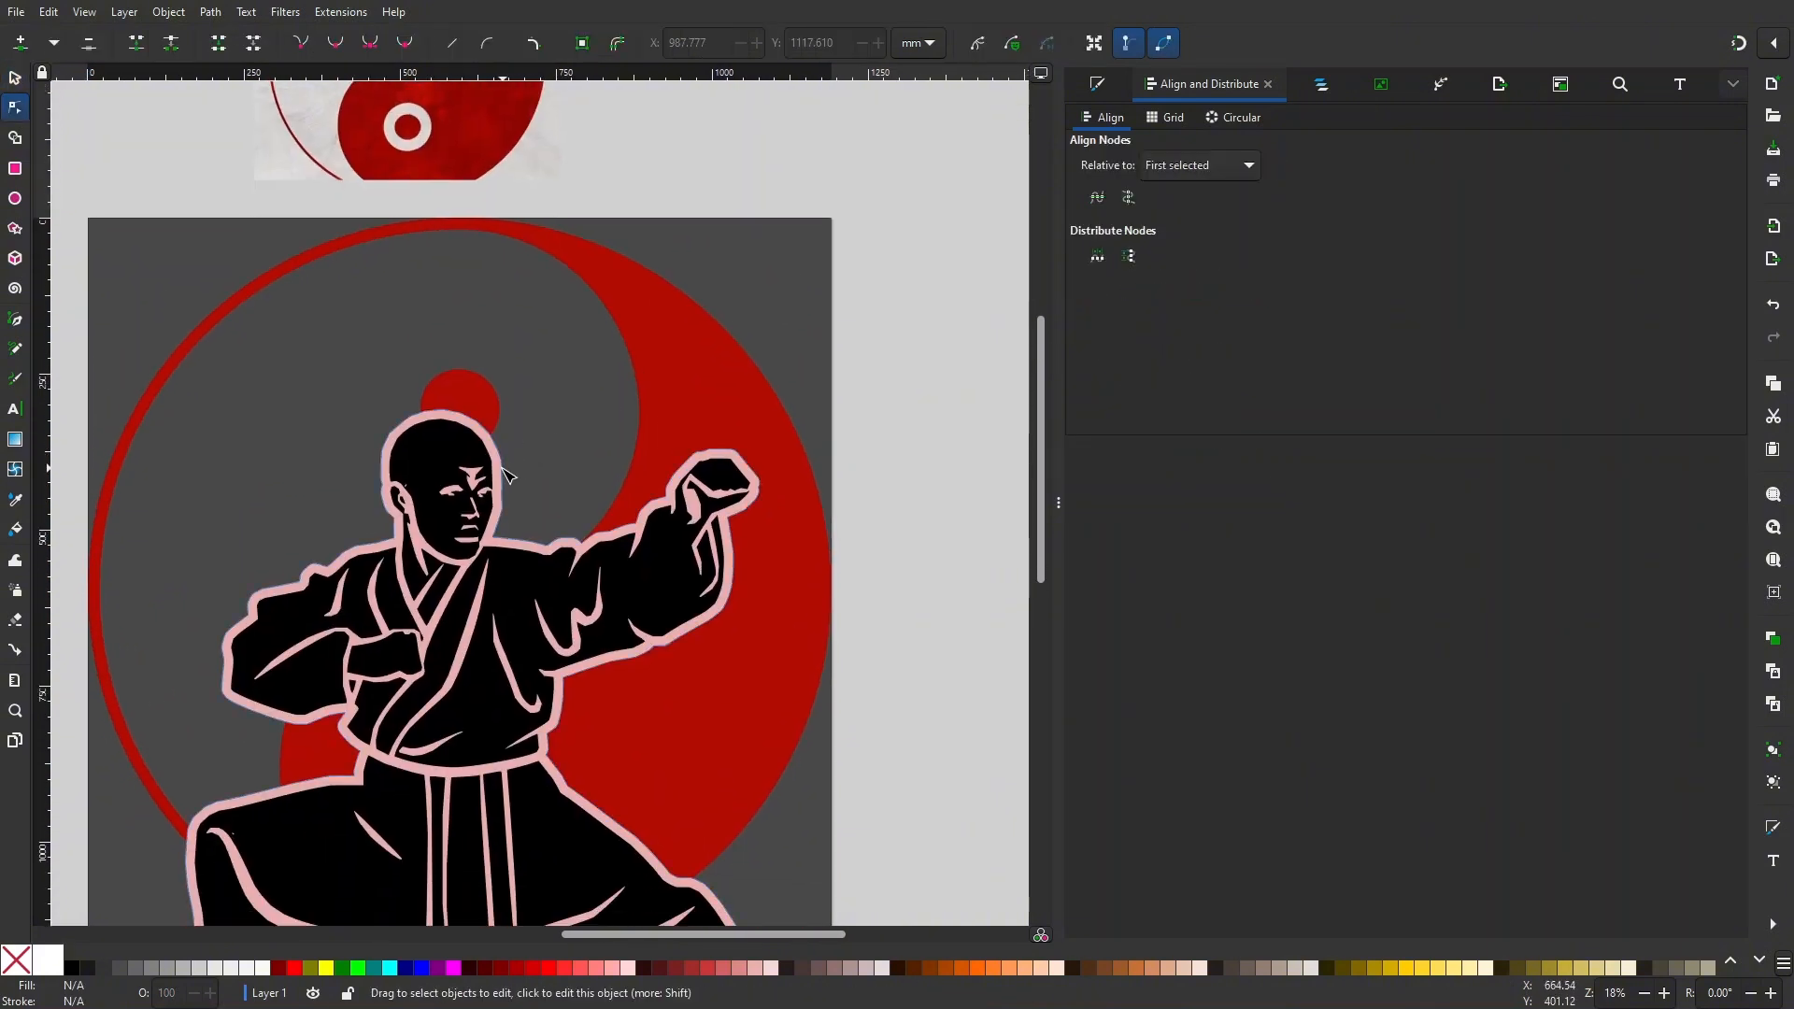
left_click(503, 469)
left_click_drag(540, 496, 554, 449)
key("Home")
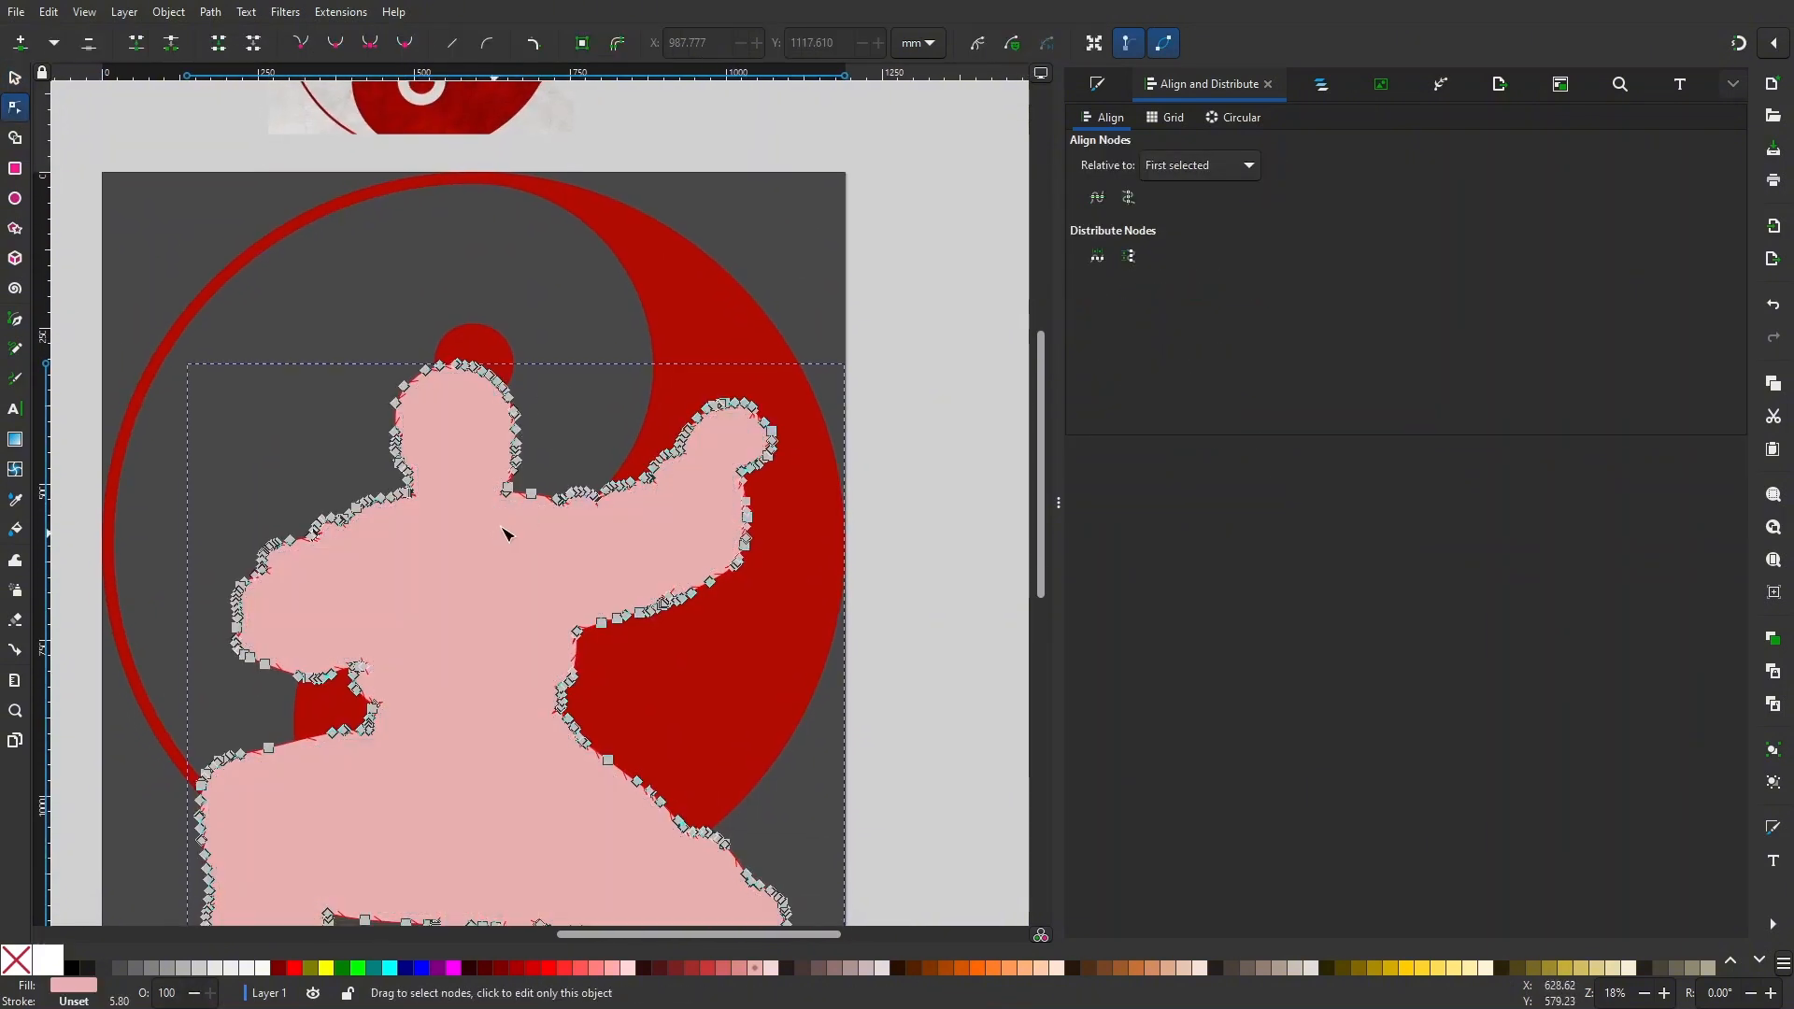
scroll(453, 452, "down", 2)
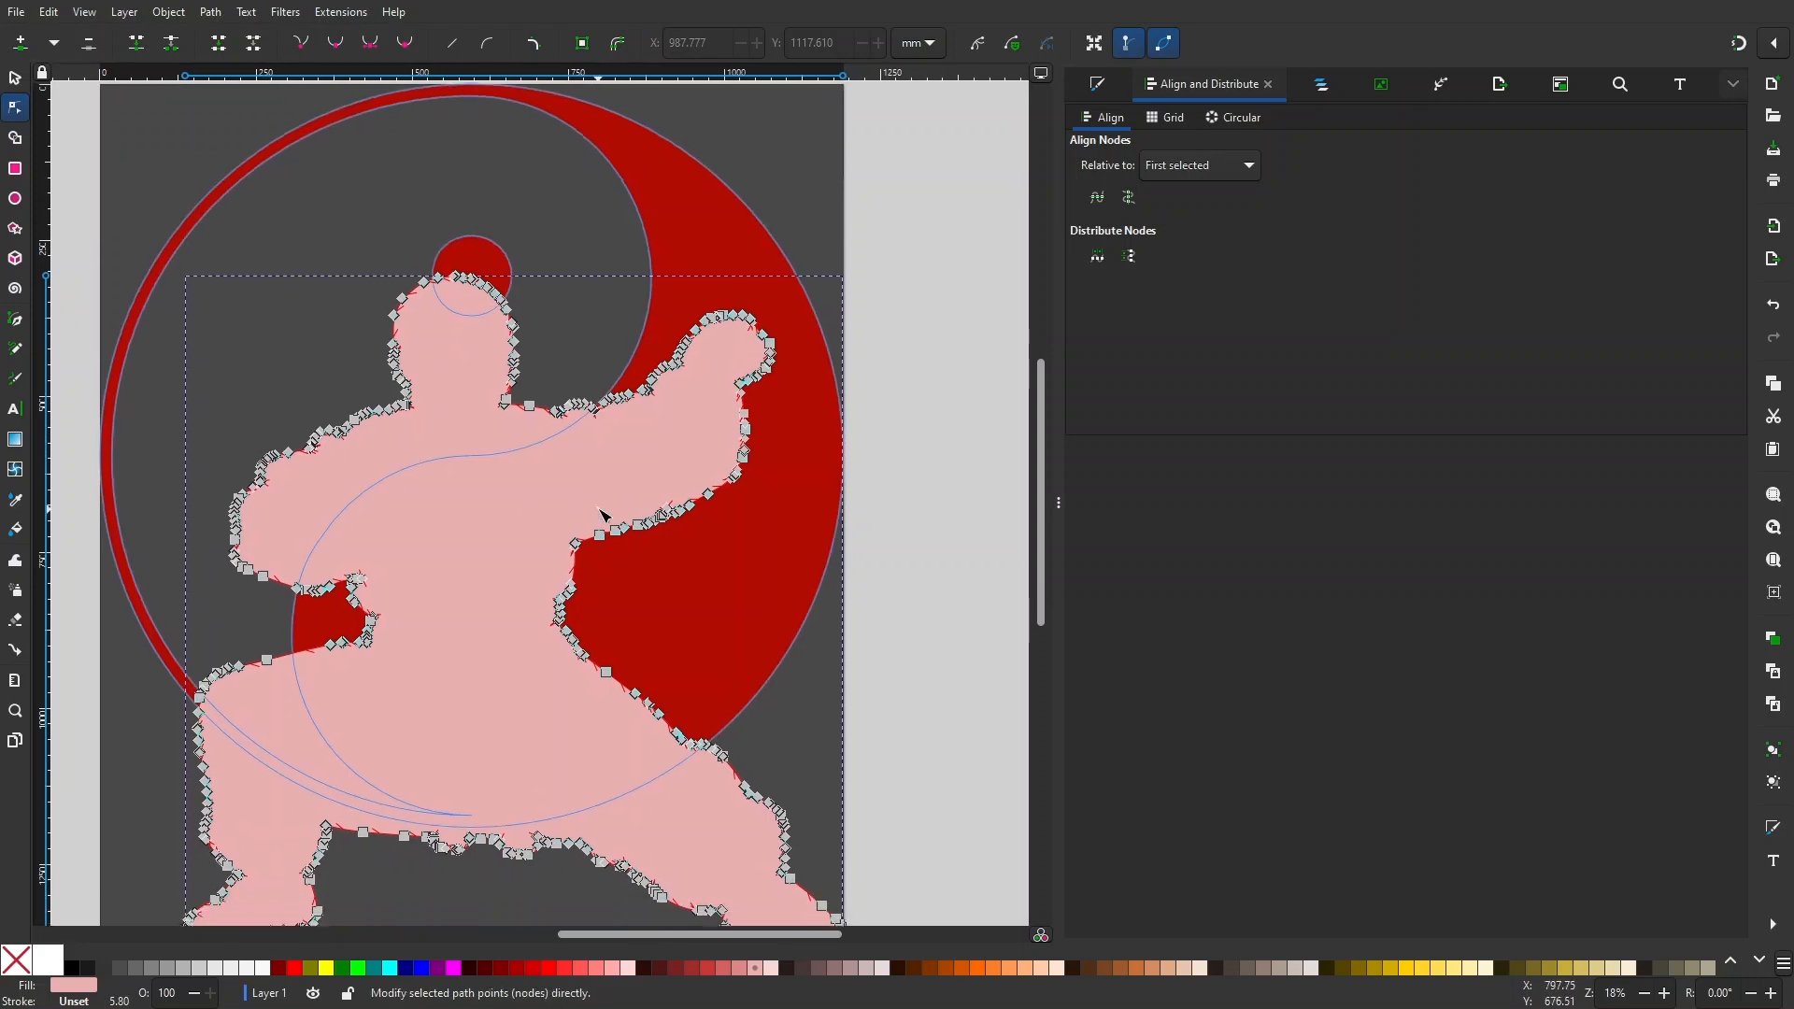
- Subtract the topmost pink silhouette copy from the red yin-yang with Difference
key("s")
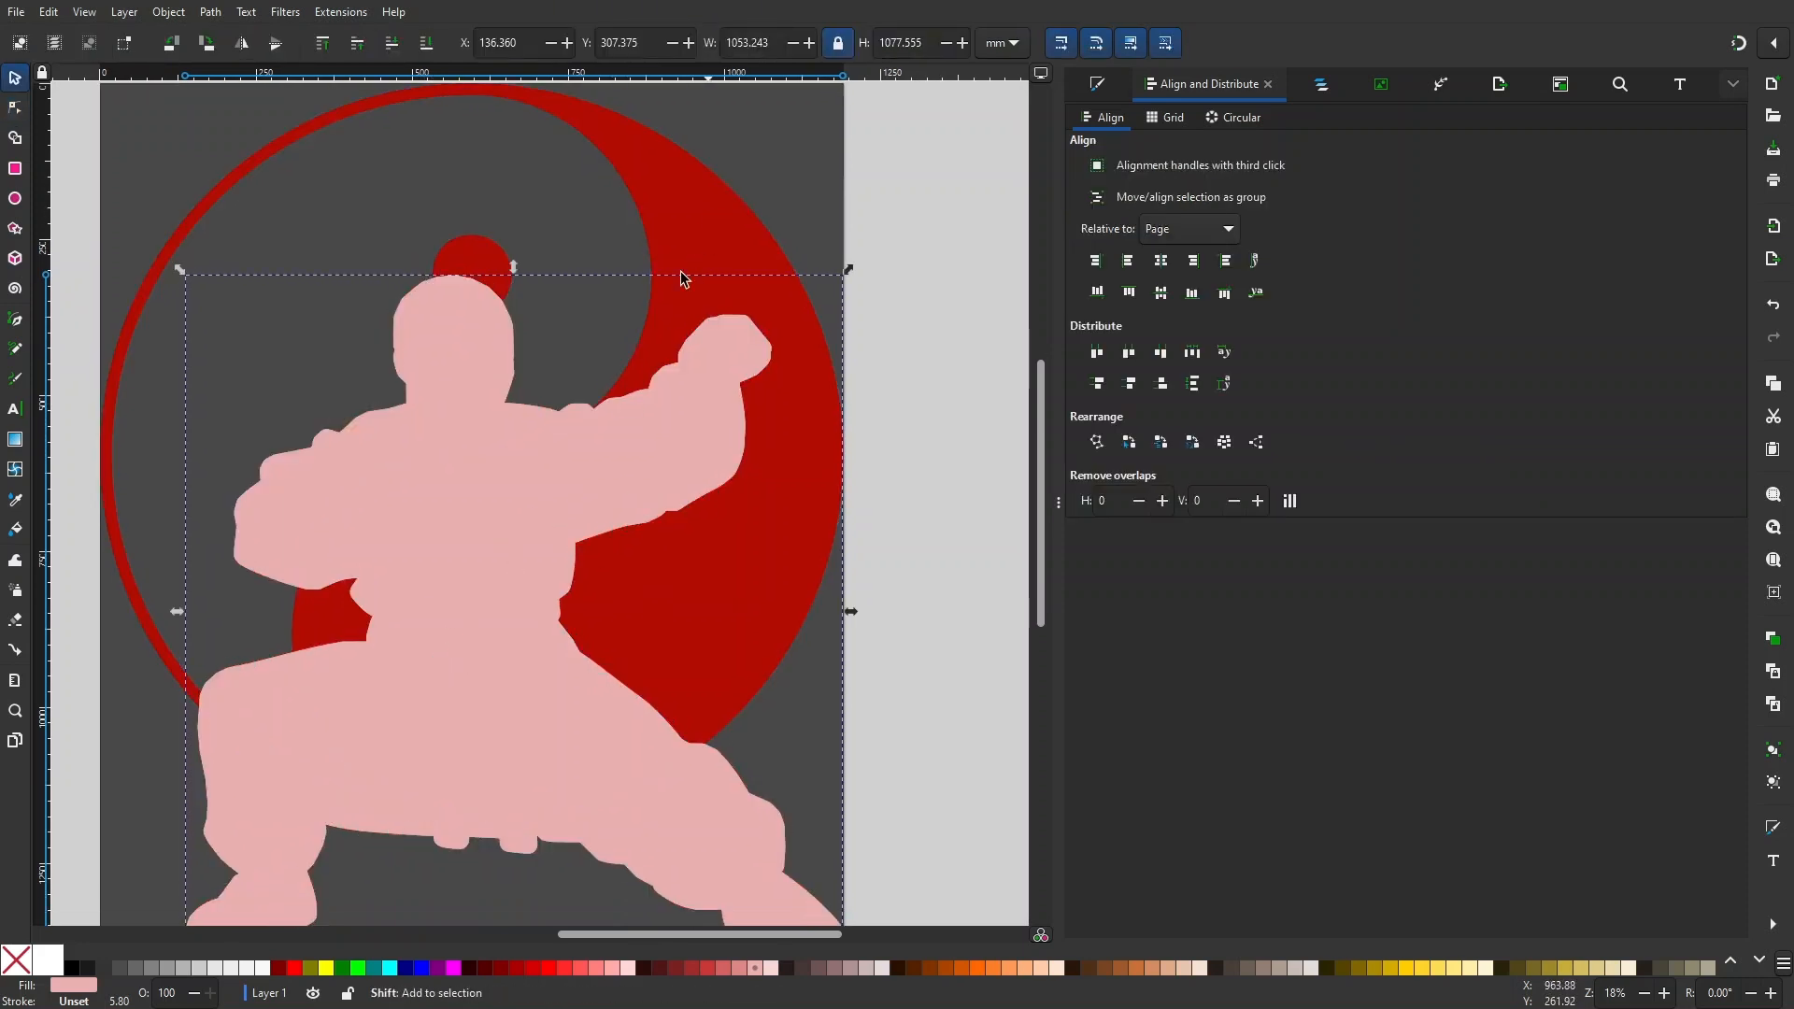
left_click(714, 248, "shift")
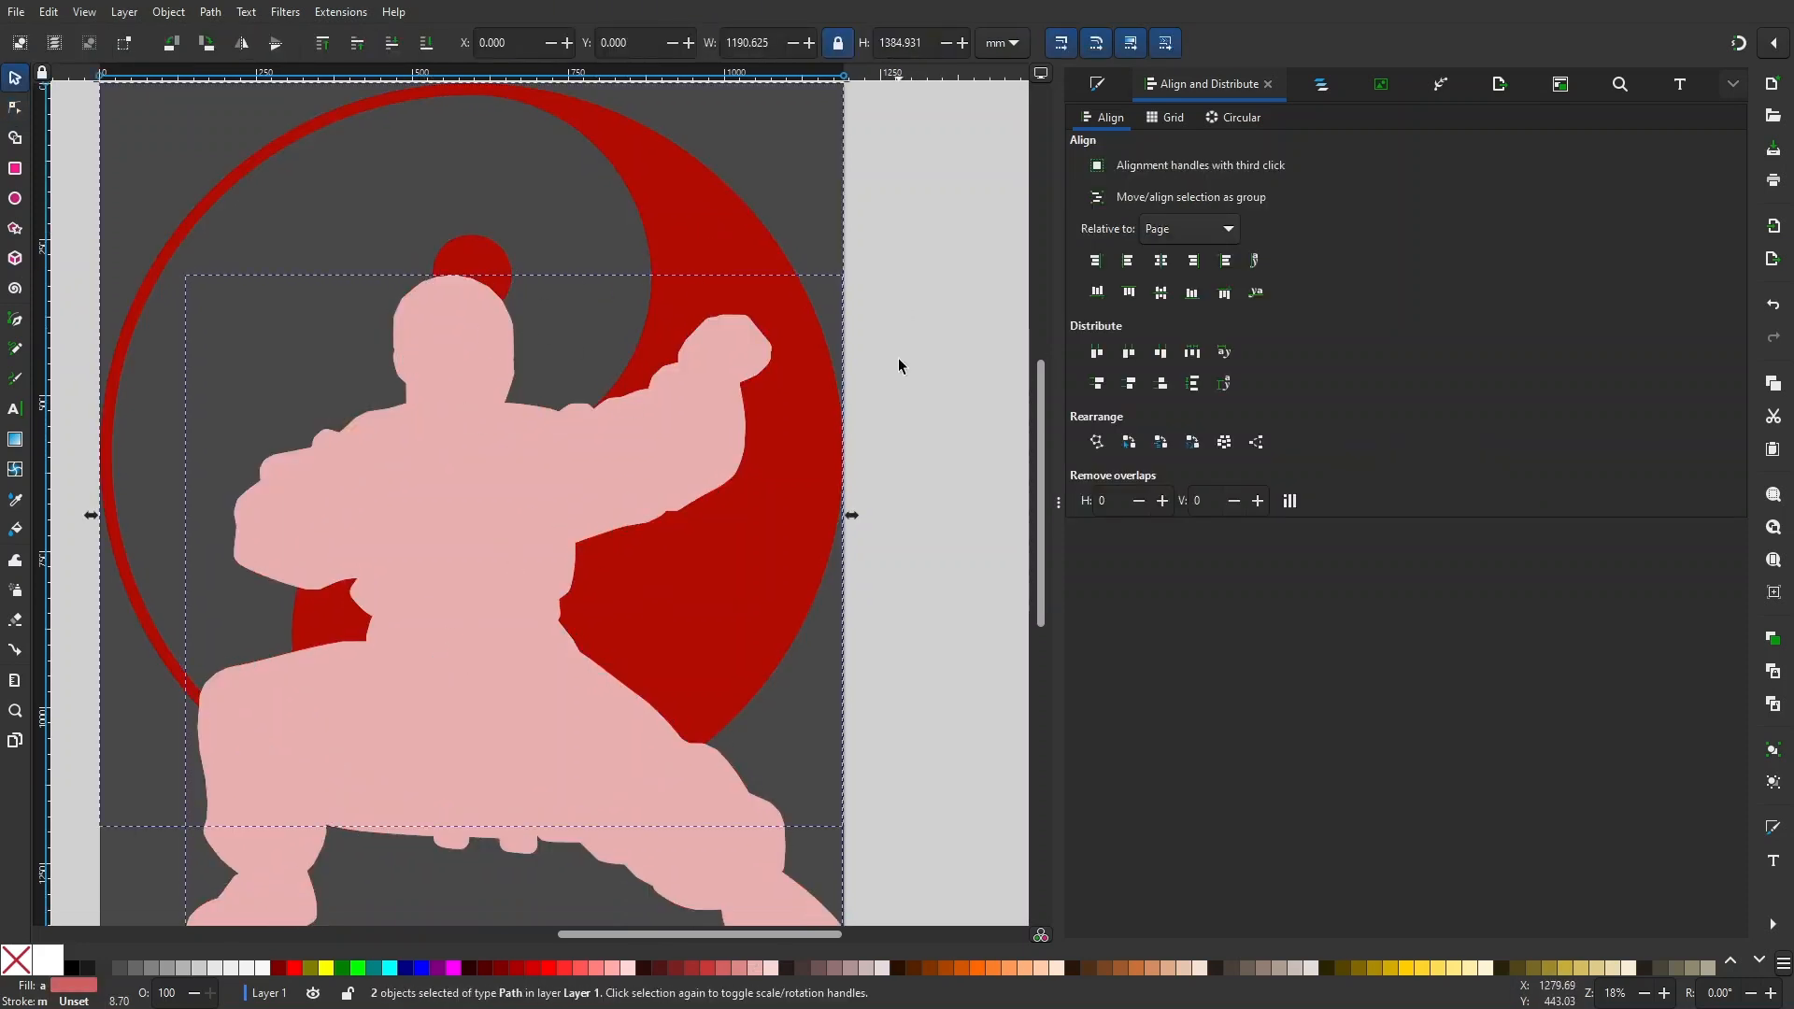
key("ctrl+minus")
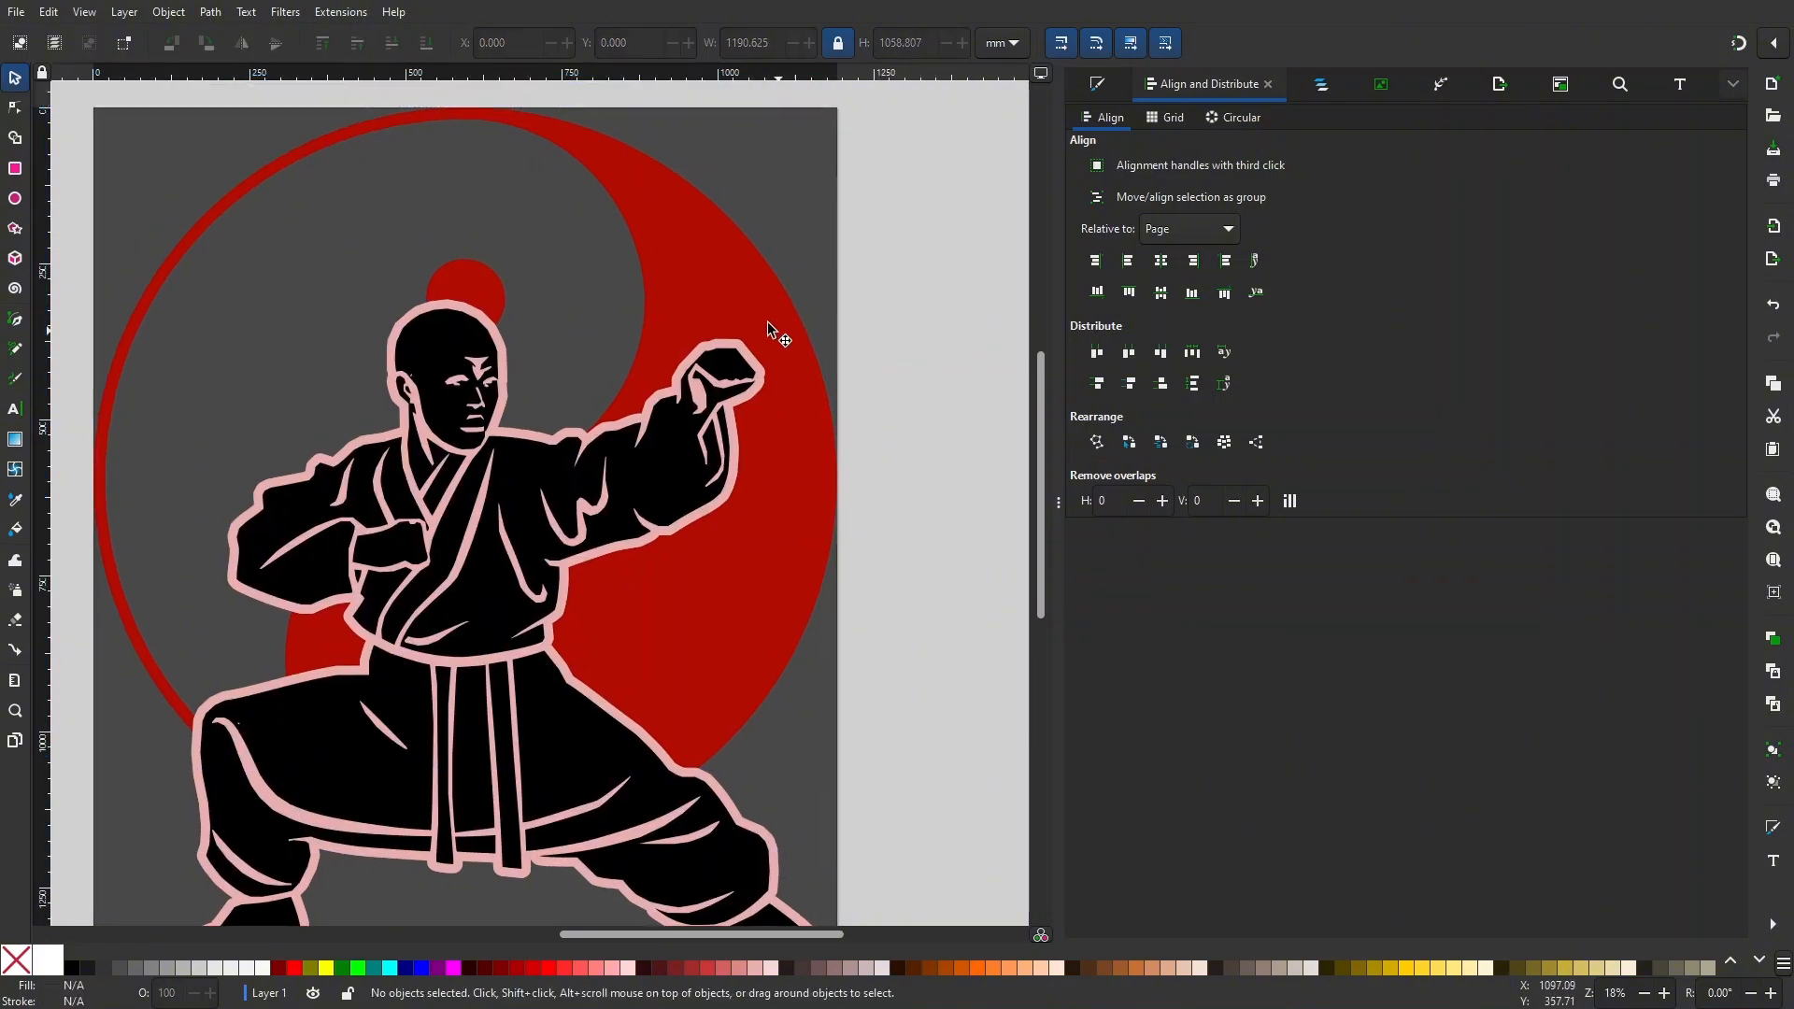
- Move the trimmed yin-yang off the fighter to inspect the cut-out, undo the move and deselect
left_click_drag(725, 301, 735, 179)
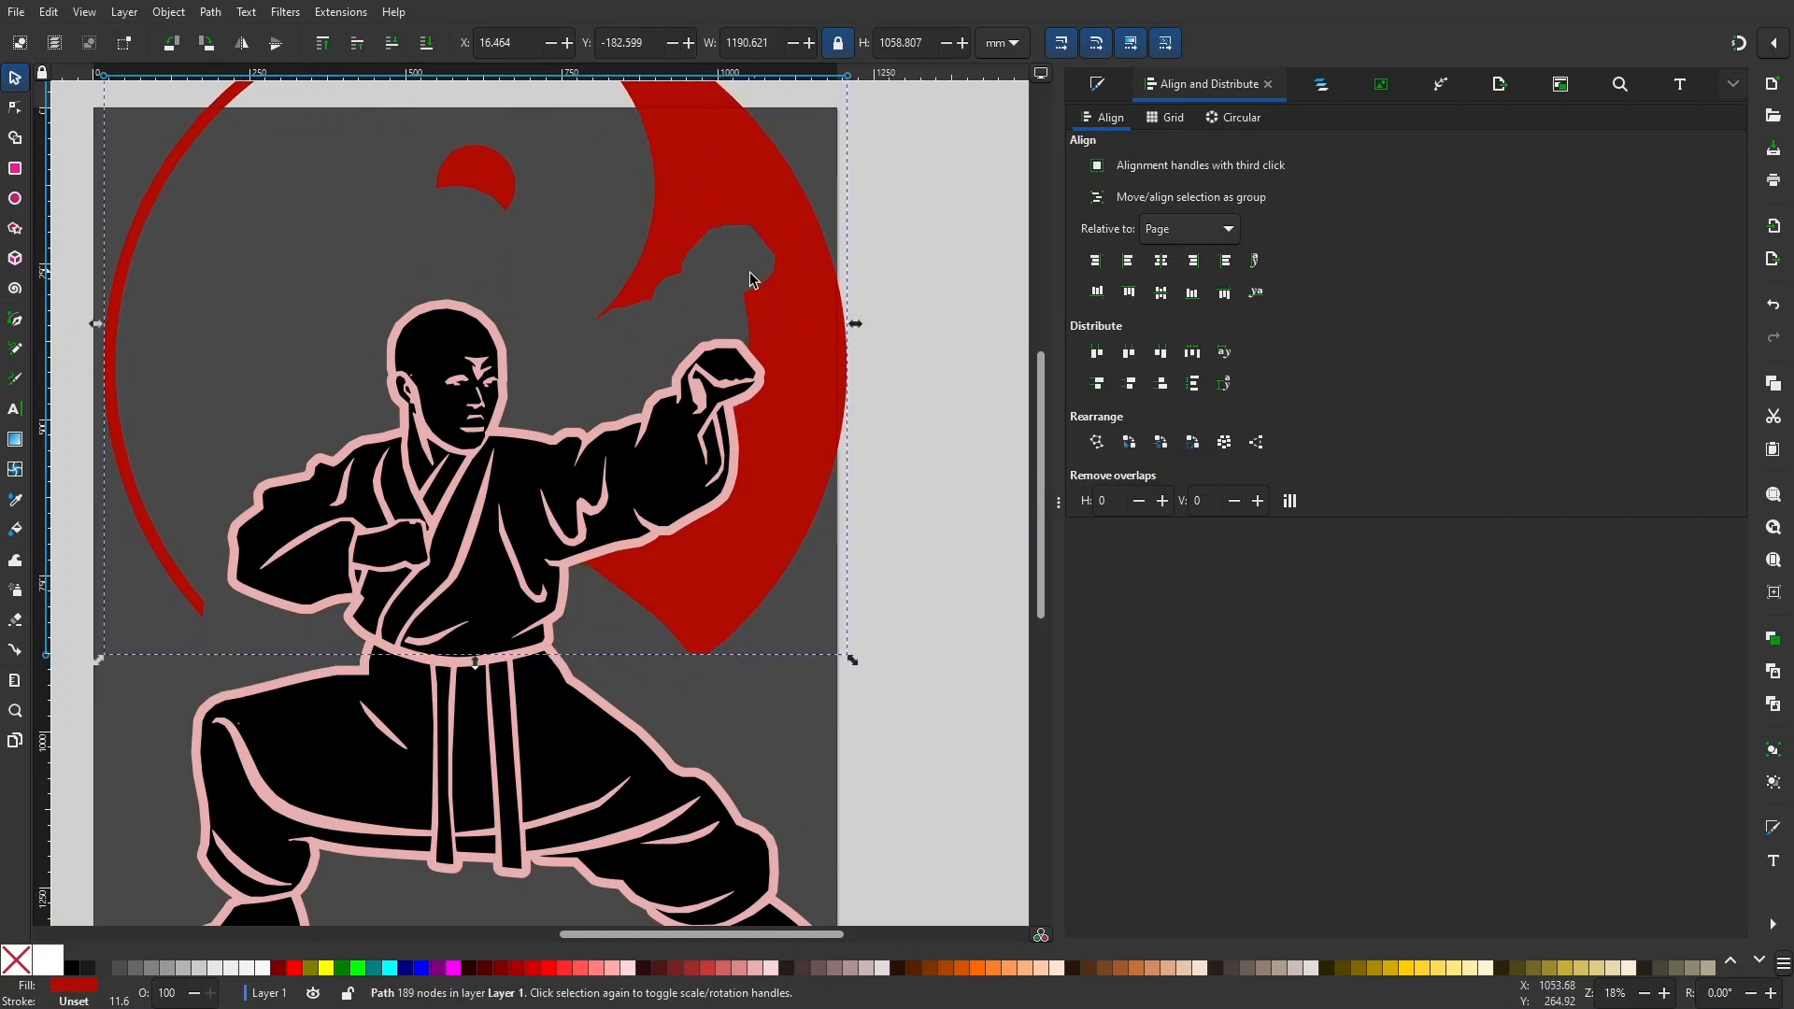
key("ctrl+z")
key("ctrl+z")
left_click_drag(838, 663, 829, 544)
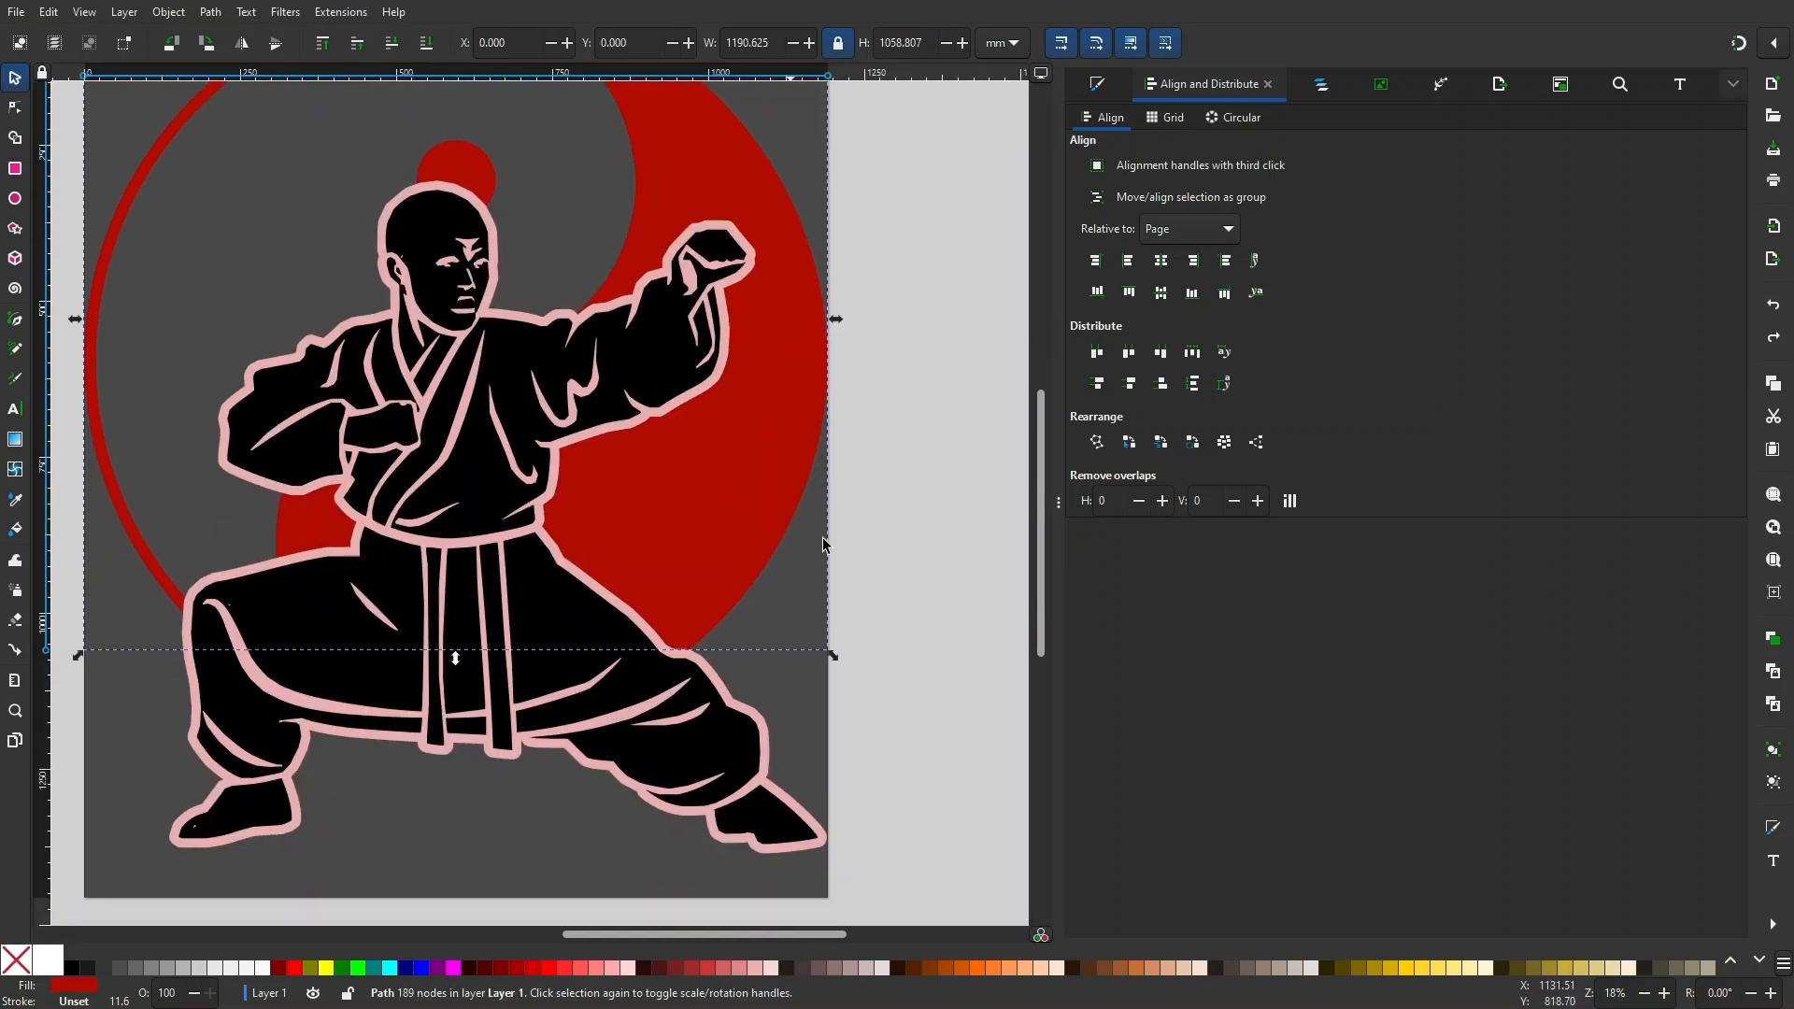
left_click(861, 604)
- Subtract the black fighter artwork from the pink silhouette with Difference, leaving only the pink line art
left_click_drag(918, 635, 949, 669)
key("n")
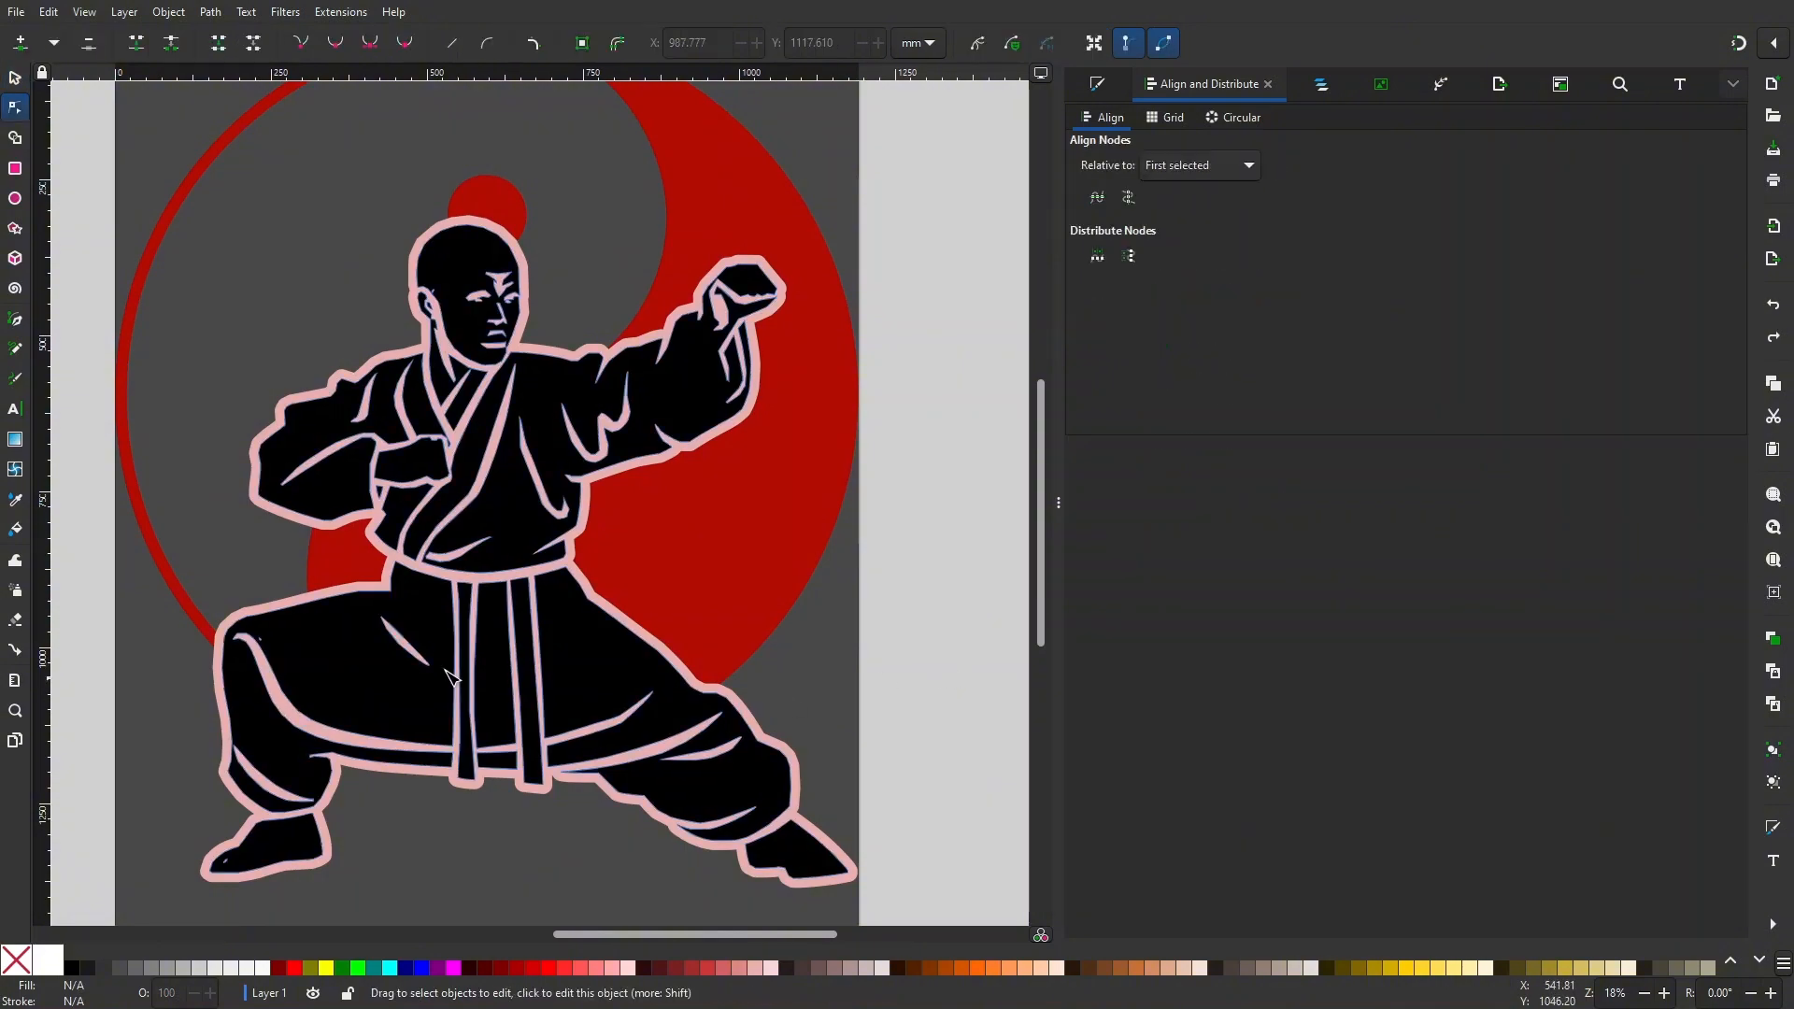
left_click(371, 659)
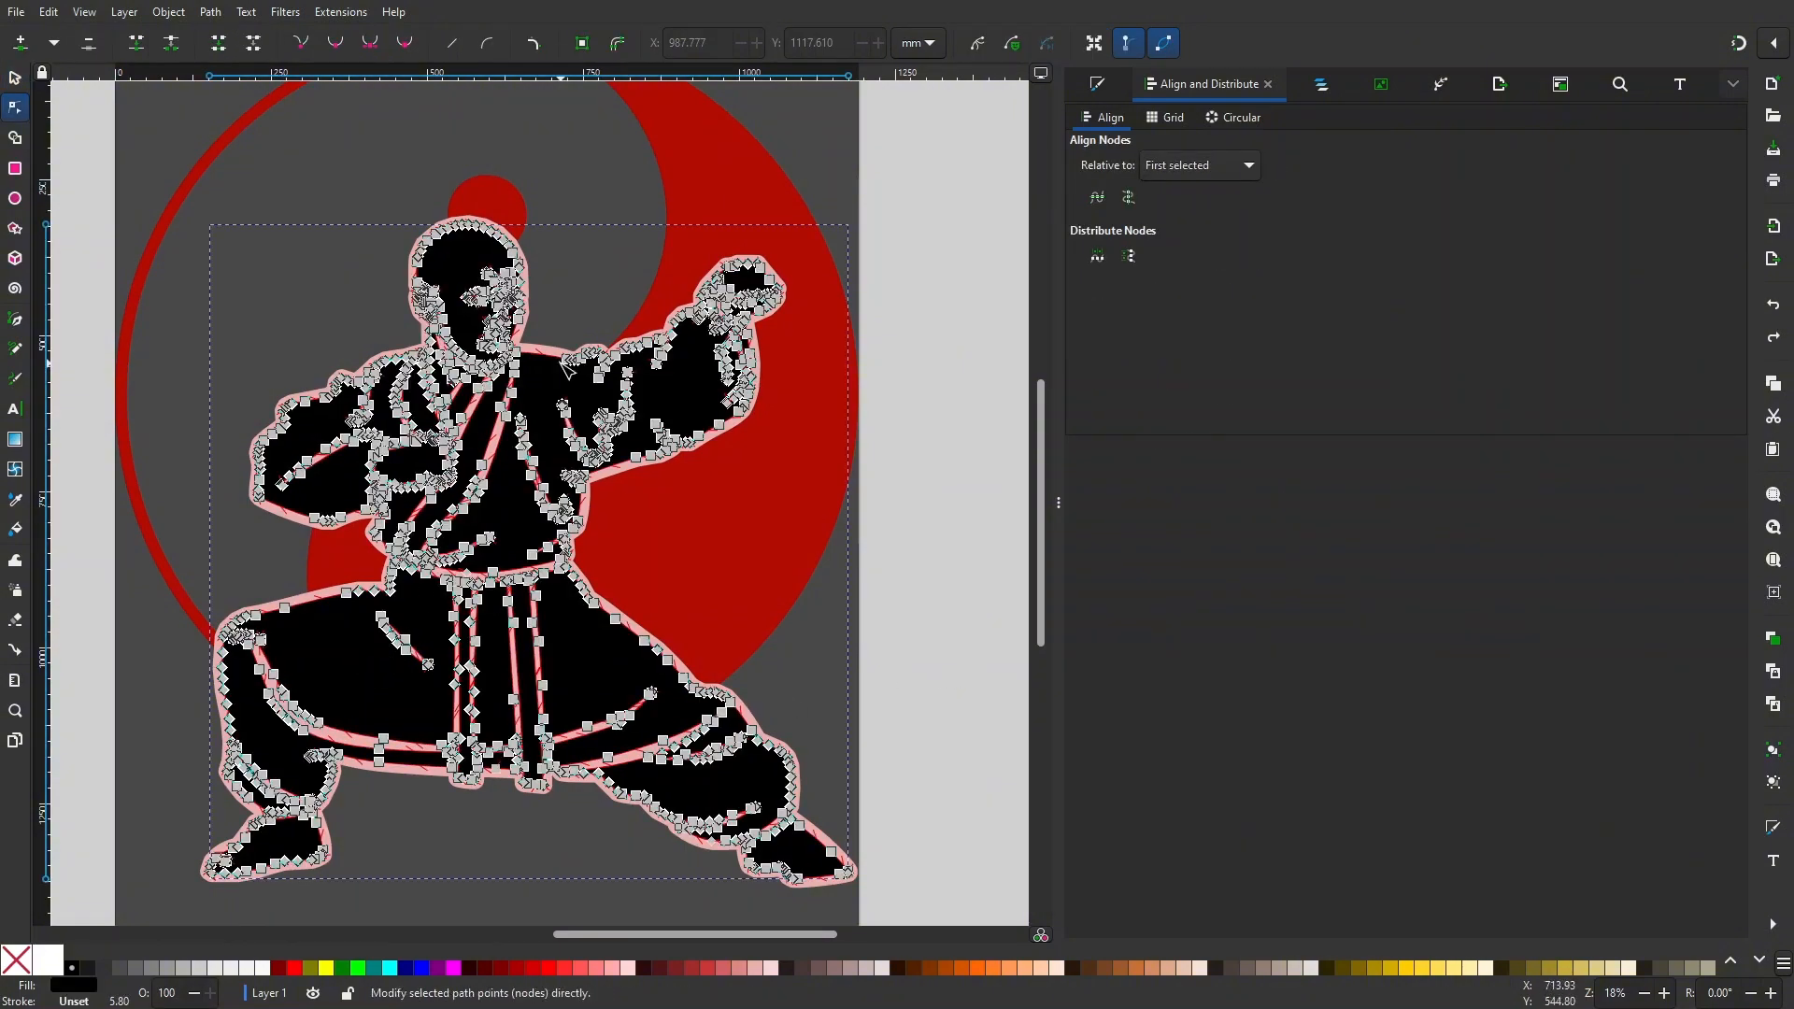
scroll(507, 260, "up", 2)
scroll(430, 176, "down", 3)
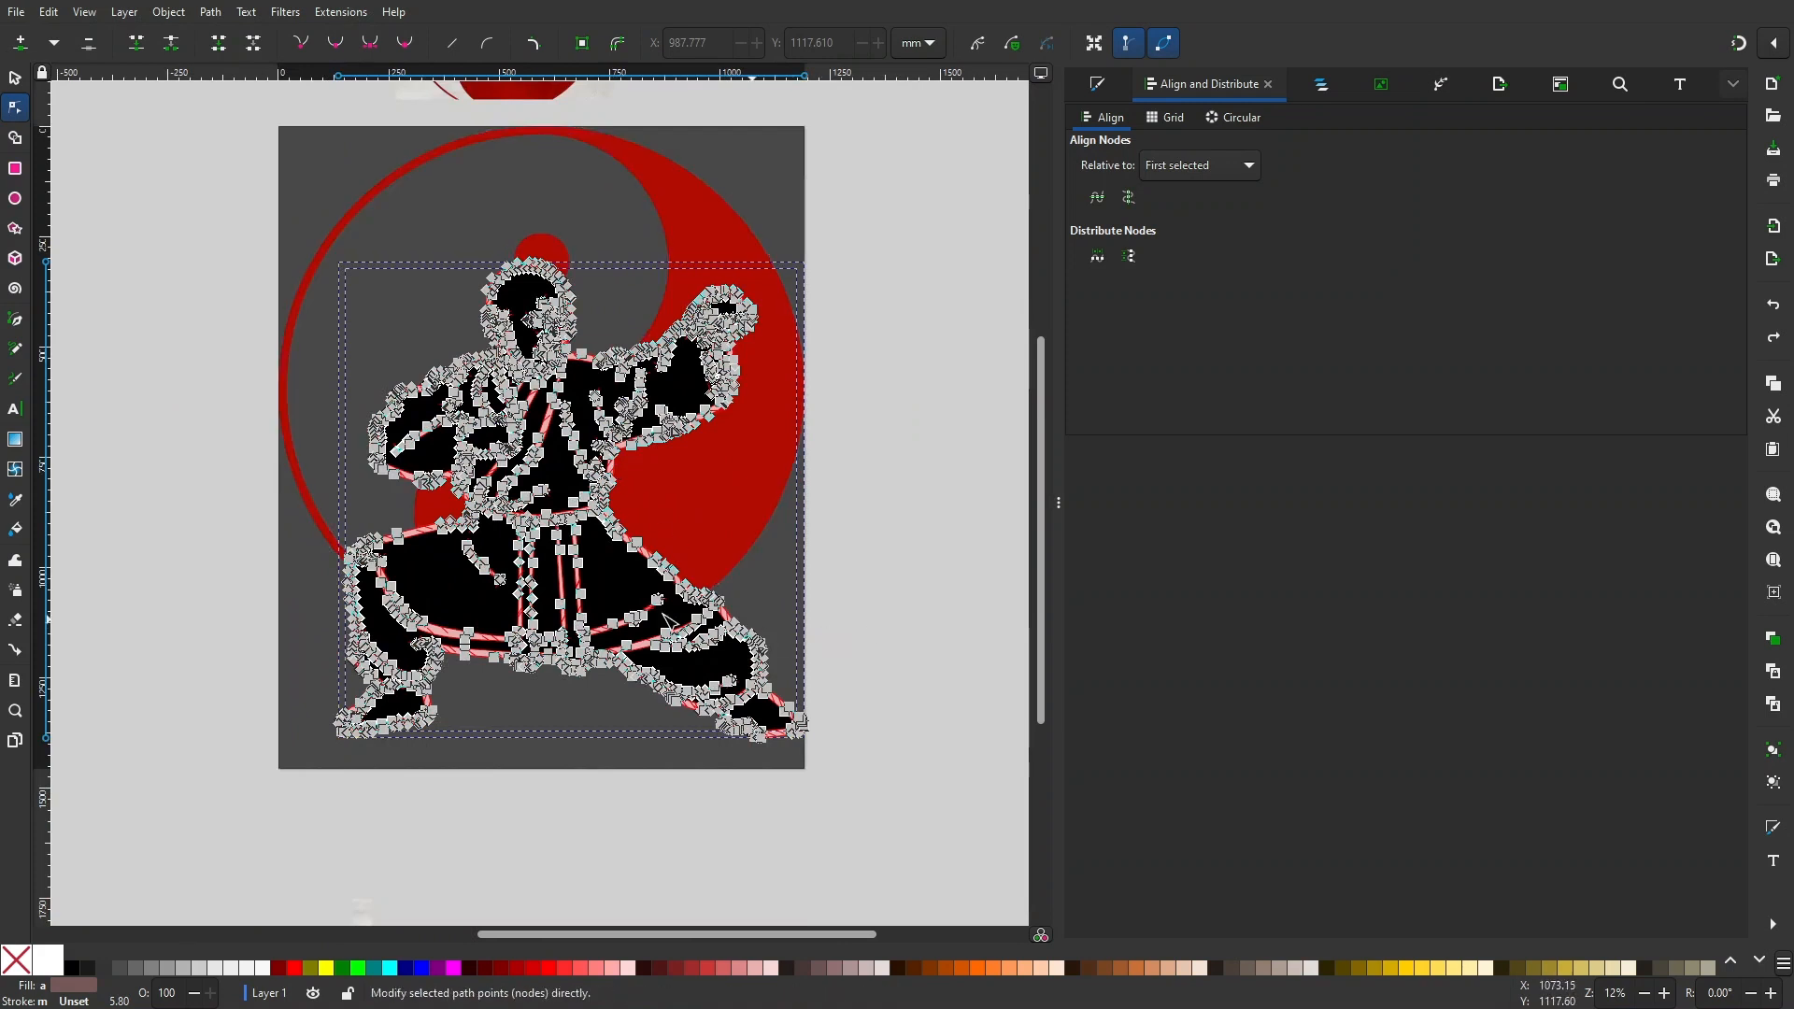
key("s")
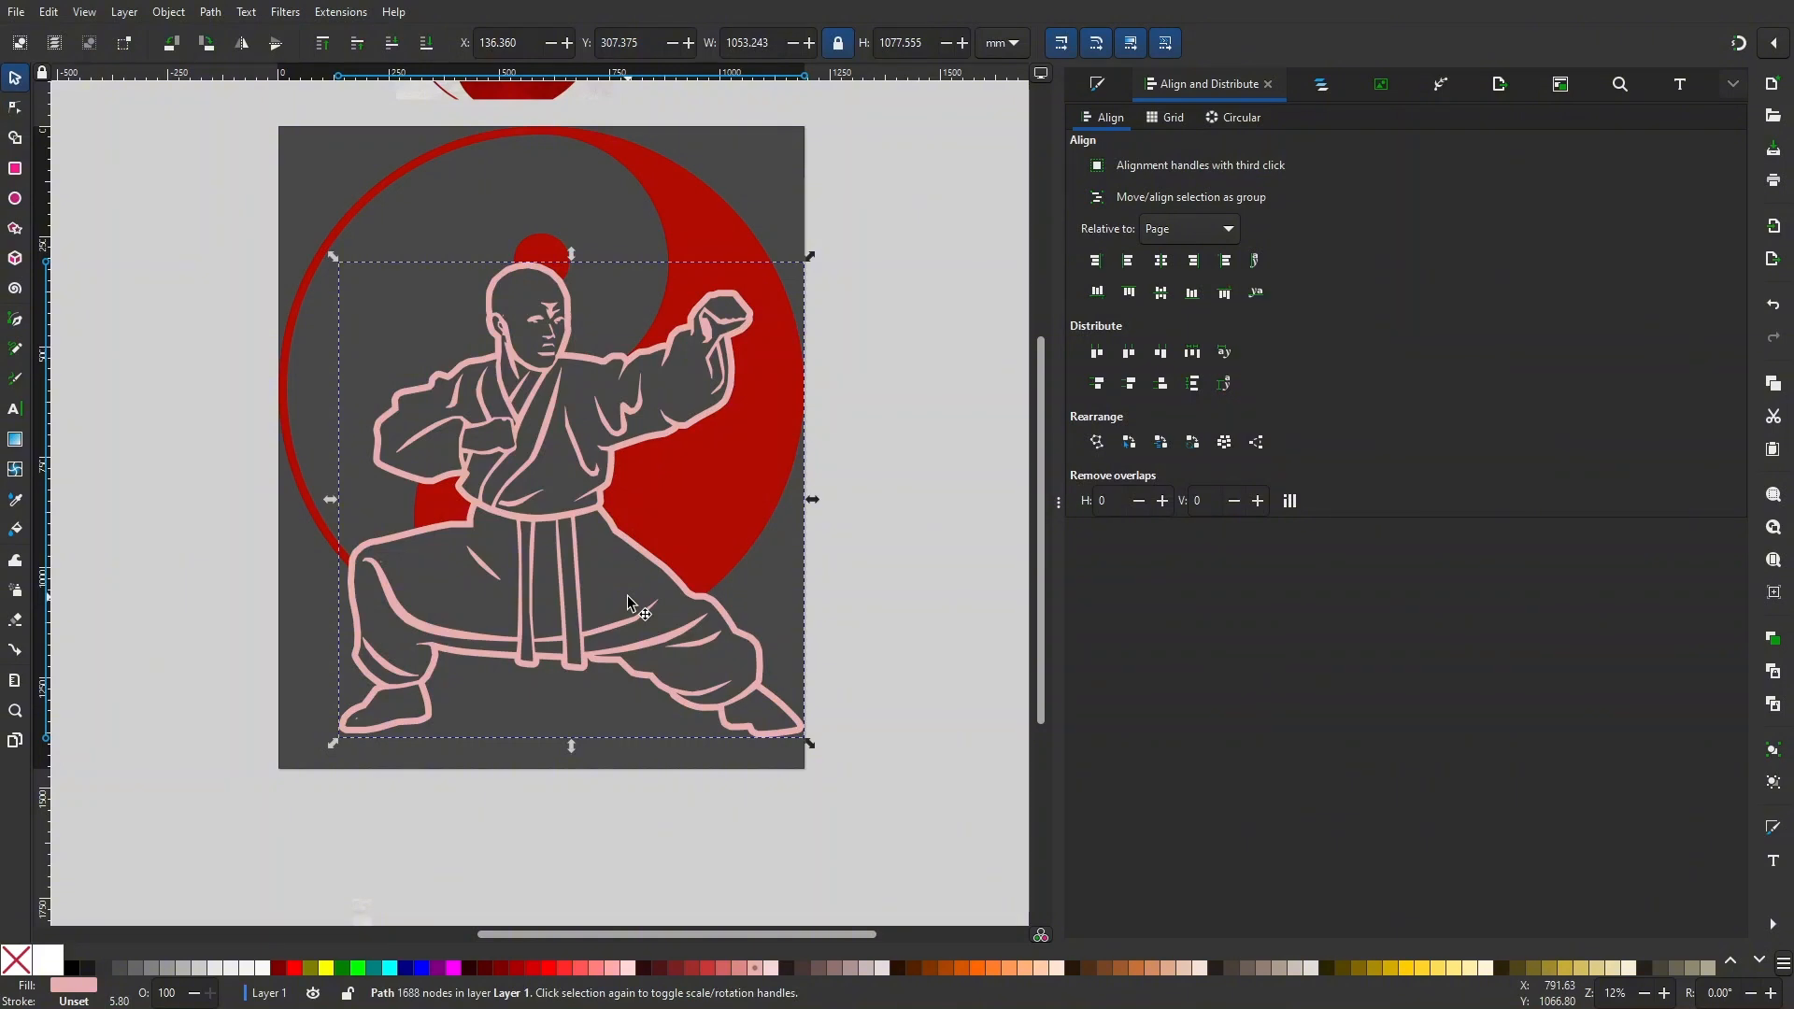
scroll(607, 602, "up", 1)
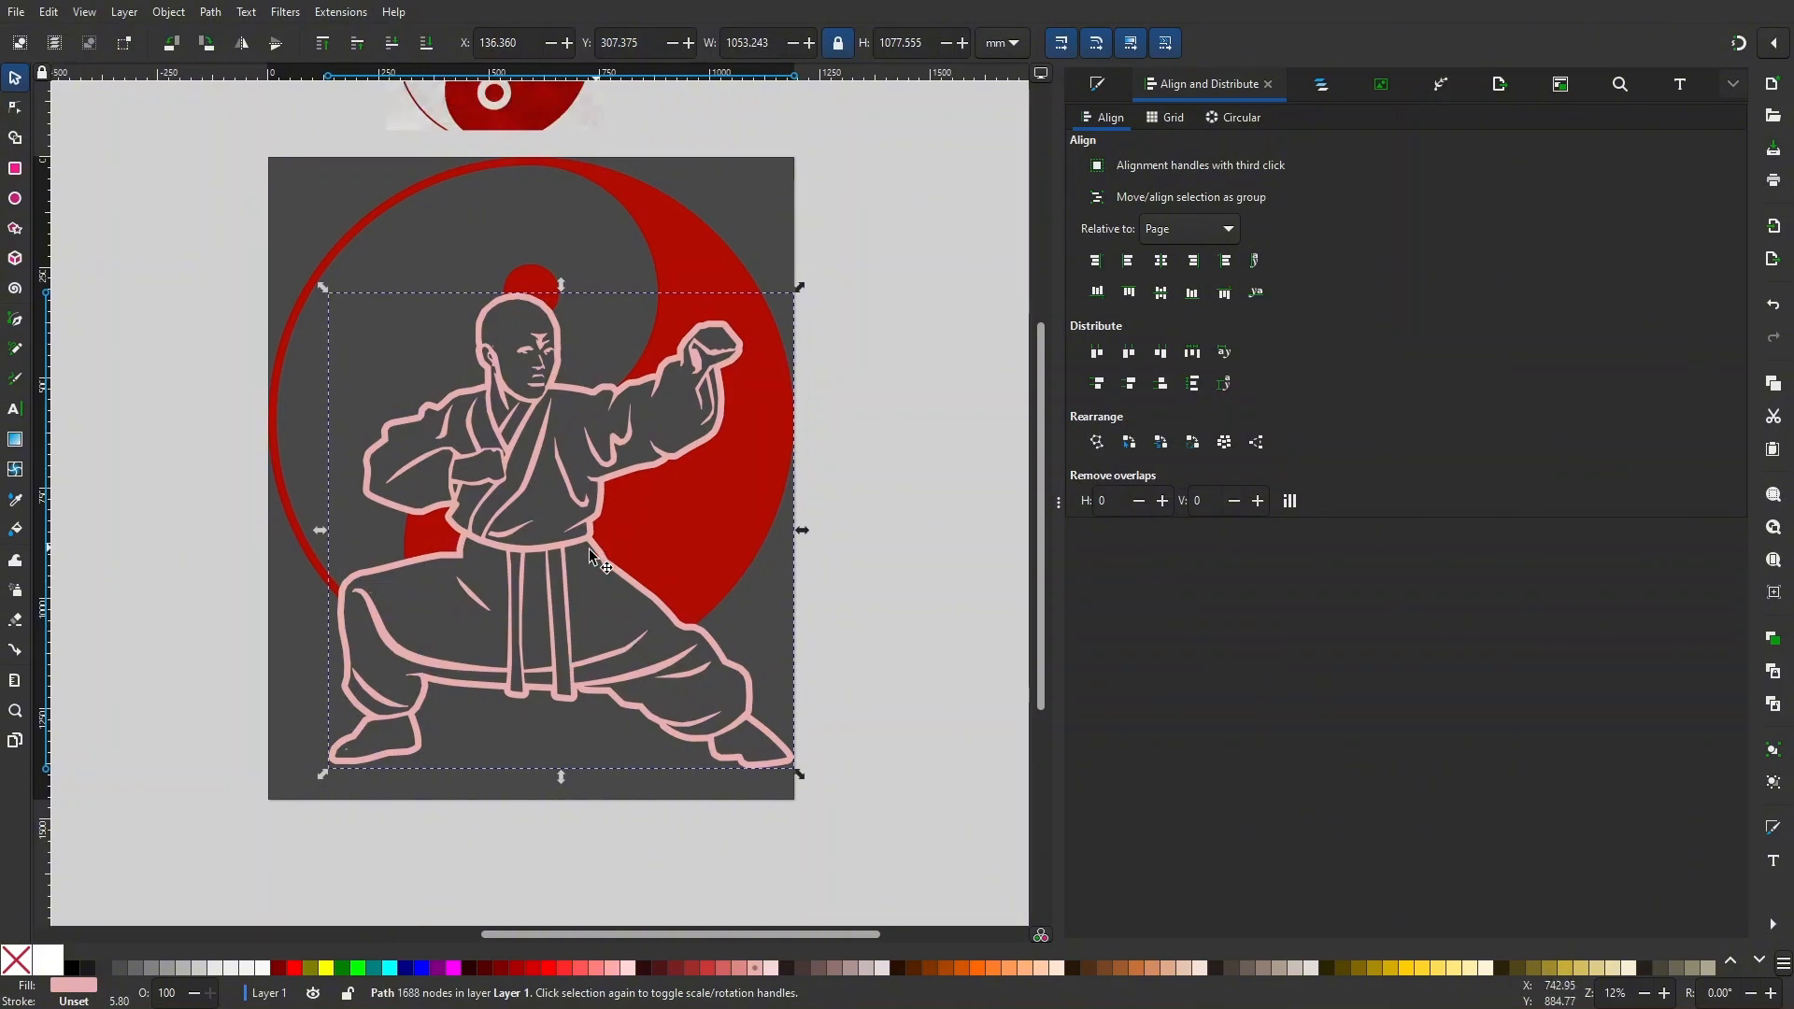
scroll(585, 565, "up", 1)
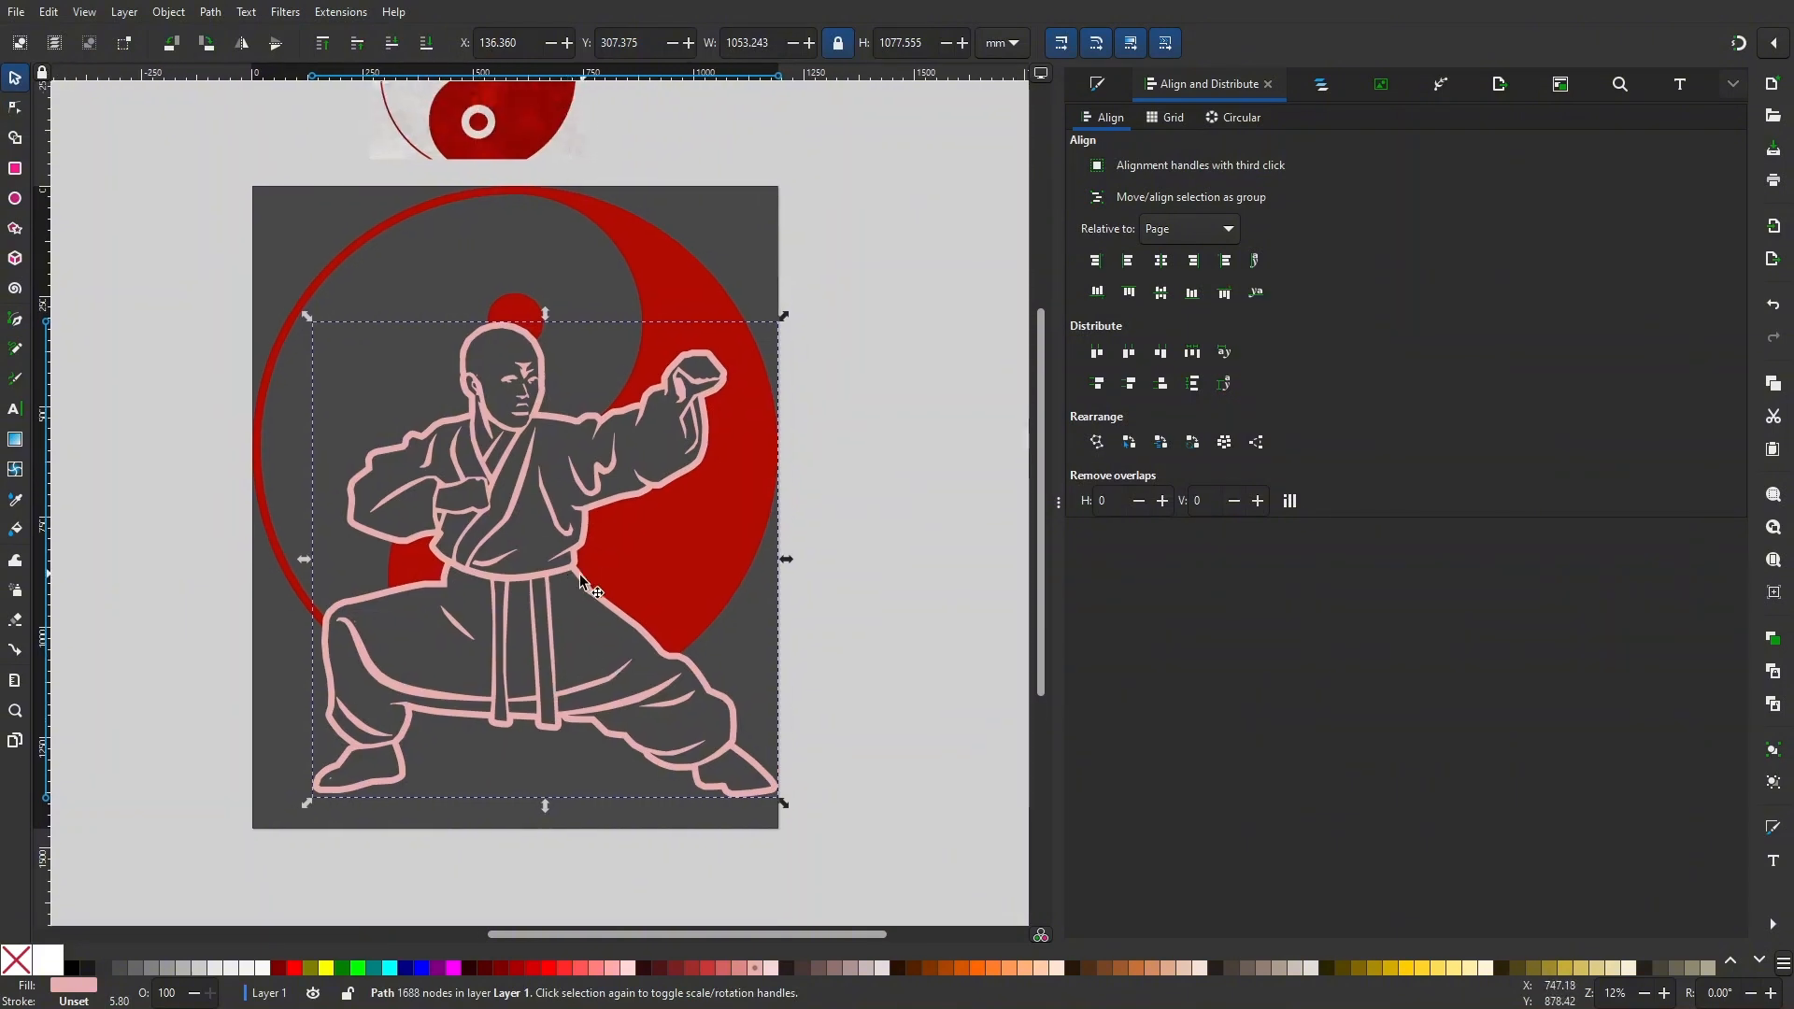
- Examine the pink line art against the red yin-yang, including the extended foot at the page edge
left_click(7, 9)
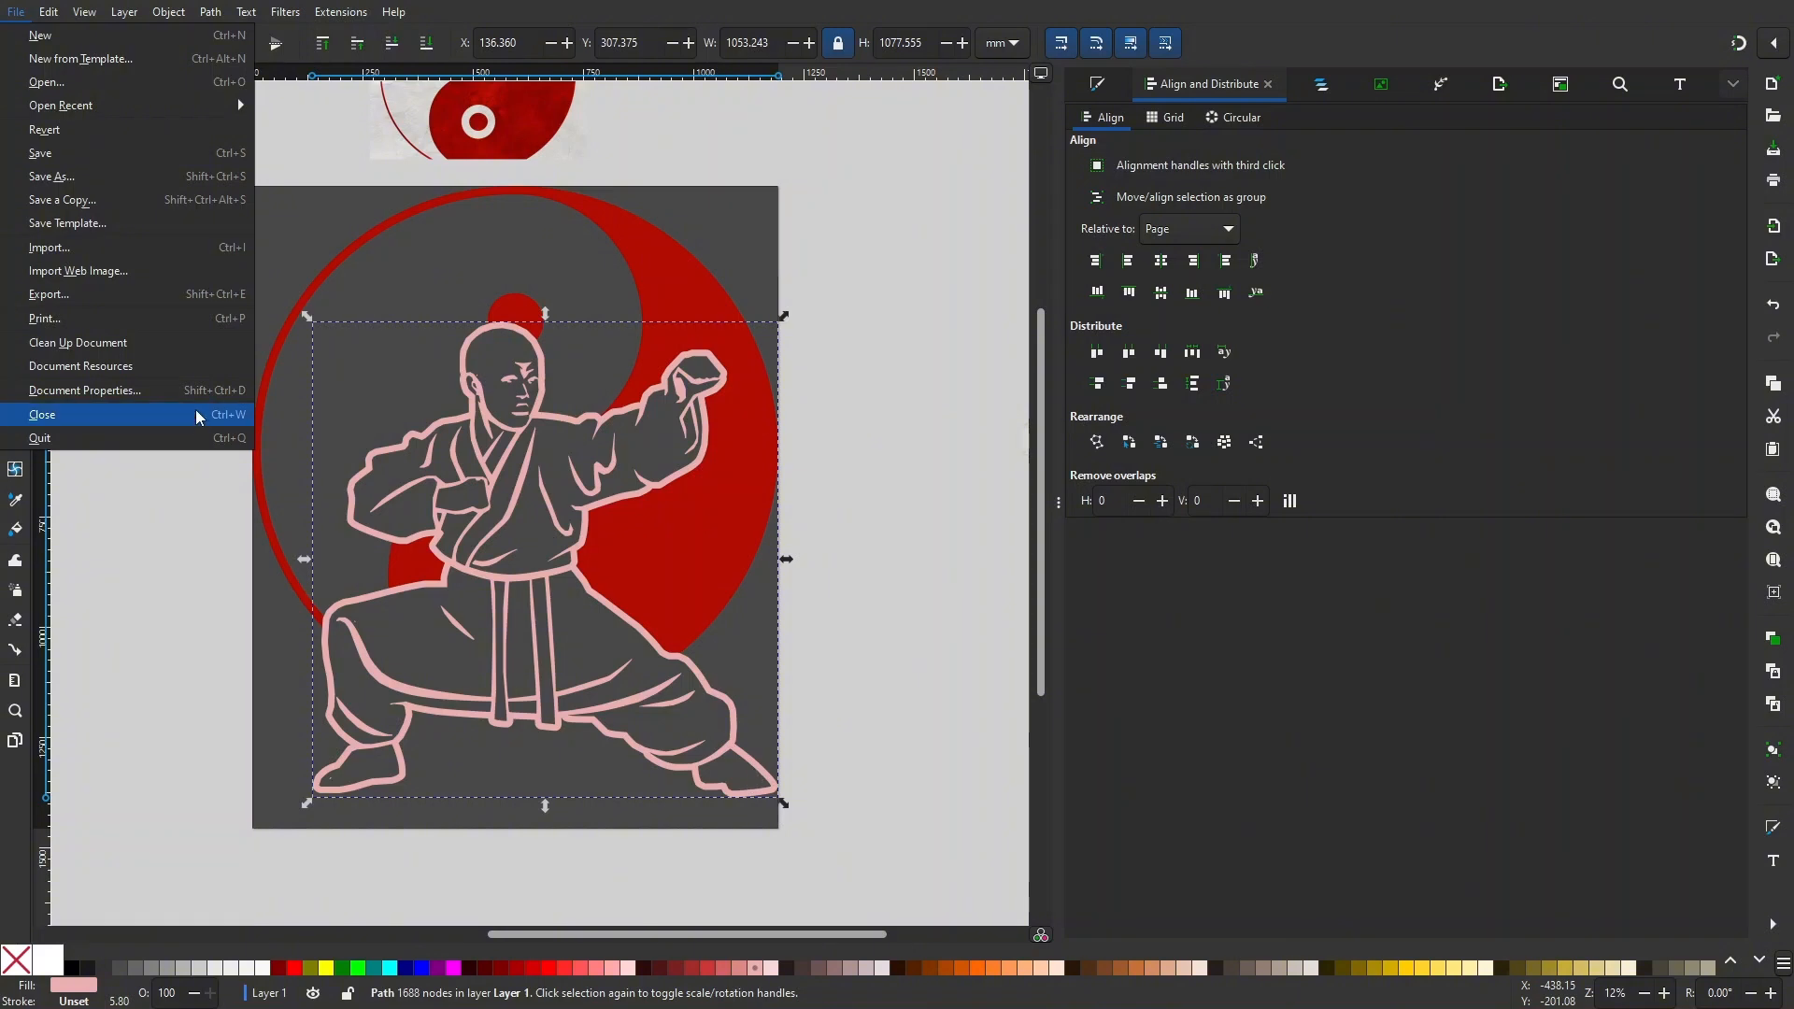
left_click(884, 390)
scroll(782, 783, "up", 7)
scroll(772, 779, "down", 7)
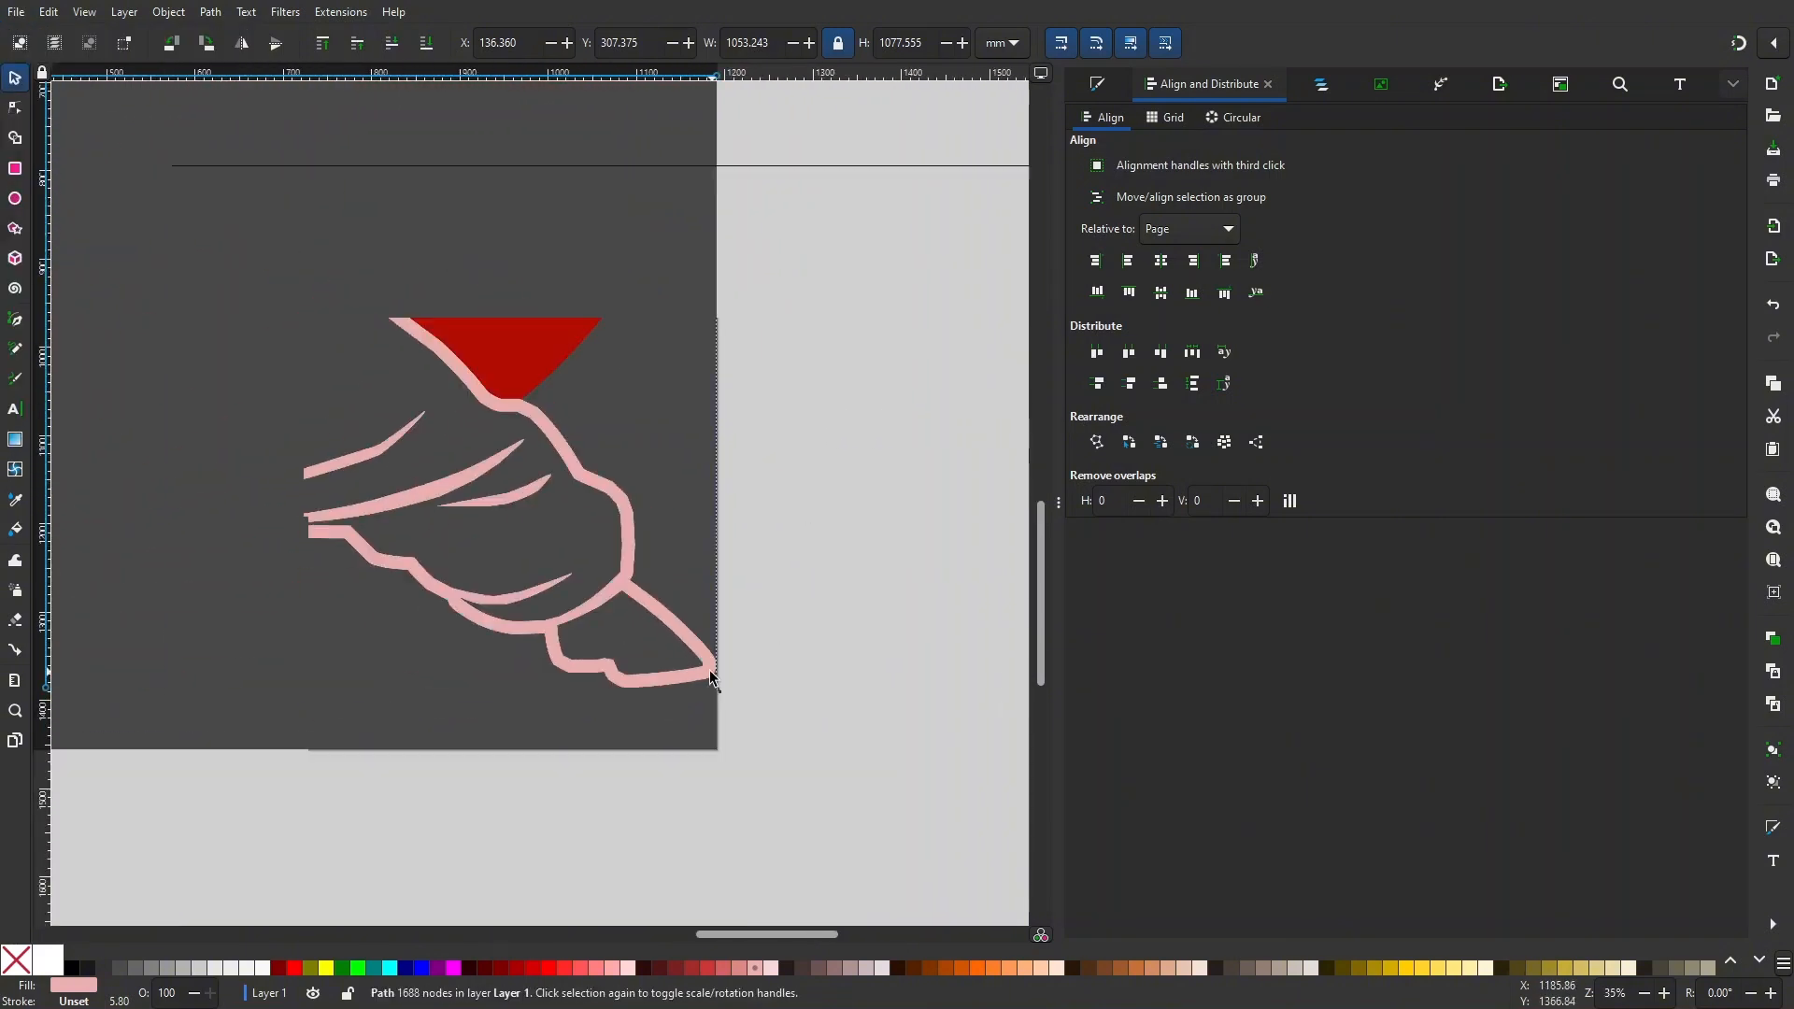
left_click_drag(491, 304, 518, 335)
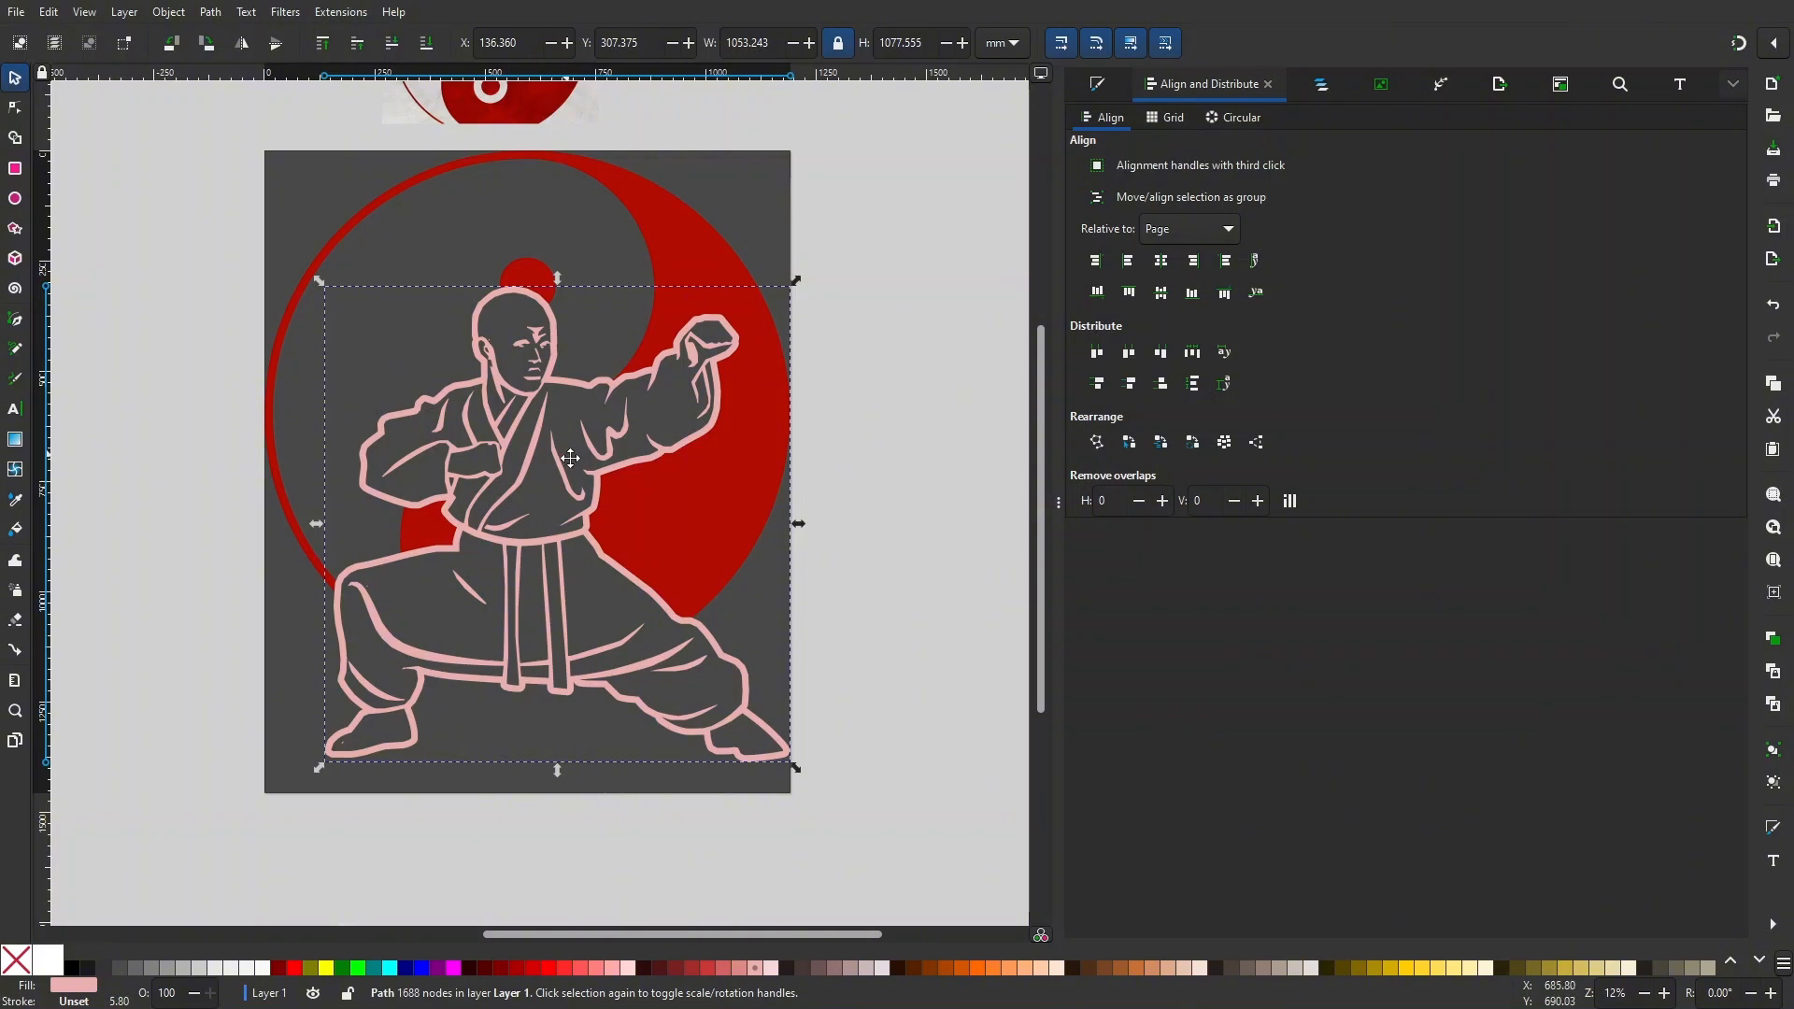
left_click_drag(555, 445, 569, 460)
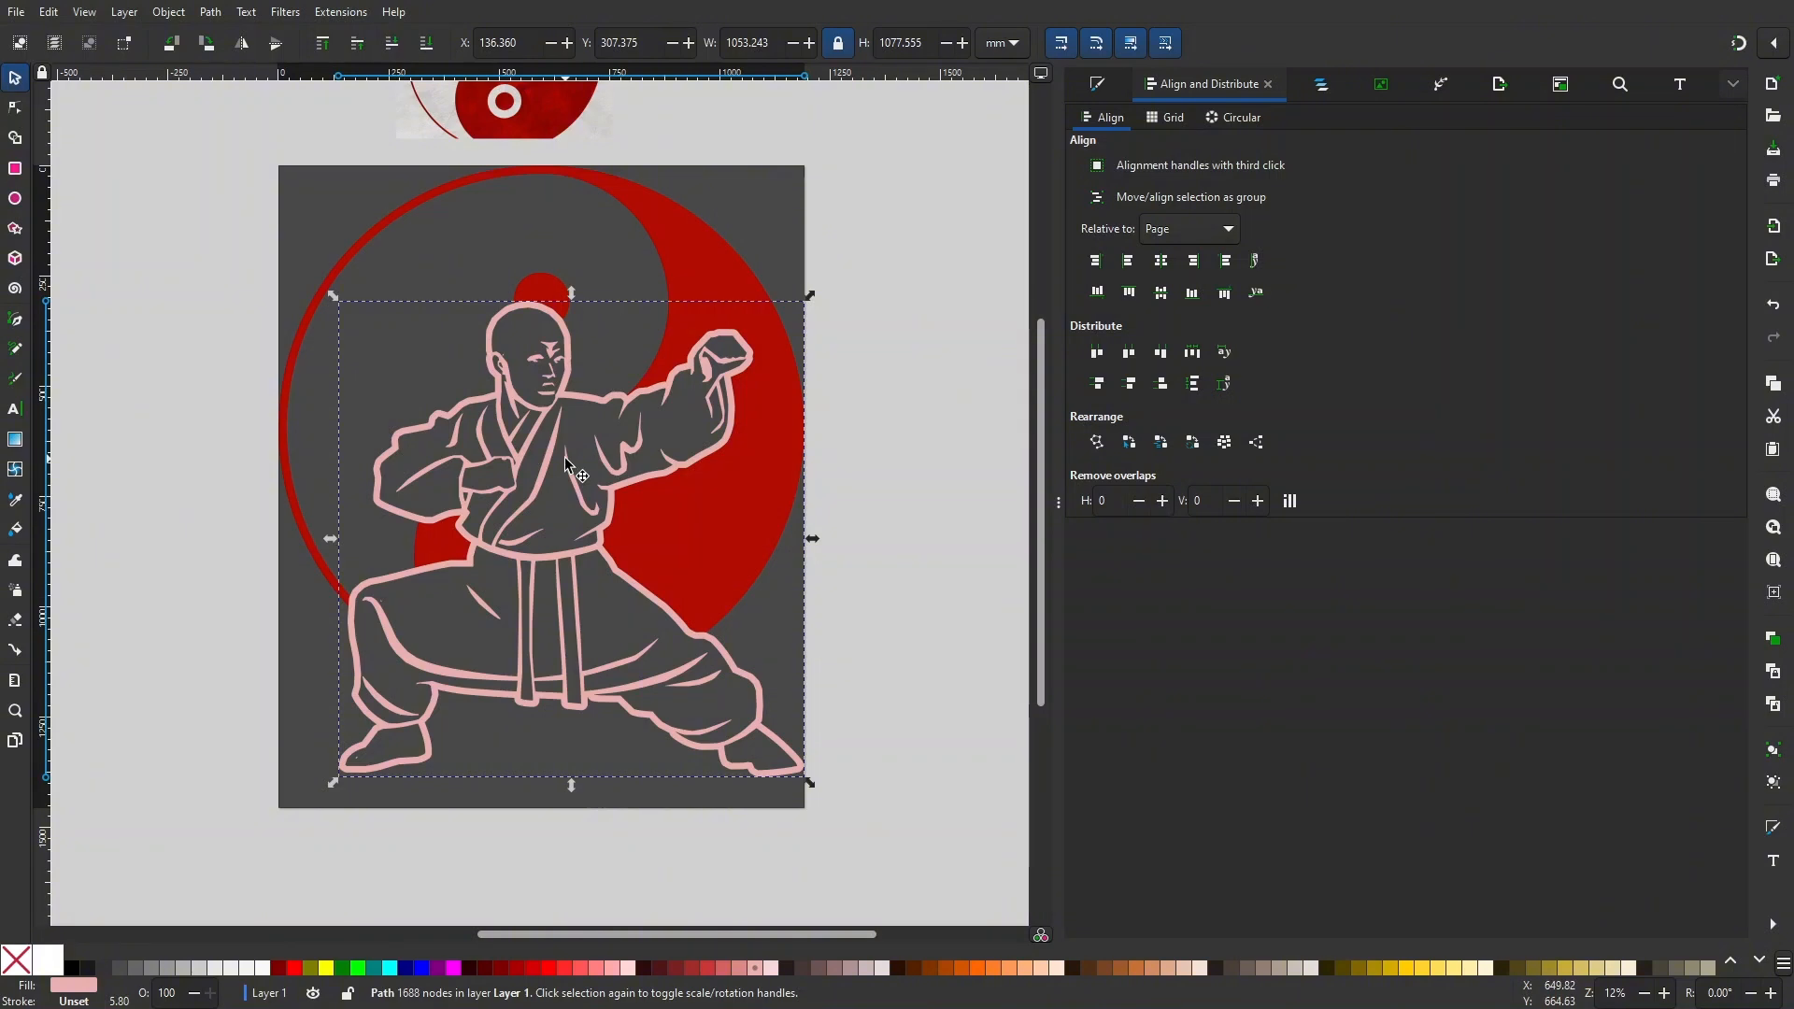
left_click_drag(539, 497, 553, 503)
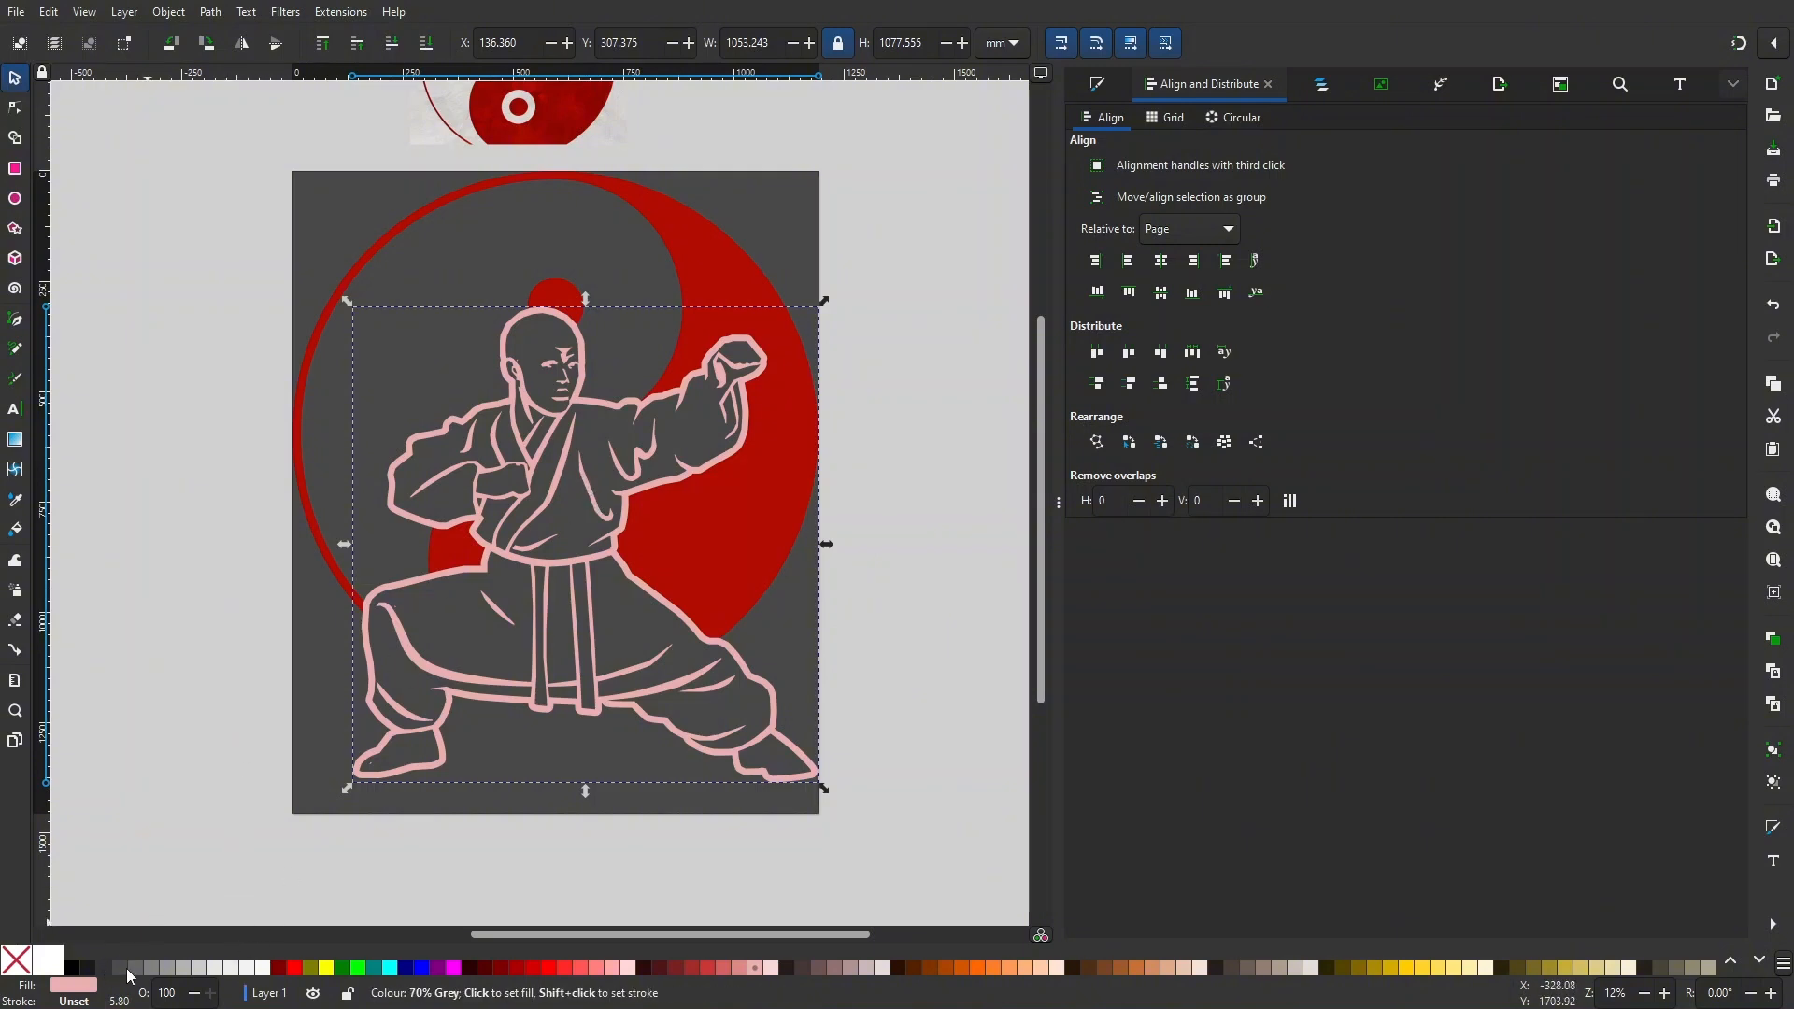
left_click_drag(356, 642, 369, 647)
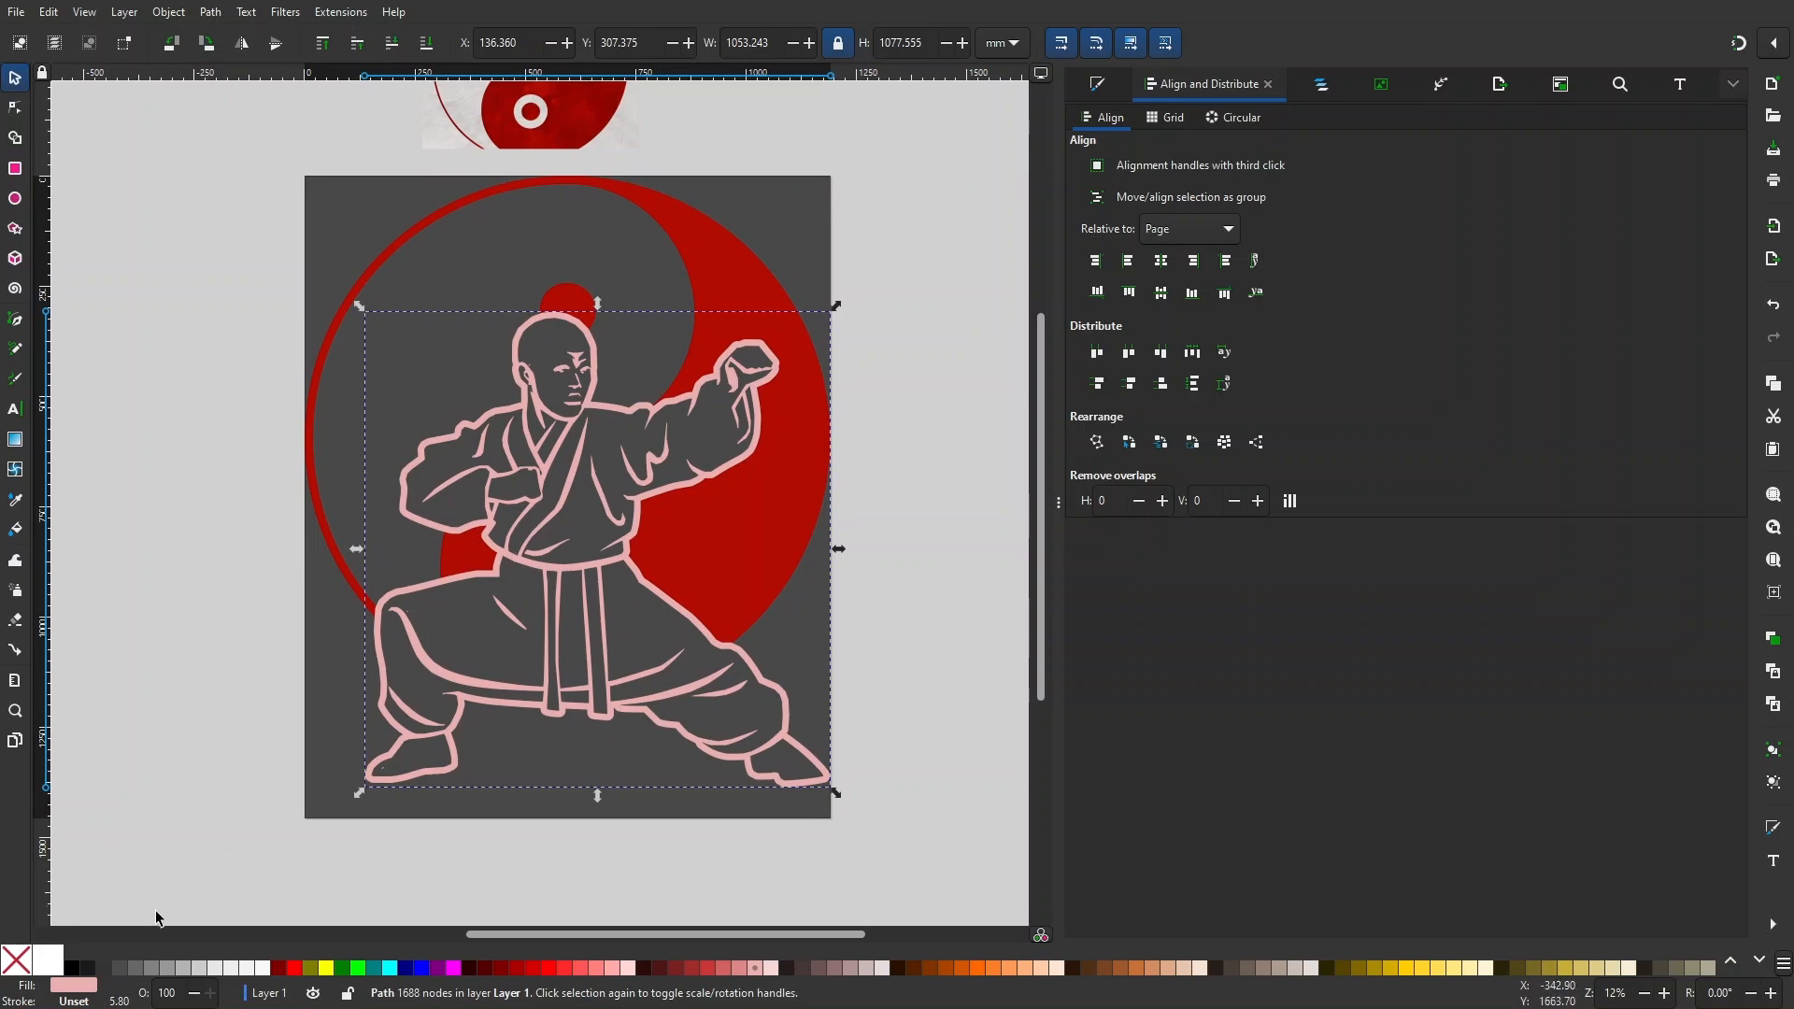
- Try several grey fills on the fighter's line art and set its fill to 50% Grey
left_click(167, 969)
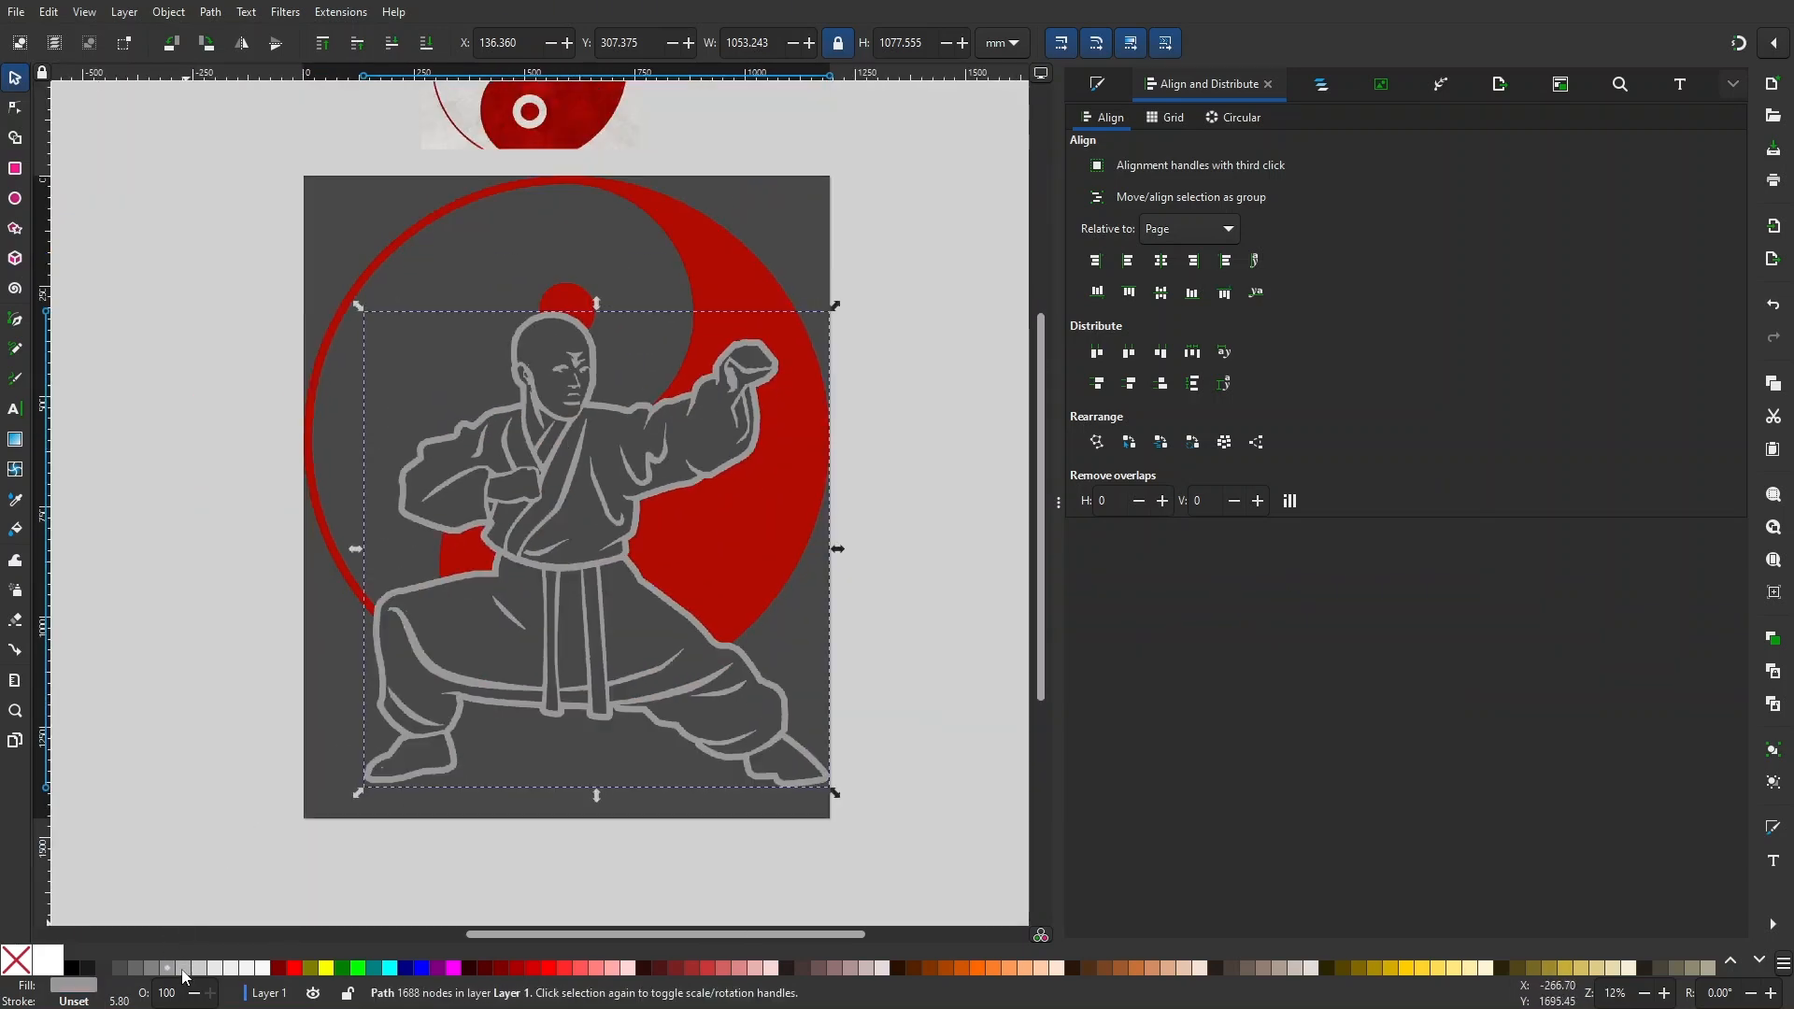
left_click(199, 969)
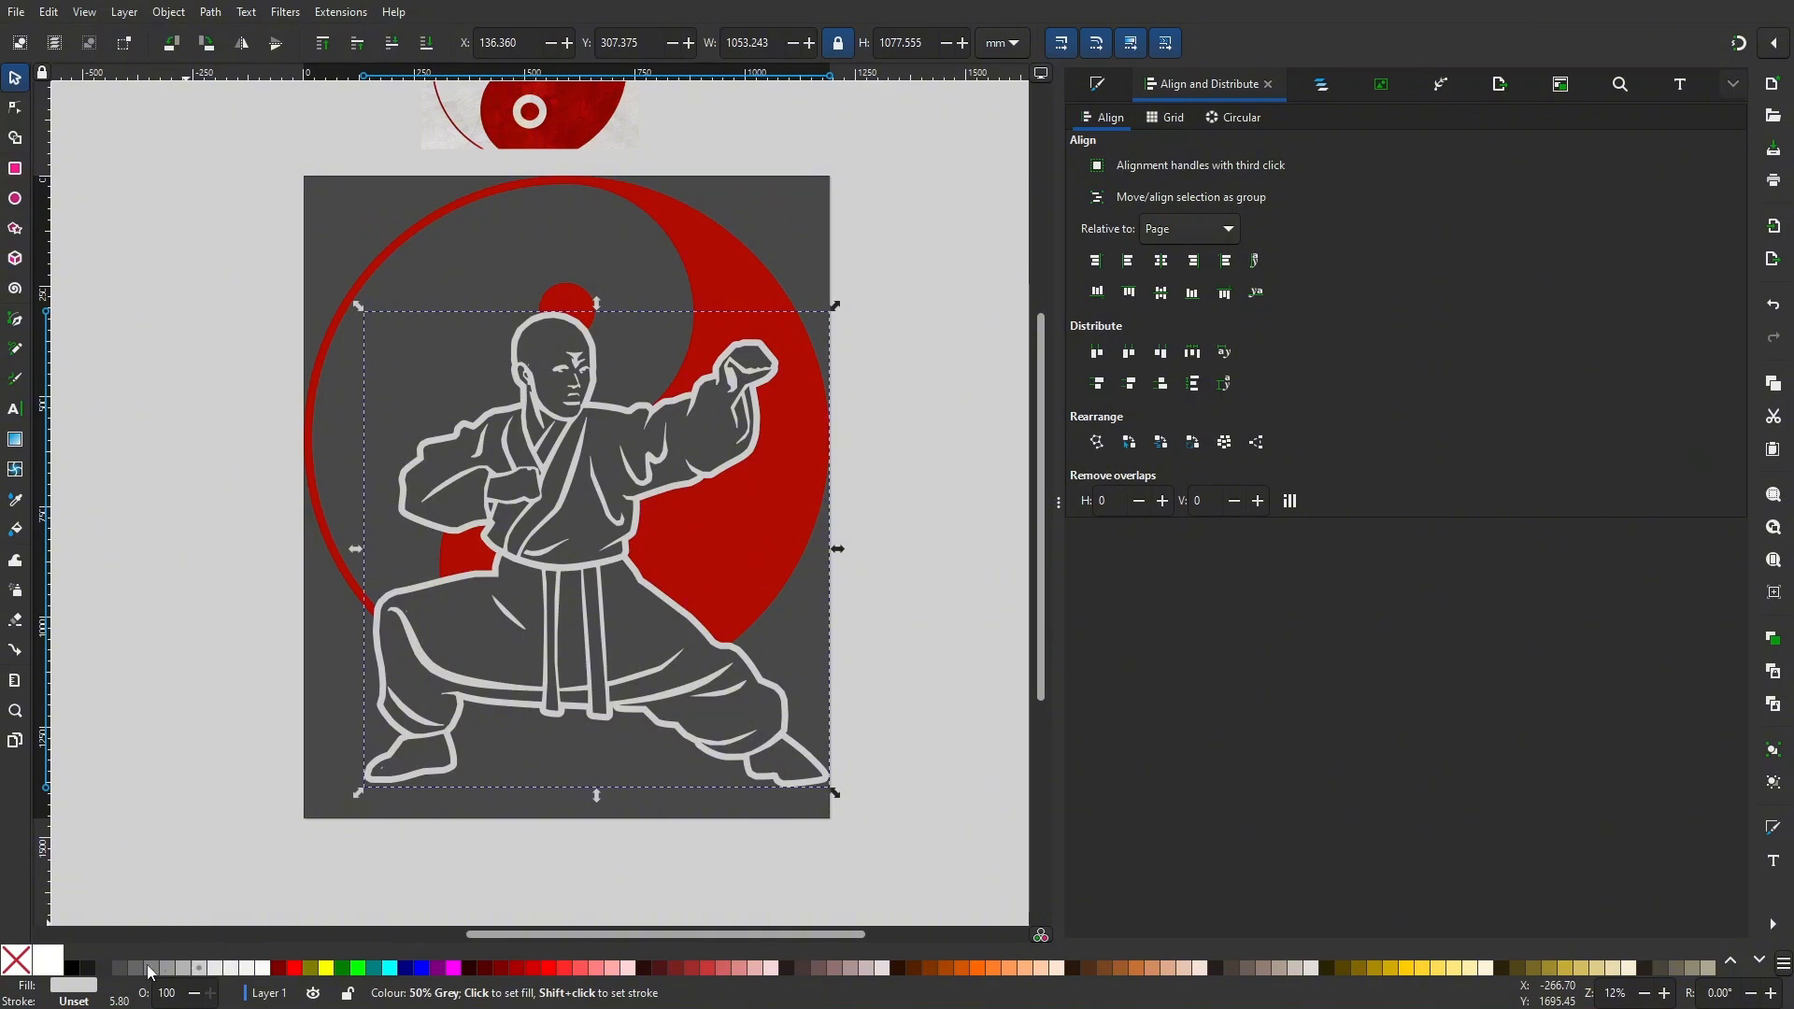
left_click(137, 967)
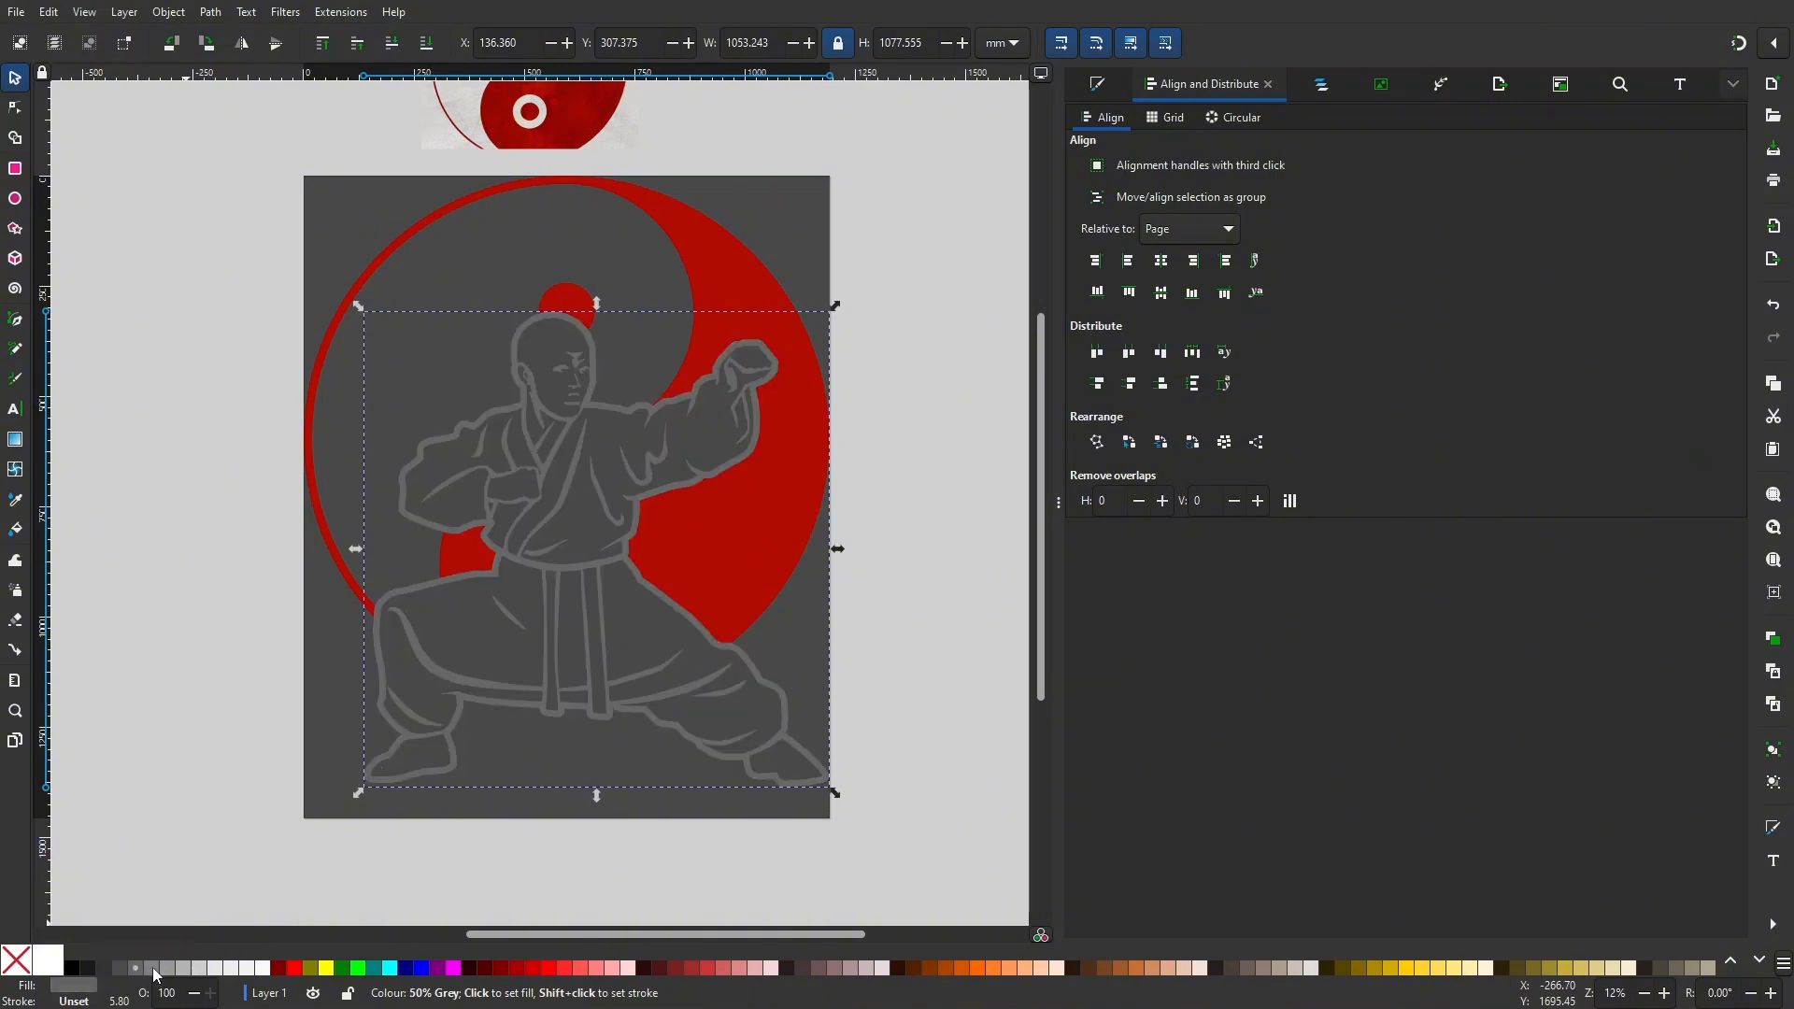
left_click(153, 968)
left_click_drag(267, 780, 251, 777)
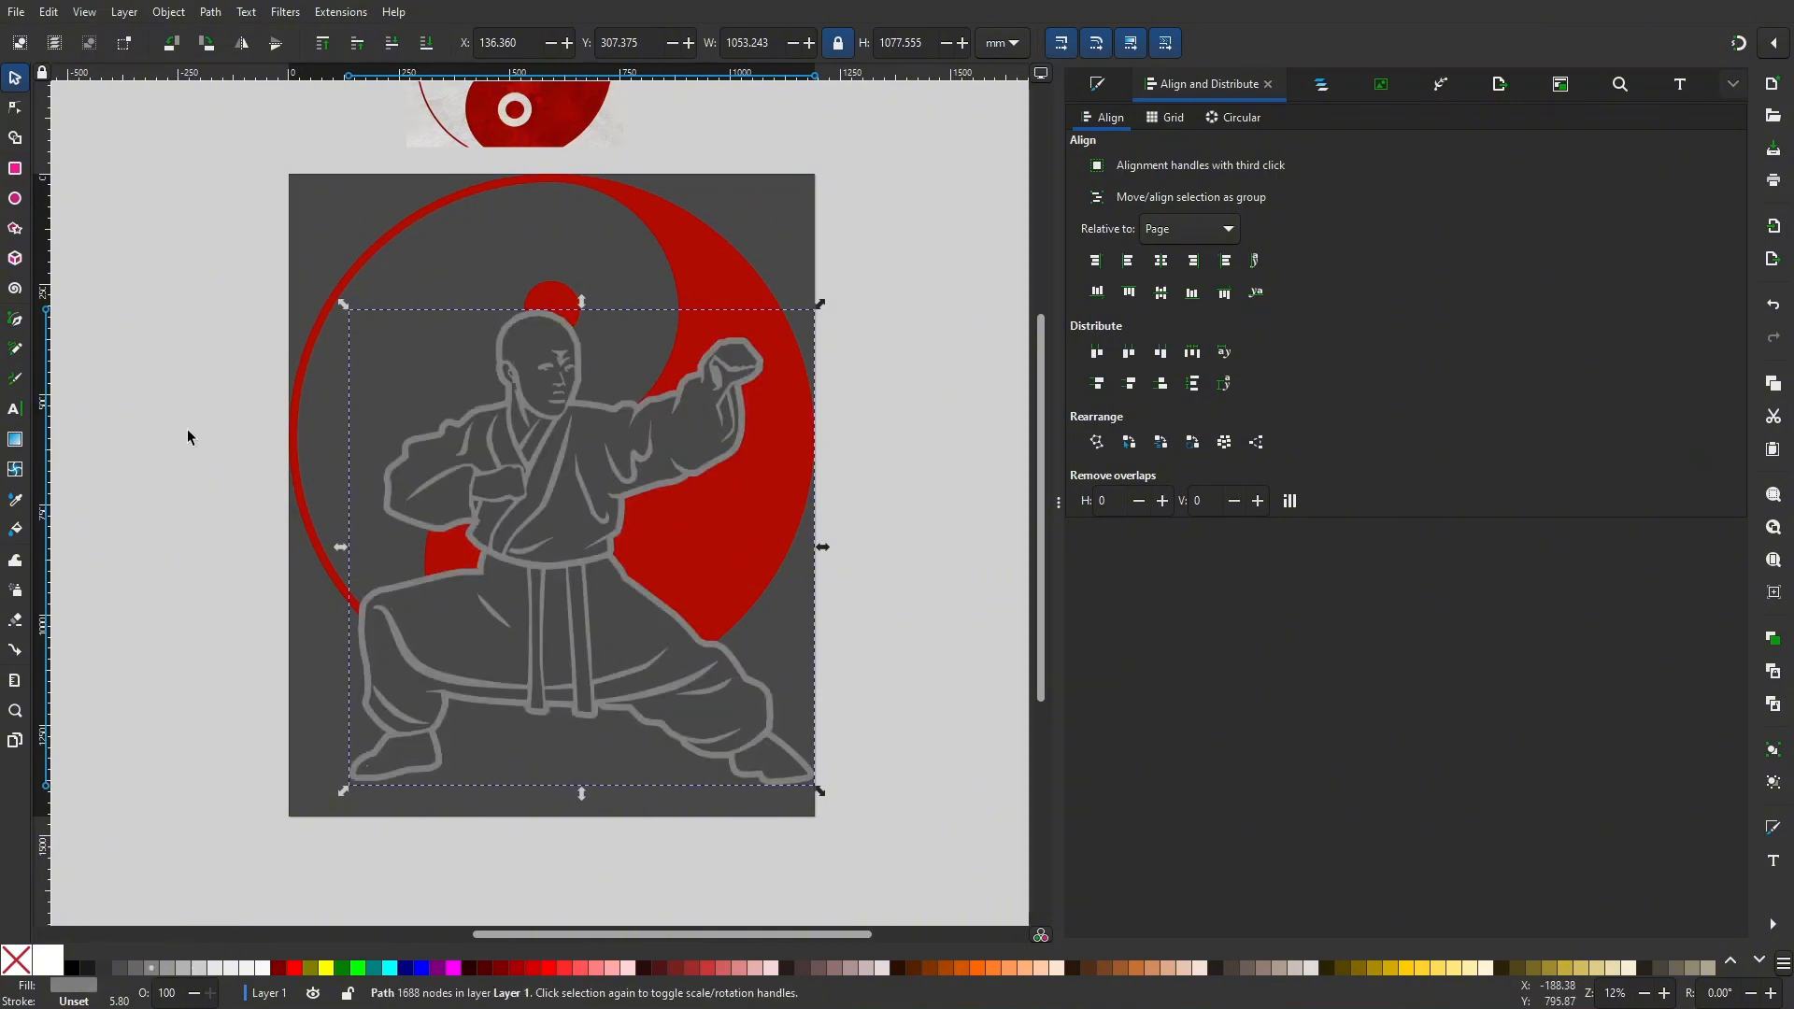
- Set the page background to black with K at 100 and give the fighter's line art a lighter grey fill
left_click(14, 13)
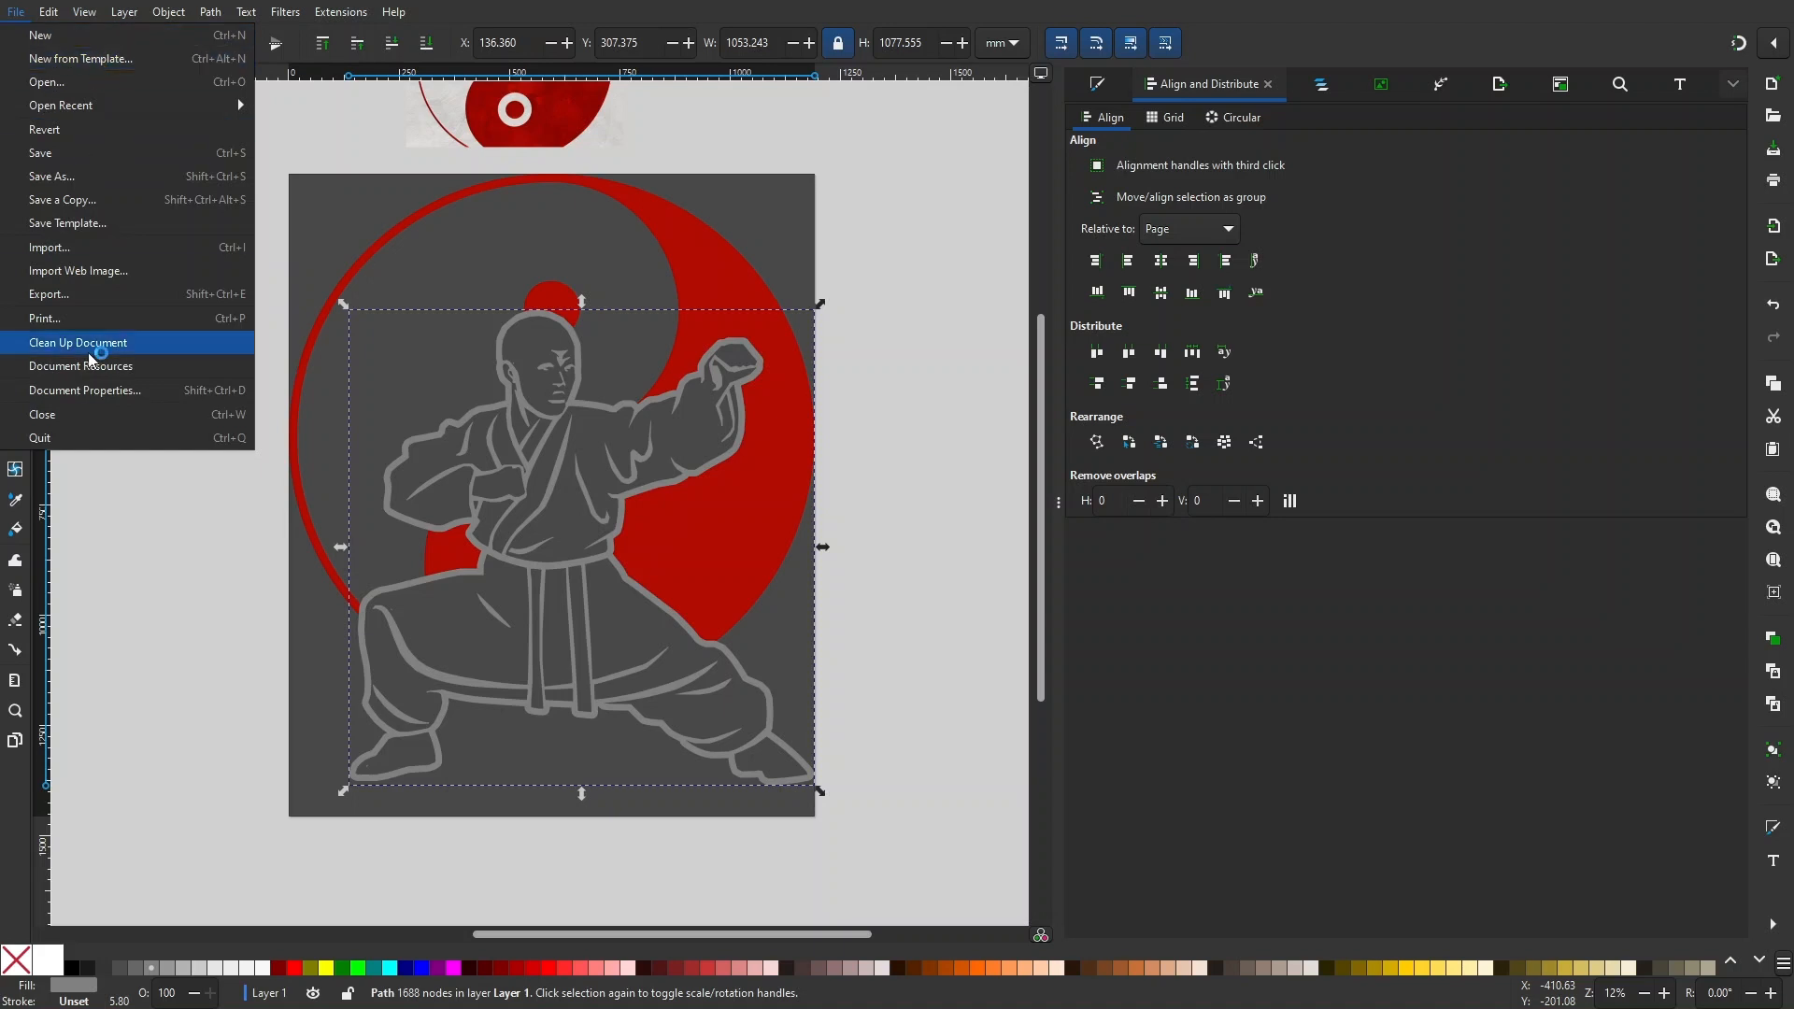
left_click(89, 391)
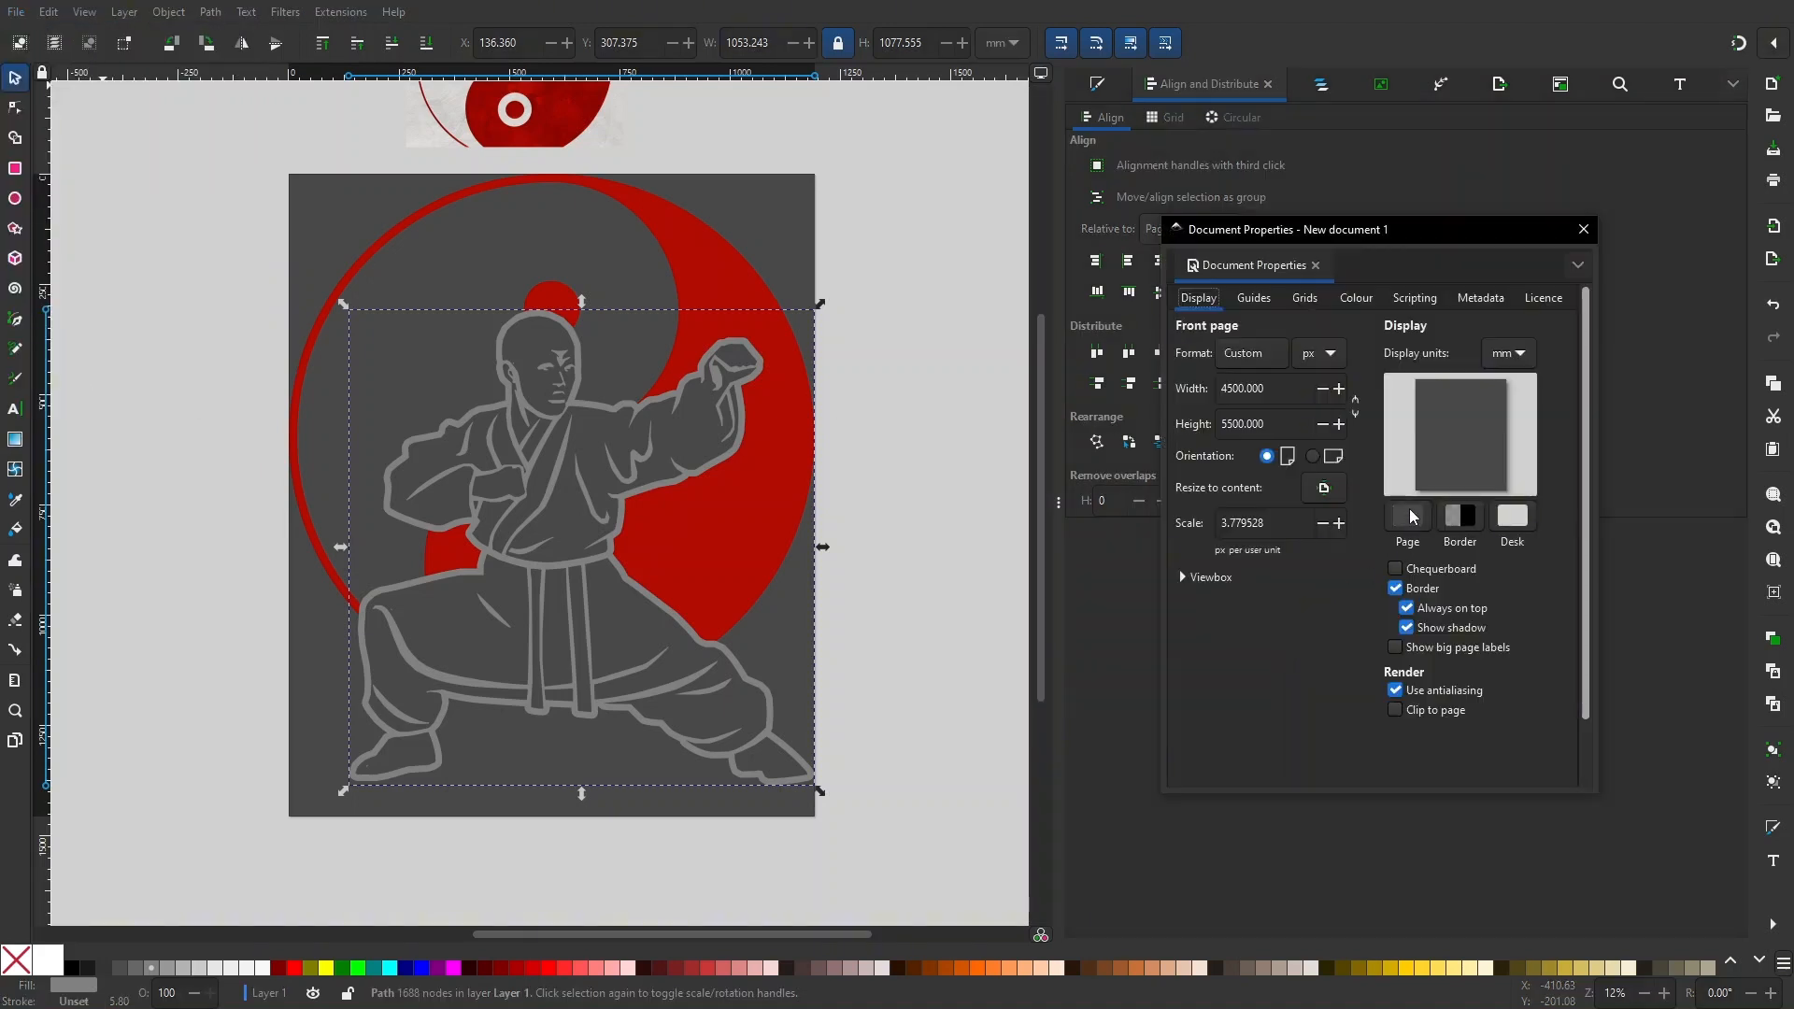
left_click(1409, 515)
left_click_drag(893, 533, 994, 533)
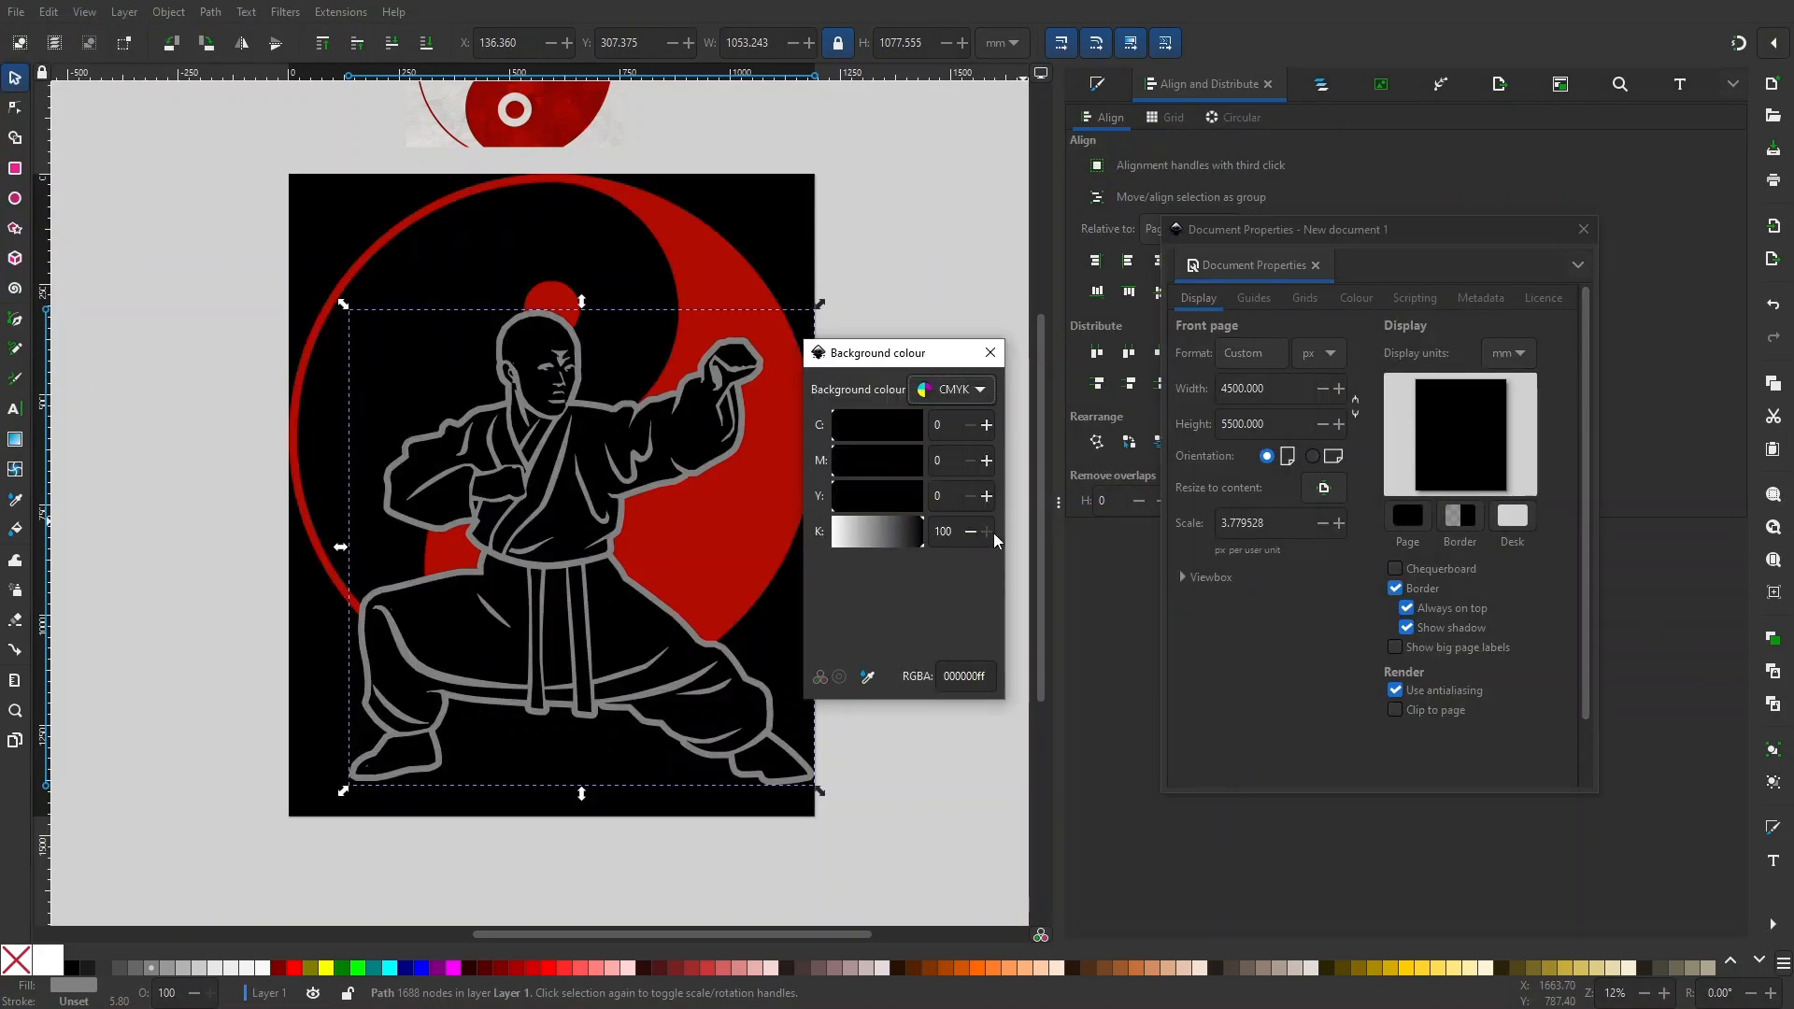
left_click(998, 354)
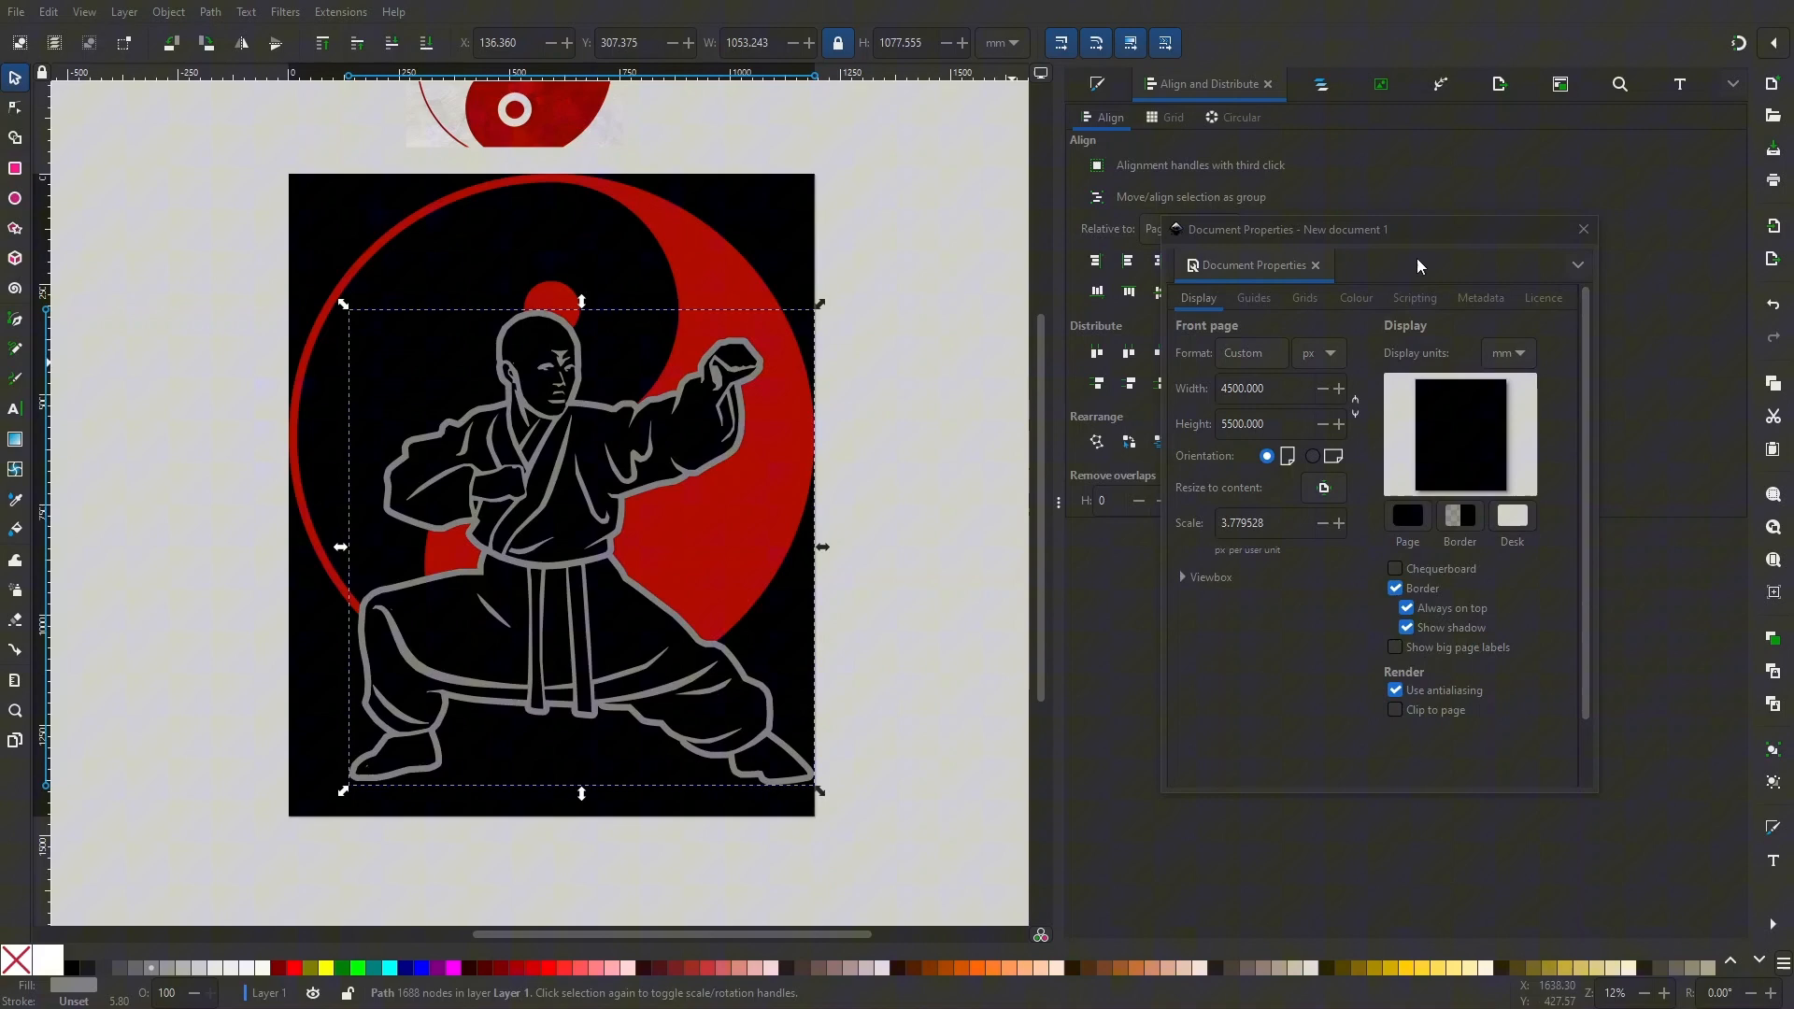
left_click(1583, 229)
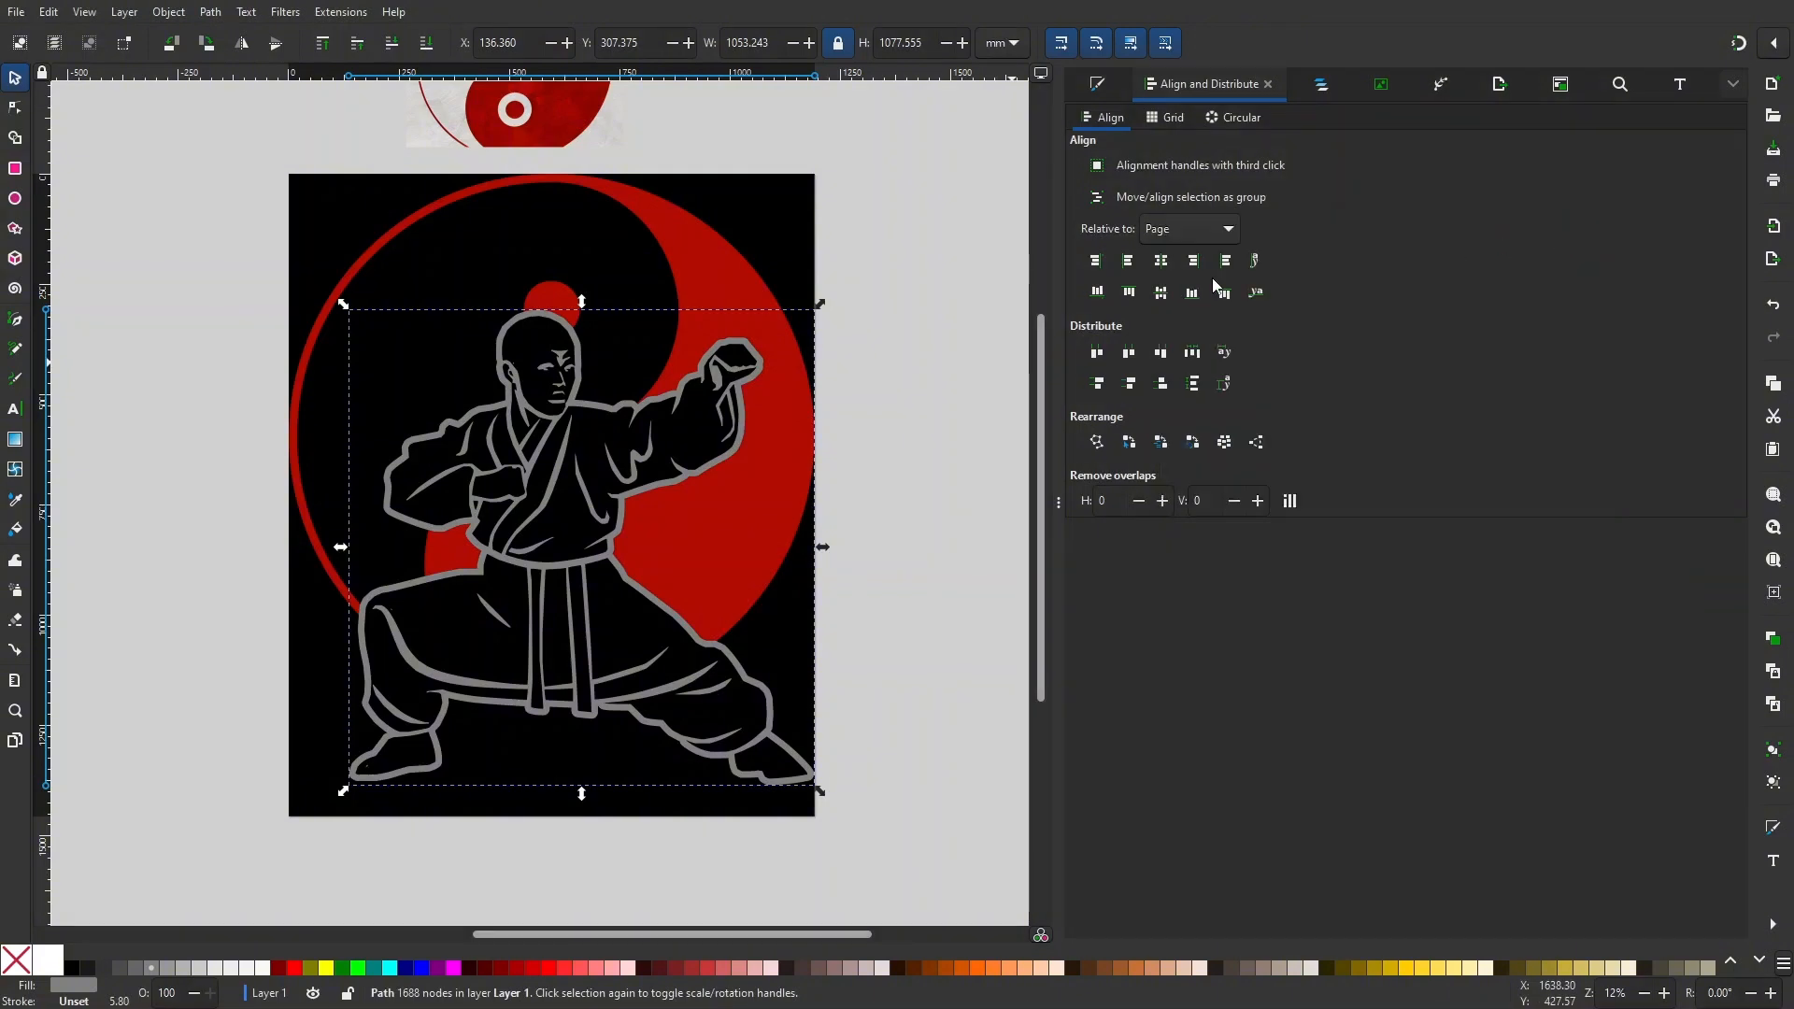
left_click(166, 972)
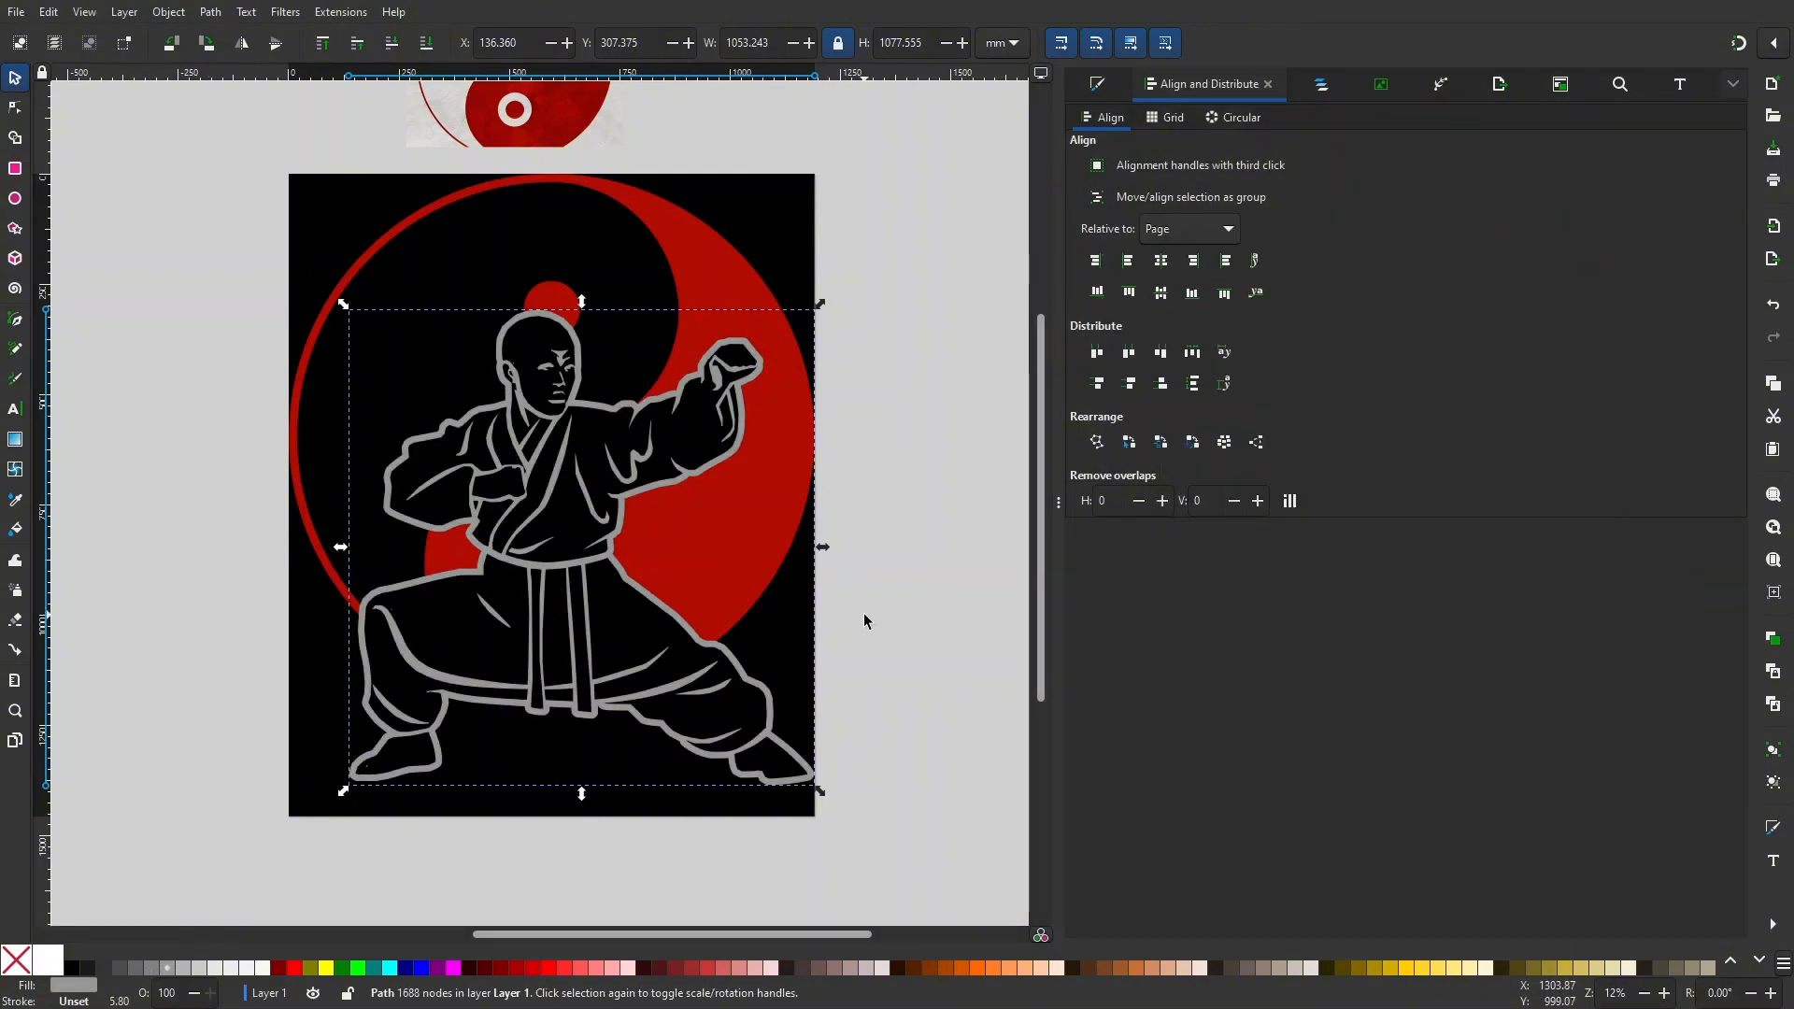
- Move the yin-yang reference image from above the page to the empty canvas beside it
left_click_drag(923, 361, 886, 515)
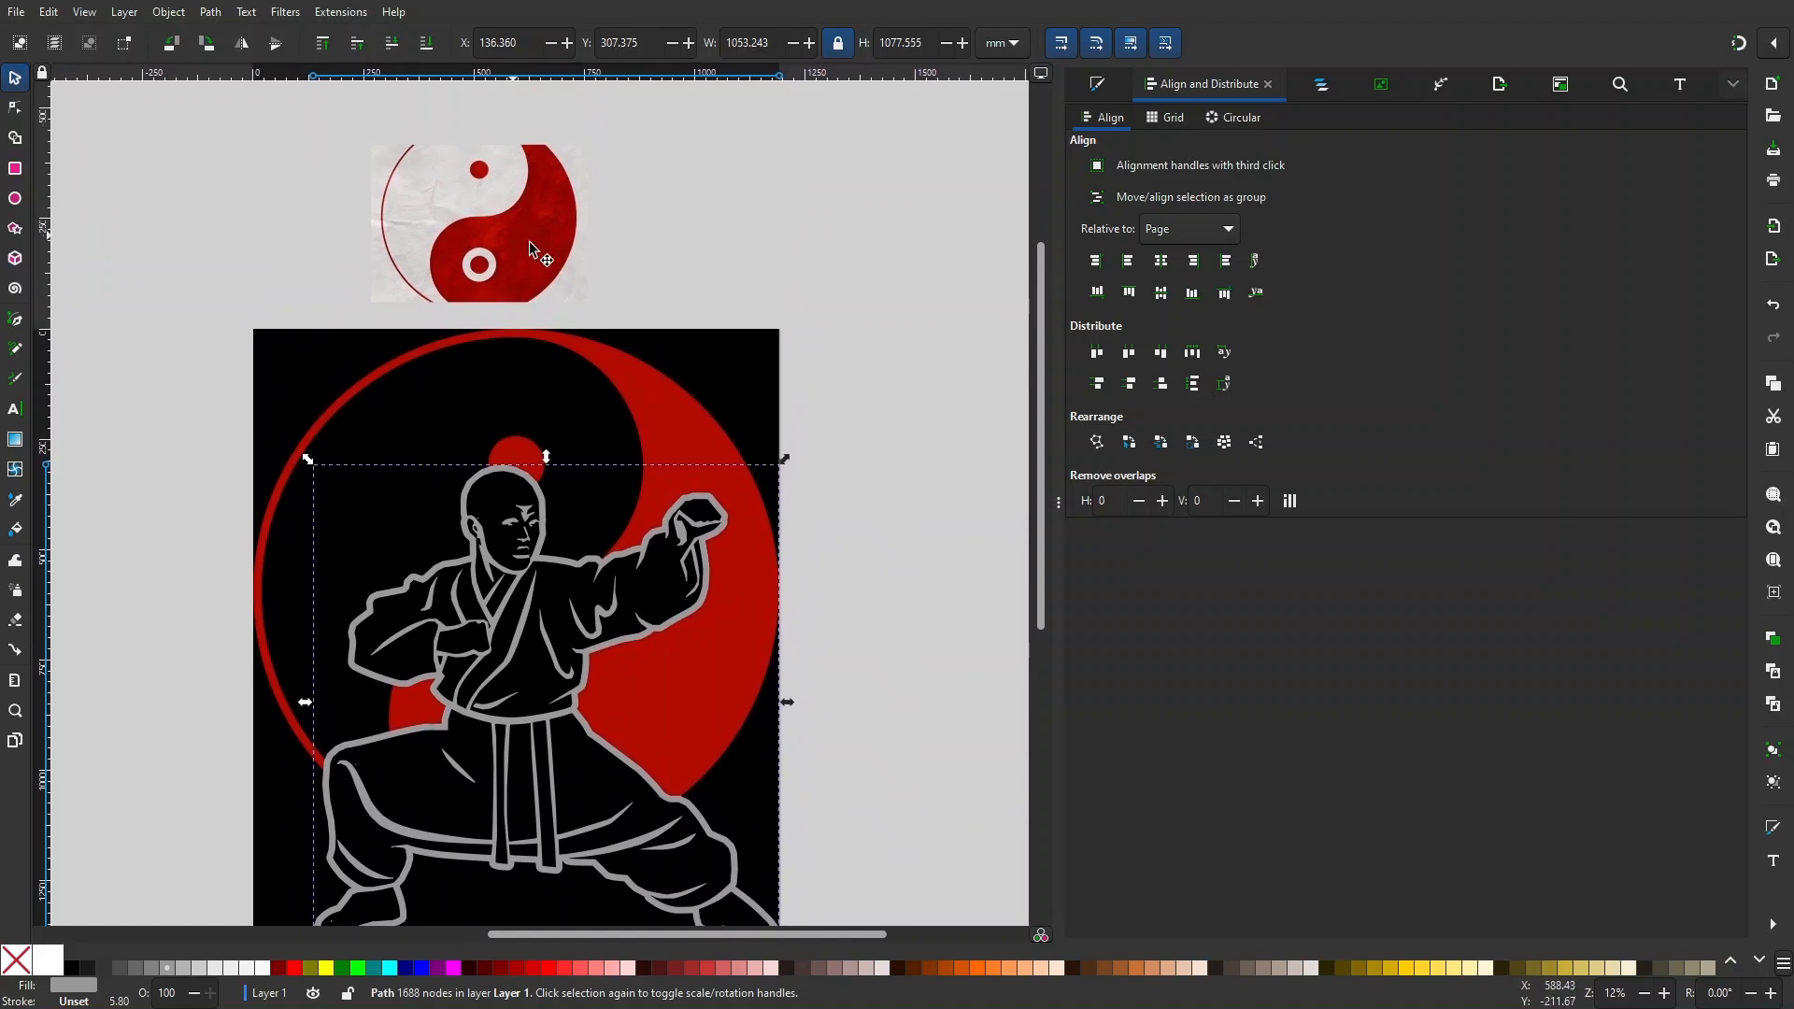
left_click(535, 245)
scroll(596, 258, "down", 1)
left_click_drag(535, 237, 860, 337)
left_click_drag(858, 464, 674, 667)
- Place the paper texture image beside the page's right edge, clear of the yin-yang reference image
left_click(810, 459)
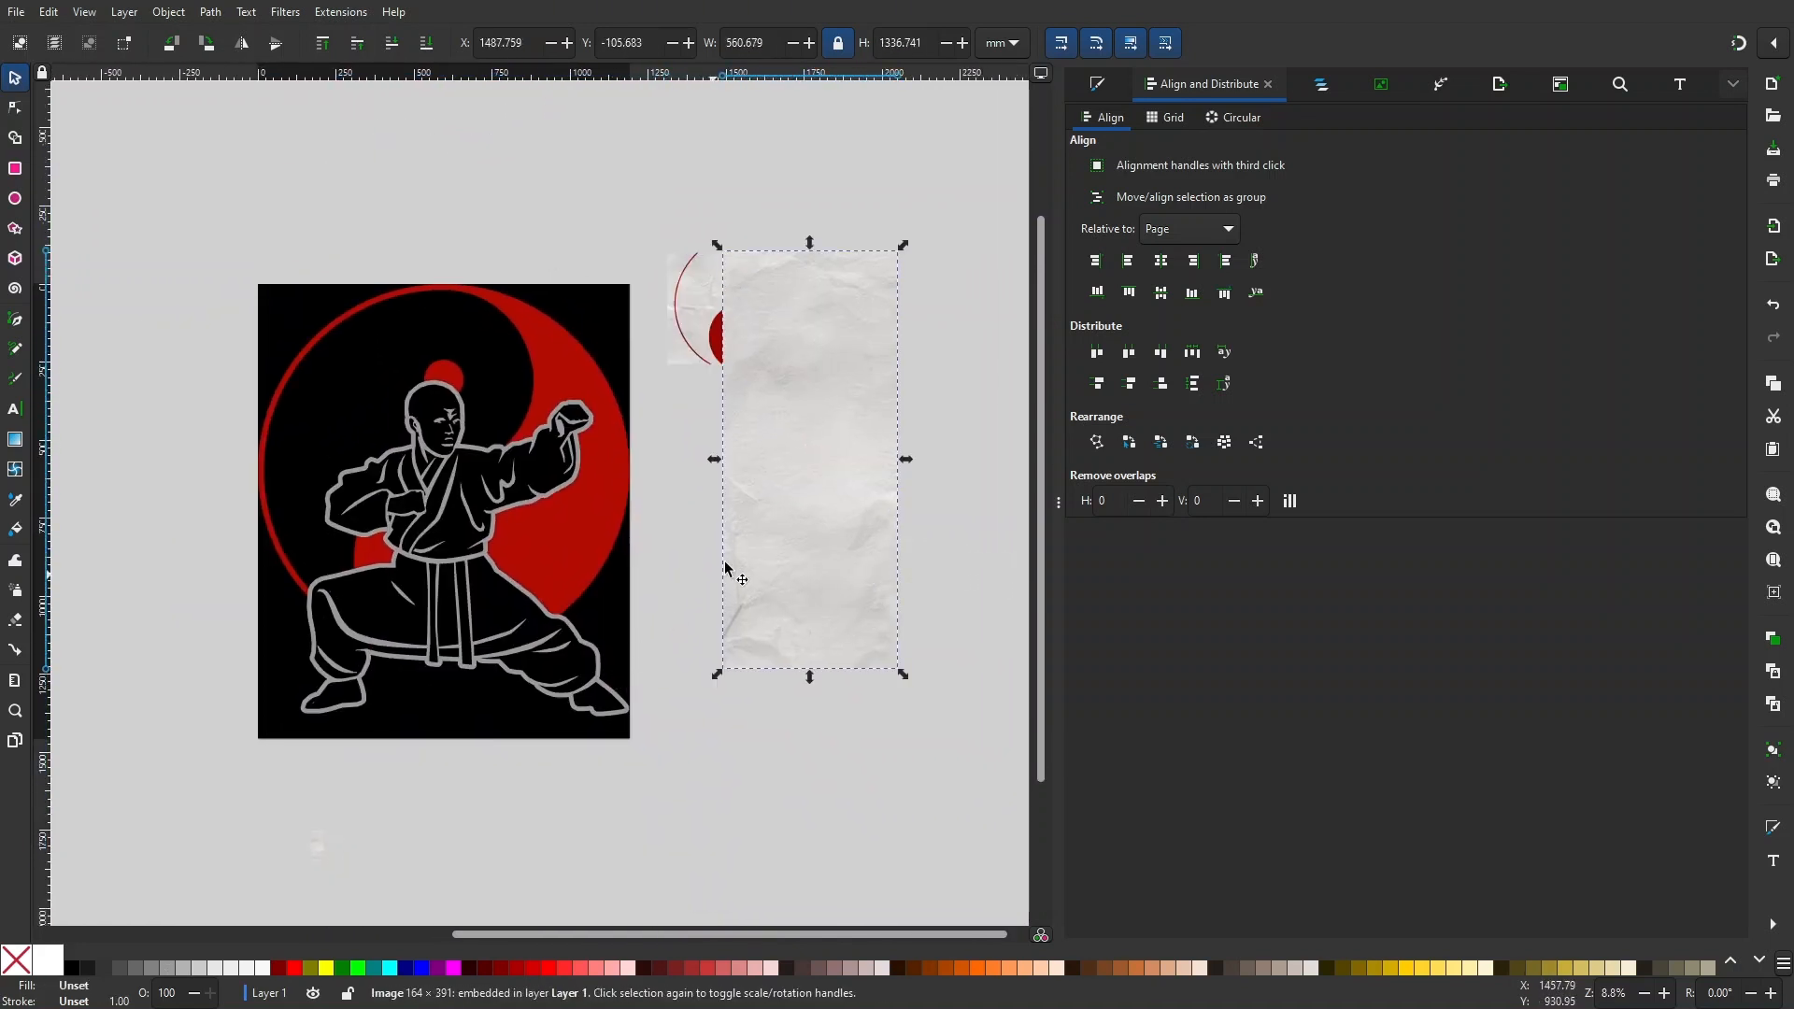
left_click_drag(727, 565, 719, 635)
left_click_drag(815, 373, 747, 493)
left_click_drag(777, 289, 841, 177)
left_click_drag(735, 557, 739, 402)
scroll(745, 473, "up", 1)
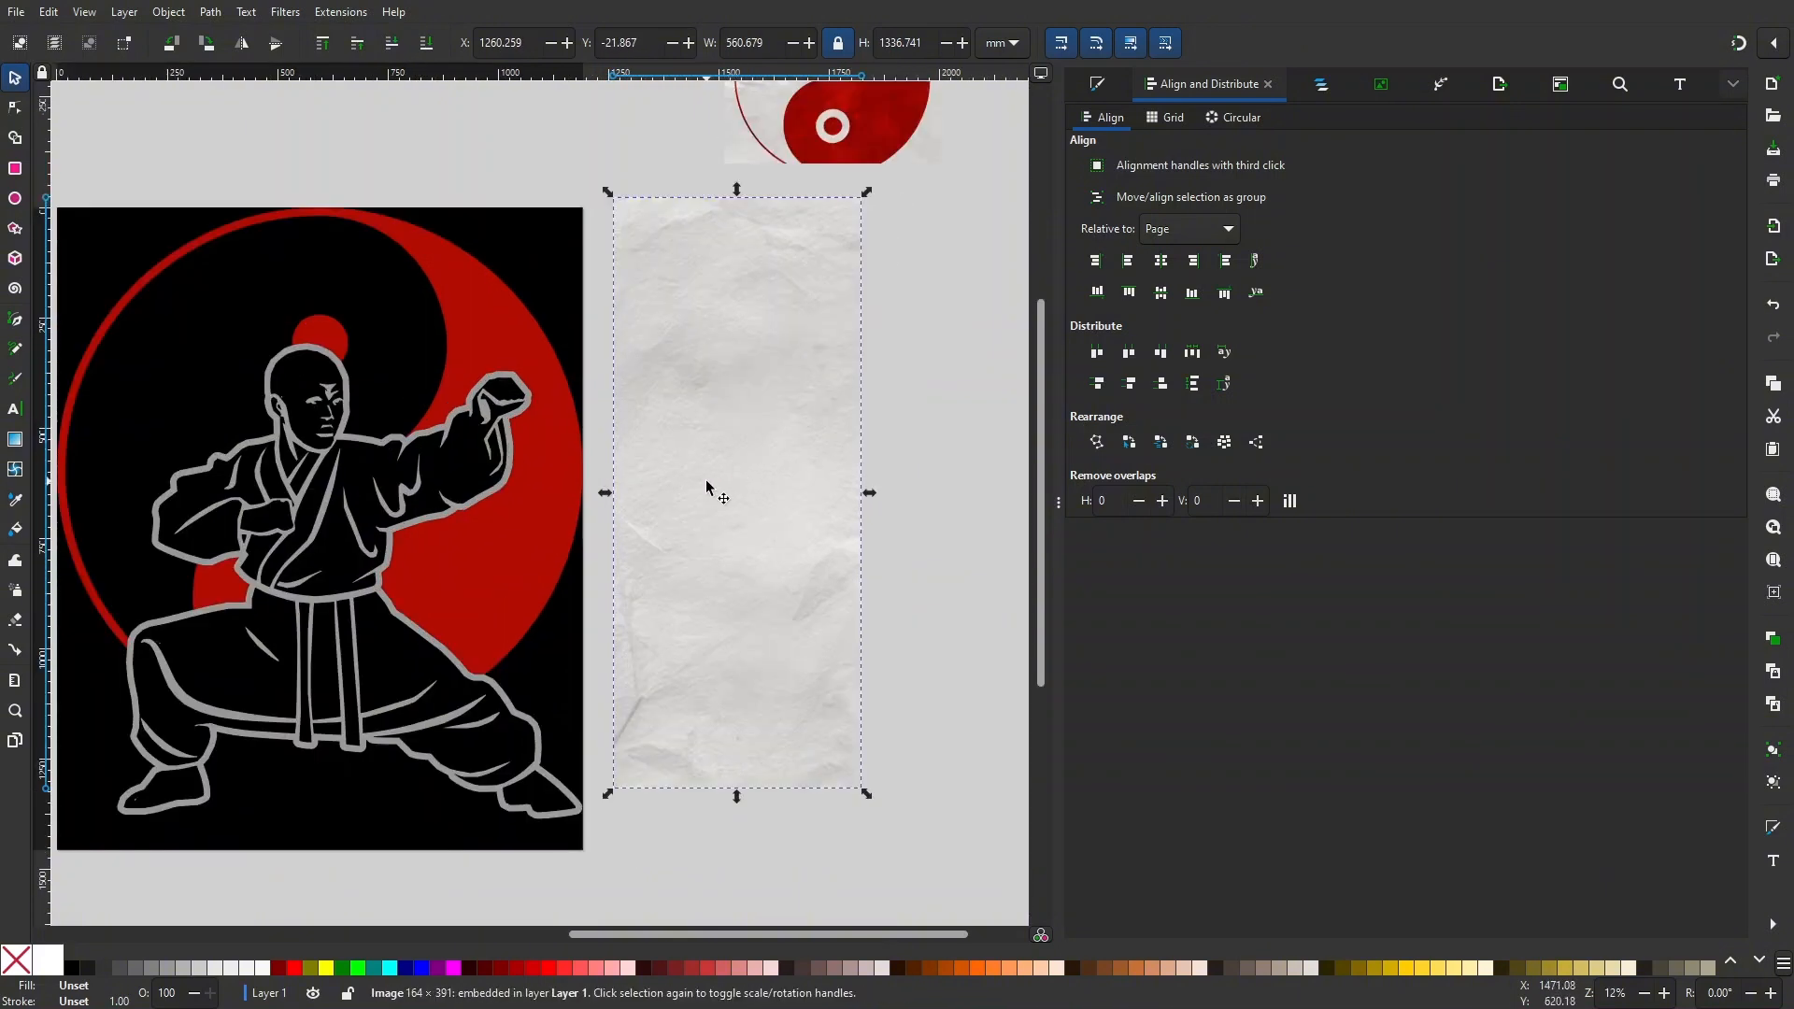
left_click_drag(706, 483, 697, 496)
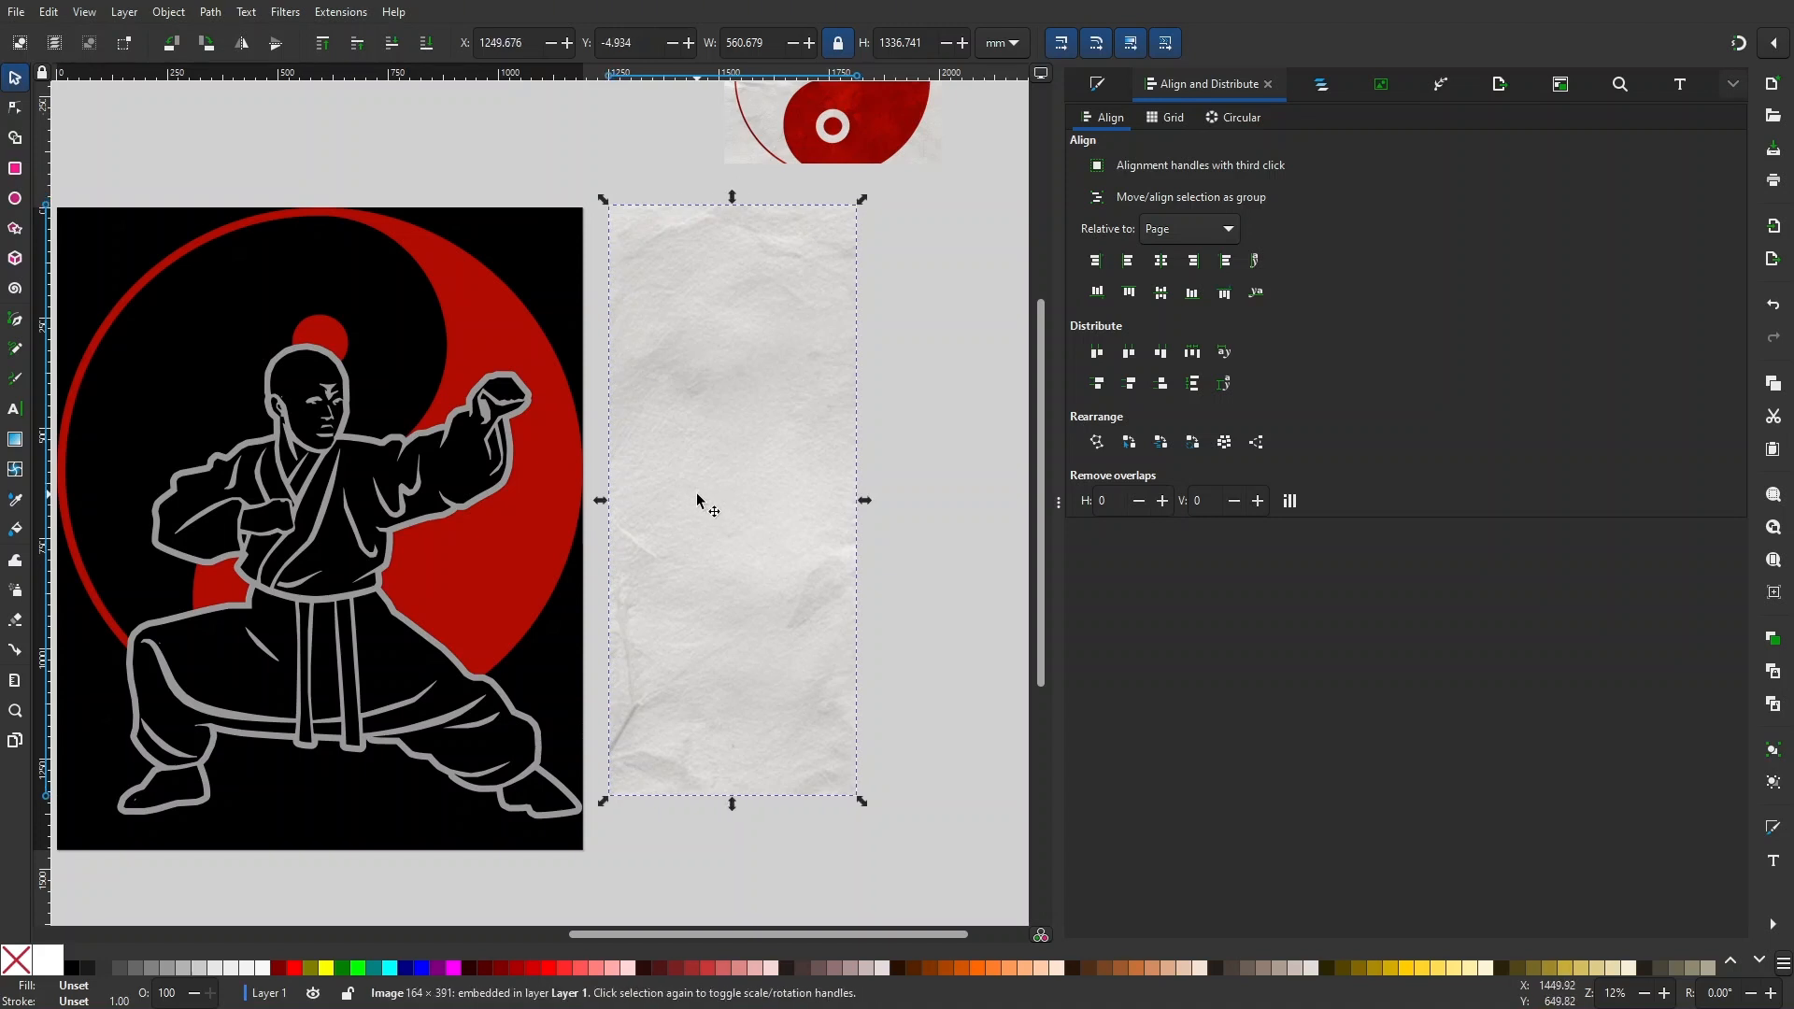
- Examine the flat red yin-yang areas and the fighter's line art against the black page, up close and as a whole
left_click_drag(580, 501, 607, 544)
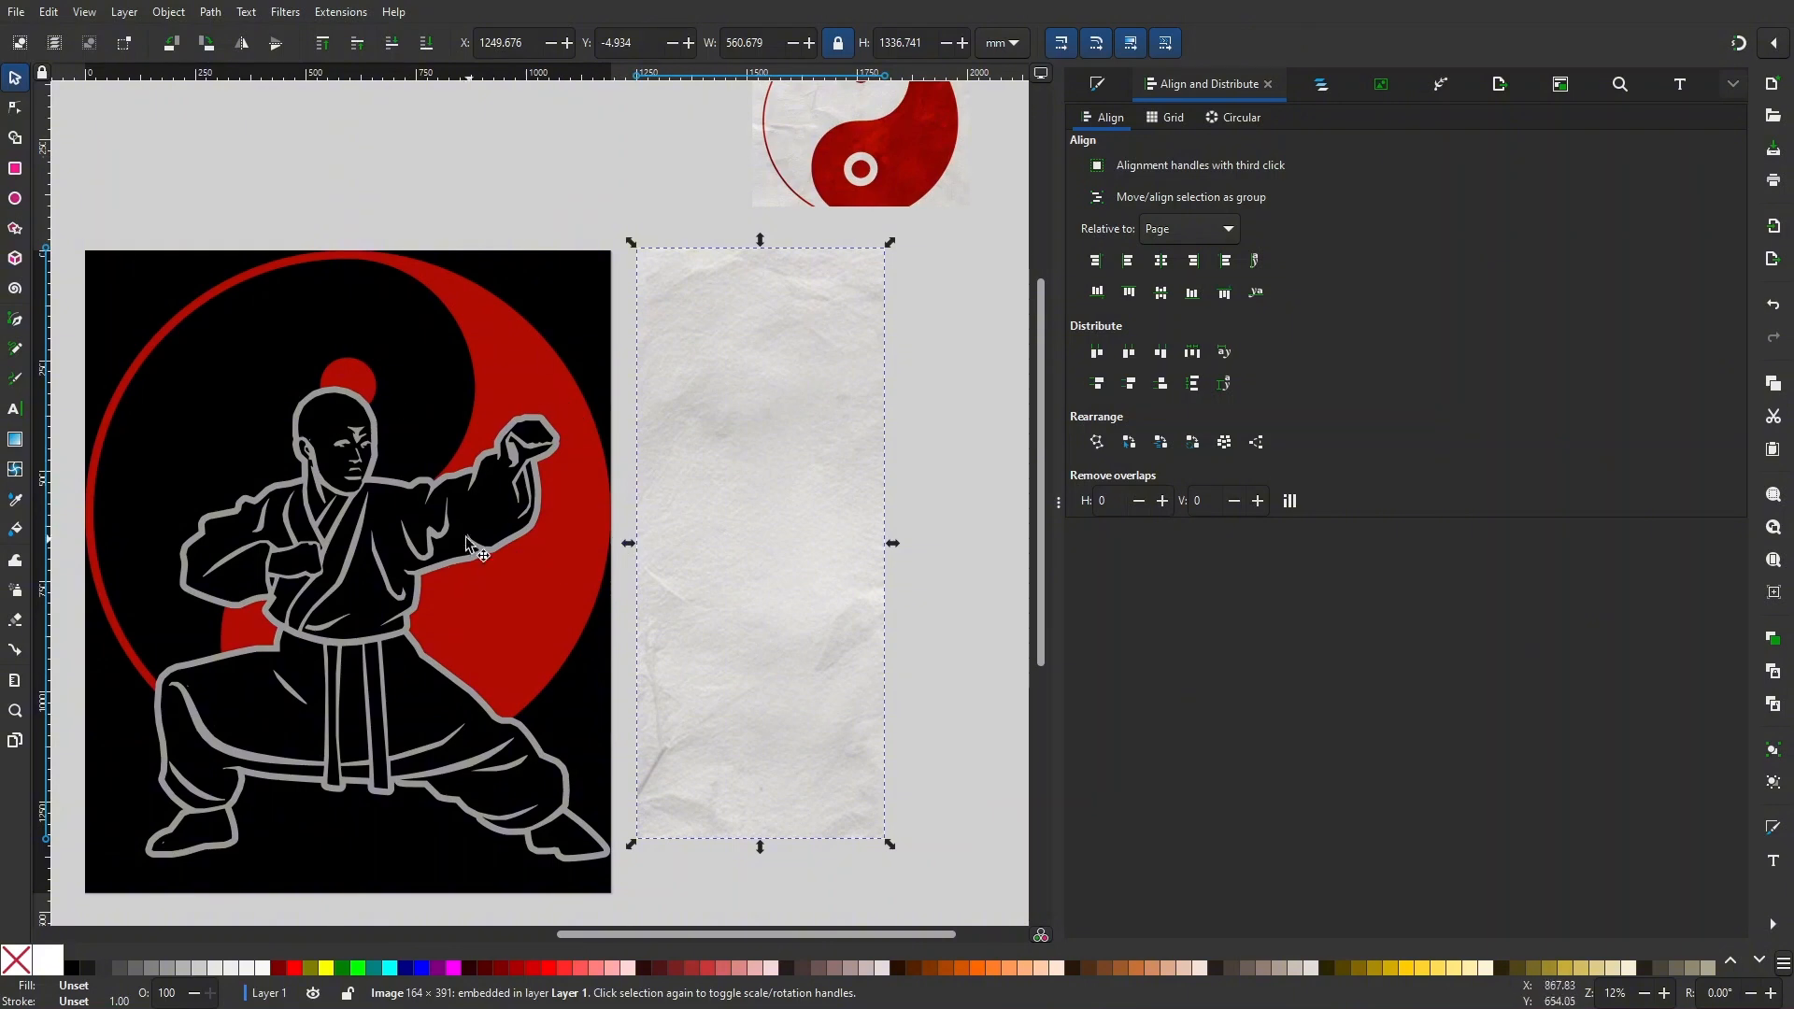
left_click_drag(455, 561, 495, 564)
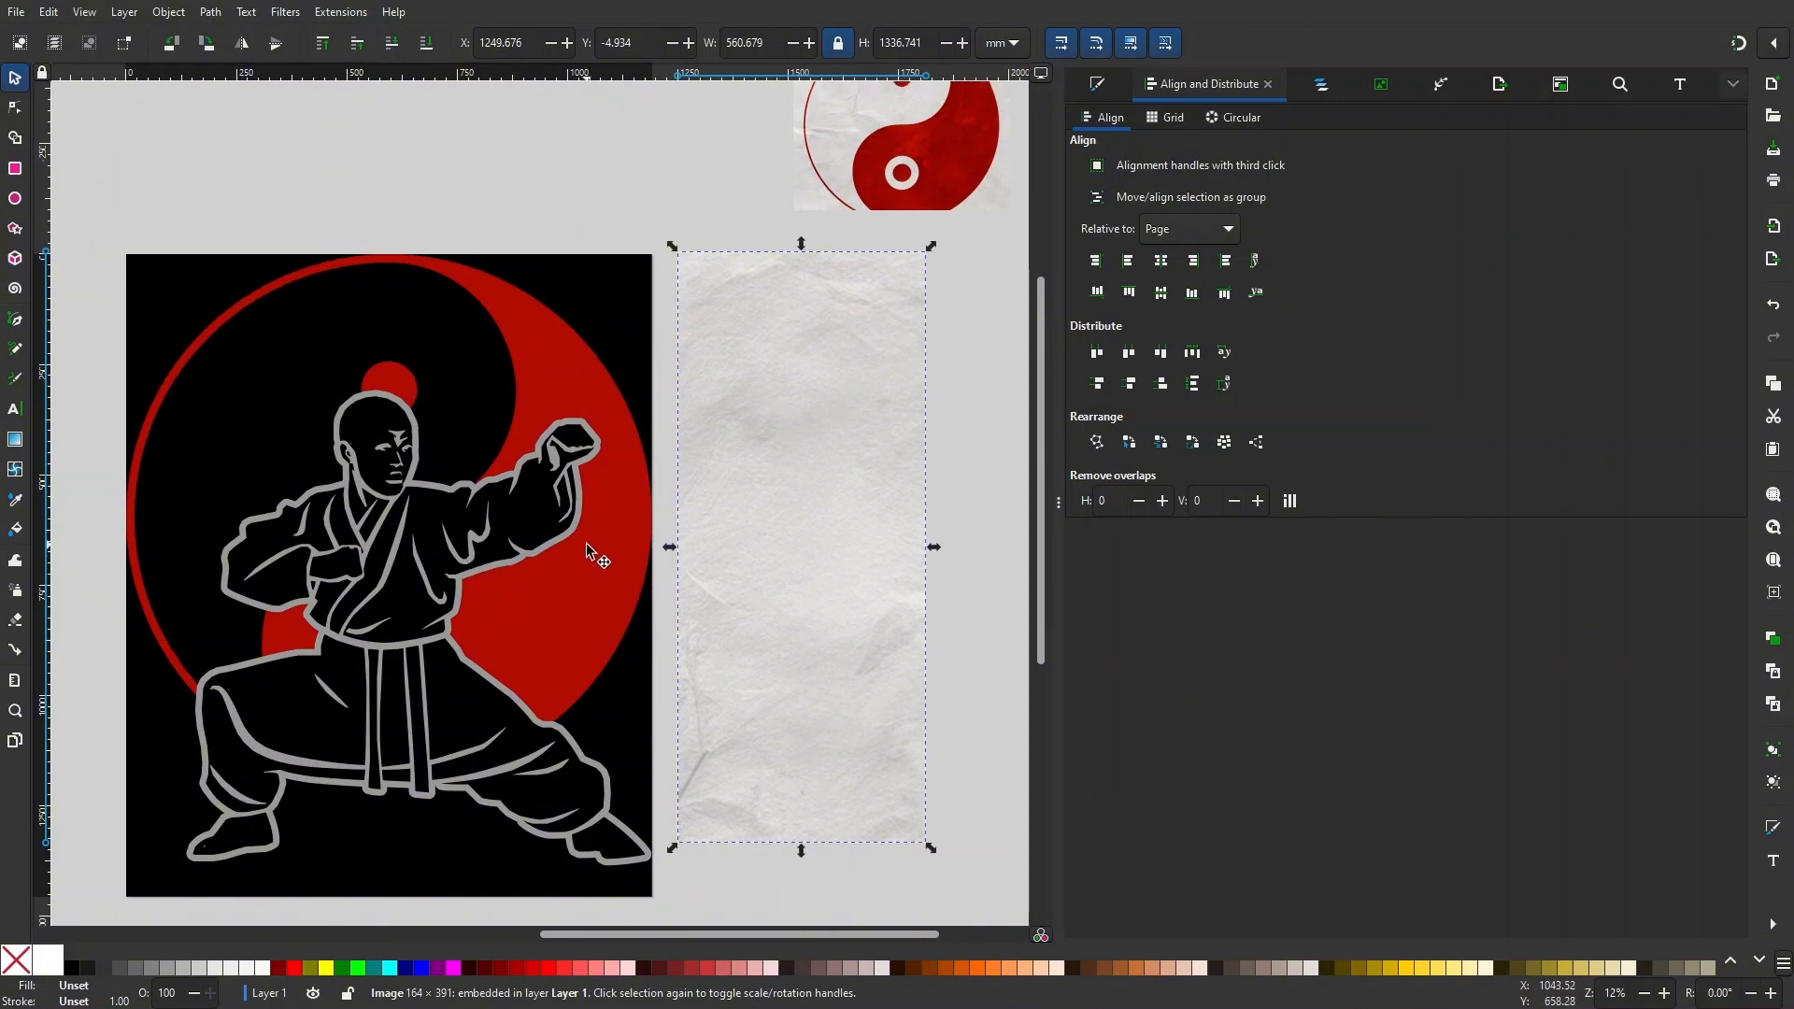
scroll(555, 379, "up", 5, "ctrl")
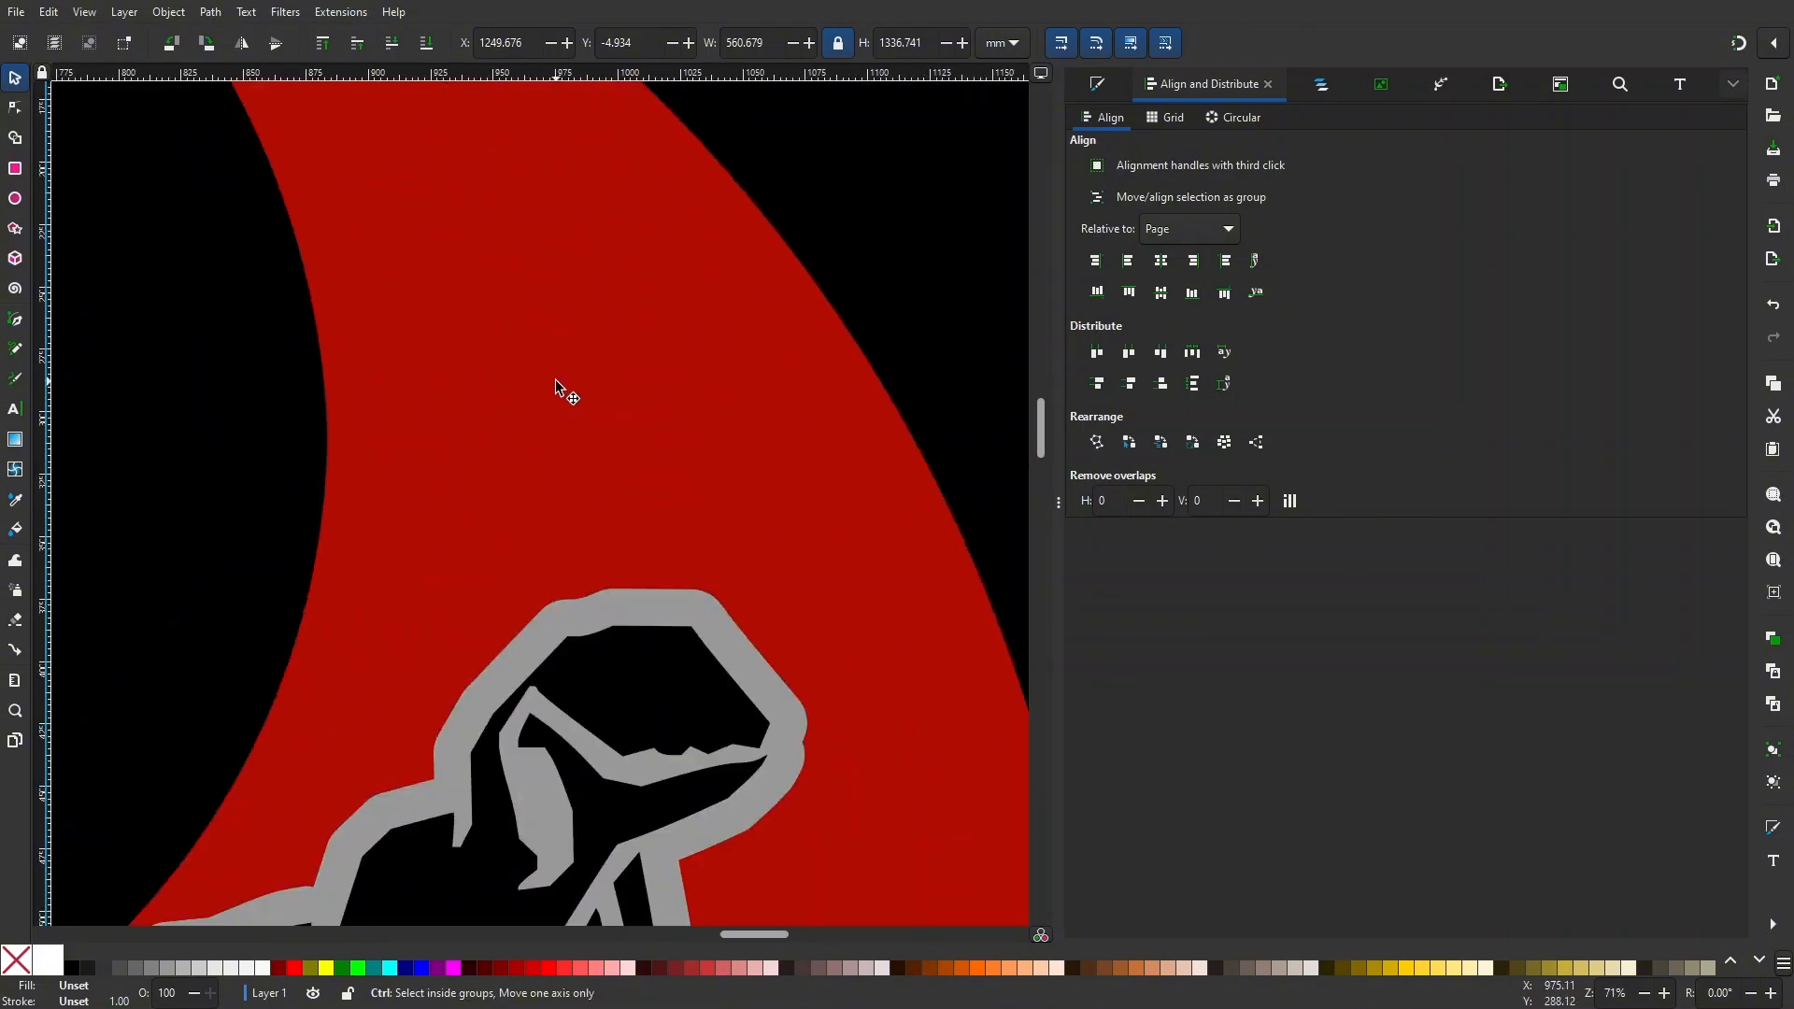
left_click_drag(342, 337, 413, 514)
mouse_move(413, 295)
left_mouse_down()
mouse_move(732, 480)
mouse_move(839, 503)
left_mouse_up()
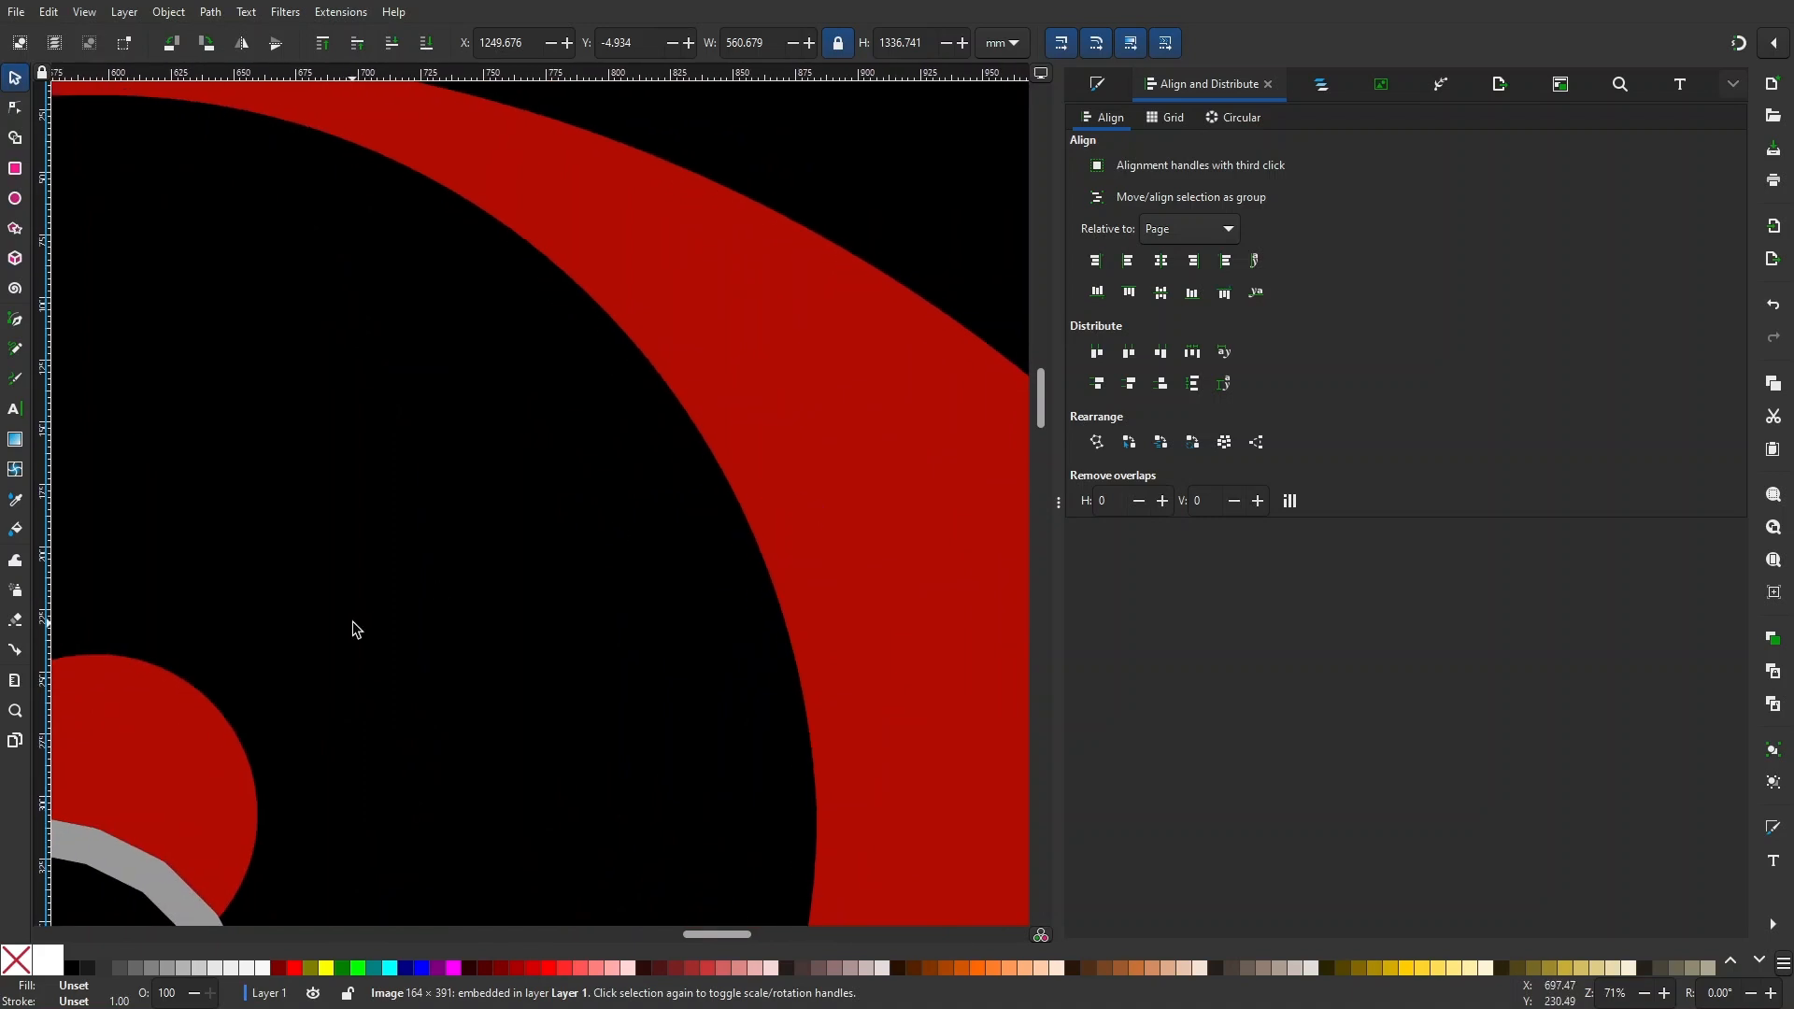
left_click_drag(352, 620, 363, 622)
left_click_drag(452, 665, 476, 763)
left_click_drag(808, 851, 645, 665)
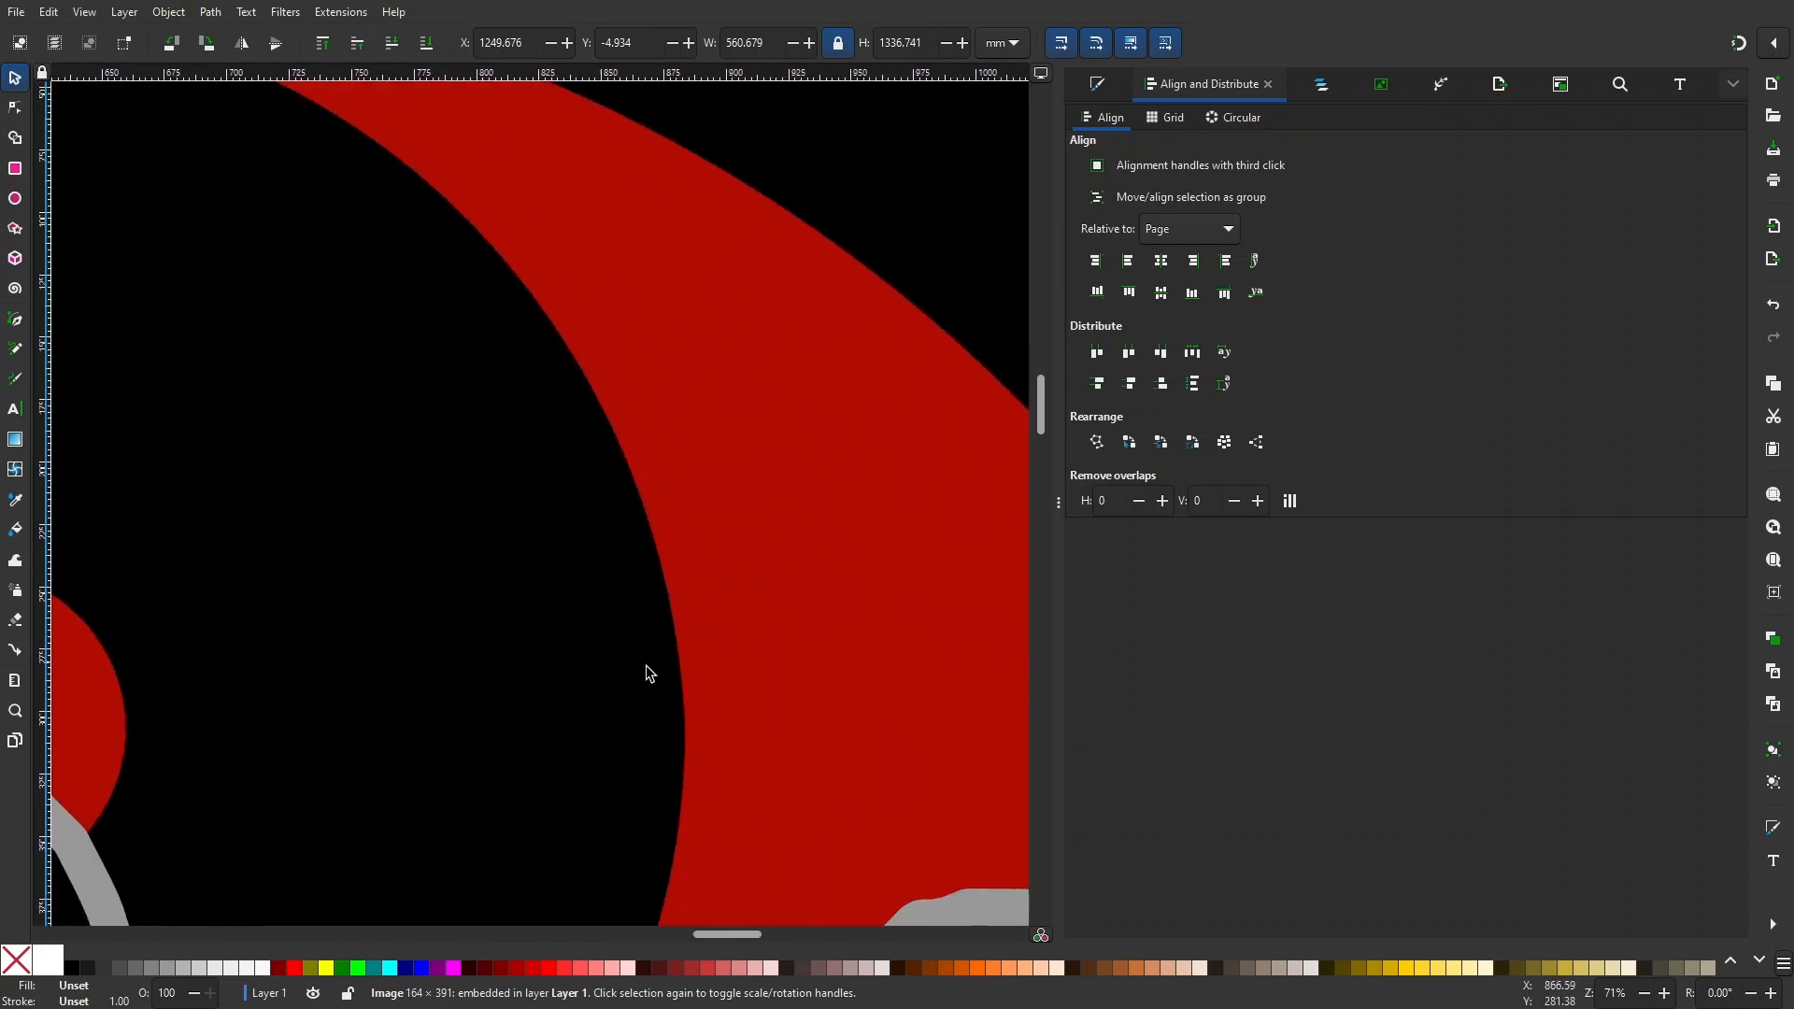
scroll(766, 598, "down", 4, "ctrl")
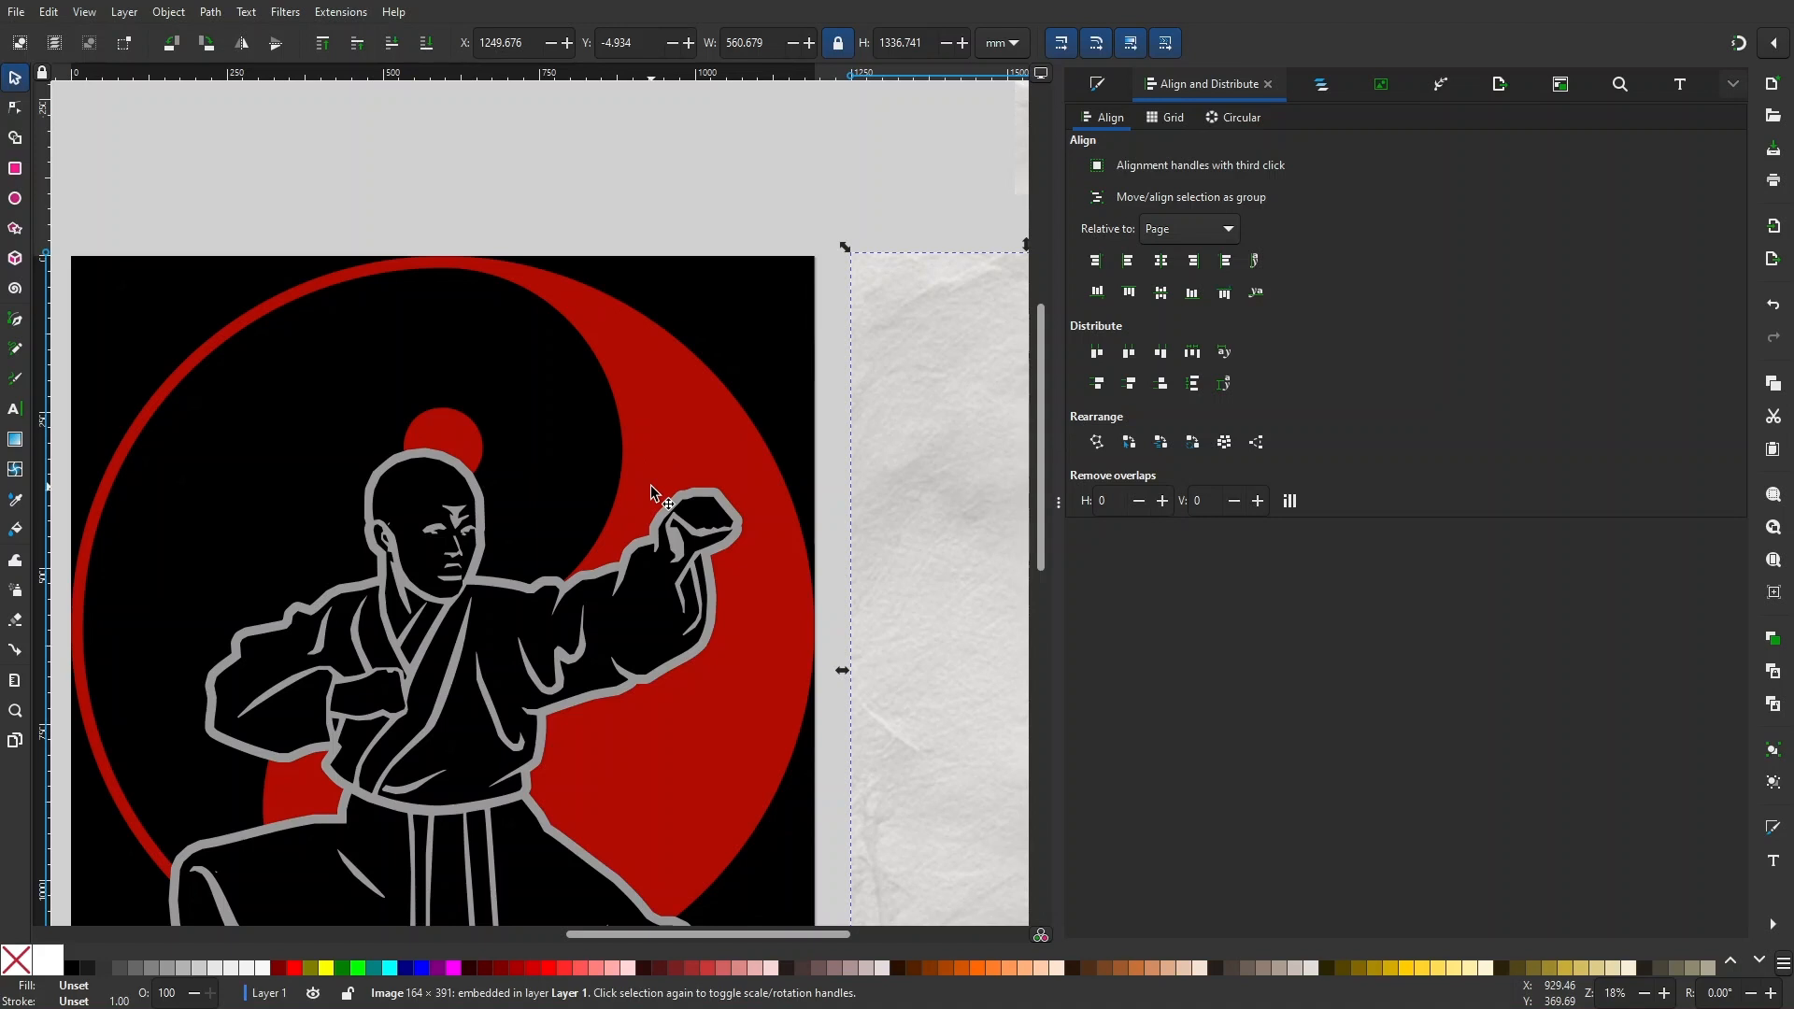
scroll(651, 485, "down", 4)
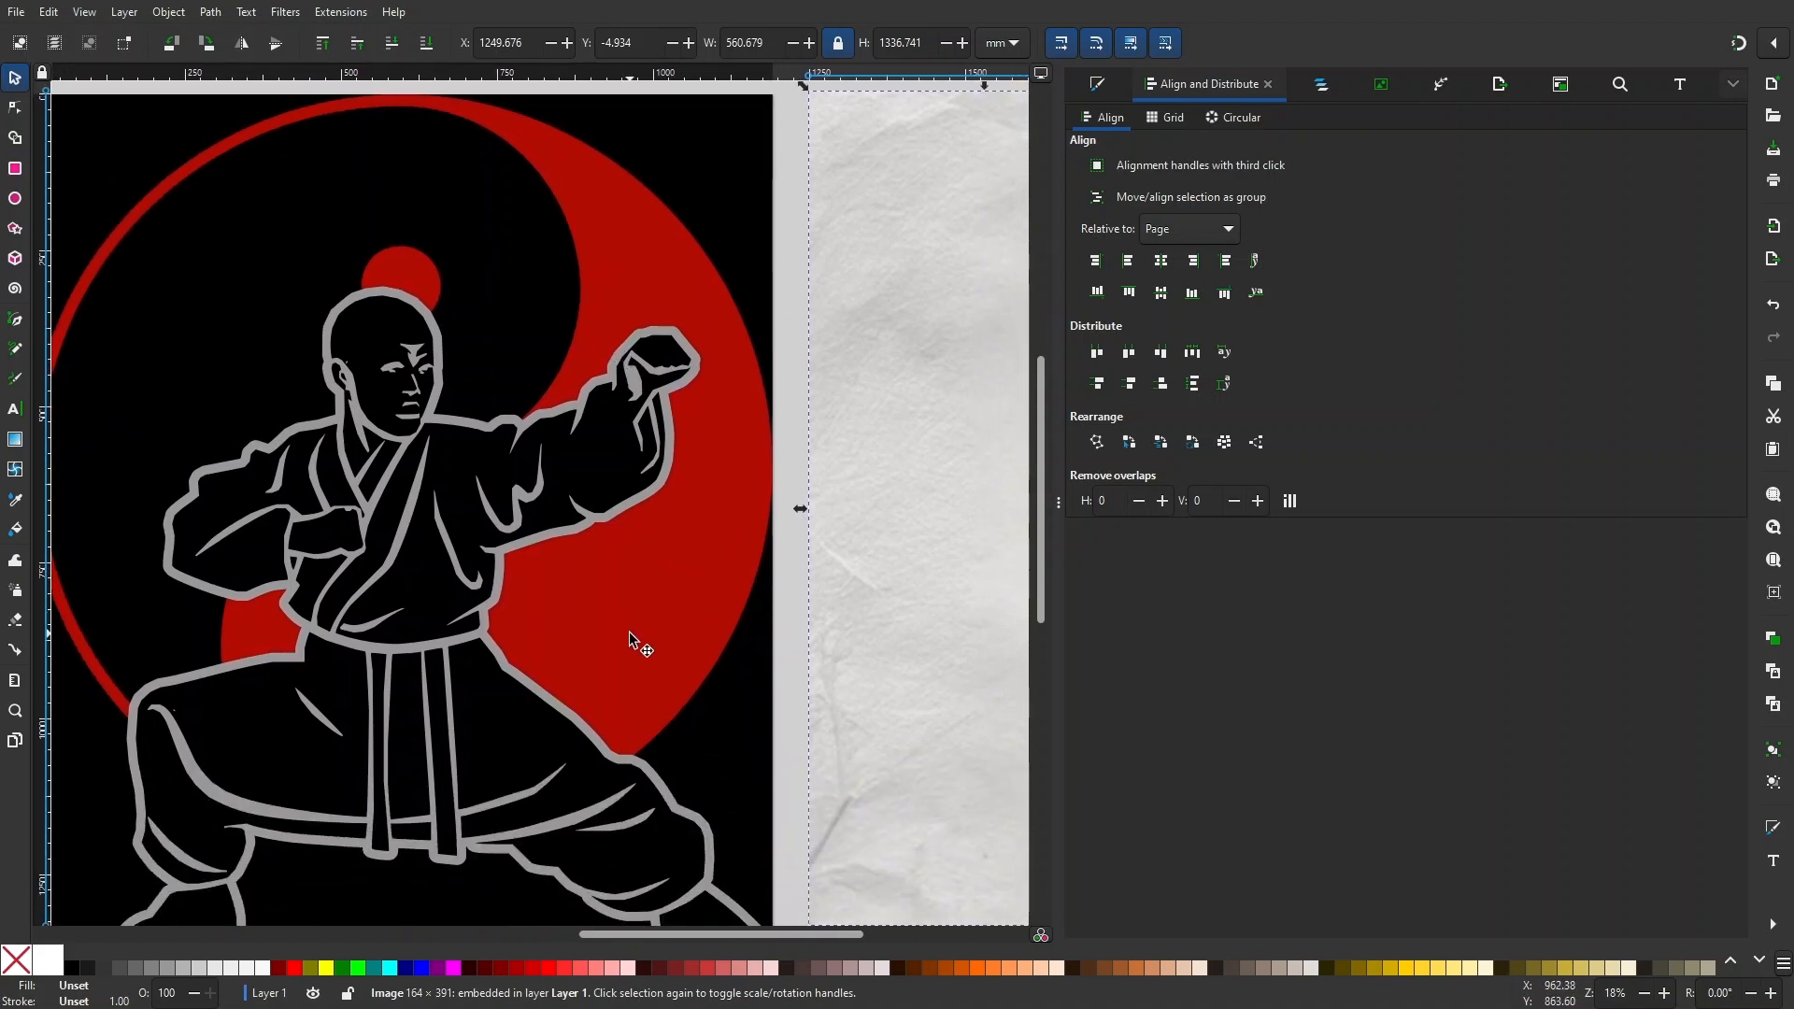
scroll(629, 637, "down", 2)
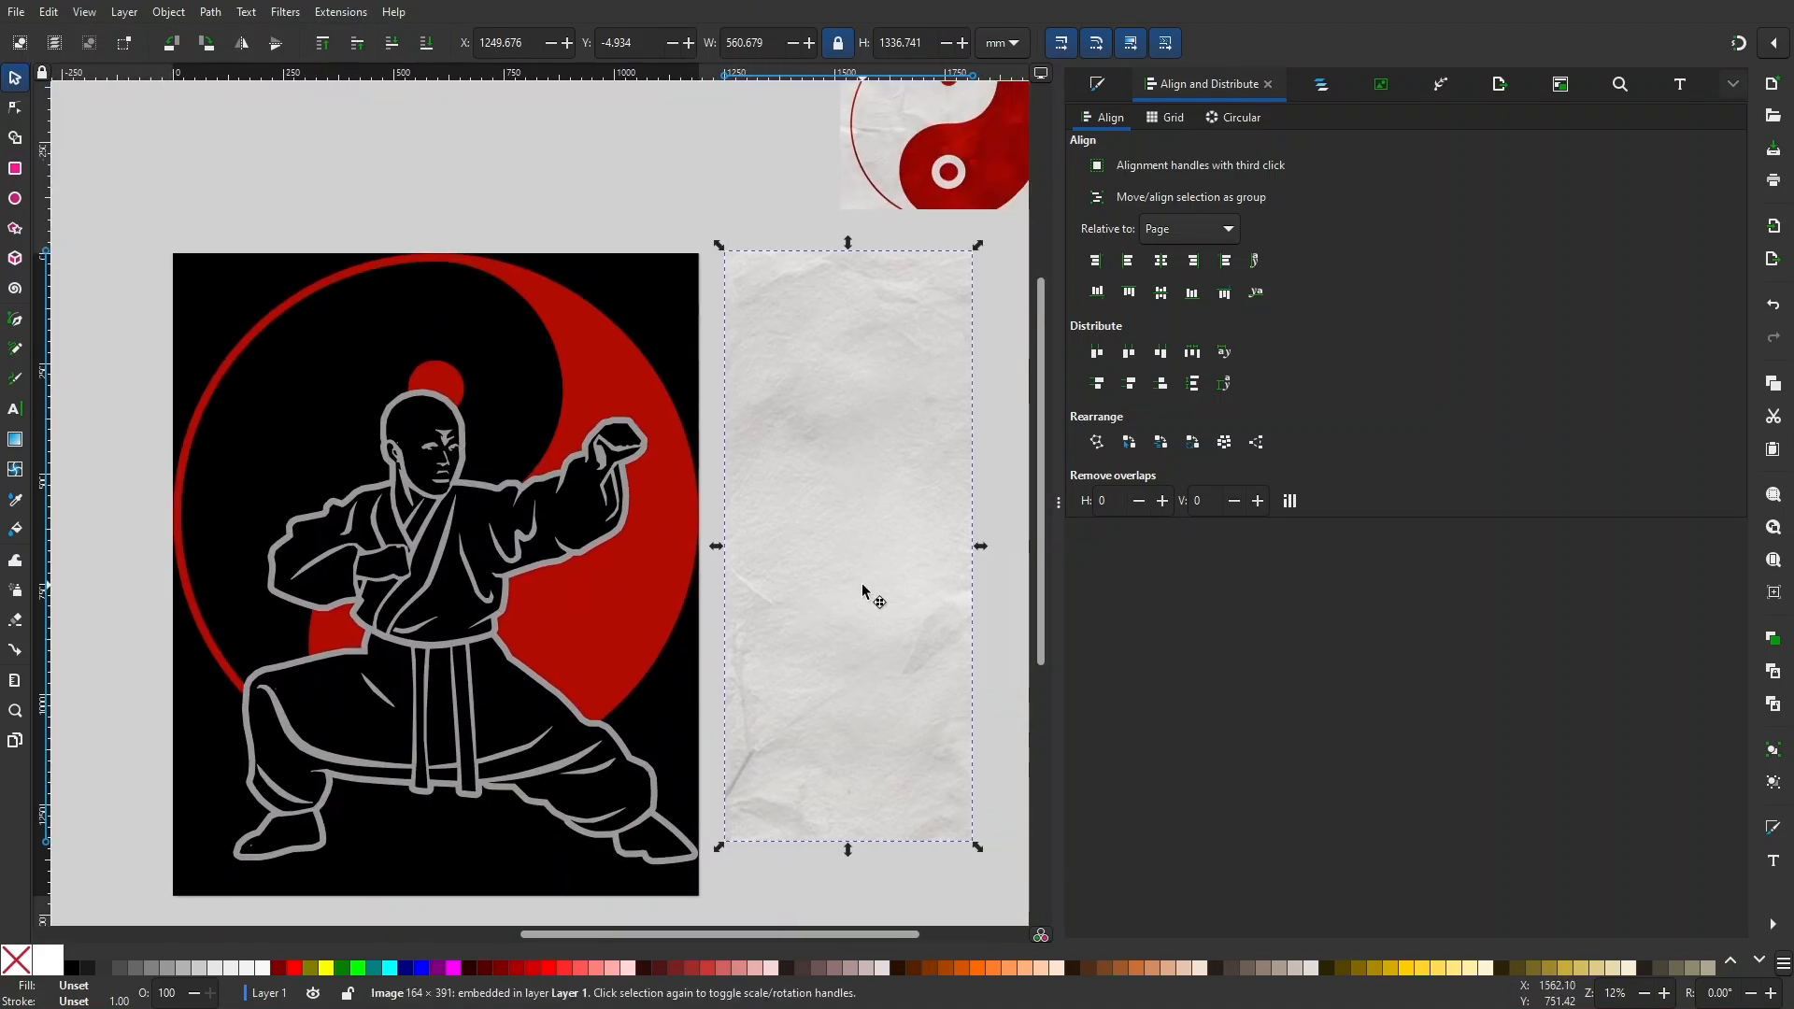
- Move the paper texture behind the design and stretch it to about 1285 mm wide, across the full page width
left_click_drag(822, 580, 659, 584)
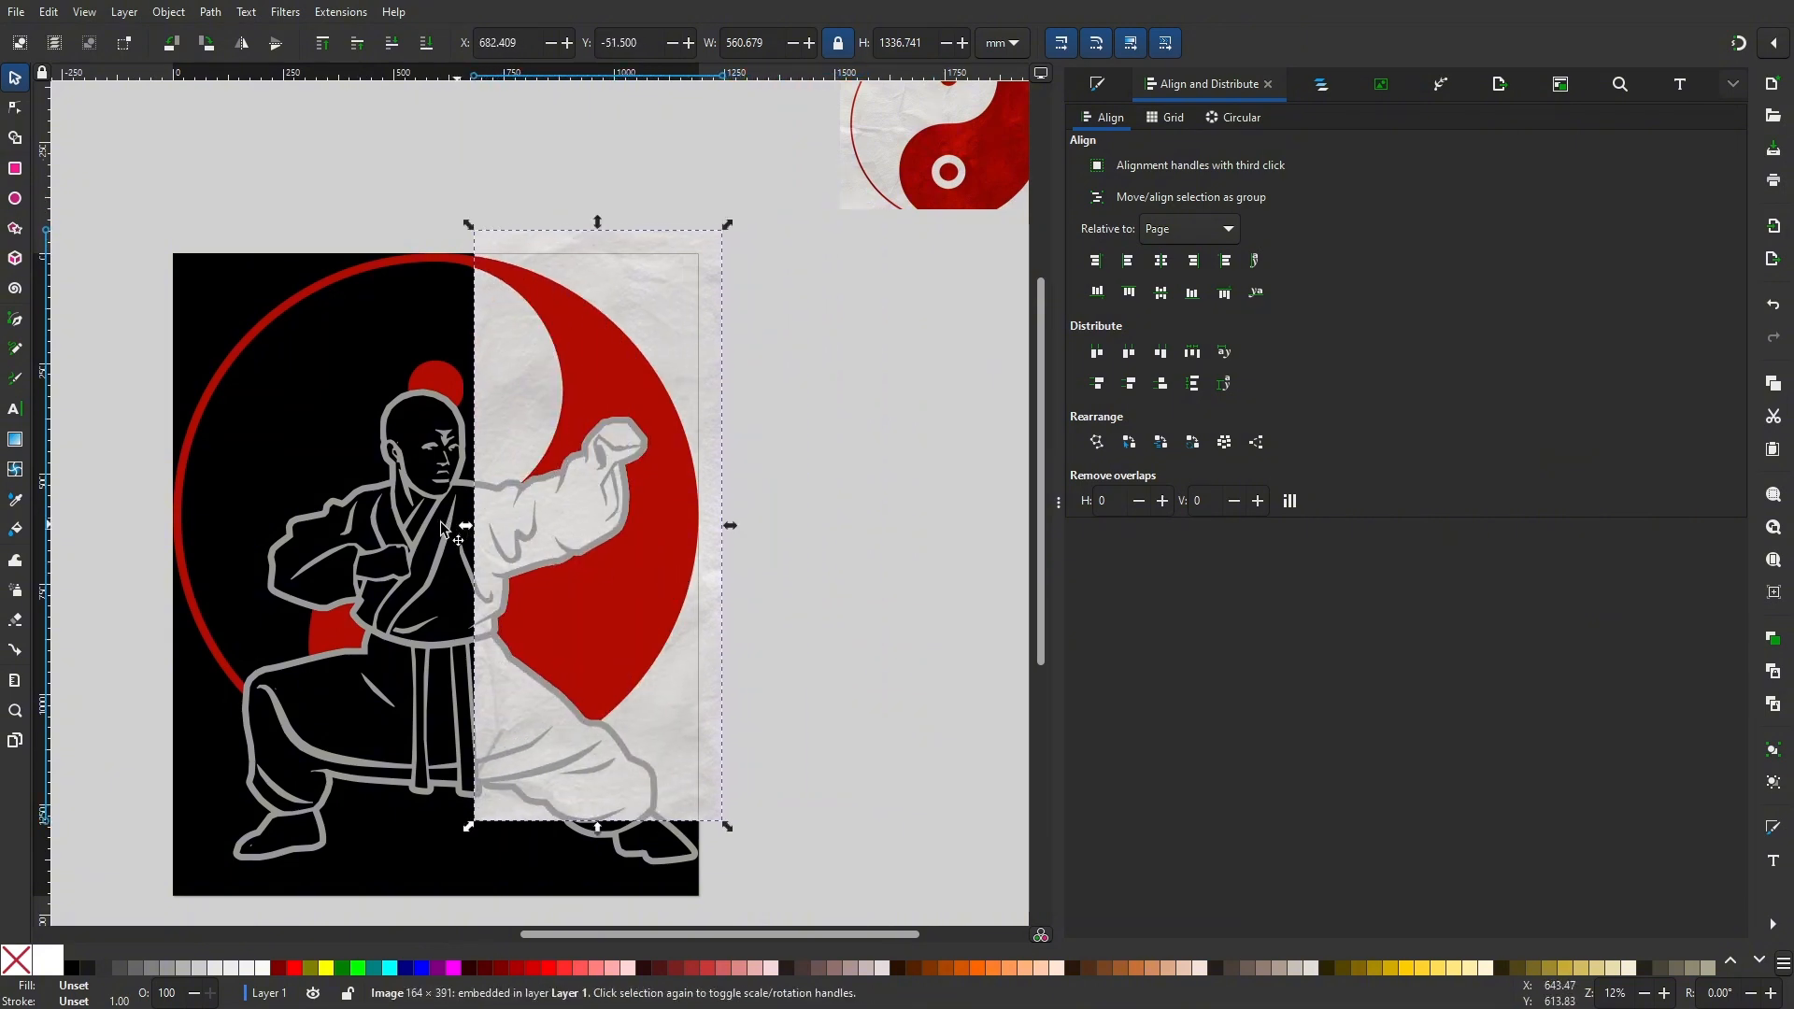
left_click_drag(456, 529, 278, 533)
key("ctrl+z")
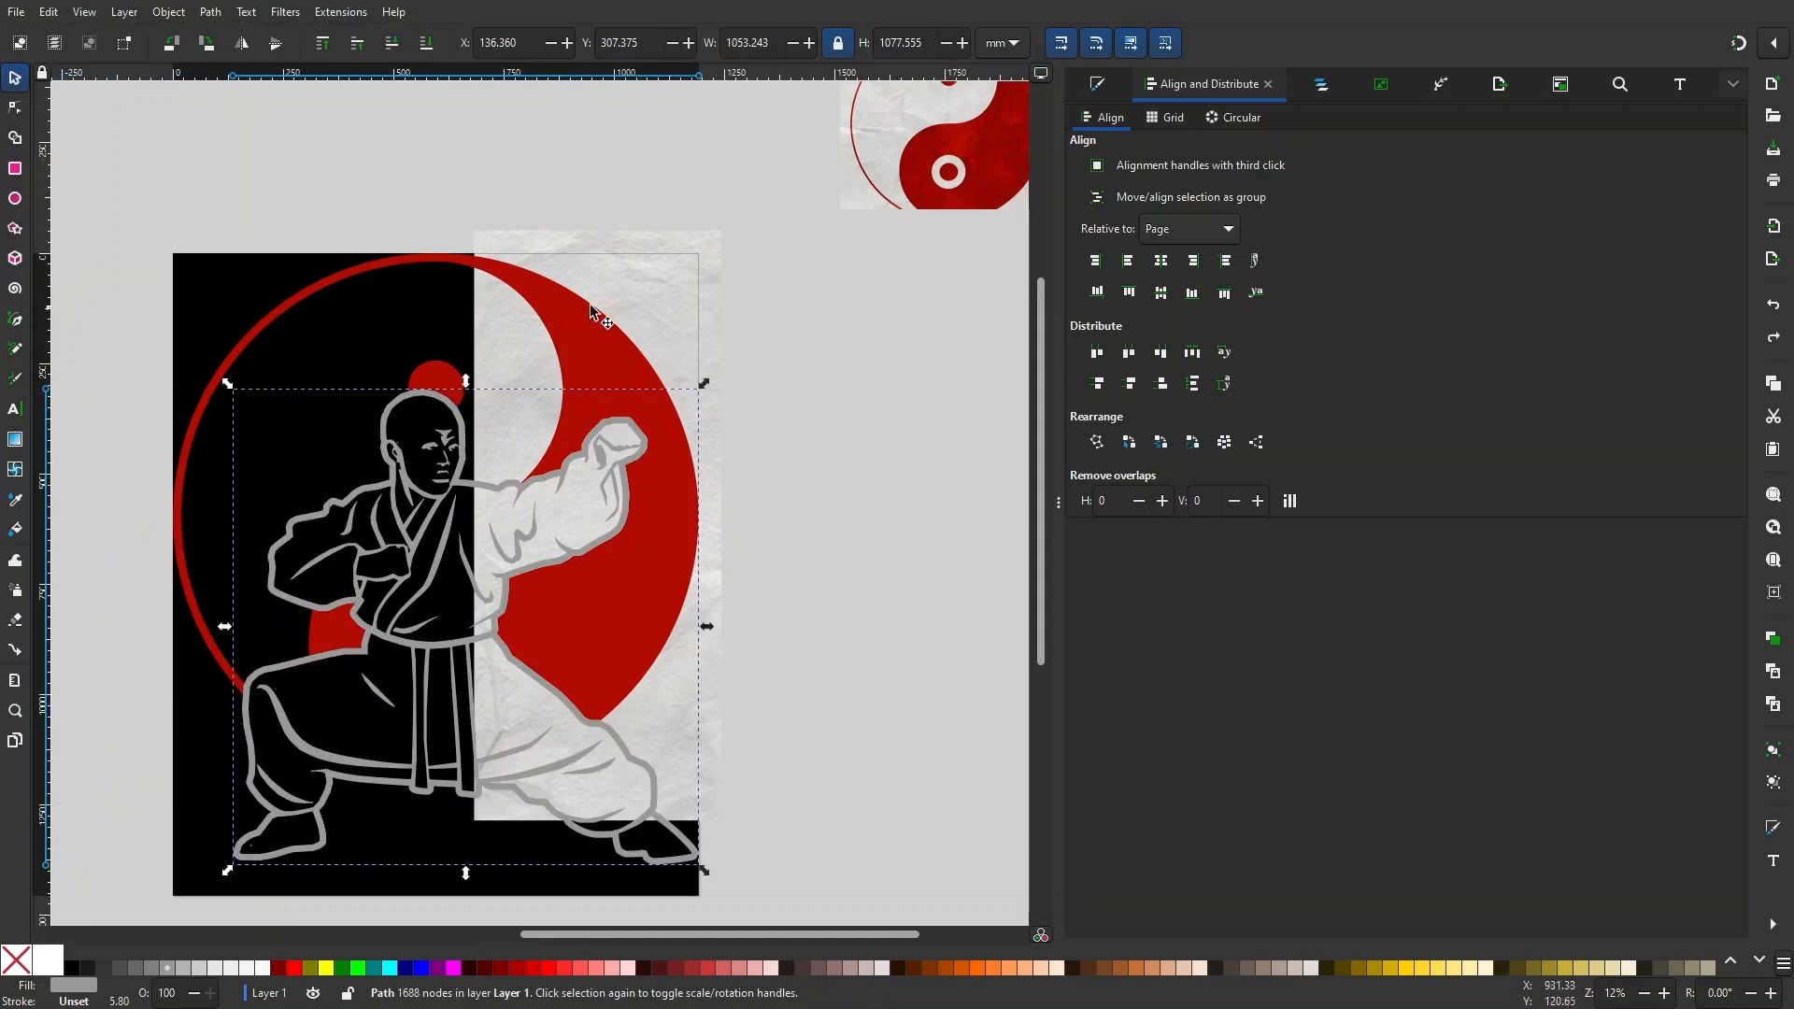
left_click(645, 253)
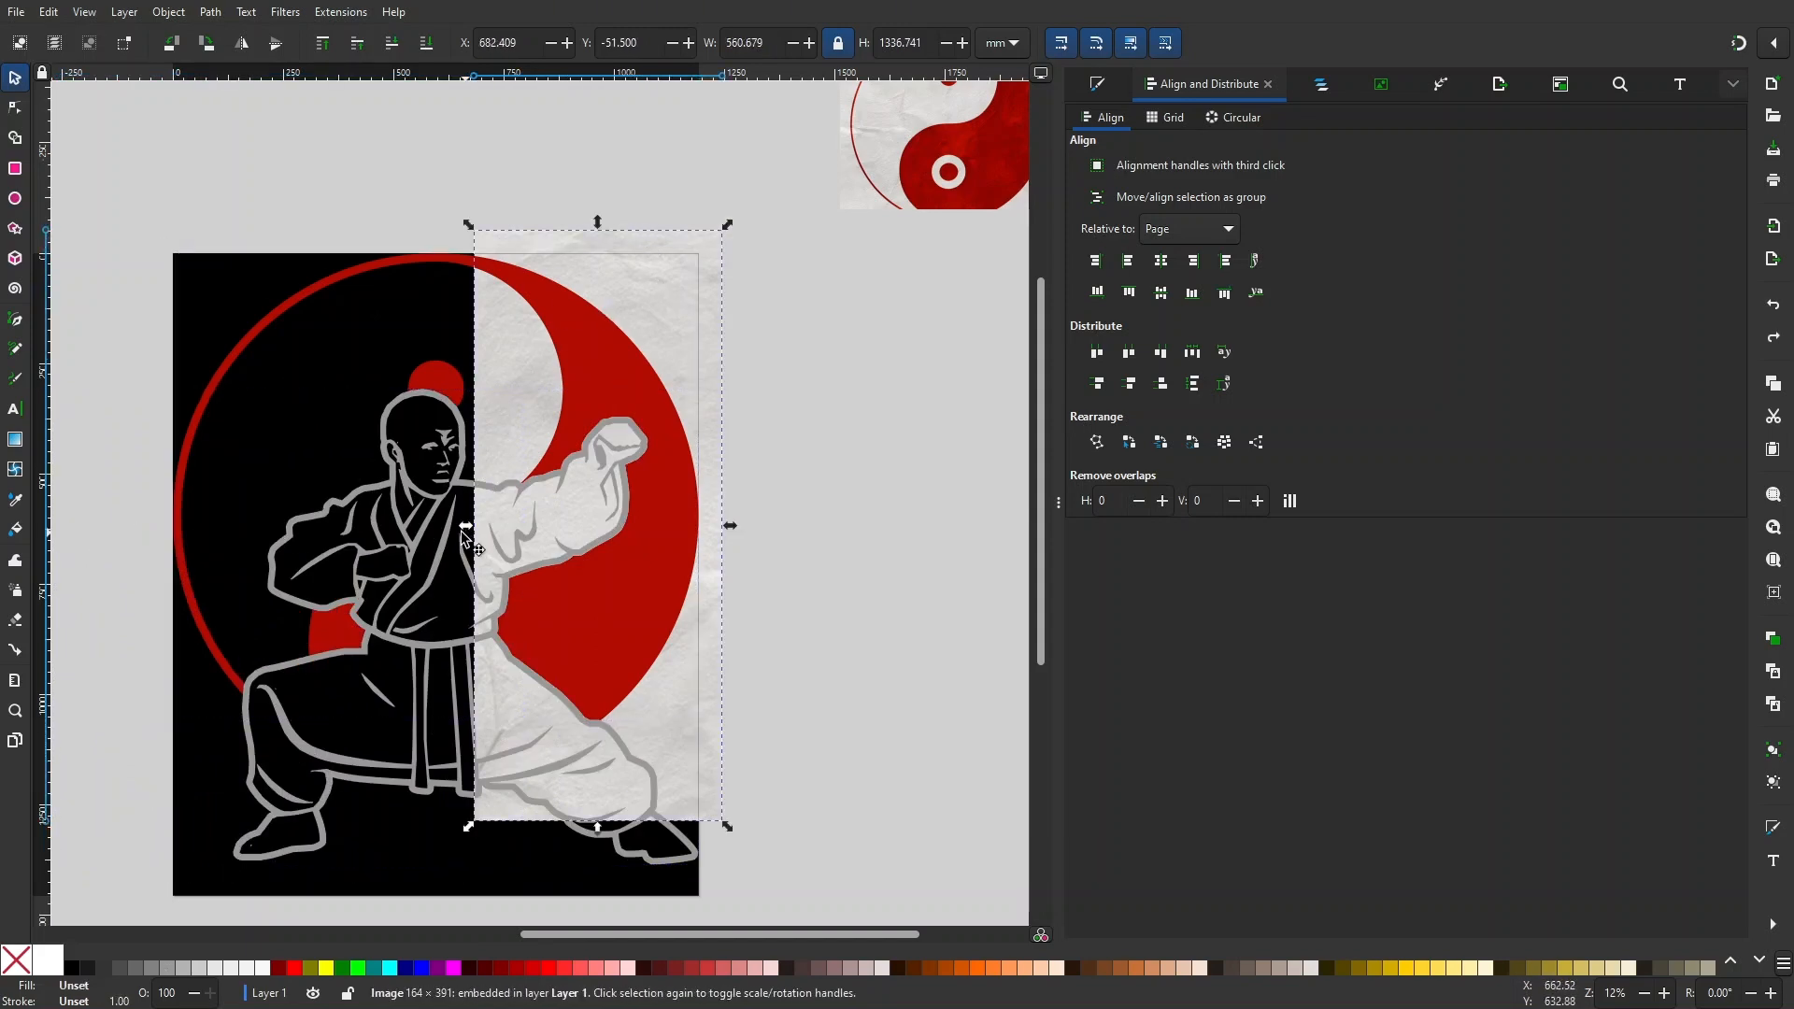
left_click_drag(461, 533, 144, 549)
key("ctrl+z")
left_click(636, 272)
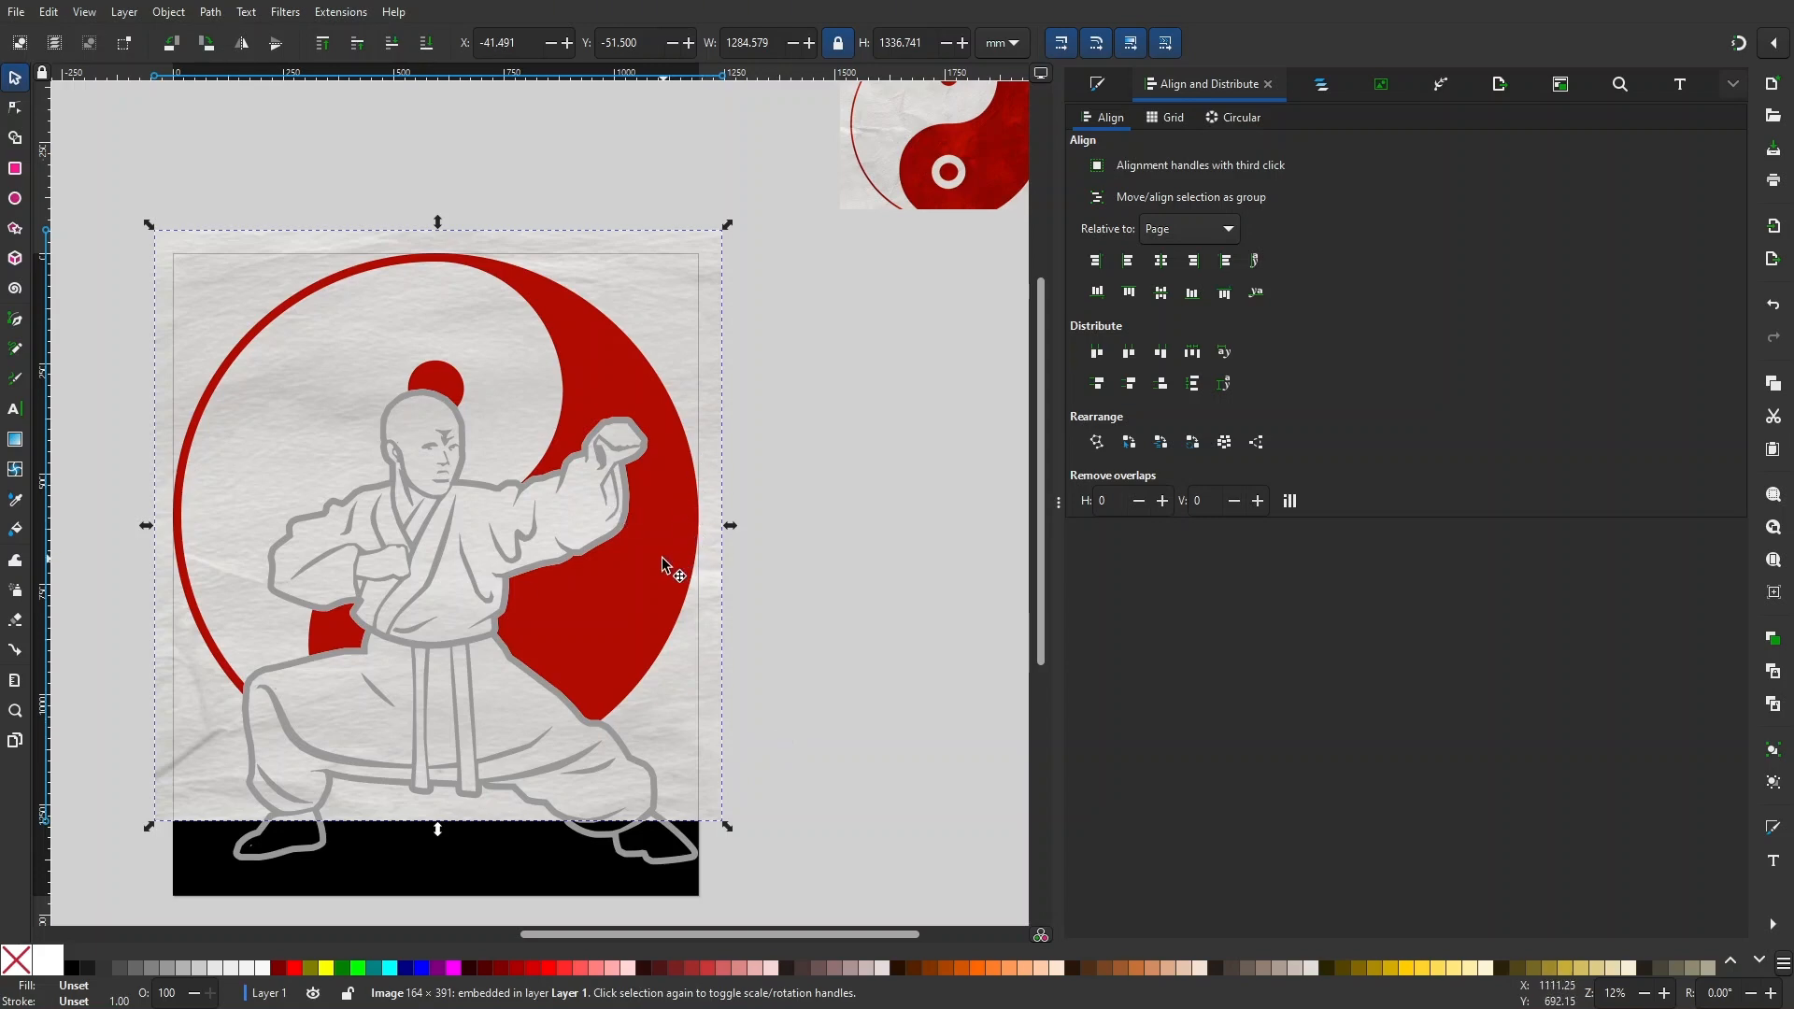
- Raise the paper texture above the artwork, try the Colour Burn blend mode on it and settle on Multiply
scroll(635, 421, "up", 3)
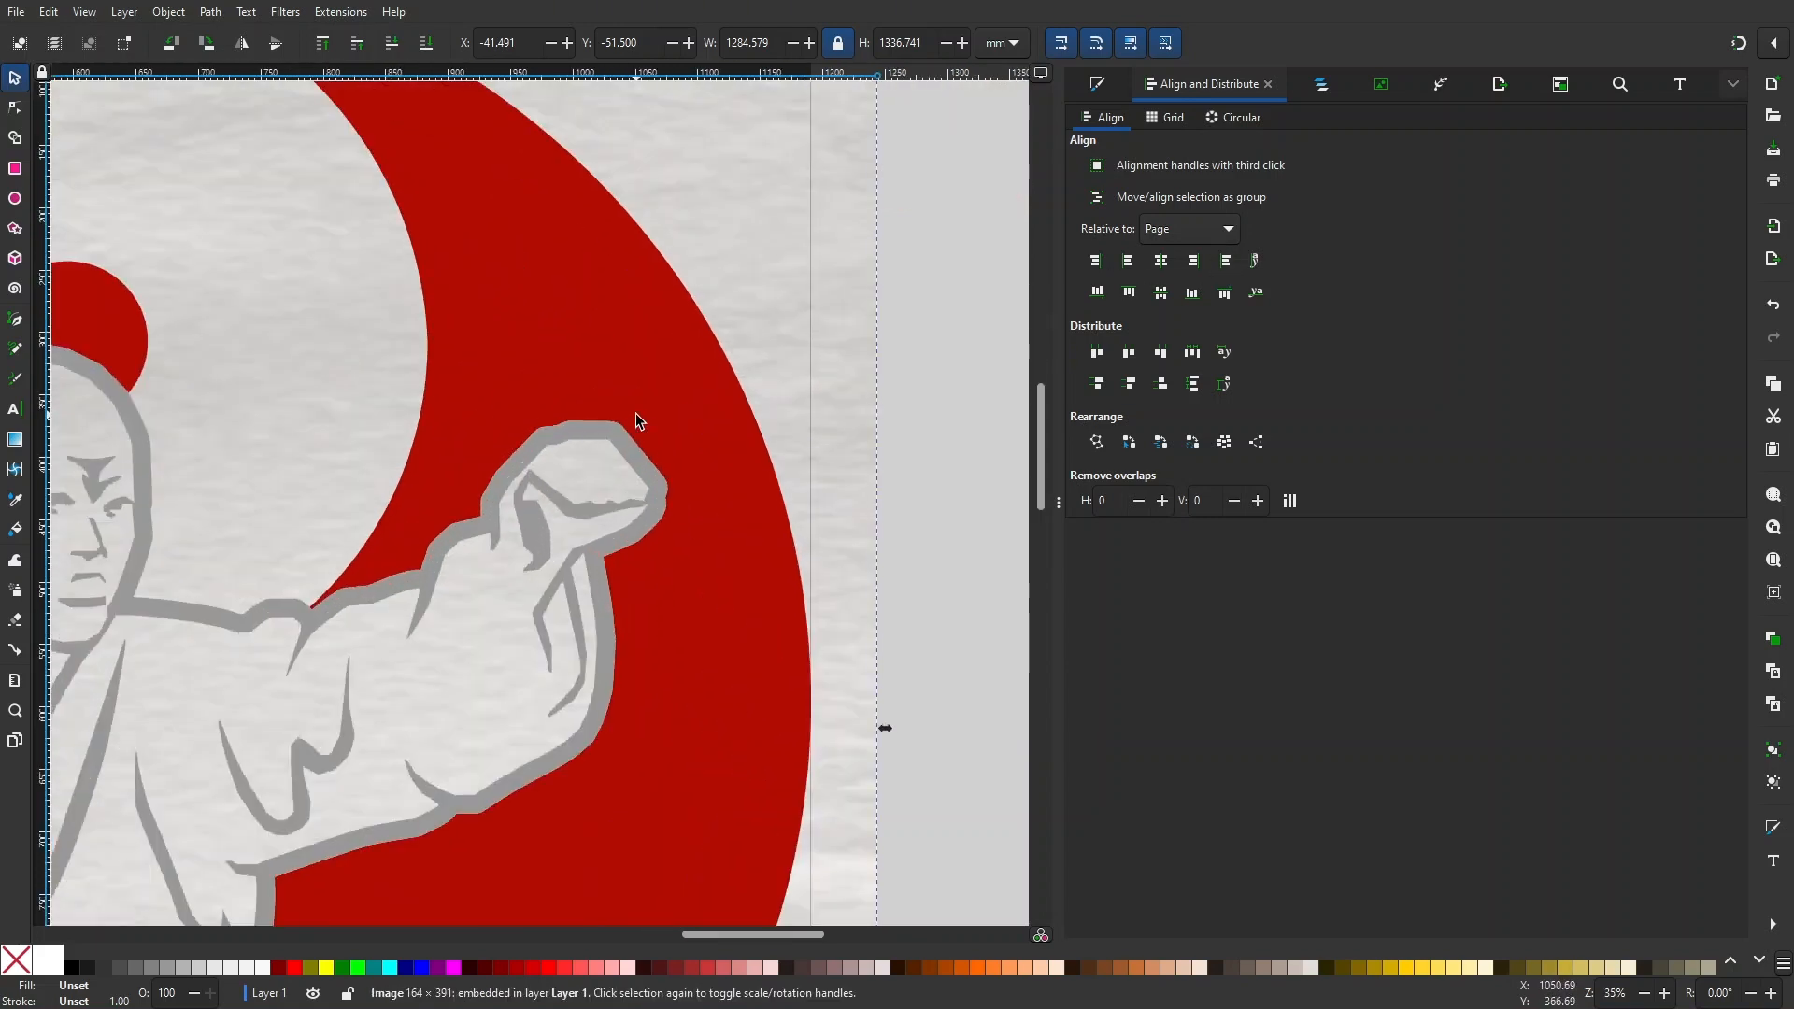
scroll(570, 361, "down", 3)
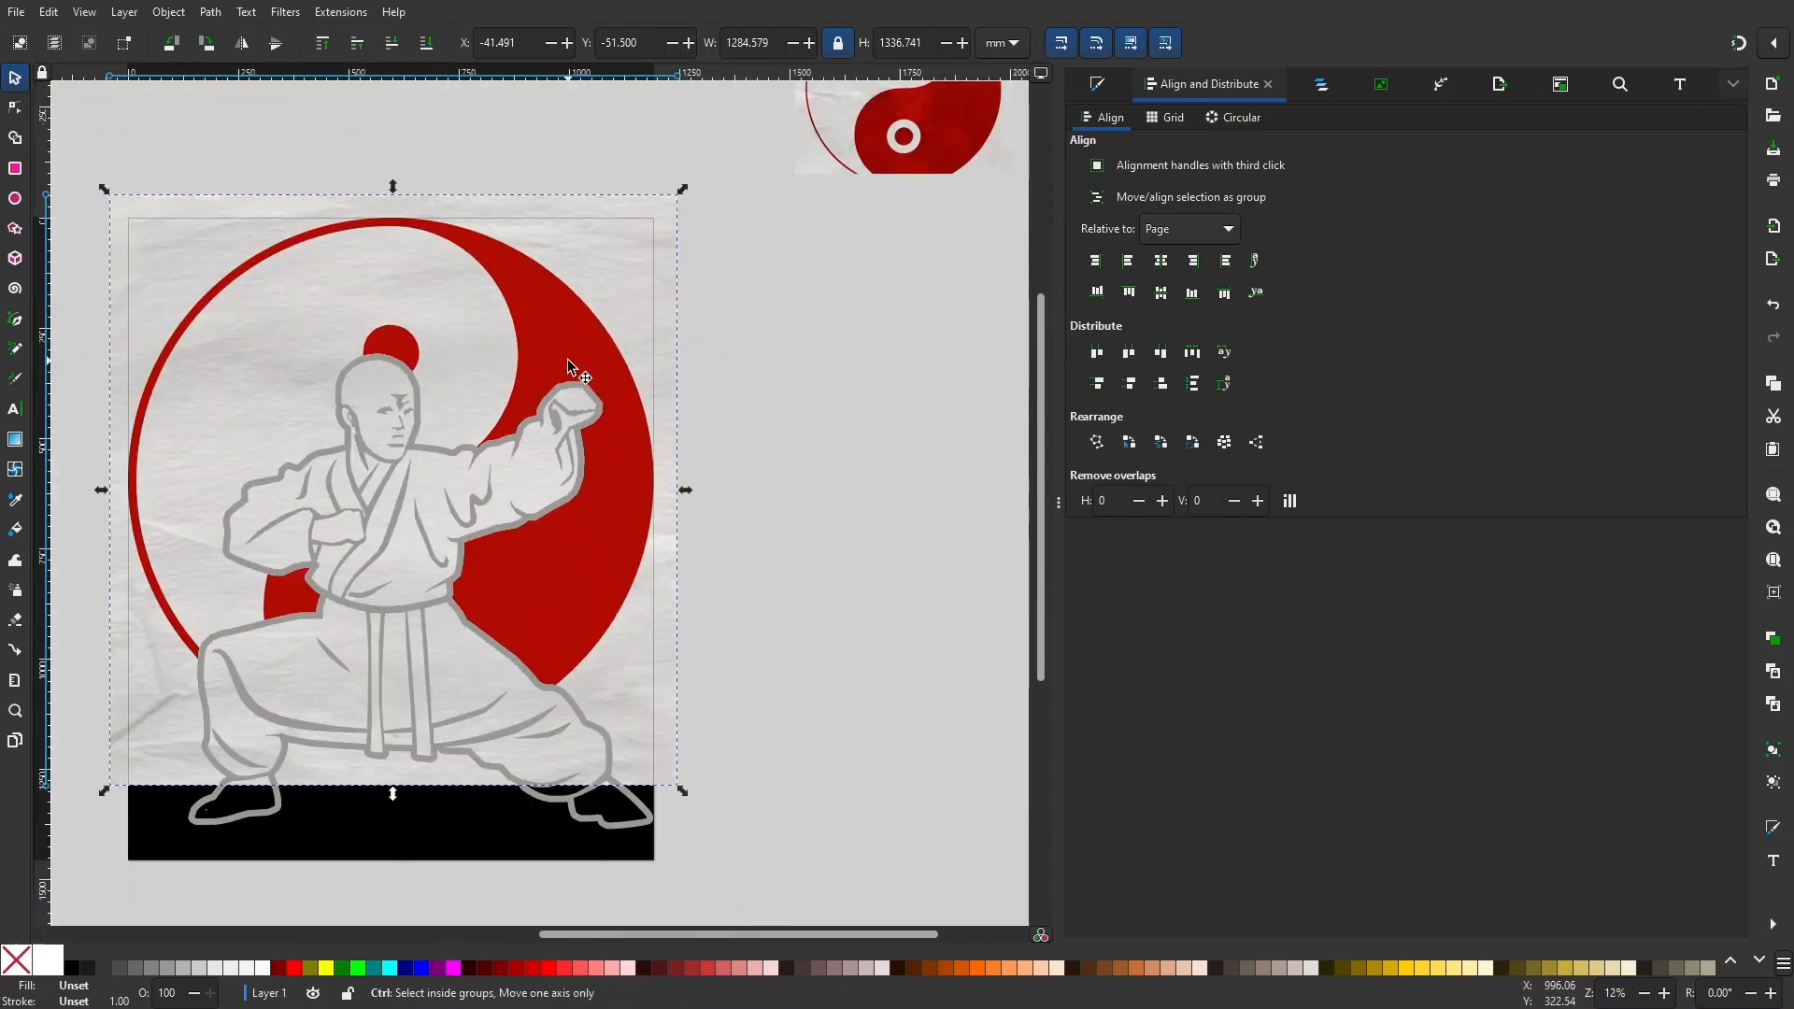
left_click(1099, 85)
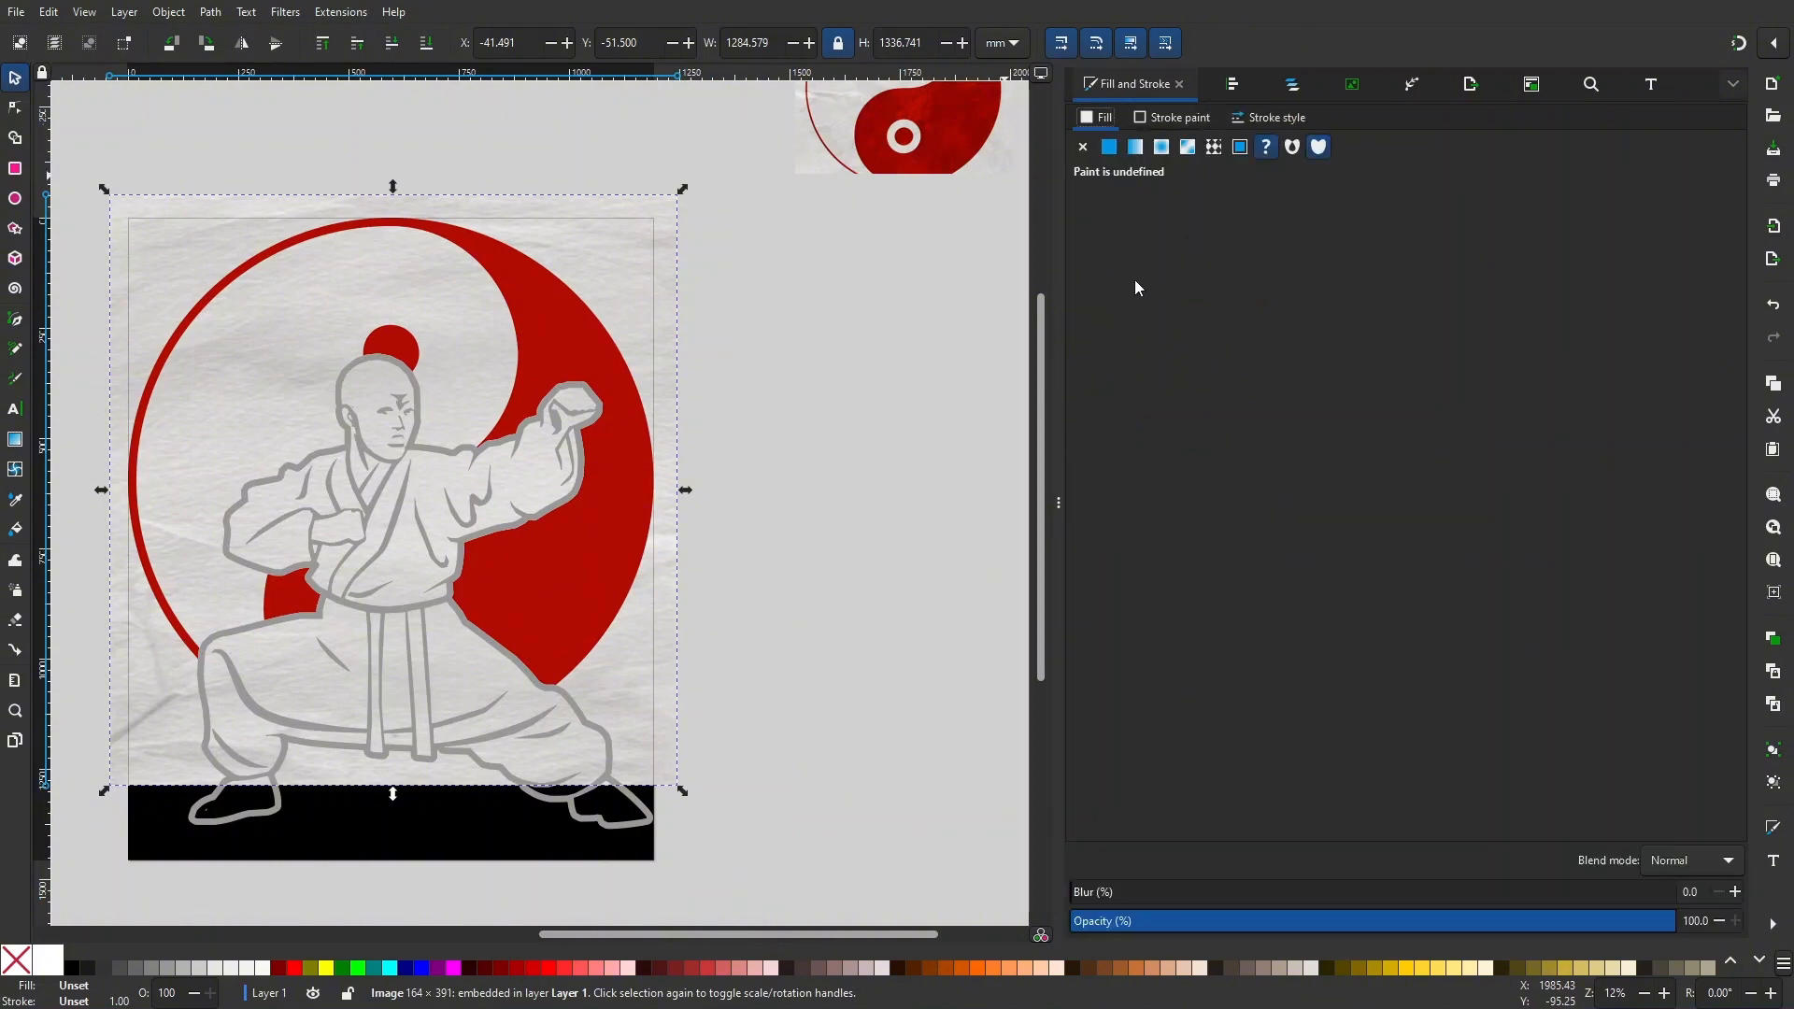
left_click(1671, 865)
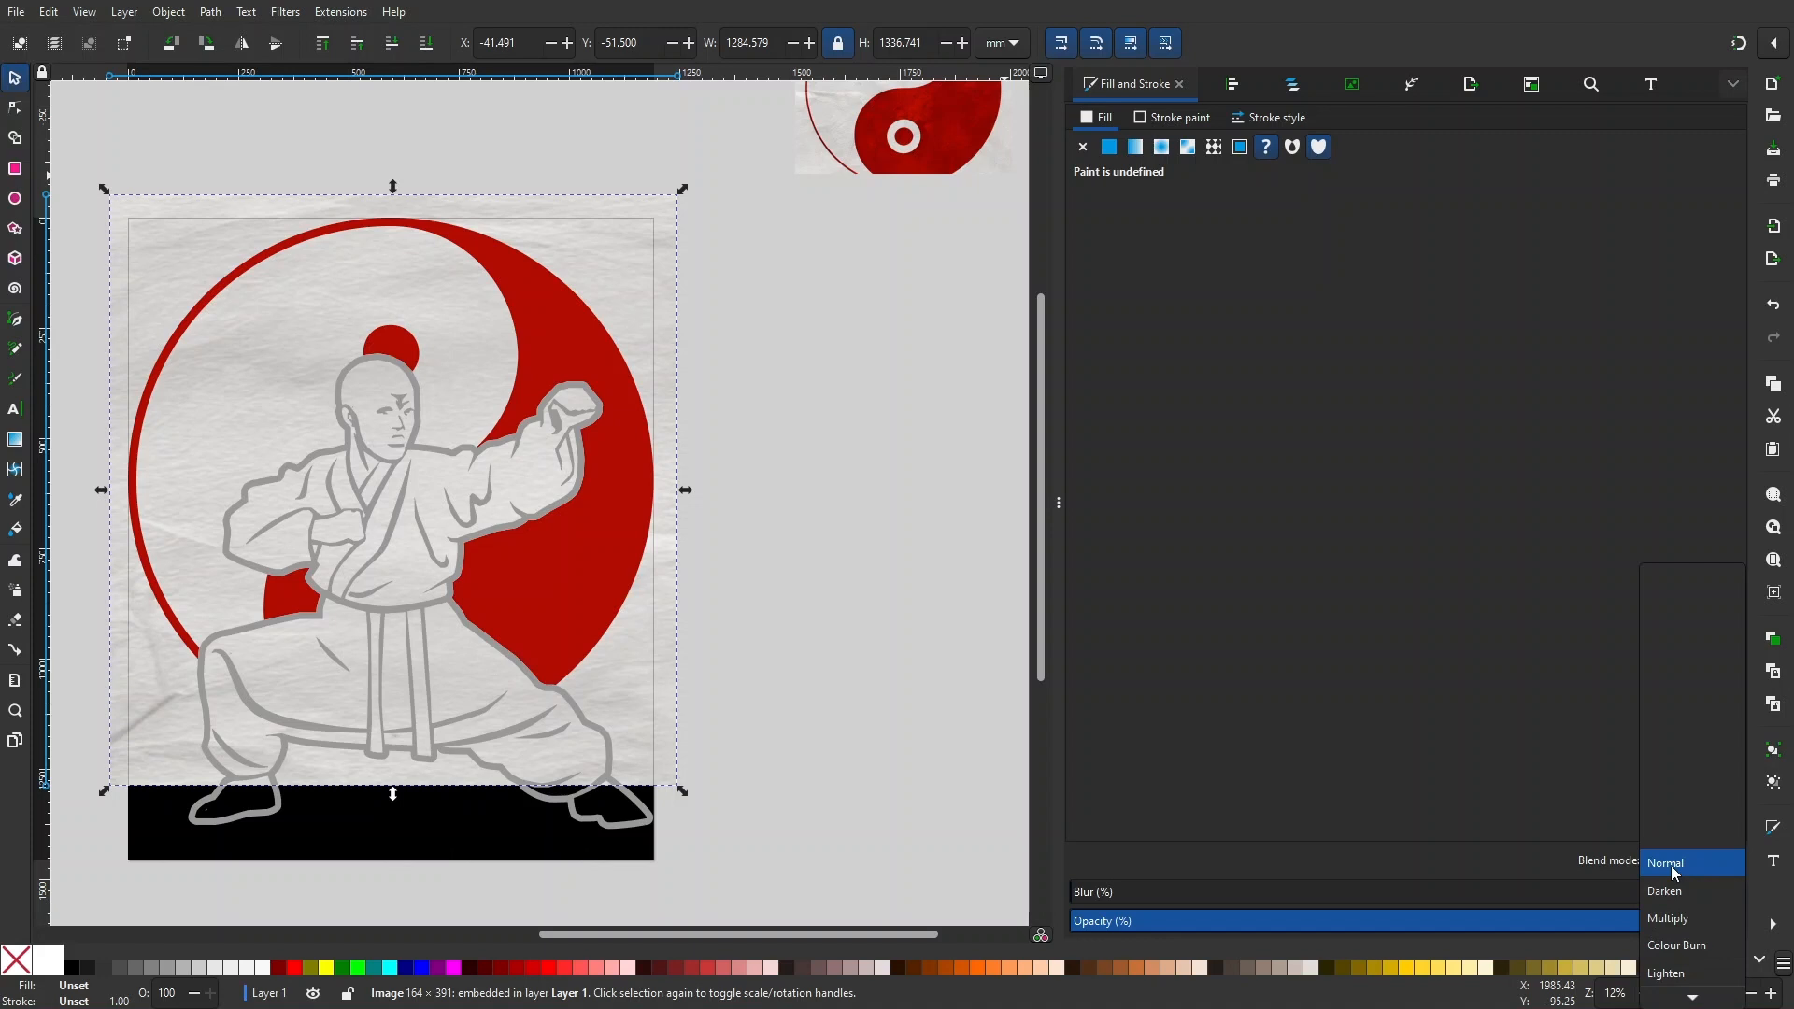
left_click(1671, 921)
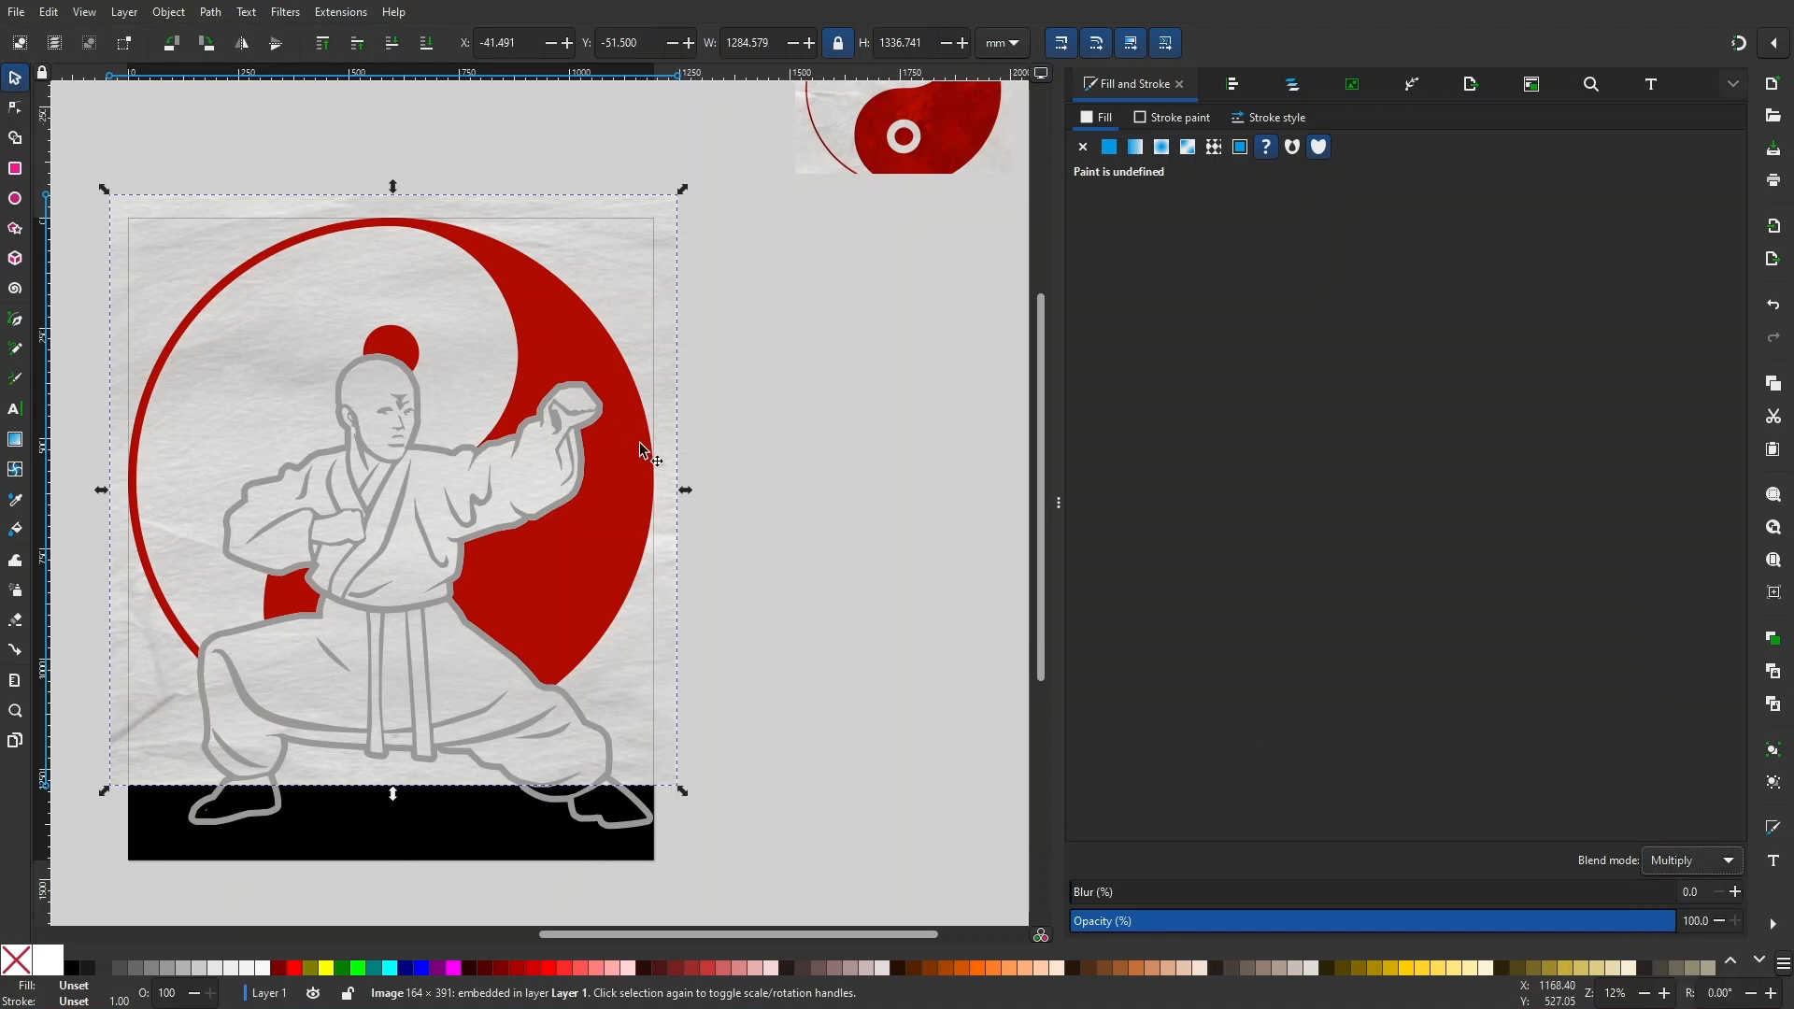
scroll(642, 452, "up", 2)
left_click(1673, 871)
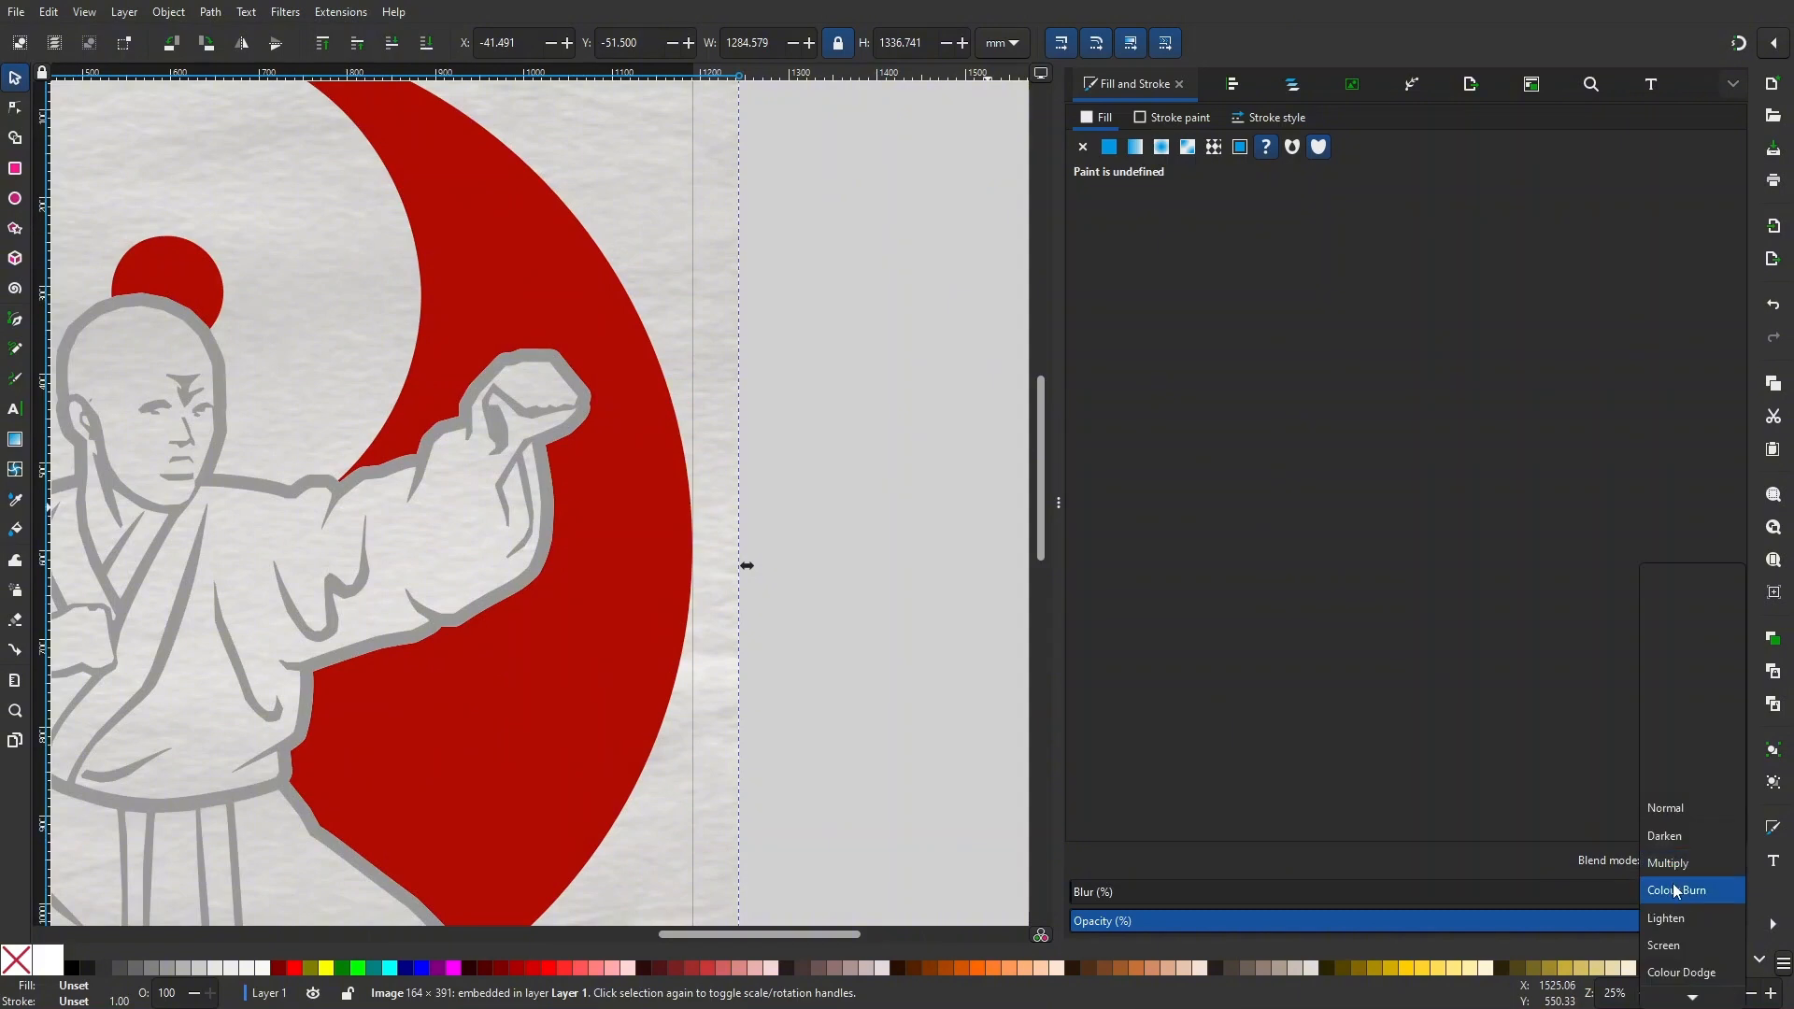
left_click(1673, 888)
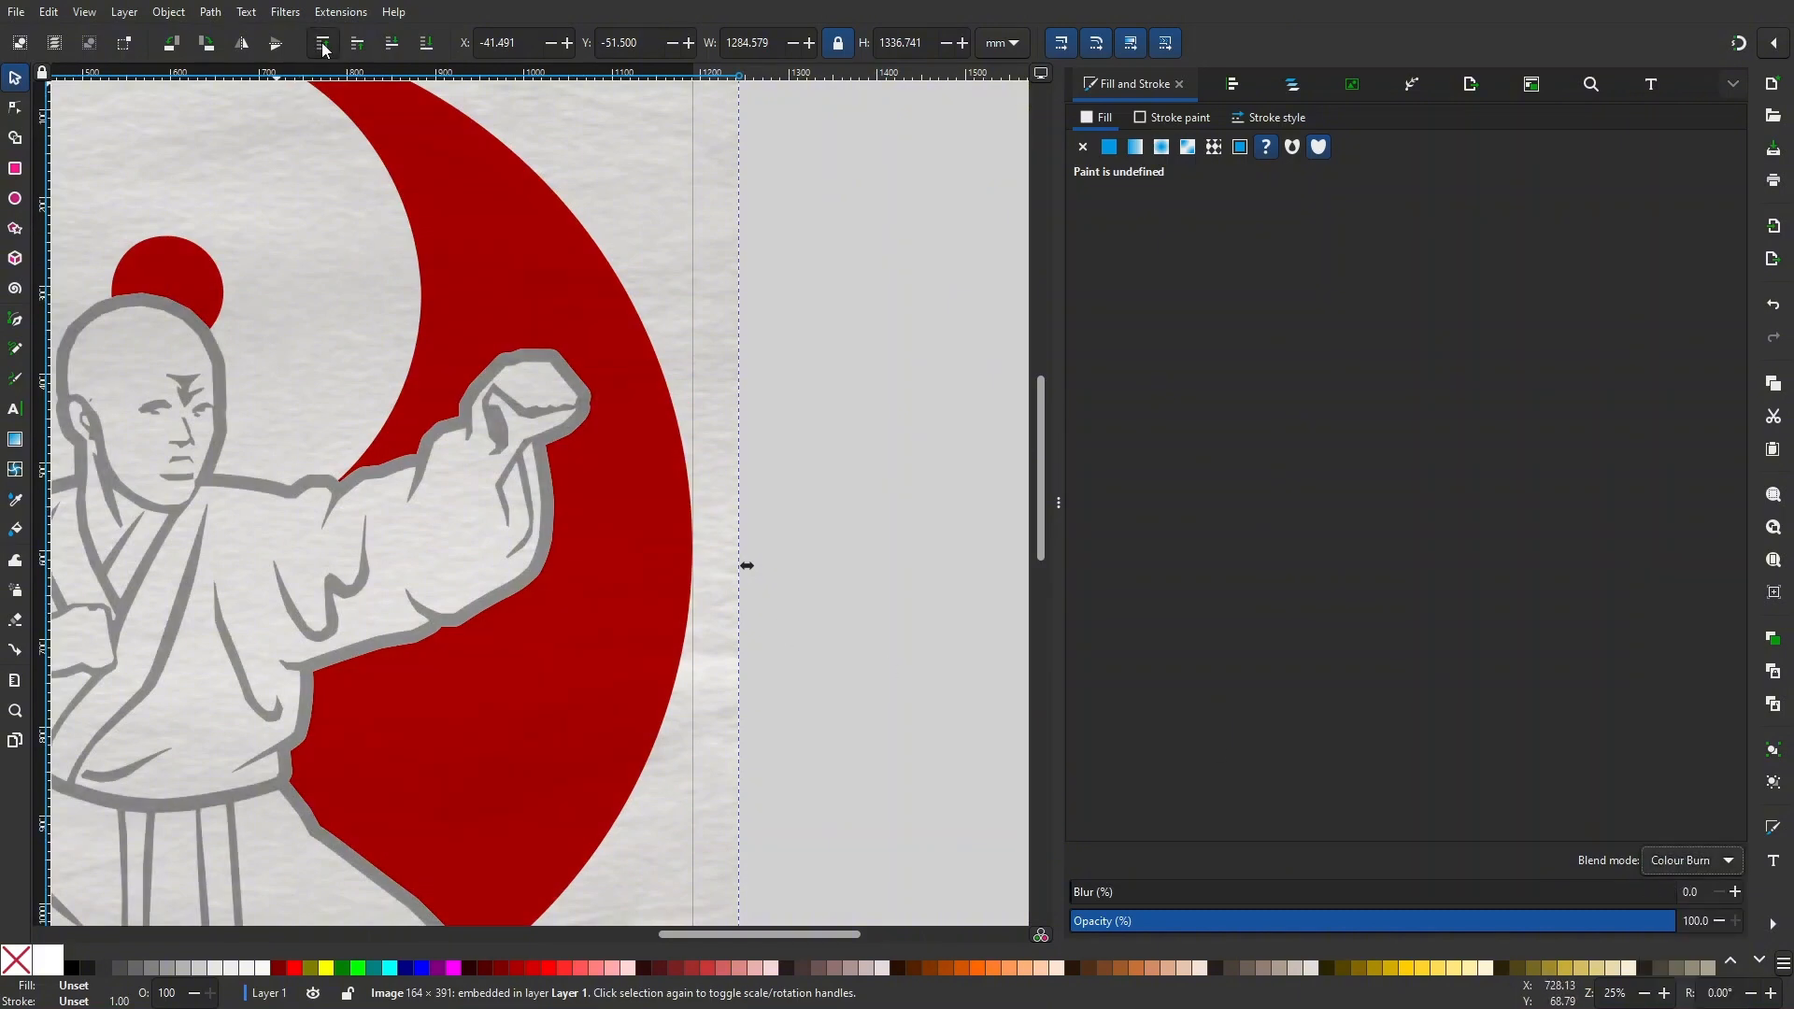
left_click_drag(605, 443, 693, 450)
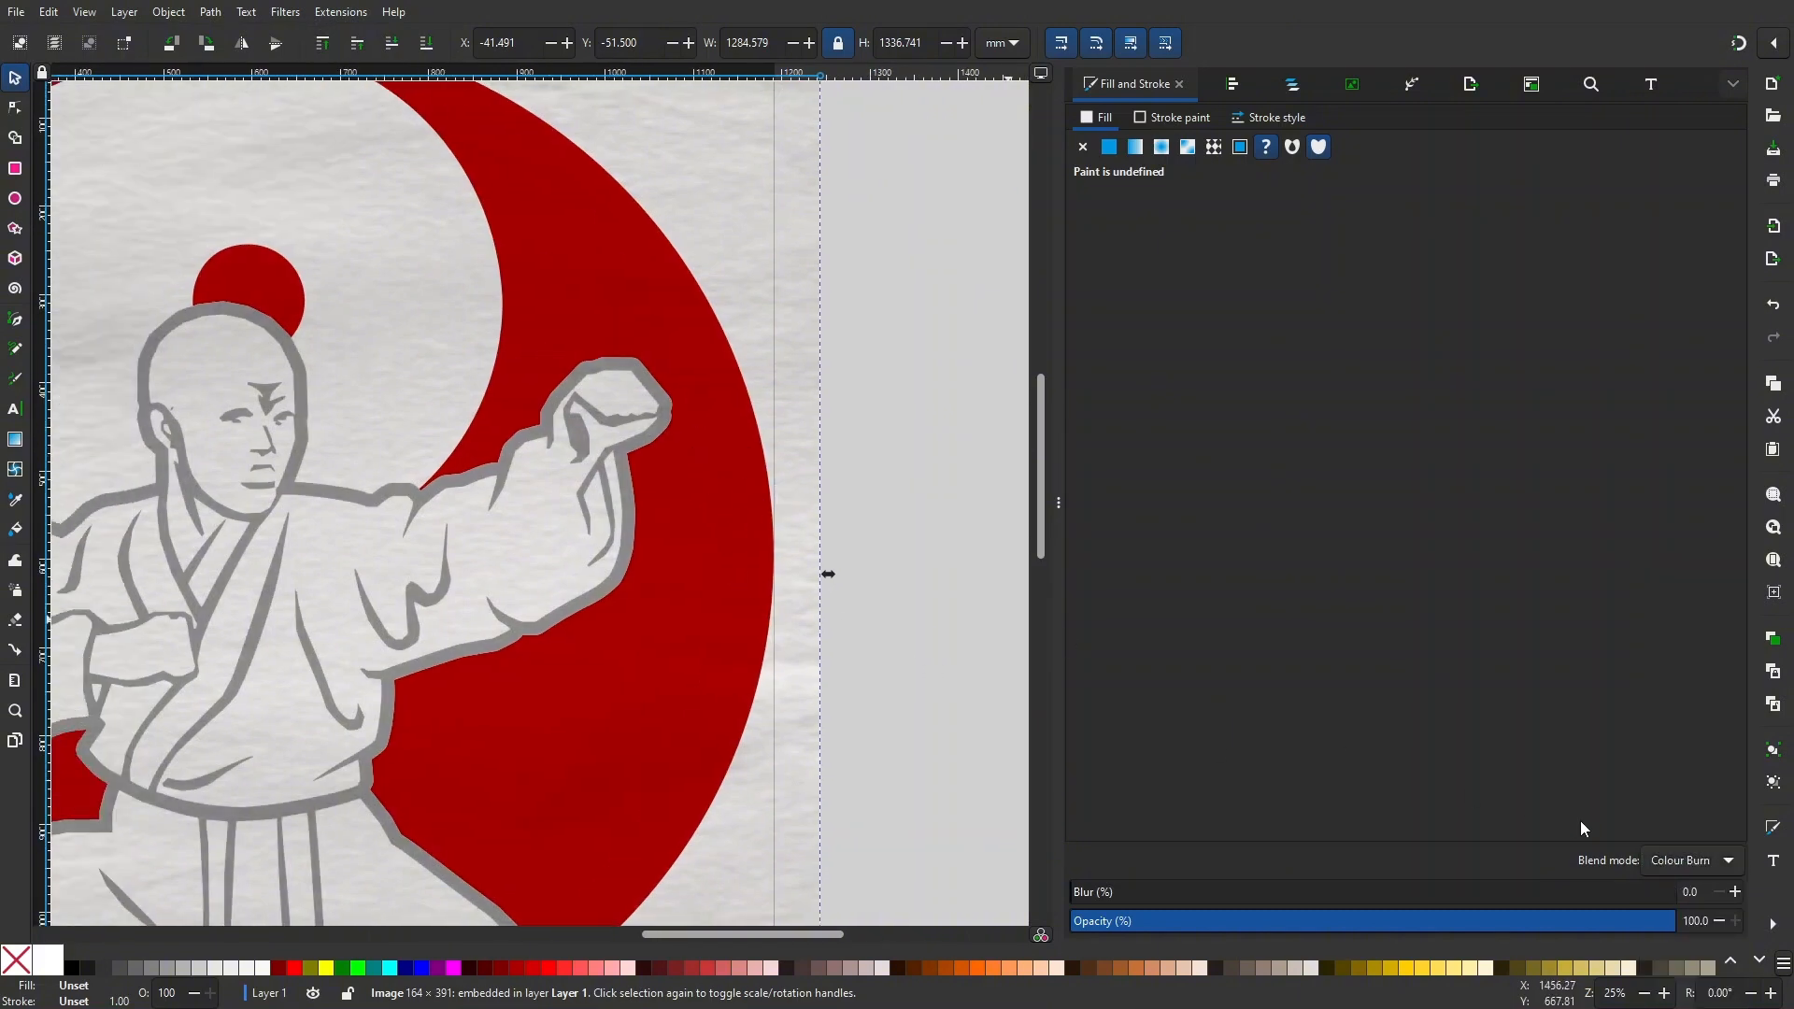
left_click(1679, 860)
left_click(1679, 847)
- Examine how the multiplied paper texture affects the red yin-yang and the fighter's line art at several zoom levels
scroll(906, 509, "down", 2)
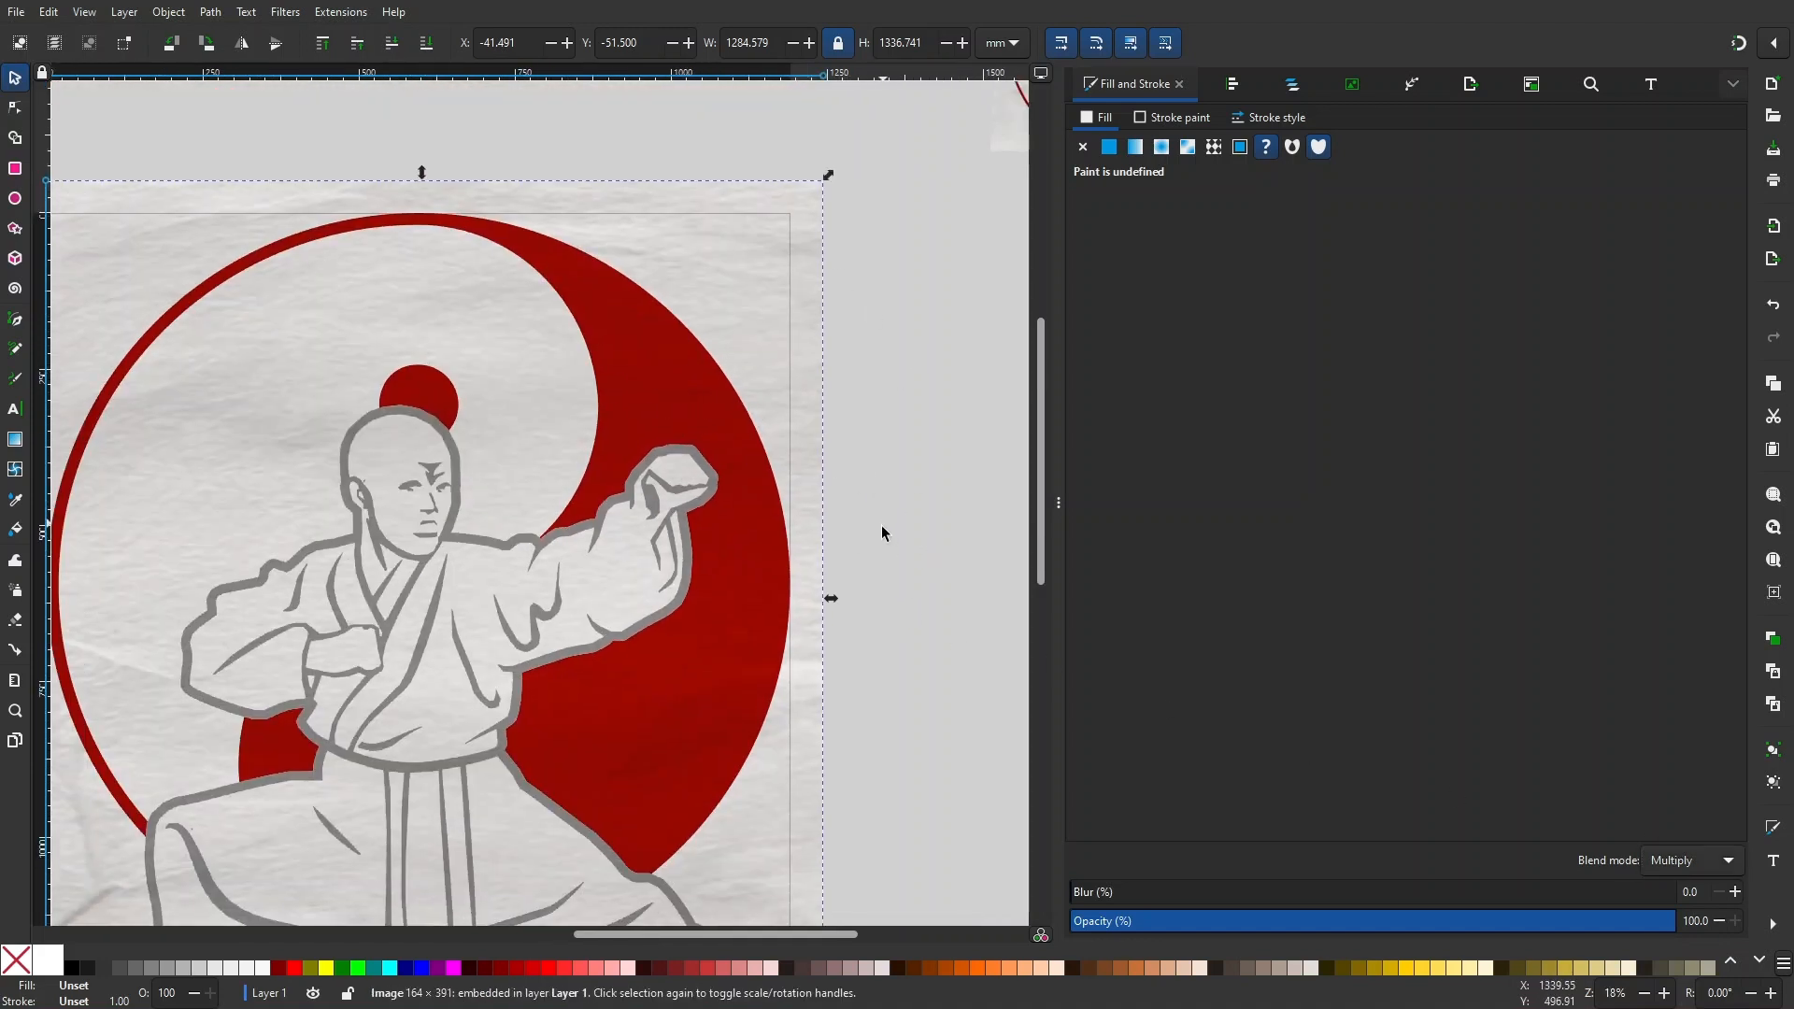
scroll(877, 604, "down", 3)
scroll(860, 521, "up", 2)
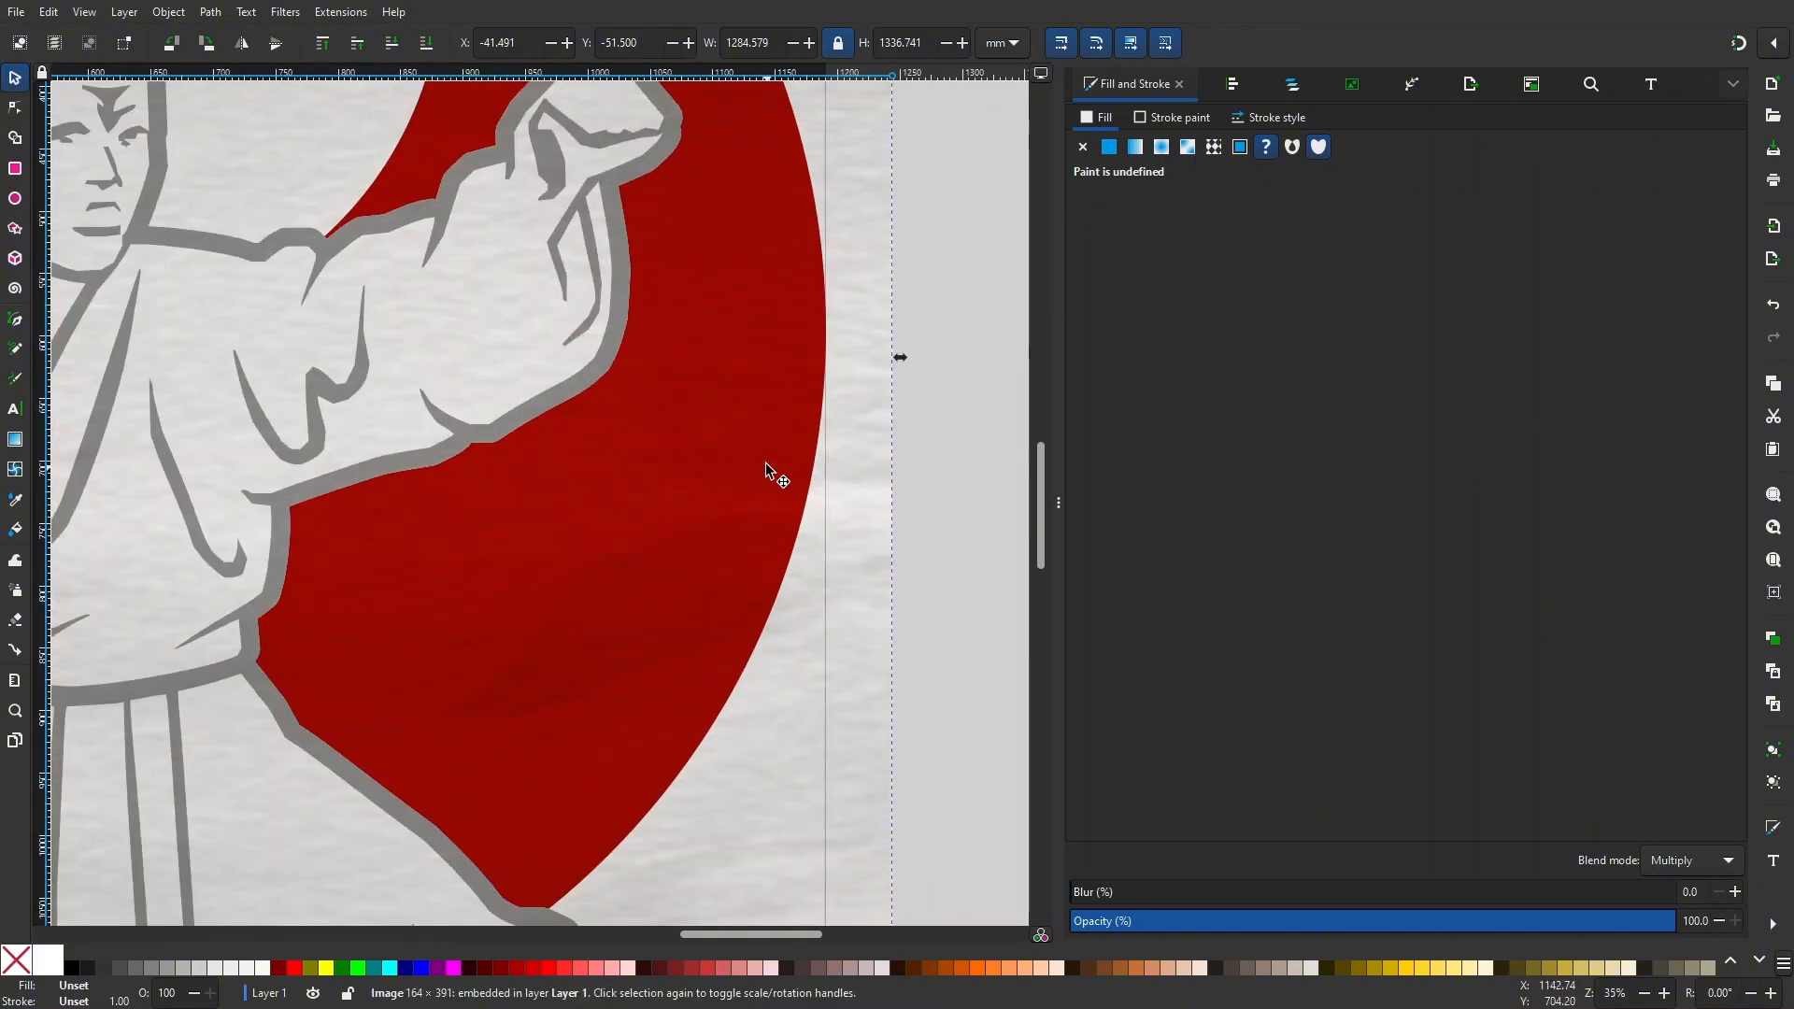
scroll(713, 535, "down", 2)
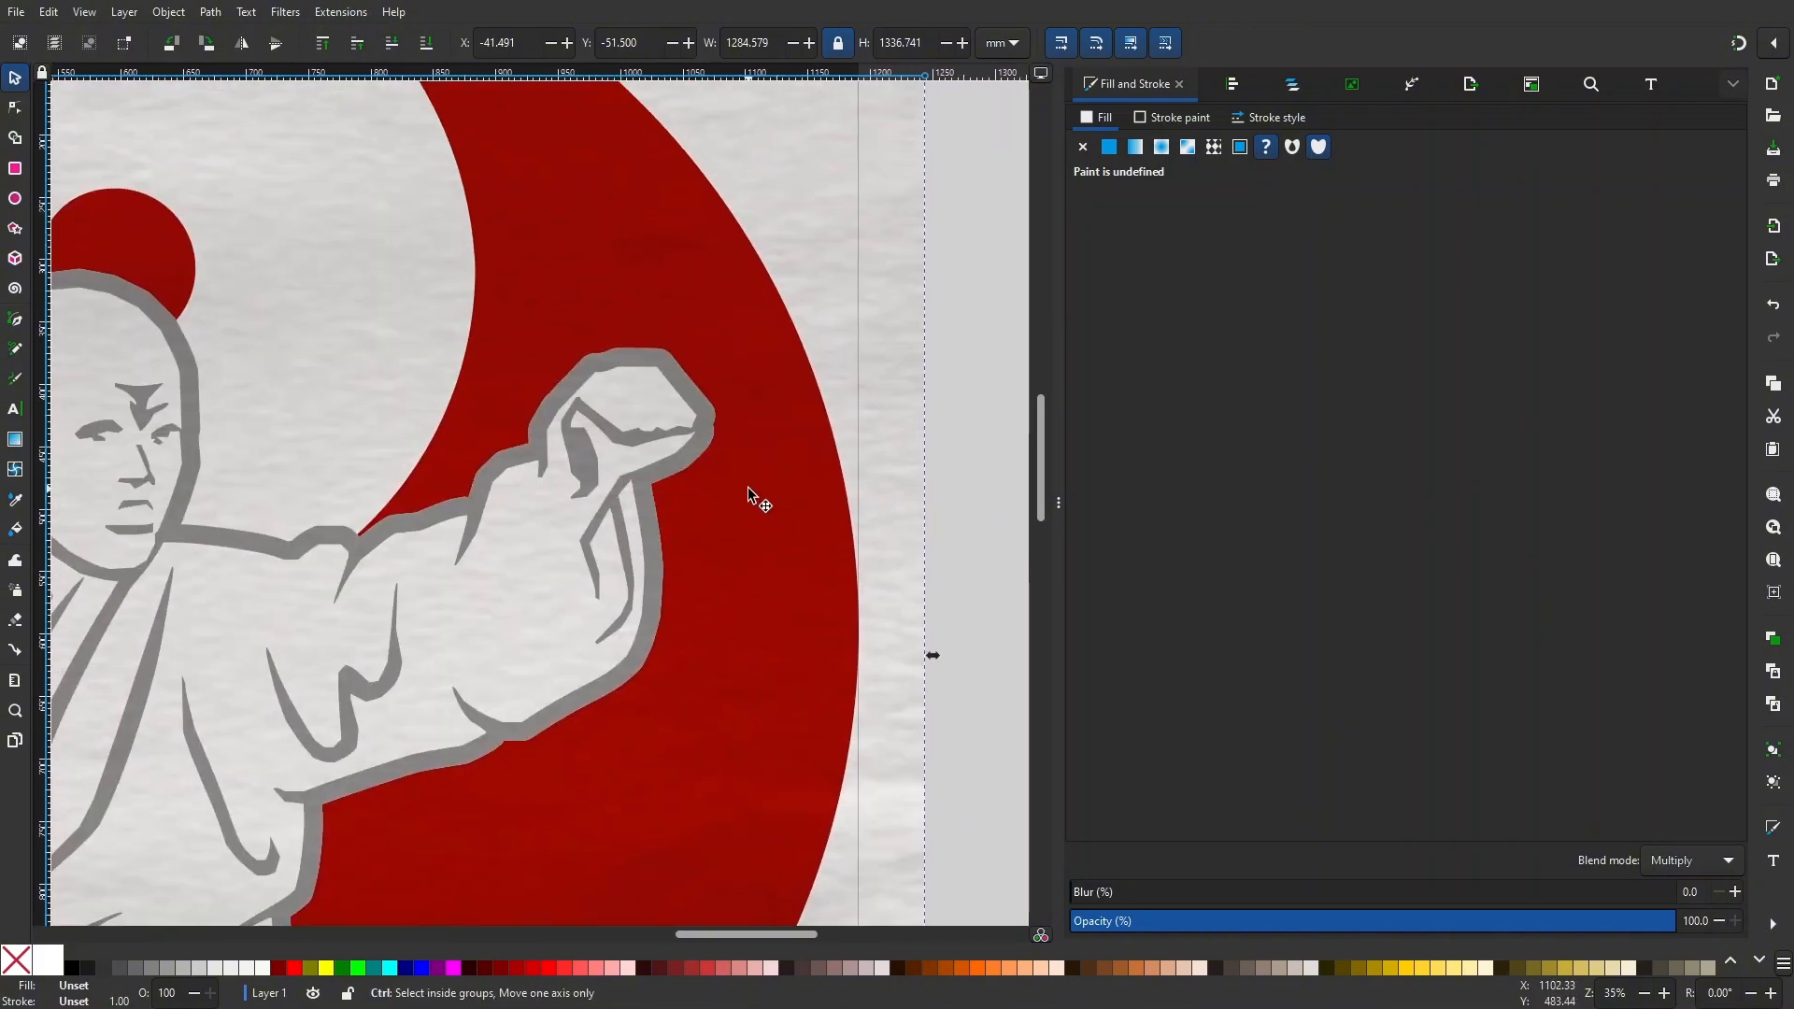
scroll(753, 496, "down", 3)
scroll(714, 541, "up", 1)
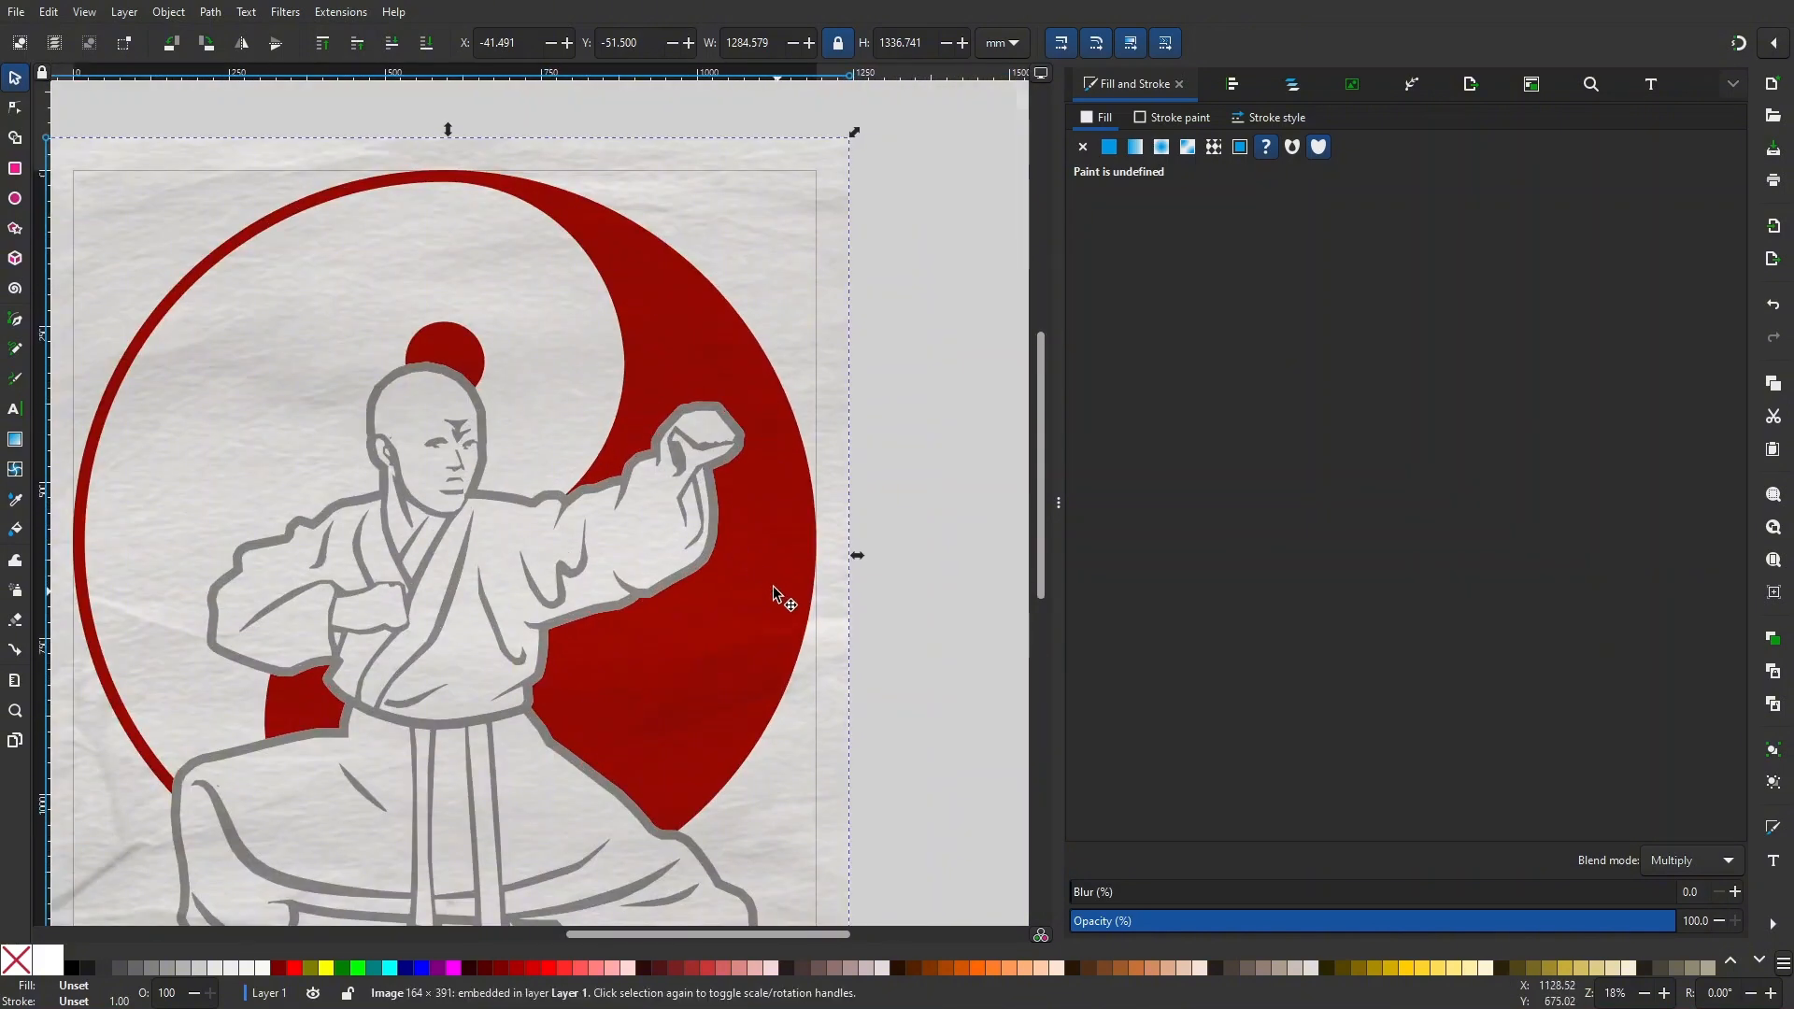
scroll(772, 586, "down", 1)
key("Escape")
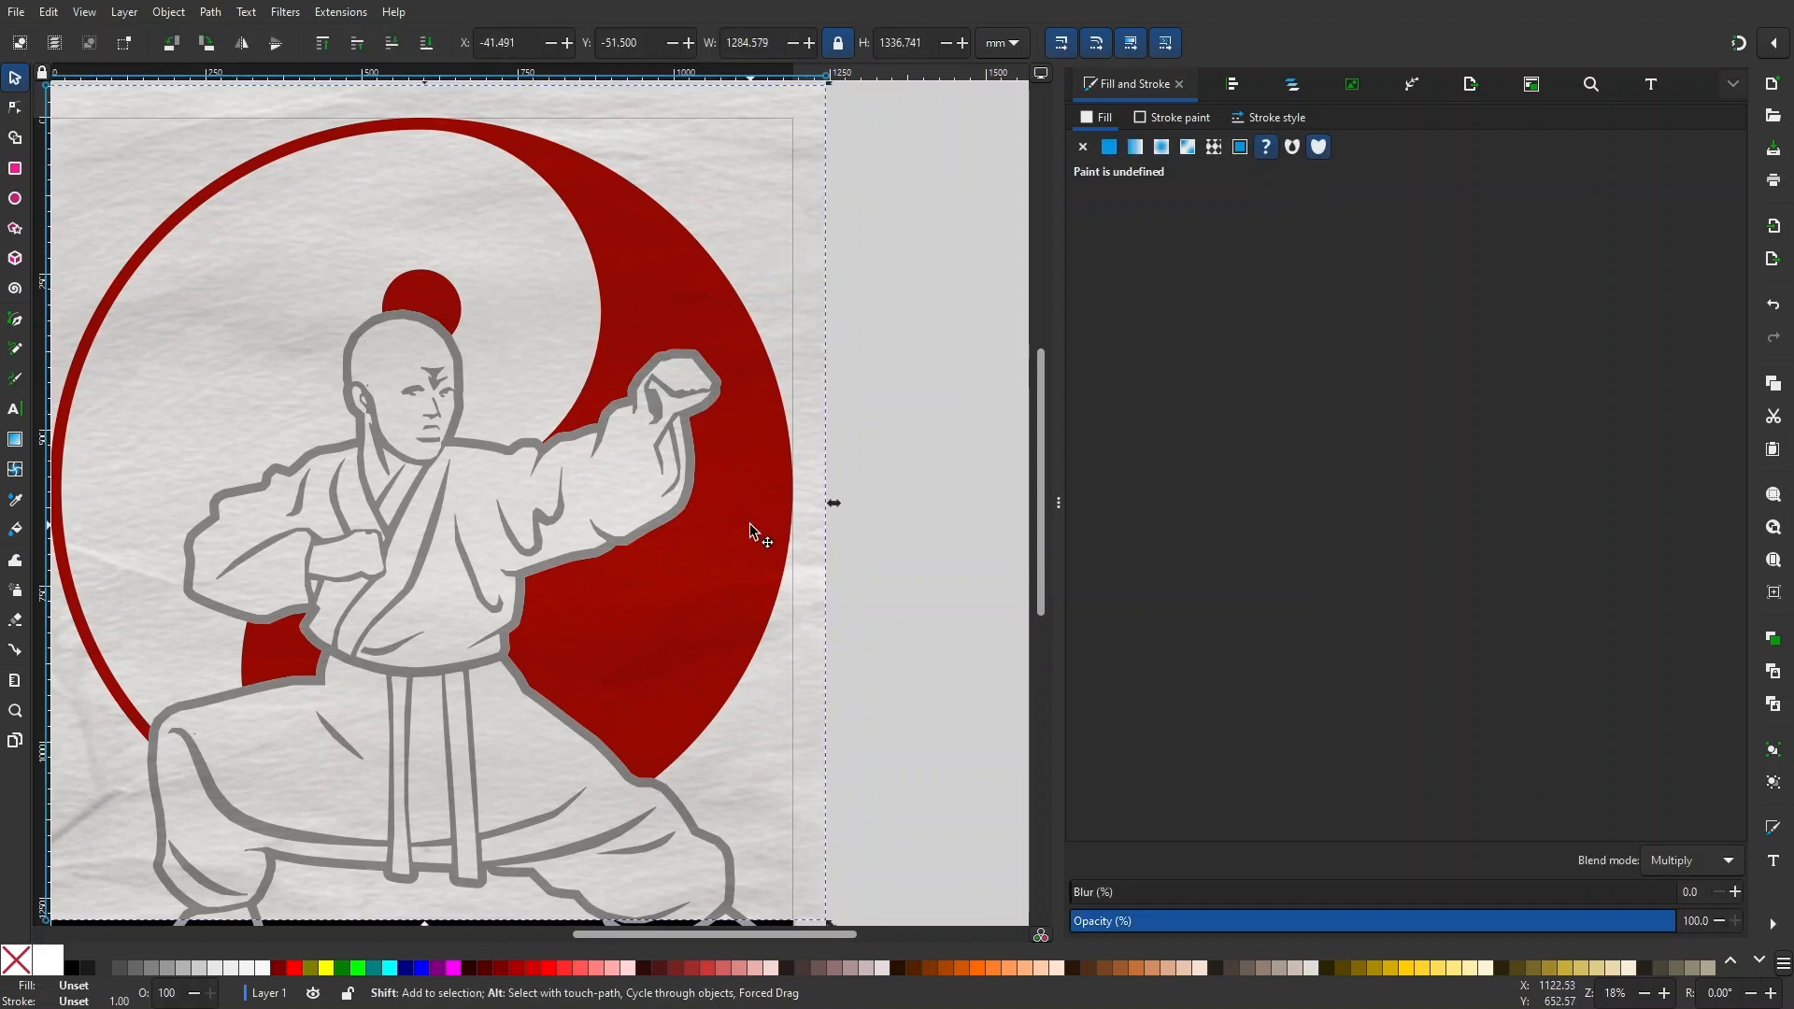
key("ctrl+a")
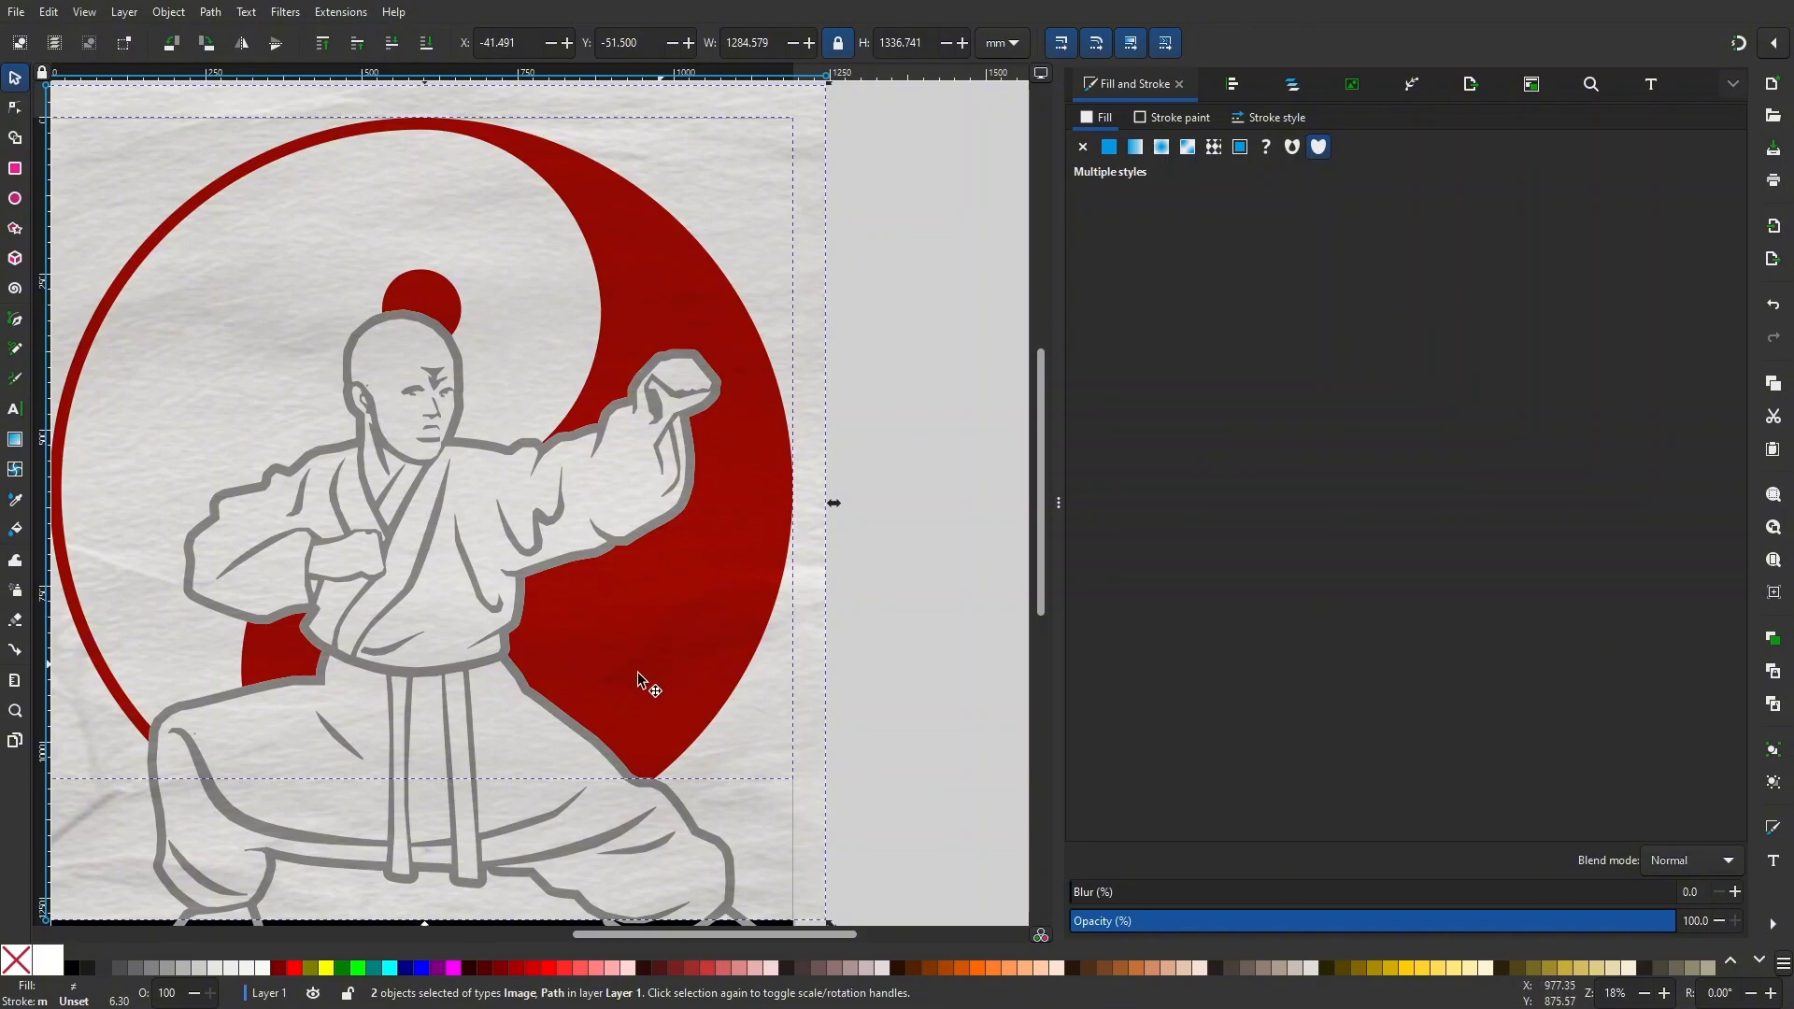
right_click(681, 590)
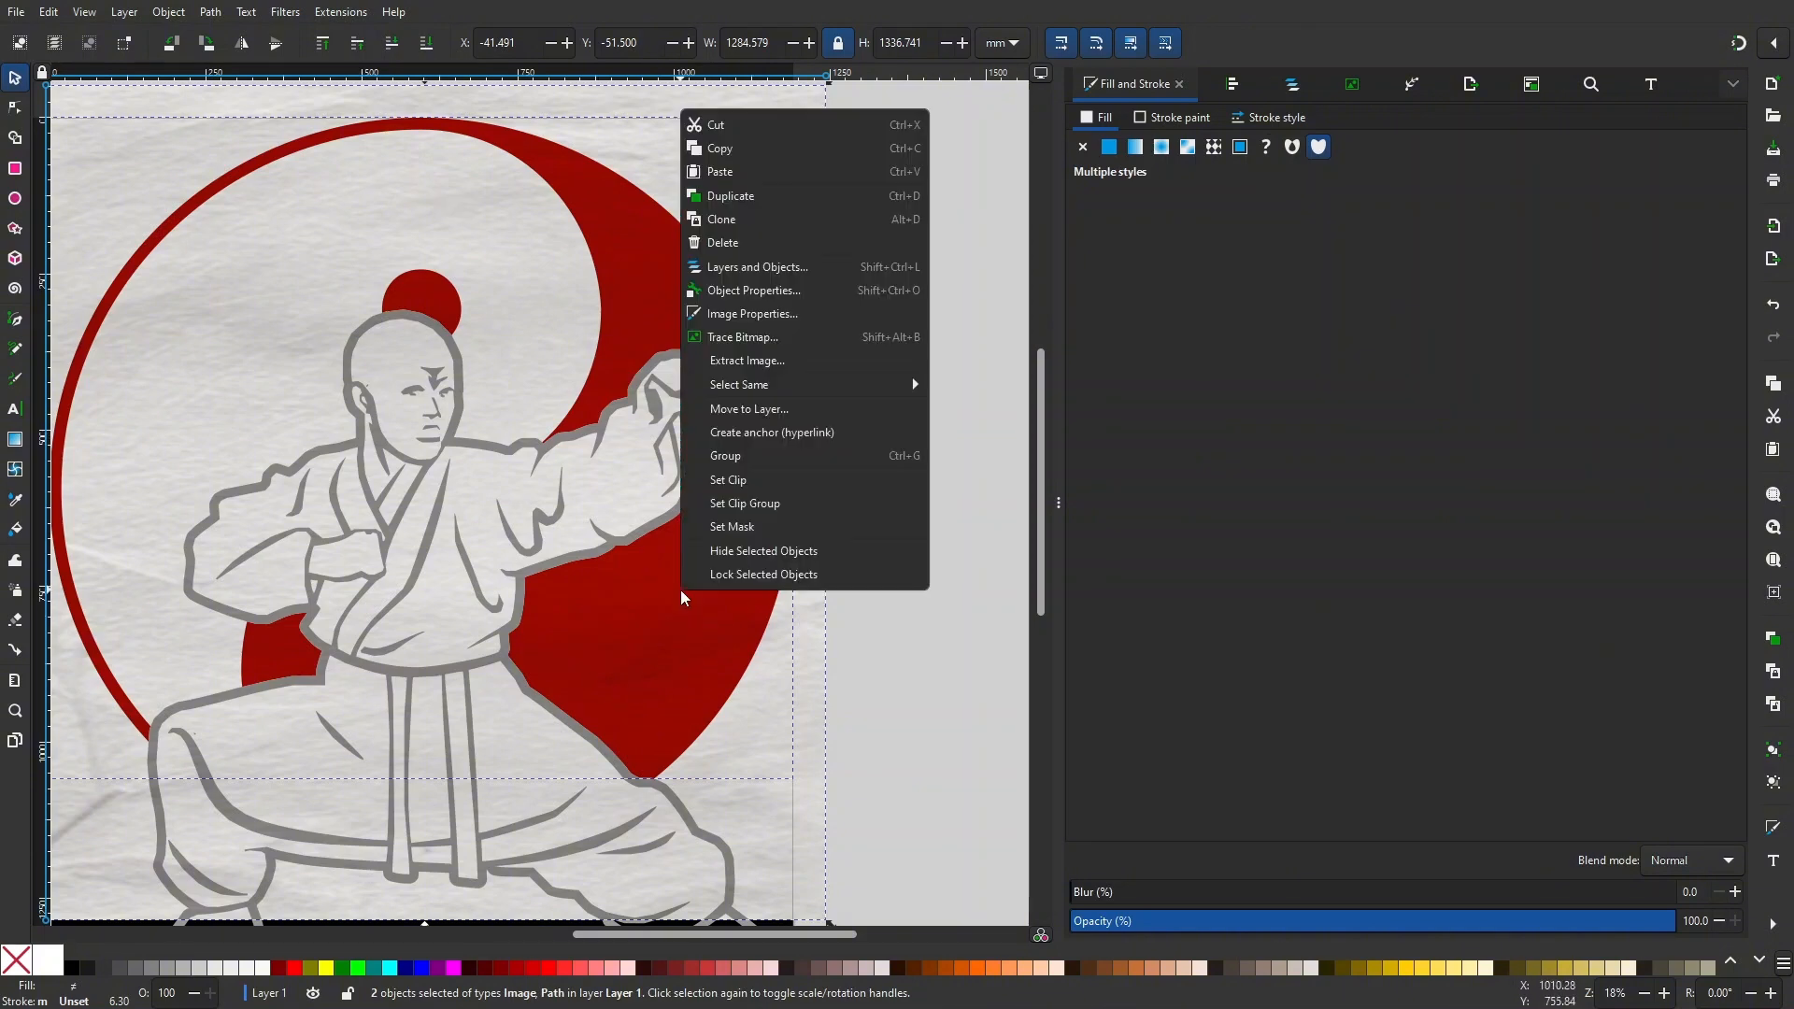
left_click(910, 560)
left_click(862, 426)
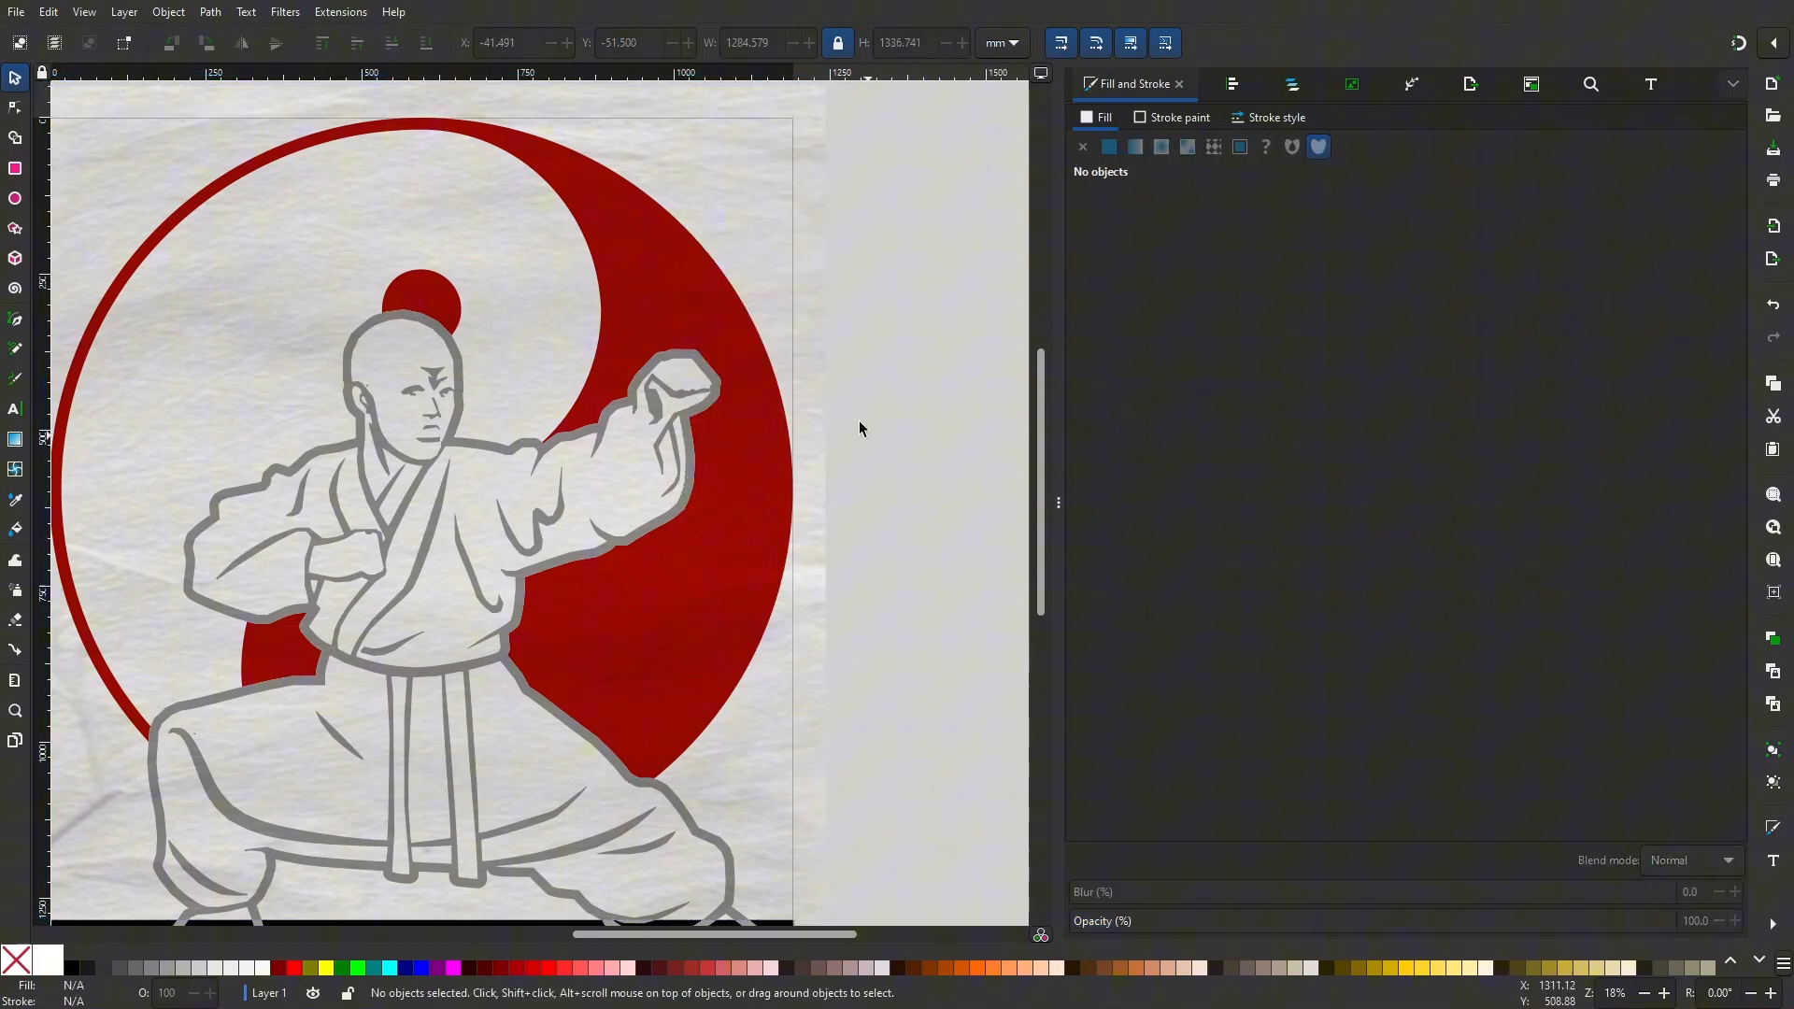
- Apply the paper texture as a mask to the red yin-yang shape on the page
left_click(815, 283)
left_click(788, 548, "shift")
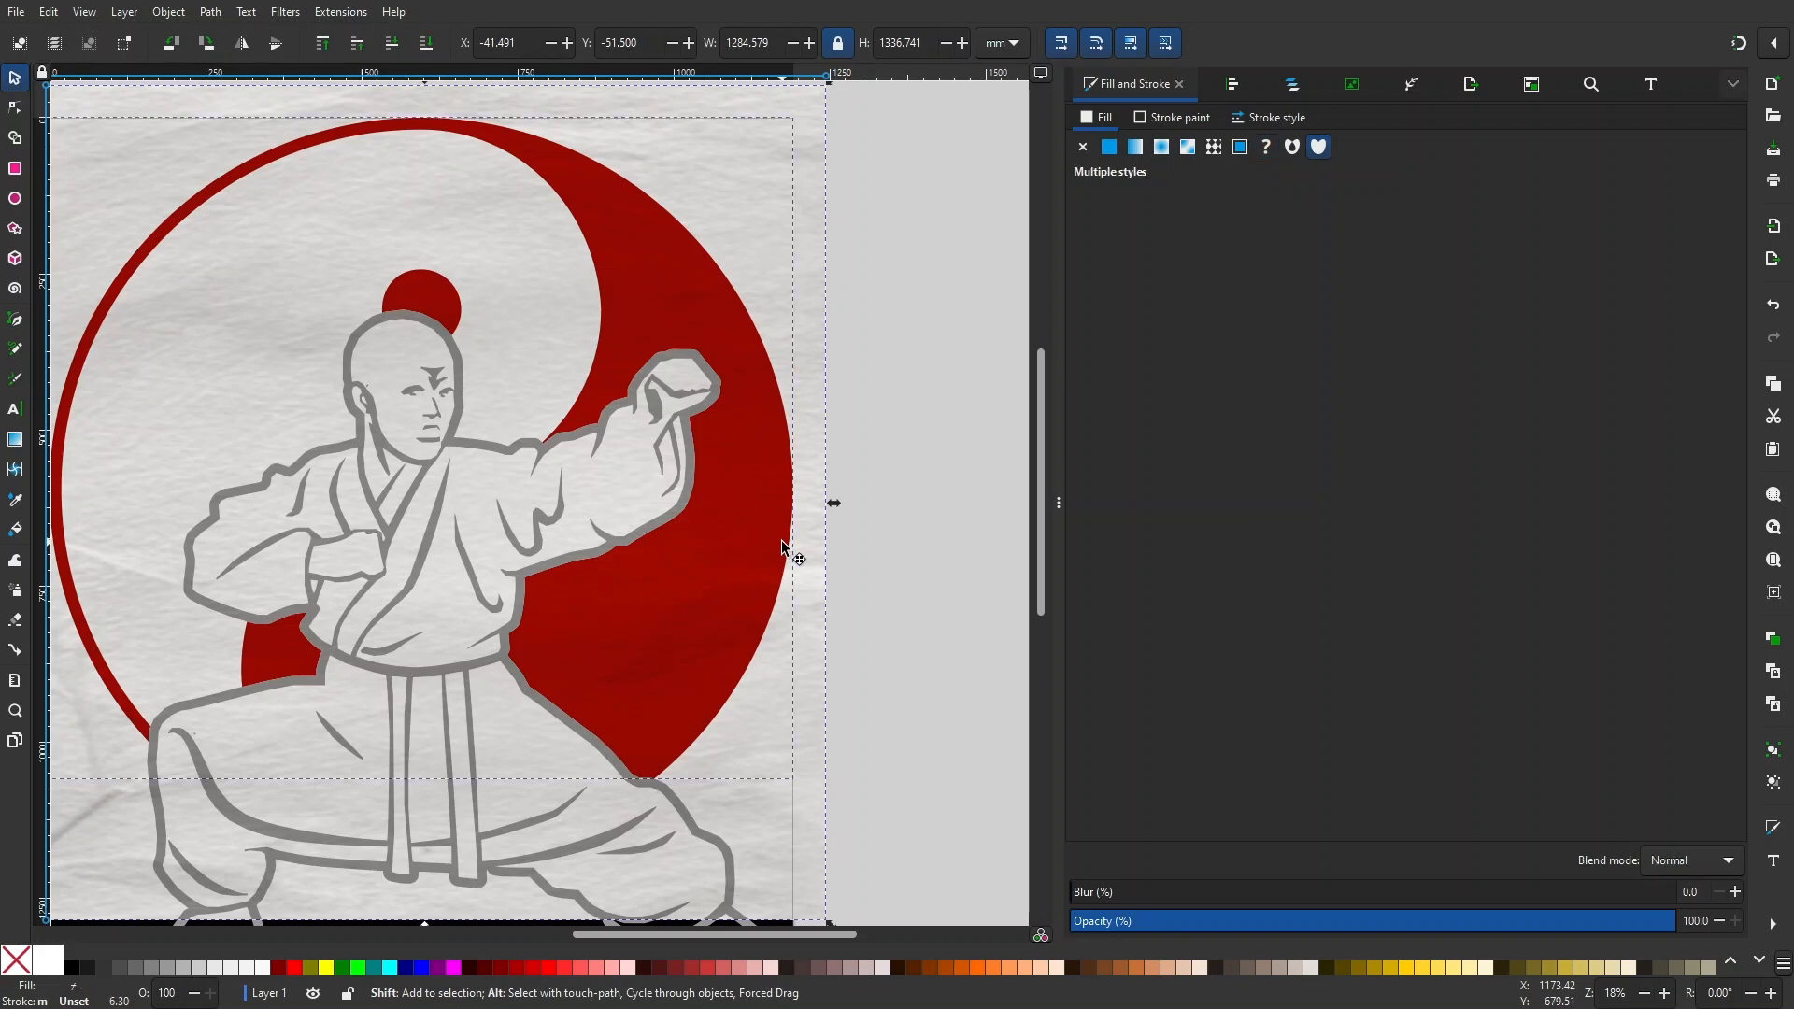
right_click(719, 529)
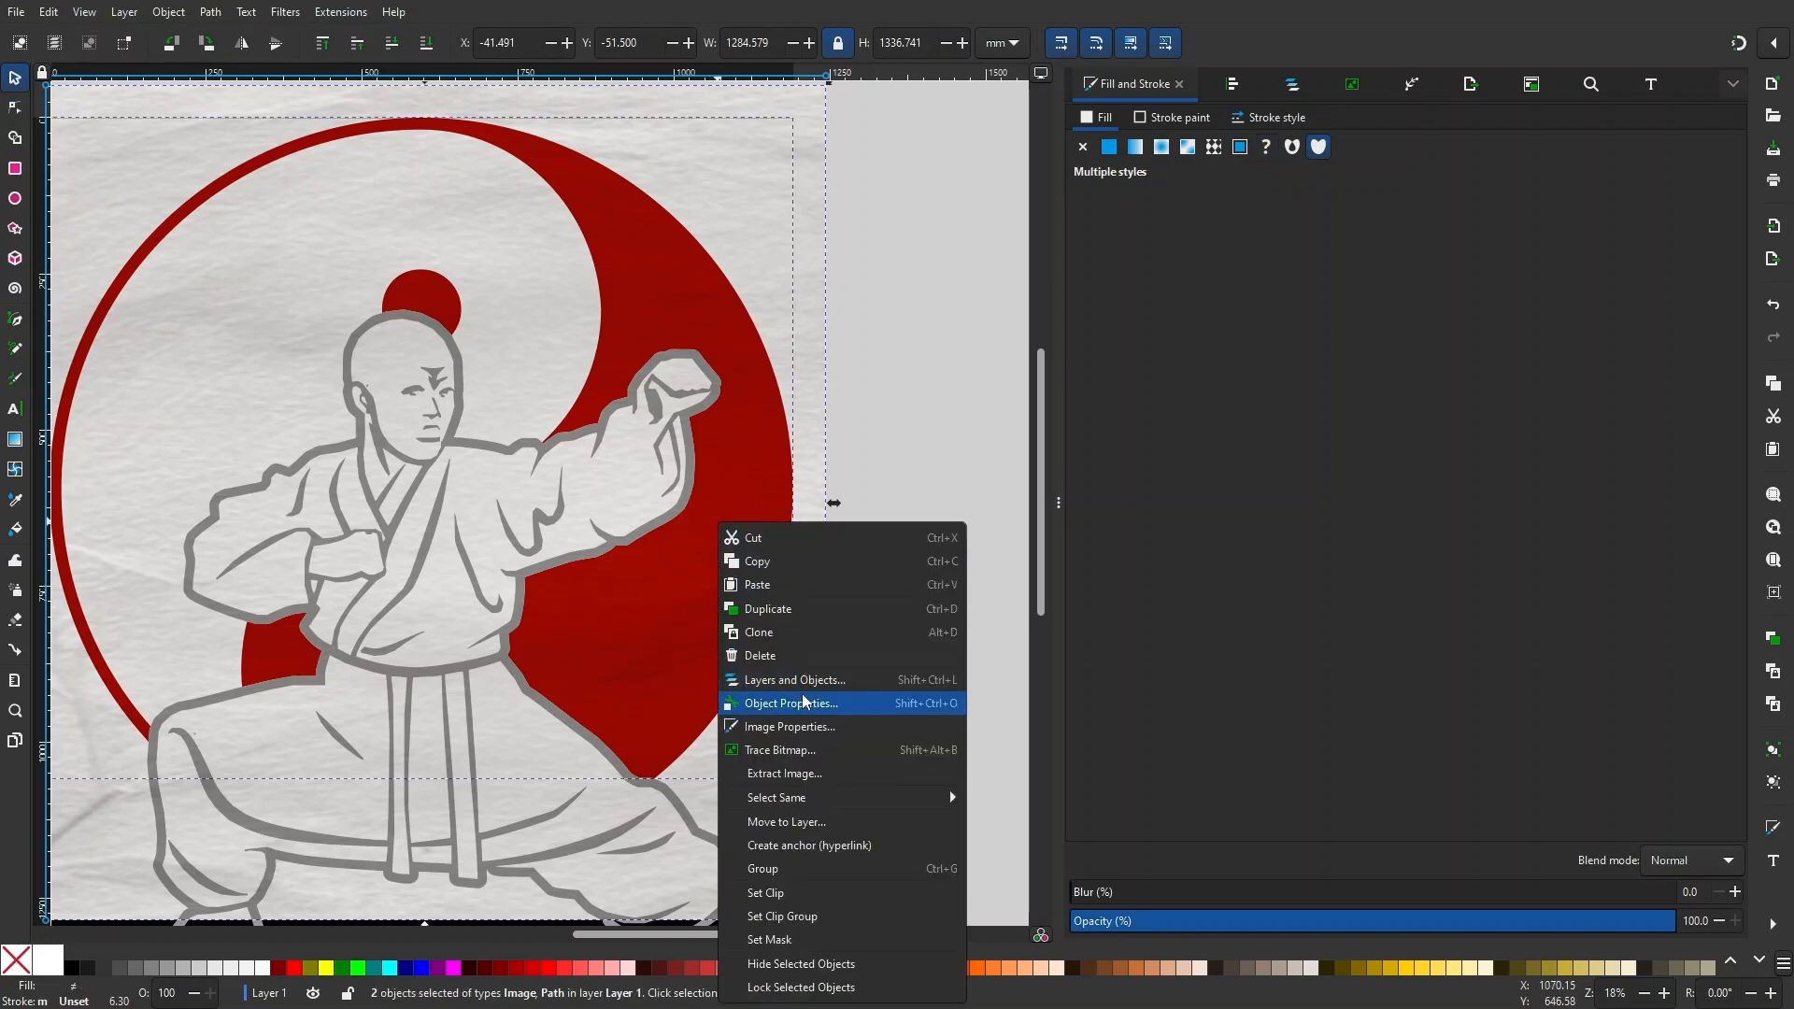
left_click(791, 940)
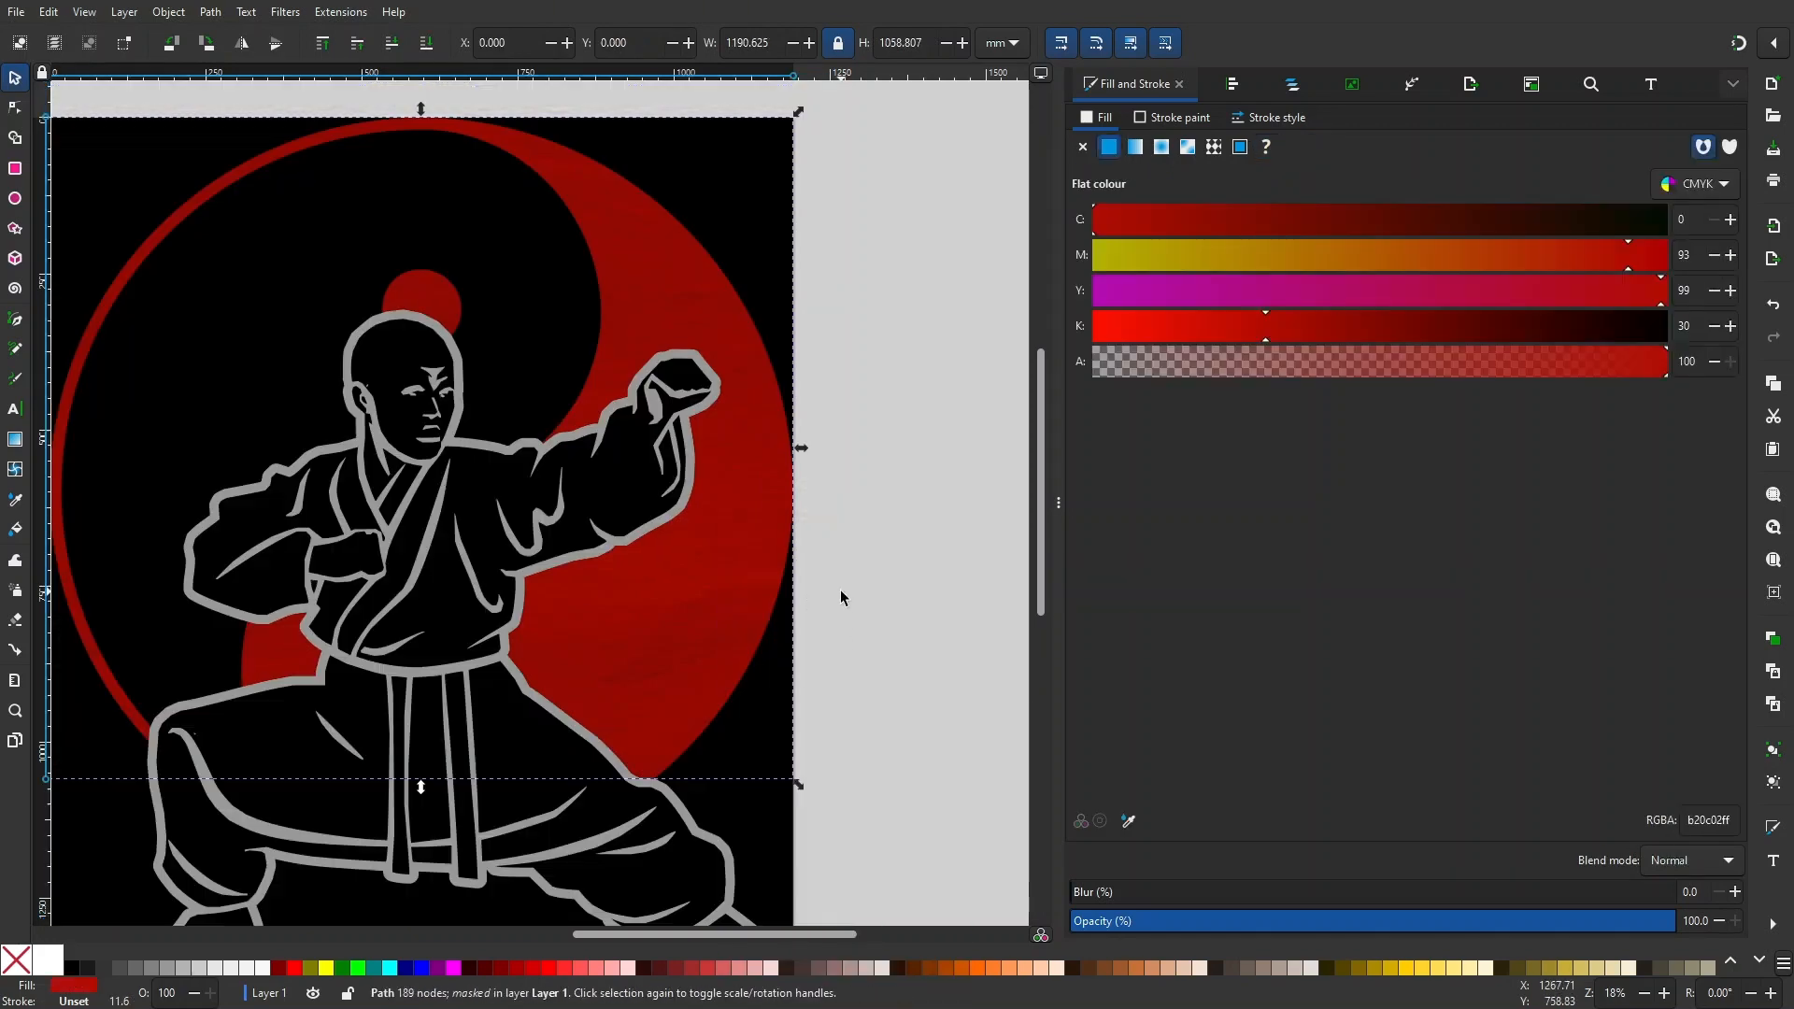
key("shift+ctrl+r")
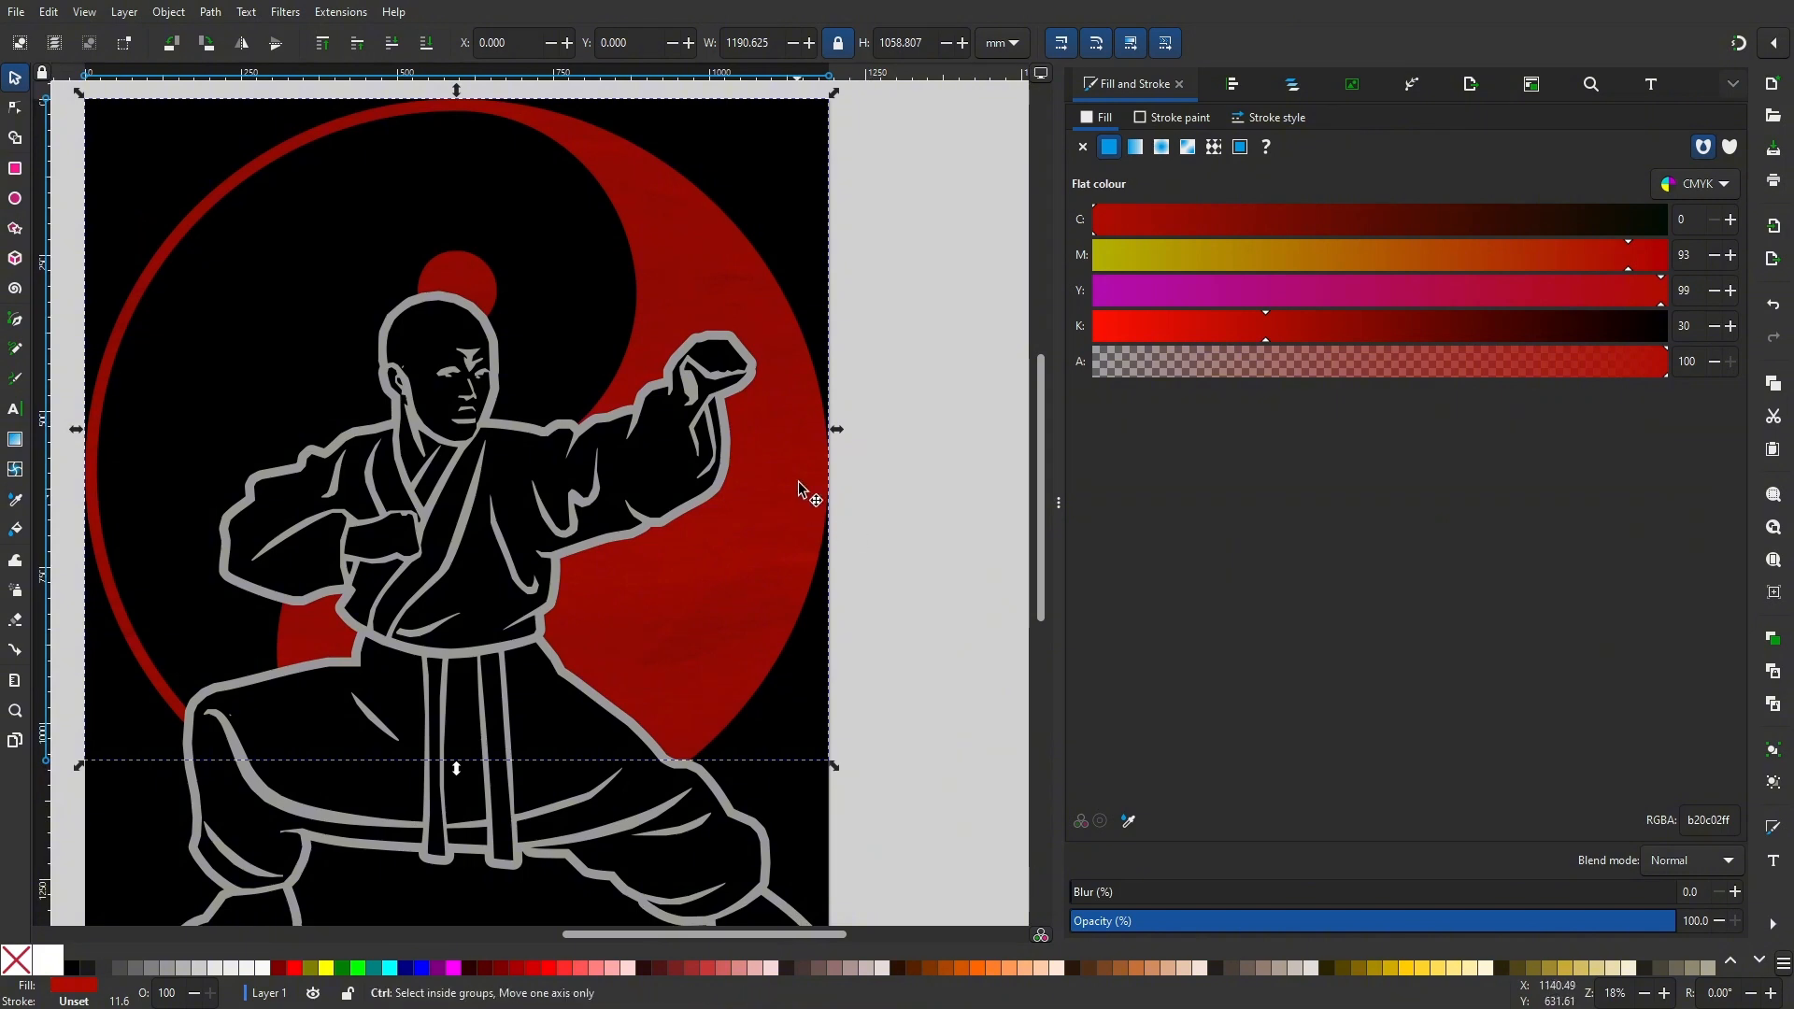
- Examine the masked red yin-yang and the fighter's line art on the black page, up close and as a whole
scroll(798, 445, "up", 4)
scroll(798, 441, "up", 1)
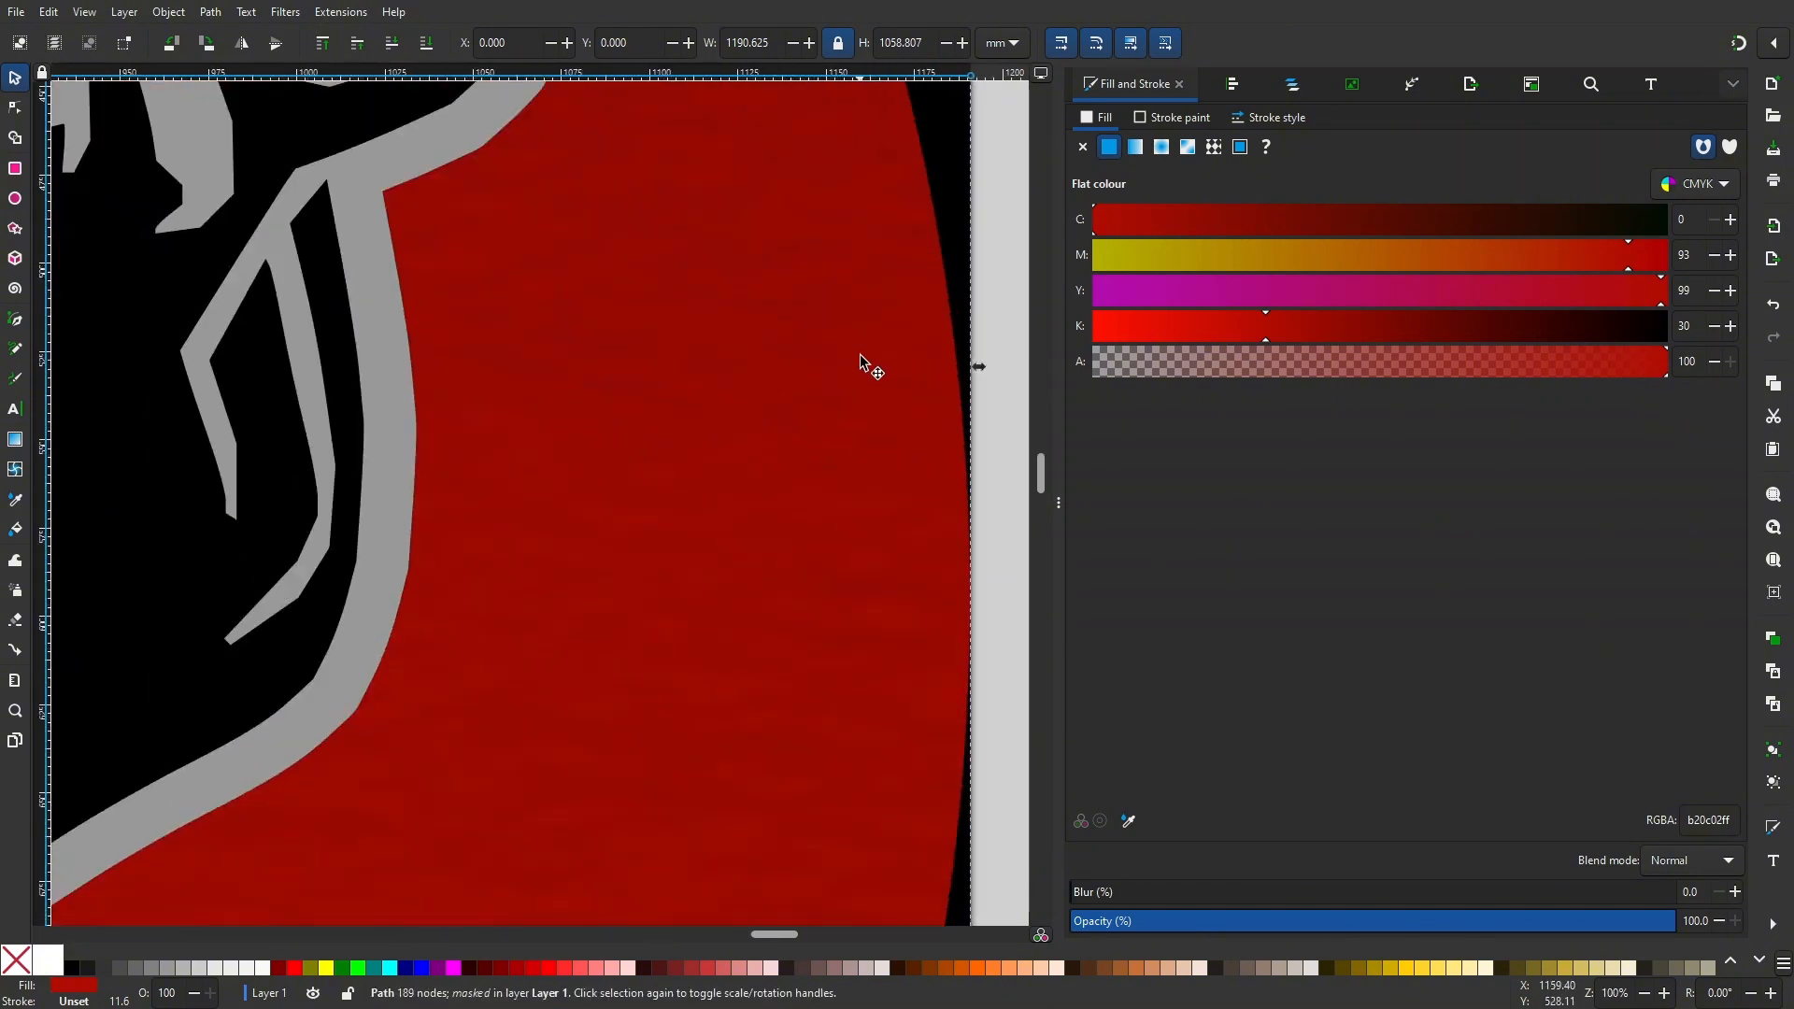
left_click_drag(860, 355, 854, 619)
left_click_drag(690, 212, 815, 529)
scroll(671, 340, "down", 4)
left_click_drag(671, 340, 787, 349)
scroll(787, 355, "down", 1)
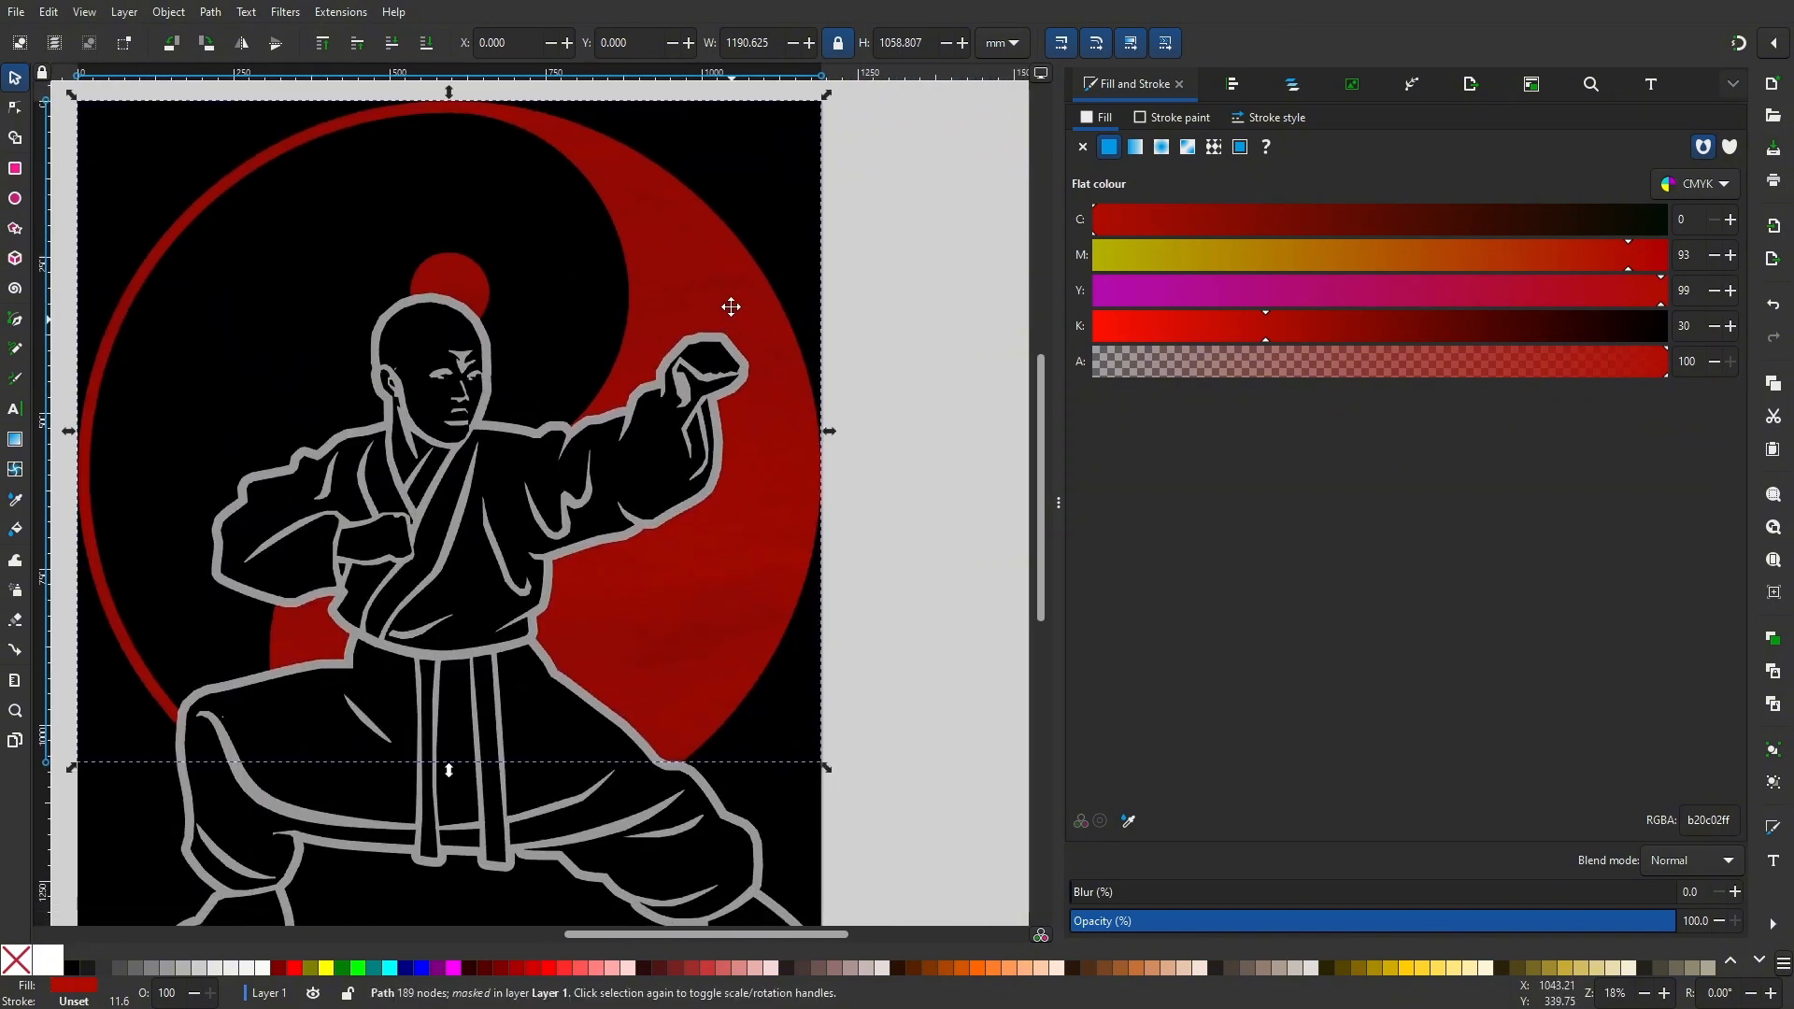
scroll(689, 524, "down", 3)
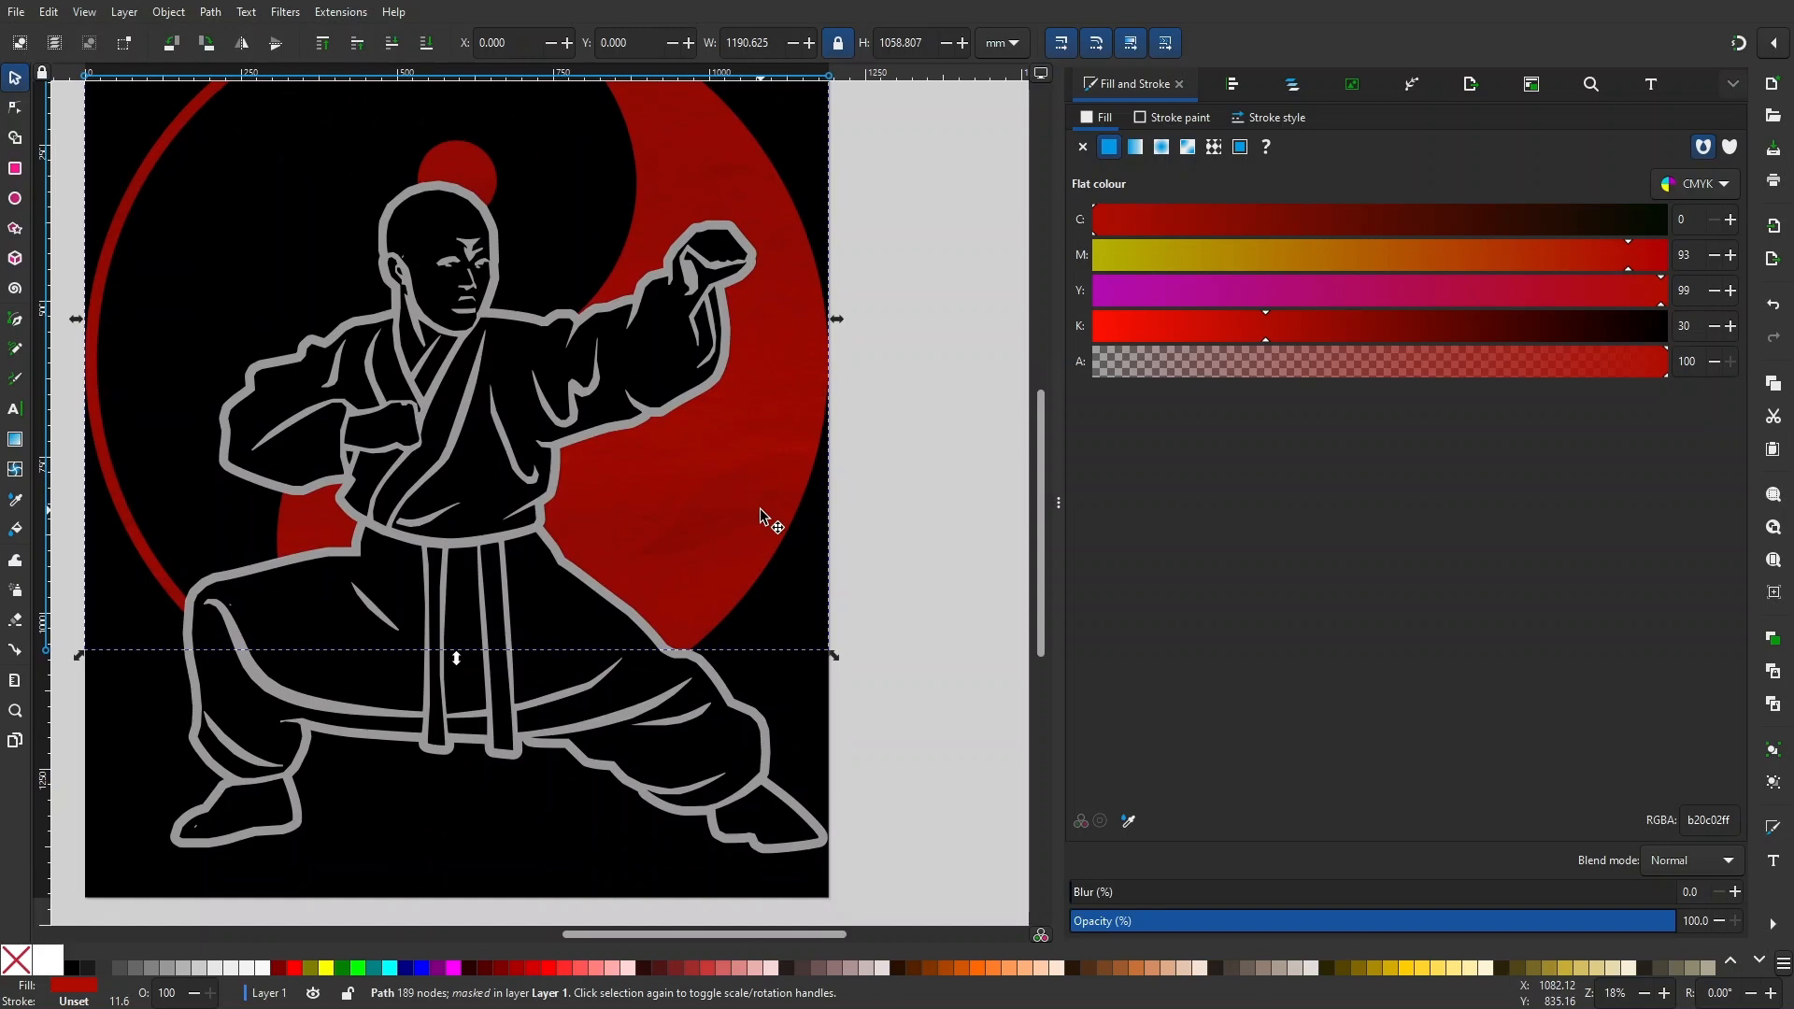
left_click_drag(760, 509, 733, 591)
left_click(873, 475)
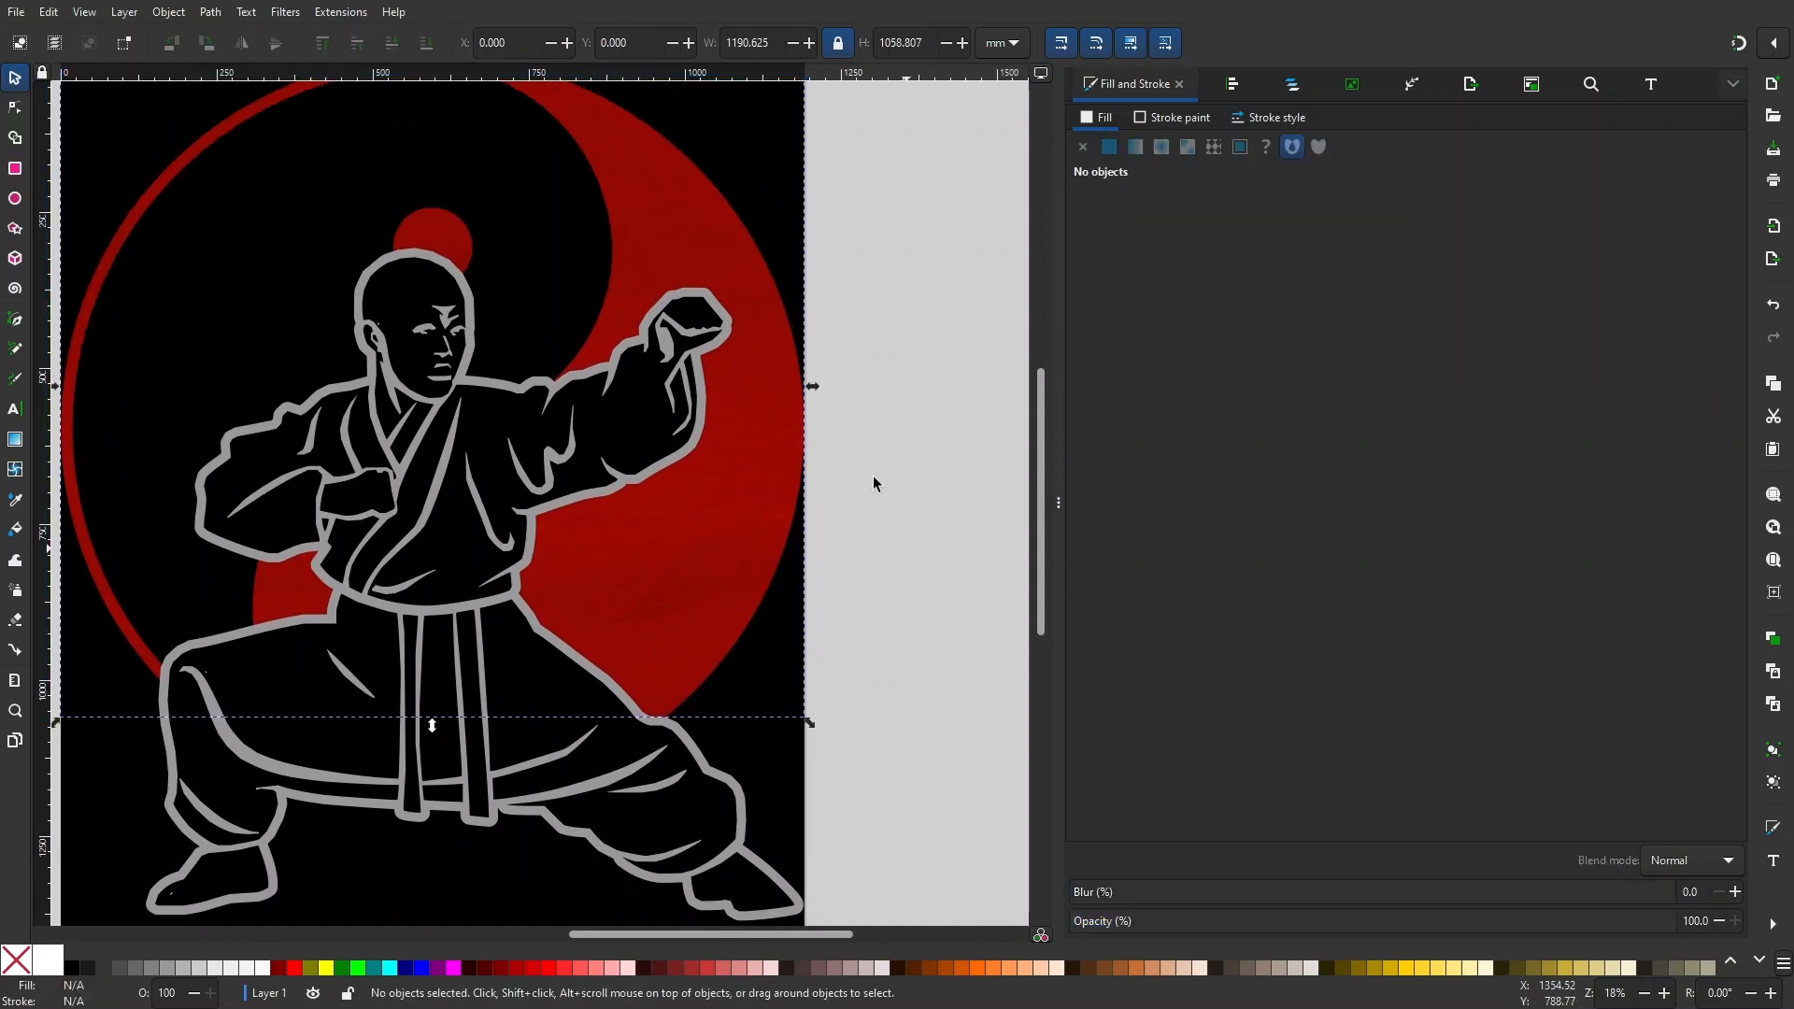
left_click_drag(873, 482, 872, 517)
left_click_drag(988, 389, 907, 366)
scroll(985, 405, "down", 1)
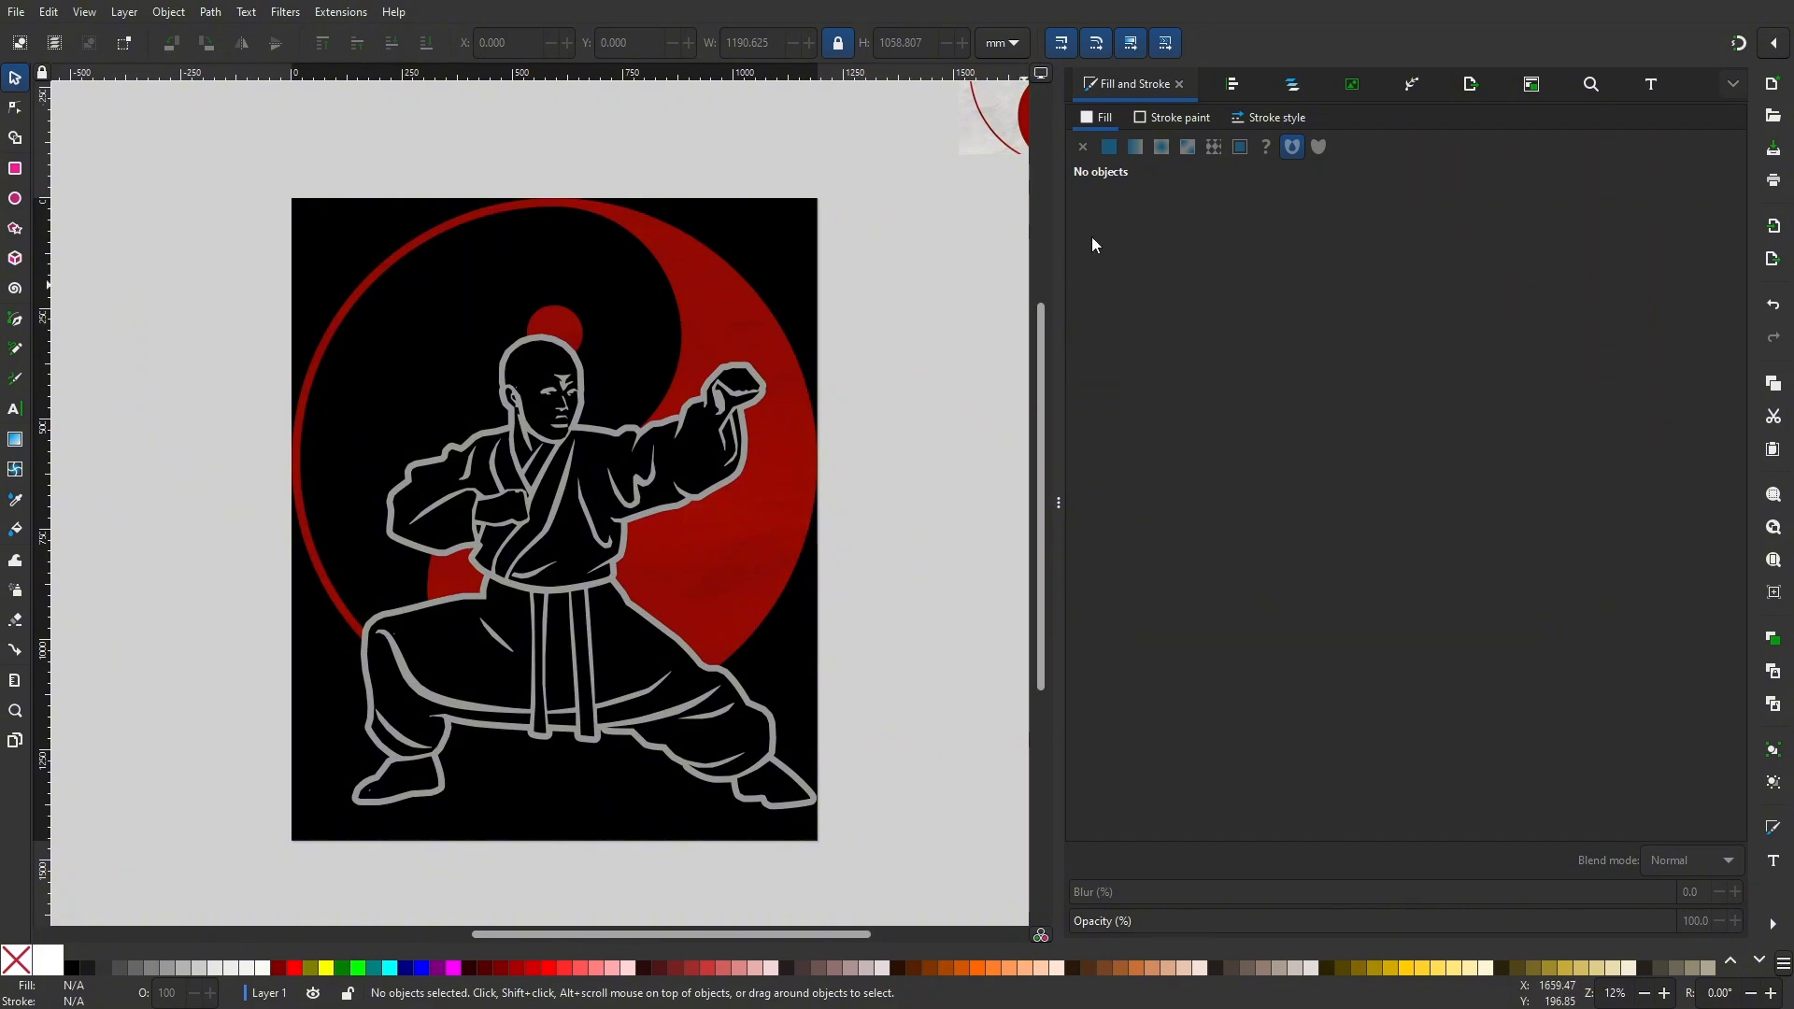
- Expand the object list of Layer 1 and toggle the visibility of the masked yin-yang path off and on
left_click(1291, 86)
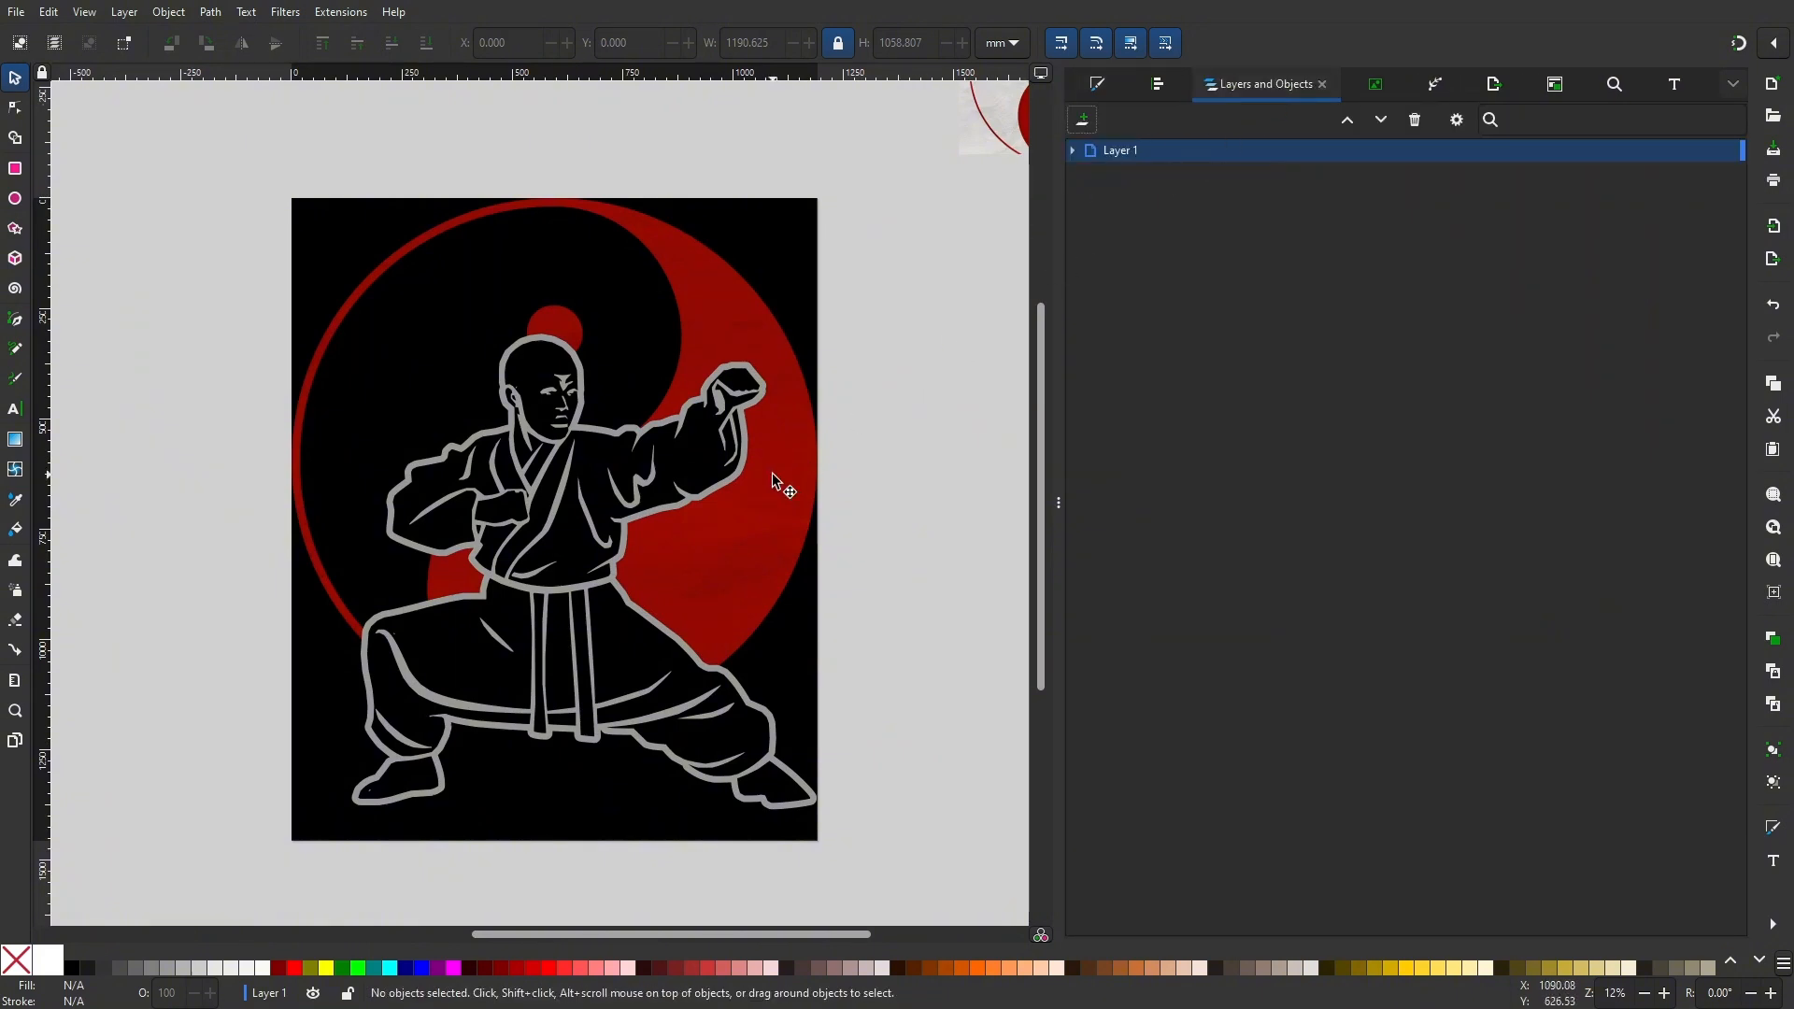
left_click(1073, 153)
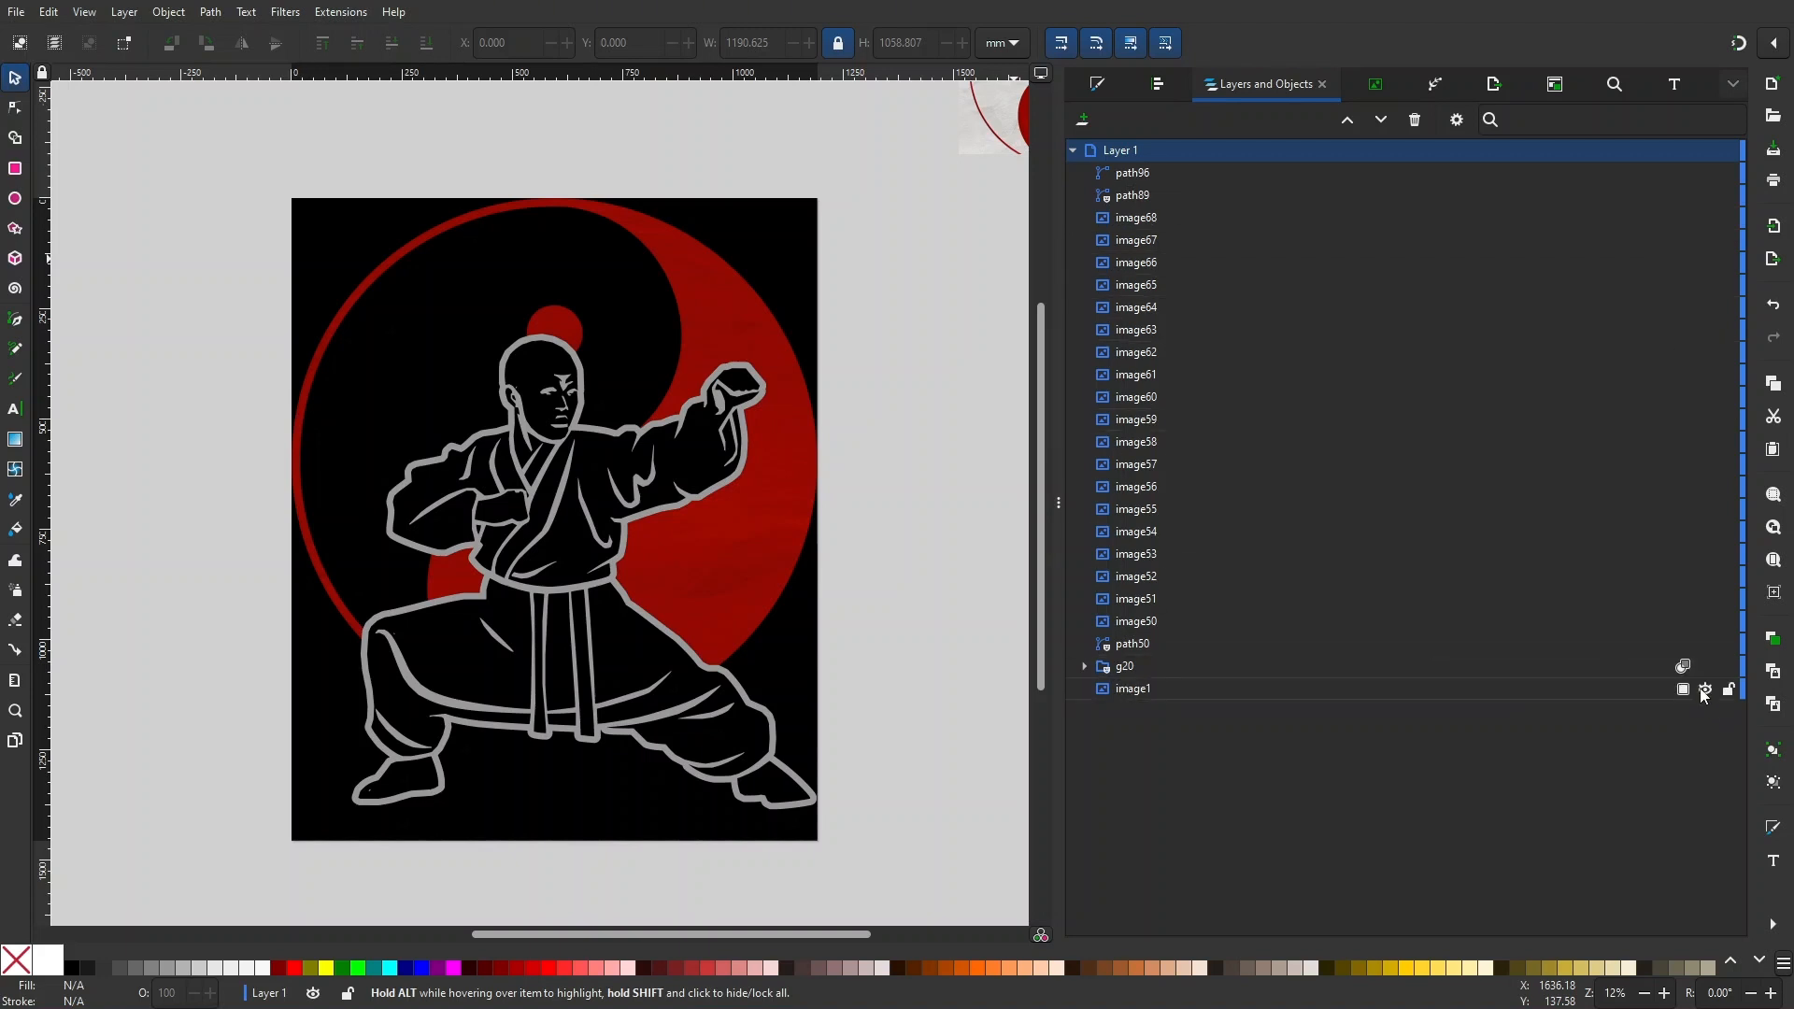
left_click(1486, 194)
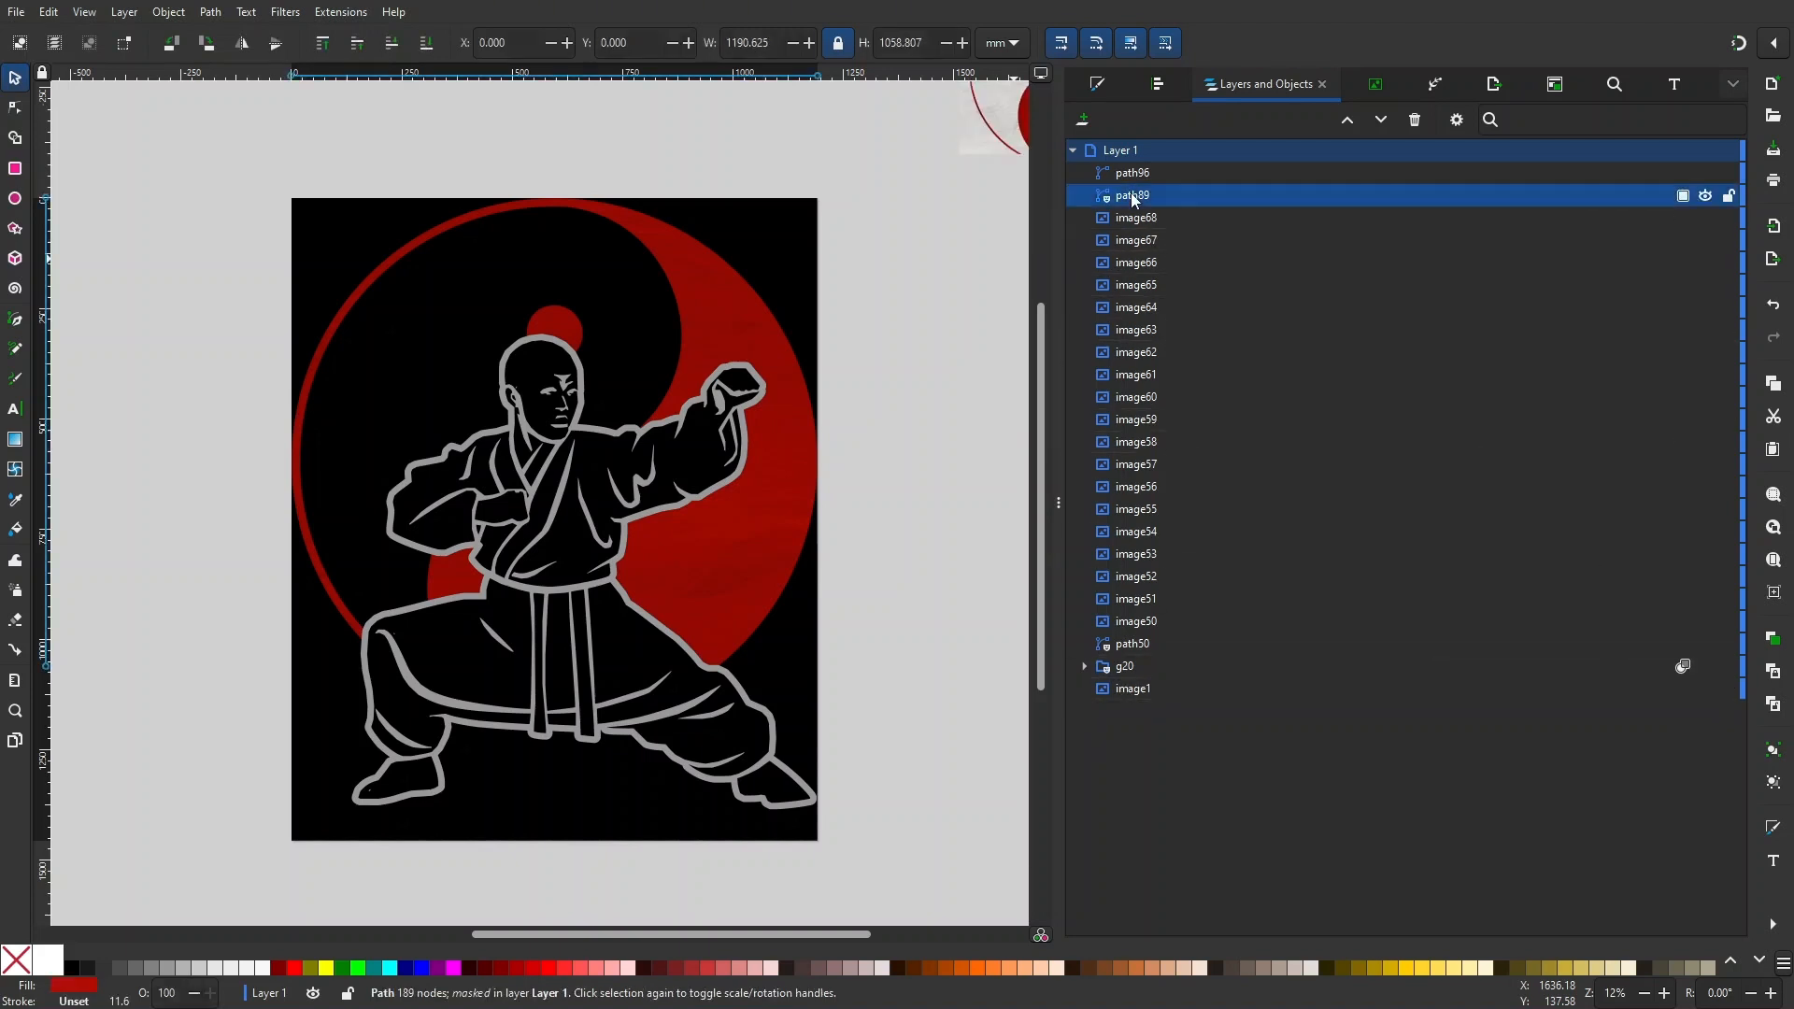
left_click(1705, 198)
left_click(1705, 198)
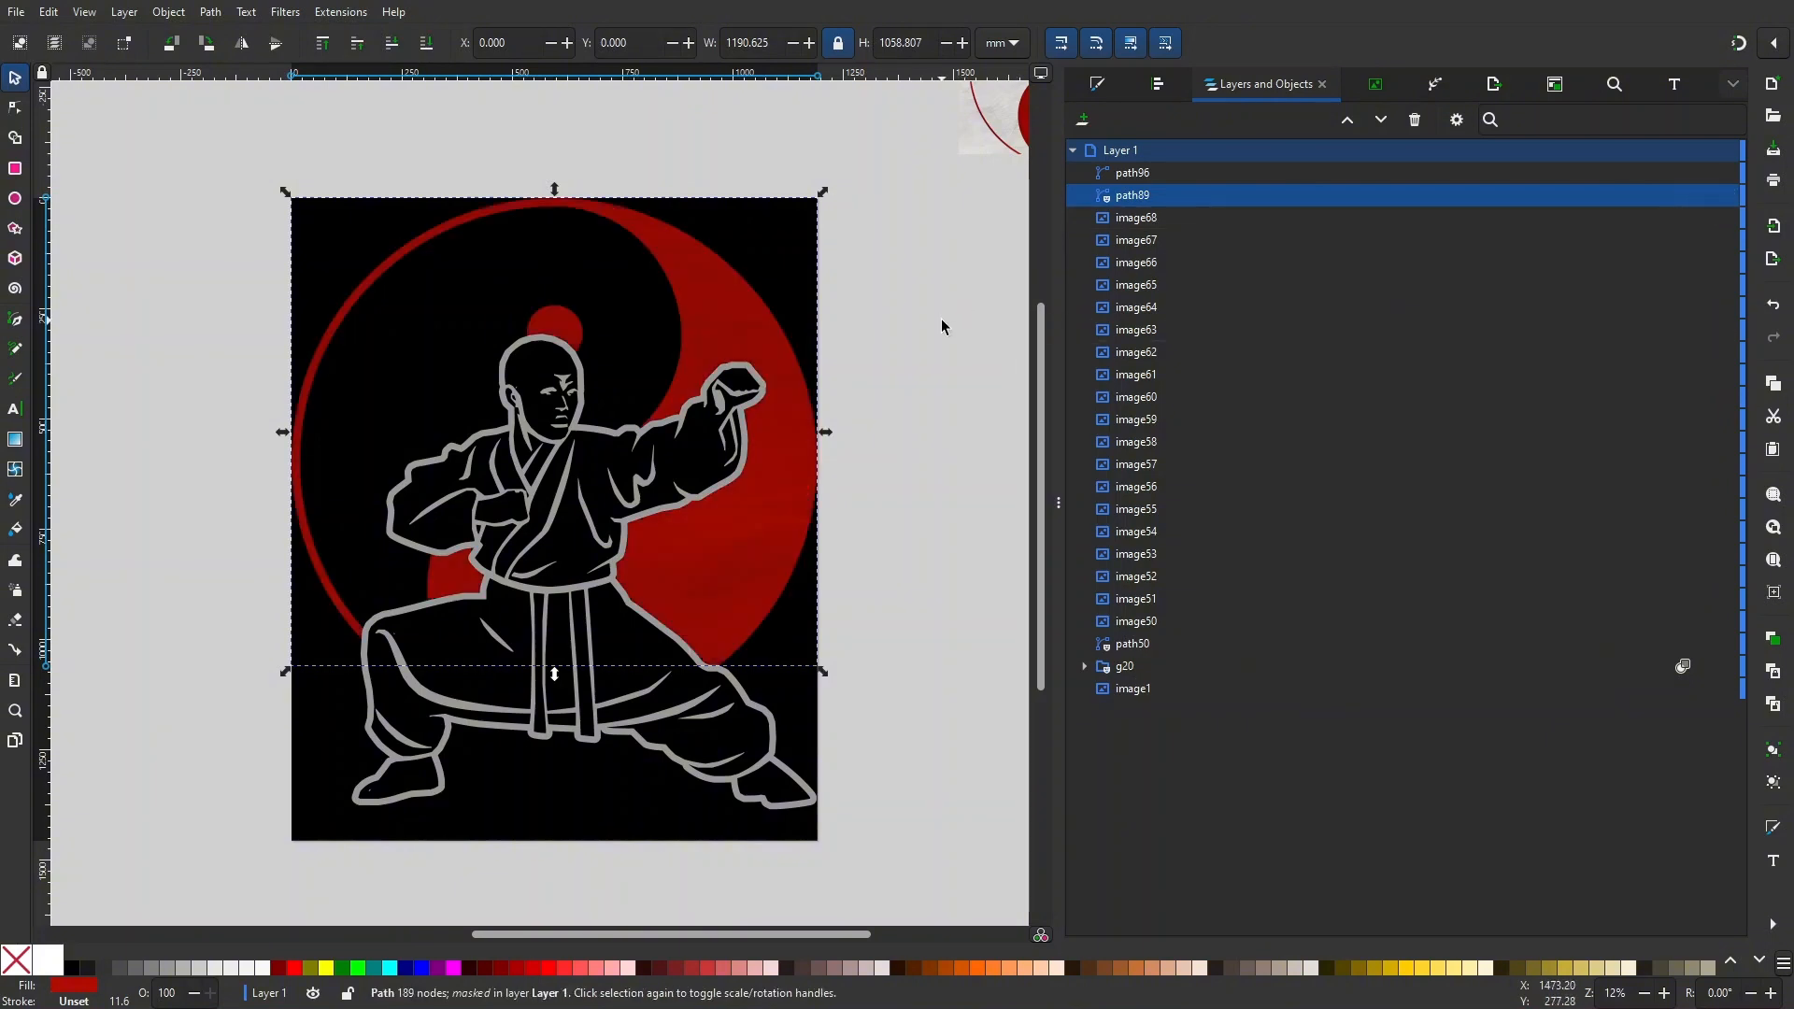
left_click(890, 364)
- Examine the masked design on the black page at several zoom levels and compare it with the earlier version beside the page
scroll(888, 383, "up", 2)
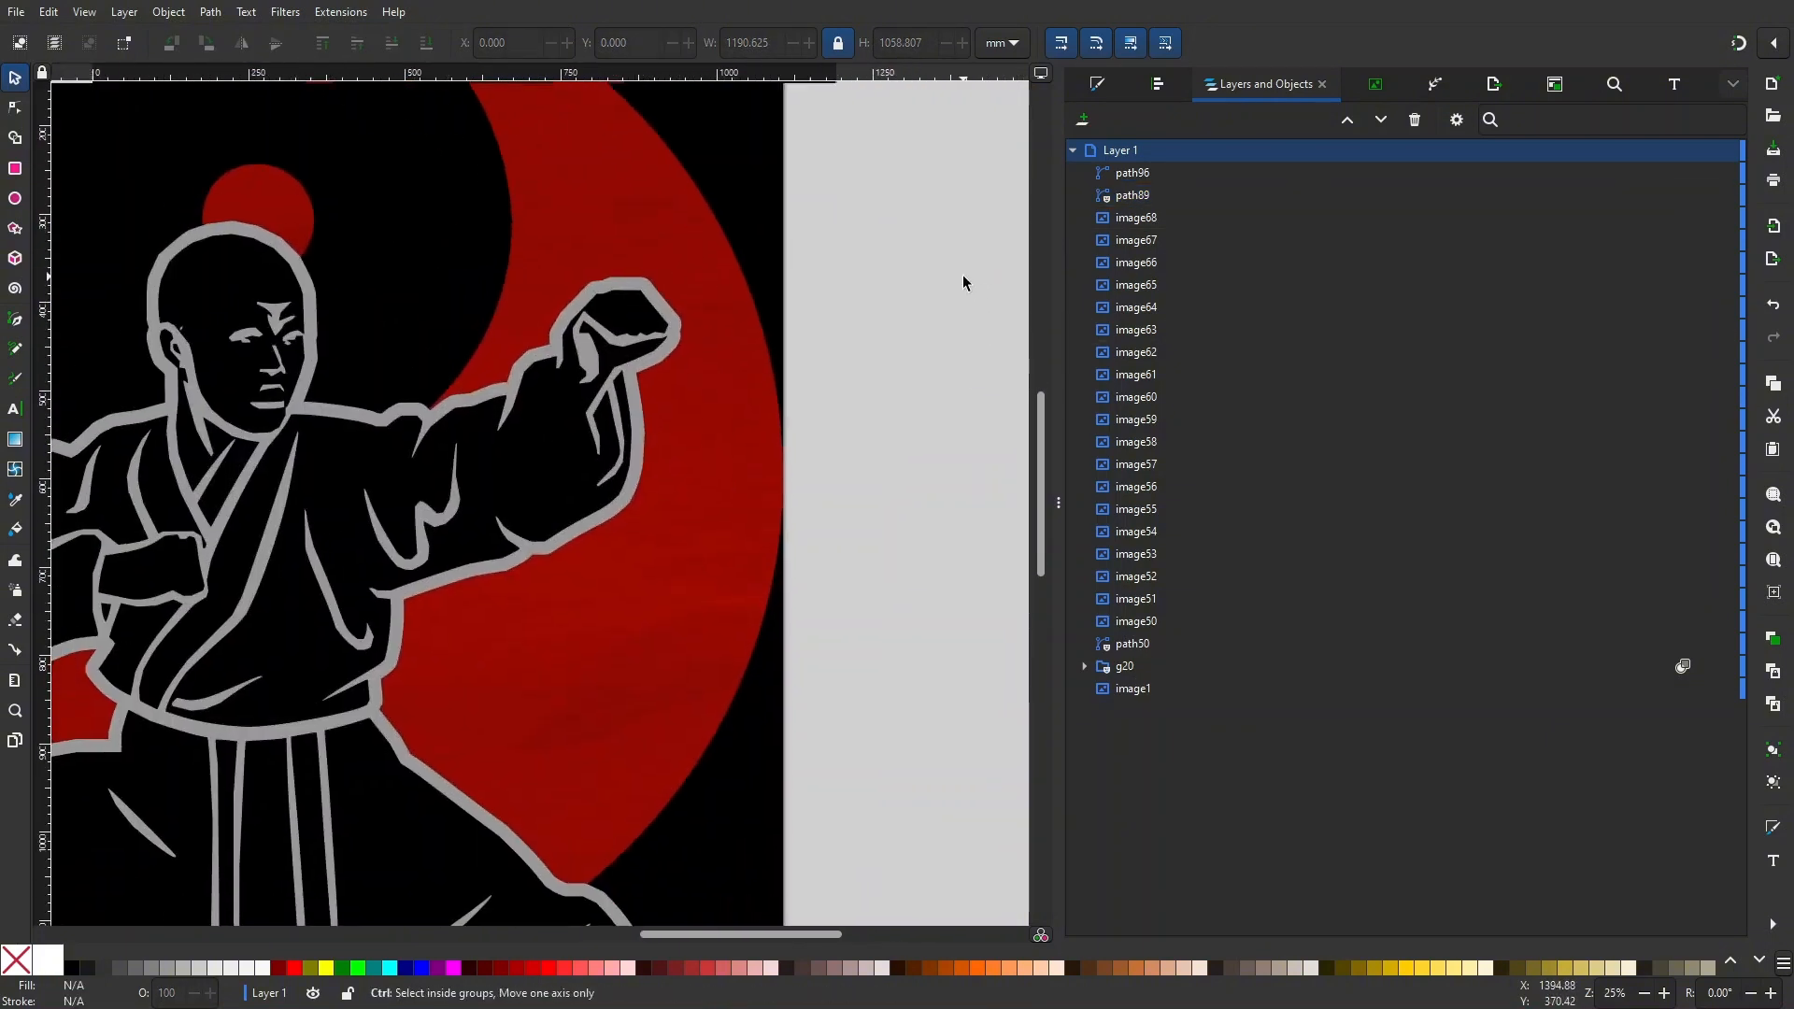
scroll(963, 275, "down", 3)
left_click_drag(963, 275, 863, 368)
scroll(843, 399, "up", 2)
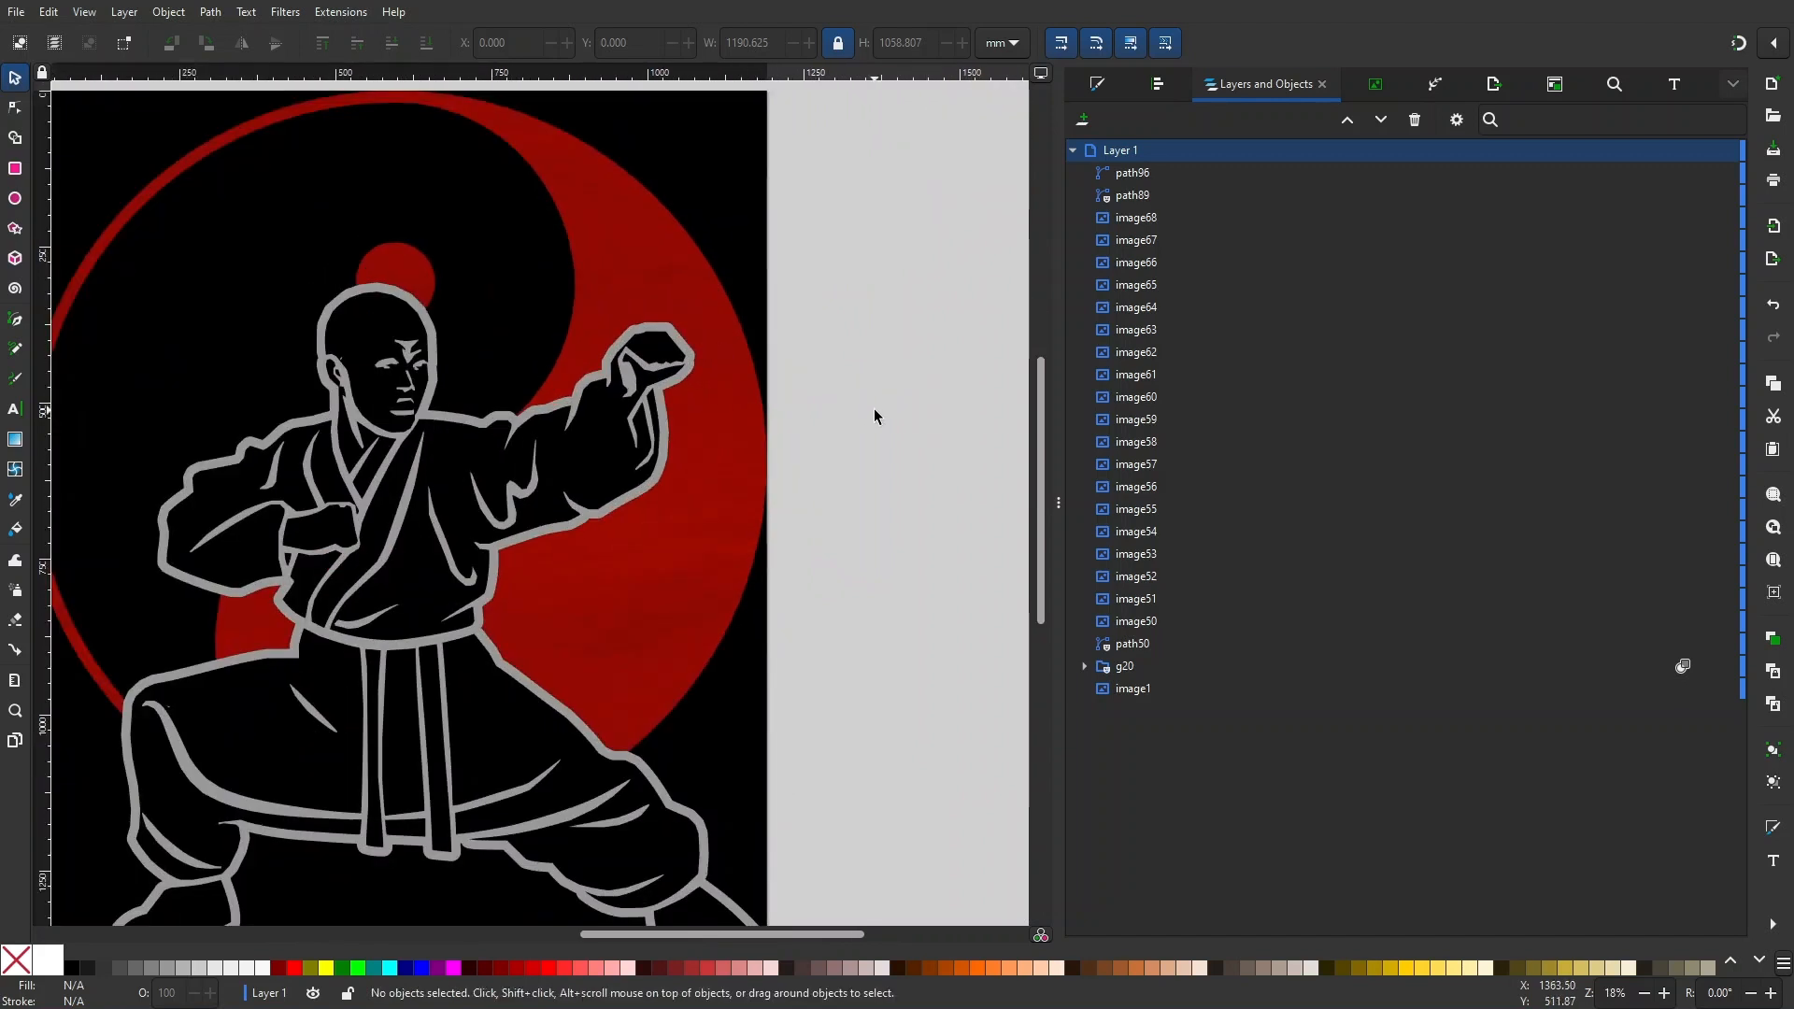
scroll(873, 416, "down", 2)
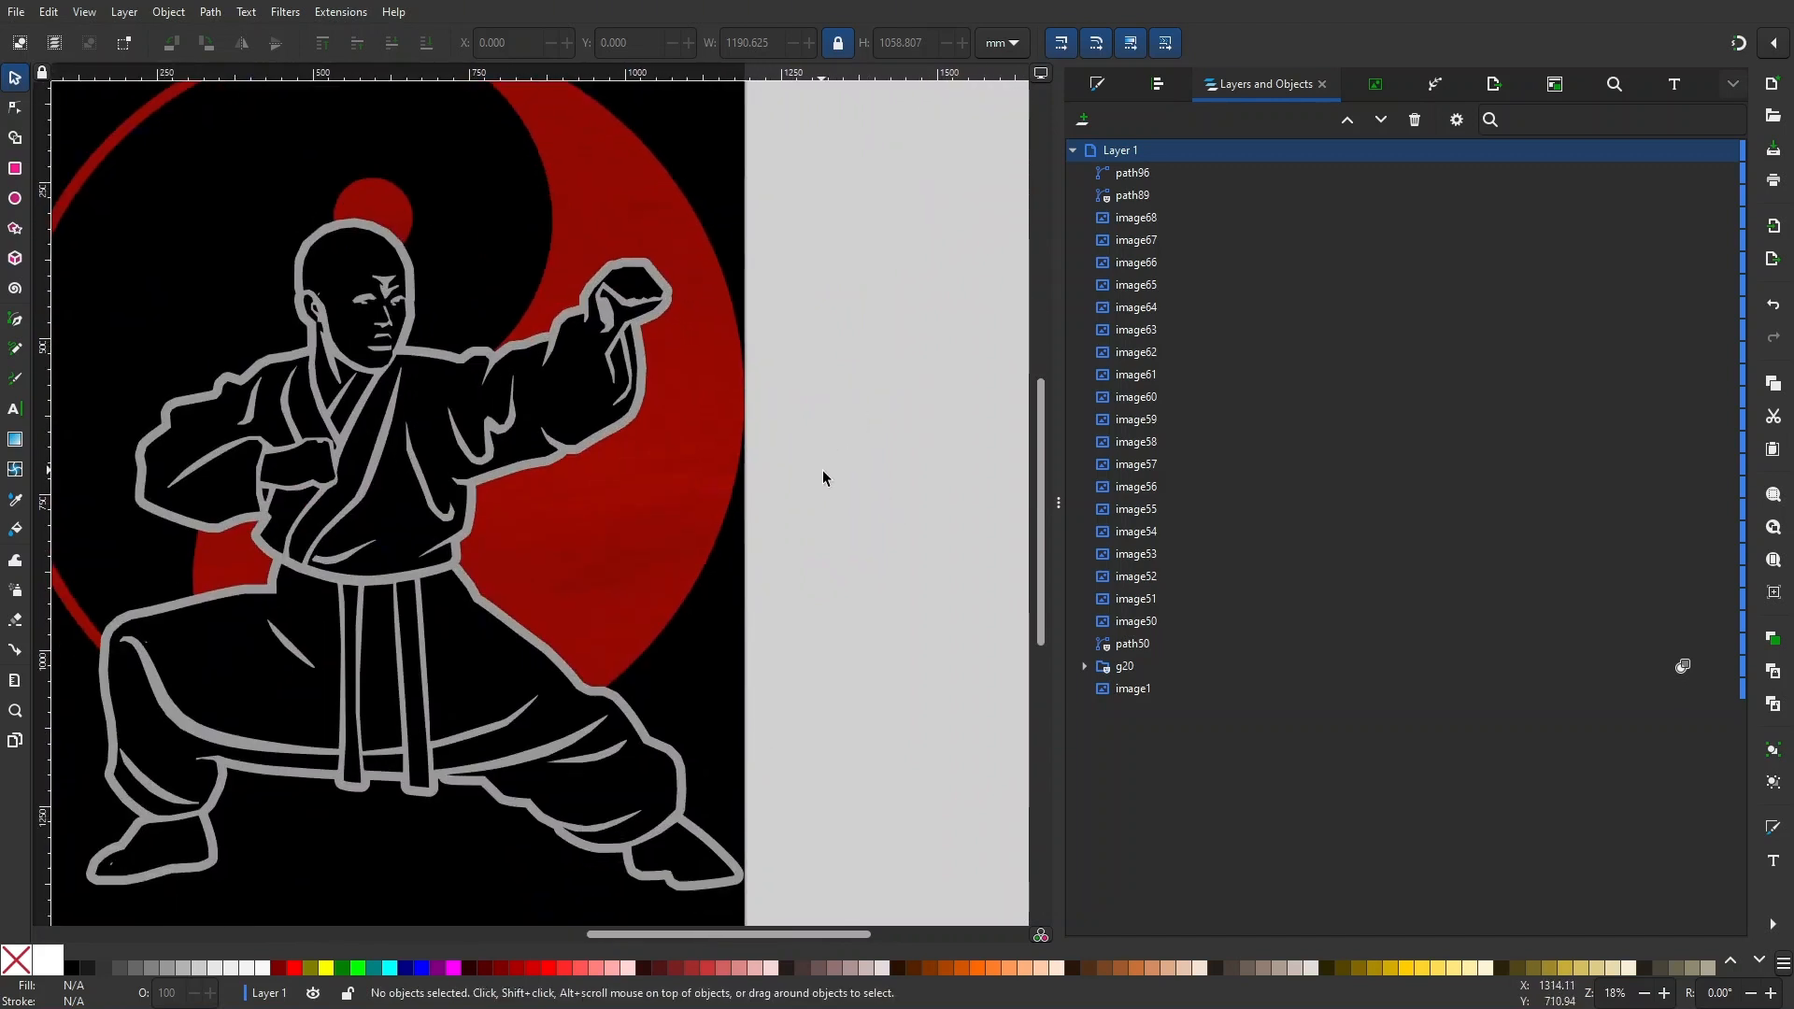
left_click_drag(816, 422, 908, 557)
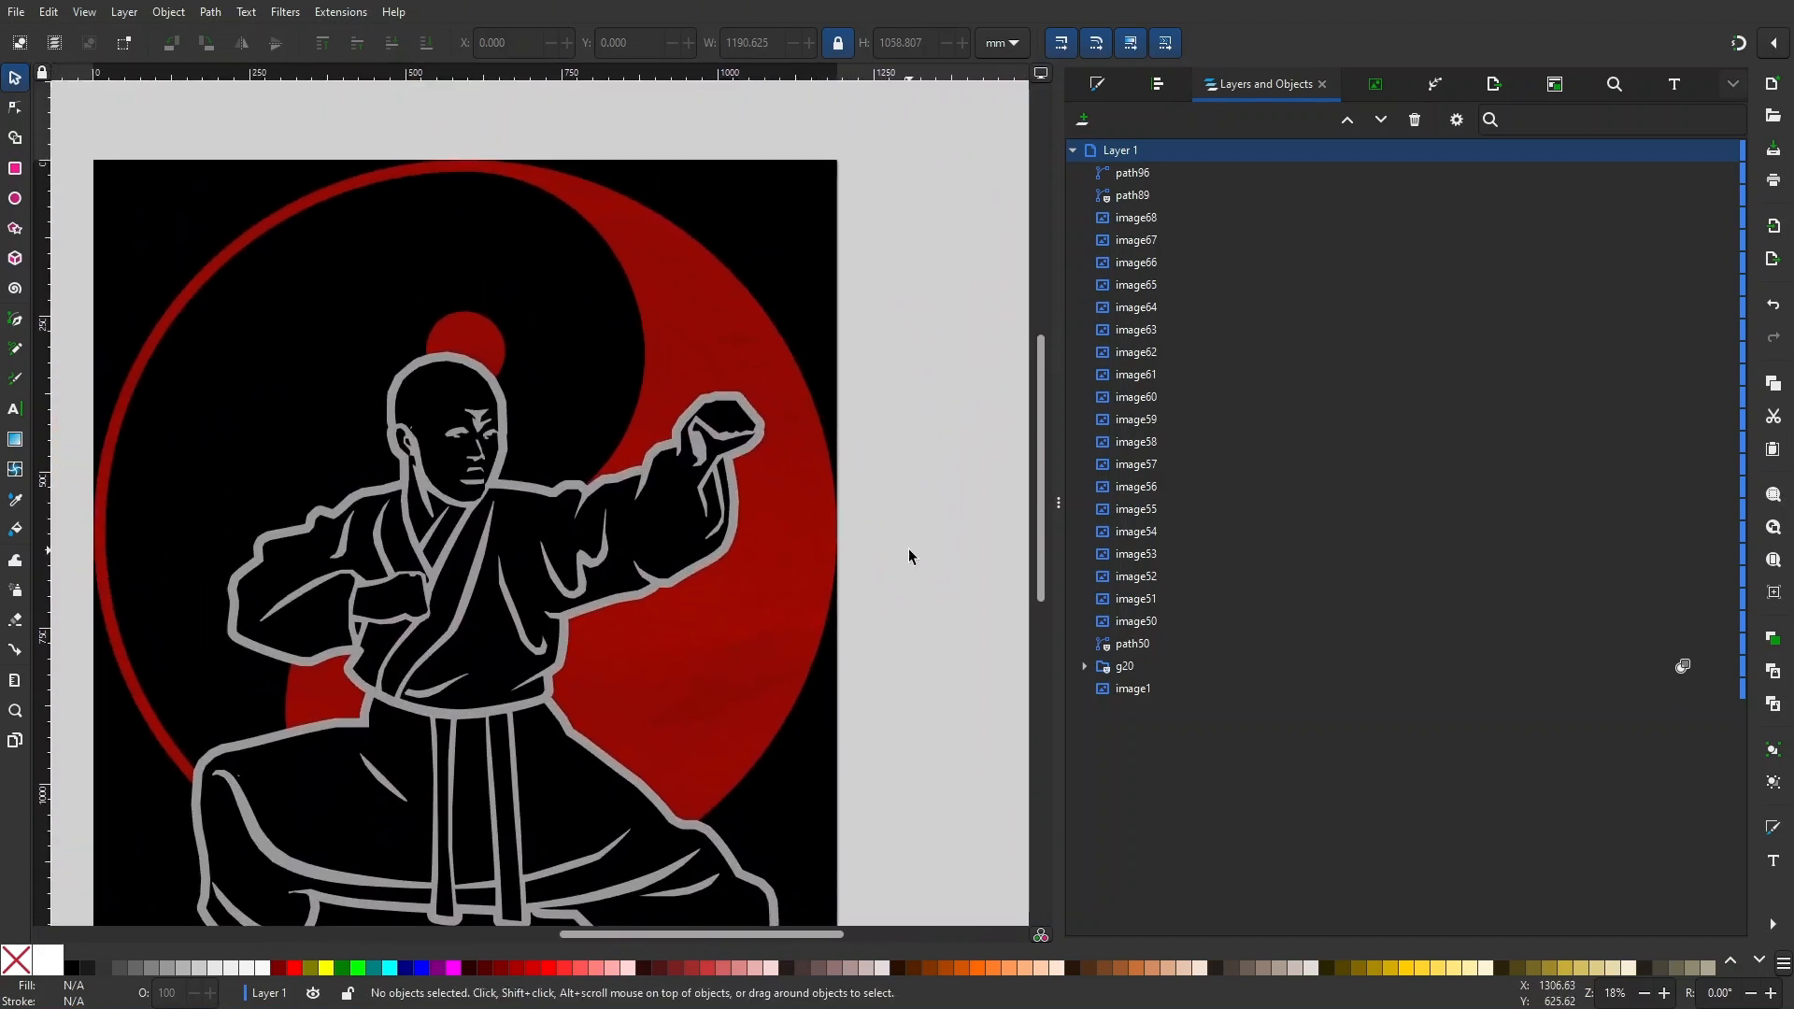
scroll(795, 329, "down", 1)
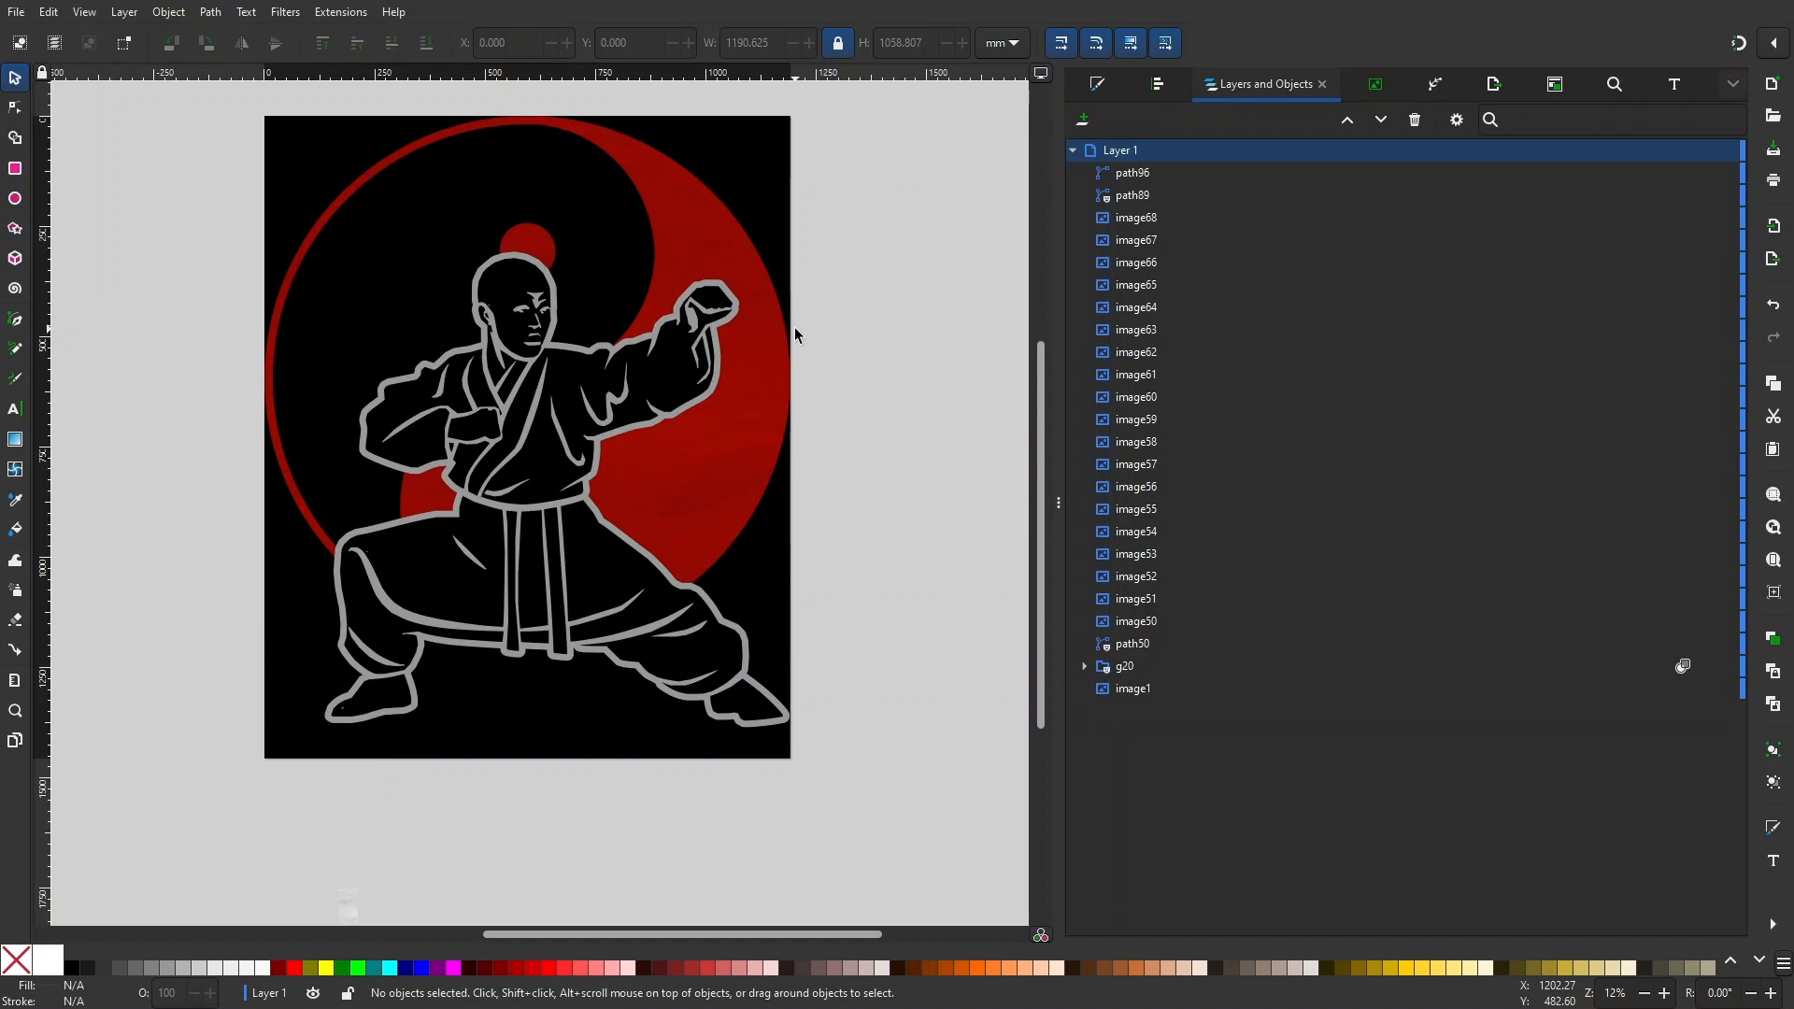
scroll(662, 374, "down", 2)
left_click_drag(676, 385, 844, 454)
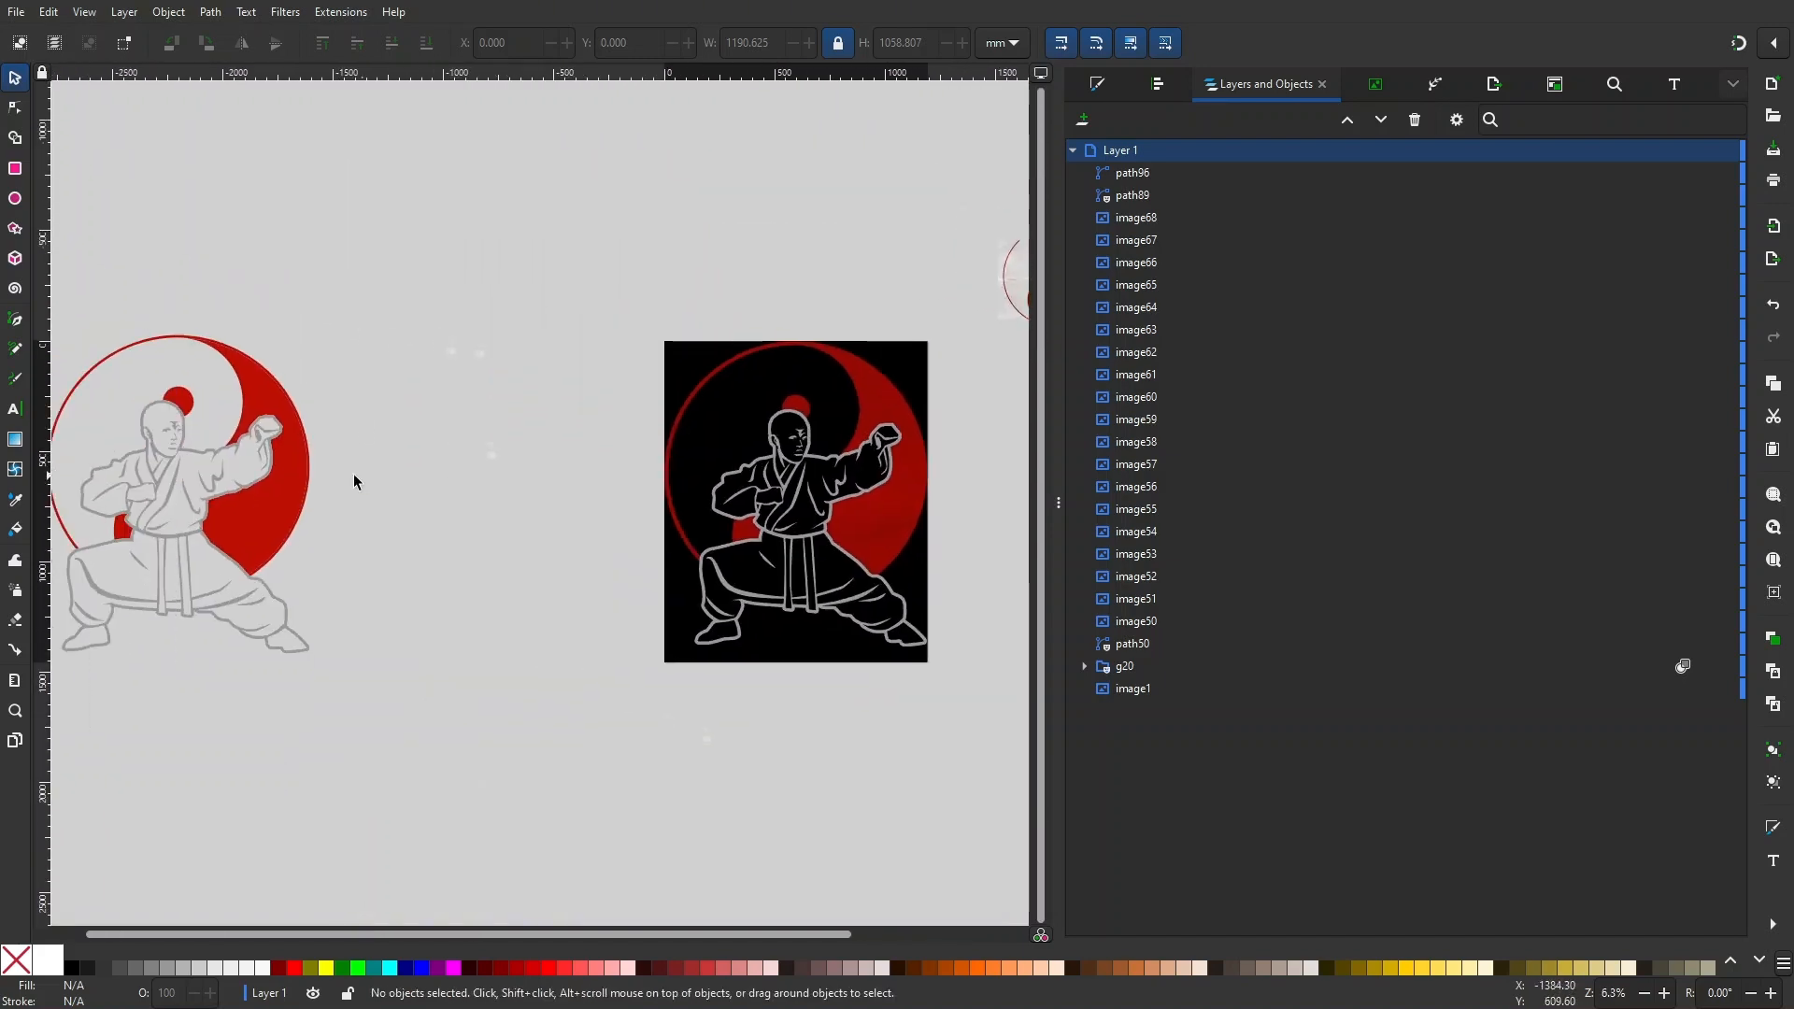
left_click_drag(353, 482, 694, 512)
scroll(530, 537, "up", 3)
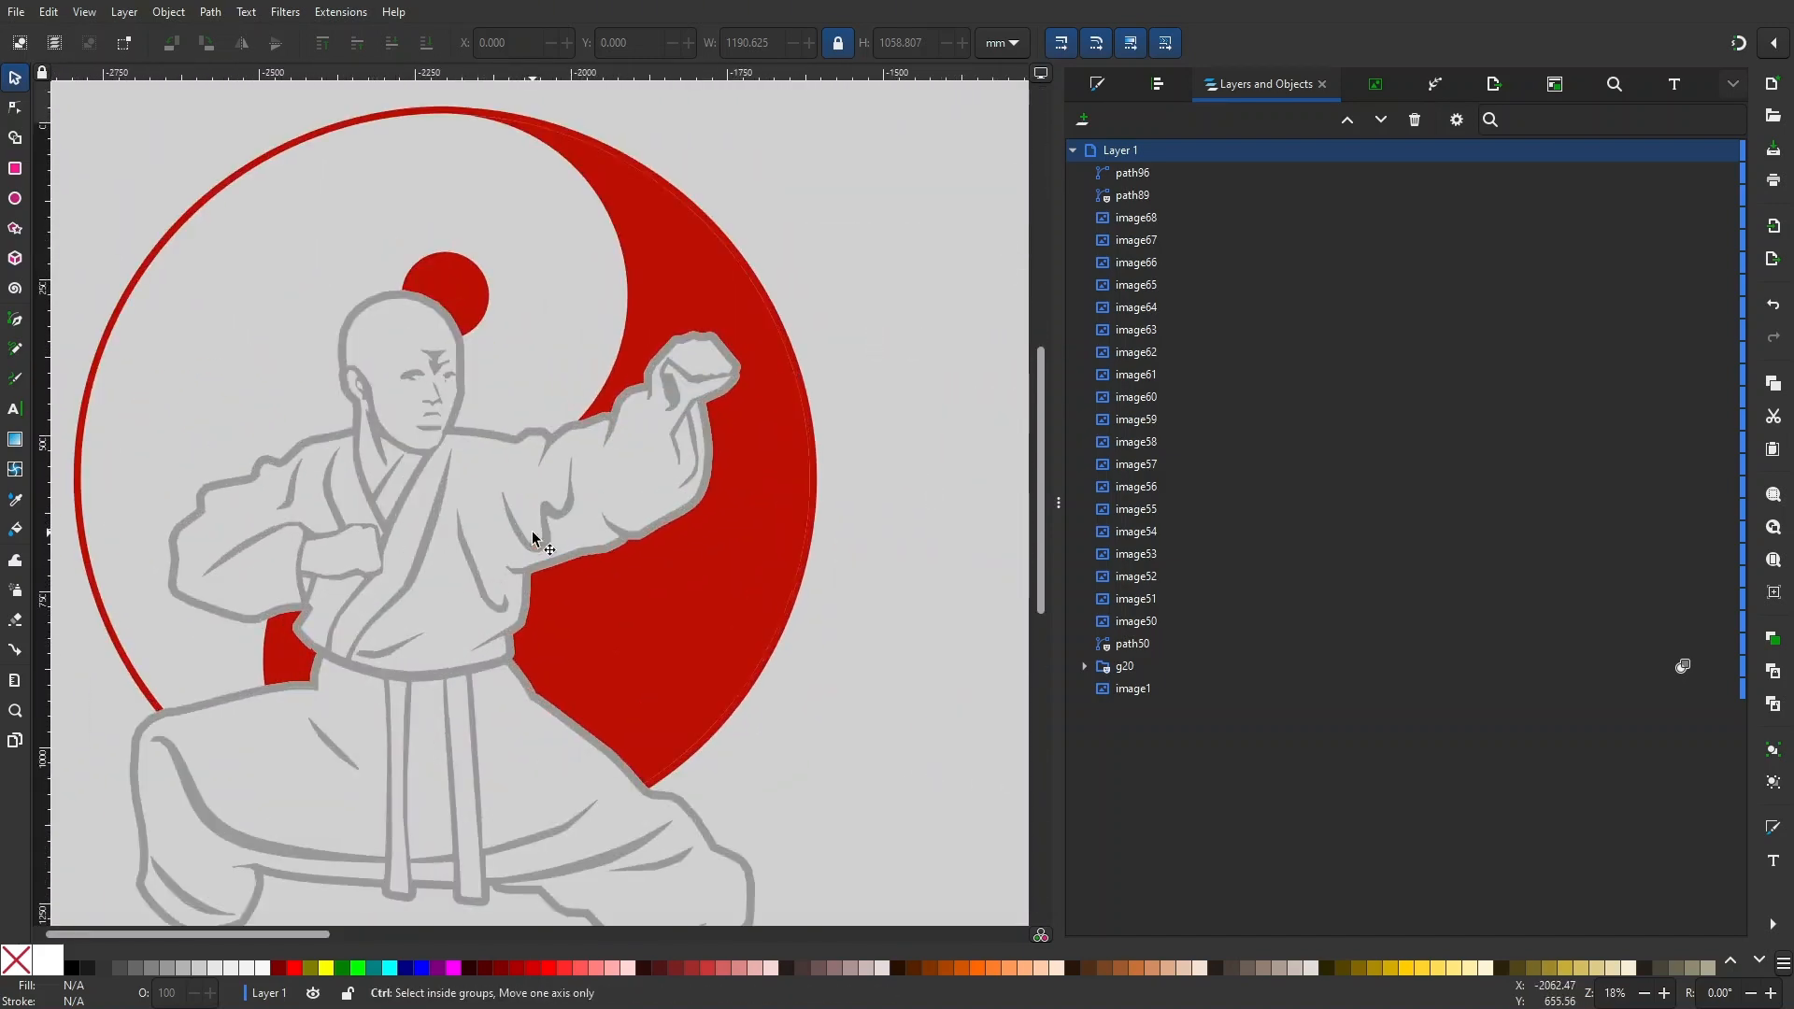
scroll(532, 538, "down", 3)
left_click_drag(585, 561, 288, 454)
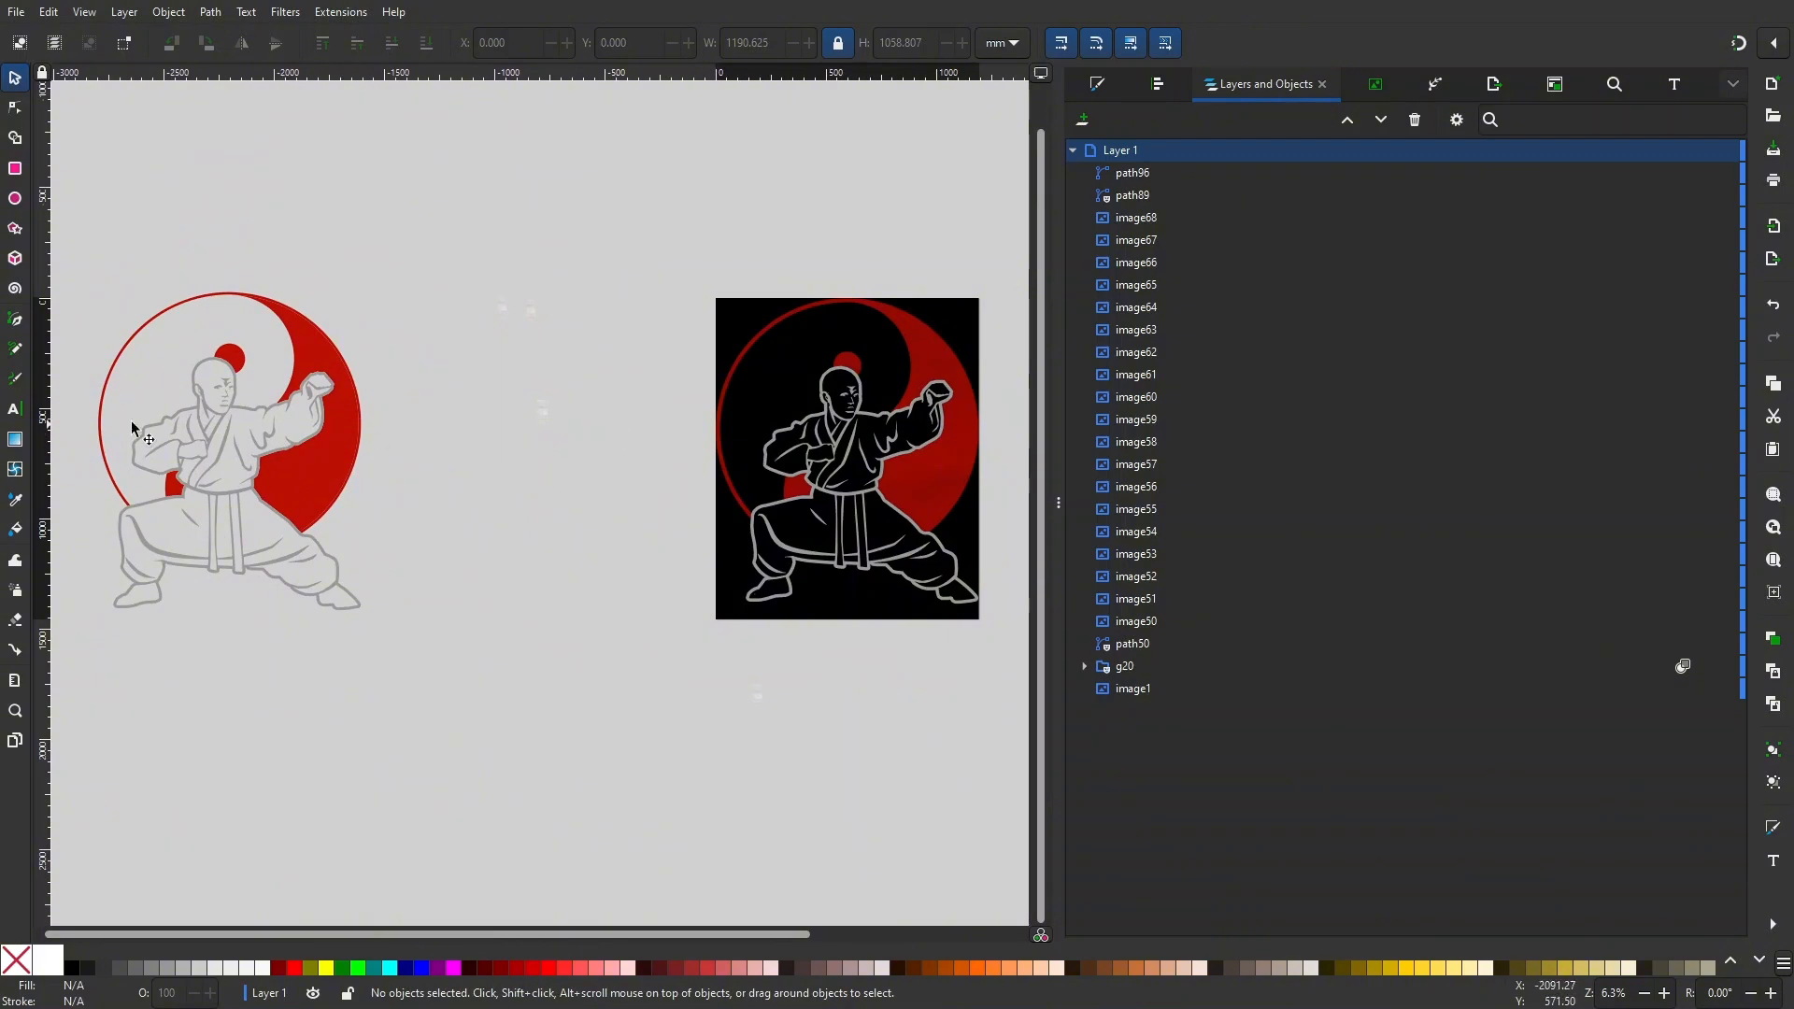
- Select both parts of the off-page fighter and yin-yang design and move them closer to the page, to about X -1790, Y 70 mm
left_click_drag(92, 295, 418, 666)
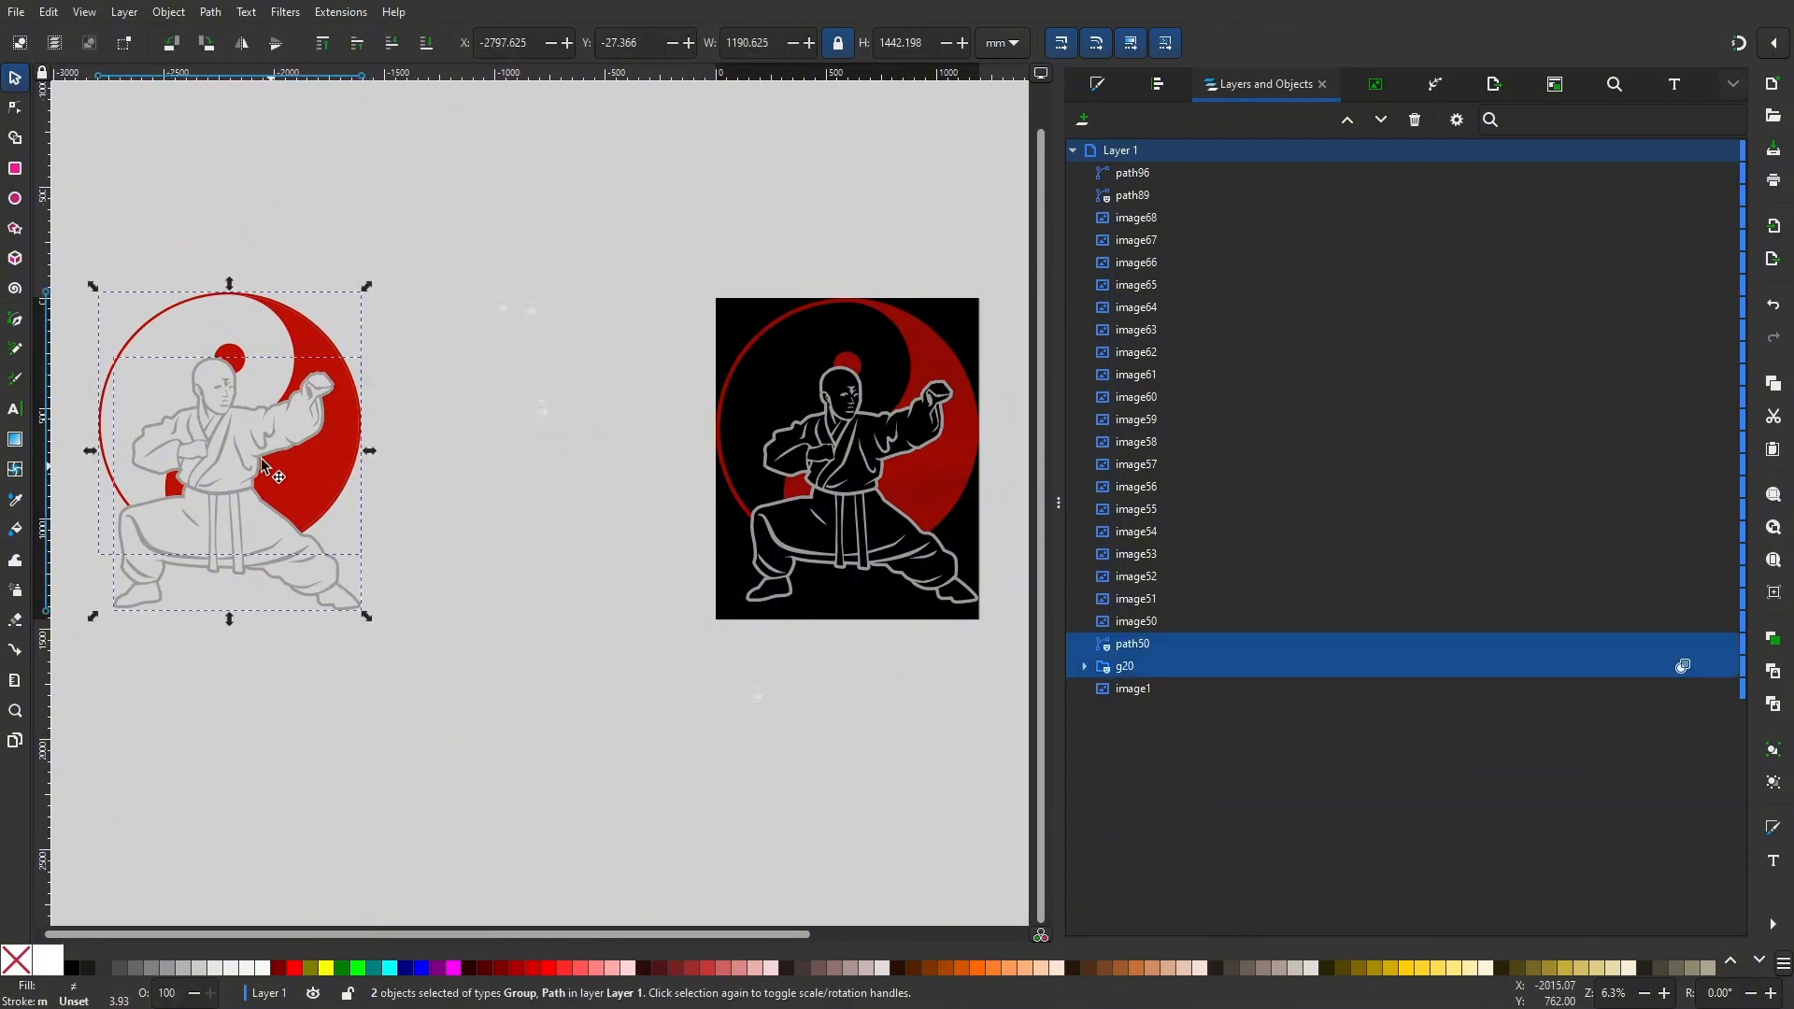
left_click_drag(268, 458, 417, 480)
scroll(687, 455, "up", 2)
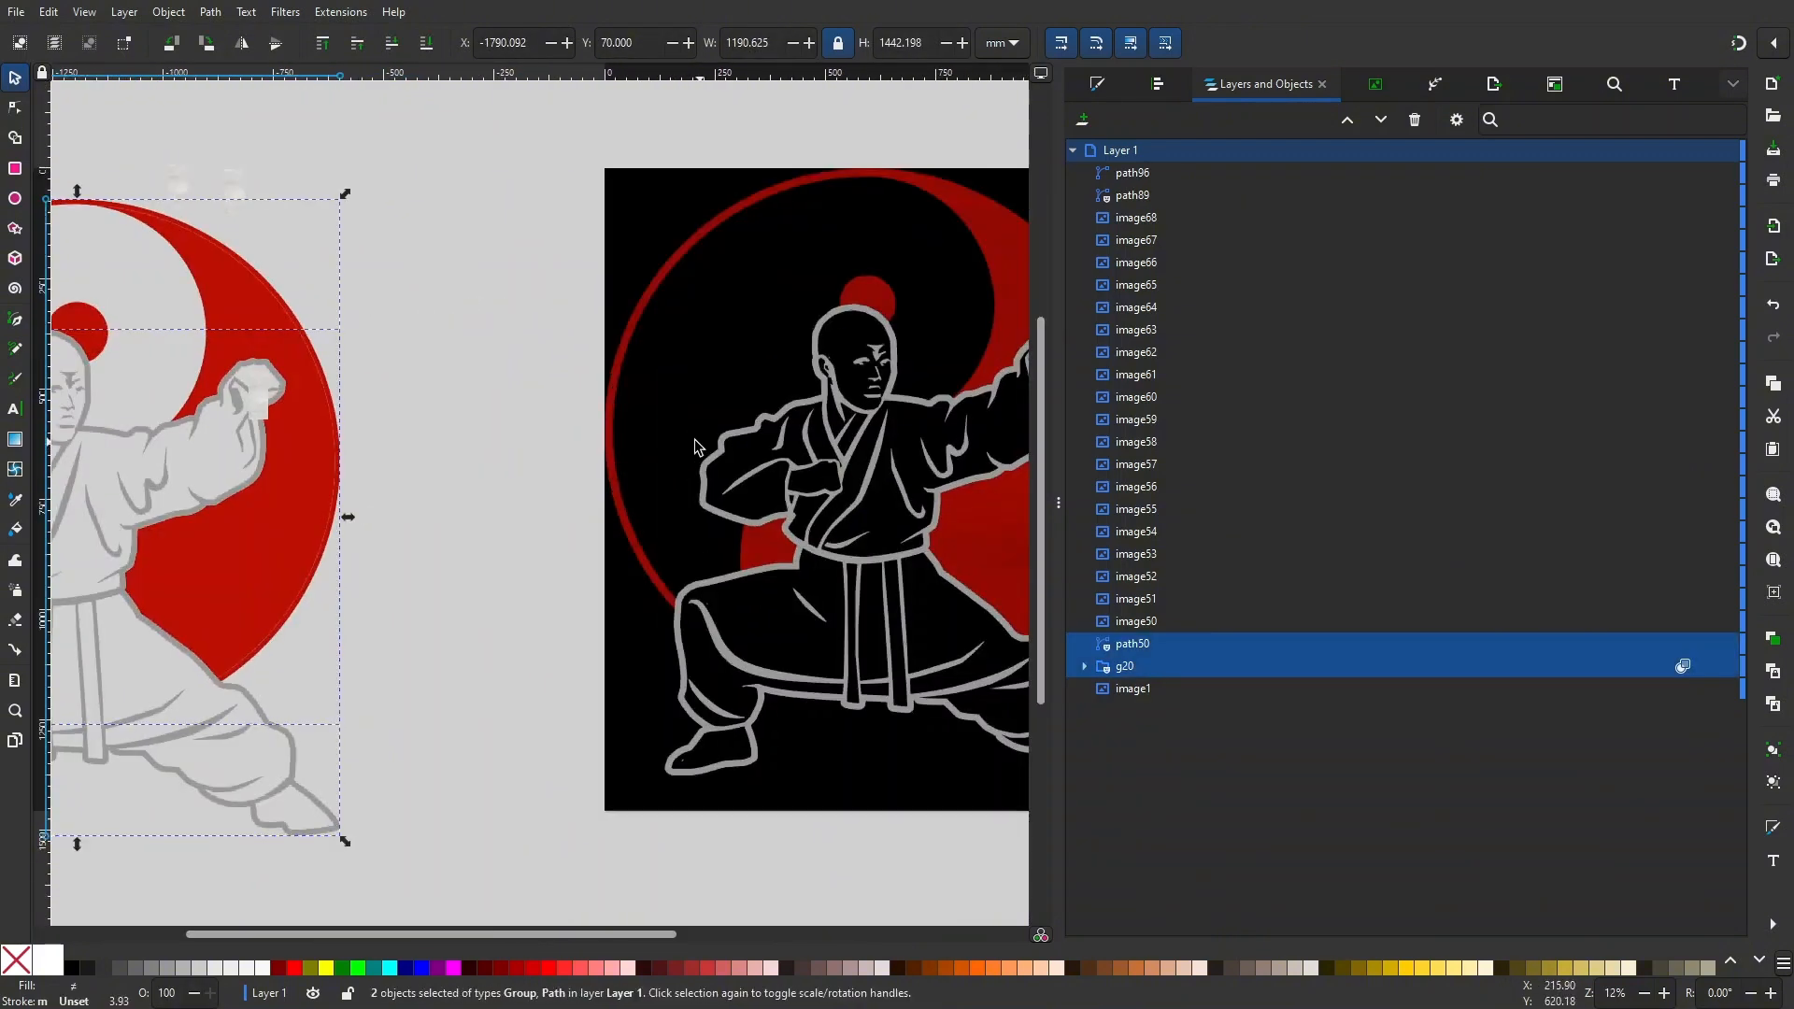
- Set the page background colour to white with 0 black in the document properties and close the colour picker
left_click_drag(831, 454, 530, 435)
left_click(16, 11)
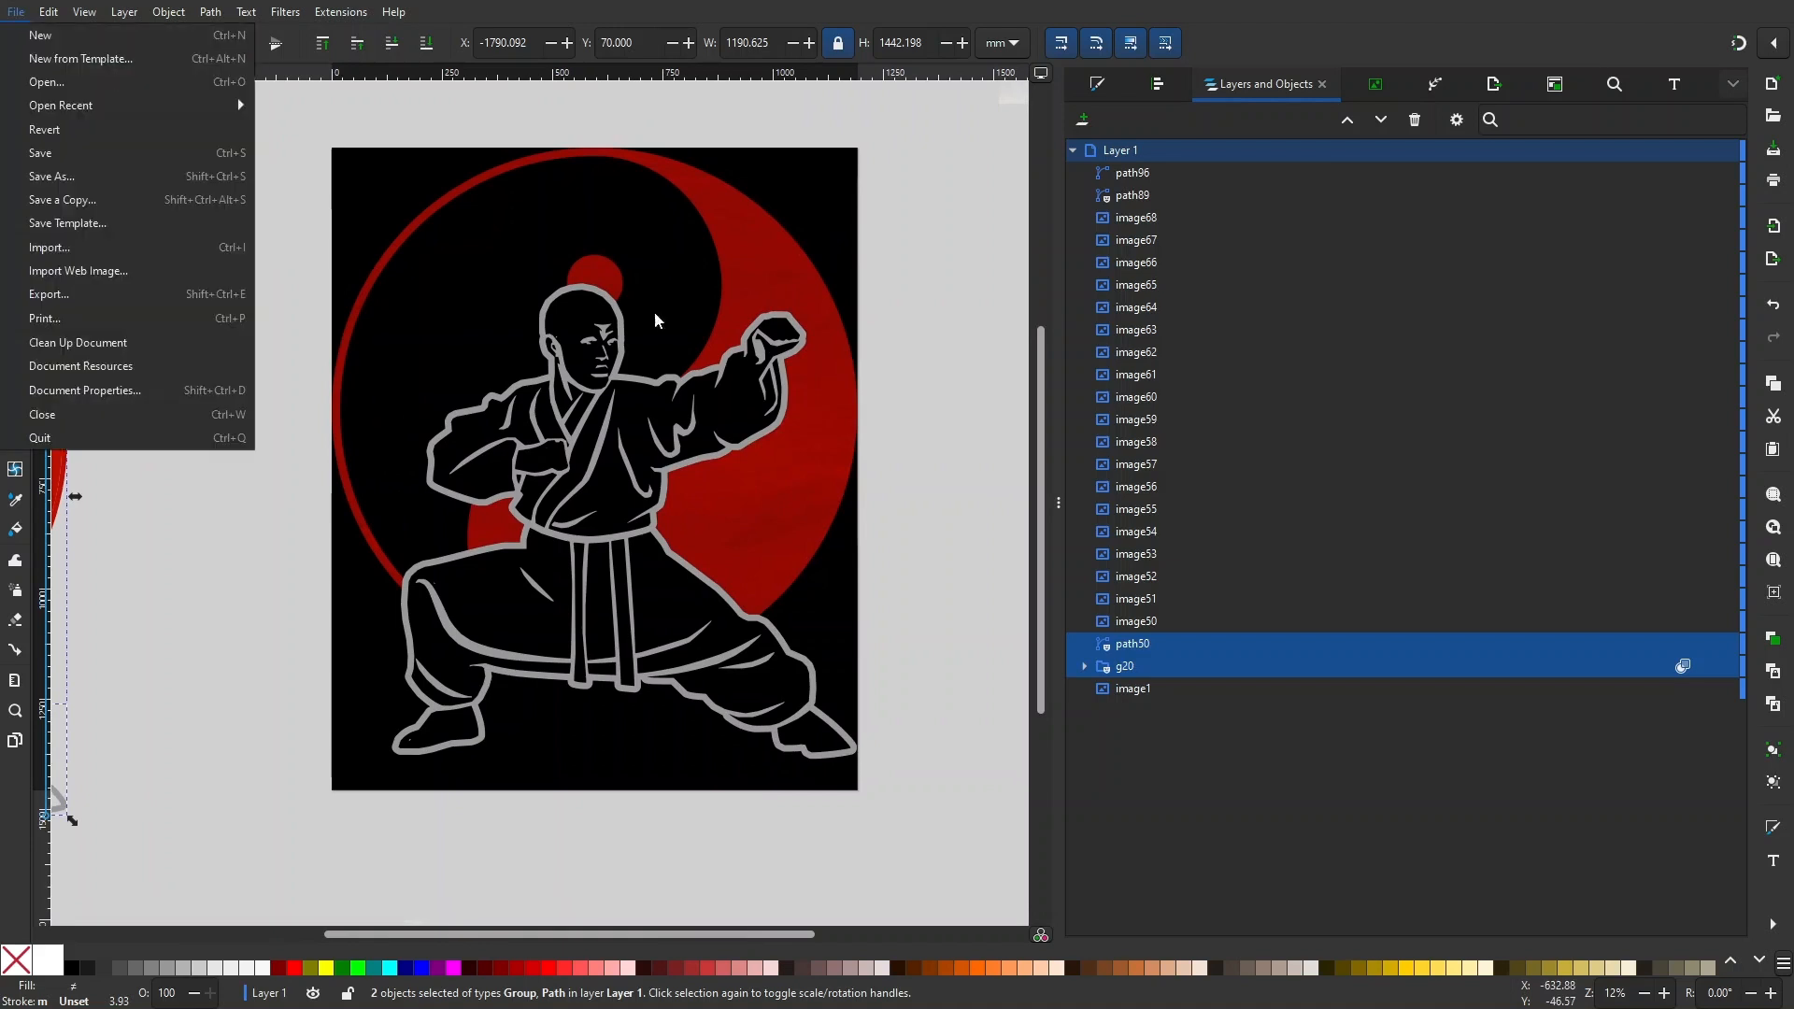
left_click(129, 389)
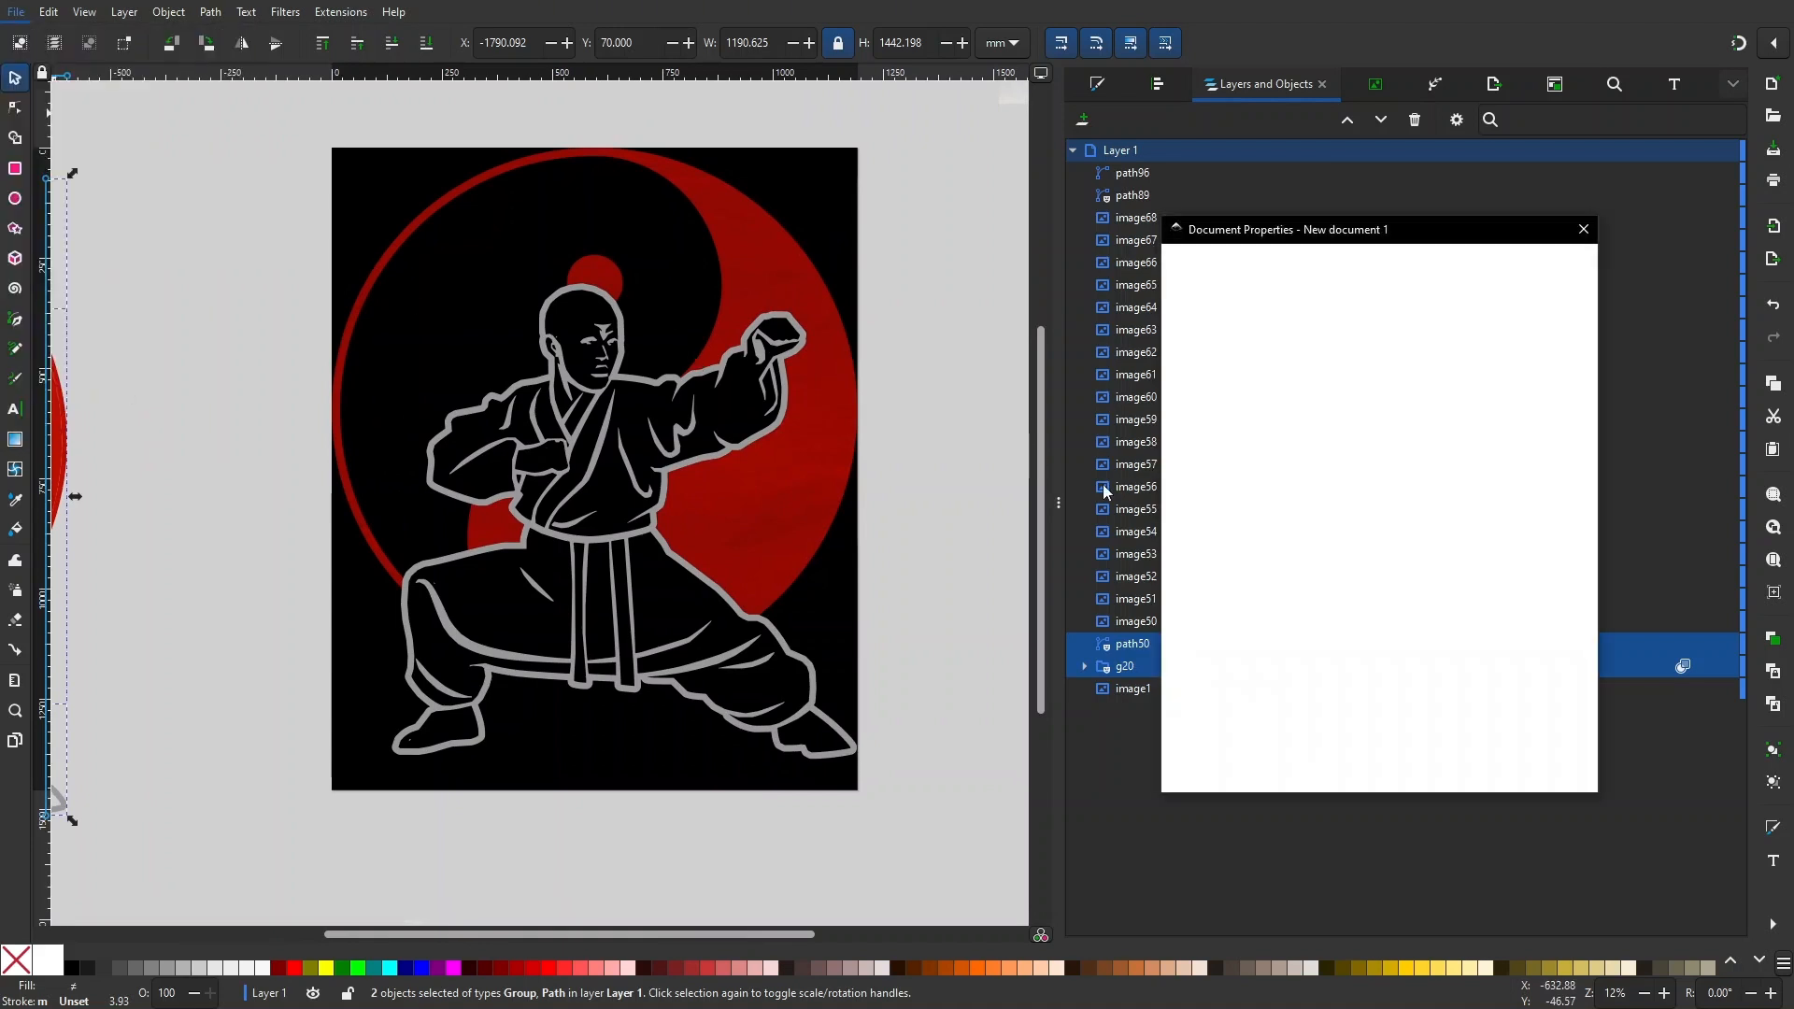
left_click(1408, 516)
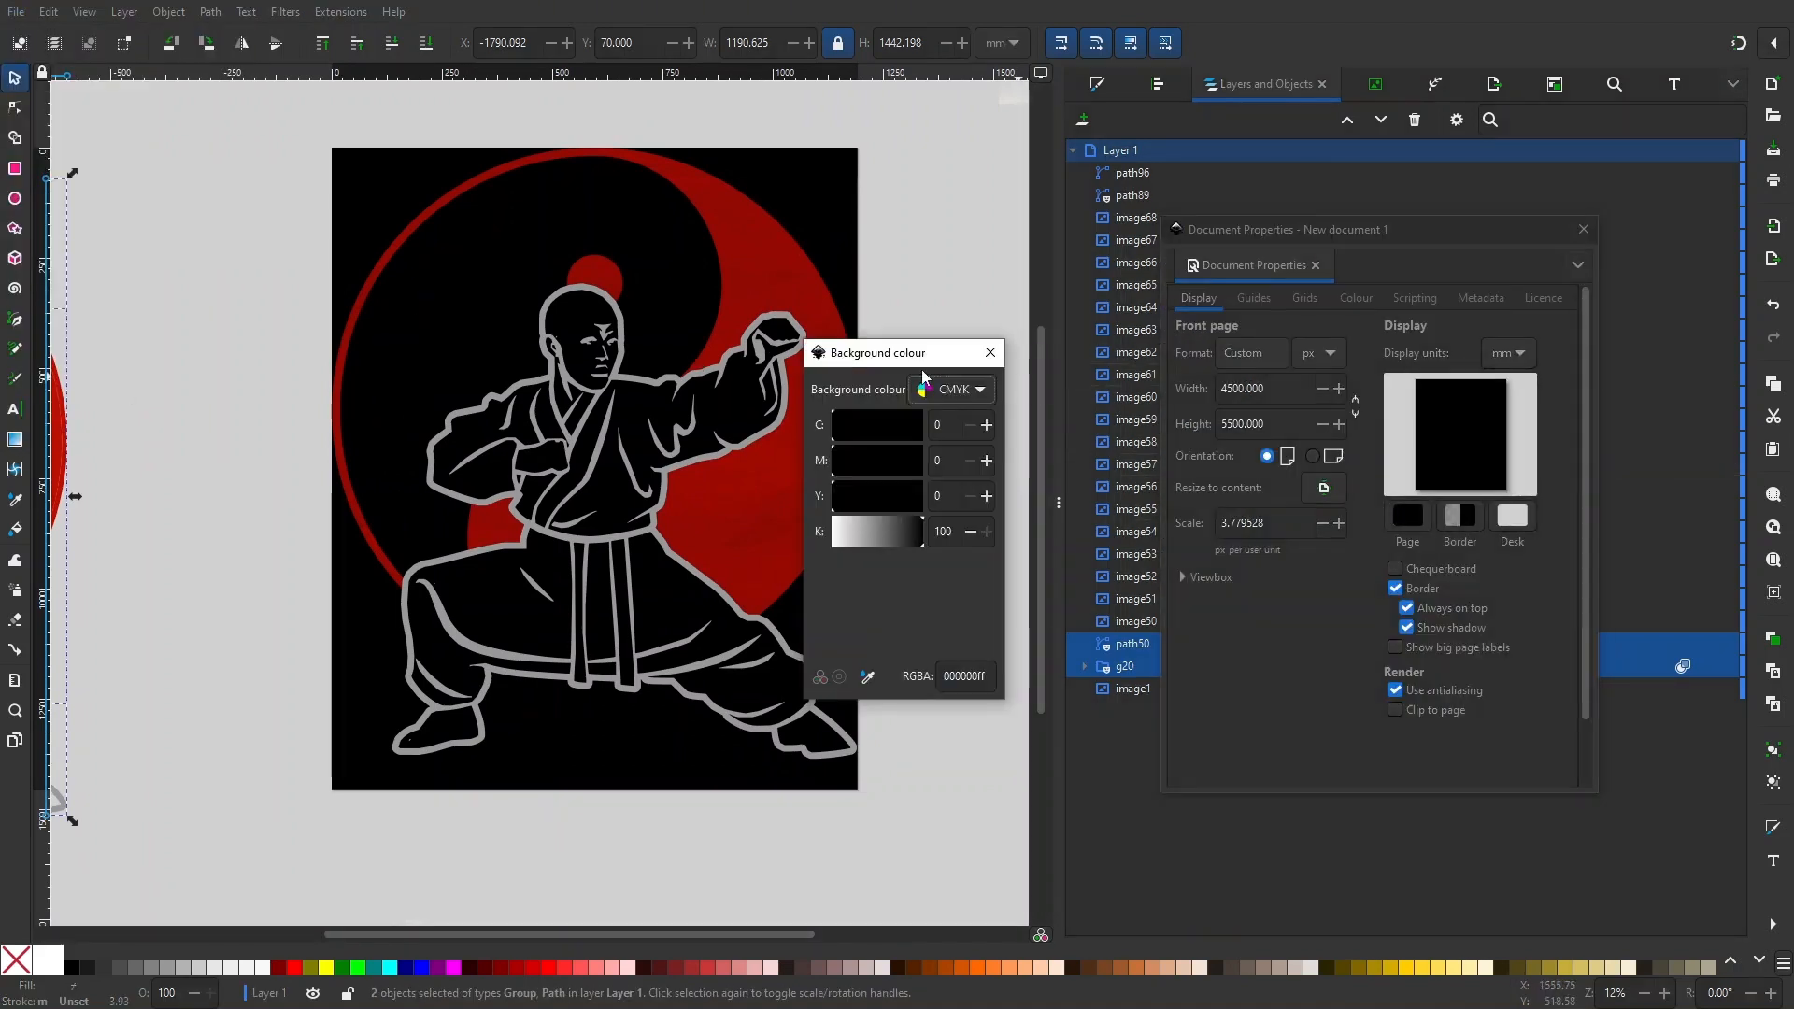
left_click_drag(1190, 511, 1031, 531)
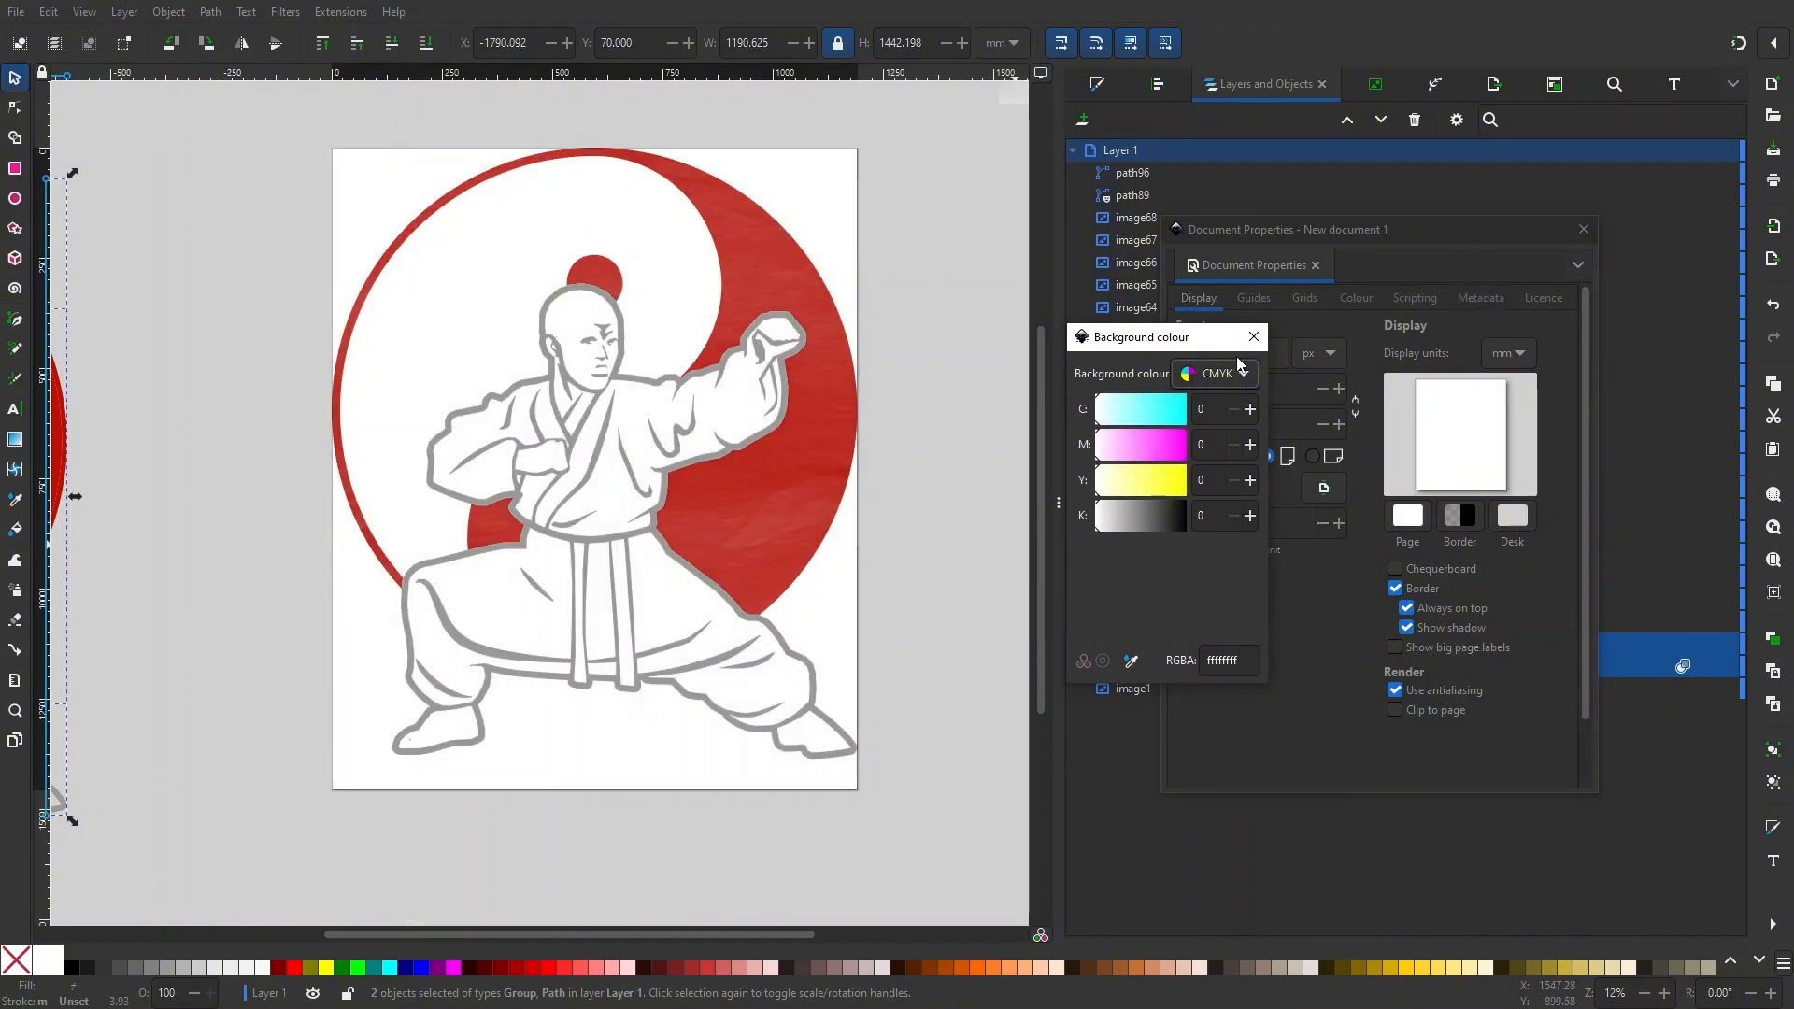
left_click(1253, 336)
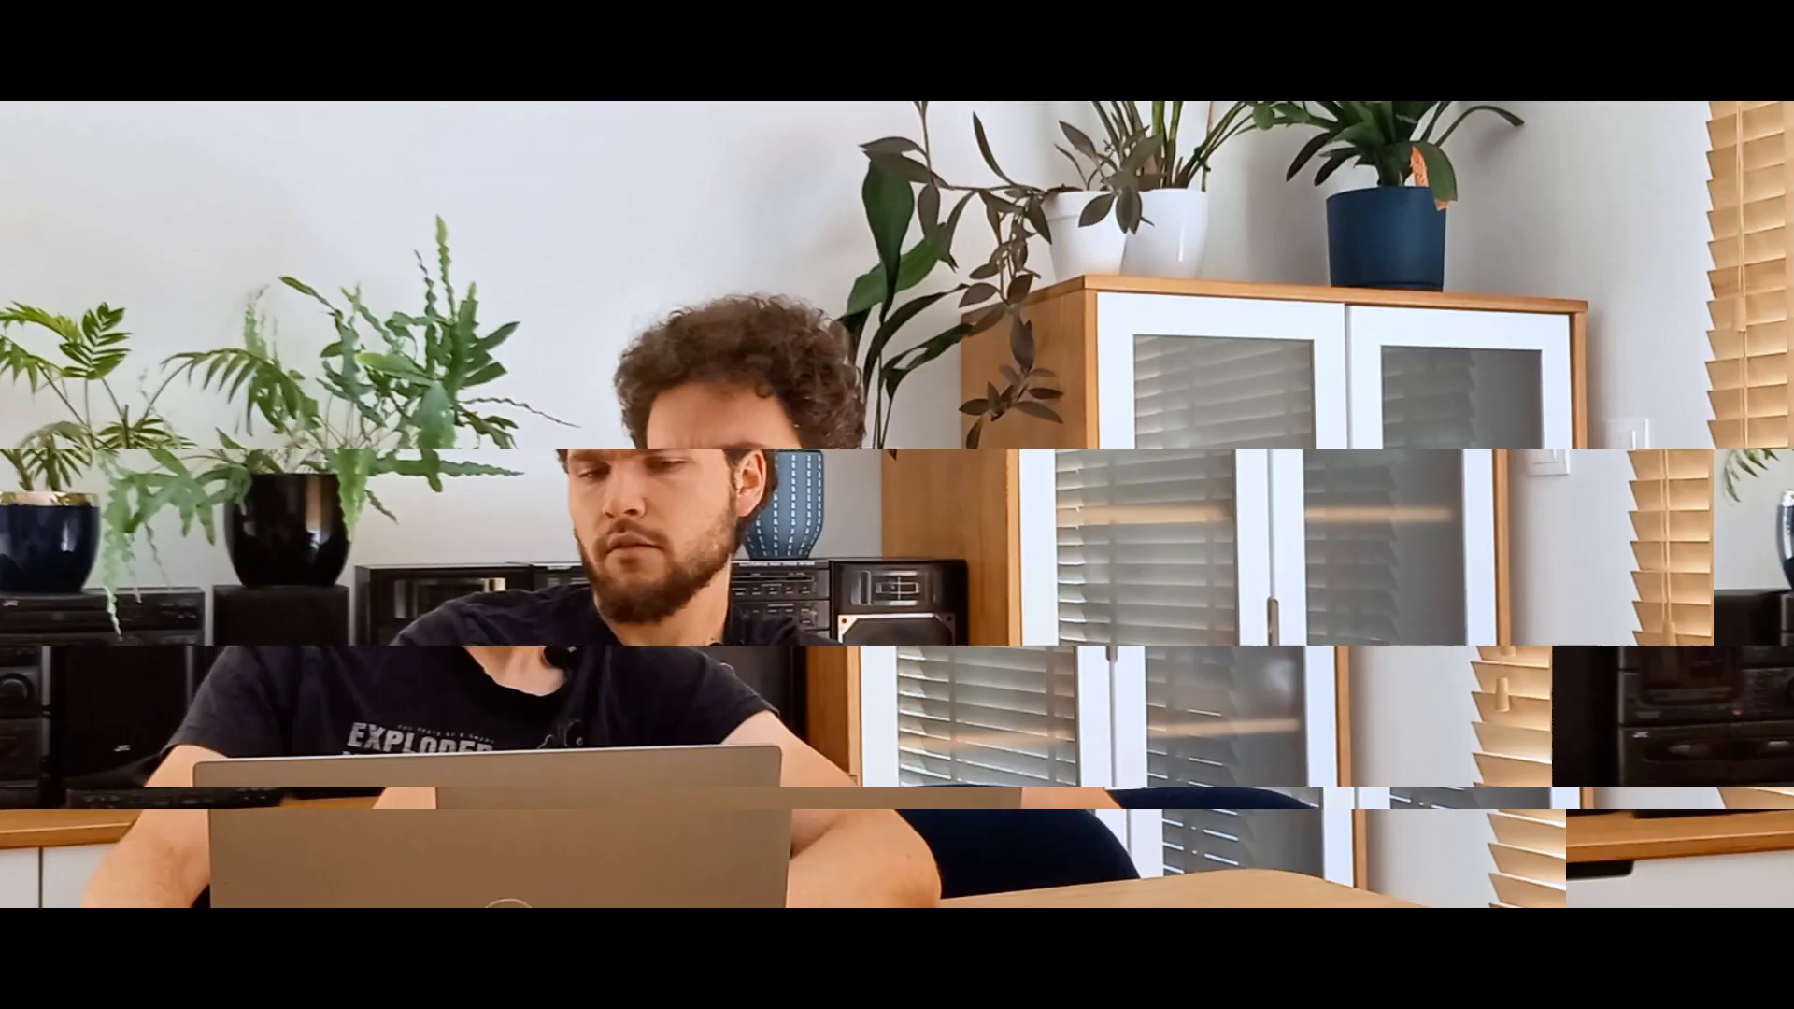